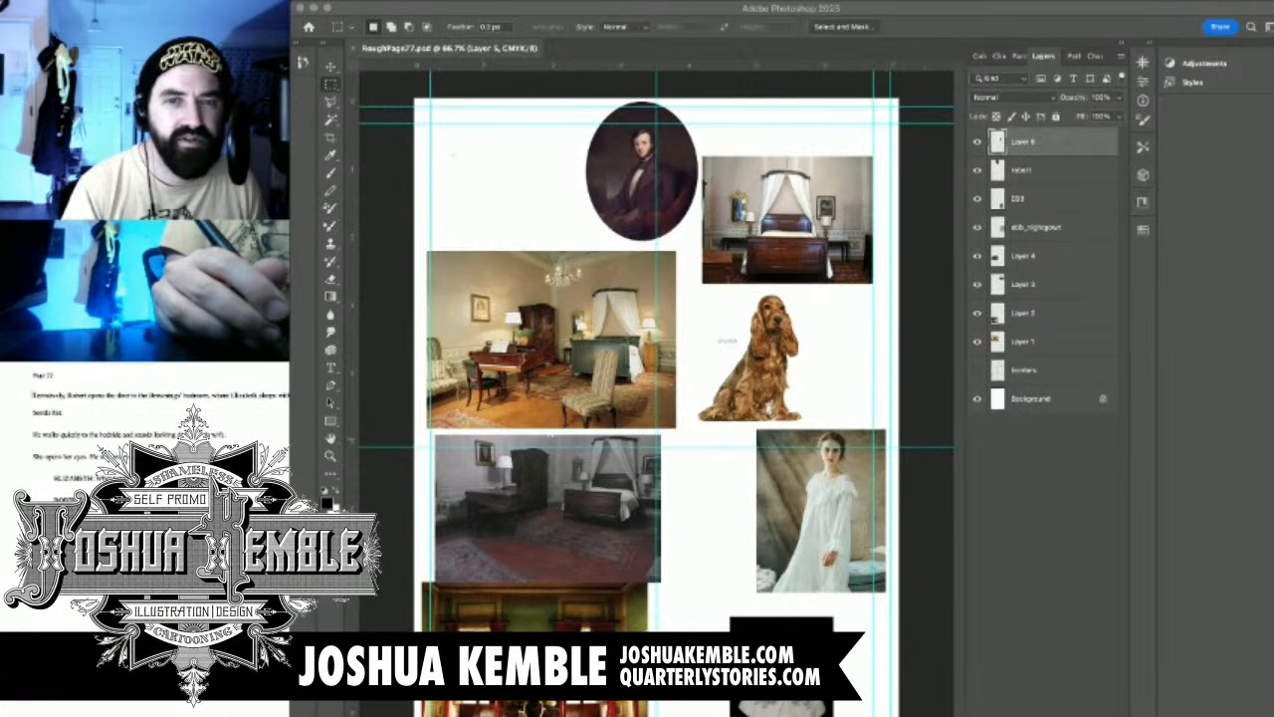
Highlight the first paragraph of the page script, and hide all the reference image layers above the Background layer
left_click_drag(33, 395, 67, 412)
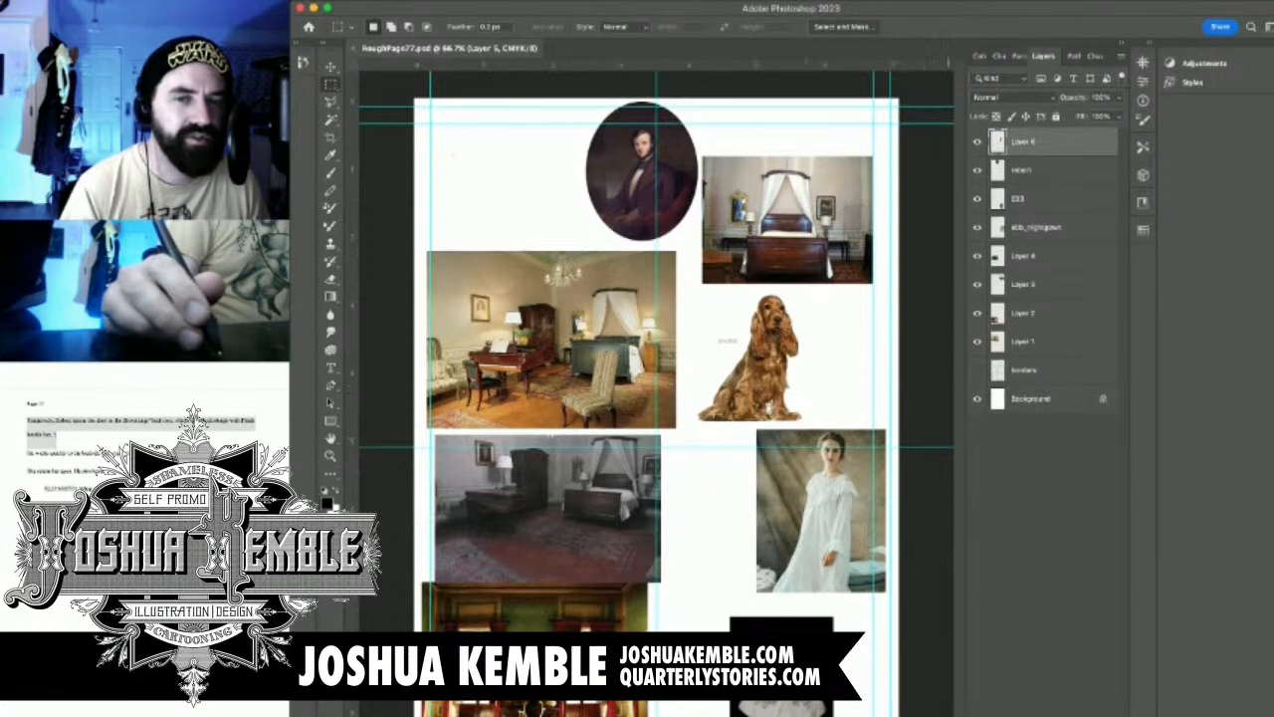
left_click_drag(978, 342, 978, 227)
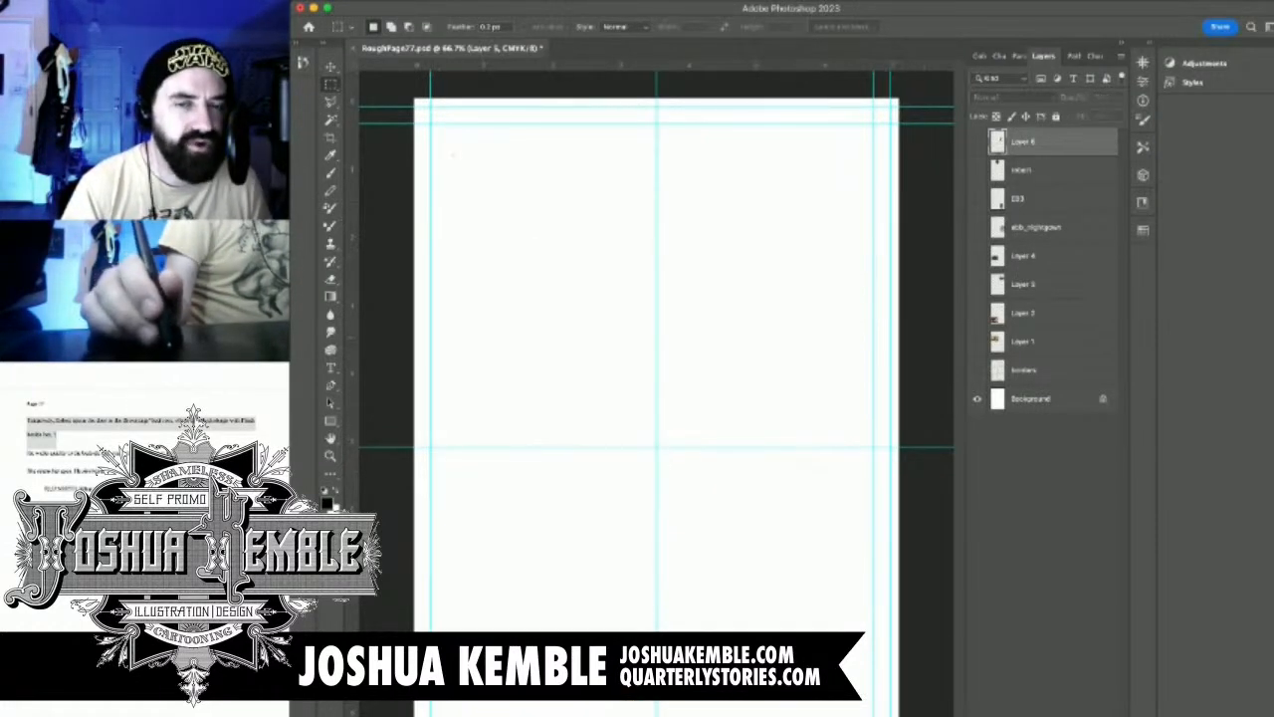
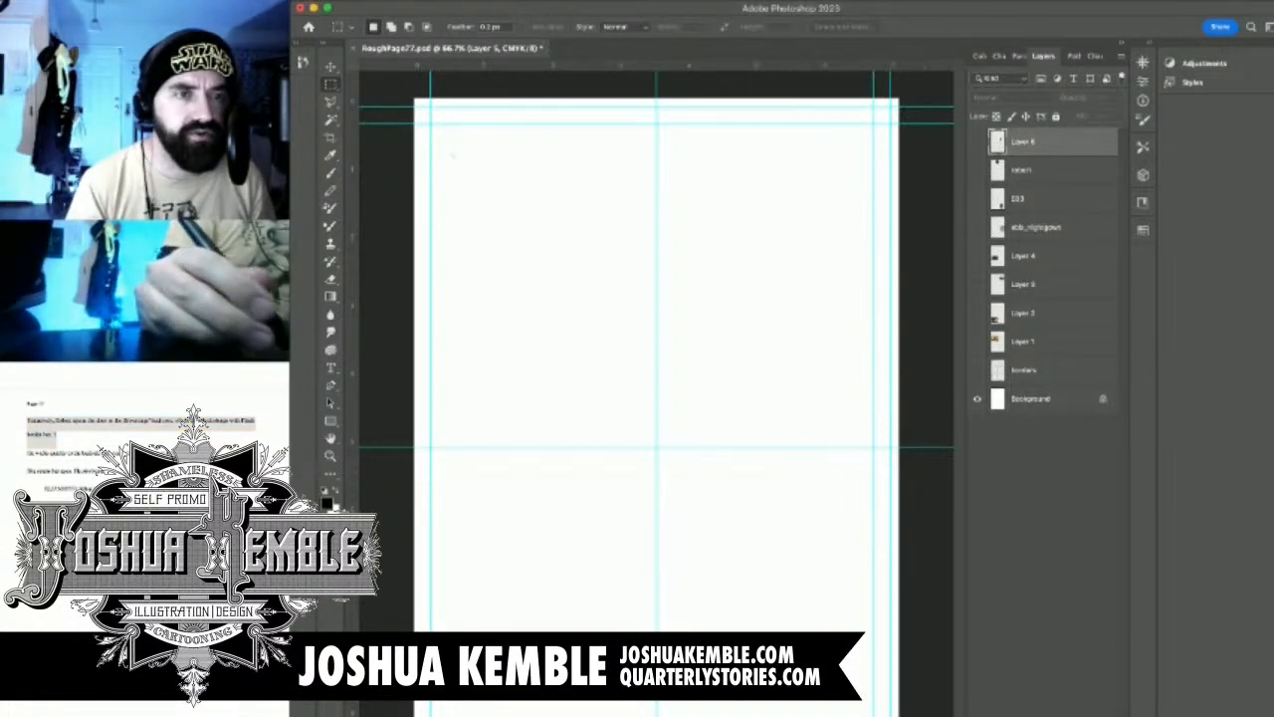
Create a new layer above all the others, zoom in on the page's upper area and ready the Brush tool with black
key("super+shift+alt+n")
left_click_drag(506, 197, 565, 229, "super")
left_click_drag(432, 136, 448, 184)
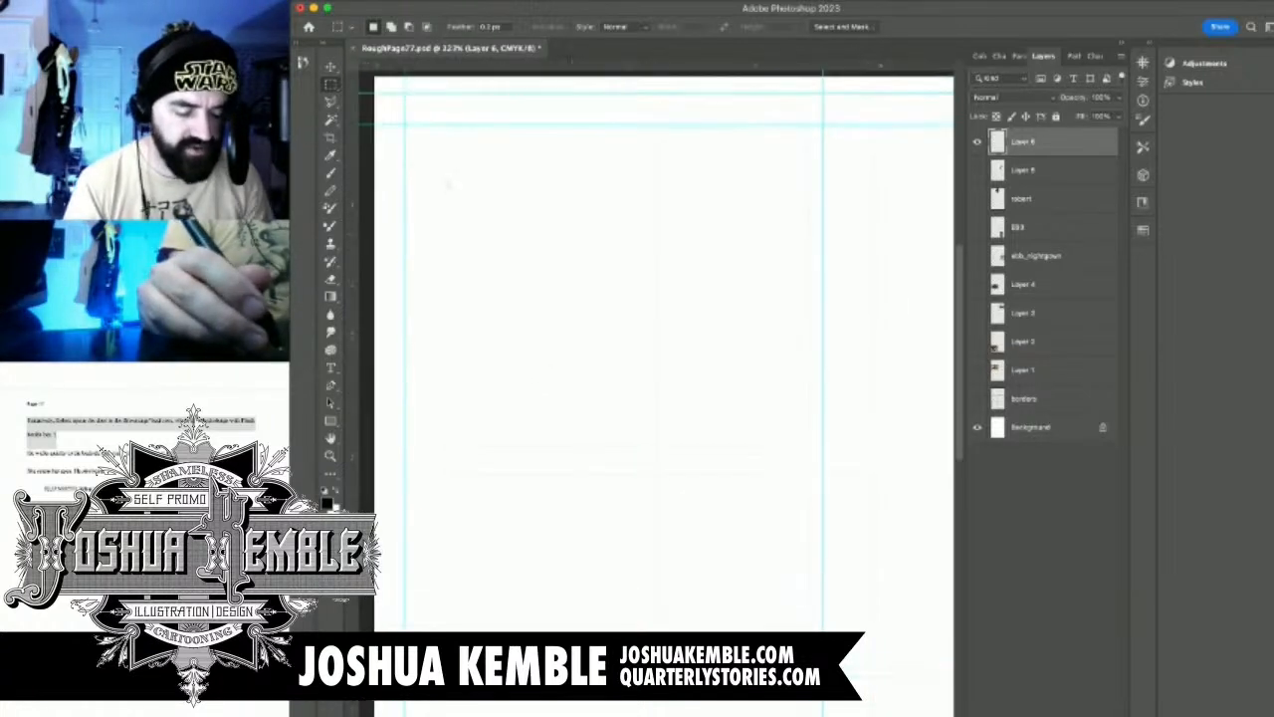
key("b")
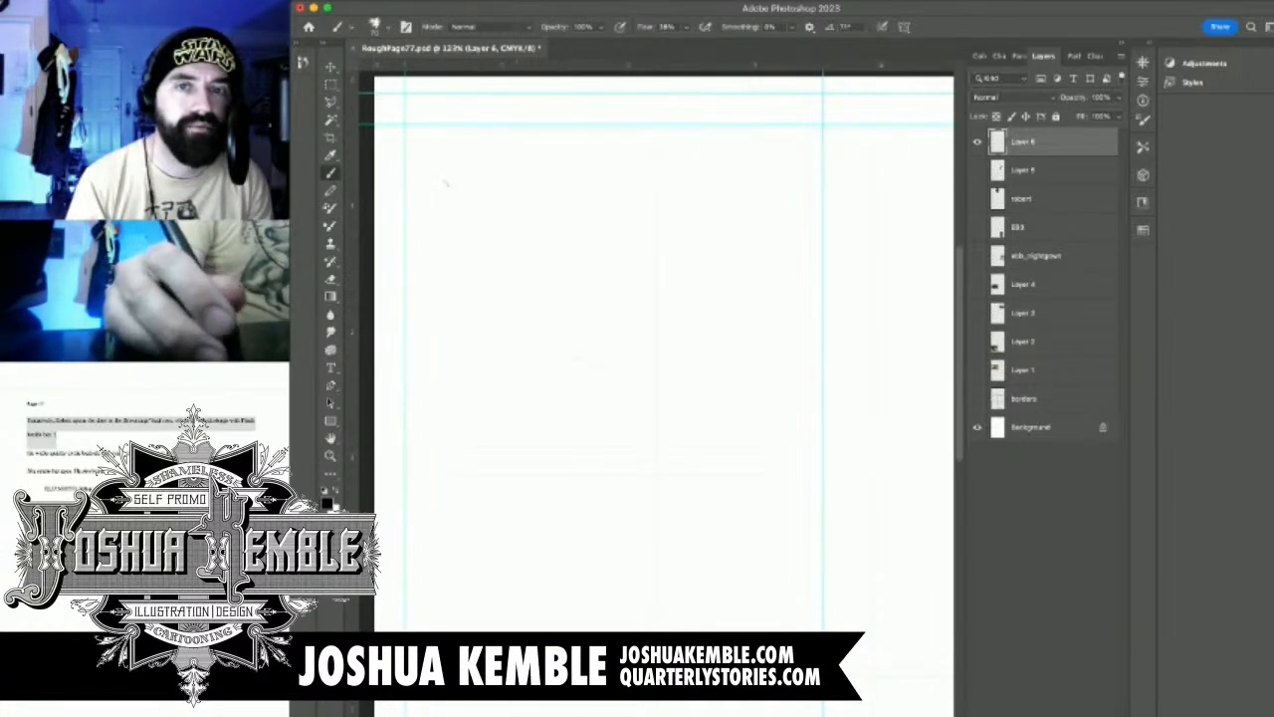
left_click(981, 57)
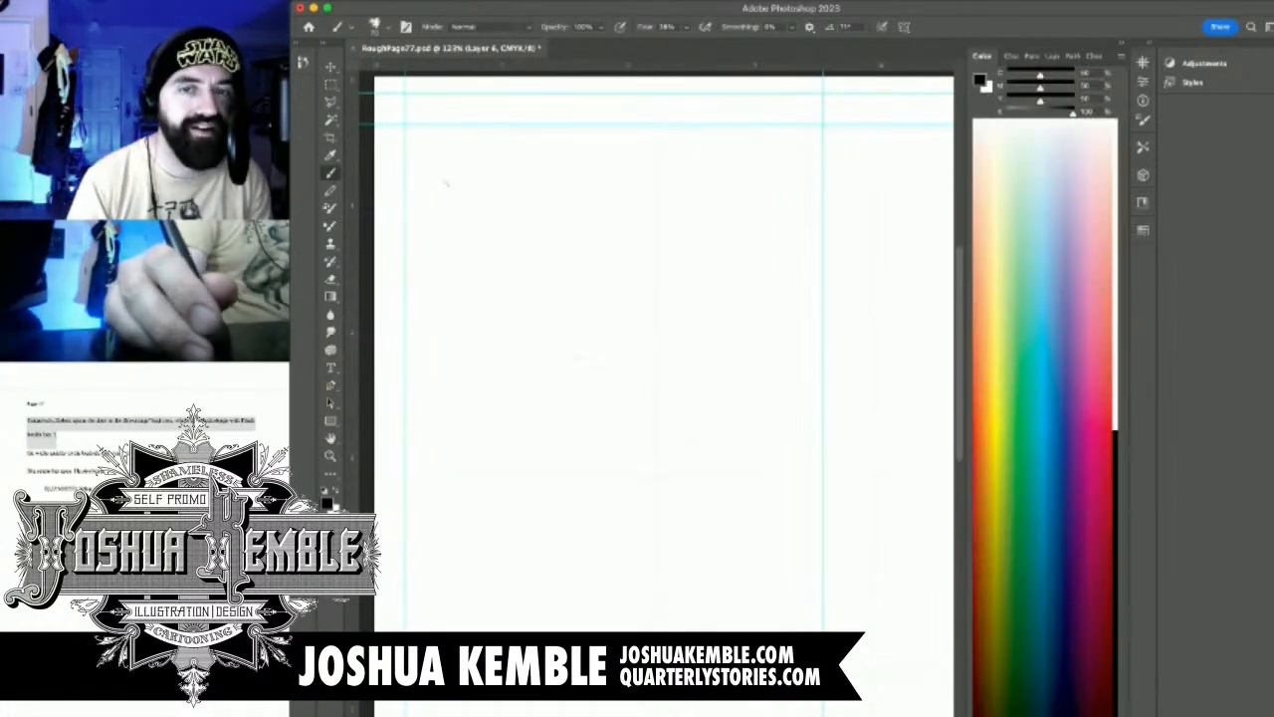
left_click(1053, 57)
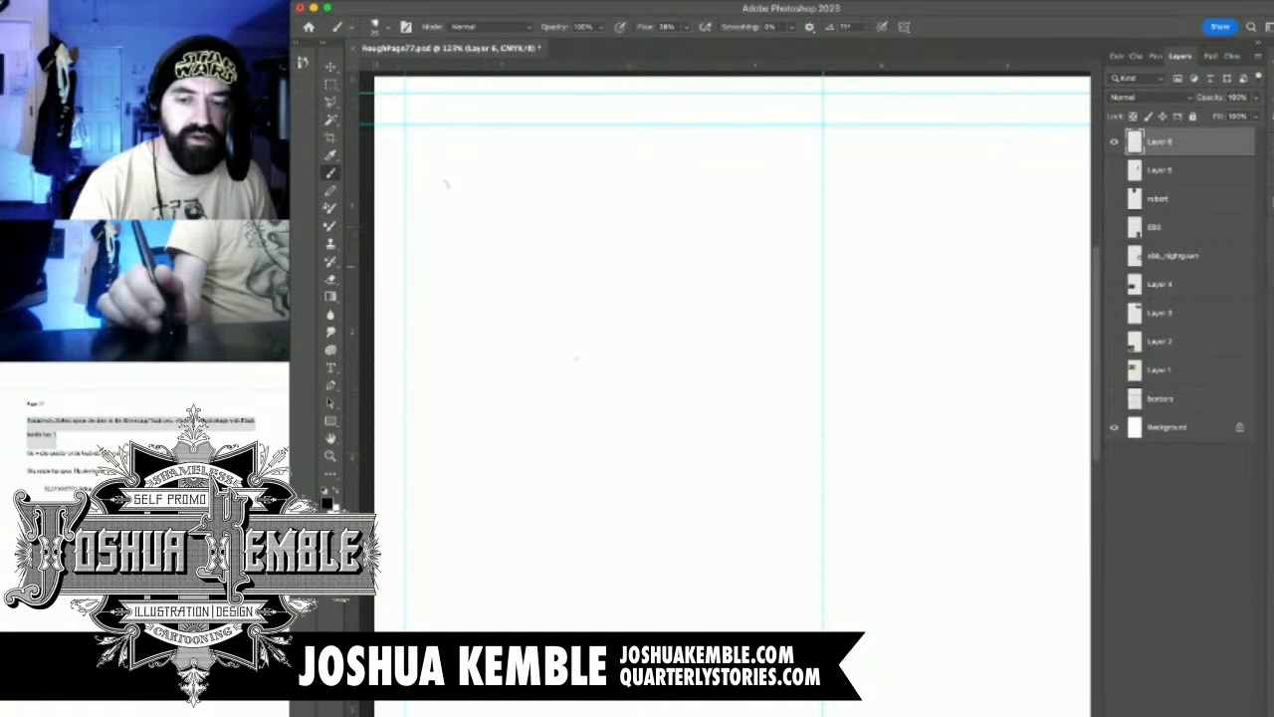
Switch to the script document and read through the neighbouring pages, ending on the script for page 77
key("super+Tab")
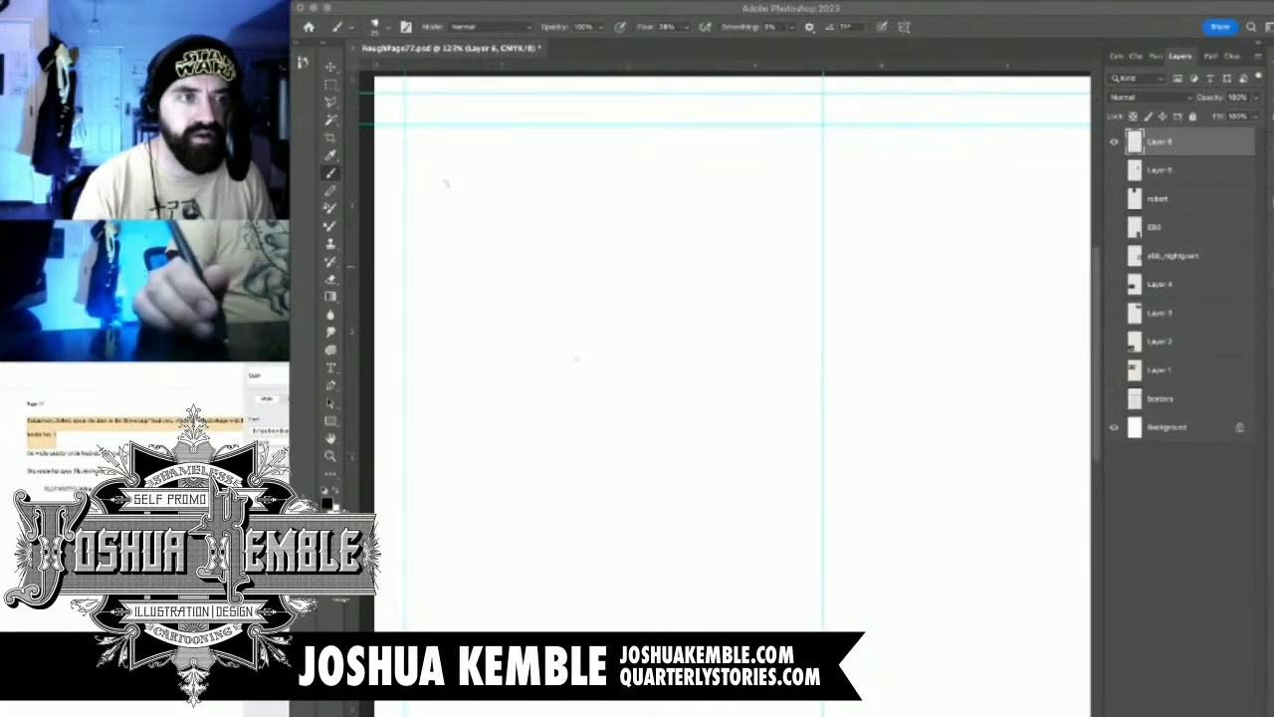
key("super+Tab")
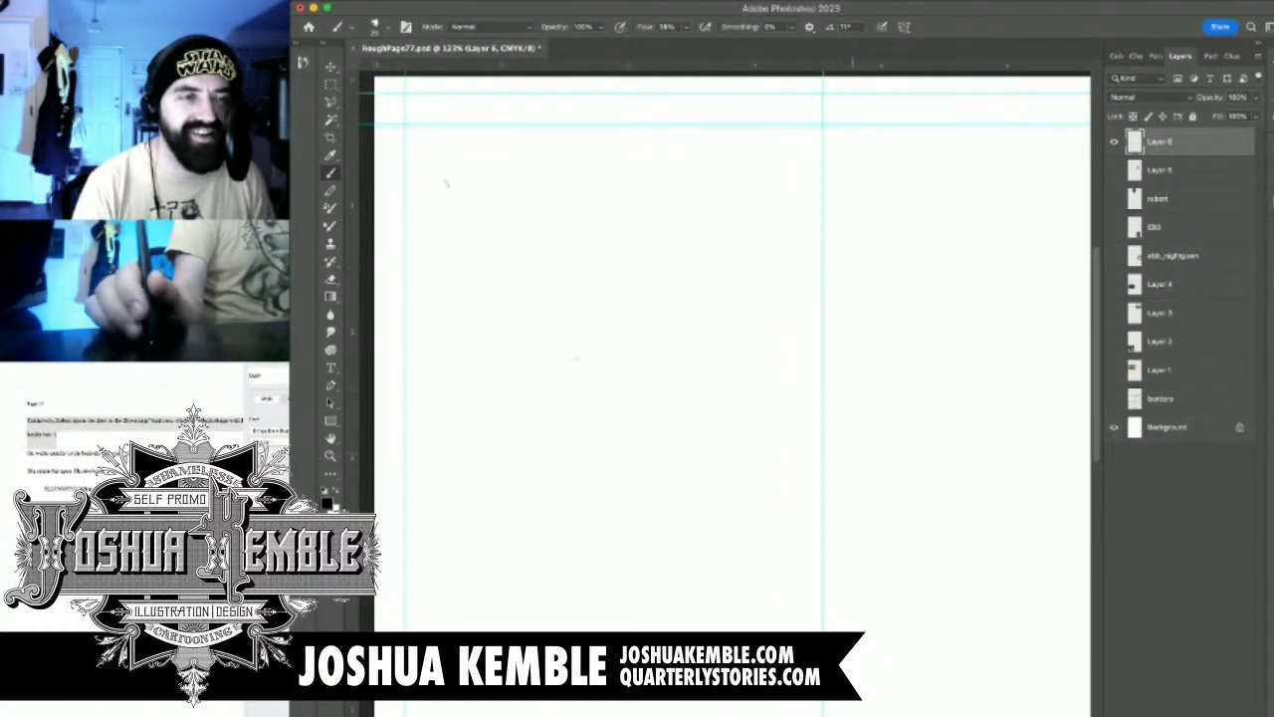
key("super+Tab")
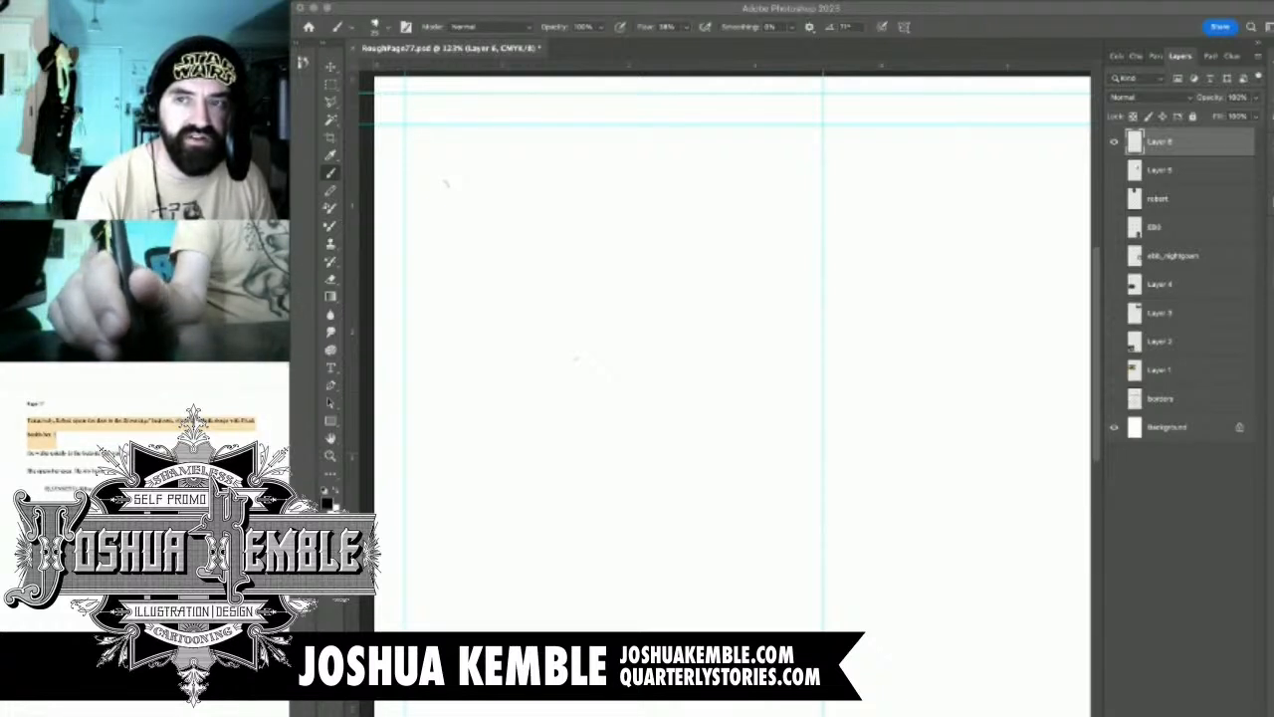
scroll(144, 478, "up", 1)
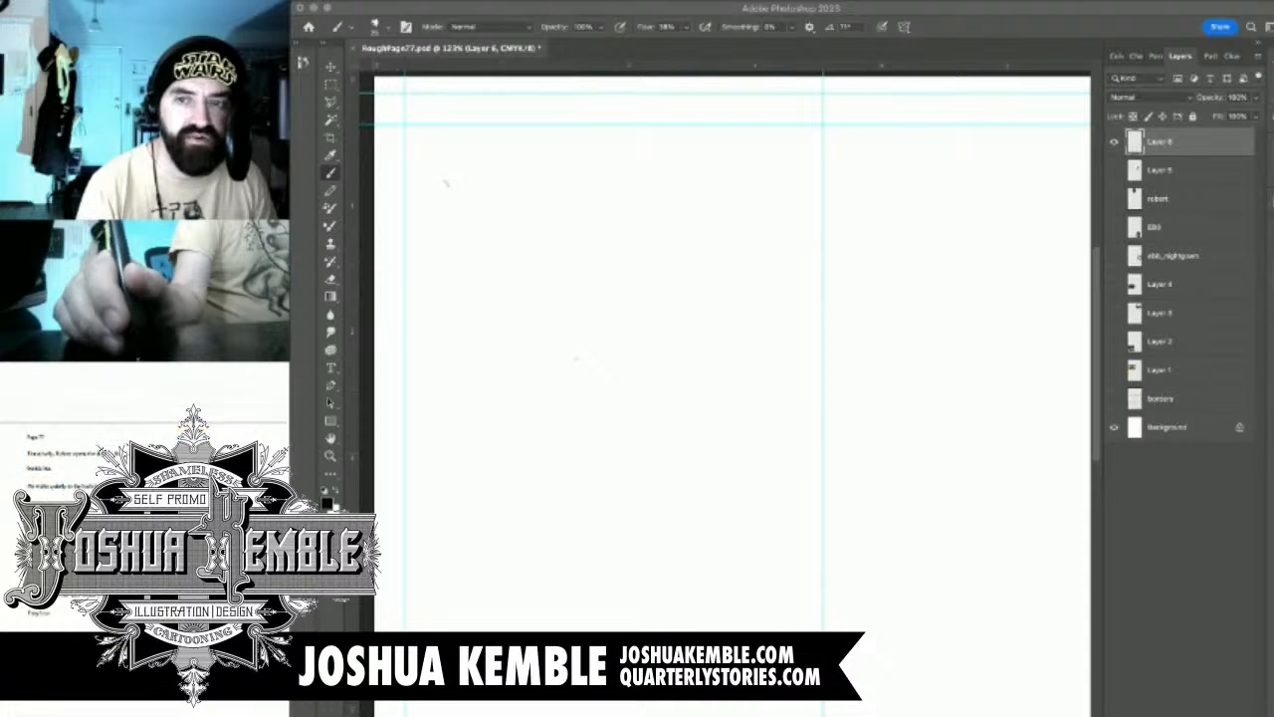
scroll(144, 478, "up", 5)
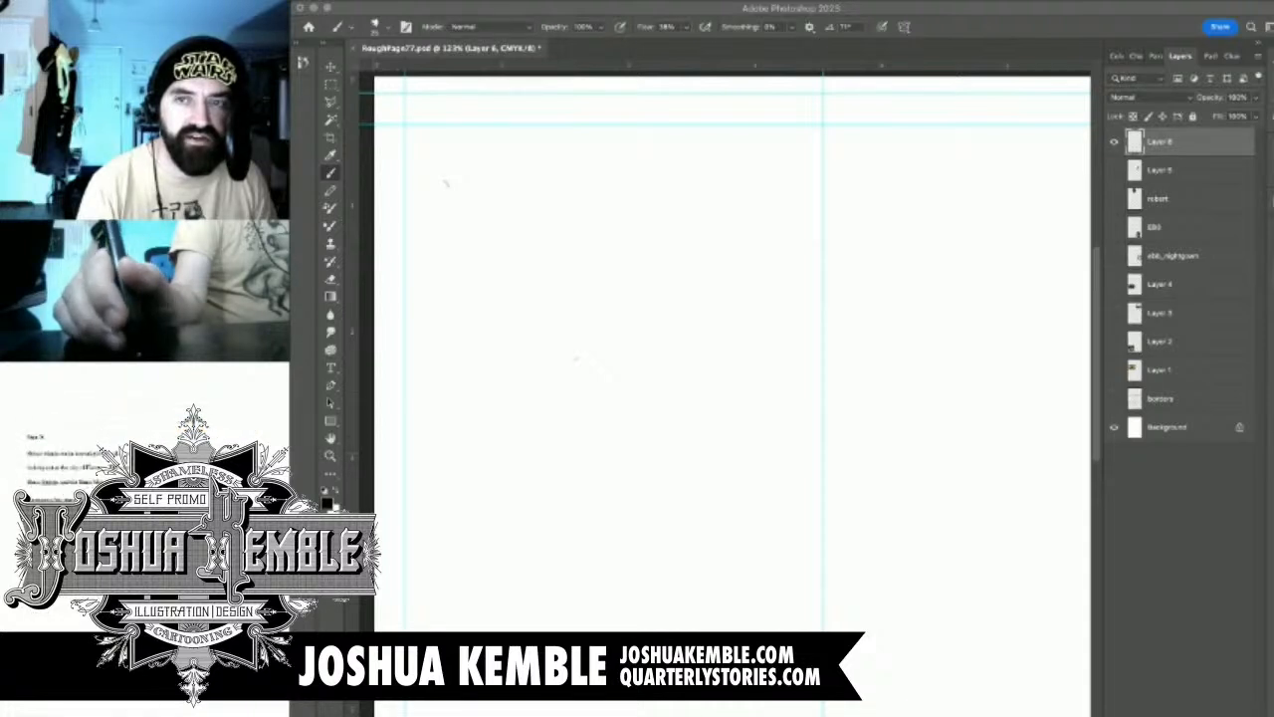
scroll(144, 477, "up", 10)
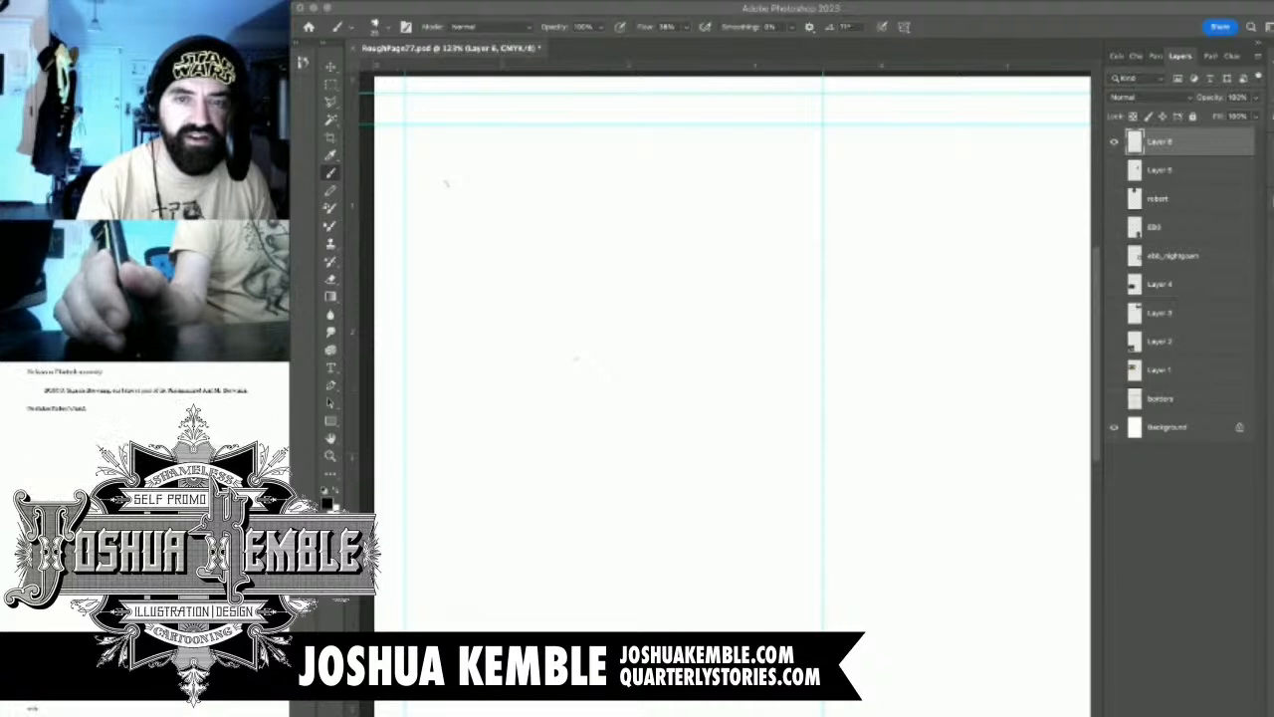
scroll(144, 477, "up", 5)
scroll(144, 477, "up", 15)
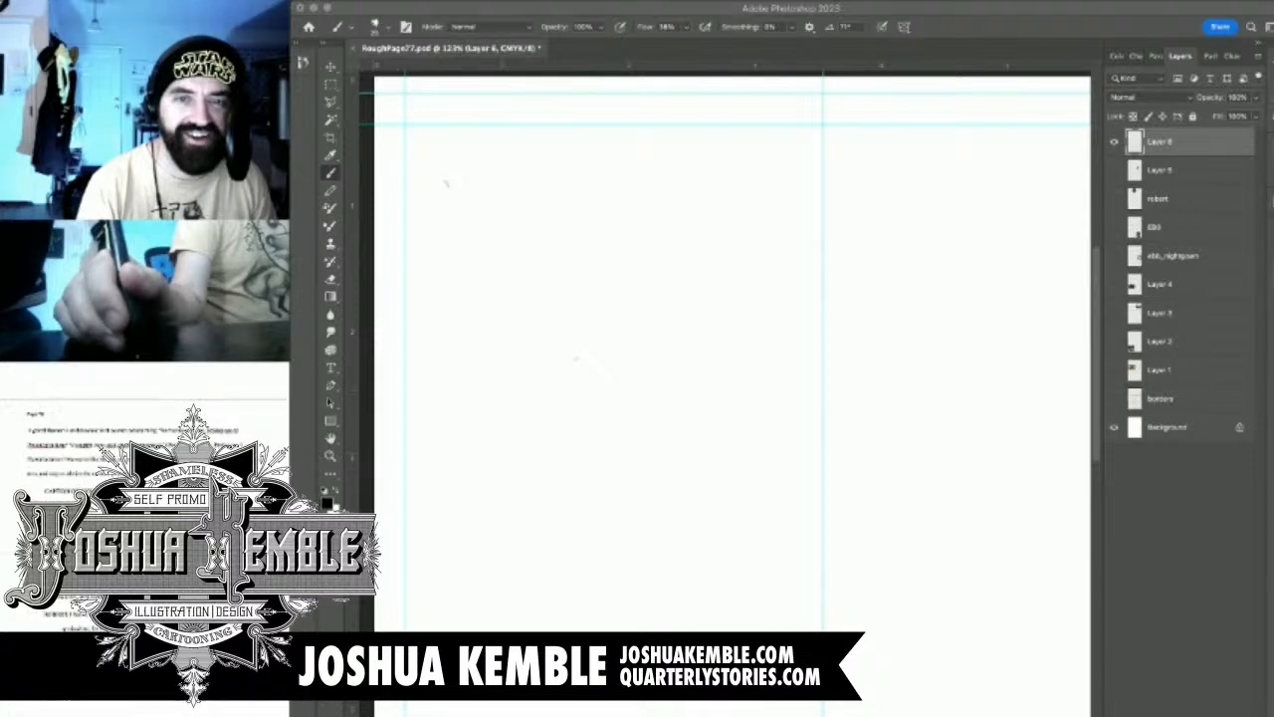
scroll(145, 478, "up", 10)
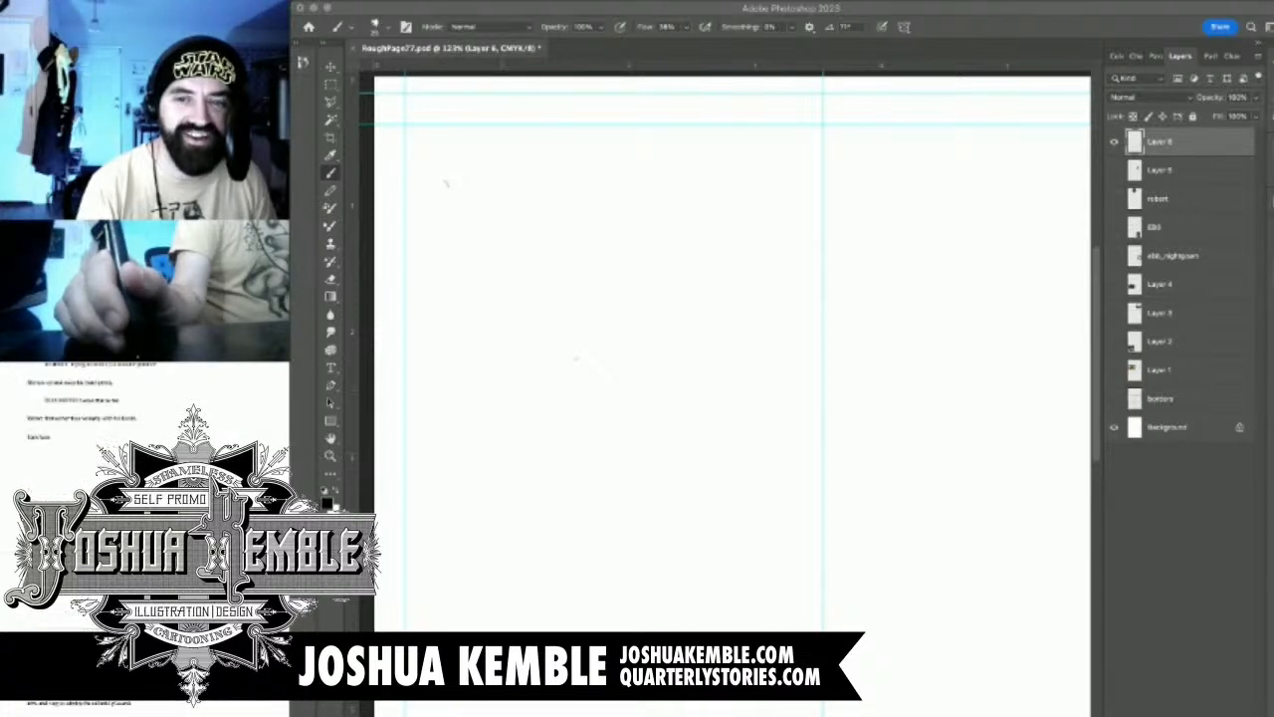
scroll(144, 478, "up", 10)
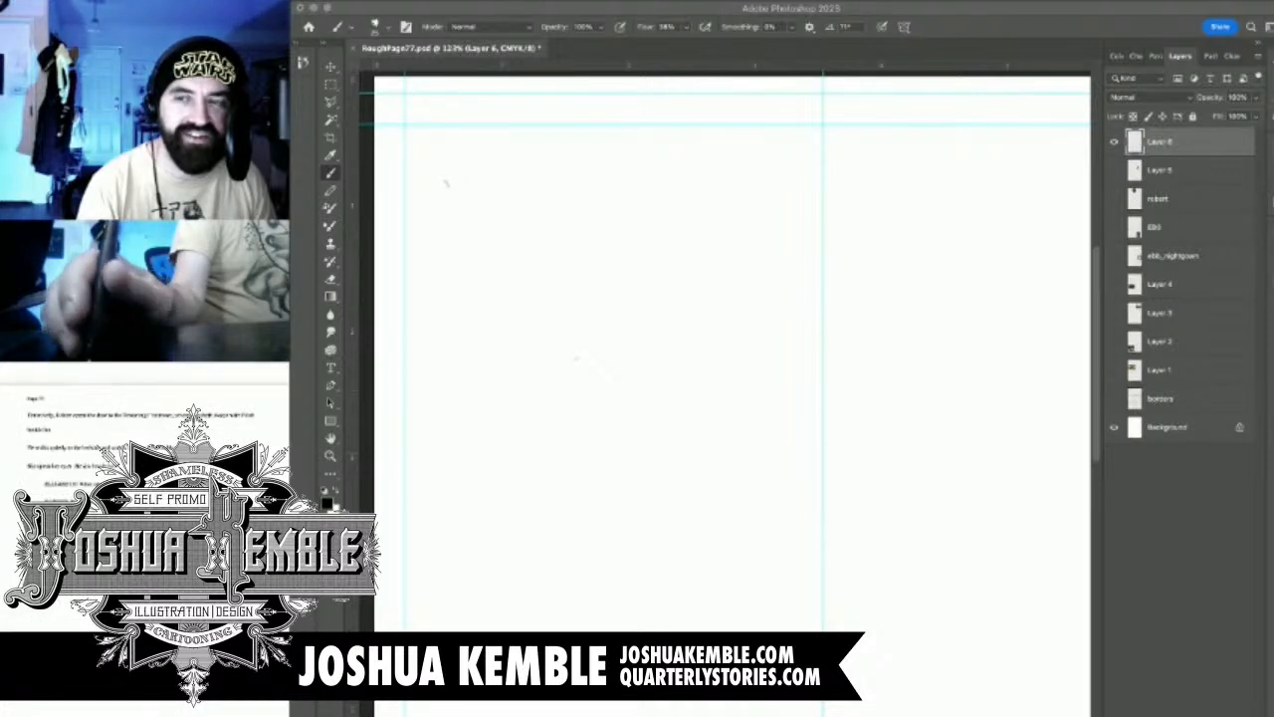
scroll(144, 478, "left", 1)
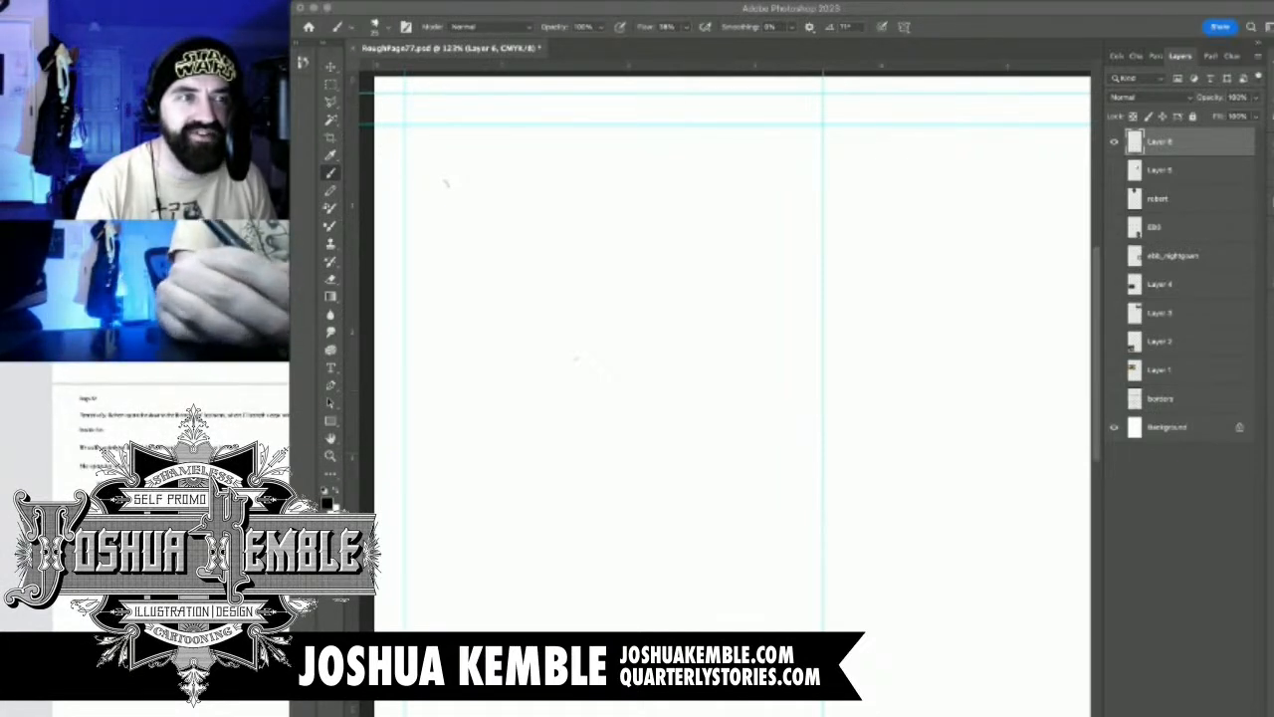
scroll(144, 478, "right", 1)
scroll(145, 478, "down", 1)
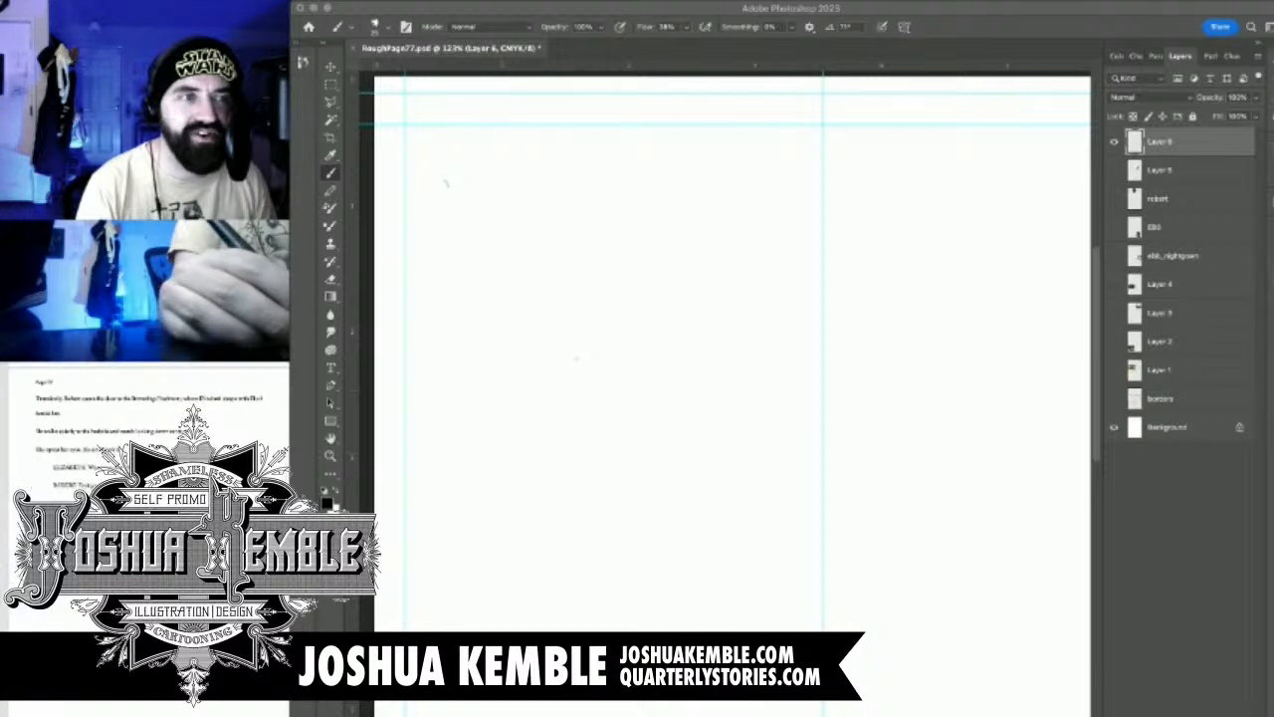
scroll(144, 478, "up", 2)
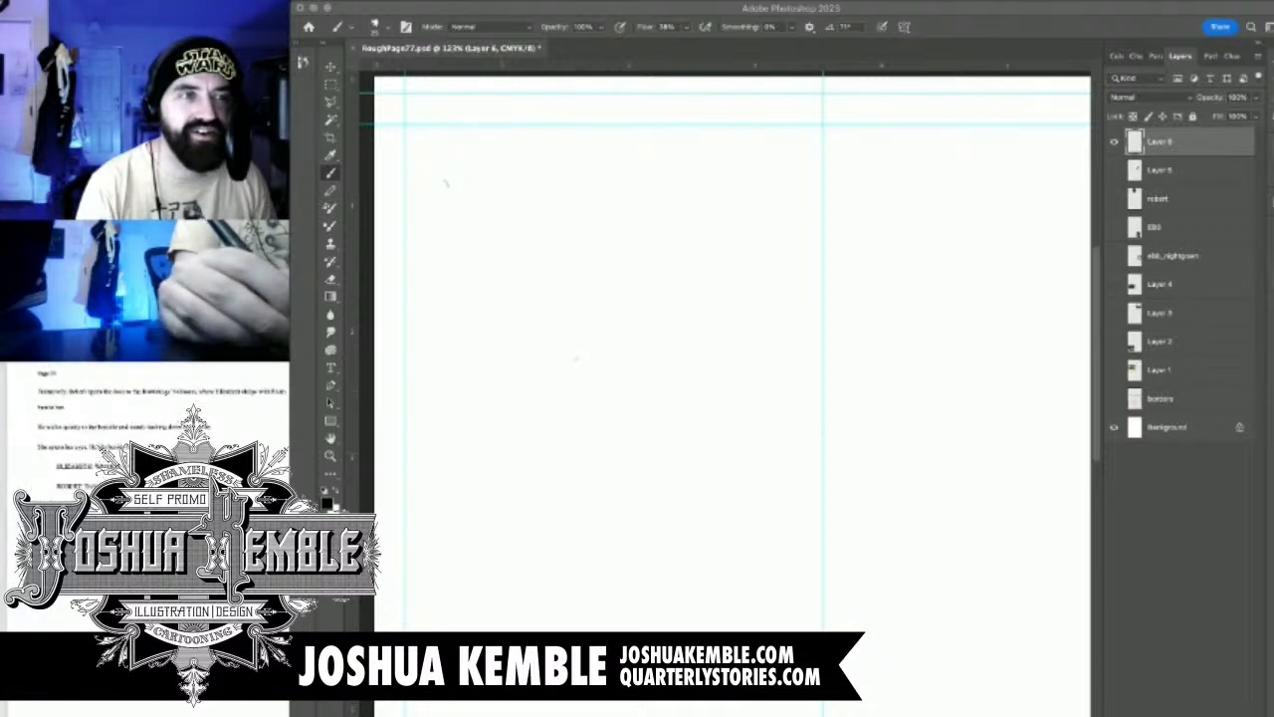
scroll(145, 478, "right", 1)
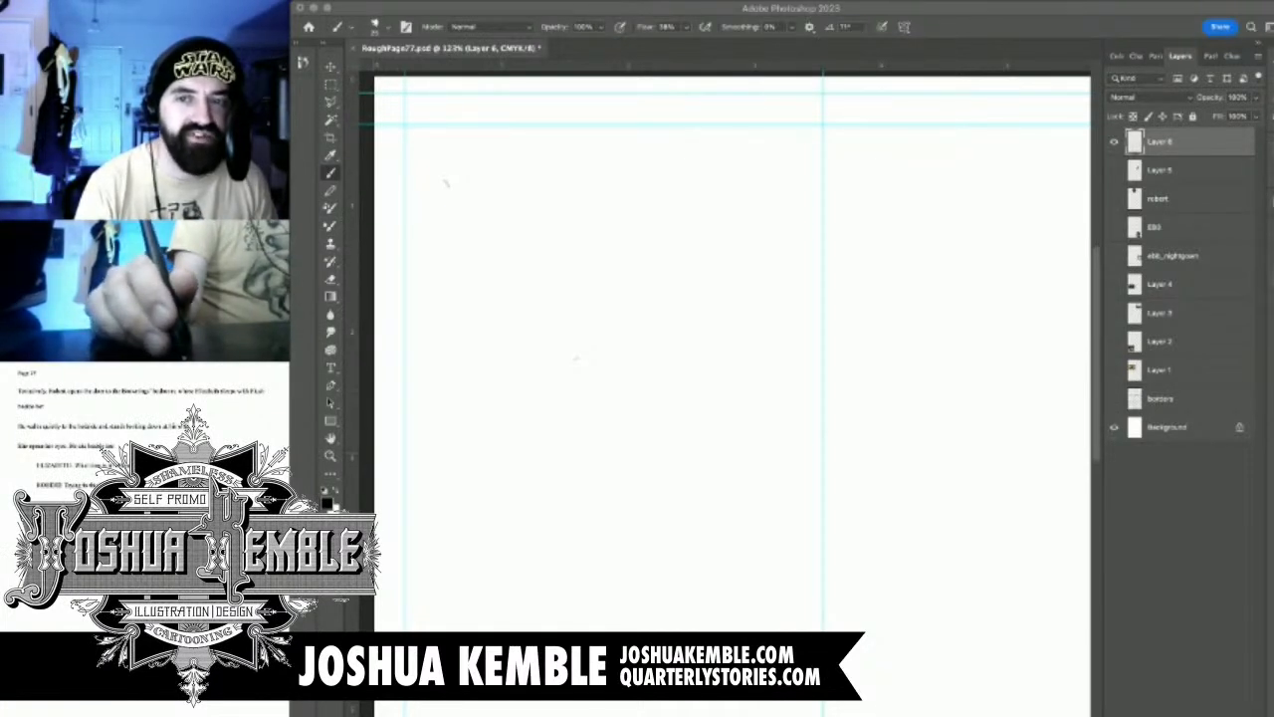
Highlight the first paragraph of the page 77 script and return to the Photoshop canvas
left_click_drag(39, 392, 80, 393)
triple_click(36, 393)
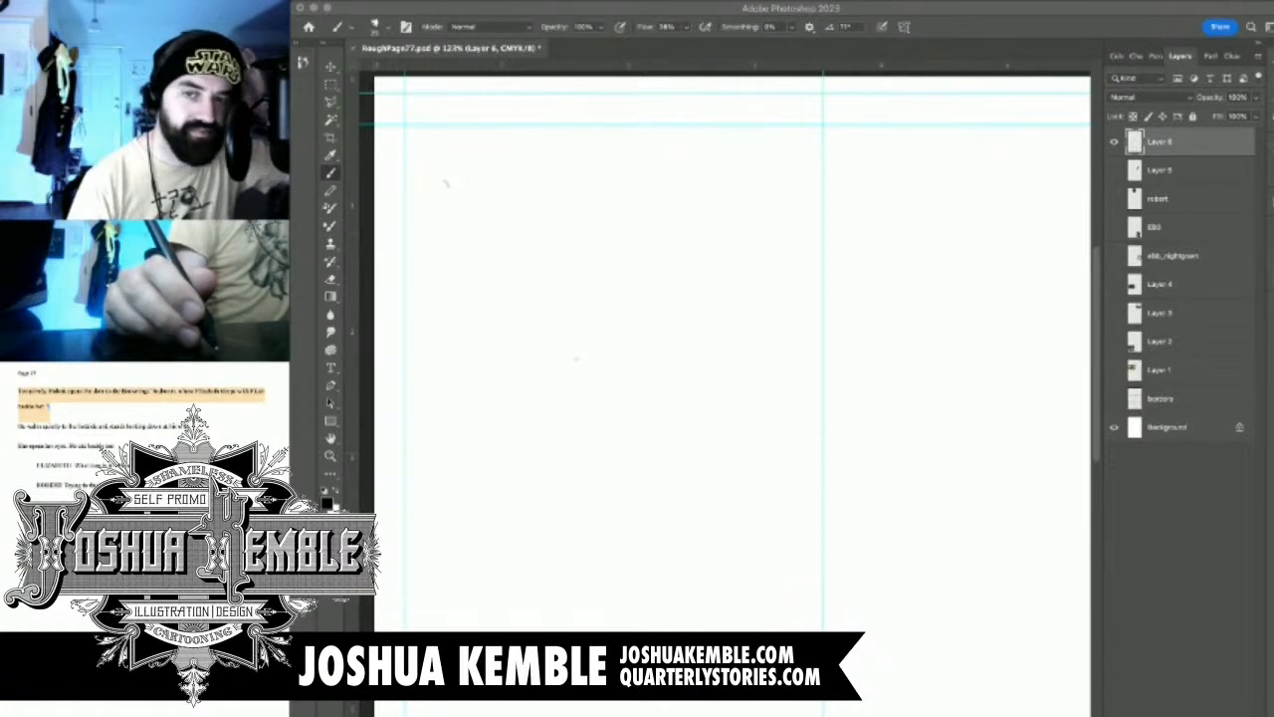
key("super+Tab")
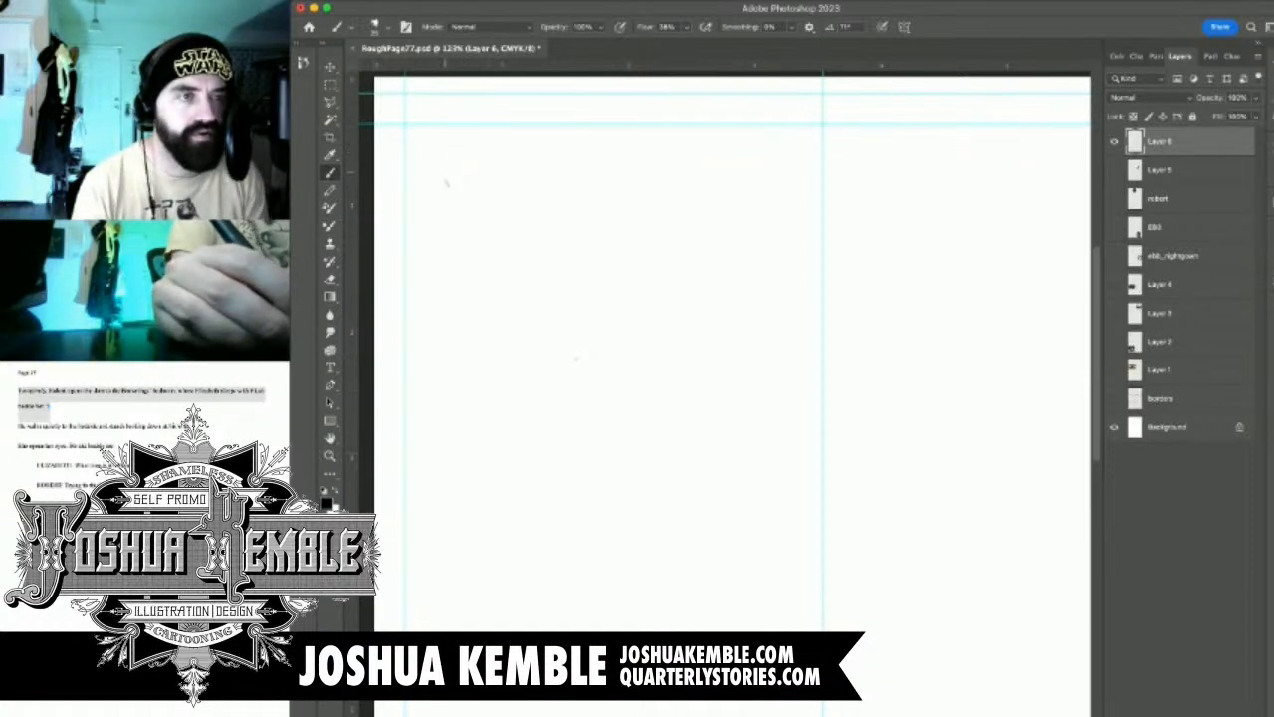
Handwrite the first panel note, "1. R opens door (tentative) bedroom", near the upper margin guide, undoing and redoing any bad strokes
mouse_move(425, 144)
left_mouse_down()
mouse_move(425, 169)
mouse_move(461, 165)
mouse_move(448, 170)
left_mouse_up()
key("super+z")
key("super+z")
key("super+z")
left_click_drag(448, 146, 463, 166)
left_click_drag(481, 164, 524, 171)
mouse_move(533, 161)
left_mouse_down()
mouse_move(528, 174)
mouse_move(557, 174)
left_mouse_up()
left_click_drag(574, 167, 737, 177)
left_click(705, 158)
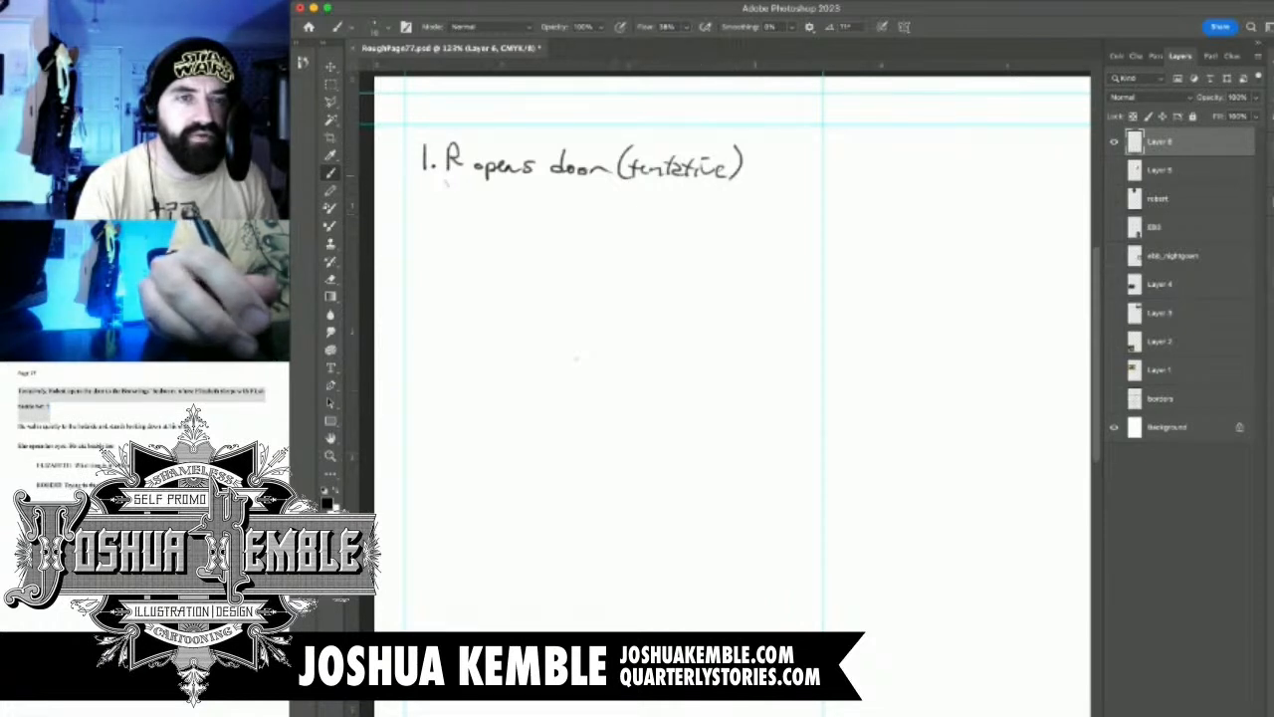
left_click_drag(758, 157, 785, 173)
mouse_move(802, 149)
left_mouse_down()
mouse_move(796, 175)
mouse_move(809, 172)
left_mouse_up()
mouse_move(814, 165)
left_mouse_down()
mouse_move(812, 177)
mouse_move(866, 184)
left_mouse_up()
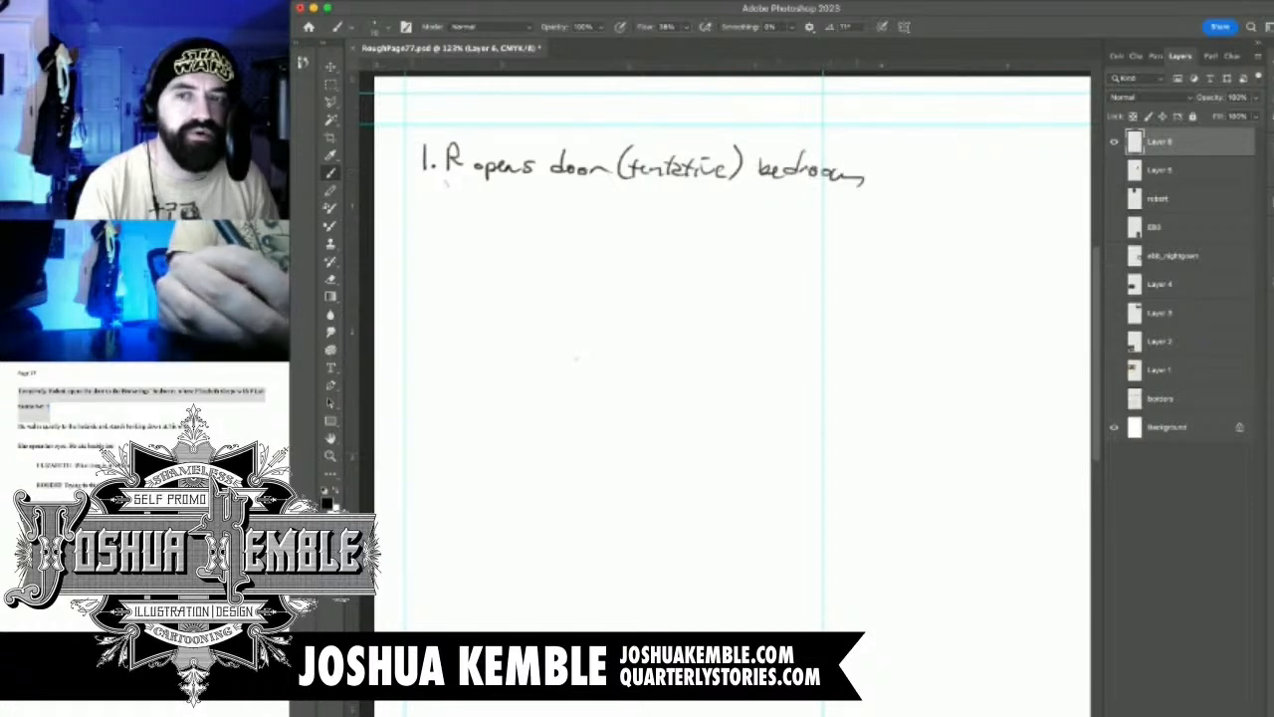
Begin the second line with "2. EBB" and rename the handwriting layer to "notes"
mouse_move(420, 188)
left_mouse_down()
mouse_move(432, 203)
mouse_move(476, 203)
mouse_move(488, 183)
left_mouse_up()
mouse_move(476, 192)
left_mouse_down()
mouse_move(510, 205)
mouse_move(516, 189)
left_mouse_up()
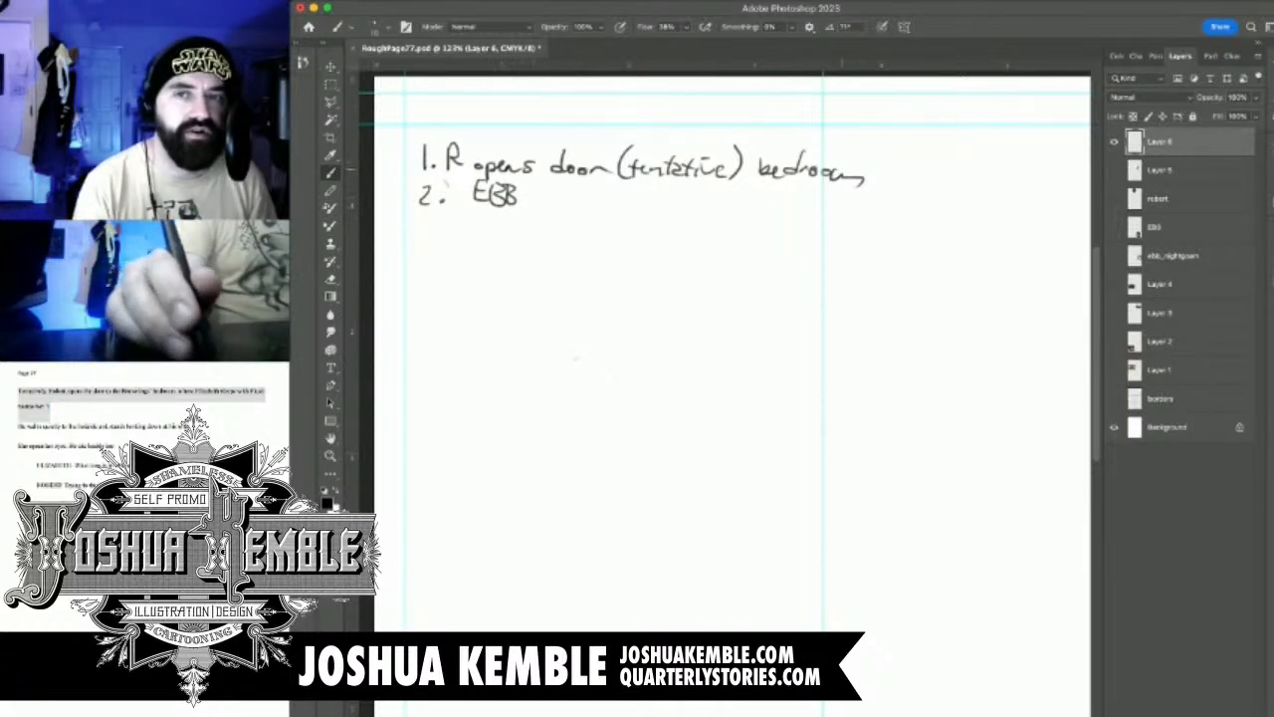
double_click(1159, 141)
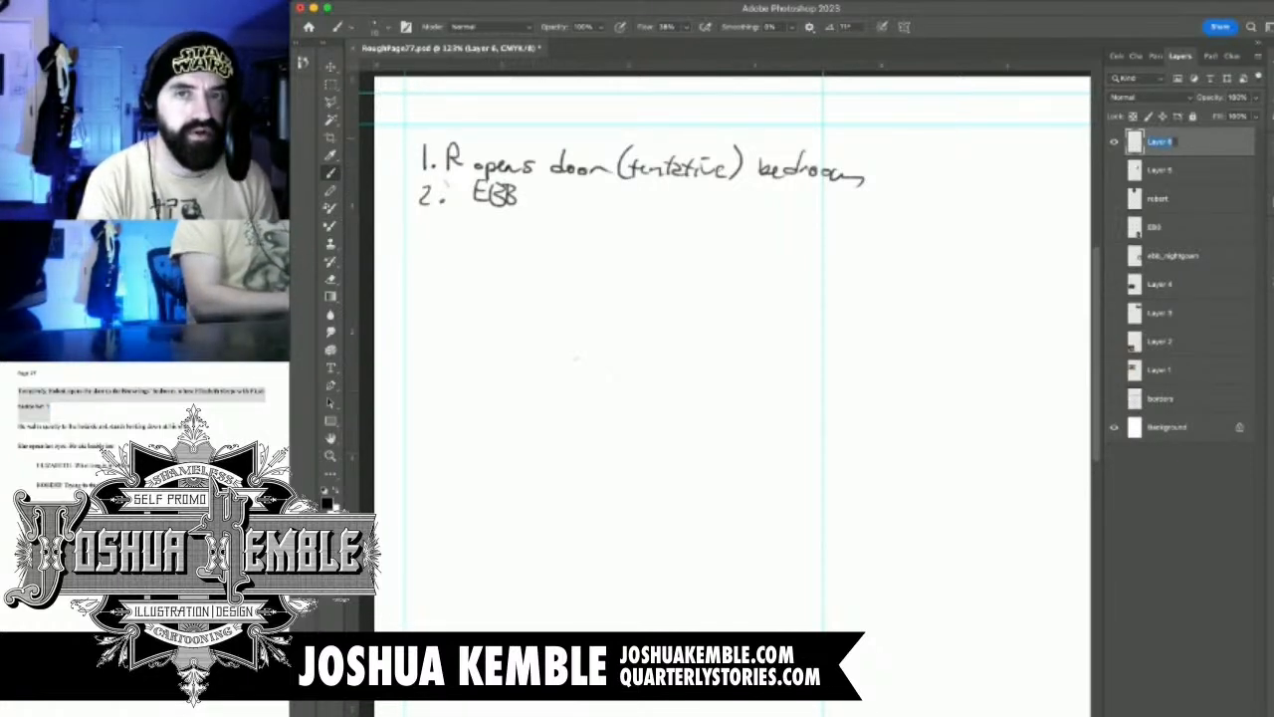
type("r")
type("ote")
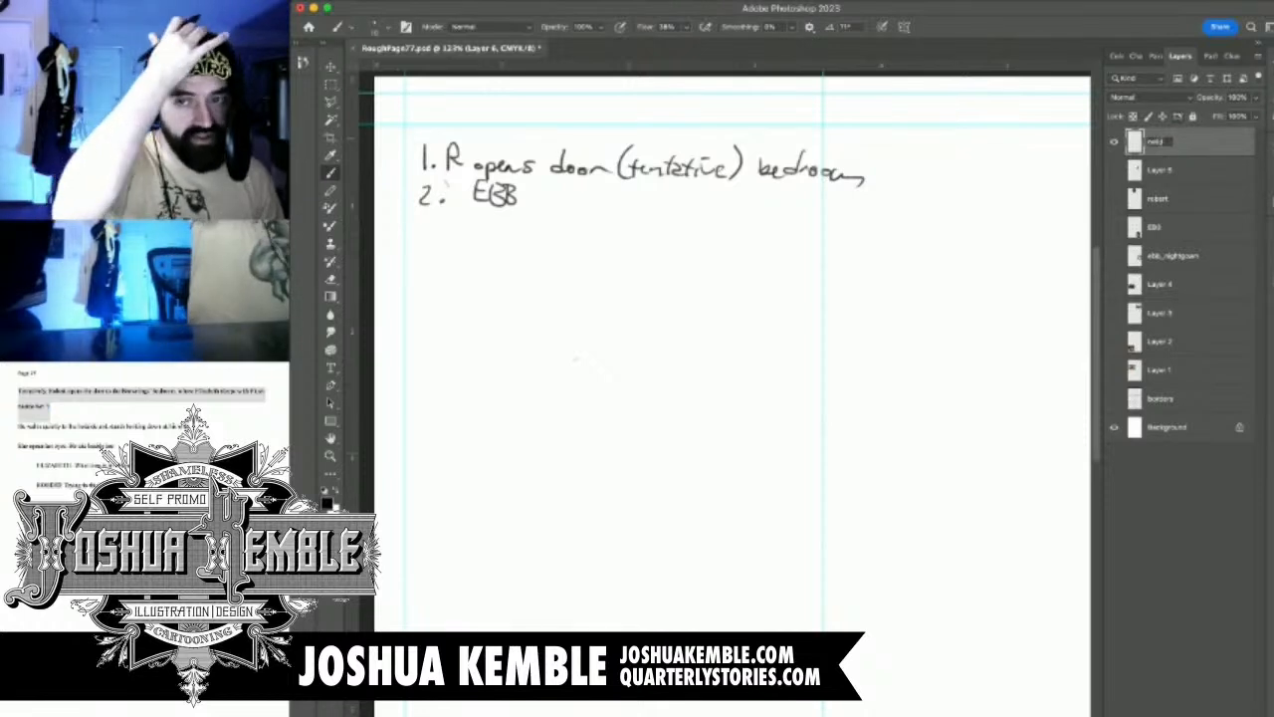
type("s")
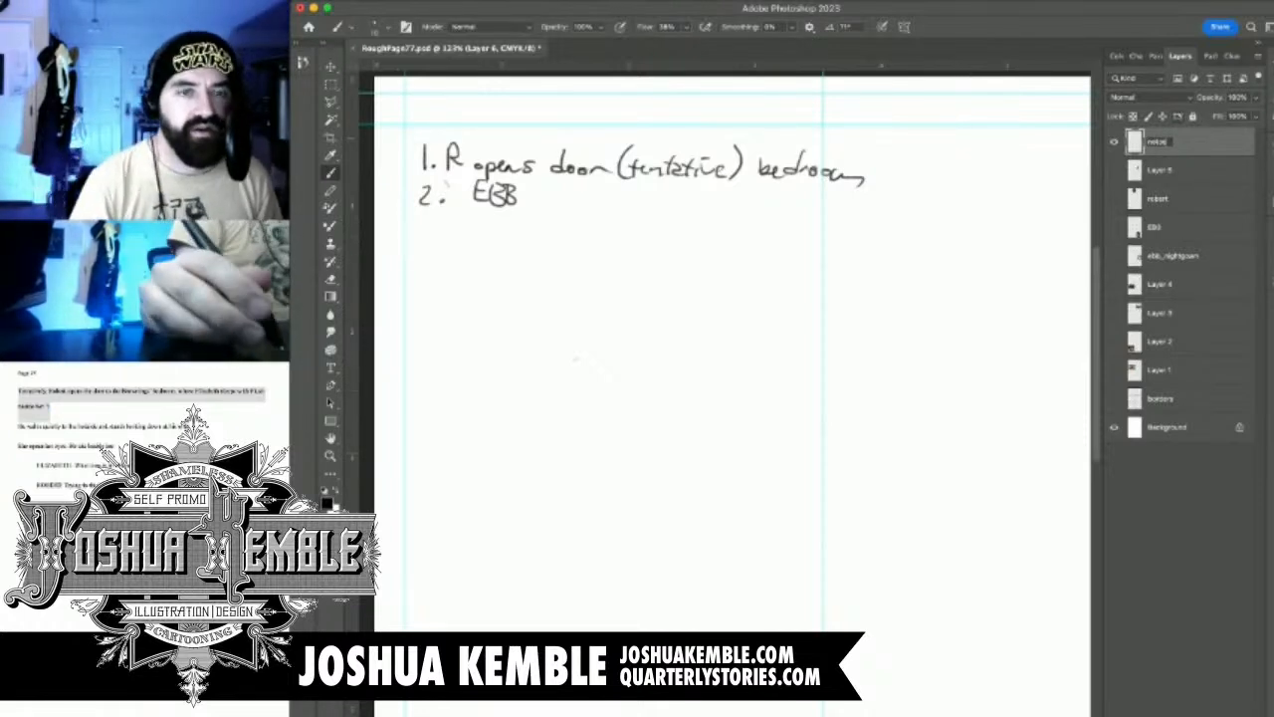
key("Return")
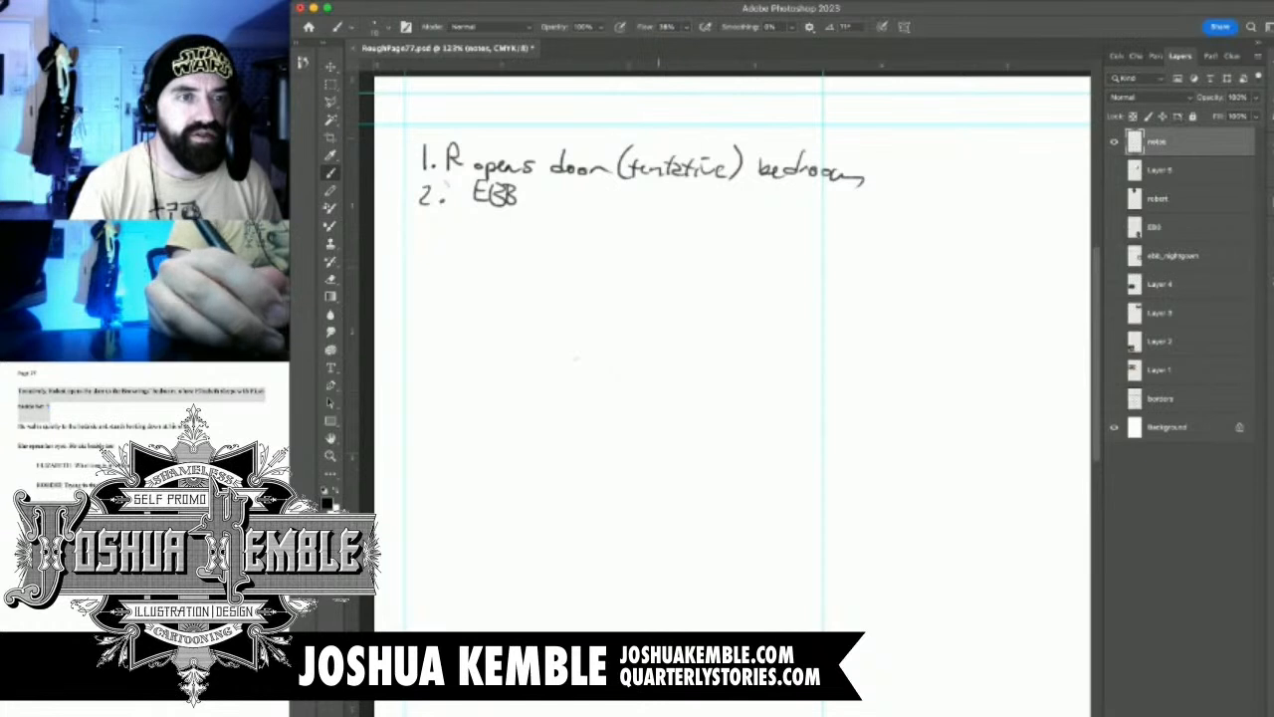
Complete the second panel note by handwriting "sleeps w/ Flush" after "EBB"
mouse_move(560, 192)
left_mouse_down()
mouse_move(552, 205)
mouse_move(583, 206)
mouse_move(591, 221)
mouse_move(634, 203)
left_mouse_up()
left_click(610, 212)
mouse_move(643, 194)
left_mouse_down()
mouse_move(637, 209)
mouse_move(679, 193)
mouse_move(683, 209)
mouse_move(701, 209)
left_mouse_up()
mouse_move(711, 199)
left_mouse_down()
mouse_move(704, 213)
mouse_move(730, 206)
left_mouse_up()
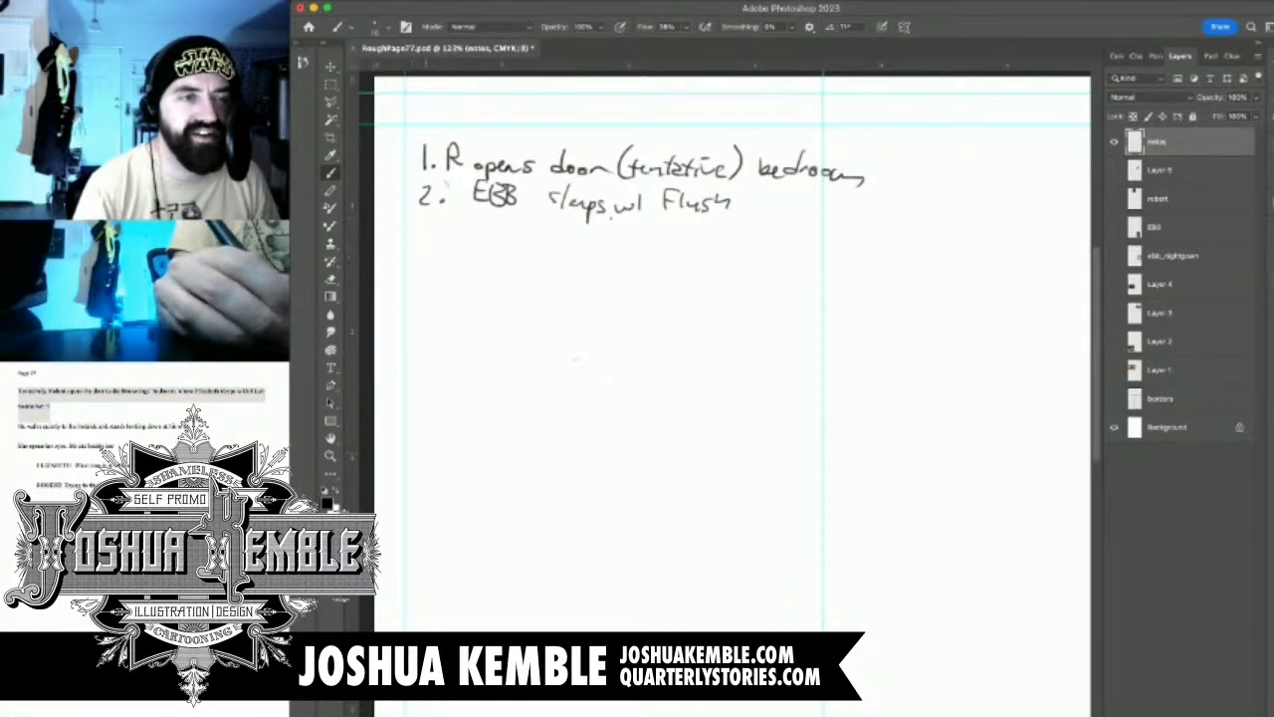
Number a third line "3." below the second note and highlight the script's second paragraph
left_click_drag(424, 219, 425, 237)
left_click(440, 240)
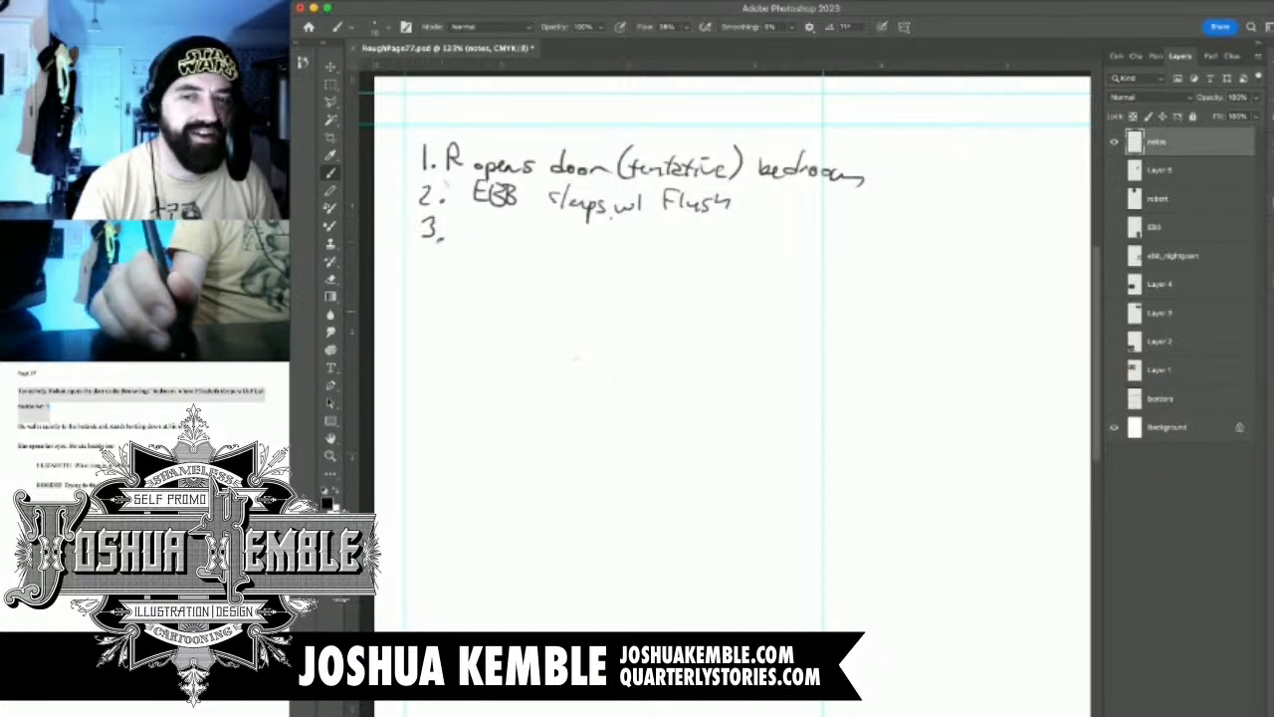
left_click(19, 428)
left_click_drag(18, 428, 183, 430)
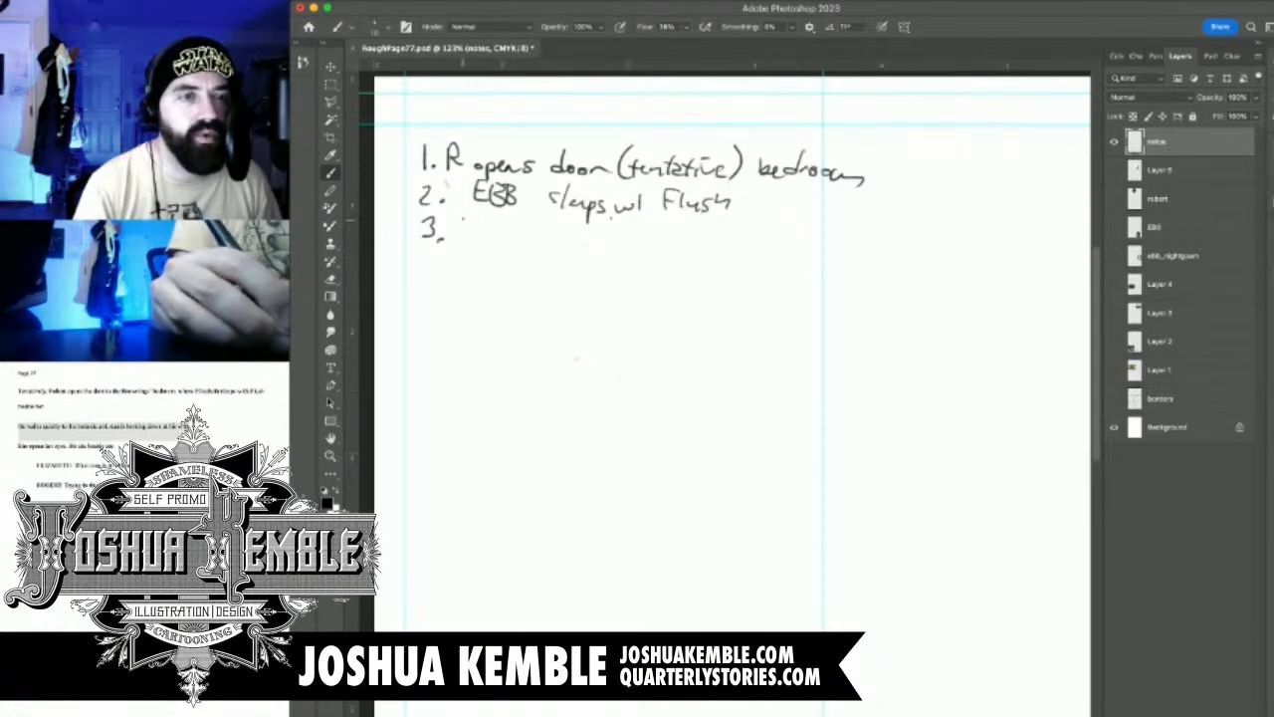
Handwrite "R walks" on the third line and cross out the words written after it
left_click_drag(463, 218, 463, 239)
mouse_move(462, 219)
left_mouse_down()
mouse_move(532, 221)
mouse_move(545, 237)
mouse_move(620, 239)
left_mouse_up()
left_click_drag(630, 237, 667, 244)
mouse_move(693, 234)
left_mouse_down()
mouse_move(745, 235)
mouse_move(547, 236)
mouse_move(647, 239)
left_mouse_up()
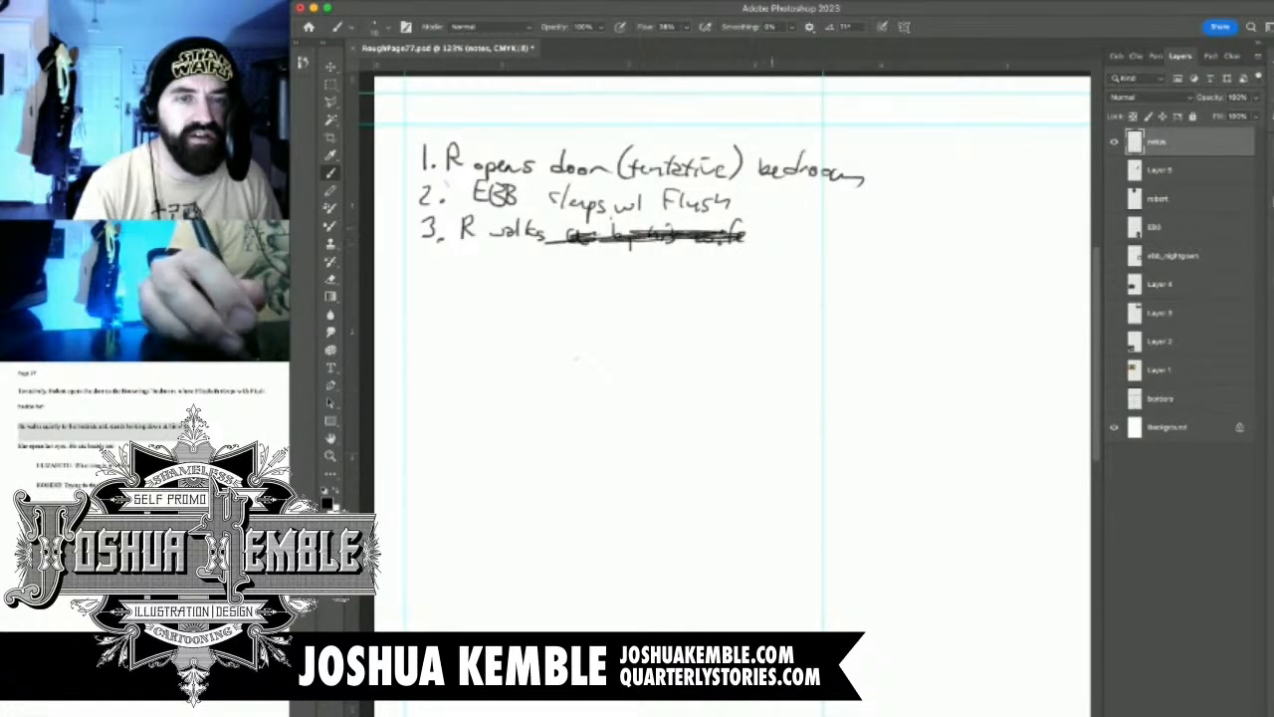
Finish the third panel note by handwriting "to bedside." after the crossed-out words
left_click_drag(771, 227, 773, 243)
left_click_drag(765, 231, 848, 239)
left_click_drag(860, 215, 860, 242)
left_click_drag(875, 229, 862, 246)
left_click_drag(878, 235, 911, 248)
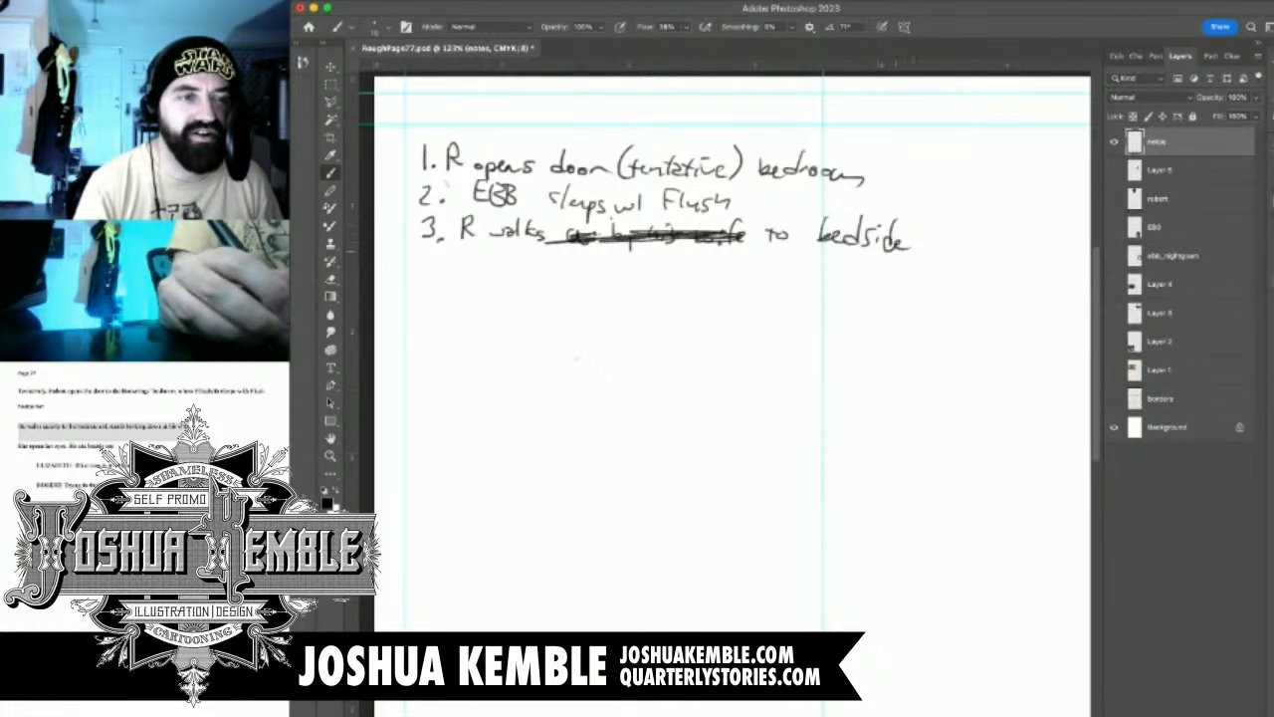
left_click(921, 247)
Handwrite the fourth panel note, "4. Stands looking at wife.", beneath the third line
mouse_move(423, 261)
left_mouse_down()
mouse_move(445, 271)
mouse_move(435, 277)
left_mouse_up()
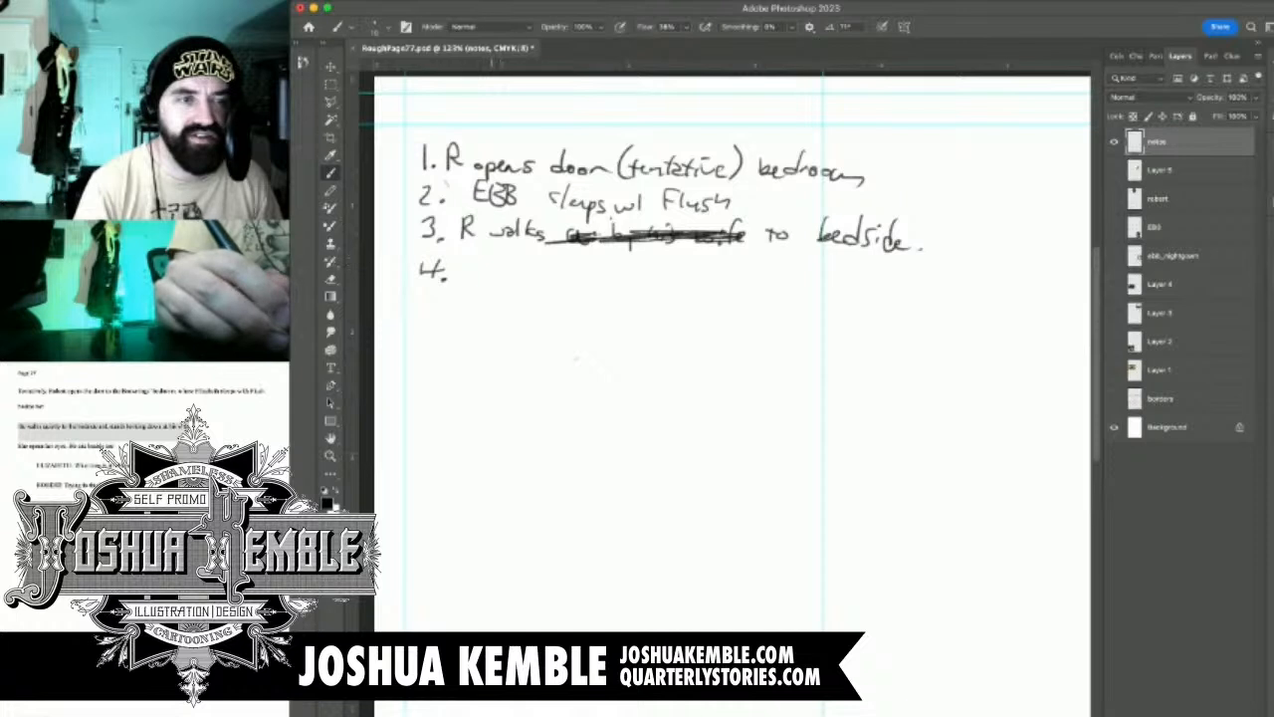
mouse_move(473, 262)
left_mouse_down()
mouse_move(460, 277)
mouse_move(488, 268)
left_mouse_up()
left_click_drag(495, 270, 567, 270)
mouse_move(575, 257)
left_mouse_down()
mouse_move(572, 277)
mouse_move(605, 277)
mouse_move(596, 291)
mouse_move(638, 277)
left_mouse_up()
mouse_move(642, 263)
left_mouse_down()
mouse_move(641, 277)
mouse_move(684, 267)
mouse_move(704, 279)
left_mouse_up()
left_click_drag(696, 269, 723, 277)
left_click(729, 280)
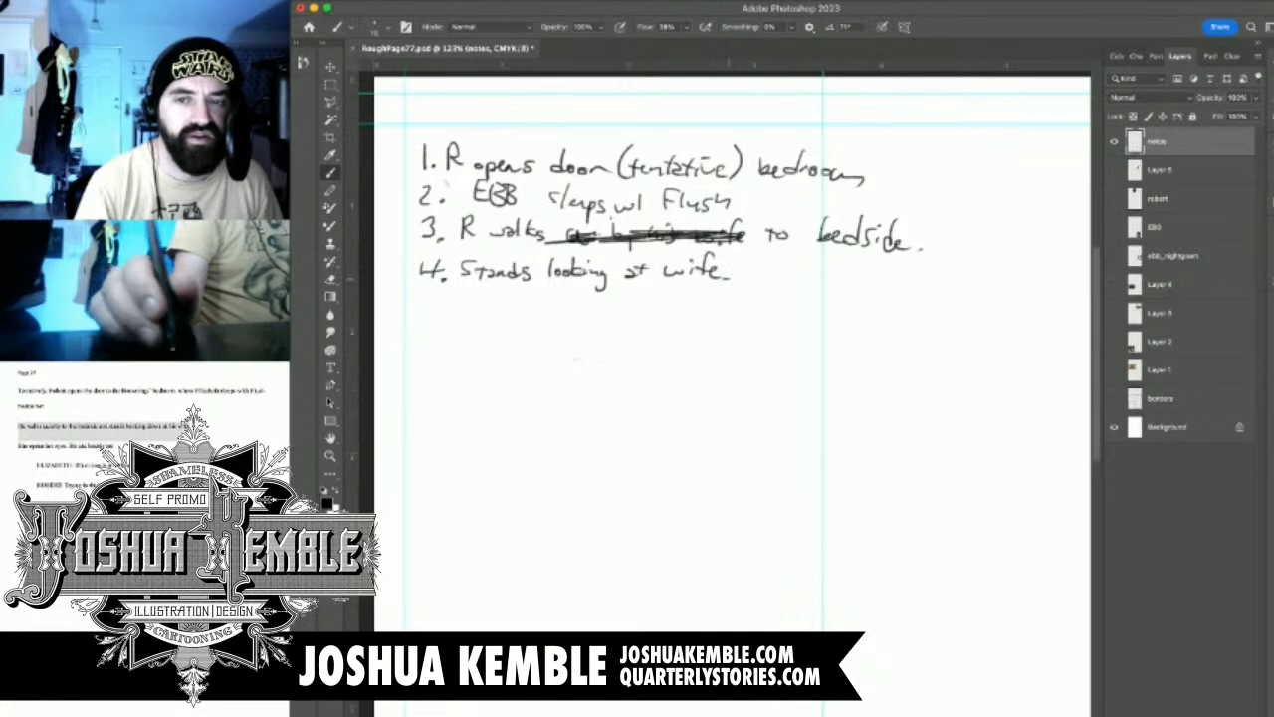
Check the script's next action, and handwrite the fifth panel note, "5. She opens her eyes", beneath the fourth
key("super+Tab")
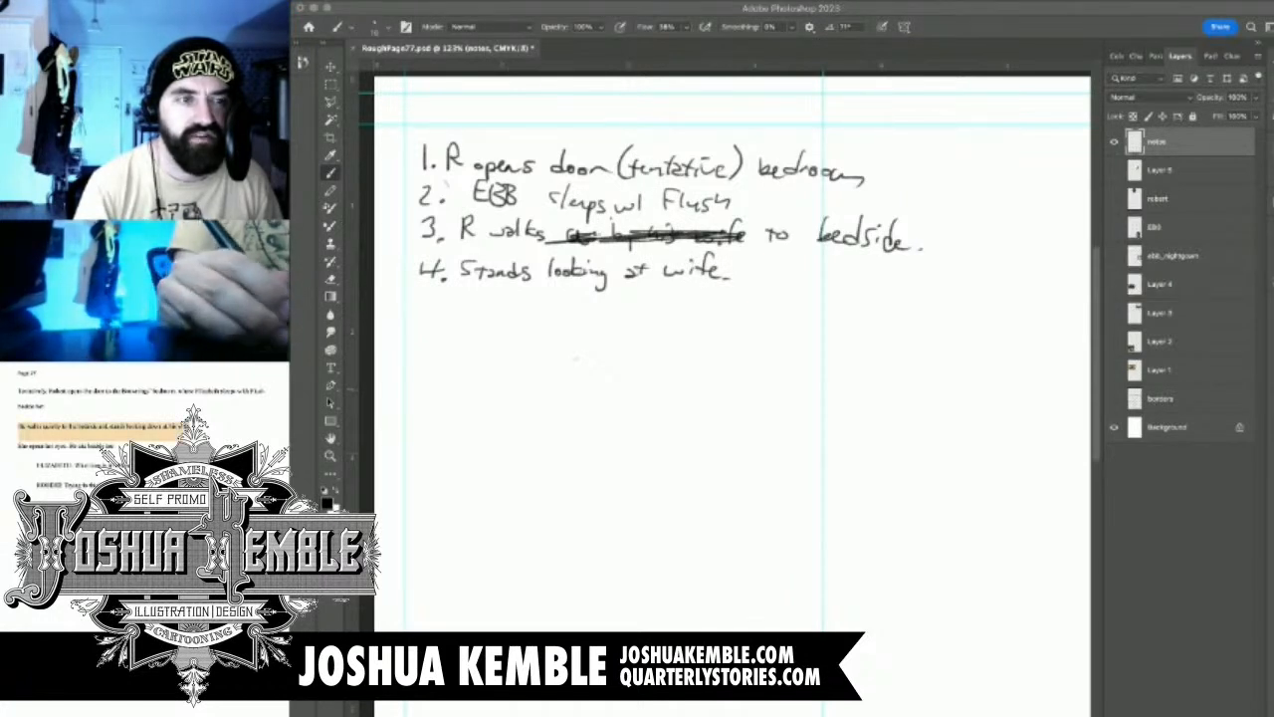
key("super+Tab")
mouse_move(438, 293)
left_mouse_down()
mouse_move(424, 314)
mouse_move(467, 298)
mouse_move(464, 311)
mouse_move(501, 310)
left_mouse_up()
left_click_drag(523, 305, 707, 310)
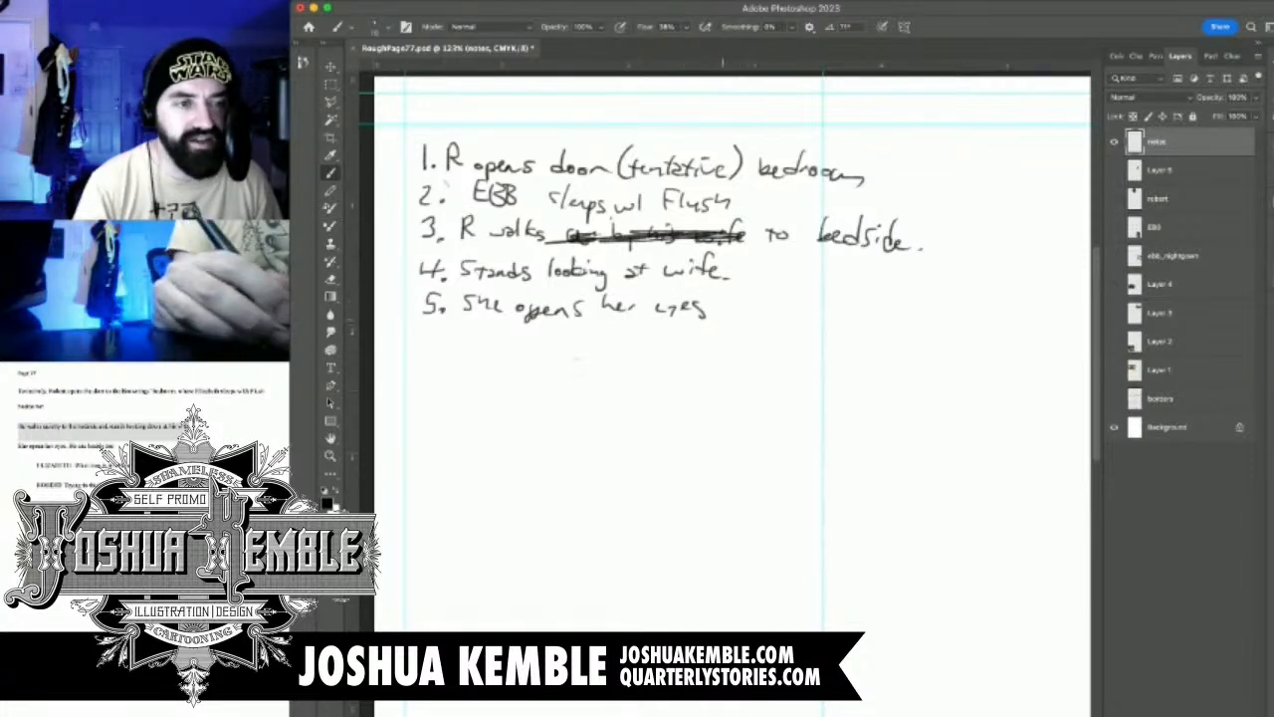
Put a period after the fifth note and handwrite the sixth panel note, "6. He sits beside her.", beneath it
mouse_move(438, 329)
left_mouse_down()
mouse_move(430, 344)
mouse_move(474, 343)
left_mouse_up()
left_click(446, 344)
left_click_drag(462, 336, 542, 347)
left_click_drag(534, 336, 636, 353)
mouse_move(650, 342)
left_mouse_down()
mouse_move(673, 350)
mouse_move(657, 350)
left_mouse_up()
left_click_drag(679, 348, 734, 346)
left_click(738, 355)
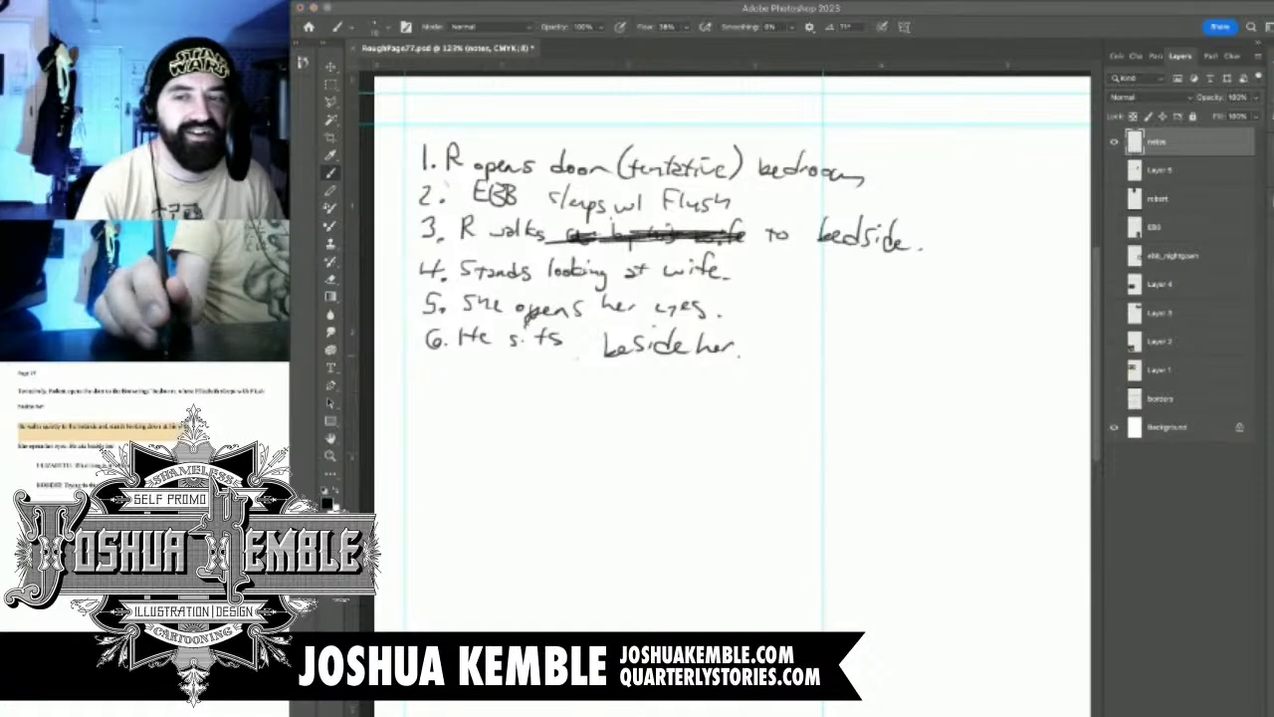
Mark the first dialogue line in the script and handwrite "7. Dialog" beneath the sixth panel note
left_click_drag(75, 467, 129, 468)
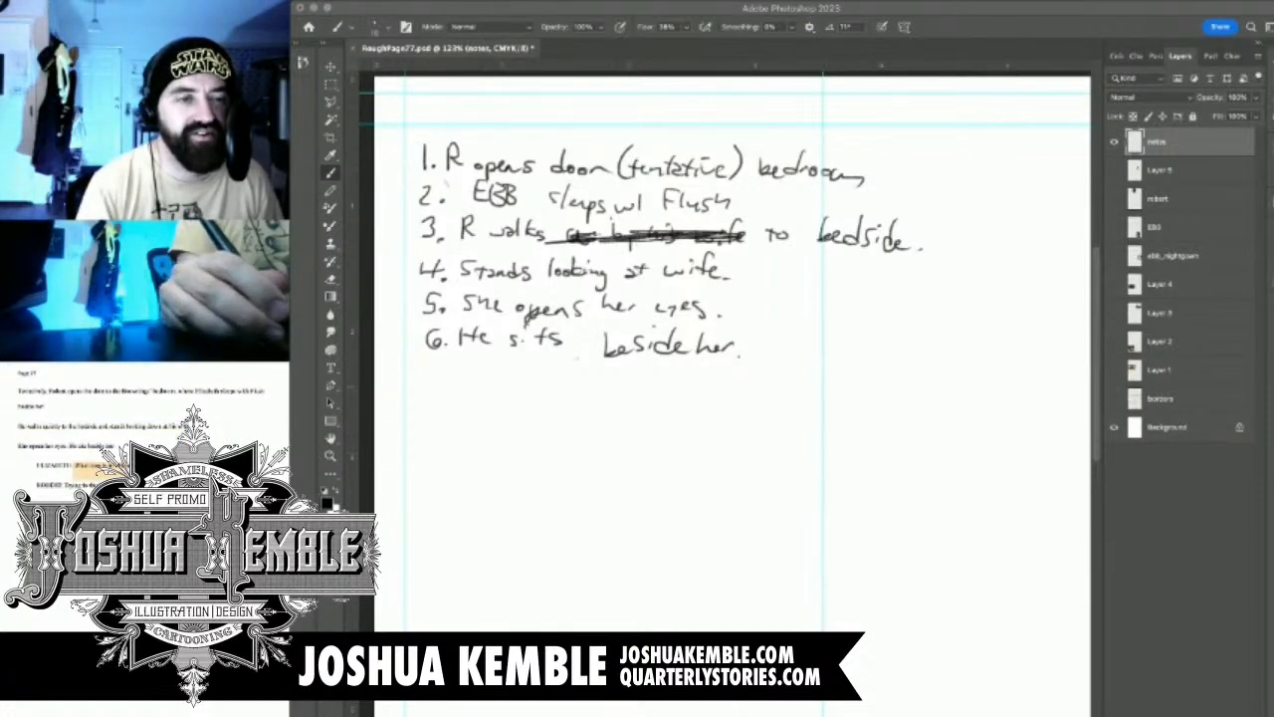
mouse_move(430, 368)
left_mouse_down()
mouse_move(438, 387)
mouse_move(475, 390)
left_mouse_up()
mouse_move(477, 372)
left_mouse_down()
mouse_move(477, 389)
mouse_move(559, 384)
mouse_move(534, 400)
left_mouse_up()
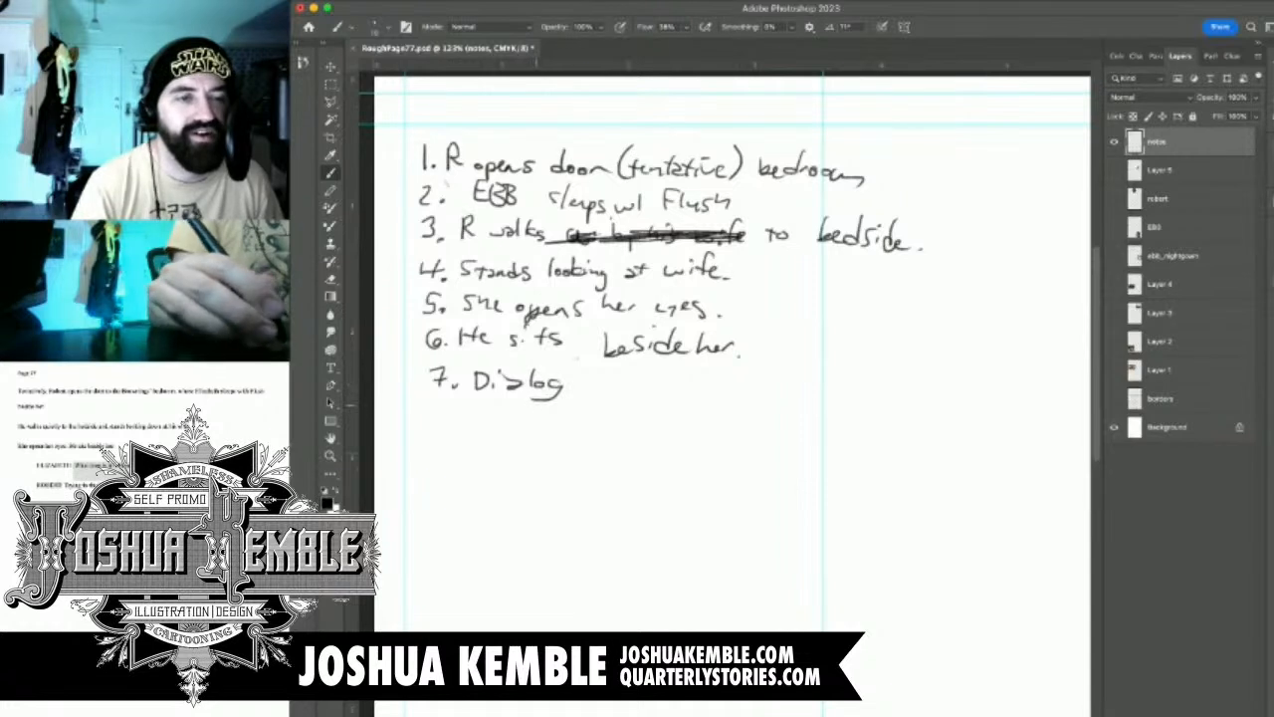
Handwrite the eighth panel note, "8. She sits up / takes his hand.", beneath the seventh
mouse_move(448, 407)
left_mouse_down()
mouse_move(442, 419)
mouse_move(448, 407)
left_mouse_up()
left_click(464, 427)
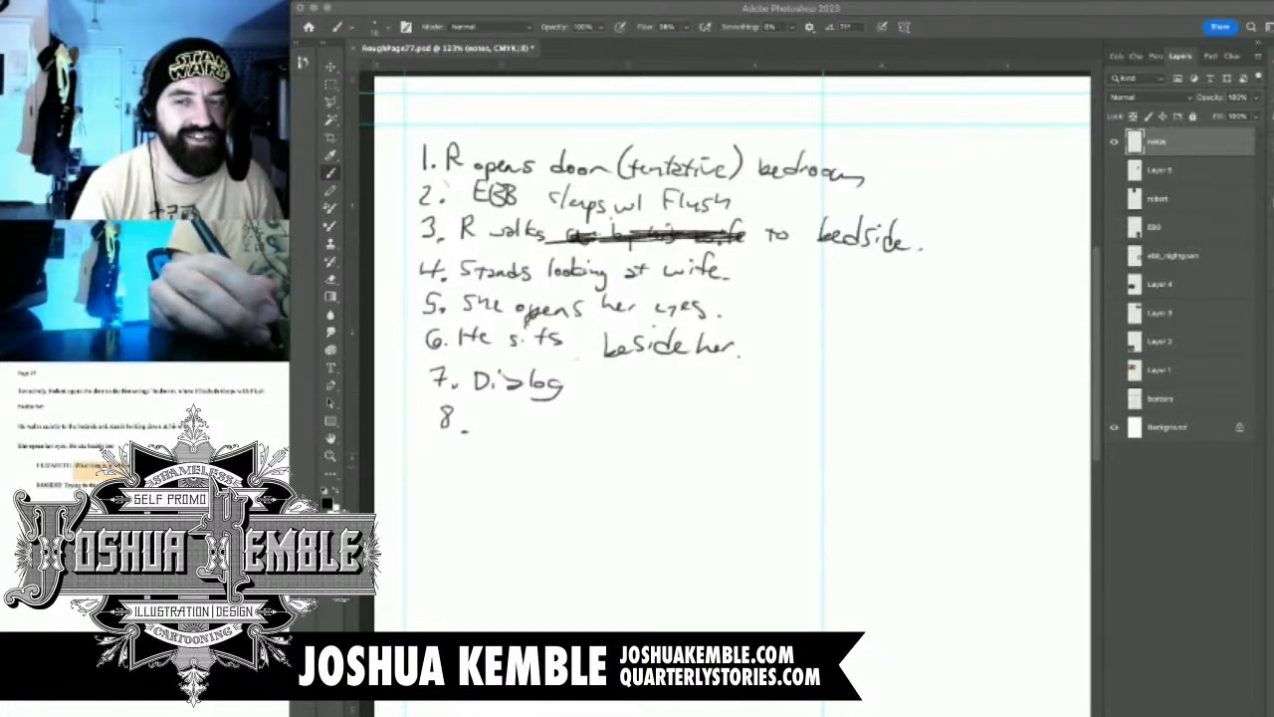
left_click_drag(505, 408, 493, 425)
mouse_move(509, 406)
left_mouse_down()
mouse_move(524, 422)
mouse_move(573, 408)
mouse_move(573, 423)
left_mouse_up()
left_click_drag(583, 412, 590, 424)
mouse_move(585, 417)
left_mouse_down()
mouse_move(627, 422)
mouse_move(633, 438)
mouse_move(683, 426)
left_mouse_up()
left_click_drag(676, 410, 706, 424)
mouse_move(717, 410)
left_mouse_down()
mouse_move(734, 430)
mouse_move(766, 426)
left_mouse_up()
left_click_drag(773, 419, 793, 428)
mouse_move(808, 400)
left_mouse_down()
mouse_move(808, 426)
mouse_move(822, 426)
left_mouse_up()
mouse_move(840, 414)
left_mouse_down()
mouse_move(830, 424)
mouse_move(846, 426)
left_mouse_up()
left_click_drag(848, 426, 859, 424)
left_click_drag(874, 400, 876, 426)
left_click(889, 421)
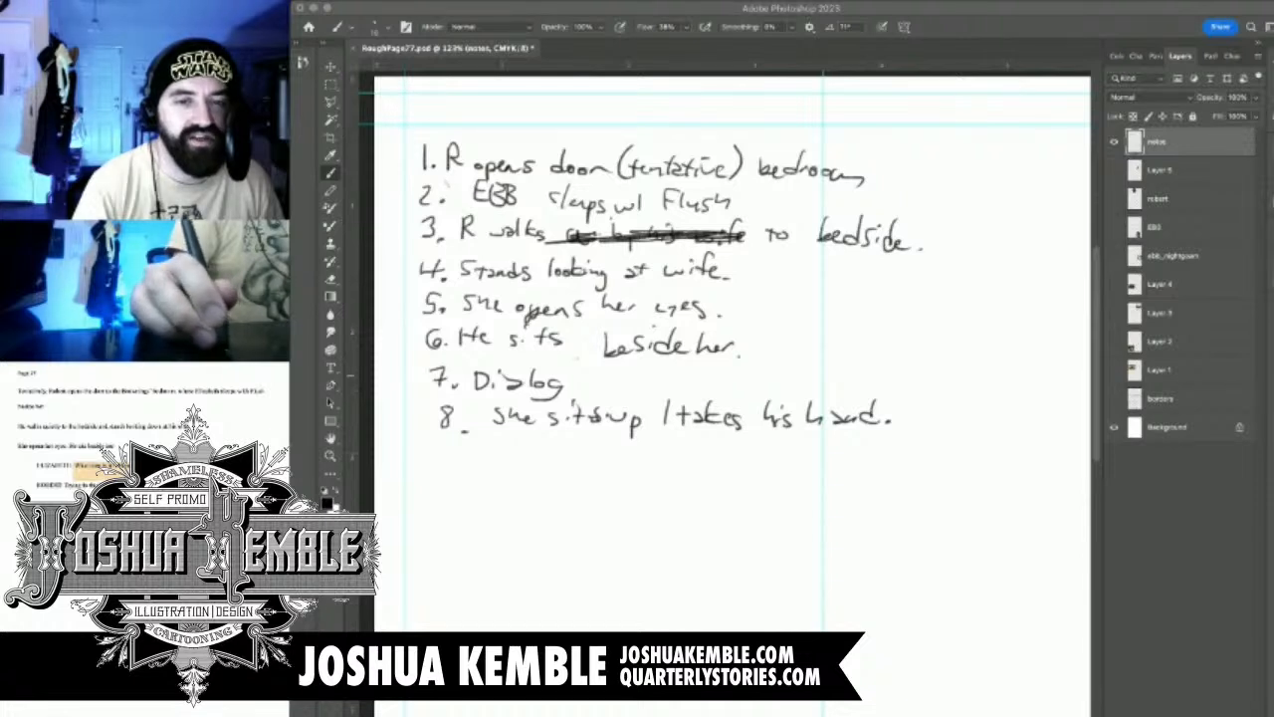
Add "EBB Dialog" in handwriting at the end of the eighth panel note
mouse_move(914, 400)
left_mouse_down()
mouse_move(926, 422)
mouse_move(982, 398)
mouse_move(1002, 425)
left_mouse_up()
left_click_drag(1014, 402, 1007, 425)
mouse_move(1012, 420)
left_mouse_down()
mouse_move(1021, 442)
mouse_move(998, 439)
left_mouse_up()
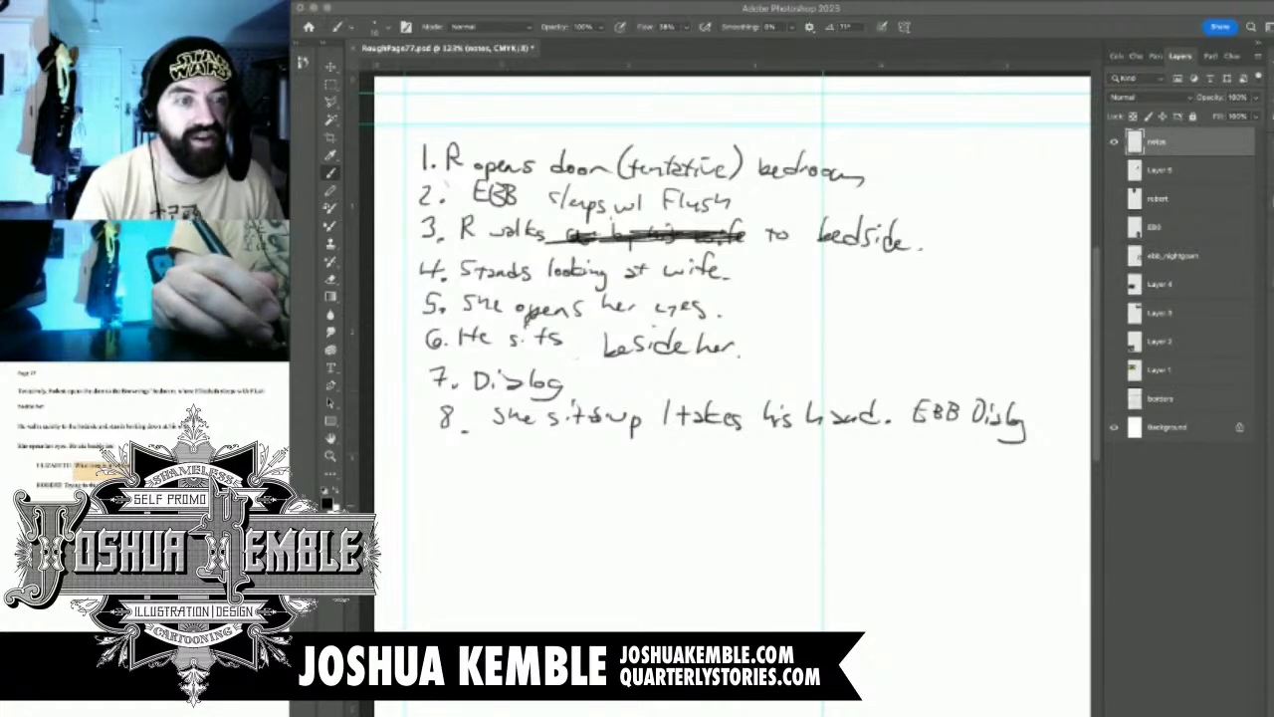
Handwrite the ninth panel note, "9. Robert frames her face in hands", beneath the eighth
mouse_move(458, 449)
left_mouse_down()
mouse_move(458, 475)
mouse_move(553, 460)
left_mouse_up()
left_click(470, 474)
mouse_move(555, 450)
left_mouse_down()
mouse_move(556, 472)
mouse_move(565, 460)
left_mouse_up()
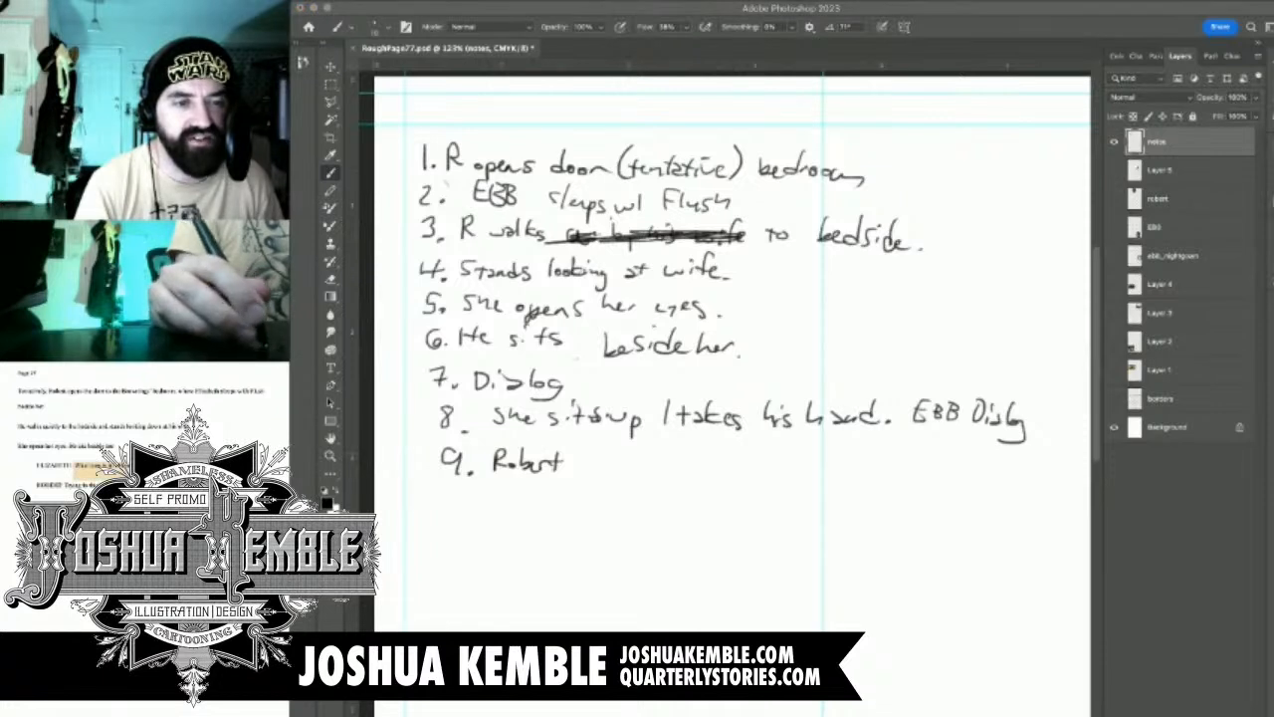
mouse_move(602, 445)
left_mouse_down()
mouse_move(592, 466)
mouse_move(601, 456)
left_mouse_up()
left_click_drag(606, 464, 776, 468)
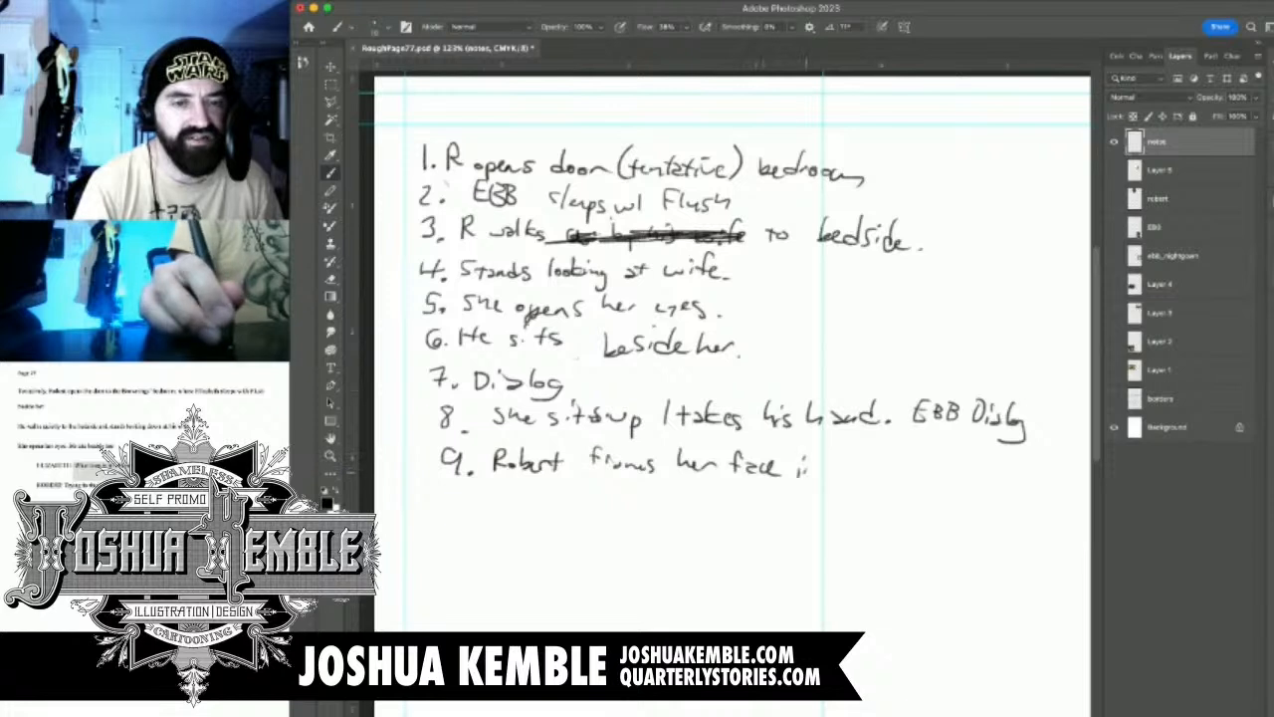
mouse_move(806, 468)
left_mouse_down()
mouse_move(887, 474)
mouse_move(906, 454)
mouse_move(905, 479)
left_mouse_up()
Handwrite the tenth panel note, "10. They Kiss", beneath the ninth
mouse_move(445, 496)
left_mouse_down()
mouse_move(436, 522)
mouse_move(456, 504)
left_mouse_up()
left_click(465, 520)
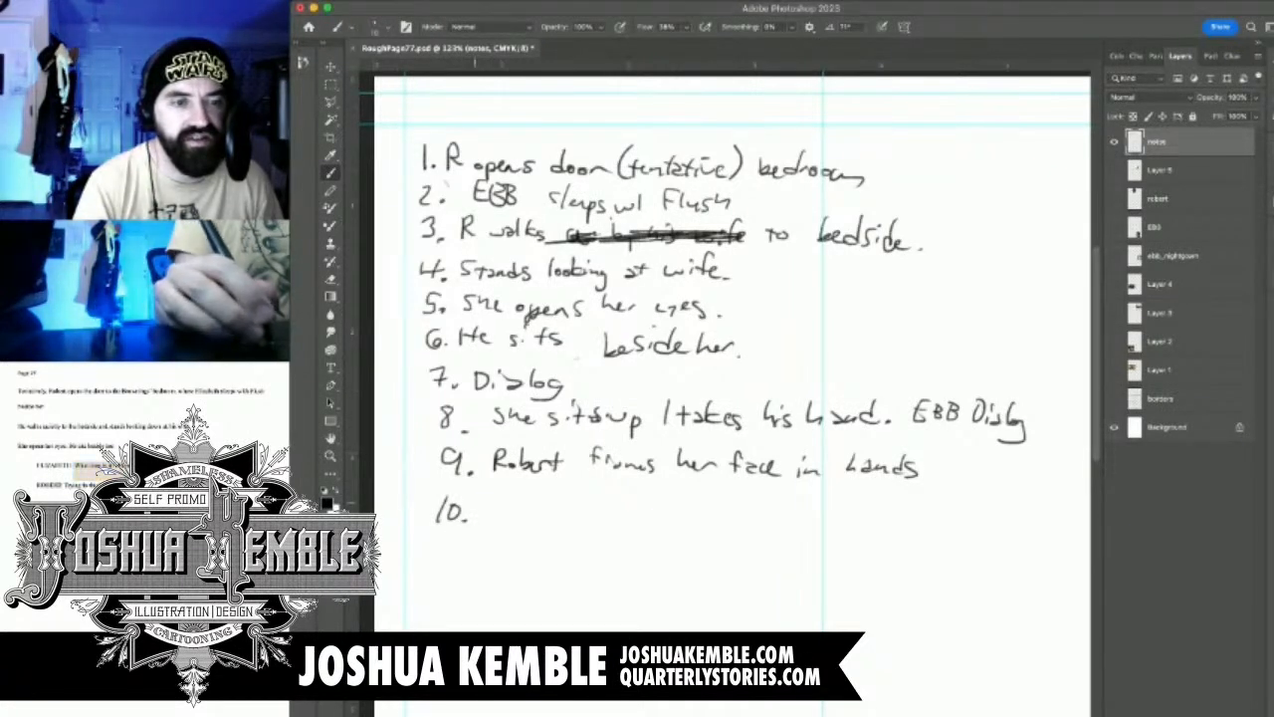
mouse_move(473, 497)
left_mouse_down()
mouse_move(496, 497)
mouse_move(486, 520)
left_mouse_up()
left_click_drag(498, 499, 528, 529)
mouse_move(555, 496)
left_mouse_down()
mouse_move(554, 515)
mouse_move(588, 518)
left_mouse_up()
left_click_drag(599, 506, 603, 520)
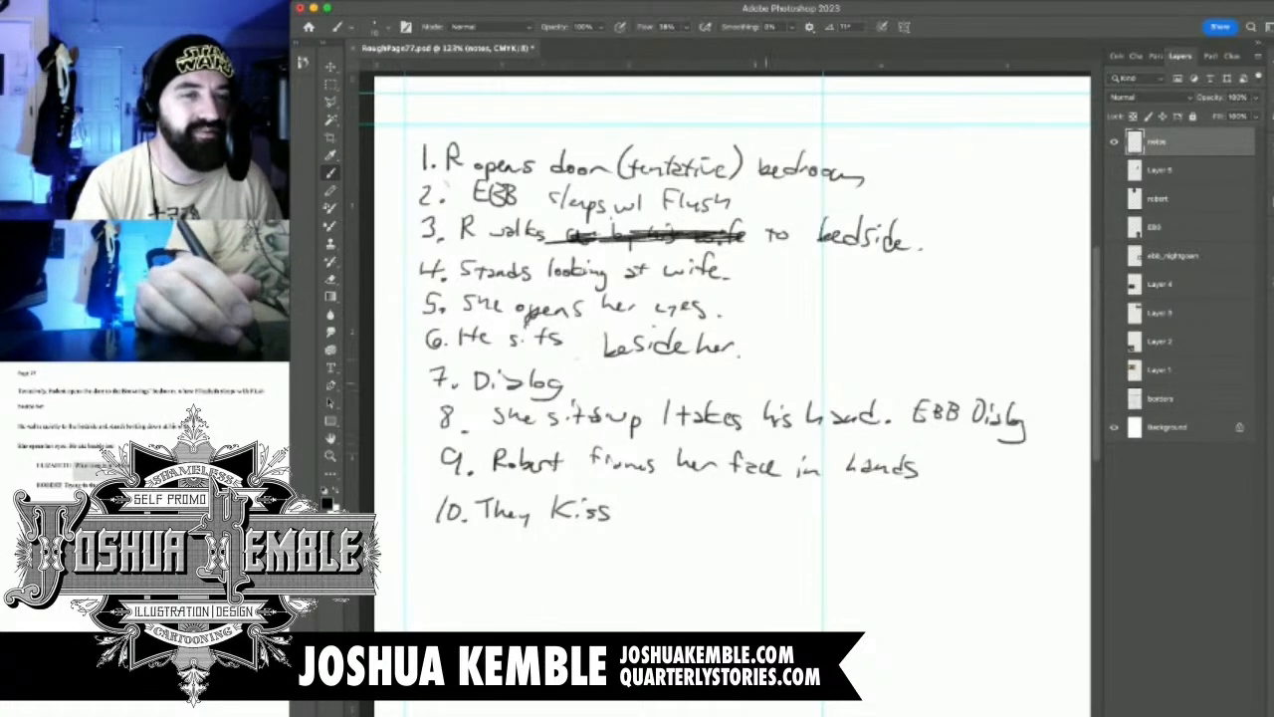
Erase the number 2 before "EBB sleeps w/ Flush" to merge that note into the first panel
left_click_drag(754, 314, 684, 420)
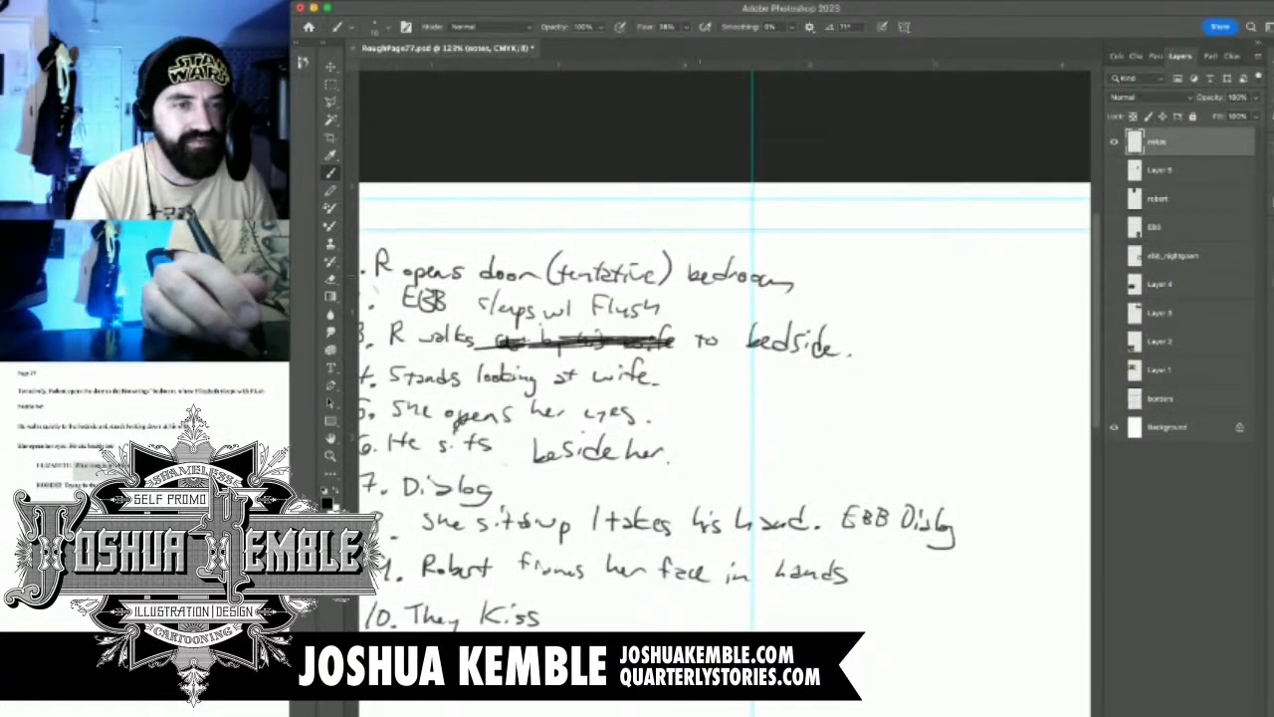
left_click_drag(668, 299, 709, 317)
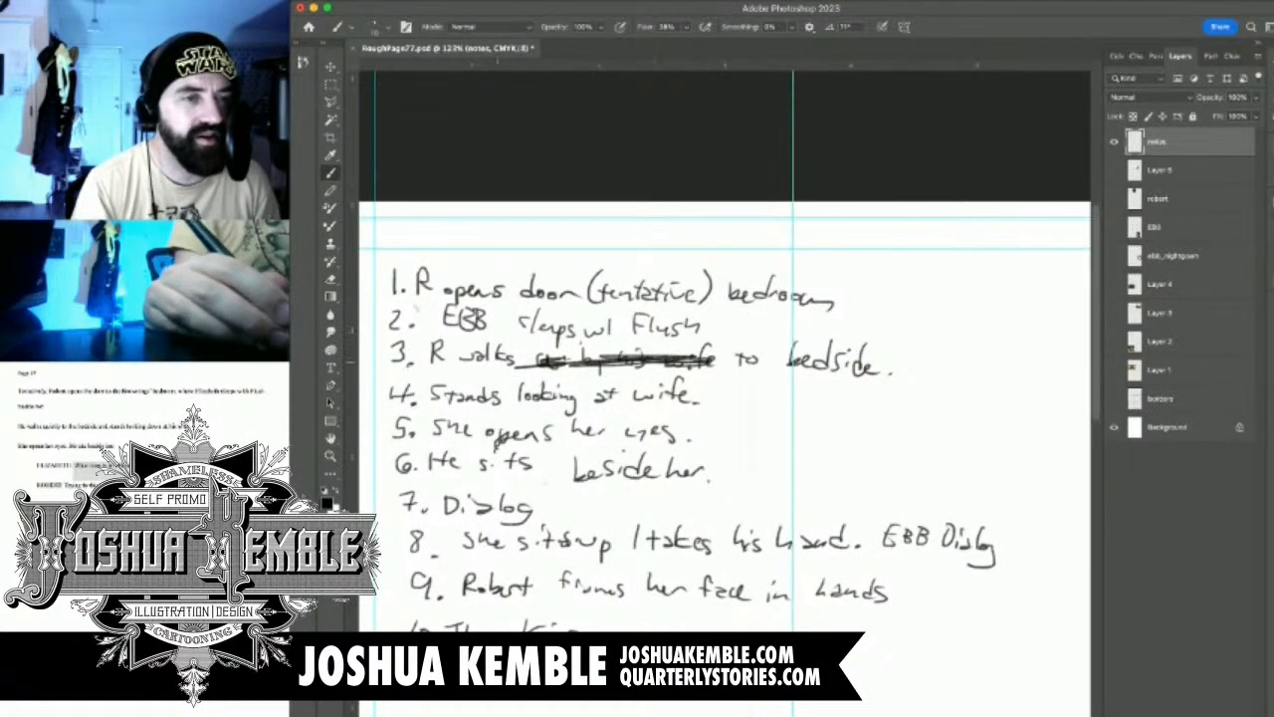
key("r")
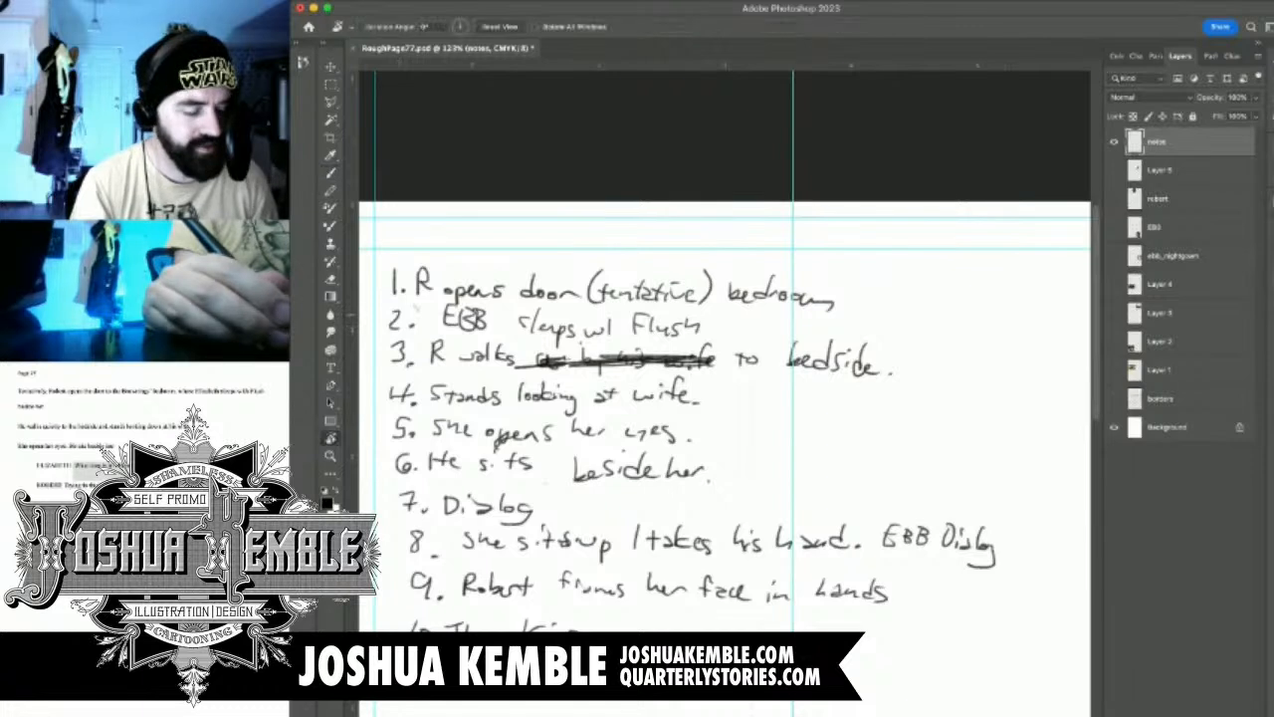
key("e")
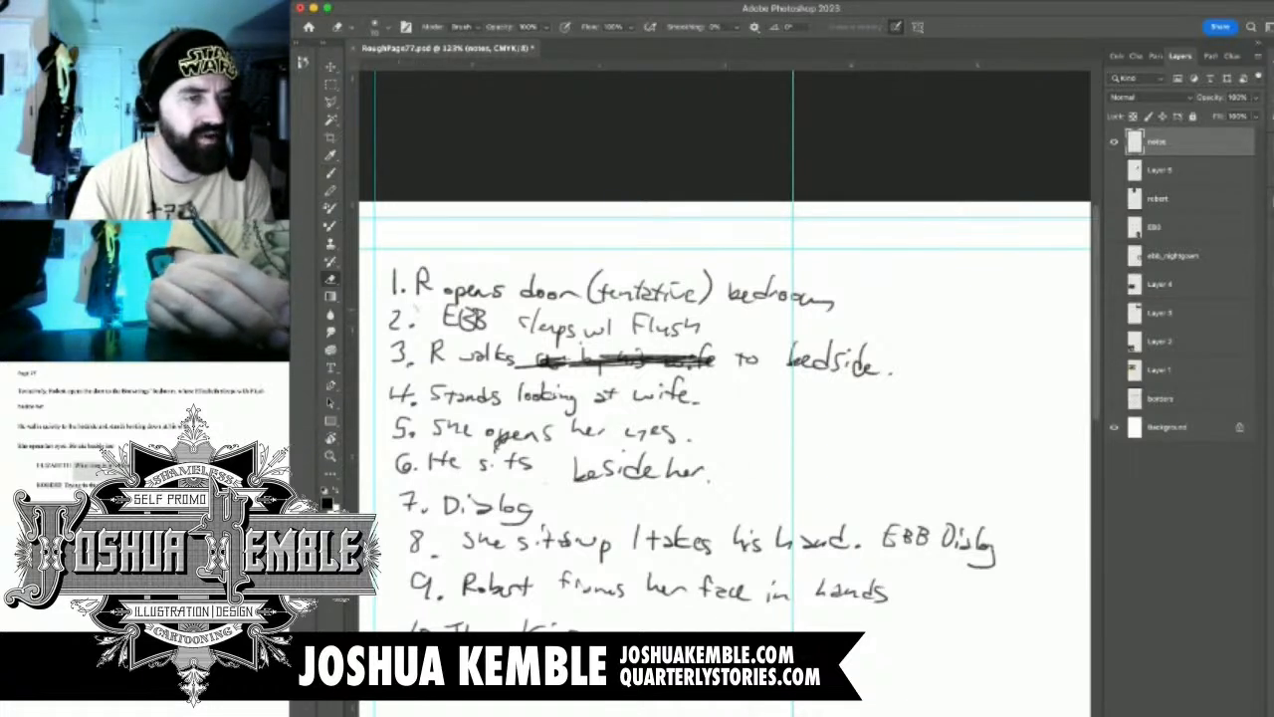
left_click_drag(391, 312, 400, 329)
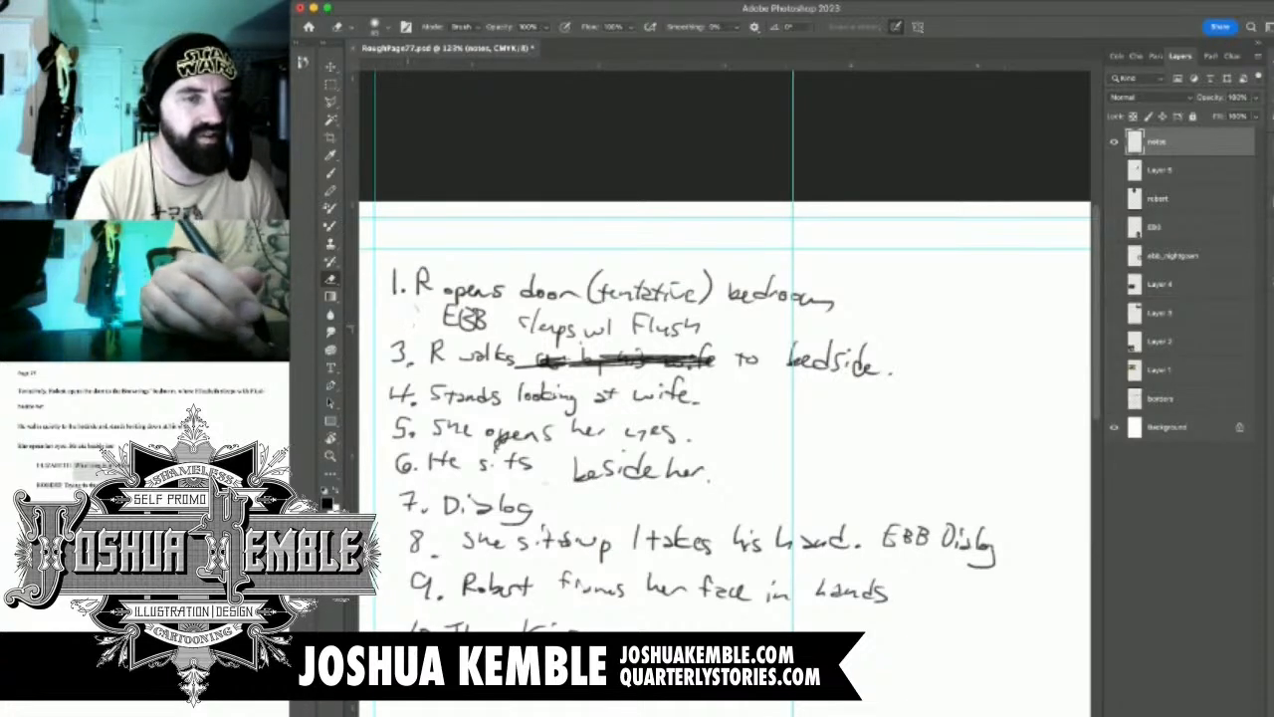
Erase the crossed-out words in the third note, move "to bedside." next to "R walks", and clear the selection
left_click_drag(524, 364, 711, 363)
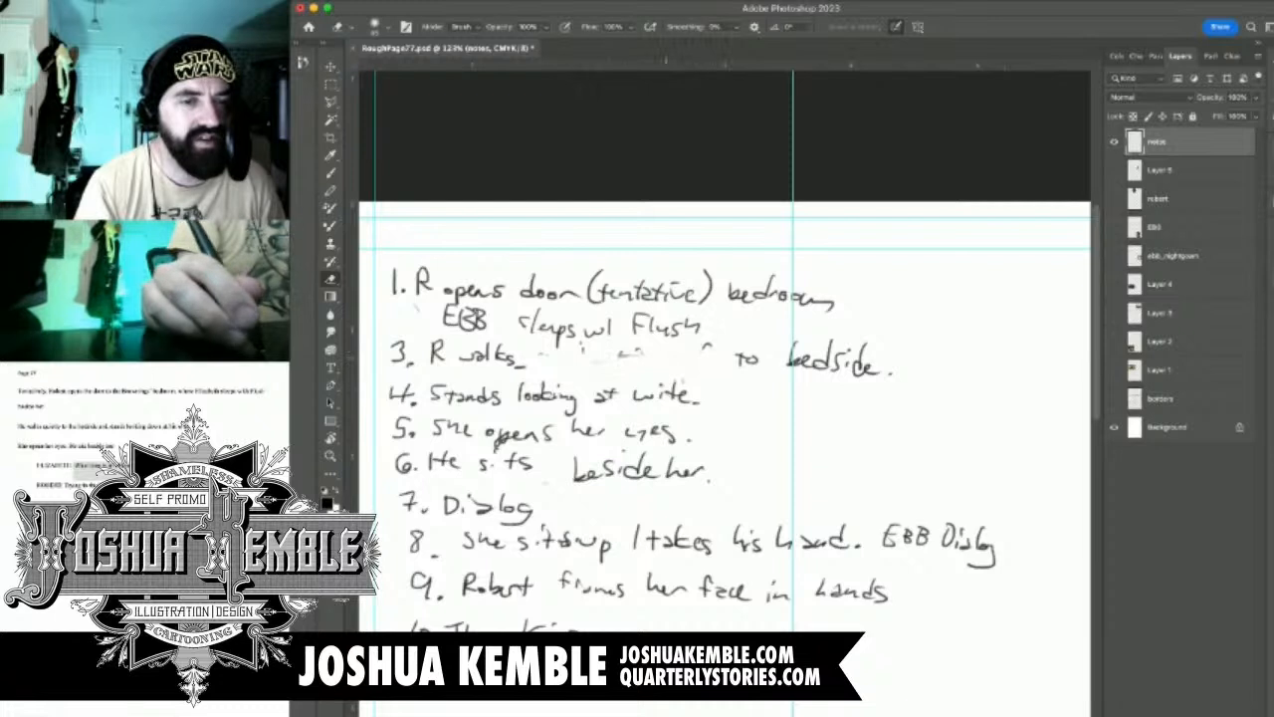
left_click_drag(701, 345, 712, 345)
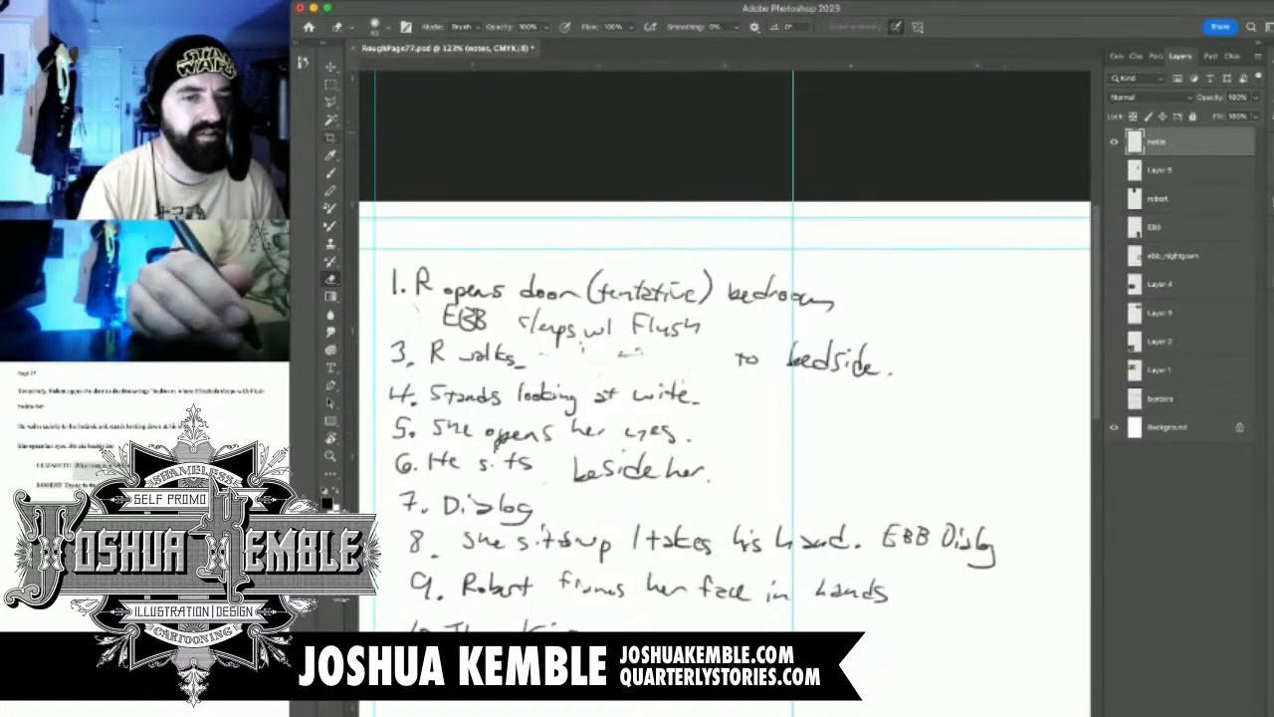
key("m")
left_click_drag(736, 328, 910, 388)
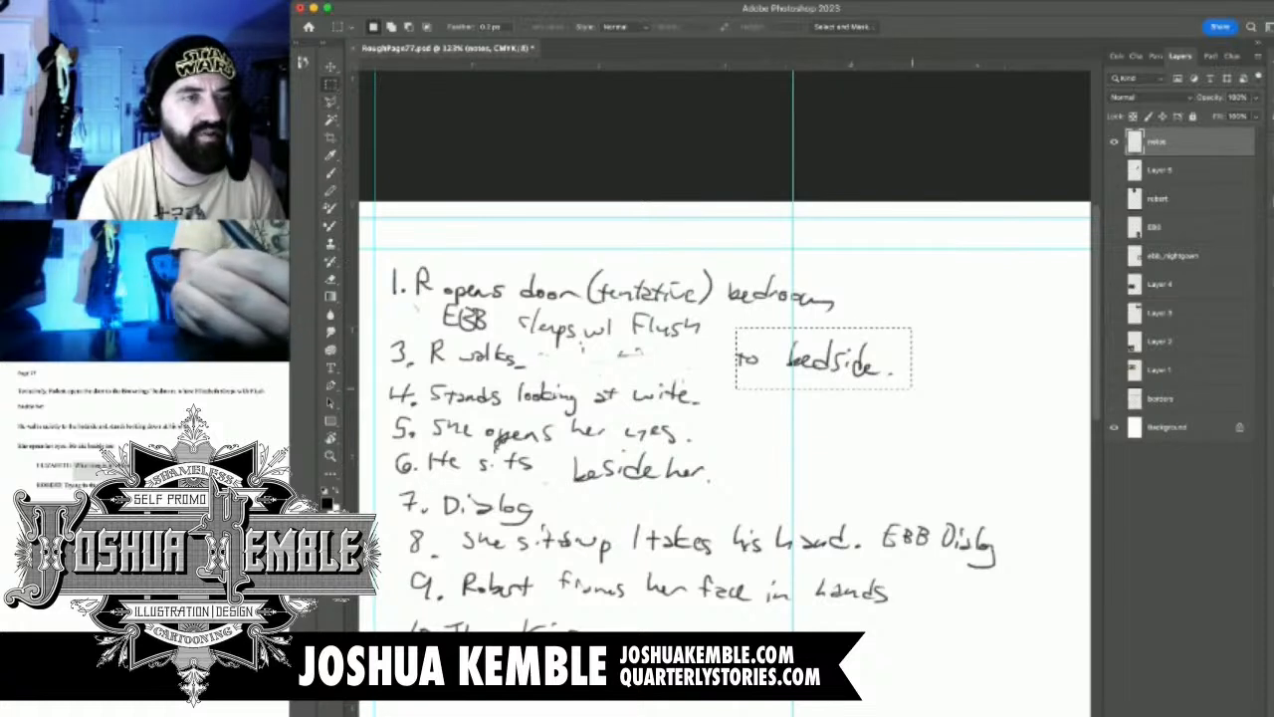
key("v")
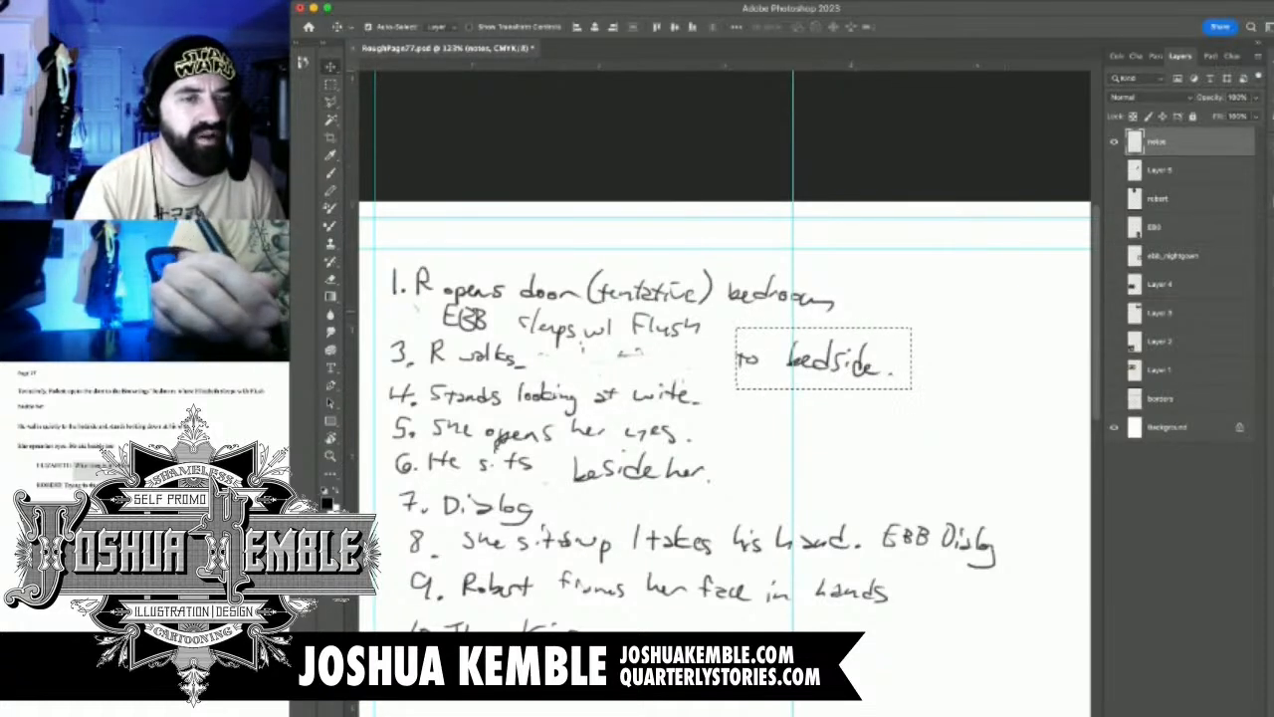
left_click_drag(823, 358, 625, 362)
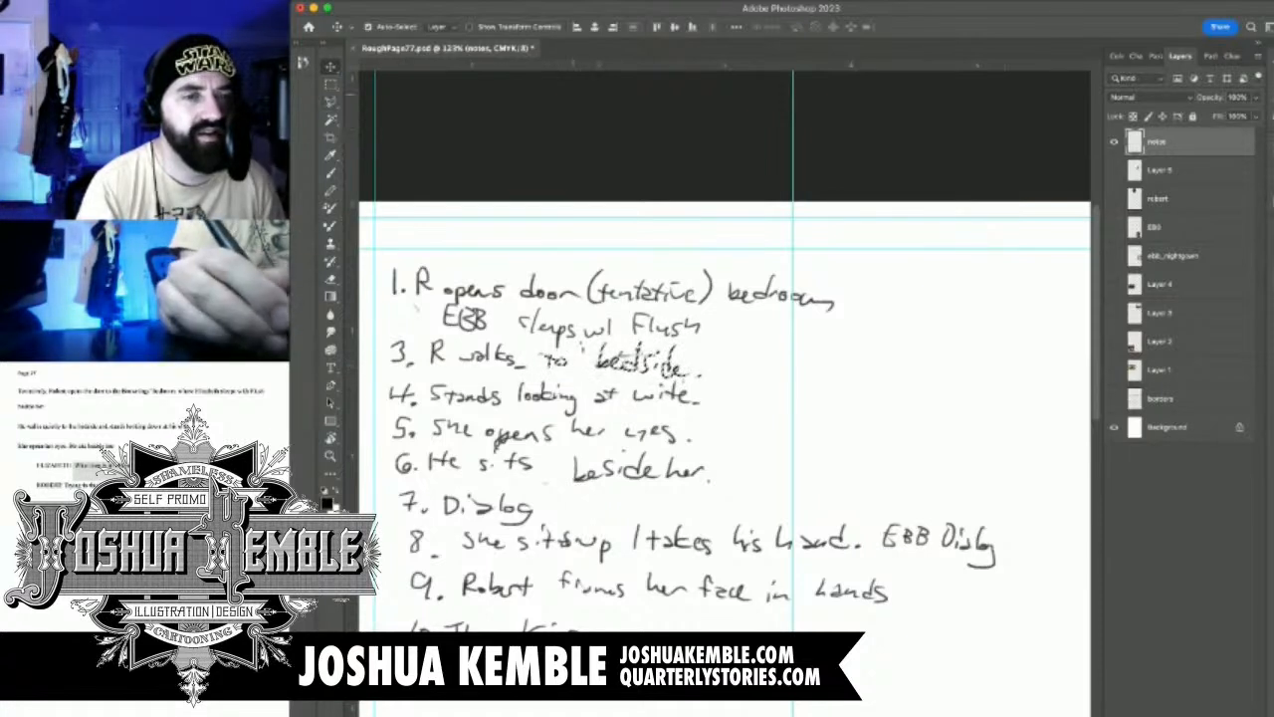
key("m")
key("ctrl+d")
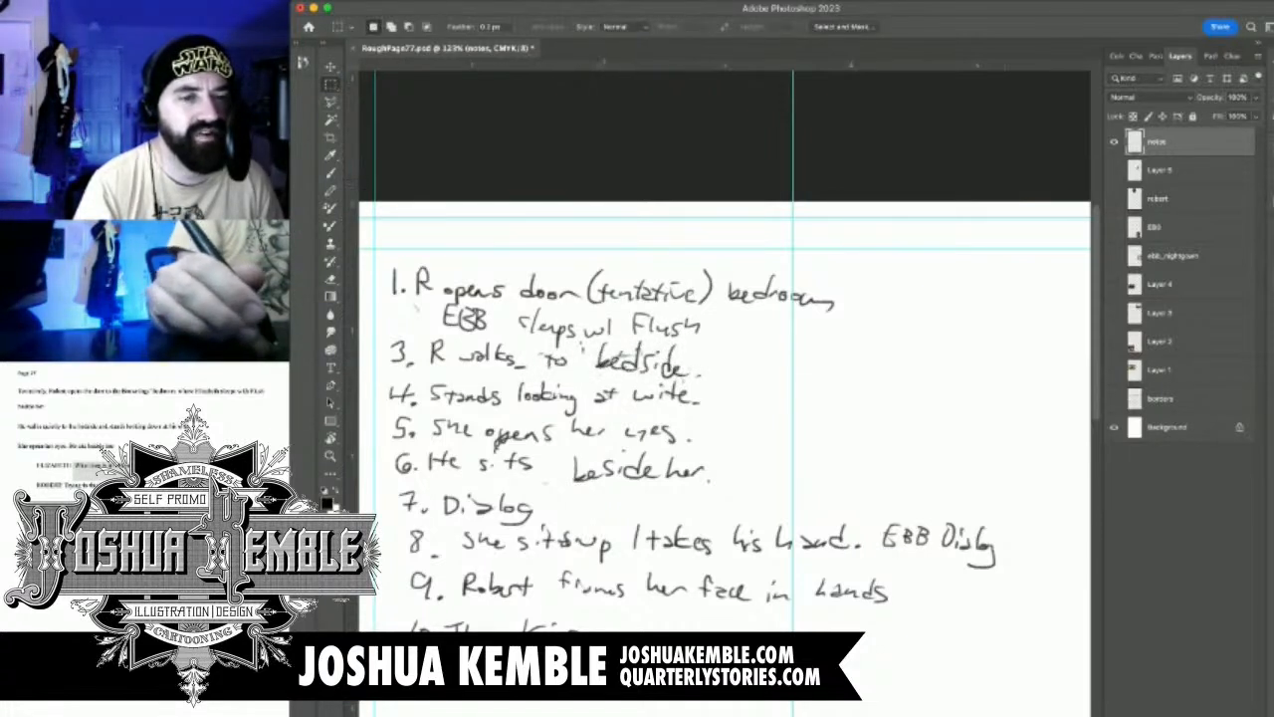
Erase the number 6 before "He sits beside her." to merge that note into the panel above
mouse_move(406, 441)
left_mouse_down()
mouse_move(464, 388)
mouse_move(466, 418)
mouse_move(458, 407)
left_mouse_up()
key("e")
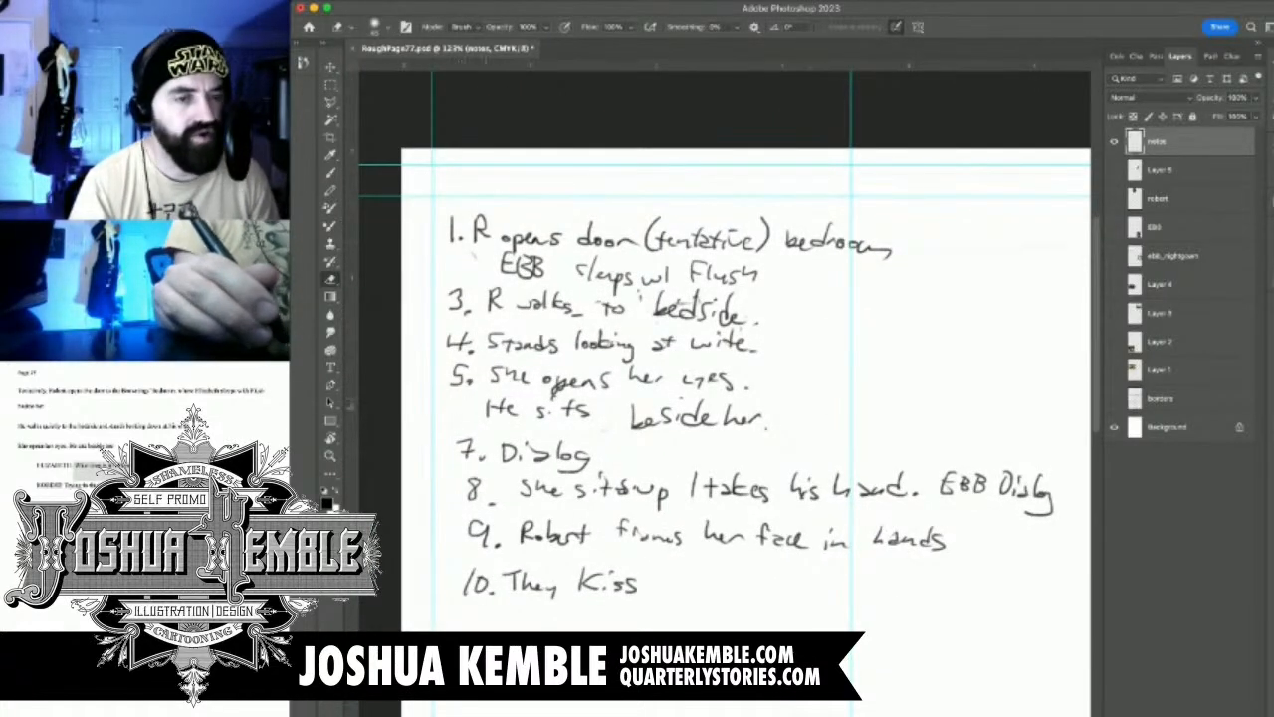
key("b")
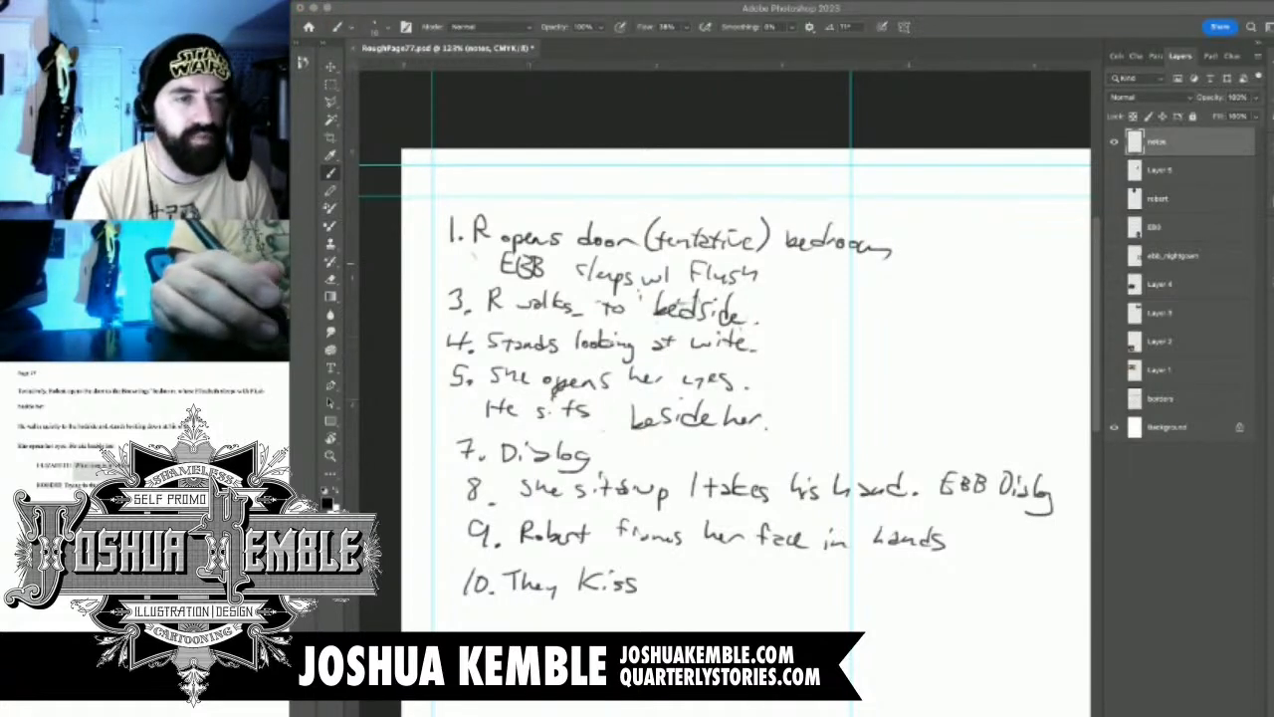
key("e")
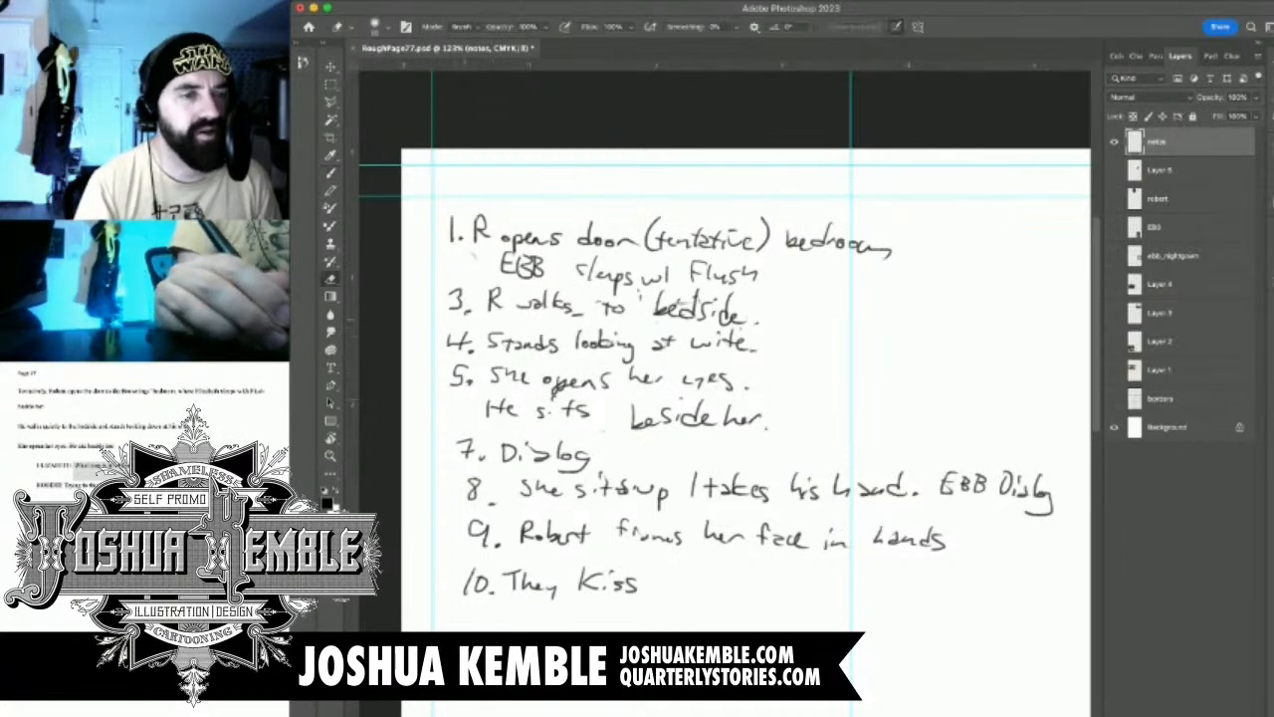
Erase the numbers 3, 4 and 5 and handwrite 2, 3 and 4 in their place
mouse_move(454, 293)
left_mouse_down()
mouse_move(472, 348)
mouse_move(453, 345)
mouse_move(454, 380)
mouse_move(461, 372)
left_mouse_up()
left_click_drag(450, 378, 462, 386)
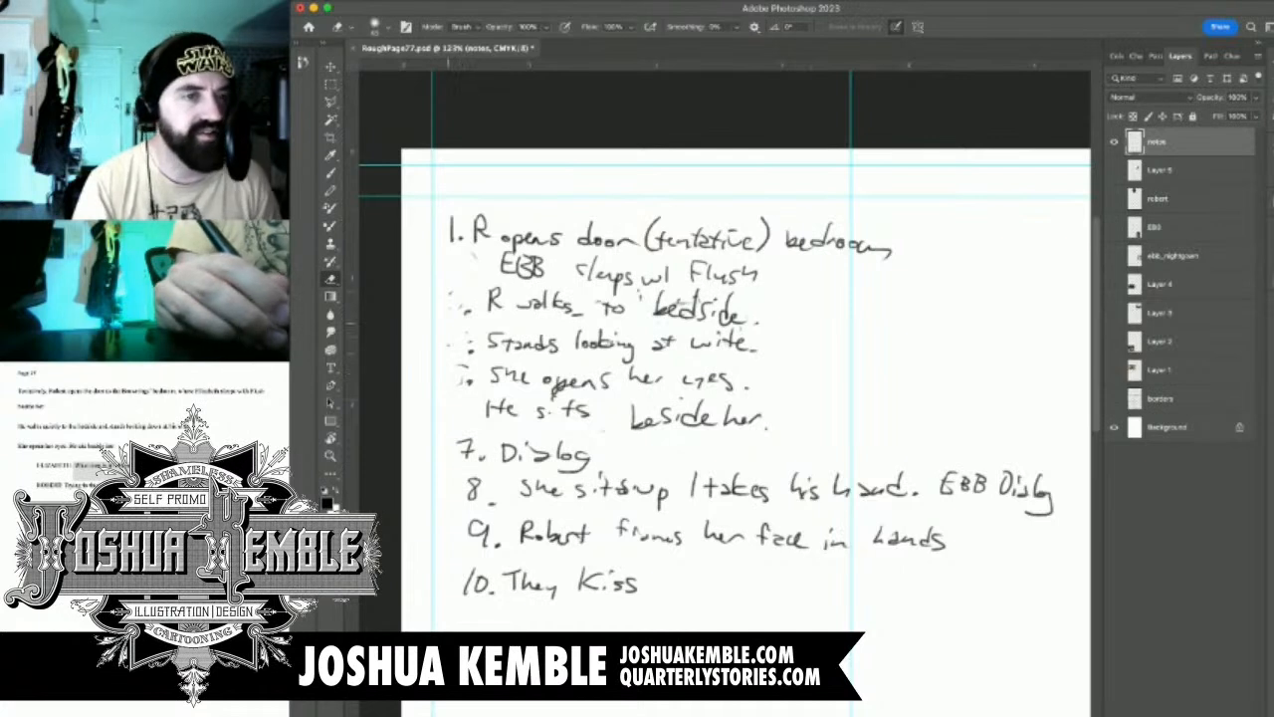
key("b")
left_click_drag(444, 291, 456, 381)
left_click(454, 307)
left_click(461, 383)
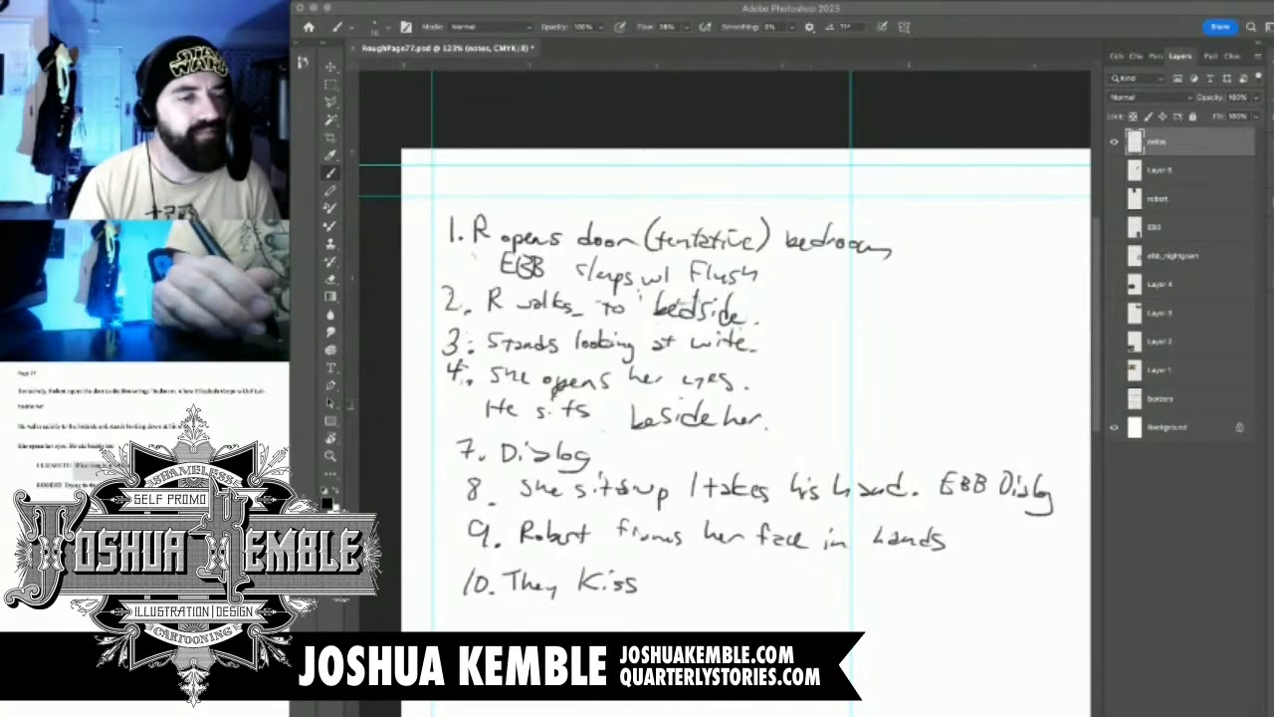
Erase the number before the "Dialog" note and renumber it as 5
key("e")
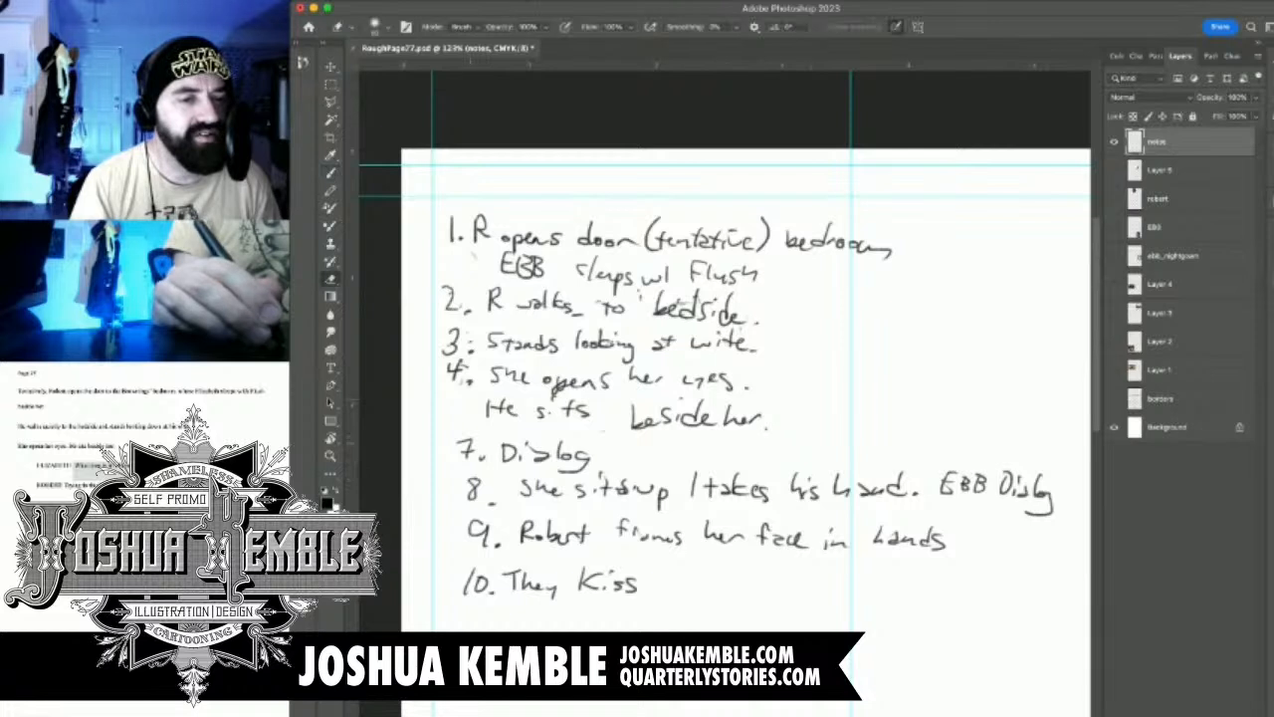
mouse_move(463, 440)
left_mouse_down()
mouse_move(474, 458)
mouse_move(474, 443)
left_mouse_up()
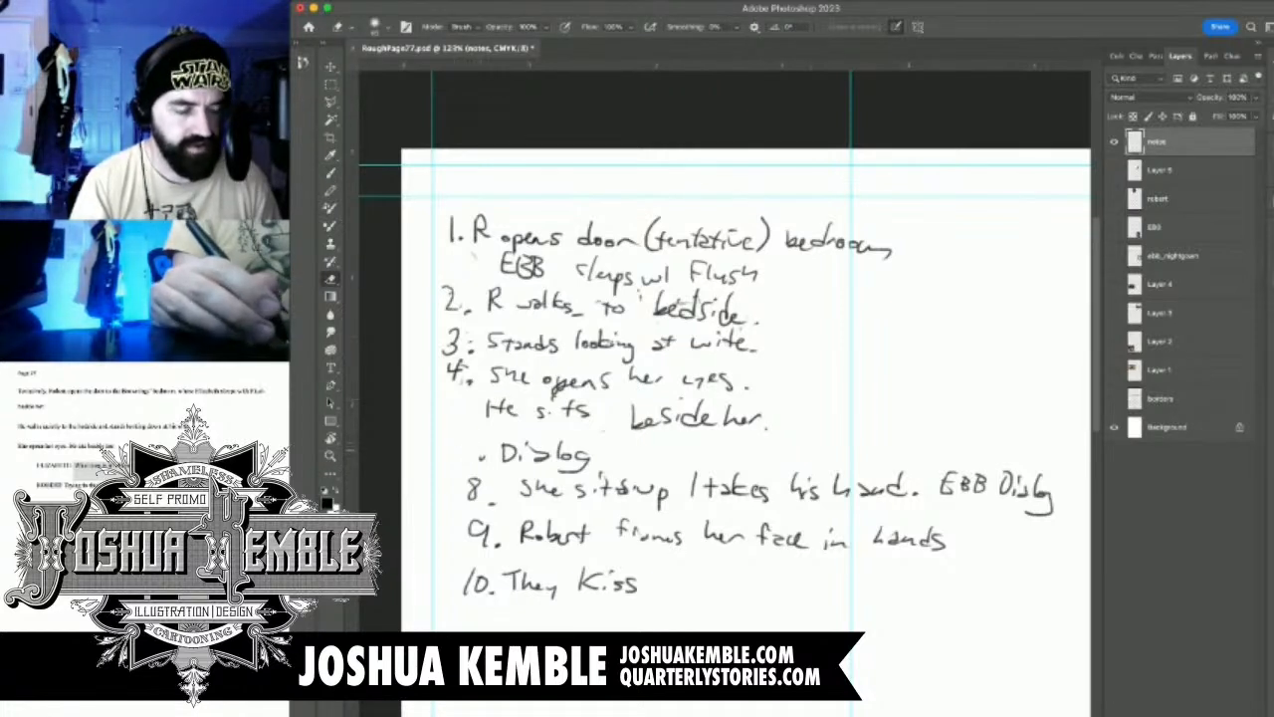
key("b")
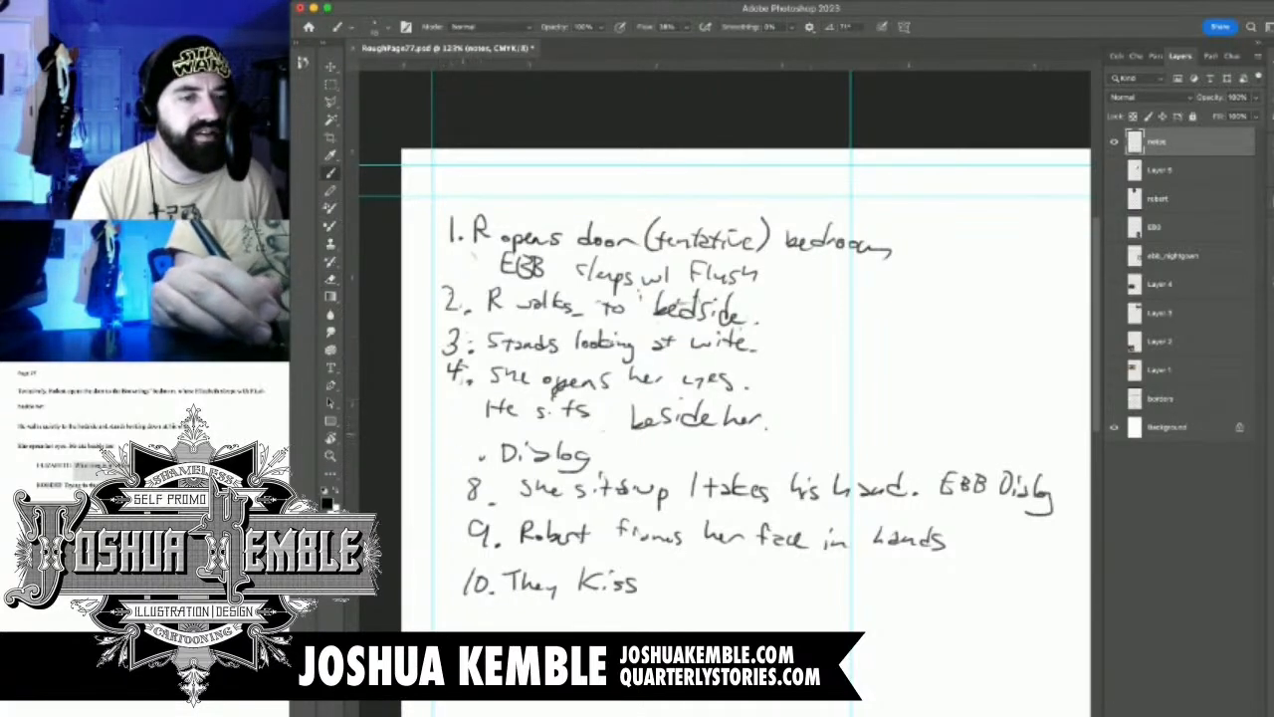
mouse_move(453, 434)
left_mouse_down()
mouse_move(467, 433)
mouse_move(449, 455)
left_mouse_up()
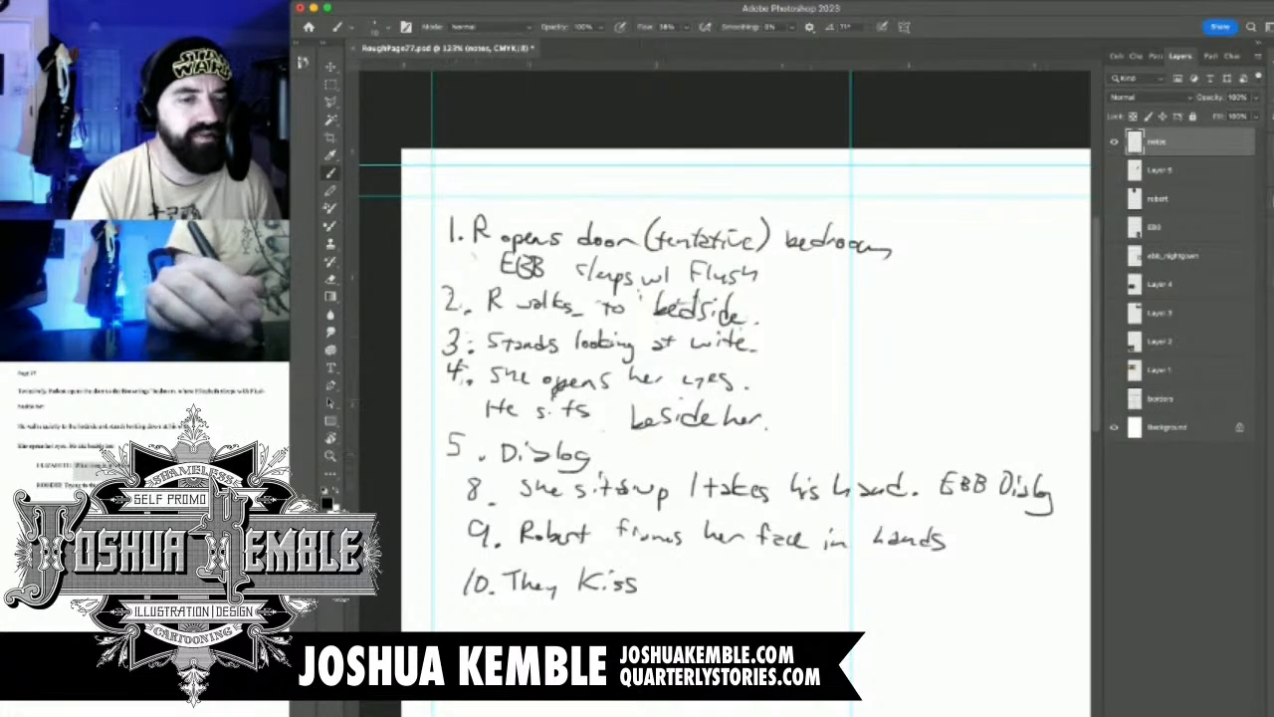
Erase the number before the "She sits up / takes his hand." note and renumber it as 6
left_click_drag(697, 498, 688, 472)
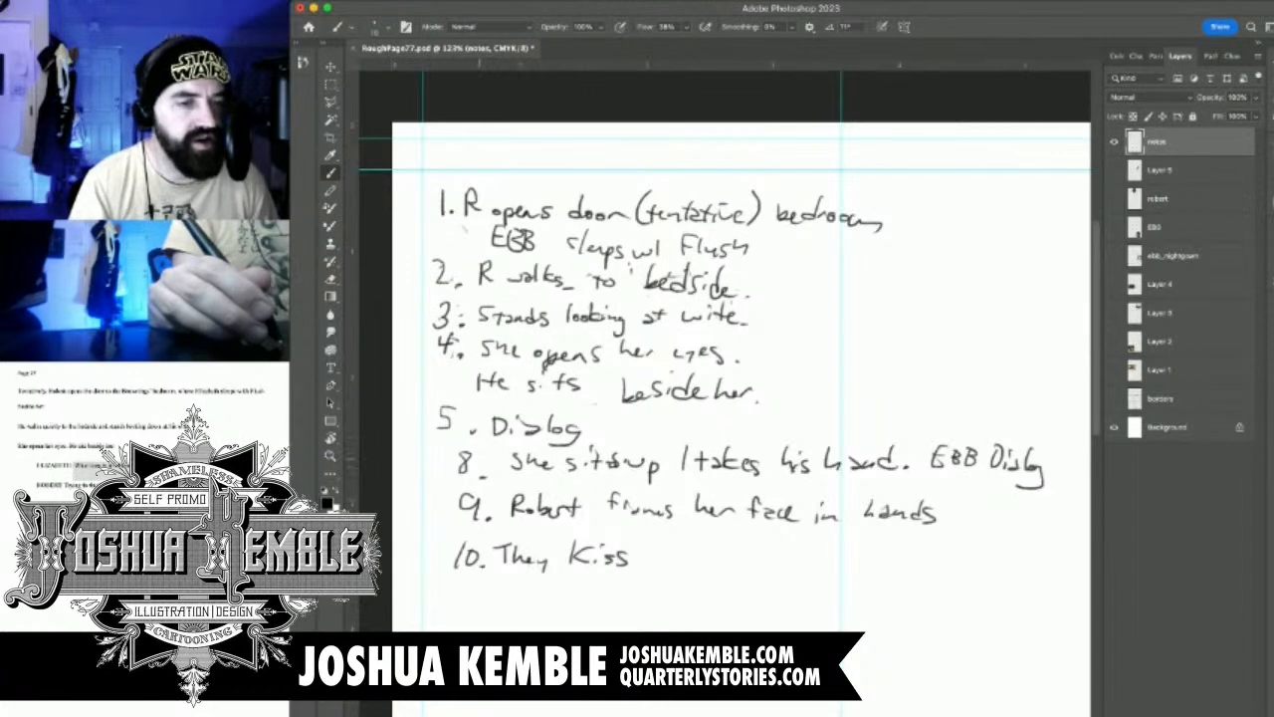
key("e")
left_click_drag(470, 472, 462, 453)
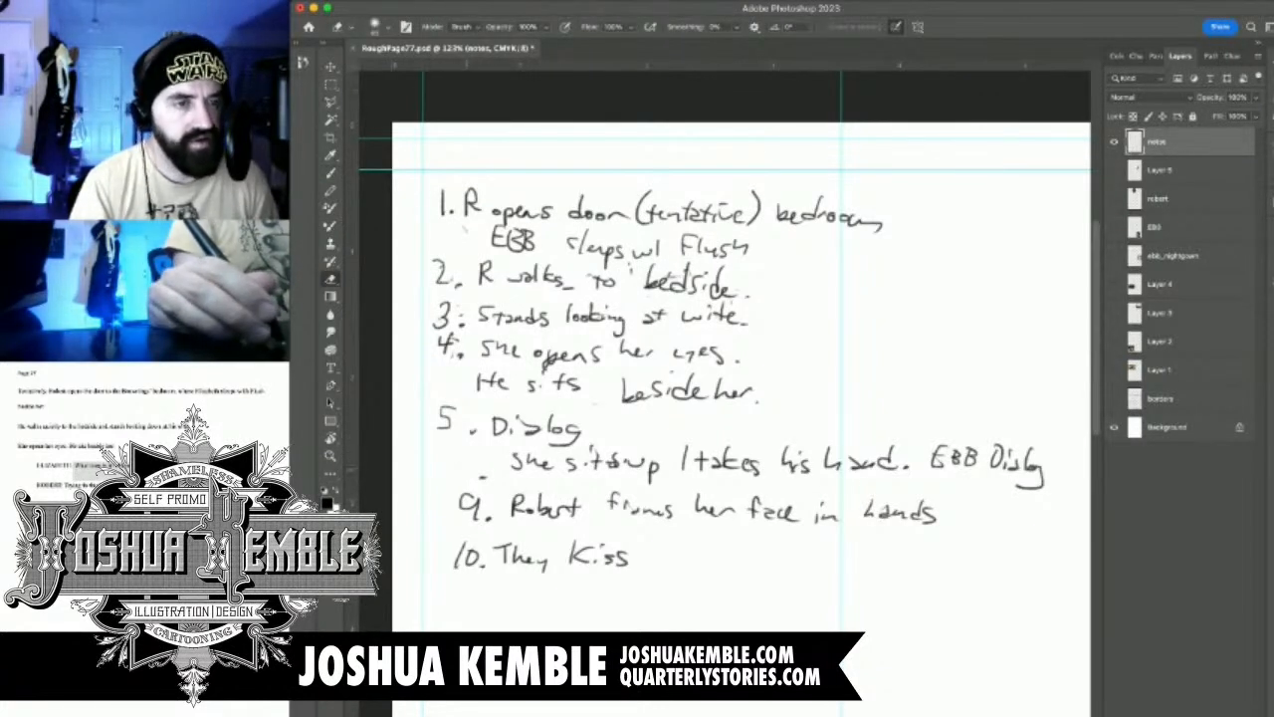
key("b")
mouse_move(462, 452)
left_mouse_down()
mouse_move(452, 473)
mouse_move(456, 464)
left_mouse_up()
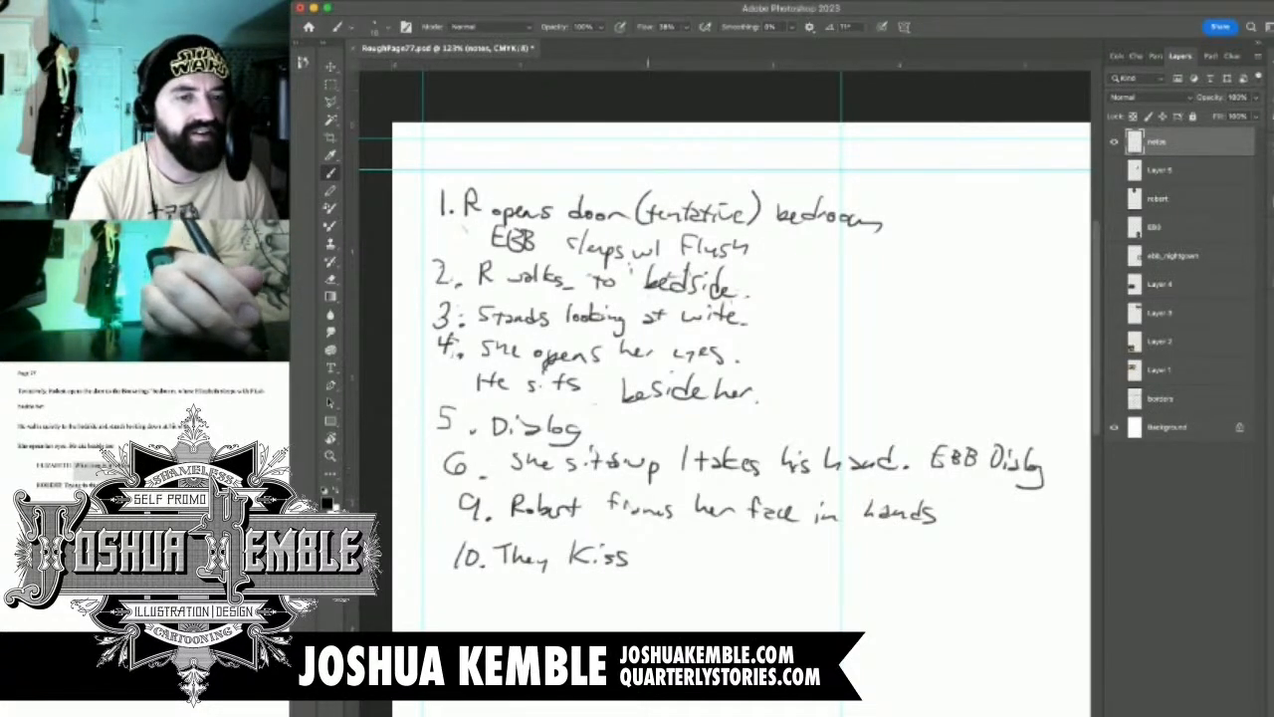
Move the "Robert frames her face in hands" and "They Kiss" notes down to open a gap below note 6
left_click_drag(647, 399, 607, 282)
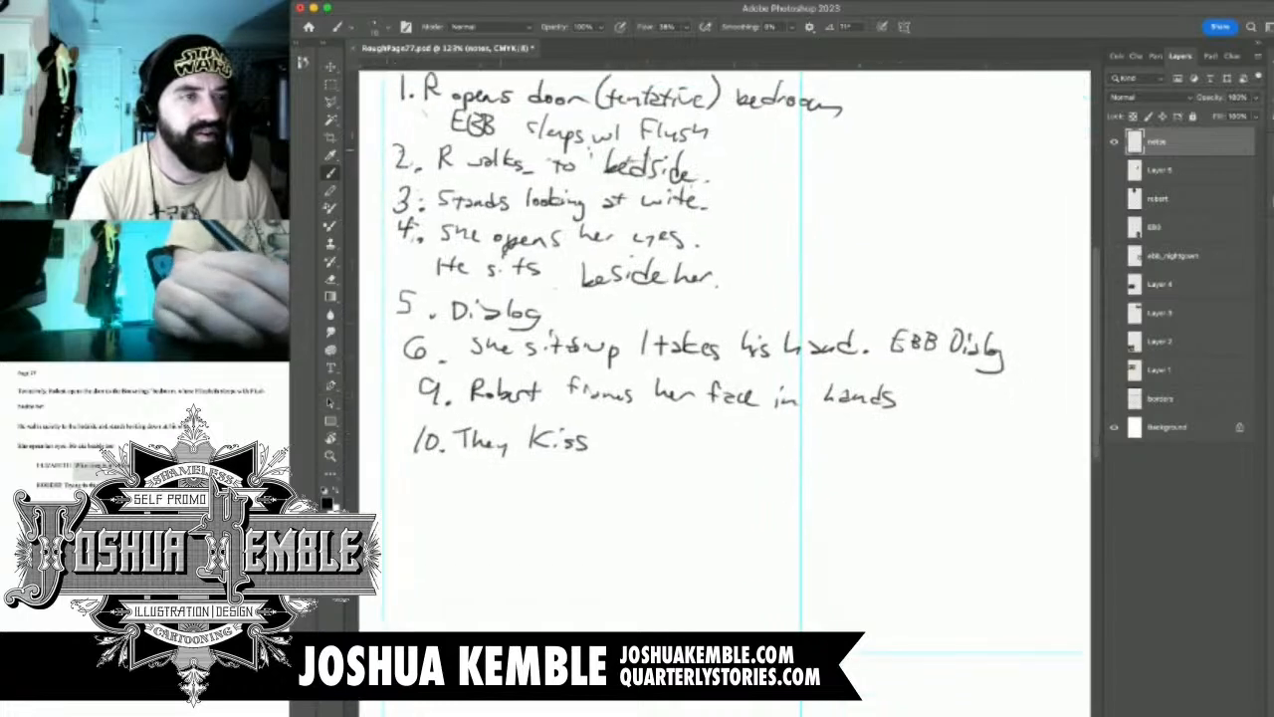
key("m")
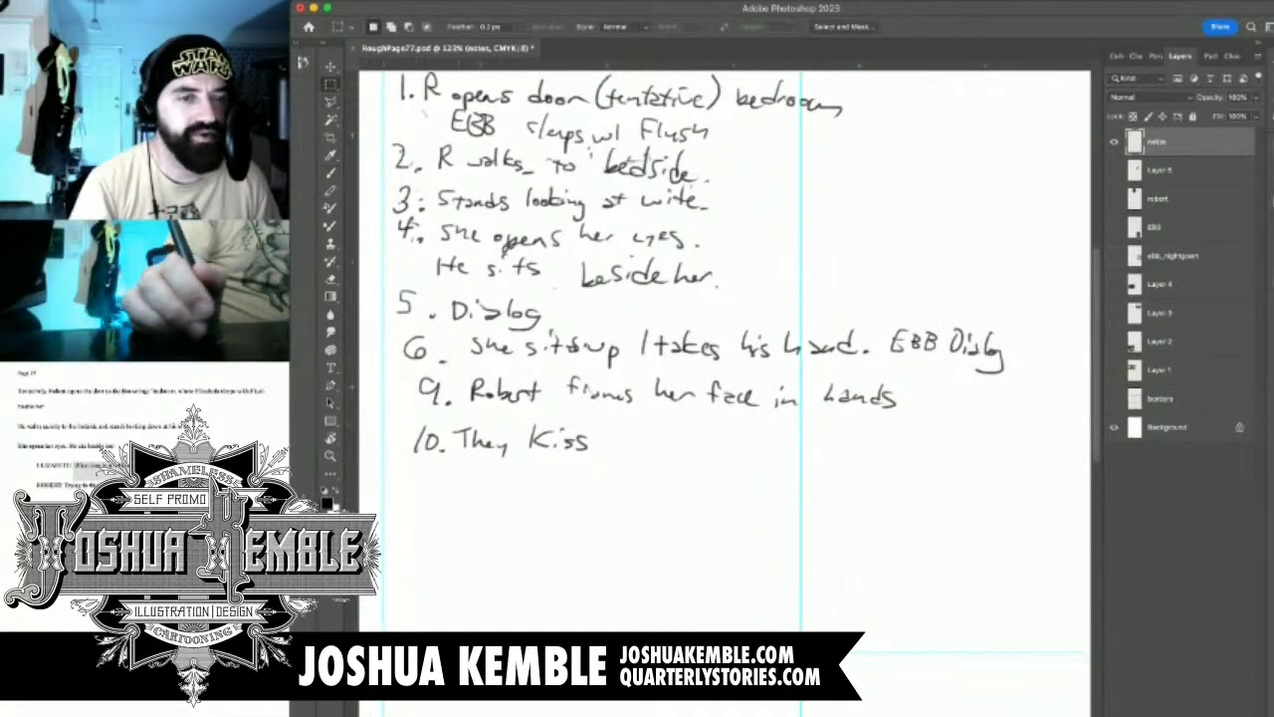
left_click_drag(404, 376, 947, 521)
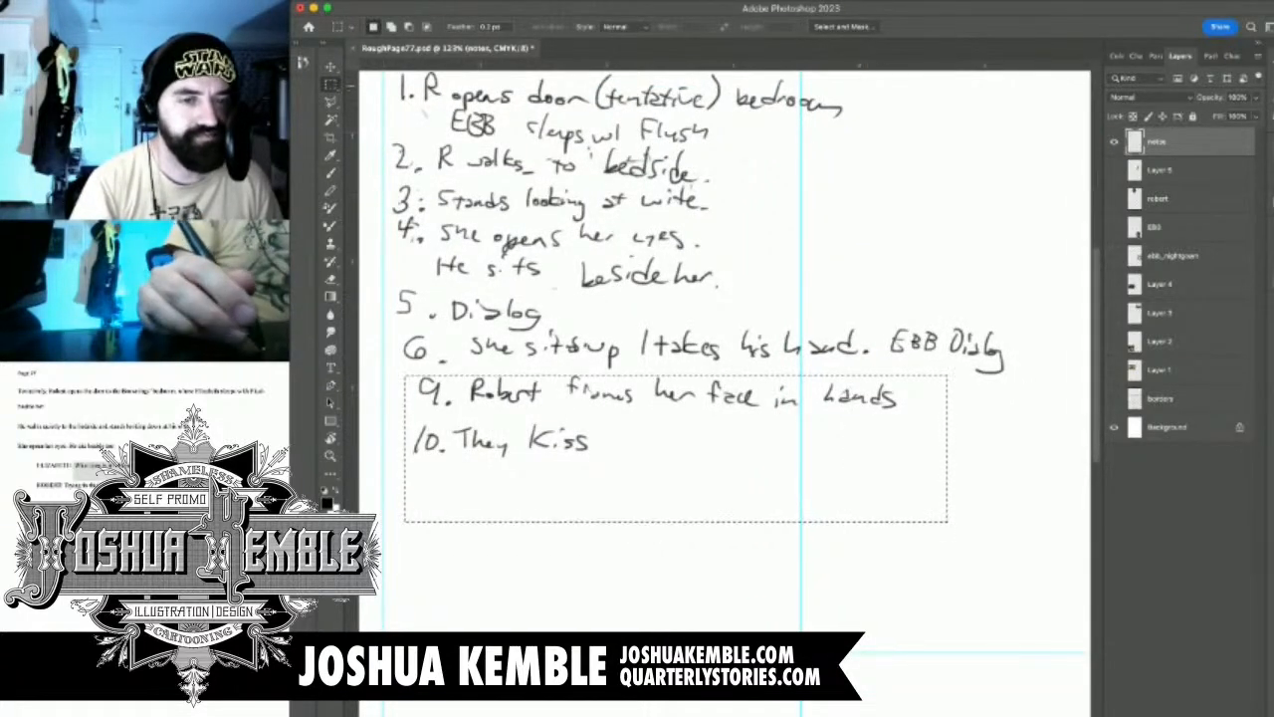
key("v")
left_click_drag(598, 438, 601, 526)
Move the words "takes his hand." onto their own line below "She sits up" and deselect
key("m")
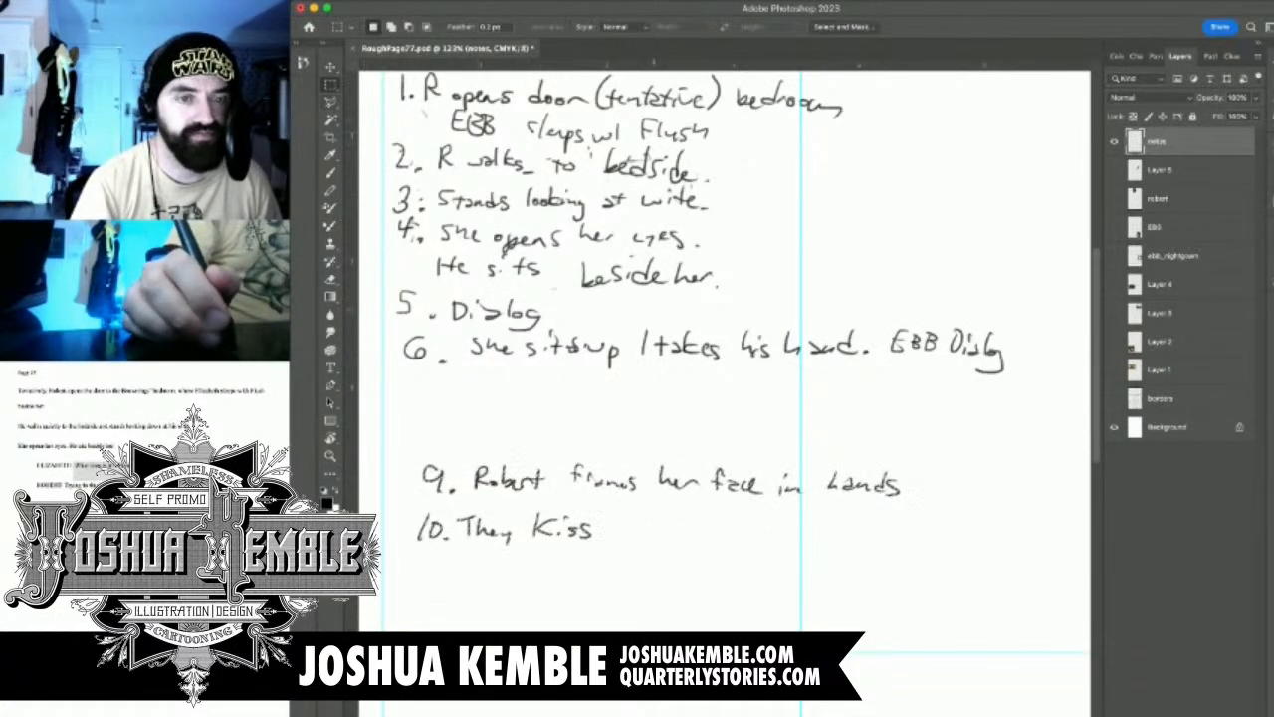
left_click_drag(653, 309, 869, 378)
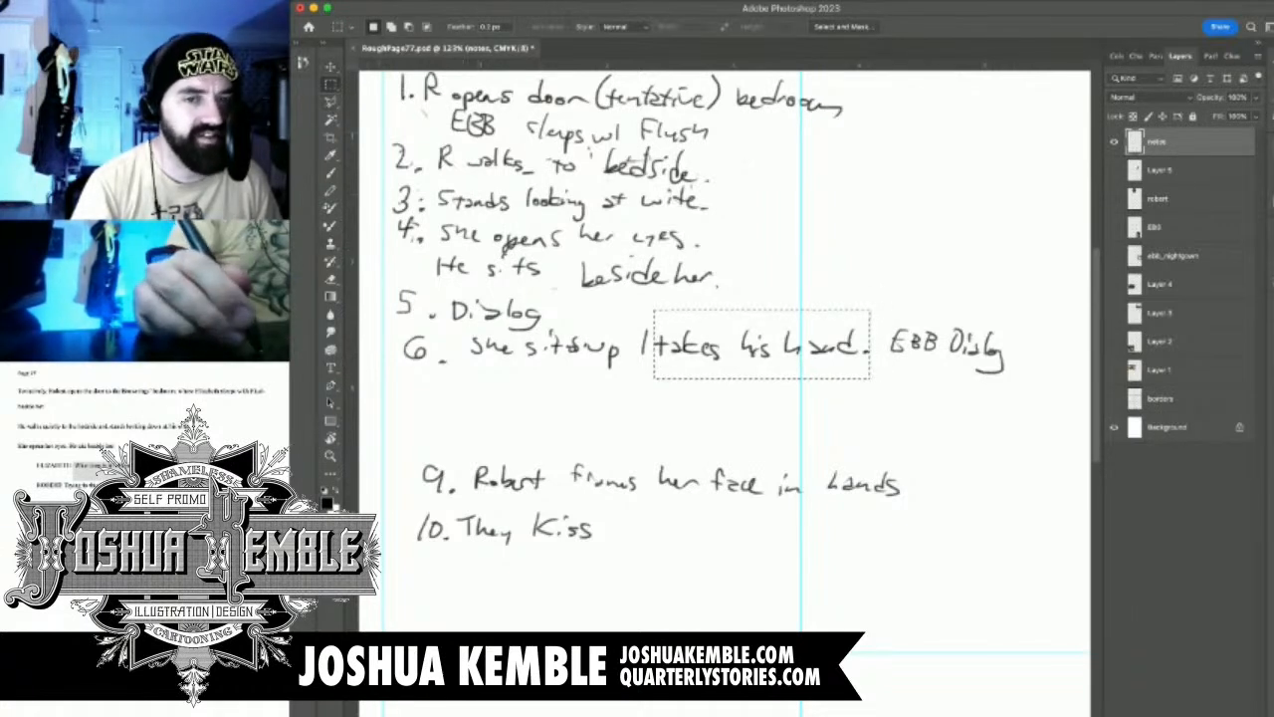
key("v")
left_click_drag(762, 343, 578, 387)
key("m")
key("ctrl+d")
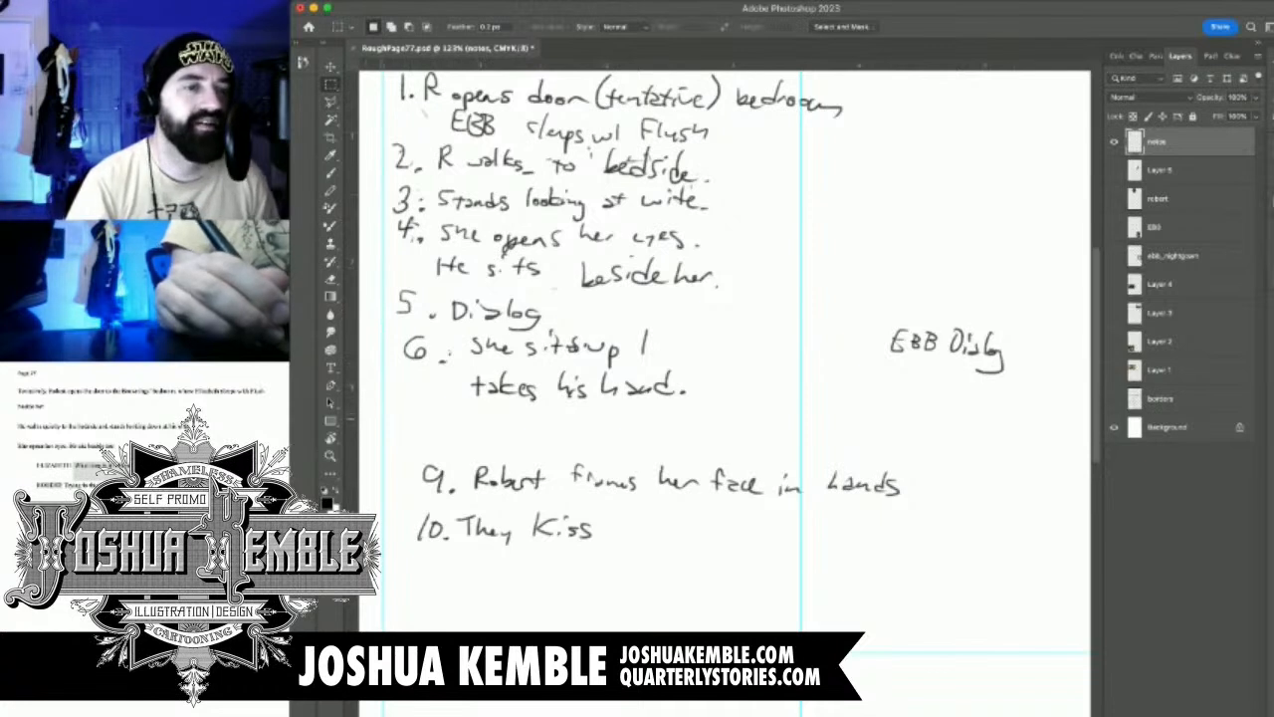
Handwrite the number 7 with a period in front of the "takes his hand." note
key("b")
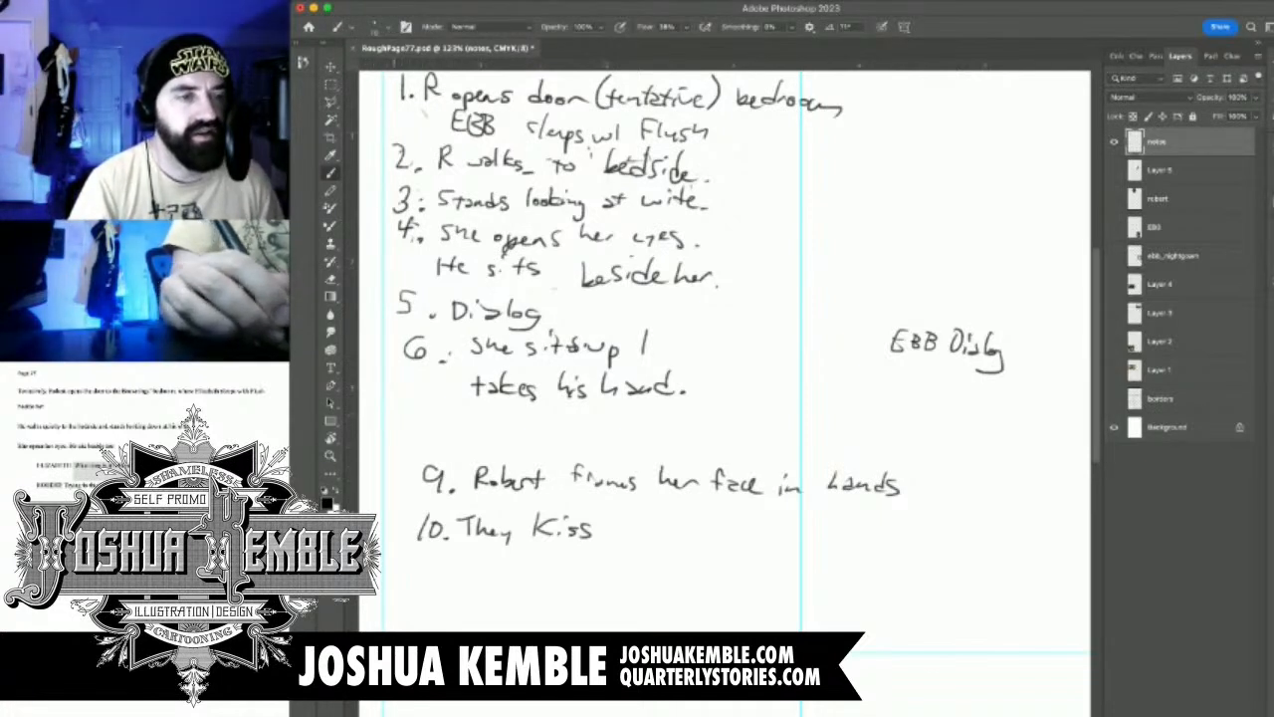
mouse_move(405, 378)
left_mouse_down()
mouse_move(420, 378)
mouse_move(415, 395)
left_mouse_up()
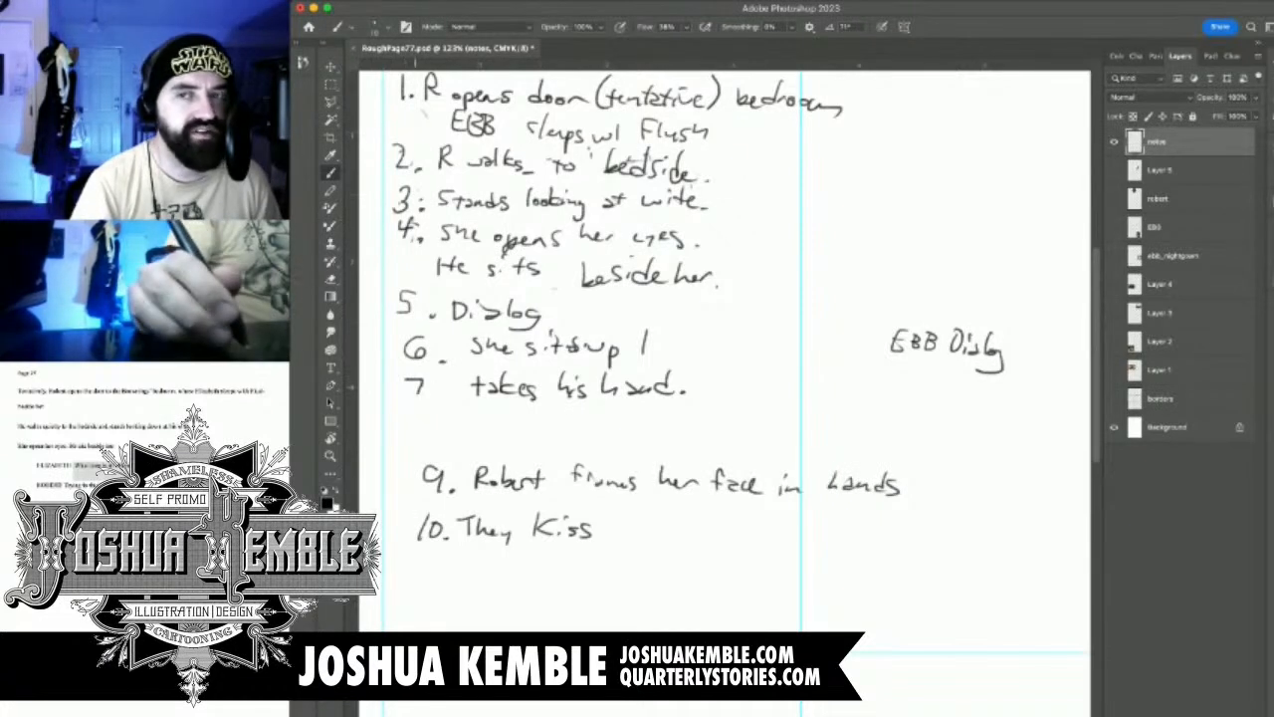
left_click(428, 391)
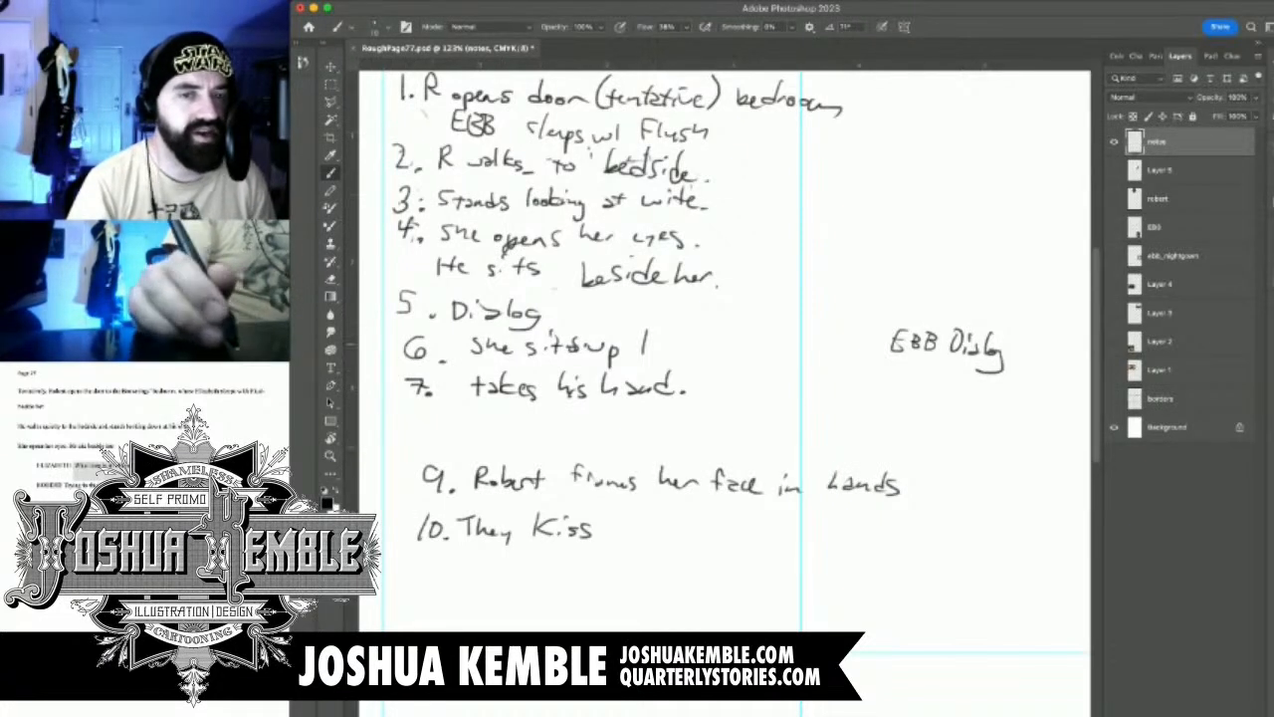
Move the "EBB Dialog" note to directly after "takes his hand." and deselect
key("e")
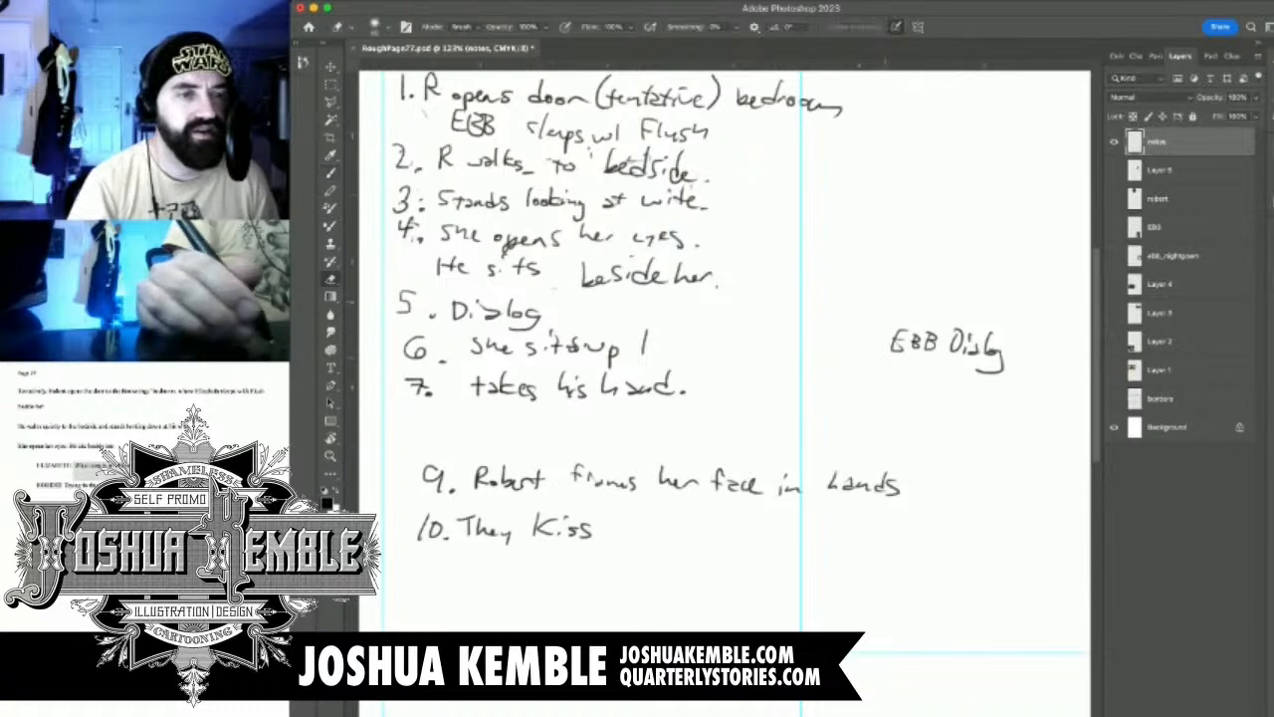
key("m")
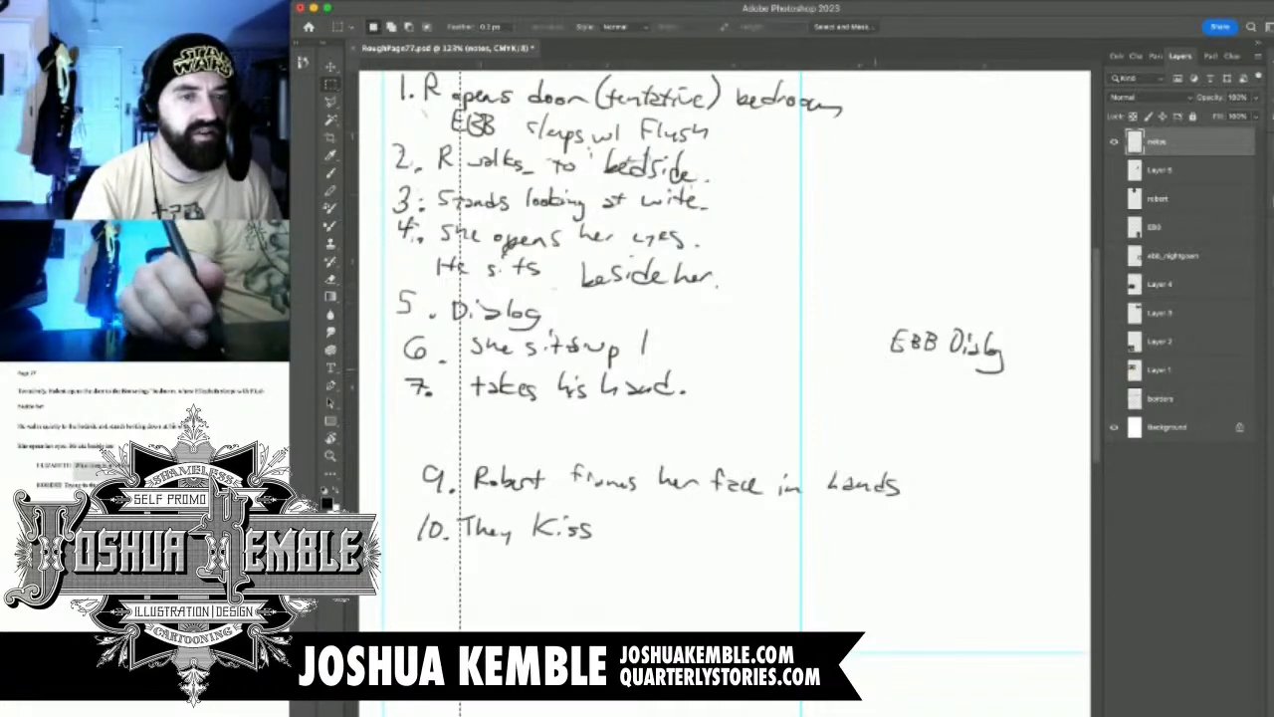
left_click_drag(870, 309, 1019, 396)
key("v")
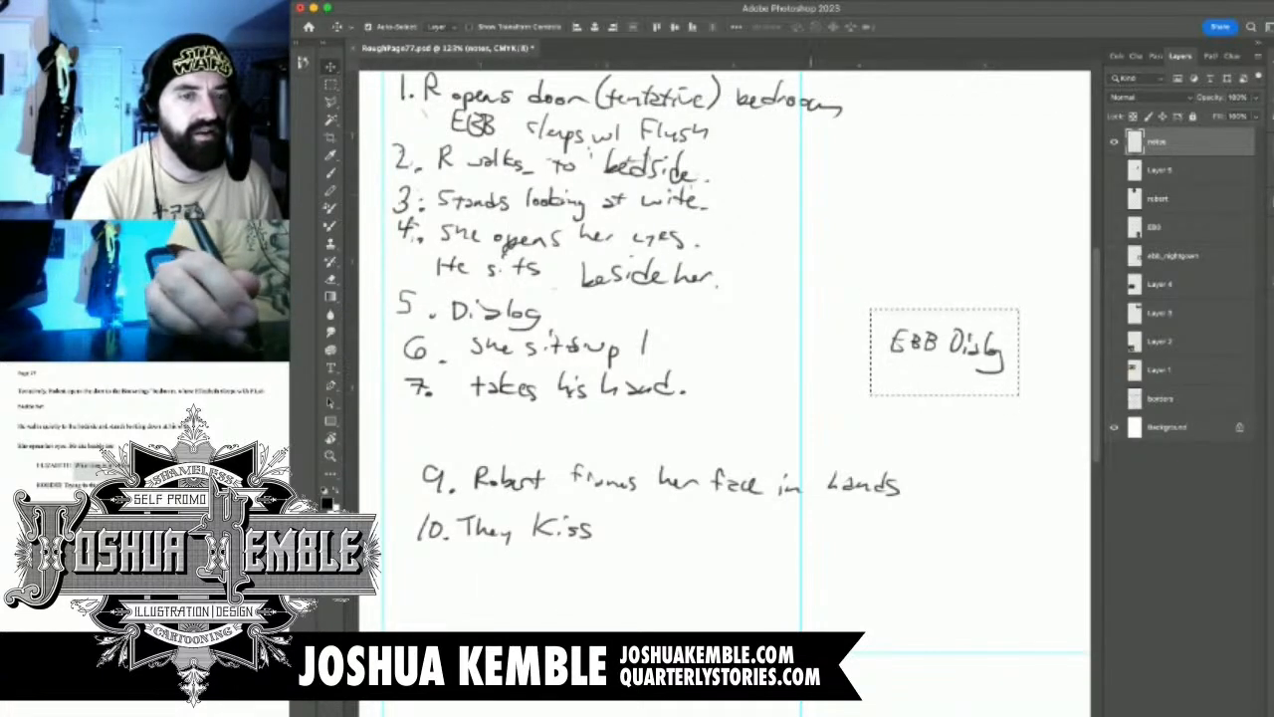
left_click_drag(944, 353, 787, 407)
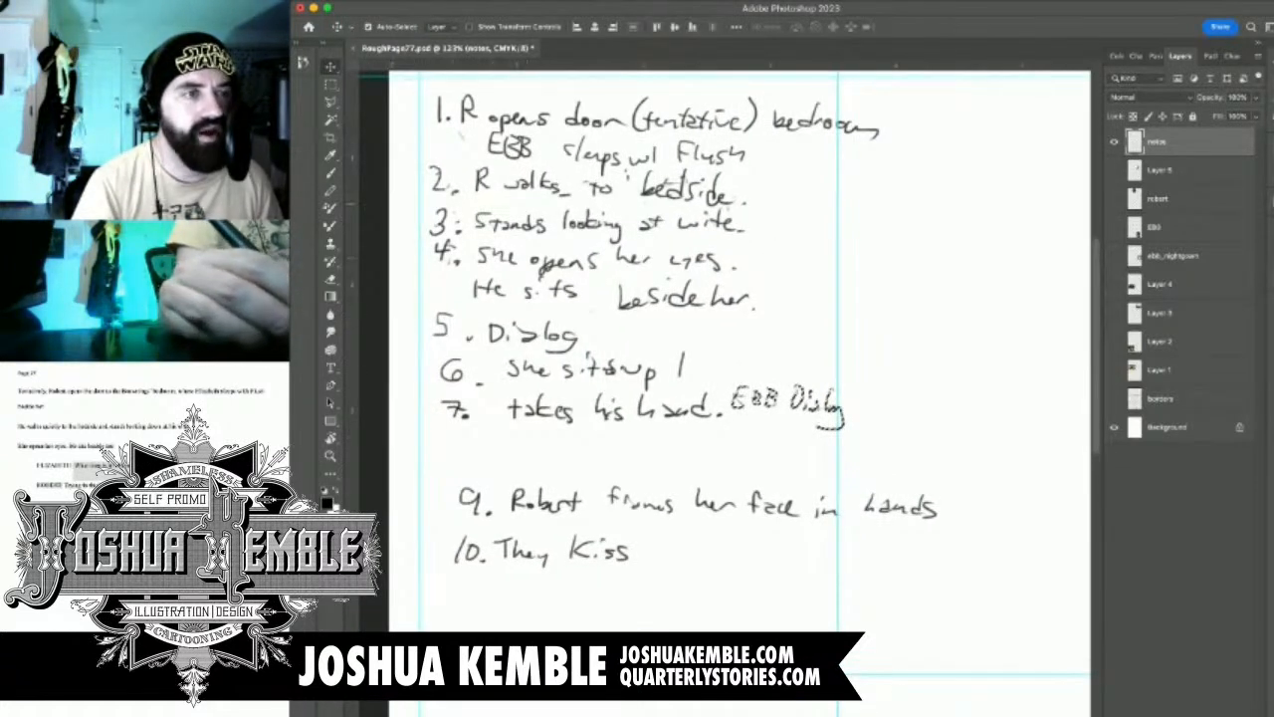
key("m")
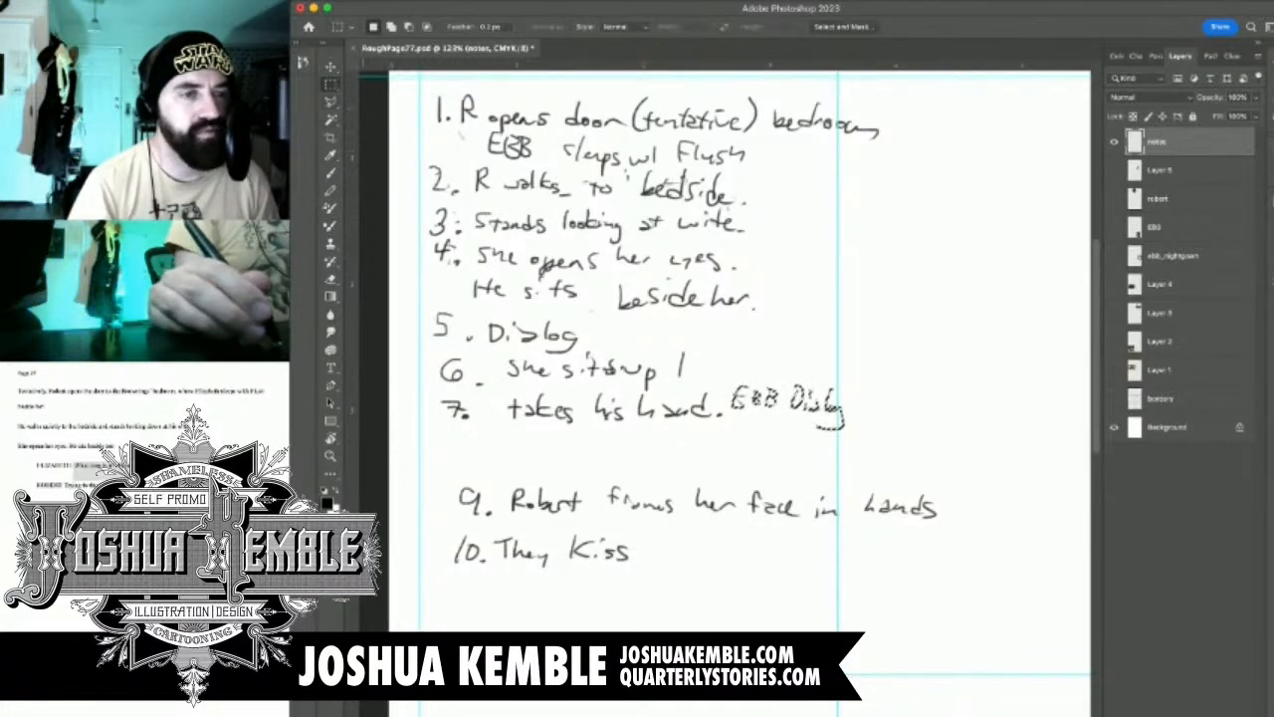
key("super+d")
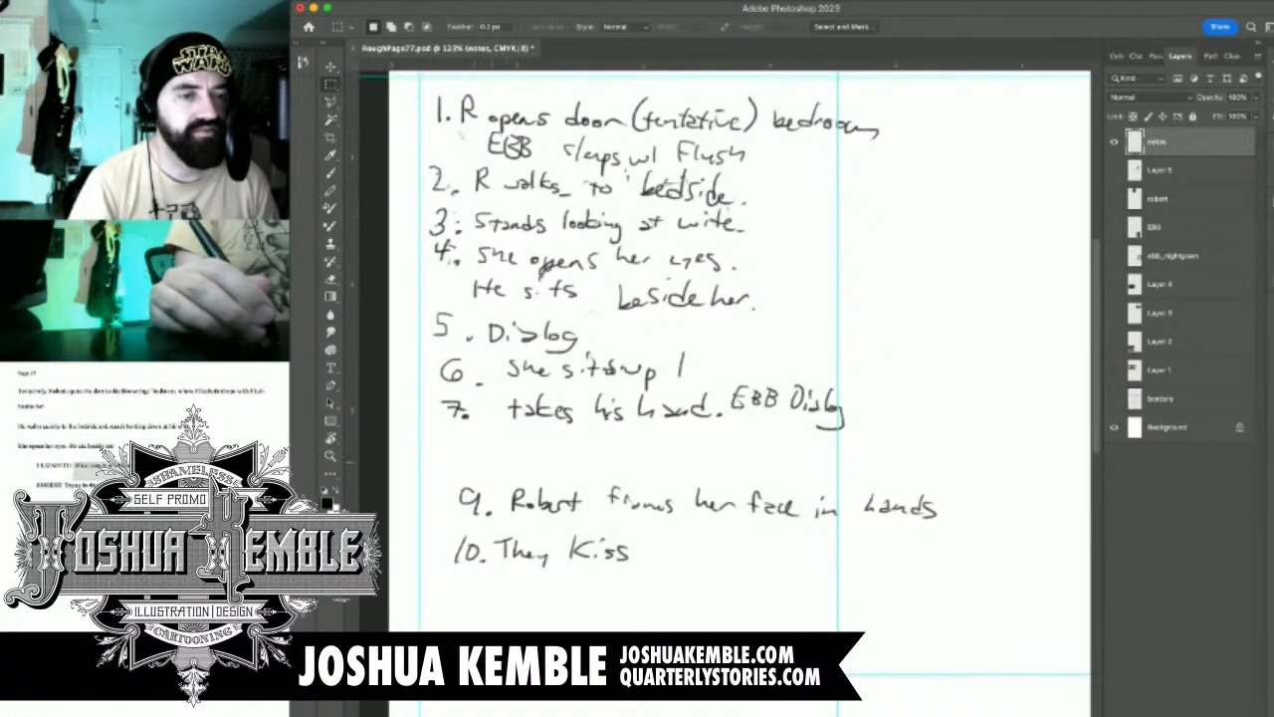
Erase the number before "Robert frames her face in hands" and handwrite 8 in its place
key("e")
mouse_move(474, 487)
left_mouse_down()
mouse_move(468, 513)
mouse_move(464, 502)
left_mouse_up()
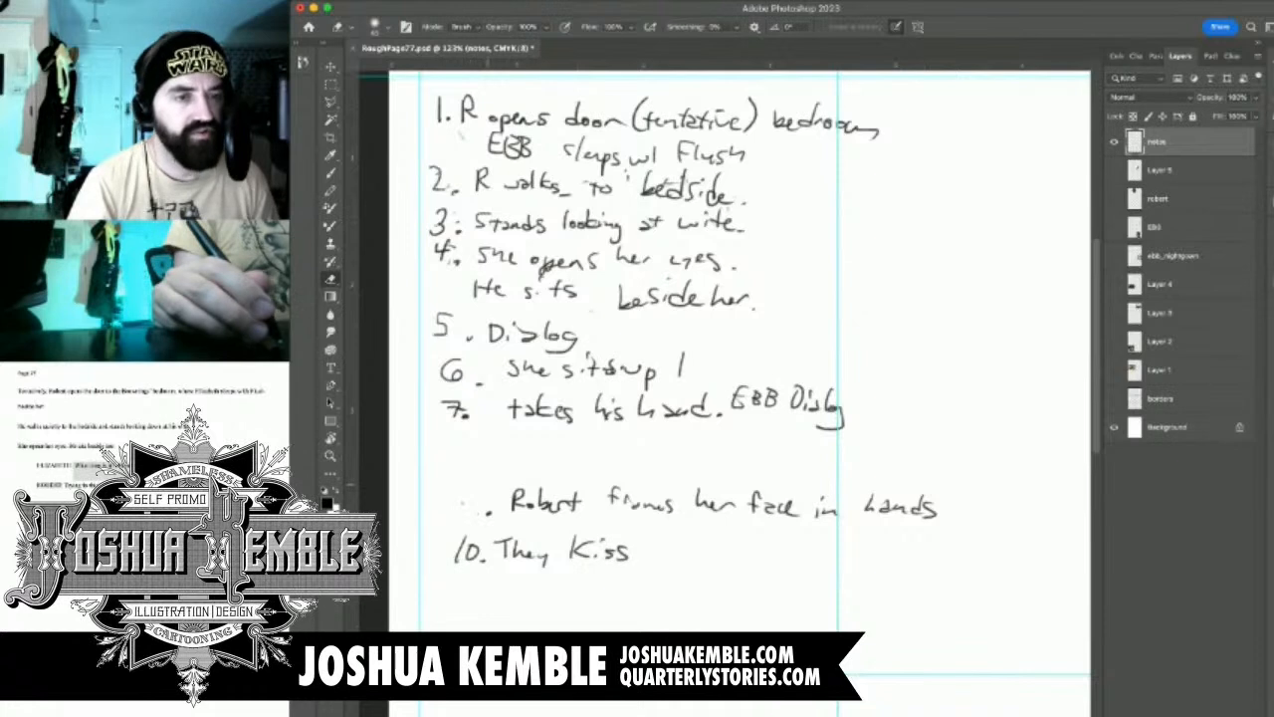
key("b")
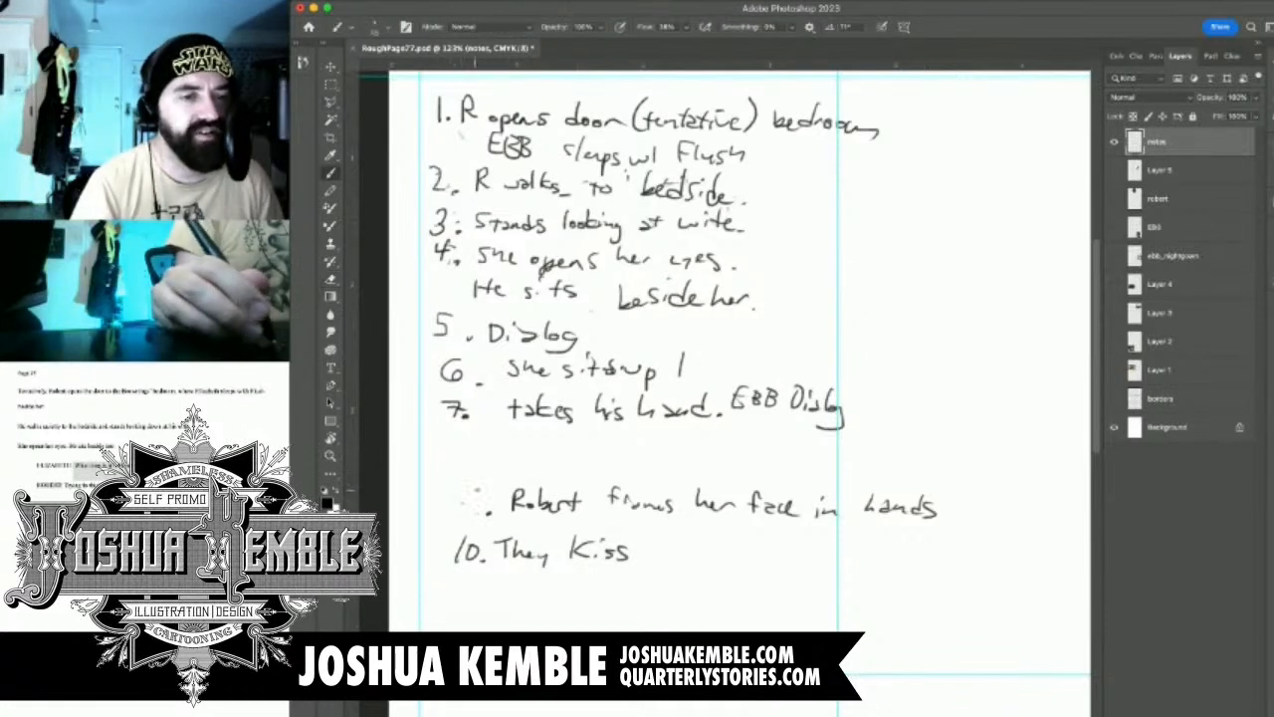
left_click_drag(478, 487, 475, 489)
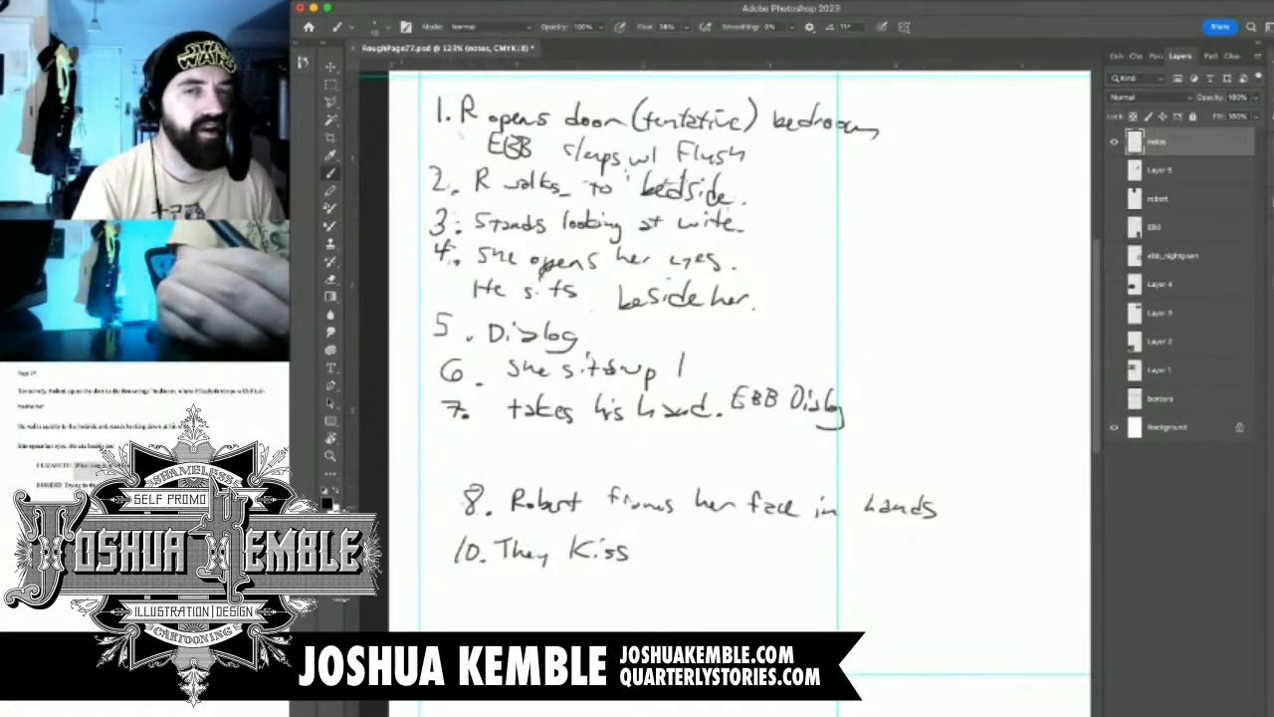
Move the last two notes up to close the gap below note 7
key("m")
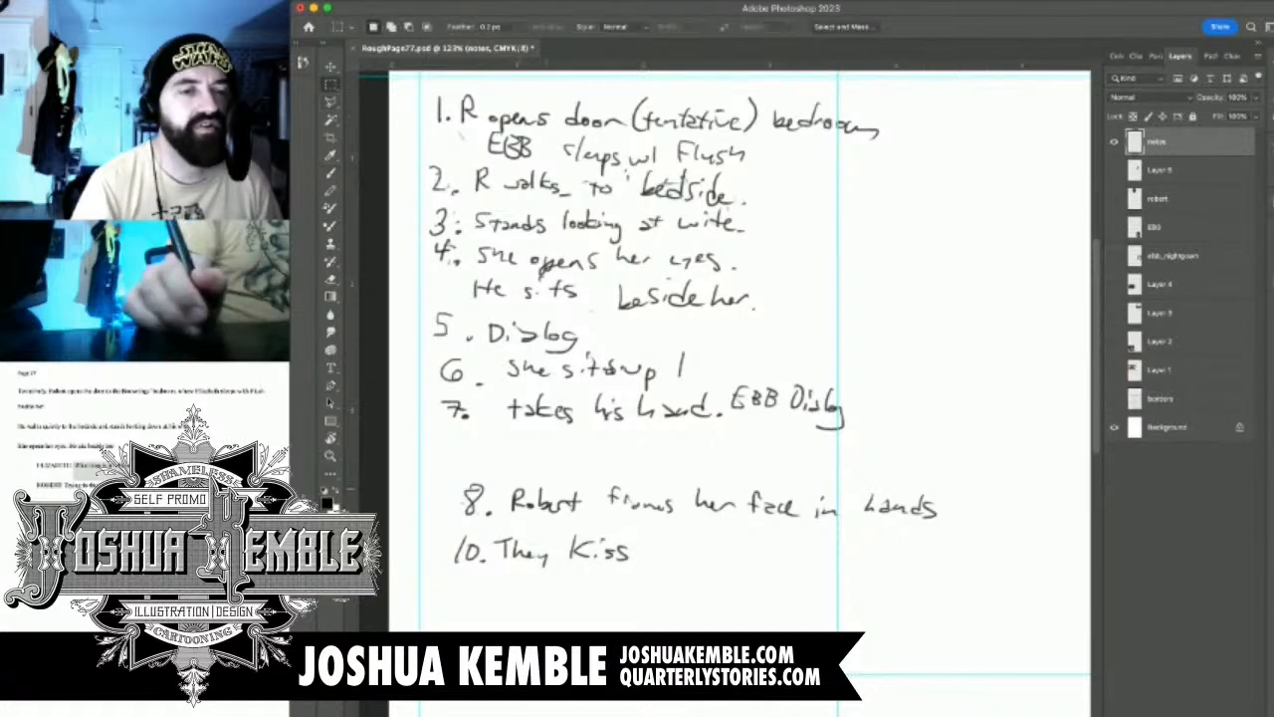
left_click_drag(439, 472, 962, 598)
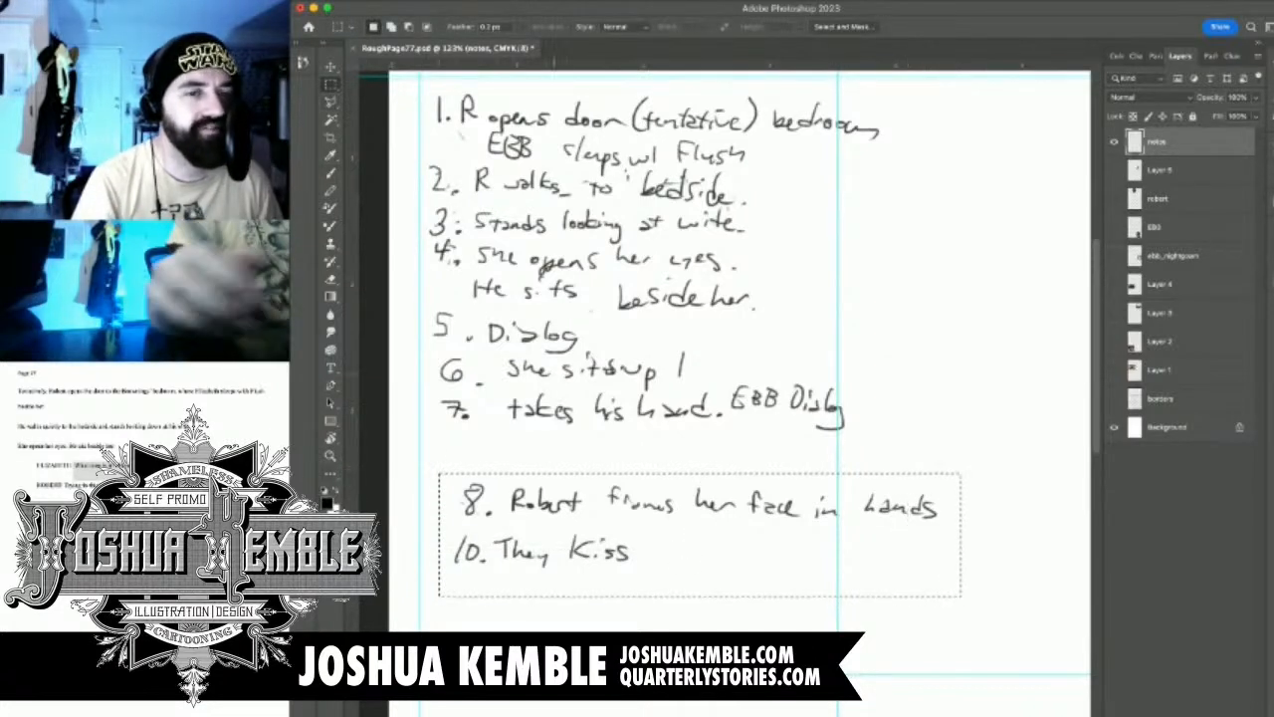
key("v")
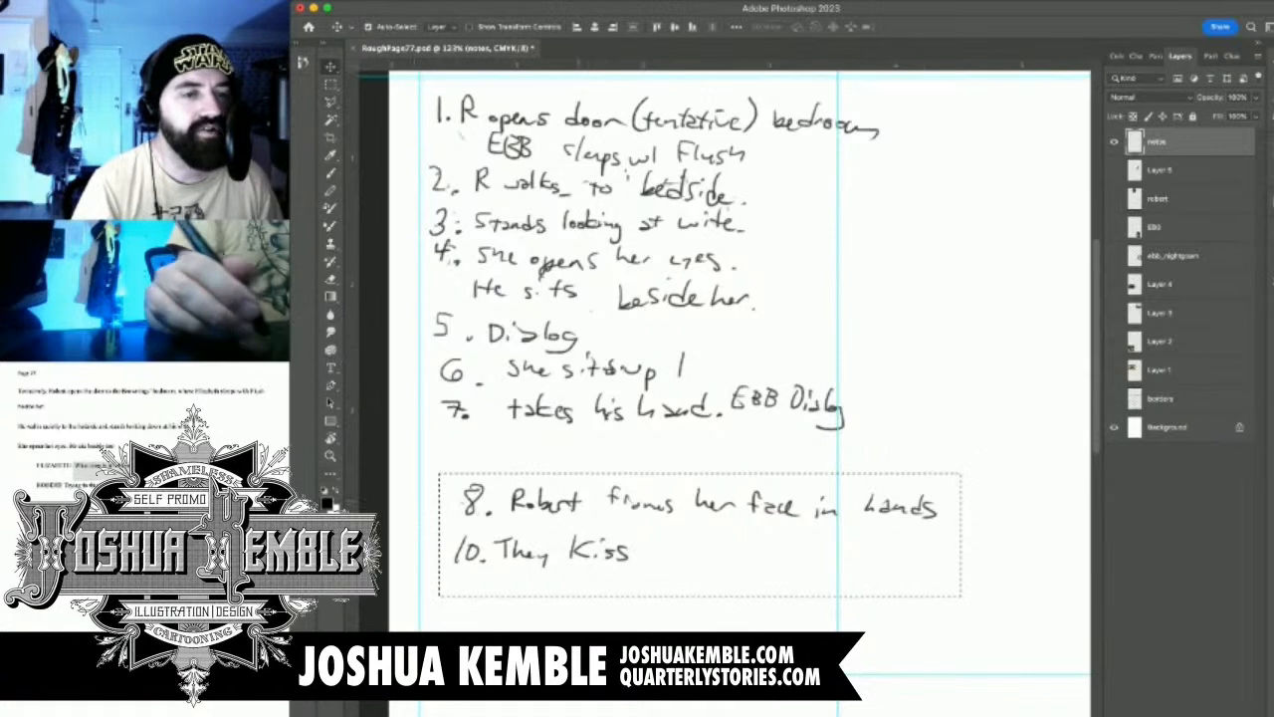
left_click_drag(696, 538, 678, 486)
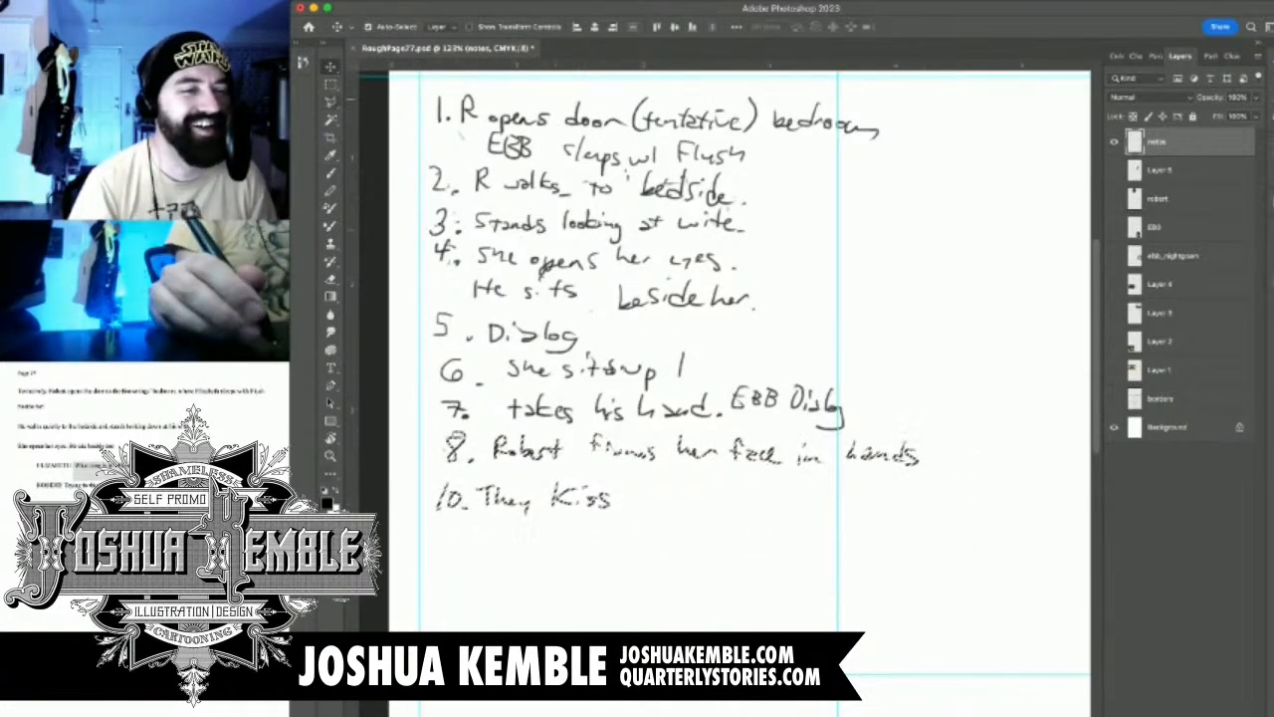
key("m")
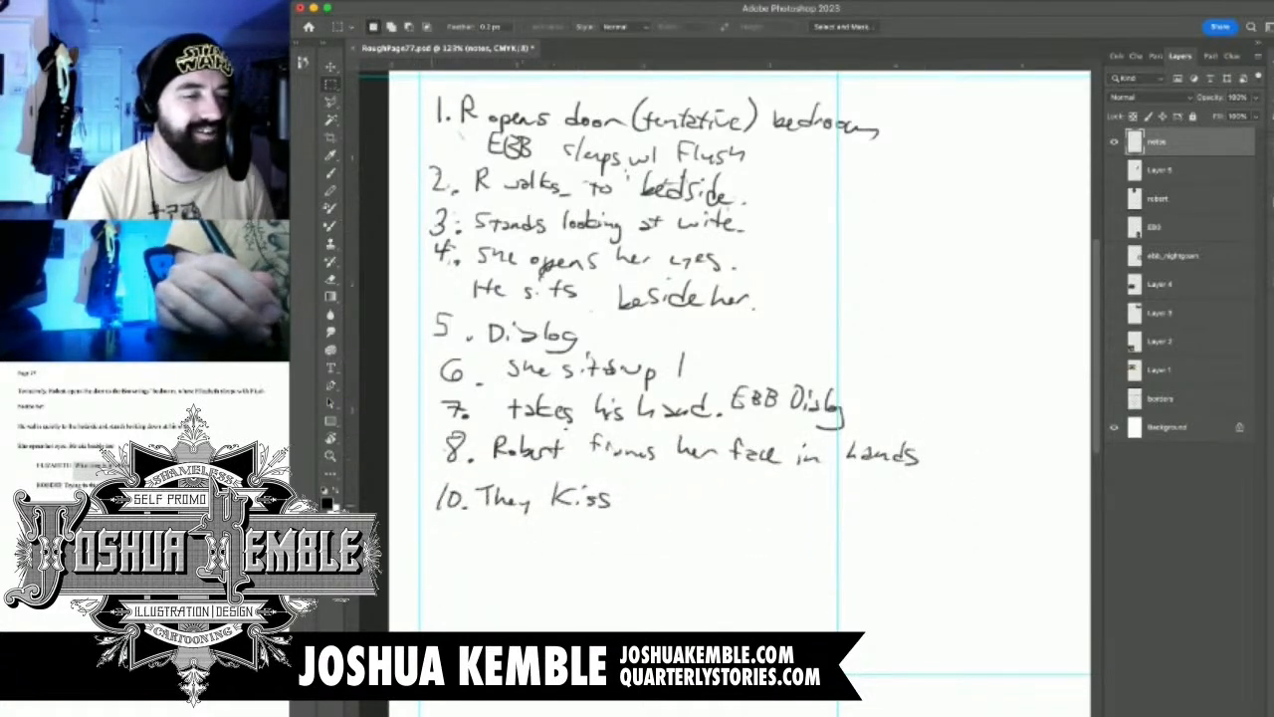
Erase the number before "They Kiss" and handwrite 9 in its place
key("e")
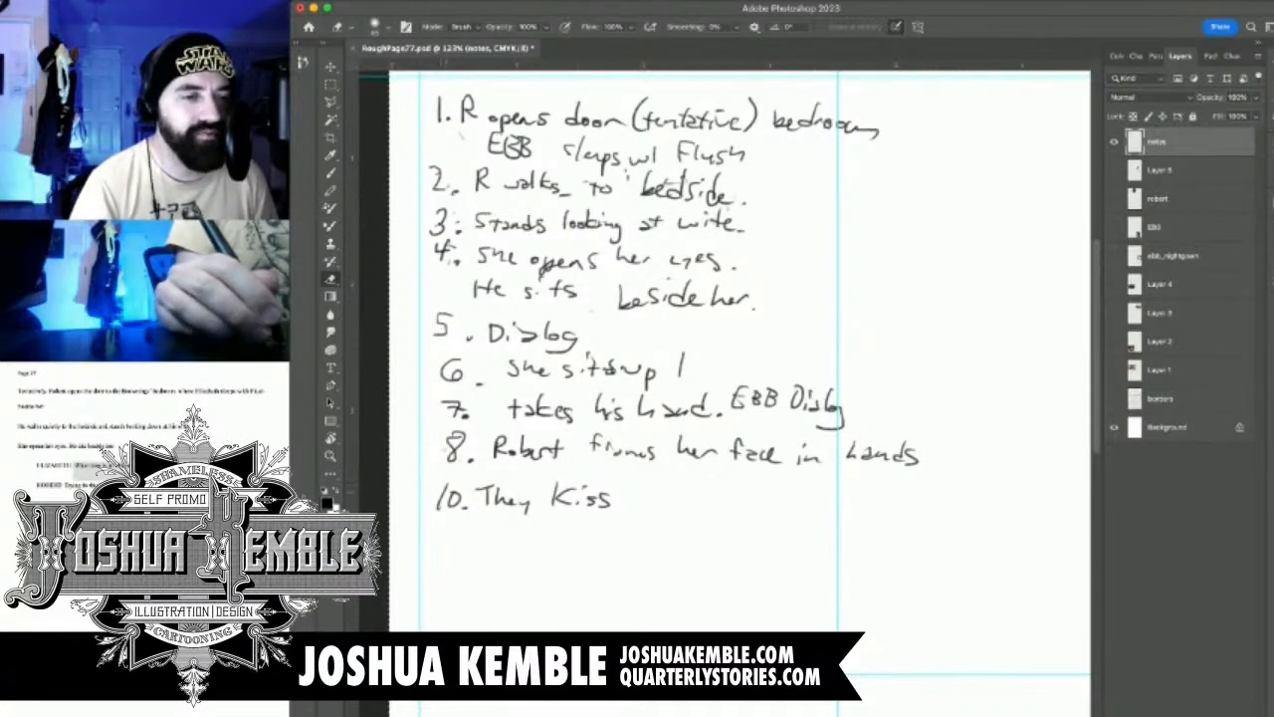
left_click_drag(458, 493, 440, 497)
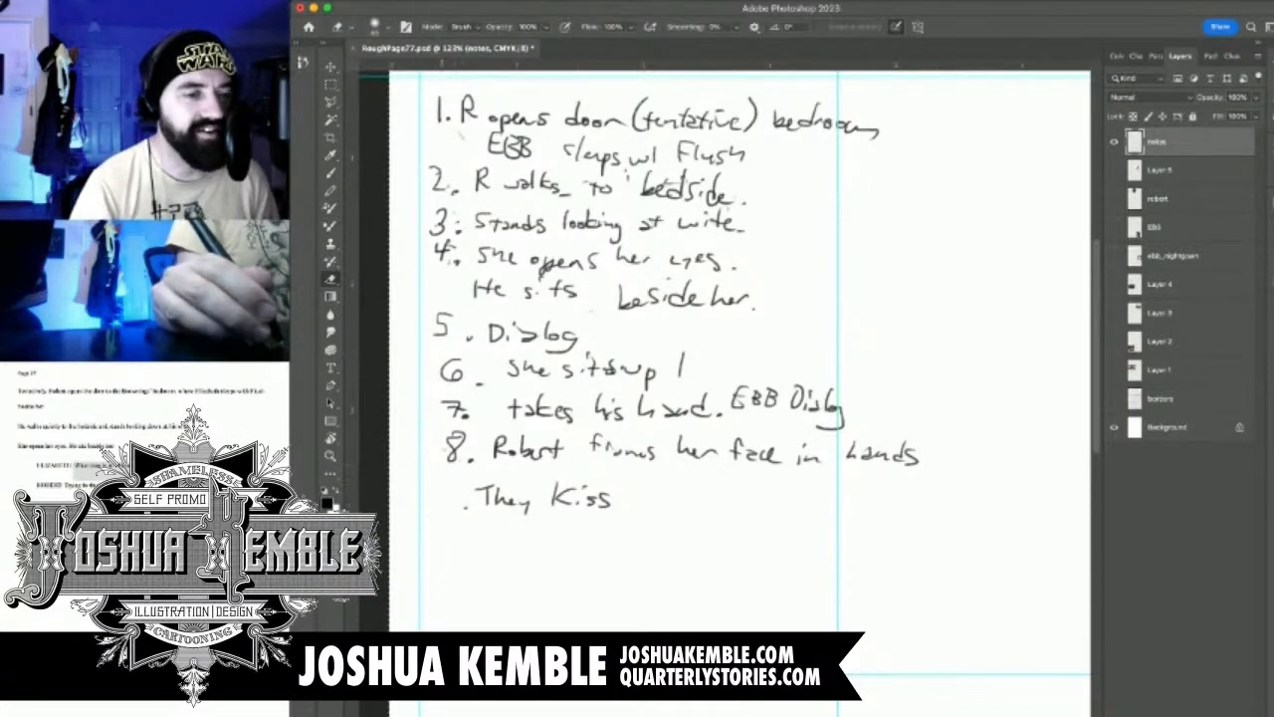
key("b")
left_click_drag(464, 475, 456, 506)
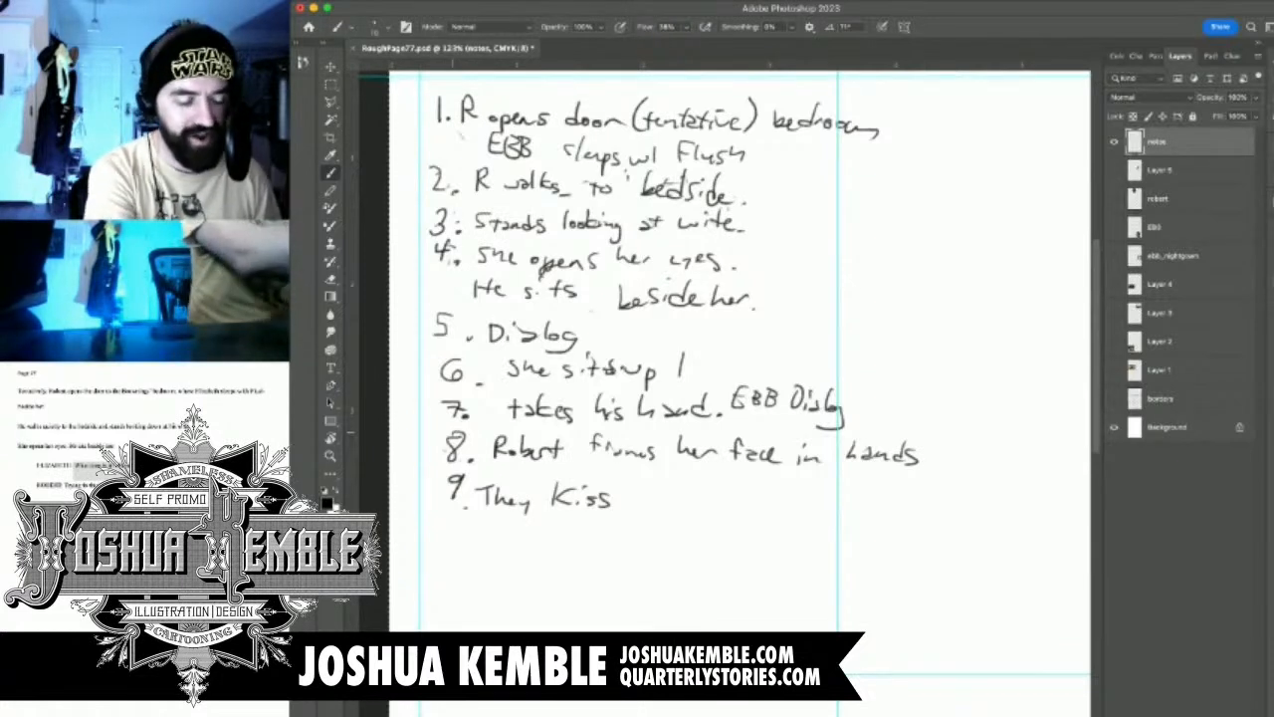
Review the renumbered panel notes and save RoughPage77.psd
left_click_drag(558, 617, 930, 117)
scroll(725, 352, "right", 8)
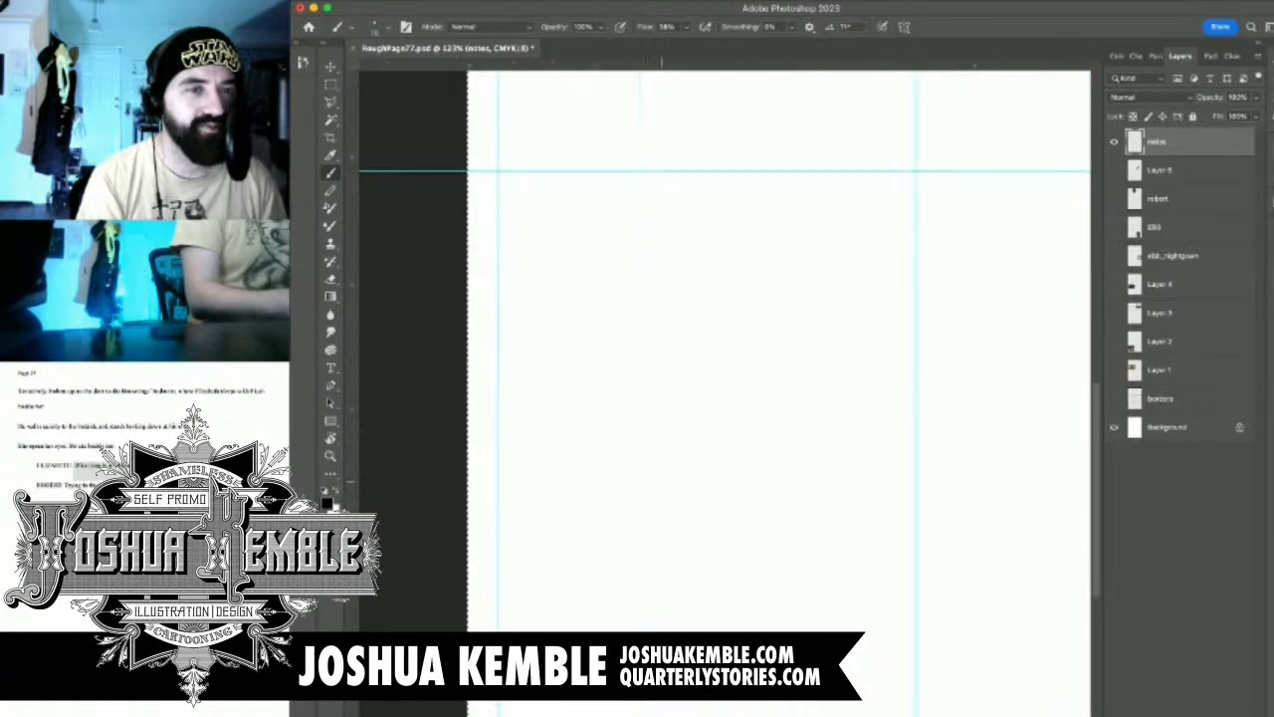
scroll(725, 352, "up", 7)
scroll(724, 352, "up", 5)
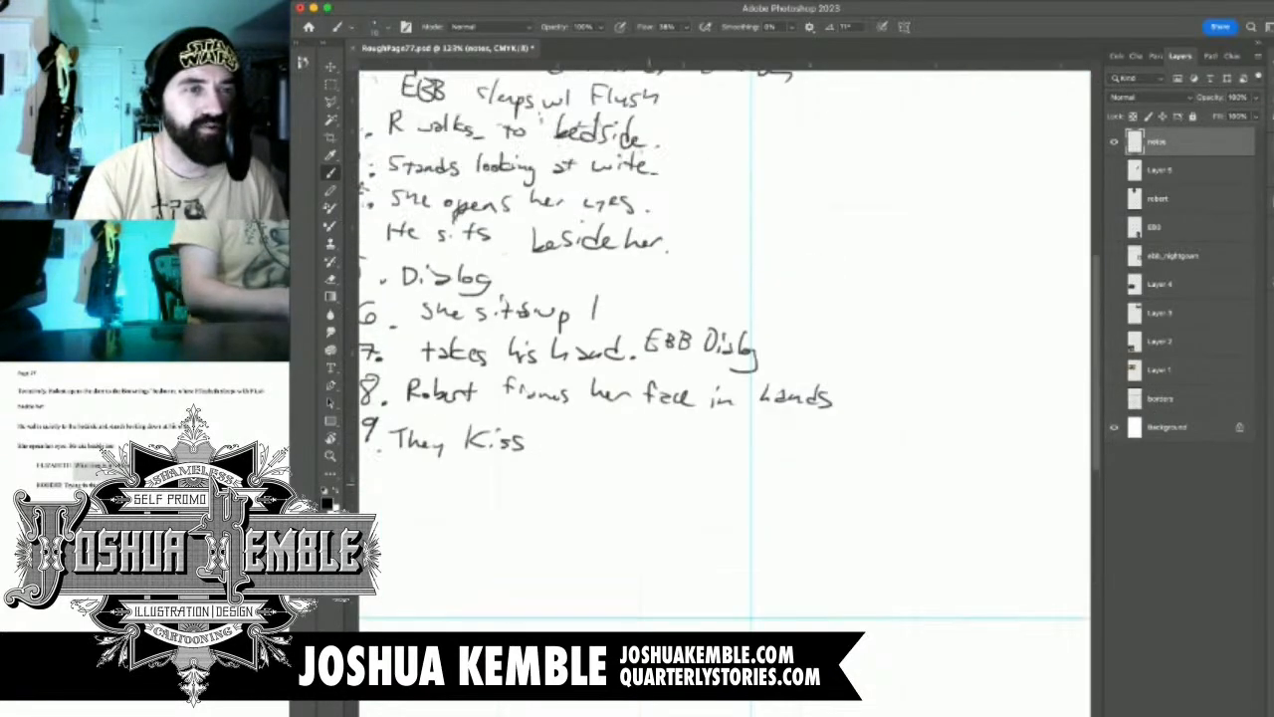
scroll(725, 352, "left", 2)
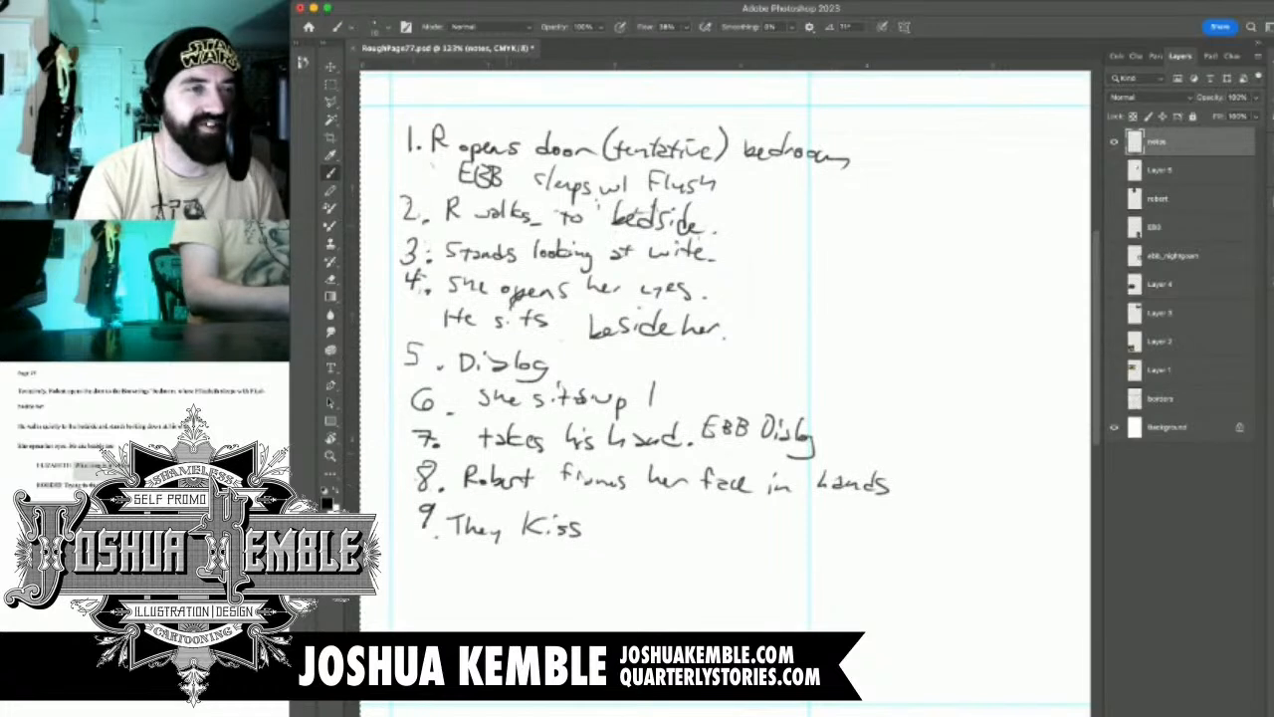
key("m")
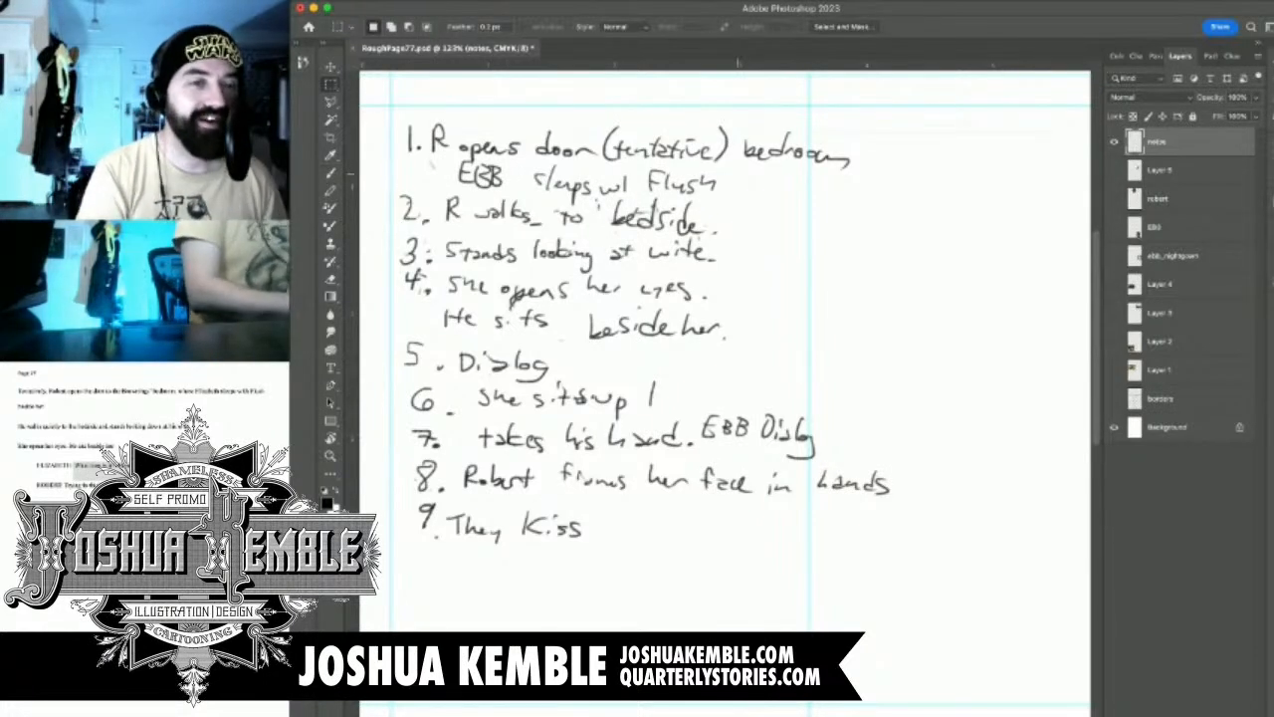
key("super+minus")
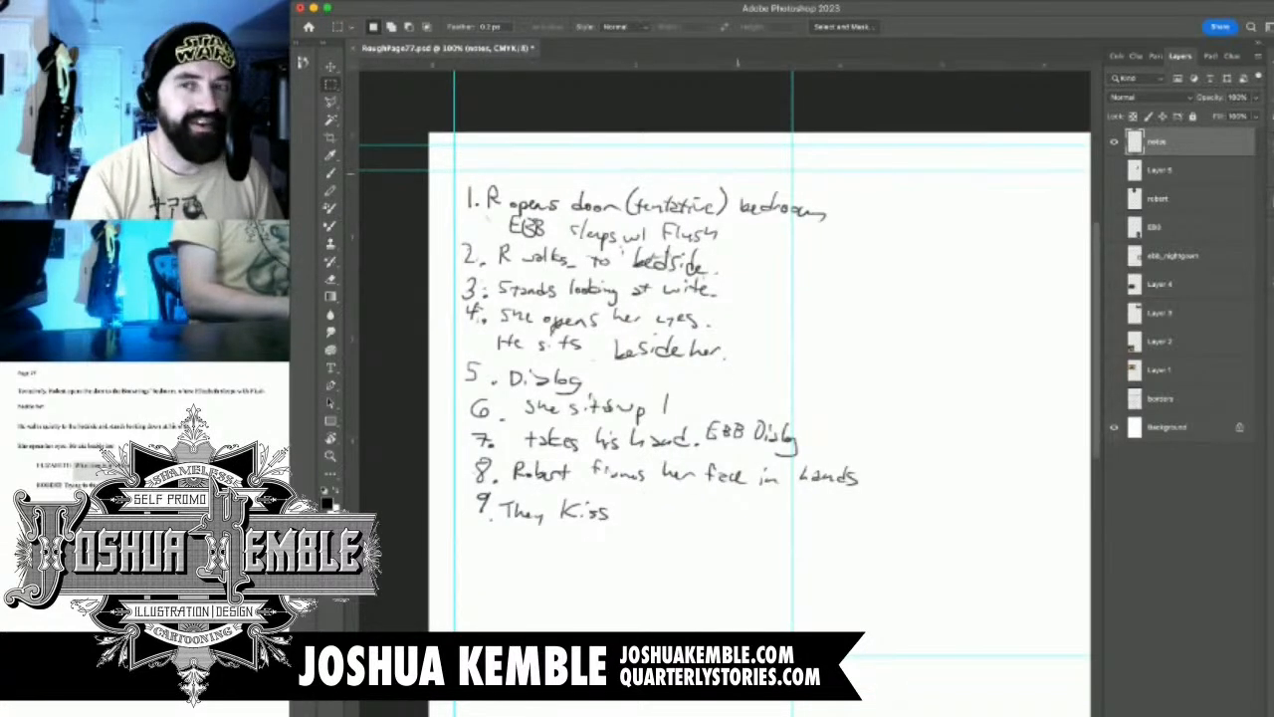
key("super+s")
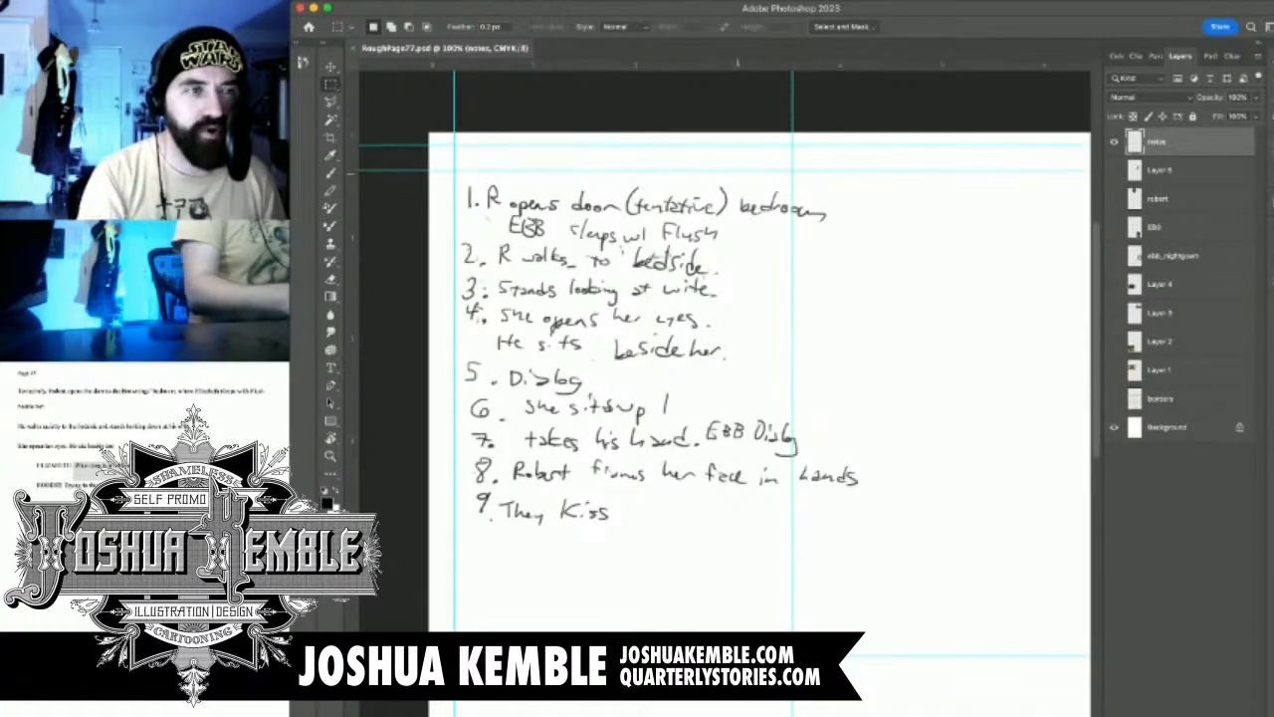
Lock the transparent pixels of the notes layer
scroll(724, 385, "down", 1)
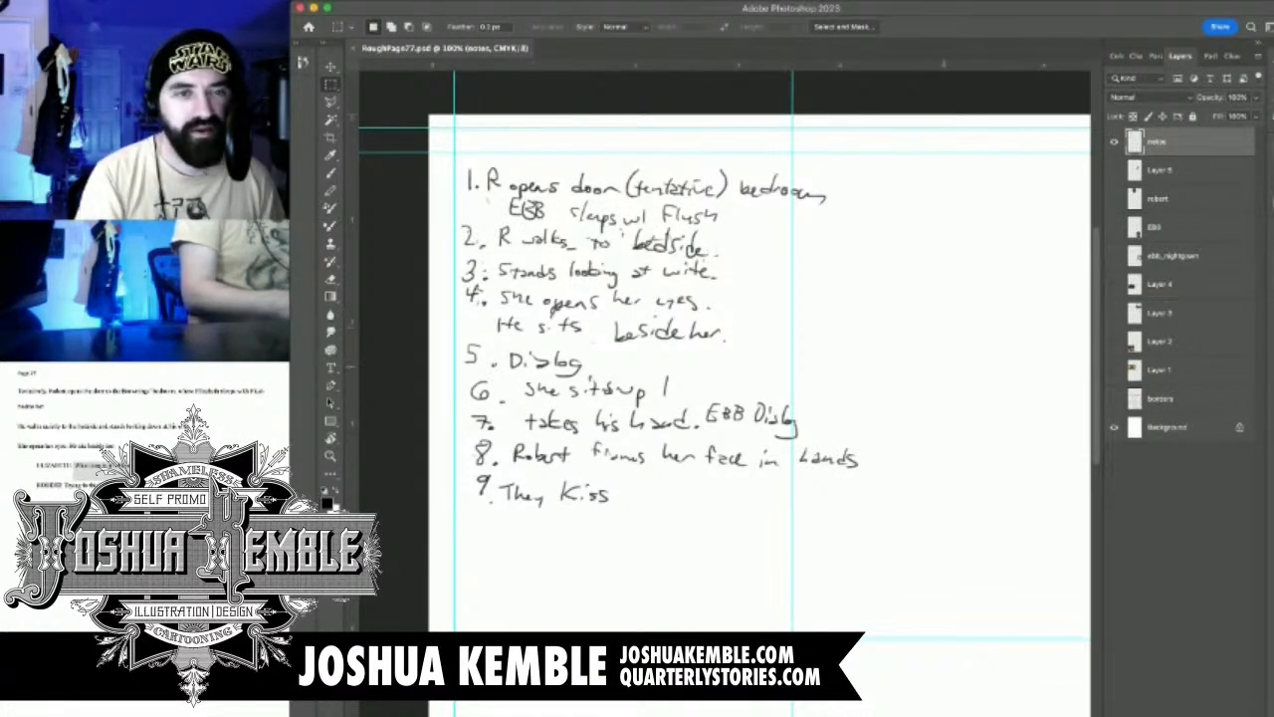
left_click_drag(966, 357, 819, 382)
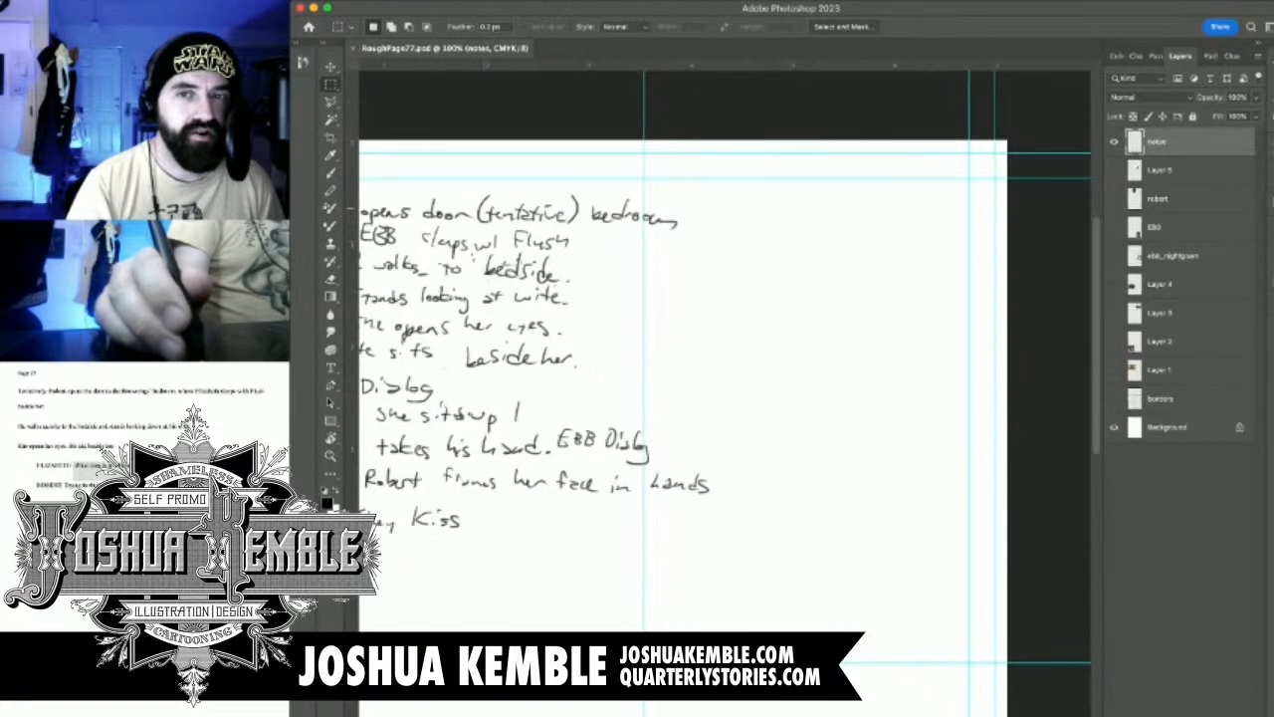
key("/")
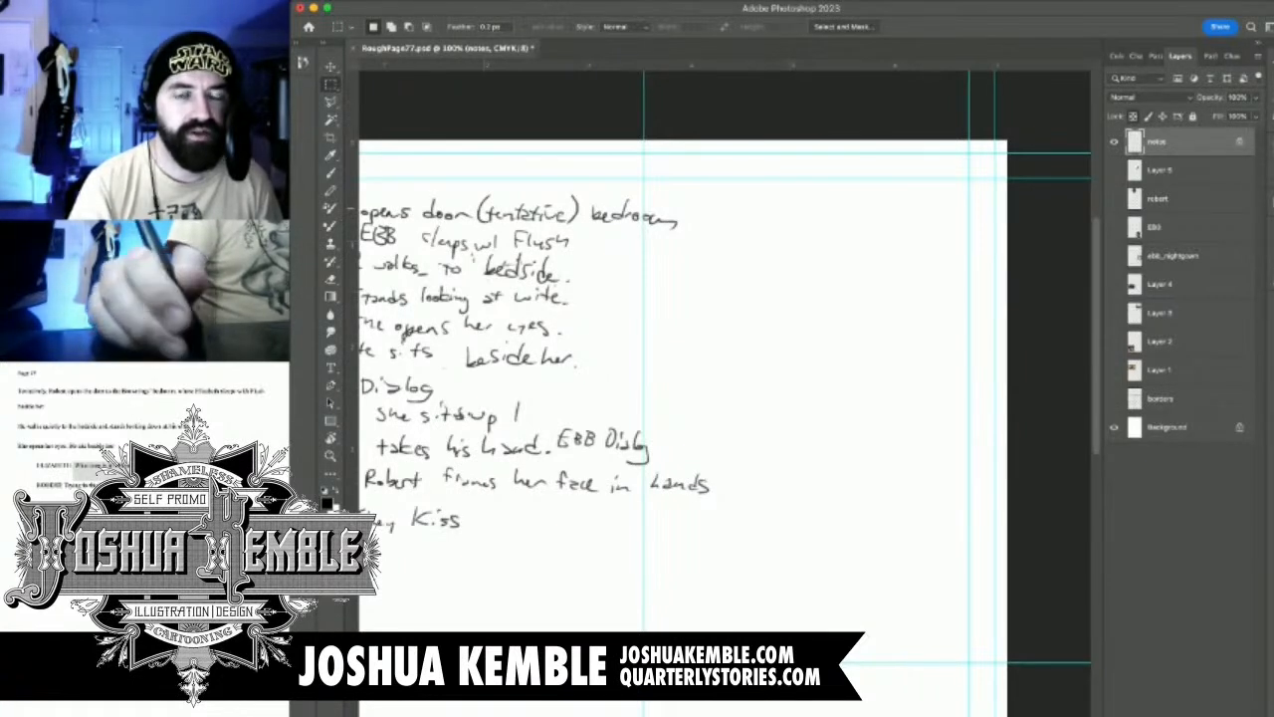
Add a new layer above the notes layer and name it thumbnails
key("alt+shift+super+n")
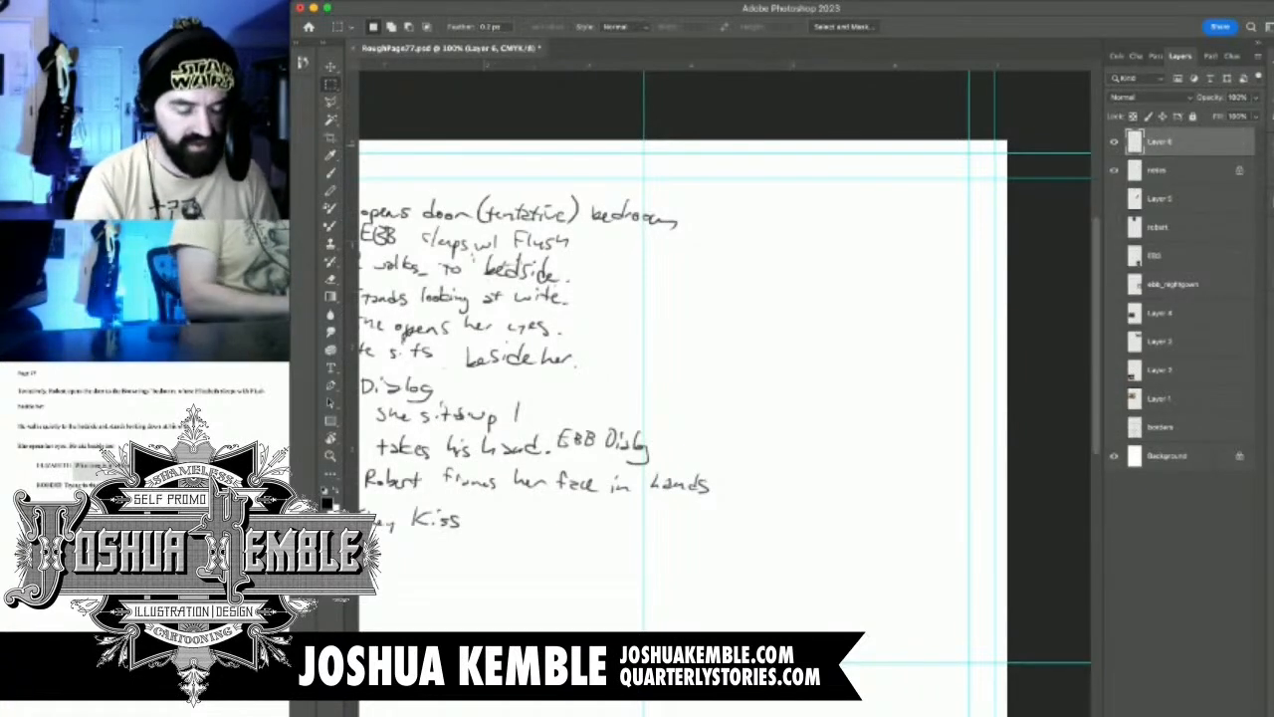
double_click(1160, 141)
type("th")
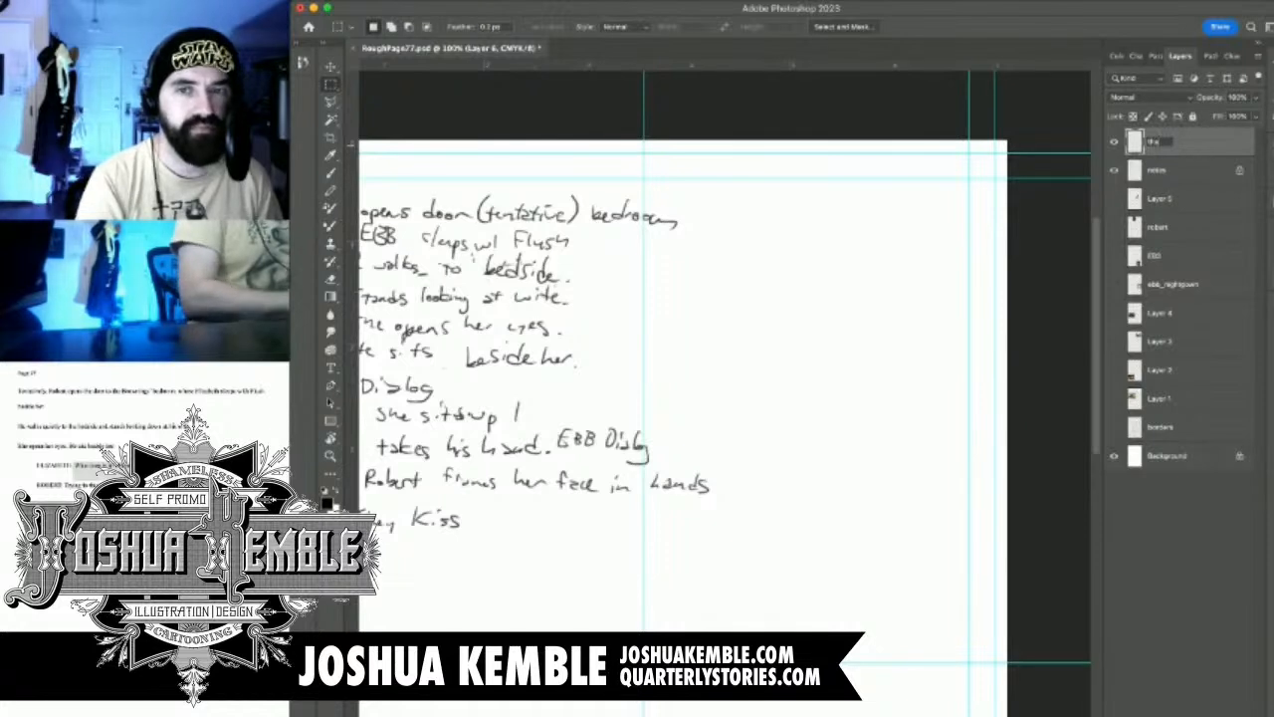
type("umbn")
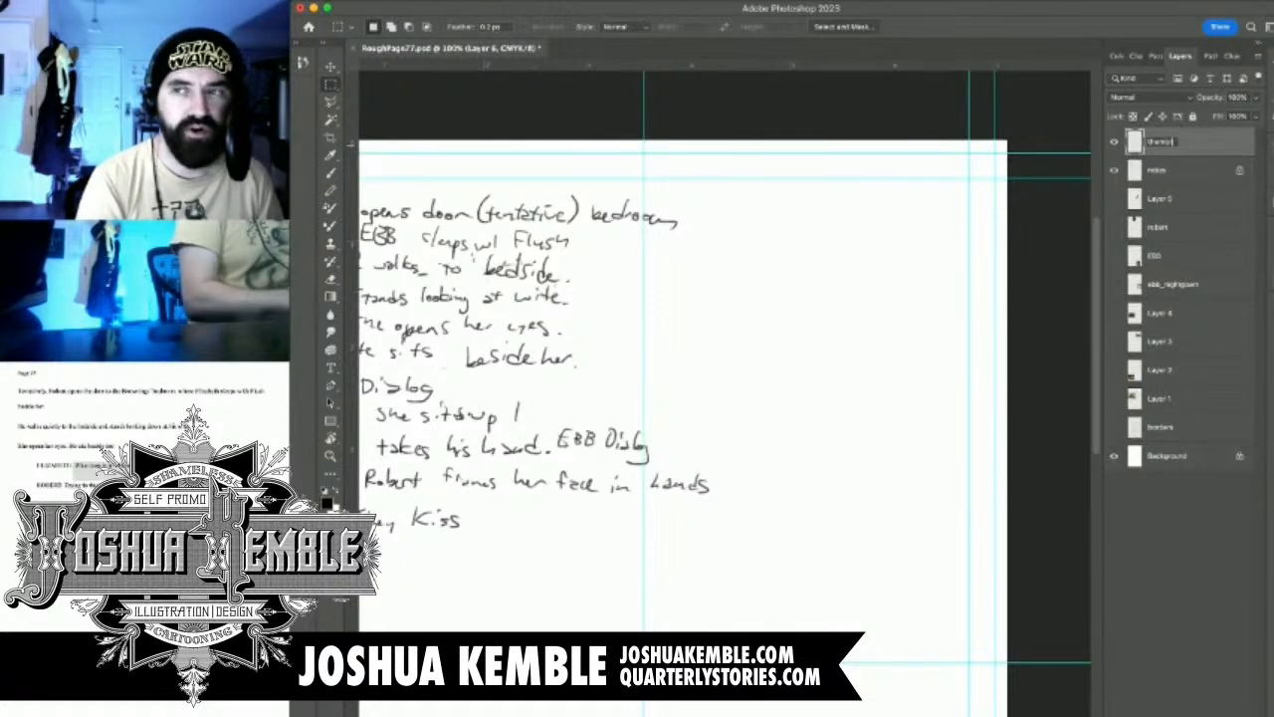
type("ails")
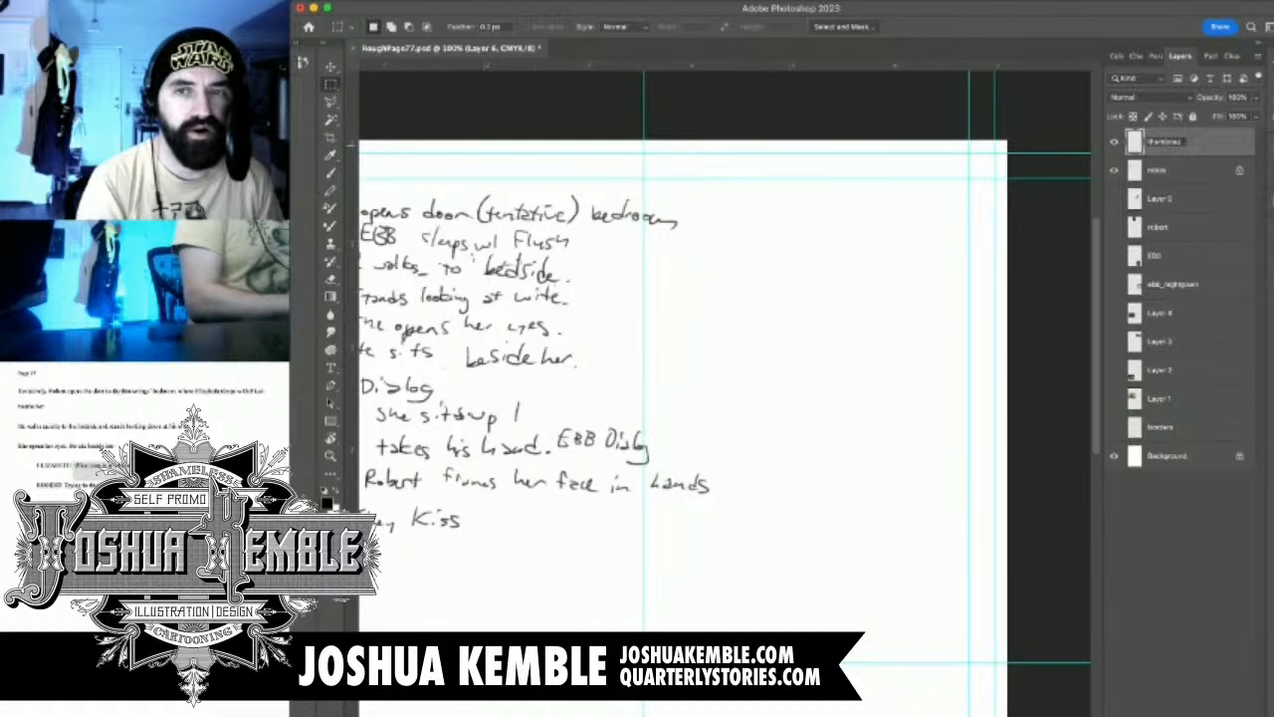
type("ls")
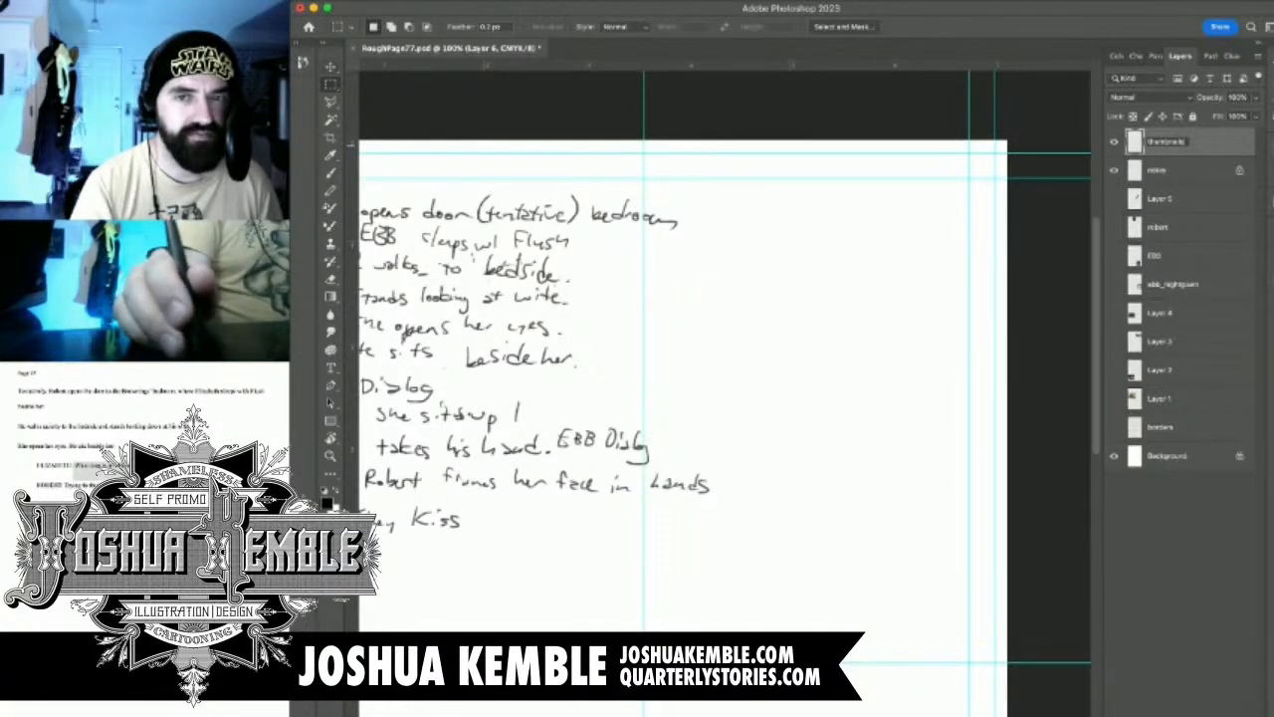
key("Return")
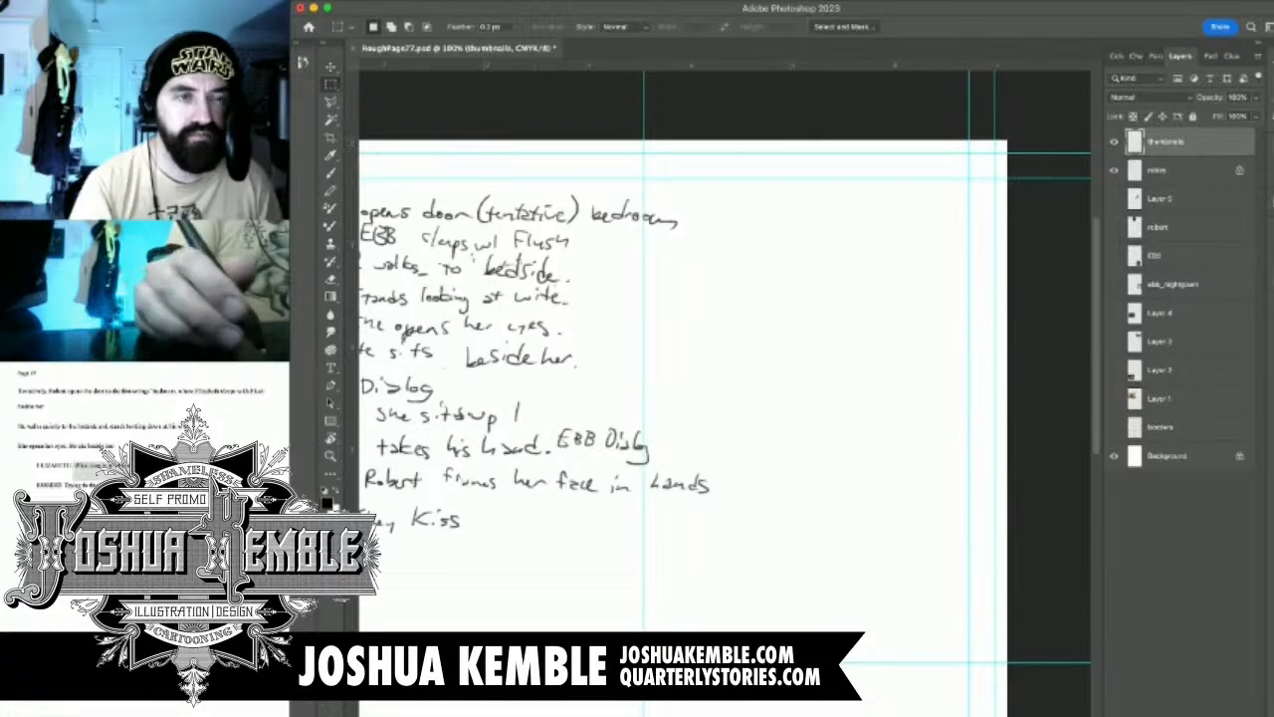
Handwrite the number 1 on the thumbnails layer in the blank area beside the first panel note
left_click(1166, 170)
left_click(1166, 141)
left_click_drag(637, 398, 782, 330)
key("b")
mouse_move(757, 378)
left_mouse_down()
mouse_move(594, 386)
mouse_move(651, 419)
left_mouse_up()
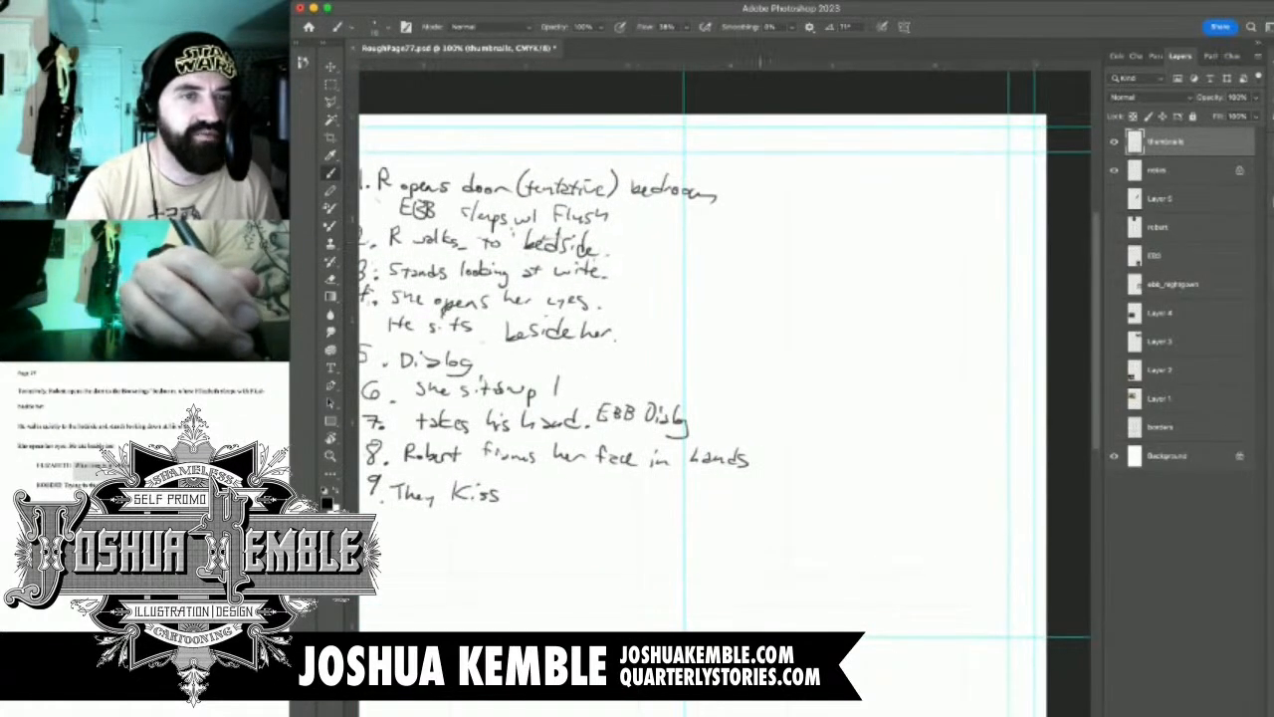
left_click_drag(740, 177, 805, 186)
left_click_drag(717, 199, 931, 239)
left_click_drag(1019, 241, 689, 245)
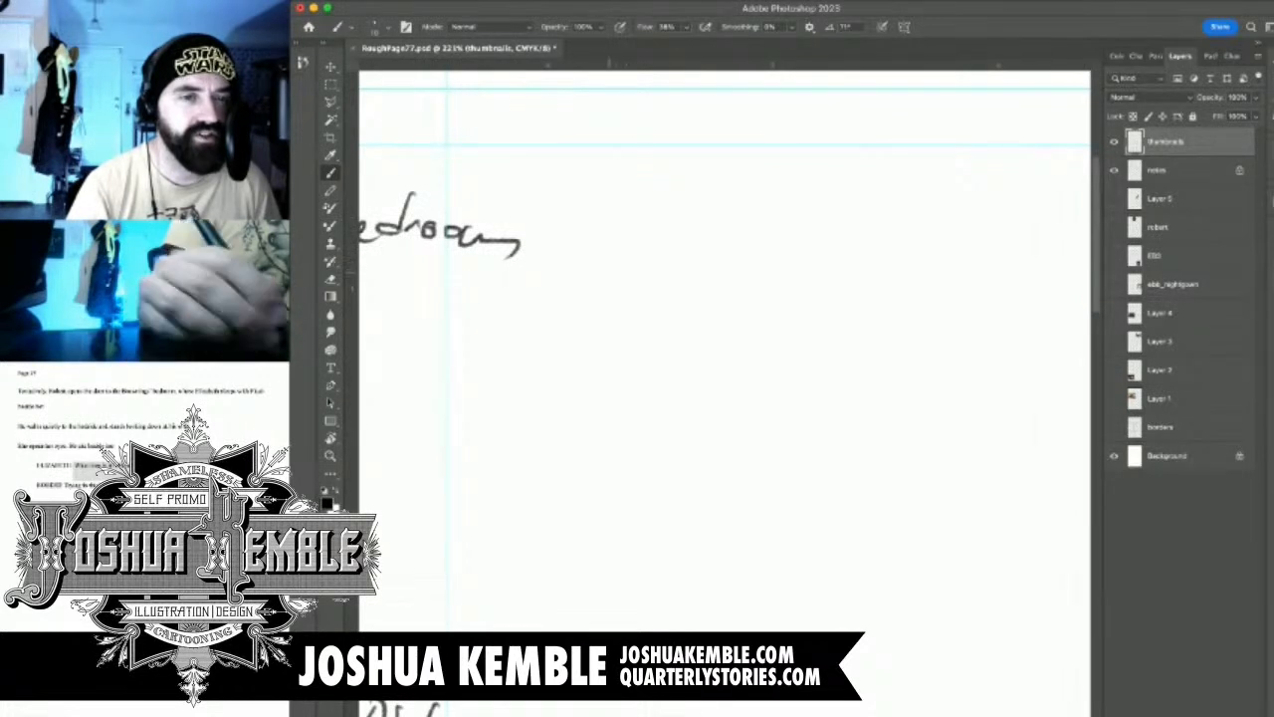
left_click_drag(609, 274, 529, 331)
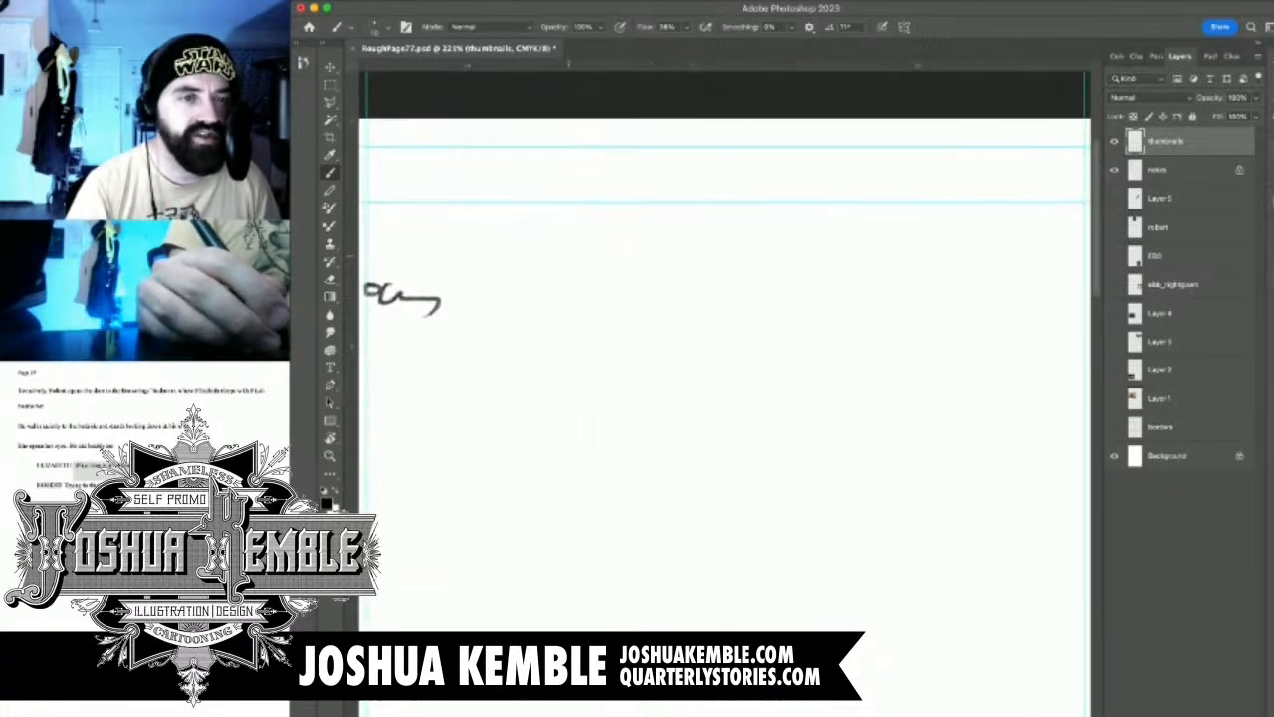
left_click_drag(566, 257, 566, 286)
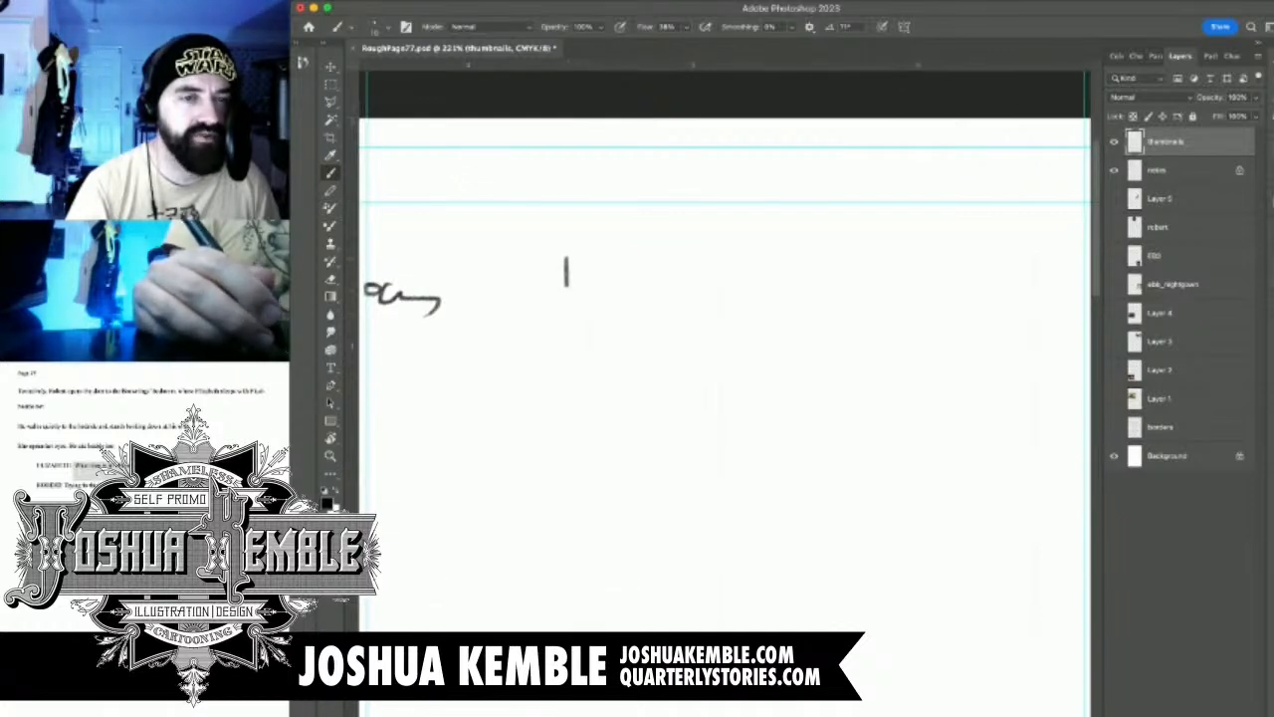
Sketch the panel 1 figure's oval head, shoulder line and torso sides beside the number 1
left_click_drag(632, 242, 677, 199)
mouse_move(468, 269)
left_mouse_down()
mouse_move(644, 266)
mouse_move(1023, 307)
mouse_move(544, 336)
left_mouse_up()
mouse_move(738, 285)
left_mouse_down()
mouse_move(780, 283)
mouse_move(783, 317)
mouse_move(735, 301)
mouse_move(774, 283)
mouse_move(743, 339)
mouse_move(783, 289)
left_mouse_up()
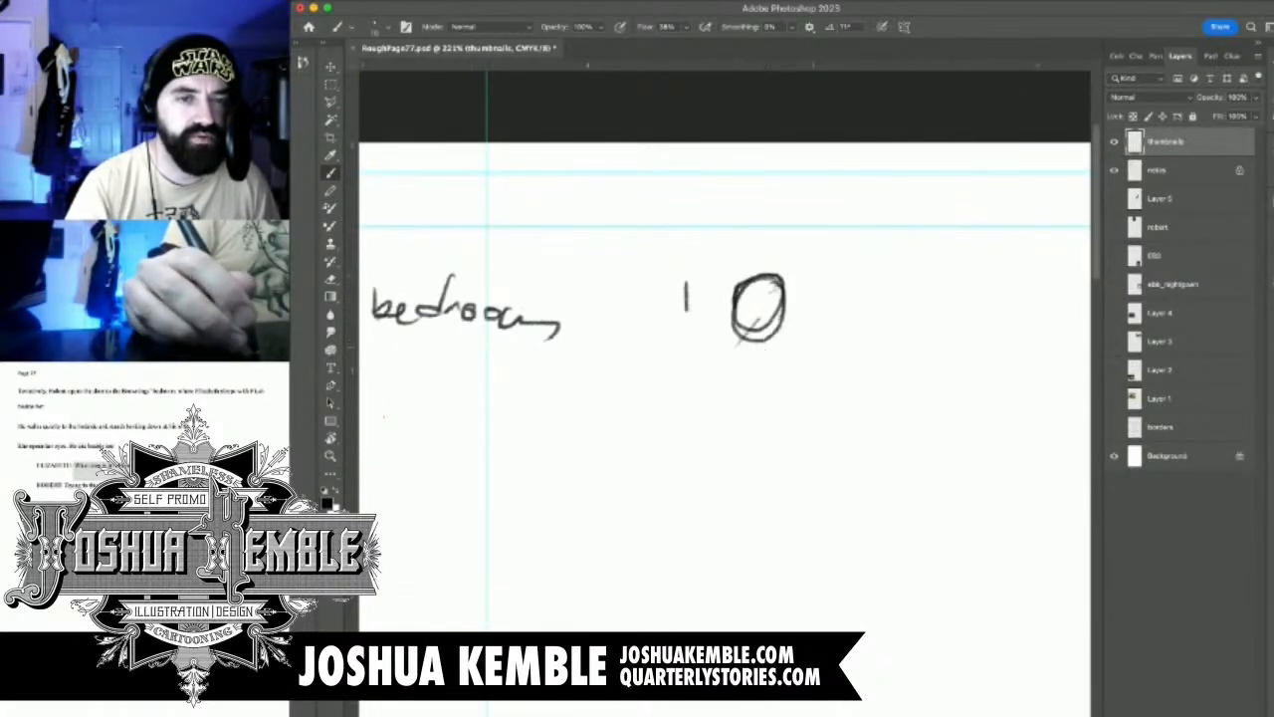
mouse_move(735, 331)
left_mouse_down()
mouse_move(711, 361)
mouse_move(739, 362)
mouse_move(689, 359)
mouse_move(776, 349)
mouse_move(781, 412)
left_mouse_up()
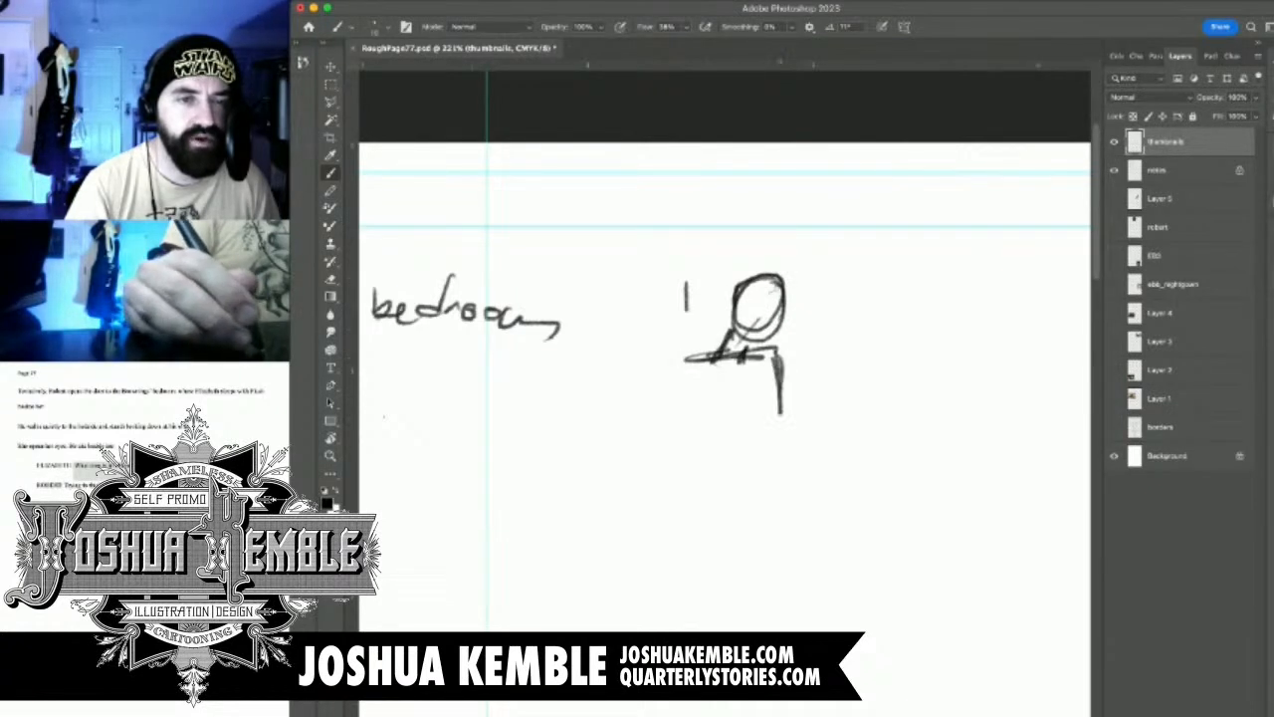
mouse_move(697, 357)
left_mouse_down()
mouse_move(713, 366)
mouse_move(687, 369)
mouse_move(652, 438)
left_mouse_up()
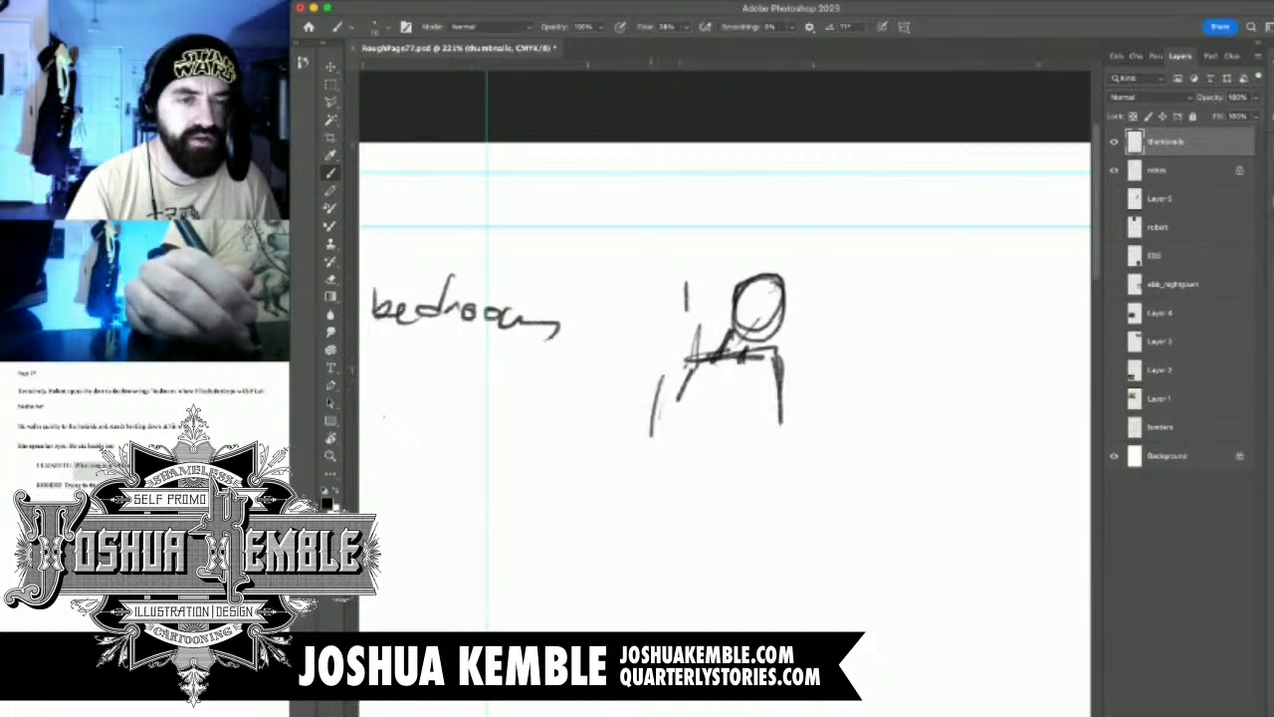
left_click_drag(665, 380, 665, 436)
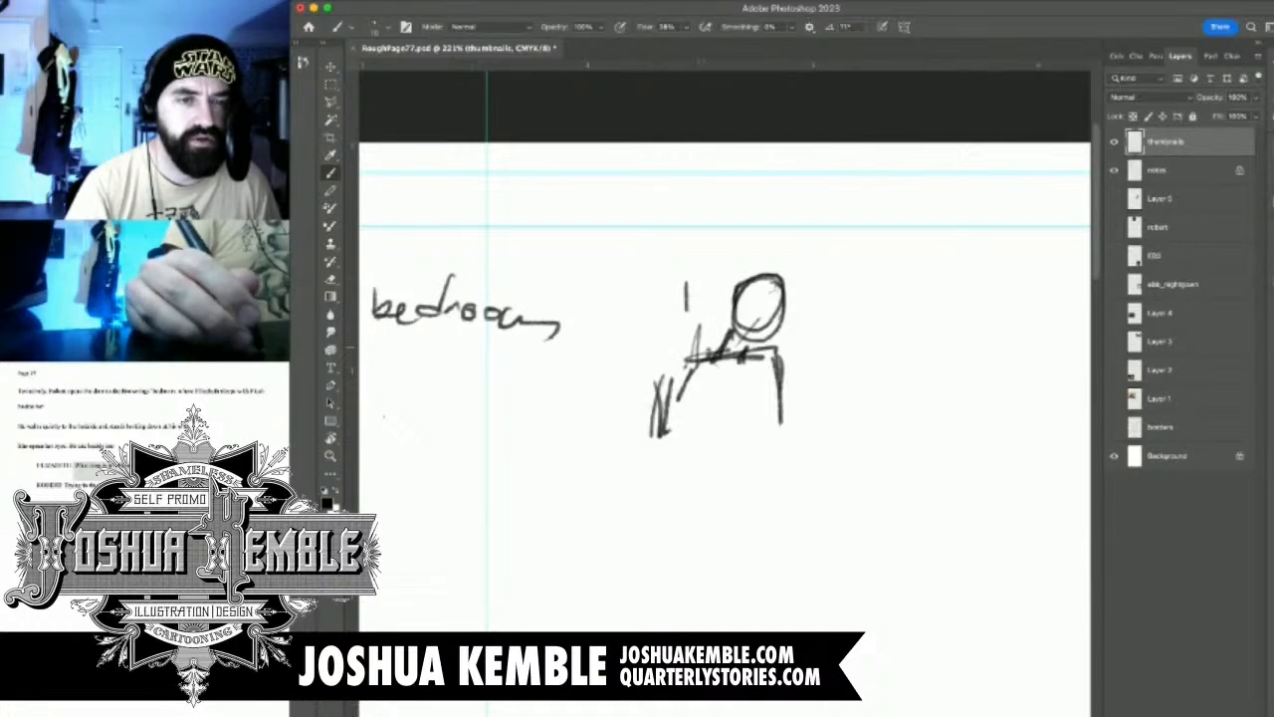
Sketch the figure's raised arm with an open hand and its other arm reaching forward at waist height
mouse_move(710, 340)
left_mouse_down()
mouse_move(685, 353)
mouse_move(671, 384)
mouse_move(683, 380)
left_mouse_up()
left_click_drag(683, 324, 667, 358)
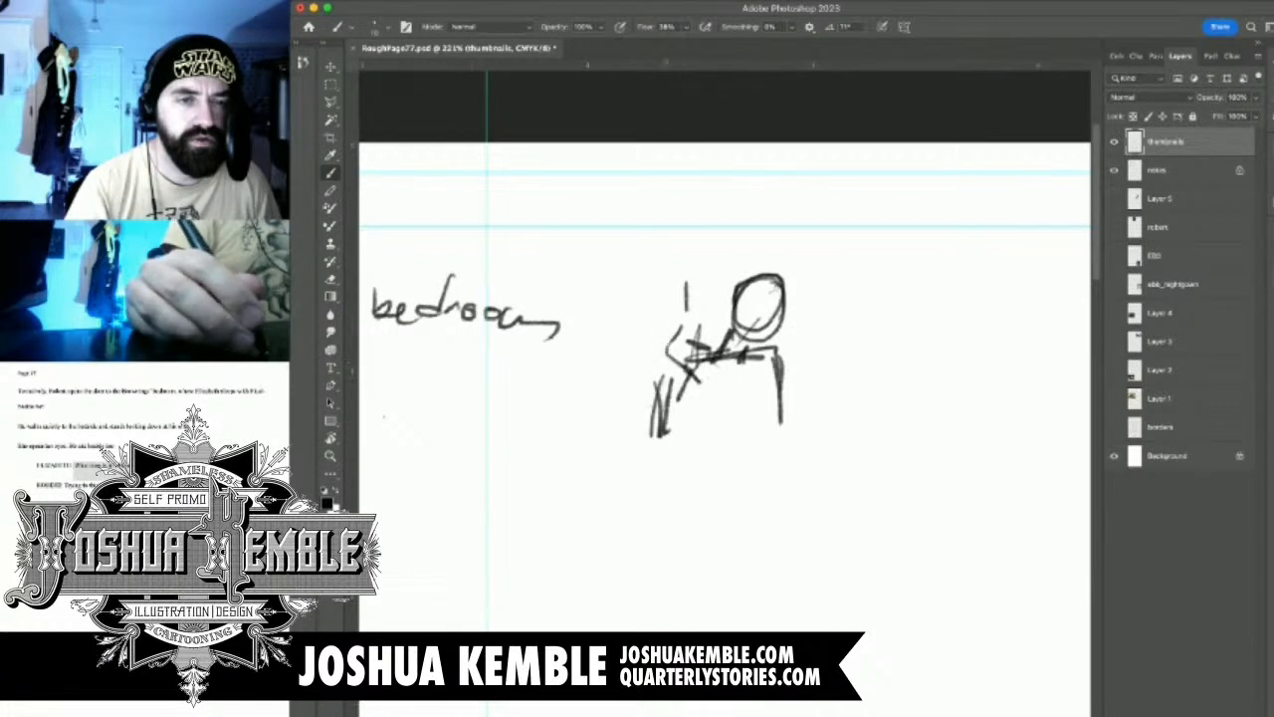
left_click_drag(696, 286, 669, 354)
mouse_move(710, 311)
left_mouse_down()
mouse_move(685, 343)
mouse_move(714, 256)
mouse_move(733, 271)
mouse_move(727, 309)
left_mouse_up()
mouse_move(783, 394)
left_mouse_down()
mouse_move(788, 459)
mouse_move(769, 470)
mouse_move(801, 463)
mouse_move(816, 431)
mouse_move(807, 416)
mouse_move(821, 409)
mouse_move(806, 438)
left_mouse_up()
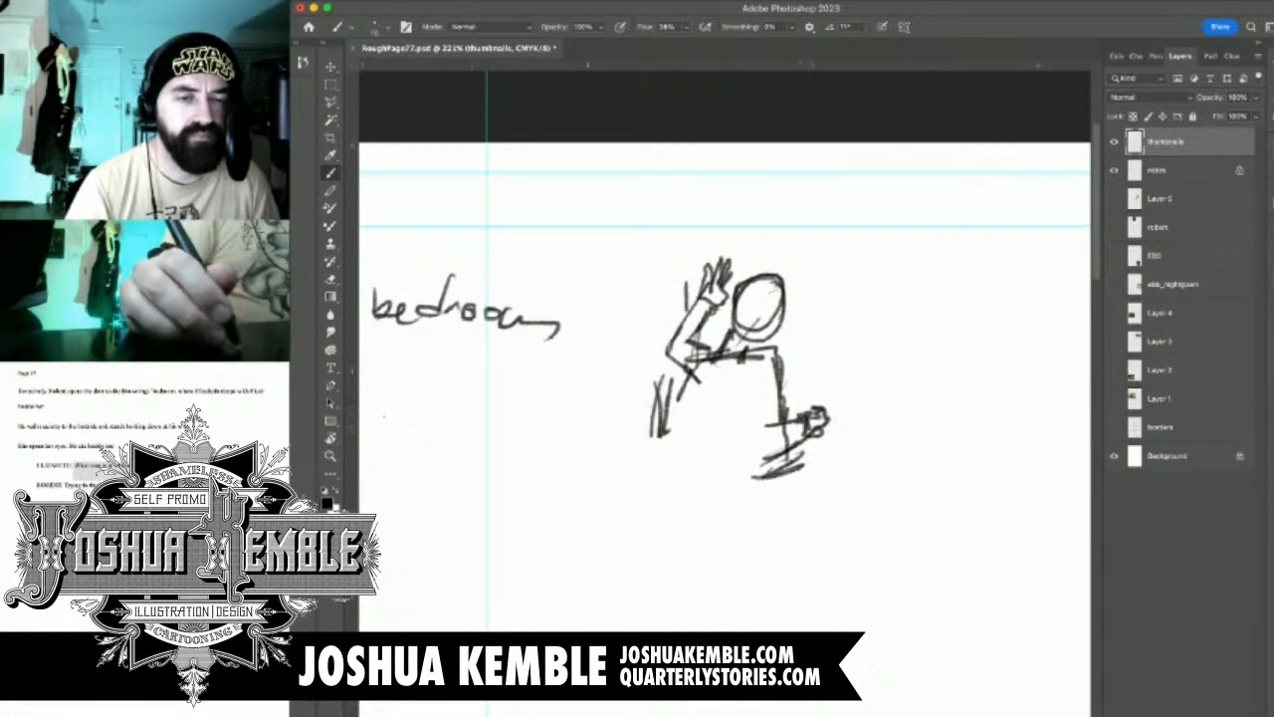
Erase the figure's lower reaching arm and redraw it bent, with the hand held out in front
key("e")
mouse_move(776, 374)
left_mouse_down()
mouse_move(765, 461)
mouse_move(820, 410)
left_mouse_up()
left_click_drag(757, 476, 826, 418)
key("b")
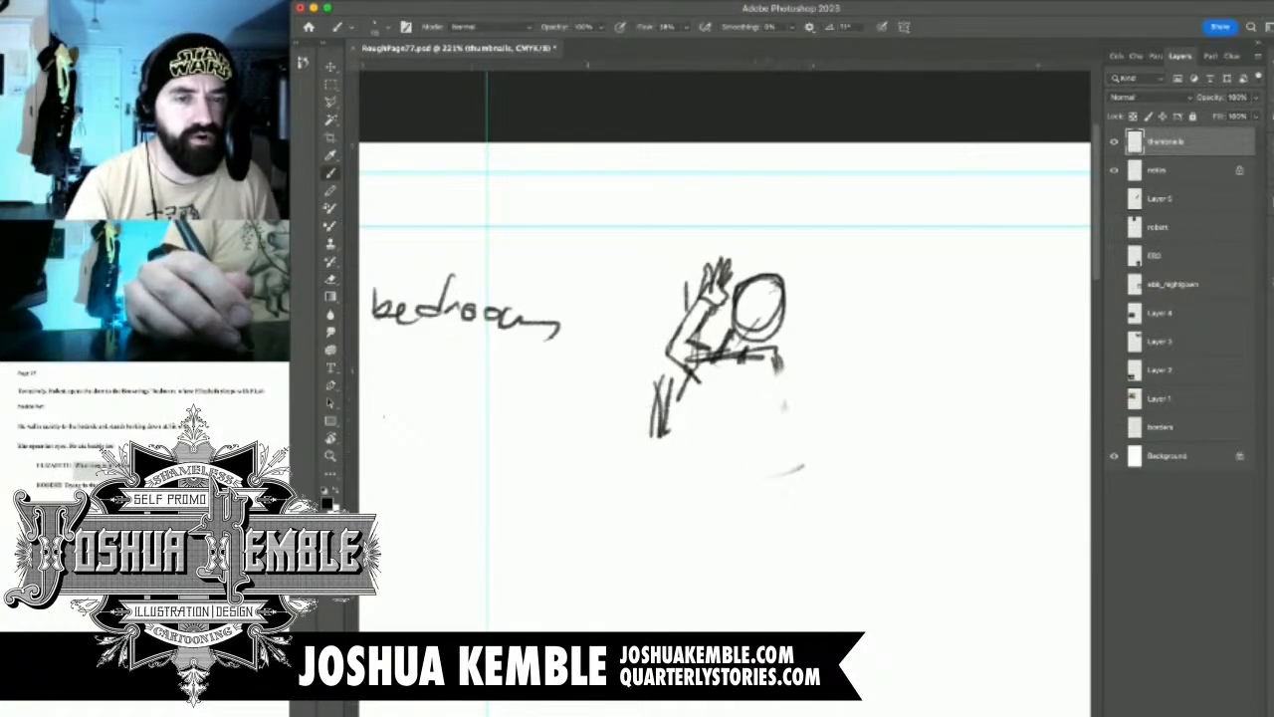
mouse_move(779, 368)
left_mouse_down()
mouse_move(746, 432)
mouse_move(703, 450)
mouse_move(697, 473)
mouse_move(737, 474)
mouse_move(781, 454)
mouse_move(764, 440)
mouse_move(800, 438)
mouse_move(788, 458)
left_mouse_up()
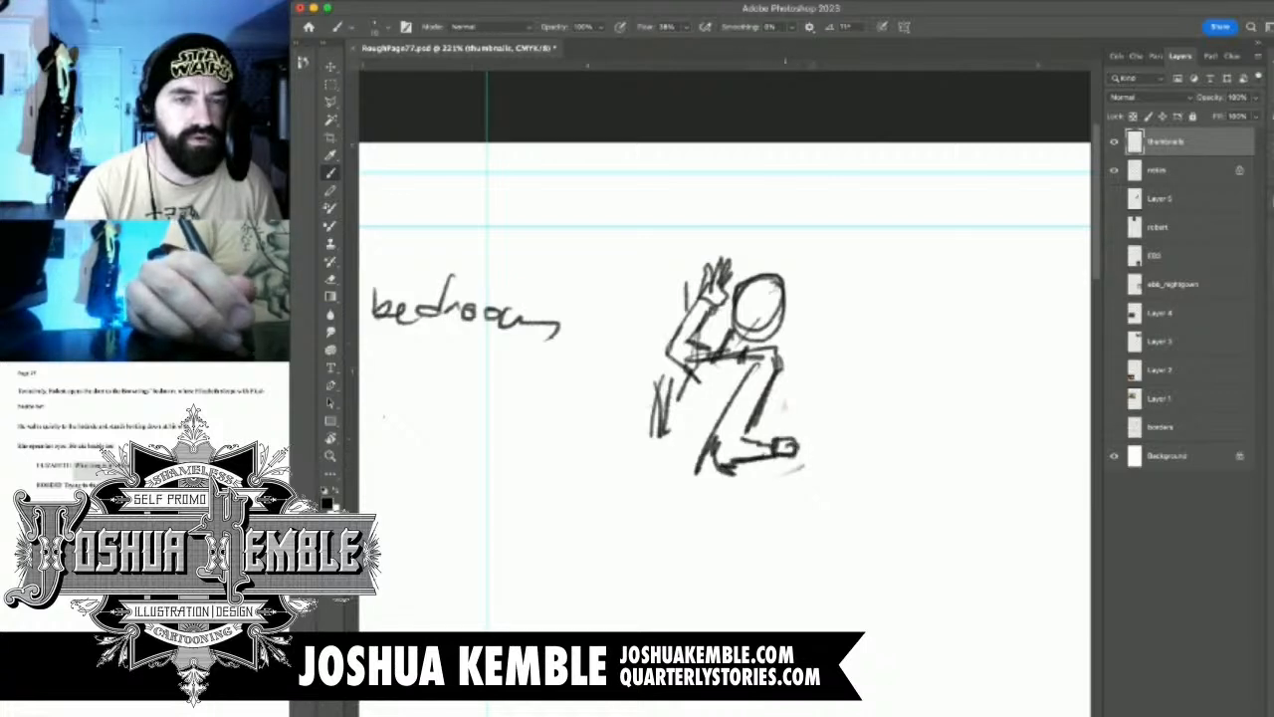
Add facial marks, a darker back contour and a doorknob in the outstretched hand to the figure sketch
left_click_drag(784, 311, 785, 334)
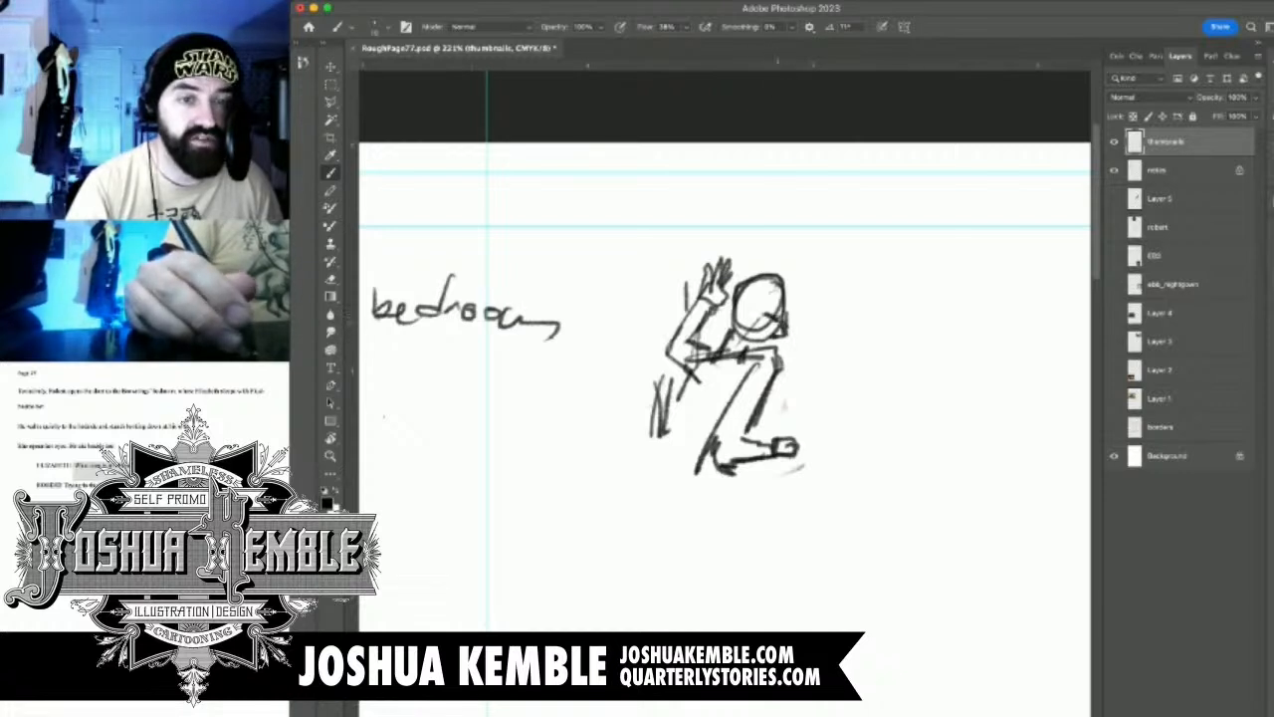
key("super+z")
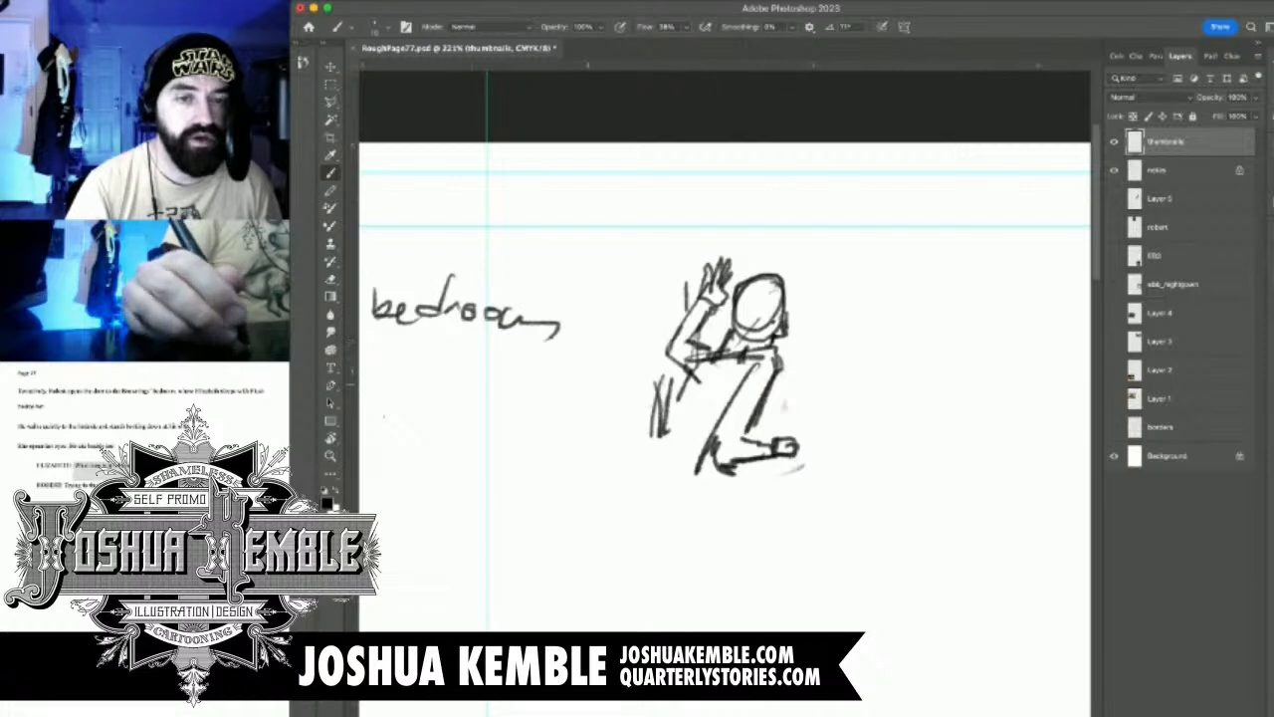
left_click(801, 385)
left_click_drag(777, 437, 795, 435)
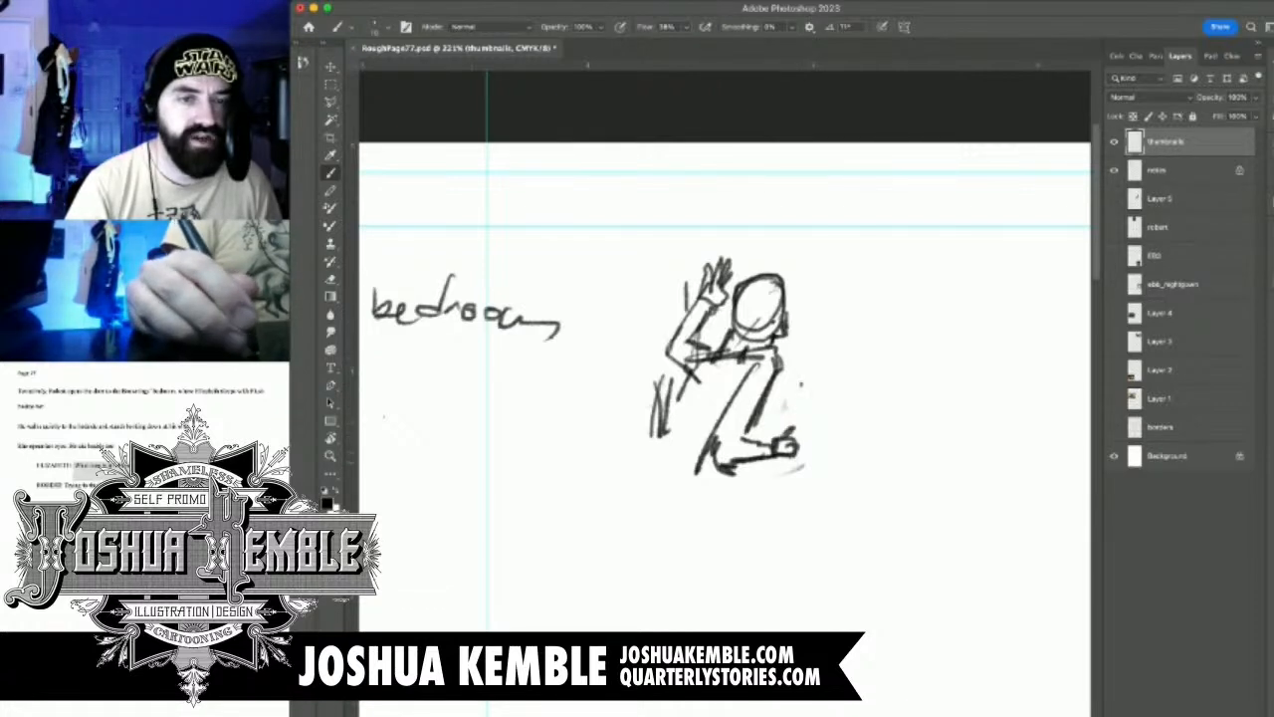
mouse_move(759, 305)
left_mouse_down()
mouse_move(763, 318)
mouse_move(757, 307)
left_mouse_up()
left_click_drag(762, 315, 759, 328)
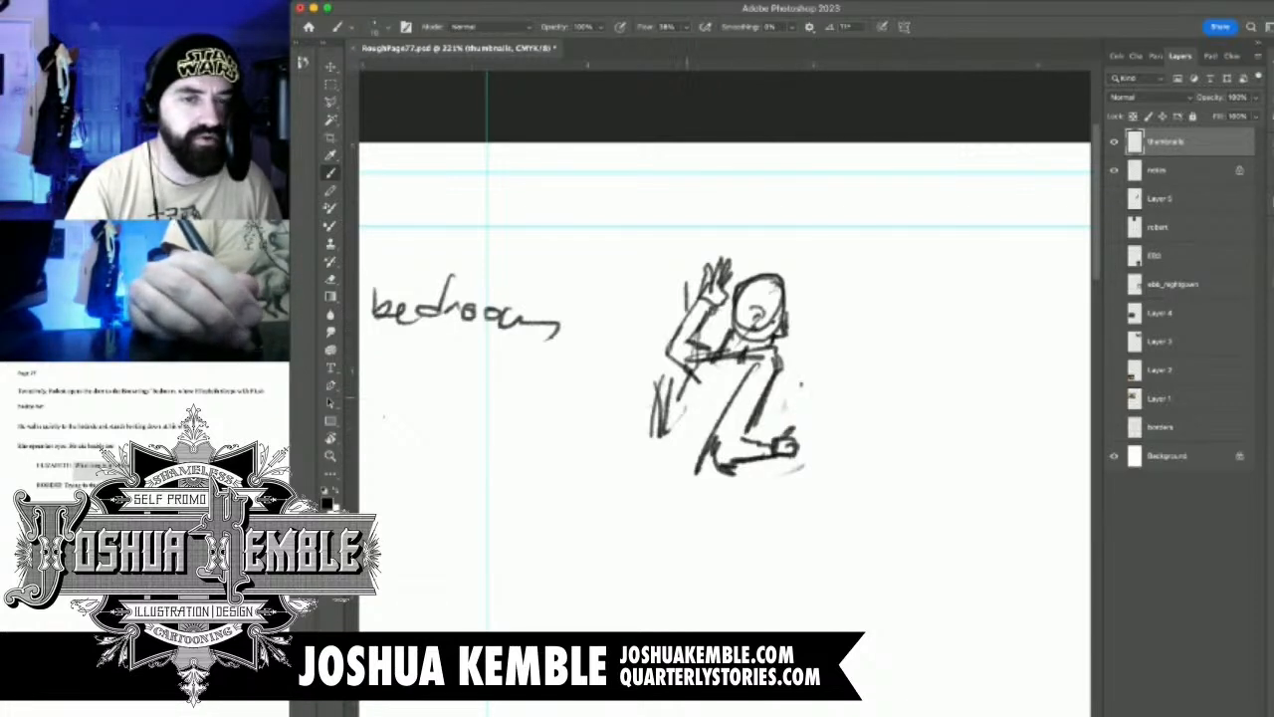
mouse_move(687, 378)
left_mouse_down()
mouse_move(632, 466)
mouse_move(637, 483)
left_mouse_up()
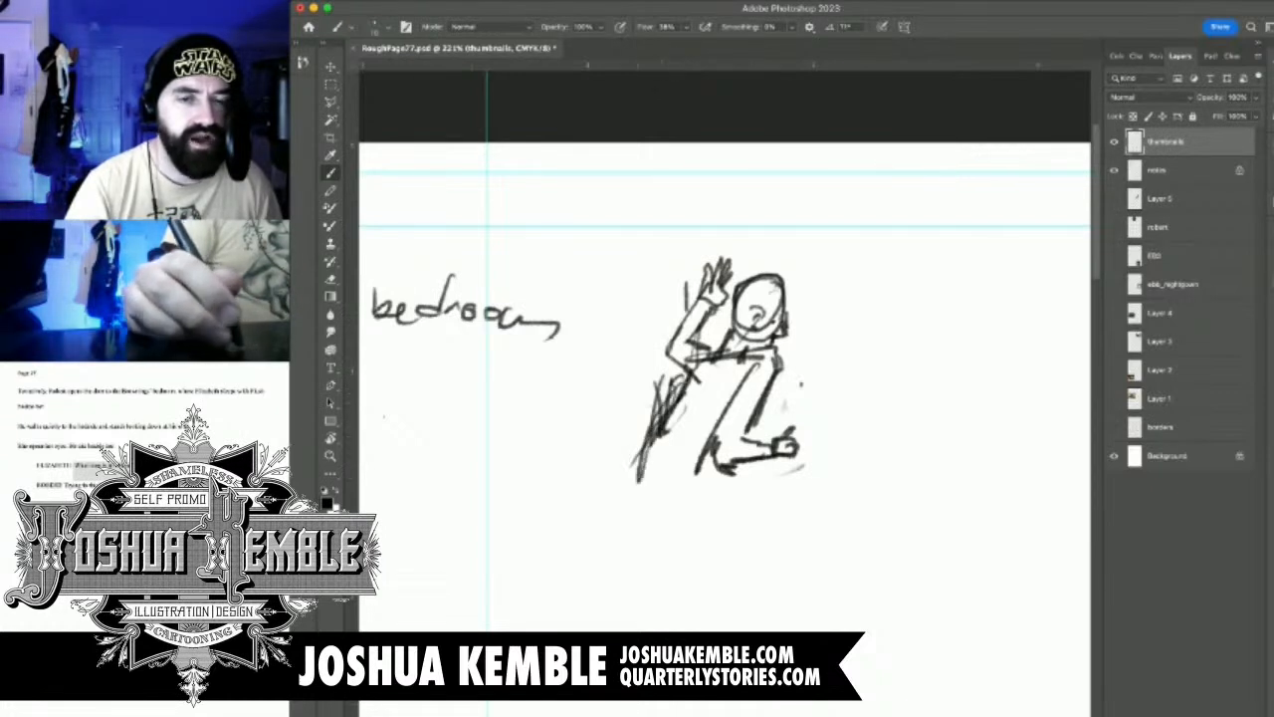
left_click_drag(794, 425, 802, 456)
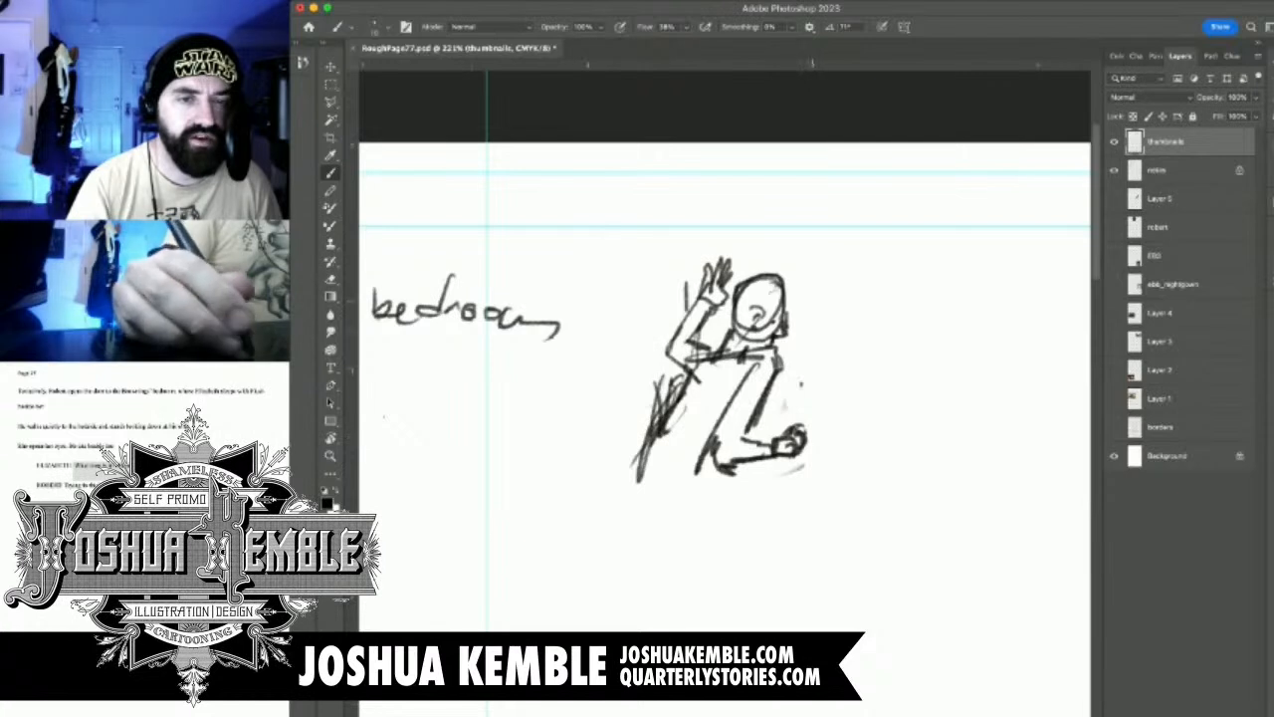
Try vertical door-edge lines in front of the figure, and undo them along with the last doorknob and back strokes
left_click_drag(808, 271, 806, 470)
left_click_drag(811, 345, 806, 428)
left_click_drag(814, 354, 808, 474)
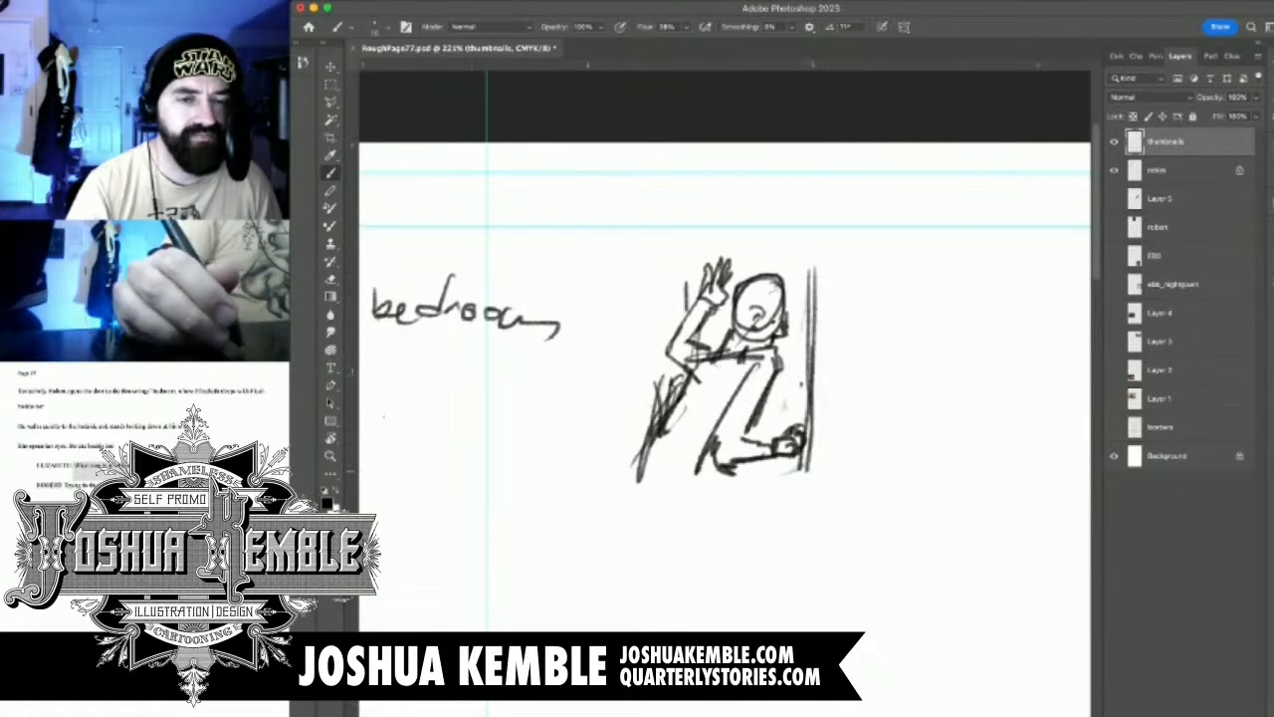
key("super+z")
key("super+z")
key("super+z")
key("super+z")
key("super+z")
key("super+z")
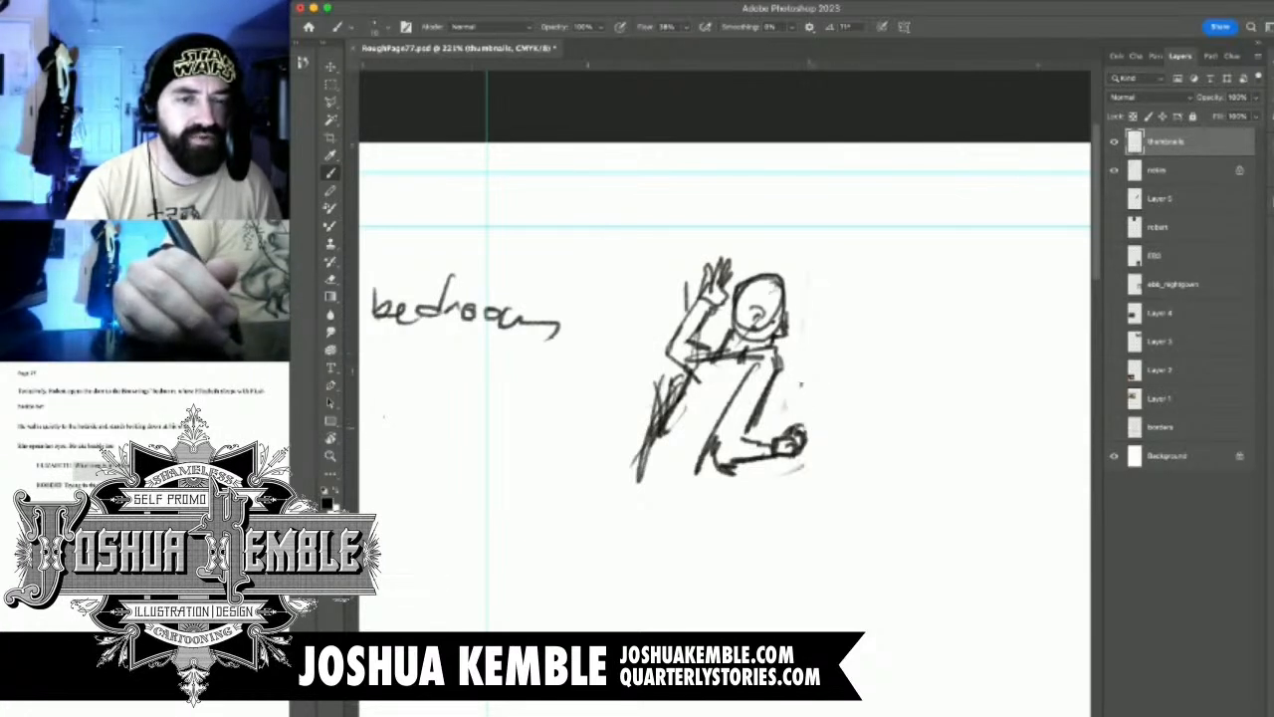
key("super+z")
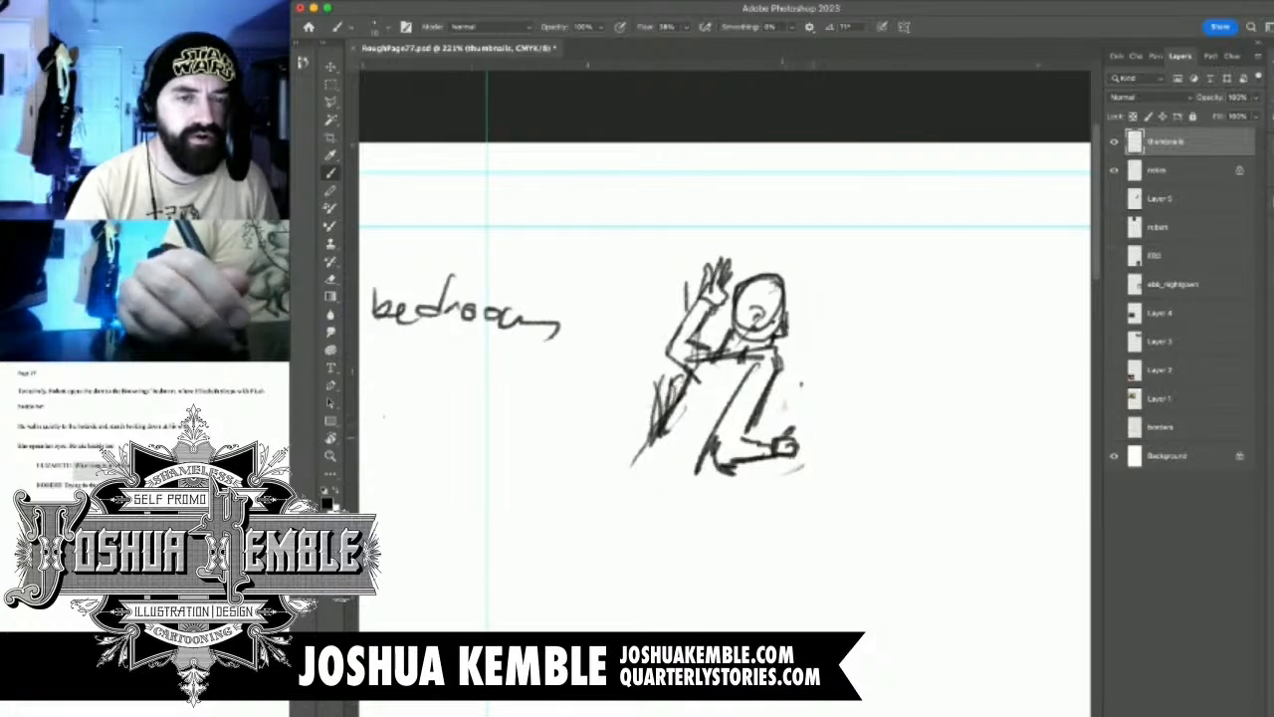
Redraw the figure's lower arm bent closer to the body and add long vertical door-edge lines in front of it
key("e")
mouse_move(702, 468)
left_mouse_down()
mouse_move(757, 418)
mouse_move(796, 463)
left_mouse_up()
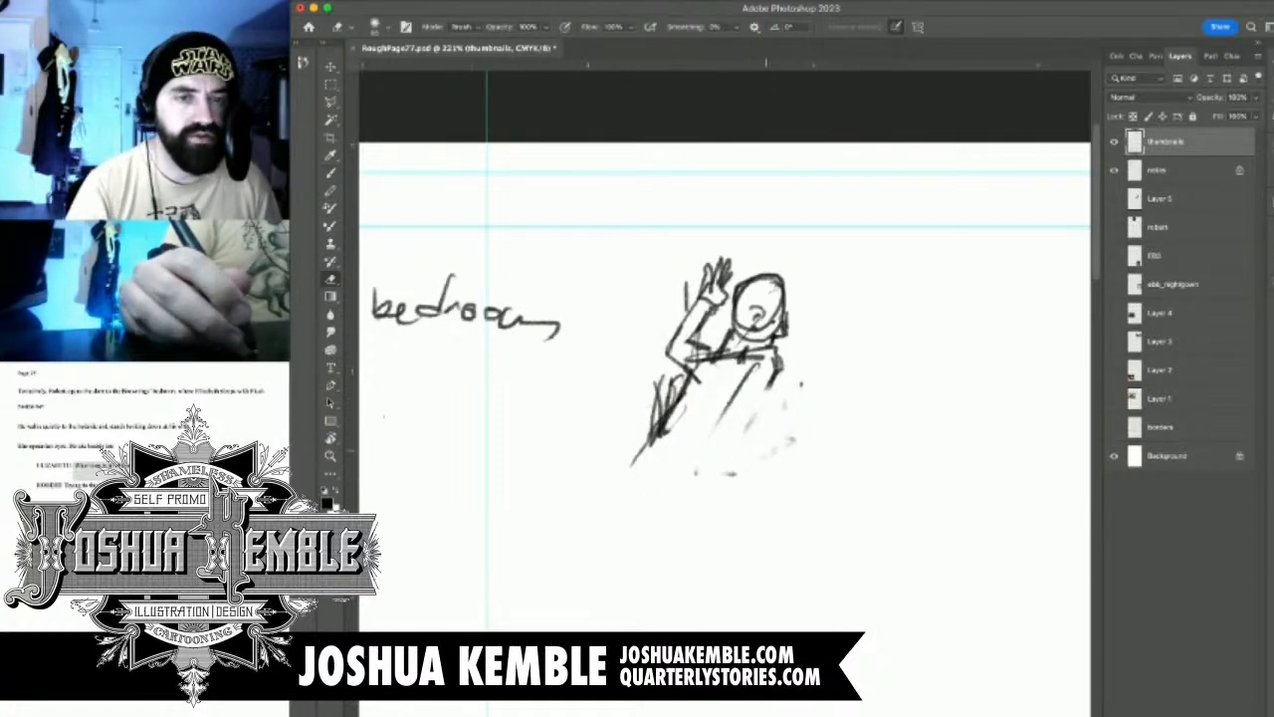
key("b")
mouse_move(748, 361)
left_mouse_down()
mouse_move(712, 396)
mouse_move(742, 453)
left_mouse_up()
left_click_drag(711, 406, 762, 456)
mouse_move(767, 388)
left_mouse_down()
mouse_move(736, 402)
mouse_move(768, 450)
mouse_move(789, 443)
mouse_move(764, 454)
mouse_move(790, 438)
mouse_move(754, 403)
mouse_move(764, 428)
mouse_move(763, 416)
left_mouse_up()
left_click_drag(805, 282, 778, 481)
mouse_move(802, 282)
left_mouse_down()
mouse_move(801, 551)
mouse_move(819, 529)
mouse_move(809, 534)
left_mouse_up()
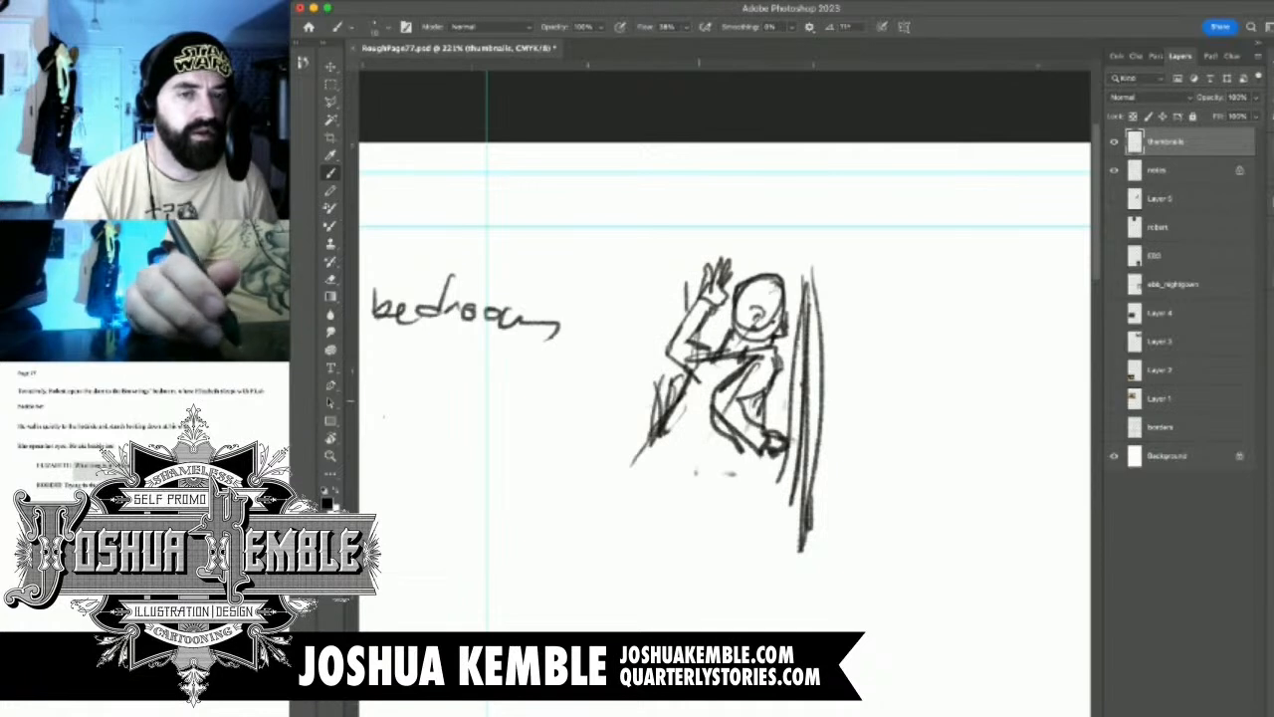
Erase the whole first figure, the door lines and the number 1 from the thumbnails layer
key("e")
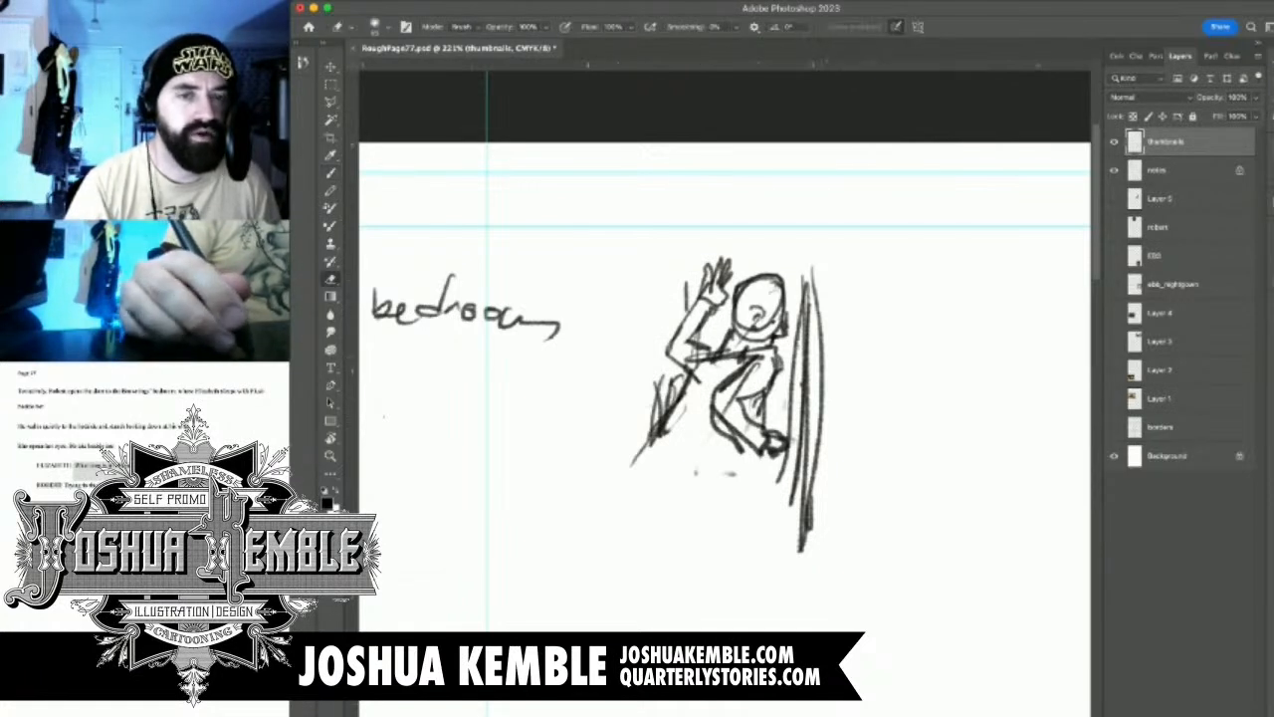
mouse_move(813, 270)
left_mouse_down()
mouse_move(807, 542)
mouse_move(774, 409)
left_mouse_up()
mouse_move(752, 363)
left_mouse_down()
mouse_move(716, 433)
mouse_move(794, 503)
left_mouse_up()
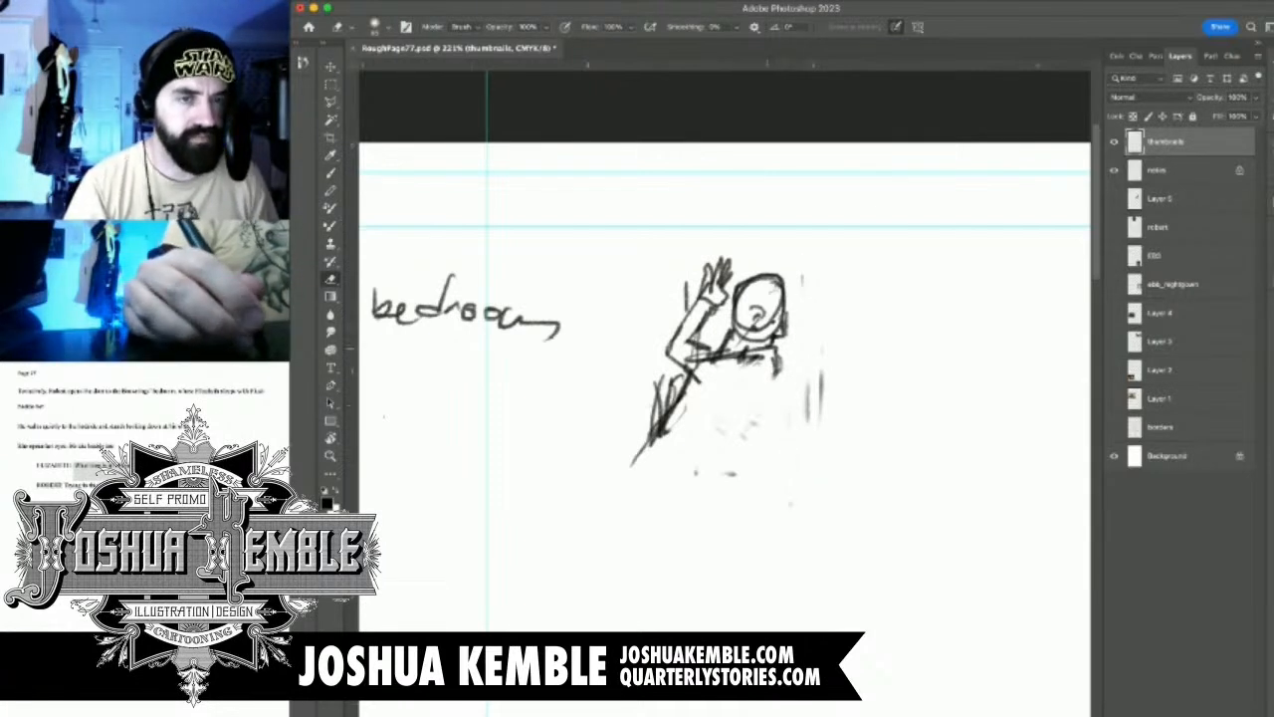
mouse_move(722, 298)
left_mouse_down()
mouse_move(687, 388)
mouse_move(766, 328)
mouse_move(777, 364)
left_mouse_up()
left_click_drag(782, 278, 776, 286)
left_click_drag(673, 414, 661, 431)
key("b")
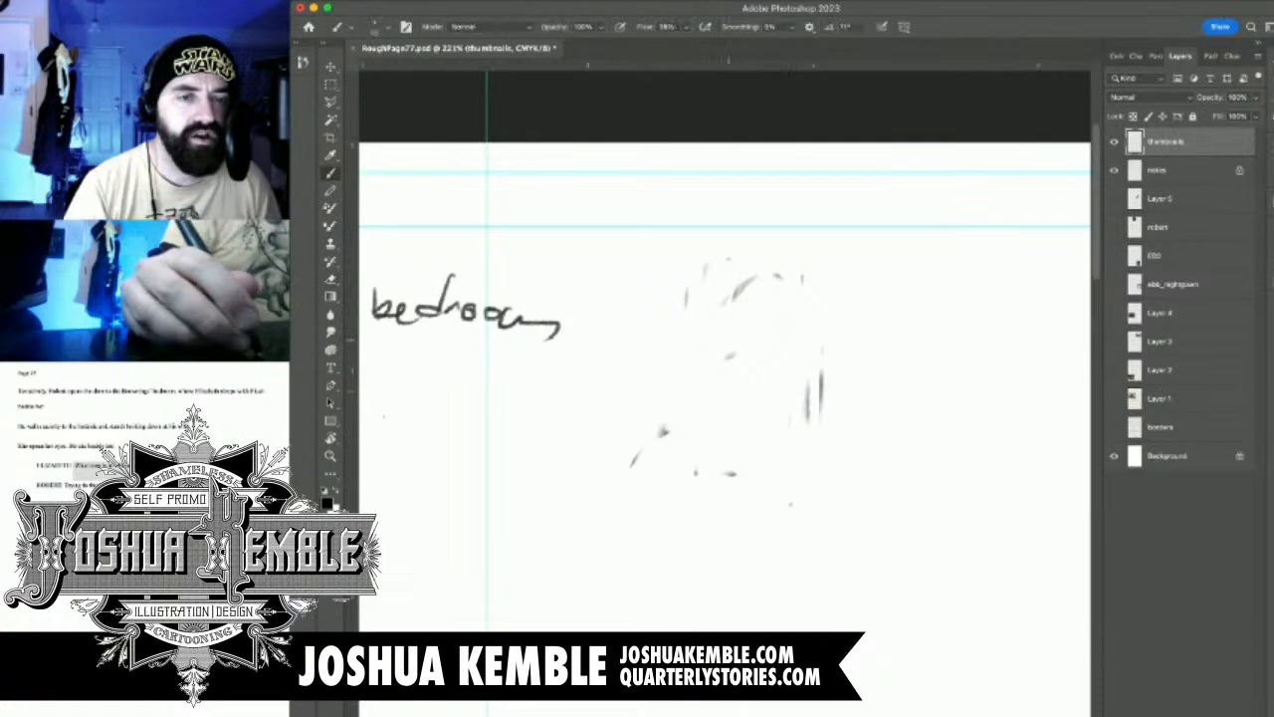
Sketch a new panel 1 figure with its head behind a vertical door edge and one hand gripping that edge
mouse_move(731, 324)
left_mouse_down()
mouse_move(734, 291)
mouse_move(781, 291)
mouse_move(786, 334)
mouse_move(699, 384)
mouse_move(727, 362)
mouse_move(711, 368)
mouse_move(679, 400)
left_mouse_up()
mouse_move(719, 361)
left_mouse_down()
mouse_move(691, 416)
mouse_move(681, 412)
mouse_move(702, 426)
mouse_move(689, 370)
mouse_move(715, 310)
mouse_move(707, 373)
left_mouse_up()
left_click_drag(726, 241, 714, 356)
mouse_move(722, 284)
left_mouse_down()
mouse_move(722, 217)
mouse_move(719, 333)
mouse_move(698, 360)
mouse_move(687, 339)
mouse_move(677, 412)
left_mouse_up()
left_click_drag(703, 356, 695, 392)
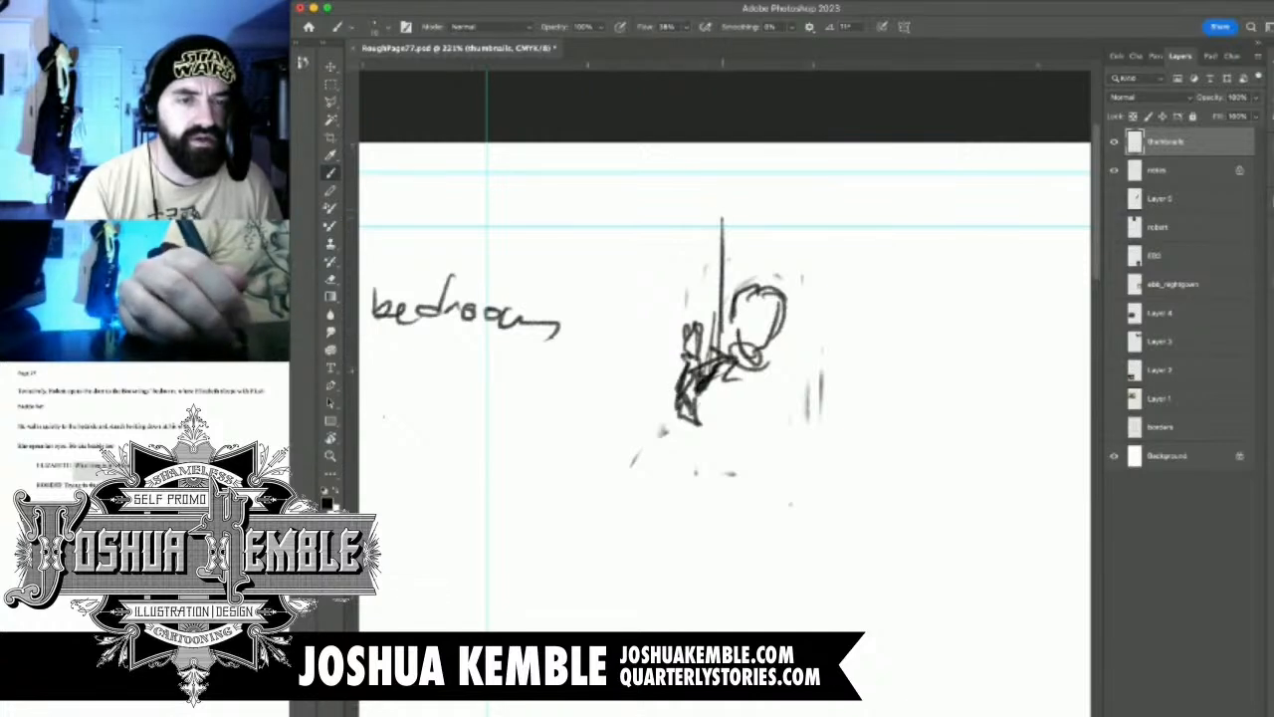
Extend the door edge down past the figure and outline its shoulder, back and lower body with a base line
left_click_drag(723, 213, 725, 547)
mouse_move(734, 378)
left_mouse_down()
mouse_move(783, 360)
mouse_move(806, 386)
mouse_move(796, 474)
left_mouse_up()
left_click_drag(793, 438, 808, 488)
left_click_drag(788, 370, 804, 506)
left_click_drag(677, 508, 804, 511)
left_click_drag(683, 507, 763, 515)
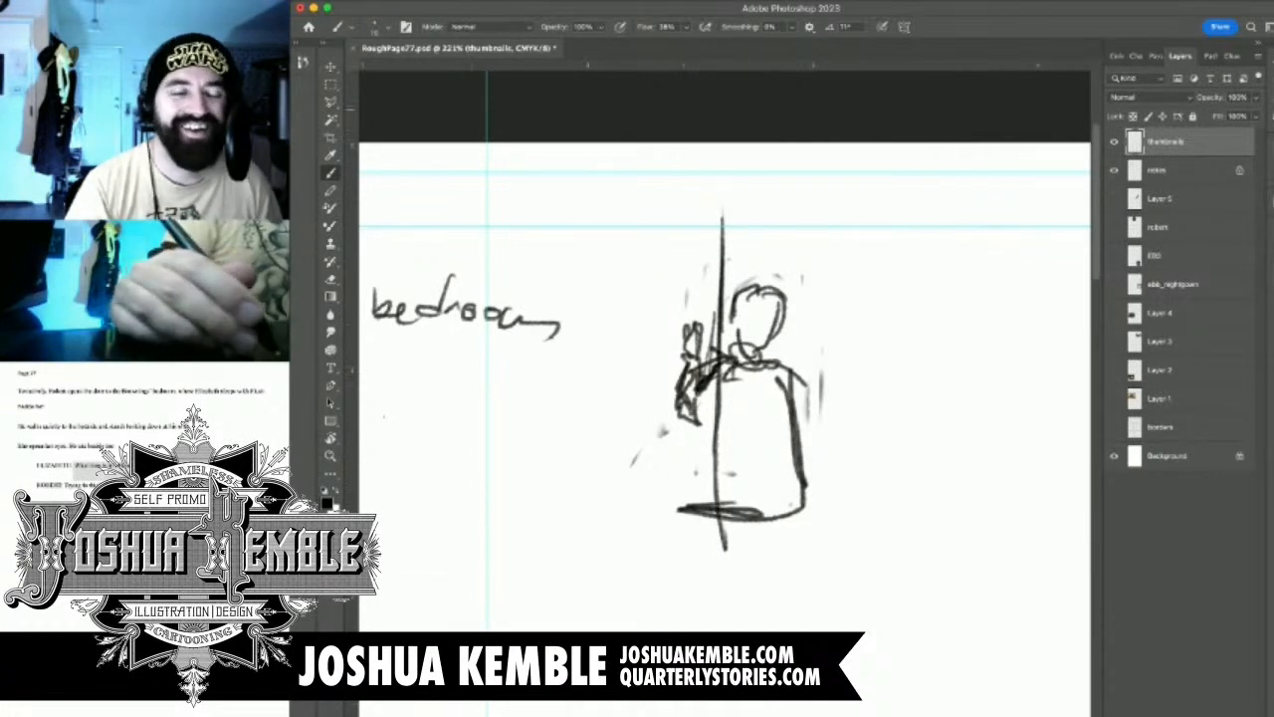
key("m")
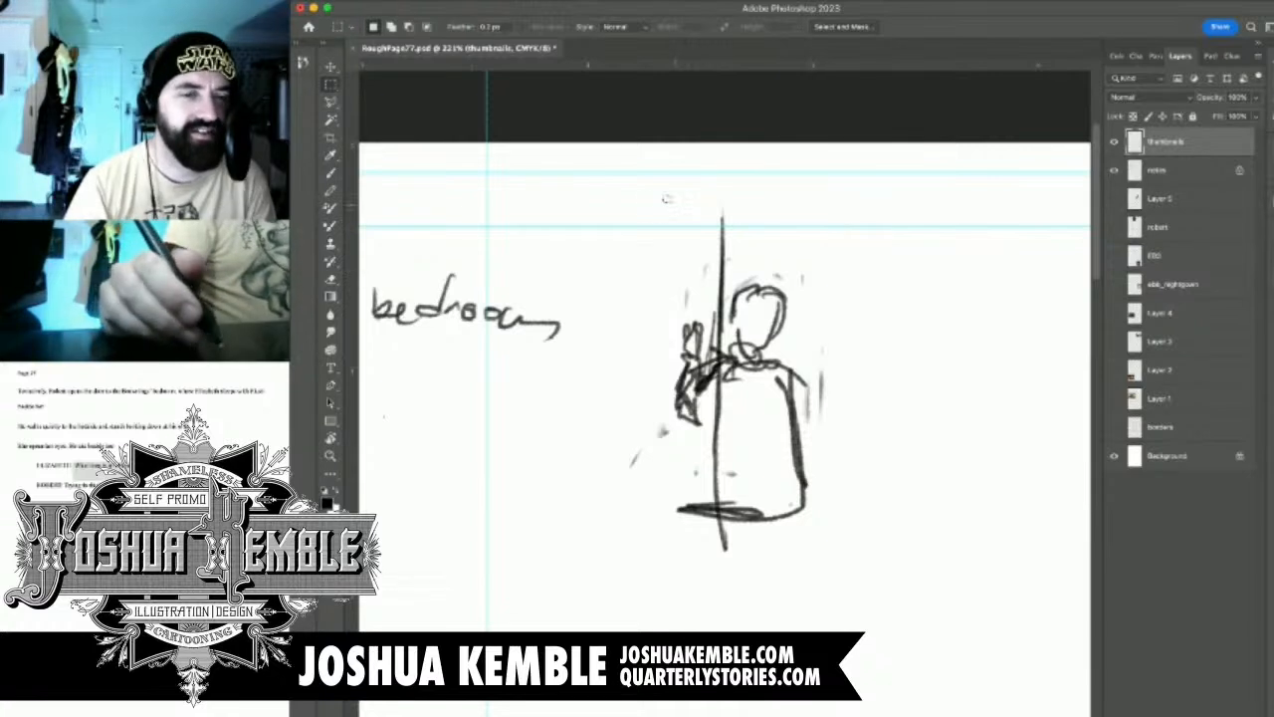
Delete the second panel 1 figure and its door edge from the thumbnails layer
left_click_drag(665, 198, 885, 603)
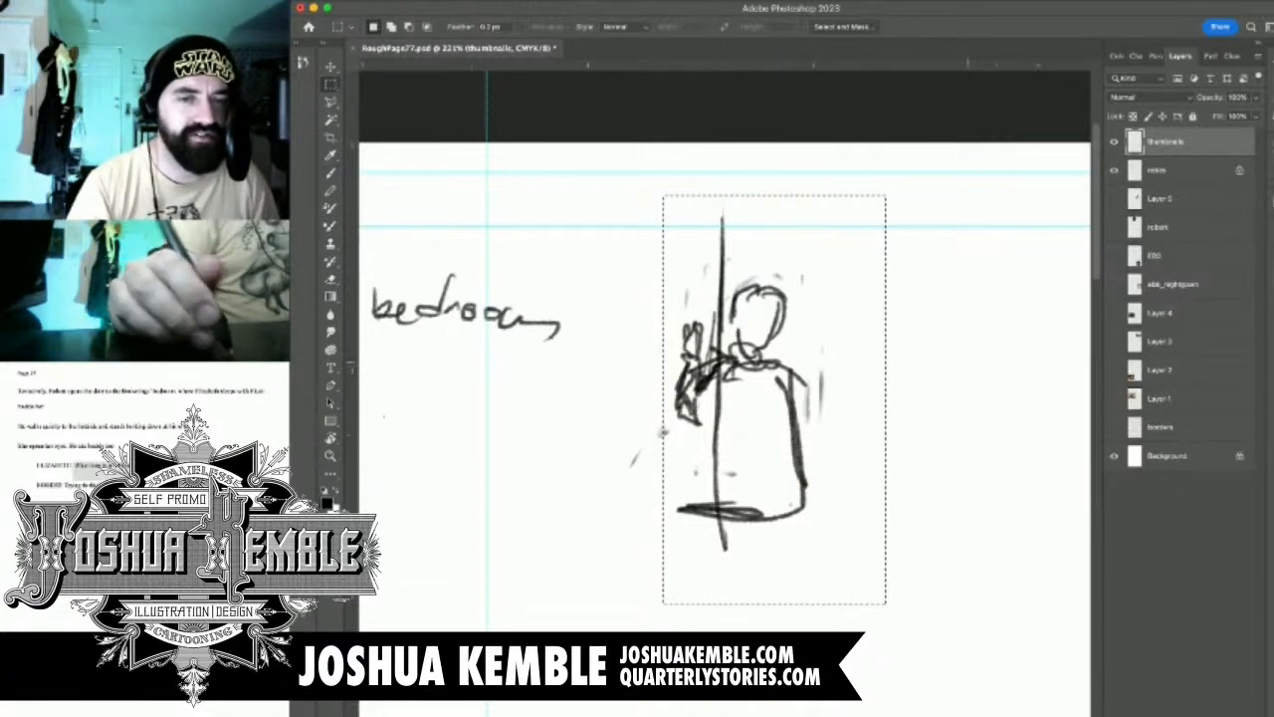
key("Delete")
left_click_drag(661, 434, 648, 420)
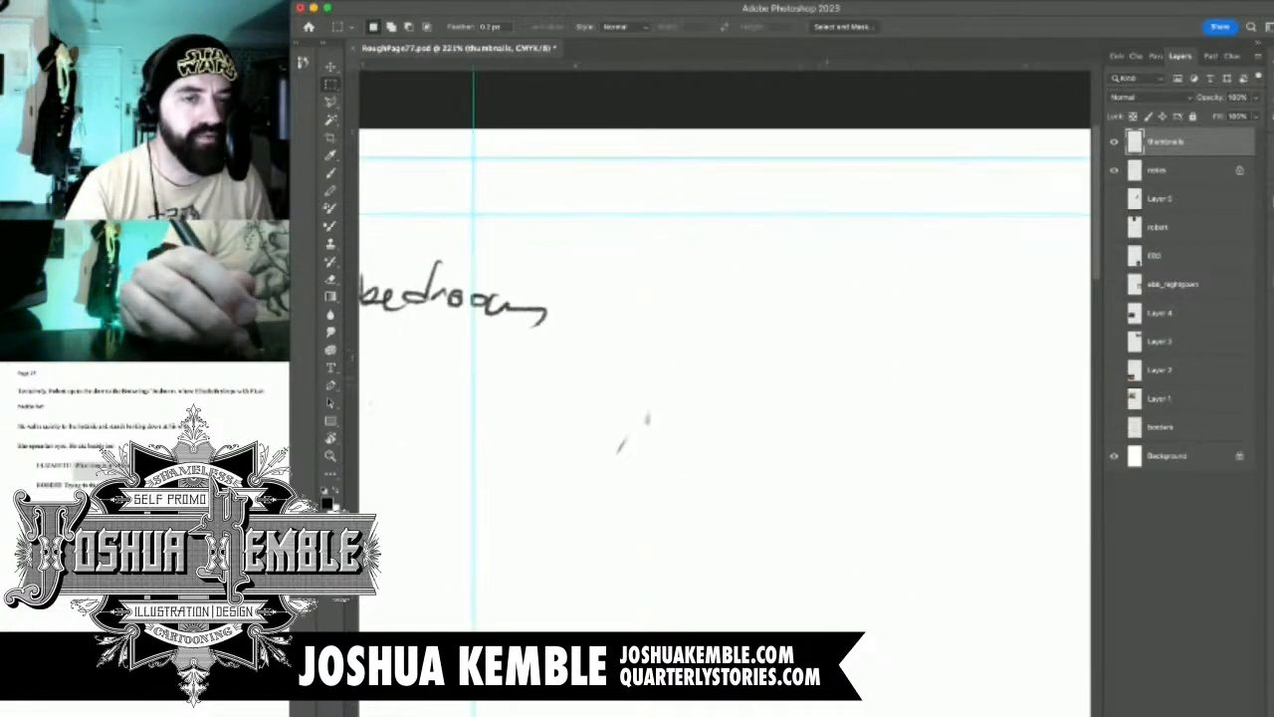
Sketch a new panel 1 figure with an oval head, neck, sloping shoulders and the two sides of its torso
key("b")
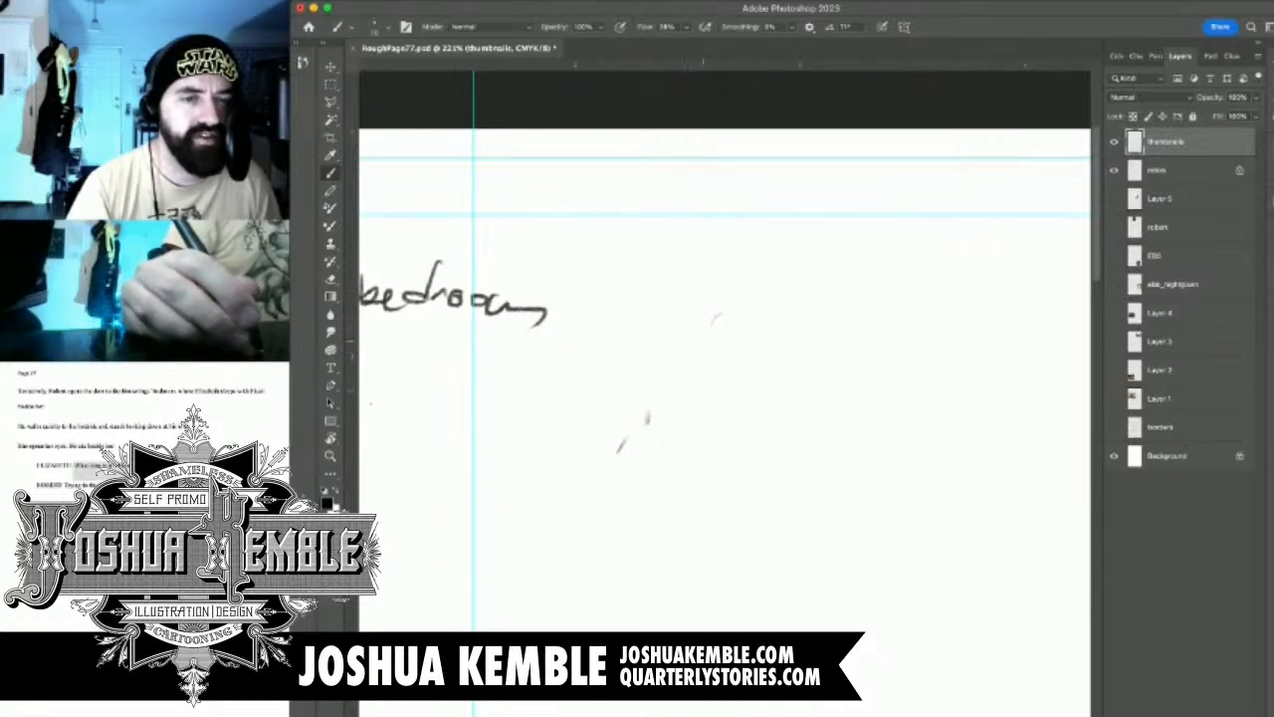
mouse_move(704, 342)
left_mouse_down()
mouse_move(711, 376)
mouse_move(708, 355)
mouse_move(746, 337)
mouse_move(736, 358)
mouse_move(748, 375)
mouse_move(719, 408)
mouse_move(753, 443)
mouse_move(738, 465)
left_mouse_up()
left_click_drag(745, 420, 723, 507)
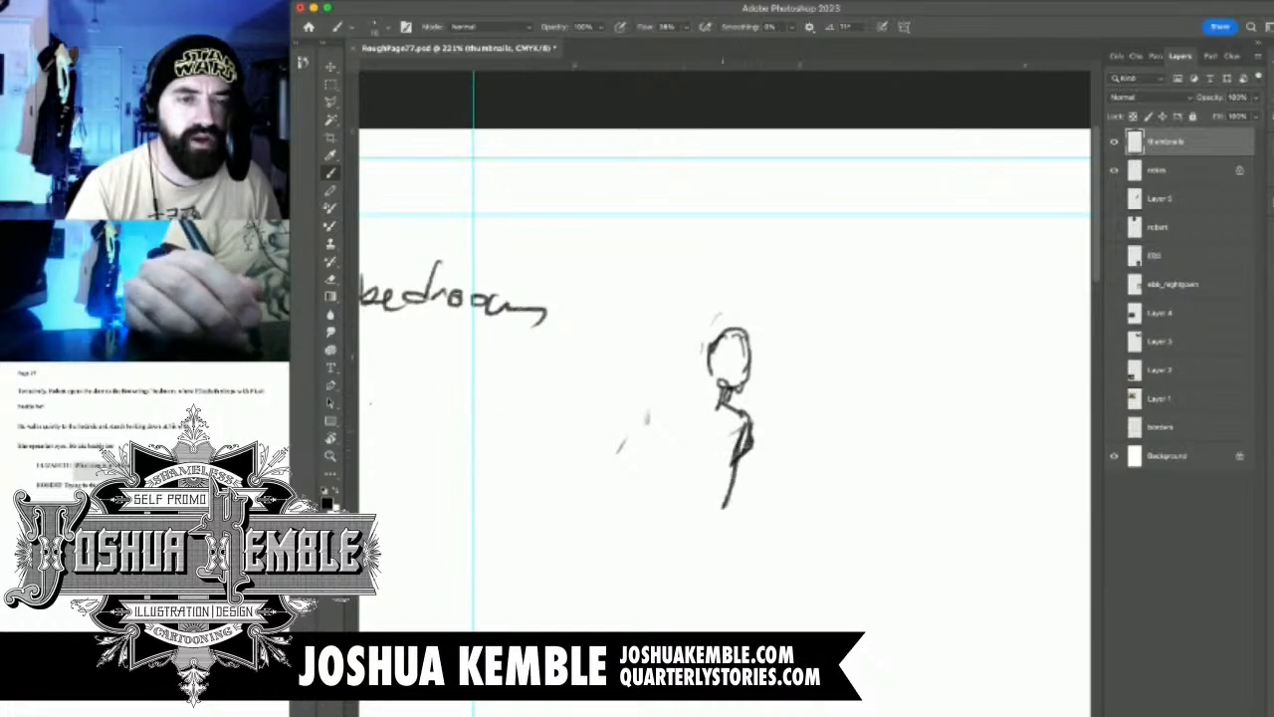
mouse_move(721, 402)
left_mouse_down()
mouse_move(675, 418)
mouse_move(673, 406)
mouse_move(681, 502)
left_mouse_up()
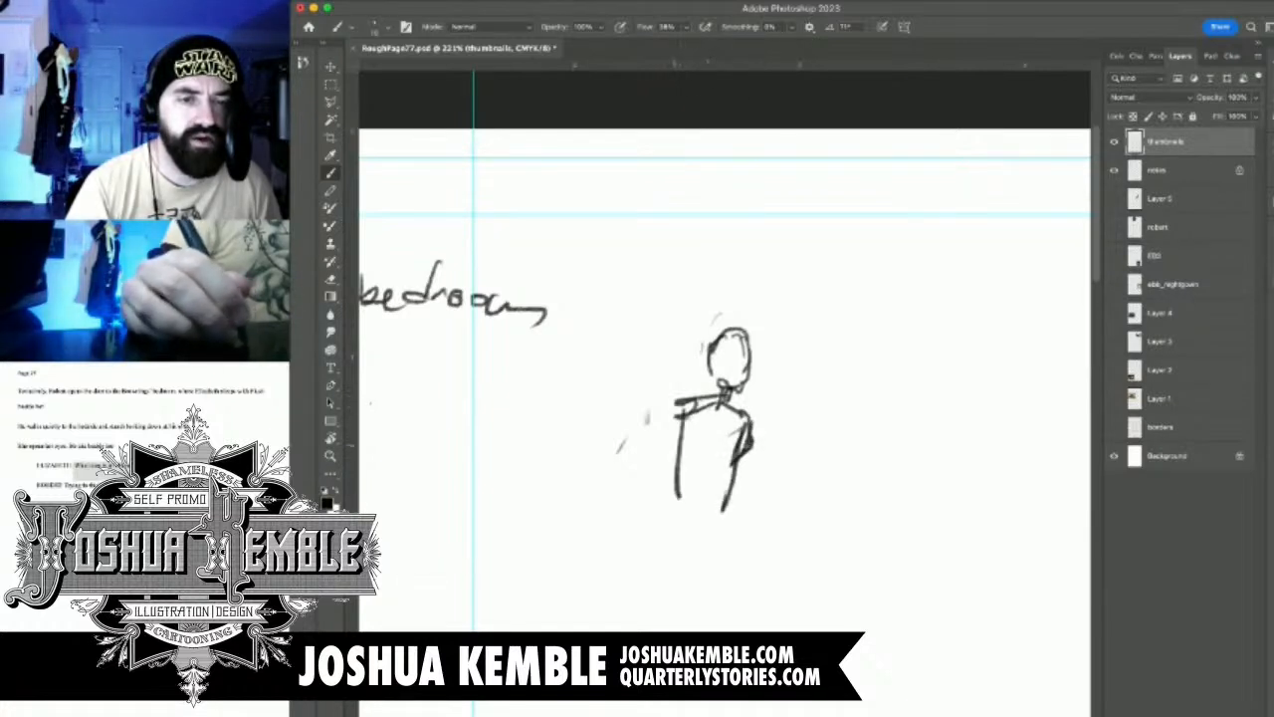
left_click_drag(683, 410, 685, 528)
mouse_move(683, 442)
left_mouse_down()
mouse_move(689, 541)
mouse_move(714, 537)
left_mouse_up()
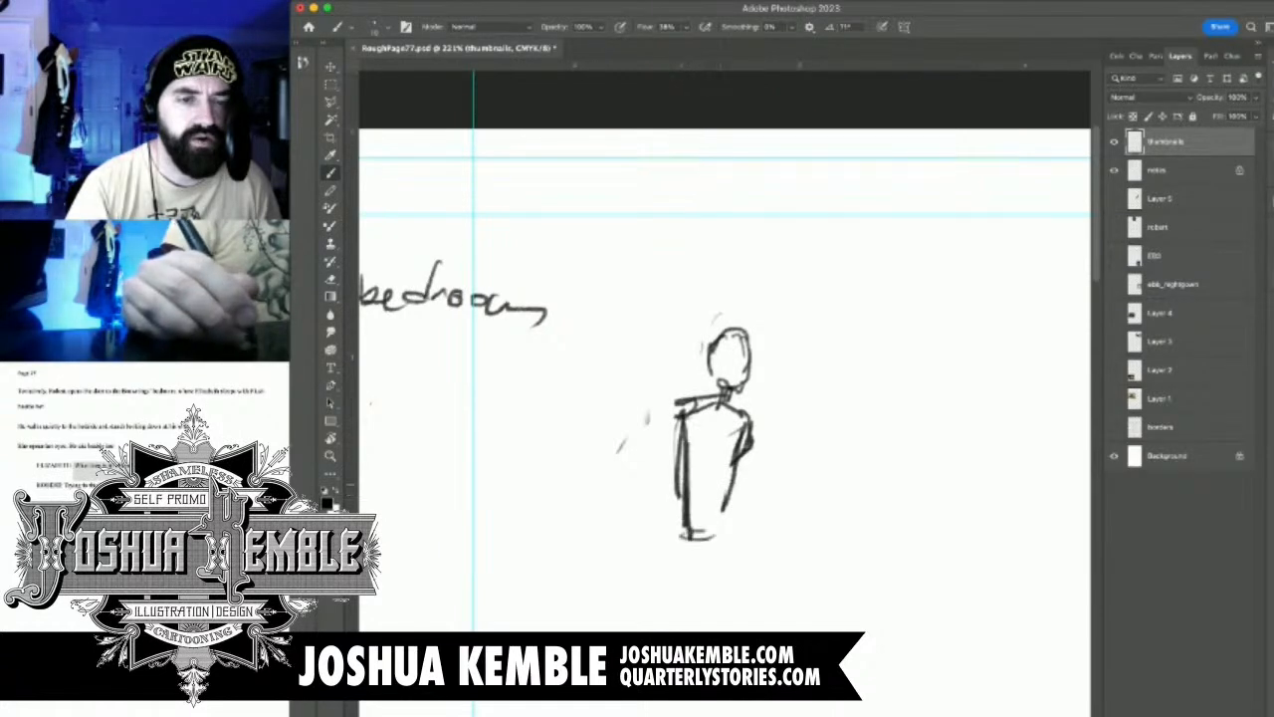
Add a small hand at the figure's hip, a bent elbow on the opposite side and a curved hem closing the body
mouse_move(665, 462)
left_mouse_down()
mouse_move(675, 482)
mouse_move(658, 470)
left_mouse_up()
left_click_drag(666, 459, 674, 447)
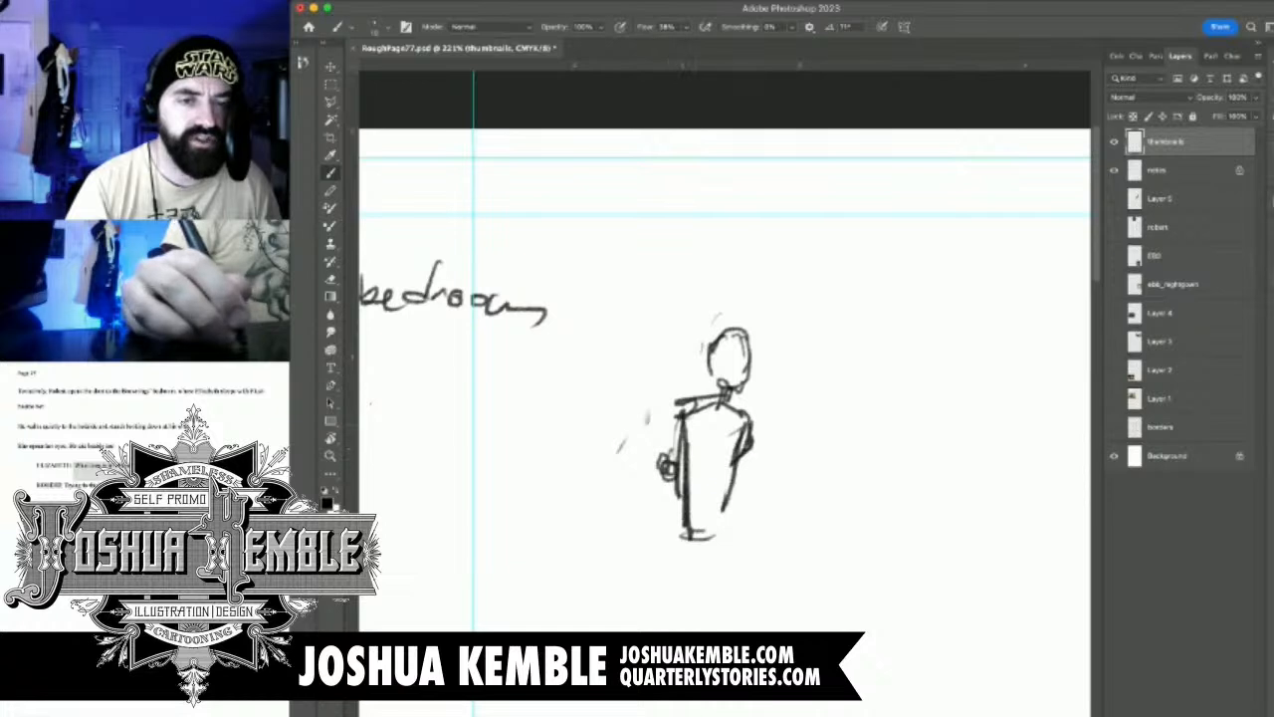
left_click_drag(748, 422, 762, 461)
left_click_drag(761, 462, 738, 471)
left_click_drag(697, 424, 687, 482)
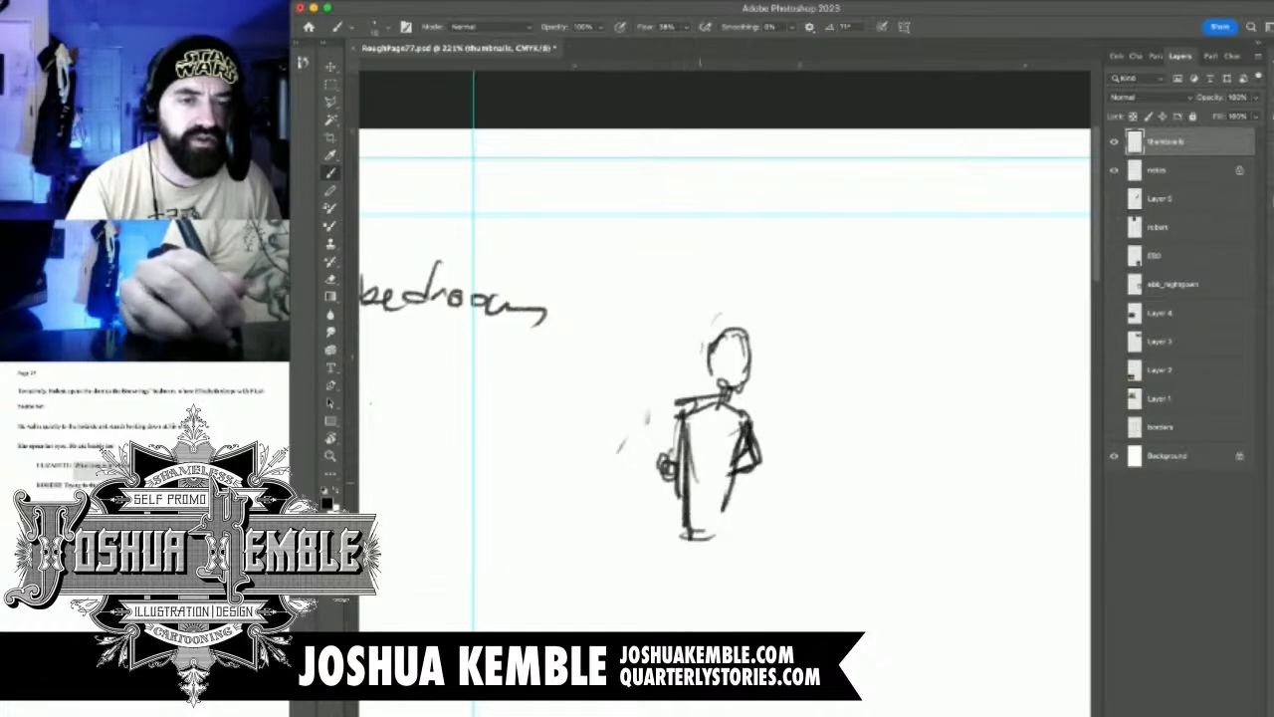
mouse_move(735, 438)
left_mouse_down()
mouse_move(719, 528)
mouse_move(748, 535)
mouse_move(665, 541)
left_mouse_up()
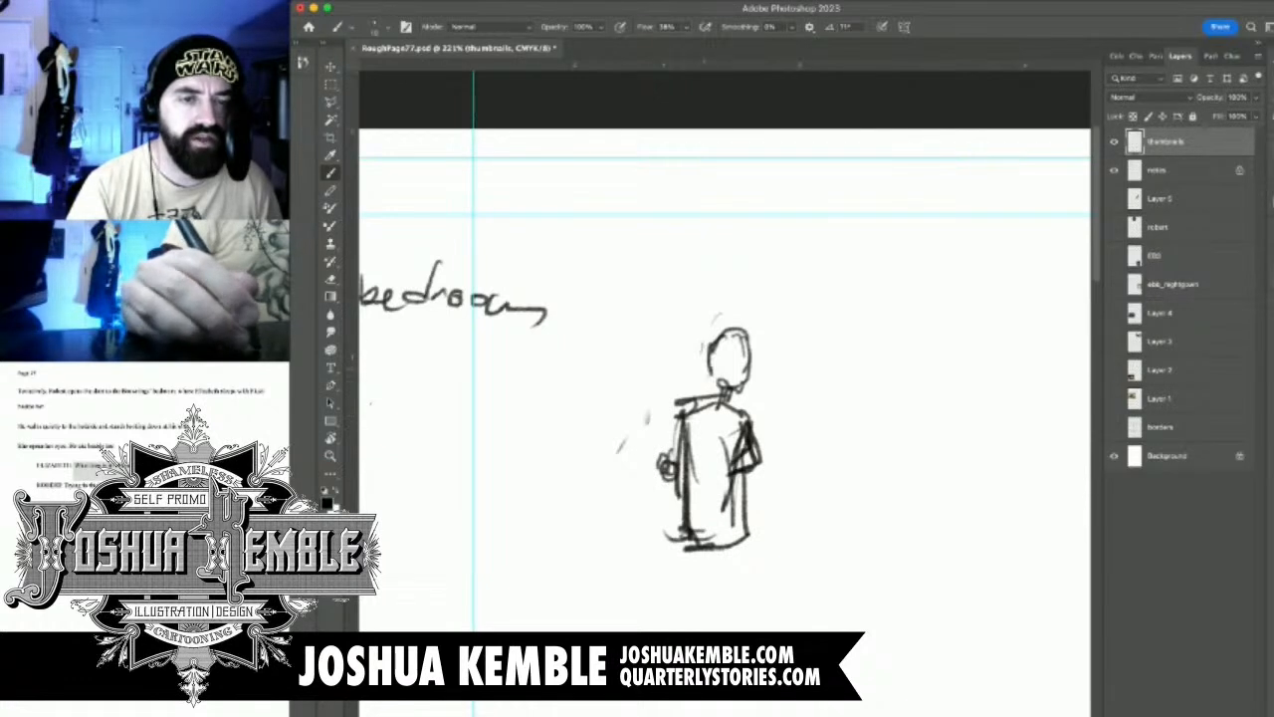
Draw a heavy diagonal from the figure's shoulder down past the hip and a light slanted guide line above the head
left_click_drag(712, 366, 645, 518)
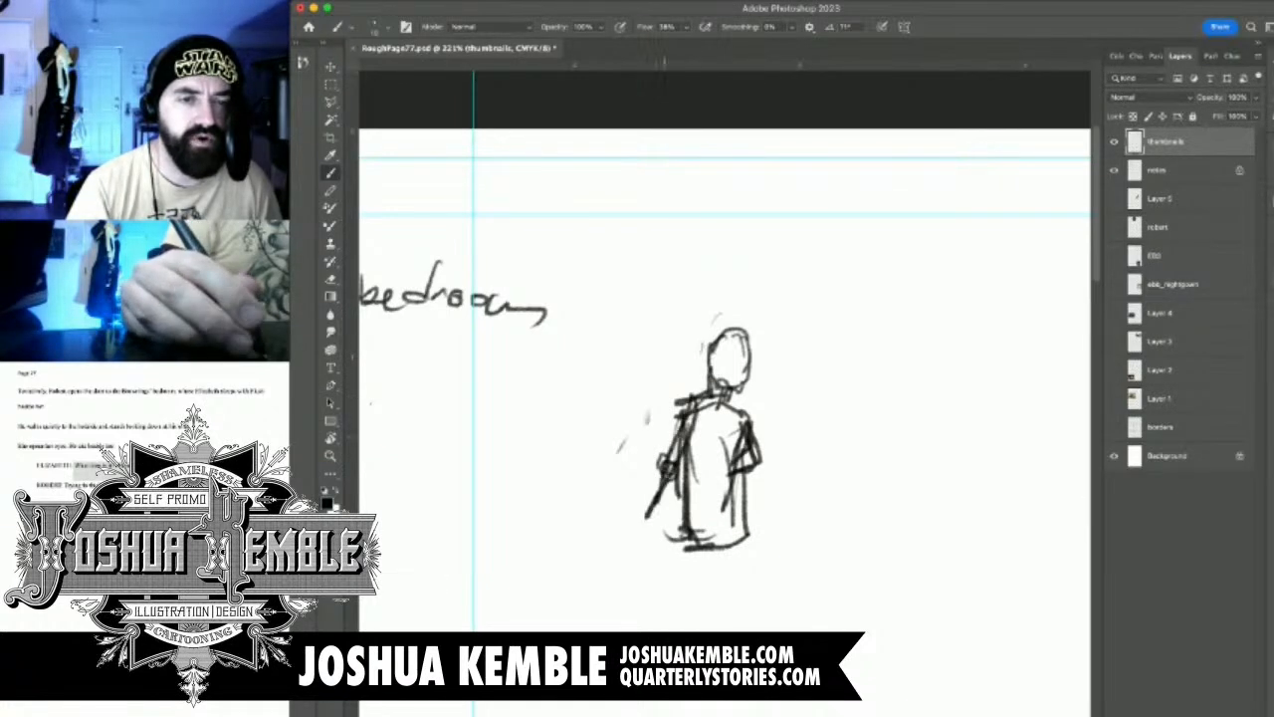
left_click_drag(693, 408, 637, 528)
left_click_drag(735, 323, 793, 199)
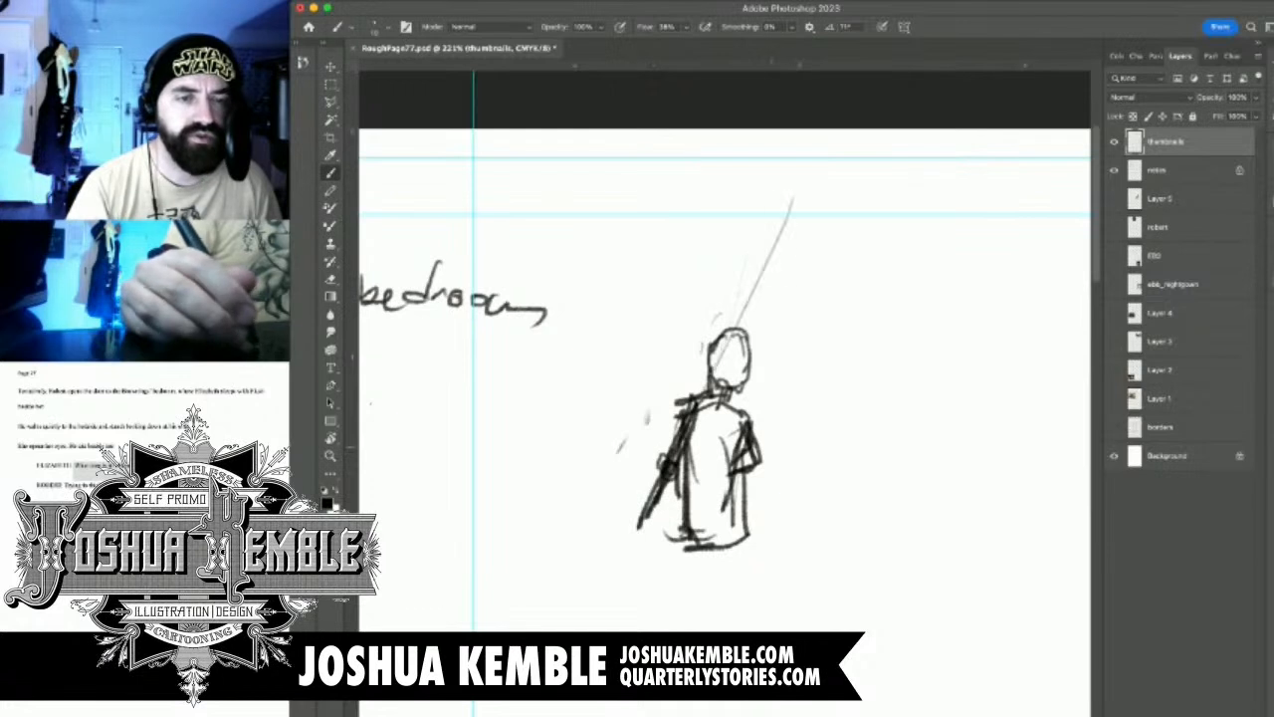
Erase the small hand at the hip and the bent forearm on the opposite side
mouse_move(685, 416)
left_mouse_down()
mouse_move(657, 445)
mouse_move(657, 472)
left_mouse_up()
mouse_move(747, 426)
left_mouse_down()
mouse_move(733, 455)
mouse_move(702, 469)
mouse_move(657, 448)
mouse_move(662, 465)
mouse_move(742, 477)
left_mouse_up()
key("r")
key("e")
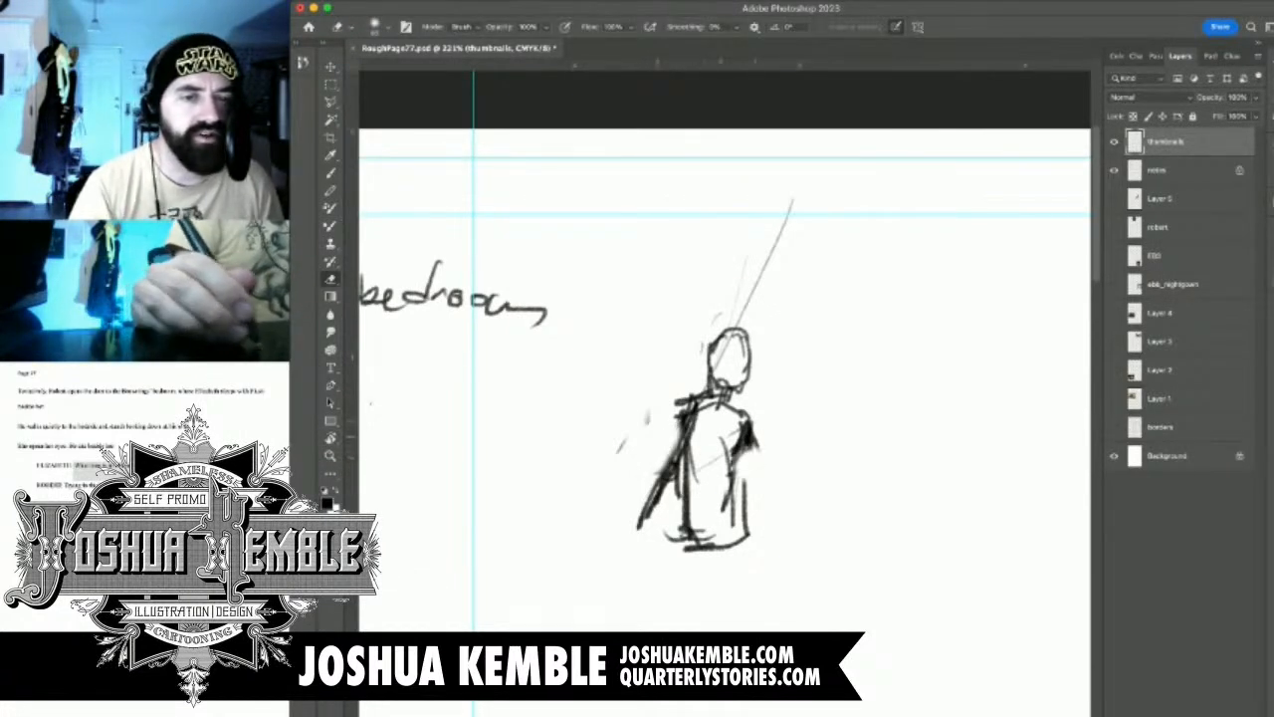
Sketch the door's vertical edge lines beside the figure, with its forearm reaching to a hand on the doorknob
key("b")
mouse_move(675, 459)
left_mouse_down()
mouse_move(622, 445)
mouse_move(684, 451)
left_mouse_up()
left_click_drag(624, 375, 628, 328)
left_click_drag(639, 289, 636, 438)
left_click_drag(643, 313, 652, 427)
mouse_move(654, 265)
left_mouse_down()
mouse_move(657, 453)
mouse_move(645, 443)
left_mouse_up()
left_click_drag(589, 296, 620, 311)
Darken the diagonal strokes between shoulder and hip, and erase them to clear that side of the torso
left_click_drag(653, 472, 645, 532)
mouse_move(682, 421)
left_mouse_down()
mouse_move(658, 475)
mouse_move(657, 521)
left_mouse_up()
left_click_drag(671, 468, 655, 500)
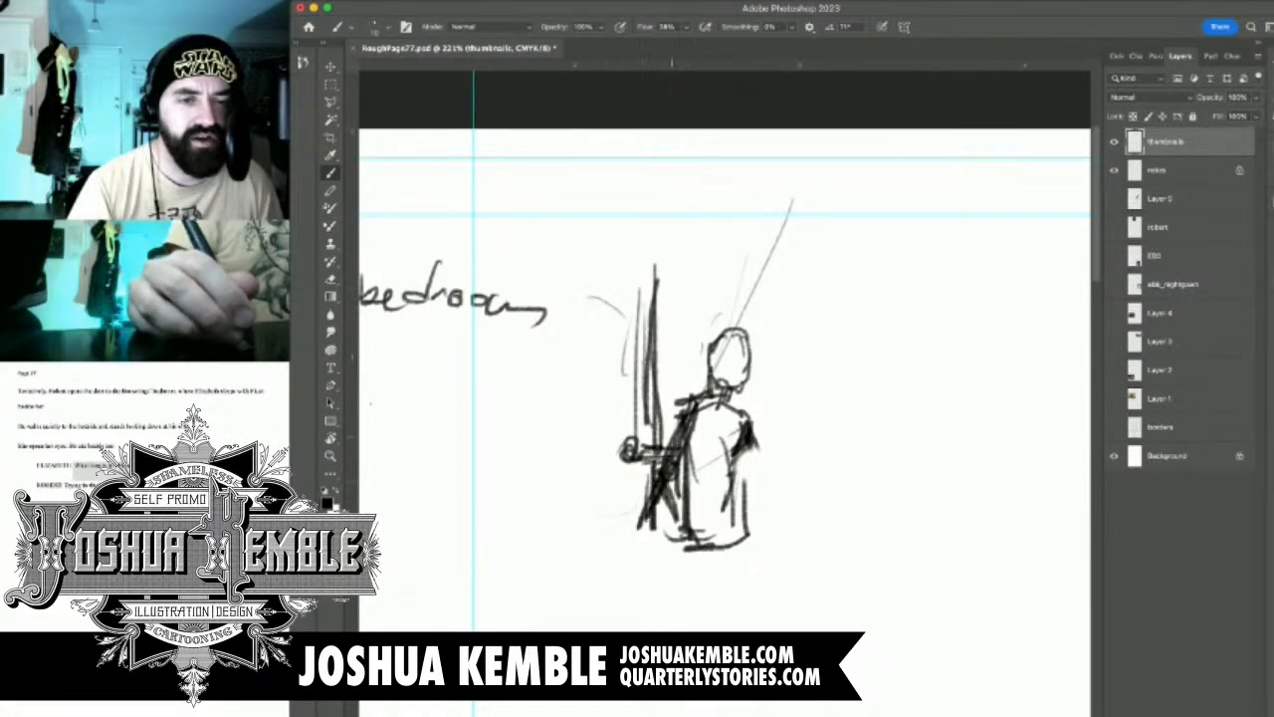
left_click_drag(705, 434, 689, 477)
key("e")
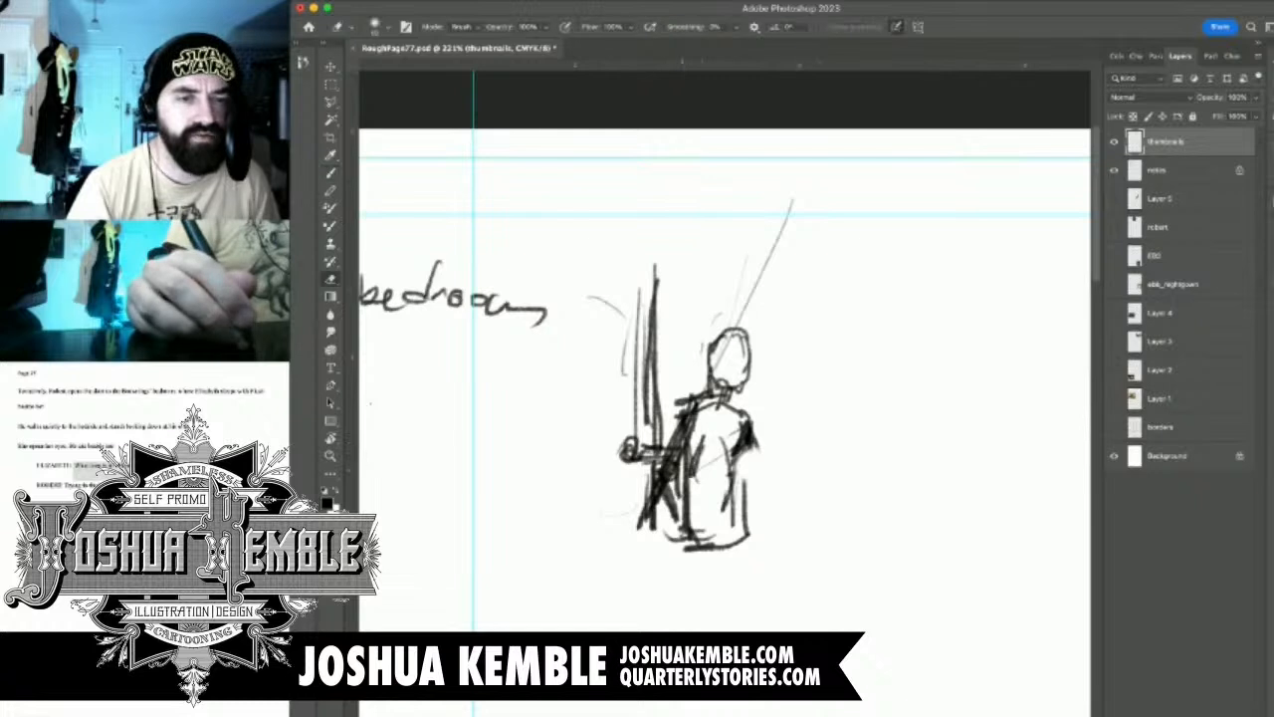
mouse_move(697, 418)
left_mouse_down()
mouse_move(647, 513)
mouse_move(653, 526)
left_mouse_up()
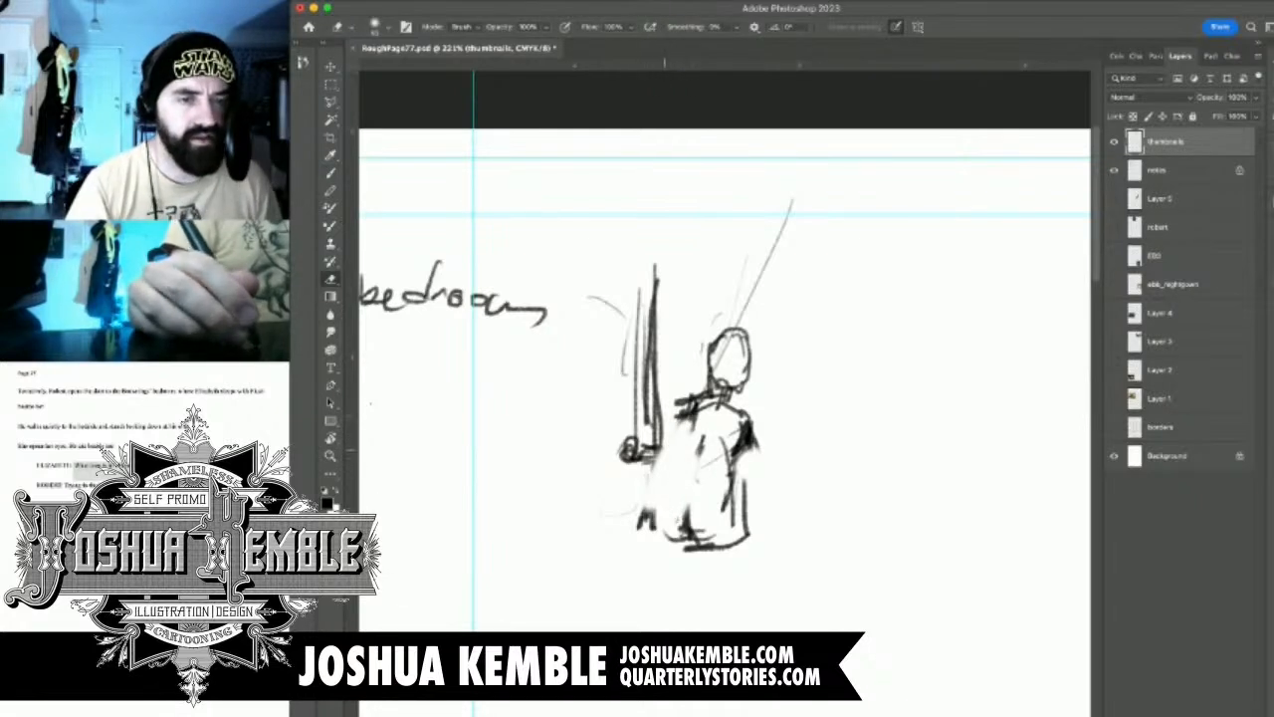
Redraw the figure's outer side as one slanted line from shoulder to hip and undo the extra strokes below
key("b")
mouse_move(675, 418)
left_mouse_down()
mouse_move(643, 507)
mouse_move(680, 488)
mouse_move(661, 491)
mouse_move(661, 550)
left_mouse_up()
left_click_drag(647, 503, 635, 583)
key("super+z")
key("super+z")
key("super+z")
key("super+z")
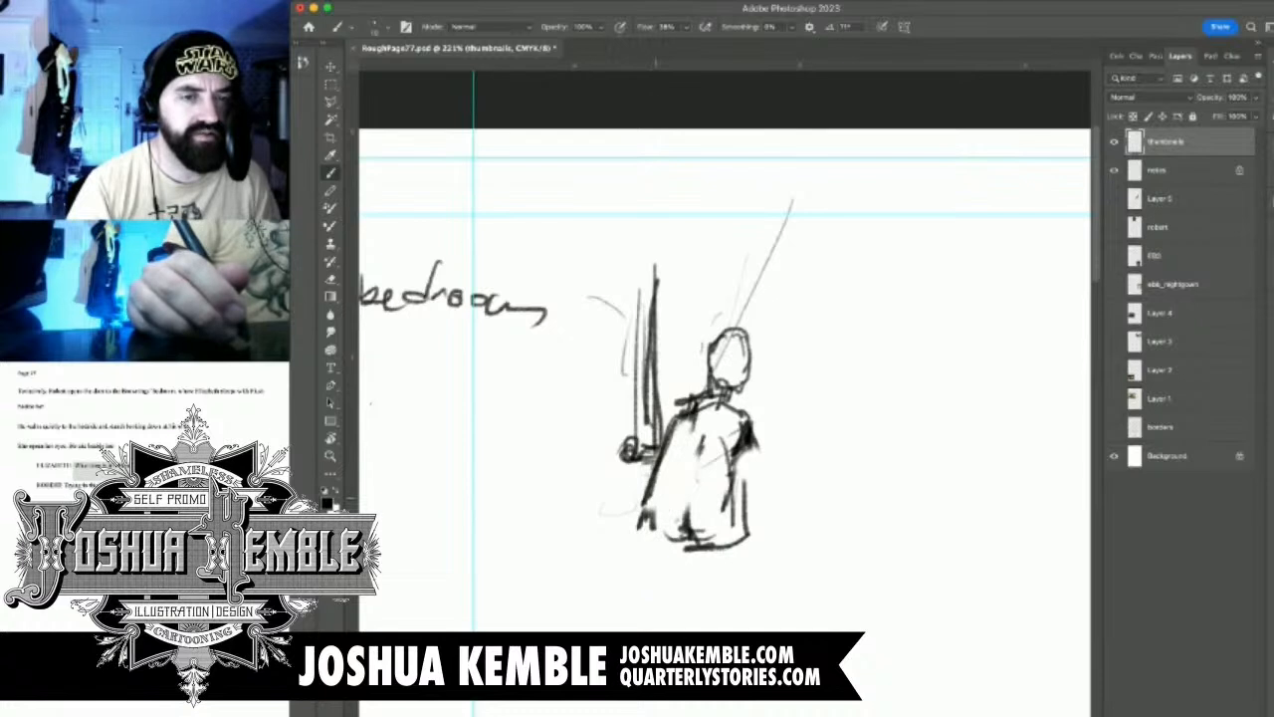
Erase the figure's lower body and darken the inner arm line and the opposite elbow
key("r")
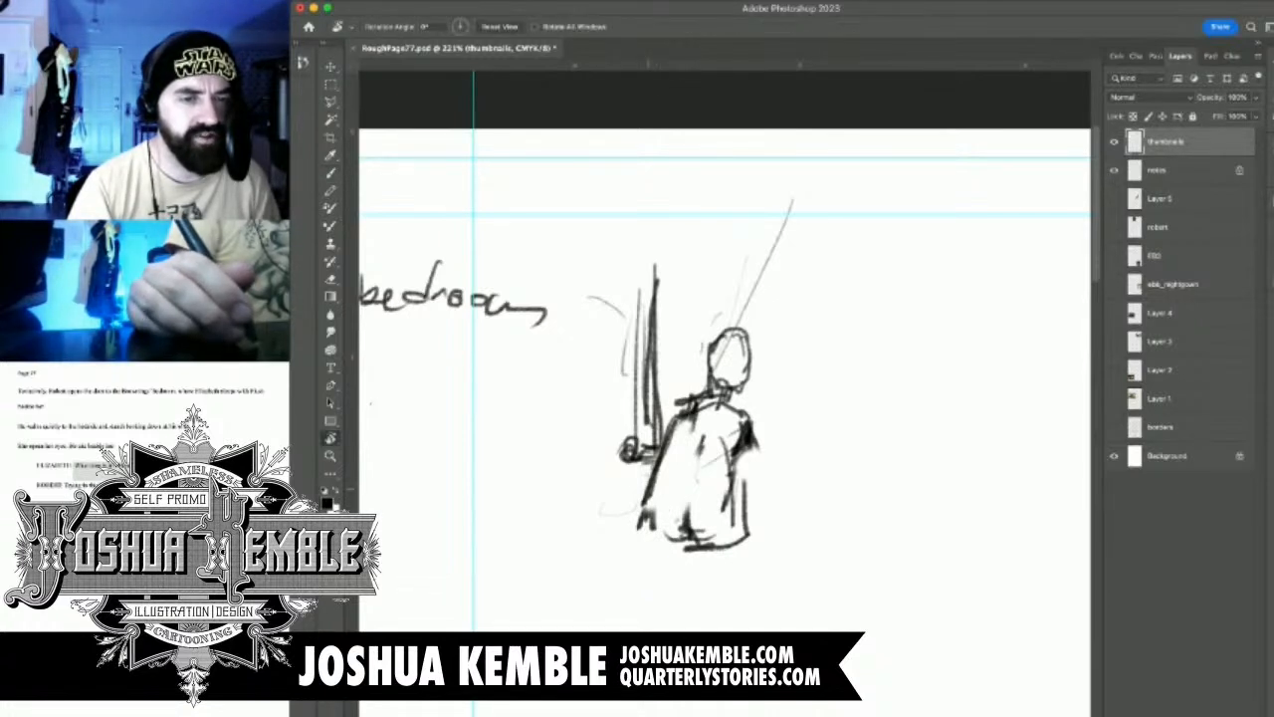
key("e")
mouse_move(652, 482)
left_mouse_down()
mouse_move(646, 498)
mouse_move(738, 545)
left_mouse_up()
key("b")
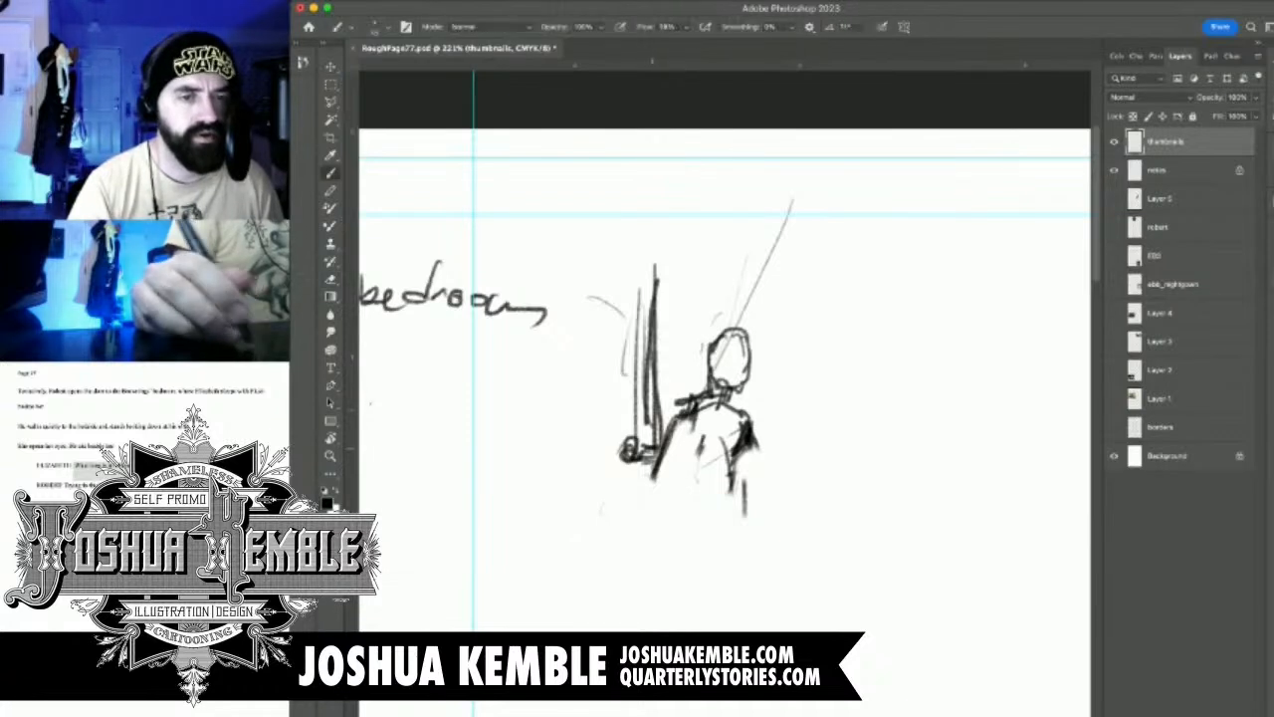
left_click_drag(681, 432, 685, 476)
left_click_drag(756, 432, 743, 468)
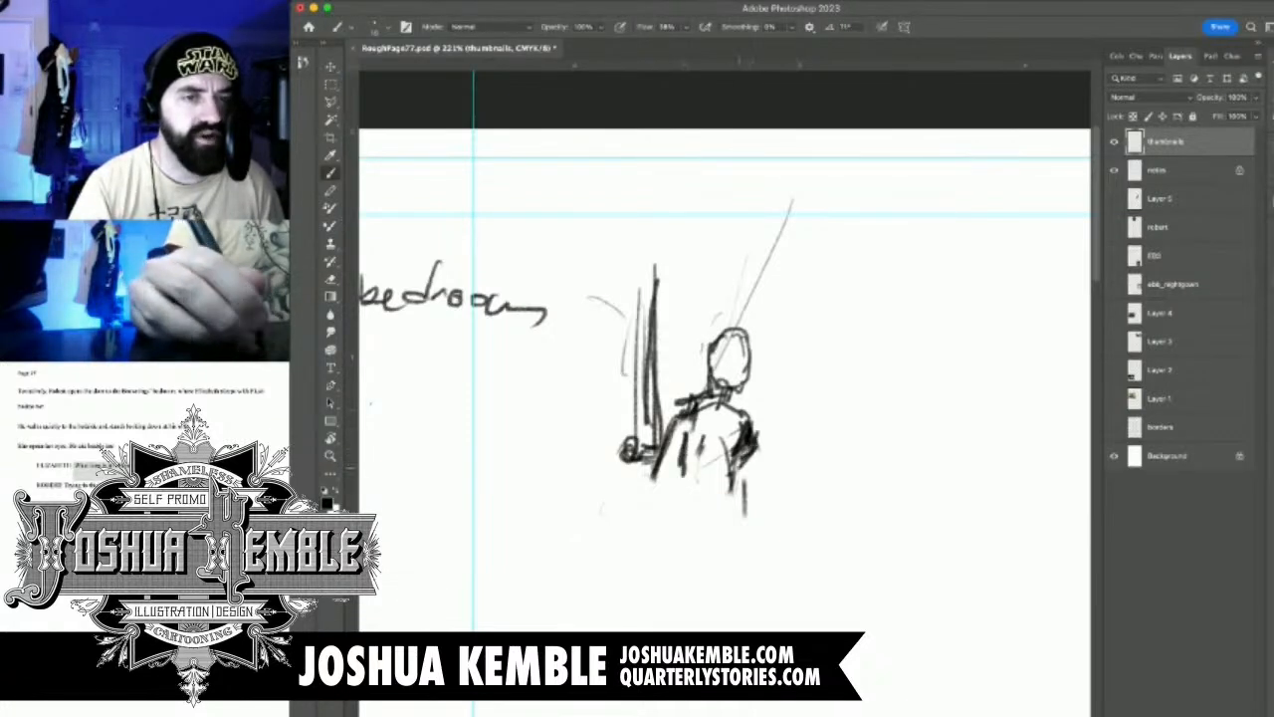
Complete the open door with vertical edges and a slanted top, and draw a long base line under door and figure
mouse_move(659, 247)
left_mouse_down()
mouse_move(647, 428)
mouse_move(663, 261)
mouse_move(658, 428)
left_mouse_up()
left_click_drag(588, 221, 669, 266)
mouse_move(611, 237)
left_mouse_down()
mouse_move(602, 499)
mouse_move(776, 477)
left_mouse_up()
mouse_move(591, 488)
left_mouse_down()
mouse_move(846, 486)
mouse_move(941, 460)
left_mouse_up()
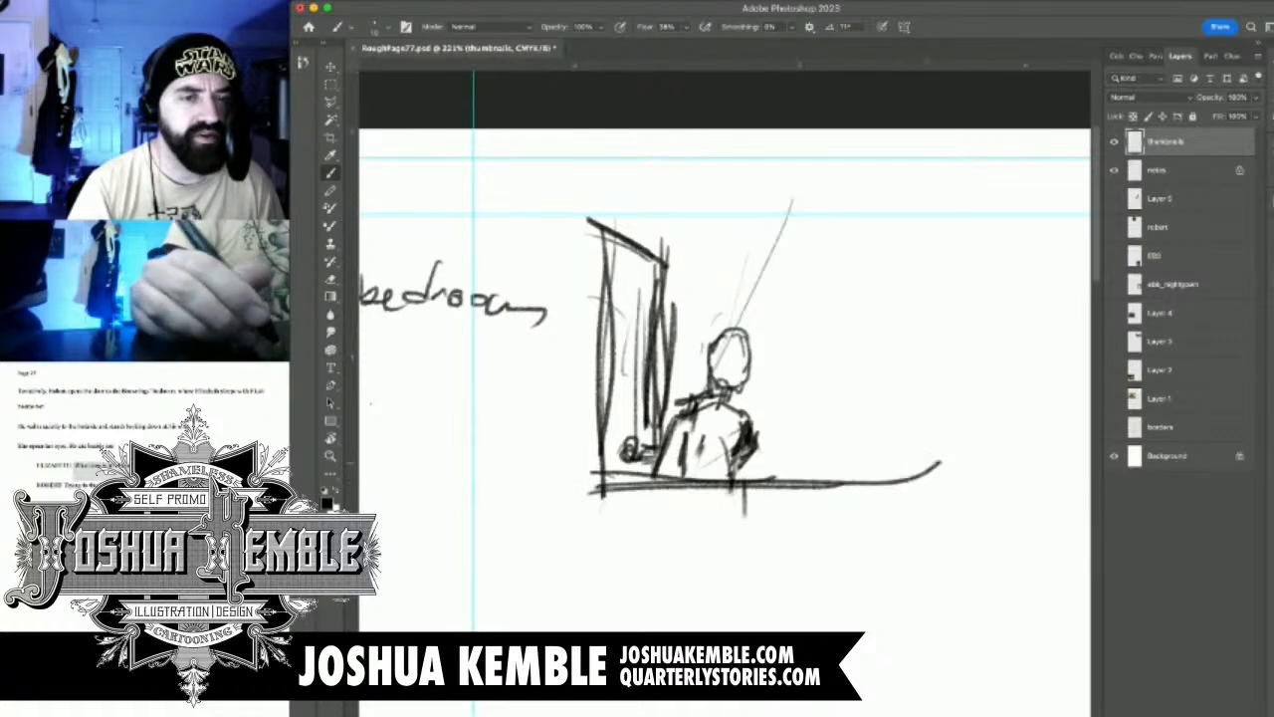
left_click_drag(734, 378, 585, 346)
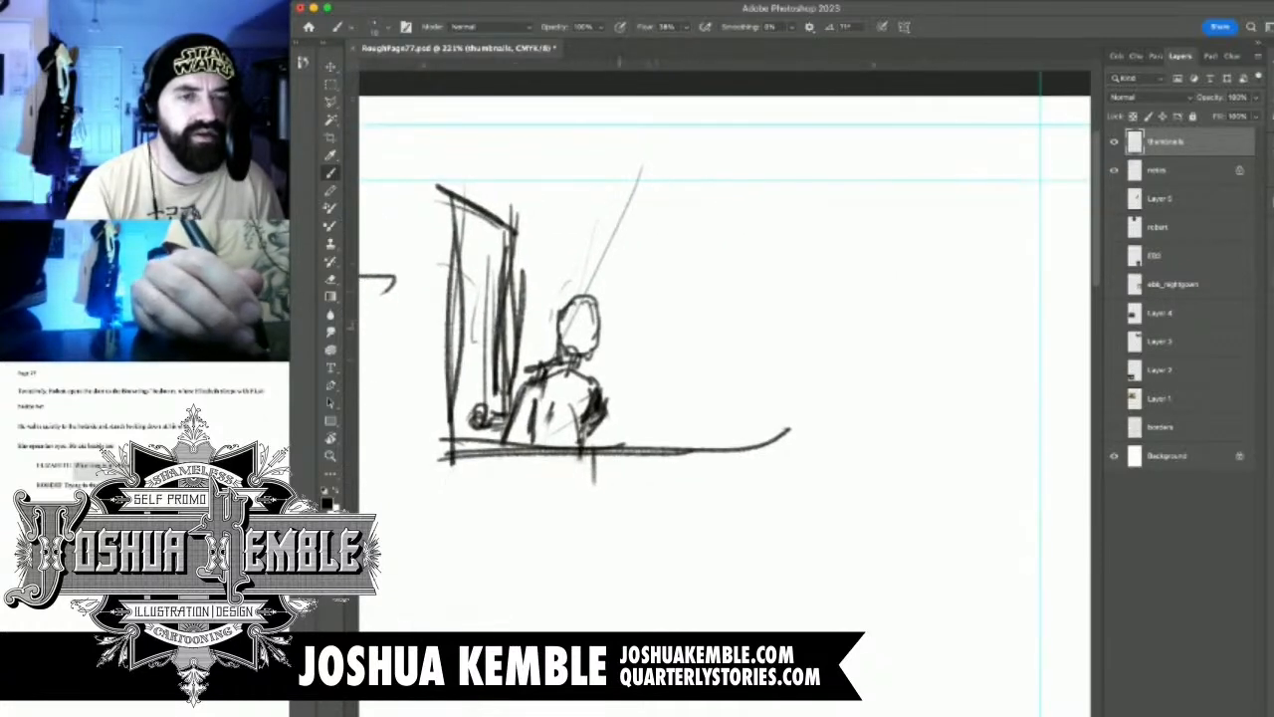
left_click_drag(646, 362, 711, 360)
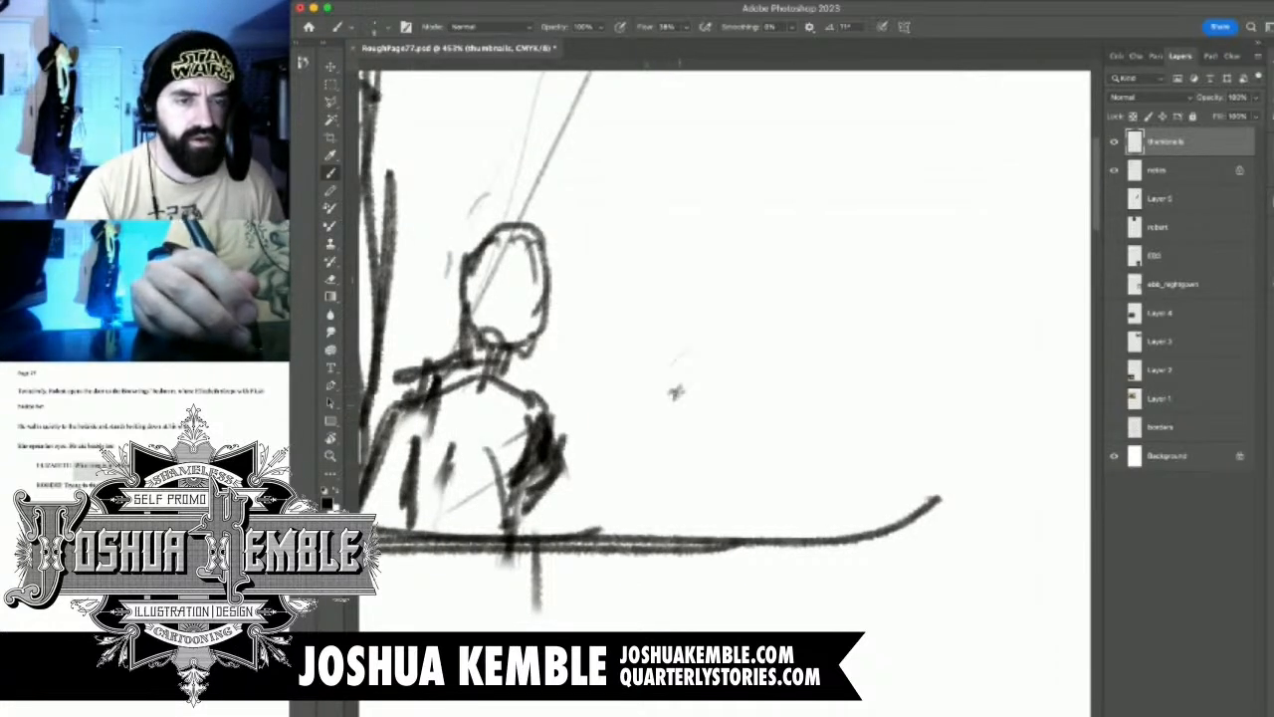
mouse_move(680, 393)
left_mouse_down()
mouse_move(684, 404)
mouse_move(699, 385)
mouse_move(650, 422)
mouse_move(659, 433)
mouse_move(610, 464)
mouse_move(585, 458)
left_mouse_up()
mouse_move(746, 466)
left_mouse_down()
mouse_move(597, 472)
mouse_move(789, 470)
left_mouse_up()
mouse_move(593, 450)
left_mouse_down()
mouse_move(643, 424)
mouse_move(607, 404)
mouse_move(735, 404)
mouse_move(601, 460)
mouse_move(764, 513)
mouse_move(518, 522)
mouse_move(854, 524)
mouse_move(682, 518)
mouse_move(747, 521)
mouse_move(707, 483)
left_mouse_up()
key("e")
Sketch the sleeping woman as a small rounded form beyond the standing figure, with the dog Flush beside her
key("b")
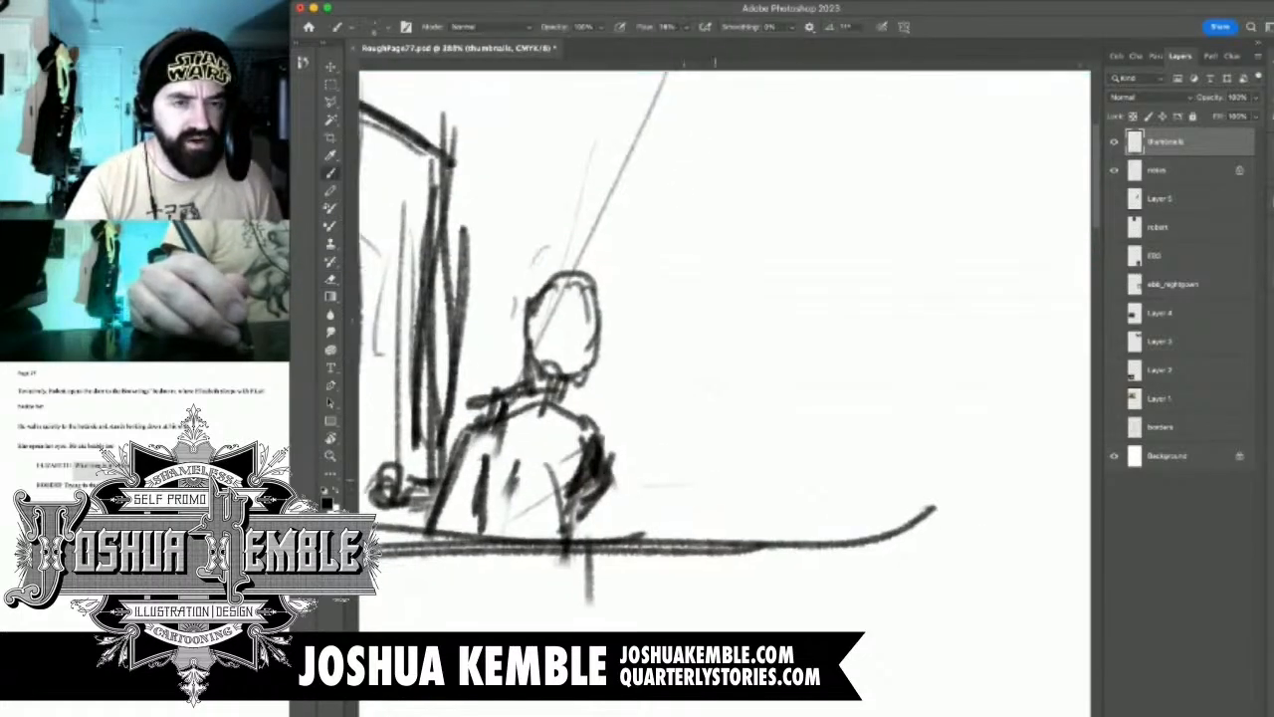
mouse_move(724, 442)
left_mouse_down()
mouse_move(744, 418)
mouse_move(752, 446)
mouse_move(764, 444)
mouse_move(699, 454)
mouse_move(683, 494)
mouse_move(697, 510)
mouse_move(741, 518)
mouse_move(760, 477)
left_mouse_up()
left_click_drag(772, 480, 755, 518)
left_click_drag(745, 460, 773, 456)
mouse_move(764, 456)
left_mouse_down()
mouse_move(786, 476)
mouse_move(765, 518)
left_mouse_up()
mouse_move(779, 449)
left_mouse_down()
mouse_move(800, 460)
mouse_move(796, 484)
mouse_move(818, 464)
mouse_move(810, 484)
mouse_move(829, 485)
left_mouse_up()
mouse_move(801, 482)
left_mouse_down()
mouse_move(834, 493)
mouse_move(866, 481)
left_mouse_up()
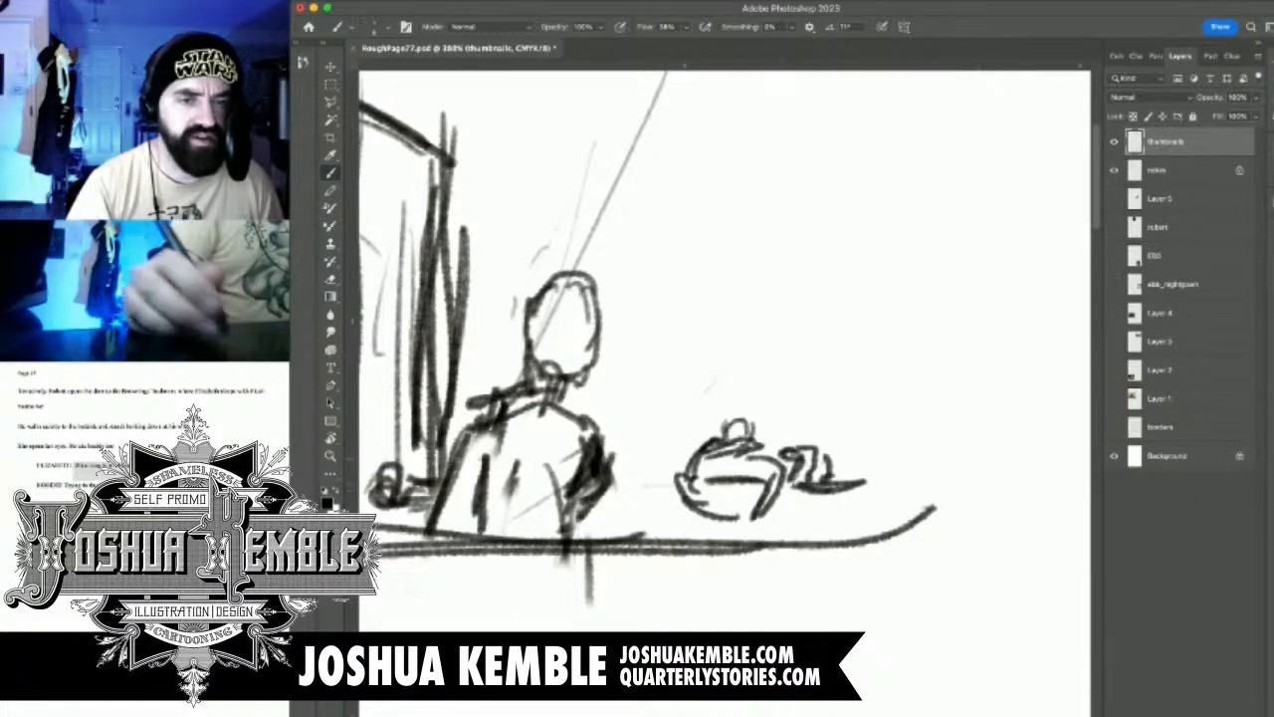
Outline the bed around the sleeper with a flat top edge, a vertical far edge and a slanted near corner
left_click_drag(666, 456, 716, 447)
mouse_move(653, 440)
left_mouse_down()
mouse_move(844, 440)
mouse_move(854, 528)
left_mouse_up()
left_click_drag(858, 433, 860, 525)
mouse_move(657, 446)
left_mouse_down()
mouse_move(645, 492)
mouse_move(619, 487)
left_mouse_up()
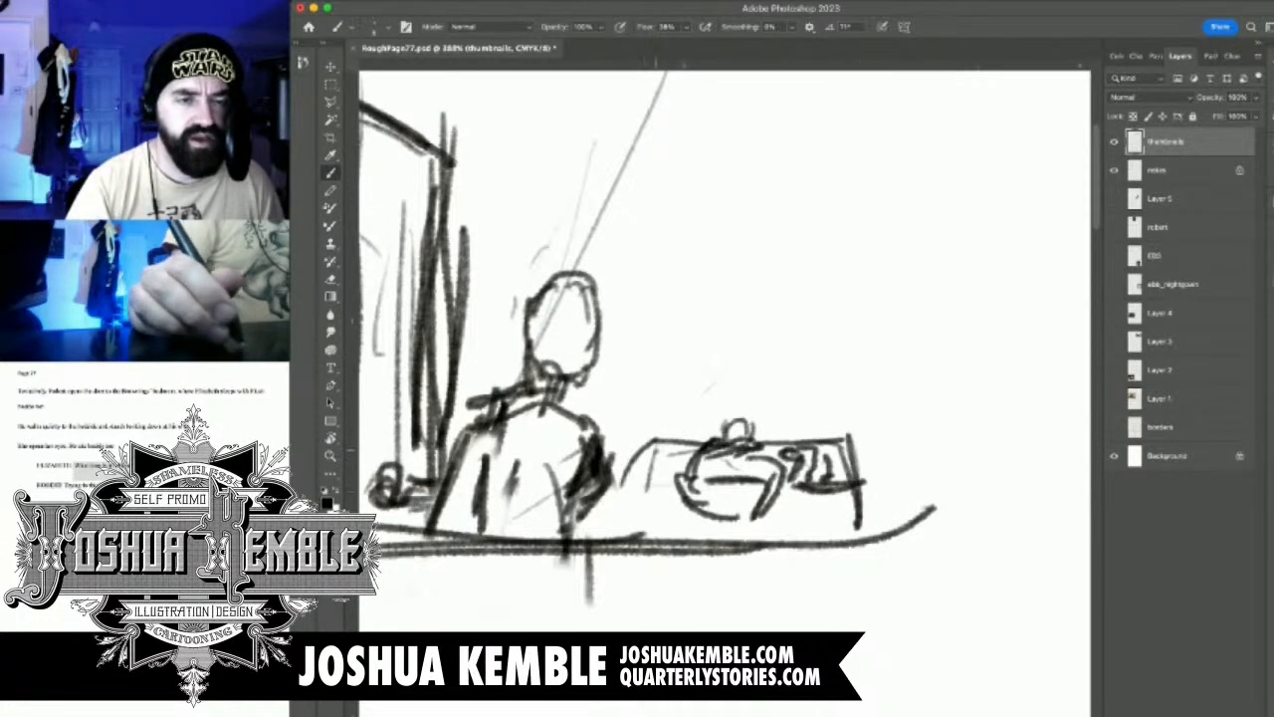
Show the bedroom reference photo on Layer 3 to examine the canopy bed, and hide it again
key("super+0")
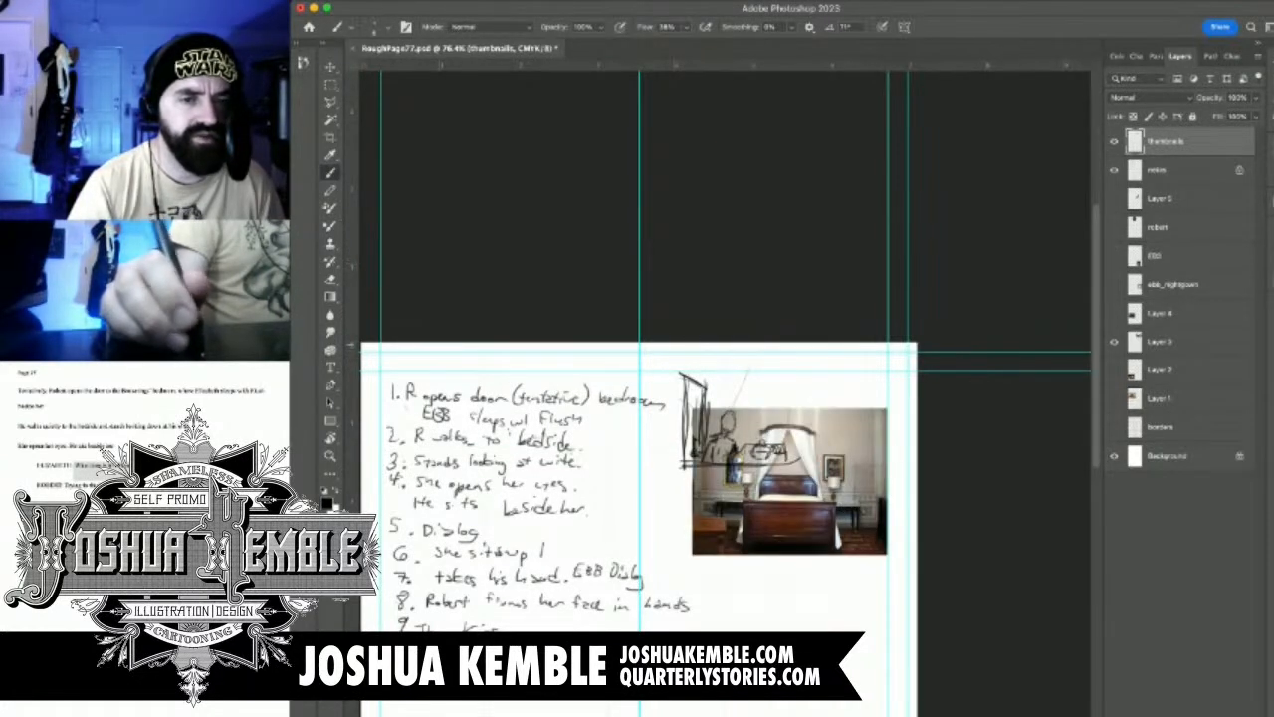
left_click(1114, 341)
left_click(1114, 341)
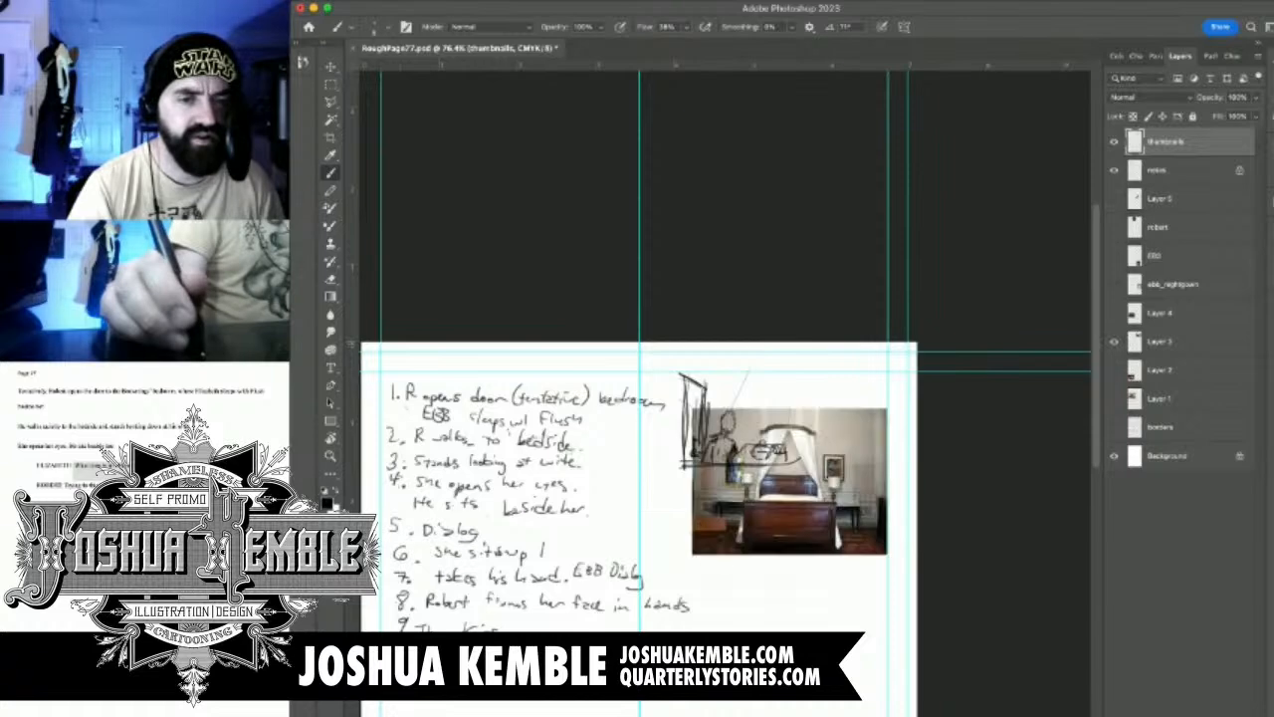
left_click(1113, 341)
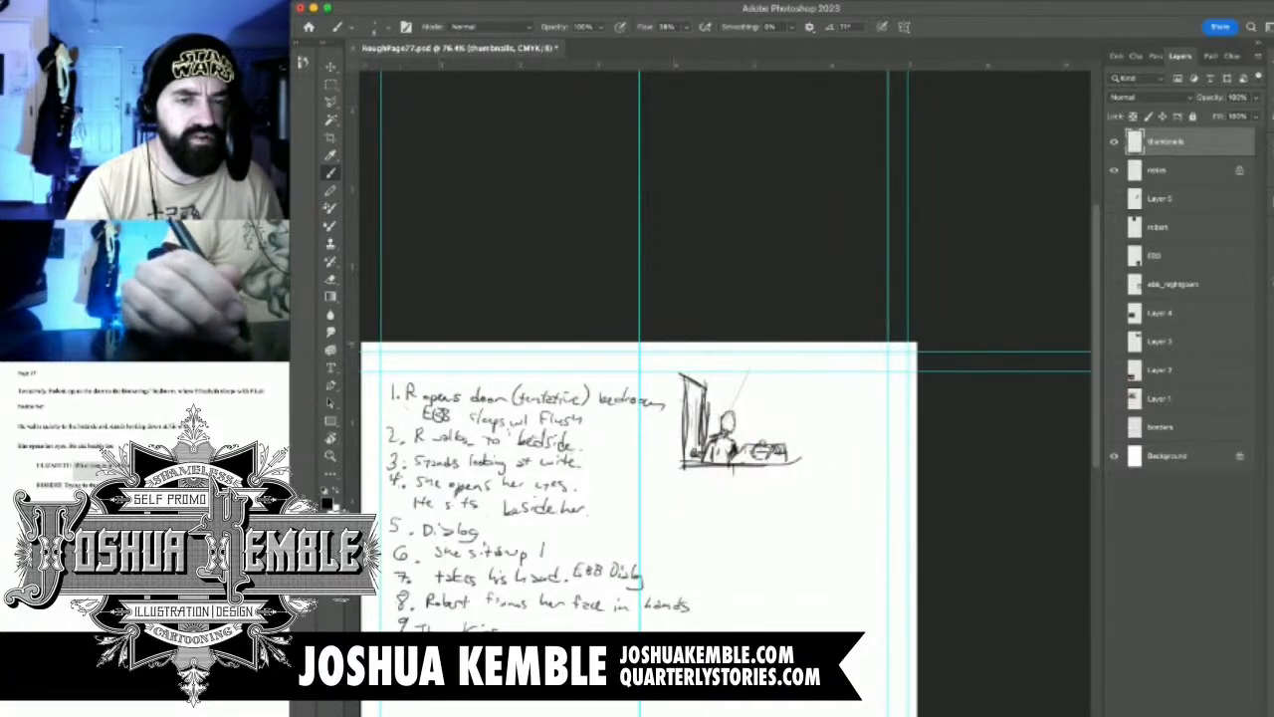
Sketch the bed's canopy with a top rail, two tall side posts and drapes parting down towards the mattress
left_click_drag(784, 414, 900, 415)
left_click_drag(698, 393, 806, 551)
left_click_drag(711, 392, 786, 572)
left_click_drag(690, 374, 594, 538)
mouse_move(639, 380)
left_mouse_down()
mouse_move(742, 397)
mouse_move(785, 372)
mouse_move(809, 378)
mouse_move(779, 364)
mouse_move(579, 362)
mouse_move(599, 378)
mouse_move(587, 551)
left_mouse_up()
left_click_drag(786, 366, 784, 586)
left_click_drag(802, 412, 797, 587)
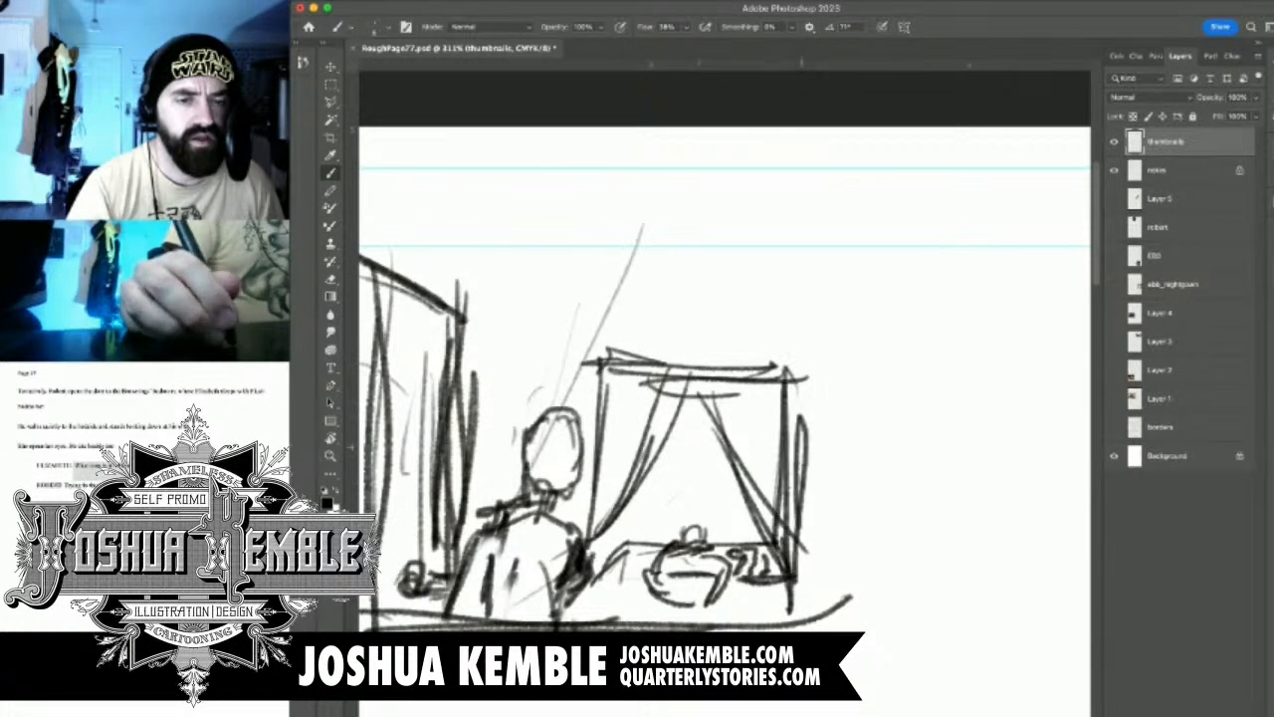
Sketch a boxy lamp with a short stem beside the bed's far post and touch up the standing figure's neck
left_click_drag(804, 526, 802, 557)
left_click_drag(822, 442, 818, 510)
left_click_drag(816, 508, 862, 504)
left_click_drag(852, 450, 860, 507)
left_click_drag(804, 442, 858, 462)
mouse_move(858, 459)
left_mouse_down()
mouse_move(862, 494)
mouse_move(839, 550)
left_mouse_up()
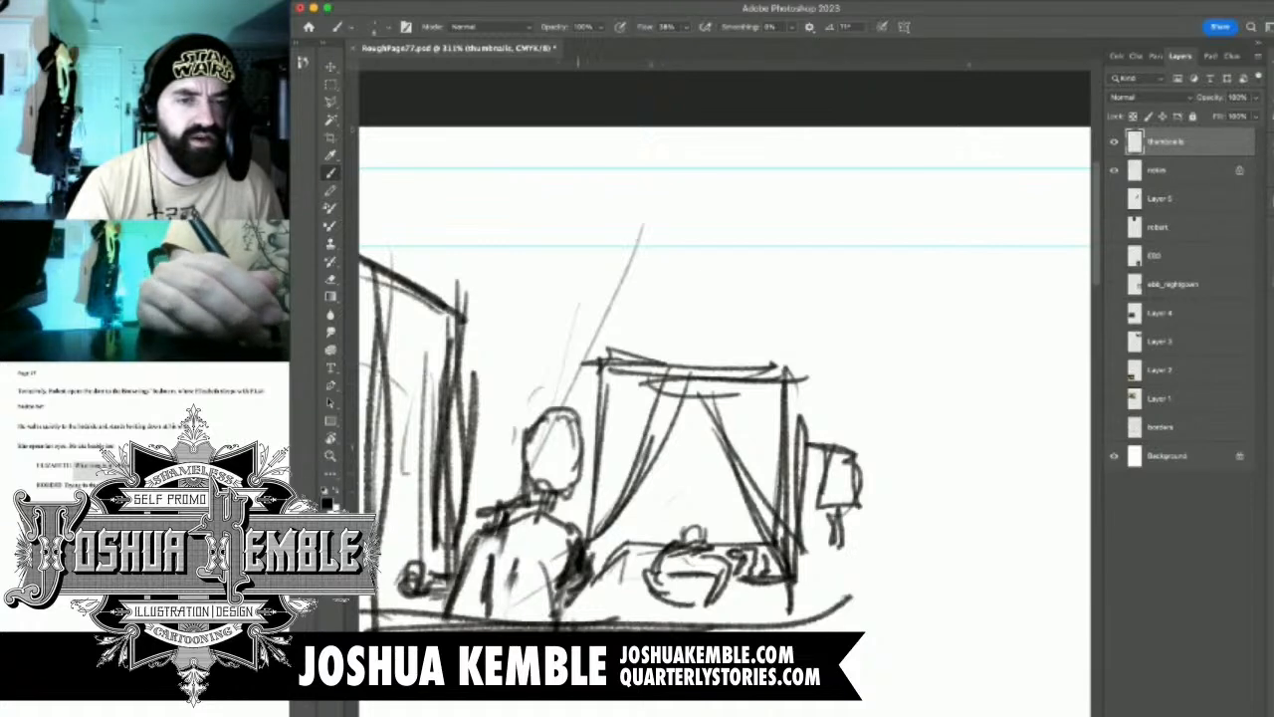
left_click_drag(557, 496, 567, 529)
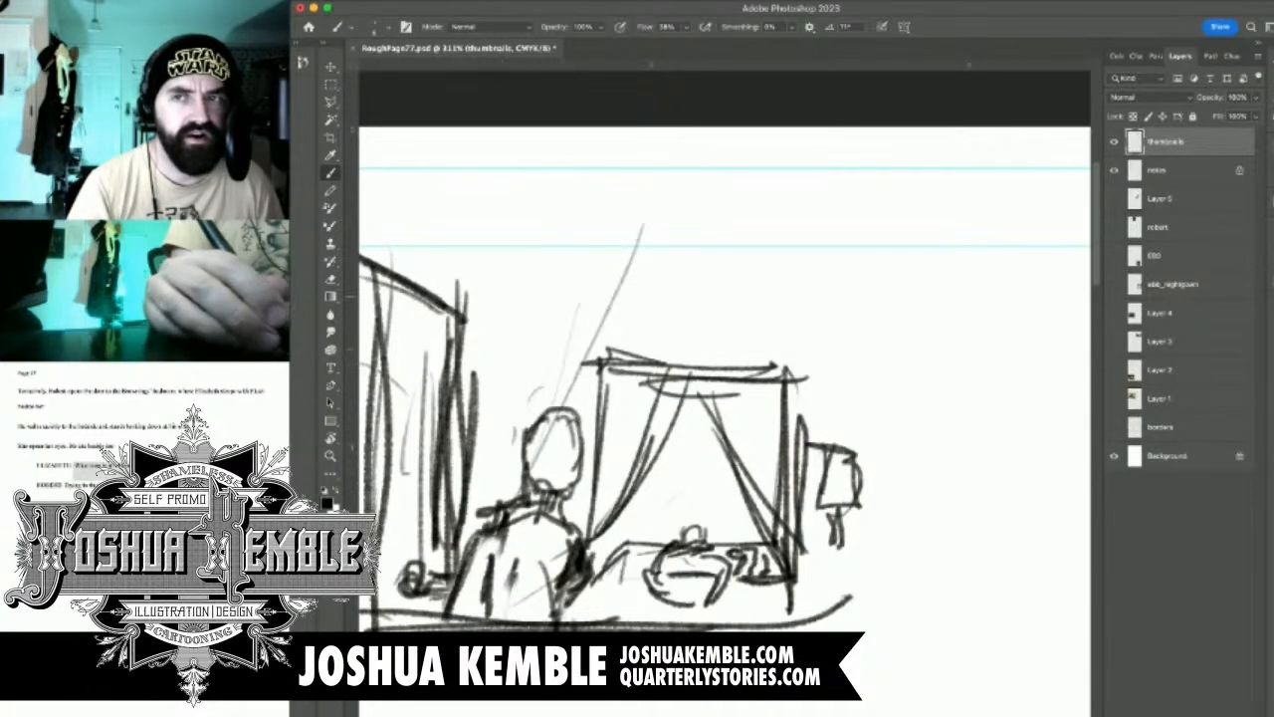
Draw long horizontal lines from the top of the door across the room above the bed
left_click_drag(409, 274, 733, 295)
left_click_drag(502, 302, 804, 302)
left_click_drag(481, 282, 910, 293)
left_click_drag(527, 322, 802, 317)
mouse_move(777, 369)
left_mouse_down()
mouse_move(677, 335)
mouse_move(711, 343)
left_mouse_up()
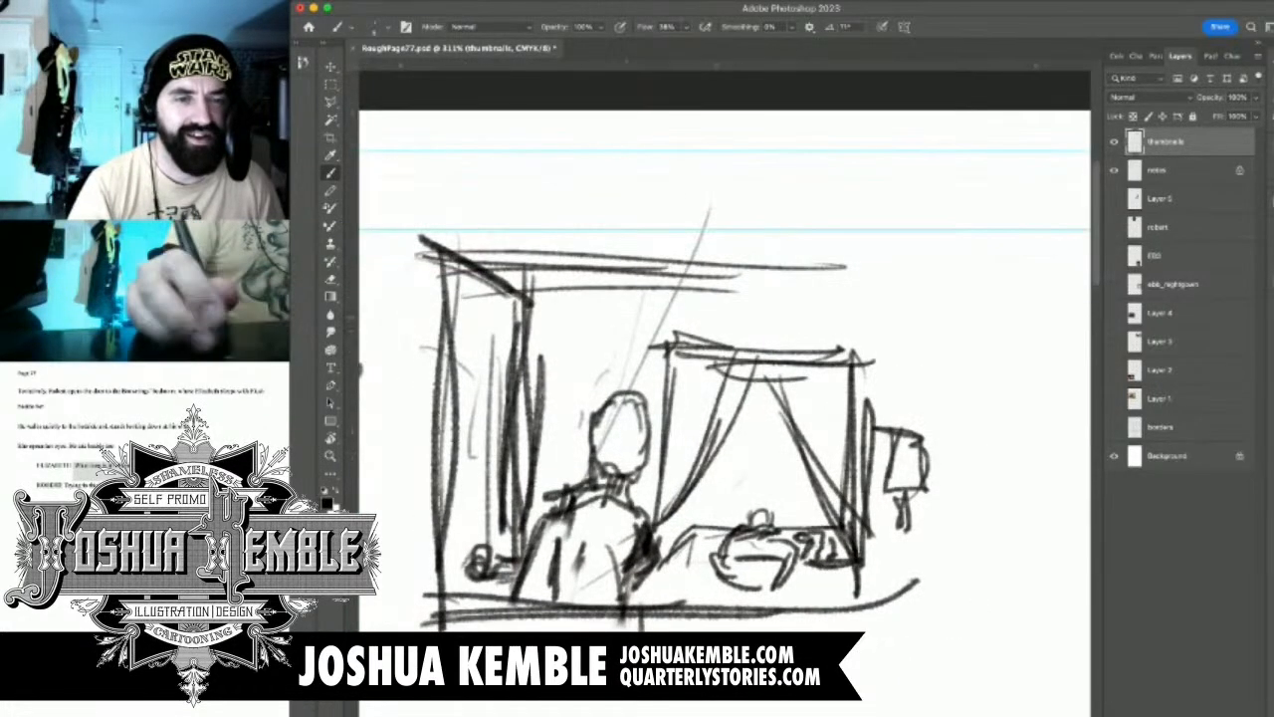
Close the panel 1 frame by extending its top edge, drawing the far vertical border and joining it to the base line
left_click_drag(478, 270, 981, 270)
mouse_move(625, 278)
left_mouse_down()
mouse_move(931, 281)
mouse_move(967, 410)
left_mouse_up()
left_click_drag(957, 260, 961, 519)
left_click_drag(963, 290, 964, 581)
left_click_drag(964, 464, 962, 583)
left_click_drag(965, 578, 828, 595)
left_click_drag(966, 599, 796, 597)
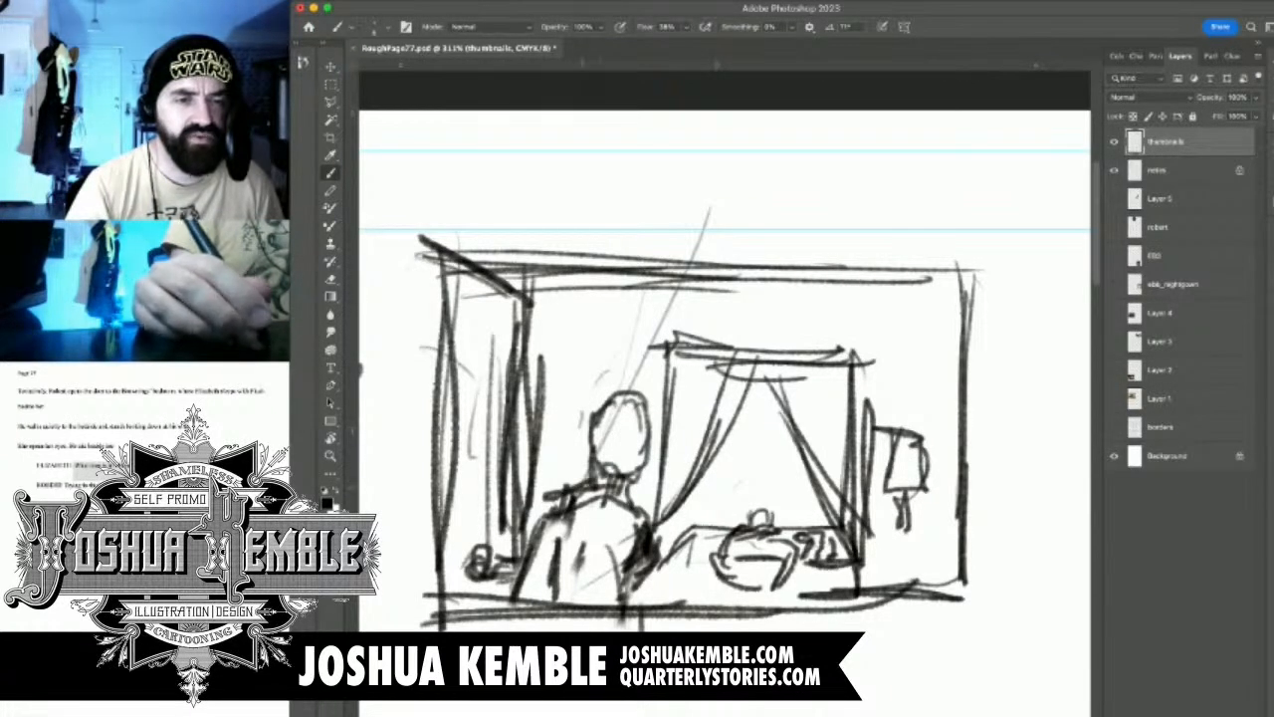
Draw horizontal wall lines behind the bed from the standing figure to the far panel border
mouse_move(587, 426)
left_mouse_down()
mouse_move(582, 490)
mouse_move(601, 422)
mouse_move(627, 403)
mouse_move(643, 482)
mouse_move(762, 503)
left_mouse_up()
left_click_drag(579, 502, 956, 505)
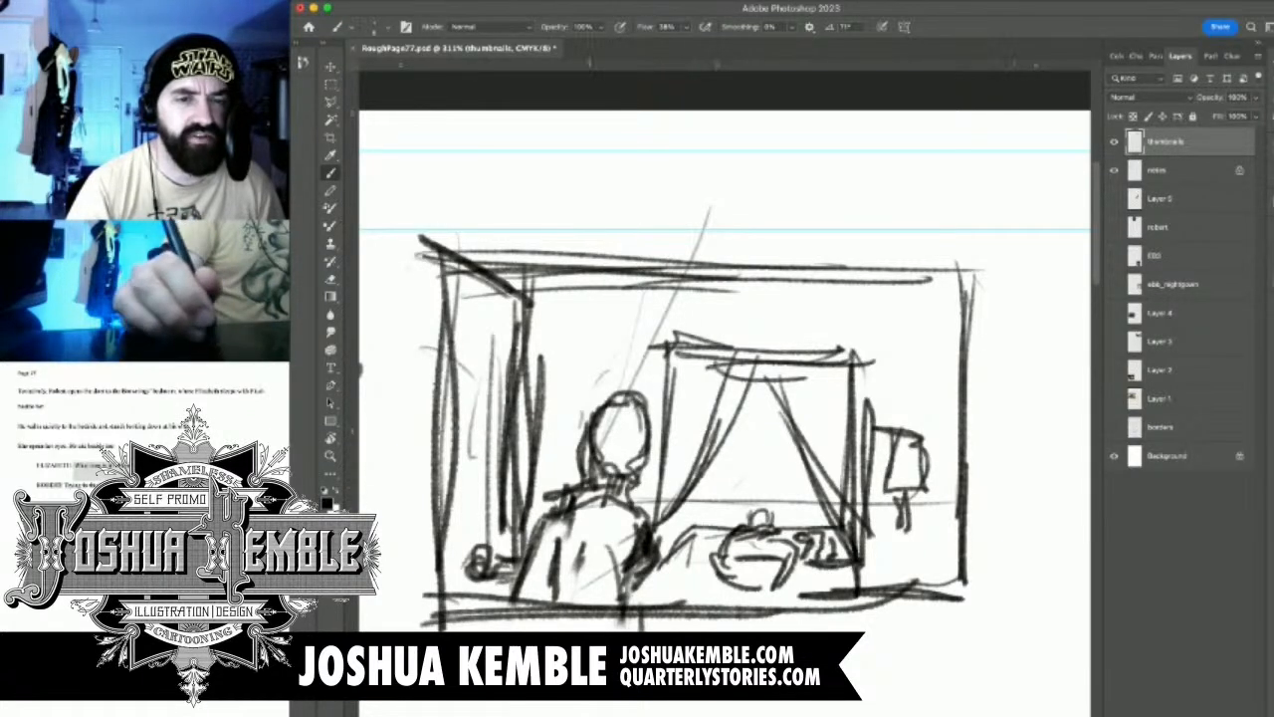
left_click_drag(641, 510, 980, 503)
mouse_move(687, 502)
left_mouse_down()
mouse_move(922, 497)
mouse_move(911, 524)
left_mouse_up()
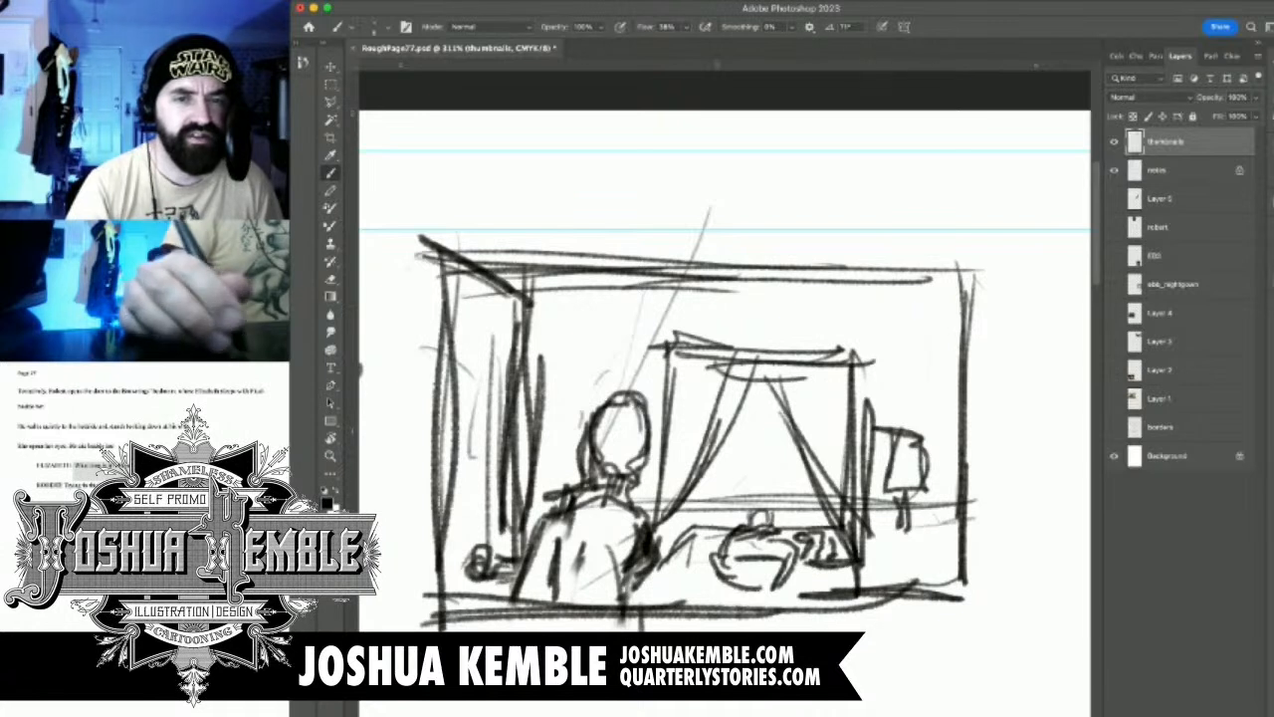
Draw vertical lines from the bed's far post up to the ceiling and darken the horizontal headboard line between the bedposts
mouse_move(878, 270)
left_mouse_down()
mouse_move(856, 533)
mouse_move(874, 487)
mouse_move(872, 572)
left_mouse_up()
left_click_drag(852, 286, 866, 576)
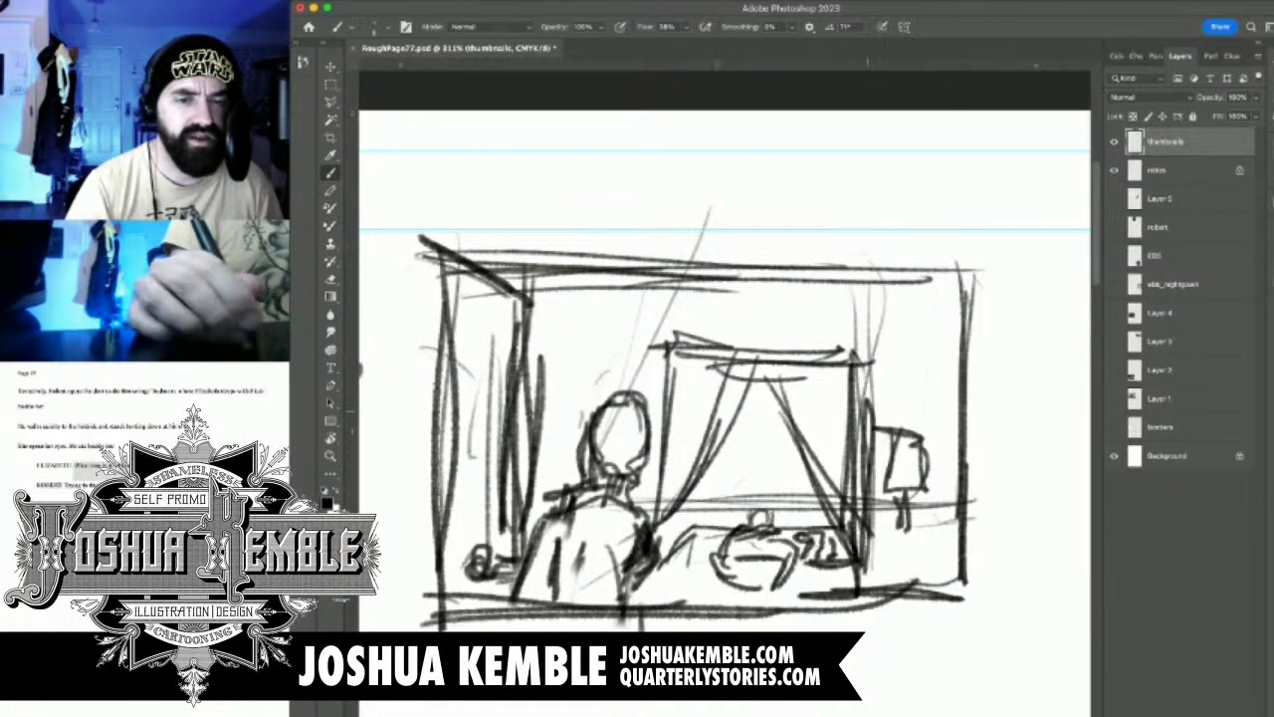
mouse_move(870, 264)
left_mouse_down()
mouse_move(868, 488)
mouse_move(666, 486)
left_mouse_up()
left_click_drag(666, 486, 897, 493)
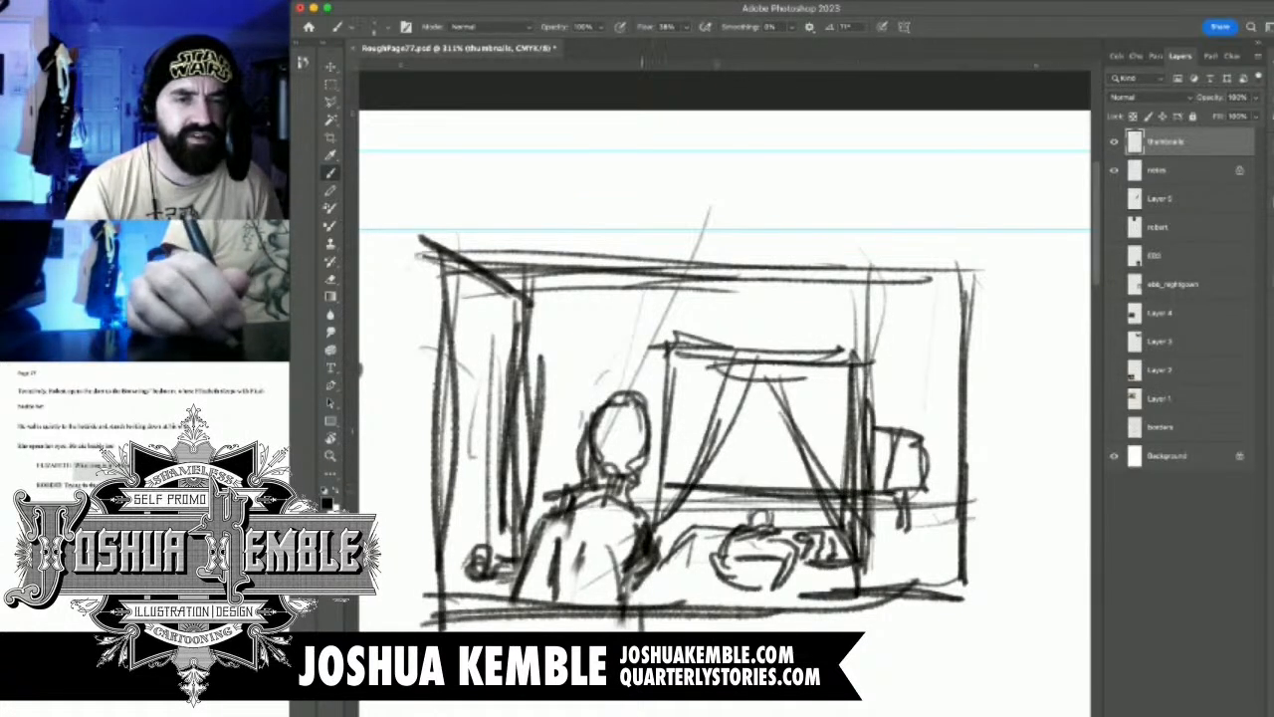
Build up the standing figure's hair and darken the outline of the head in panel 1
scroll(761, 334, "down", 10)
scroll(751, 255, "up", 5)
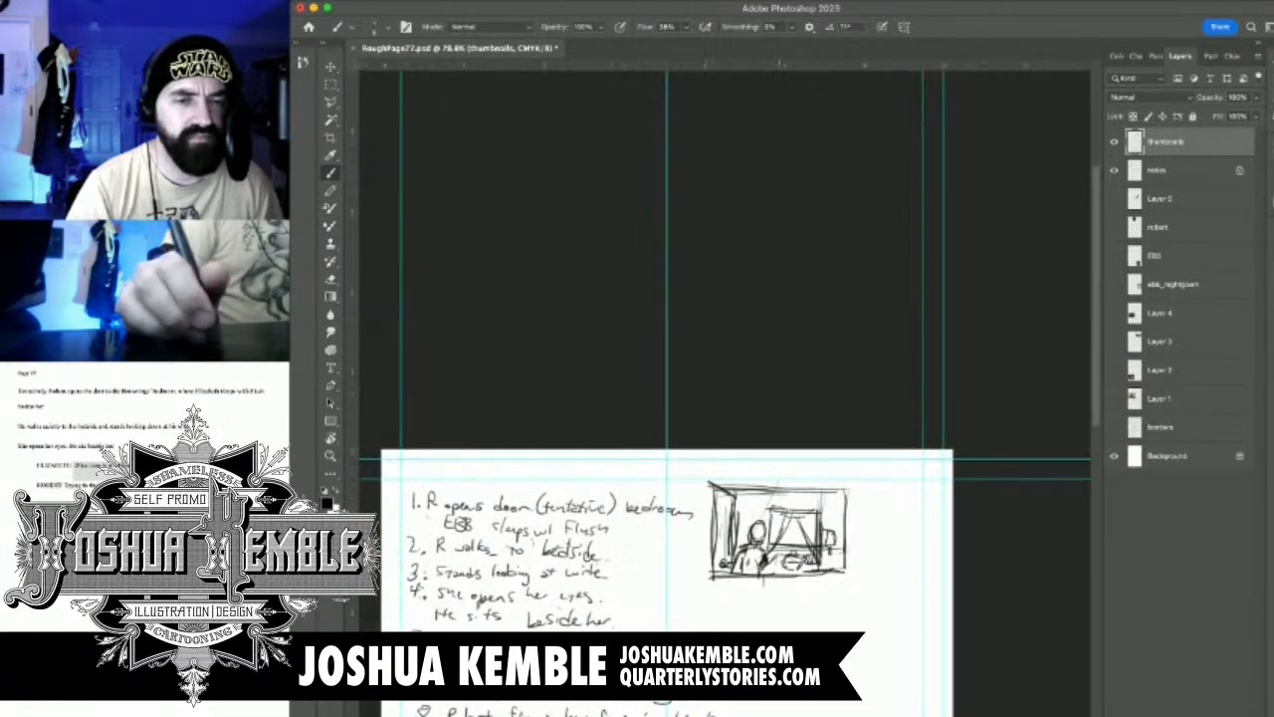
scroll(711, 558, "up", 5)
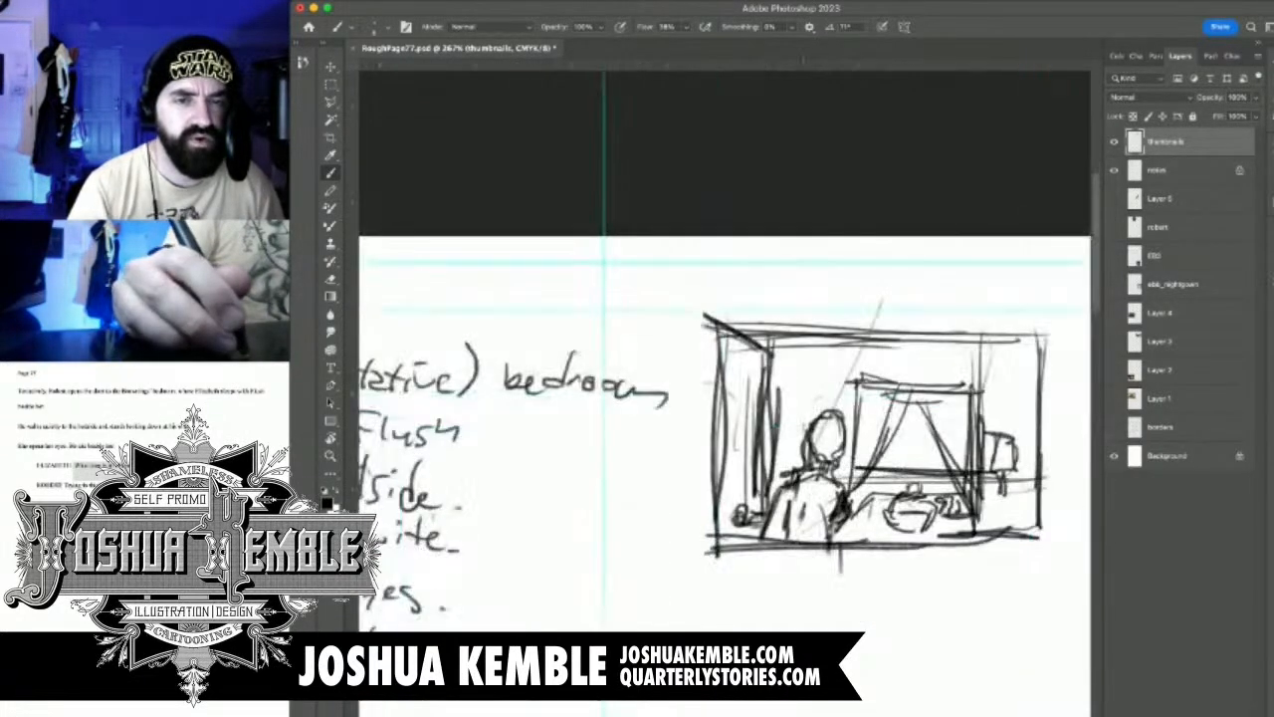
scroll(826, 538, "up", 3)
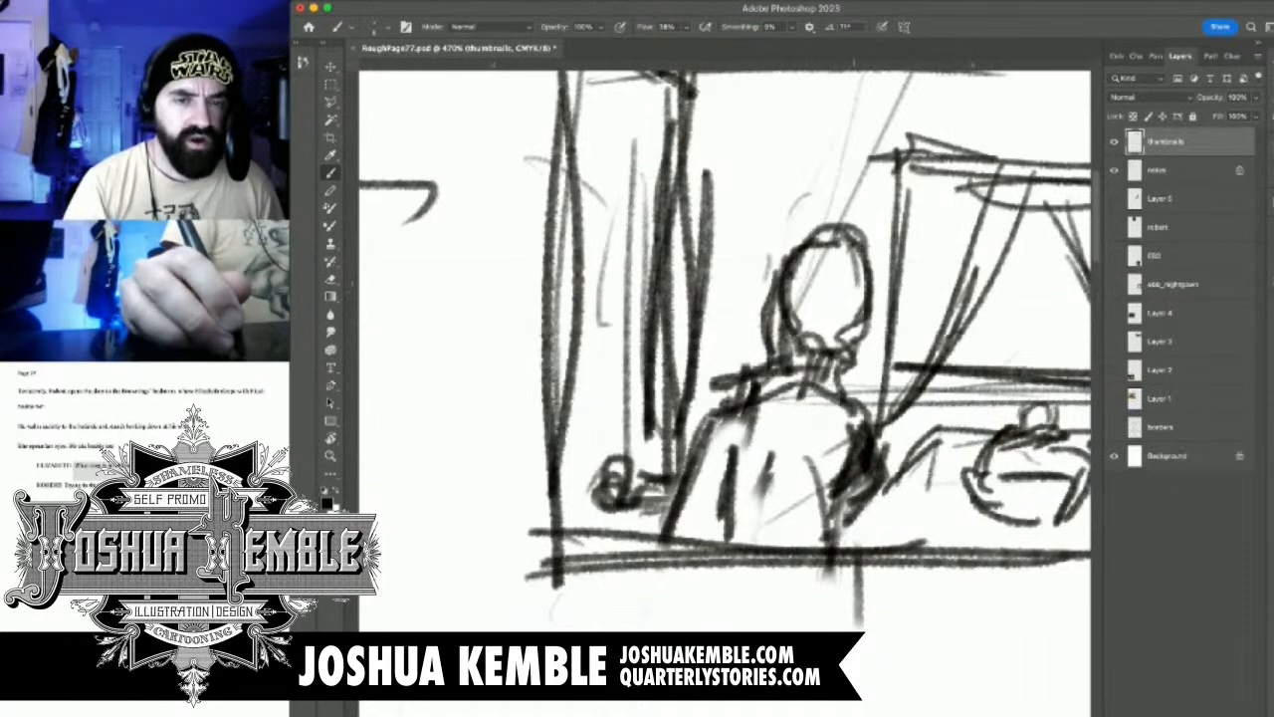
left_click_drag(846, 287, 832, 325)
mouse_move(856, 253)
left_mouse_down()
mouse_move(836, 301)
mouse_move(858, 301)
left_mouse_up()
mouse_move(876, 219)
left_mouse_down()
mouse_move(854, 260)
mouse_move(862, 233)
left_mouse_up()
left_click_drag(812, 239, 864, 223)
mouse_move(848, 290)
left_mouse_down()
mouse_move(862, 362)
mouse_move(832, 368)
mouse_move(755, 299)
left_mouse_up()
mouse_move(782, 249)
left_mouse_down()
mouse_move(766, 313)
mouse_move(852, 229)
left_mouse_up()
Sketch a nightstand under the lamp beside the bed in panel 1
key("super+minus")
key("super+minus")
key("super+minus")
key("super+minus")
mouse_move(870, 403)
left_mouse_down()
mouse_move(864, 344)
mouse_move(924, 370)
mouse_move(960, 347)
mouse_move(950, 350)
left_mouse_up()
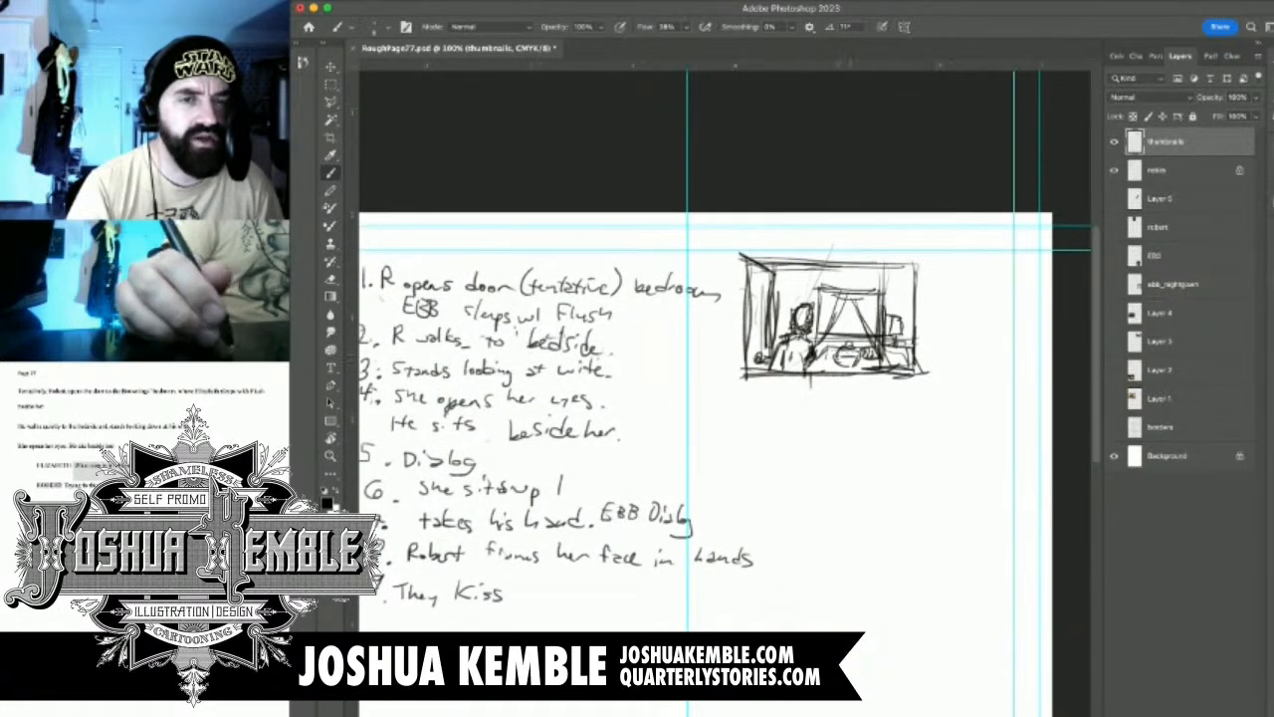
left_click_drag(856, 368, 806, 393)
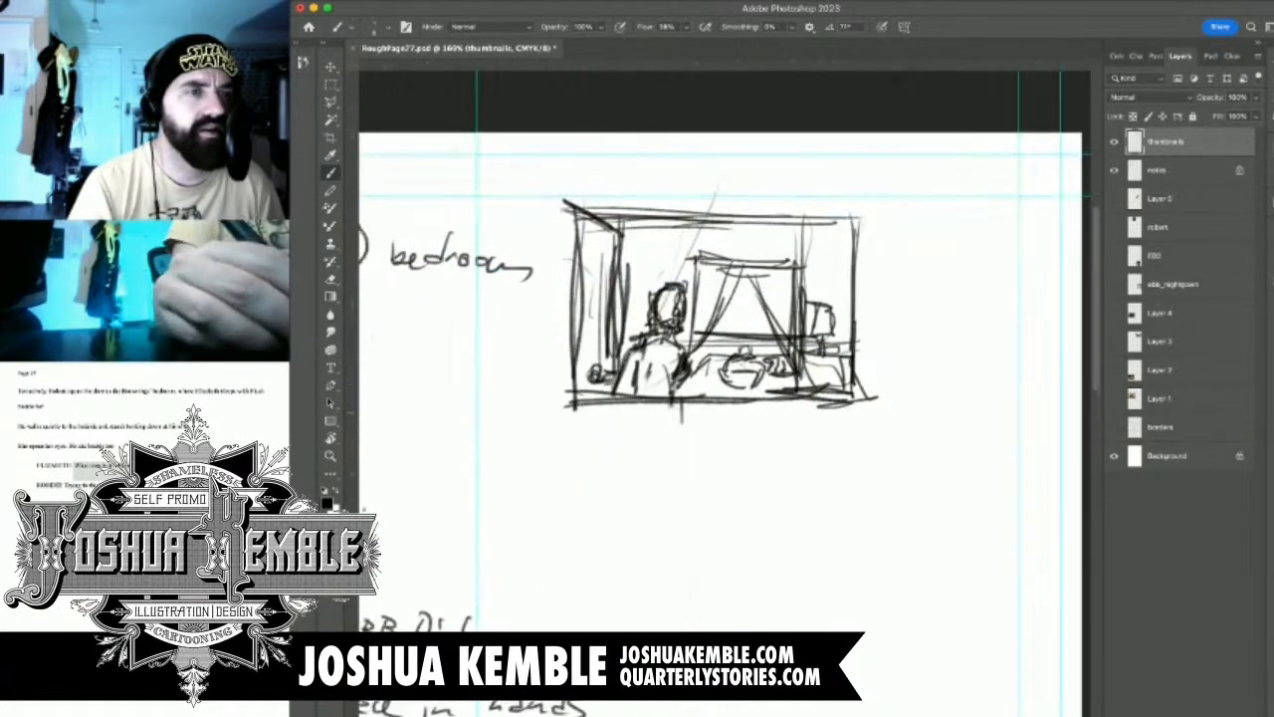
Select the panel 1 thumbnail with a rectangular marquee, move it down and closer to the notes, and deselect it
key("m")
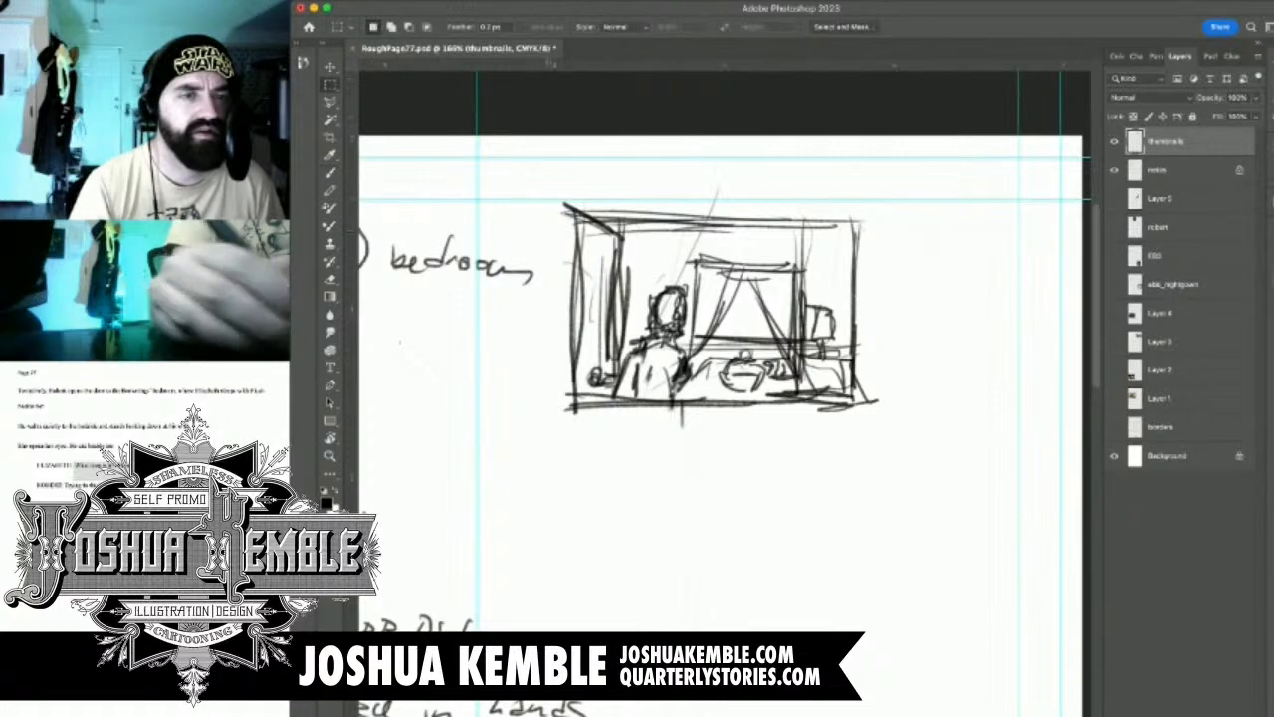
left_click_drag(548, 196, 902, 455)
key("v")
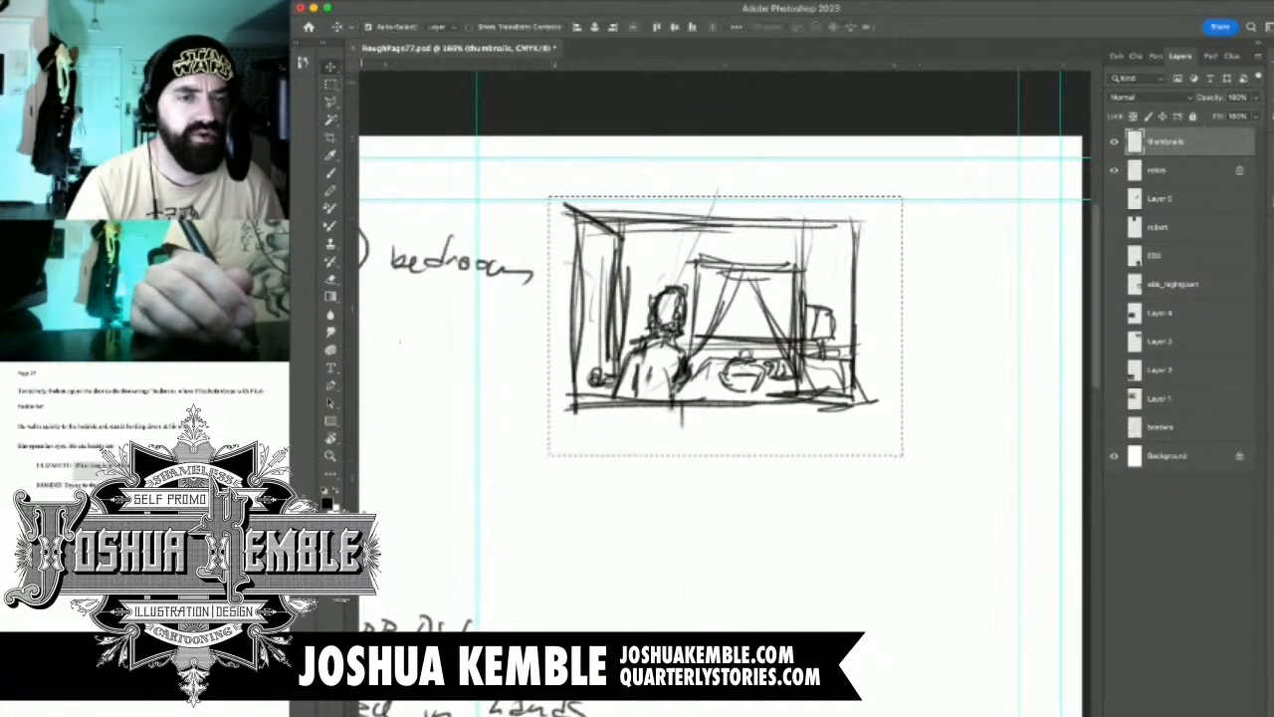
mouse_move(697, 323)
left_mouse_down()
mouse_move(660, 383)
mouse_move(590, 429)
left_mouse_up()
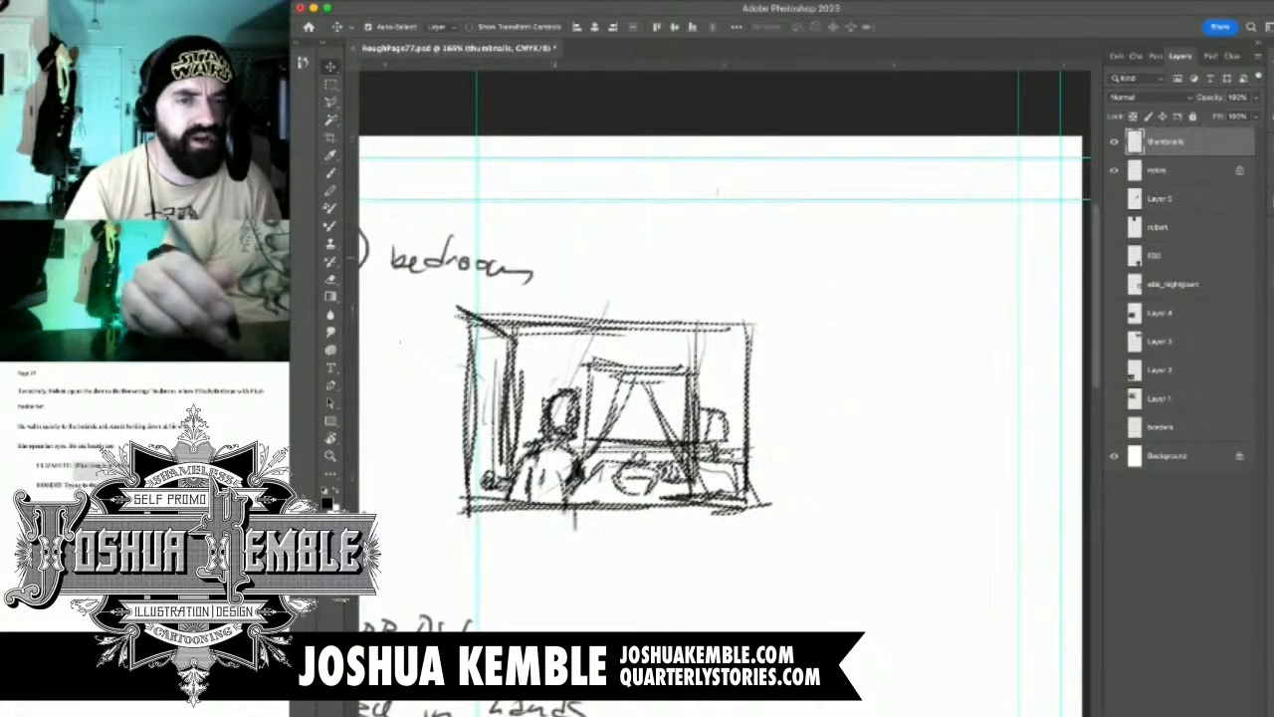
key("m")
key("super+d")
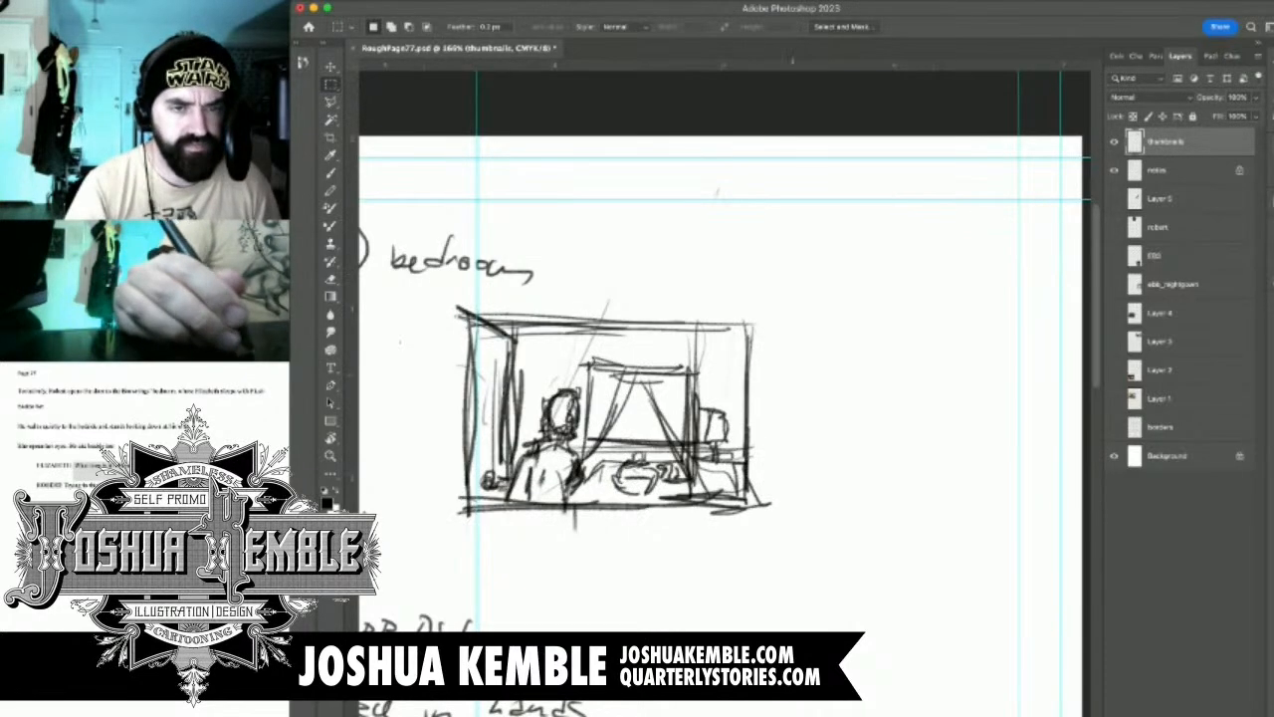
Draw a narrow upright frame for panel 2 directly beside panel 1, matching its height
key("b")
mouse_move(761, 327)
left_mouse_down()
mouse_move(760, 496)
mouse_move(838, 498)
left_mouse_up()
mouse_move(374, 557)
left_mouse_down()
mouse_move(431, 522)
mouse_move(1075, 360)
mouse_move(455, 488)
left_mouse_up()
left_click_drag(849, 289, 921, 289)
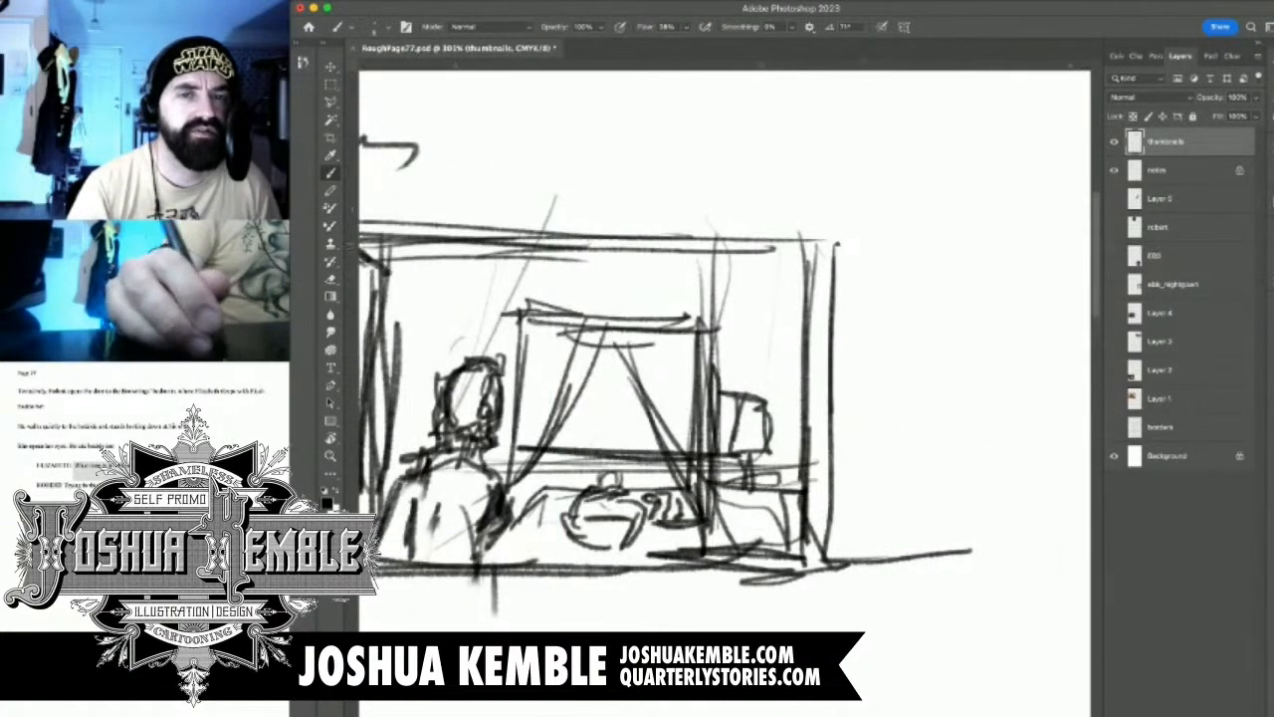
left_click_drag(839, 243, 1022, 243)
mouse_move(902, 245)
left_mouse_down()
mouse_move(1023, 247)
mouse_move(1003, 436)
left_mouse_up()
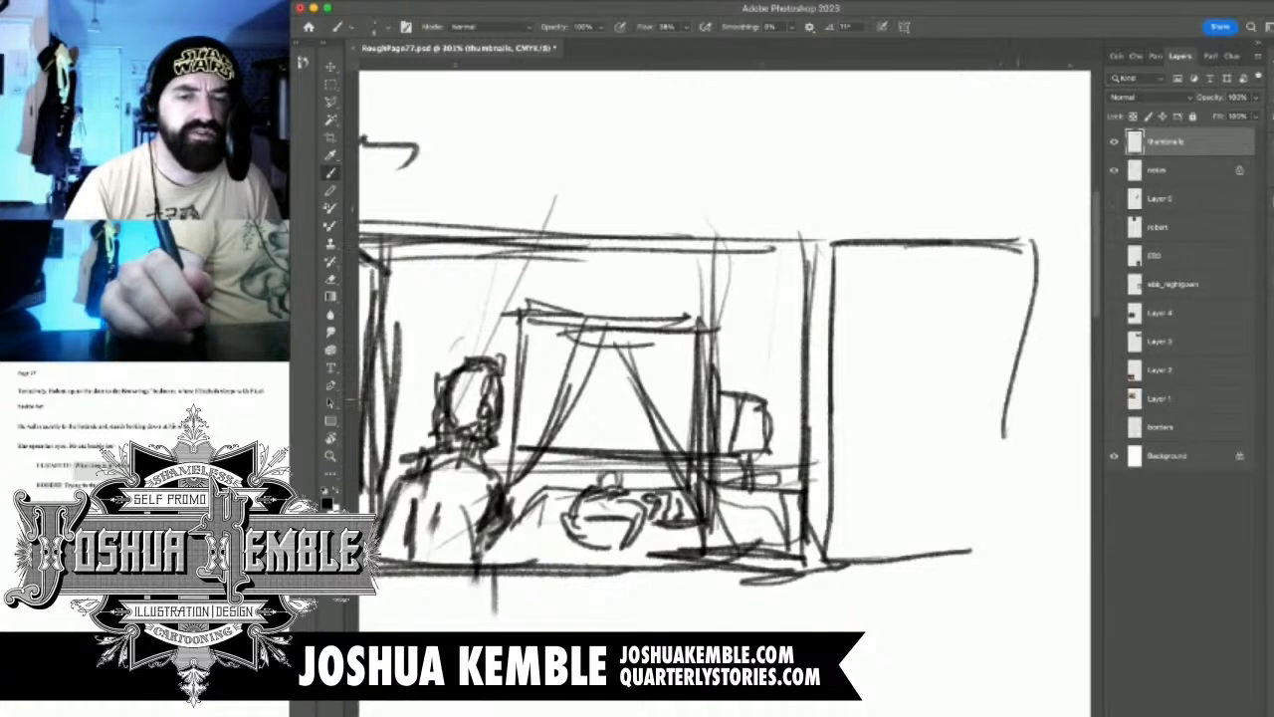
left_click_drag(1035, 235, 1041, 492)
left_click_drag(1053, 278, 1045, 413)
left_click_drag(1047, 330, 1029, 547)
mouse_move(906, 539)
left_mouse_down()
mouse_move(1031, 545)
mouse_move(996, 554)
left_mouse_up()
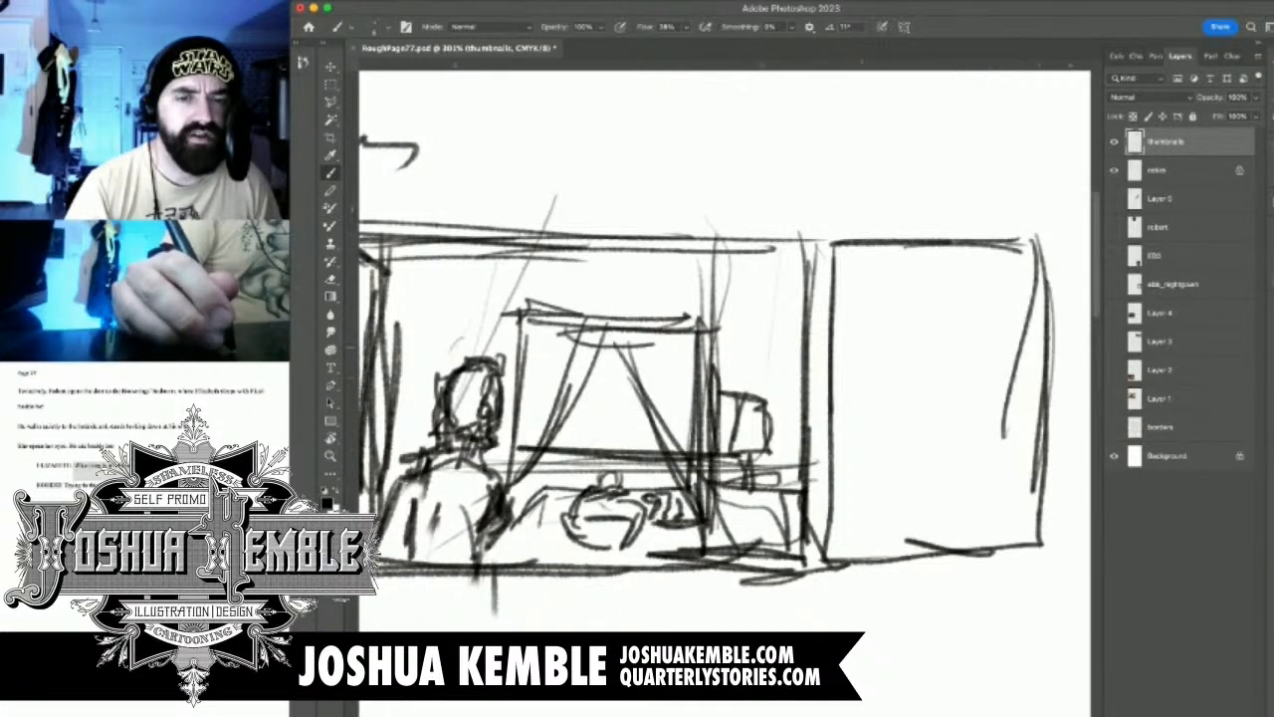
Sketch a small full-length standing figure with a round head and feet near panel 2's inner border
left_click_drag(882, 366, 854, 464)
left_click_drag(874, 388, 884, 448)
left_click_drag(876, 390, 884, 476)
mouse_move(876, 426)
left_mouse_down()
mouse_move(860, 519)
mouse_move(909, 516)
left_mouse_up()
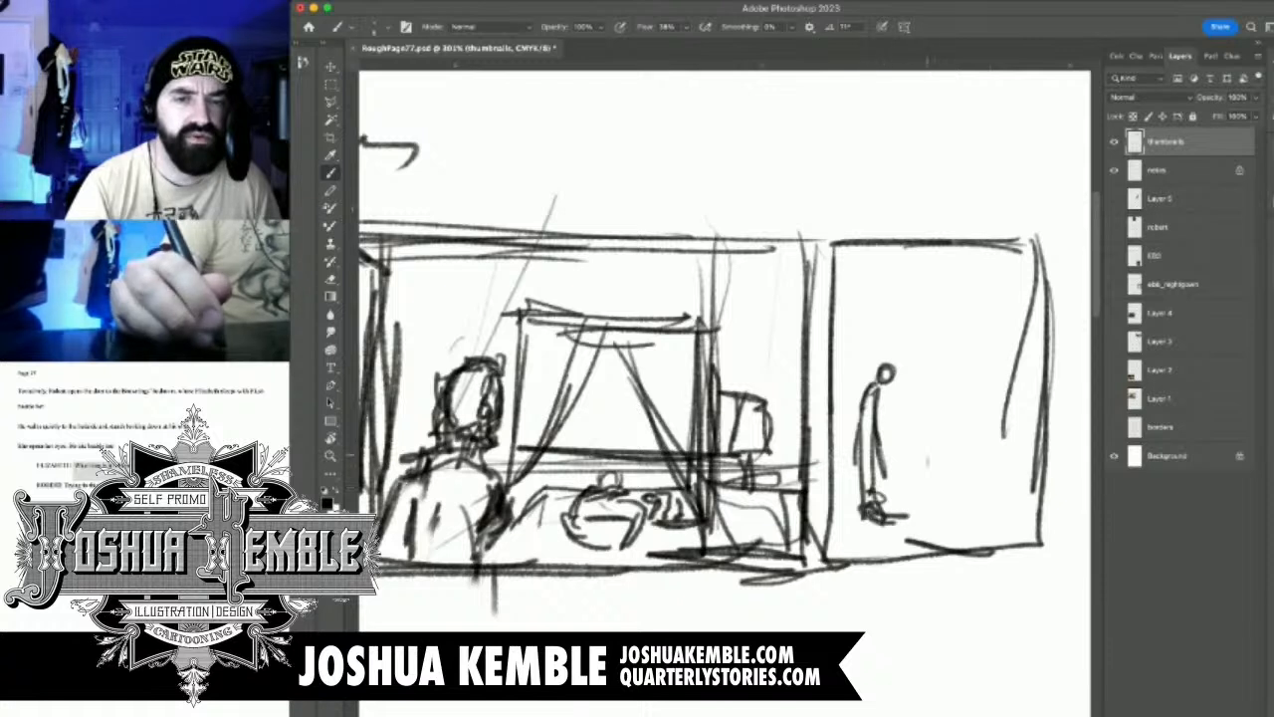
Sketch the bed with the sleeping woman and dog beside panel 2's standing figure, adding headboard and footboard after checking the Layer 3 photo
mouse_move(928, 436)
left_mouse_down()
mouse_move(915, 460)
mouse_move(948, 450)
mouse_move(906, 476)
mouse_move(958, 475)
mouse_move(944, 452)
mouse_move(970, 442)
mouse_move(974, 468)
mouse_move(896, 434)
left_mouse_up()
left_click_drag(896, 416, 989, 416)
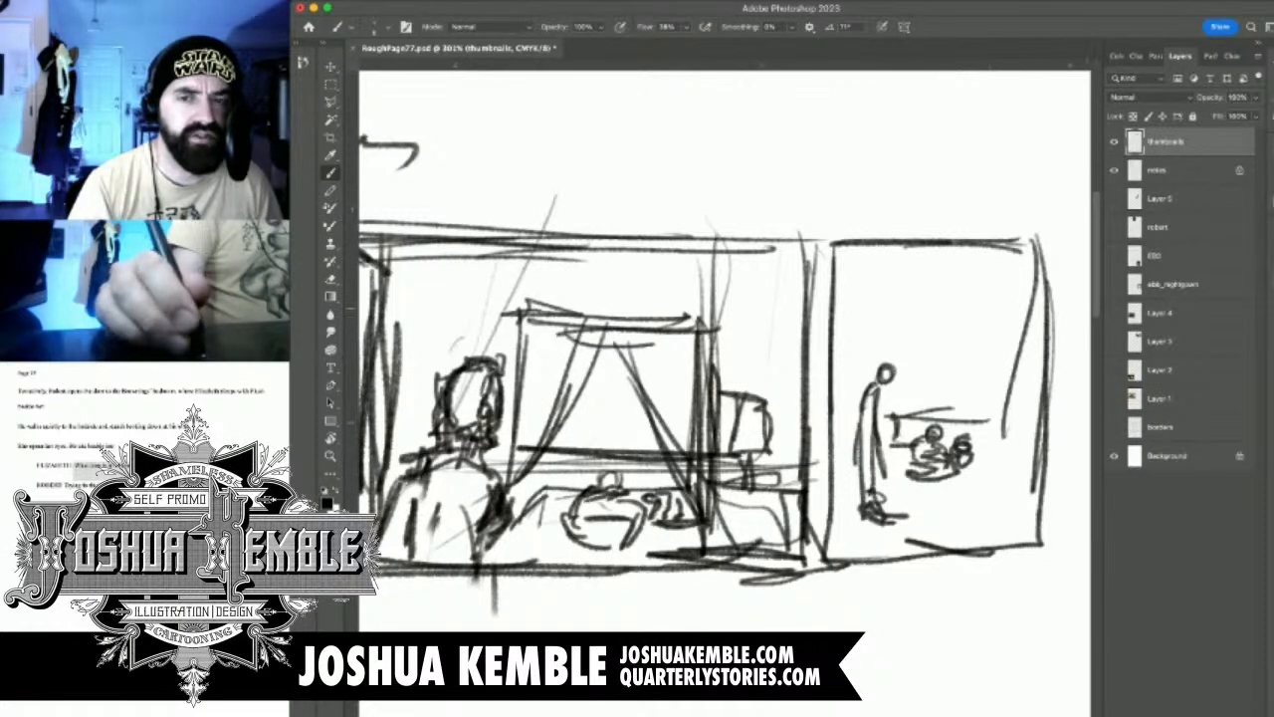
left_click(1114, 341)
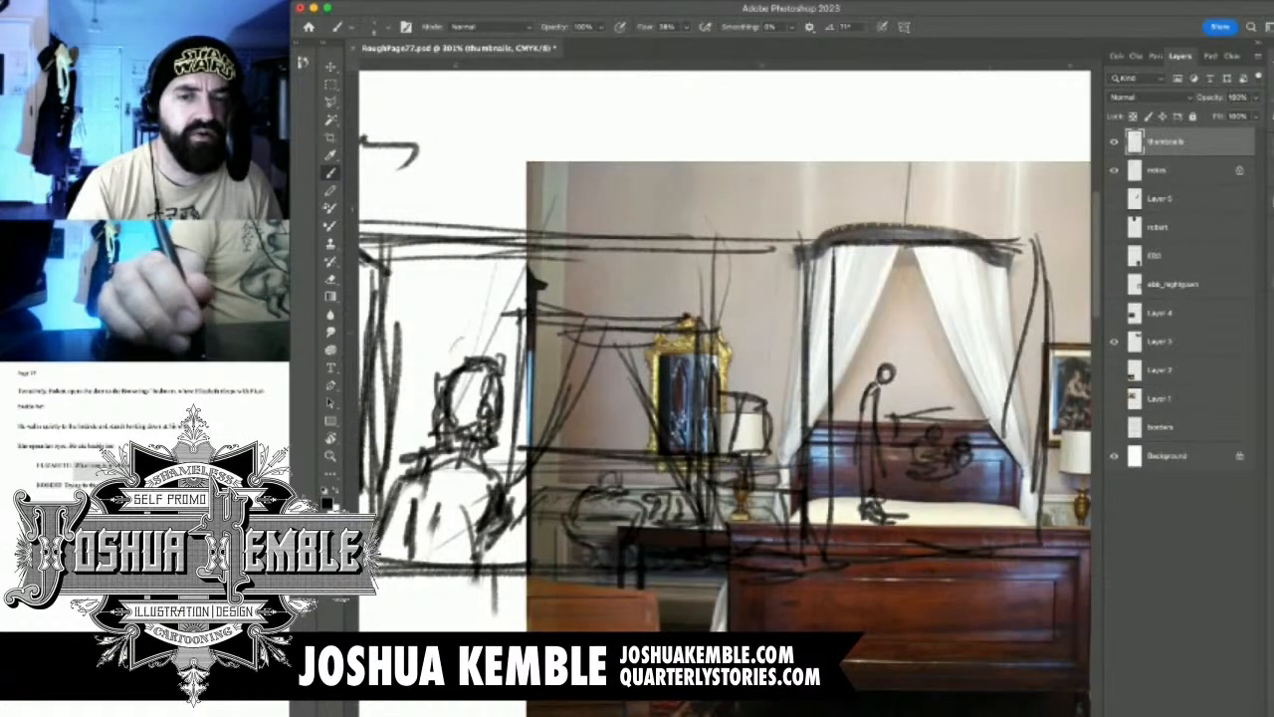
left_click(1114, 341)
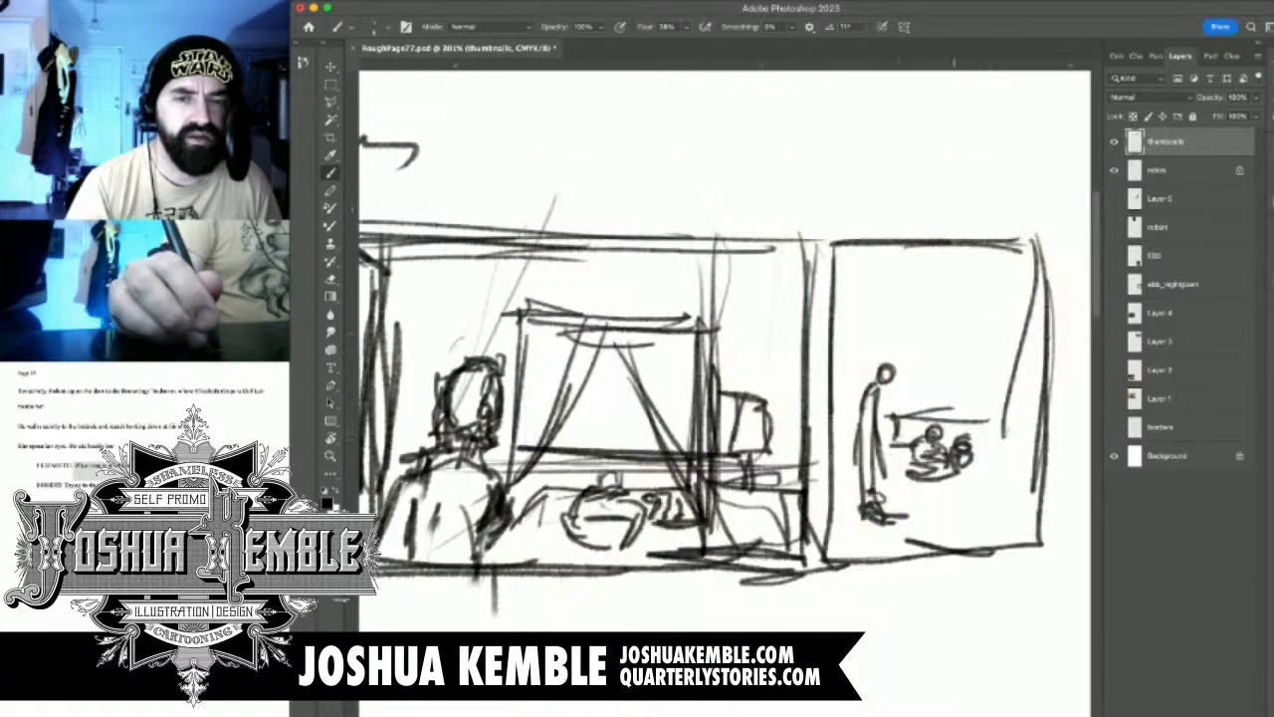
mouse_move(922, 419)
left_mouse_down()
mouse_move(966, 420)
mouse_move(979, 442)
left_mouse_up()
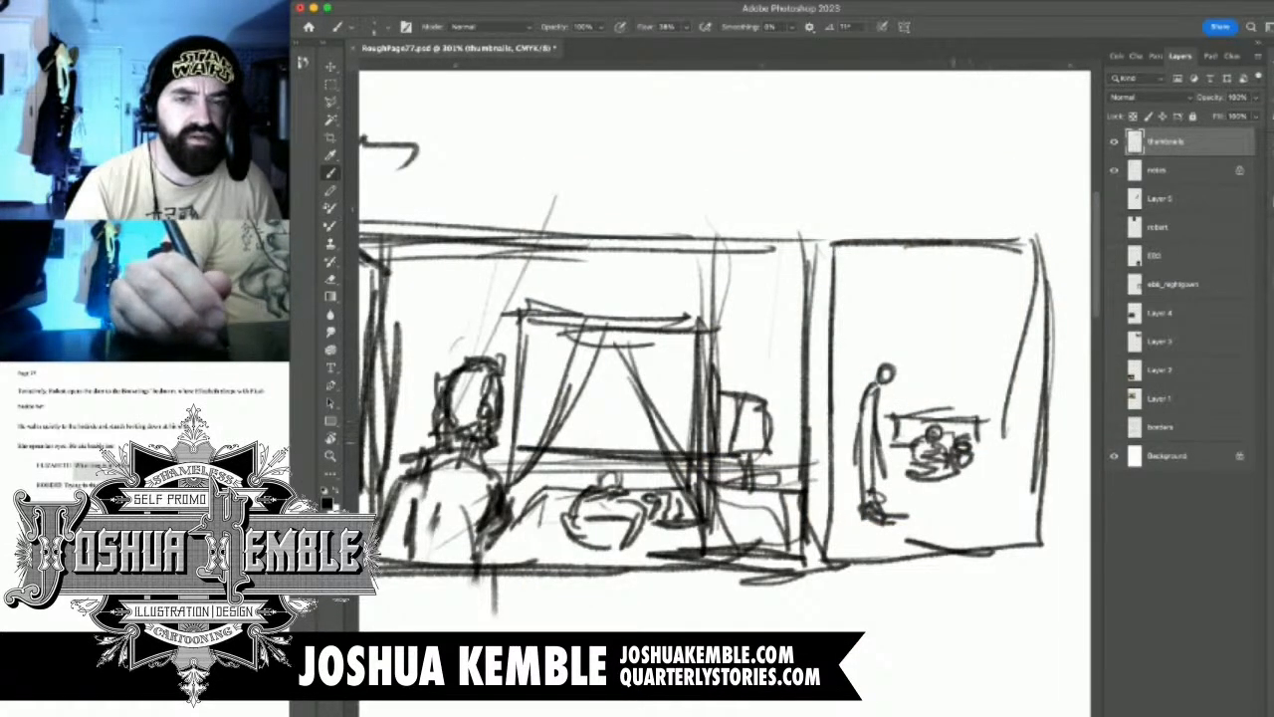
mouse_move(901, 430)
left_mouse_down()
mouse_move(921, 436)
mouse_move(890, 461)
mouse_move(888, 482)
mouse_move(991, 478)
mouse_move(986, 506)
left_mouse_up()
mouse_move(894, 471)
left_mouse_down()
mouse_move(885, 510)
mouse_move(983, 502)
left_mouse_up()
mouse_move(983, 503)
left_mouse_down()
mouse_move(982, 526)
mouse_move(886, 514)
mouse_move(962, 517)
mouse_move(981, 448)
left_mouse_up()
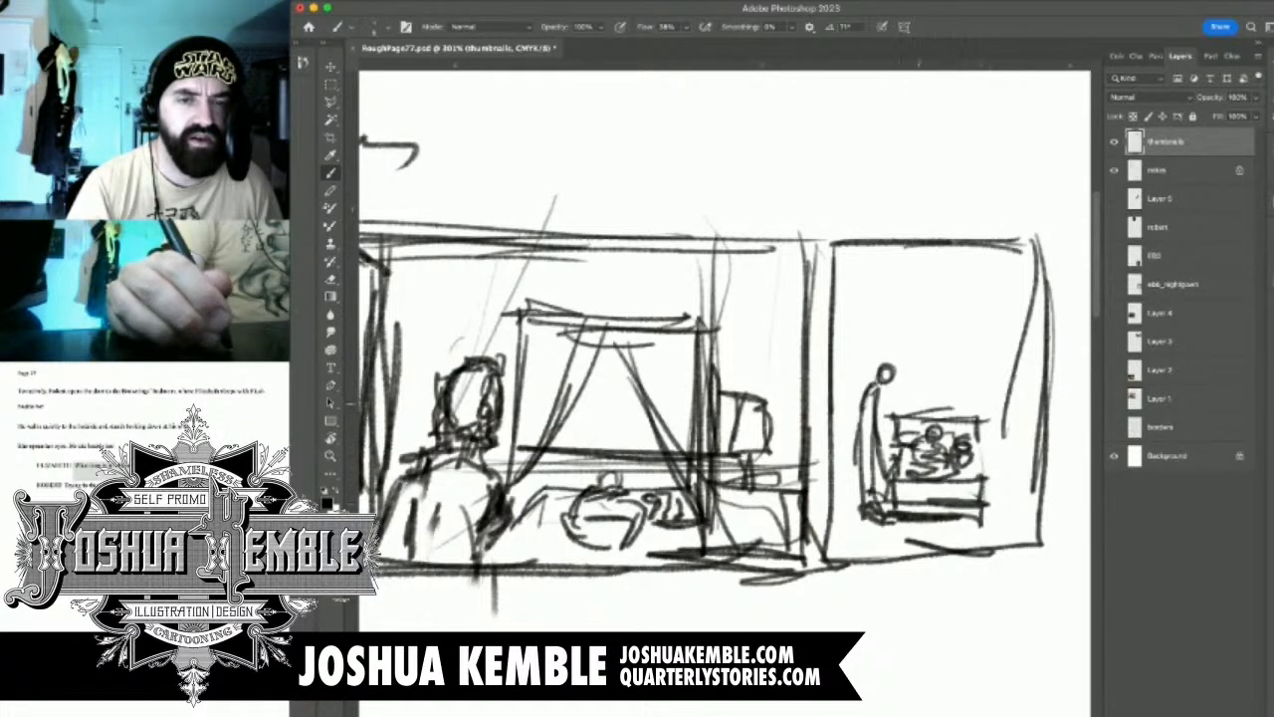
Add a flat canopy with parted drapes and side posts above panel 2's bed, plus a small nightstand beside it
left_click_drag(912, 390, 900, 418)
mouse_move(926, 348)
left_mouse_down()
mouse_move(886, 426)
mouse_move(889, 415)
mouse_move(982, 404)
left_mouse_up()
left_click_drag(962, 339, 982, 412)
mouse_move(915, 341)
left_mouse_down()
mouse_move(968, 381)
mouse_move(990, 345)
mouse_move(878, 342)
mouse_move(876, 371)
left_mouse_up()
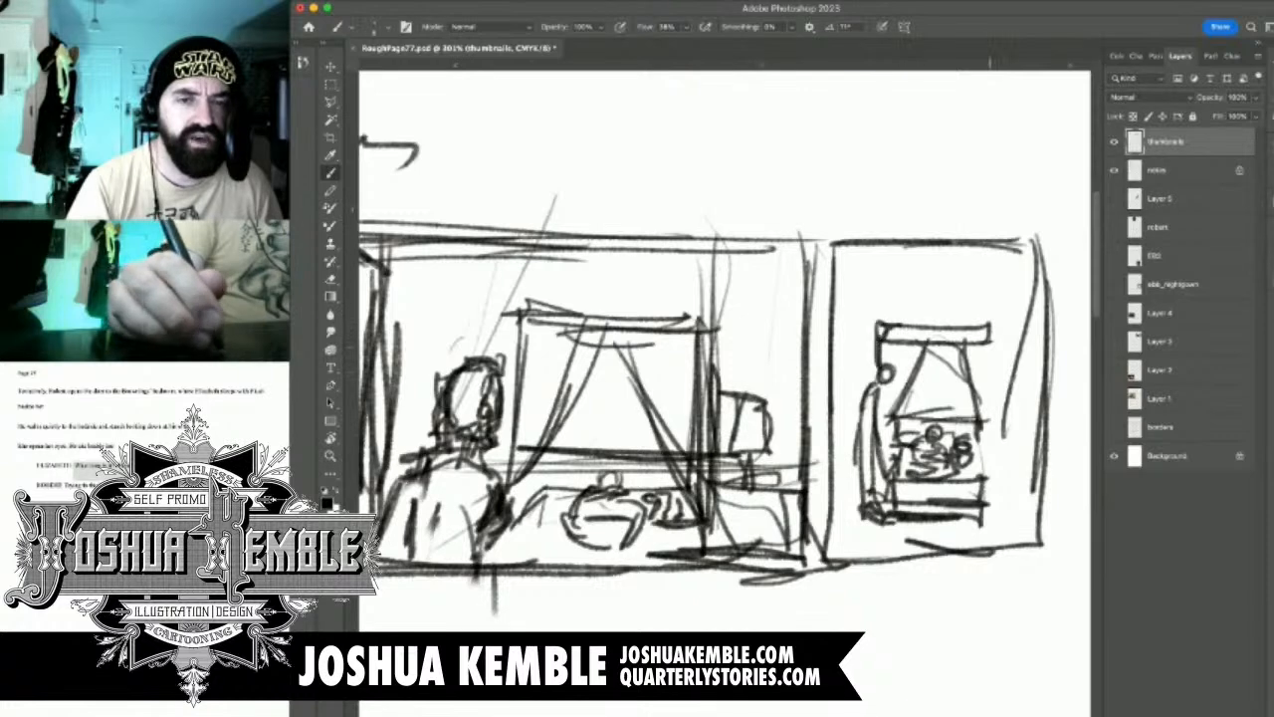
left_click_drag(992, 343, 989, 428)
mouse_move(993, 374)
left_mouse_down()
mouse_move(979, 468)
mouse_move(970, 405)
left_mouse_up()
left_click_drag(859, 335, 870, 362)
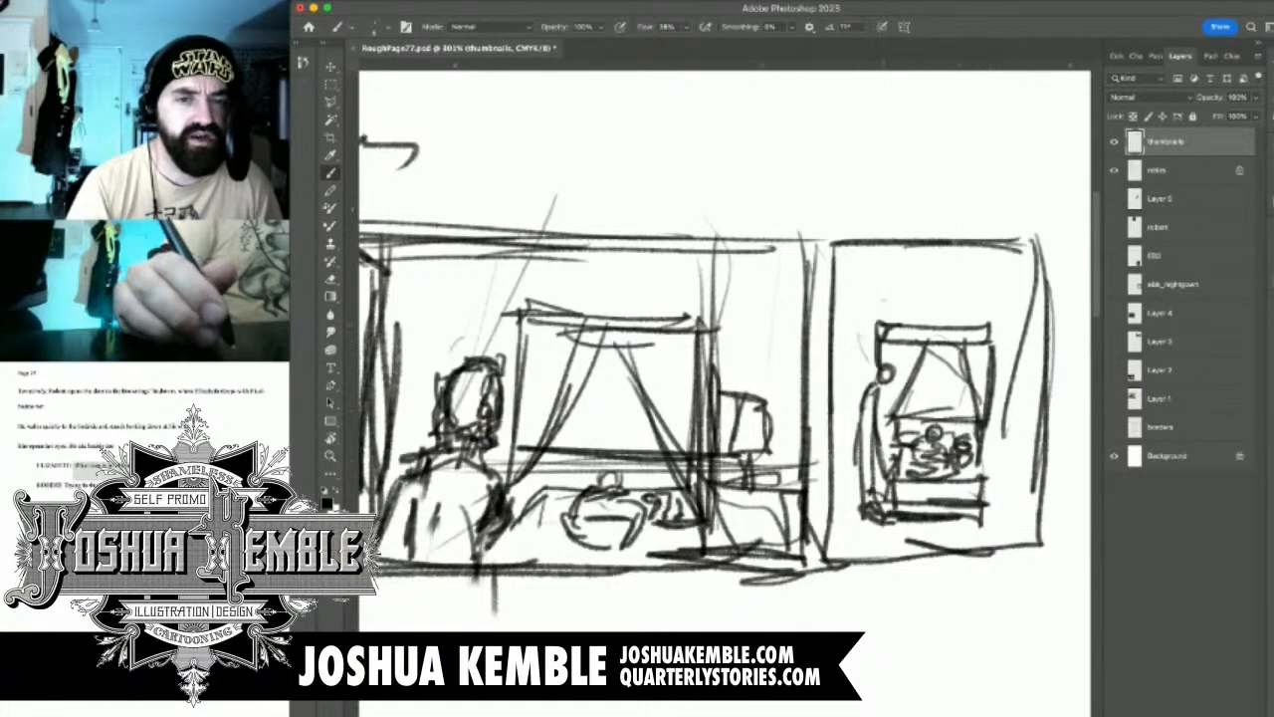
mouse_move(883, 302)
left_mouse_down()
mouse_move(823, 375)
mouse_move(895, 355)
mouse_move(837, 348)
left_mouse_up()
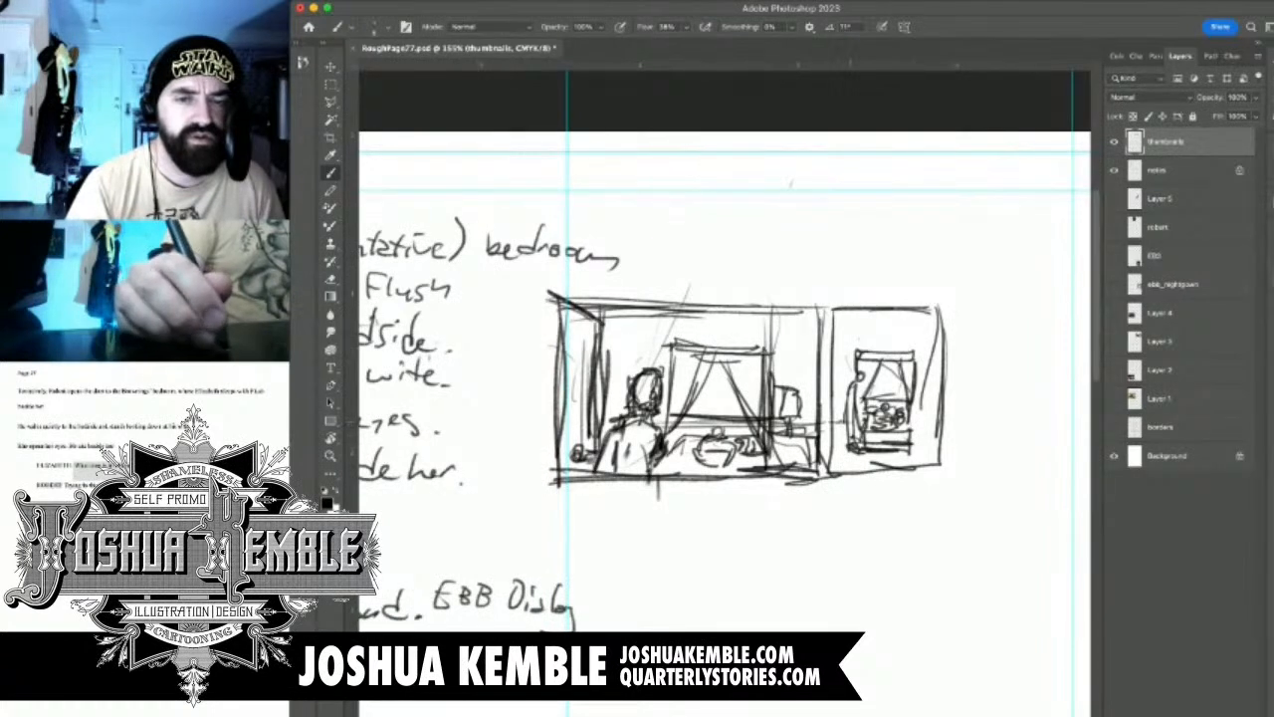
mouse_move(914, 409)
left_mouse_down()
mouse_move(921, 439)
mouse_move(909, 420)
left_mouse_up()
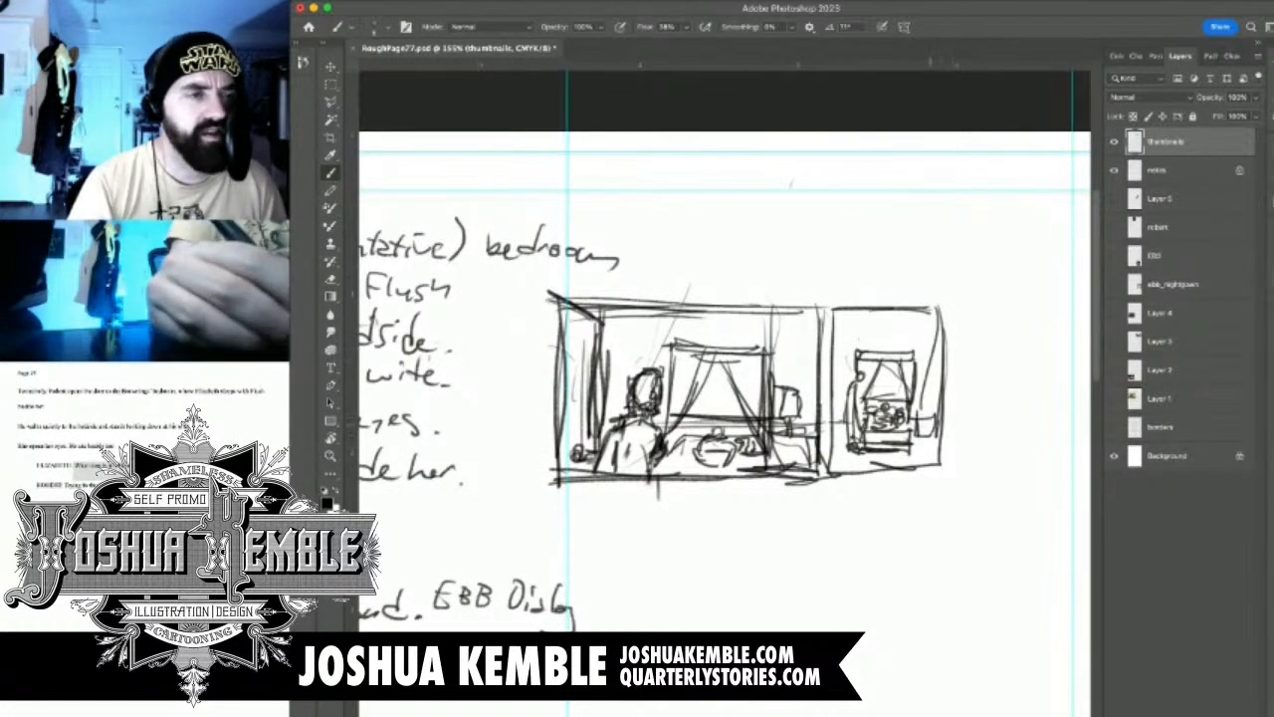
Erase panel 2's top edge and draw a new horizontal line slightly lower across the panel
key("m")
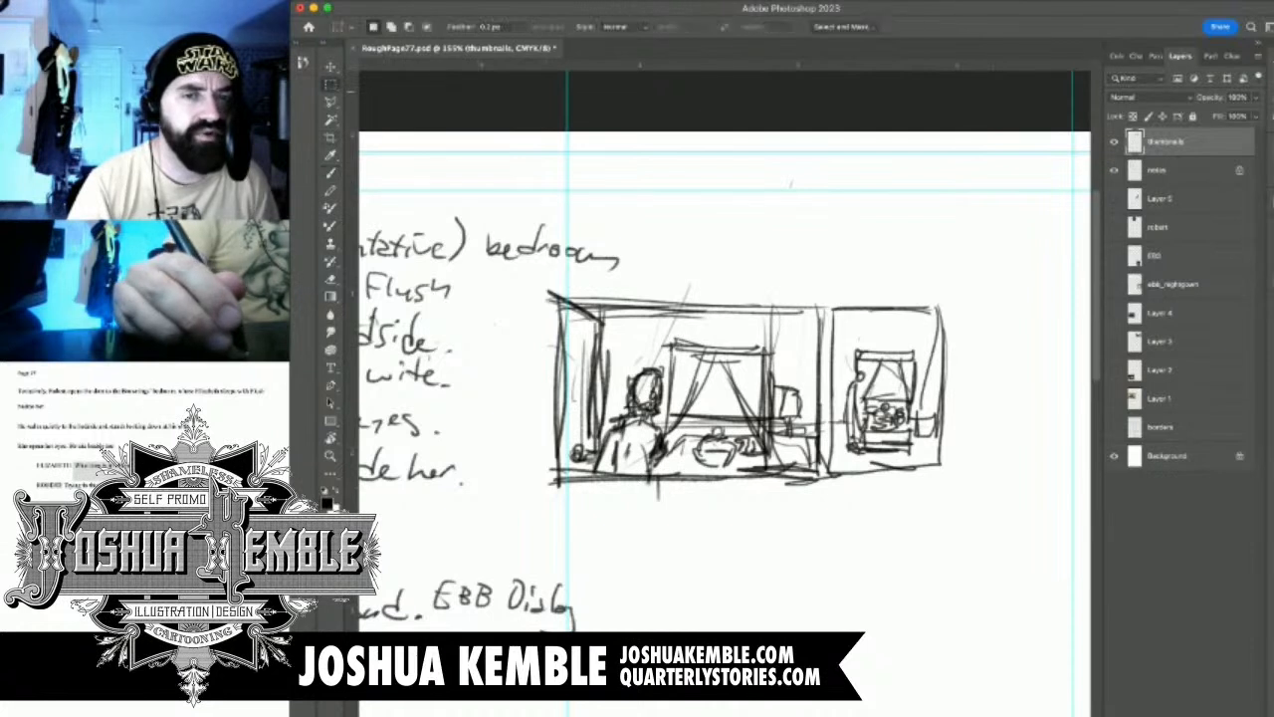
key("e")
left_click_drag(830, 309, 940, 310)
key("b")
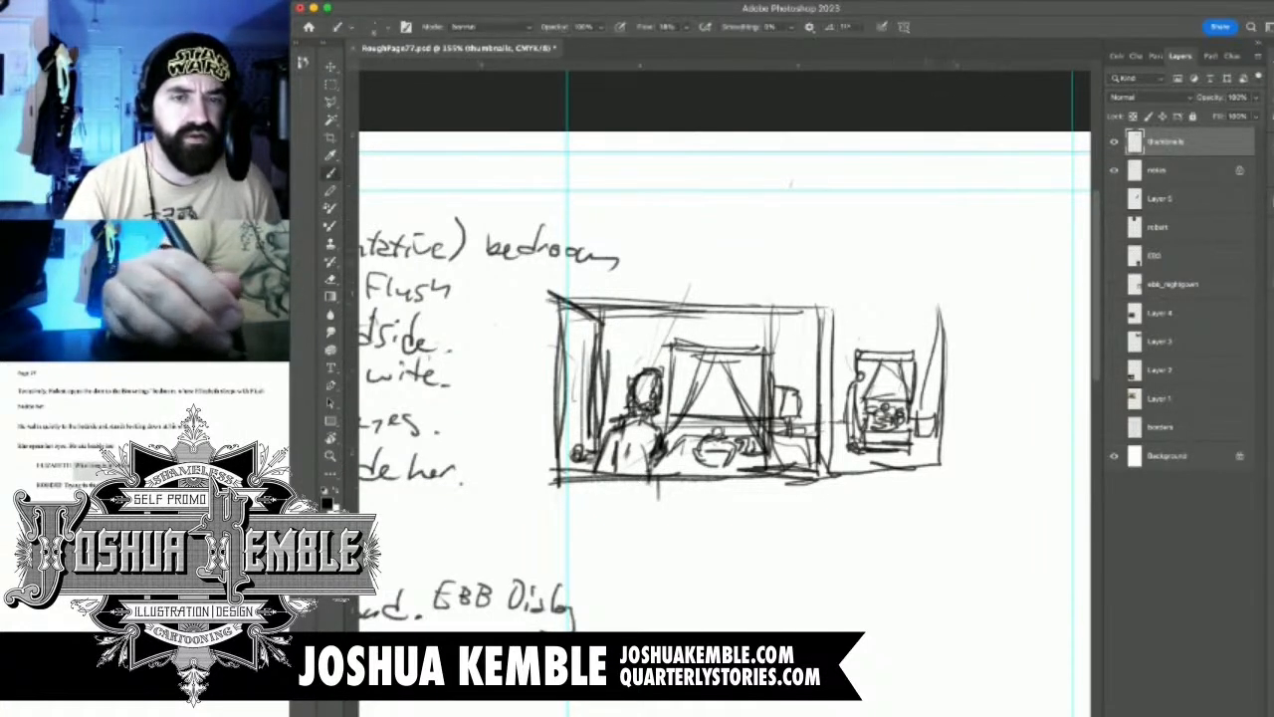
left_click_drag(839, 328, 939, 324)
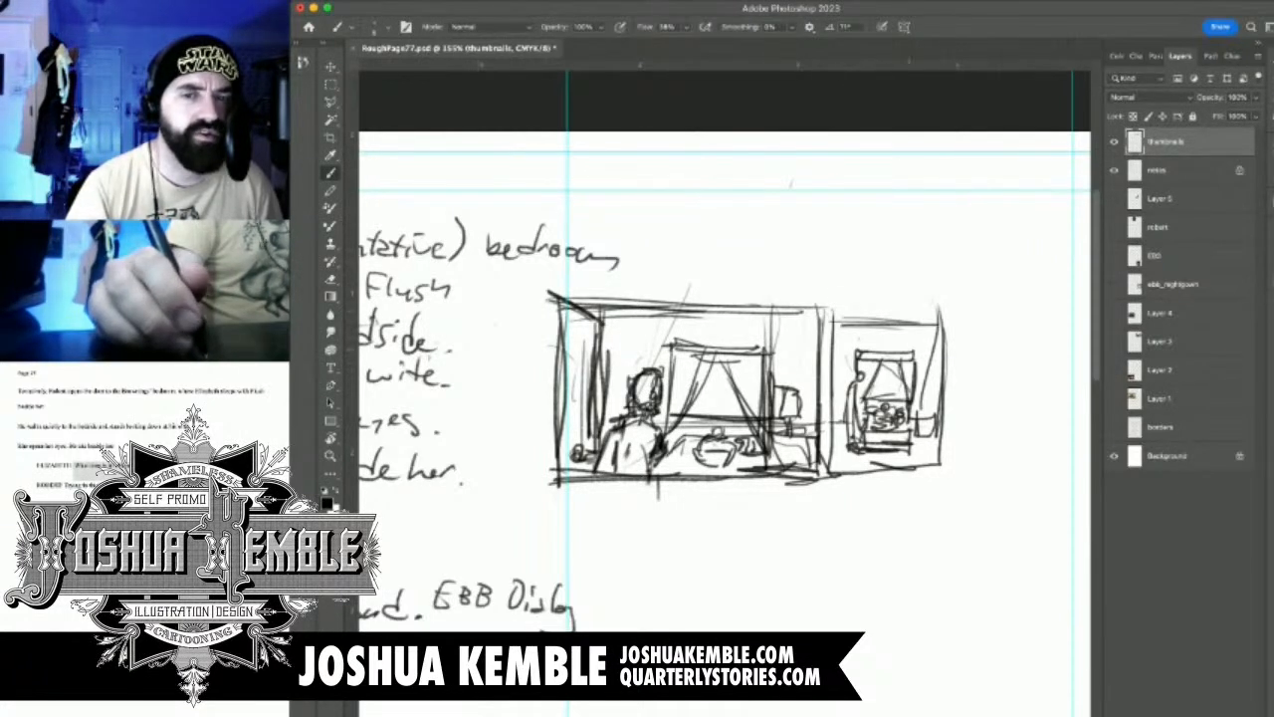
Toggle the reference layers' visibility to look for the bedroom photo, viewing the whole page
left_click(1114, 312)
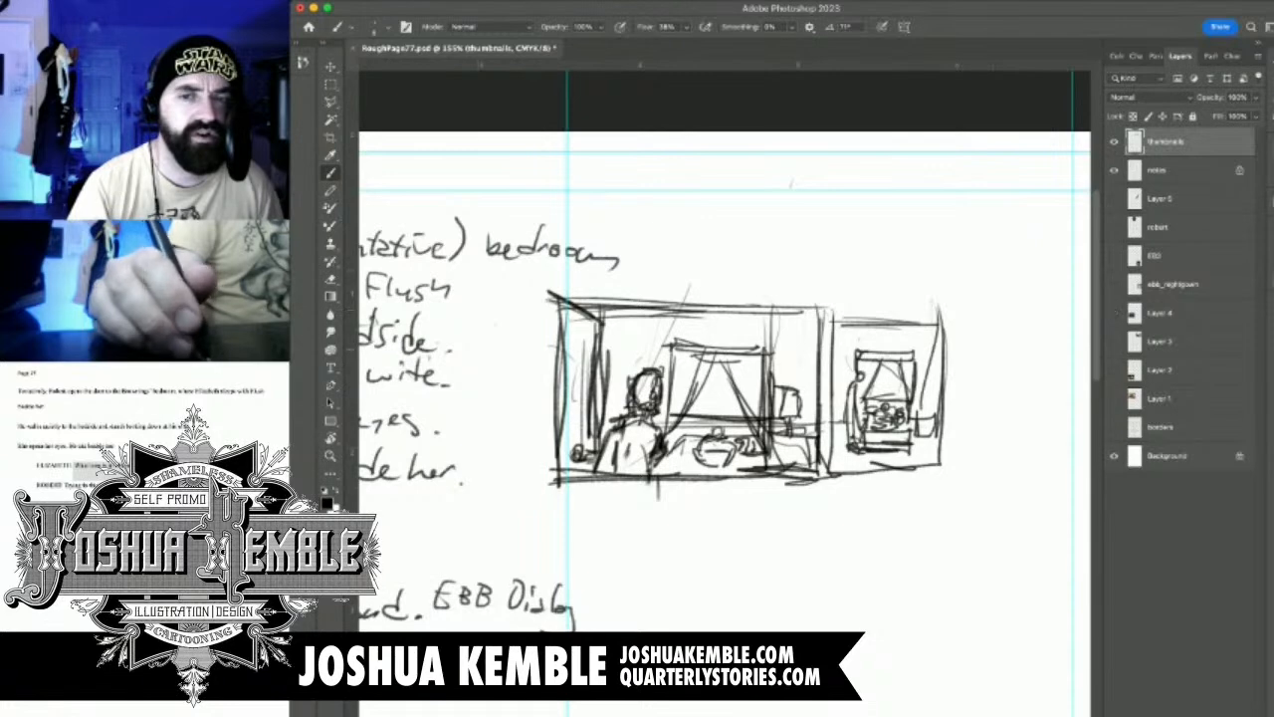
left_click(1113, 256)
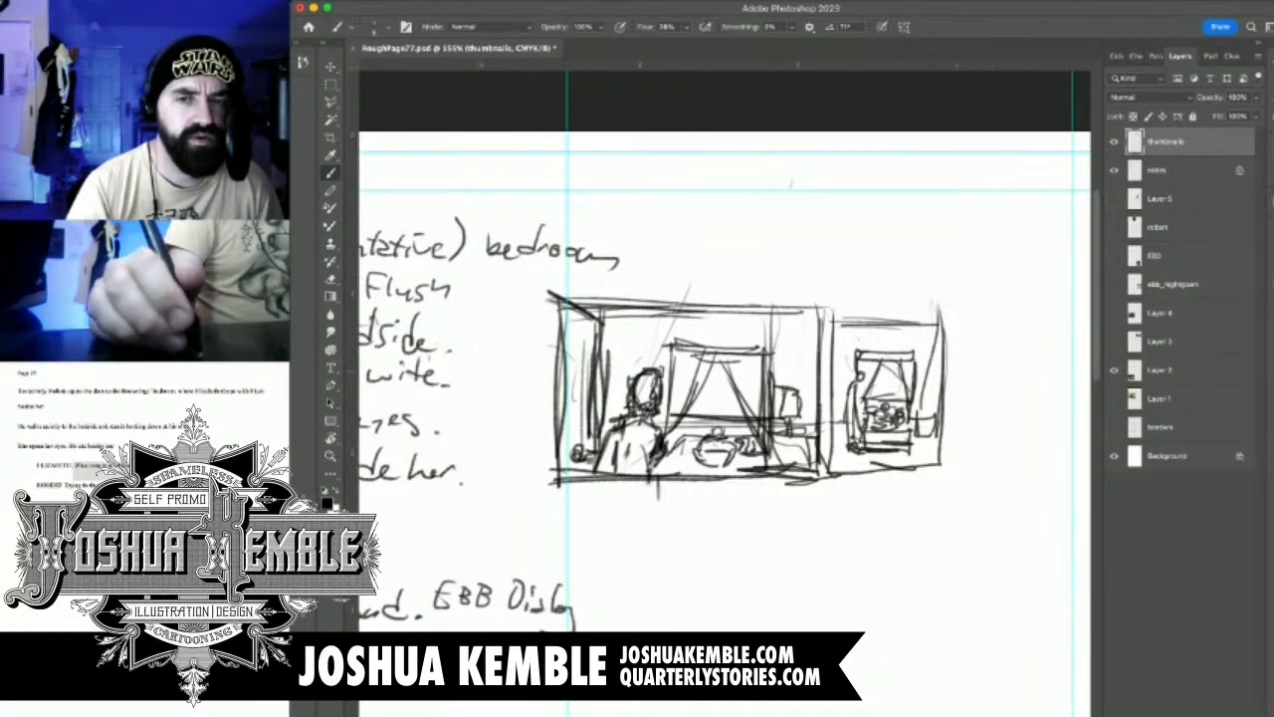
scroll(791, 184, "down", 8)
scroll(792, 184, "up", 2)
left_click(1114, 370)
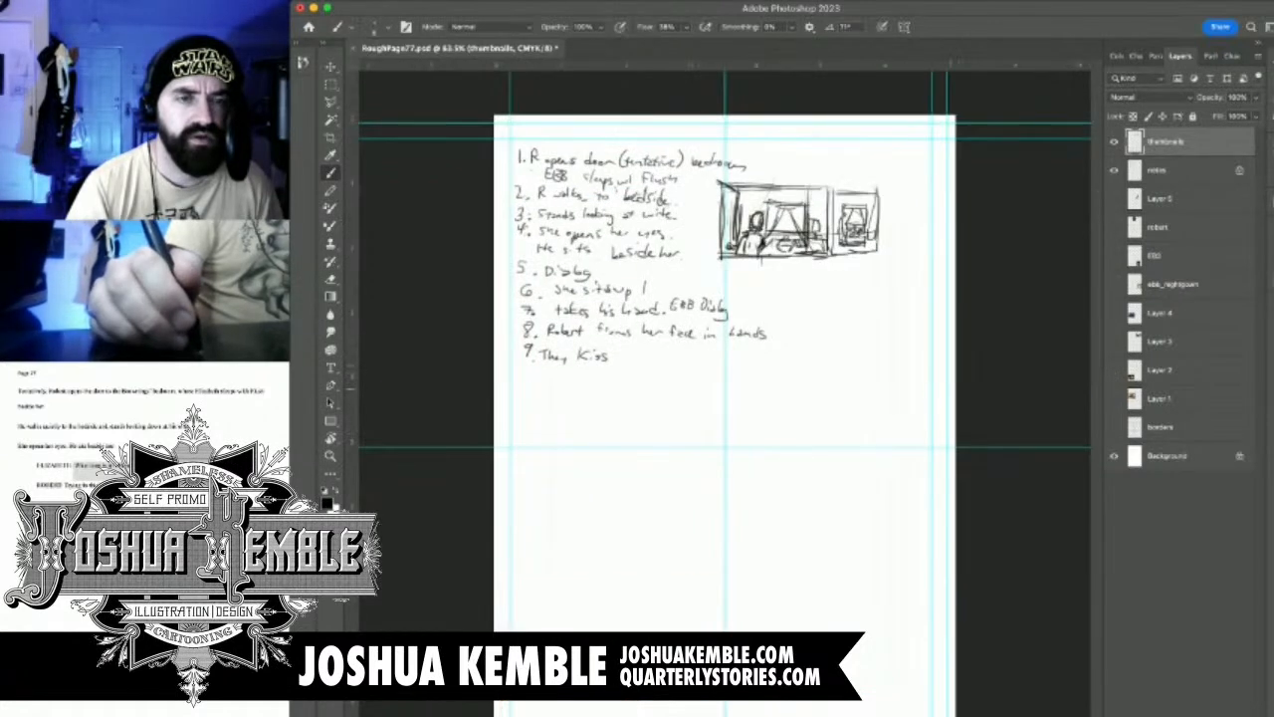
Show the wide bedroom photo on Layer 1 and examine the placement of its canopy bed, lamps and furniture up close
left_click(1114, 398)
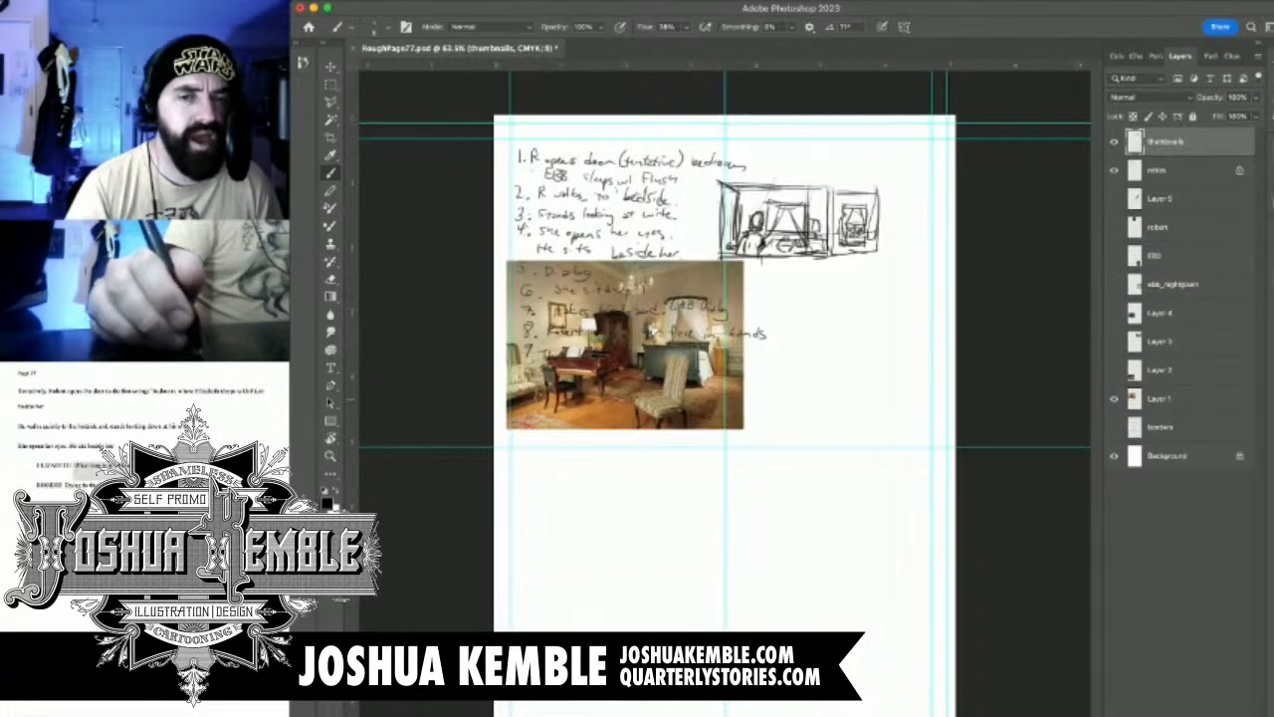
left_click(1113, 398)
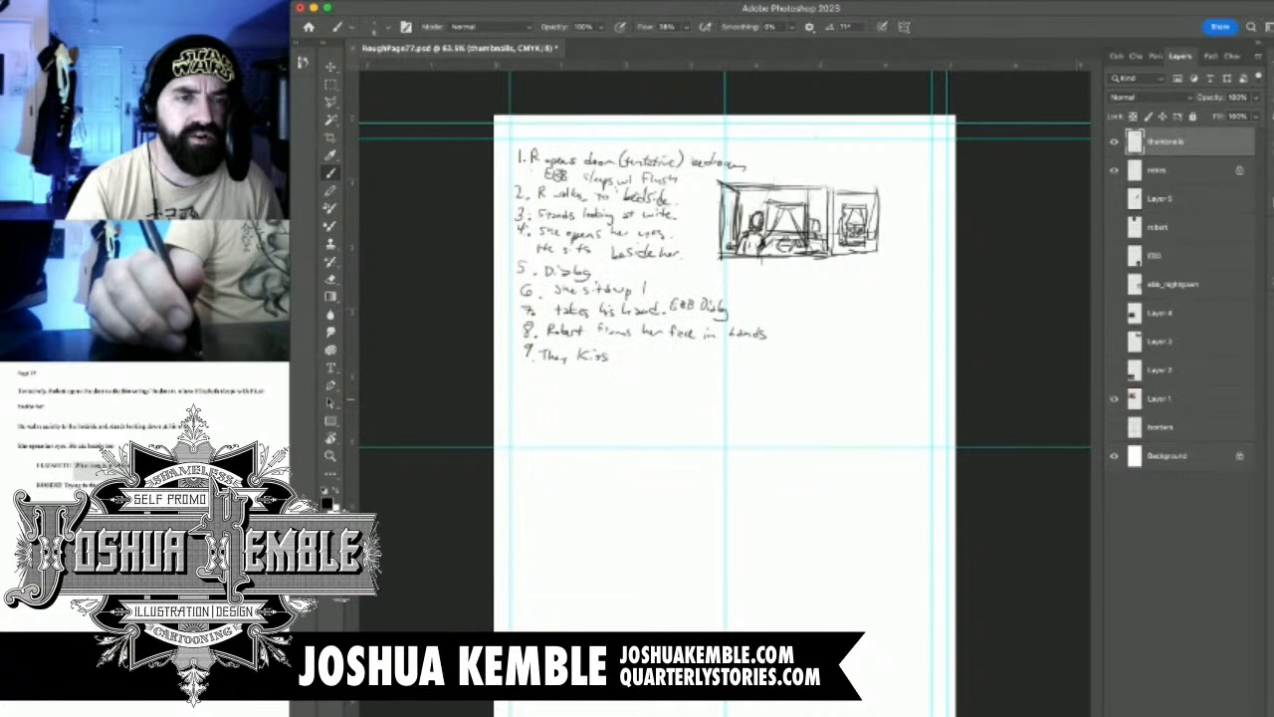
left_click(1114, 398)
left_click(1163, 341)
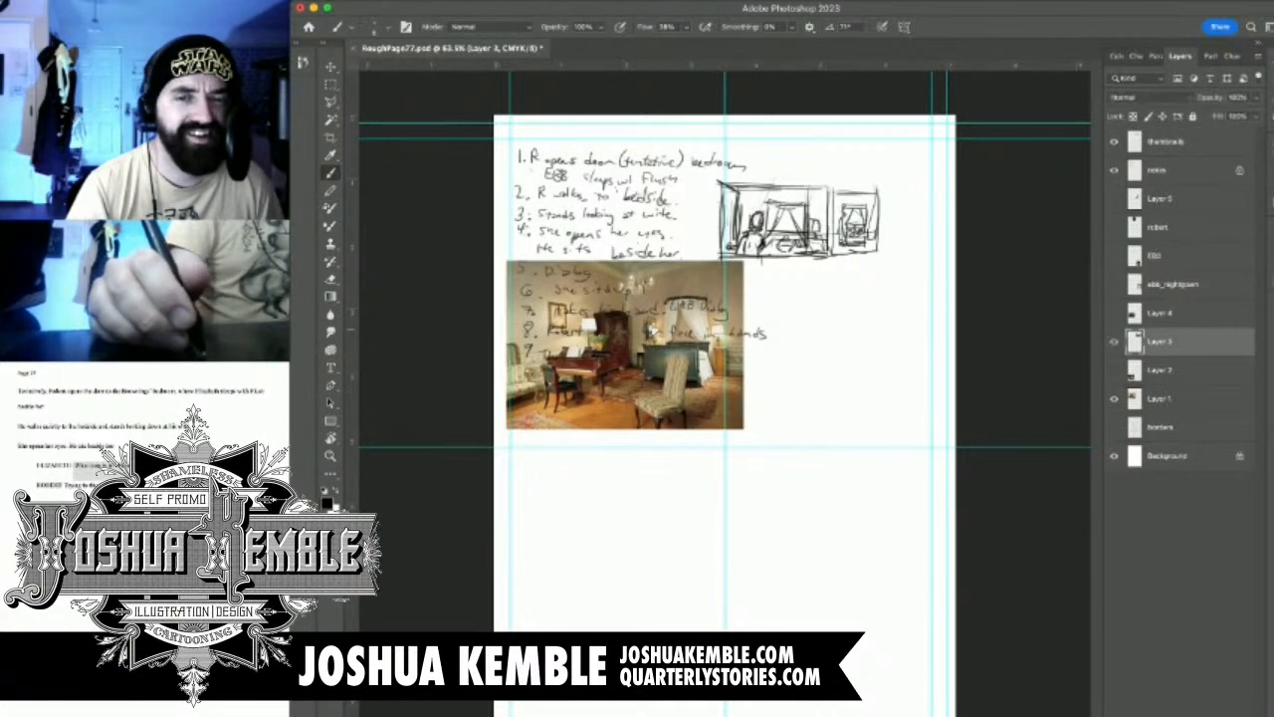
left_click(1114, 342)
left_click(1114, 342)
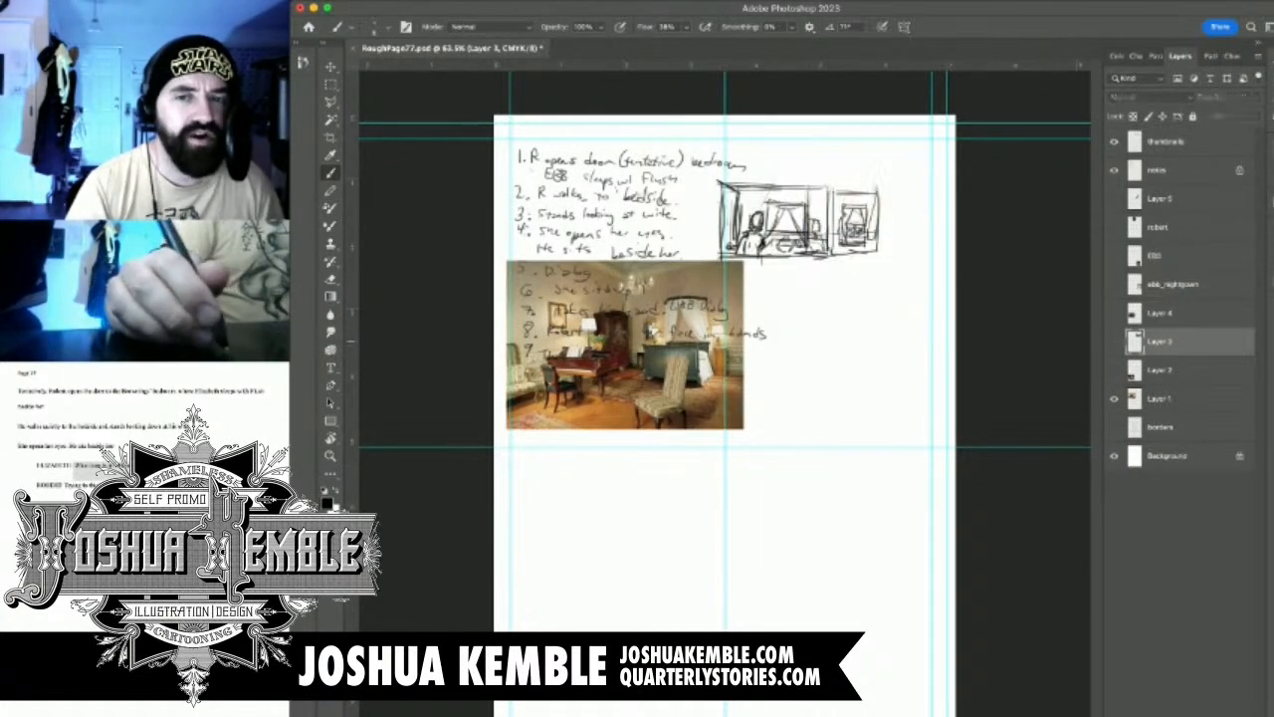
left_click_drag(878, 350, 955, 350)
mouse_move(647, 318)
left_mouse_down()
mouse_move(832, 424)
mouse_move(961, 424)
left_mouse_up()
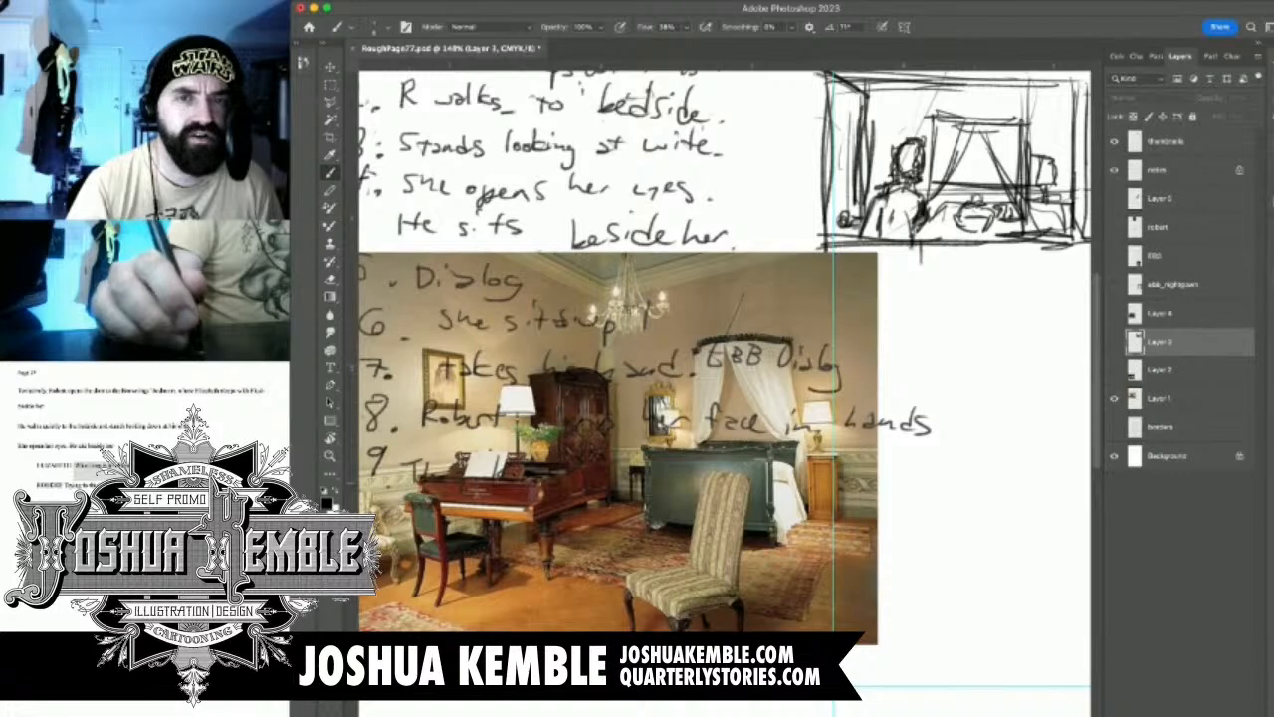
Hide the bedroom photo on Layer 1 and sketch a small chandelier above panel 2 on the thumbnails layer
left_click(1114, 398)
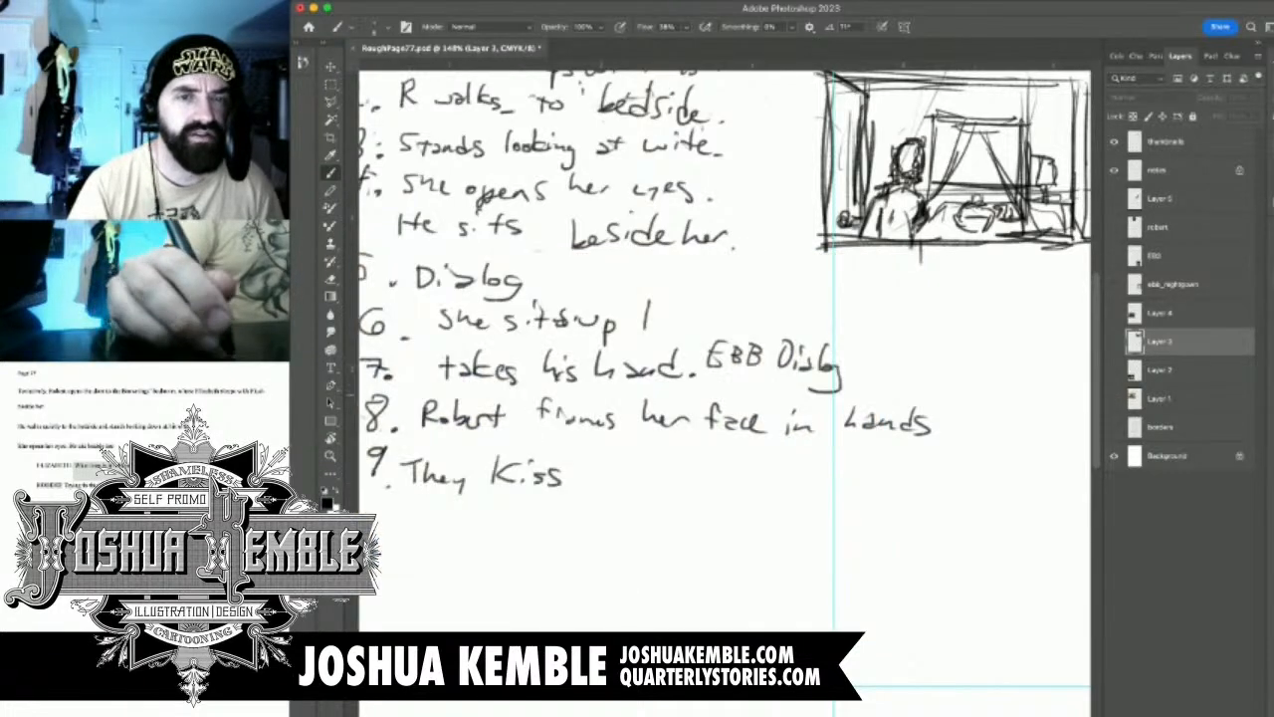
left_click_drag(945, 229, 694, 396)
left_click_drag(915, 267, 945, 266)
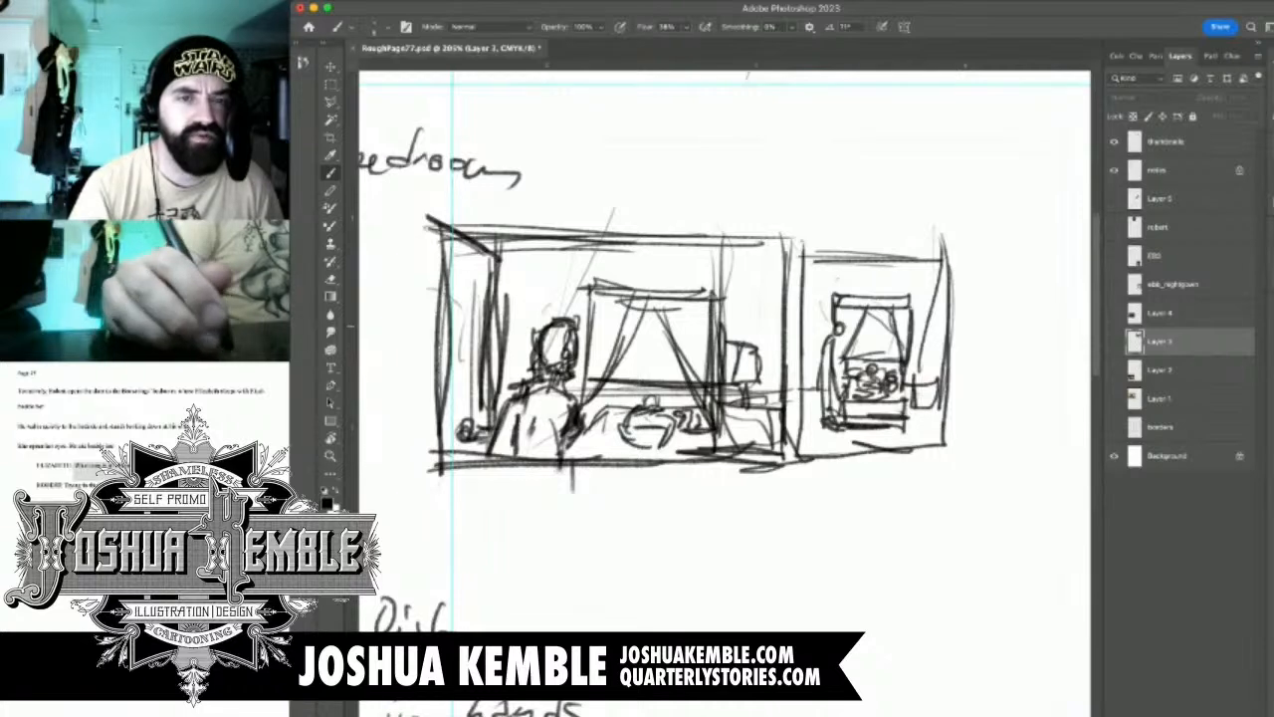
left_click(1165, 142)
left_click_drag(900, 276, 962, 276)
left_click_drag(846, 288, 854, 454)
mouse_move(814, 268)
left_mouse_down()
mouse_move(827, 339)
mouse_move(840, 348)
mouse_move(888, 324)
mouse_move(836, 275)
mouse_move(846, 332)
mouse_move(882, 311)
mouse_move(802, 329)
mouse_move(803, 298)
mouse_move(819, 326)
left_mouse_up()
left_click_drag(808, 270, 842, 273)
mouse_move(808, 276)
left_mouse_down()
mouse_move(854, 281)
mouse_move(810, 264)
mouse_move(808, 287)
left_mouse_up()
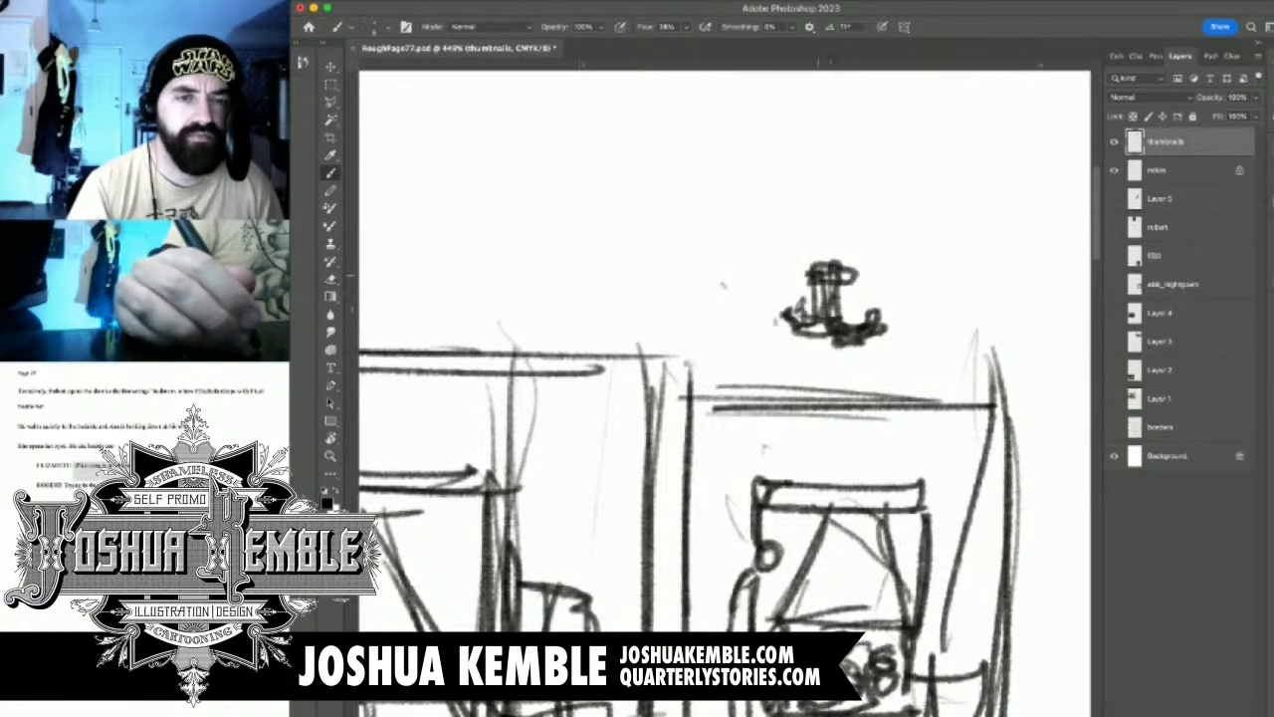
Extend panel 2's frame upward with new side lines and a top edge enclosing the chandelier
mouse_move(687, 241)
left_mouse_down()
mouse_move(687, 410)
mouse_move(686, 394)
left_mouse_up()
left_click_drag(683, 242, 964, 243)
mouse_move(876, 235)
left_mouse_down()
mouse_move(1001, 239)
mouse_move(998, 384)
left_mouse_up()
left_click_drag(1002, 231, 1013, 428)
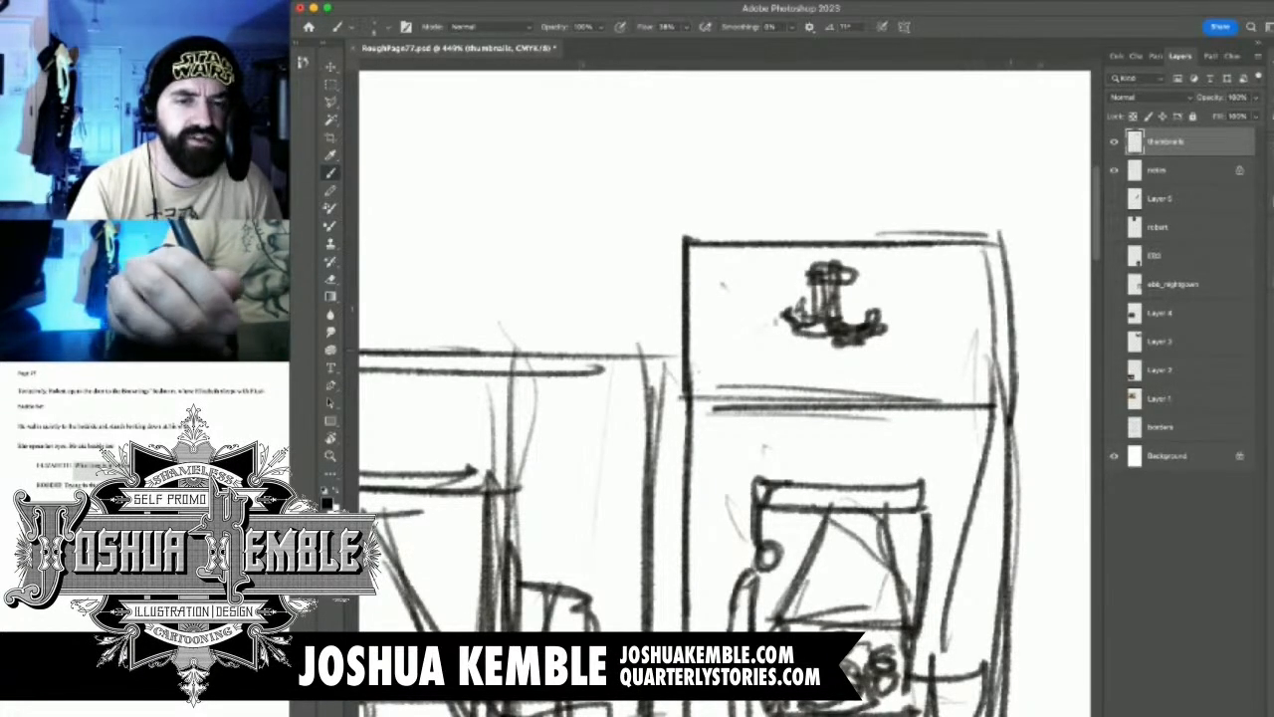
left_click_drag(1017, 255, 1019, 377)
mouse_move(1006, 273)
left_mouse_down()
mouse_move(1013, 460)
mouse_move(856, 435)
mouse_move(901, 435)
left_mouse_up()
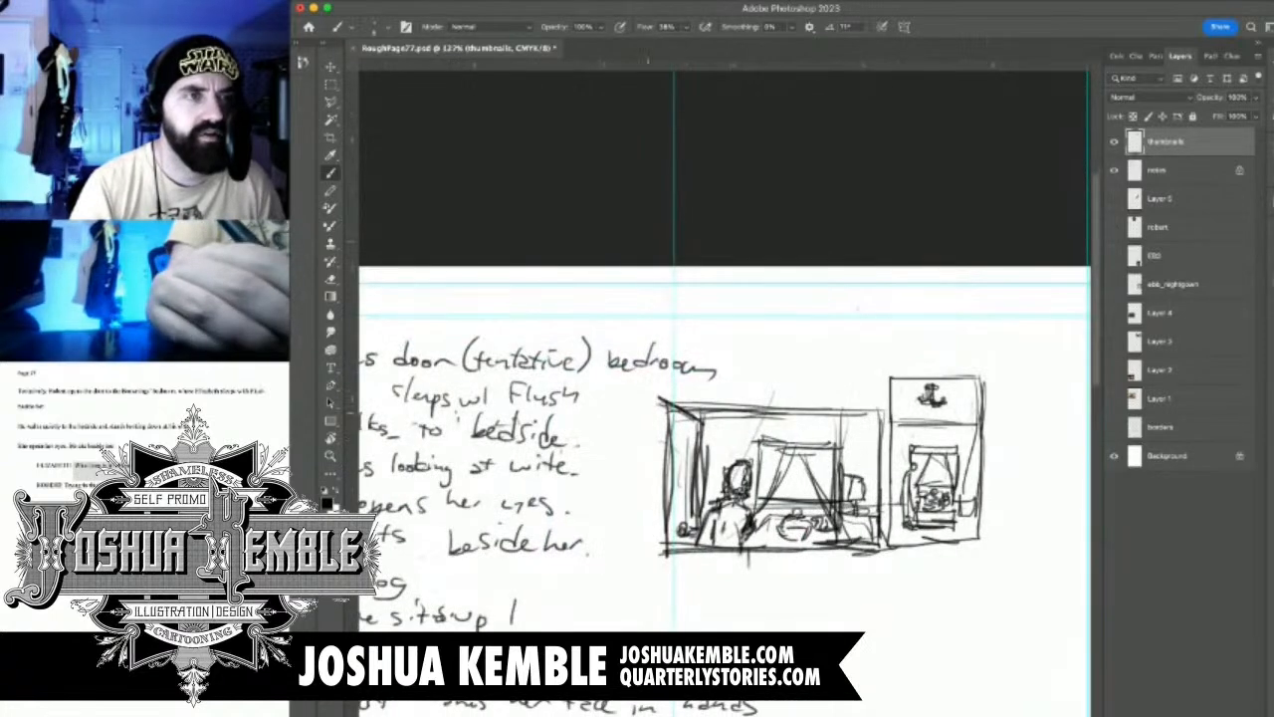
Select the whole of panel 2, scale it down to match panel 1's height, and deselect it
key("m")
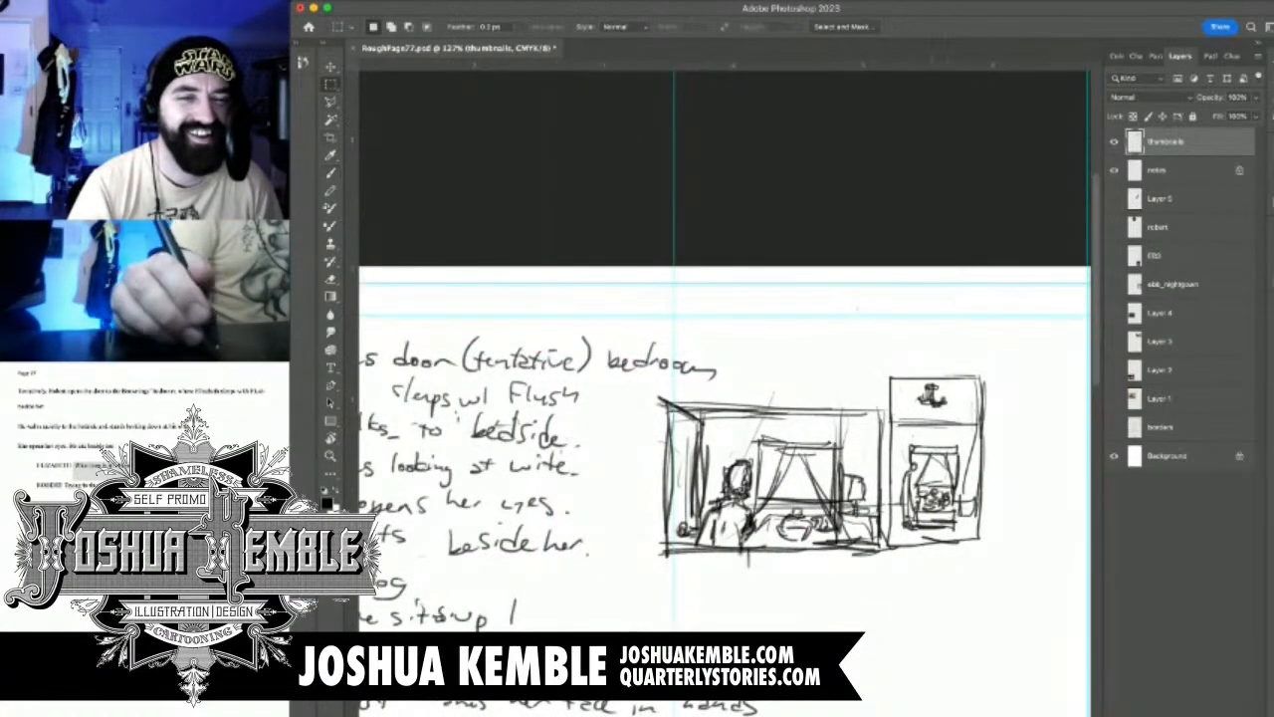
left_click_drag(960, 434, 934, 436)
left_click_drag(960, 321, 753, 649)
key("super+t")
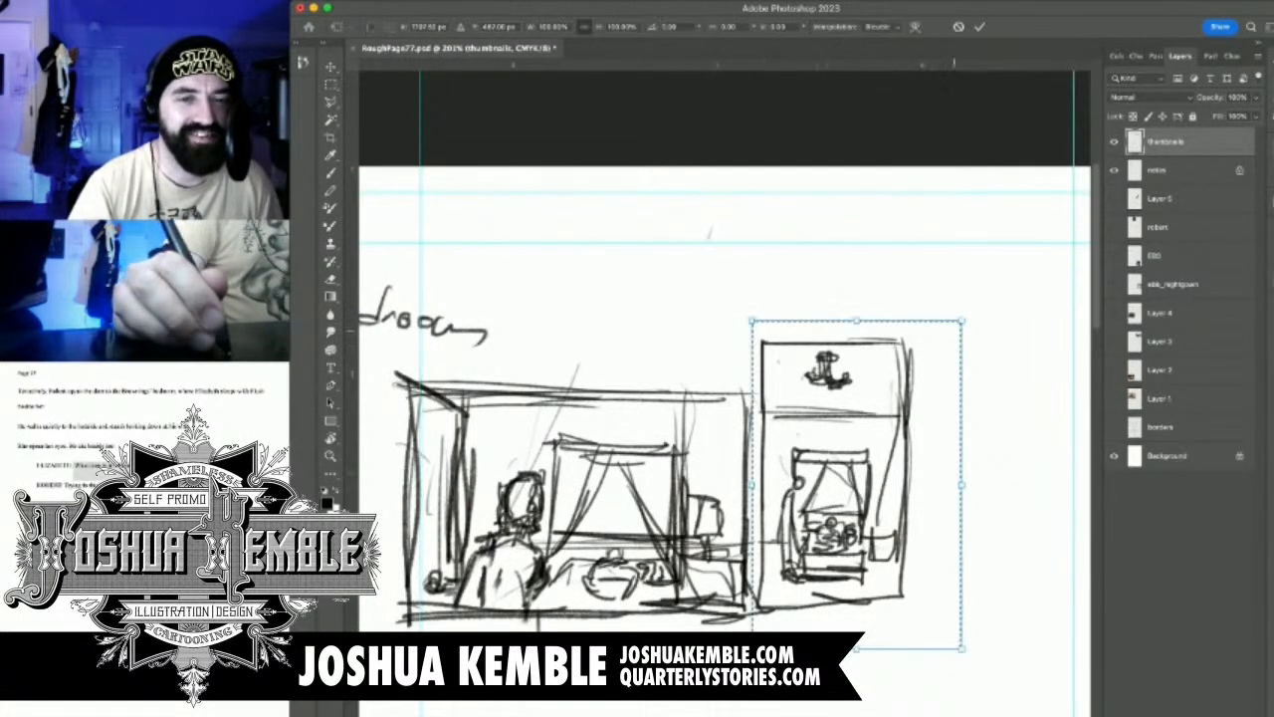
left_click_drag(962, 321, 927, 375)
key("Return")
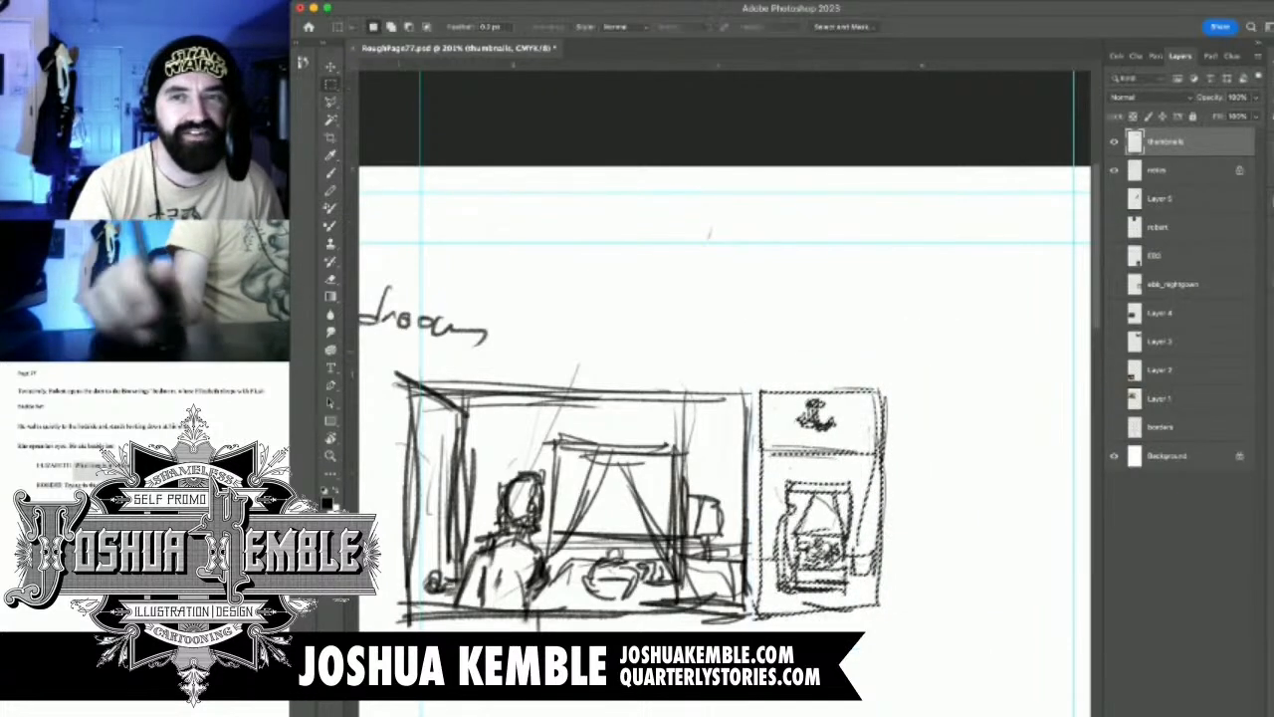
key("super+d")
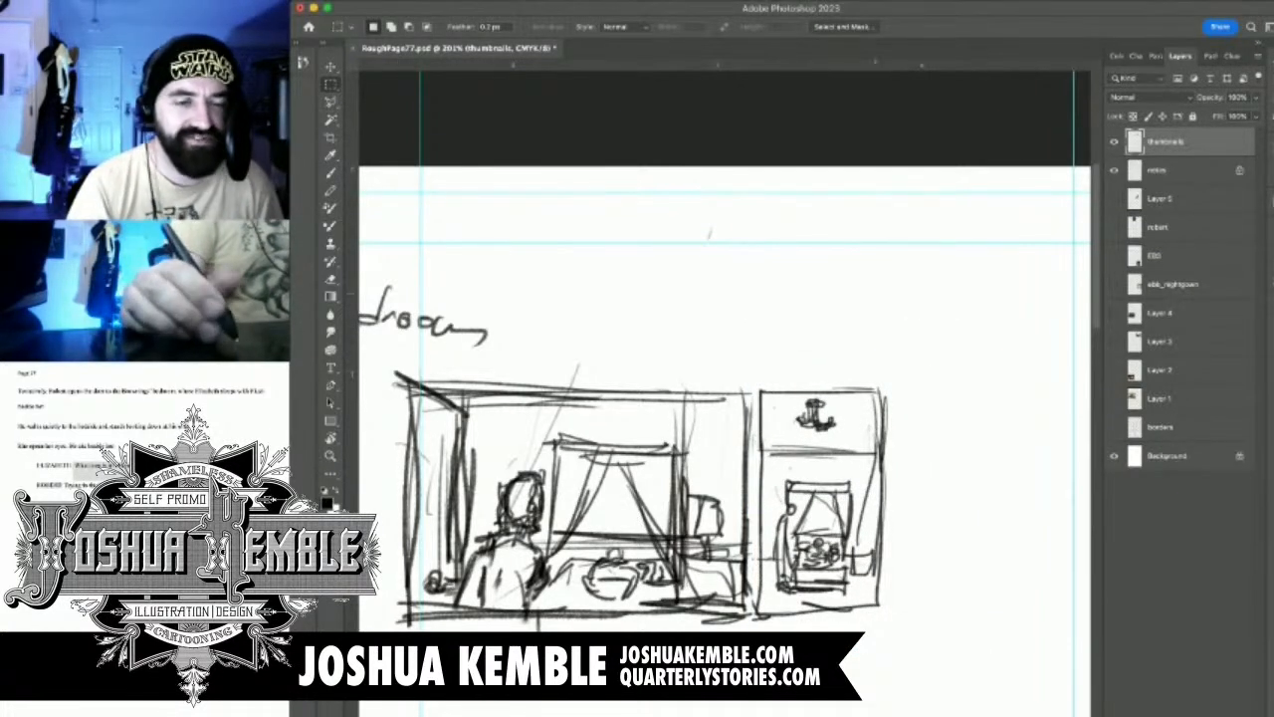
Draw a new bottom edge for panel 2 slightly lower, in line with panel 1's base
scroll(697, 418, "down", 3)
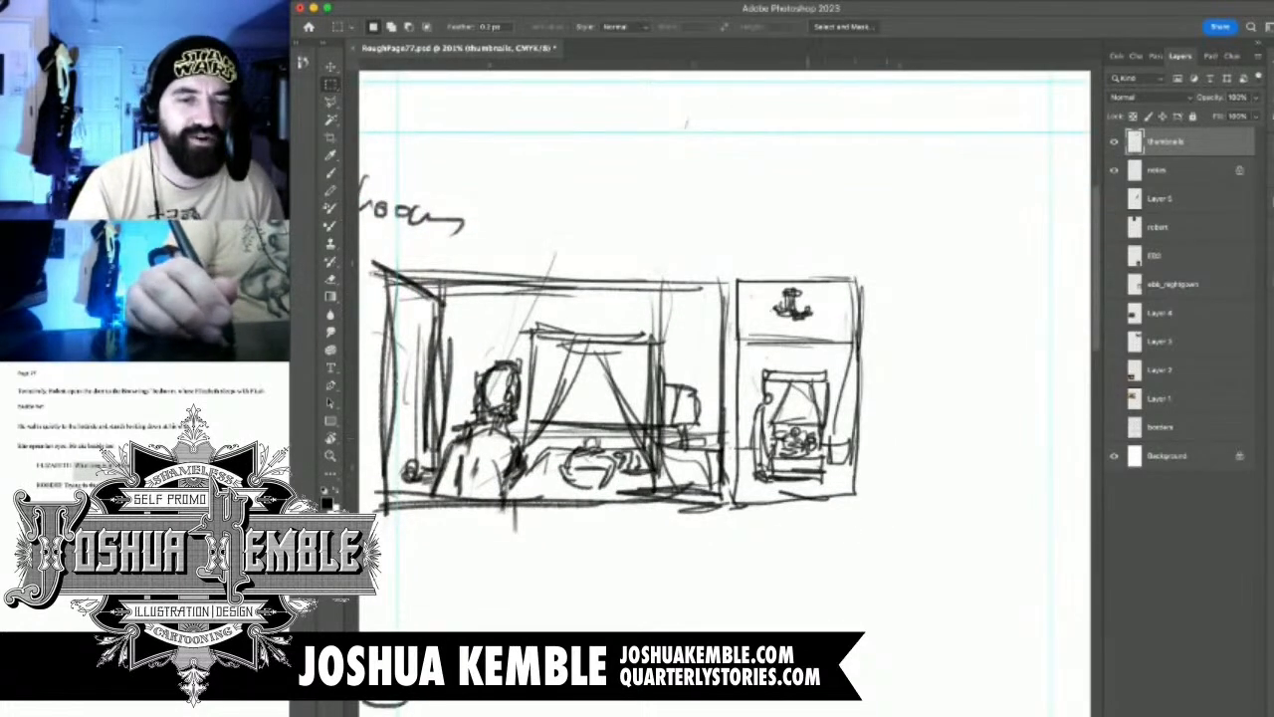
key("b")
mouse_move(750, 508)
left_mouse_down()
mouse_move(854, 508)
mouse_move(805, 500)
left_mouse_up()
key("e")
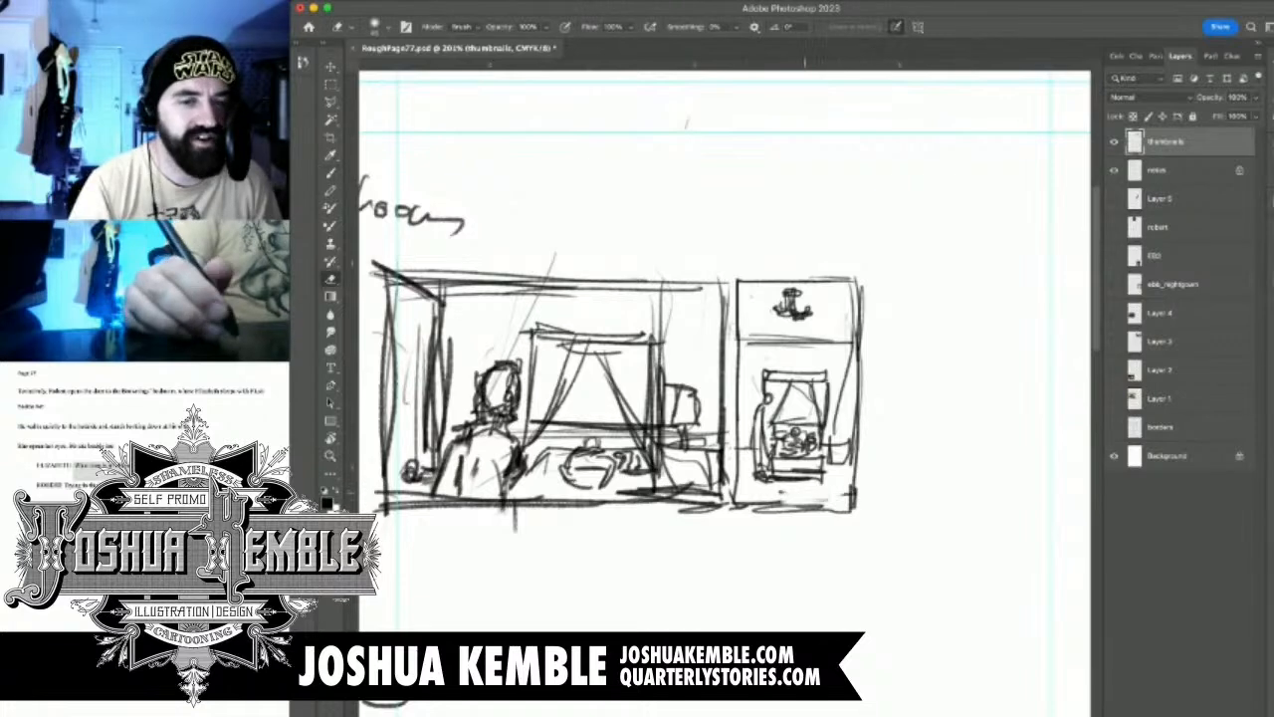
scroll(839, 504, "down", 5)
scroll(838, 504, "left", 2)
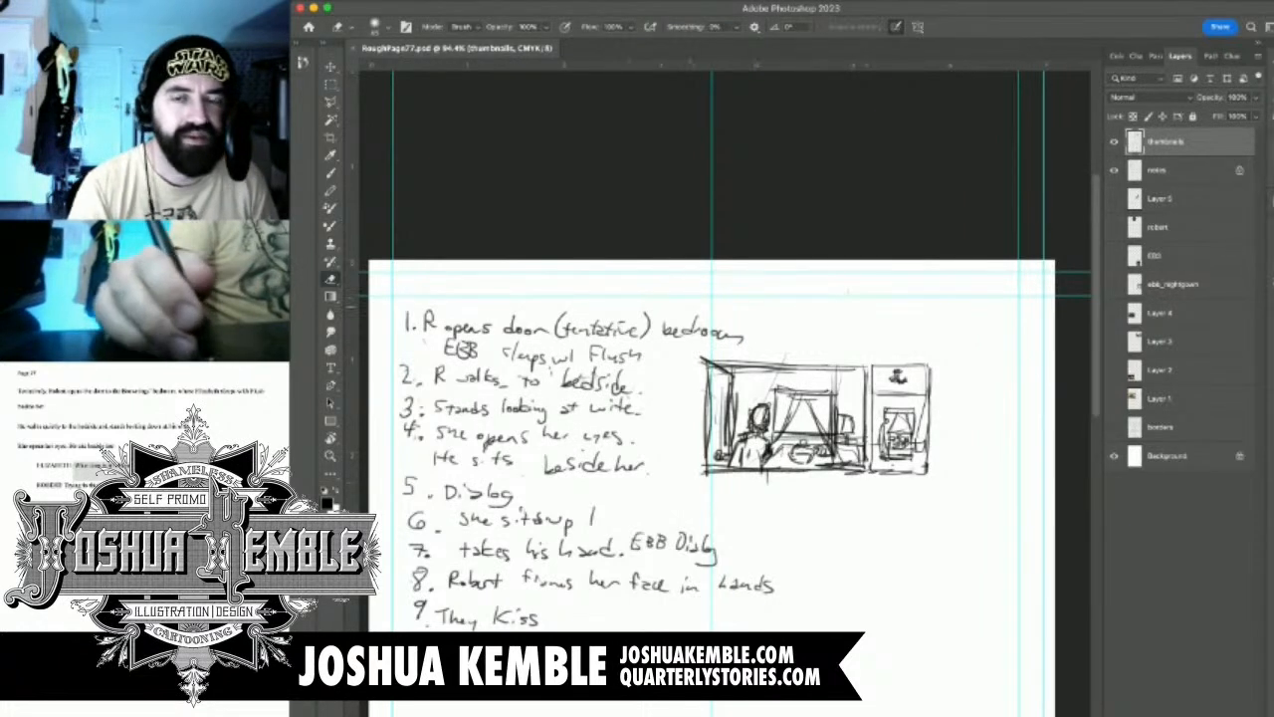
On the notes layer, mark notes 1 and 2 with an X and strike through the text of note 2
left_click(1136, 170)
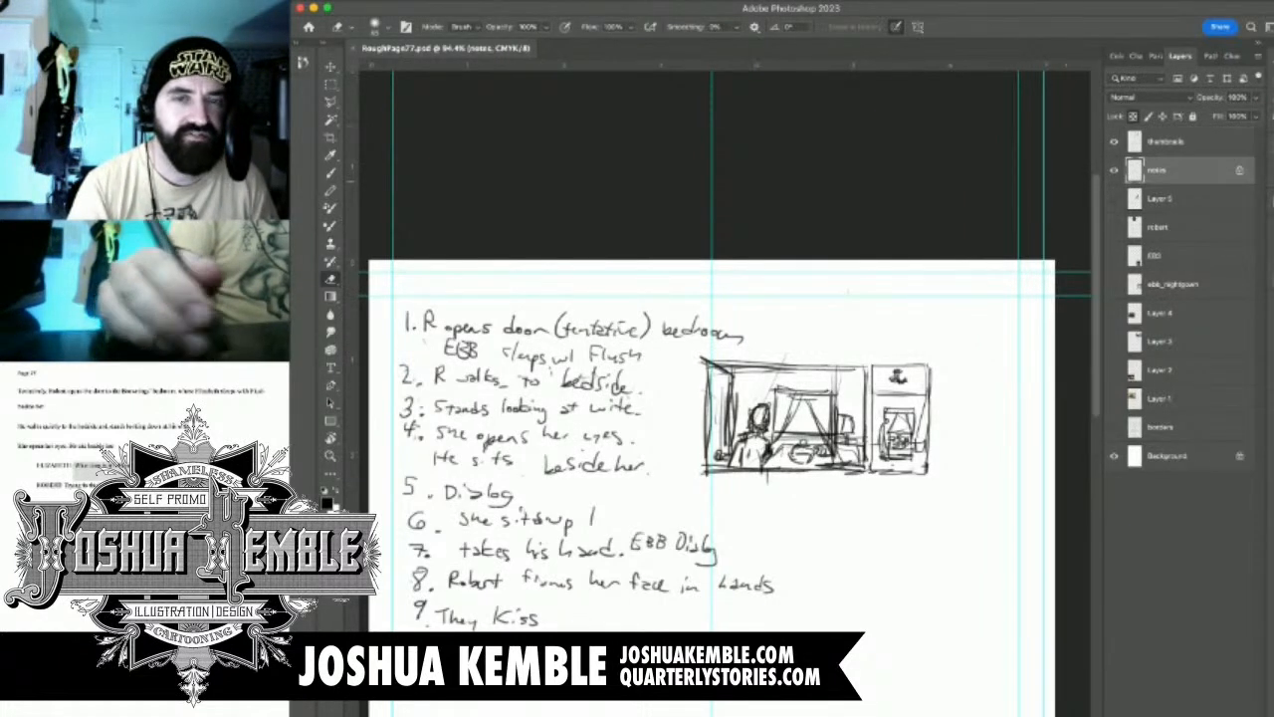
key("b")
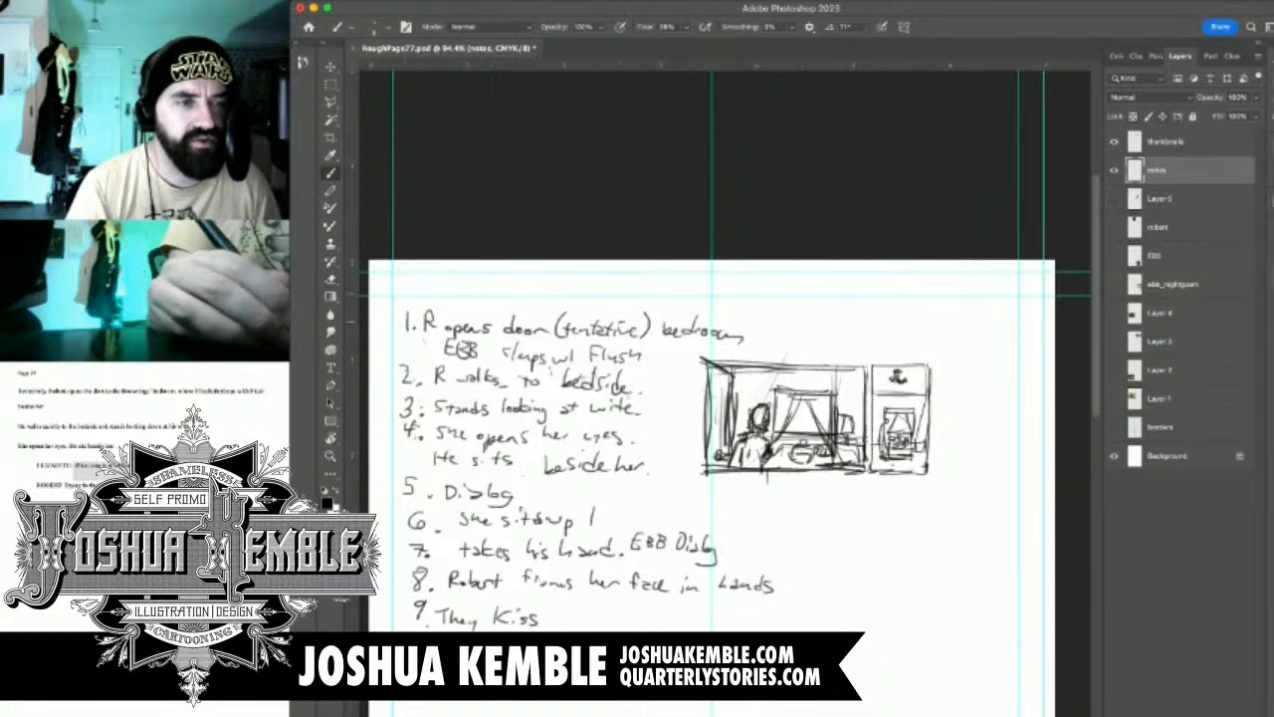
left_click_drag(388, 313, 405, 329)
mouse_move(404, 312)
left_mouse_down()
mouse_move(389, 328)
mouse_move(399, 376)
left_mouse_up()
left_click_drag(398, 354, 376, 378)
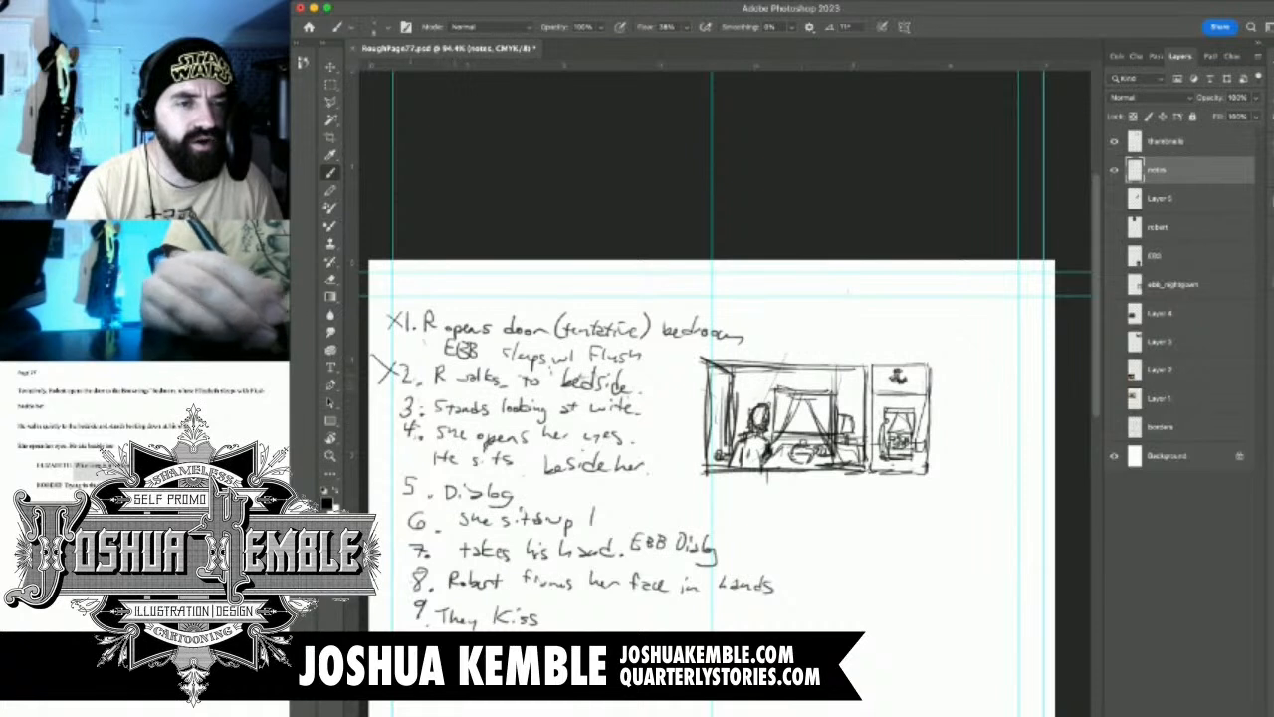
mouse_move(398, 377)
left_mouse_down()
mouse_move(635, 382)
mouse_move(601, 391)
left_mouse_up()
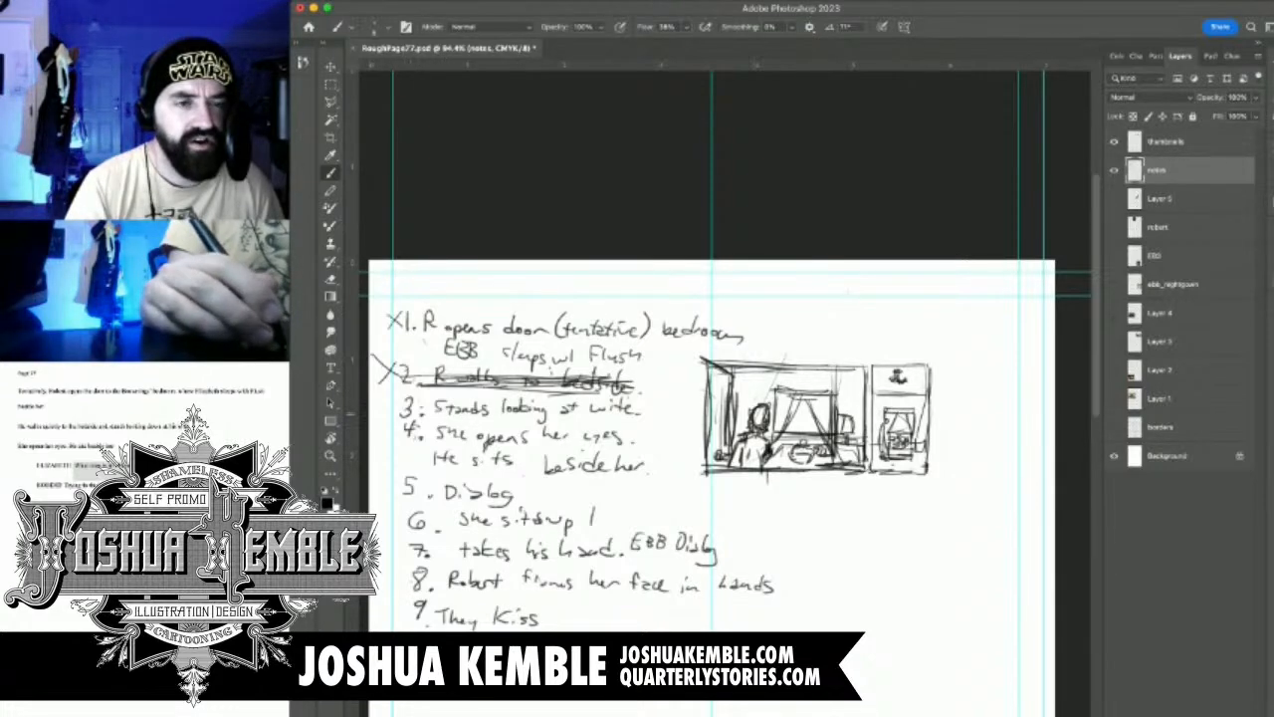
Make the thumbnails layer active again and ready the Brush tool for sketching below the first two panels
key("super+plus")
scroll(724, 394, "down", 2)
scroll(725, 393, "down", 2)
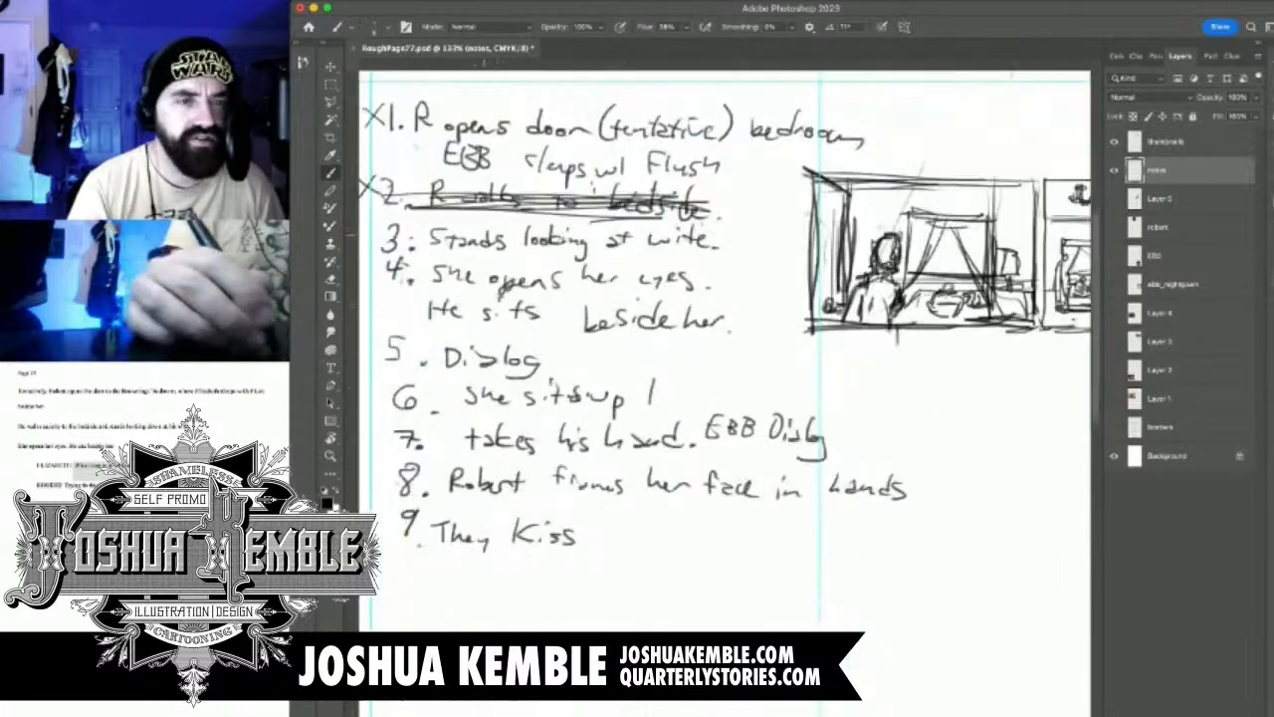
scroll(725, 393, "right", 2)
scroll(725, 393, "left", 2)
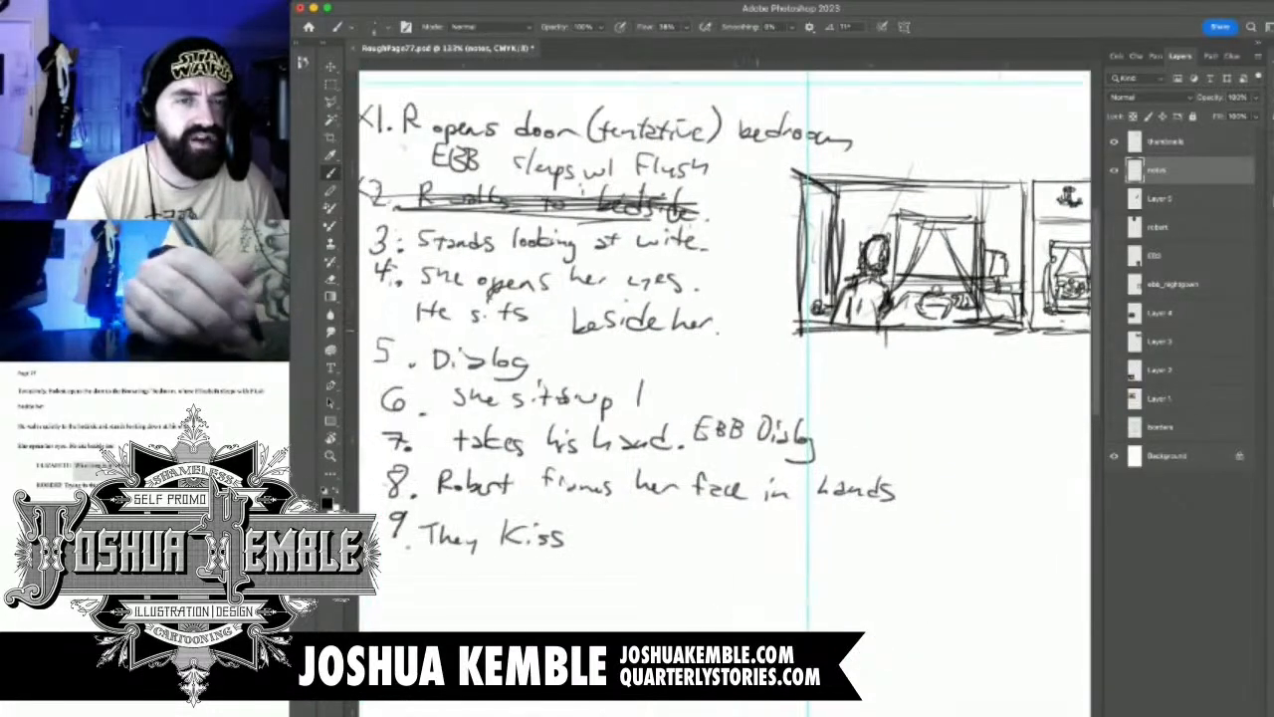
scroll(724, 394, "right", 1)
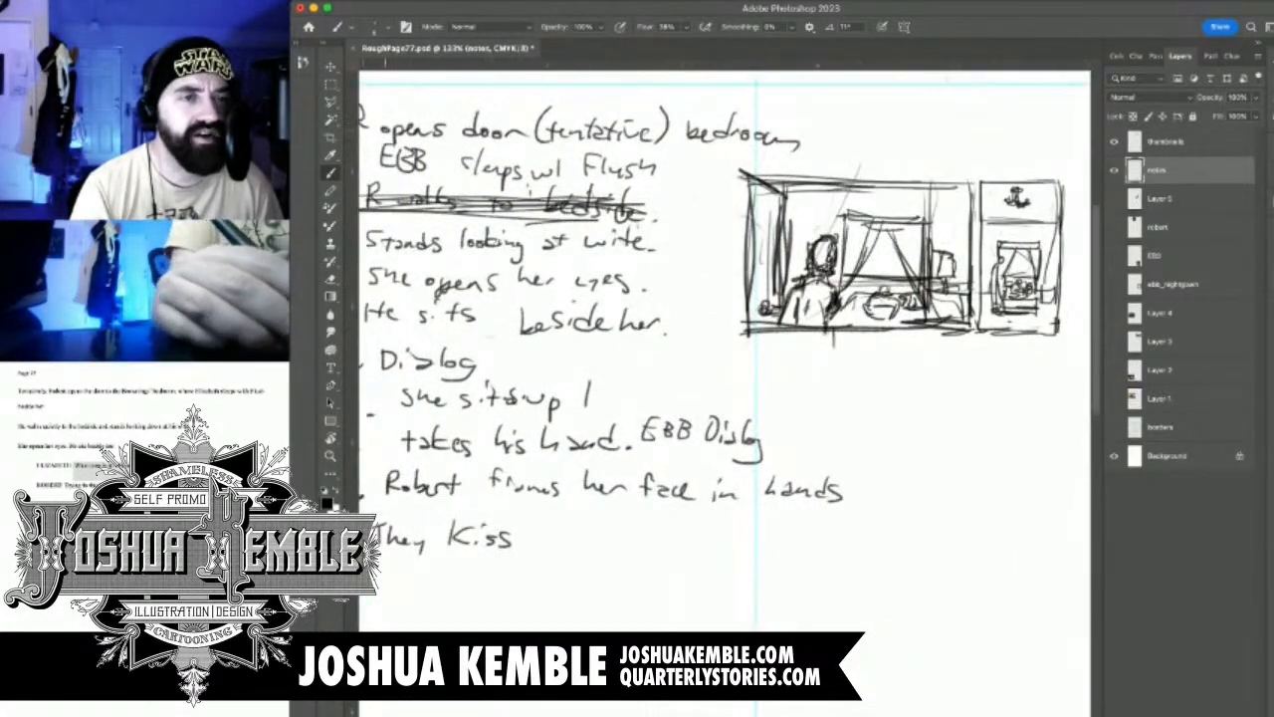
key("v")
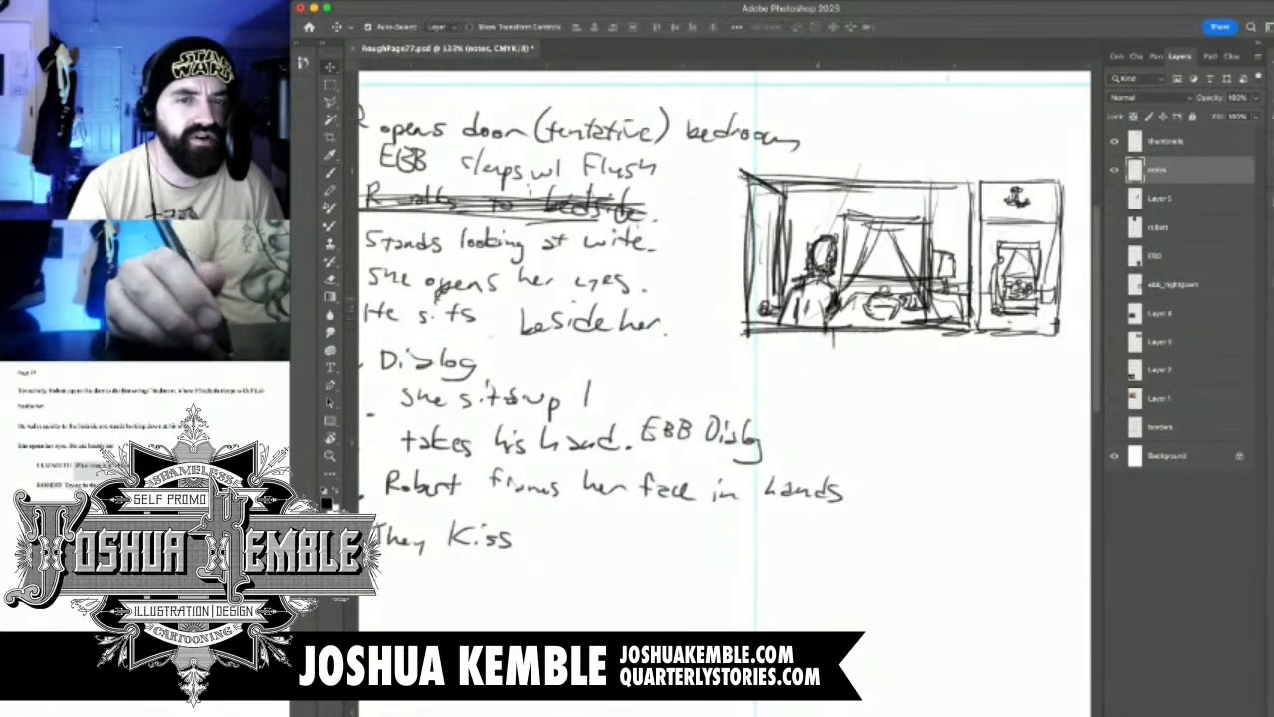
left_click_drag(876, 259, 942, 239)
mouse_move(943, 291)
left_mouse_down()
mouse_move(936, 276)
mouse_move(732, 280)
mouse_move(763, 282)
left_mouse_up()
left_click_drag(757, 335, 786, 335)
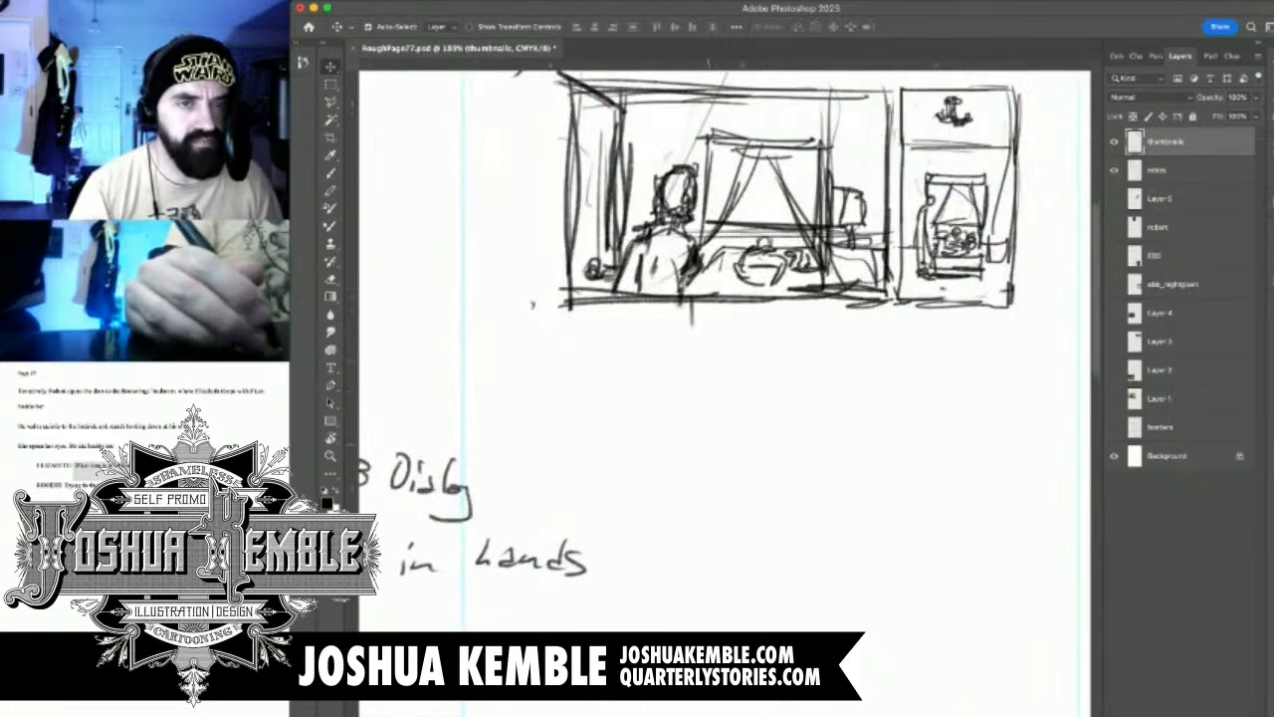
key("b")
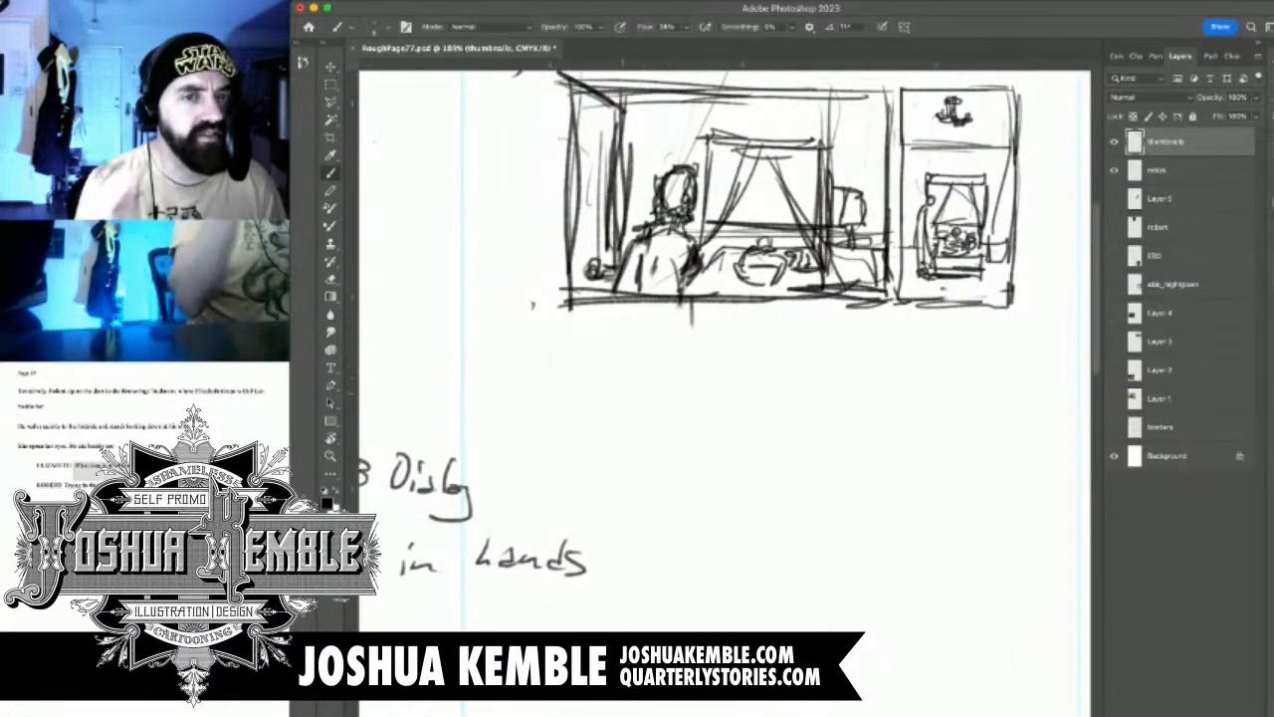
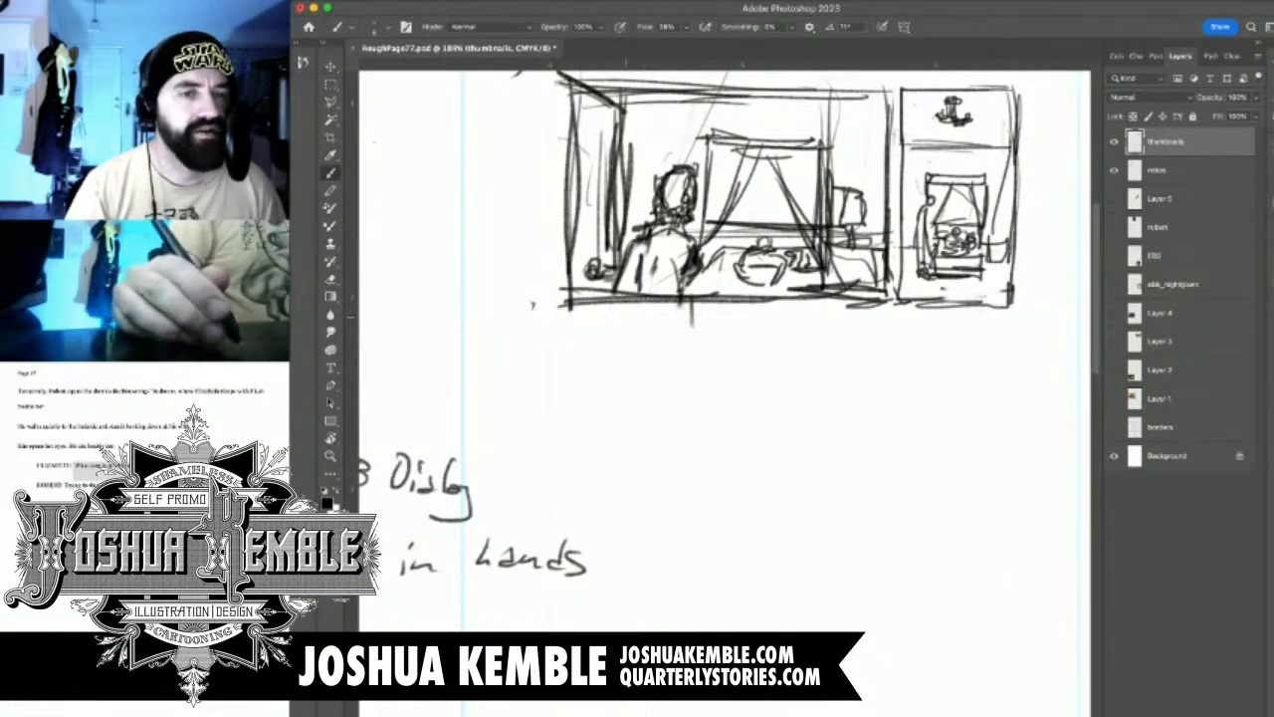
Draw the vertical side edge of panel 3 below panel 1, and mark note 3 with an X
left_click_drag(744, 386, 819, 327)
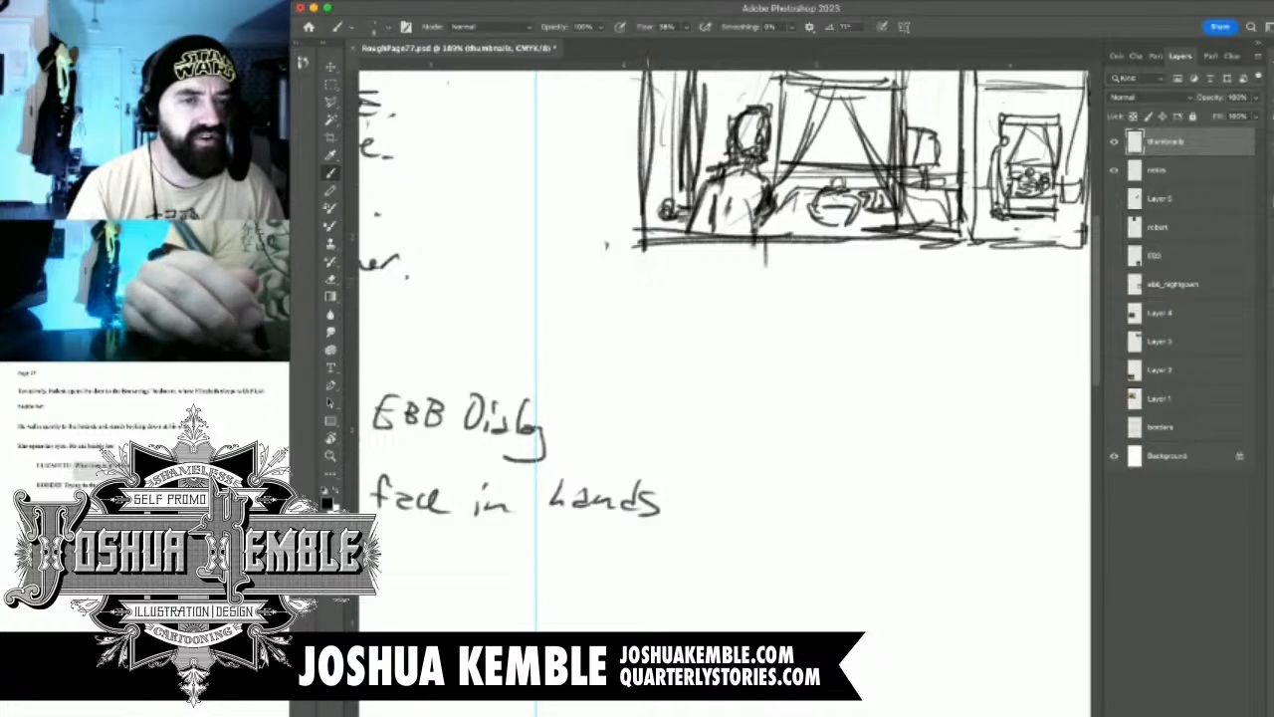
left_click_drag(648, 279, 648, 400)
mouse_move(438, 398)
left_mouse_down()
mouse_move(947, 495)
mouse_move(1172, 520)
mouse_move(1107, 528)
left_mouse_up()
scroll(734, 364, "right", 3)
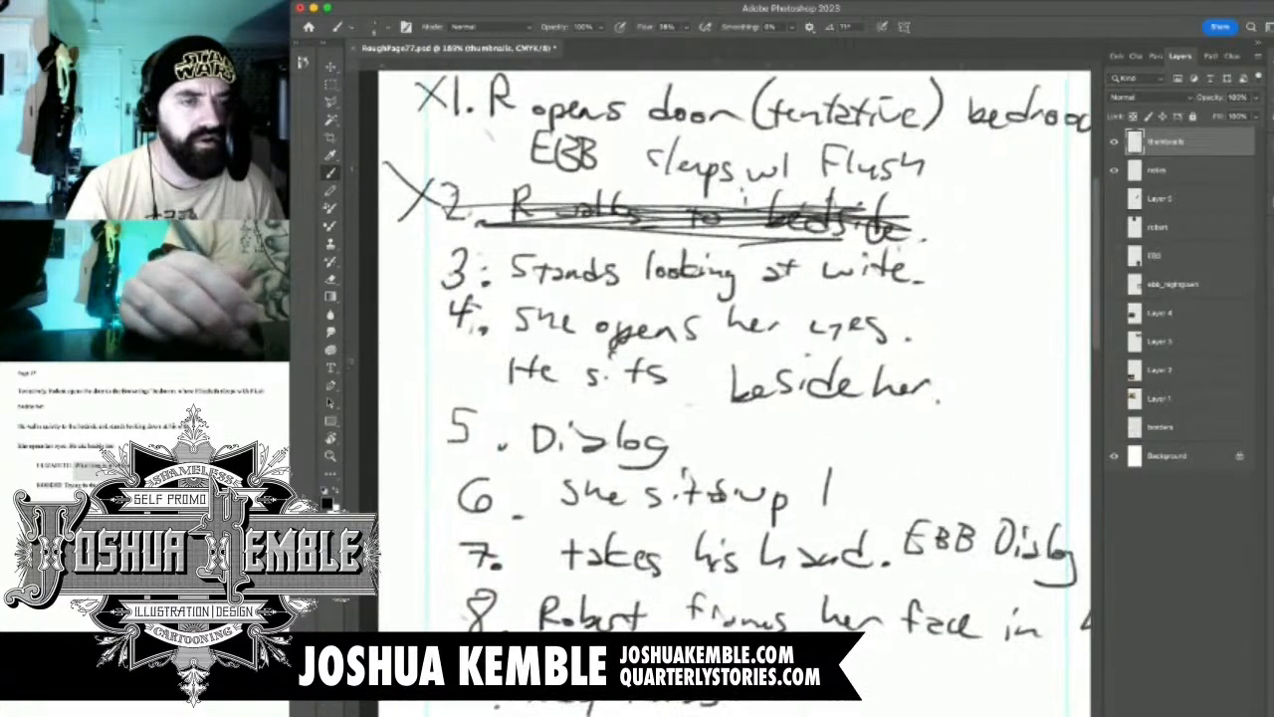
scroll(760, 362, "down", 5)
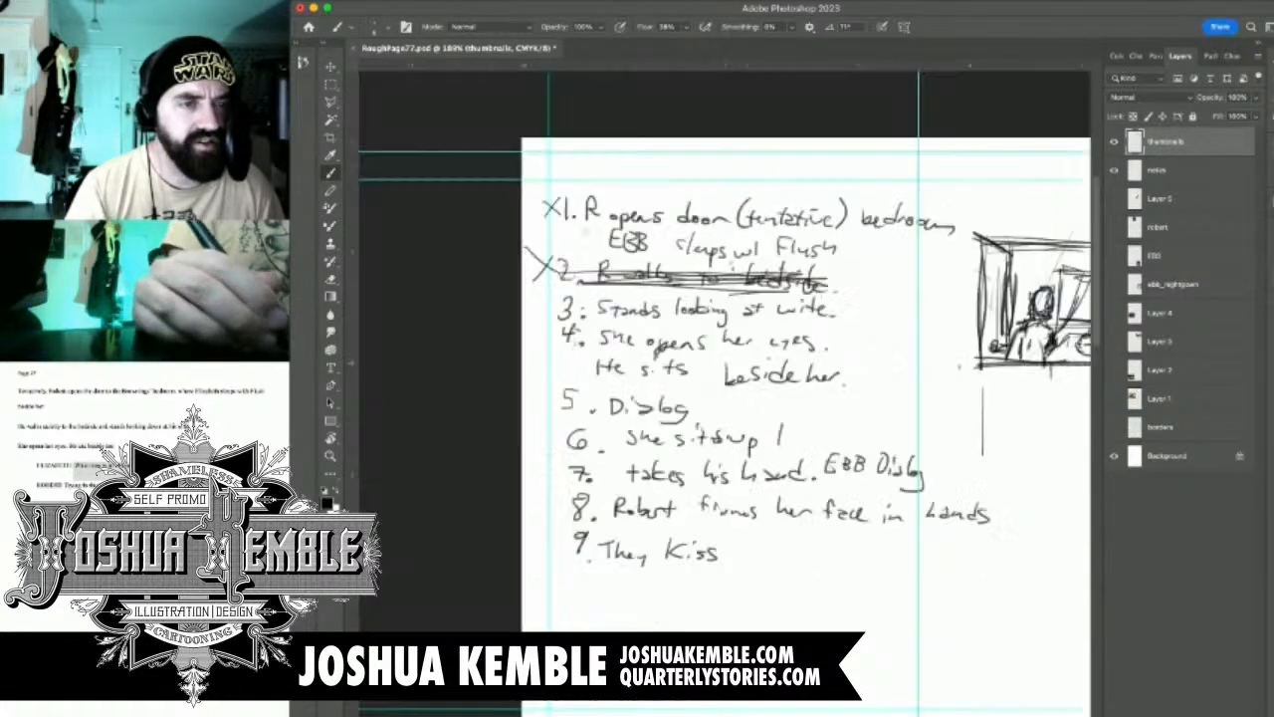
scroll(759, 362, "up", 1)
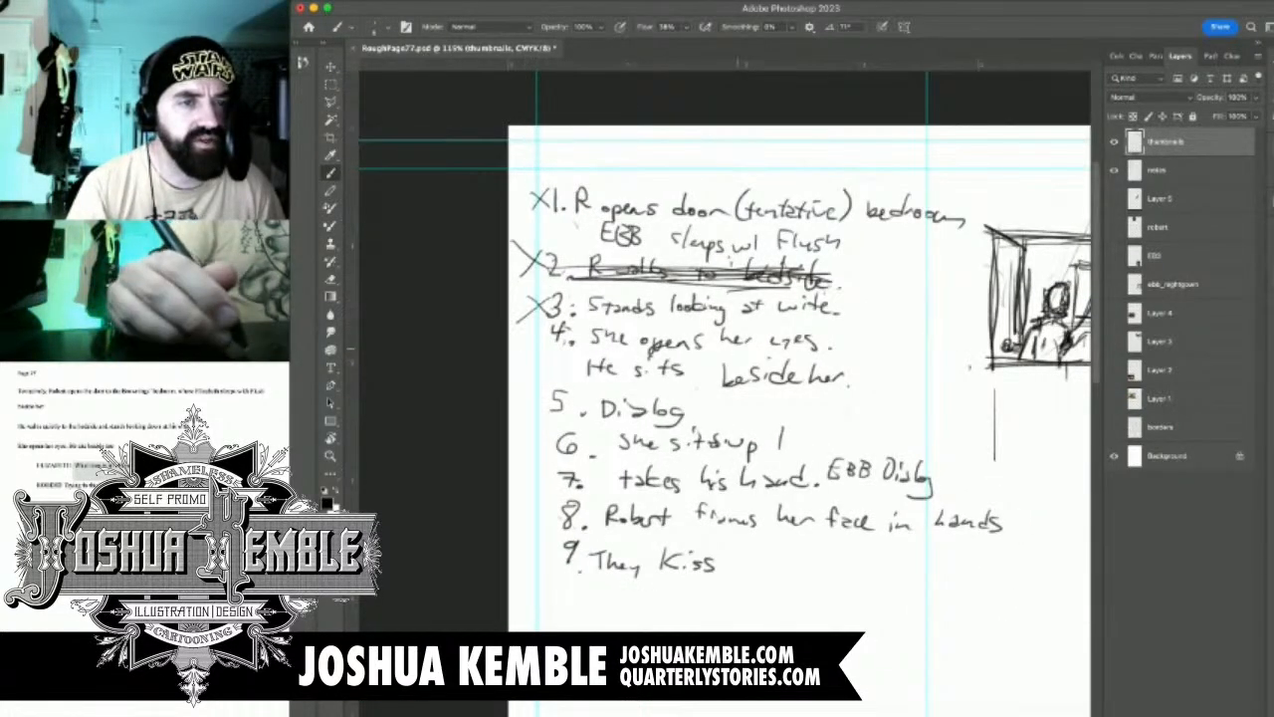
scroll(725, 392, "right", 6)
scroll(724, 392, "down", 1)
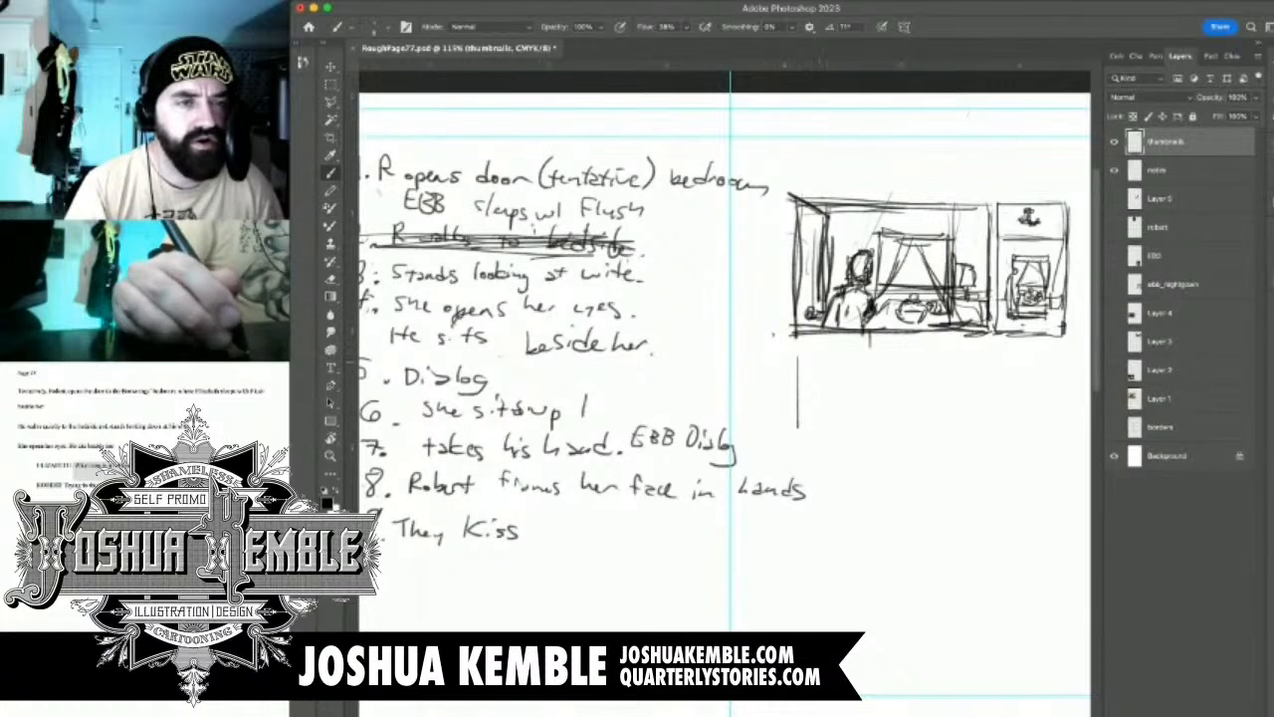
Complete panel 3's rough frame with its top, far side and lower edges below panel 1
mouse_move(832, 352)
left_mouse_down()
mouse_move(903, 352)
mouse_move(901, 414)
left_mouse_up()
left_click_drag(907, 342, 907, 428)
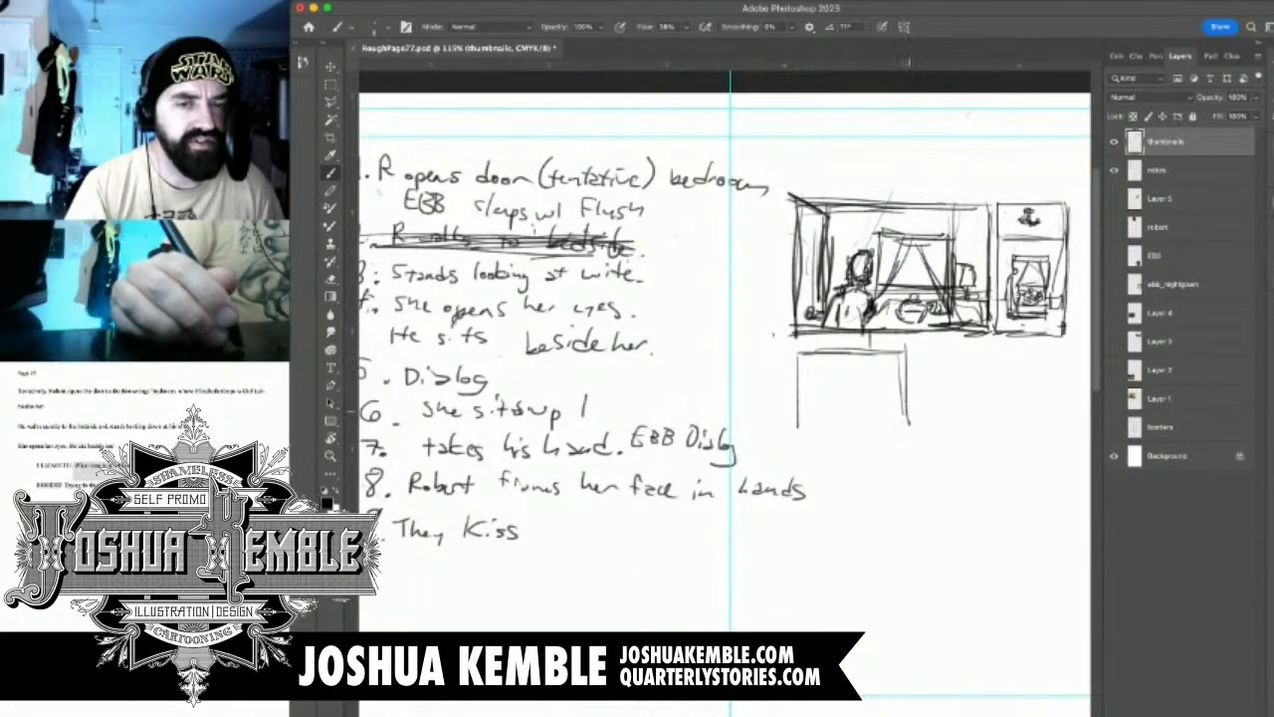
left_click_drag(906, 382, 906, 460)
mouse_move(798, 439)
left_mouse_down()
mouse_move(908, 434)
mouse_move(657, 589)
mouse_move(528, 396)
mouse_move(518, 48)
mouse_move(609, 40)
left_mouse_up()
With the canvas view rotated to -90°, sketch the woman's eyes, nose, mouth and one side of her face in panel 3
key("r")
left_click_drag(703, 338, 821, 338)
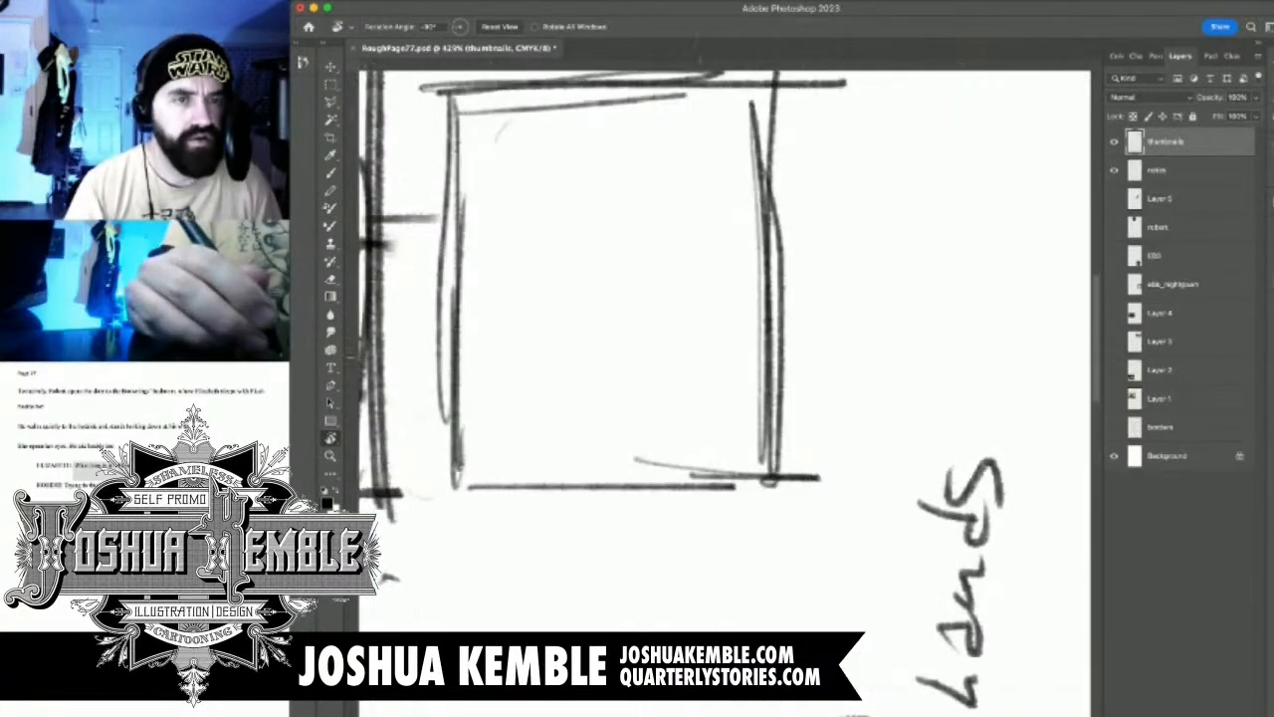
key("b")
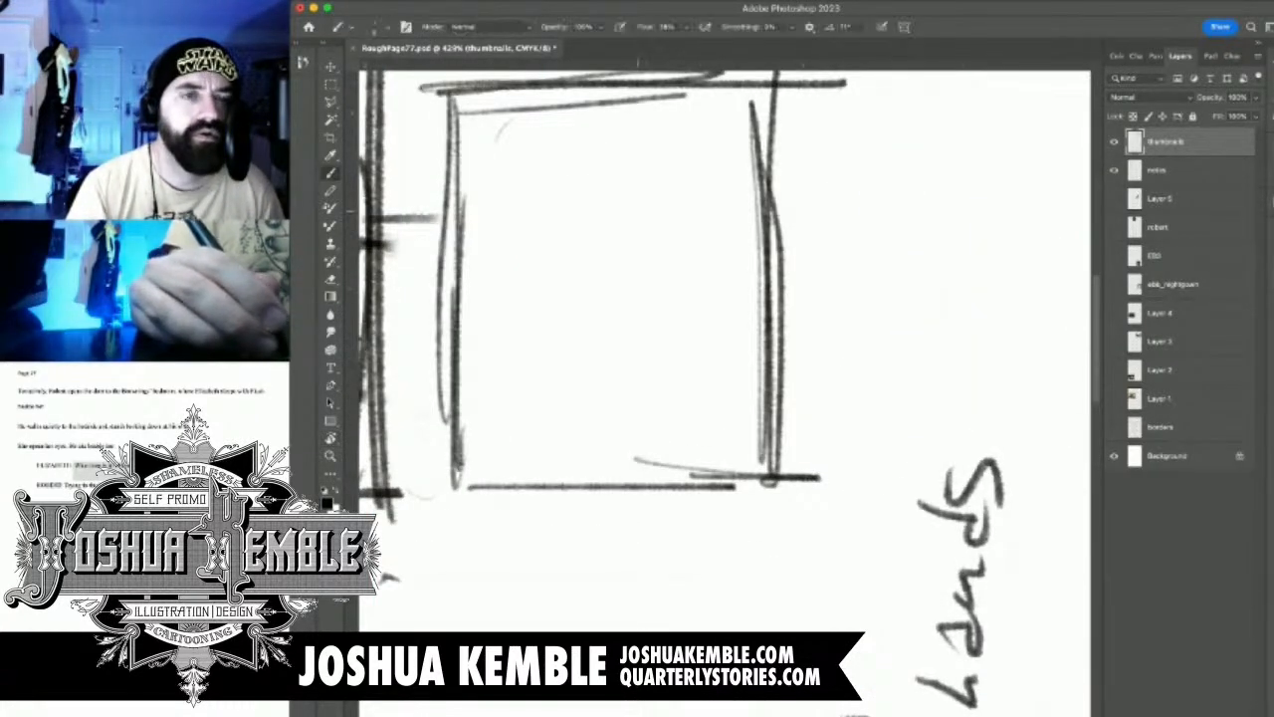
mouse_move(628, 212)
left_mouse_down()
mouse_move(654, 195)
mouse_move(639, 213)
mouse_move(665, 209)
mouse_move(644, 214)
mouse_move(692, 227)
mouse_move(697, 255)
mouse_move(700, 257)
left_mouse_up()
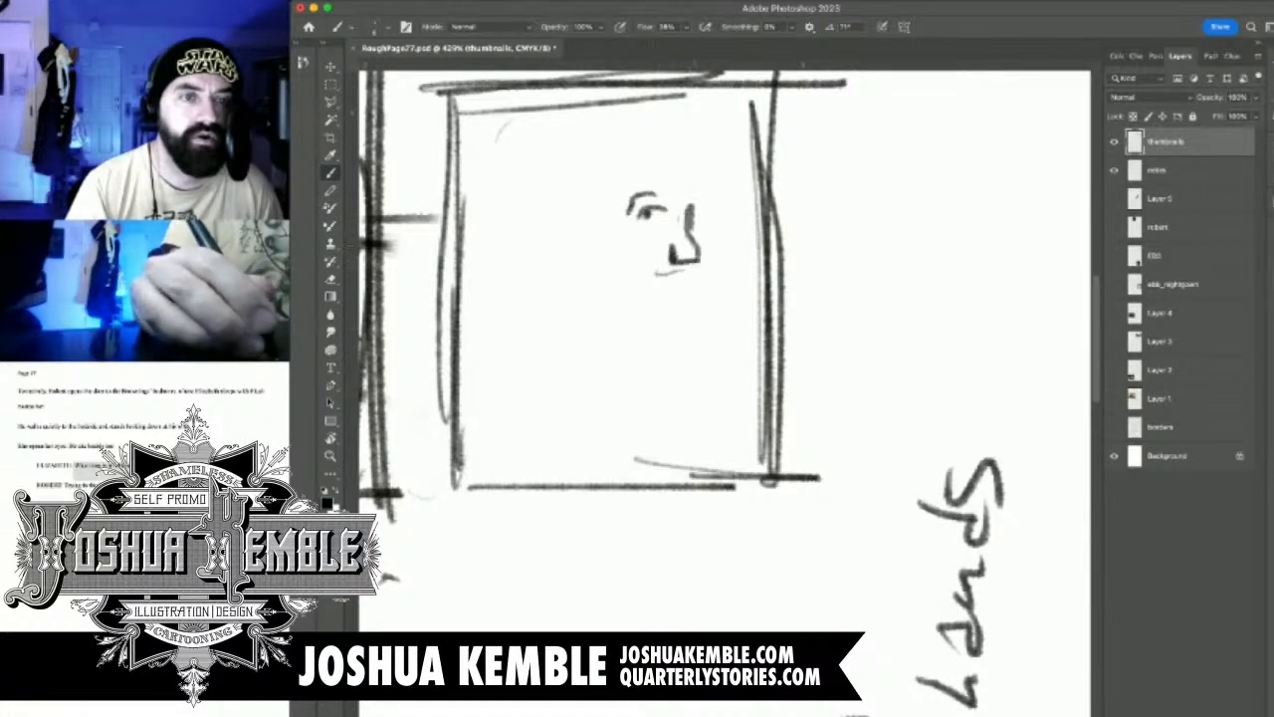
mouse_move(702, 211)
left_mouse_down()
mouse_move(730, 216)
mouse_move(729, 205)
left_mouse_up()
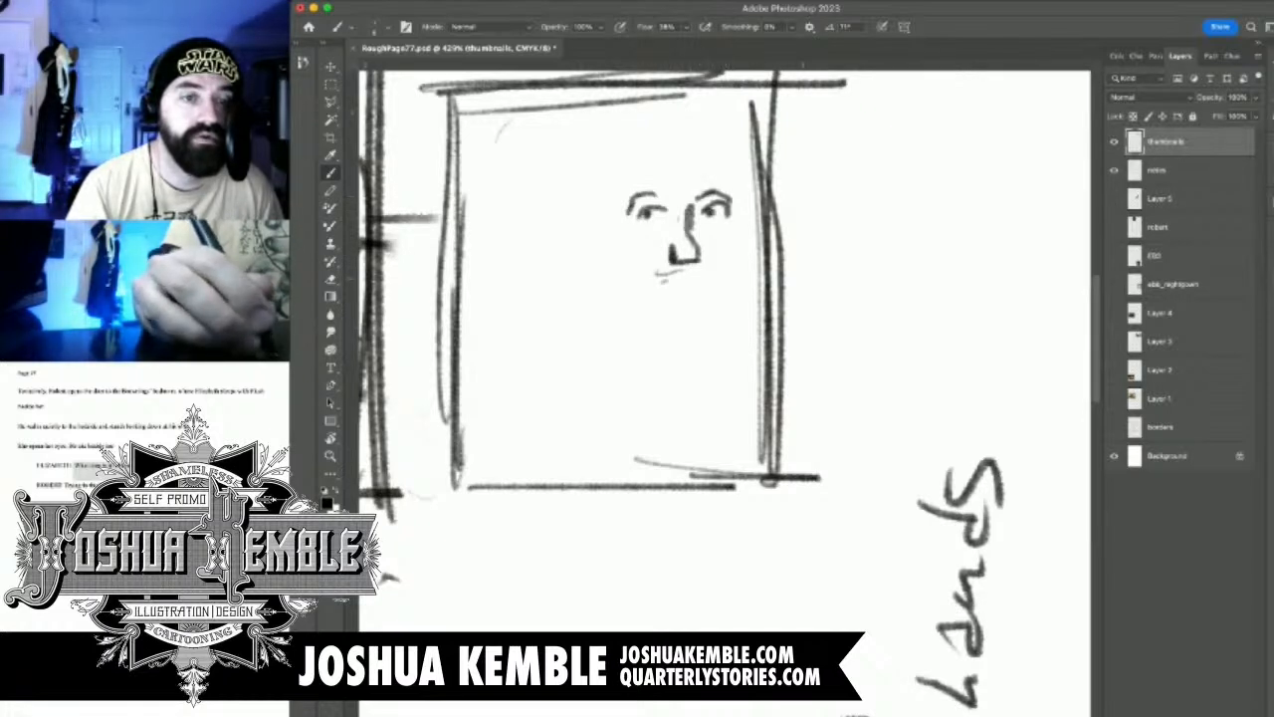
mouse_move(679, 279)
left_mouse_down()
mouse_move(654, 285)
mouse_move(686, 278)
left_mouse_up()
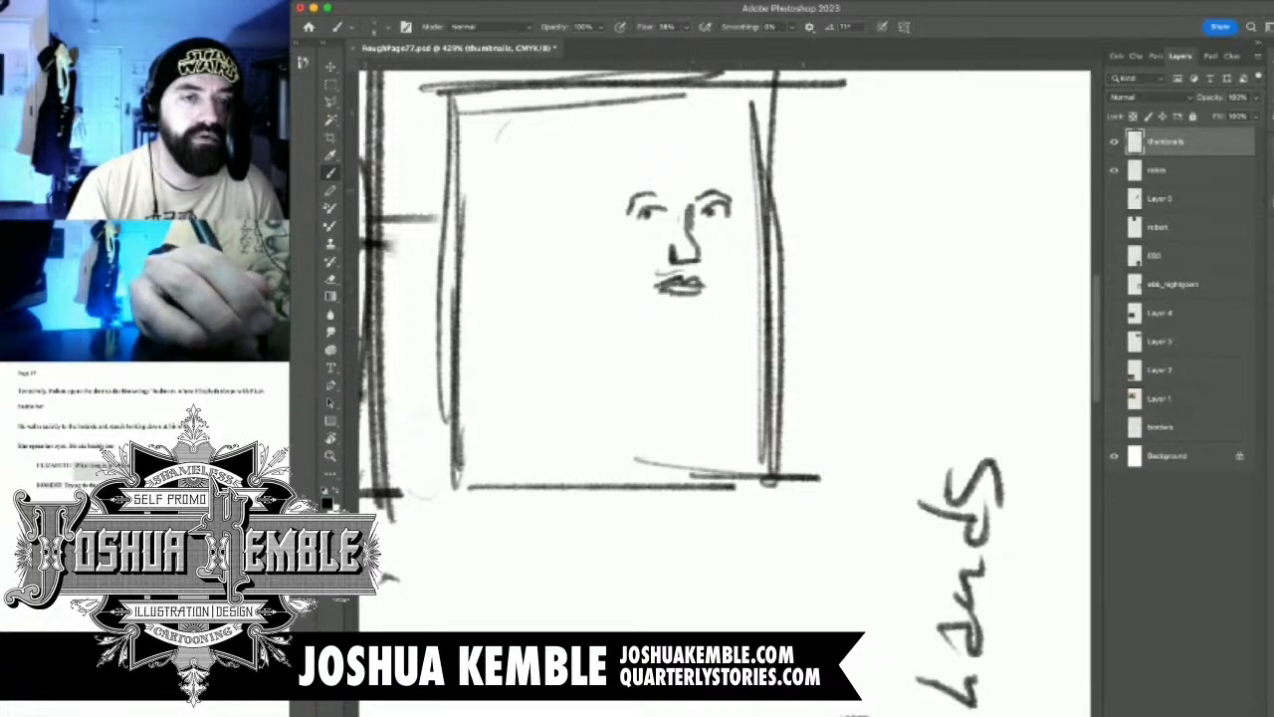
left_click_drag(737, 182, 724, 289)
Erase the panel 3 border line that runs alongside the woman's face
key("r")
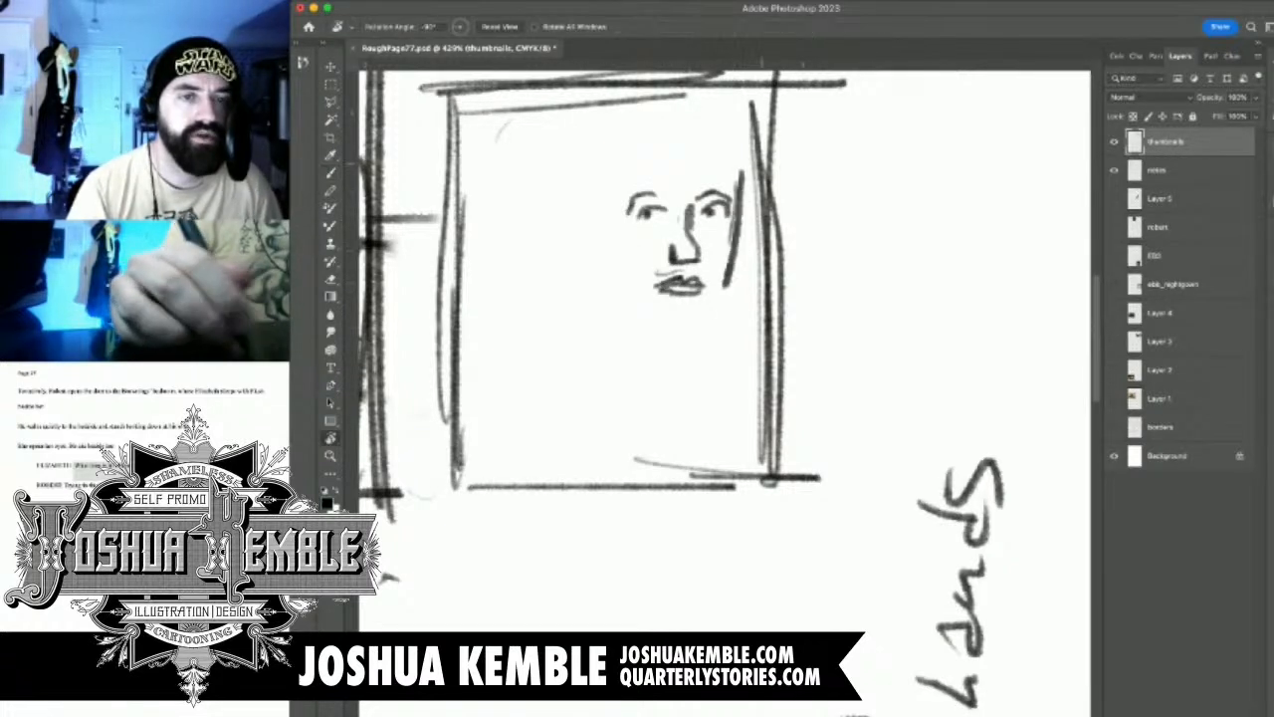
key("e")
left_click_drag(773, 98, 765, 430)
mouse_move(782, 247)
left_mouse_down()
mouse_move(775, 430)
mouse_move(786, 484)
left_mouse_up()
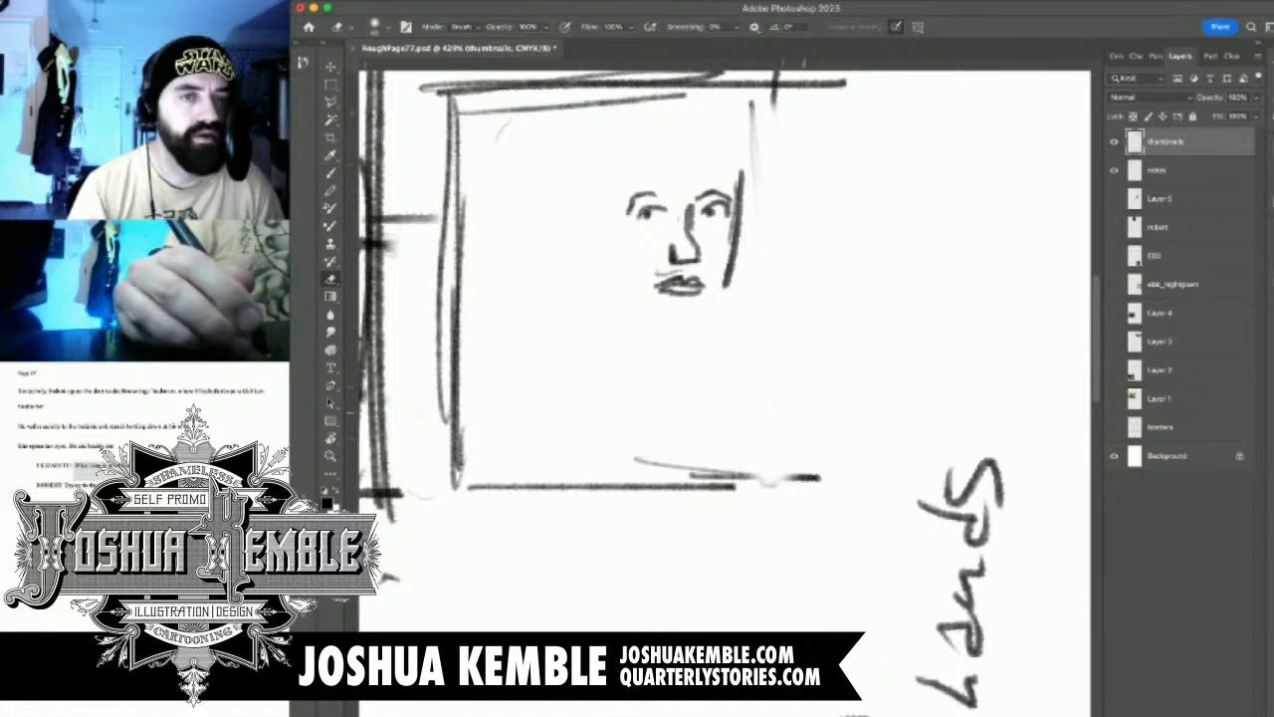
Draw the hair falling beside the woman's cheek, her jaw, her neck and one side of her collar
key("b")
mouse_move(747, 159)
left_mouse_down()
mouse_move(742, 195)
mouse_move(743, 179)
mouse_move(767, 195)
mouse_move(769, 299)
mouse_move(743, 320)
mouse_move(759, 388)
left_mouse_up()
left_click_drag(752, 321, 762, 418)
left_click_drag(731, 317, 701, 464)
left_click_drag(737, 340, 707, 424)
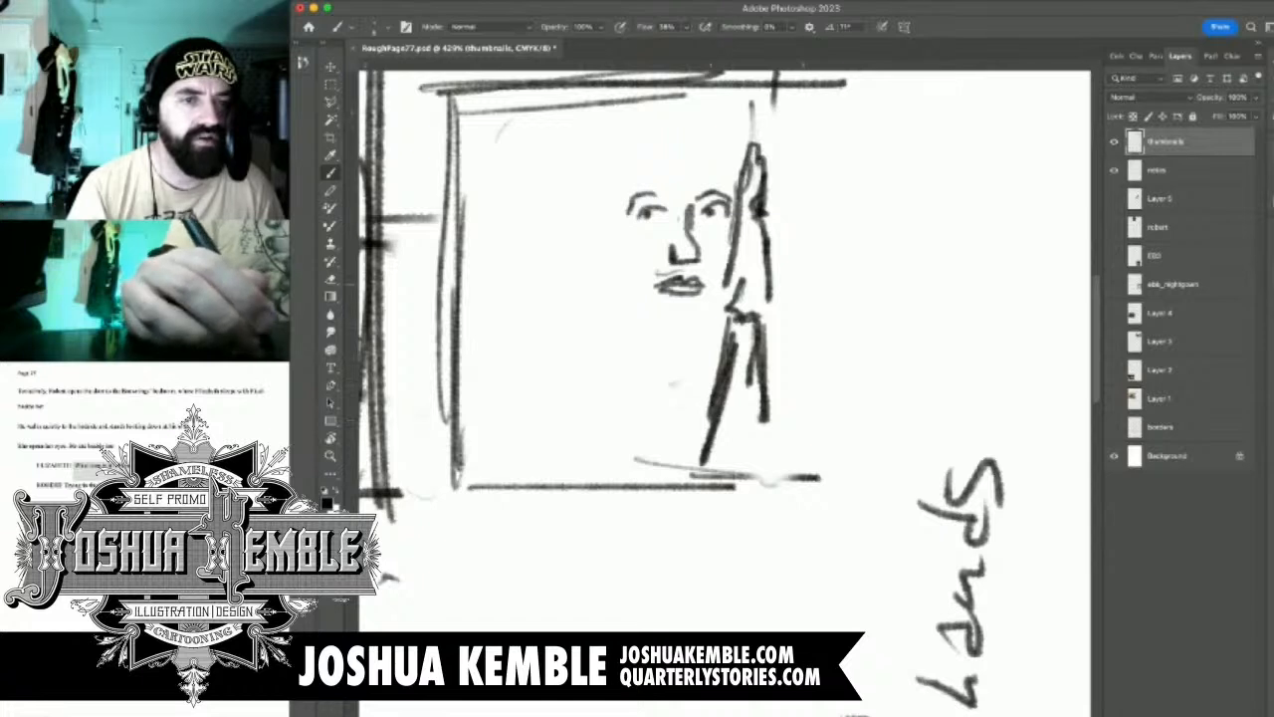
mouse_move(627, 267)
left_mouse_down()
mouse_move(659, 331)
mouse_move(711, 320)
left_mouse_up()
mouse_move(627, 187)
left_mouse_down()
mouse_move(625, 283)
mouse_move(684, 400)
left_mouse_up()
left_click_drag(621, 189, 676, 428)
mouse_move(635, 317)
left_mouse_down()
mouse_move(623, 388)
mouse_move(687, 426)
left_mouse_up()
Sketch the woman's long hair on the other side of her face and across the crown, and reinforce her jawline
mouse_move(619, 225)
left_mouse_down()
mouse_move(577, 352)
mouse_move(642, 107)
left_mouse_up()
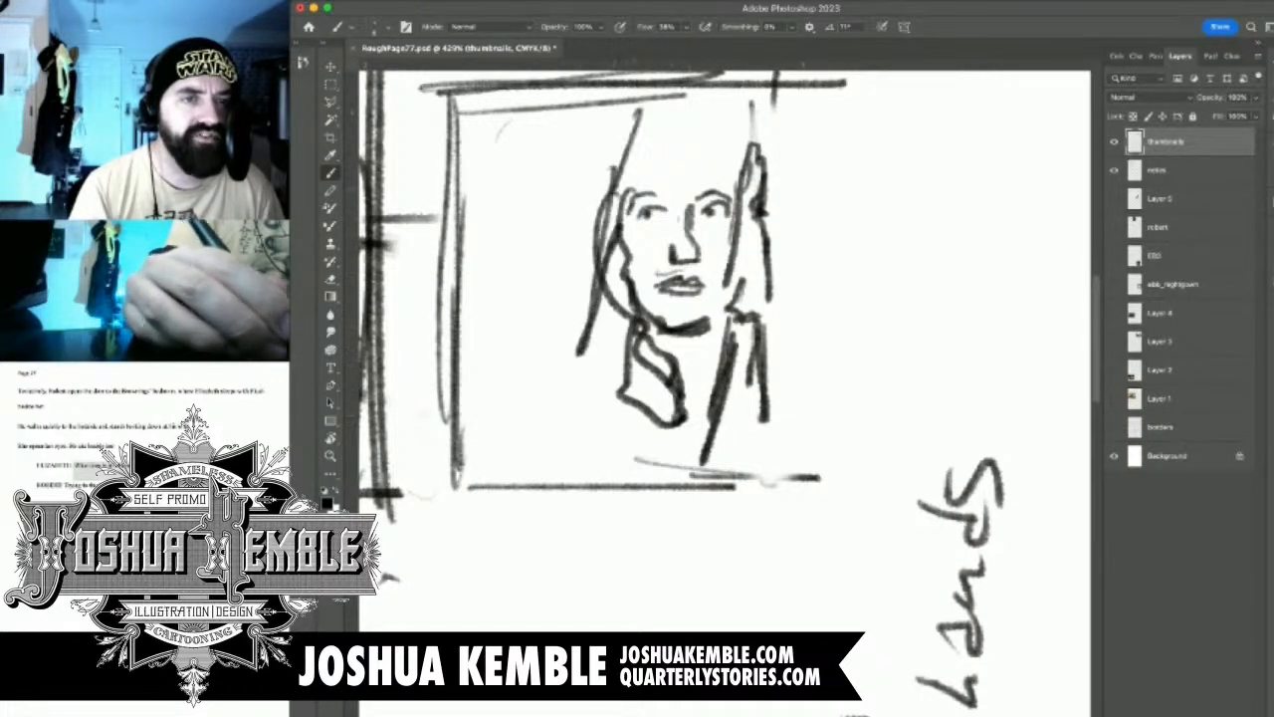
mouse_move(634, 181)
left_mouse_down()
mouse_move(671, 106)
mouse_move(590, 207)
mouse_move(597, 175)
left_mouse_up()
mouse_move(627, 109)
left_mouse_down()
mouse_move(567, 244)
mouse_move(557, 354)
left_mouse_up()
left_click_drag(595, 213, 561, 352)
mouse_move(652, 171)
left_mouse_down()
mouse_move(653, 149)
mouse_move(714, 138)
mouse_move(737, 205)
left_mouse_up()
mouse_move(680, 120)
left_mouse_down()
mouse_move(701, 106)
mouse_move(752, 133)
mouse_move(745, 144)
left_mouse_up()
left_click_drag(739, 116, 760, 161)
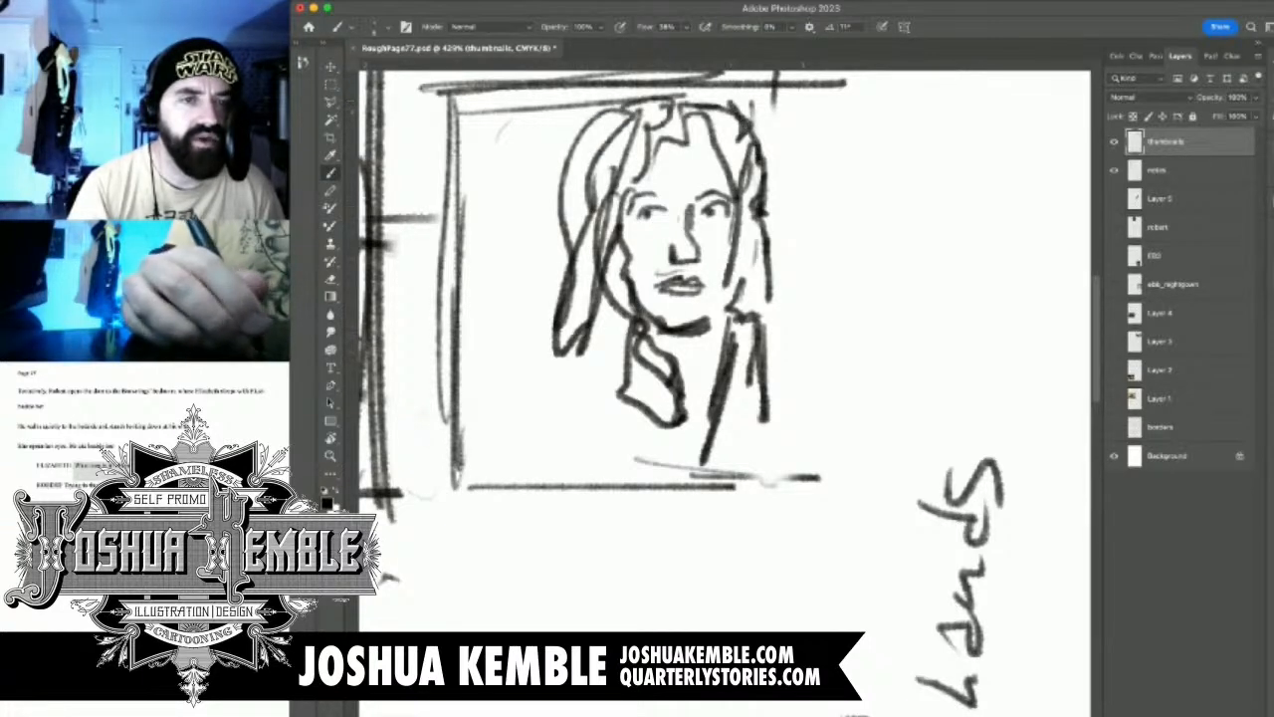
mouse_move(734, 260)
left_mouse_down()
mouse_move(726, 321)
mouse_move(707, 332)
mouse_move(732, 320)
left_mouse_up()
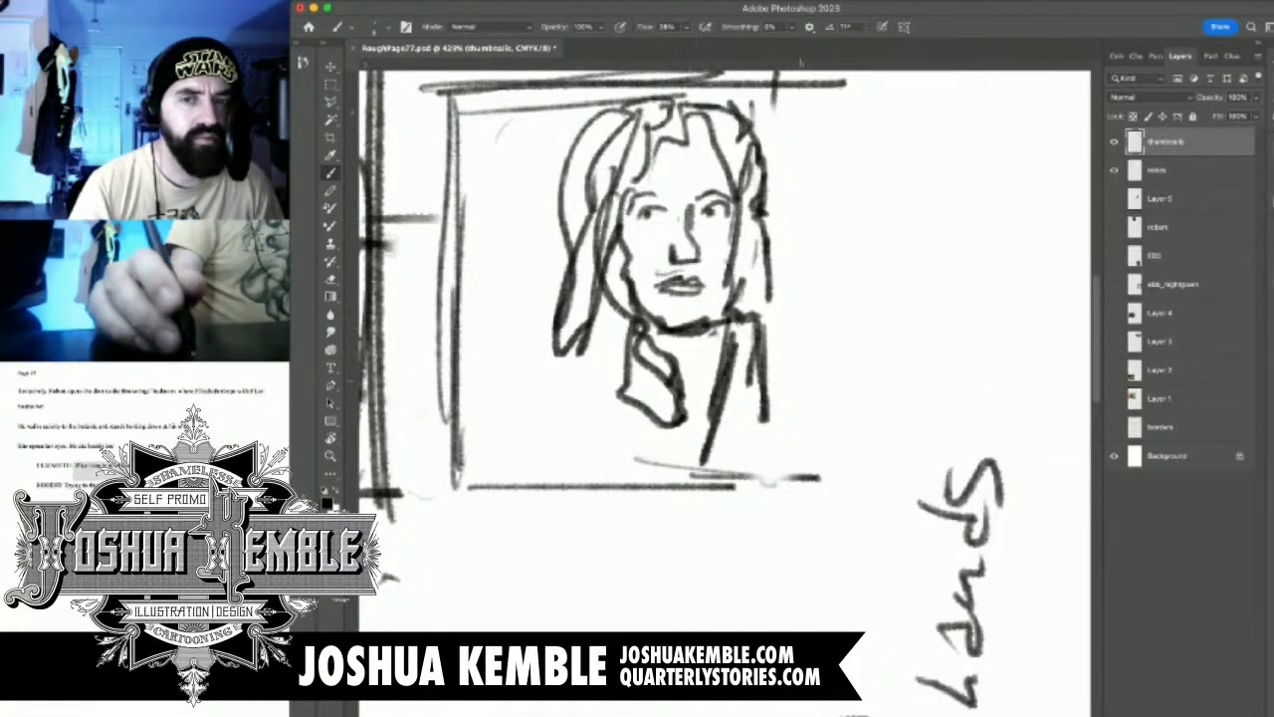
Check the nightgown reference photo on the ebb_nightgown layer, and hide it again
left_click_drag(784, 388, 687, 407)
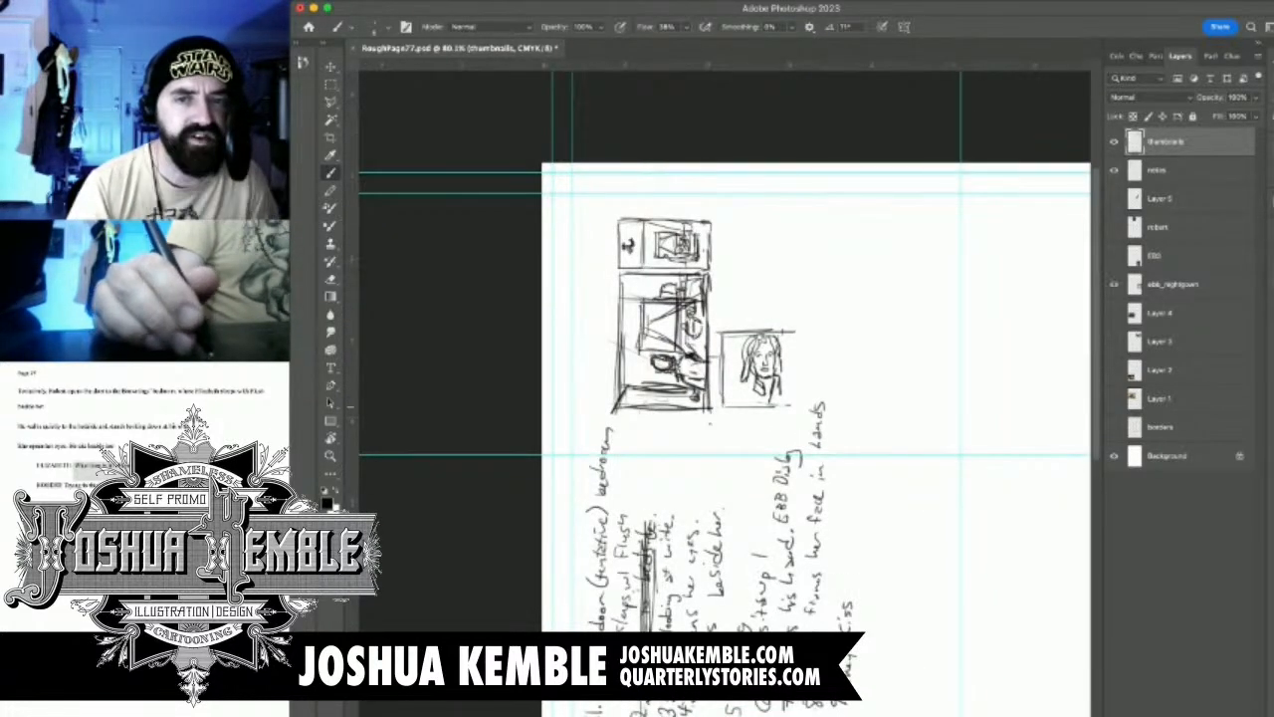
left_click(1114, 284)
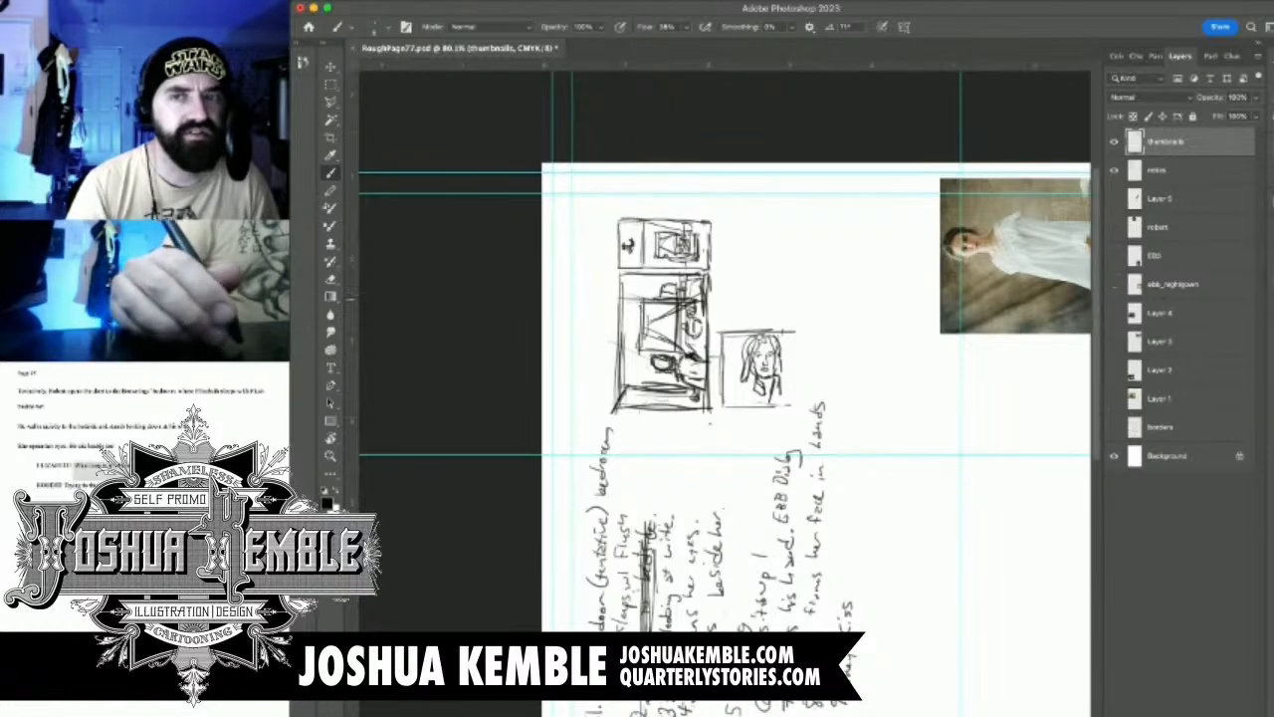
left_click_drag(800, 392, 868, 392)
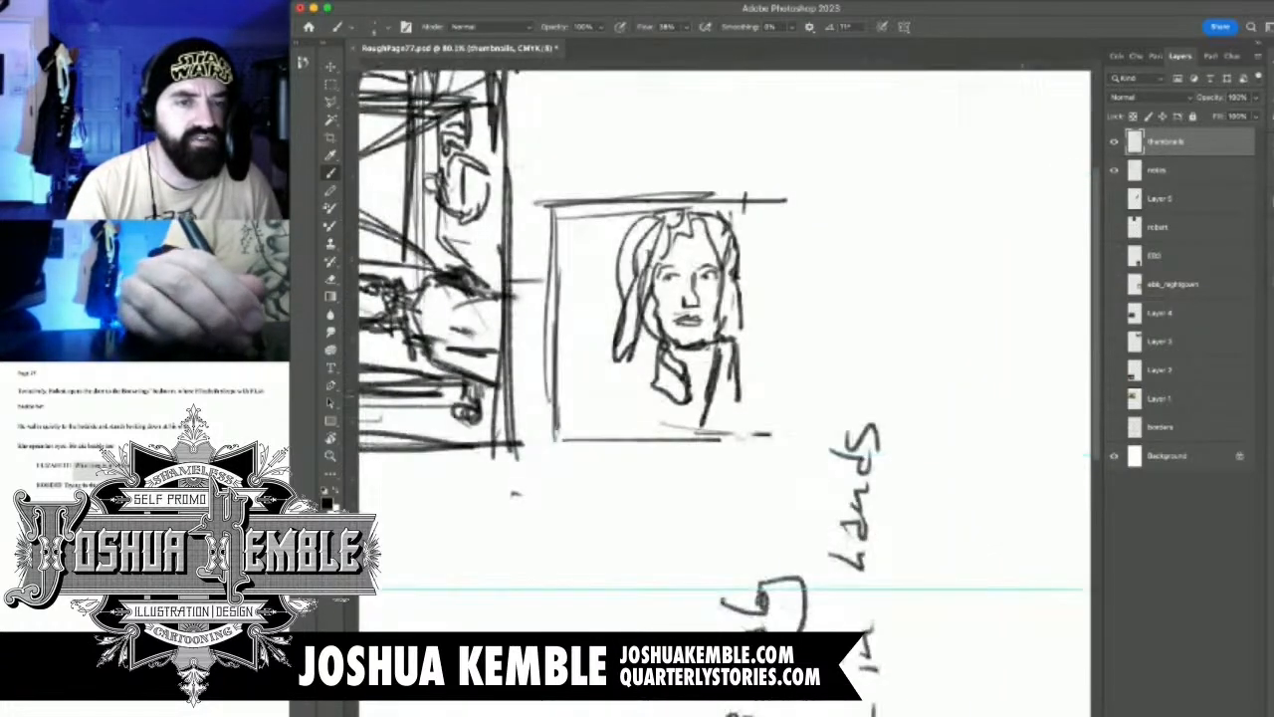
Add the remaining collar lines and both shoulders below the woman's head
mouse_move(748, 347)
left_mouse_down()
mouse_move(723, 347)
mouse_move(754, 410)
mouse_move(746, 428)
left_mouse_up()
left_click_drag(719, 382, 693, 439)
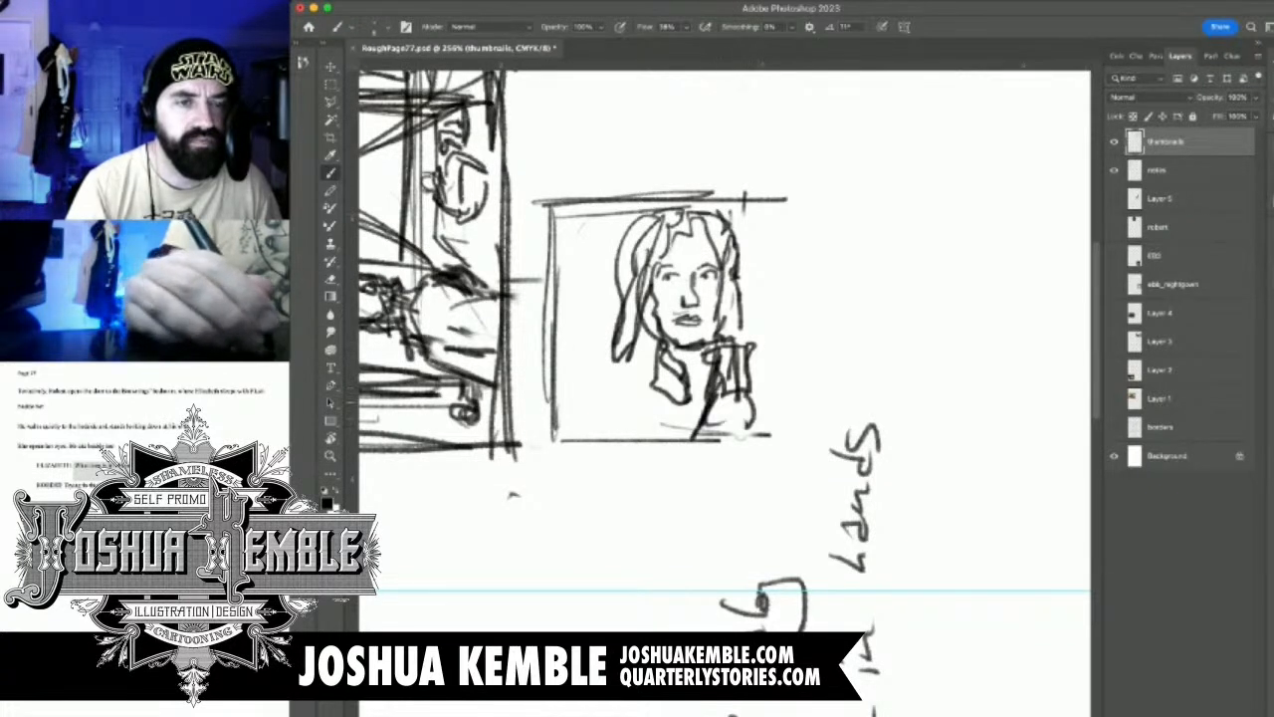
left_click_drag(753, 403, 750, 436)
left_click_drag(669, 349, 627, 374)
mouse_move(657, 348)
left_mouse_down()
mouse_move(598, 379)
mouse_move(596, 430)
left_mouse_up()
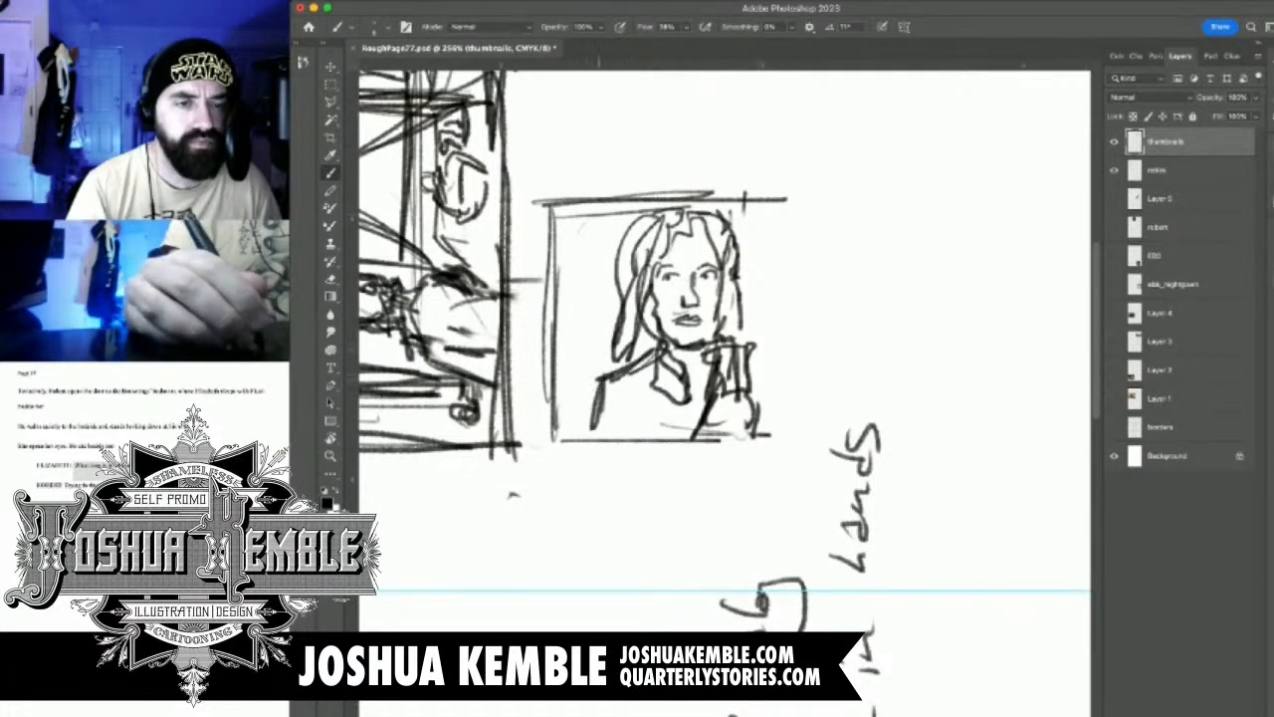
left_click_drag(604, 378, 597, 444)
Sketch the woman's bent arms folding across her body, extending past panel 3's border
mouse_move(625, 372)
left_mouse_down()
mouse_move(603, 464)
mouse_move(645, 434)
left_mouse_up()
mouse_move(647, 402)
left_mouse_down()
mouse_move(662, 463)
mouse_move(642, 480)
mouse_move(691, 486)
left_mouse_up()
mouse_move(623, 427)
left_mouse_down()
mouse_move(602, 518)
mouse_move(705, 517)
left_mouse_up()
left_click_drag(611, 529, 696, 526)
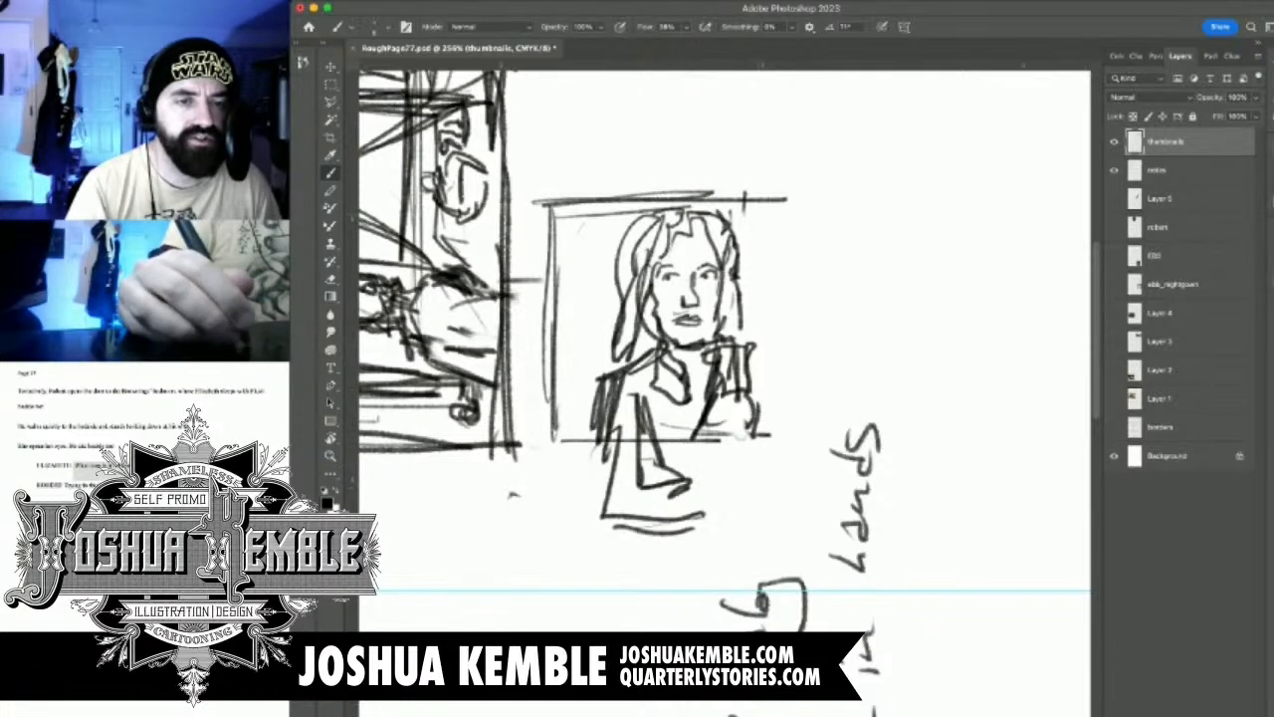
left_click_drag(741, 460, 697, 527)
left_click_drag(722, 481, 687, 534)
left_click_drag(753, 426, 726, 525)
left_click_drag(744, 460, 739, 474)
left_click_drag(715, 438, 677, 497)
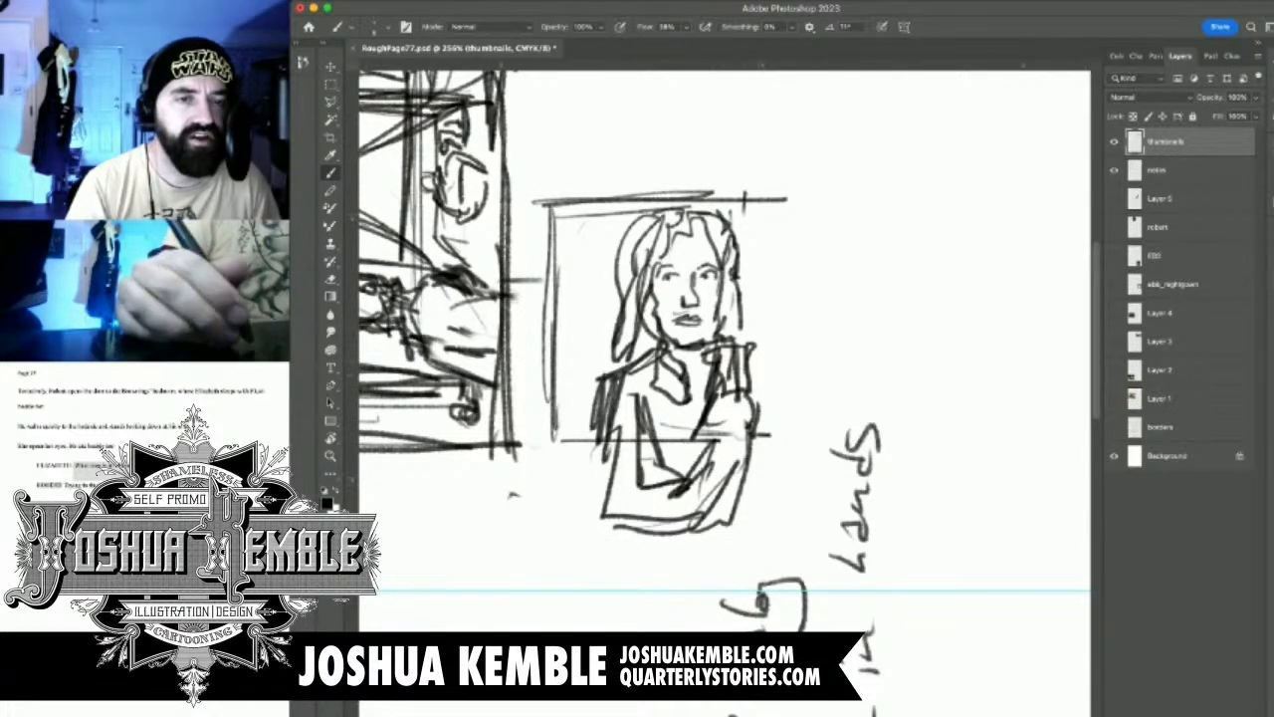
Return the view rotation to 0° and erase the outer outline of the reclining woman's lower arm
scroll(759, 360, "down", 5)
scroll(759, 360, "up", 2)
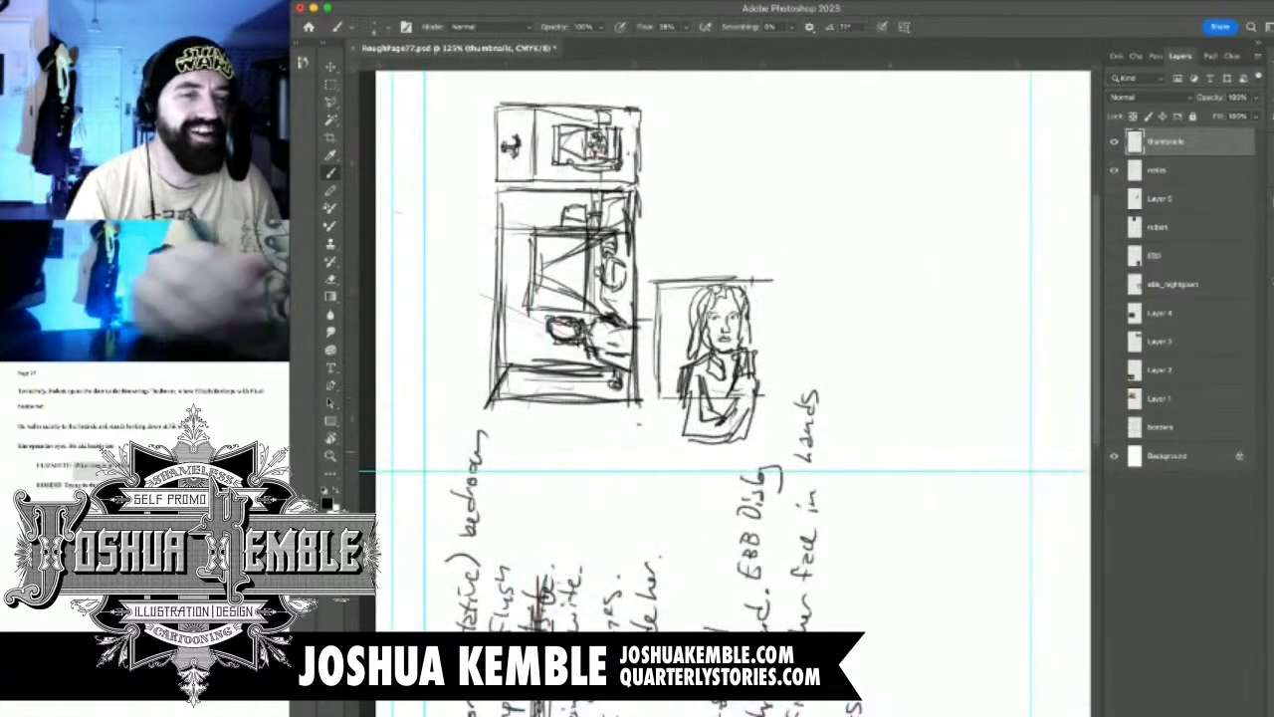
key("r")
mouse_move(700, 355)
left_mouse_down()
mouse_move(747, 356)
mouse_move(802, 392)
mouse_move(817, 423)
mouse_move(688, 351)
left_mouse_up()
scroll(911, 472, "up", 3)
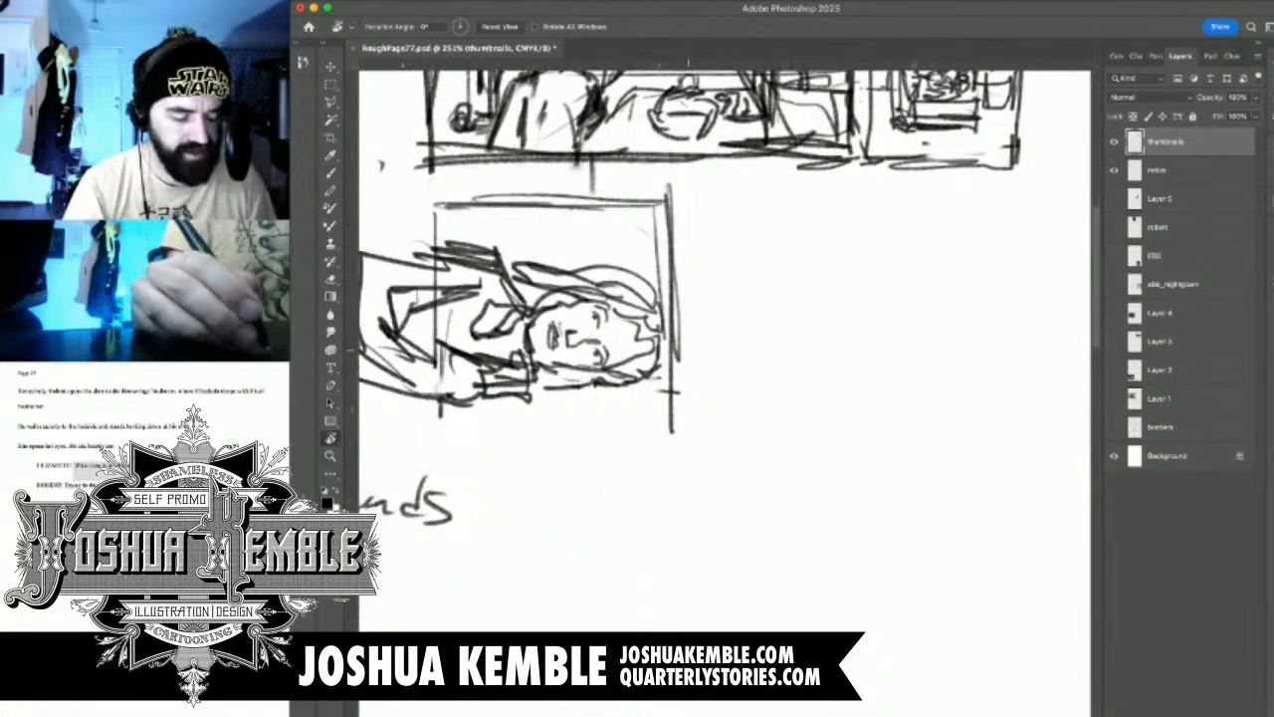
key("b")
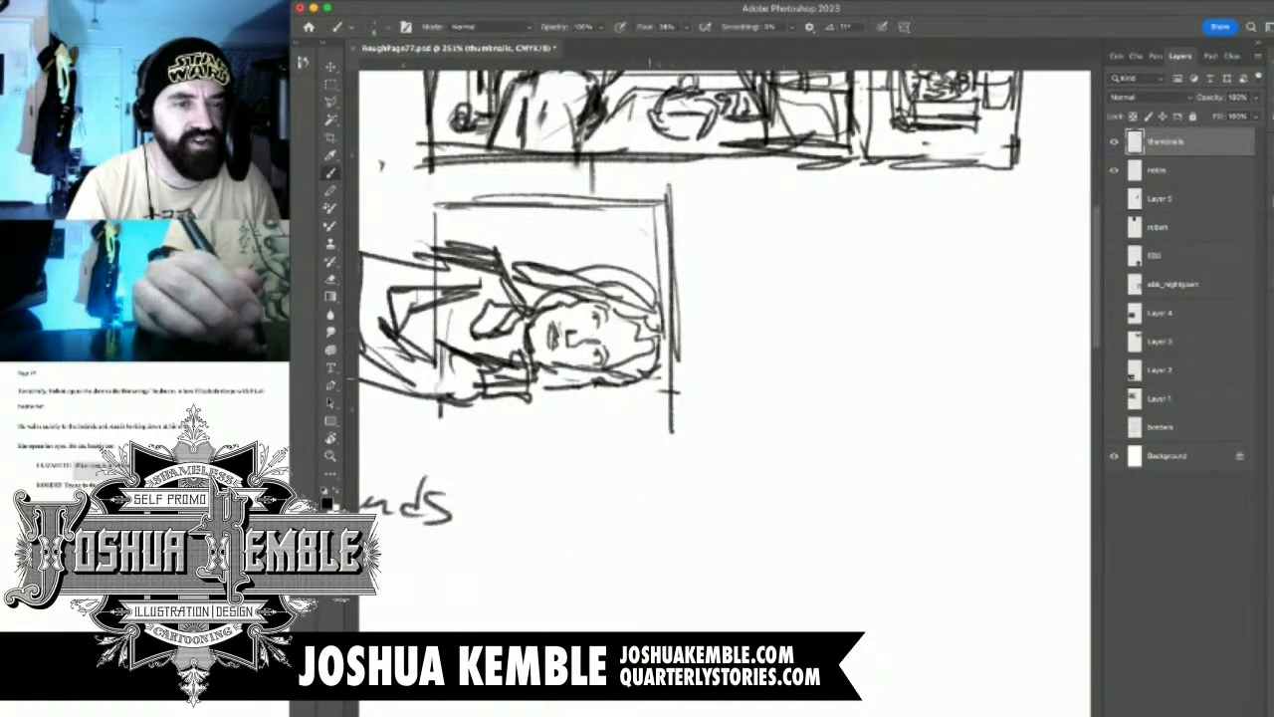
left_click_drag(637, 398, 762, 383)
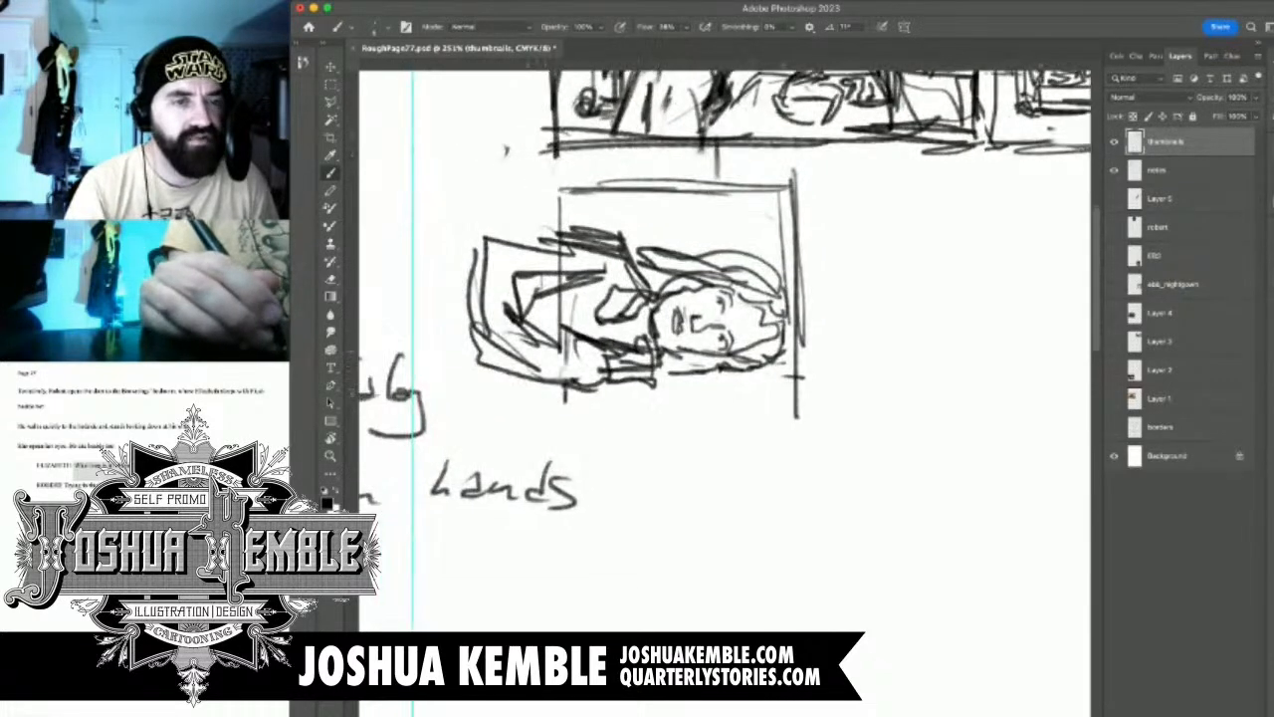
key("e")
mouse_move(485, 356)
left_mouse_down()
mouse_move(585, 390)
mouse_move(565, 396)
mouse_move(607, 369)
left_mouse_up()
left_click_drag(524, 375, 695, 380)
Sketch the dog Flush with a shaggy coat, face and paws lying against the woman's arm
key("b")
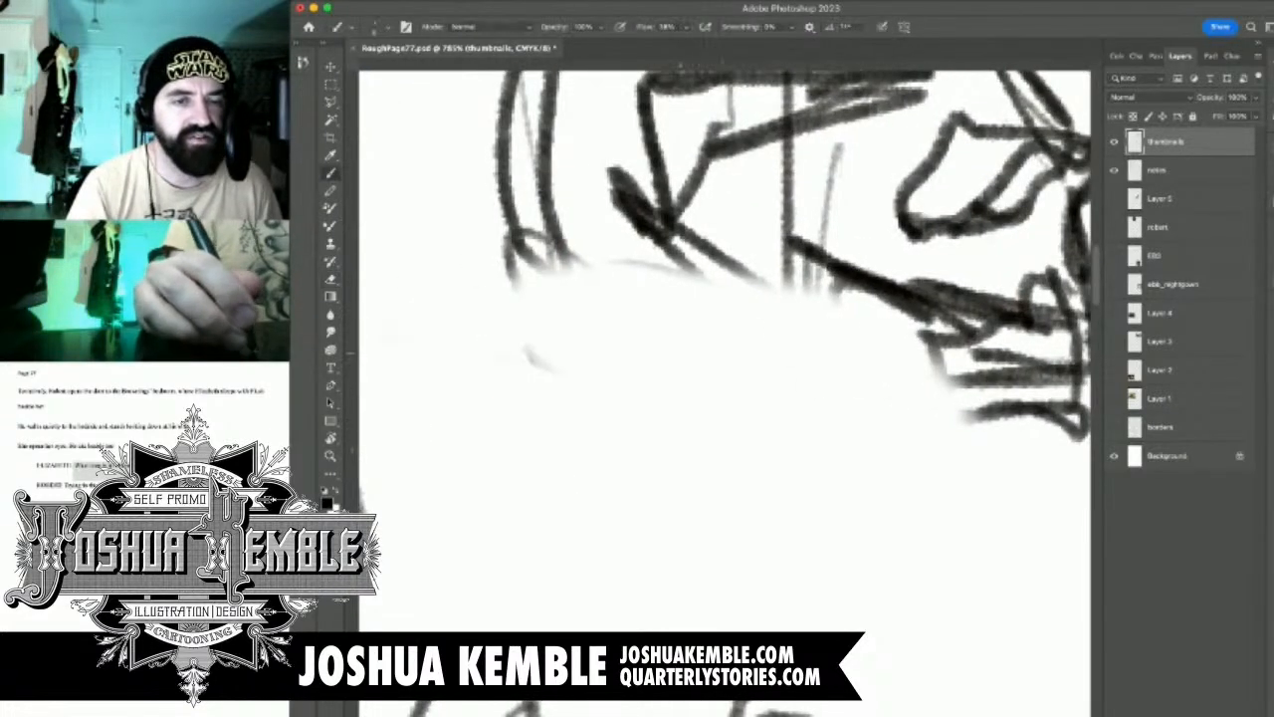
mouse_move(744, 340)
left_mouse_down()
mouse_move(724, 376)
mouse_move(785, 336)
mouse_move(862, 344)
mouse_move(881, 371)
mouse_move(844, 366)
mouse_move(868, 423)
mouse_move(804, 453)
mouse_move(762, 400)
mouse_move(748, 438)
mouse_move(687, 398)
mouse_move(629, 460)
left_mouse_up()
left_click_drag(689, 422, 704, 480)
mouse_move(679, 349)
left_mouse_down()
mouse_move(617, 394)
mouse_move(568, 478)
mouse_move(661, 522)
mouse_move(709, 450)
left_mouse_up()
left_click_drag(695, 394, 756, 360)
mouse_move(786, 317)
left_mouse_down()
mouse_move(772, 329)
mouse_move(786, 341)
mouse_move(756, 288)
mouse_move(718, 271)
mouse_move(628, 290)
mouse_move(617, 322)
mouse_move(557, 287)
mouse_move(510, 291)
left_mouse_up()
mouse_move(547, 336)
left_mouse_down()
mouse_move(498, 368)
mouse_move(651, 438)
mouse_move(830, 459)
mouse_move(798, 472)
left_mouse_up()
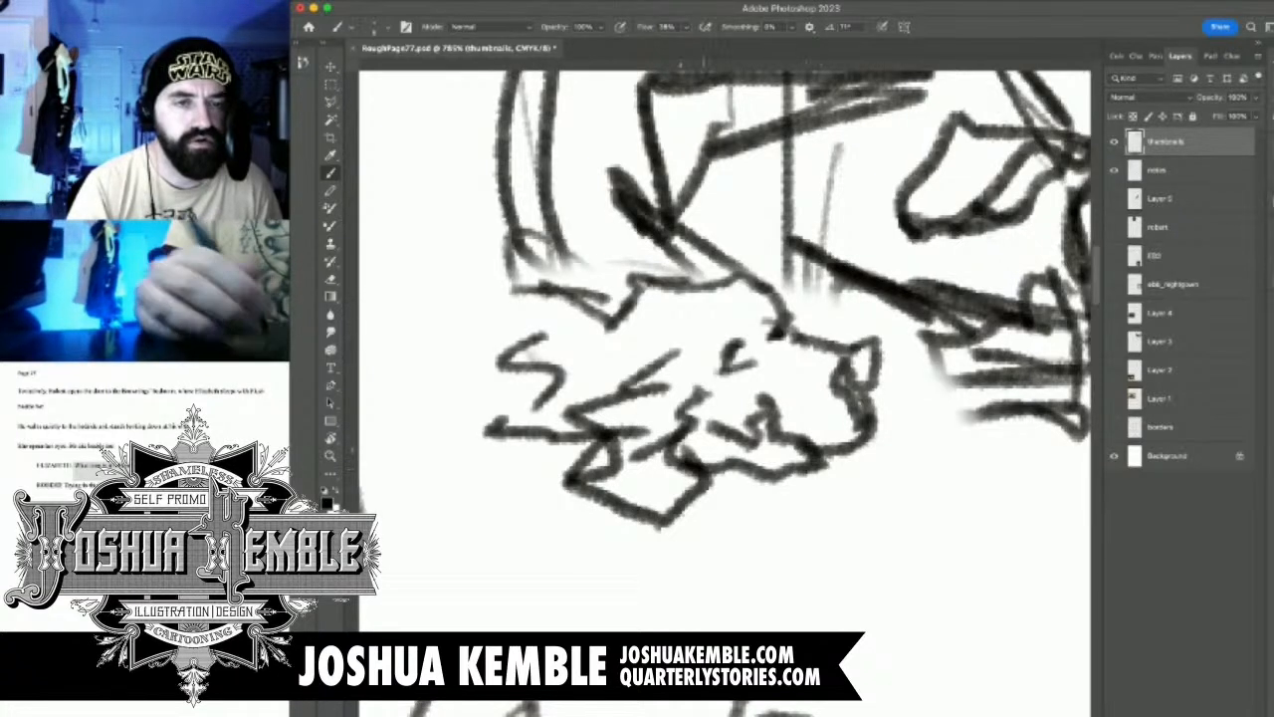
left_click_drag(655, 498, 722, 485)
left_click_drag(488, 468, 554, 460)
left_click_drag(496, 494, 545, 482)
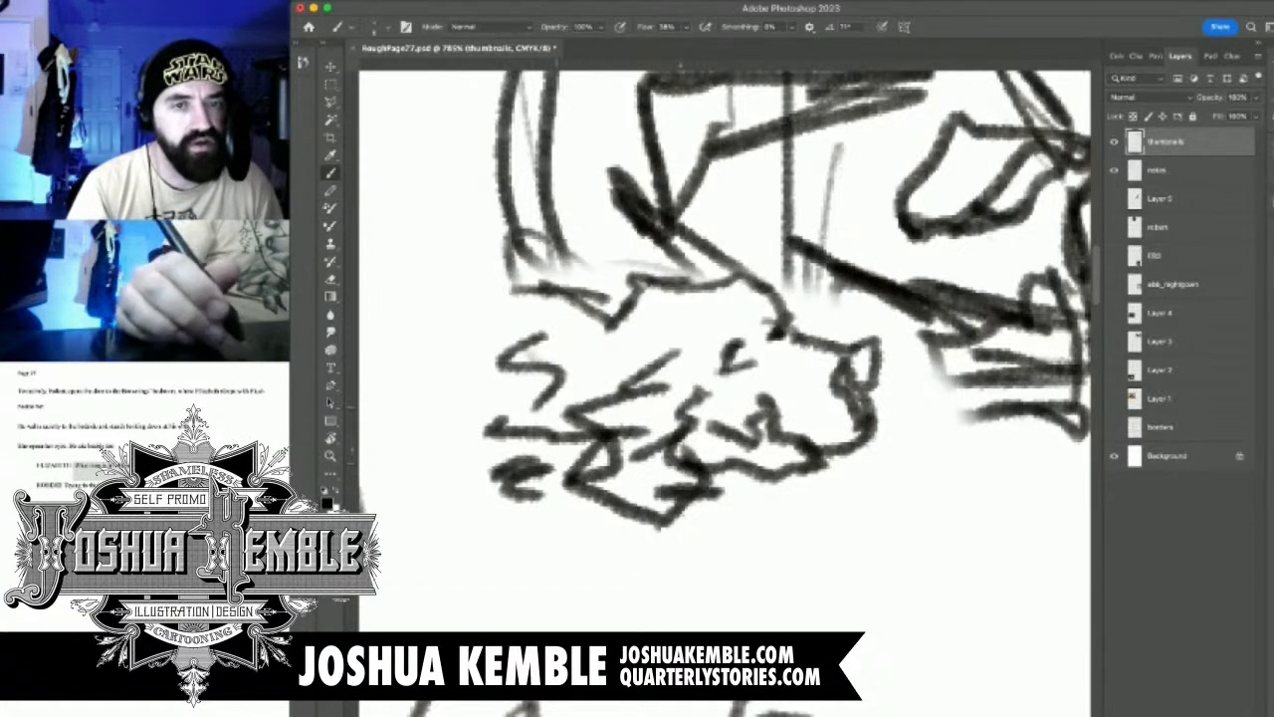
Lasso the dog sketch, scale it up to about 129% beside the woman's arm, and deselect it
left_click_drag(863, 352, 737, 352)
mouse_move(825, 366)
left_mouse_down()
mouse_move(687, 368)
mouse_move(761, 386)
left_mouse_up()
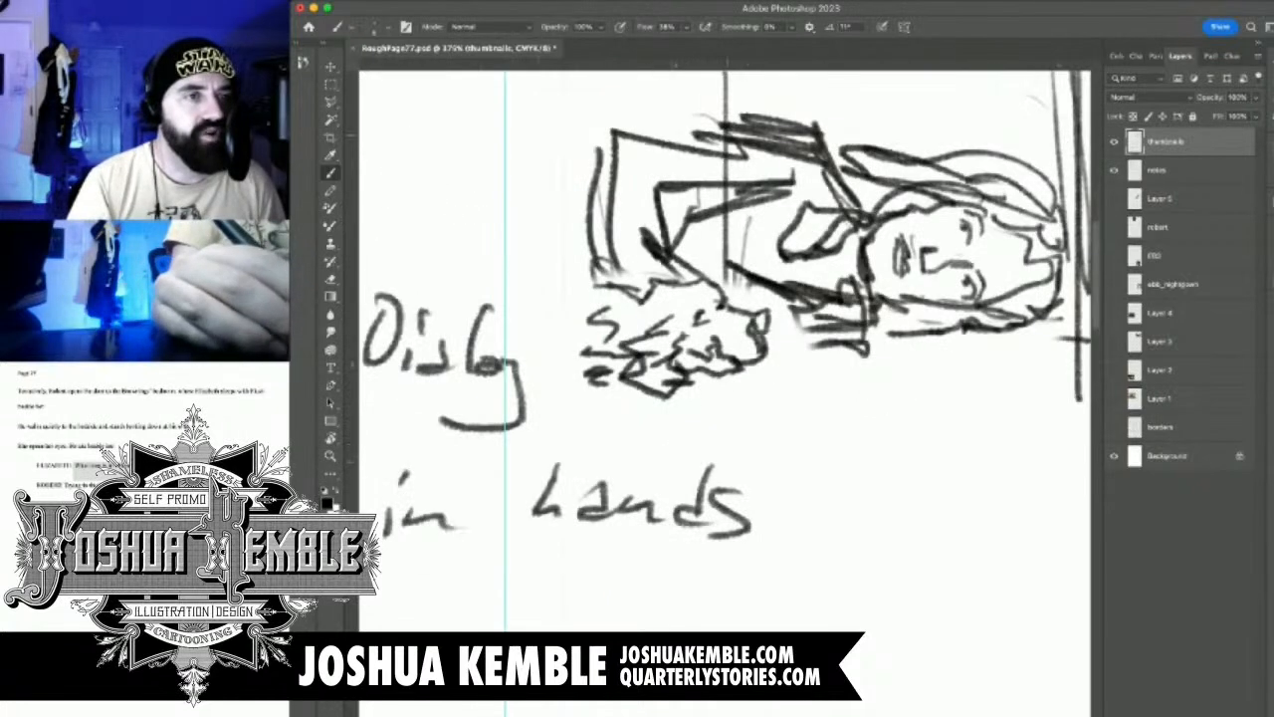
key("l")
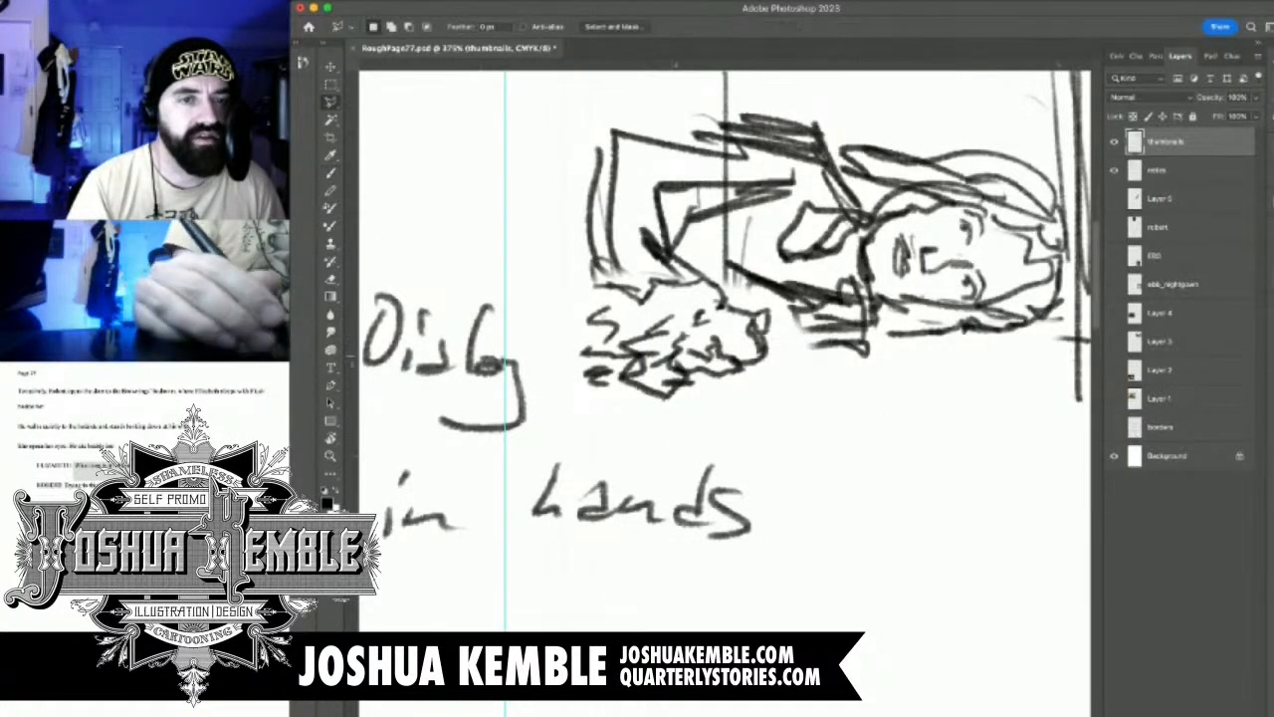
mouse_move(820, 349)
left_mouse_down()
mouse_move(751, 293)
mouse_move(663, 260)
mouse_move(550, 367)
mouse_move(824, 426)
mouse_move(916, 480)
left_mouse_up()
key("super+t")
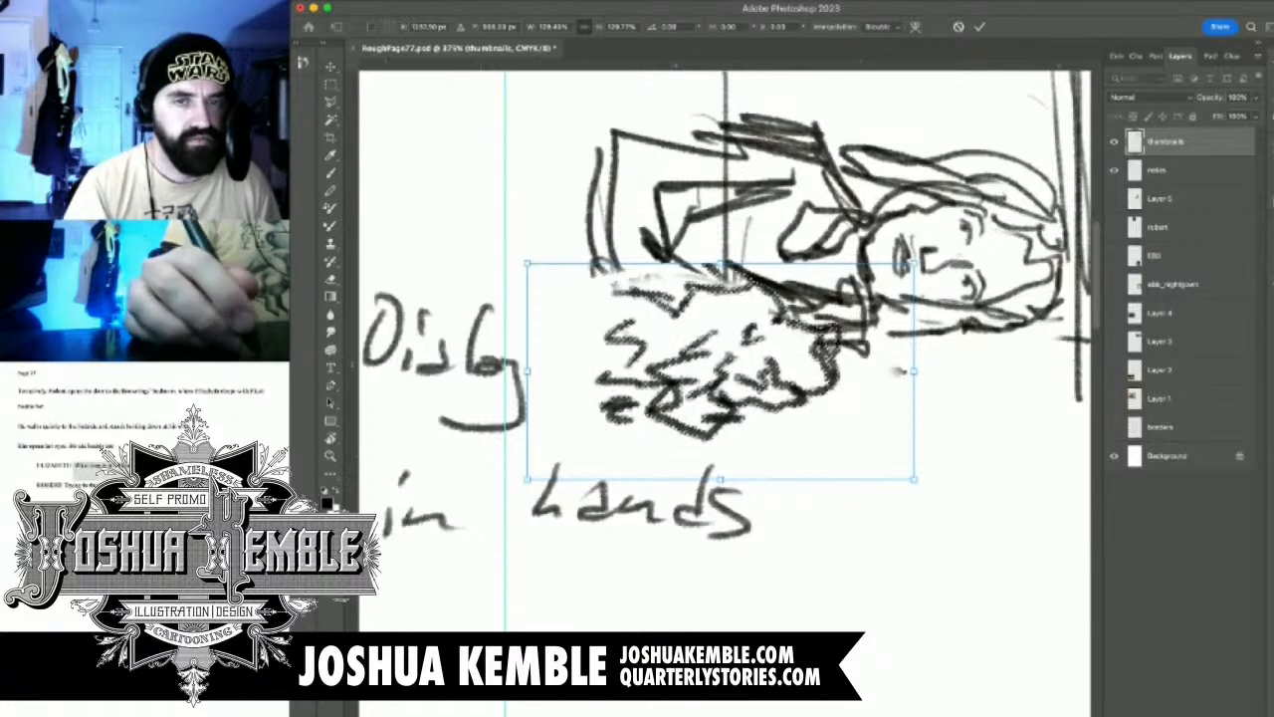
key("Return")
key("super+d")
mouse_move(797, 299)
left_mouse_down()
mouse_move(680, 413)
mouse_move(651, 461)
left_mouse_up()
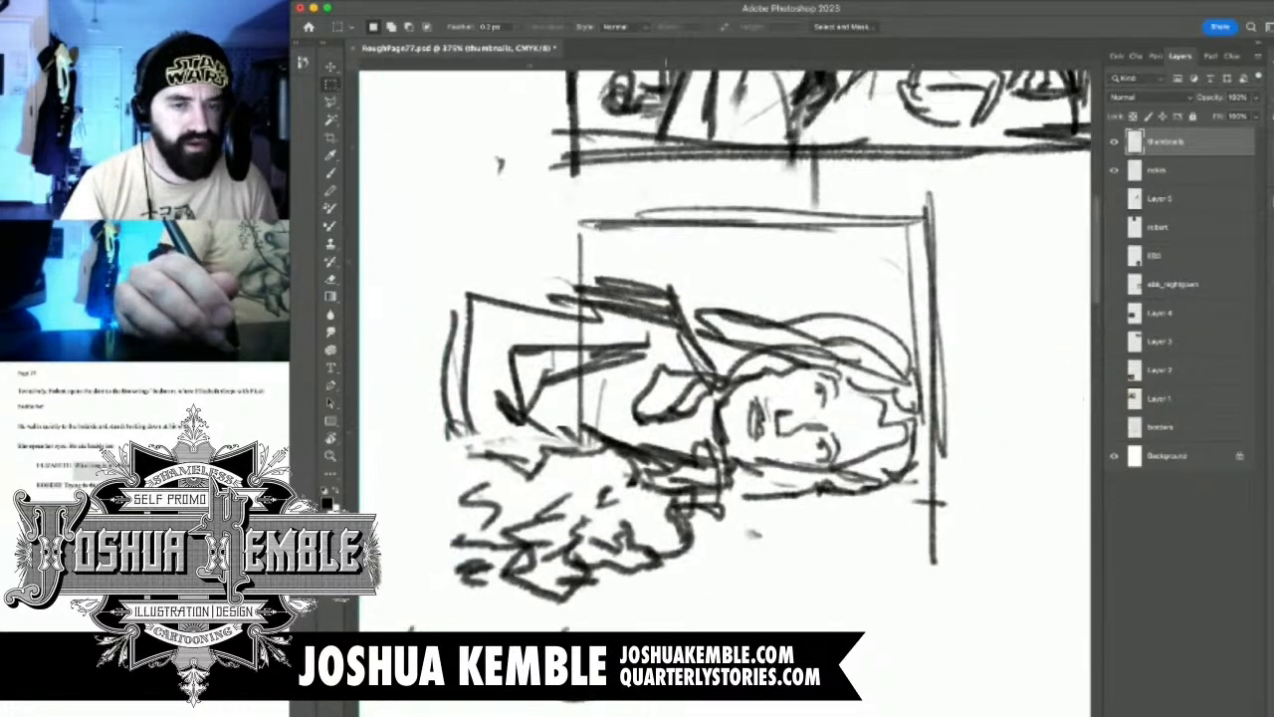
Erase the reclining woman's closed eyes and redraw them as small open ovals
key("e")
left_click_drag(822, 436, 824, 463)
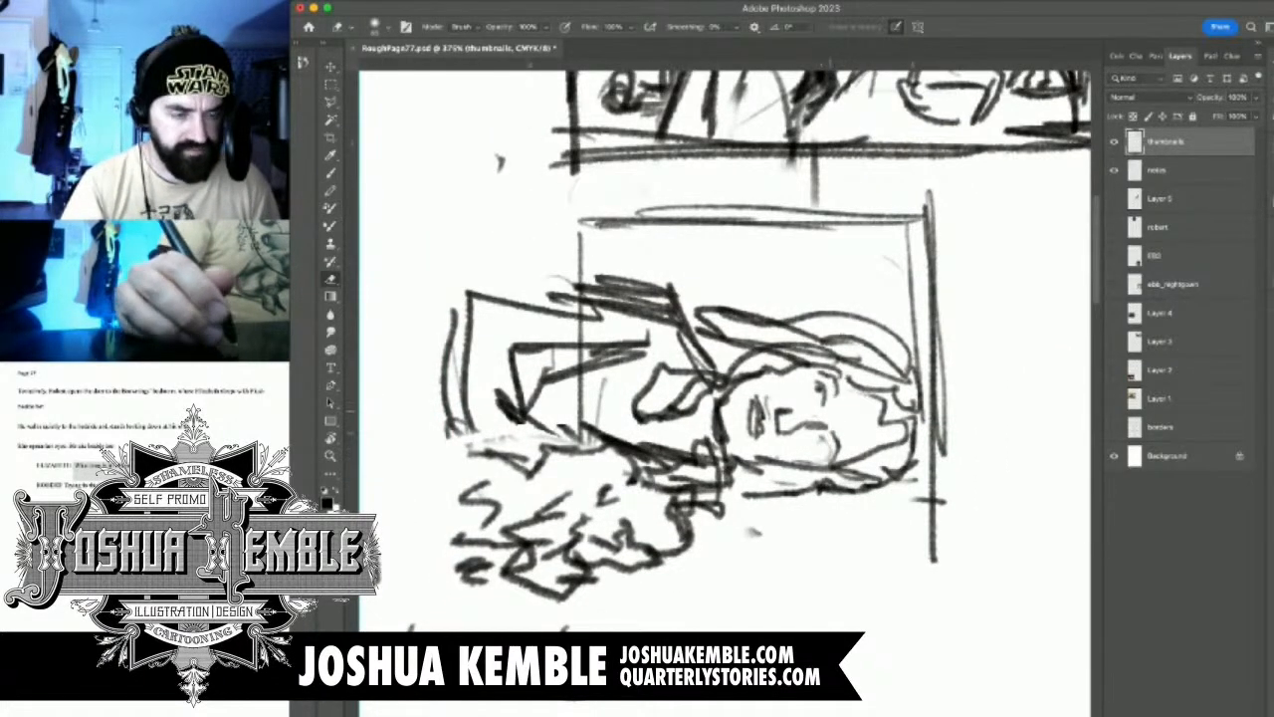
mouse_move(835, 412)
left_mouse_down()
mouse_move(861, 410)
mouse_move(818, 403)
mouse_move(866, 389)
mouse_move(817, 418)
left_mouse_up()
key("b")
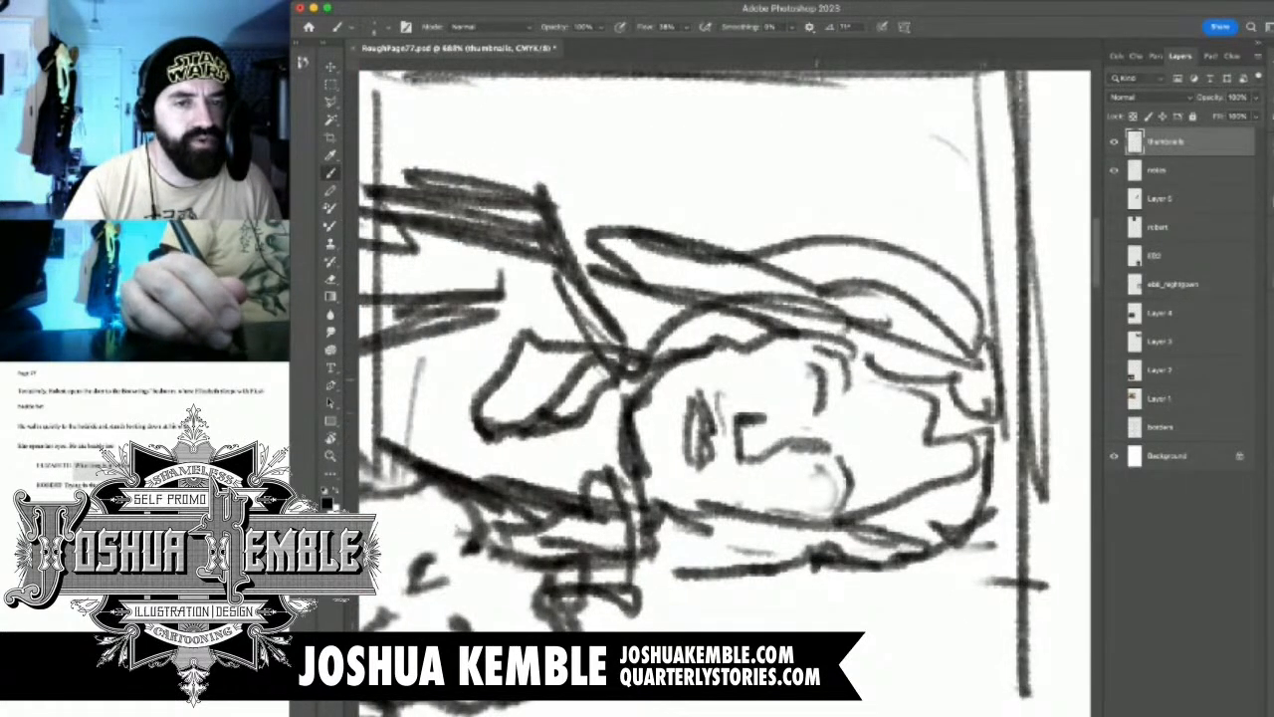
left_click_drag(820, 374, 811, 410)
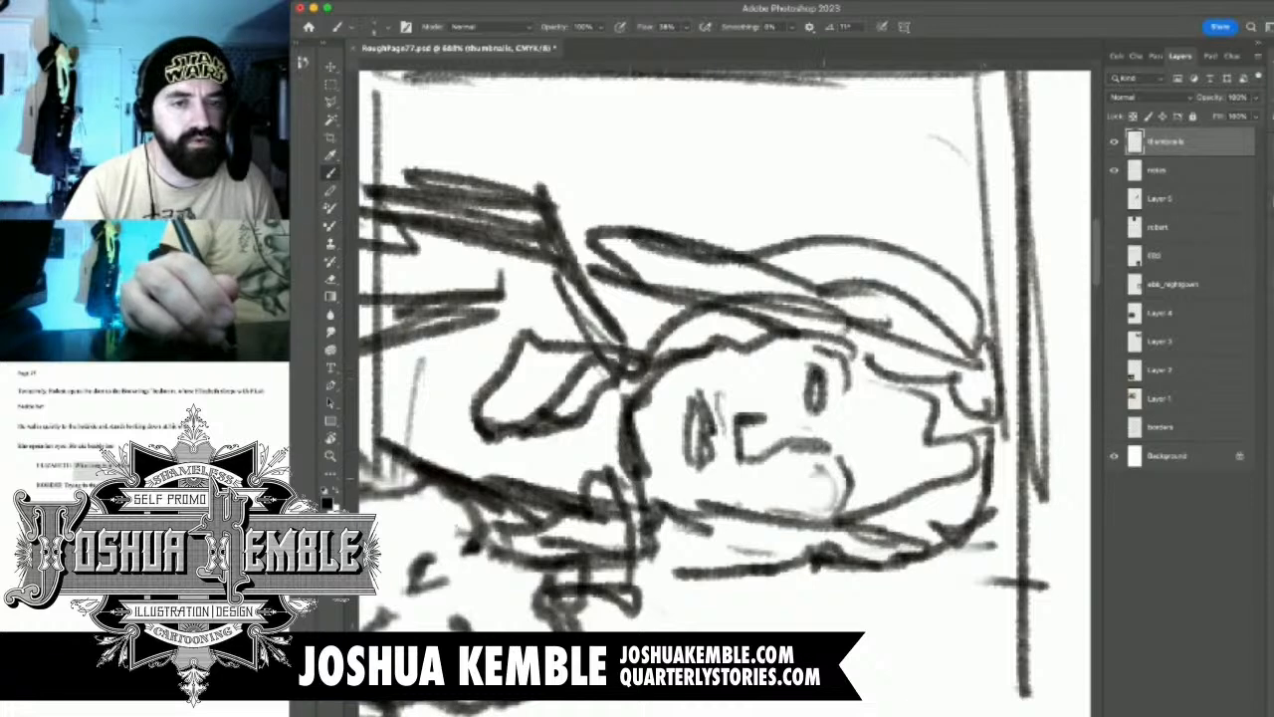
mouse_move(825, 462)
left_mouse_down()
mouse_move(810, 478)
mouse_move(826, 472)
mouse_move(824, 502)
mouse_move(807, 468)
left_mouse_up()
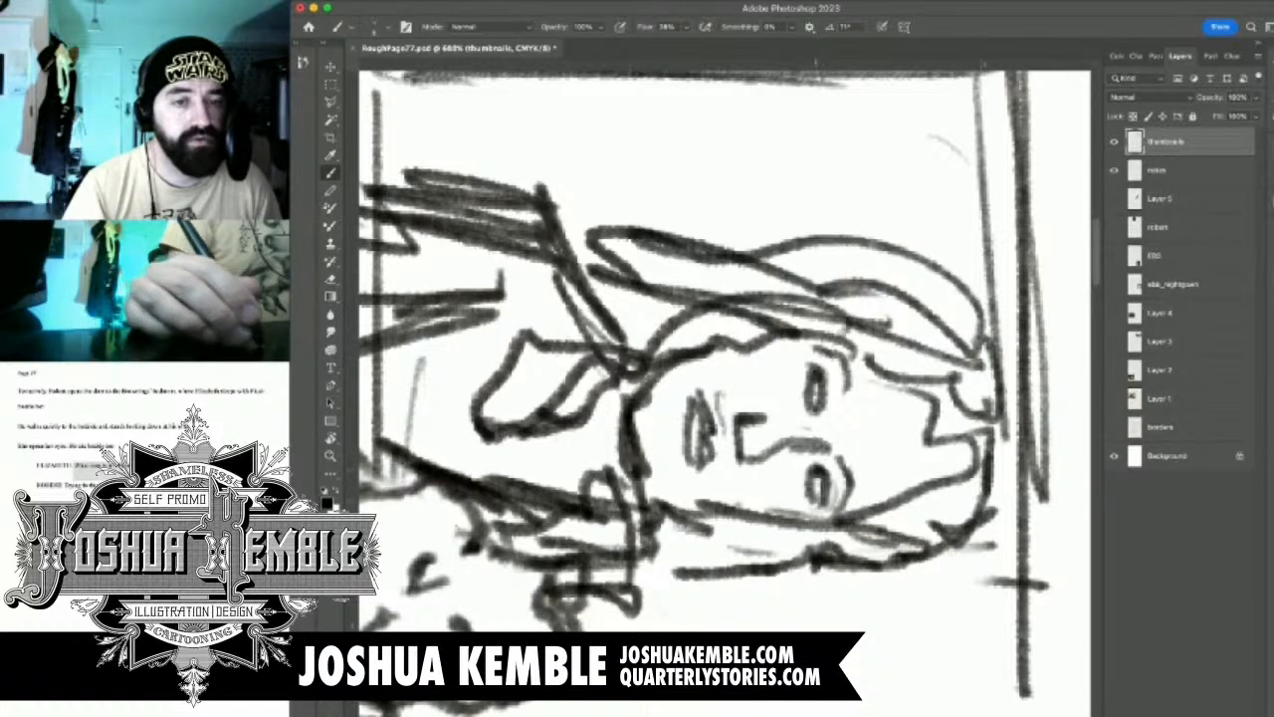
Erase most of the panel 3 border lines around the reclining woman
scroll(667, 437, "down", 5)
left_click_drag(667, 437, 781, 393)
scroll(816, 488, "down", 5)
scroll(826, 462, "up", 2)
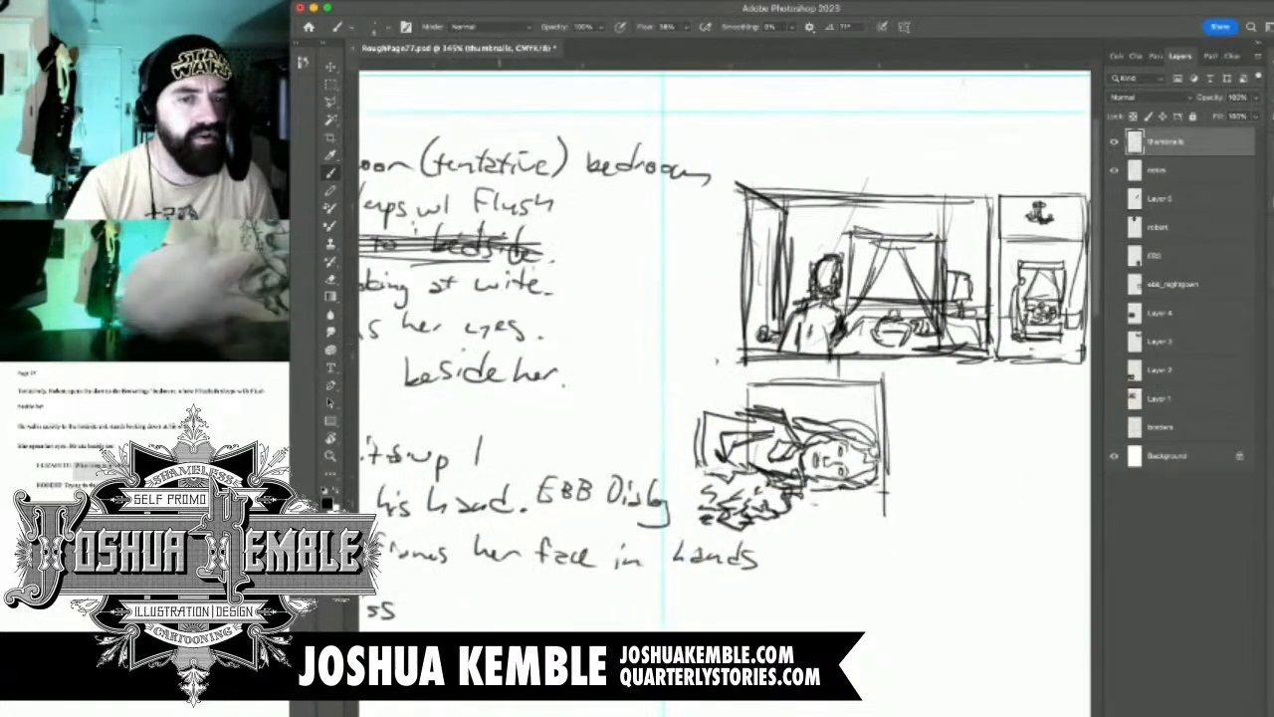
key("e")
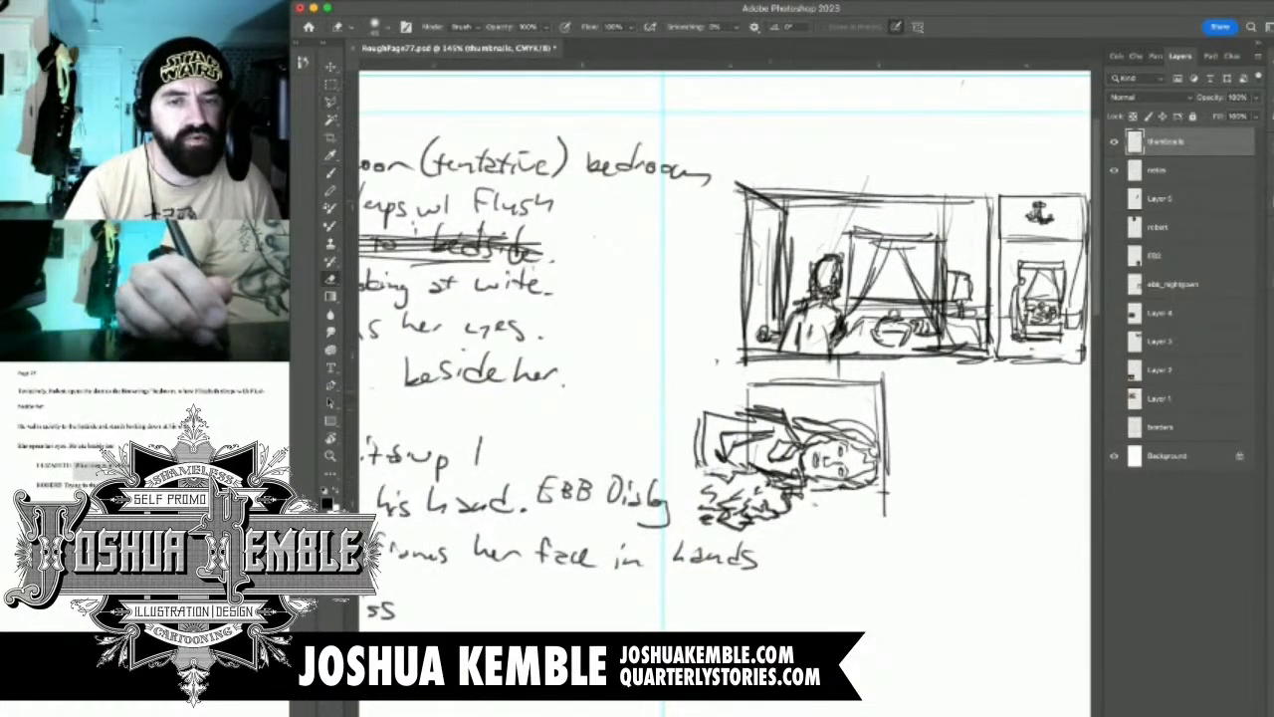
mouse_move(755, 382)
left_mouse_down()
mouse_move(860, 384)
mouse_move(885, 515)
left_mouse_up()
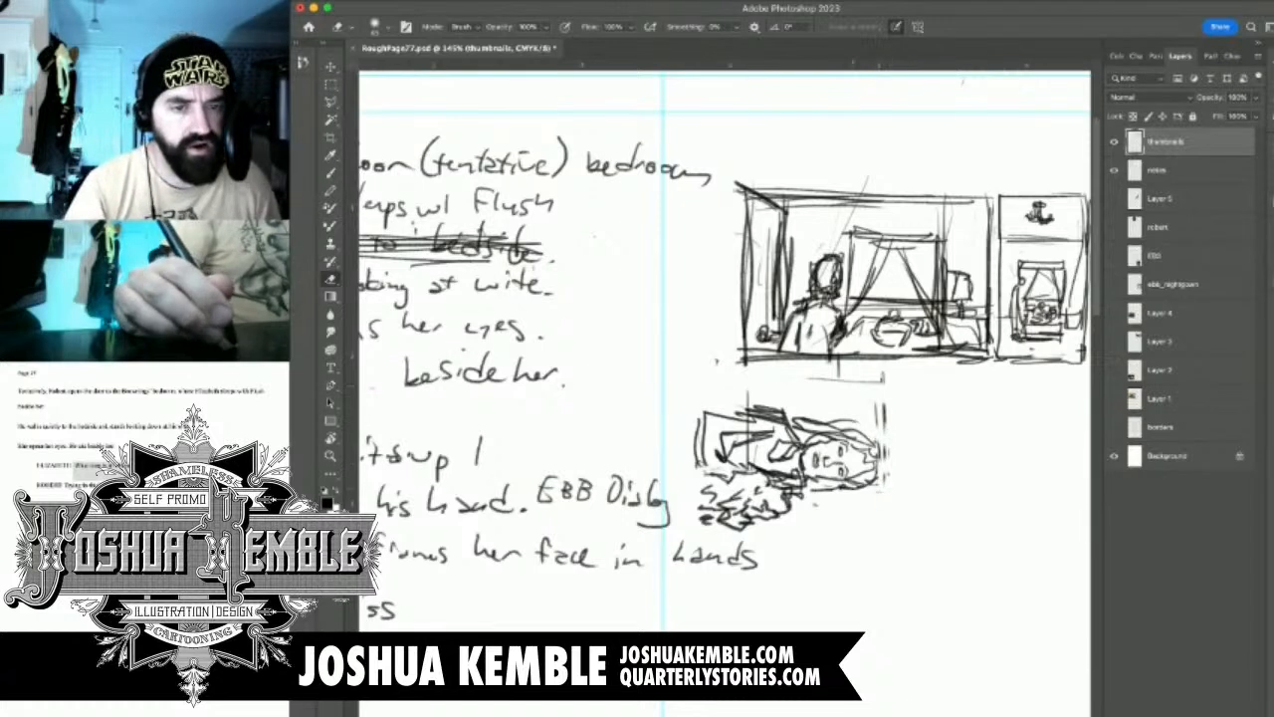
Sketch a large rounded pillow beneath and around the reclining woman's head
key("b")
mouse_move(804, 484)
left_mouse_down()
mouse_move(796, 521)
mouse_move(862, 530)
mouse_move(896, 462)
mouse_move(892, 424)
mouse_move(908, 474)
left_mouse_up()
mouse_move(890, 430)
left_mouse_down()
mouse_move(898, 470)
mouse_move(882, 523)
left_mouse_up()
left_click_drag(913, 450, 886, 522)
left_click_drag(898, 438, 898, 452)
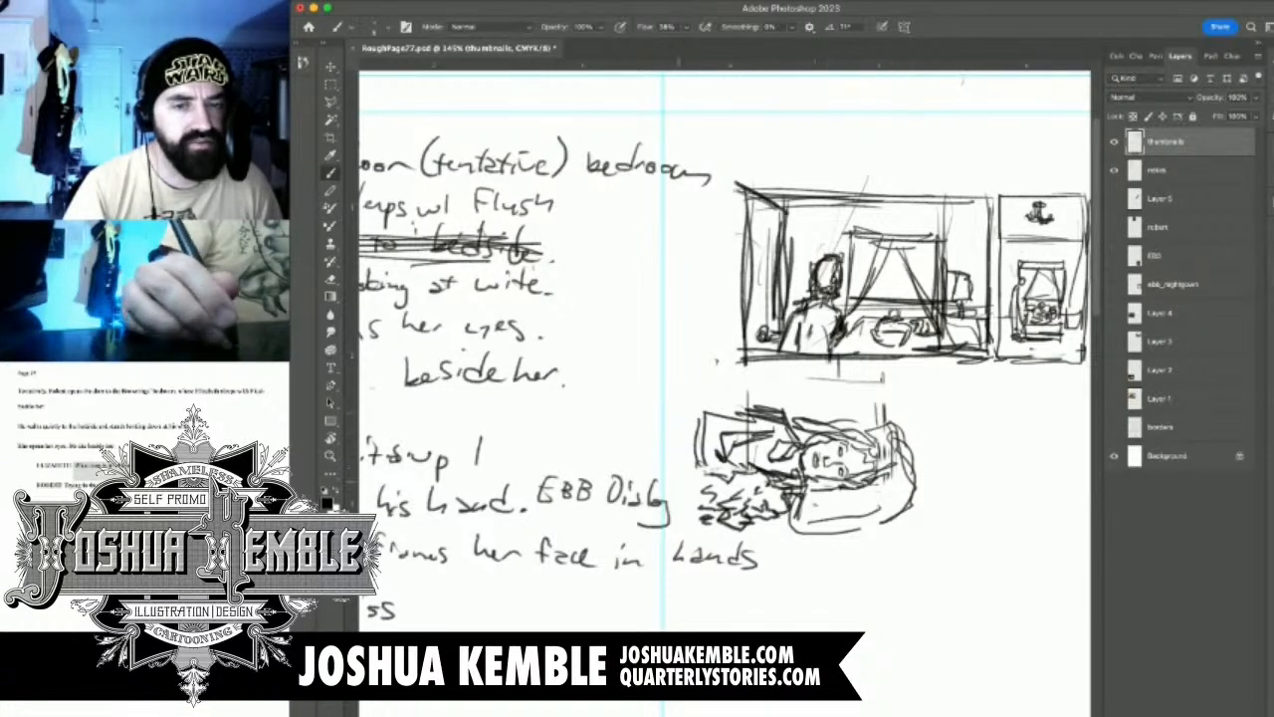
Select the woman, dog and pillow sketch, scale it down to about 76%, and move it away from the handwritten notes
mouse_move(680, 398)
left_mouse_down()
mouse_move(828, 400)
mouse_move(753, 421)
mouse_move(1026, 561)
left_mouse_up()
key("m")
key("super+t")
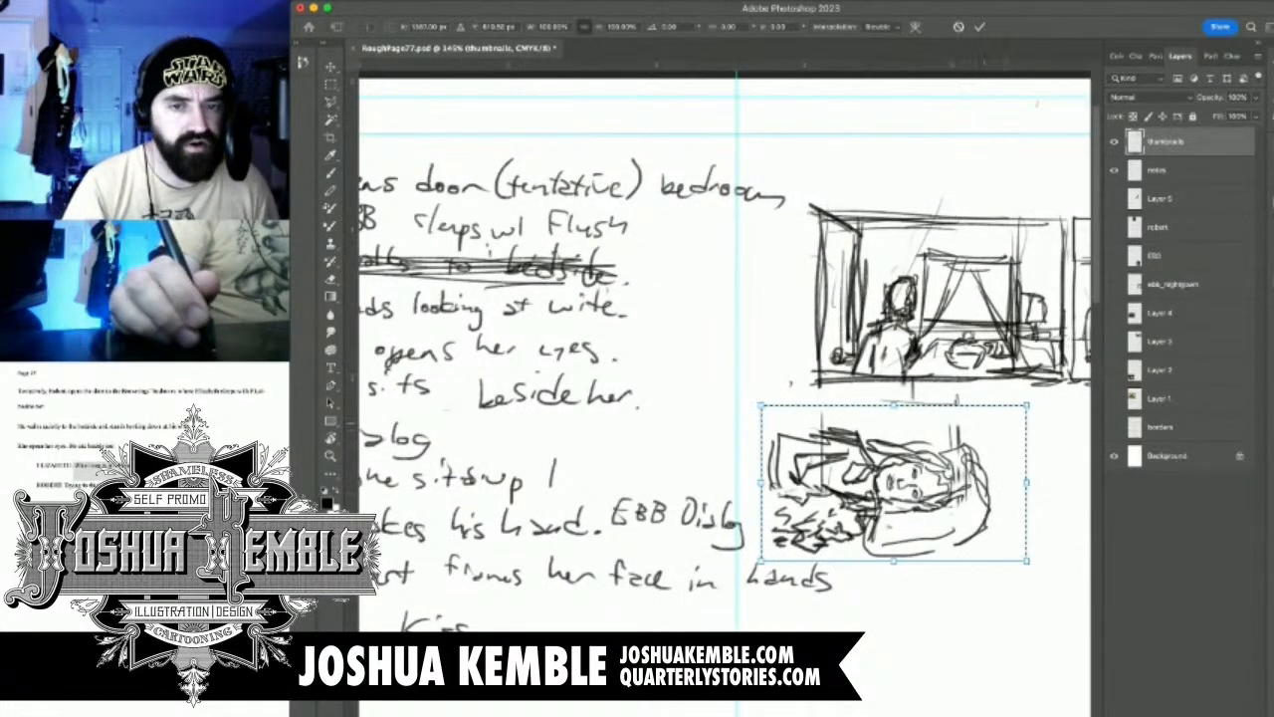
left_click_drag(1027, 406, 963, 442)
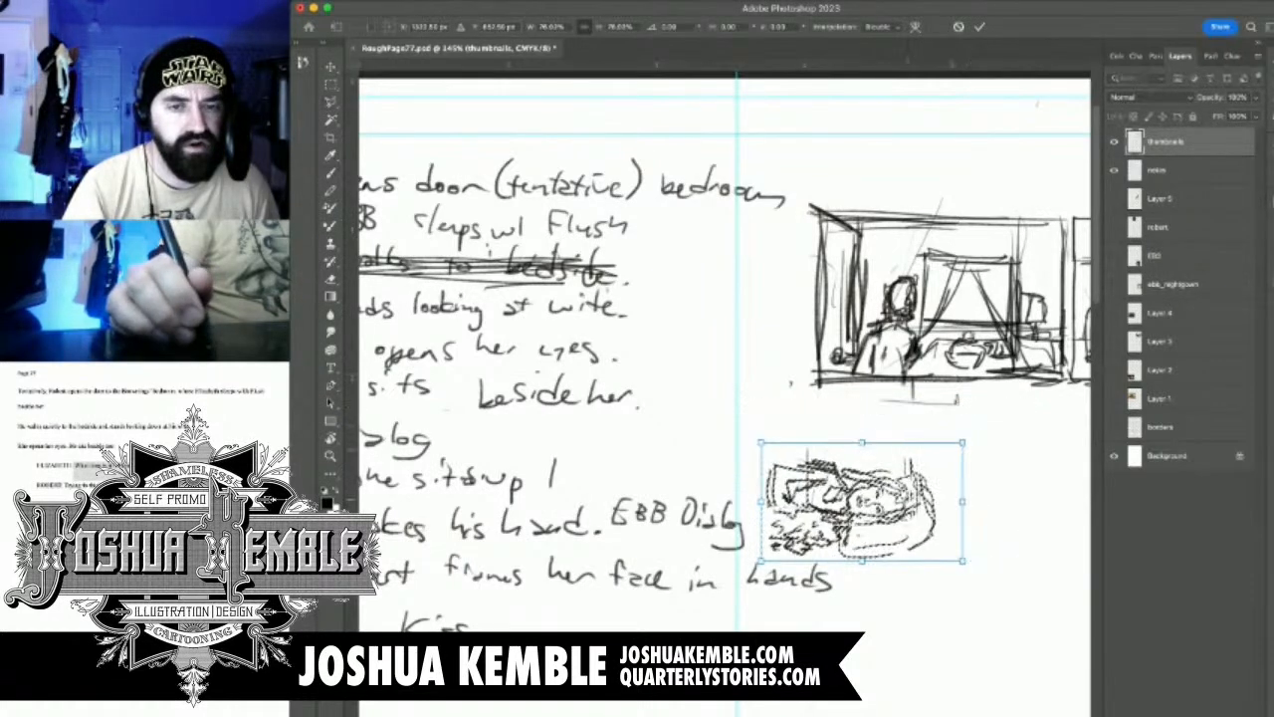
mouse_move(907, 498)
left_mouse_down()
mouse_move(1016, 487)
mouse_move(1020, 496)
mouse_move(970, 519)
left_mouse_up()
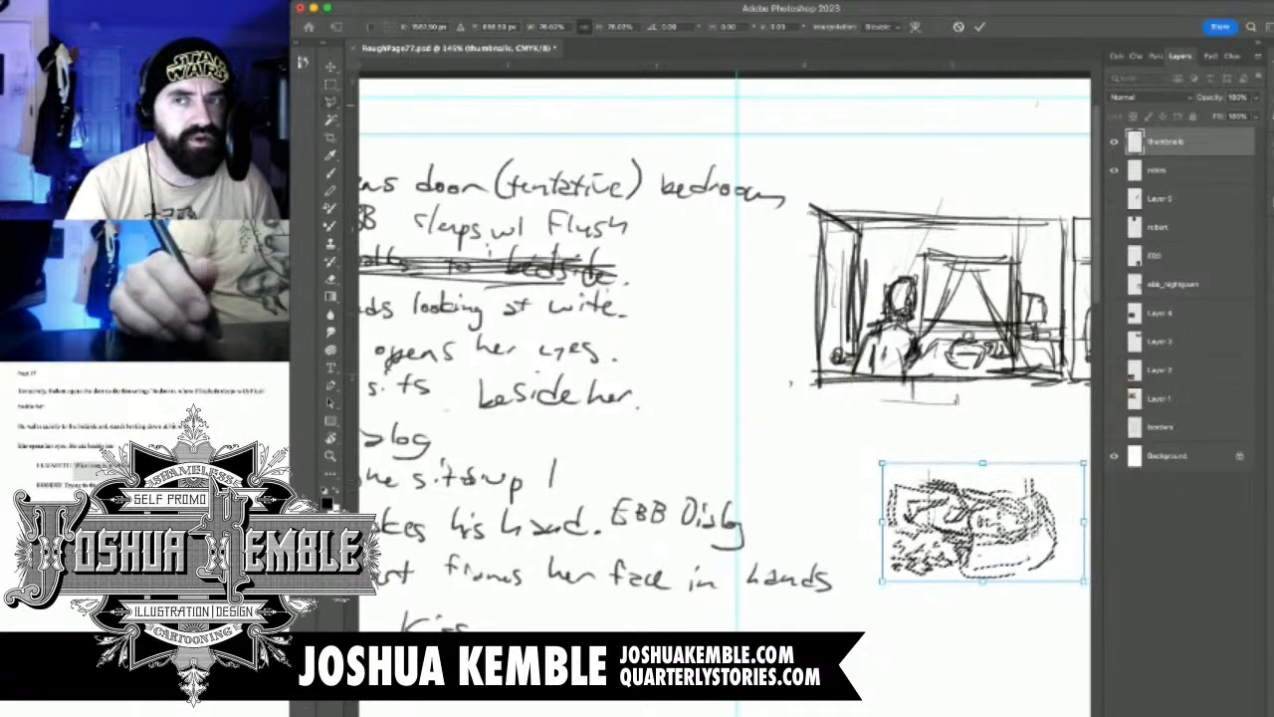
key("Return")
Move the woman and dog sketch farther down the page, leaving open space beneath the first row of panels, and deselect it
mouse_move(936, 542)
left_mouse_down()
mouse_move(725, 380)
mouse_move(796, 380)
left_mouse_up()
key("b")
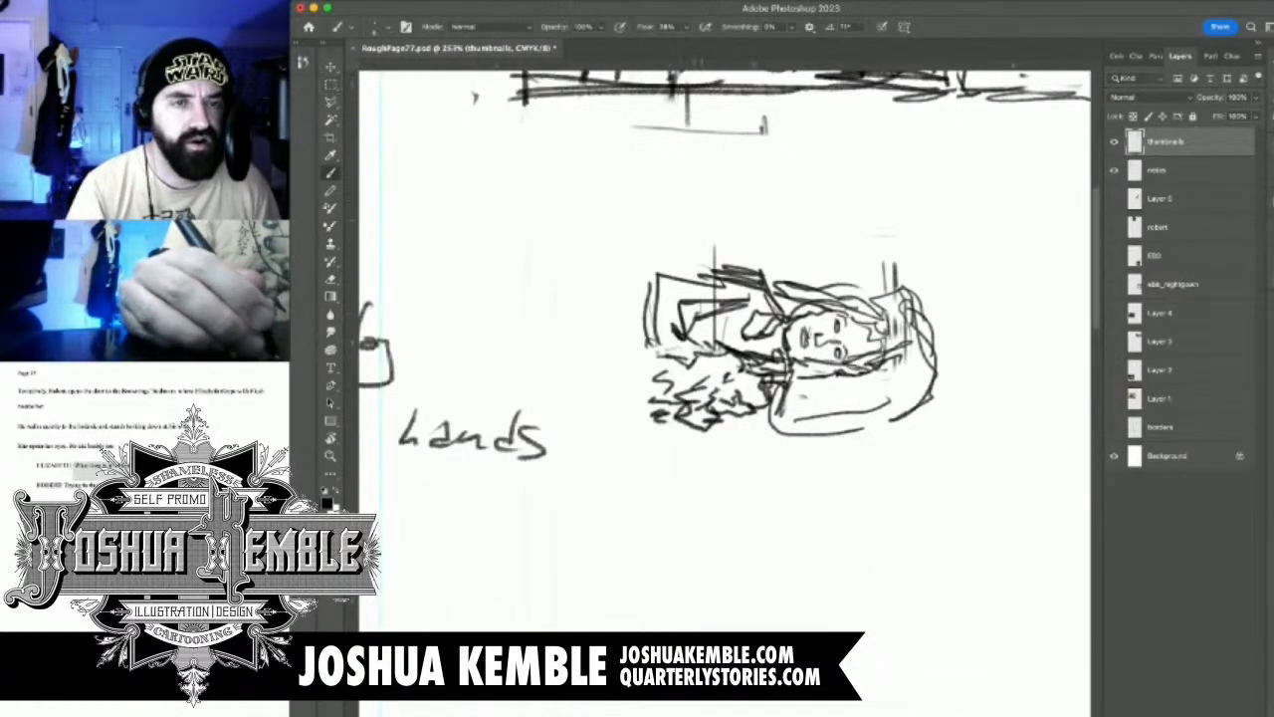
left_click_drag(677, 298, 702, 370)
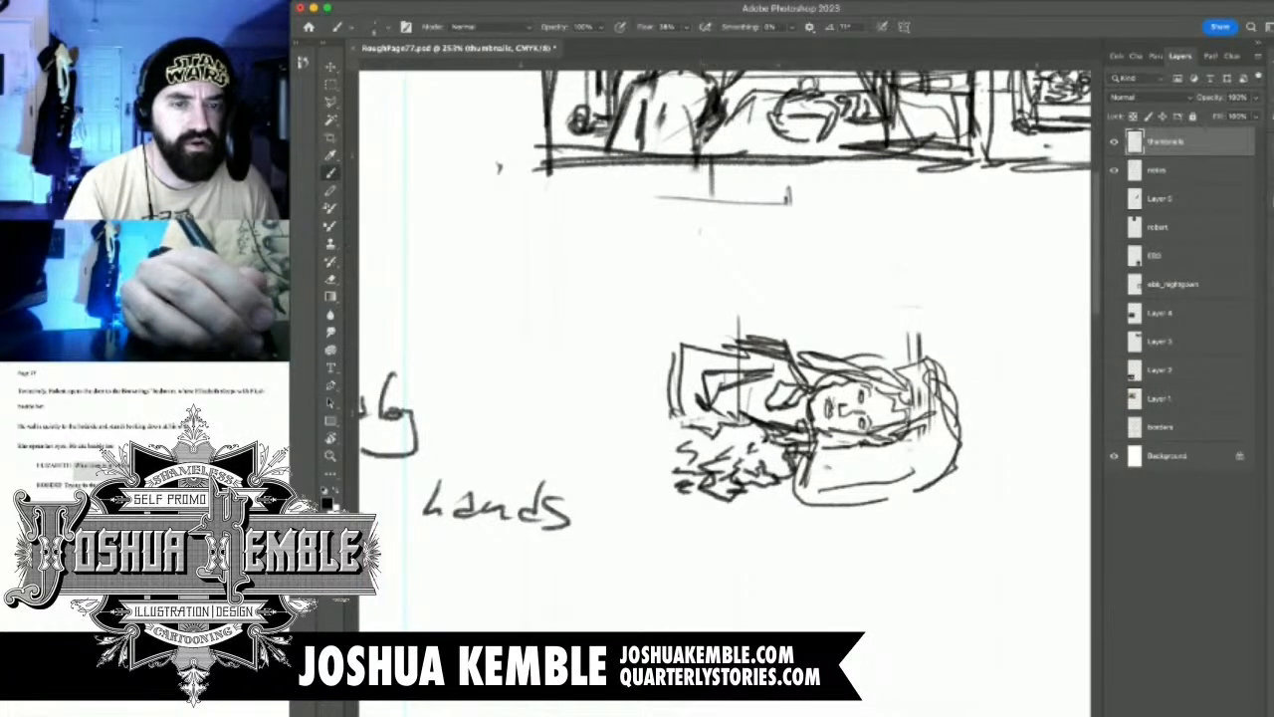
left_click_drag(683, 289, 609, 527)
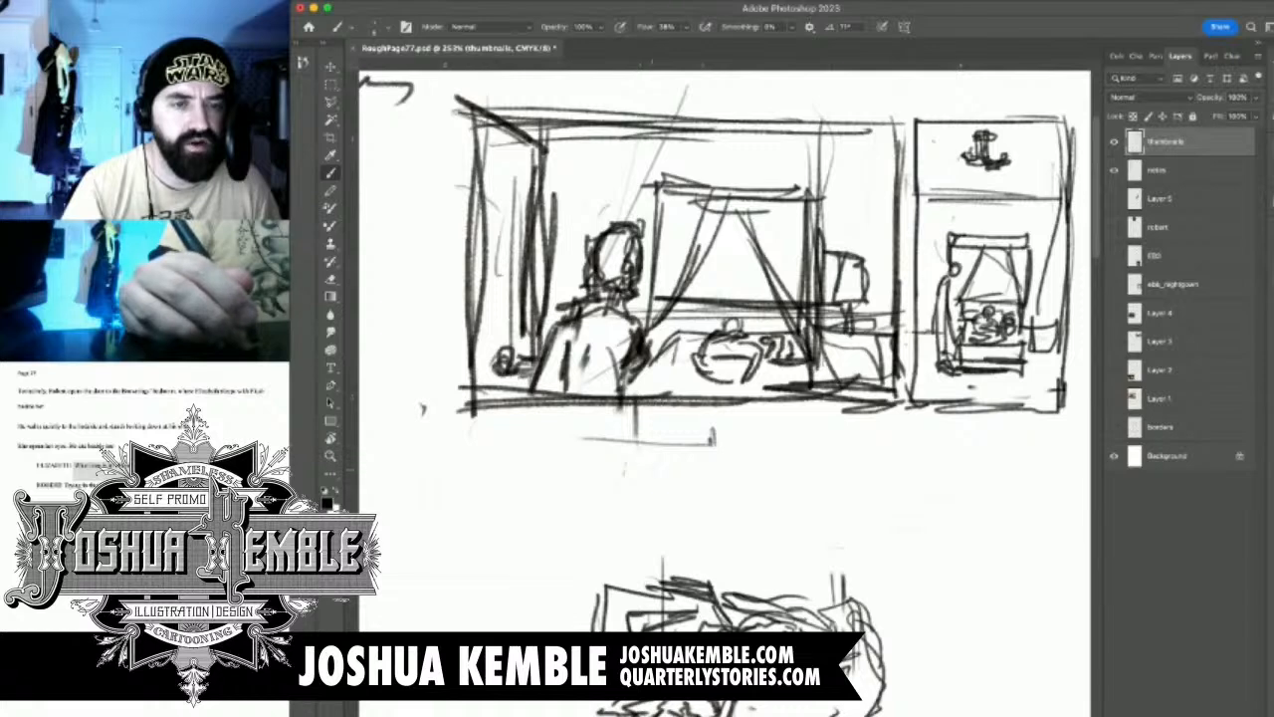
left_click_drag(609, 527, 587, 343)
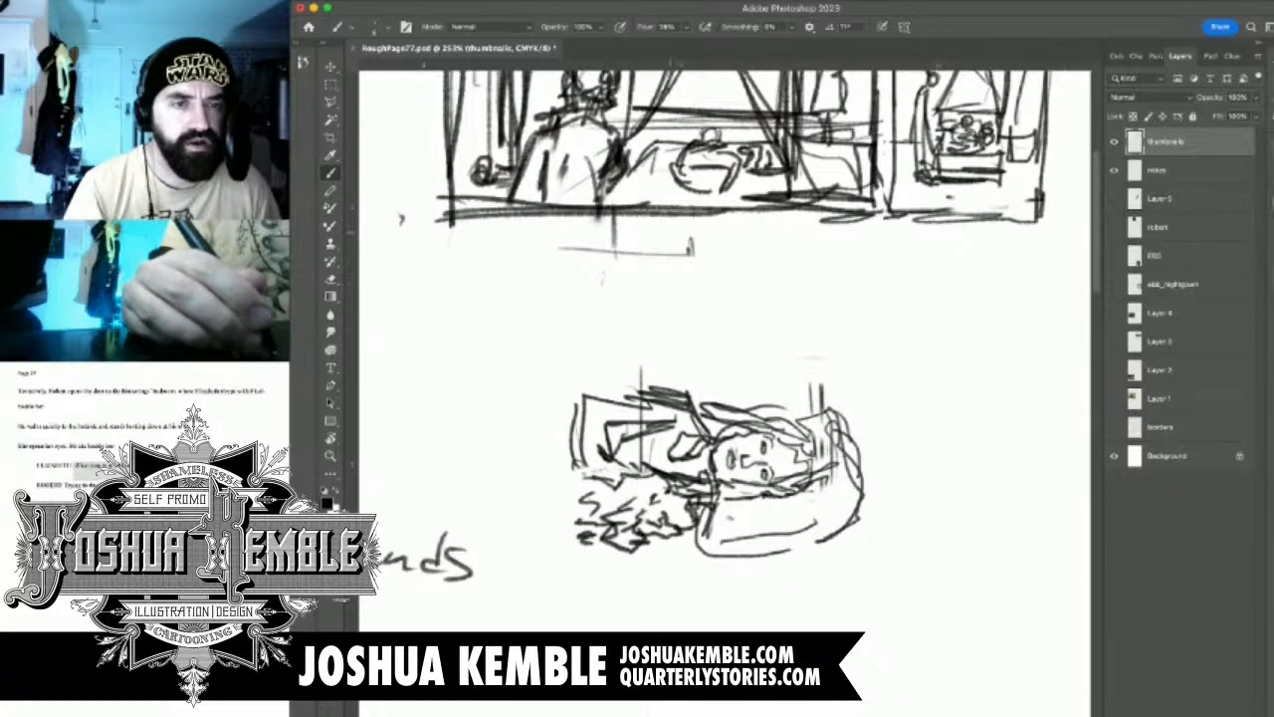
scroll(725, 393, "up", 1)
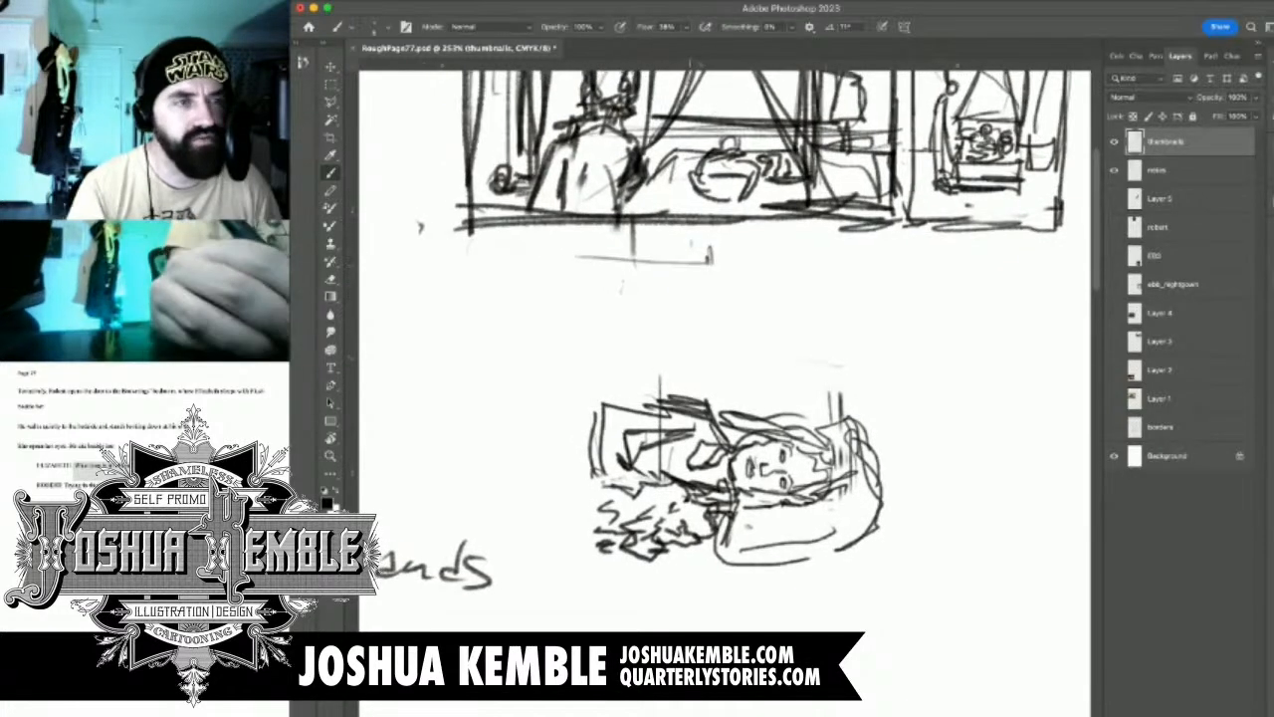
key("m")
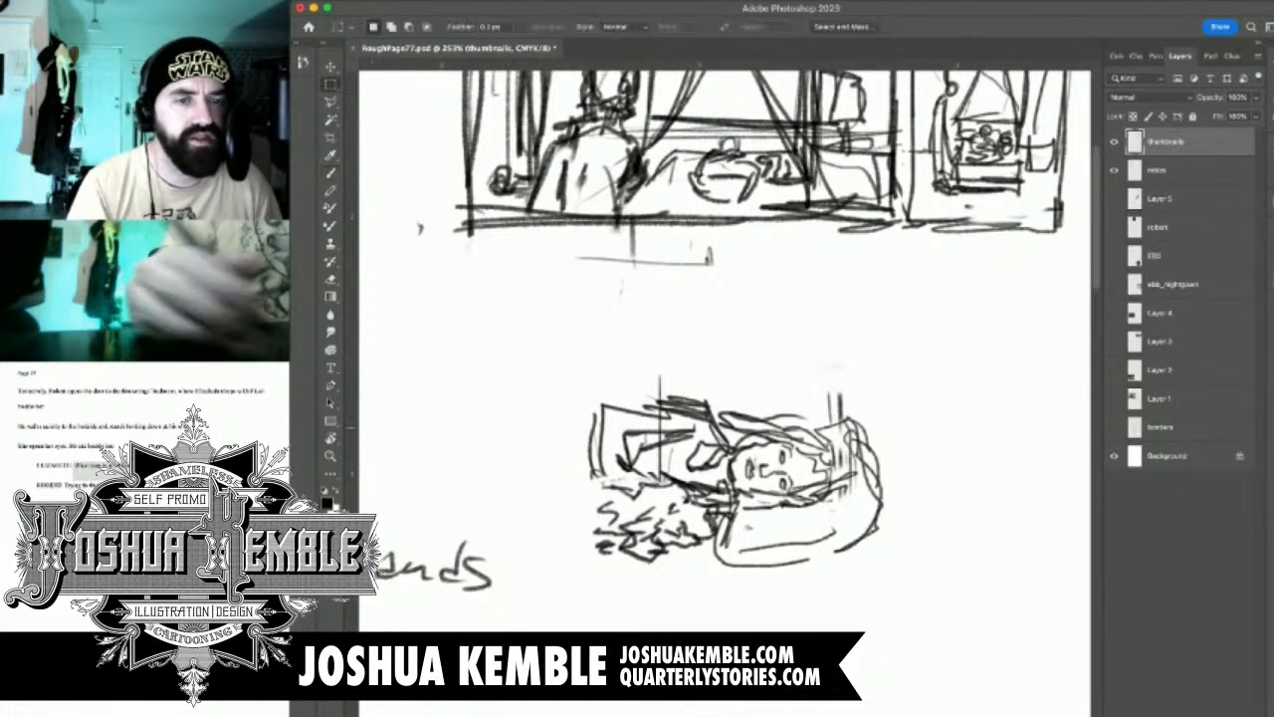
mouse_move(572, 349)
left_mouse_down()
mouse_move(710, 483)
mouse_move(939, 607)
left_mouse_up()
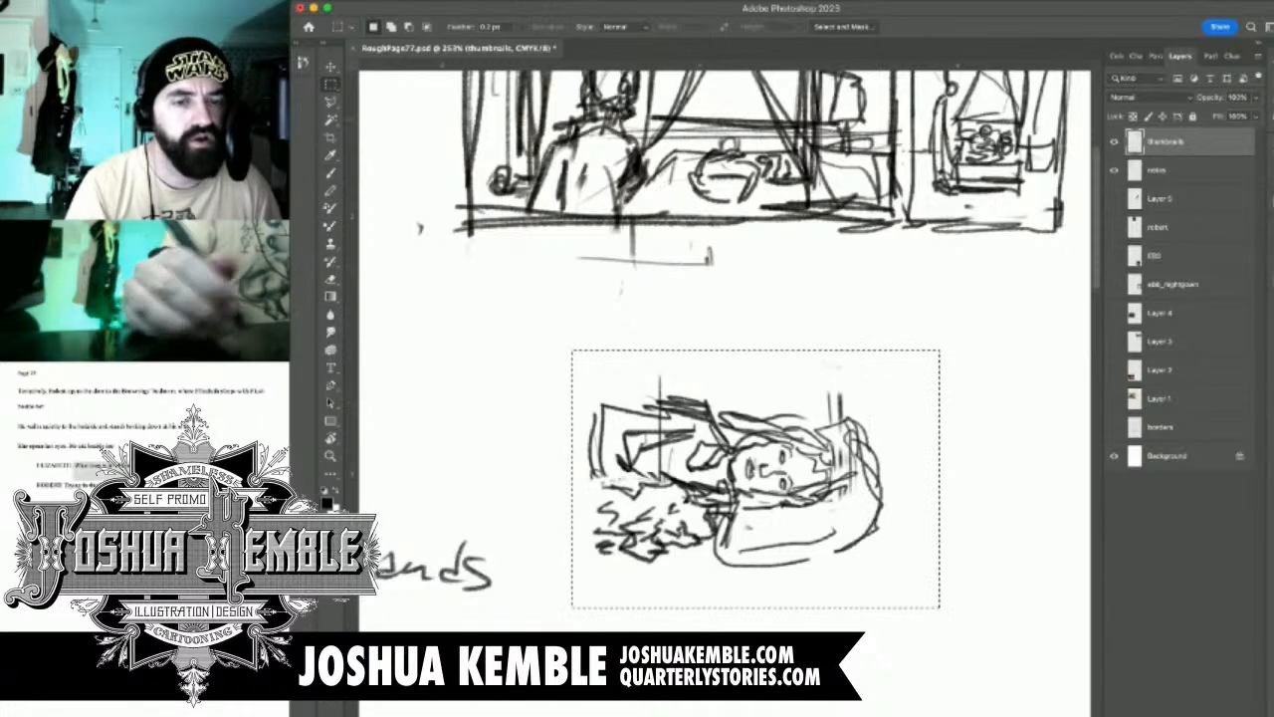
key("v")
left_click_drag(756, 477, 754, 618)
key("m")
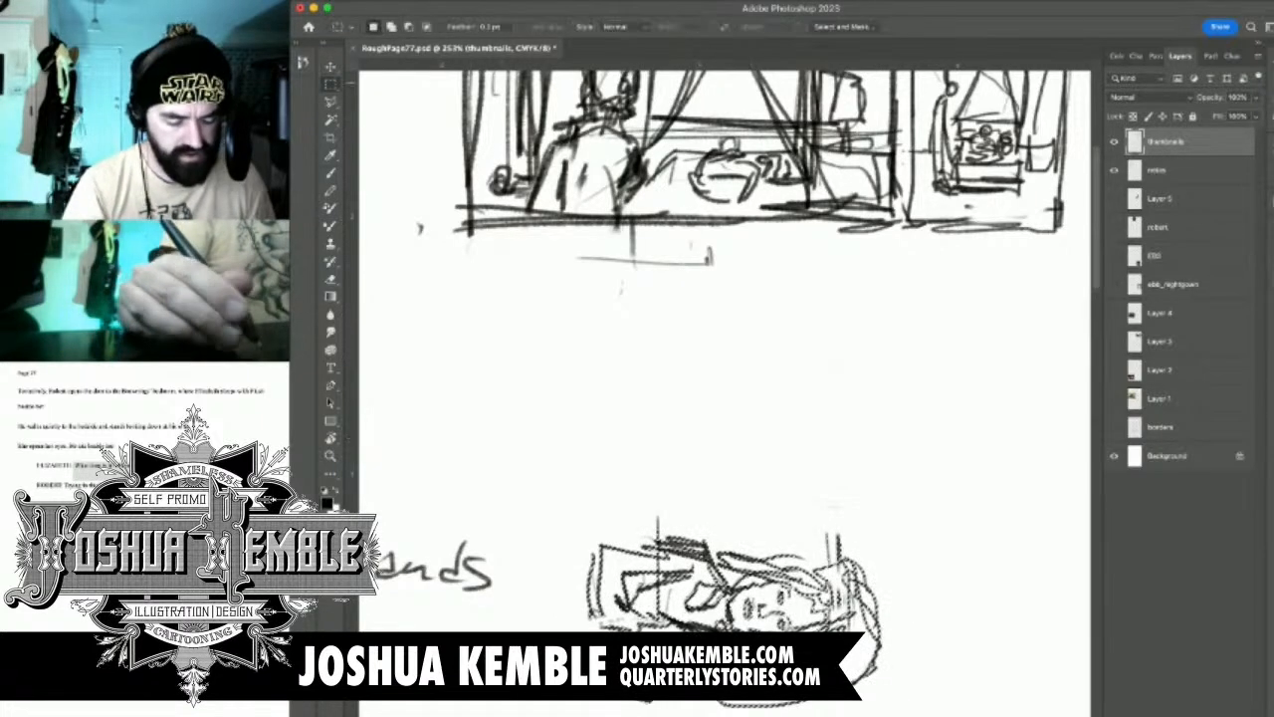
key("ctrl+d")
Draw a few vertical lines rising from the folded-arm end of the reclining woman sketch
key("b")
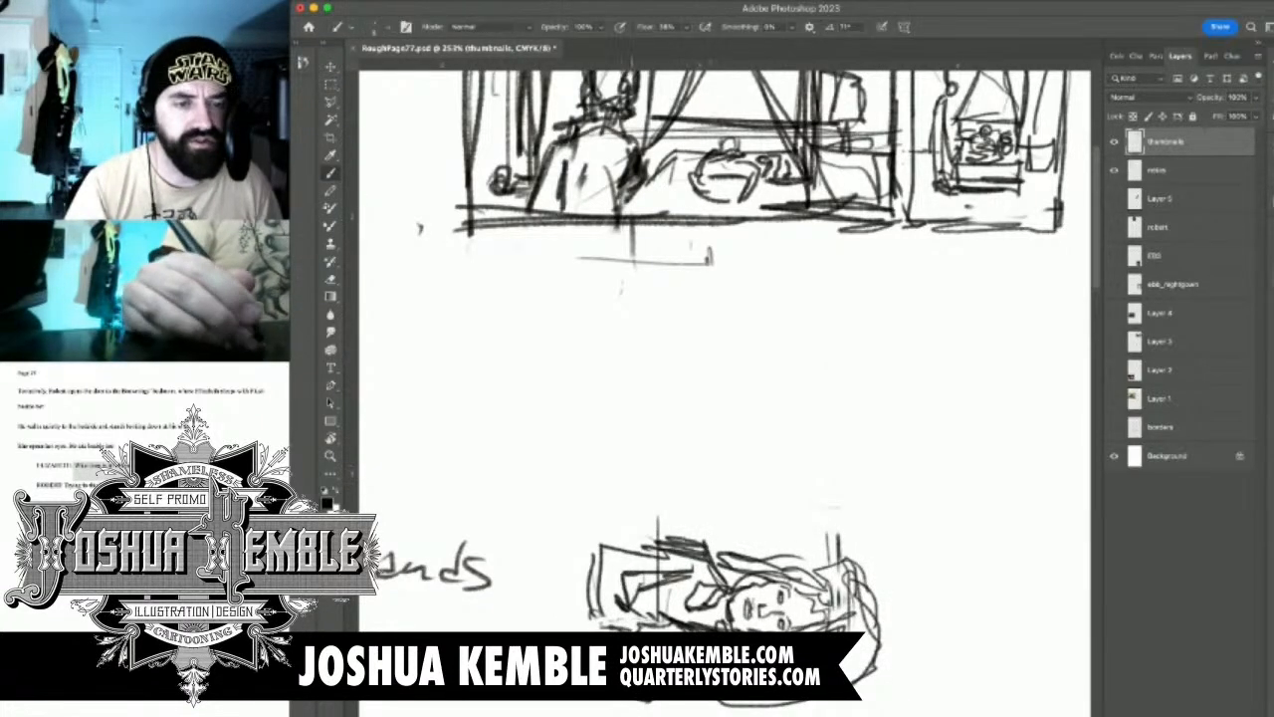
left_click_drag(627, 432, 627, 548)
left_click_drag(617, 383, 618, 542)
left_click_drag(621, 456, 621, 498)
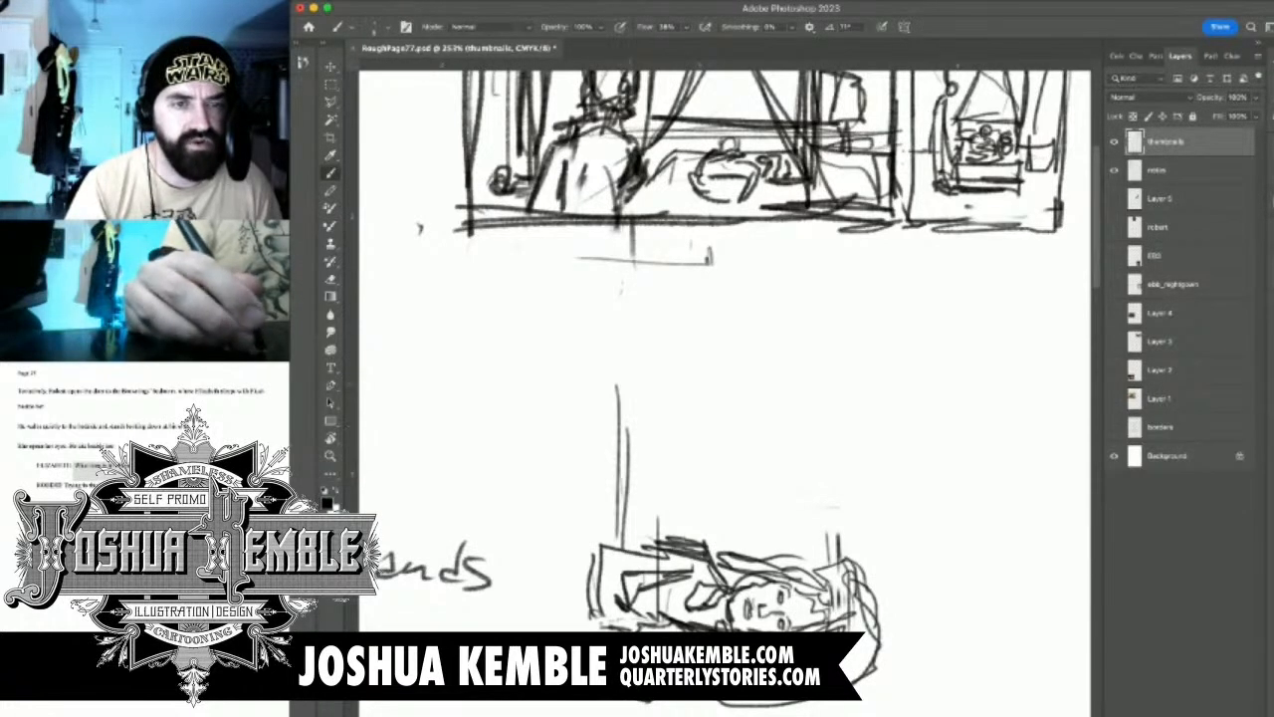
Sketch the standing man's head in profile looking down at the woman, with his hair, ear, collar and shoulder line
mouse_move(695, 339)
left_mouse_down()
mouse_move(677, 375)
mouse_move(743, 312)
mouse_move(772, 349)
mouse_move(740, 403)
mouse_move(743, 376)
left_mouse_up()
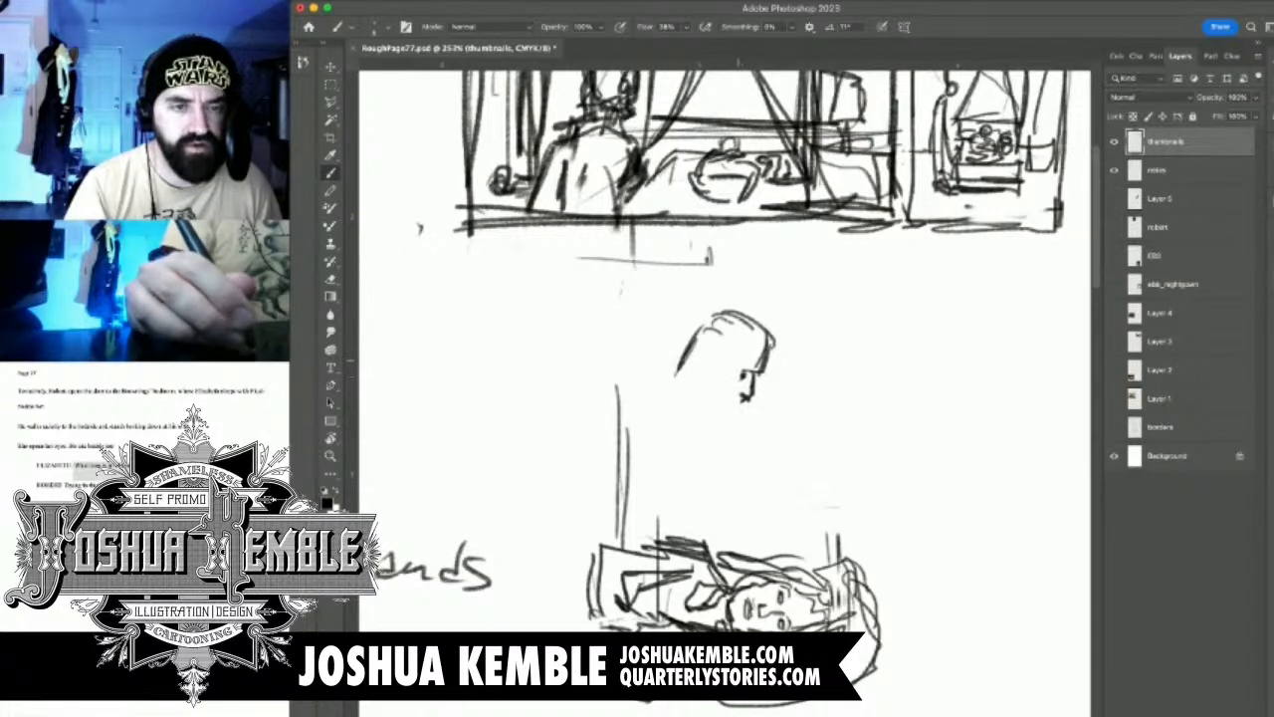
key("super+z")
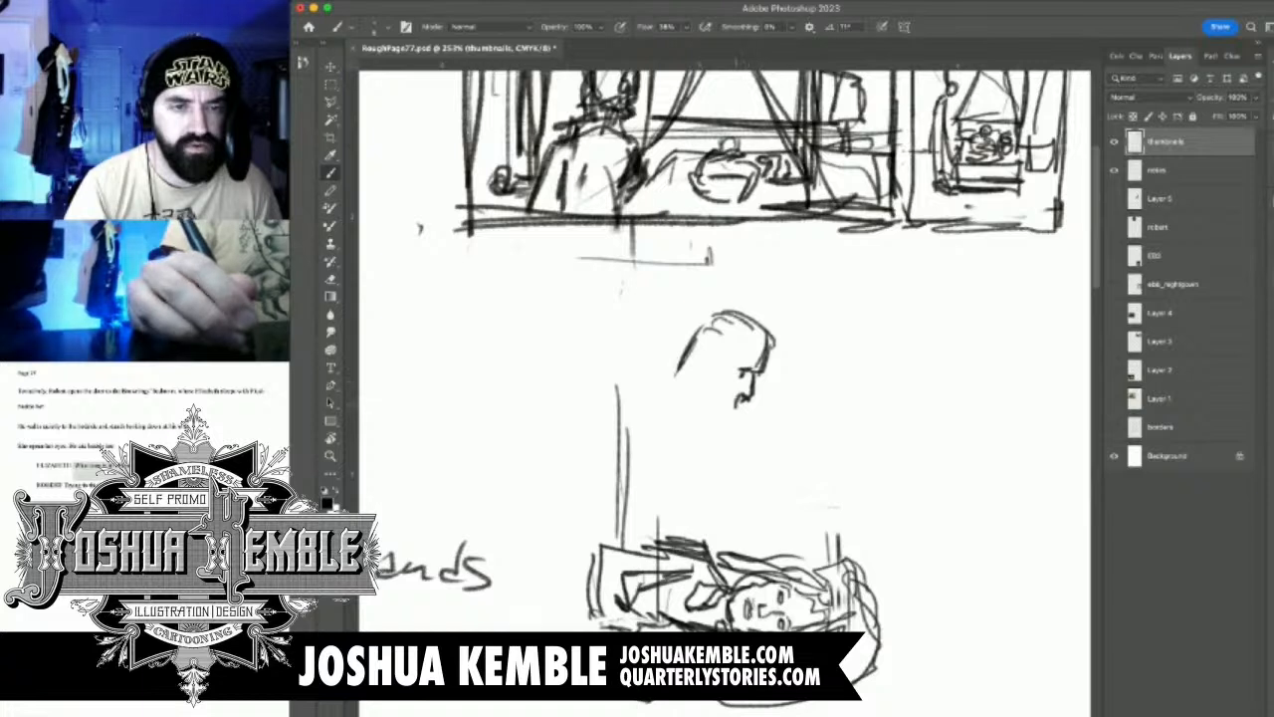
mouse_move(741, 396)
left_mouse_down()
mouse_move(709, 408)
mouse_move(701, 391)
mouse_move(697, 412)
mouse_move(715, 422)
mouse_move(701, 407)
mouse_move(715, 380)
mouse_move(701, 381)
left_mouse_up()
mouse_move(748, 338)
left_mouse_down()
mouse_move(725, 359)
mouse_move(766, 352)
mouse_move(684, 328)
mouse_move(679, 384)
mouse_move(659, 380)
mouse_move(701, 406)
mouse_move(665, 418)
mouse_move(647, 396)
mouse_move(705, 410)
mouse_move(739, 473)
left_mouse_up()
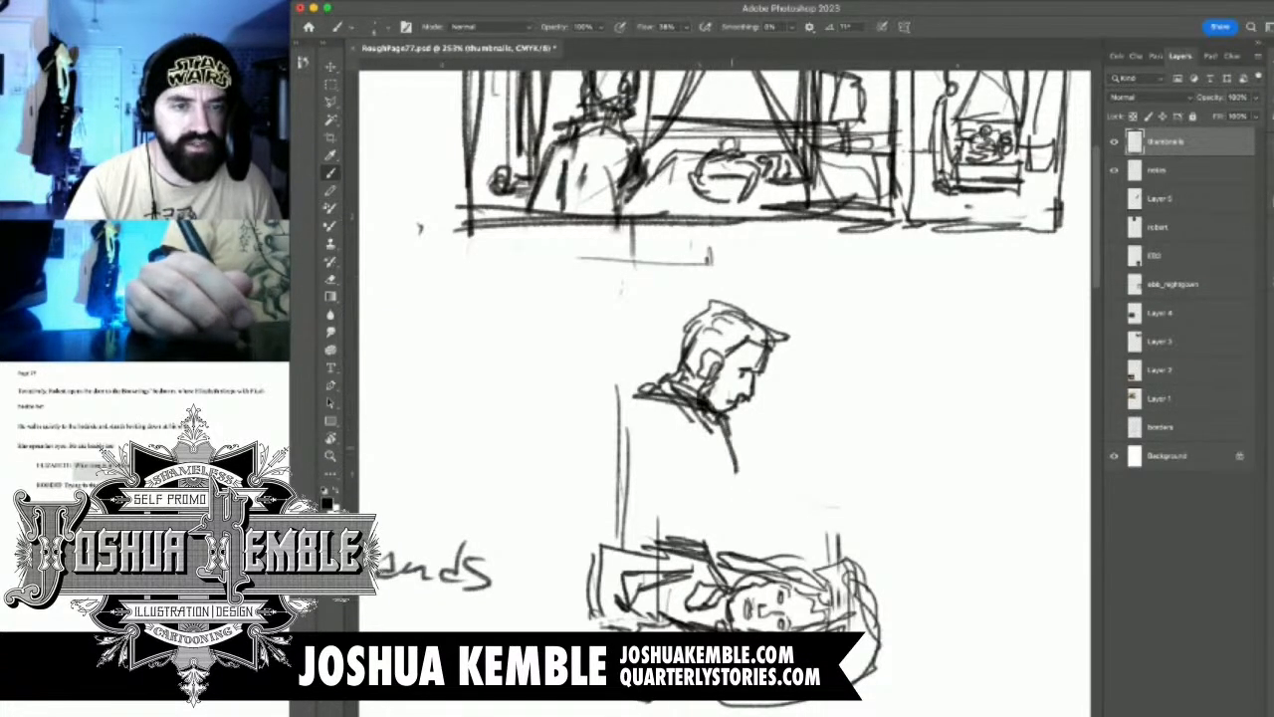
Sketch the standing man's coat front, back and hanging arm down to the bed
left_click_drag(725, 416, 742, 536)
mouse_move(701, 438)
left_mouse_down()
mouse_move(711, 538)
mouse_move(700, 525)
left_mouse_up()
mouse_move(645, 399)
left_mouse_down()
mouse_move(605, 408)
mouse_move(579, 530)
left_mouse_up()
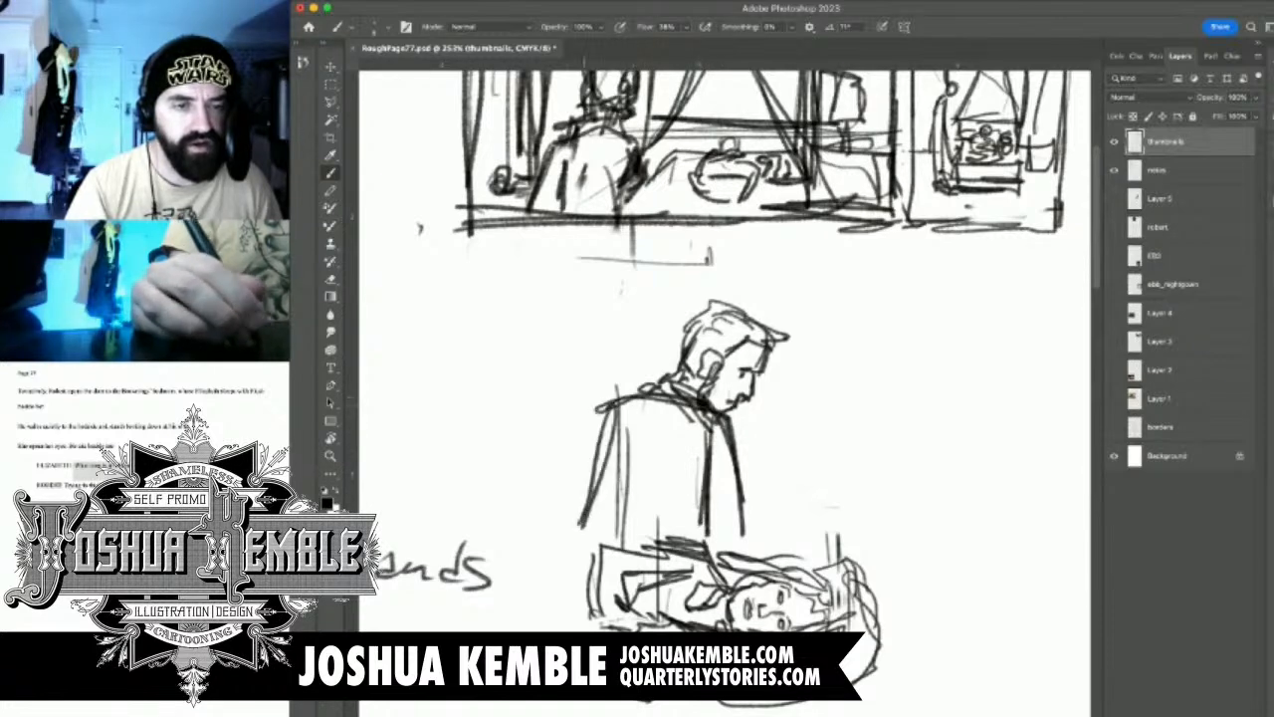
mouse_move(608, 418)
left_mouse_down()
mouse_move(566, 532)
mouse_move(566, 546)
mouse_move(595, 551)
left_mouse_up()
mouse_move(609, 448)
left_mouse_down()
mouse_move(593, 548)
mouse_move(607, 544)
mouse_move(604, 563)
left_mouse_up()
Darken the bed's far edge between the standing man and the woman's head
mouse_move(735, 543)
left_mouse_down()
mouse_move(804, 561)
mouse_move(776, 542)
mouse_move(820, 574)
left_mouse_up()
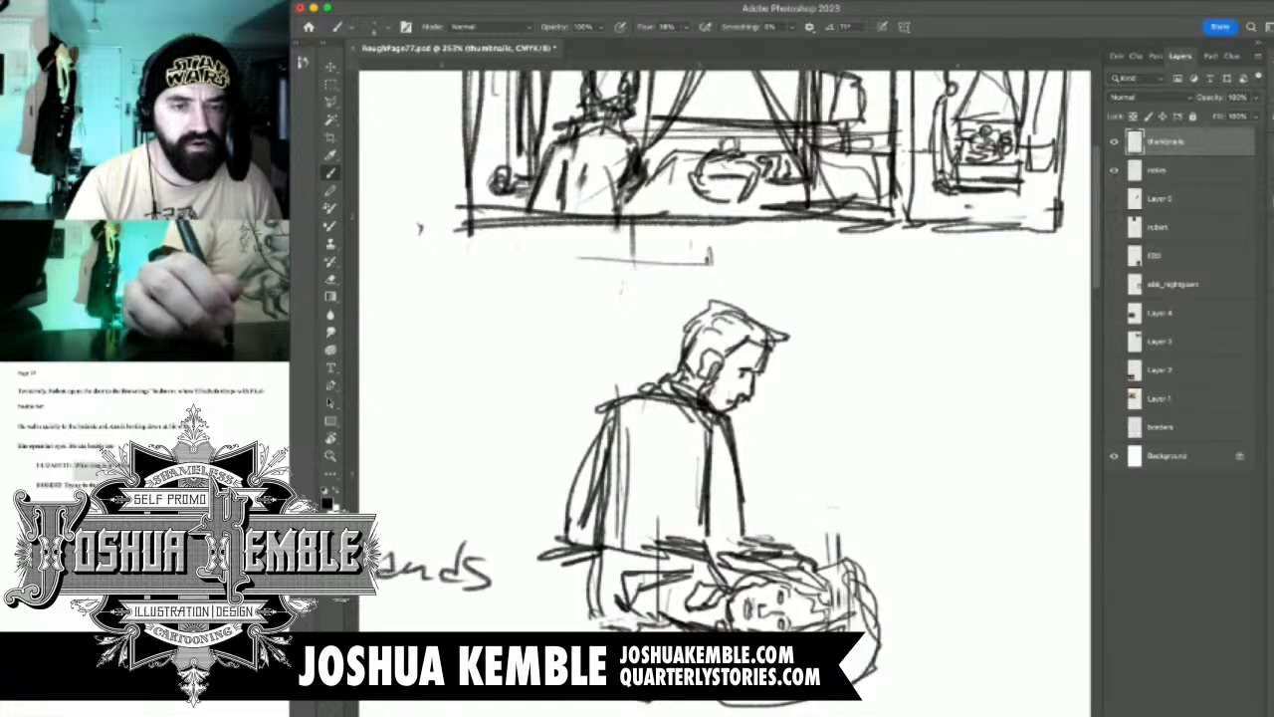
mouse_move(758, 541)
left_mouse_down()
mouse_move(802, 558)
mouse_move(811, 577)
left_mouse_up()
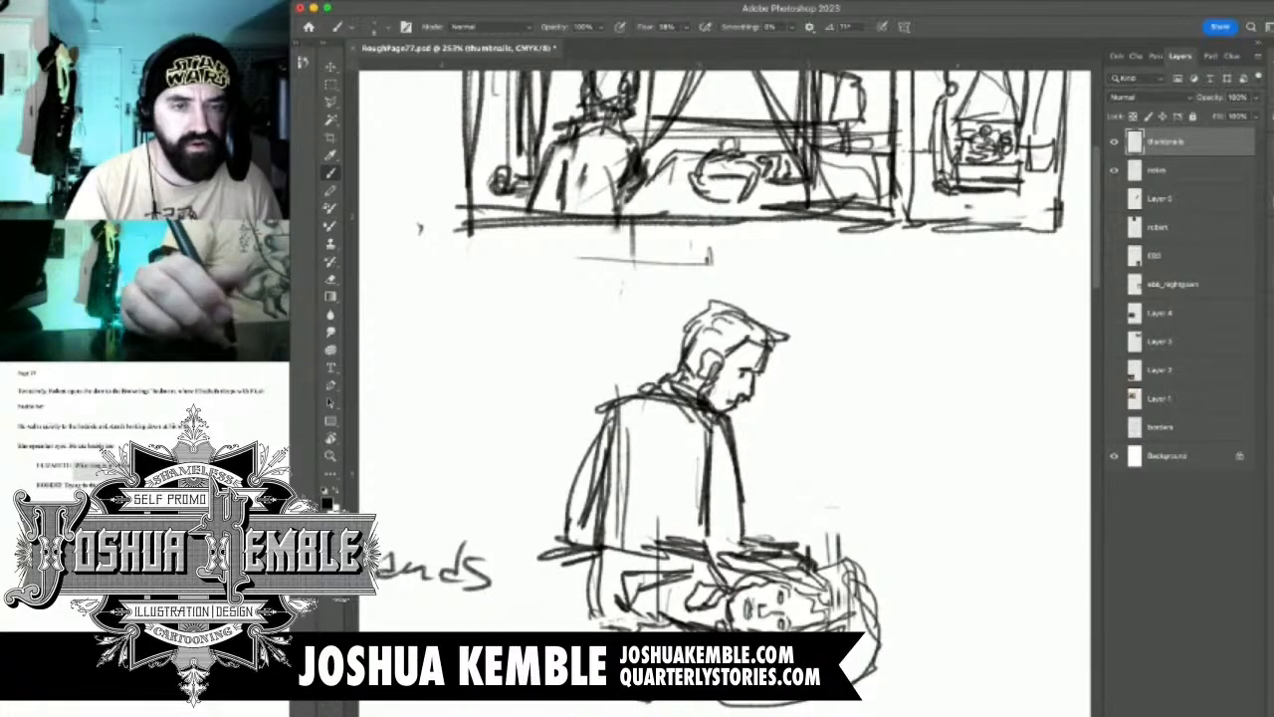
mouse_move(740, 533)
left_mouse_down()
mouse_move(738, 561)
mouse_move(733, 504)
left_mouse_up()
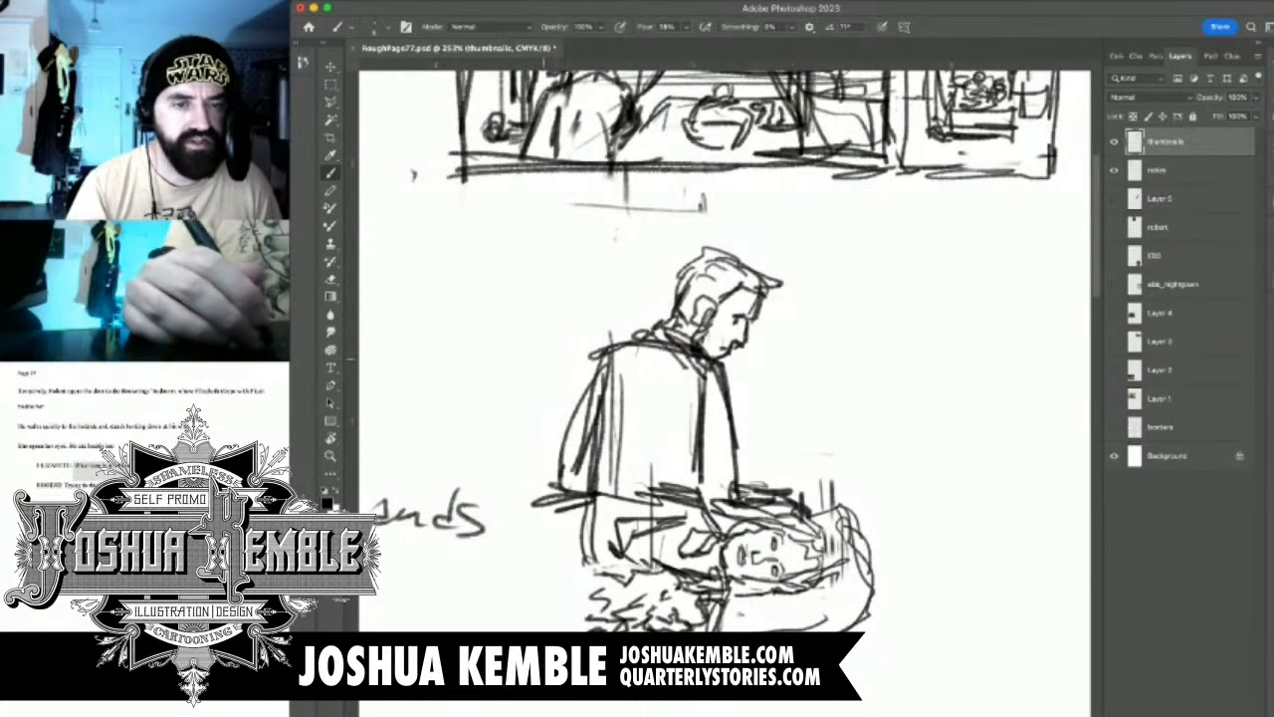
Draw a tall rectangular panel border around the standing man and the reclining woman
left_click_drag(558, 307, 561, 633)
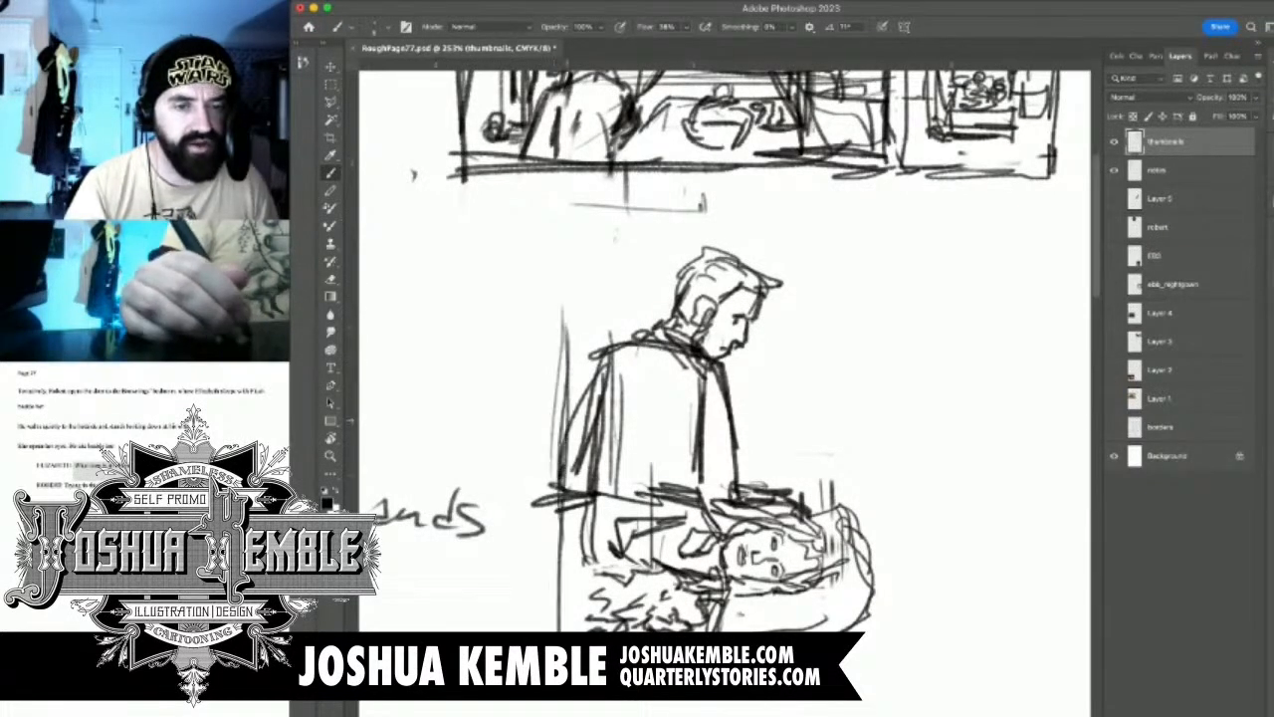
left_click_drag(573, 432, 578, 619)
left_click_drag(577, 511, 572, 631)
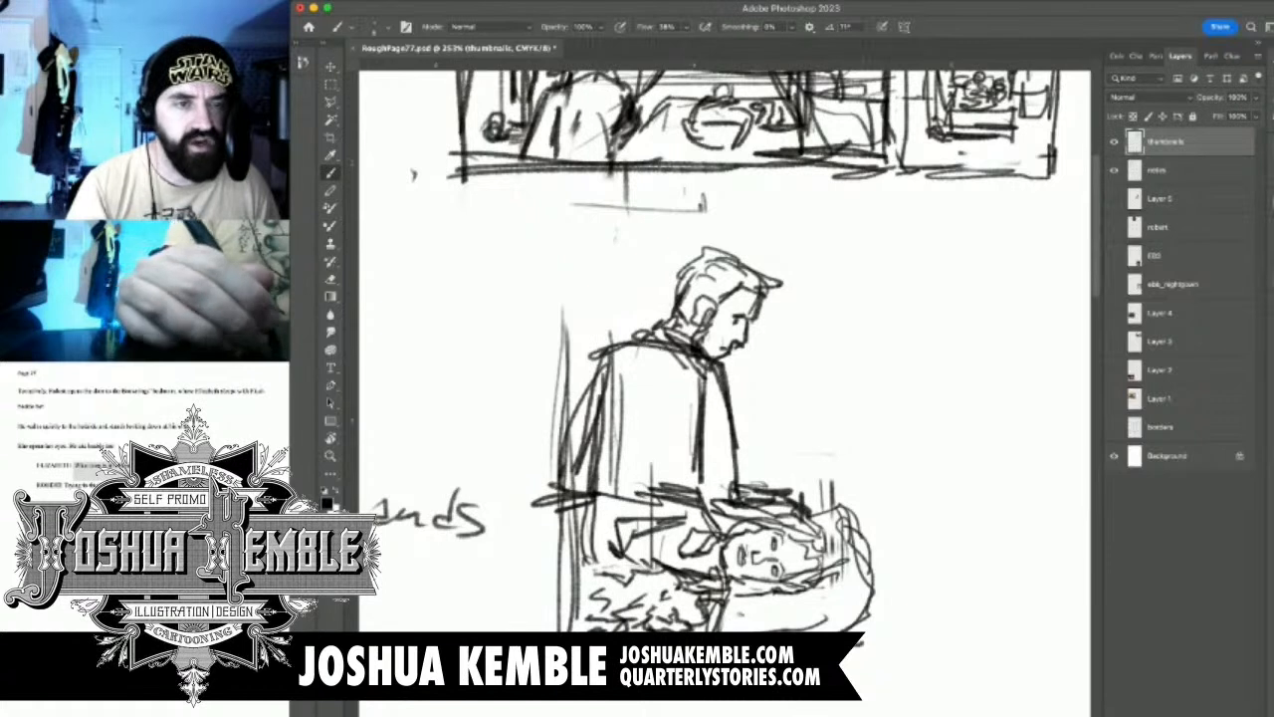
left_click_drag(854, 643, 894, 635)
mouse_move(577, 380)
left_mouse_down()
mouse_move(565, 237)
mouse_move(786, 223)
left_mouse_up()
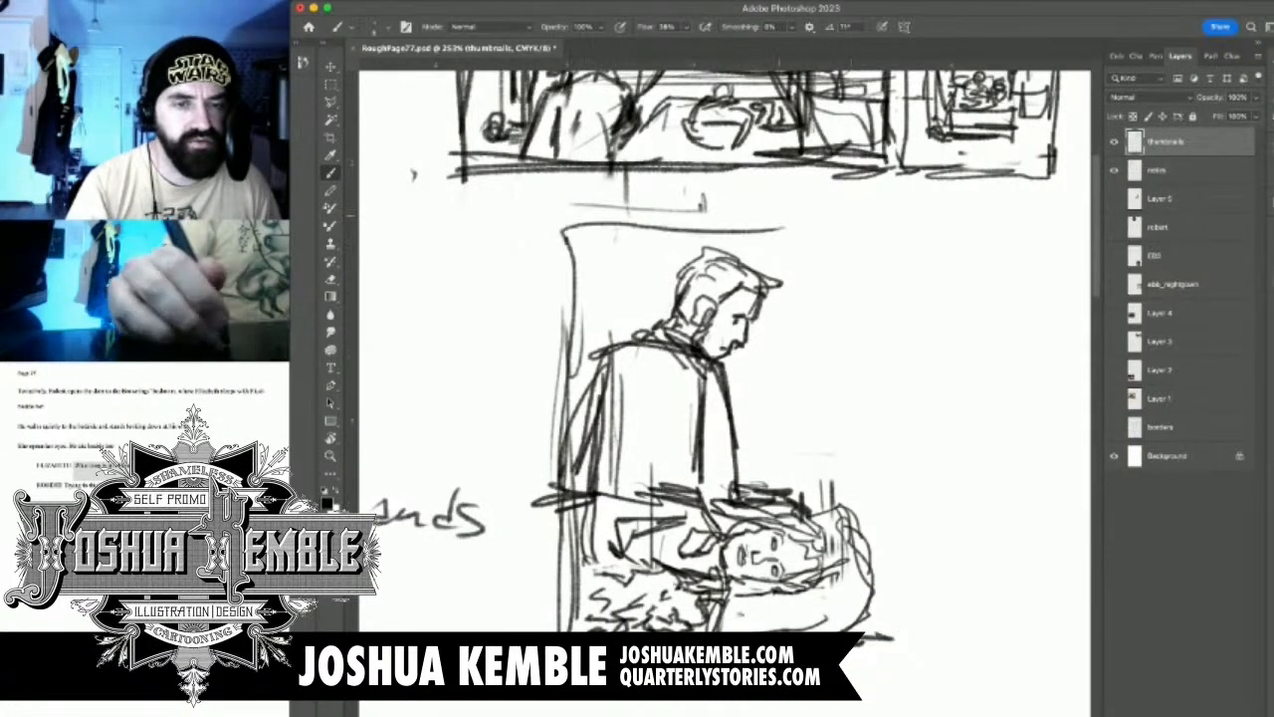
left_click_drag(563, 227, 882, 217)
mouse_move(601, 233)
left_mouse_down()
mouse_move(860, 225)
mouse_move(864, 503)
left_mouse_up()
left_click_drag(862, 235, 872, 641)
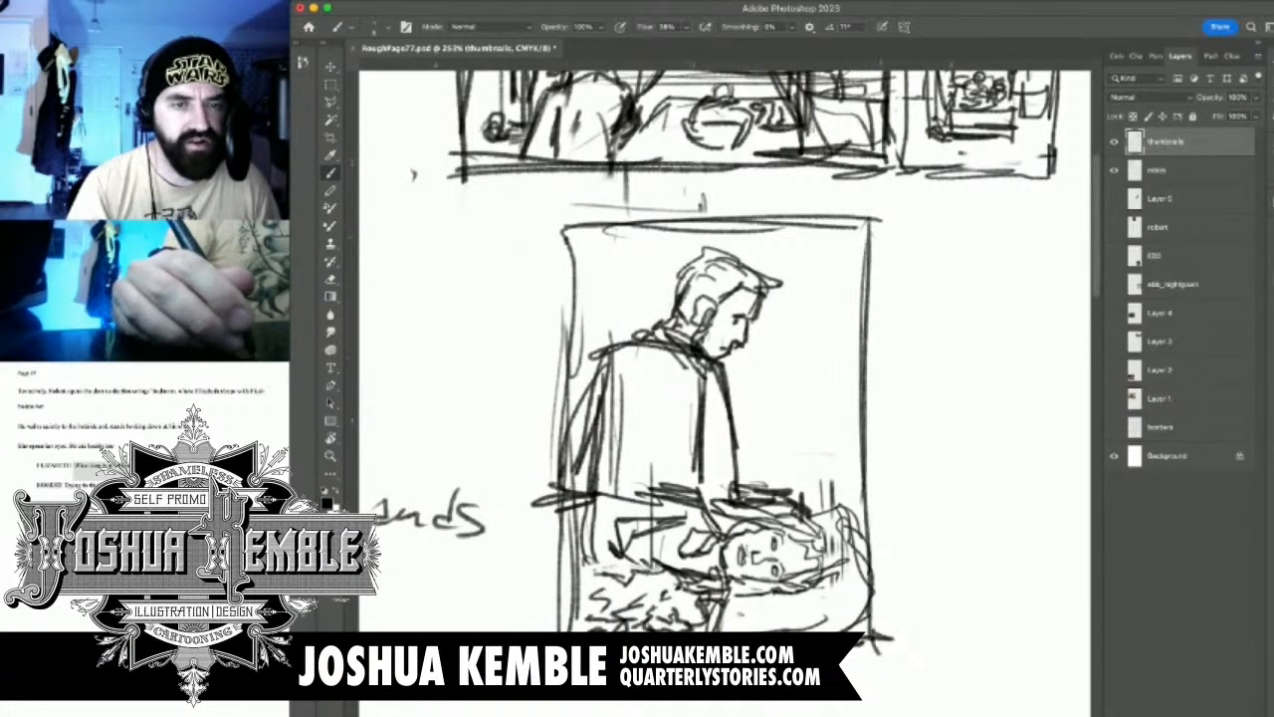
Sketch a slanted bed curtain and a boxy lampshade-like shape beside the man, with curved lines running down to the pillow
left_click_drag(792, 341, 772, 401)
mouse_move(823, 223)
left_mouse_down()
mouse_move(787, 413)
mouse_move(752, 482)
left_mouse_up()
left_click_drag(806, 265, 755, 488)
left_click_drag(783, 392, 766, 442)
left_click_drag(816, 341, 803, 418)
left_click_drag(796, 419, 858, 414)
left_click_drag(802, 340, 876, 334)
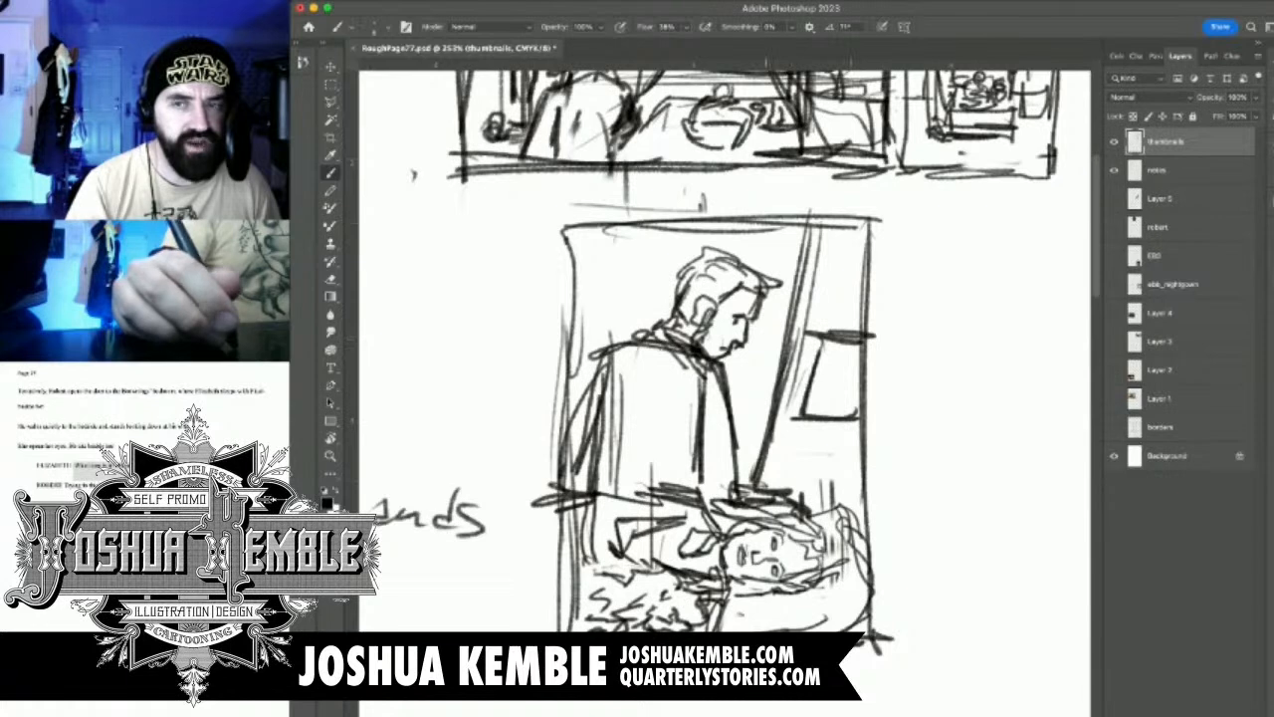
left_click_drag(843, 416, 842, 540)
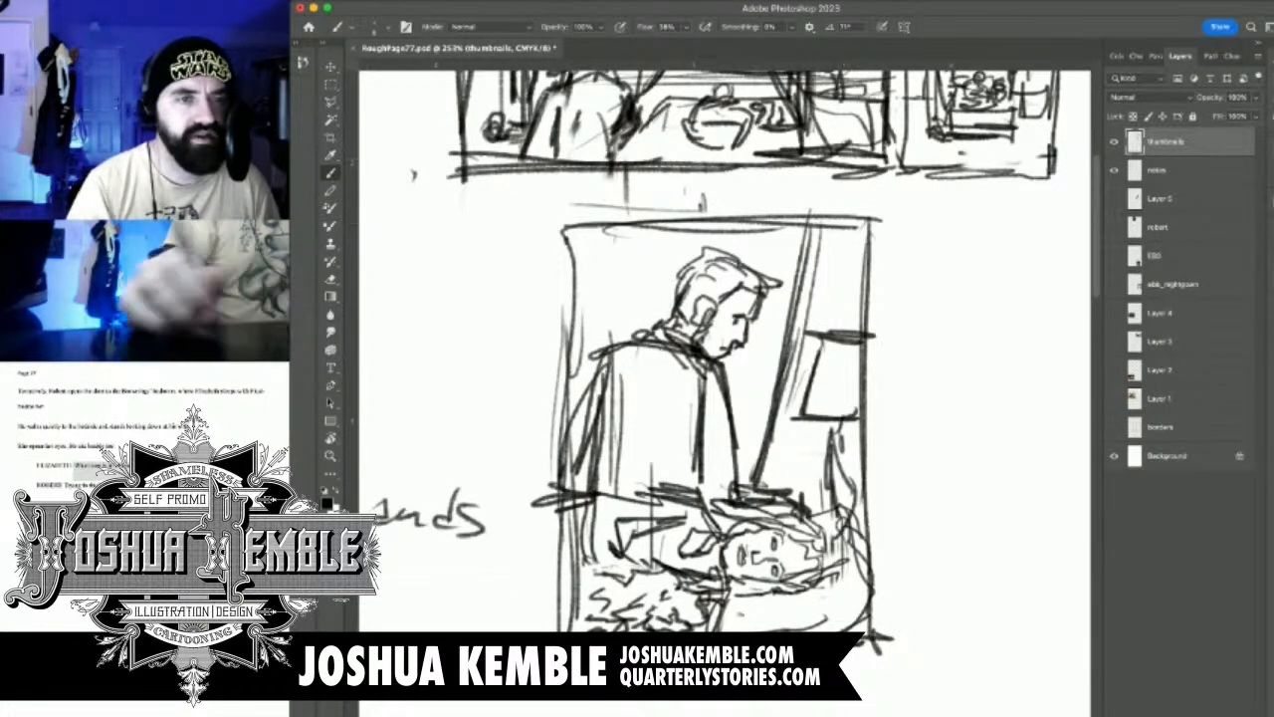
Shrink the panel 3 thumbnail, place it directly beneath the first panel's left end, and save the document
key("m")
mouse_move(528, 212)
left_mouse_down()
mouse_move(946, 713)
mouse_move(885, 665)
mouse_move(816, 575)
left_mouse_up()
key("super+t")
left_click_drag(885, 214, 705, 503)
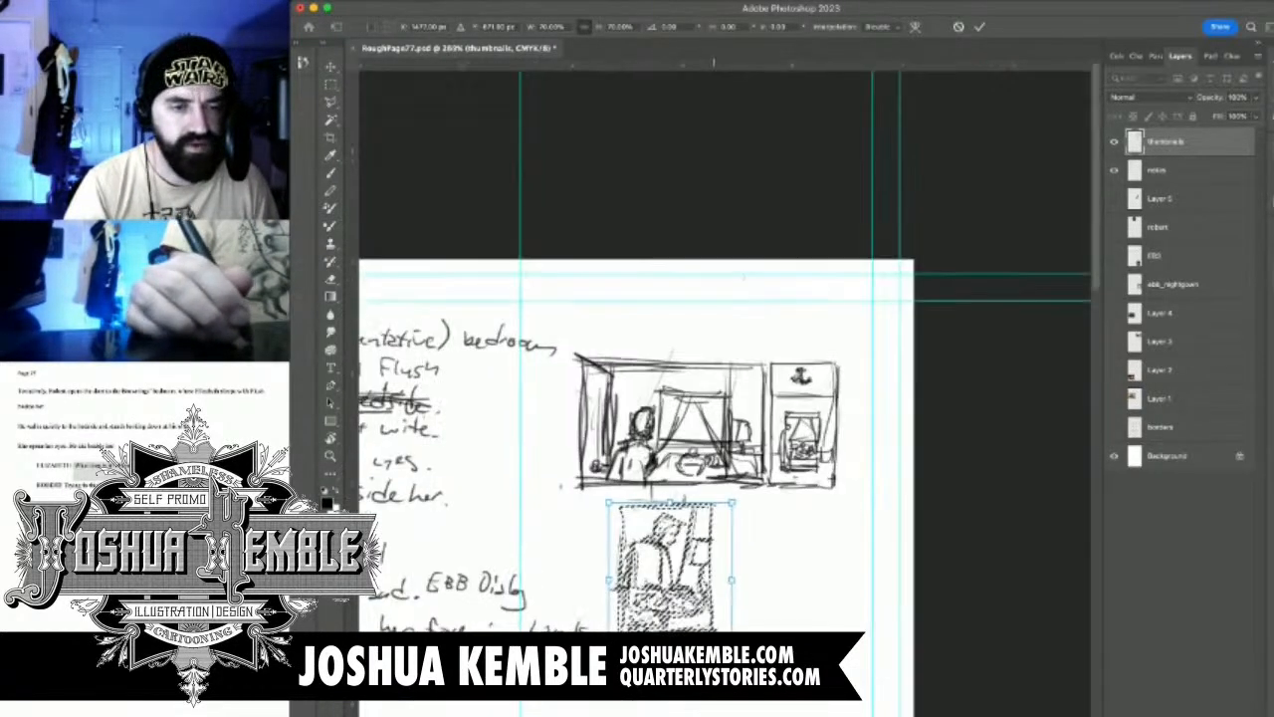
left_click_drag(700, 563, 662, 550)
left_click_drag(695, 645, 671, 615)
key("Return")
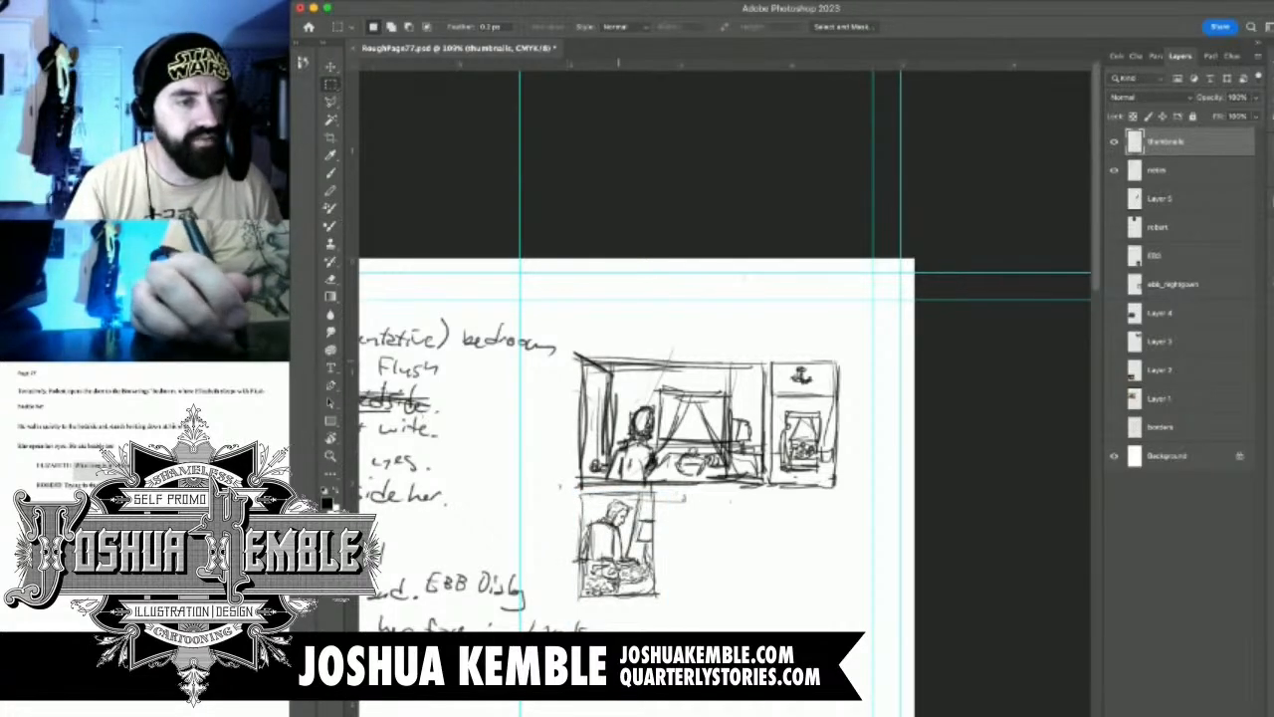
key("super+s")
Mark note 4 in the panel list with an X
left_click_drag(618, 478, 864, 404)
key("b")
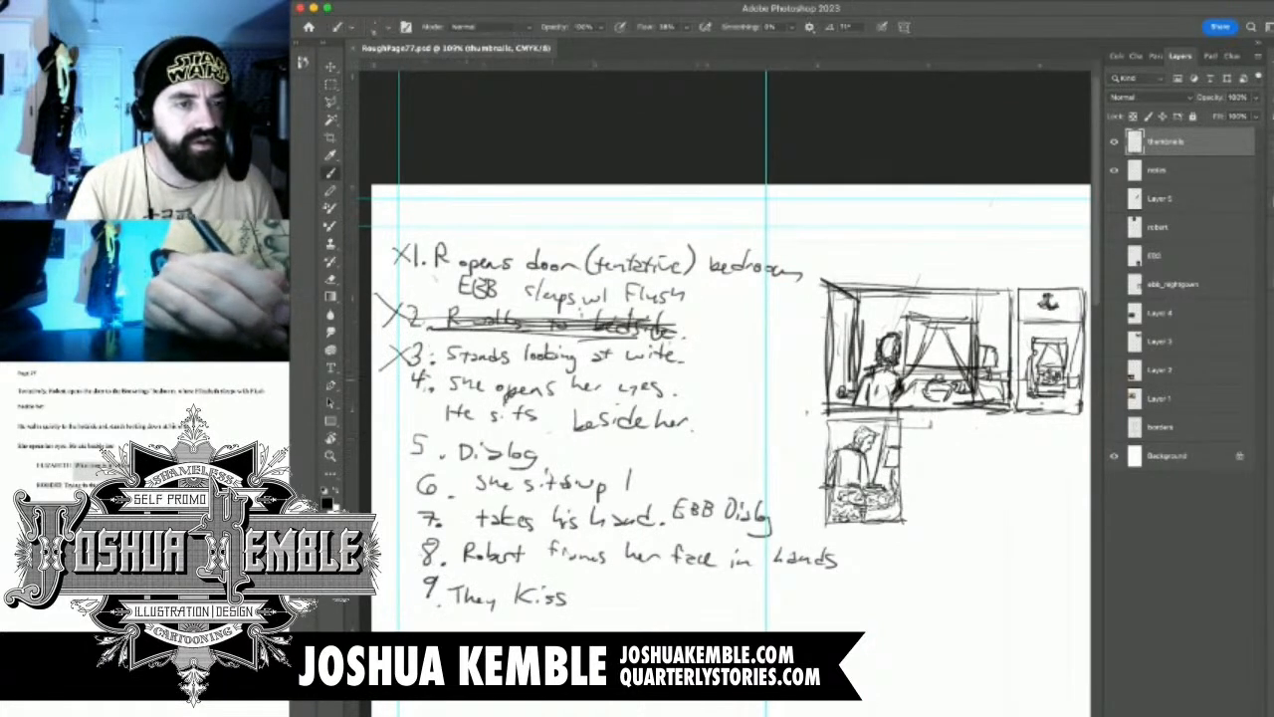
left_click_drag(410, 377, 397, 388)
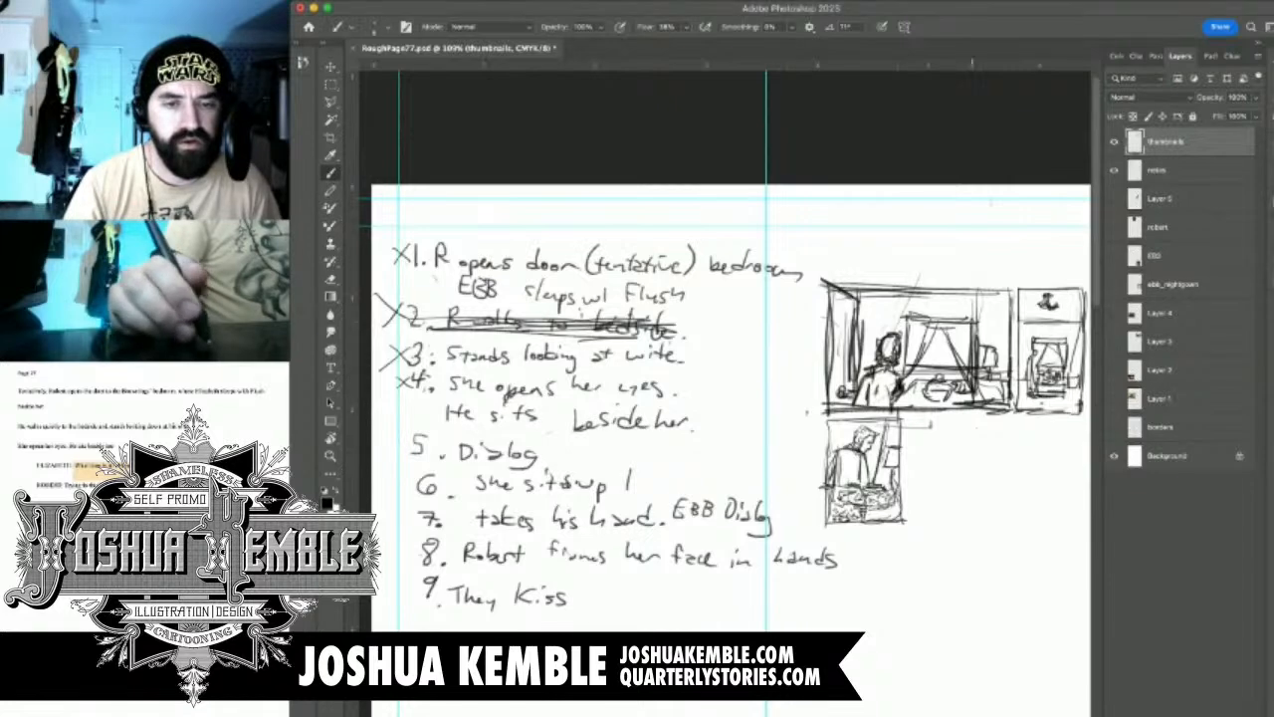
Draw a tall rectangular border for the next panel beside the standing-man panel, matching its height
left_click_drag(970, 475, 997, 471)
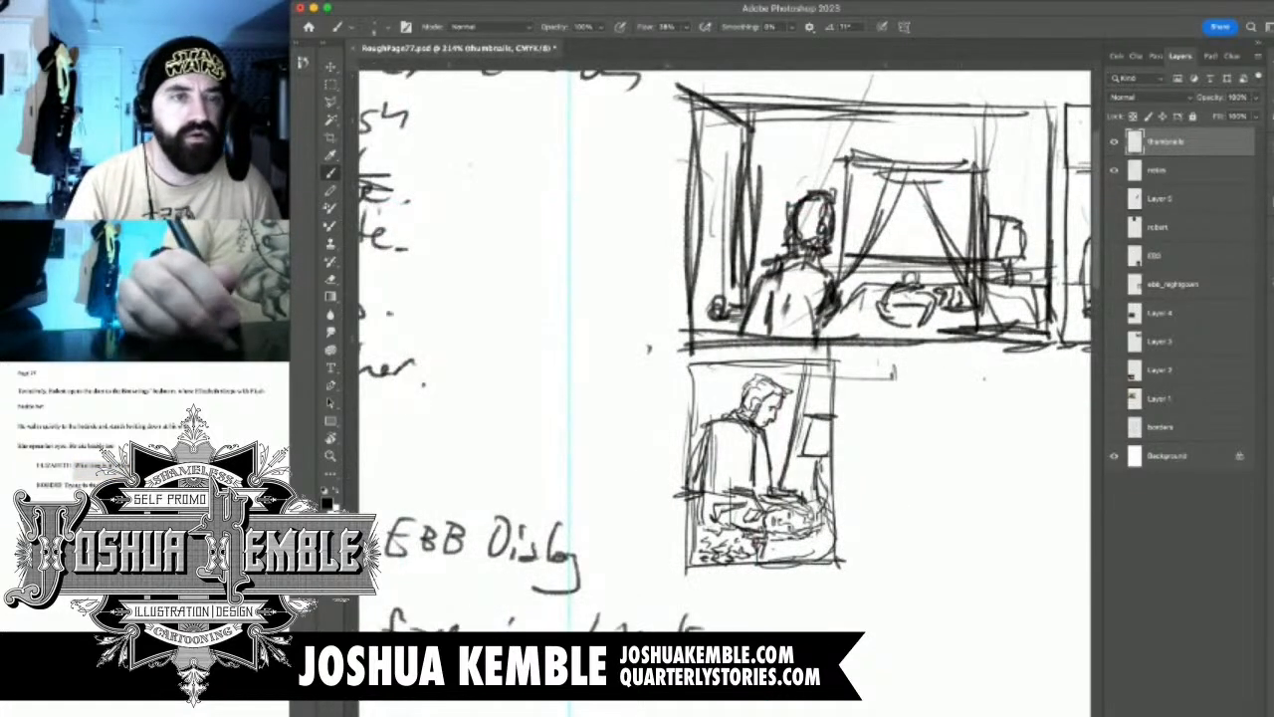
mouse_move(924, 525)
left_mouse_down()
mouse_move(963, 523)
mouse_move(734, 486)
mouse_move(838, 518)
left_mouse_up()
key("m")
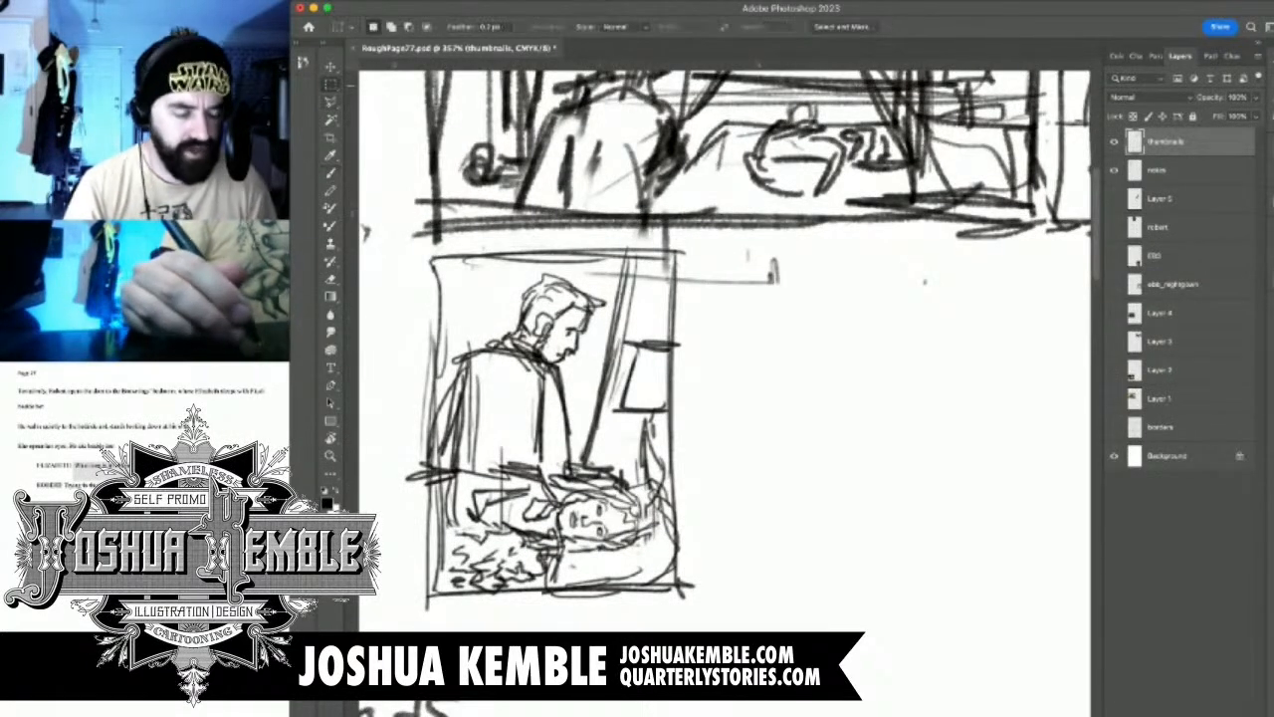
key("b")
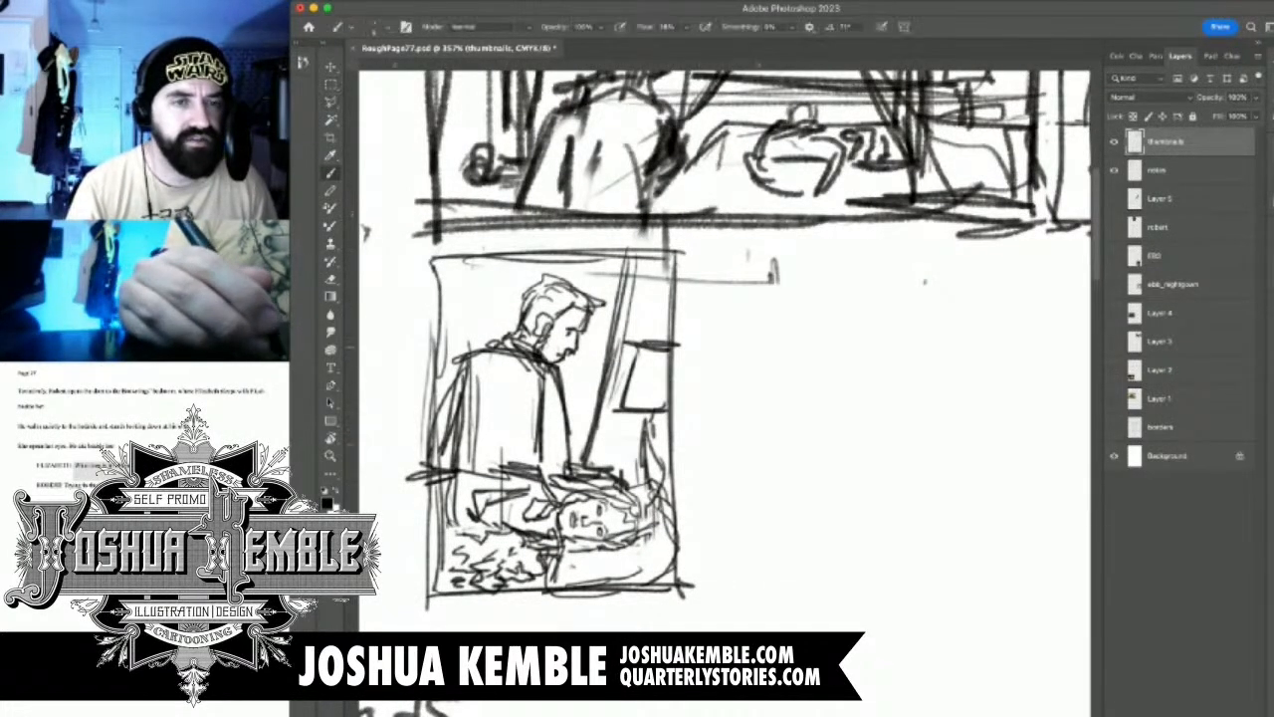
left_click_drag(714, 299, 660, 261)
mouse_move(643, 213)
left_mouse_down()
mouse_move(642, 468)
mouse_move(685, 547)
mouse_move(790, 549)
left_mouse_up()
left_click_drag(635, 544, 906, 549)
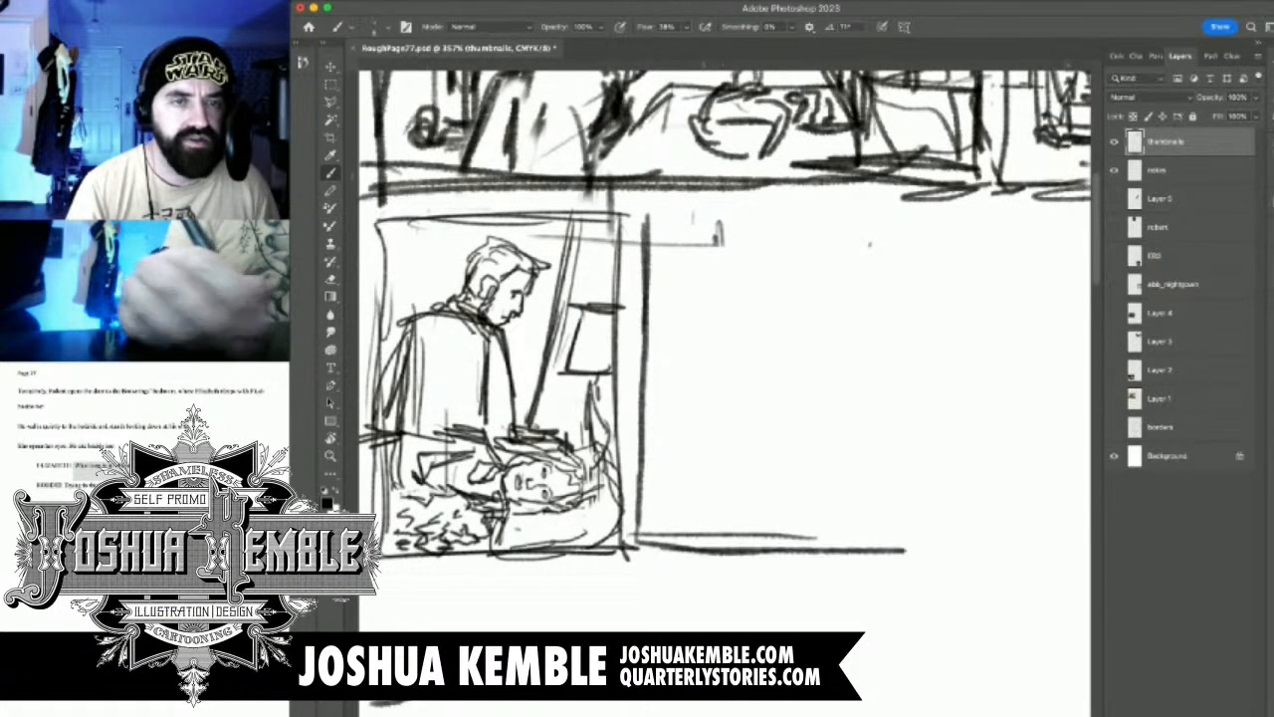
mouse_move(647, 212)
left_mouse_down()
mouse_move(904, 215)
mouse_move(892, 308)
left_mouse_up()
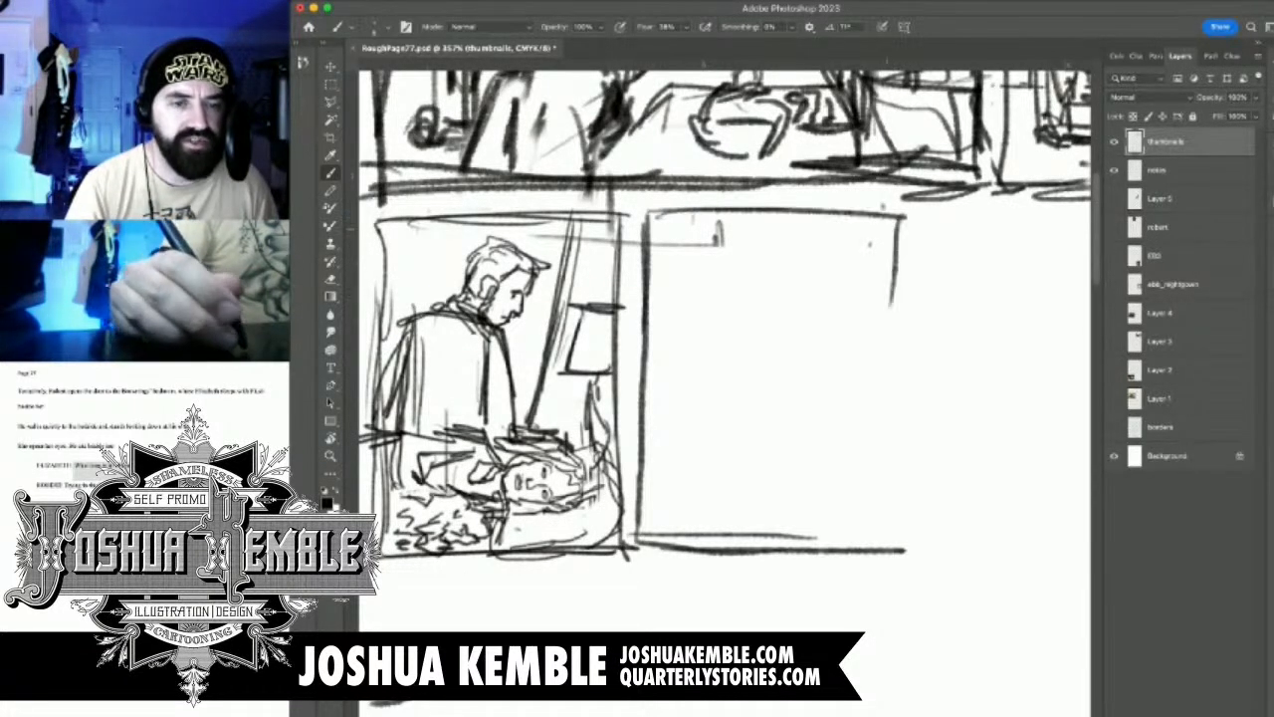
left_click_drag(884, 205, 892, 500)
left_click_drag(900, 288, 906, 549)
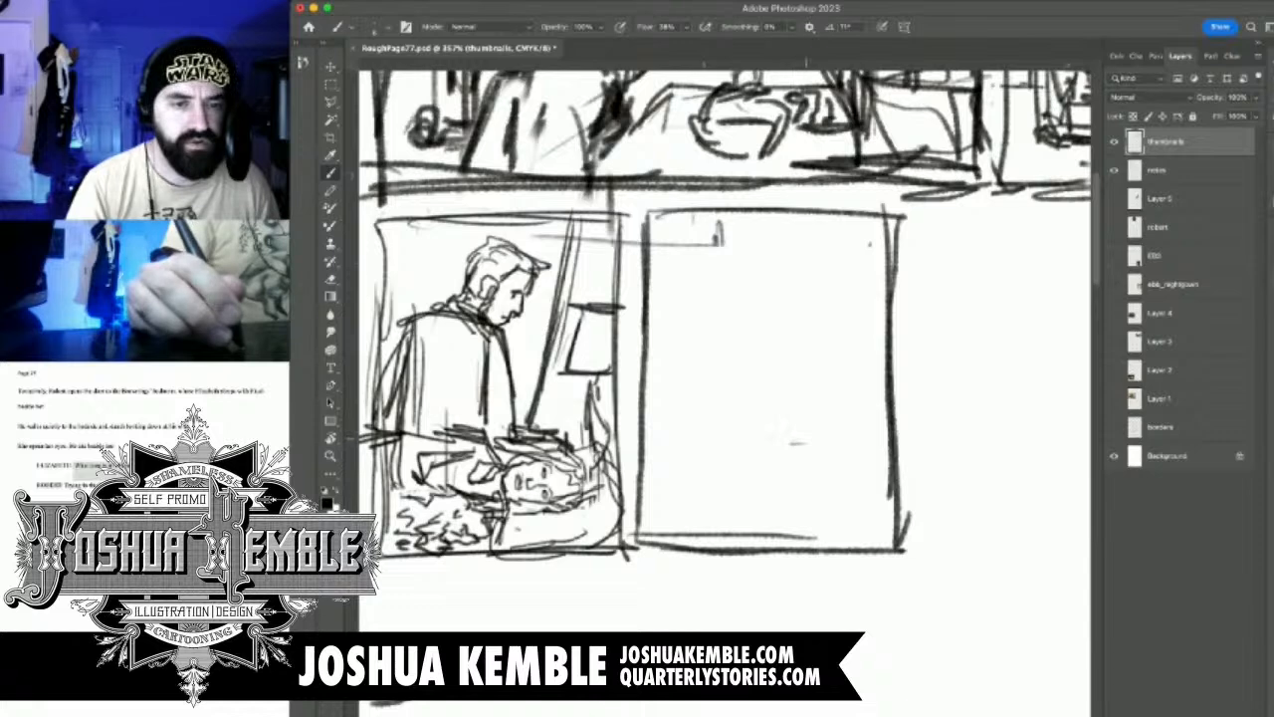
Sketch the woman's head lying sideways near the new panel's bottom, with facial features, surrounding hair and pillow lines beneath
mouse_move(790, 439)
left_mouse_down()
mouse_move(809, 439)
mouse_move(787, 455)
mouse_move(820, 451)
mouse_move(773, 468)
mouse_move(782, 487)
mouse_move(838, 463)
mouse_move(746, 485)
left_mouse_up()
left_click_drag(754, 478, 755, 501)
mouse_move(744, 493)
left_mouse_down()
mouse_move(820, 488)
mouse_move(856, 494)
mouse_move(852, 514)
left_mouse_up()
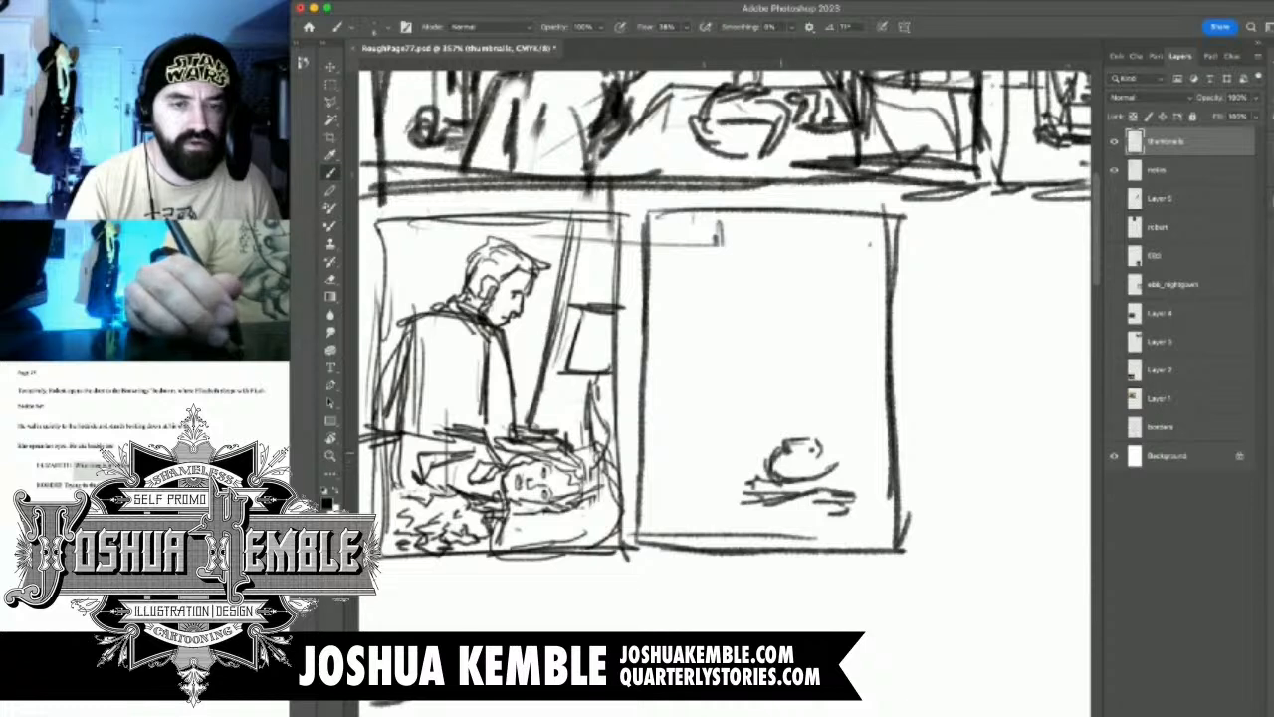
mouse_move(782, 455)
left_mouse_down()
mouse_move(788, 467)
mouse_move(773, 455)
mouse_move(770, 475)
left_mouse_up()
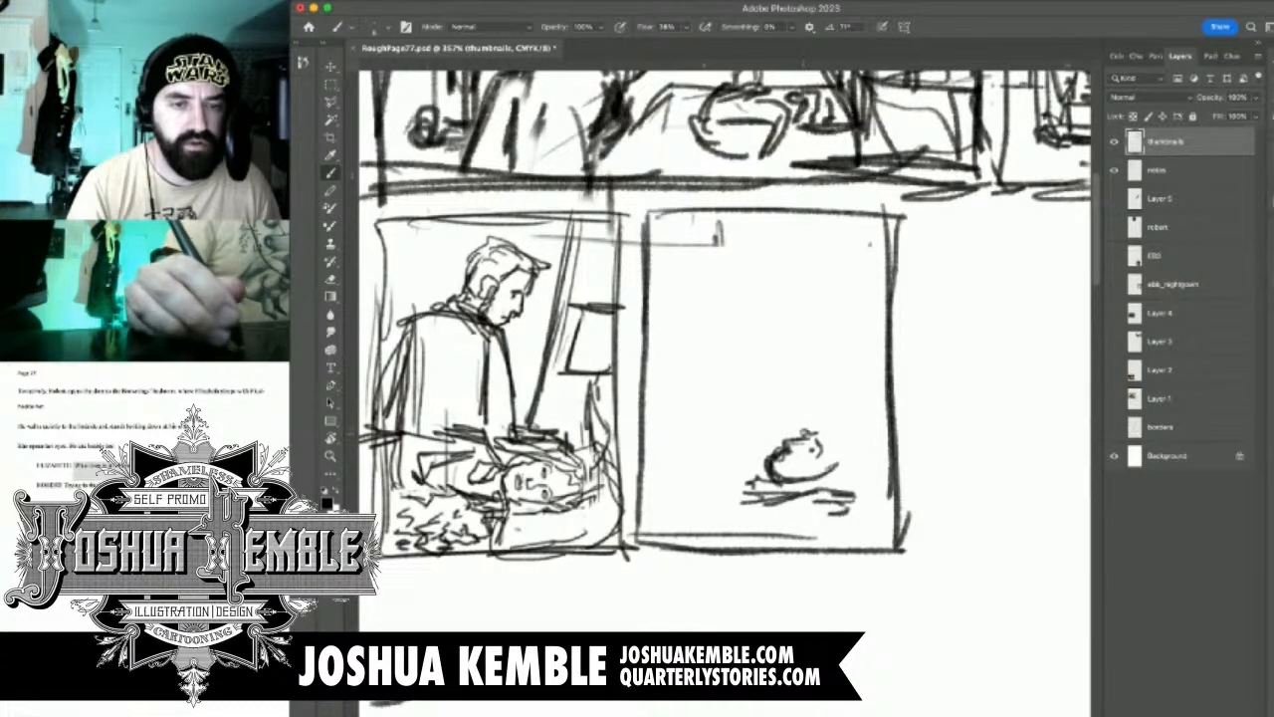
mouse_move(763, 458)
left_mouse_down()
mouse_move(785, 436)
mouse_move(844, 420)
mouse_move(828, 476)
left_mouse_up()
mouse_move(846, 434)
left_mouse_down()
mouse_move(852, 470)
mouse_move(802, 417)
mouse_move(750, 434)
mouse_move(748, 468)
left_mouse_up()
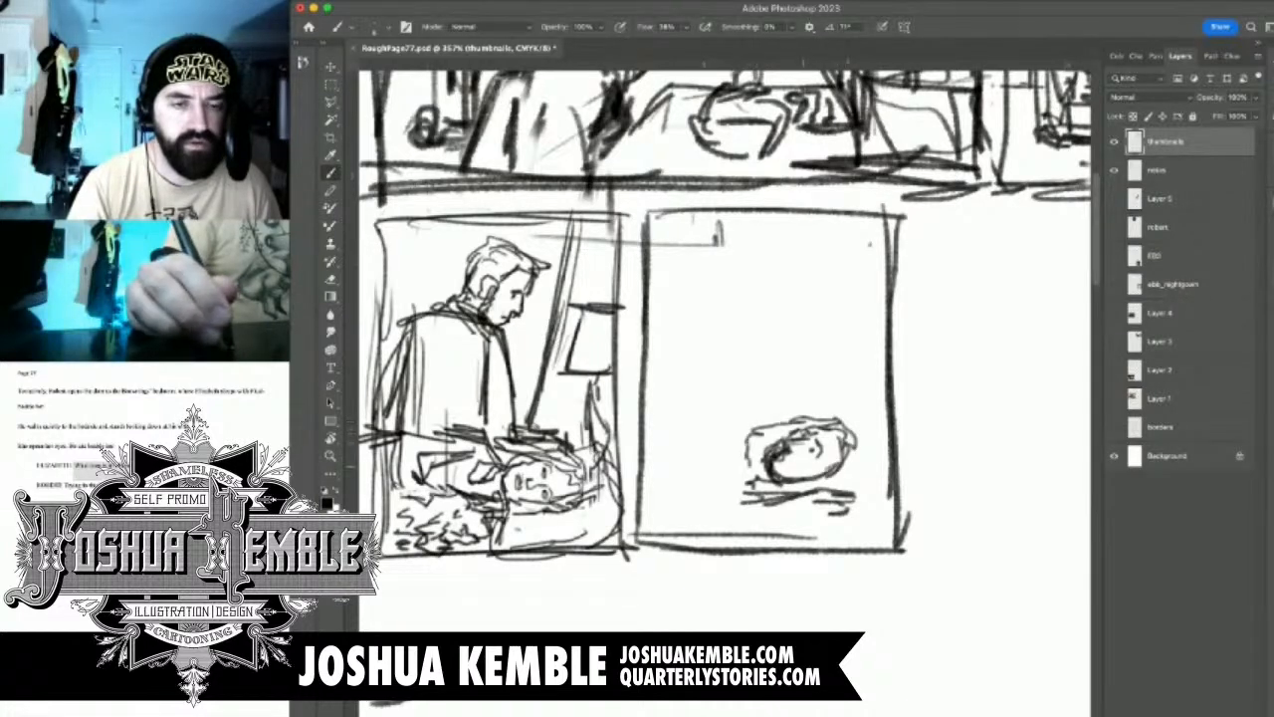
left_click_drag(858, 460, 836, 476)
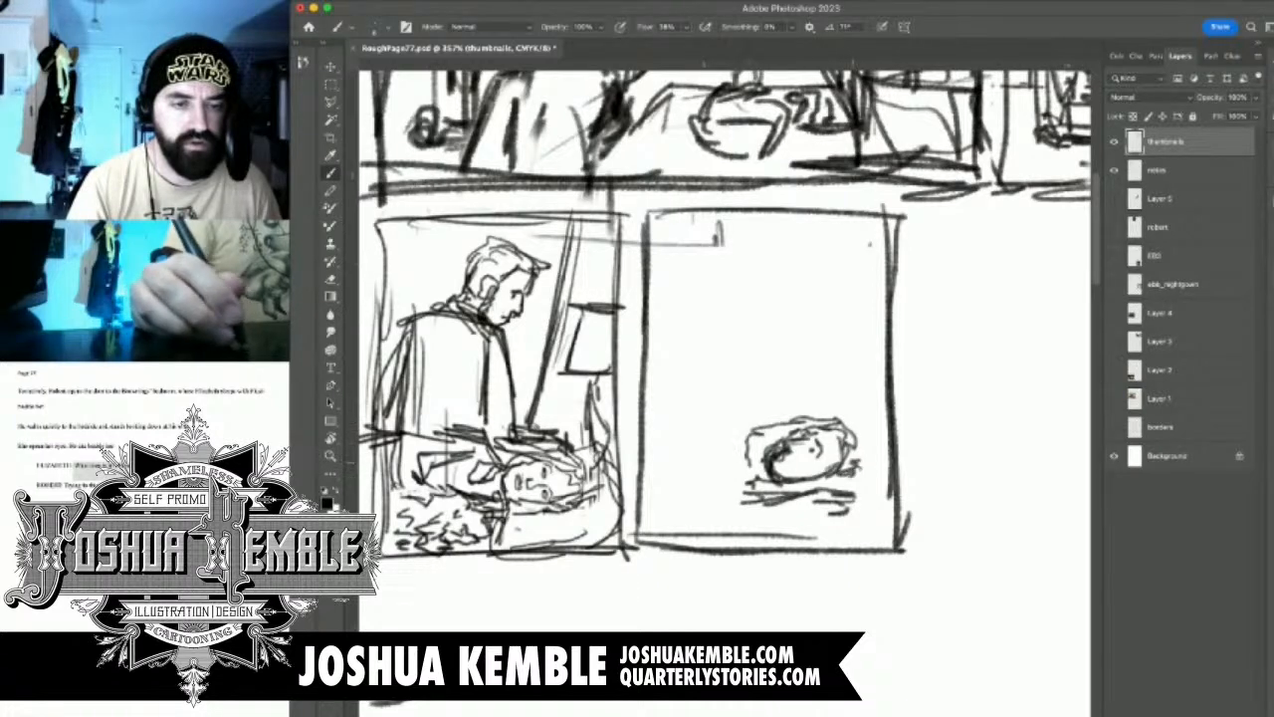
Sketch the reclining woman's shoulder, upper arm and folded forearm extending from her head toward the panel's left border
left_click_drag(752, 462, 739, 468)
mouse_move(762, 418)
left_mouse_down()
mouse_move(745, 440)
mouse_move(709, 408)
mouse_move(669, 436)
mouse_move(665, 480)
left_mouse_up()
left_click_drag(739, 441, 679, 476)
left_click_drag(731, 404, 663, 468)
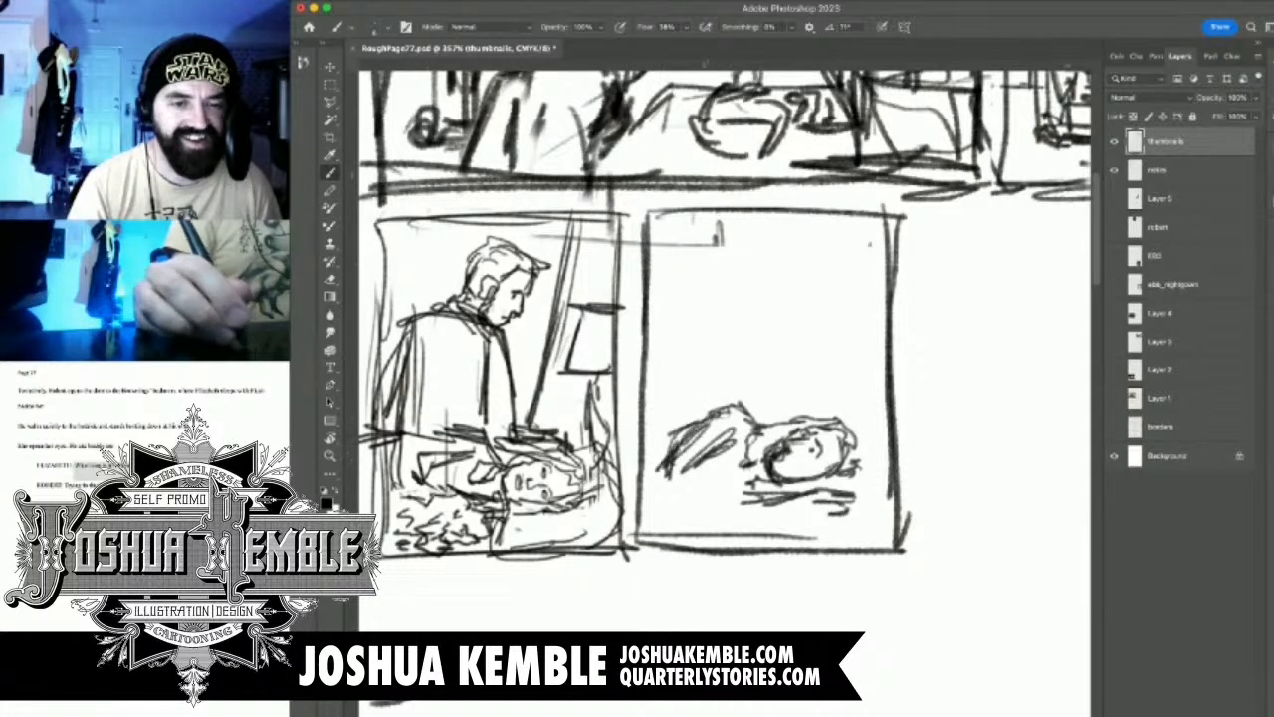
left_click_drag(740, 460, 691, 484)
mouse_move(760, 478)
left_mouse_down()
mouse_move(737, 486)
mouse_move(775, 508)
left_mouse_up()
mouse_move(697, 472)
left_mouse_down()
mouse_move(677, 493)
mouse_move(659, 486)
left_mouse_up()
mouse_move(659, 484)
left_mouse_down()
mouse_move(691, 502)
mouse_move(762, 501)
left_mouse_up()
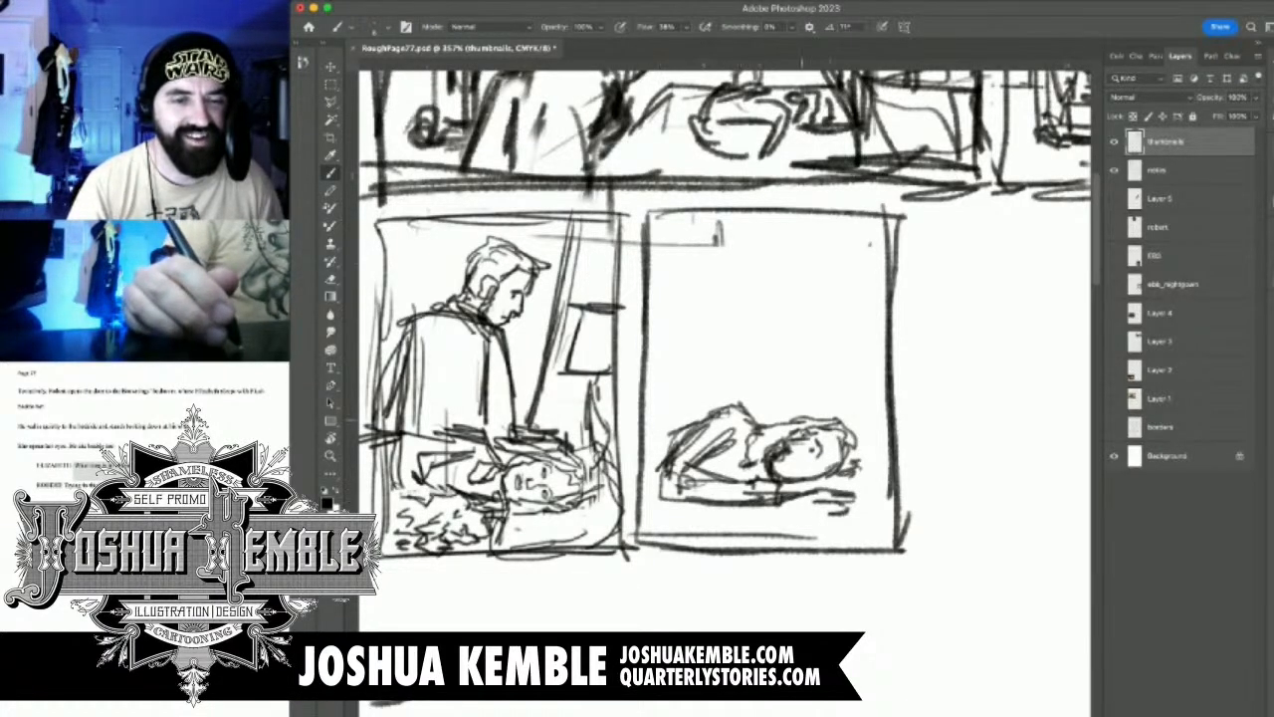
Erase the reclining woman's face and upper hair in the new panel
key("r")
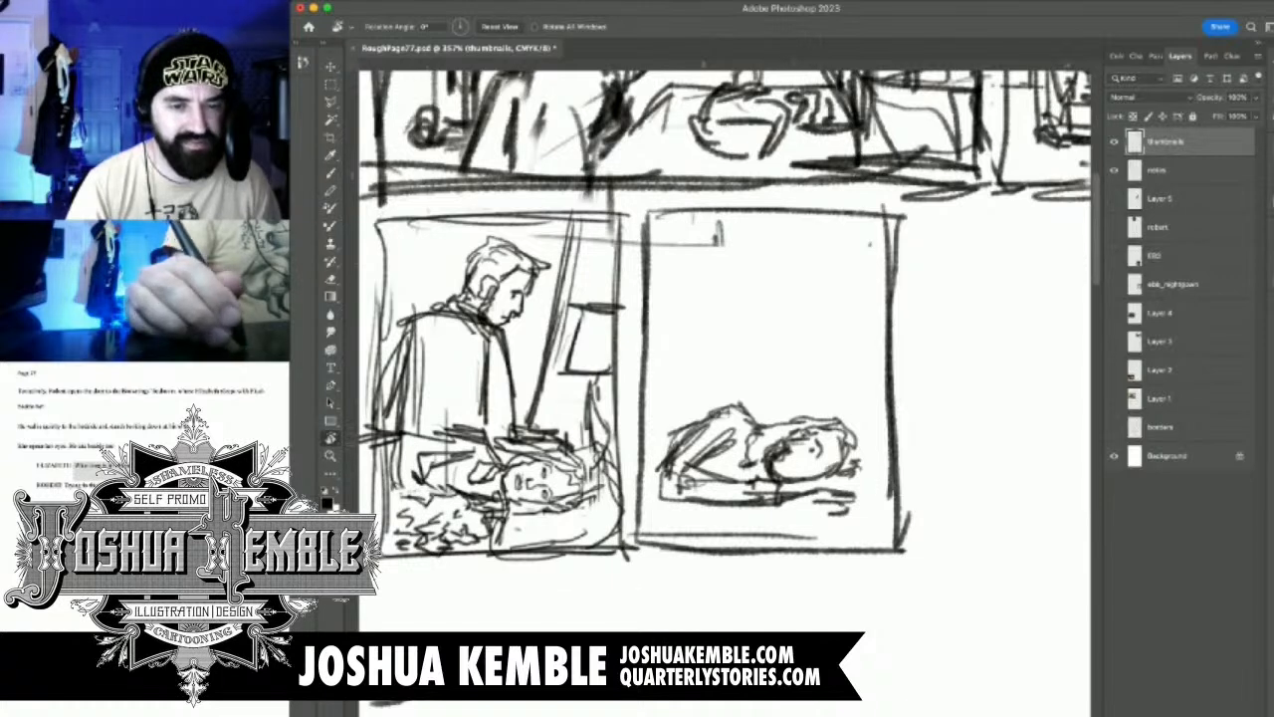
key("e")
mouse_move(802, 430)
left_mouse_down()
mouse_move(786, 443)
mouse_move(826, 428)
mouse_move(846, 443)
left_mouse_up()
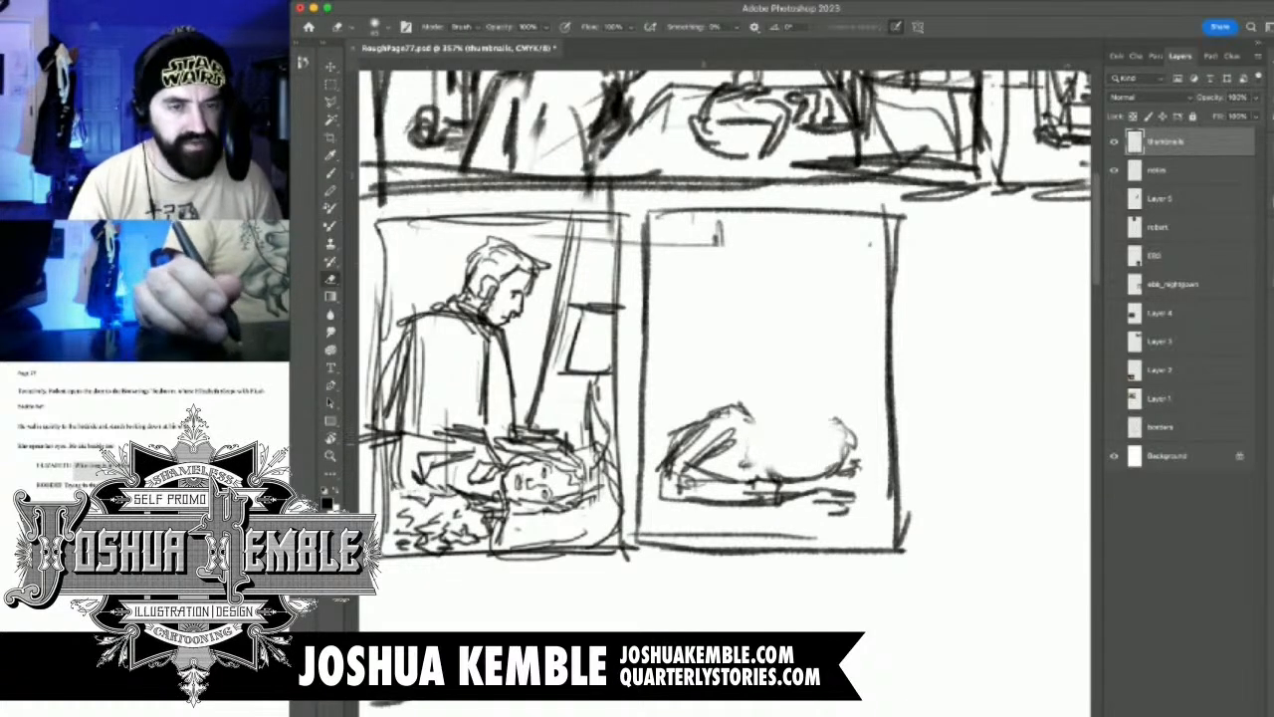
key("b")
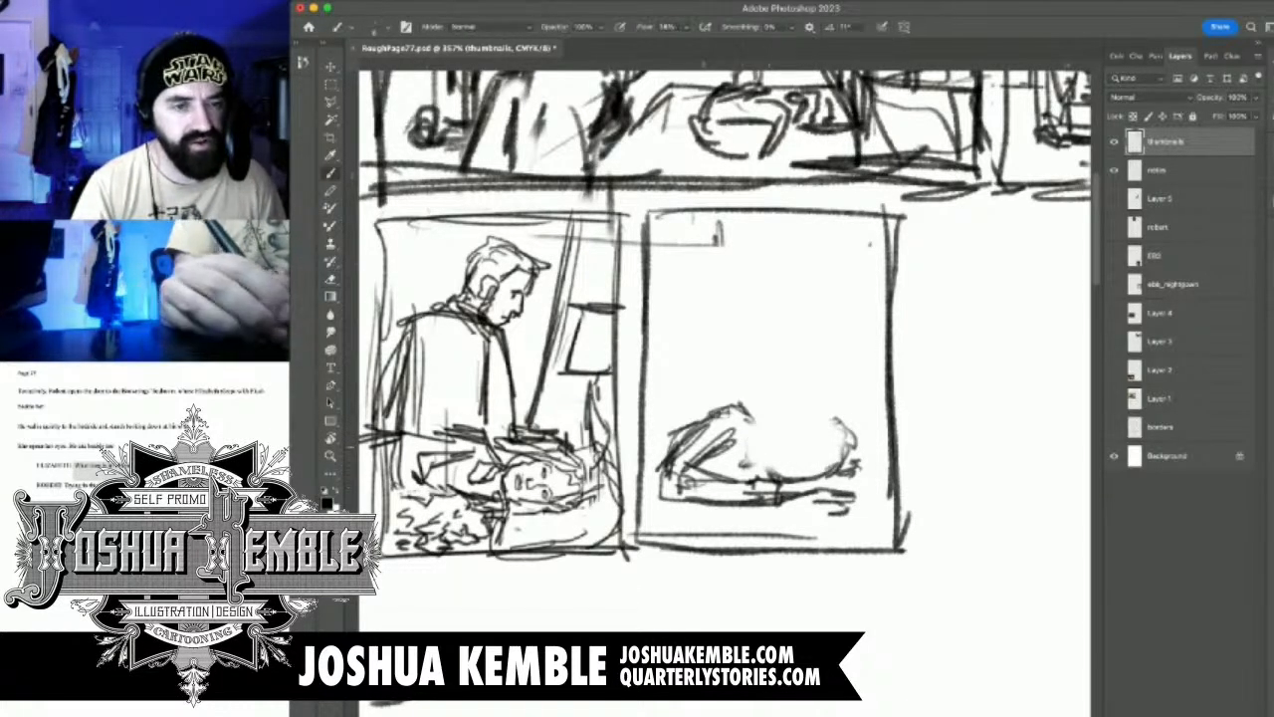
Redraw the woman's face in three-quarter view with brow, nose, eyes, mouth and jawline
key("r")
mouse_move(832, 399)
left_mouse_down()
mouse_move(732, 330)
mouse_move(664, 340)
left_mouse_up()
left_click_drag(785, 435, 866, 435)
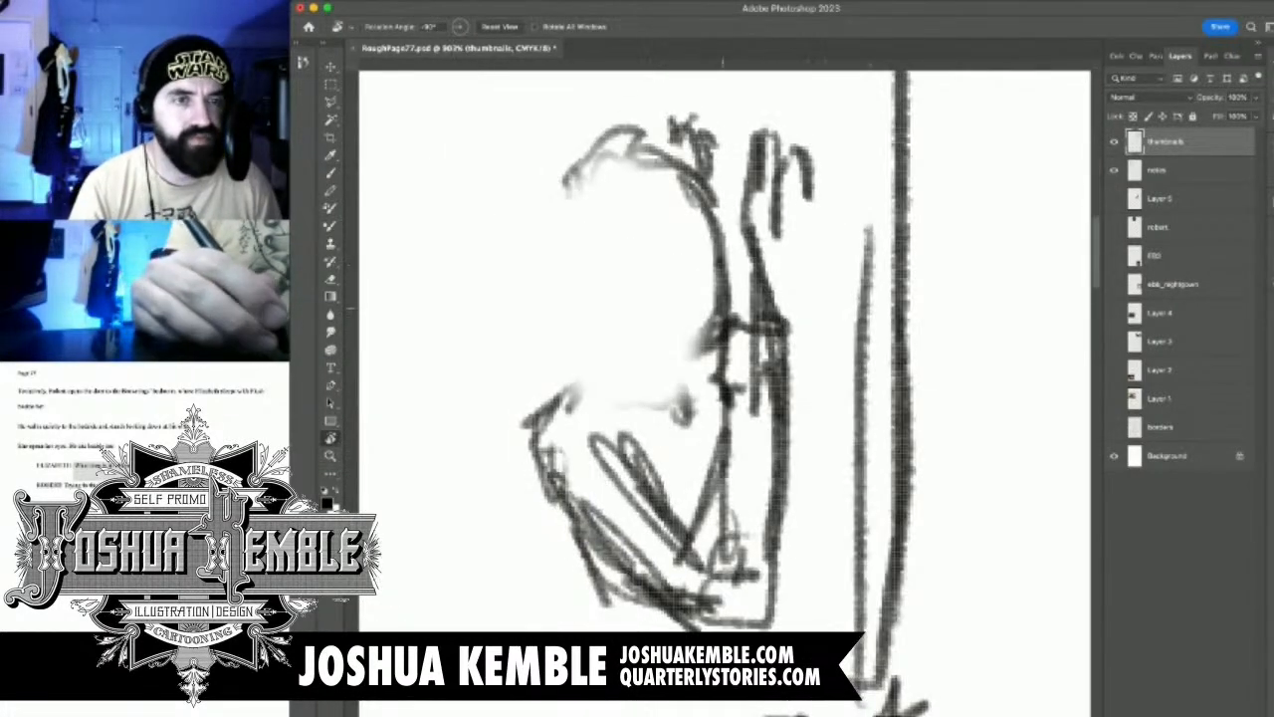
key("b")
mouse_move(605, 189)
left_mouse_down()
mouse_move(585, 235)
mouse_move(610, 259)
mouse_move(590, 283)
mouse_move(601, 249)
mouse_move(592, 301)
mouse_move(605, 298)
left_mouse_up()
left_click_drag(585, 256, 657, 266)
left_click(627, 267)
mouse_move(588, 315)
left_mouse_down()
mouse_move(617, 332)
mouse_move(587, 338)
mouse_move(595, 370)
mouse_move(651, 384)
mouse_move(683, 347)
mouse_move(655, 376)
left_mouse_up()
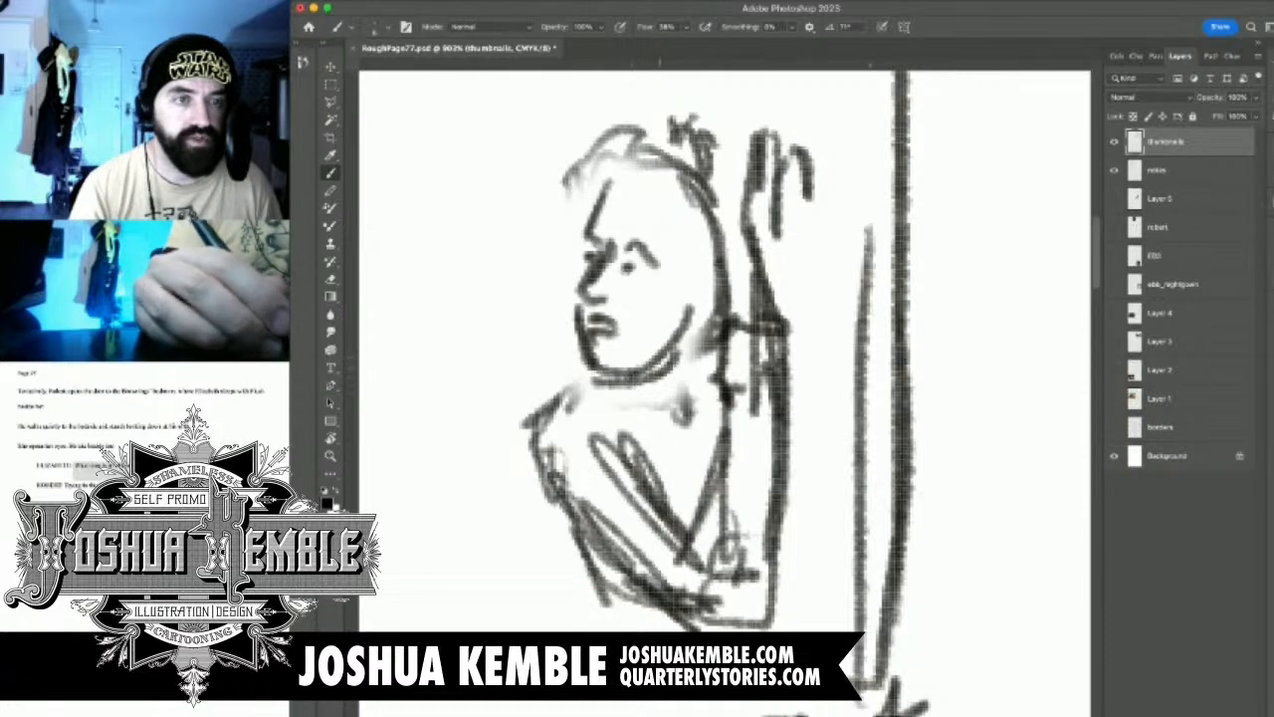
left_click_drag(692, 320, 653, 372)
Draw wavy hair framing the woman's face and a collar line across her neck and shoulders
mouse_move(581, 165)
left_mouse_down()
mouse_move(633, 146)
mouse_move(691, 193)
mouse_move(694, 365)
mouse_move(723, 424)
left_mouse_up()
mouse_move(589, 219)
left_mouse_down()
mouse_move(552, 378)
mouse_move(561, 390)
left_mouse_up()
left_click_drag(620, 406, 647, 426)
mouse_move(578, 395)
left_mouse_down()
mouse_move(665, 408)
mouse_move(687, 456)
mouse_move(722, 400)
left_mouse_up()
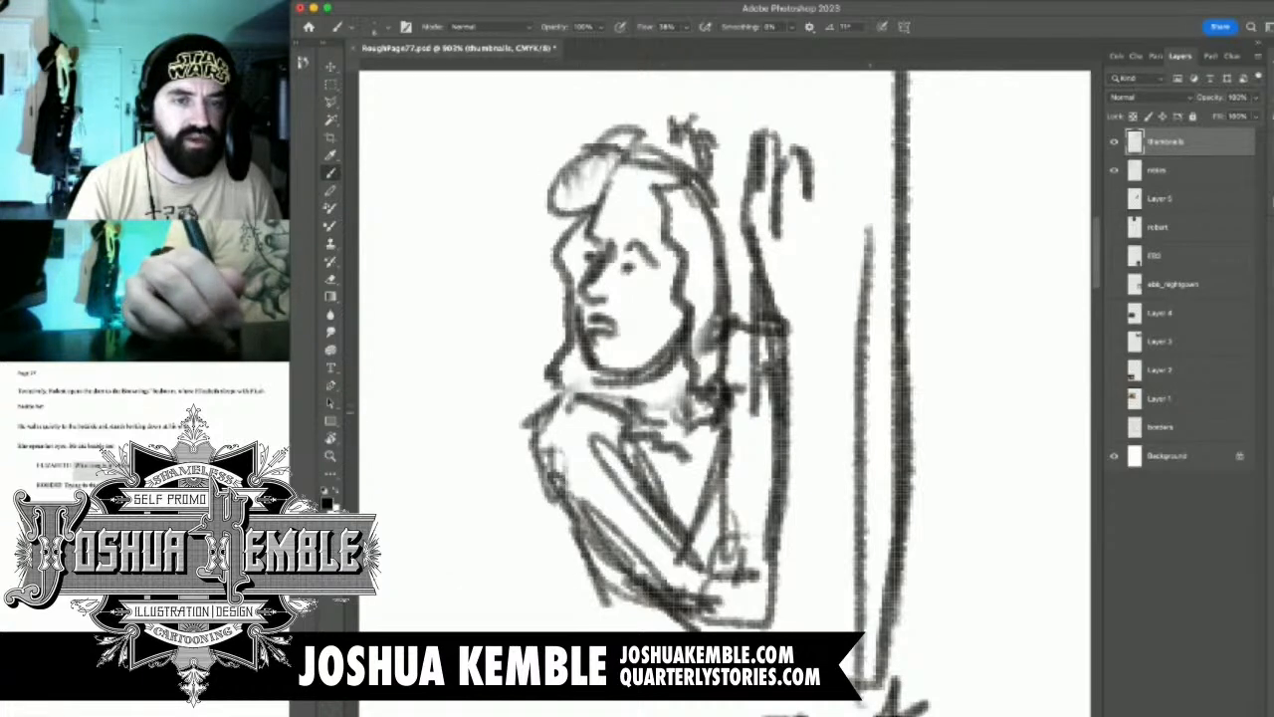
Draw the woman's sleeve cuff, darken her crossed forearms, and extend her body lines toward the panel border
mouse_move(709, 444)
left_mouse_down()
mouse_move(771, 426)
mouse_move(814, 460)
mouse_move(786, 480)
left_mouse_up()
left_click_drag(804, 473, 712, 527)
left_click_drag(725, 436, 701, 476)
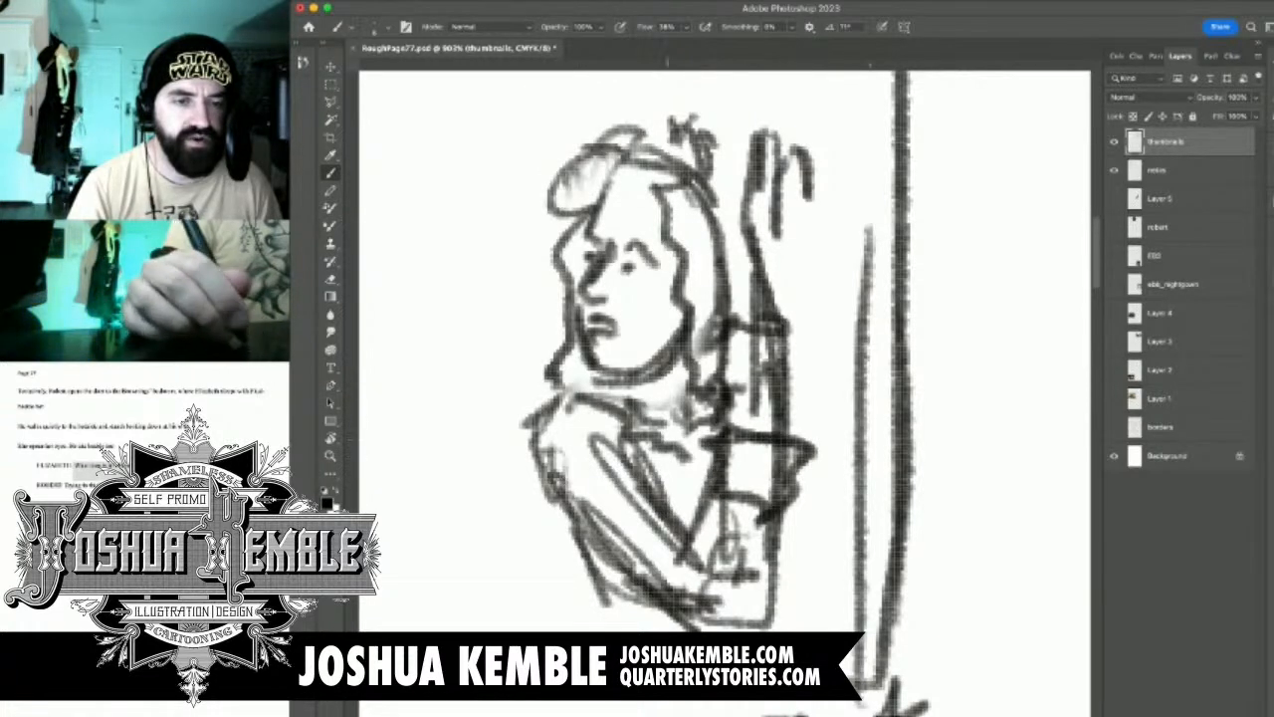
left_click_drag(617, 448, 708, 563)
left_click_drag(734, 442, 681, 592)
mouse_move(800, 466)
left_mouse_down()
mouse_move(730, 628)
mouse_move(679, 623)
mouse_move(611, 579)
left_mouse_up()
mouse_move(548, 466)
left_mouse_down()
mouse_move(544, 599)
mouse_move(575, 632)
left_mouse_up()
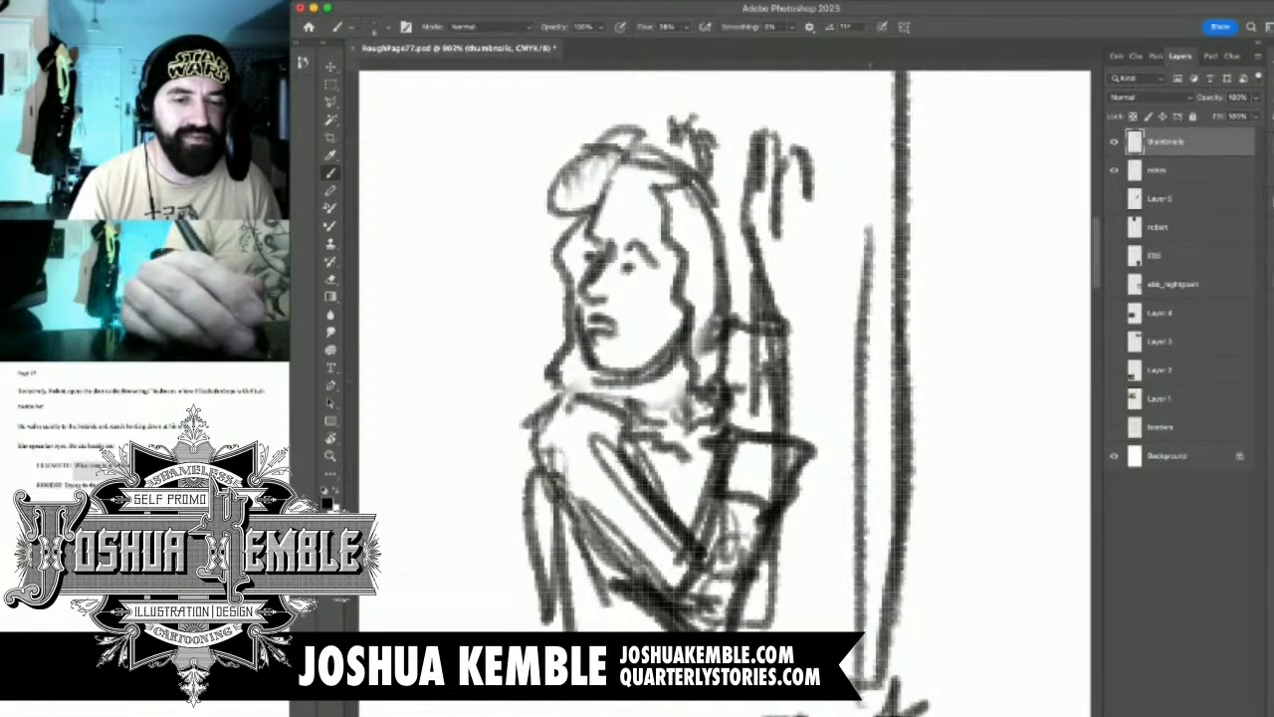
mouse_move(637, 288)
left_mouse_down()
mouse_move(655, 438)
mouse_move(655, 348)
left_mouse_up()
mouse_move(738, 686)
left_mouse_down()
mouse_move(765, 61)
mouse_move(687, 321)
mouse_move(668, 331)
mouse_move(844, 371)
mouse_move(858, 403)
mouse_move(852, 358)
mouse_move(827, 351)
mouse_move(945, 394)
mouse_move(904, 391)
left_mouse_up()
Erase the woman's lower arms and fade her body lines between her shoulder and the panel border
key("r")
key("e")
key("b")
key("e")
mouse_move(868, 333)
left_mouse_down()
mouse_move(900, 323)
mouse_move(881, 284)
left_mouse_up()
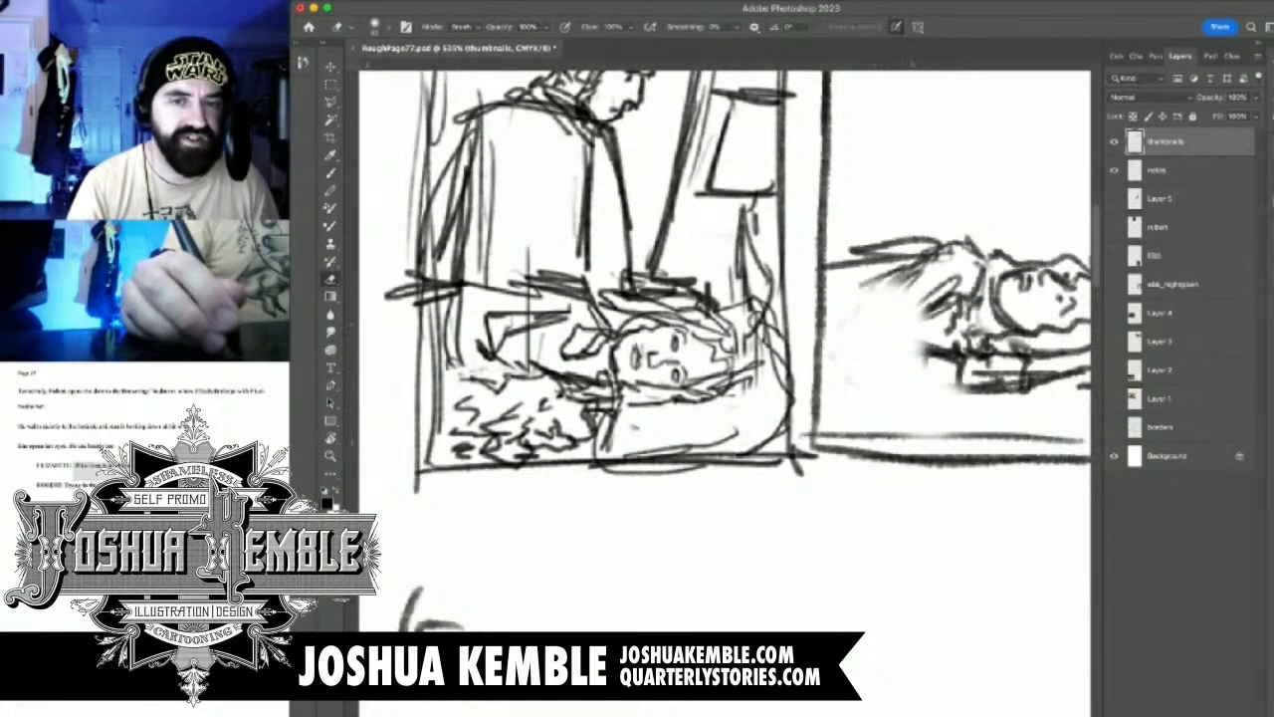
left_click_drag(821, 314, 821, 353)
mouse_move(905, 284)
left_mouse_down()
mouse_move(846, 248)
mouse_move(831, 267)
mouse_move(865, 311)
mouse_move(896, 323)
mouse_move(872, 291)
left_mouse_up()
Sketch the dog beside the woman's shoulder with a rounded head, long floppy ear, muzzle and front leg
key("b")
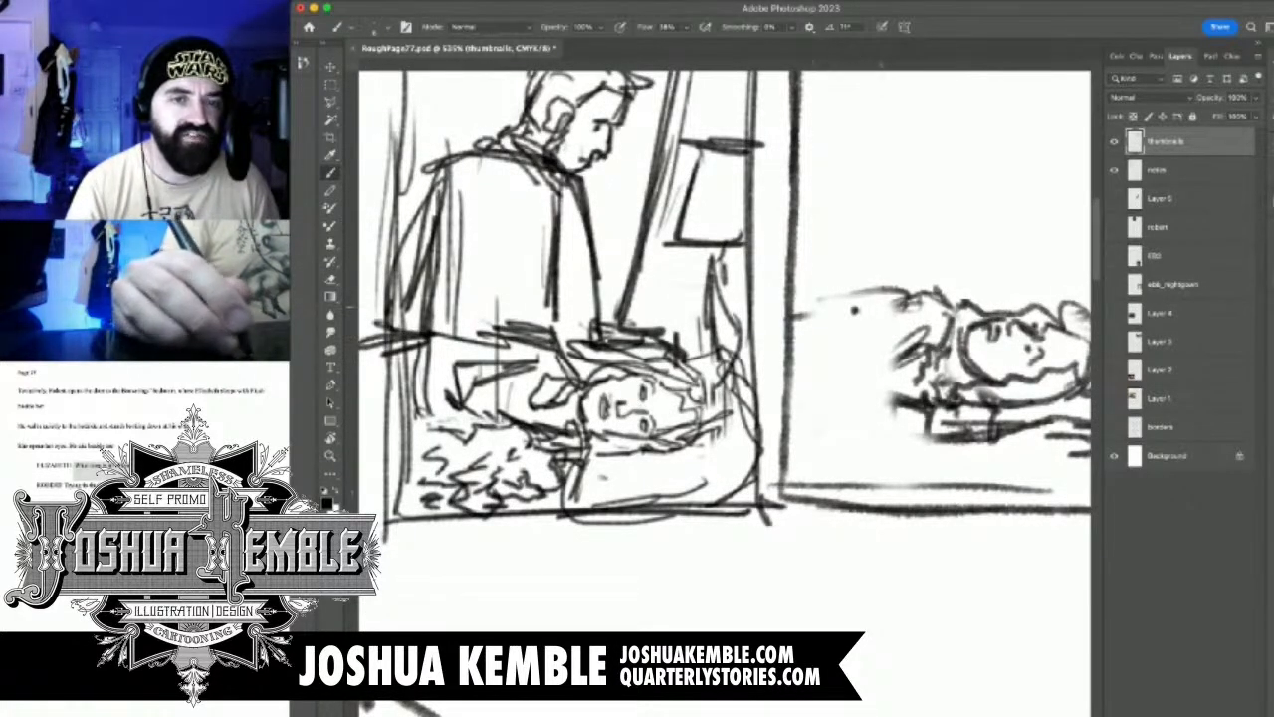
mouse_move(802, 325)
left_mouse_down()
mouse_move(819, 291)
mouse_move(866, 287)
left_mouse_up()
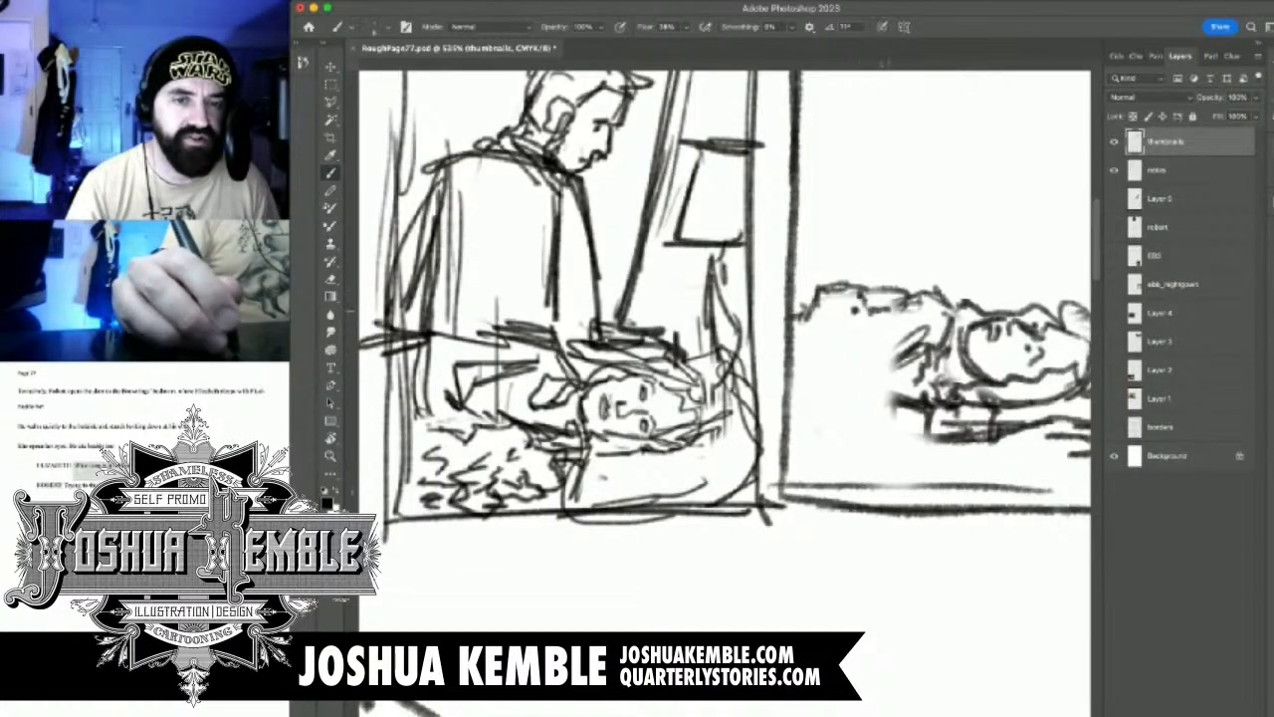
mouse_move(885, 313)
left_mouse_down()
mouse_move(892, 332)
mouse_move(868, 347)
left_mouse_up()
mouse_move(832, 307)
left_mouse_down()
mouse_move(842, 387)
mouse_move(803, 383)
mouse_move(822, 405)
mouse_move(854, 384)
left_mouse_up()
mouse_move(822, 289)
left_mouse_down()
mouse_move(794, 363)
mouse_move(866, 372)
mouse_move(850, 468)
mouse_move(844, 430)
mouse_move(888, 437)
mouse_move(892, 461)
mouse_move(925, 461)
left_mouse_up()
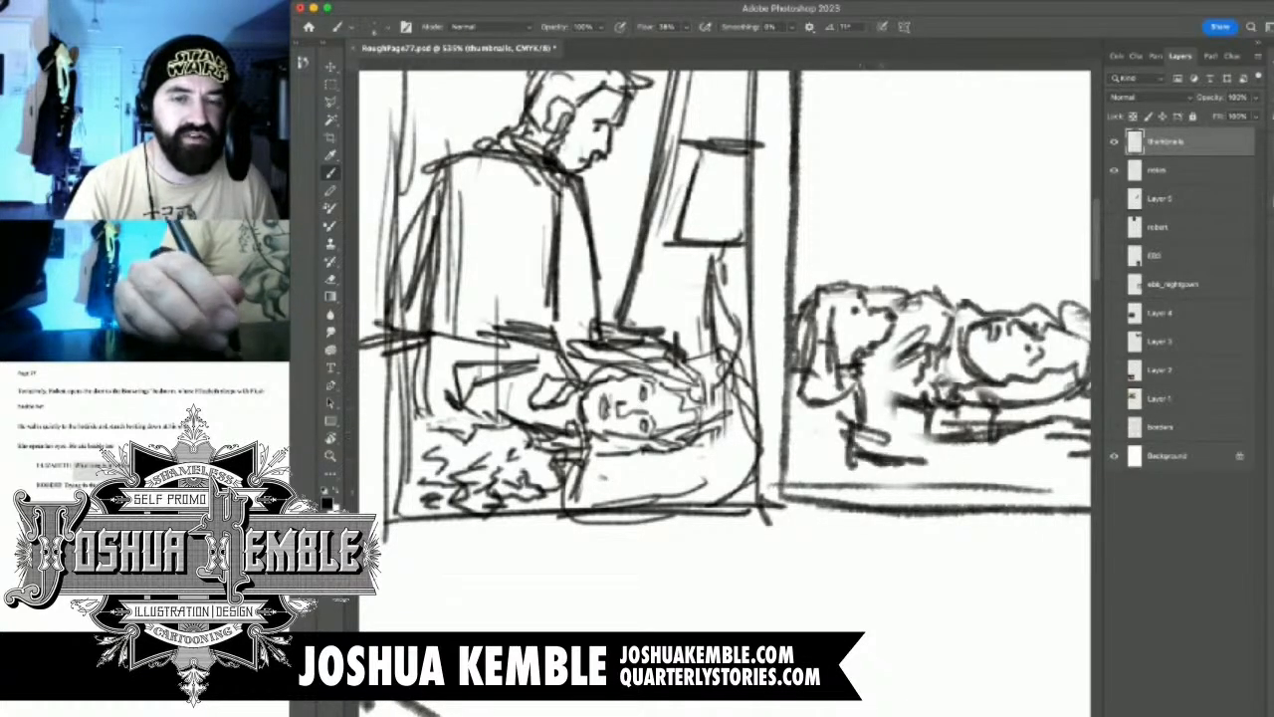
left_click_drag(858, 390, 844, 450)
left_click_drag(854, 369, 846, 422)
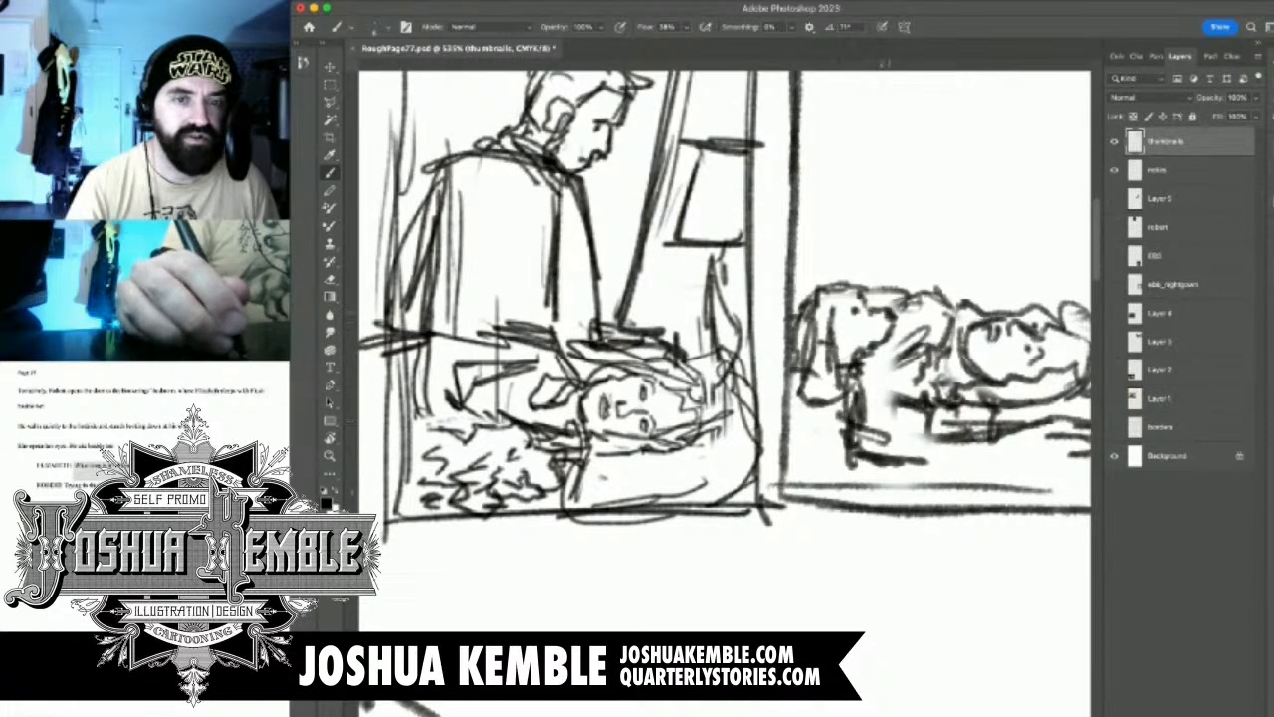
mouse_move(863, 290)
left_mouse_down()
mouse_move(869, 310)
mouse_move(940, 299)
left_mouse_up()
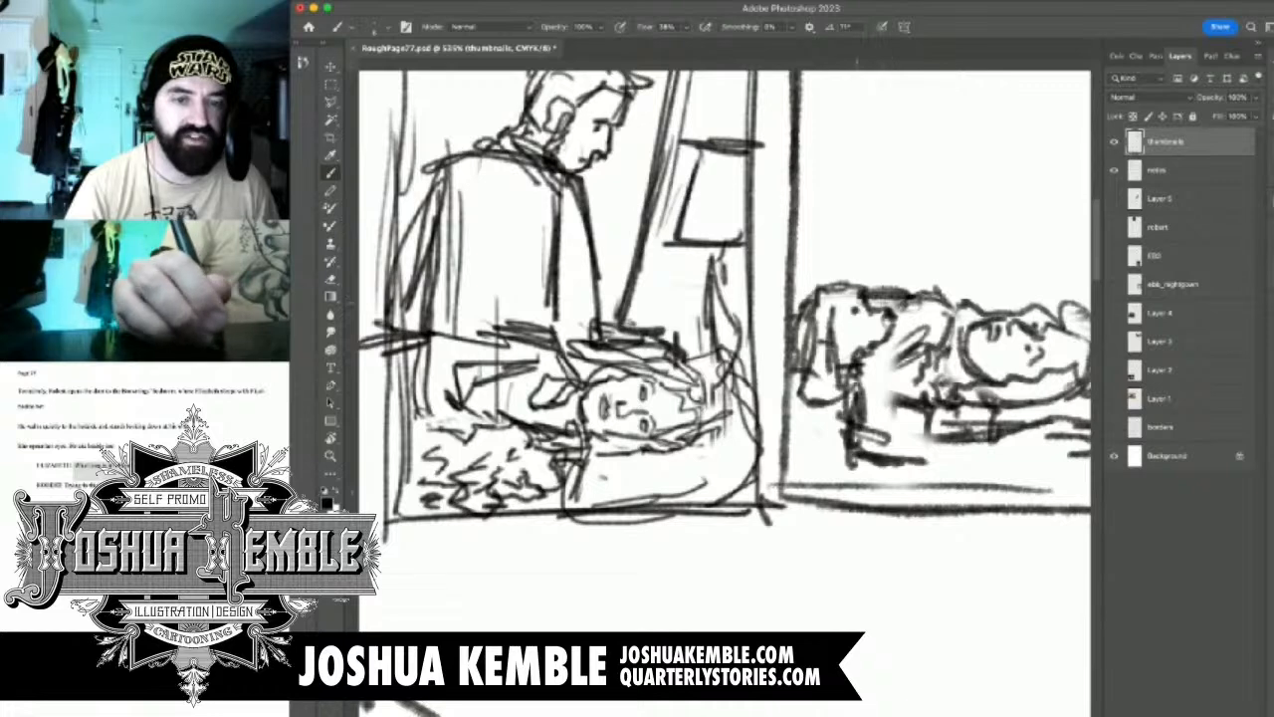
Add dark strokes to the dog's chest and front paws
mouse_move(872, 396)
left_mouse_down()
mouse_move(868, 452)
mouse_move(934, 457)
mouse_move(936, 470)
left_mouse_up()
mouse_move(849, 467)
left_mouse_down()
mouse_move(920, 444)
mouse_move(785, 459)
mouse_move(813, 453)
mouse_move(737, 443)
left_mouse_up()
left_click_drag(717, 338, 713, 382)
left_click_drag(719, 374, 690, 418)
left_click_drag(697, 388, 678, 416)
Rework the woman's shoulder and neck lines beside the dog, erasing and redrawing the edge next to her face
mouse_move(784, 313)
left_mouse_down()
mouse_move(796, 318)
mouse_move(769, 351)
mouse_move(745, 348)
left_mouse_up()
left_click_drag(782, 345, 763, 358)
key("e")
mouse_move(796, 299)
left_mouse_down()
mouse_move(762, 349)
mouse_move(800, 328)
left_mouse_up()
key("b")
mouse_move(775, 312)
left_mouse_down()
mouse_move(798, 324)
mouse_move(785, 349)
left_mouse_up()
mouse_move(788, 344)
left_mouse_down()
mouse_move(764, 353)
mouse_move(790, 324)
left_mouse_up()
Shade the bed beneath the dog and the woman, and sketch the pillow's folds and outline around her head
mouse_move(745, 402)
left_mouse_down()
mouse_move(818, 470)
mouse_move(793, 477)
left_mouse_up()
left_click_drag(703, 464, 796, 478)
mouse_move(852, 464)
left_mouse_down()
mouse_move(784, 470)
mouse_move(918, 467)
left_mouse_up()
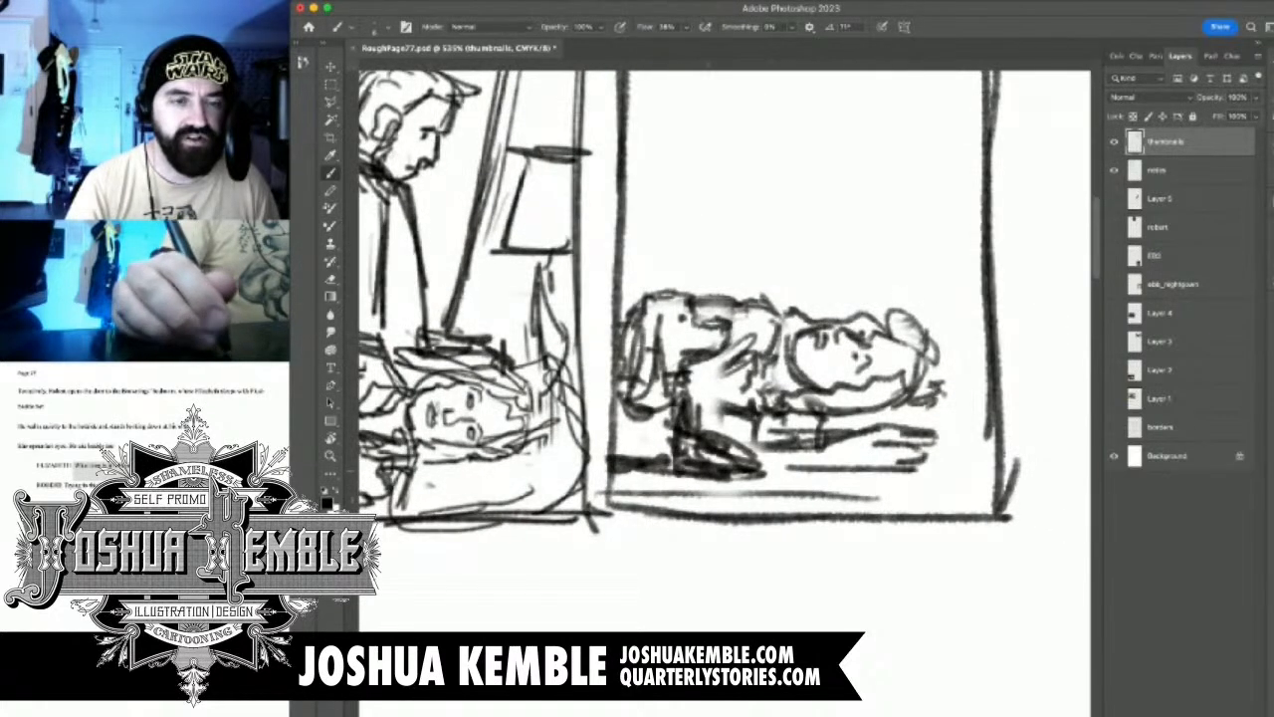
left_click_drag(906, 387, 882, 401)
left_click_drag(888, 406, 862, 428)
left_click_drag(830, 423, 861, 416)
mouse_move(928, 348)
left_mouse_down()
mouse_move(942, 330)
mouse_move(977, 331)
mouse_move(1001, 370)
left_mouse_up()
Sketch a bed canopy valance across the panel's top with a narrow curtain hanging down behind the woman's head
left_click_drag(893, 129, 879, 320)
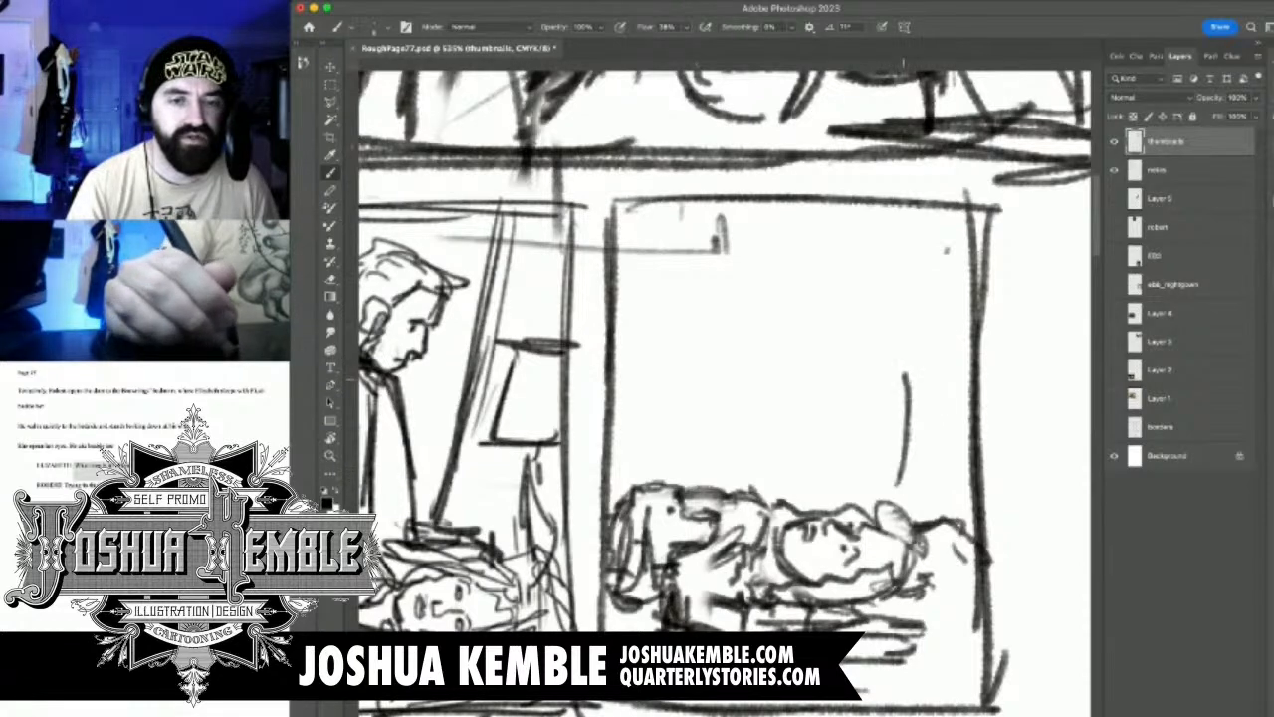
mouse_move(676, 398)
left_mouse_down()
mouse_move(946, 364)
mouse_move(739, 403)
left_mouse_up()
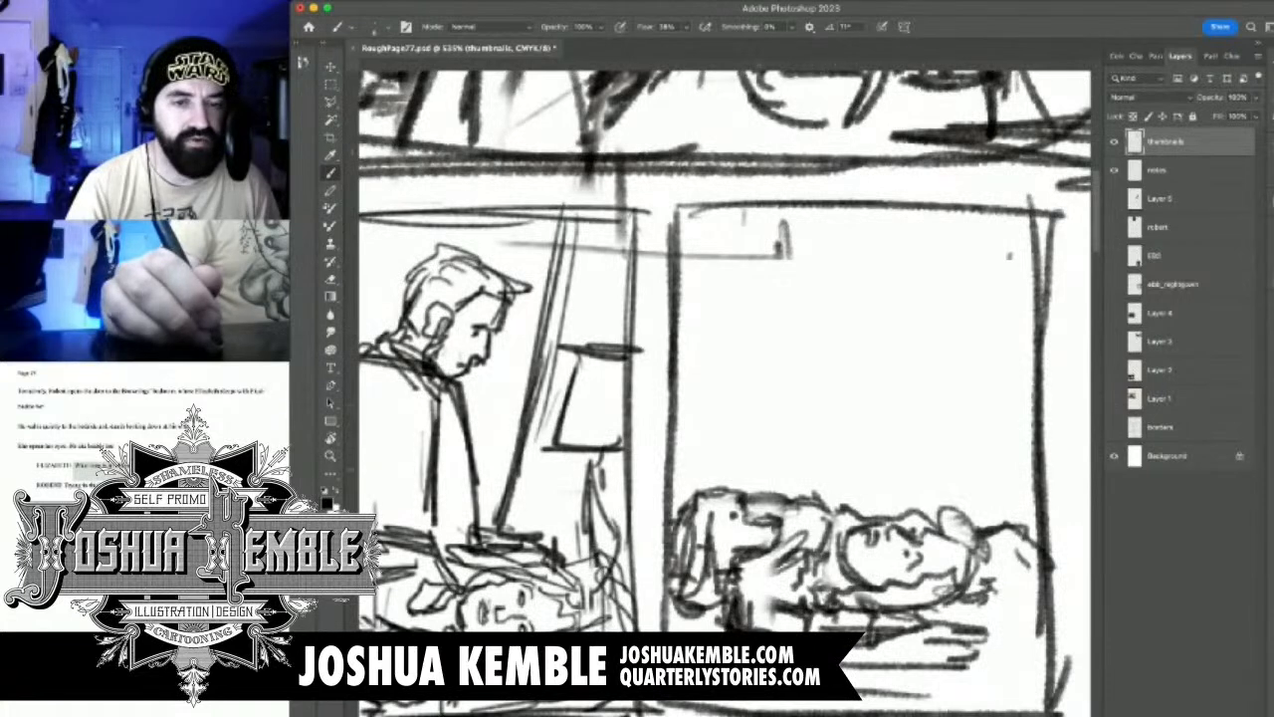
mouse_move(934, 476)
left_mouse_down()
mouse_move(980, 294)
mouse_move(815, 288)
mouse_move(719, 253)
left_mouse_up()
key("super+z")
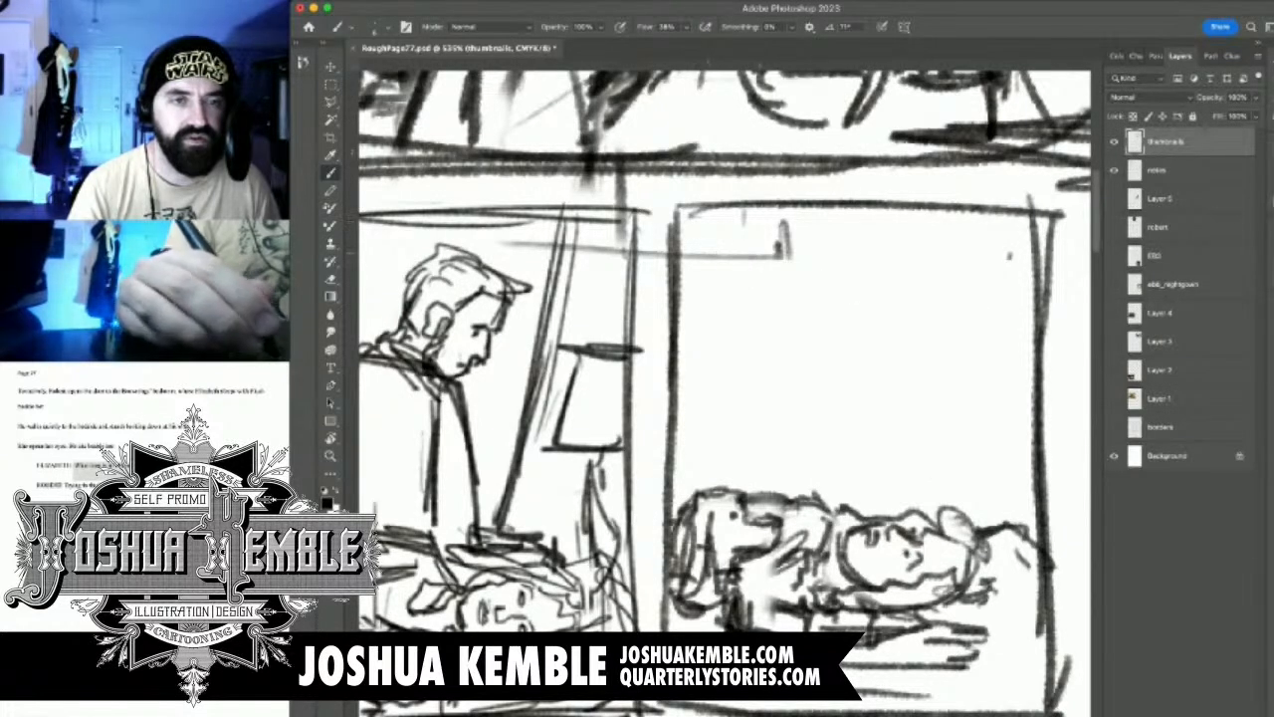
mouse_move(698, 204)
left_mouse_down()
mouse_move(683, 249)
mouse_move(763, 268)
mouse_move(950, 278)
left_mouse_up()
mouse_move(870, 283)
left_mouse_down()
mouse_move(936, 286)
mouse_move(947, 465)
left_mouse_up()
mouse_move(939, 295)
left_mouse_down()
mouse_move(957, 386)
mouse_move(934, 477)
mouse_move(985, 328)
left_mouse_up()
mouse_move(959, 422)
left_mouse_down()
mouse_move(971, 264)
mouse_move(969, 283)
mouse_move(1013, 285)
mouse_move(1037, 229)
mouse_move(975, 289)
mouse_move(1043, 221)
left_mouse_up()
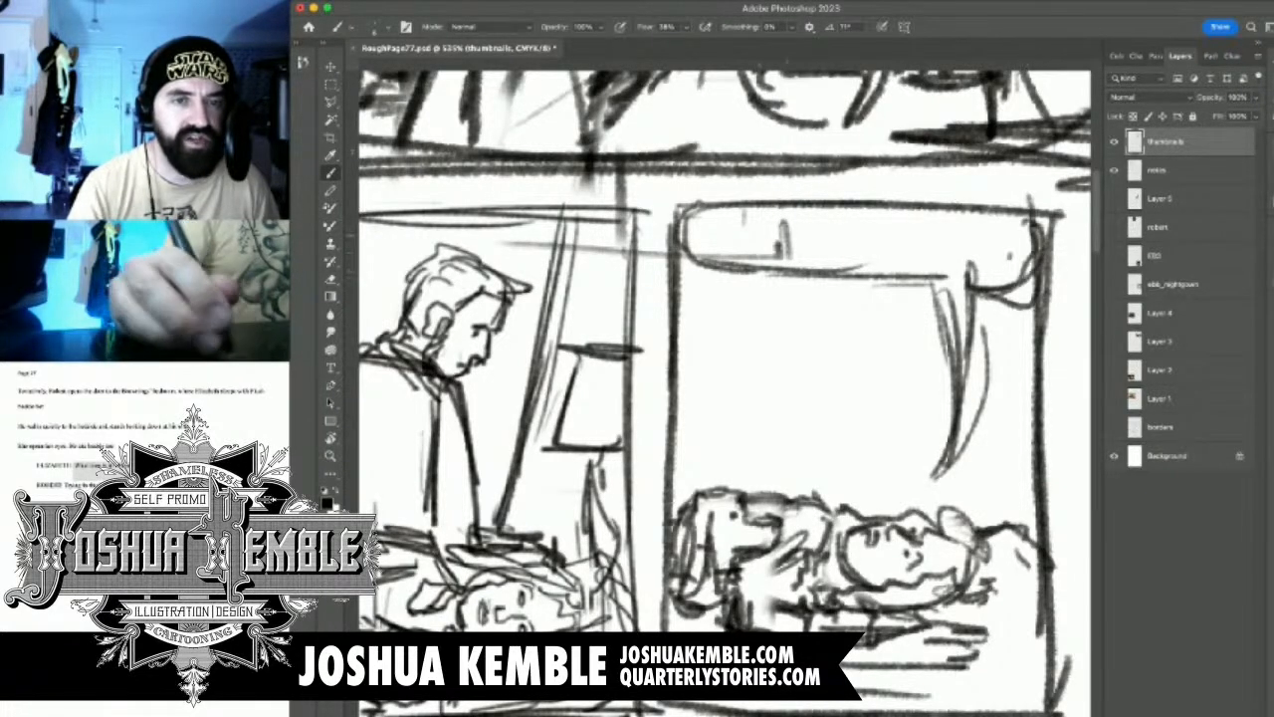
Add horizontal fold lines inside the bed canopy valance across the top of panel 4
left_click_drag(707, 224, 1031, 256)
left_click_drag(749, 256, 931, 251)
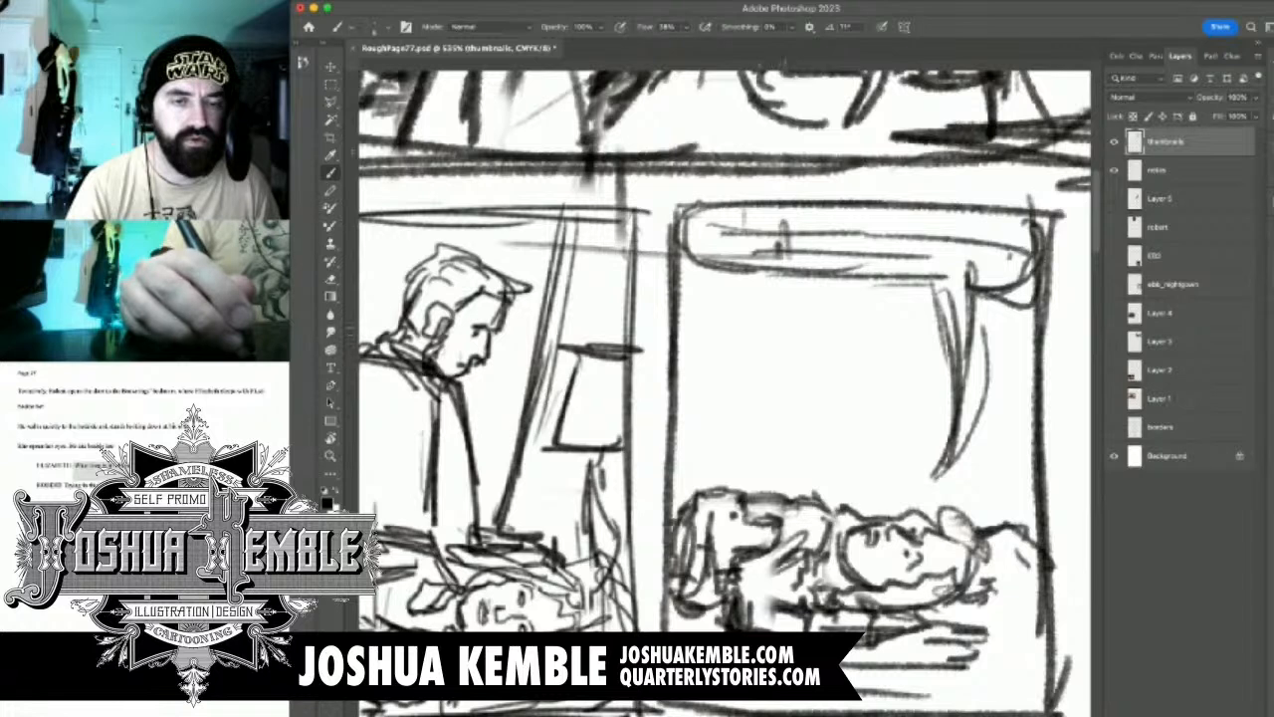
left_click_drag(777, 325, 791, 324)
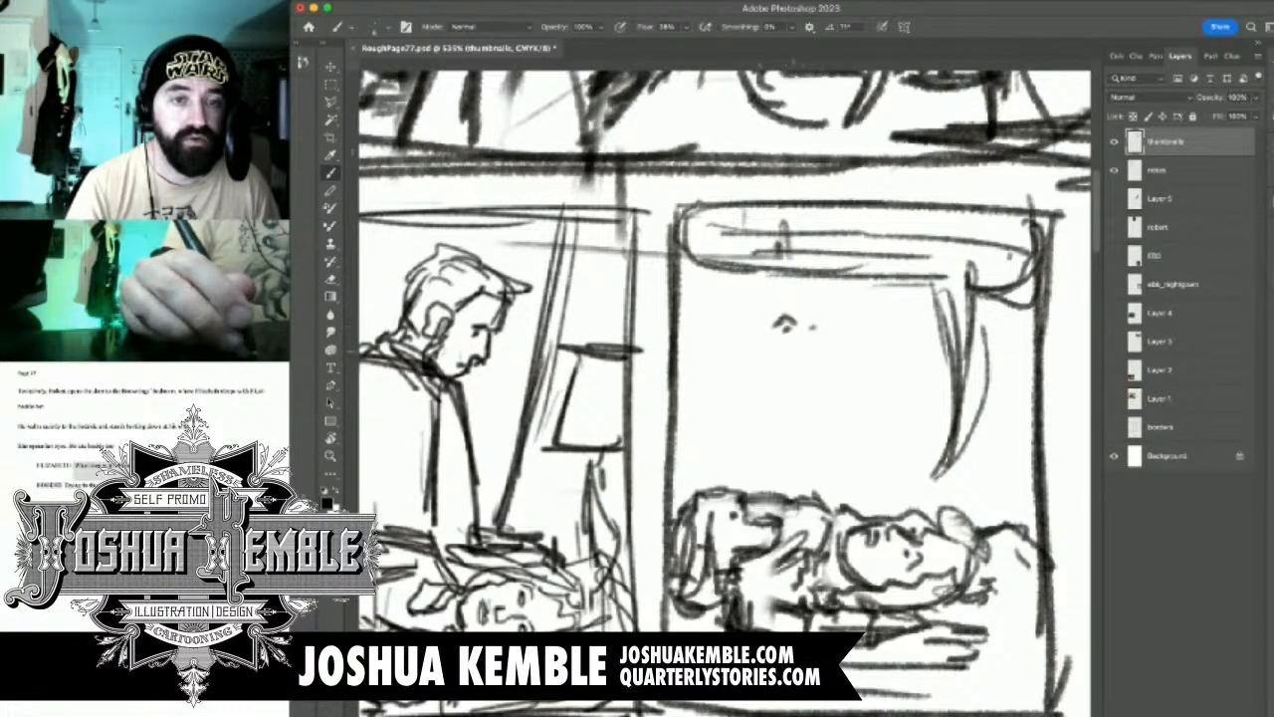
key("super+z")
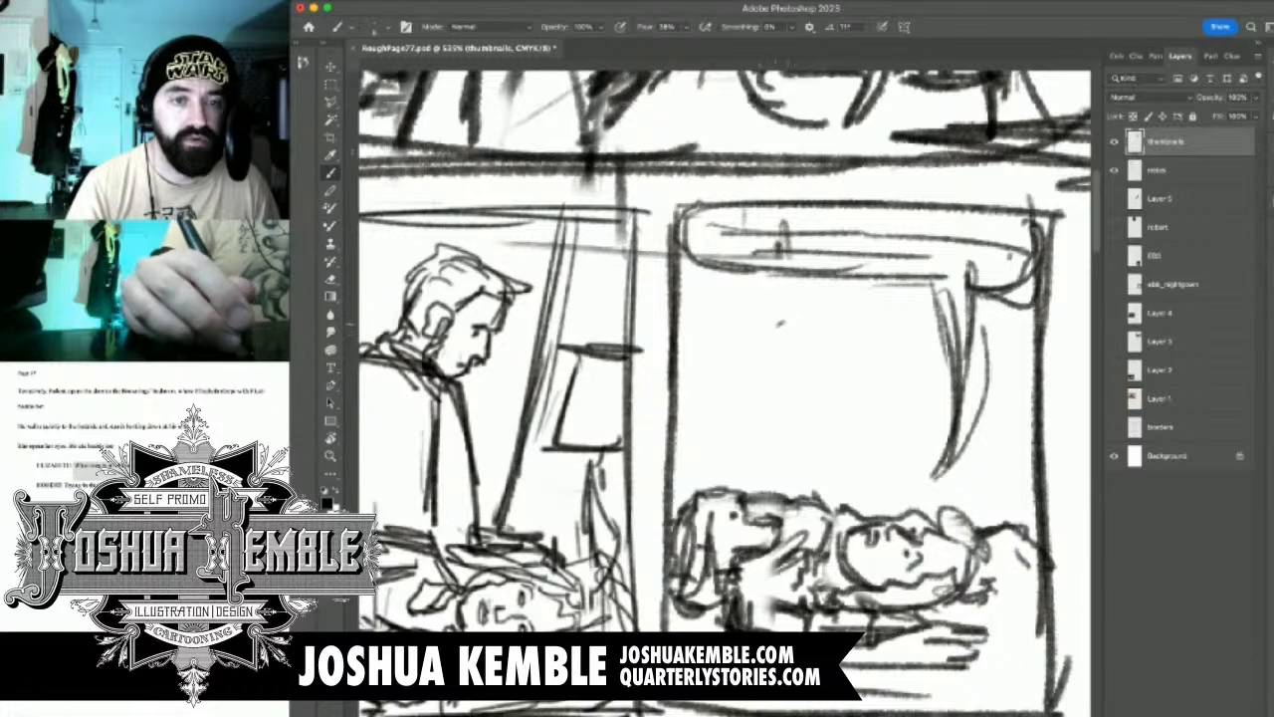
mouse_move(775, 323)
left_mouse_down()
mouse_move(796, 321)
mouse_move(807, 359)
left_mouse_up()
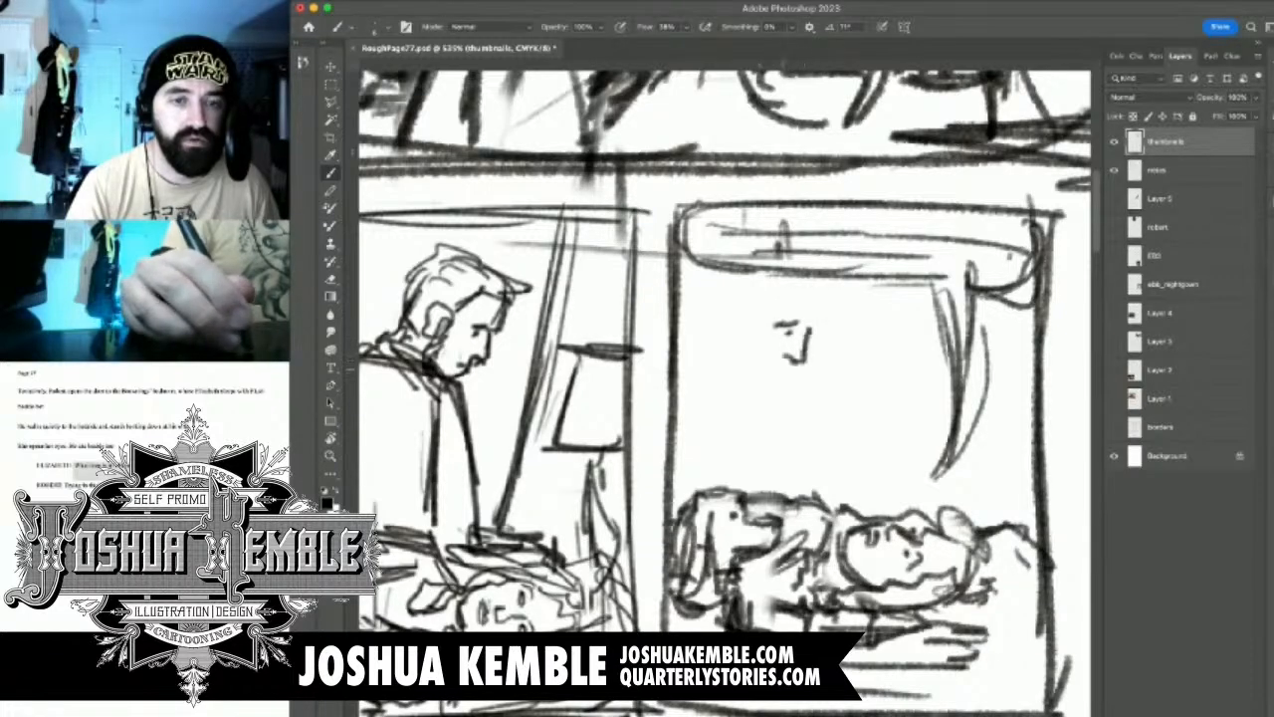
mouse_move(764, 367)
left_mouse_down()
mouse_move(778, 375)
mouse_move(747, 391)
left_mouse_up()
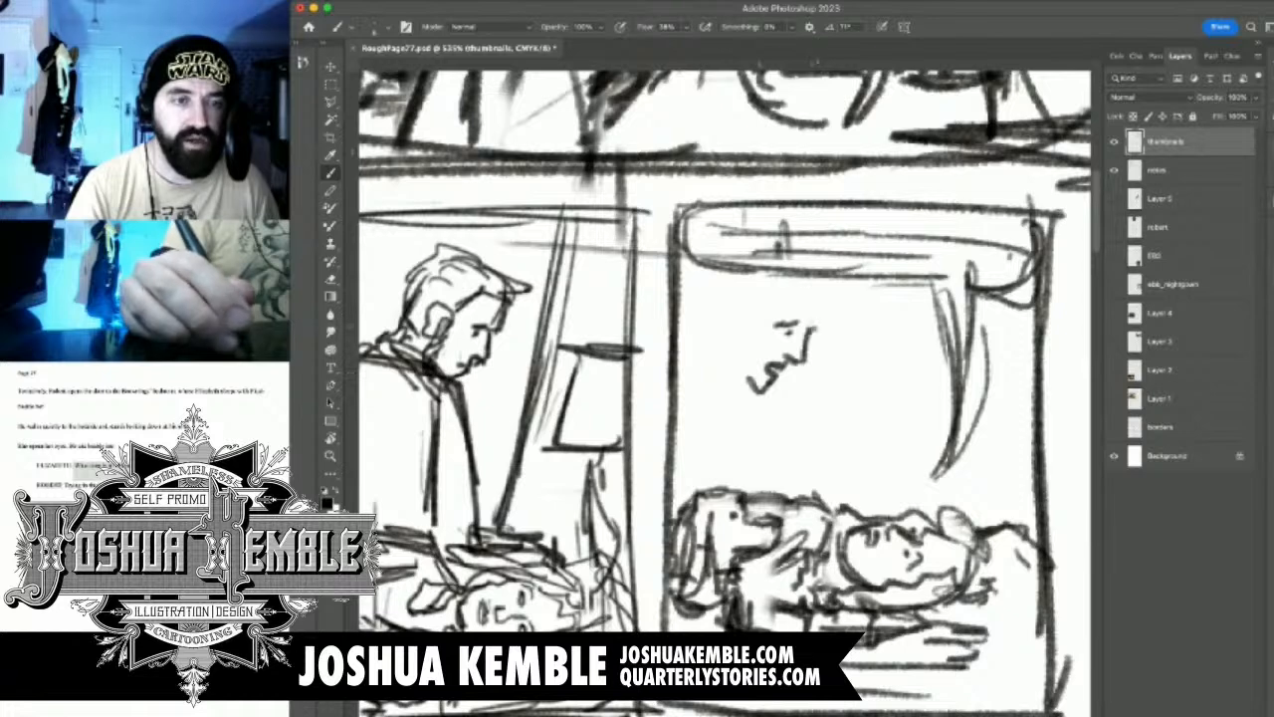
left_click_drag(816, 328, 817, 286)
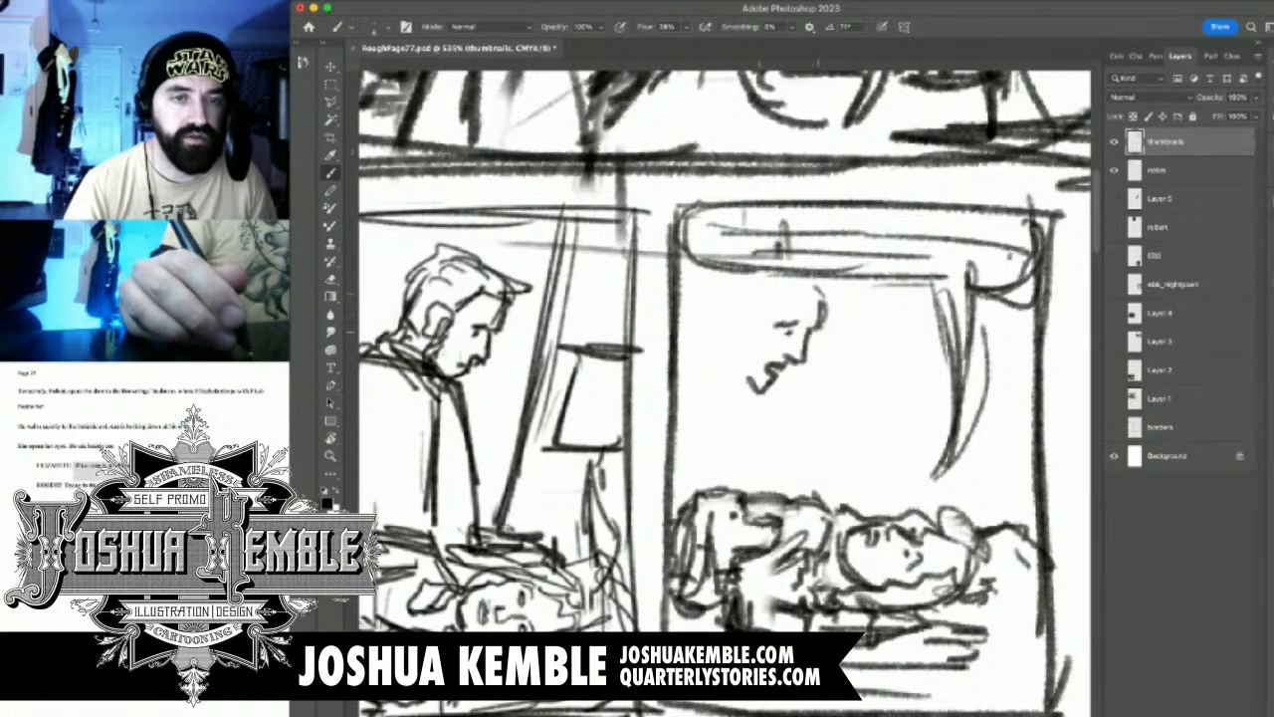
key("e")
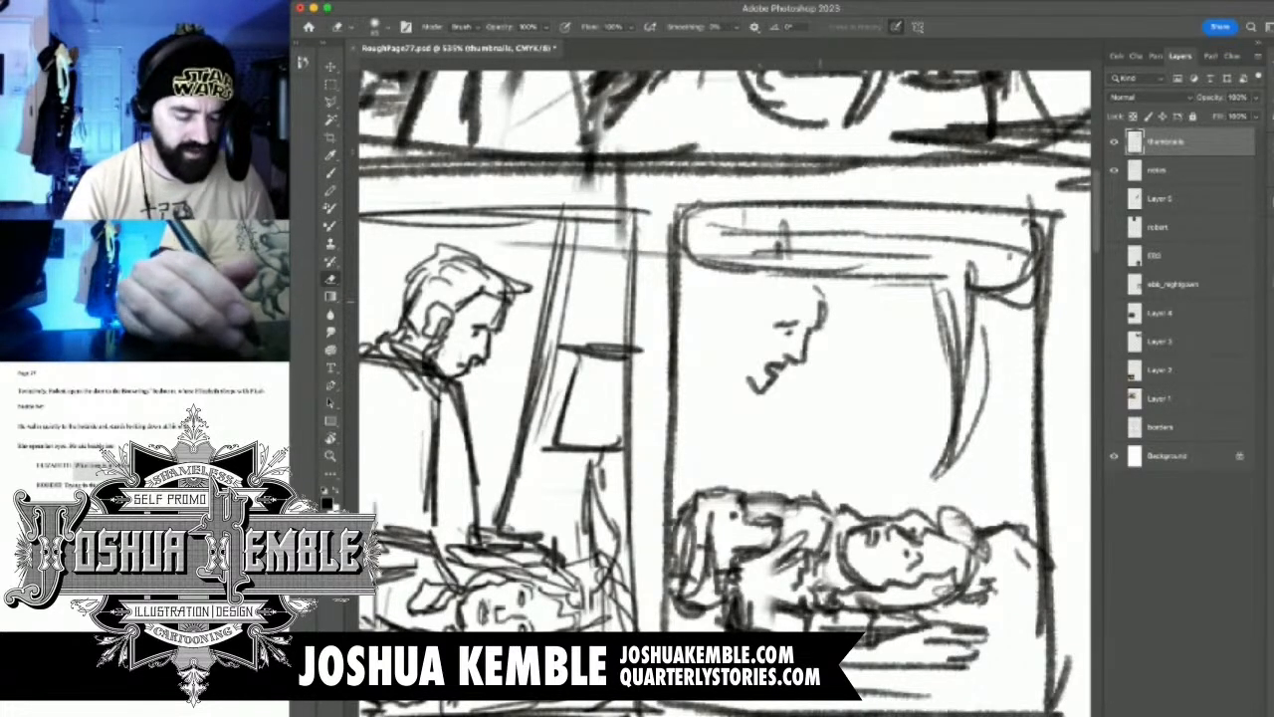
left_click_drag(816, 290, 753, 391)
Sketch the man's tilted head with facial features and hair above the dog, looking down at the woman
key("b")
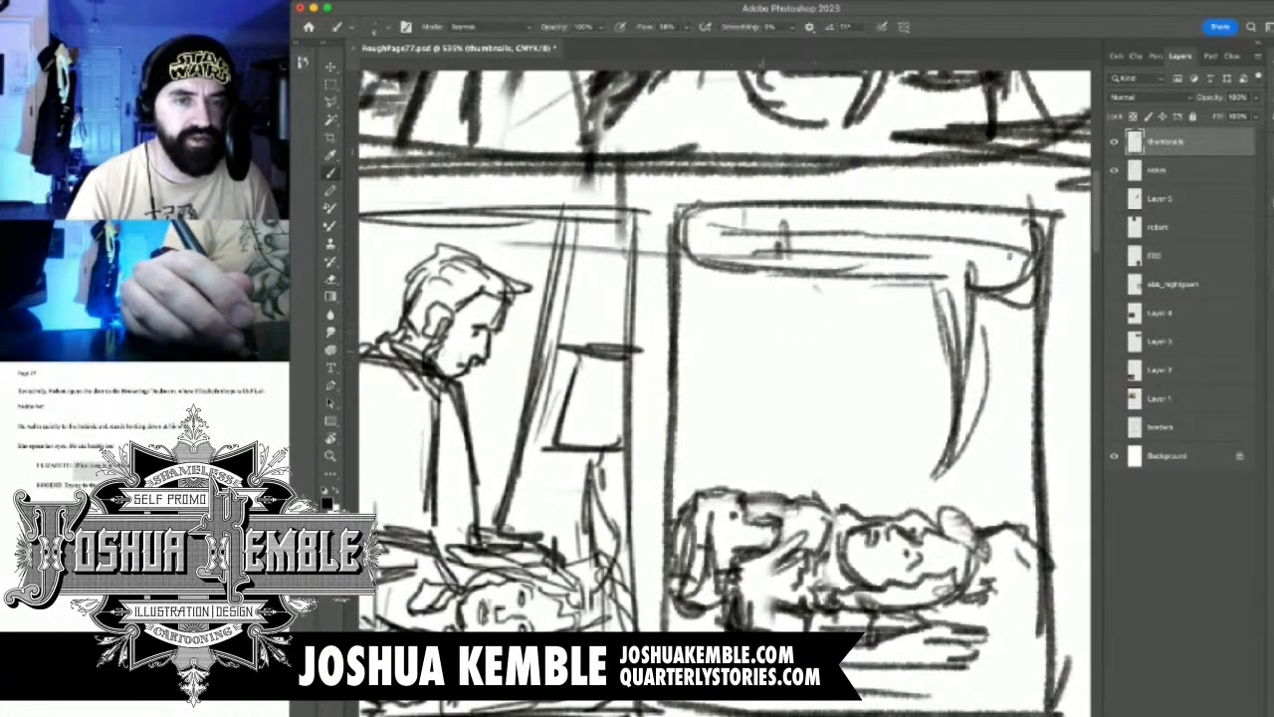
mouse_move(755, 331)
left_mouse_down()
mouse_move(780, 311)
mouse_move(838, 305)
mouse_move(844, 356)
mouse_move(781, 408)
mouse_move(759, 391)
mouse_move(772, 420)
mouse_move(753, 364)
mouse_move(756, 319)
mouse_move(757, 349)
mouse_move(806, 348)
mouse_move(801, 360)
left_mouse_up()
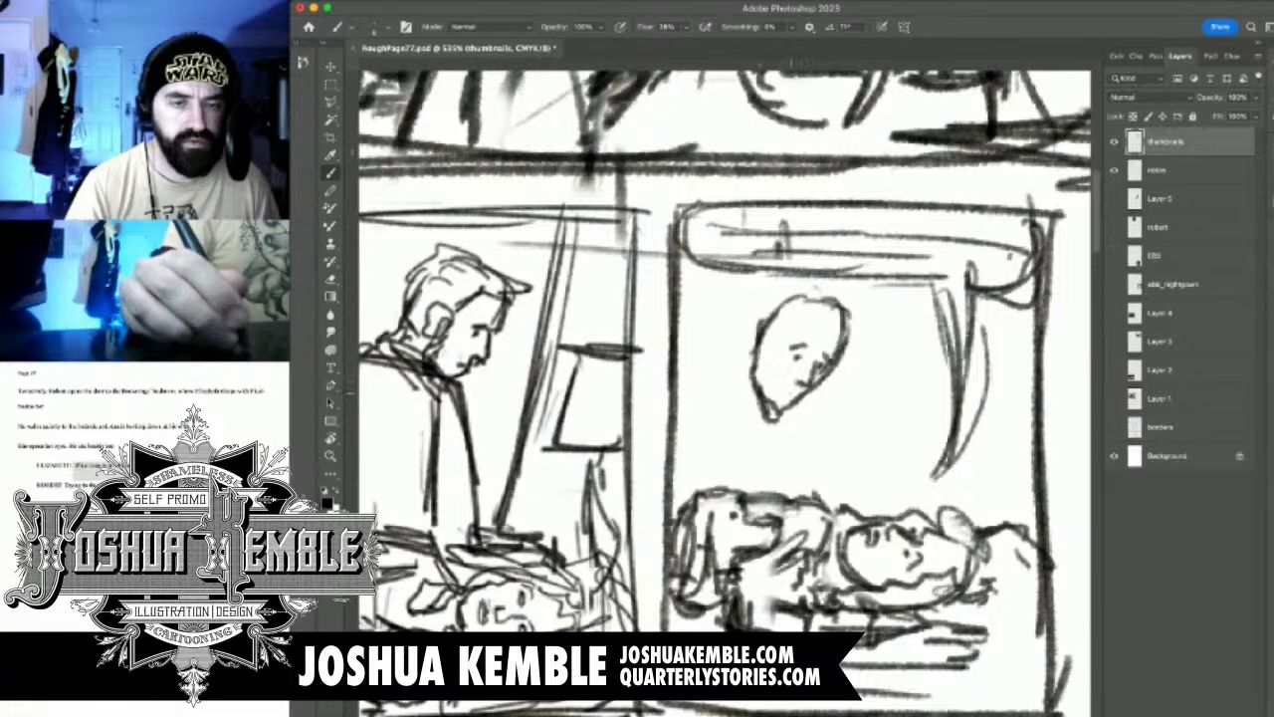
mouse_move(777, 384)
left_mouse_down()
mouse_move(795, 397)
mouse_move(784, 416)
mouse_move(760, 400)
mouse_move(746, 348)
mouse_move(753, 327)
mouse_move(769, 326)
mouse_move(774, 366)
mouse_move(781, 304)
mouse_move(742, 327)
mouse_move(806, 283)
mouse_move(759, 317)
mouse_move(844, 311)
mouse_move(822, 316)
mouse_move(856, 328)
left_mouse_up()
left_click_drag(814, 279, 851, 316)
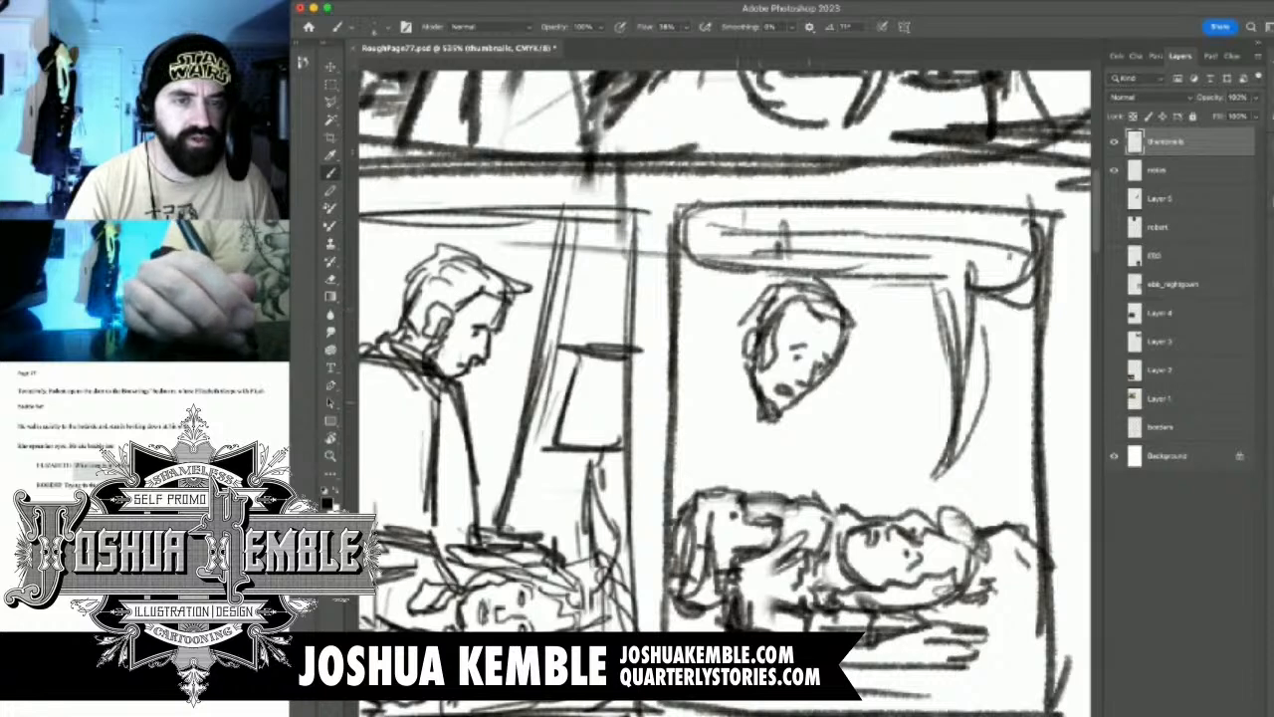
Draw the man's collar, shoulders, chest and sleeve leaning in behind the dog
left_click_drag(747, 354, 717, 380)
left_click_drag(740, 356, 701, 378)
left_click_drag(740, 372, 711, 402)
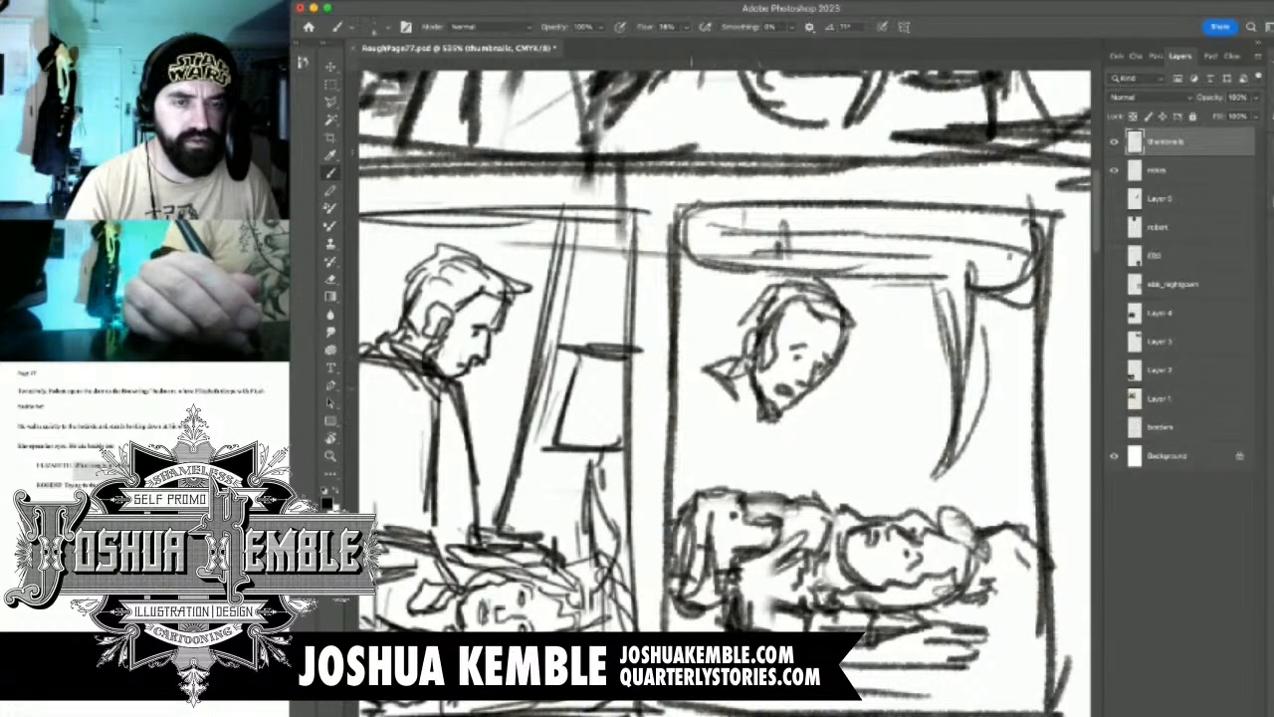
mouse_move(697, 378)
left_mouse_down()
mouse_move(713, 406)
mouse_move(697, 404)
mouse_move(707, 440)
mouse_move(796, 444)
mouse_move(780, 430)
mouse_move(767, 487)
left_mouse_up()
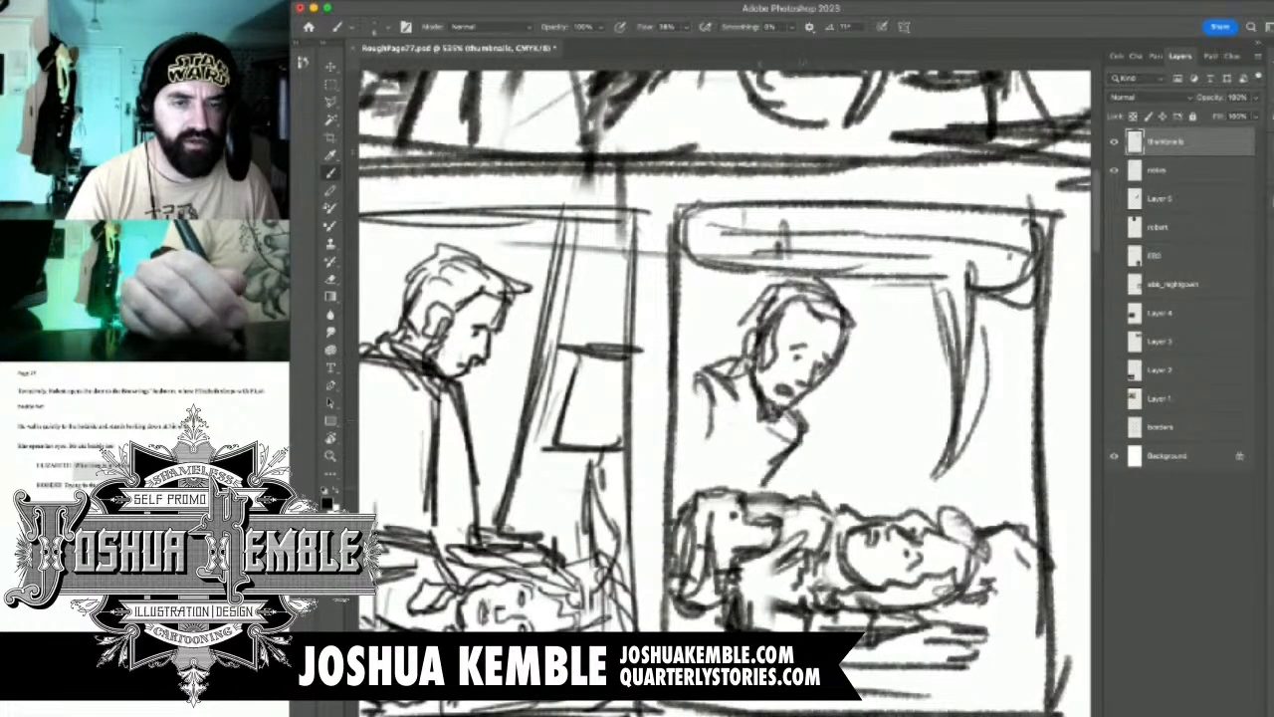
left_click_drag(812, 434, 786, 494)
mouse_move(770, 442)
left_mouse_down()
mouse_move(742, 485)
mouse_move(754, 490)
left_mouse_up()
left_click_drag(711, 420, 683, 474)
left_click_drag(713, 410, 676, 490)
mouse_move(699, 376)
left_mouse_down()
mouse_move(663, 414)
mouse_move(673, 401)
left_mouse_up()
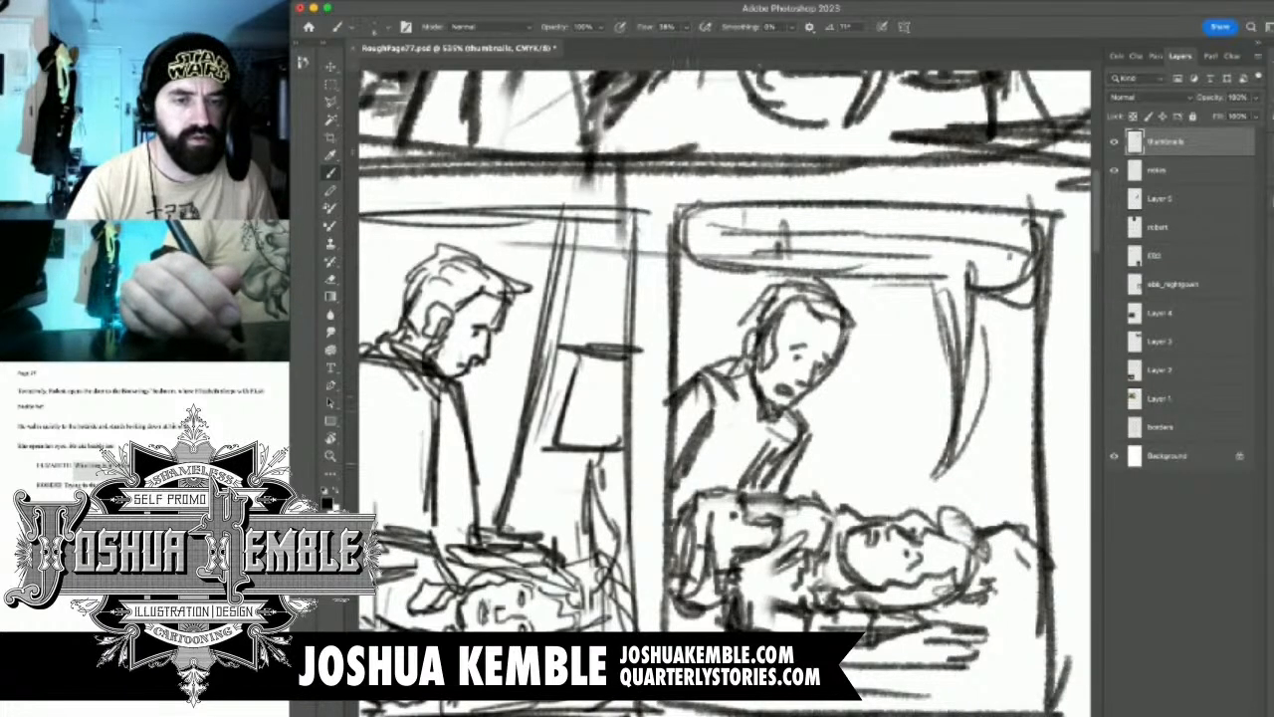
Erase the man's lower chest lines, draw his hand reaching over the dog, and add vest lines on his torso
key("e")
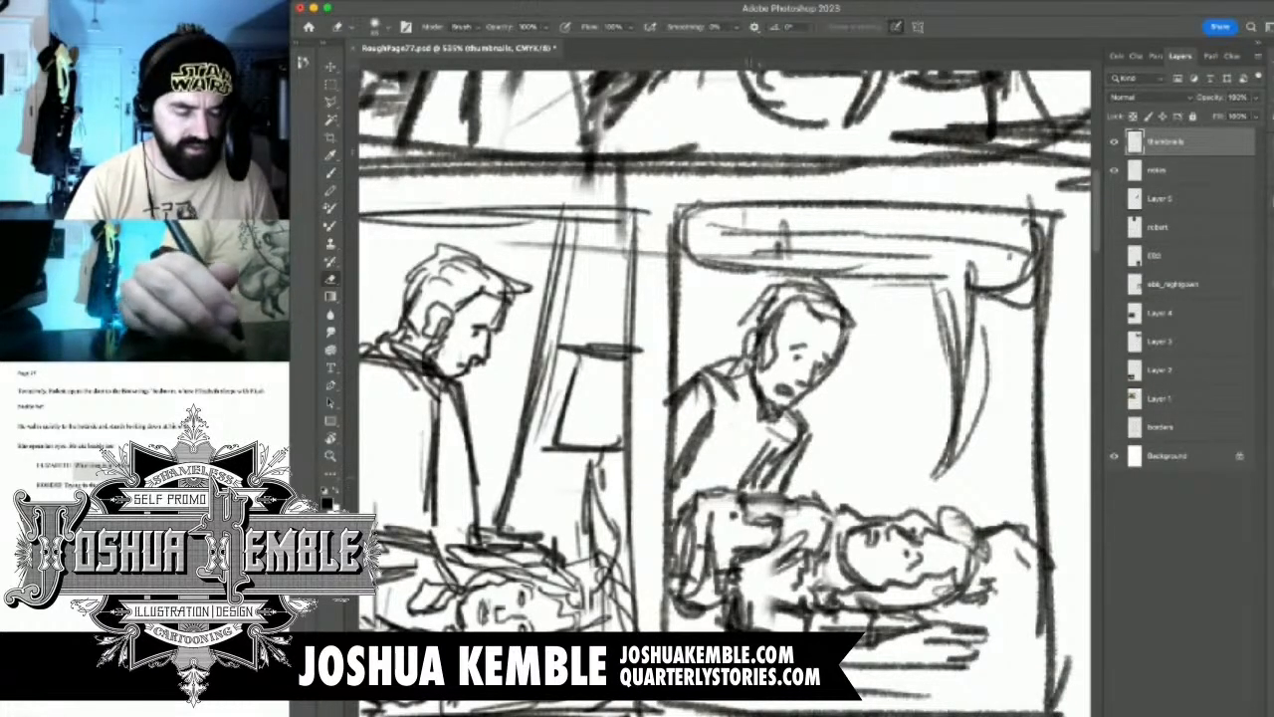
left_click_drag(749, 460, 812, 500)
key("b")
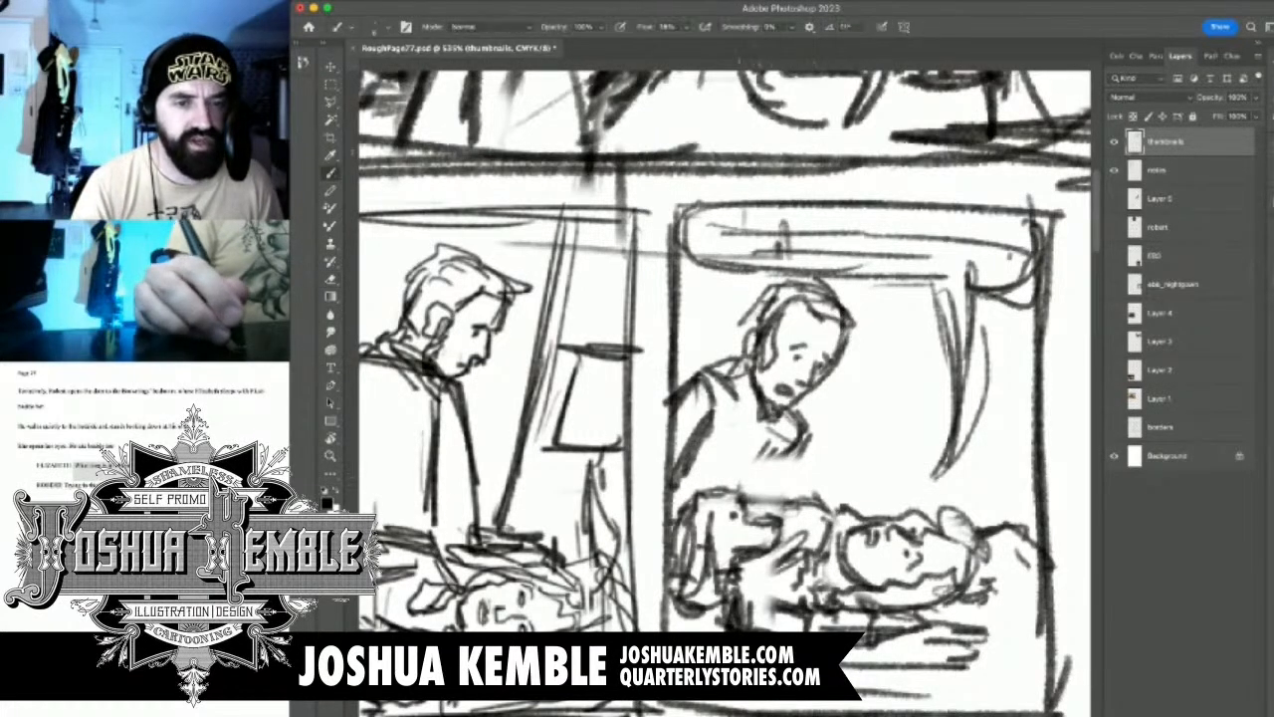
mouse_move(748, 468)
left_mouse_down()
mouse_move(767, 453)
mouse_move(818, 460)
left_mouse_up()
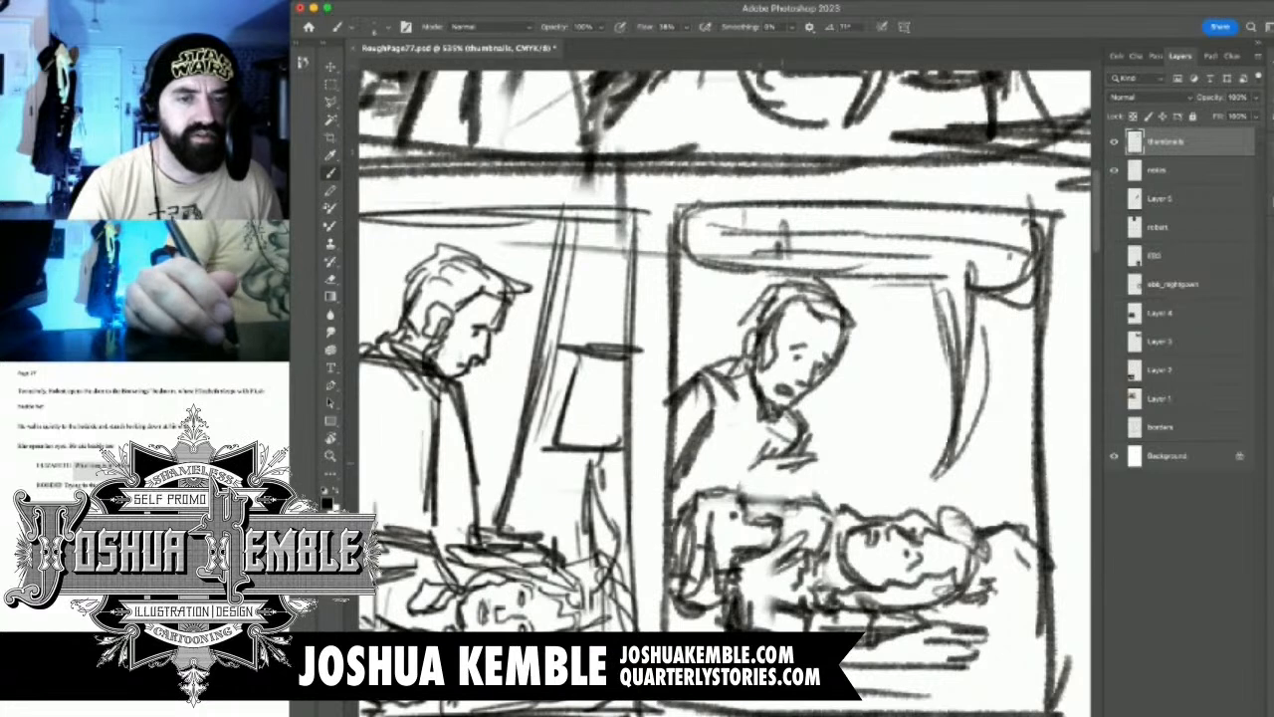
left_click_drag(796, 476, 833, 454)
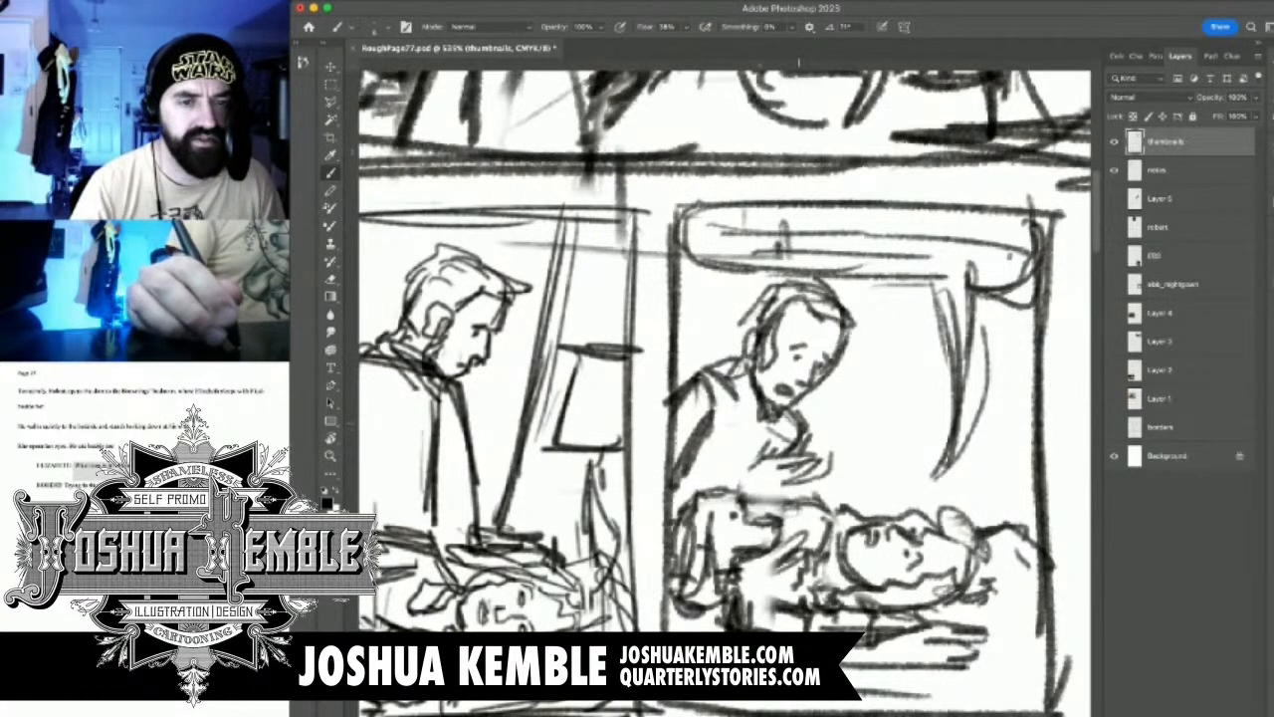
mouse_move(805, 454)
left_mouse_down()
mouse_move(818, 434)
mouse_move(846, 450)
left_mouse_up()
mouse_move(778, 484)
left_mouse_down()
mouse_move(832, 476)
mouse_move(767, 496)
mouse_move(752, 486)
mouse_move(854, 483)
mouse_move(877, 464)
mouse_move(779, 500)
left_mouse_up()
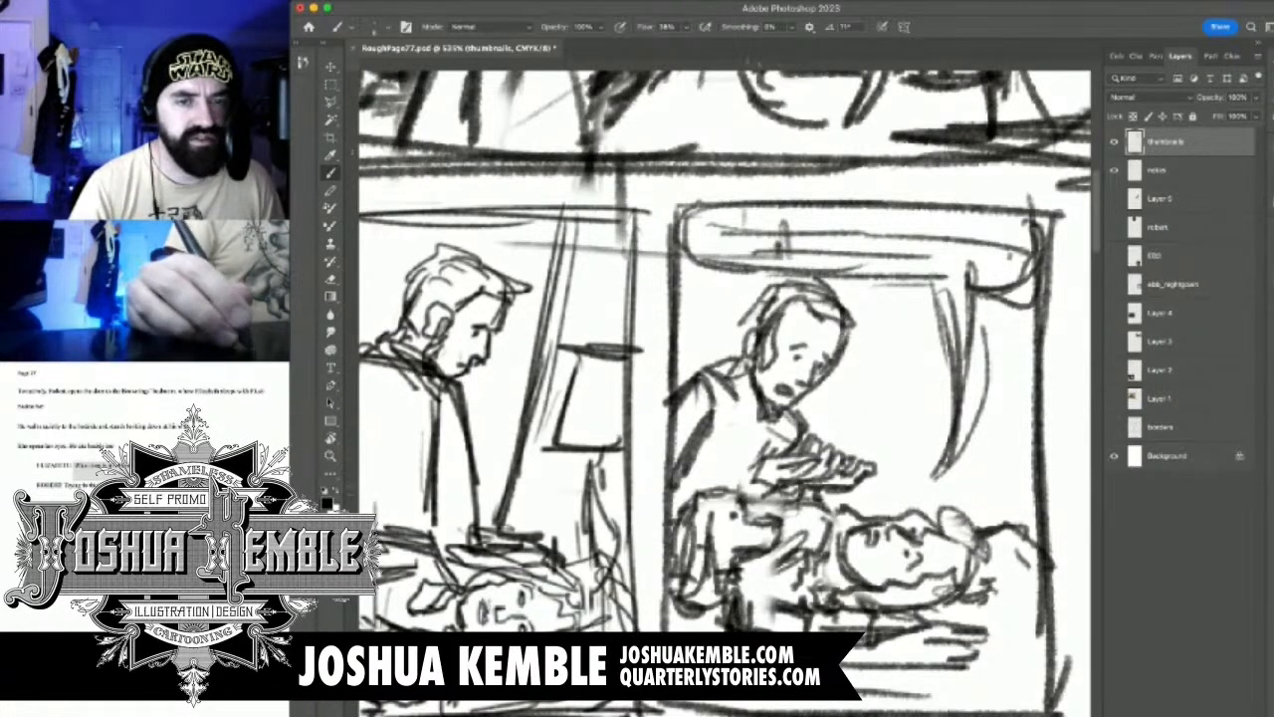
left_click_drag(745, 394, 740, 493)
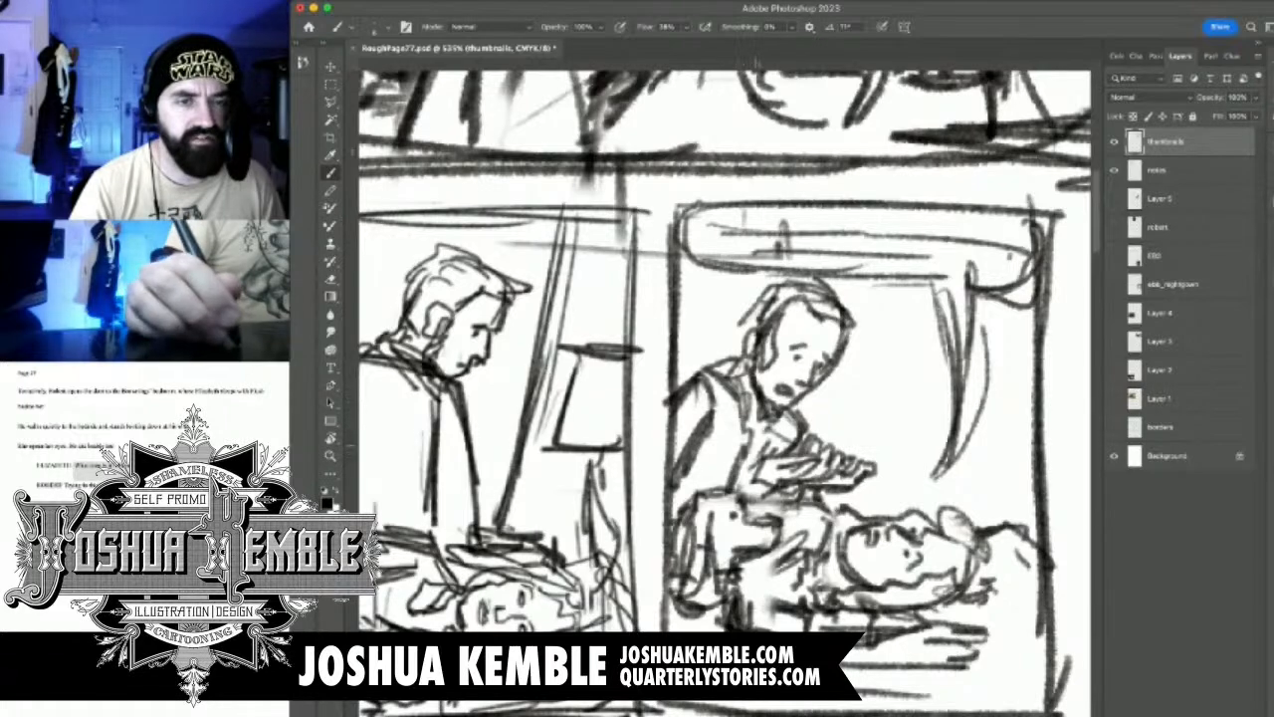
left_click_drag(762, 430, 746, 488)
Select both lower panel thumbnails and move them down and to the right, away from the upper row
mouse_move(830, 370)
left_mouse_down()
mouse_move(730, 397)
mouse_move(973, 354)
mouse_move(912, 398)
mouse_move(836, 422)
left_mouse_up()
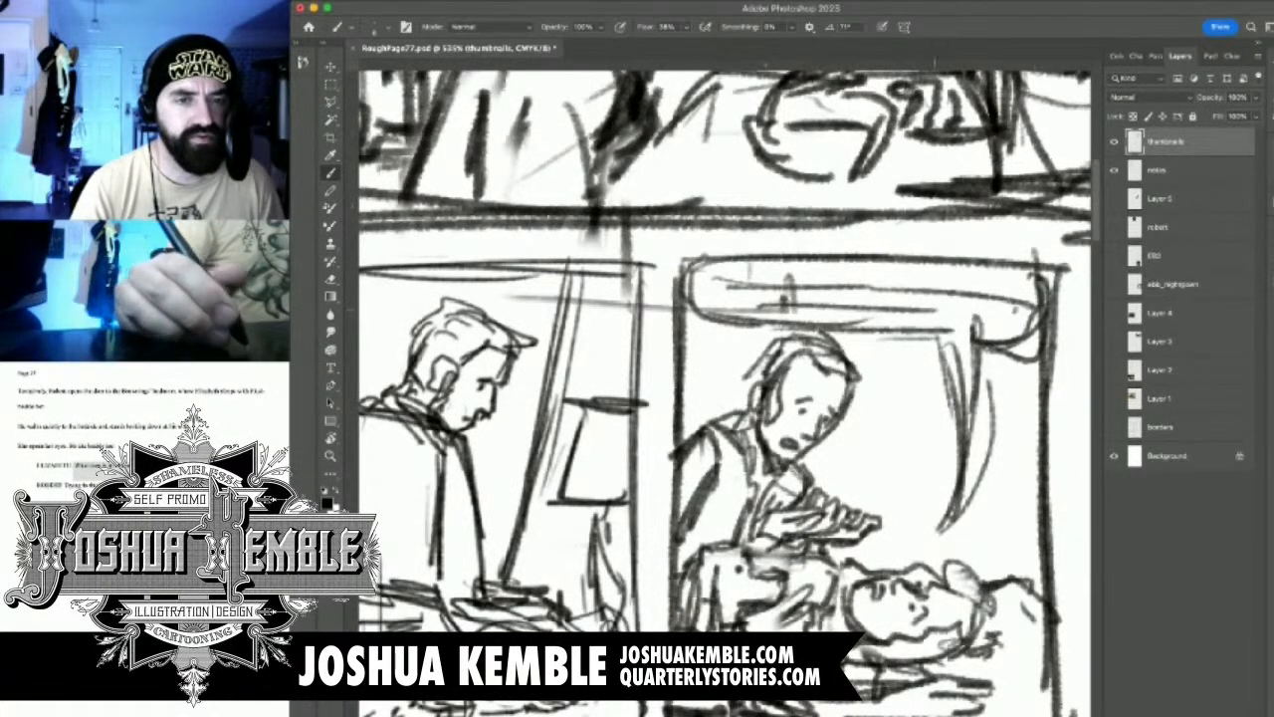
left_click_drag(882, 452, 840, 339)
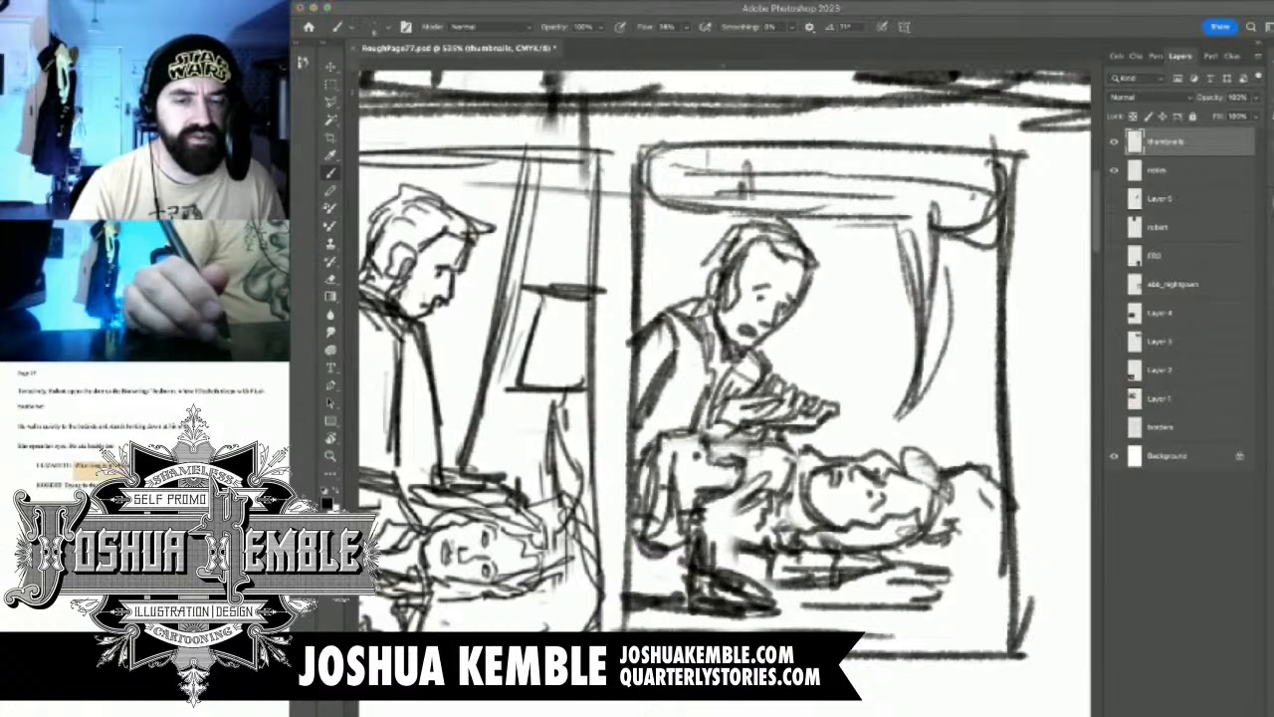
left_click_drag(905, 529, 801, 529)
key("m")
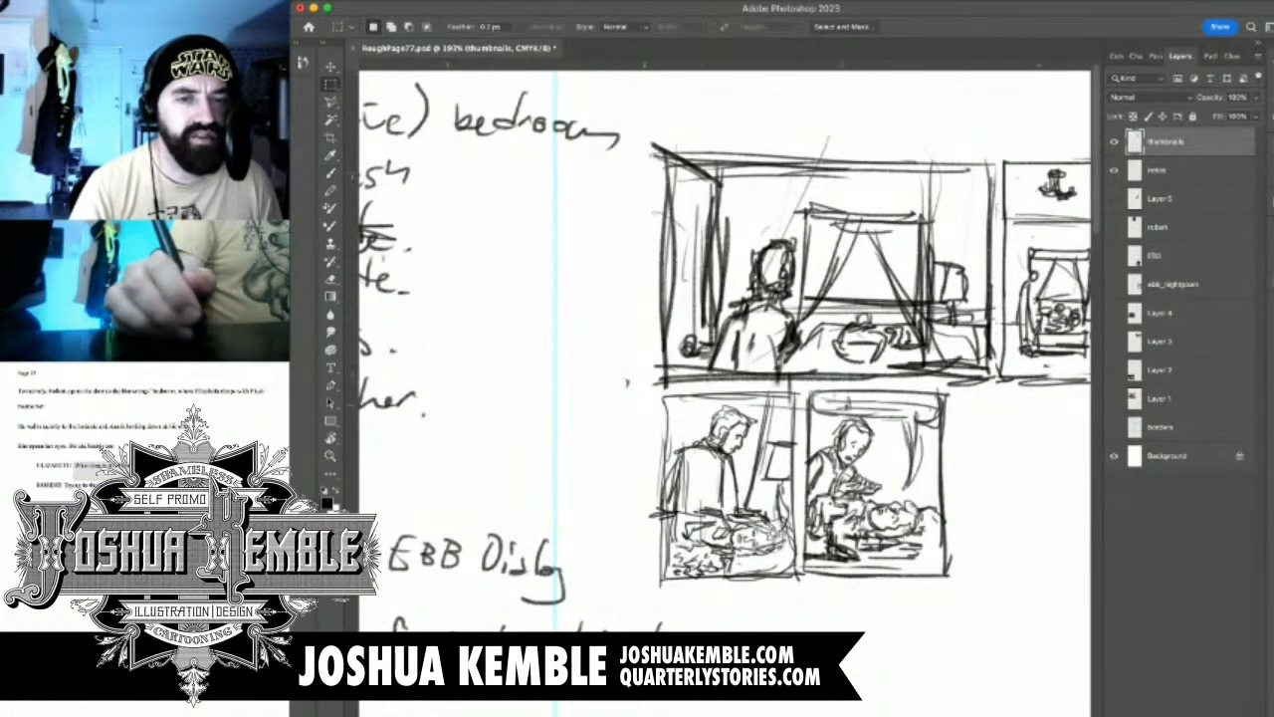
left_click_drag(652, 387, 803, 454)
left_click_drag(1009, 607, 997, 603)
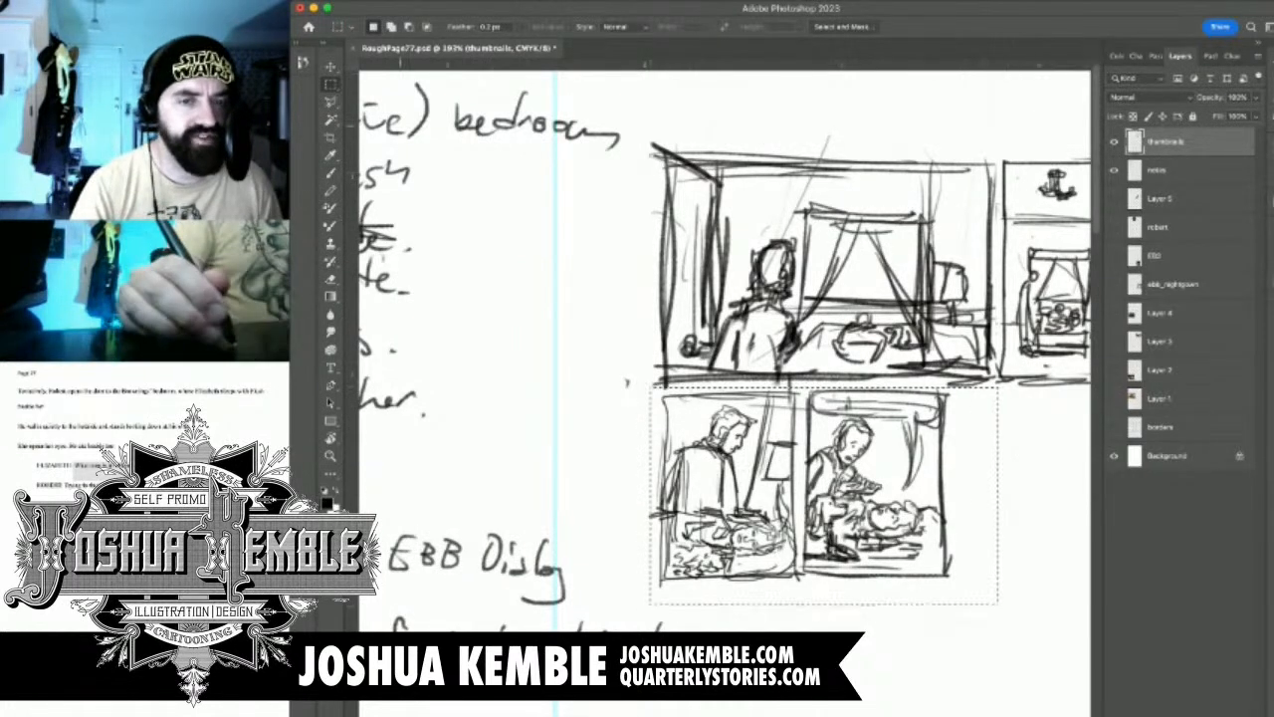
key("v")
mouse_move(818, 493)
left_mouse_down()
mouse_move(834, 580)
mouse_move(855, 565)
left_mouse_up()
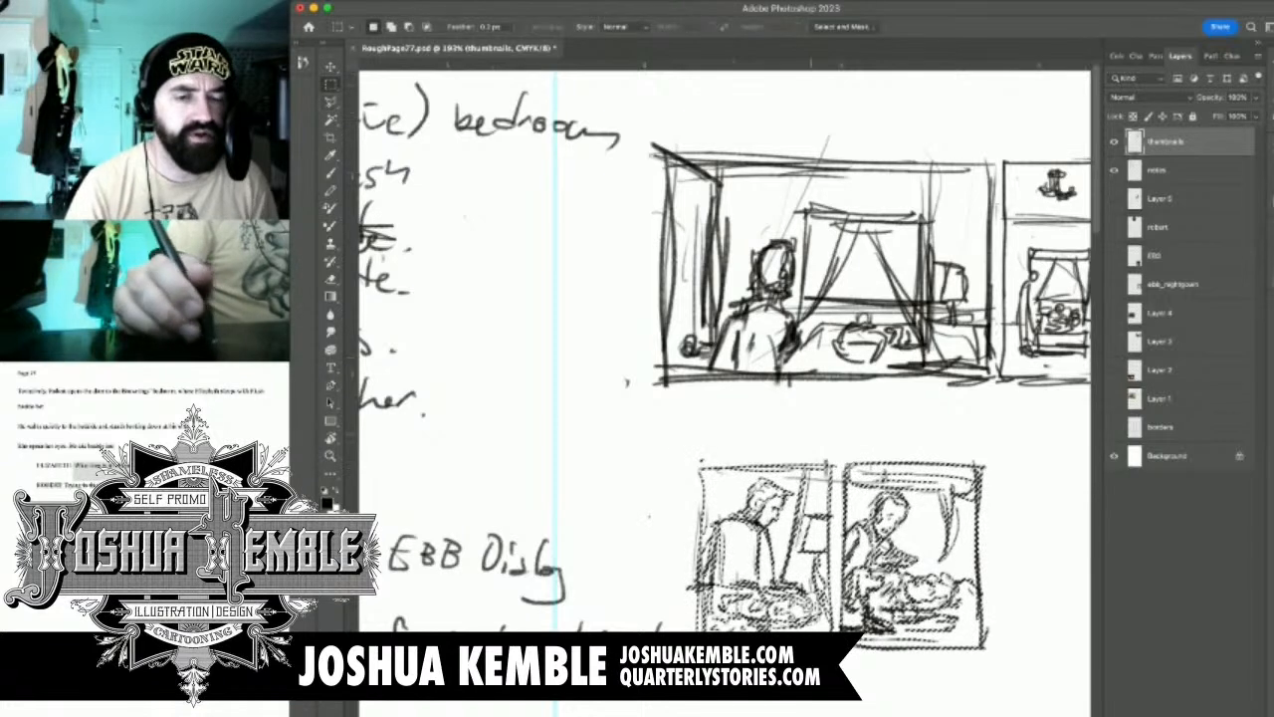
key("m")
key("ctrl+d")
Erase the upper borders of both lower panels, including the old canopy and curtain in panel 4
scroll(957, 482, "up", 2)
key("e")
mouse_move(685, 469)
left_mouse_down()
mouse_move(979, 464)
mouse_move(846, 481)
mouse_move(965, 476)
mouse_move(956, 567)
mouse_move(968, 478)
mouse_move(977, 547)
left_mouse_up()
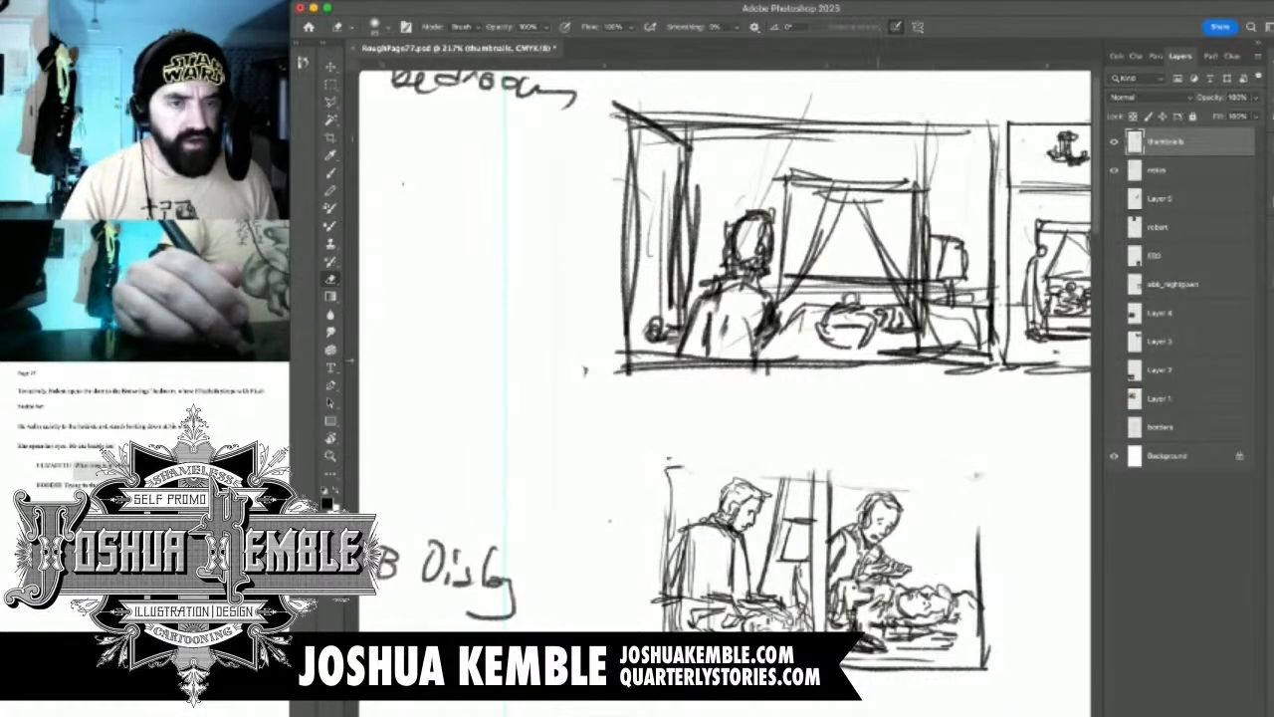
Redraw panel 3 with a taller frame and extend the bed curtain lines up to its new top edge
key("b")
mouse_move(667, 510)
left_mouse_down()
mouse_move(667, 414)
mouse_move(796, 405)
left_mouse_up()
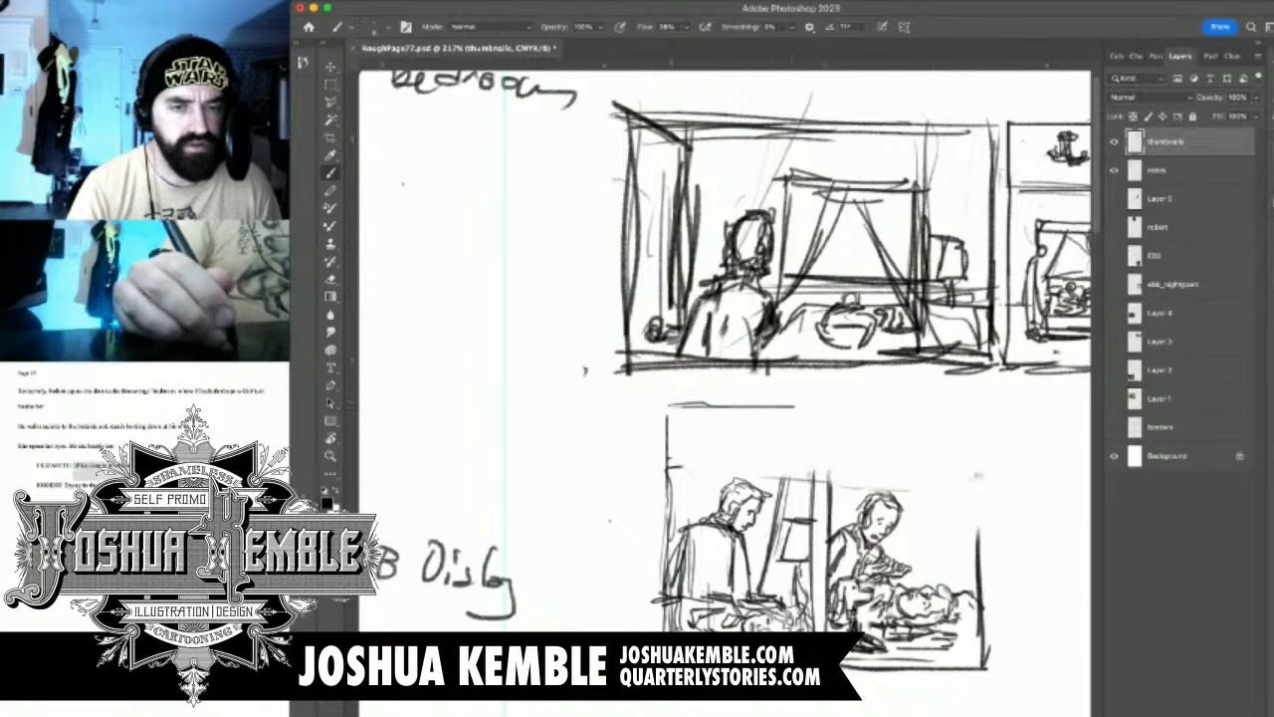
mouse_move(673, 406)
left_mouse_down()
mouse_move(826, 405)
mouse_move(819, 502)
left_mouse_up()
mouse_move(818, 396)
left_mouse_down()
mouse_move(818, 486)
mouse_move(795, 446)
left_mouse_up()
left_click_drag(774, 527, 799, 422)
mouse_move(783, 504)
left_mouse_down()
mouse_move(795, 411)
mouse_move(822, 436)
mouse_move(837, 430)
mouse_move(828, 497)
left_mouse_up()
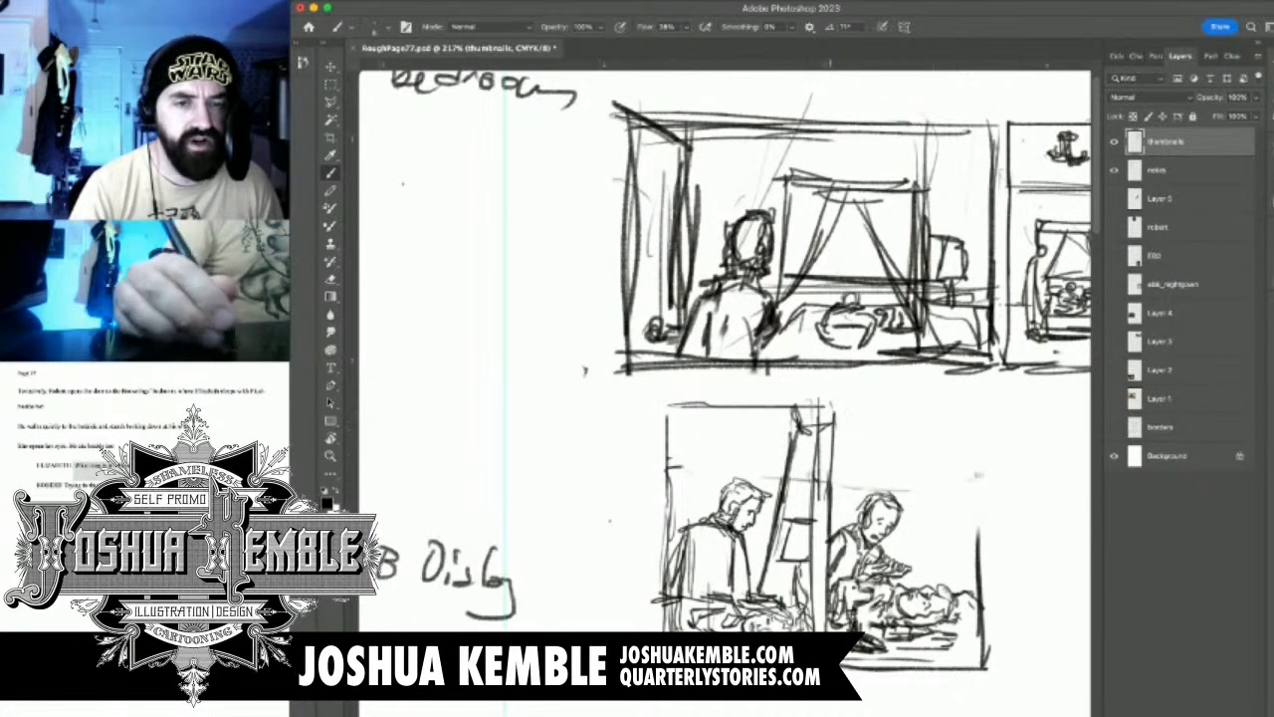
Redraw panel 4's top and side borders at the new height and sketch a wide oval near its top
left_click_drag(830, 406, 921, 407)
mouse_move(822, 403)
left_mouse_down()
mouse_move(994, 408)
mouse_move(961, 540)
left_mouse_up()
left_click_drag(976, 414, 974, 533)
left_click_drag(973, 454, 970, 565)
mouse_move(860, 430)
left_mouse_down()
mouse_move(940, 426)
mouse_move(868, 464)
mouse_move(969, 438)
mouse_move(896, 462)
left_mouse_up()
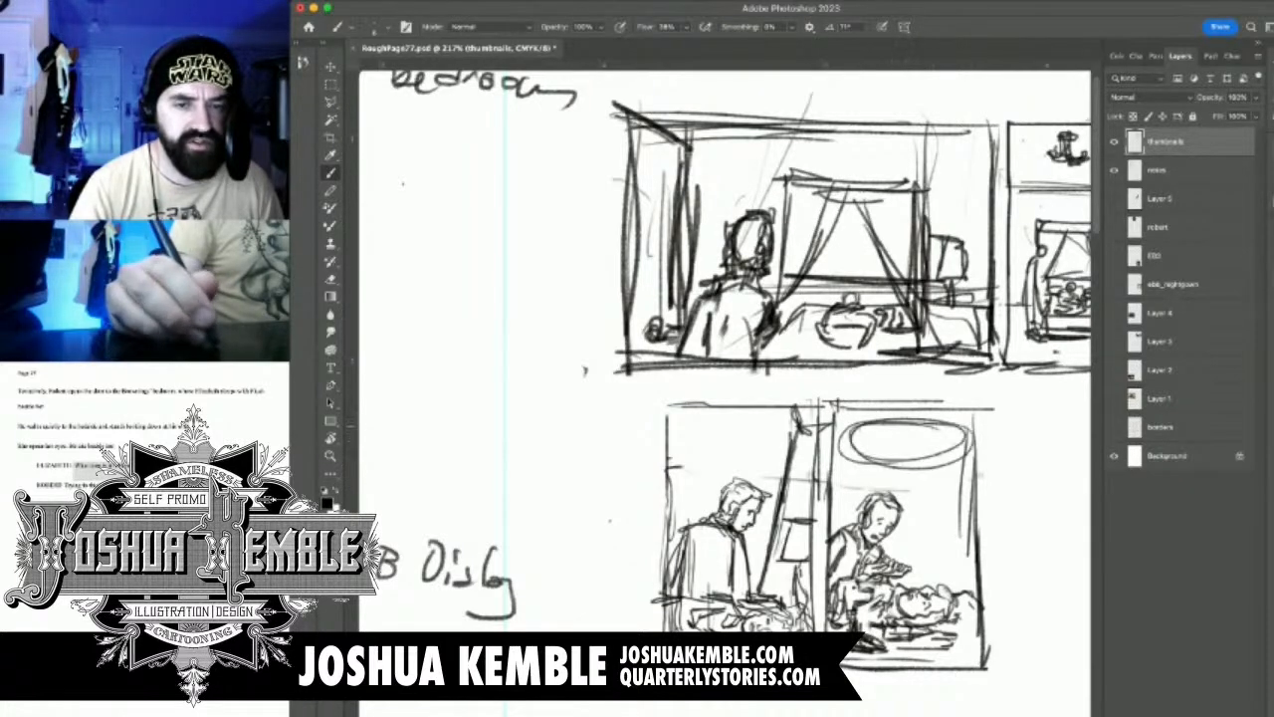
Sketch vertical curtain lines beside panel 4's outer border, undoing and redrawing the latest strokes
left_click_drag(945, 500, 943, 575)
left_click_drag(943, 456, 940, 570)
left_click_drag(947, 479, 934, 570)
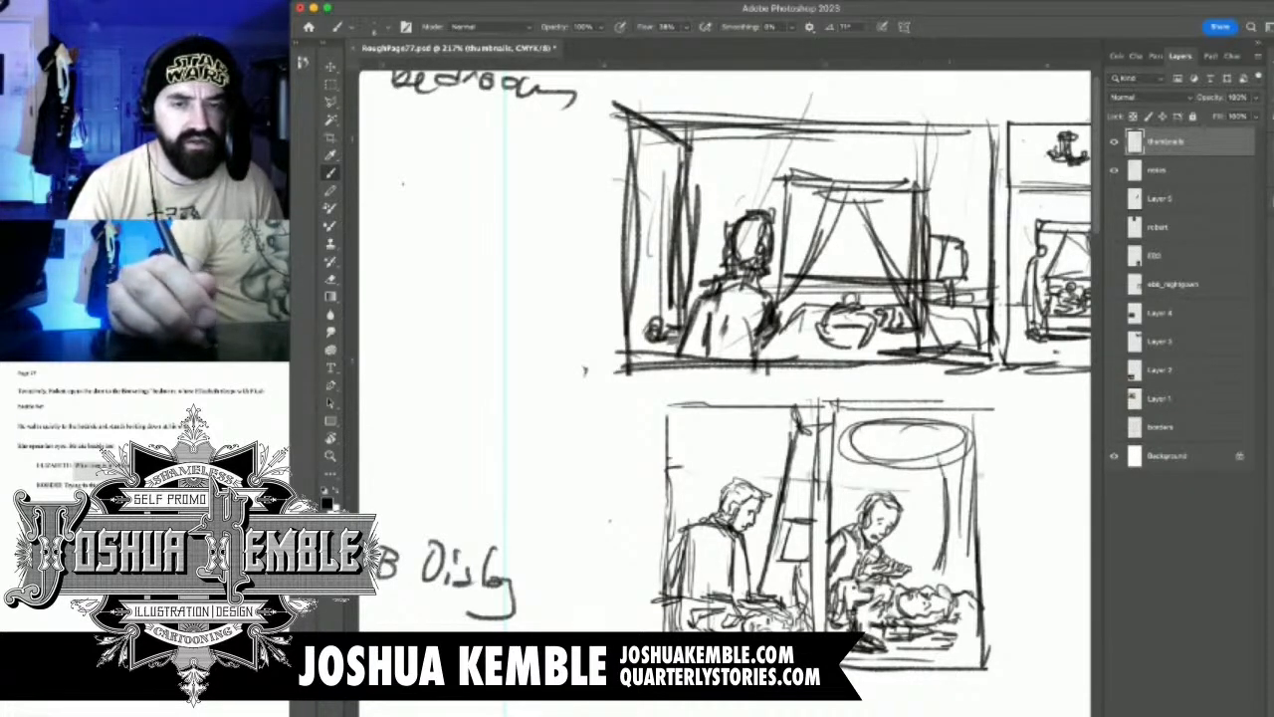
key("super+z")
key("super+z")
left_click_drag(958, 464, 945, 588)
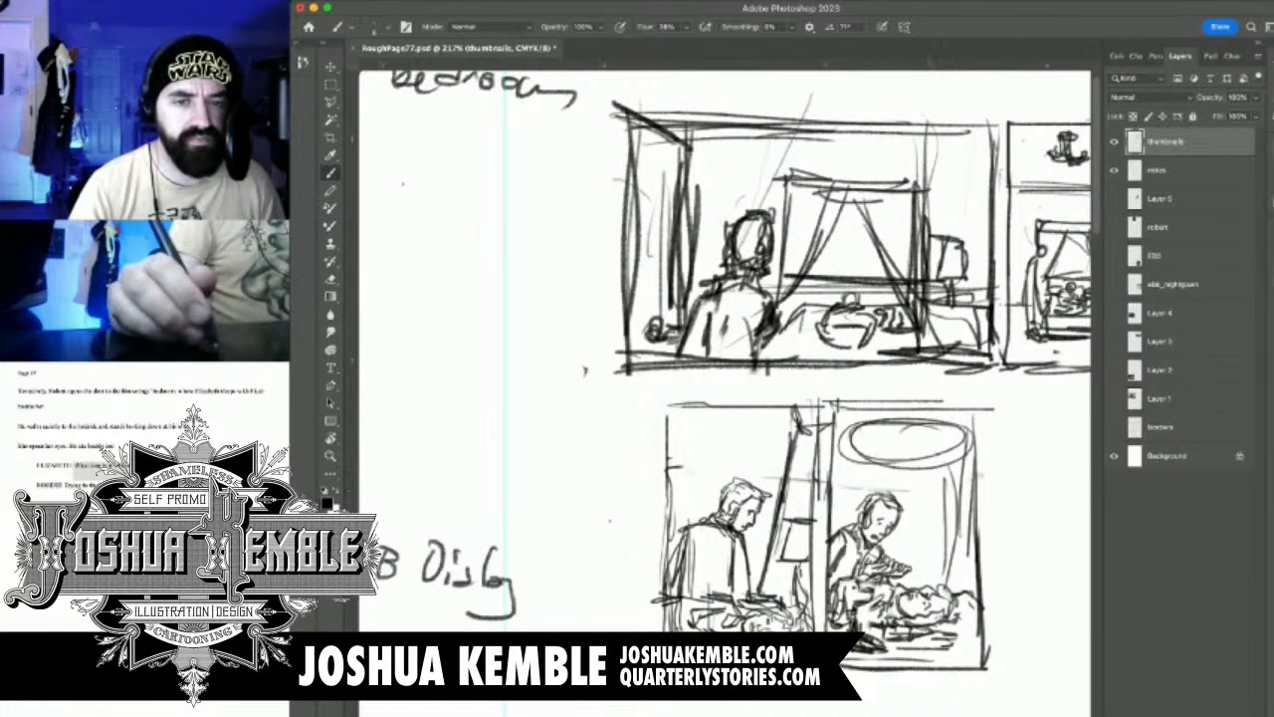
Rework the oval at panel 4's top so it sits closer to the border, and add another vertical curtain stroke
key("e")
mouse_move(912, 468)
left_mouse_down()
mouse_move(950, 460)
mouse_move(852, 426)
mouse_move(900, 456)
left_mouse_up()
key("b")
mouse_move(868, 406)
left_mouse_down()
mouse_move(850, 432)
mouse_move(933, 449)
mouse_move(976, 441)
mouse_move(965, 418)
mouse_move(938, 453)
left_mouse_up()
left_click_drag(944, 410, 965, 438)
mouse_move(941, 460)
left_mouse_down()
mouse_move(953, 533)
mouse_move(935, 585)
left_mouse_up()
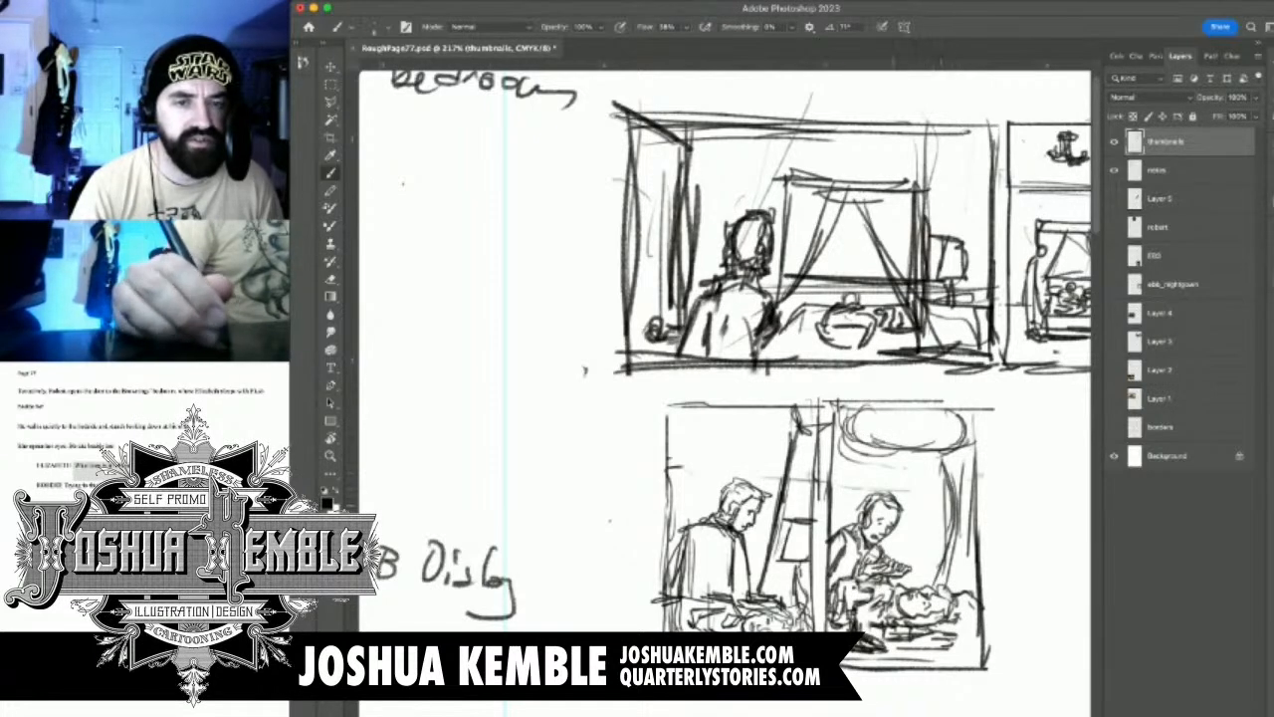
Add a smaller oval beneath the first one, above the man's head in panel 4
mouse_move(904, 461)
left_mouse_down()
mouse_move(833, 479)
mouse_move(889, 486)
mouse_move(900, 458)
mouse_move(845, 473)
mouse_move(902, 482)
mouse_move(913, 522)
left_mouse_up()
mouse_move(917, 486)
left_mouse_down()
mouse_move(906, 521)
mouse_move(761, 415)
left_mouse_up()
mouse_move(813, 447)
left_mouse_down()
mouse_move(762, 443)
mouse_move(791, 436)
left_mouse_up()
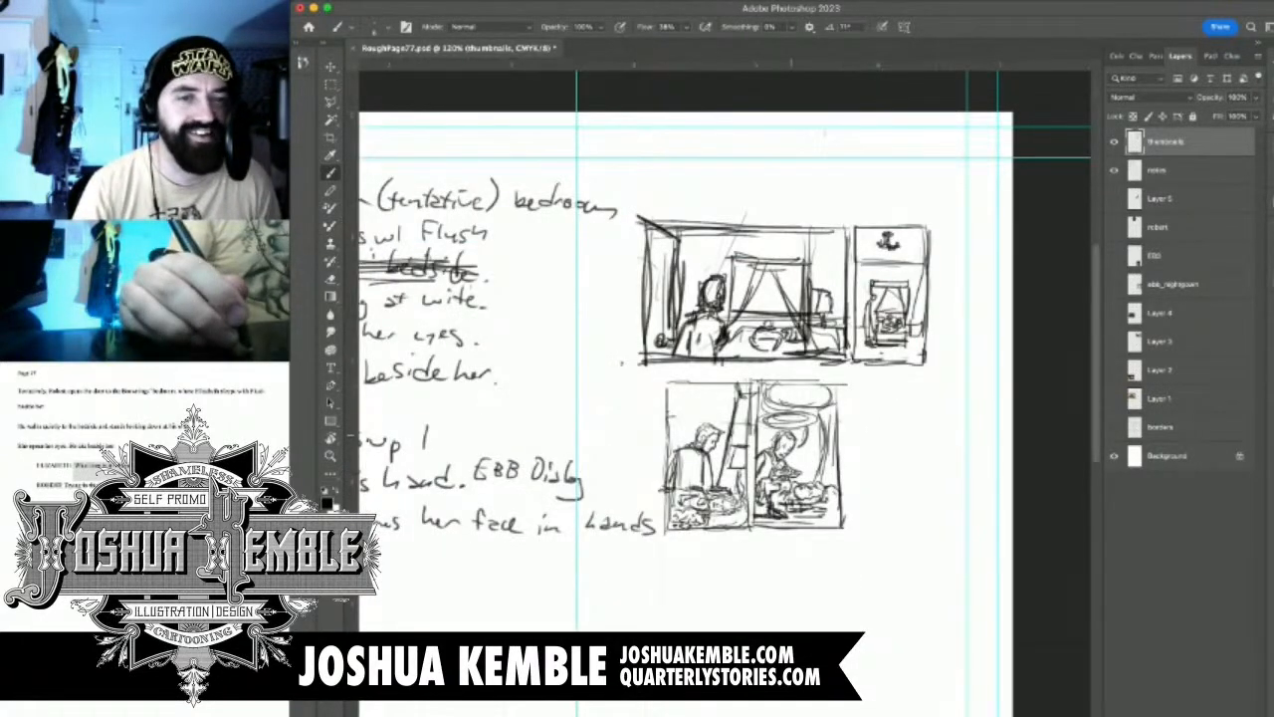
key("e")
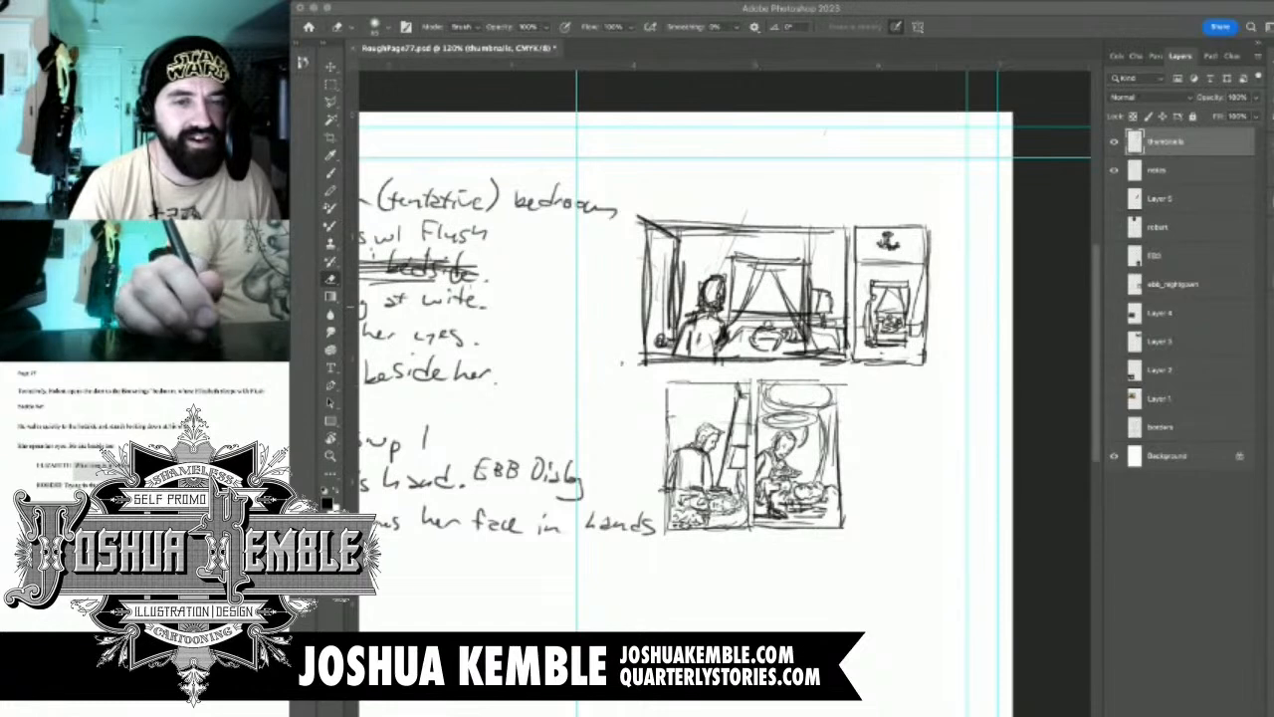
left_click_drag(717, 399, 827, 336)
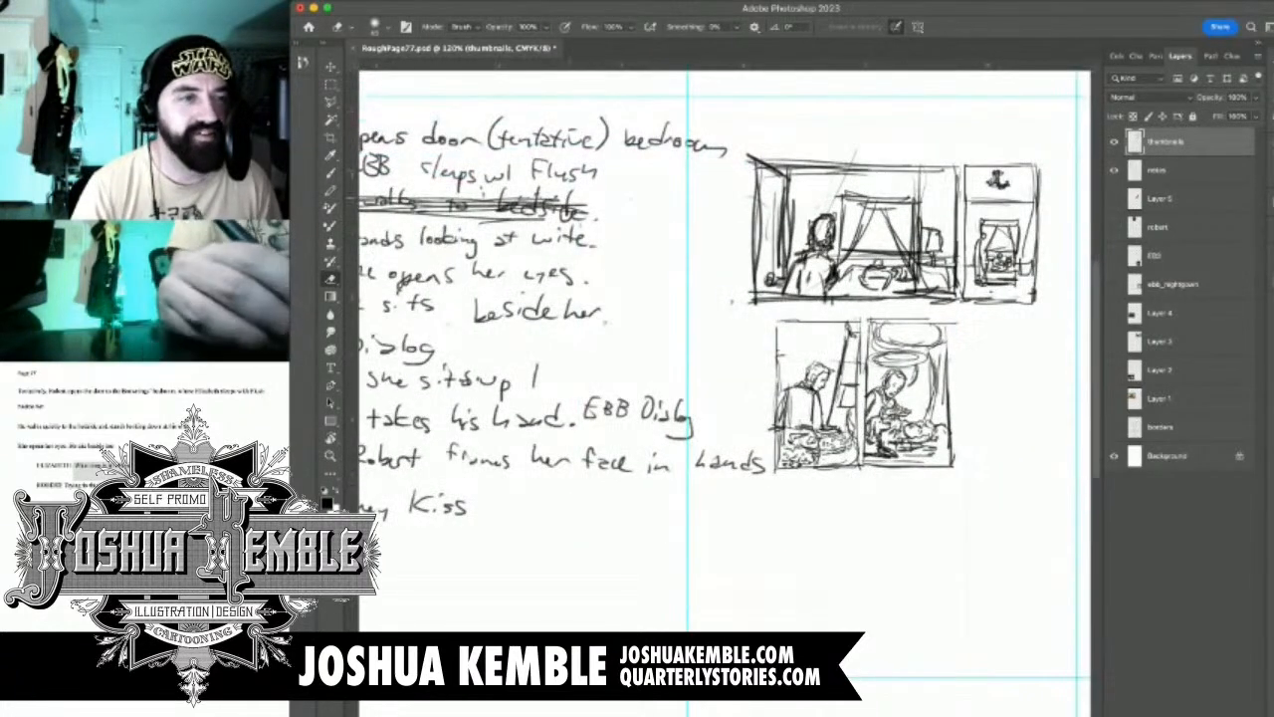
left_click_drag(717, 378, 718, 406)
key("m")
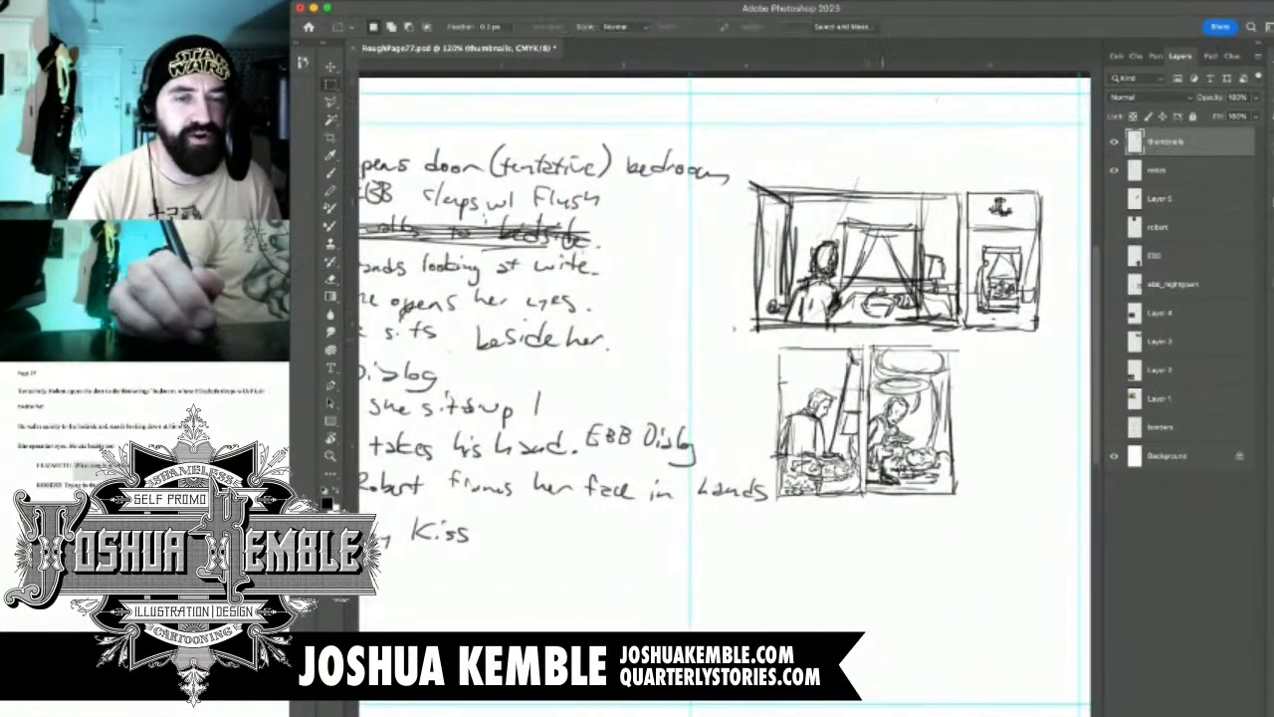
Move panels 3 and 4 together up against the first row, aligned with panel 1's outer border, and deselect
left_click_drag(774, 347, 979, 513)
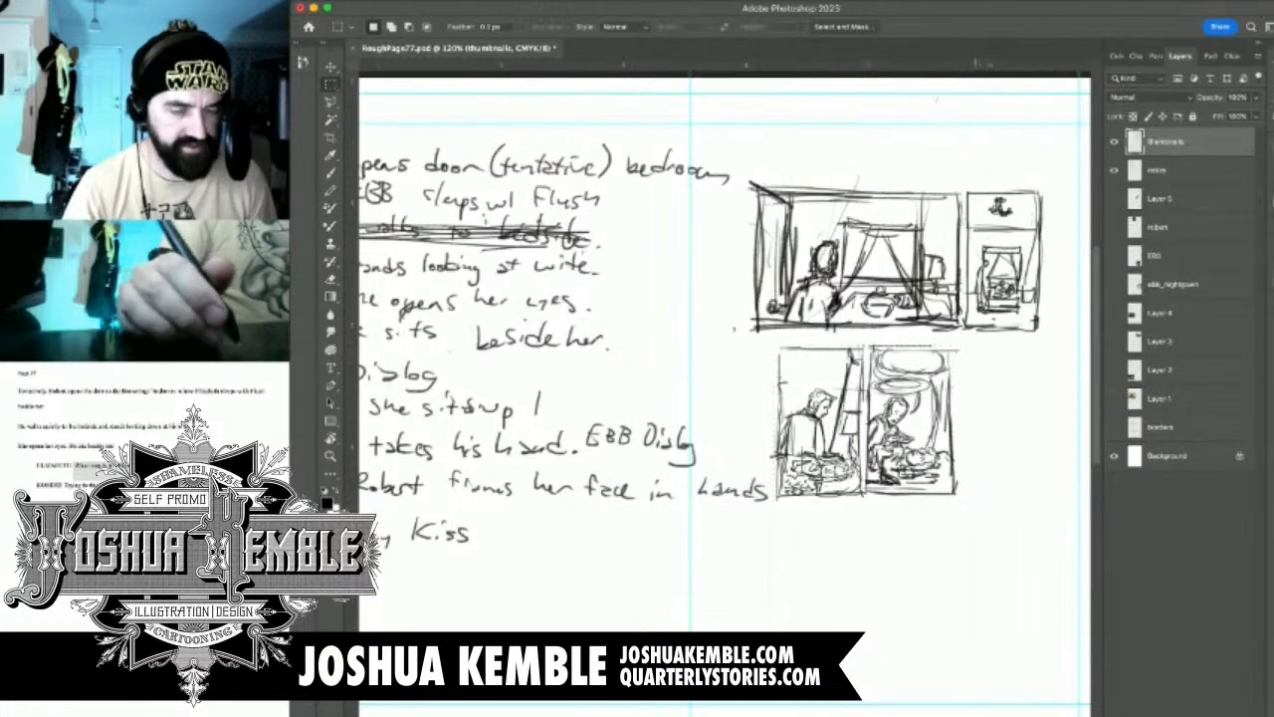
key("super+t")
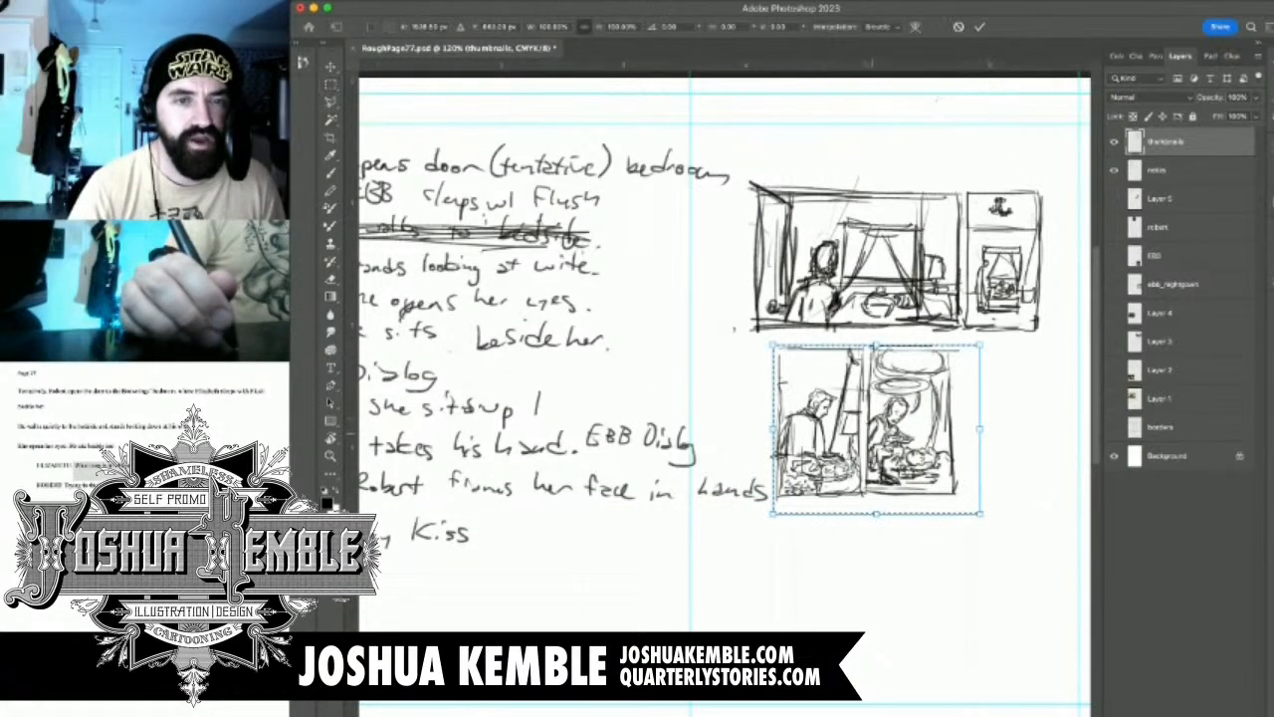
mouse_move(869, 433)
left_mouse_down()
mouse_move(839, 417)
mouse_move(848, 423)
left_mouse_up()
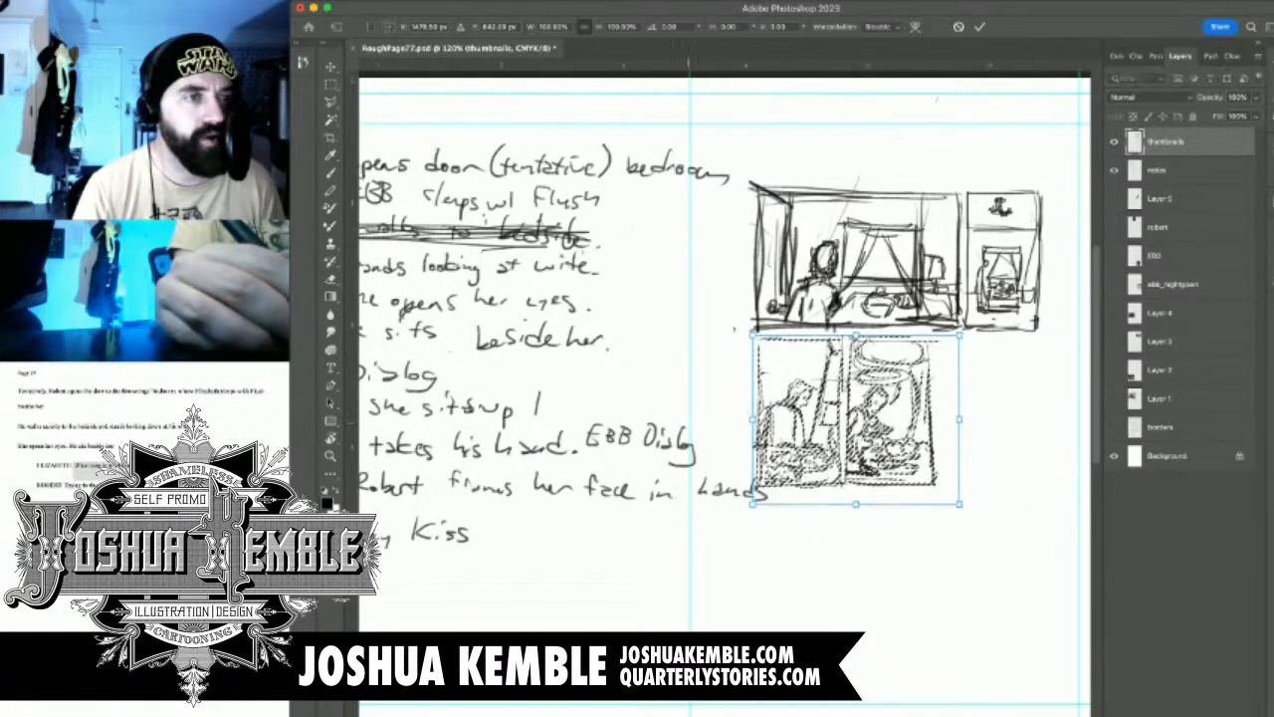
key("Return")
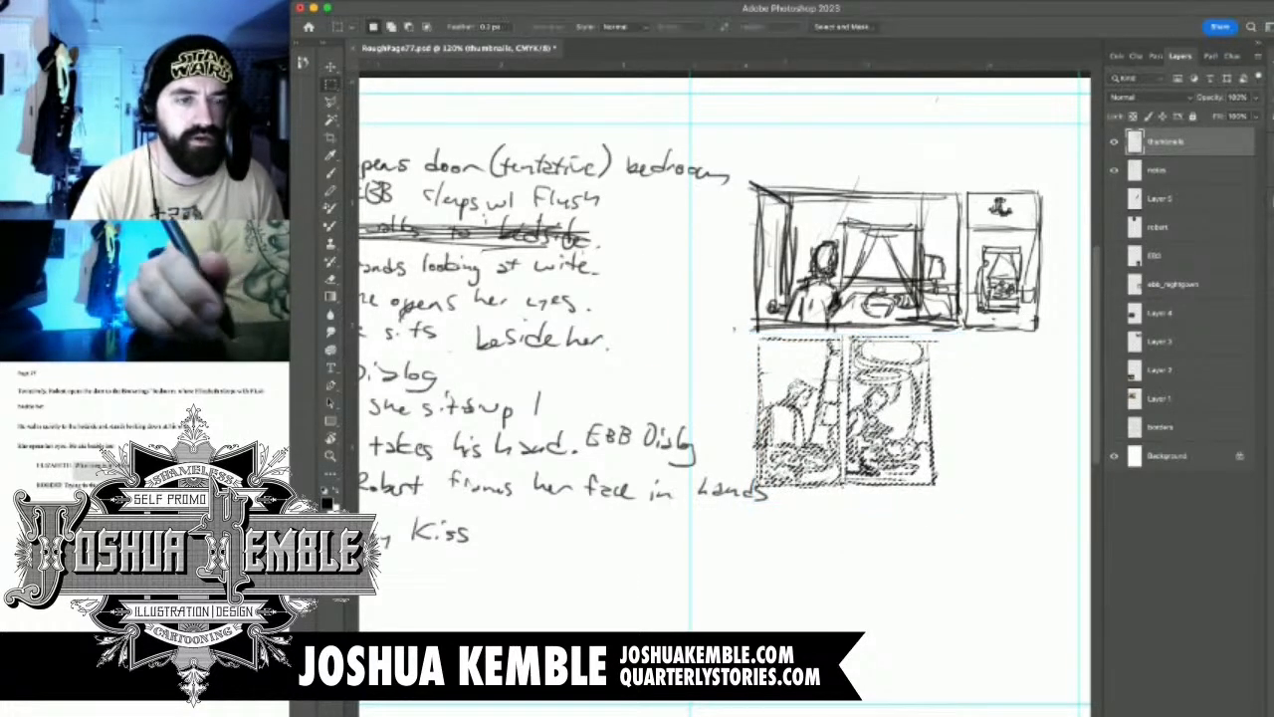
key("super+d")
Mark note 5, Dialog, with an X as done in the panel list
left_click_drag(657, 372, 795, 385)
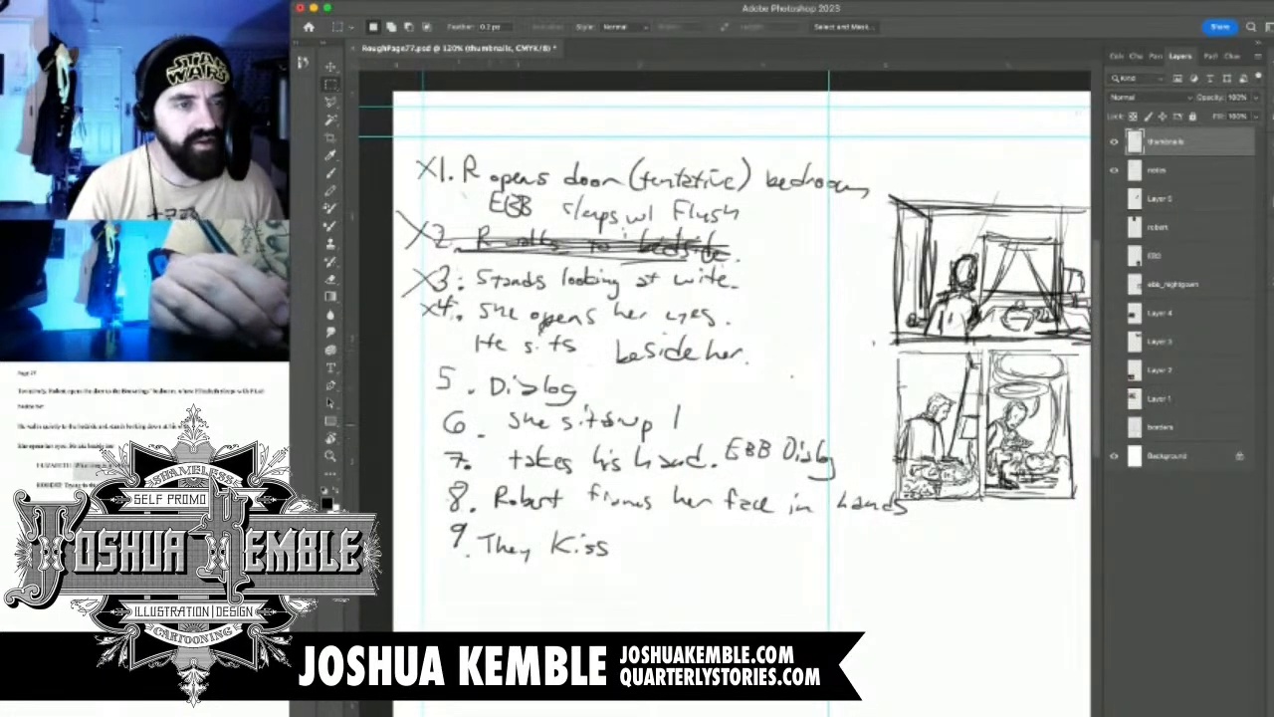
key("b")
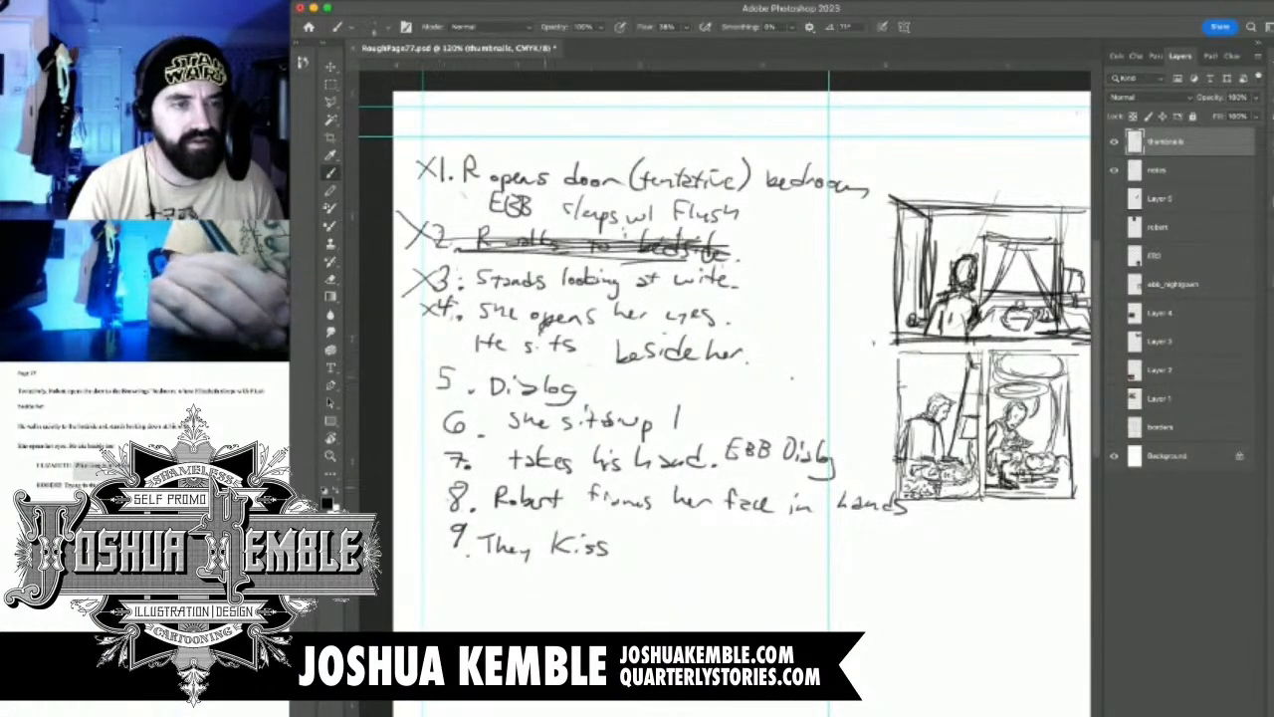
mouse_move(424, 365)
left_mouse_down()
mouse_move(444, 382)
mouse_move(426, 381)
left_mouse_up()
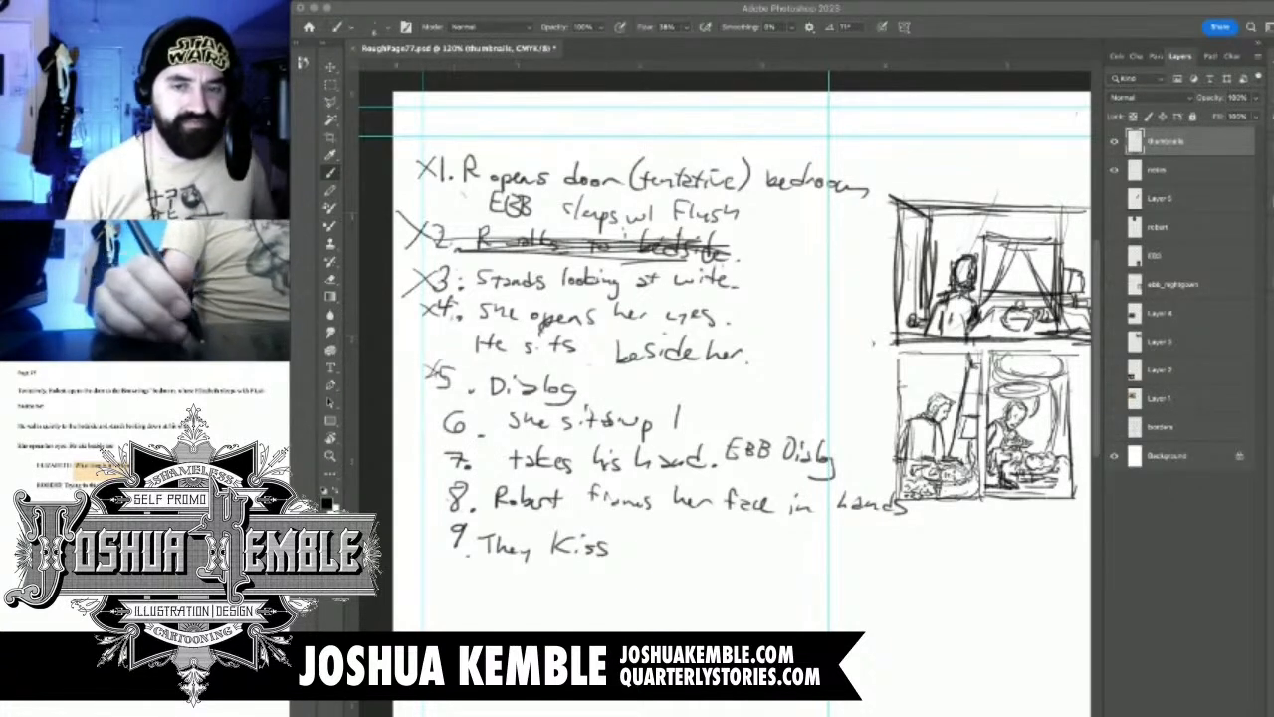
Draw a tall rectangular border for panel 5 beside panel 4, matching its height below the first row
key("super+Tab")
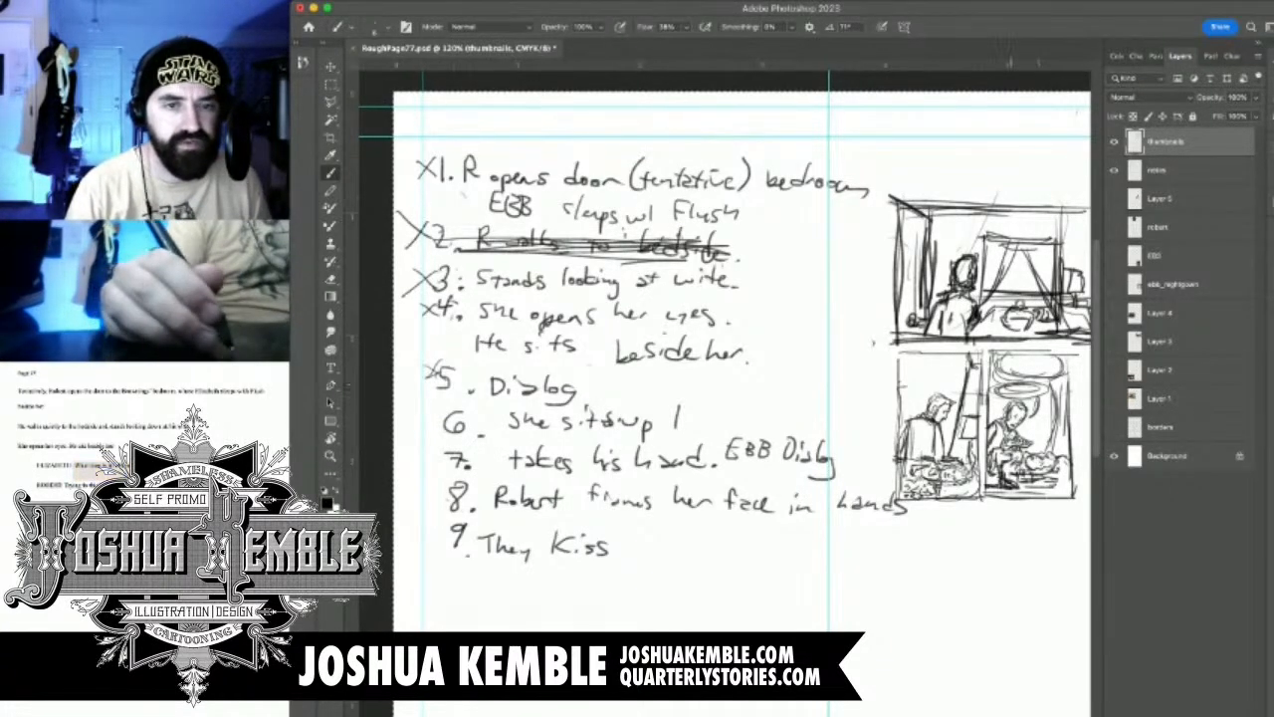
left_click_drag(1010, 386, 769, 371)
left_click_drag(901, 406, 986, 406)
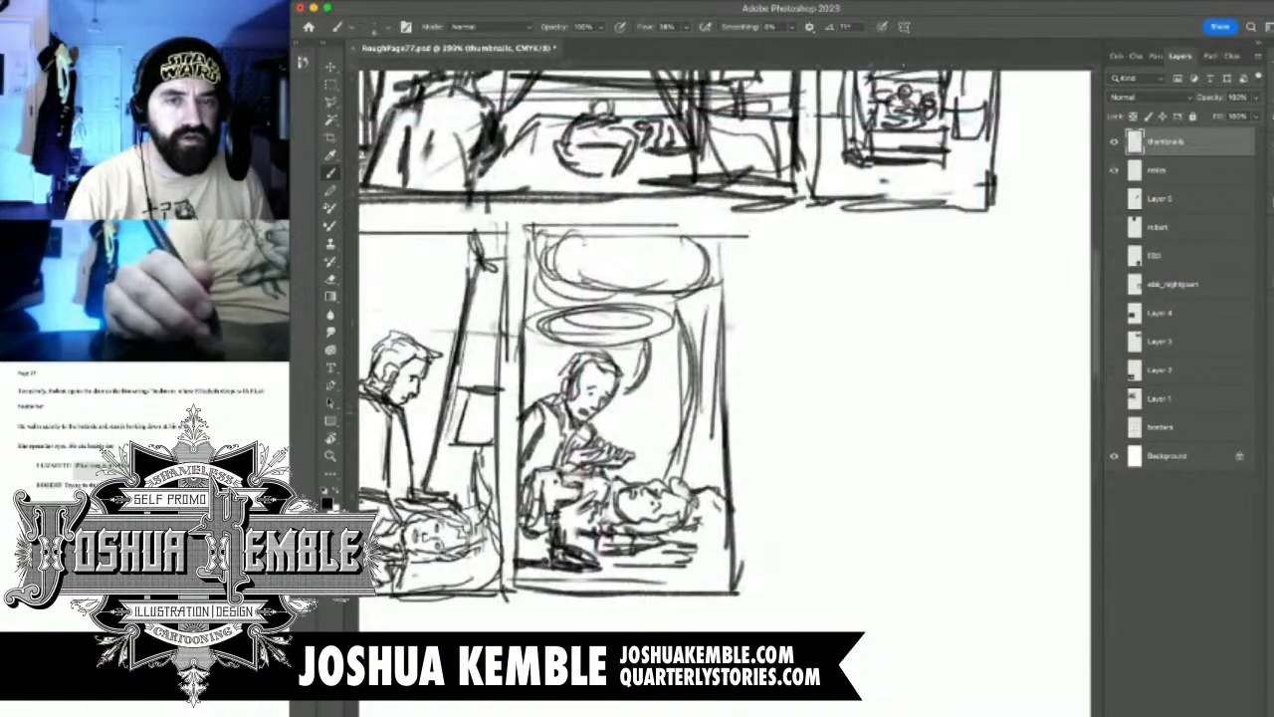
left_click_drag(846, 398, 900, 510)
left_click_drag(878, 553, 886, 486)
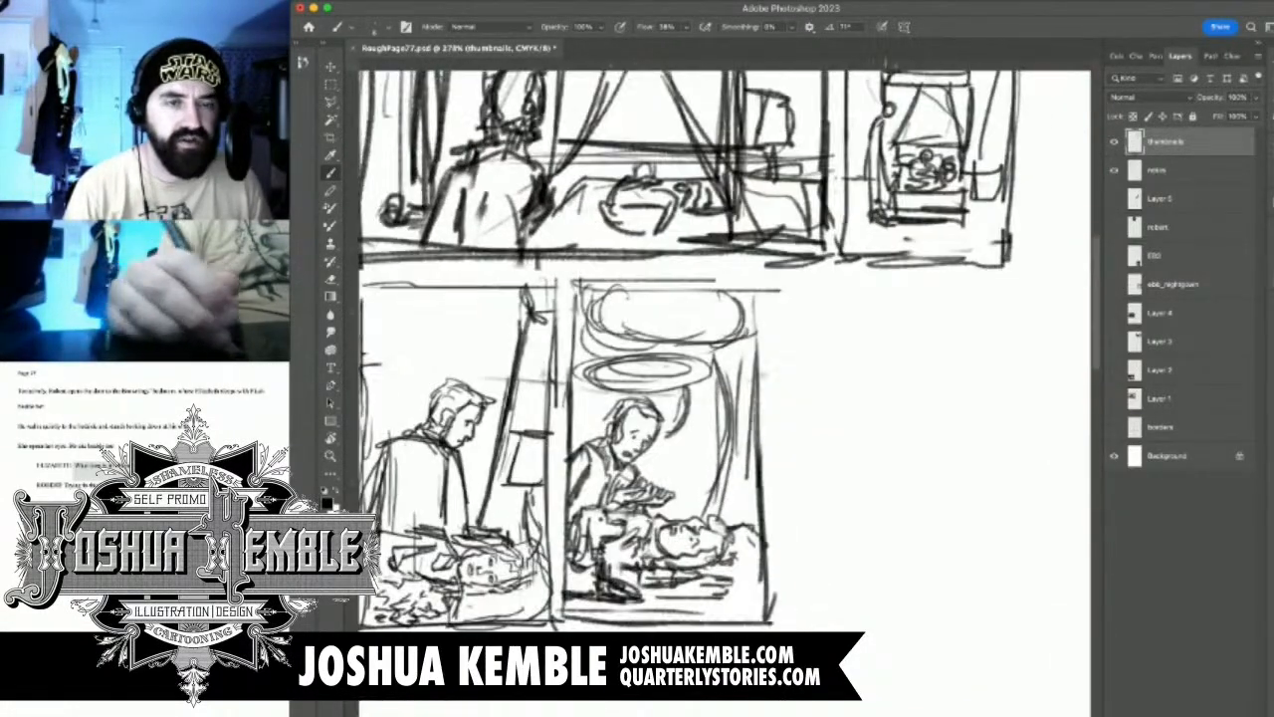
left_click_drag(856, 394, 756, 445)
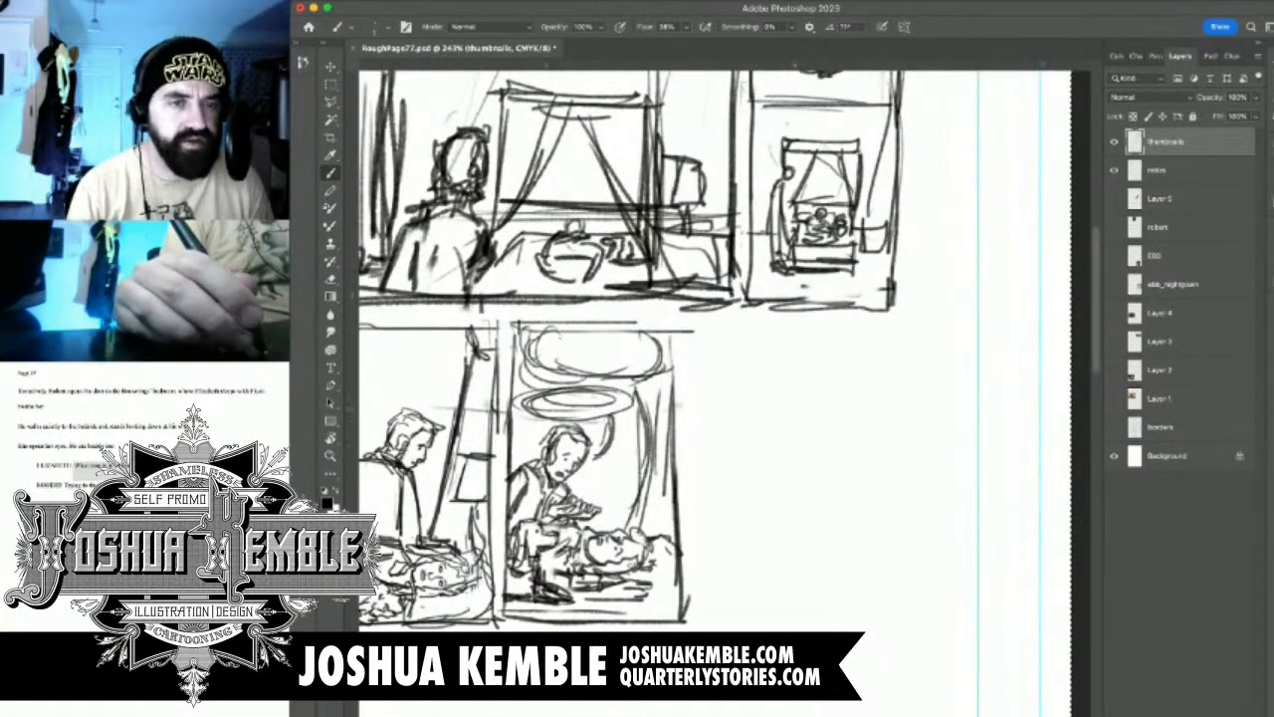
mouse_move(705, 331)
left_mouse_down()
mouse_move(706, 627)
mouse_move(880, 626)
left_mouse_up()
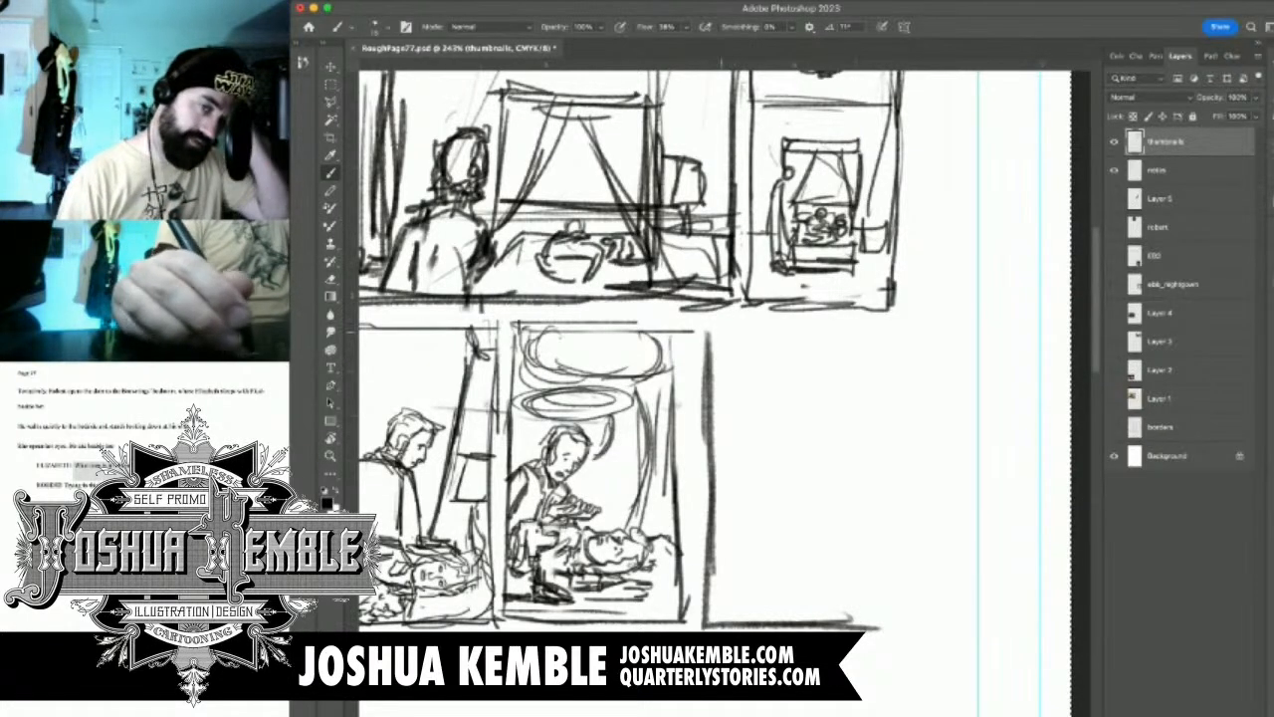
mouse_move(715, 329)
left_mouse_down()
mouse_move(880, 335)
mouse_move(892, 562)
left_mouse_up()
left_click_drag(908, 424, 891, 634)
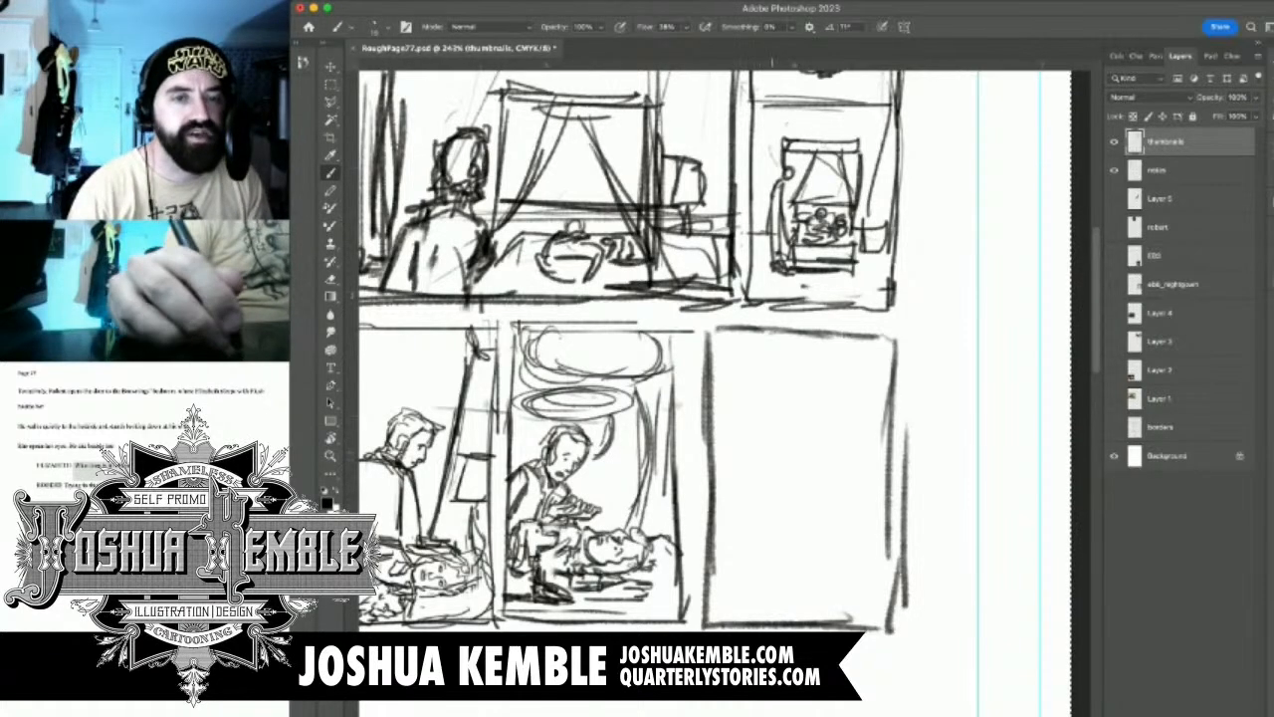
left_click_drag(770, 461, 842, 421)
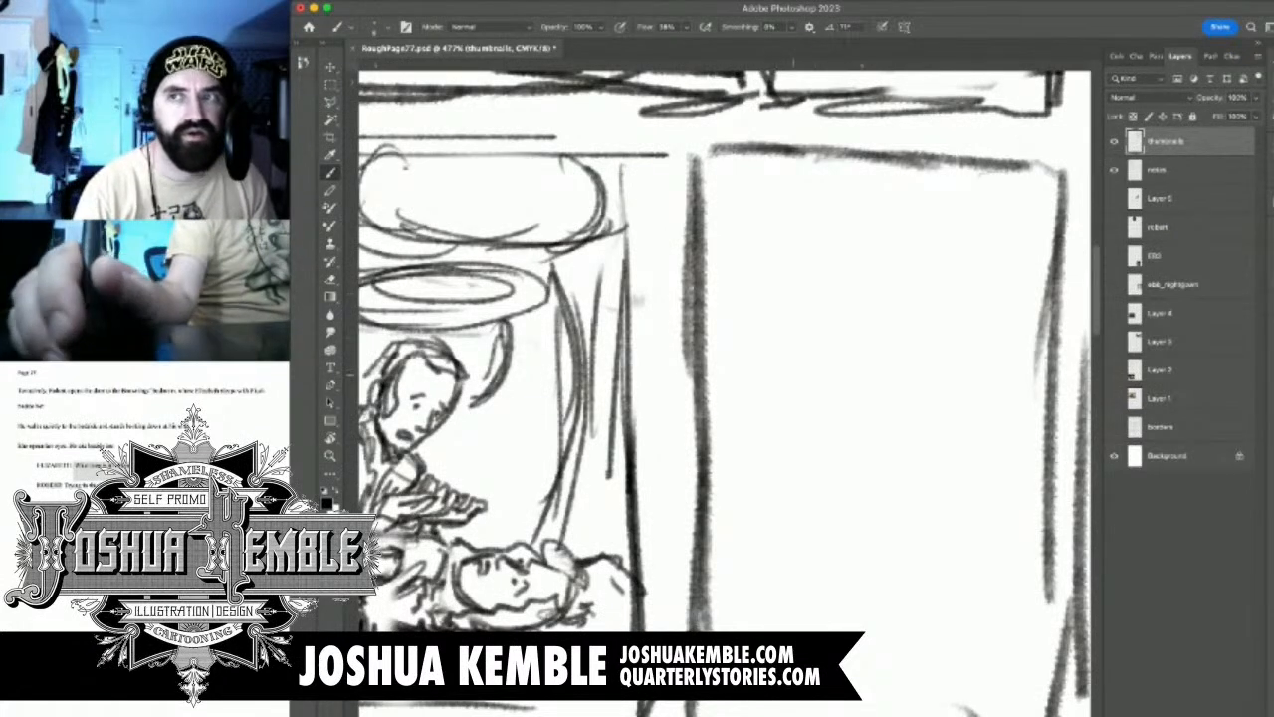
left_click_drag(757, 398, 733, 388)
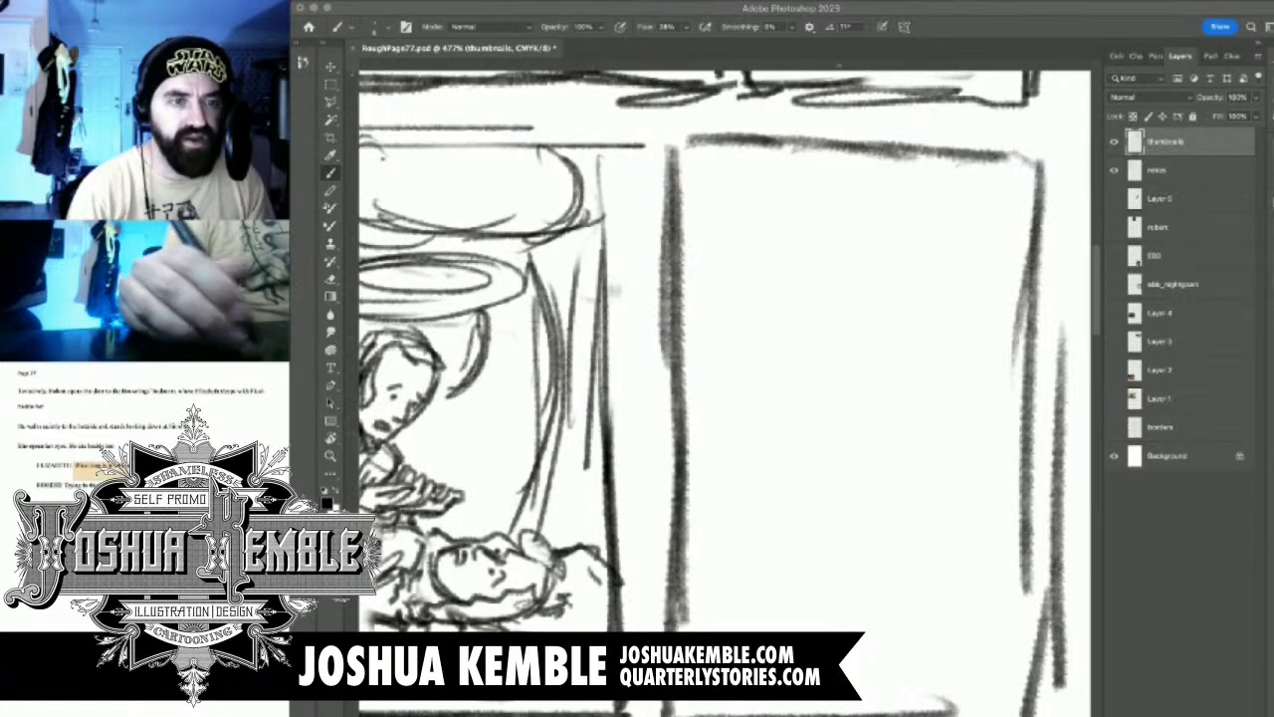
left_click_drag(784, 357, 799, 302)
mouse_move(831, 393)
left_mouse_down()
mouse_move(790, 393)
mouse_move(794, 459)
left_mouse_up()
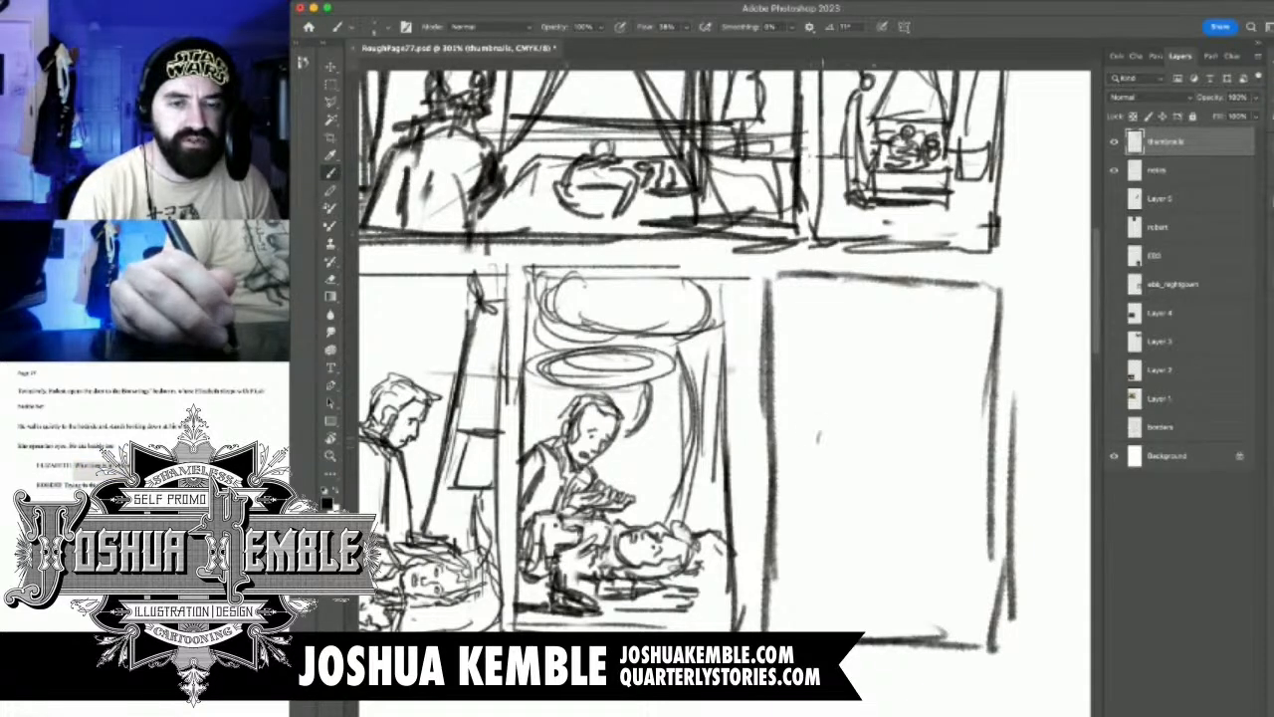
mouse_move(836, 426)
left_mouse_down()
mouse_move(818, 438)
mouse_move(826, 454)
mouse_move(834, 422)
mouse_move(830, 444)
left_mouse_up()
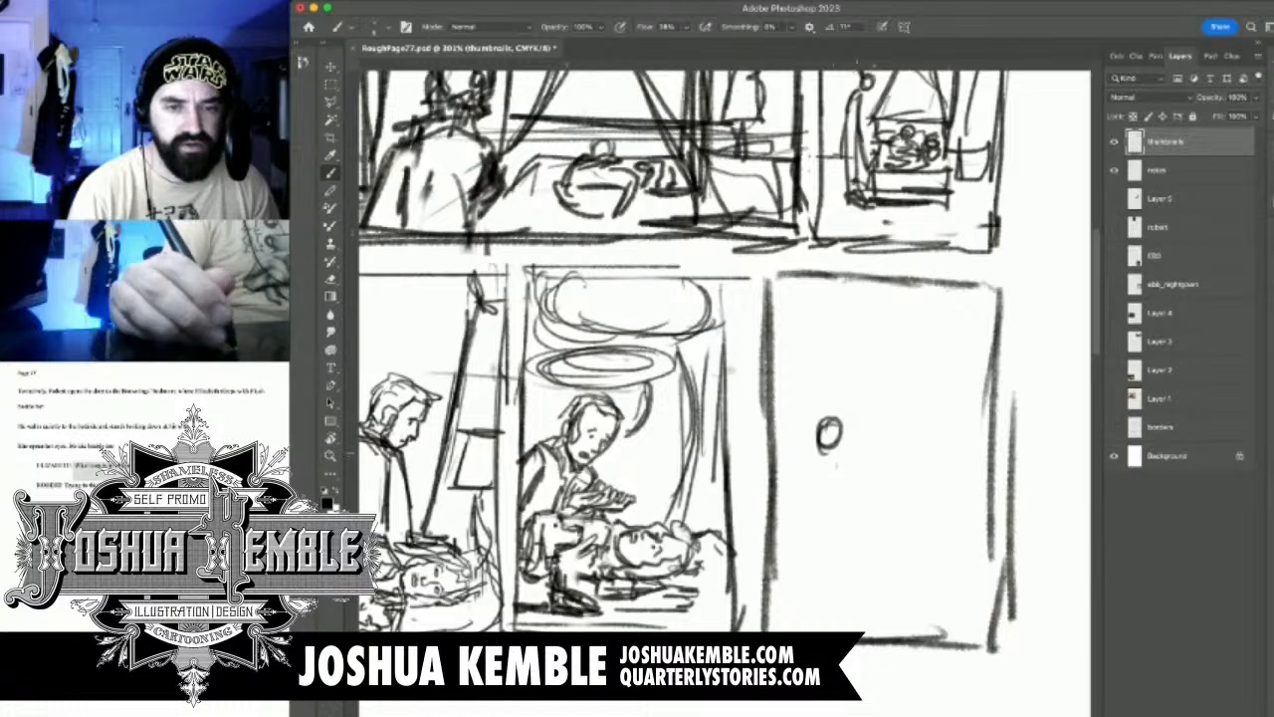
key("super+z")
Sketch a small seated figure with head, torso and bent legs in the half of panel 5 nearest panel 4
mouse_move(841, 421)
left_mouse_down()
mouse_move(838, 449)
mouse_move(833, 440)
mouse_move(866, 462)
mouse_move(868, 514)
left_mouse_up()
mouse_move(870, 468)
left_mouse_down()
mouse_move(866, 515)
mouse_move(828, 526)
left_mouse_up()
left_click_drag(846, 456, 848, 506)
mouse_move(854, 474)
left_mouse_down()
mouse_move(862, 530)
mouse_move(880, 535)
mouse_move(862, 547)
mouse_move(874, 539)
left_mouse_up()
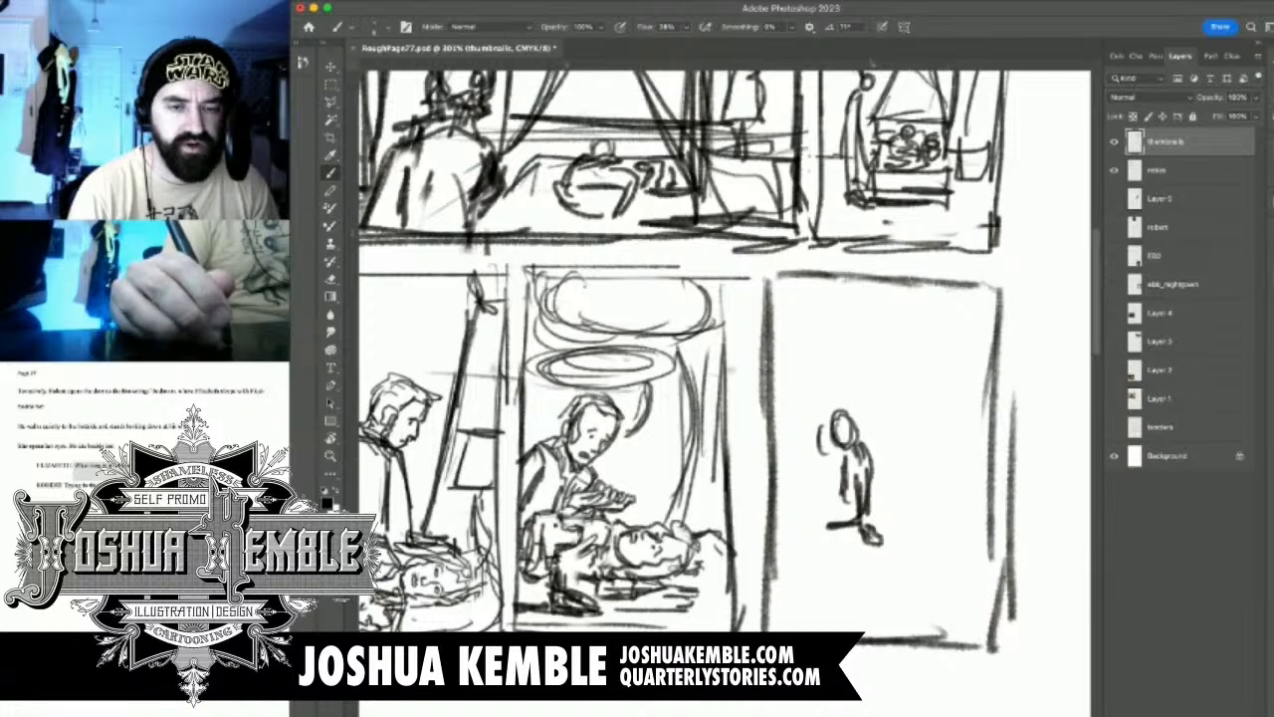
left_click_drag(842, 496, 846, 514)
mouse_move(854, 526)
left_mouse_down()
mouse_move(858, 538)
mouse_move(794, 522)
mouse_move(818, 535)
mouse_move(802, 544)
mouse_move(806, 603)
left_mouse_up()
mouse_move(806, 527)
left_mouse_down()
mouse_move(784, 601)
mouse_move(810, 605)
mouse_move(798, 593)
left_mouse_up()
mouse_move(836, 512)
left_mouse_down()
mouse_move(788, 524)
mouse_move(774, 585)
left_mouse_up()
Erase the seated figure's head and upper torso and redraw them leaning forward over the legs
left_click_drag(838, 468, 834, 483)
mouse_move(852, 432)
left_mouse_down()
mouse_move(868, 443)
mouse_move(856, 488)
left_mouse_up()
key("e")
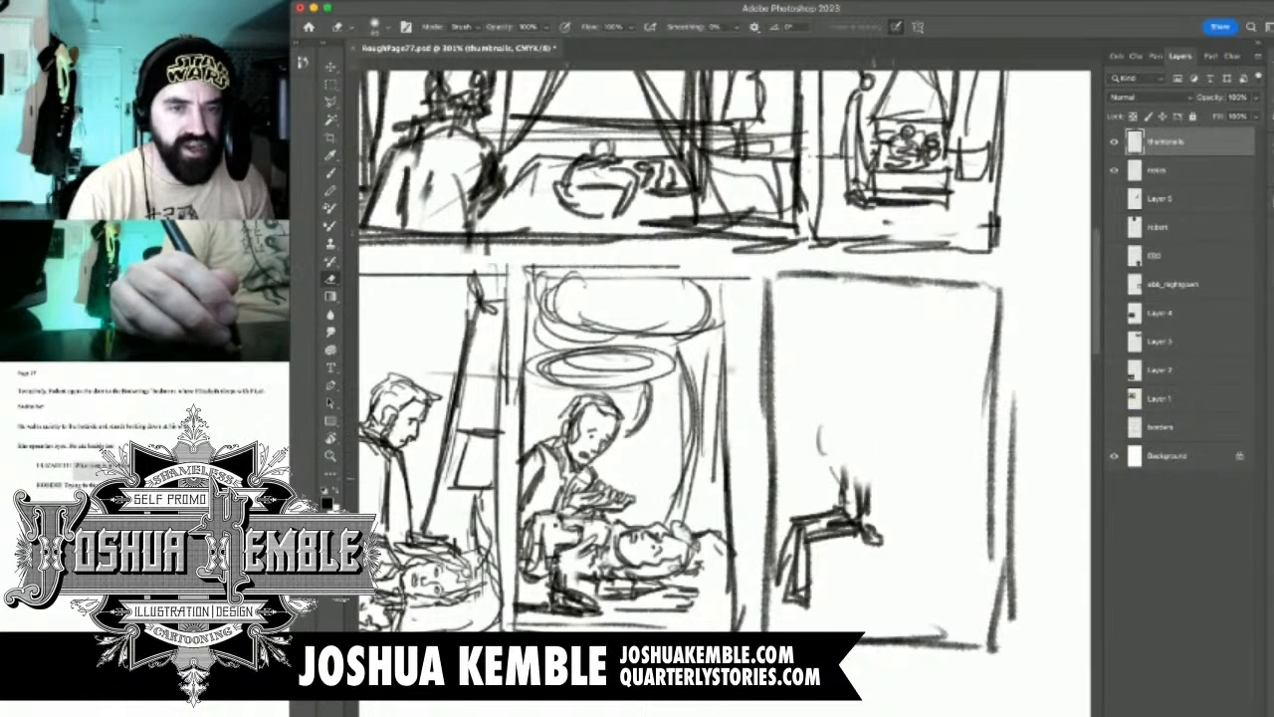
key("b")
mouse_move(810, 434)
left_mouse_down()
mouse_move(812, 456)
mouse_move(835, 456)
mouse_move(834, 418)
mouse_move(804, 440)
mouse_move(826, 440)
mouse_move(864, 504)
left_mouse_up()
mouse_move(834, 456)
left_mouse_down()
mouse_move(864, 527)
mouse_move(848, 514)
mouse_move(900, 543)
left_mouse_up()
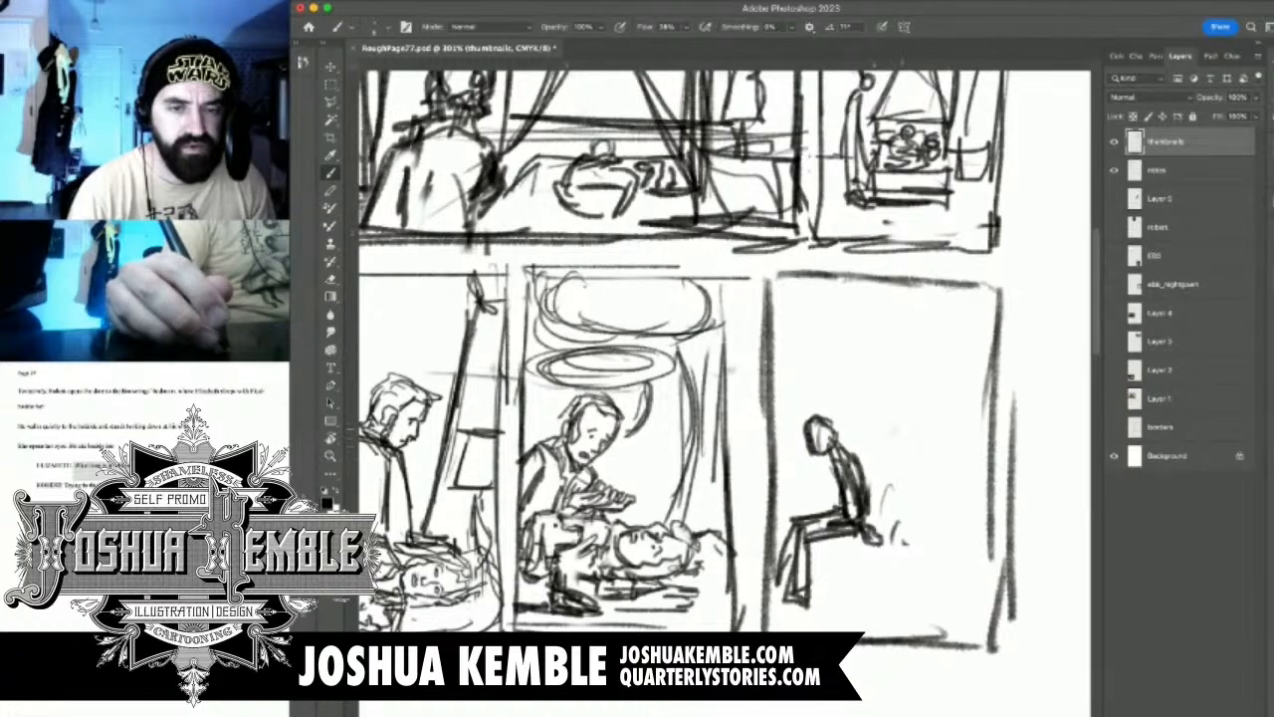
Undo the trial strokes behind the seated figure and sketch a second figure's head and torso there
mouse_move(898, 418)
left_mouse_down()
mouse_move(900, 442)
mouse_move(914, 438)
mouse_move(895, 425)
mouse_move(898, 443)
mouse_move(920, 444)
mouse_move(889, 432)
mouse_move(918, 430)
mouse_move(910, 462)
mouse_move(886, 462)
mouse_move(893, 519)
left_mouse_up()
key("super+z")
key("super+z")
mouse_move(896, 460)
left_mouse_down()
mouse_move(878, 486)
mouse_move(900, 515)
mouse_move(885, 492)
left_mouse_up()
mouse_move(900, 472)
left_mouse_down()
mouse_move(892, 489)
mouse_move(934, 488)
mouse_move(929, 522)
mouse_move(843, 549)
left_mouse_up()
left_click_drag(864, 518, 864, 529)
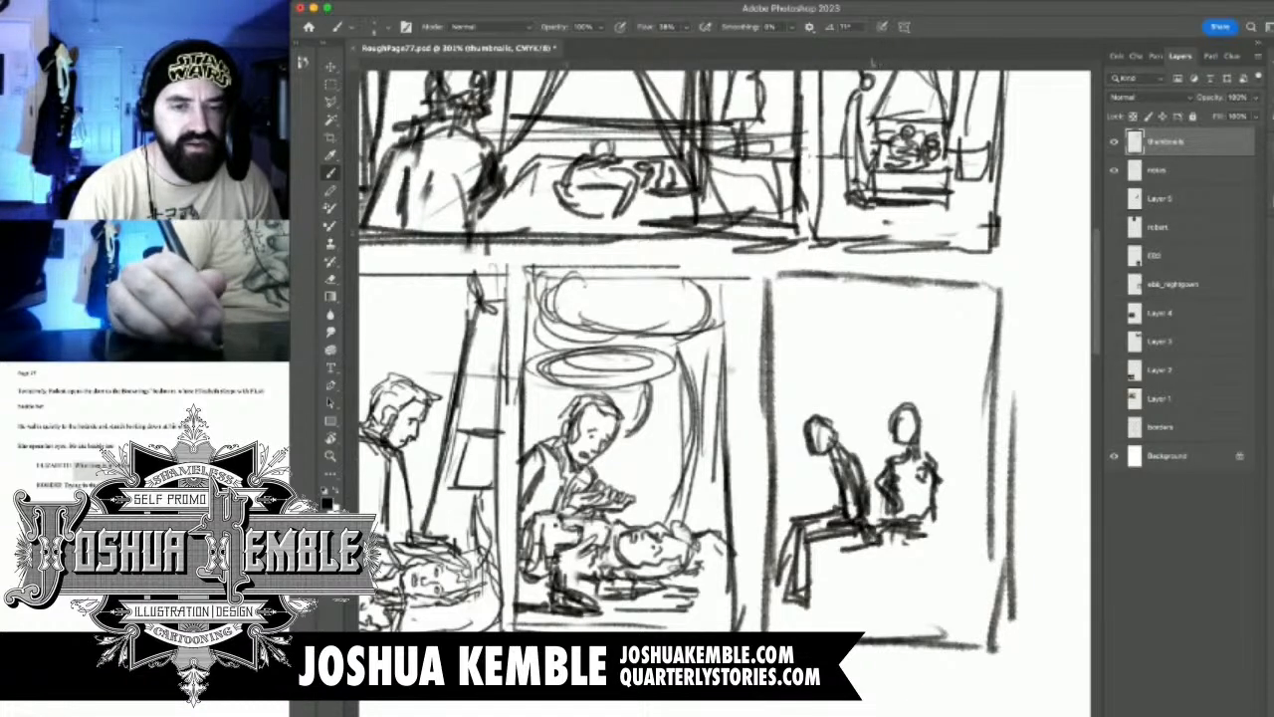
Add arm strokes between the two figures and erase the second figure's outer side
left_click_drag(862, 462, 871, 474)
left_click_drag(884, 461, 872, 499)
mouse_move(939, 465)
left_mouse_down()
mouse_move(948, 489)
mouse_move(944, 462)
mouse_move(932, 505)
left_mouse_up()
key("e")
left_click_drag(930, 472, 934, 513)
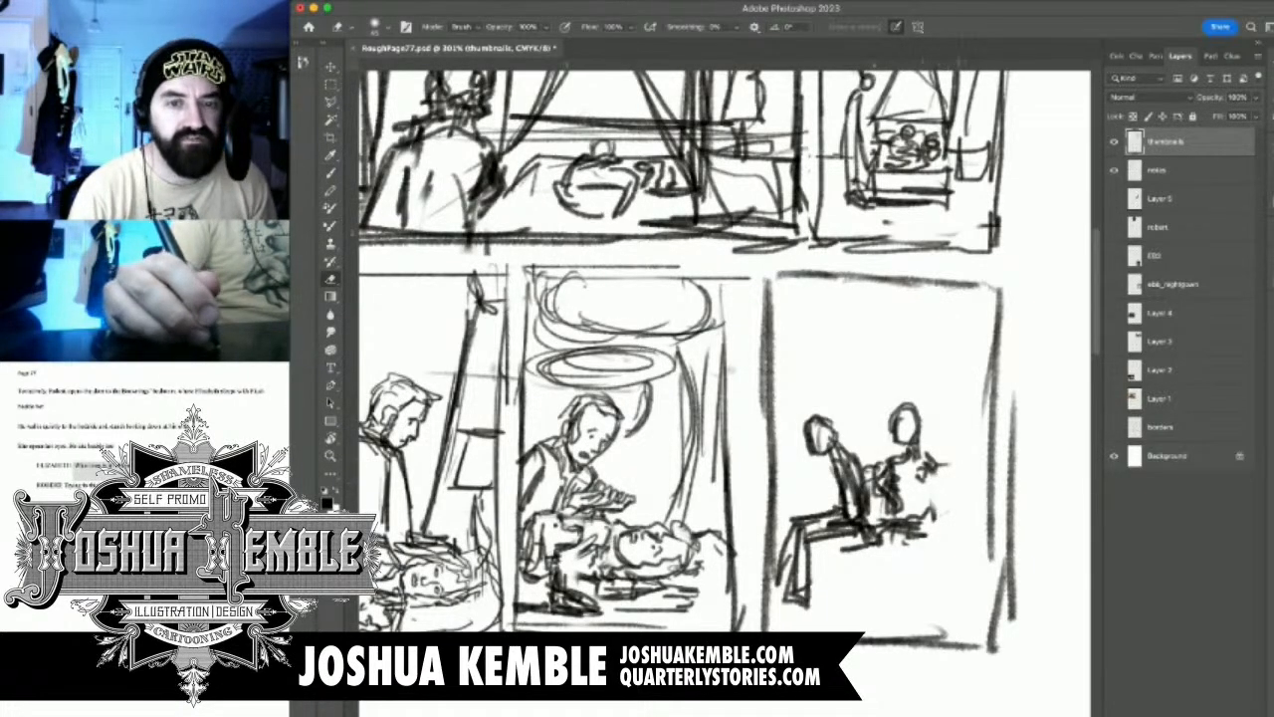
Sketch a small rounded form beside the second figure near panel 5's outer border and darken the lines under the figure
key("b")
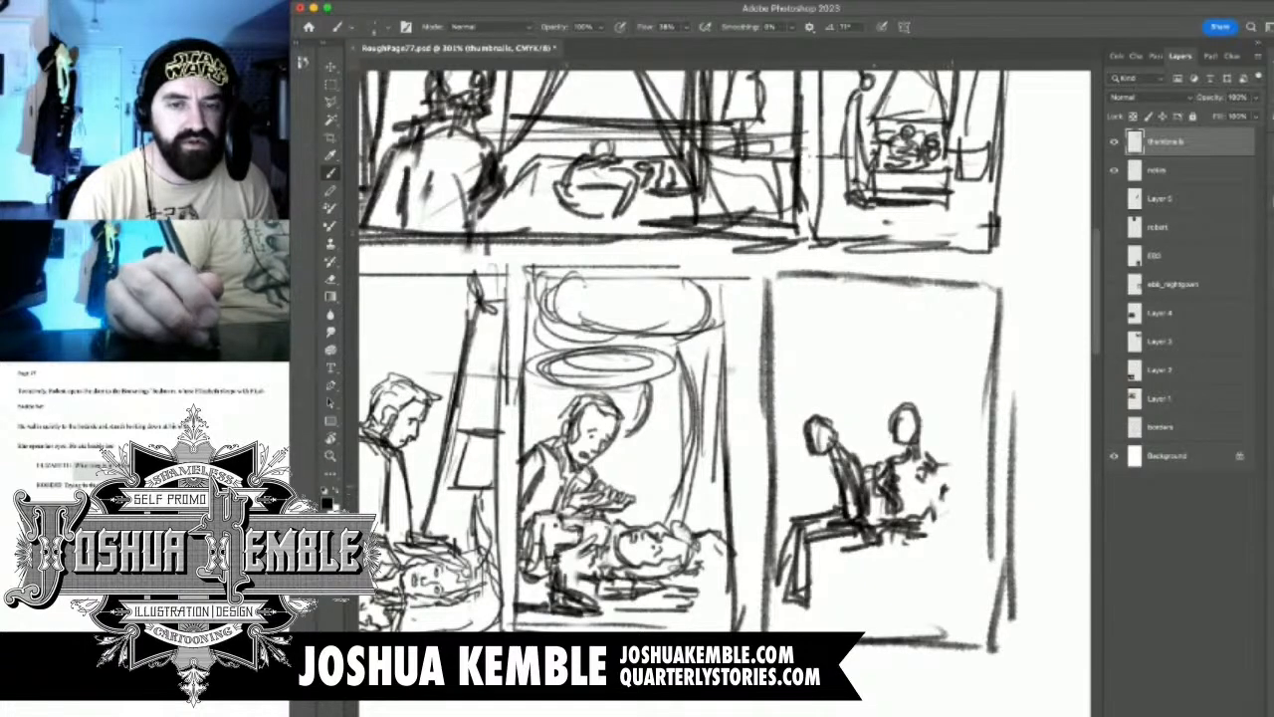
mouse_move(954, 480)
left_mouse_down()
mouse_move(968, 524)
mouse_move(933, 492)
mouse_move(952, 485)
mouse_move(946, 558)
mouse_move(956, 564)
mouse_move(986, 518)
mouse_move(995, 556)
mouse_move(943, 551)
mouse_move(990, 554)
left_mouse_up()
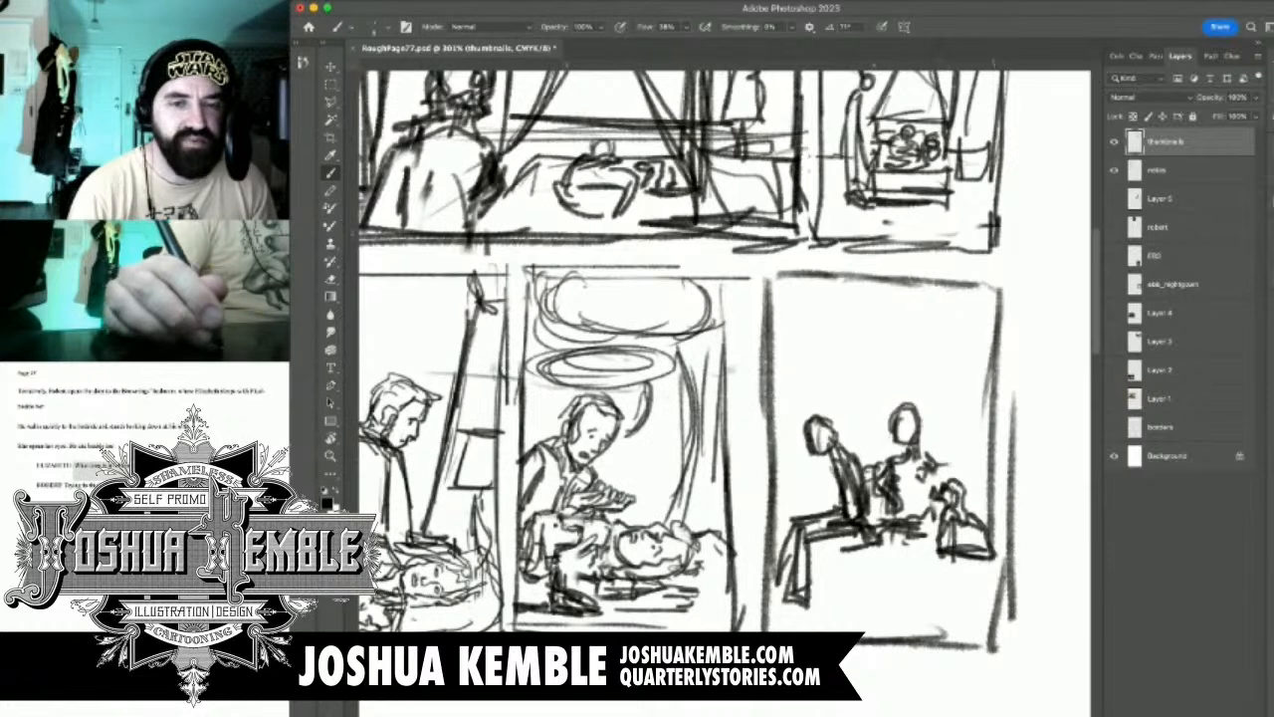
mouse_move(937, 458)
left_mouse_down()
mouse_move(939, 486)
mouse_move(872, 537)
left_mouse_up()
mouse_move(914, 542)
left_mouse_down()
mouse_move(892, 553)
mouse_move(856, 541)
mouse_move(866, 564)
left_mouse_up()
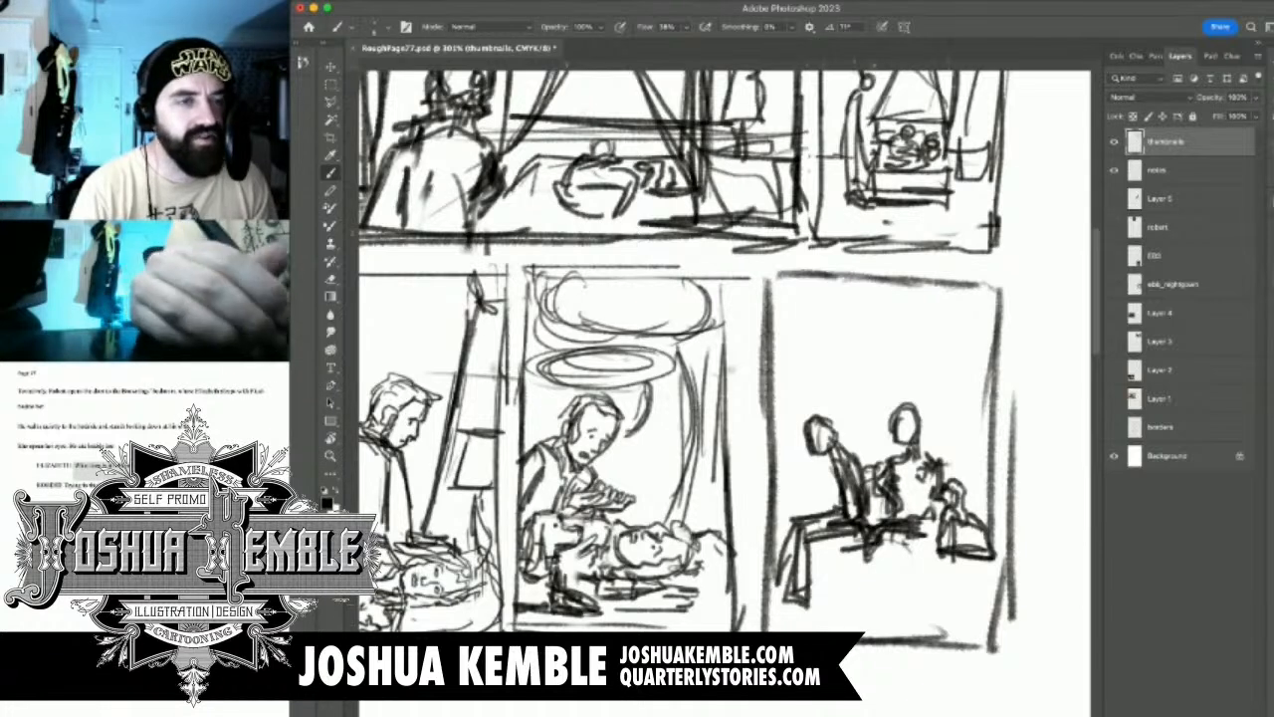
Lasso the seated foreground figure, enlarge it to about 114%, reposition it slightly lower, and deselect
key("l")
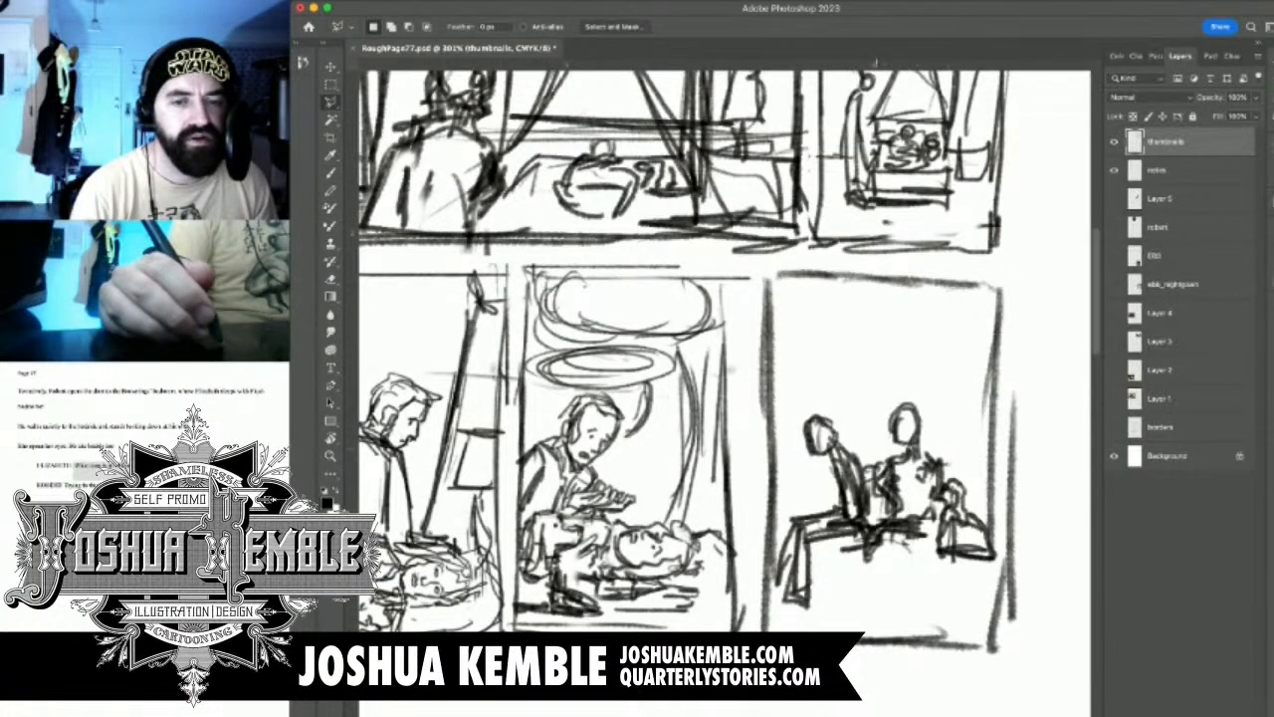
mouse_move(880, 538)
left_mouse_down()
mouse_move(856, 430)
mouse_move(794, 398)
mouse_move(765, 627)
mouse_move(856, 617)
mouse_move(878, 542)
mouse_move(836, 549)
left_mouse_up()
key("super+t")
left_click_drag(765, 697, 748, 716)
left_click_drag(827, 558, 832, 552)
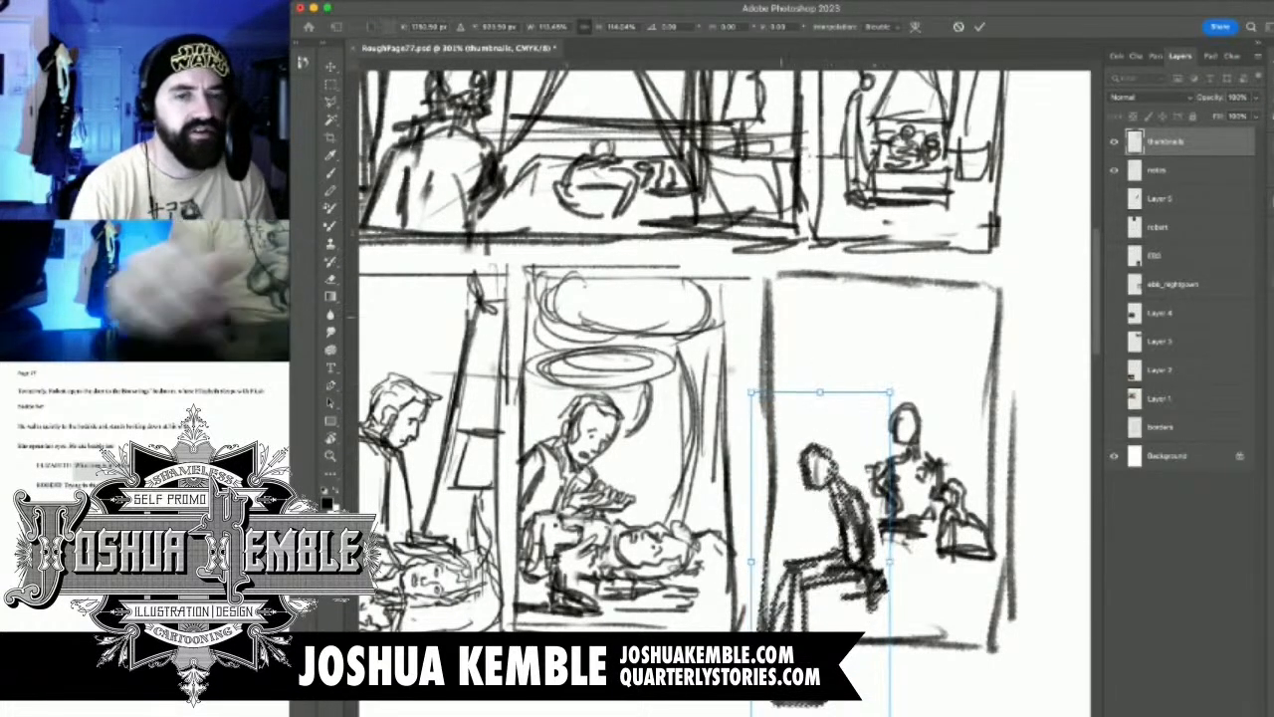
key("Return")
key("super+d")
Erase most of panel 5's border and the foreground figure's foot that extends below the panel
key("w")
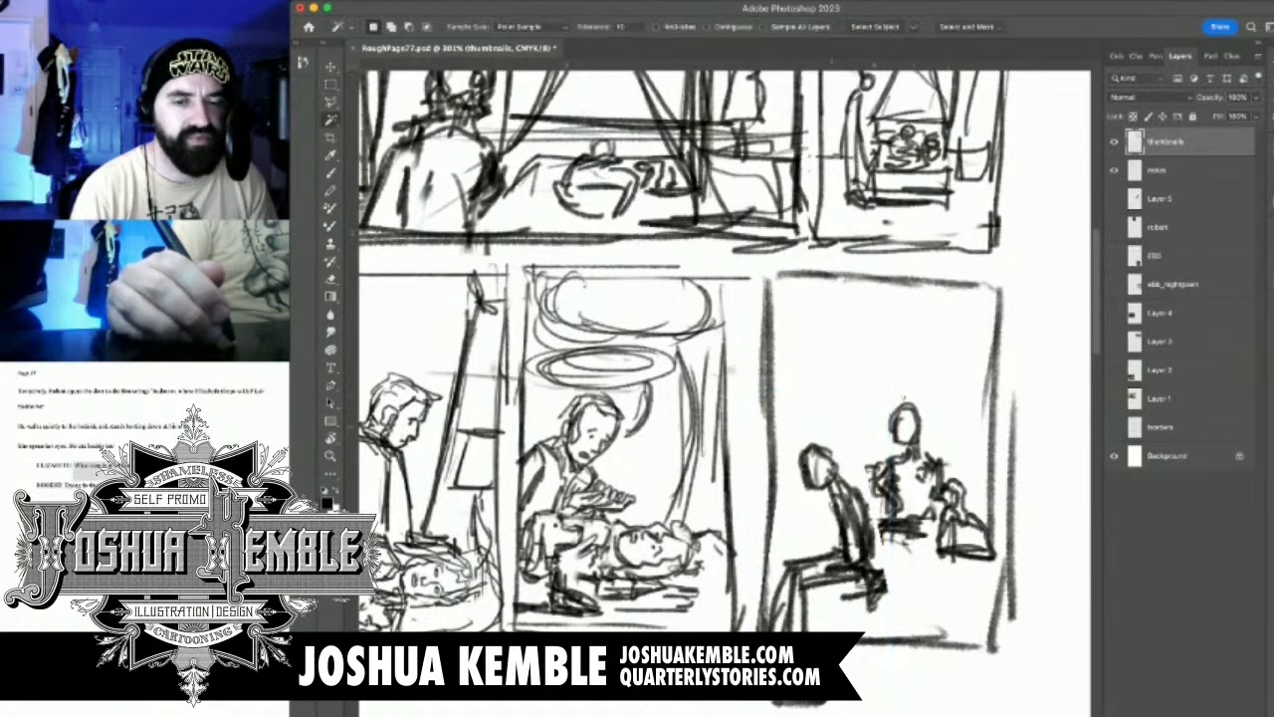
key("e")
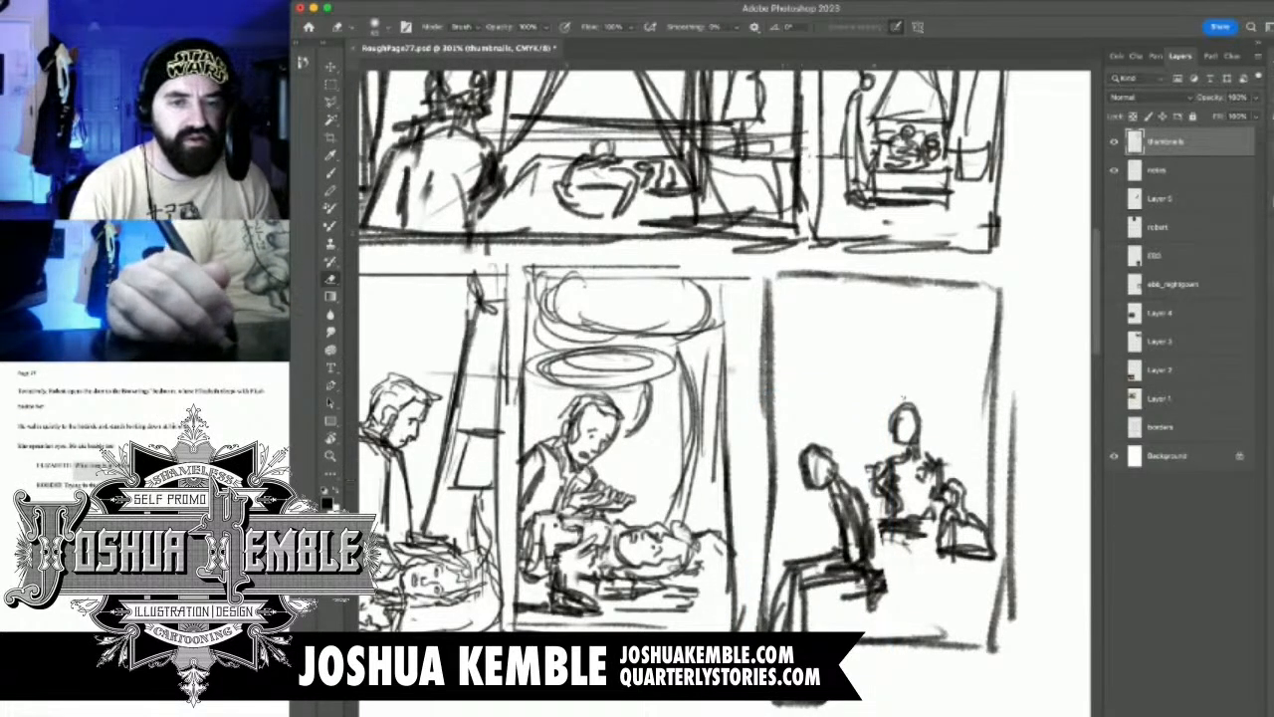
mouse_move(772, 565)
left_mouse_down()
mouse_move(781, 274)
mouse_move(995, 309)
mouse_move(1008, 587)
mouse_move(856, 637)
mouse_move(804, 627)
left_mouse_up()
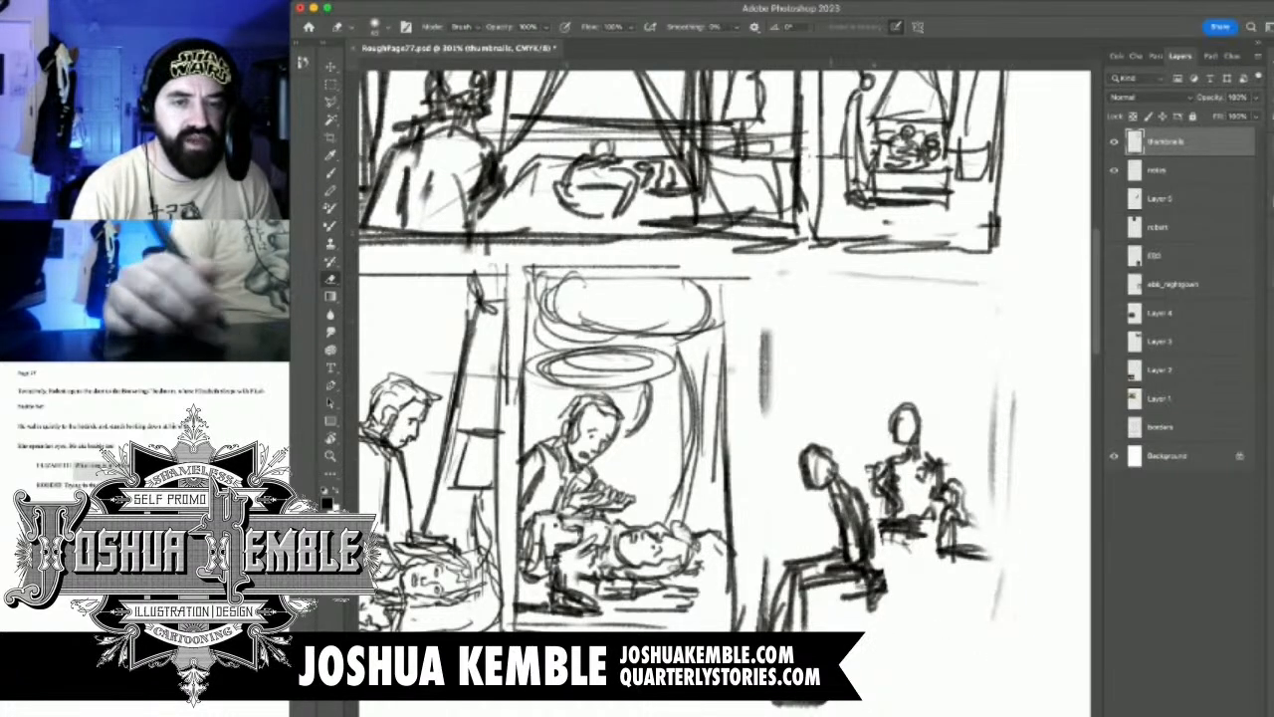
left_click_drag(828, 703, 771, 702)
left_click_drag(752, 631, 767, 559)
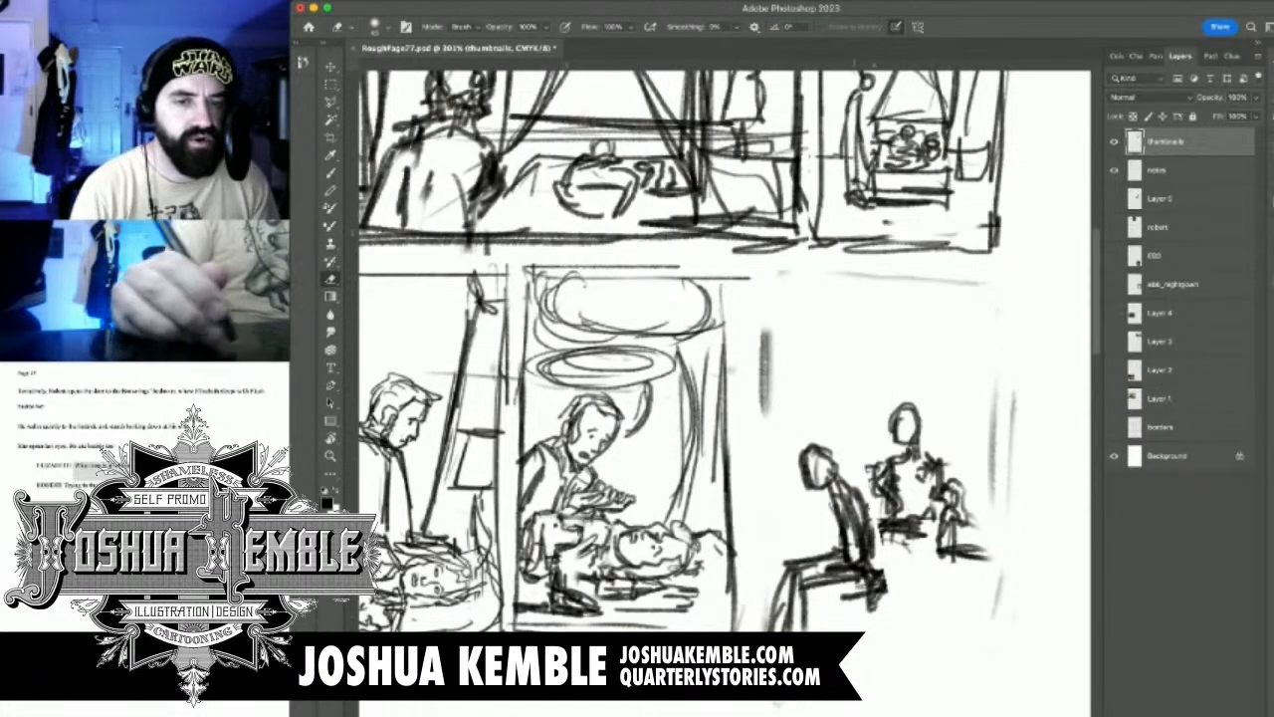
Sketch a small rectangle behind the rounded form and add shoulder strokes to the second figure in panel 5
key("b")
mouse_move(896, 468)
left_mouse_down()
mouse_move(847, 410)
mouse_move(932, 402)
left_mouse_up()
mouse_move(931, 401)
left_mouse_down()
mouse_move(931, 440)
mouse_move(911, 441)
left_mouse_up()
left_click_drag(832, 382, 829, 397)
left_click_drag(836, 402, 806, 404)
left_click_drag(805, 405, 816, 438)
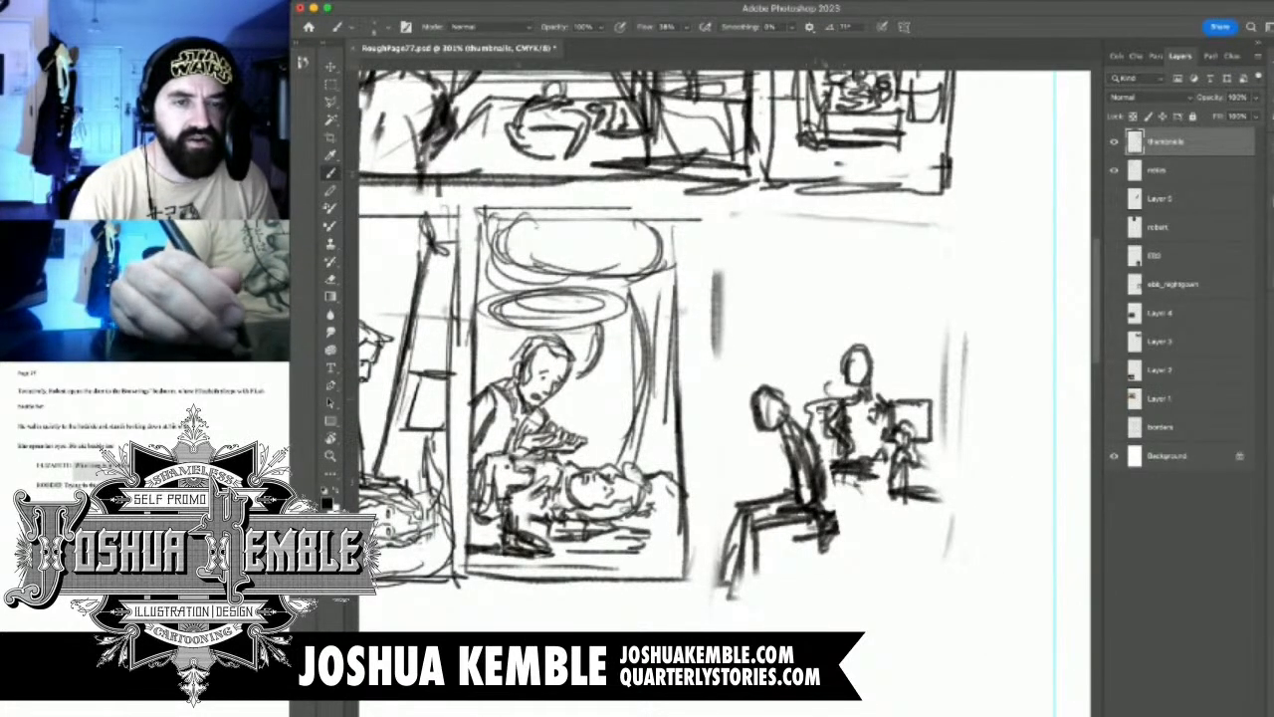
Erase the foreground figure's head and redraw it higher with dark hair strokes
key("e")
mouse_move(754, 390)
left_mouse_down()
mouse_move(783, 428)
mouse_move(808, 443)
mouse_move(782, 412)
mouse_move(792, 409)
mouse_move(816, 430)
left_mouse_up()
key("b")
mouse_move(796, 388)
left_mouse_down()
mouse_move(812, 432)
mouse_move(765, 368)
mouse_move(773, 377)
mouse_move(749, 376)
mouse_move(767, 412)
mouse_move(788, 402)
left_mouse_up()
mouse_move(787, 351)
left_mouse_down()
mouse_move(771, 392)
mouse_move(742, 384)
left_mouse_up()
Darken the foreground figure's back and thighs and redraw the lower legs in panel 5
mouse_move(779, 396)
left_mouse_down()
mouse_move(794, 416)
mouse_move(777, 428)
mouse_move(802, 521)
left_mouse_up()
left_click_drag(758, 489, 719, 537)
left_click_drag(786, 528, 769, 599)
left_click_drag(762, 556, 752, 595)
left_click_drag(763, 576, 760, 595)
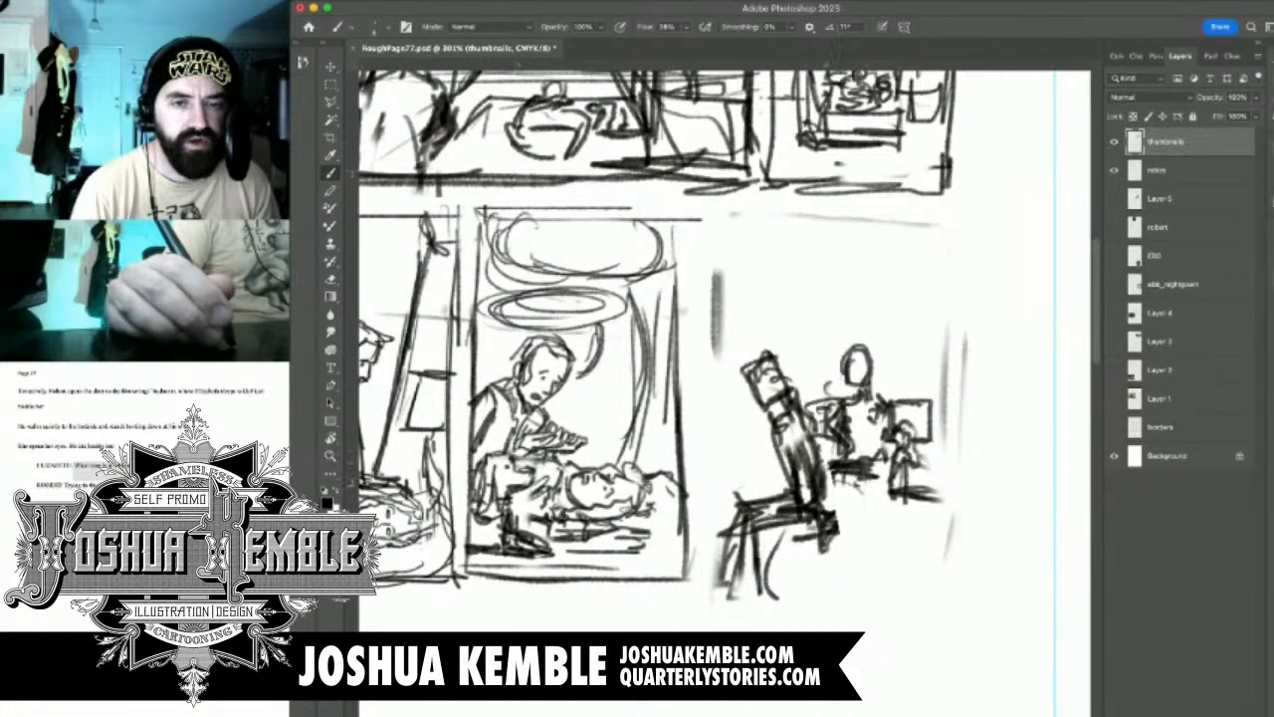
Sketch the second figure's outstretched legs, an angular shape behind the foreground figure, and the bed's curved outer edge
mouse_move(824, 507)
left_mouse_down()
mouse_move(847, 506)
mouse_move(853, 481)
mouse_move(957, 483)
left_mouse_up()
mouse_move(901, 478)
left_mouse_down()
mouse_move(956, 492)
mouse_move(951, 532)
left_mouse_up()
mouse_move(753, 422)
left_mouse_down()
mouse_move(752, 470)
mouse_move(730, 513)
left_mouse_up()
left_click_drag(745, 462, 787, 450)
mouse_move(940, 448)
left_mouse_down()
mouse_move(979, 444)
mouse_move(1017, 504)
mouse_move(1030, 567)
left_mouse_up()
left_click_drag(937, 541, 916, 553)
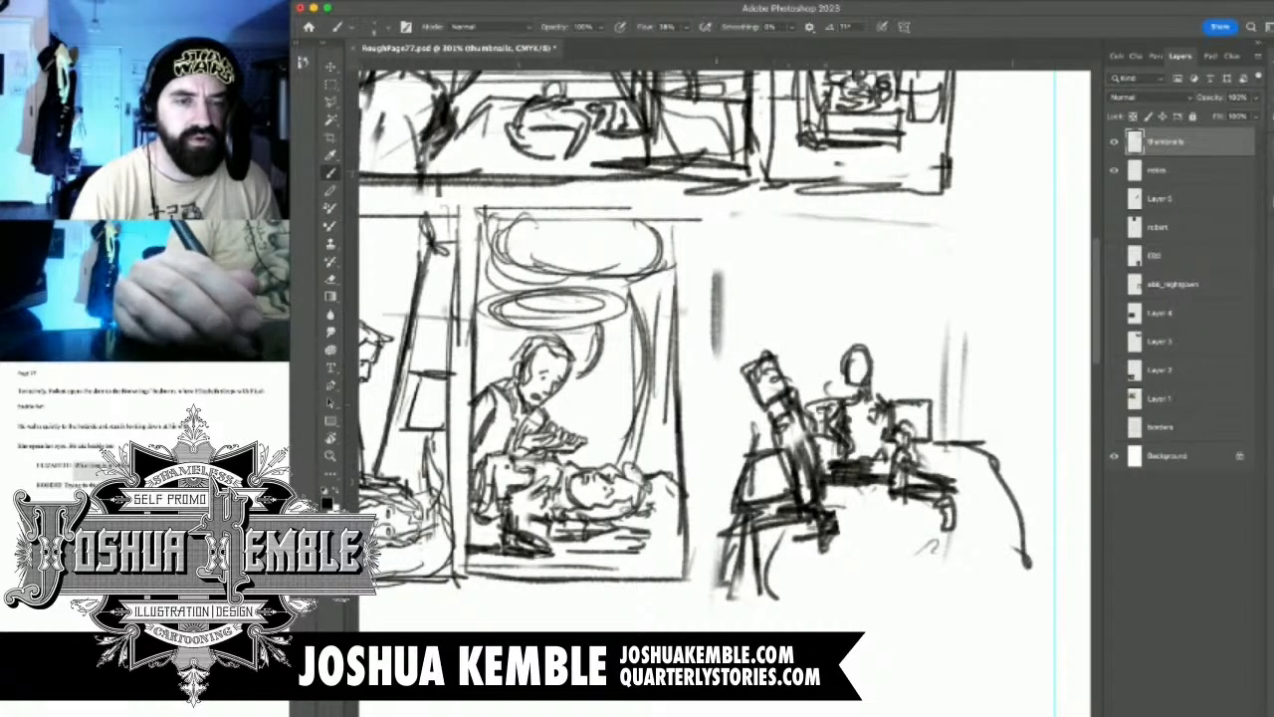
Draw the left, bottom and right border lines around the seated couple in panel 5
left_click_drag(732, 303, 724, 517)
left_click_drag(732, 327, 727, 553)
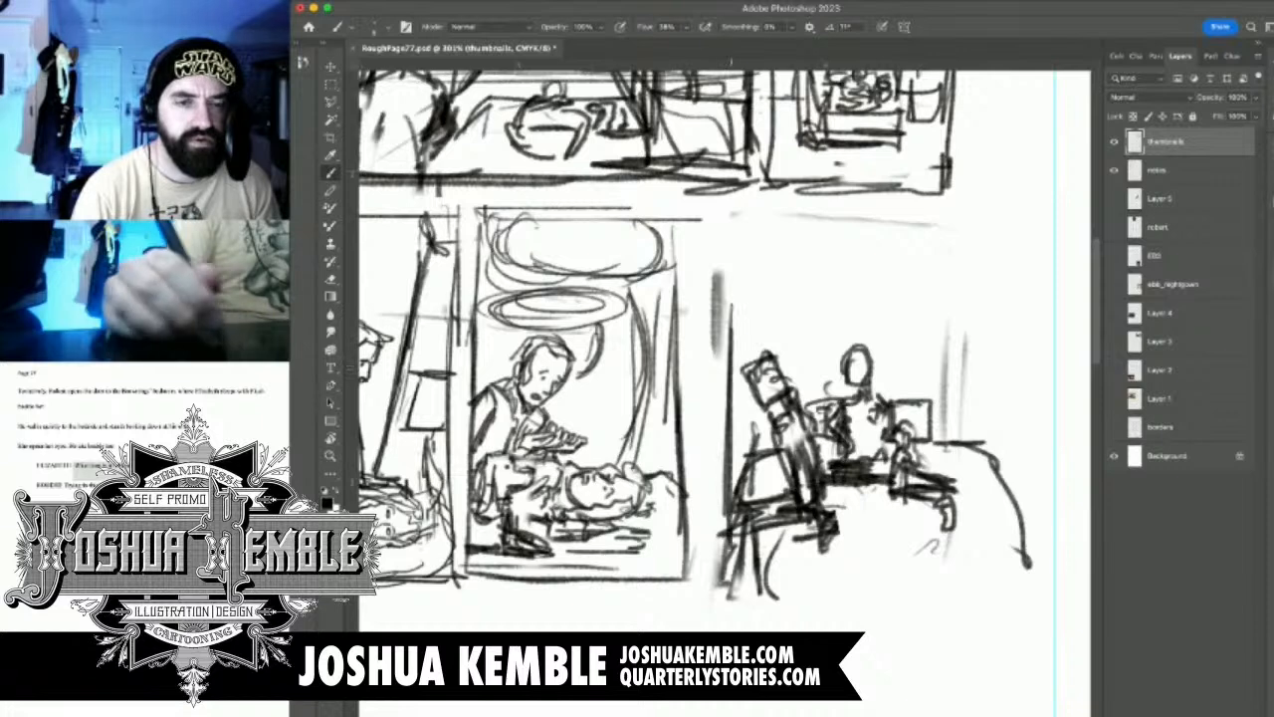
mouse_move(729, 368)
left_mouse_down()
mouse_move(720, 595)
mouse_move(915, 577)
left_mouse_up()
mouse_move(732, 565)
left_mouse_down()
mouse_move(980, 577)
mouse_move(979, 390)
left_mouse_up()
left_click_drag(984, 551, 961, 271)
left_click_drag(737, 263, 736, 360)
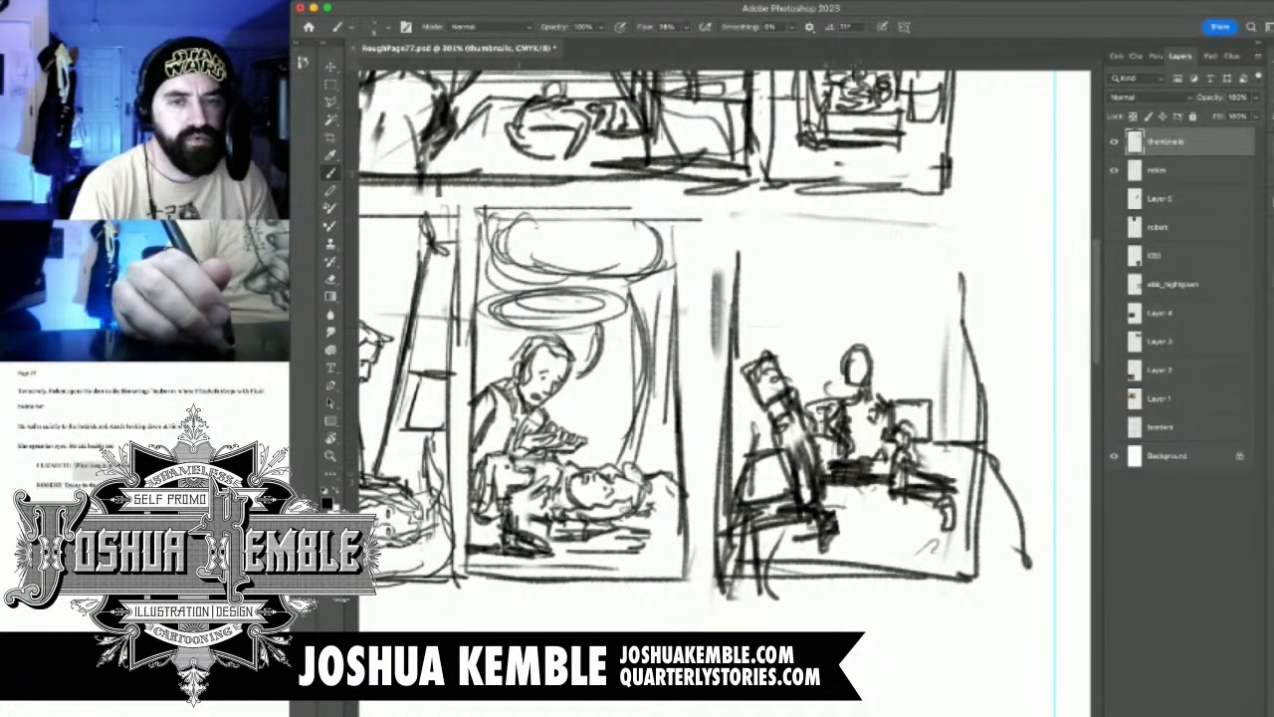
Erase part of the second figure's lap in panel 5 and redraw the arm reaching down across it
key("e")
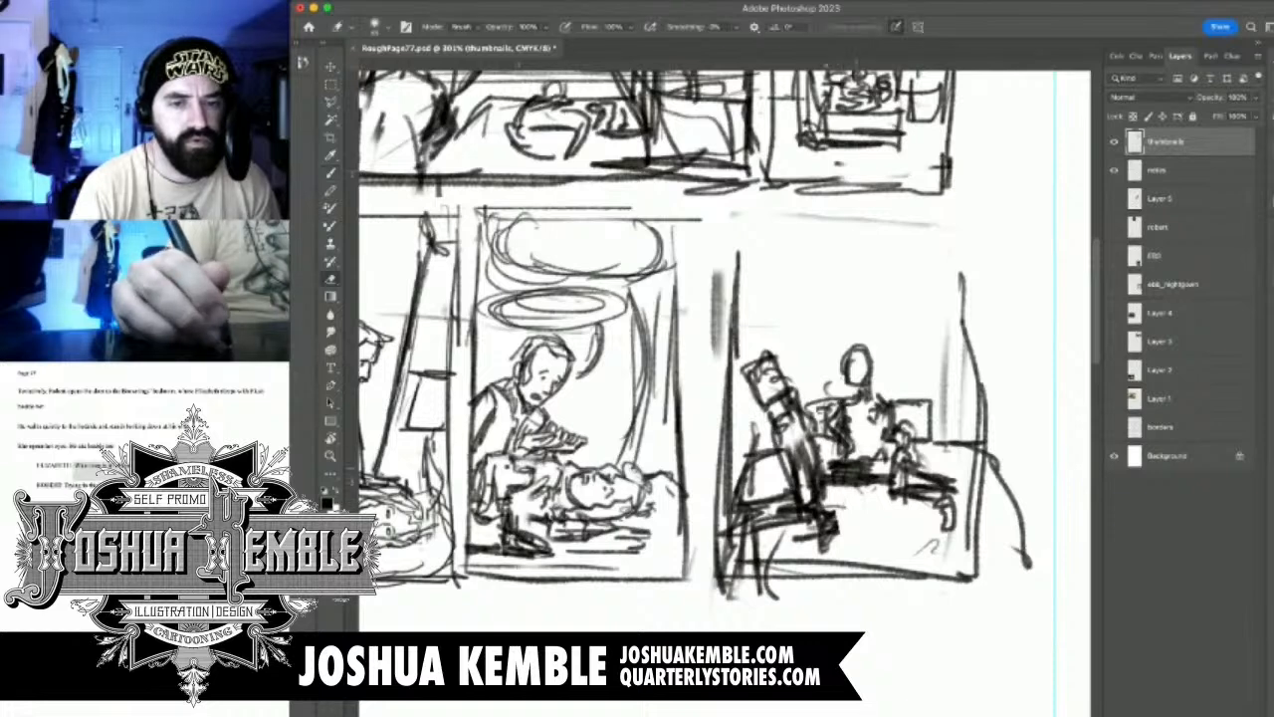
mouse_move(858, 468)
left_mouse_down()
mouse_move(878, 471)
mouse_move(864, 458)
mouse_move(866, 496)
mouse_move(846, 504)
mouse_move(880, 470)
mouse_move(872, 492)
left_mouse_up()
key("b")
left_click_drag(886, 438, 862, 493)
left_click_drag(914, 382, 882, 450)
Sketch the bed's parted curtains and top valance behind the couple, and close panel 5's top and upper right borders
left_click_drag(781, 221, 768, 294)
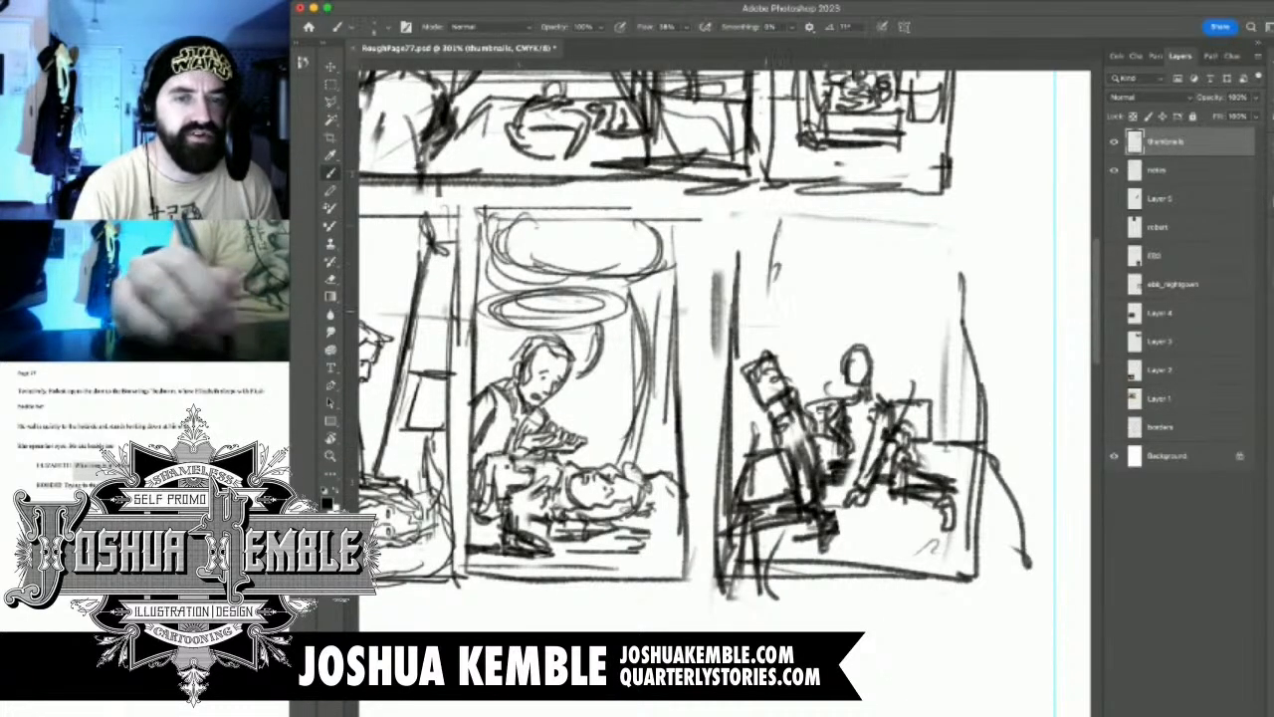
mouse_move(828, 239)
left_mouse_down()
mouse_move(772, 365)
mouse_move(785, 372)
left_mouse_up()
left_click_drag(881, 240, 948, 428)
mouse_move(811, 227)
left_mouse_down()
mouse_move(784, 251)
mouse_move(918, 245)
left_mouse_up()
left_click_drag(750, 239, 955, 255)
mouse_move(749, 213)
left_mouse_down()
mouse_move(952, 211)
mouse_move(753, 274)
mouse_move(735, 270)
mouse_move(978, 207)
left_mouse_up()
left_click_drag(958, 199, 967, 422)
left_click_drag(956, 223, 974, 476)
Examine the whole page, the remaining panel notes and the five thumbnails sketched so far
key("super+minus")
key("super+minus")
key("super+minus")
key("super+minus")
key("super+minus")
key("super+minus")
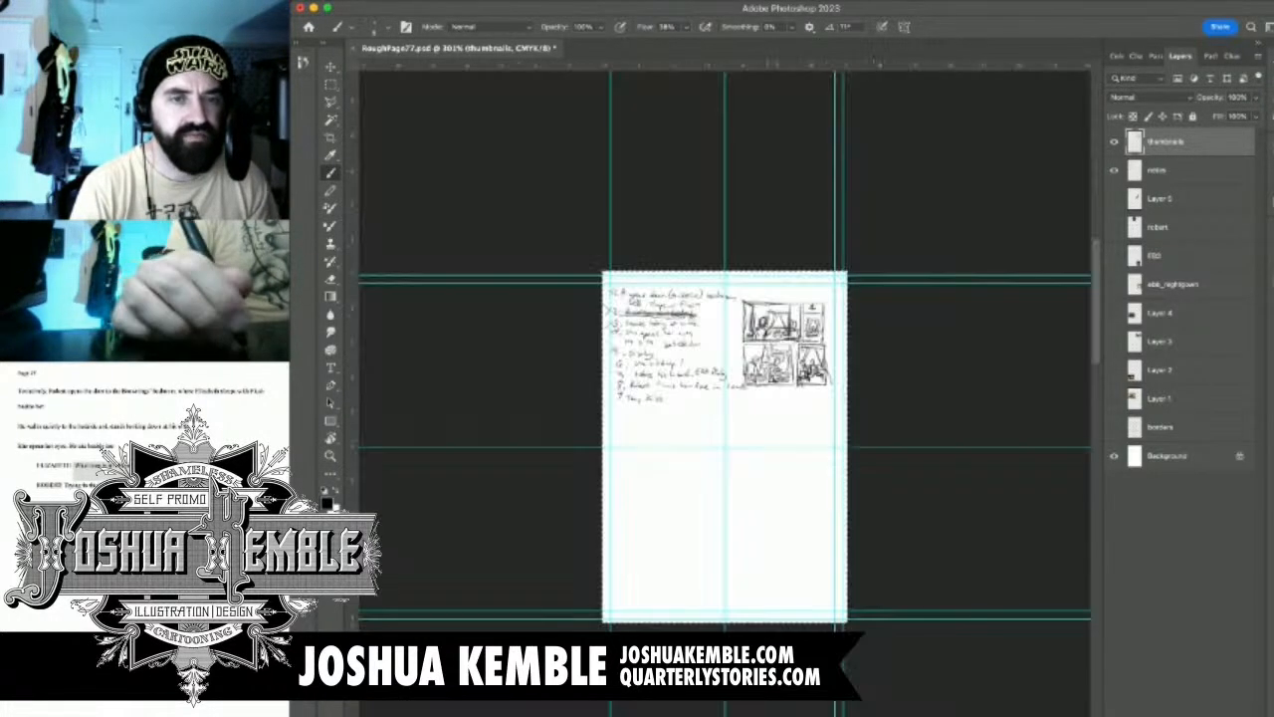
key("super+0")
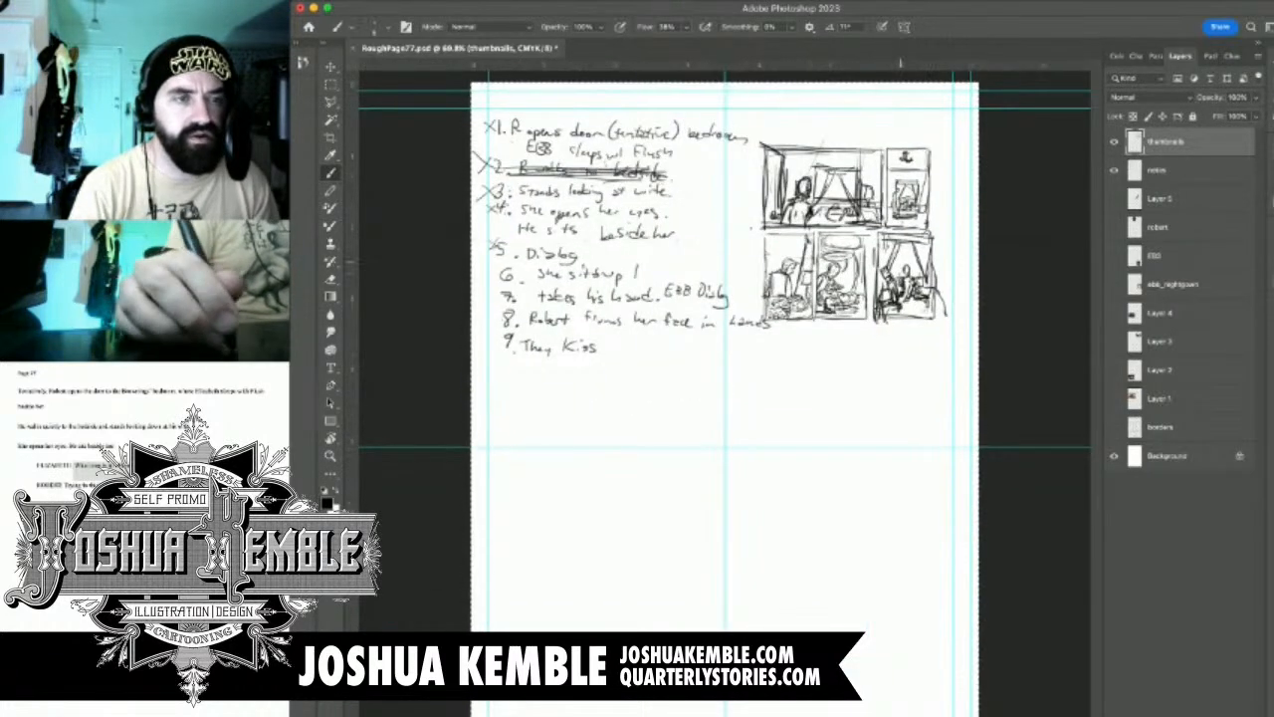
scroll(901, 264, "up", 5)
left_click_drag(637, 298, 1000, 345)
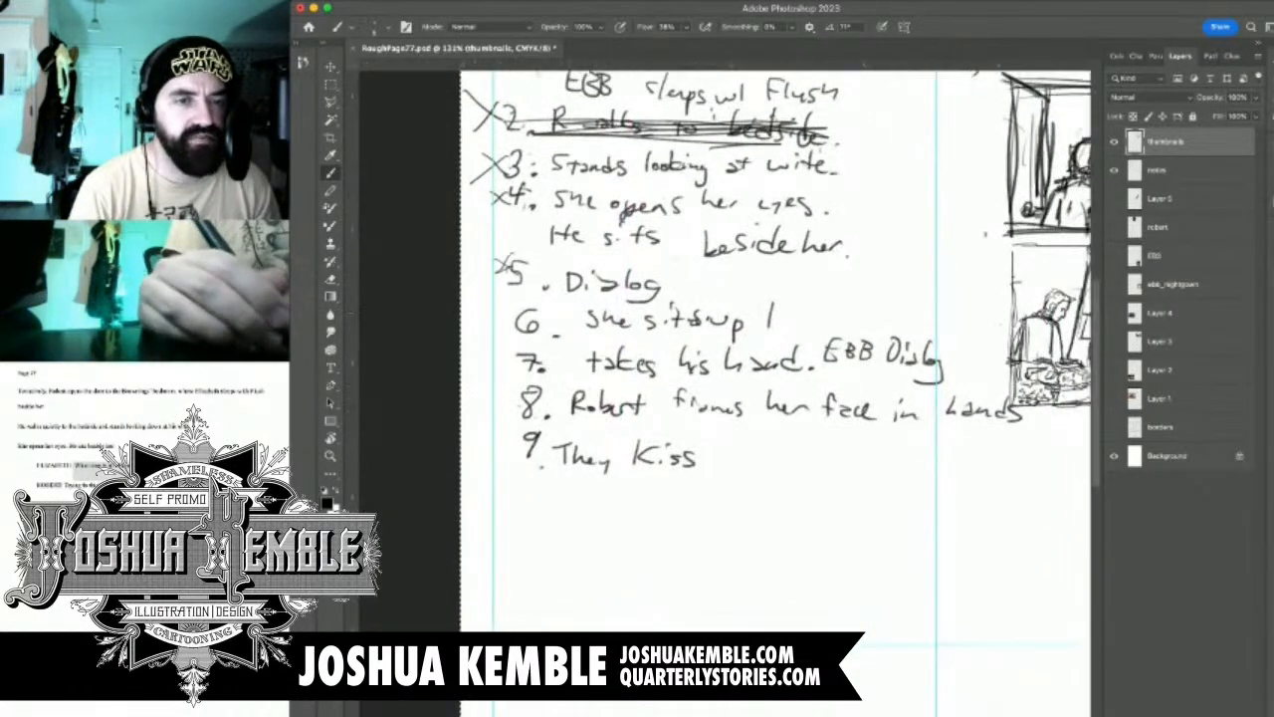
mouse_move(484, 310)
left_mouse_down()
mouse_move(517, 327)
mouse_move(485, 333)
left_mouse_up()
left_click_drag(896, 329, 590, 339)
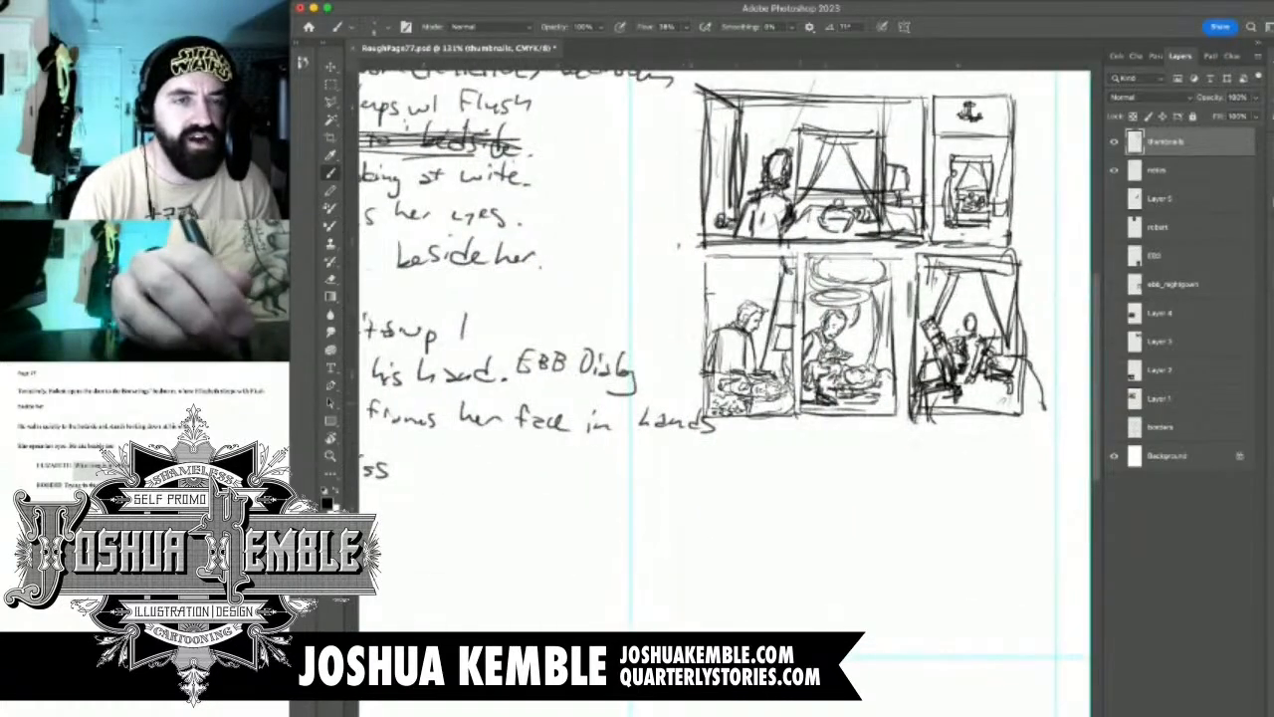
scroll(879, 398, "up", 4)
scroll(879, 399, "down", 1)
left_click_drag(879, 398, 747, 496)
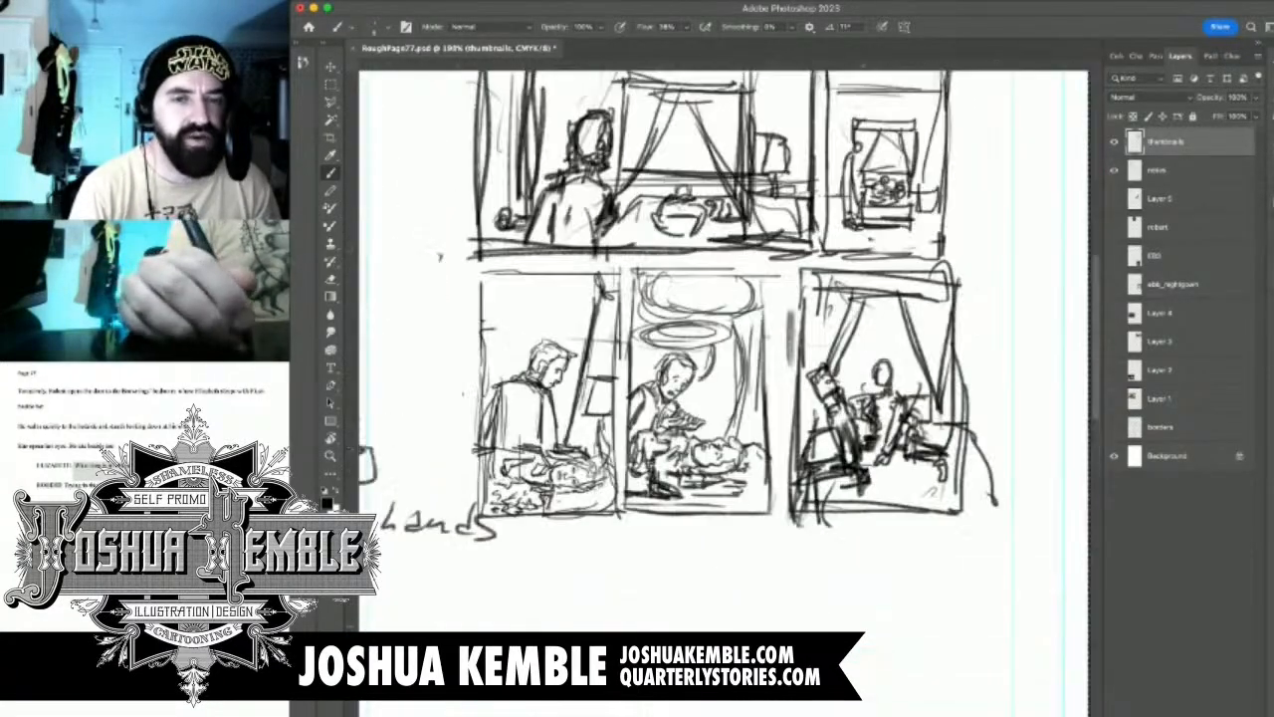
left_click_drag(797, 556, 869, 378)
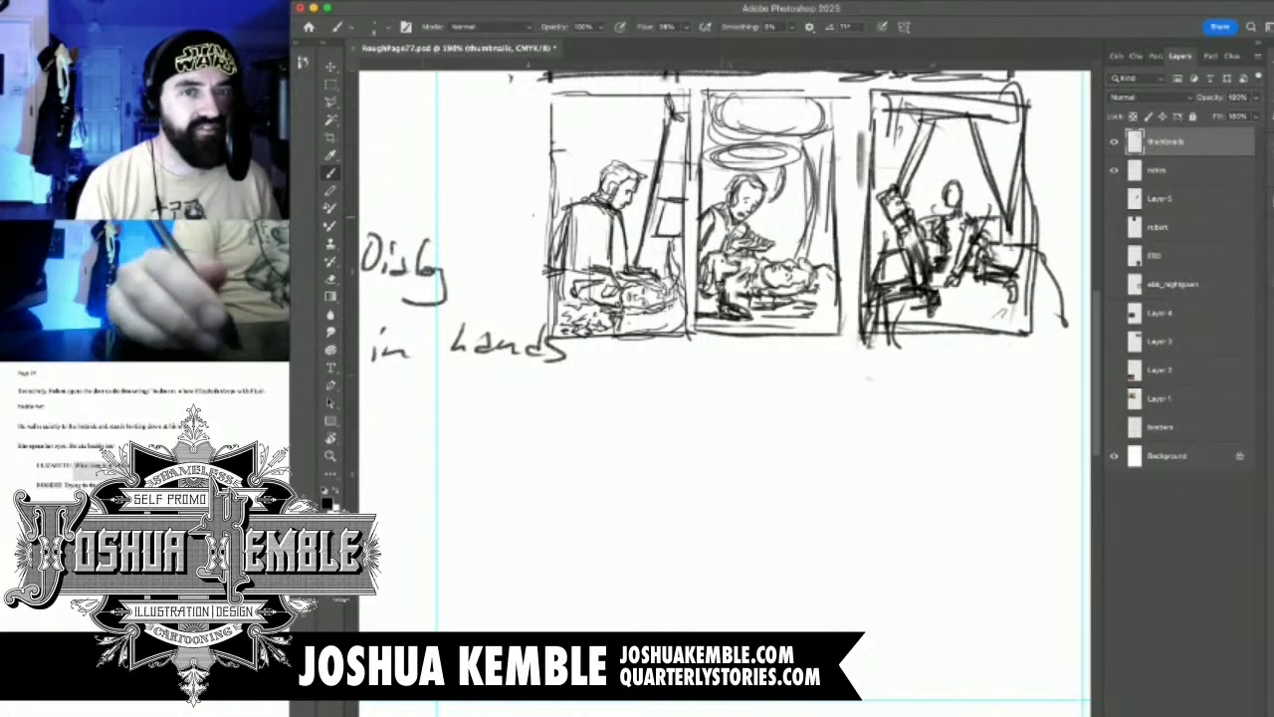
key("m")
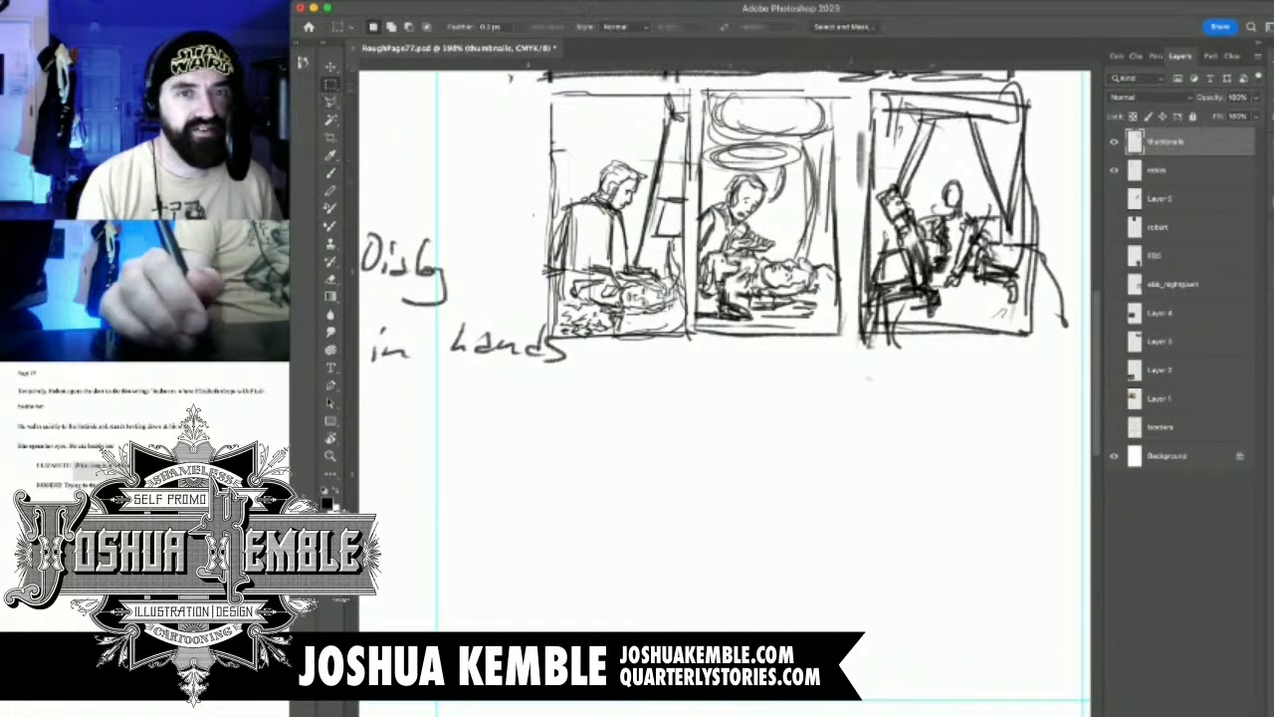
mouse_move(856, 86)
left_mouse_down()
mouse_move(923, 126)
mouse_move(1062, 368)
left_mouse_up()
left_click_drag(958, 229, 735, 211)
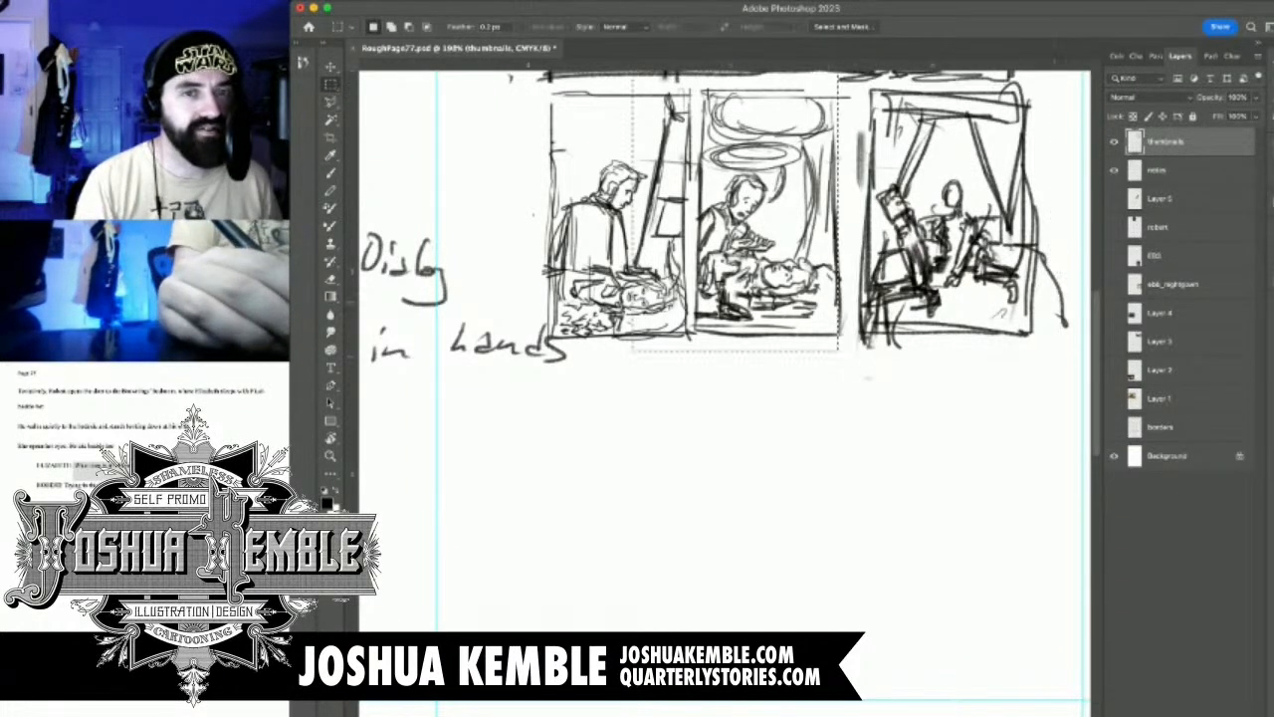
key("v")
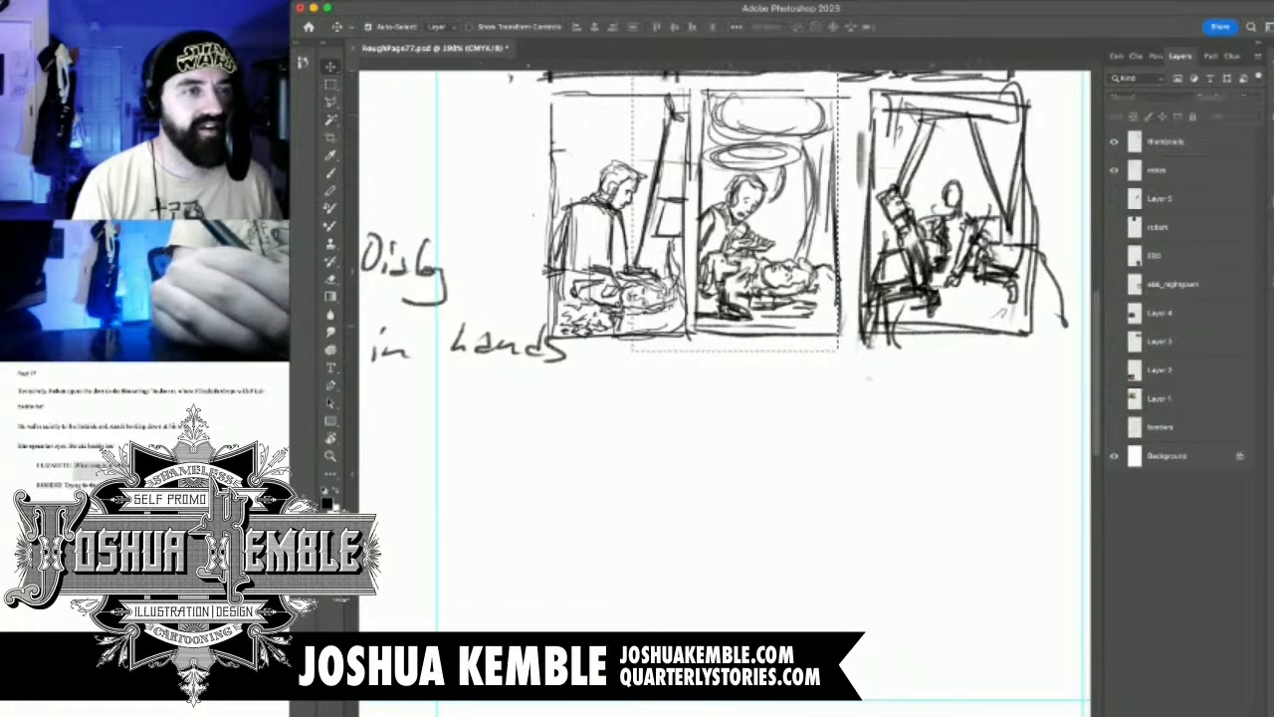
key("m")
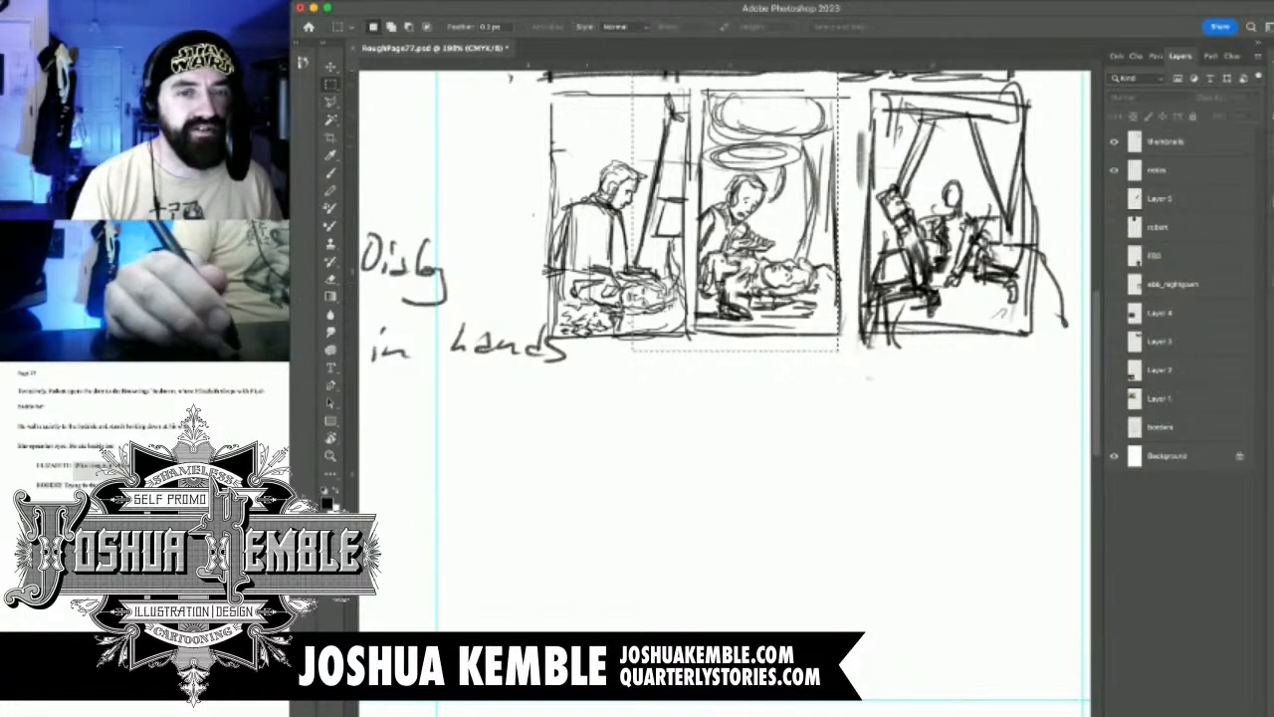
left_click(967, 484)
Duplicate the panel 5 sketch into the empty space below the second row, placing it under panel 4 as panel 6
left_click_drag(852, 375, 922, 89)
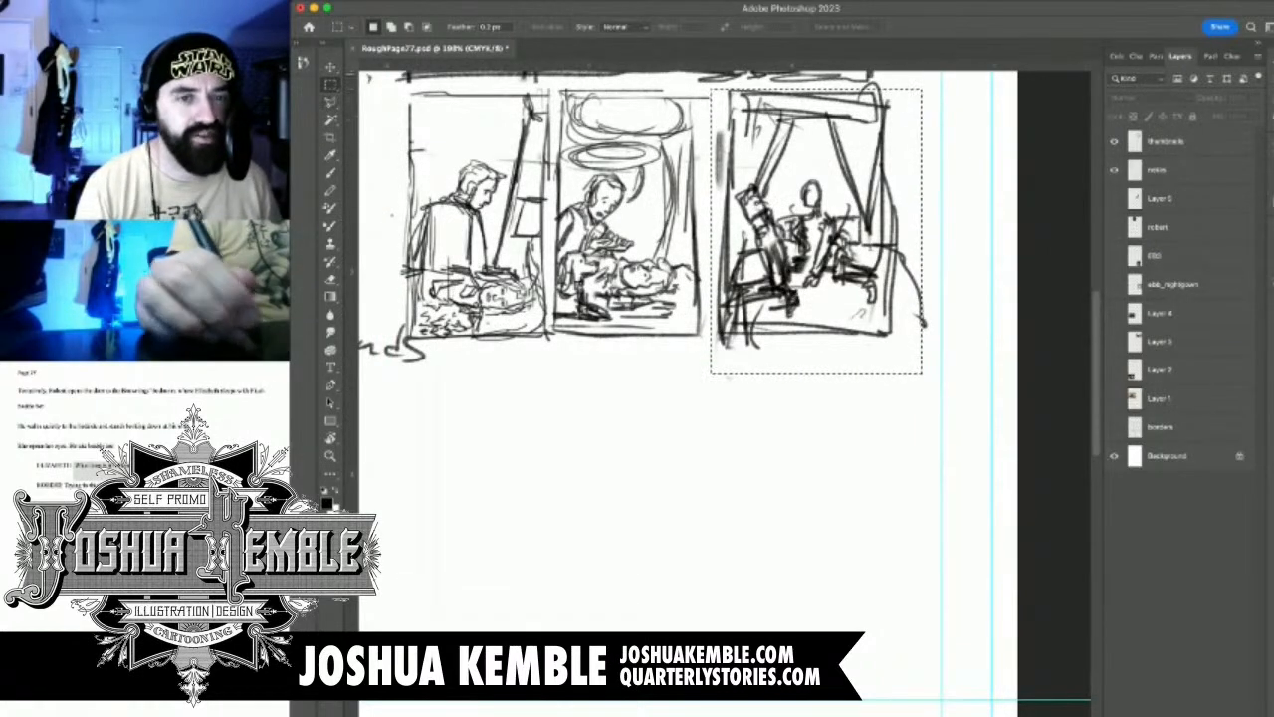
key("v")
left_click_drag(780, 238, 491, 513)
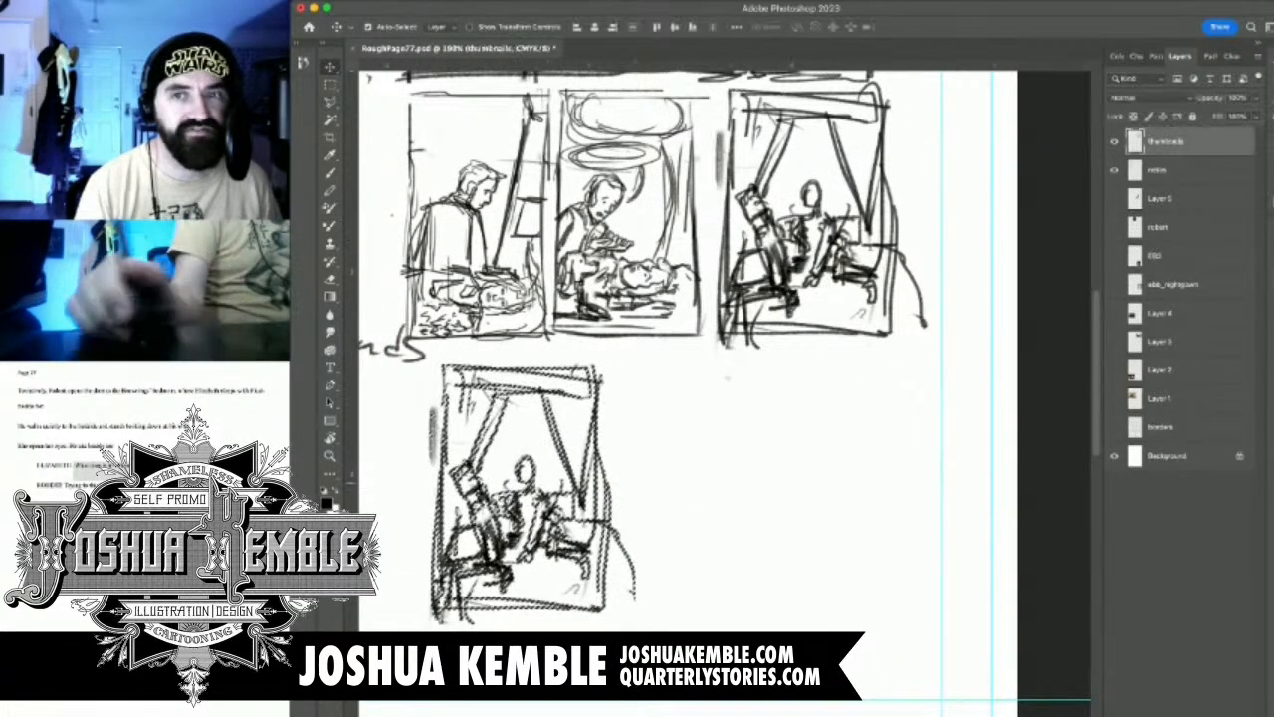
left_click_drag(672, 471, 876, 398)
key("super+d")
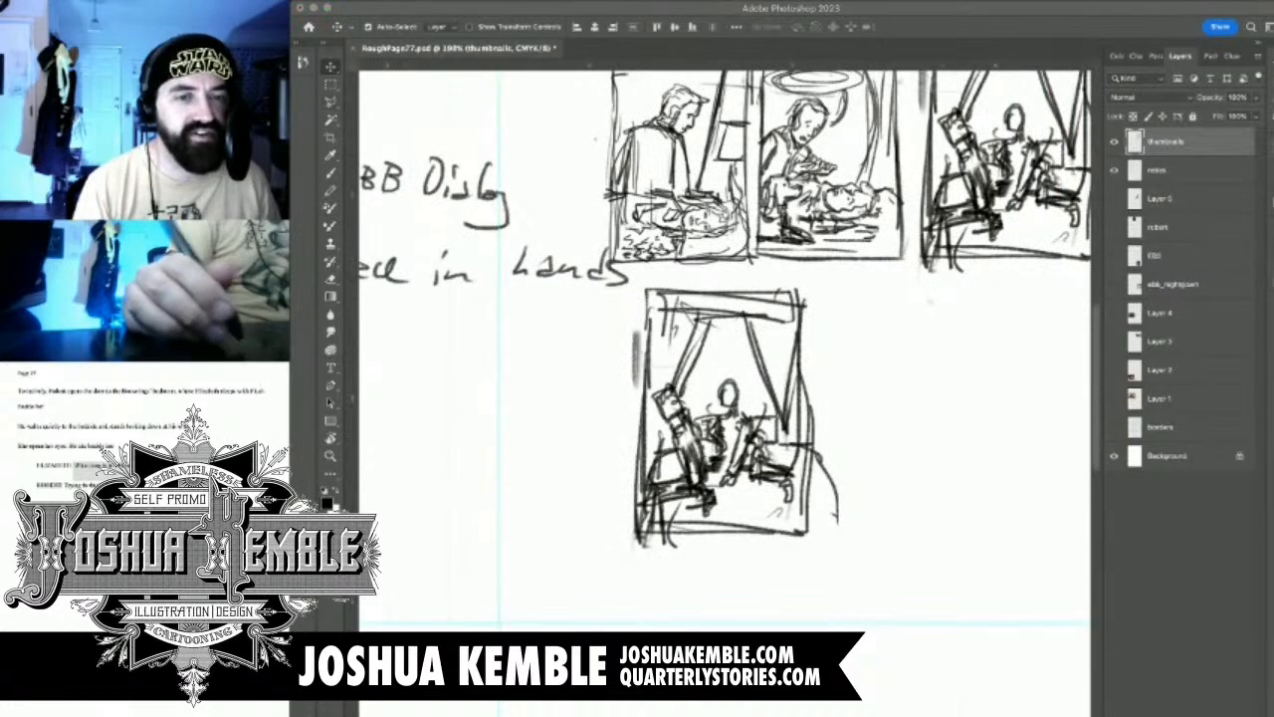
left_click_drag(683, 306, 657, 302)
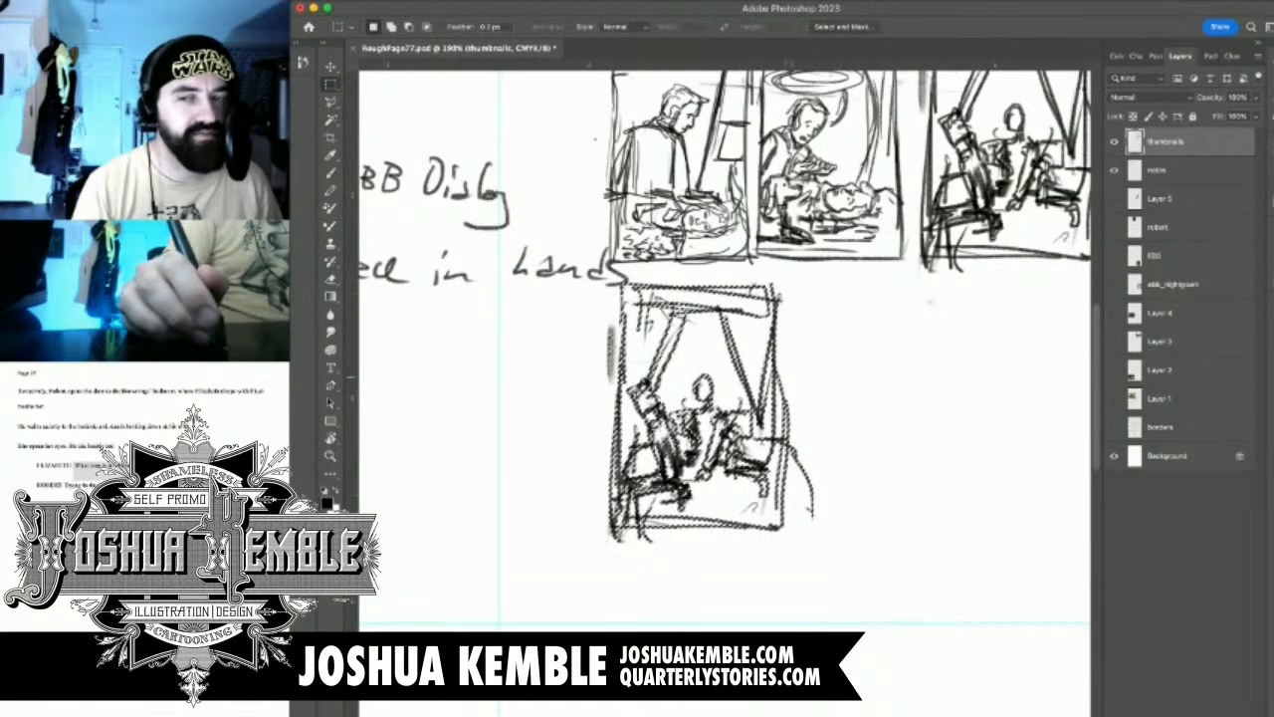
key("super+d")
Check the notes for panel 6 and erase the second figure's head, torso and arm from the copied sketch
left_click_drag(597, 399, 1028, 407)
key("super+minus")
key("super+minus")
key("super+plus")
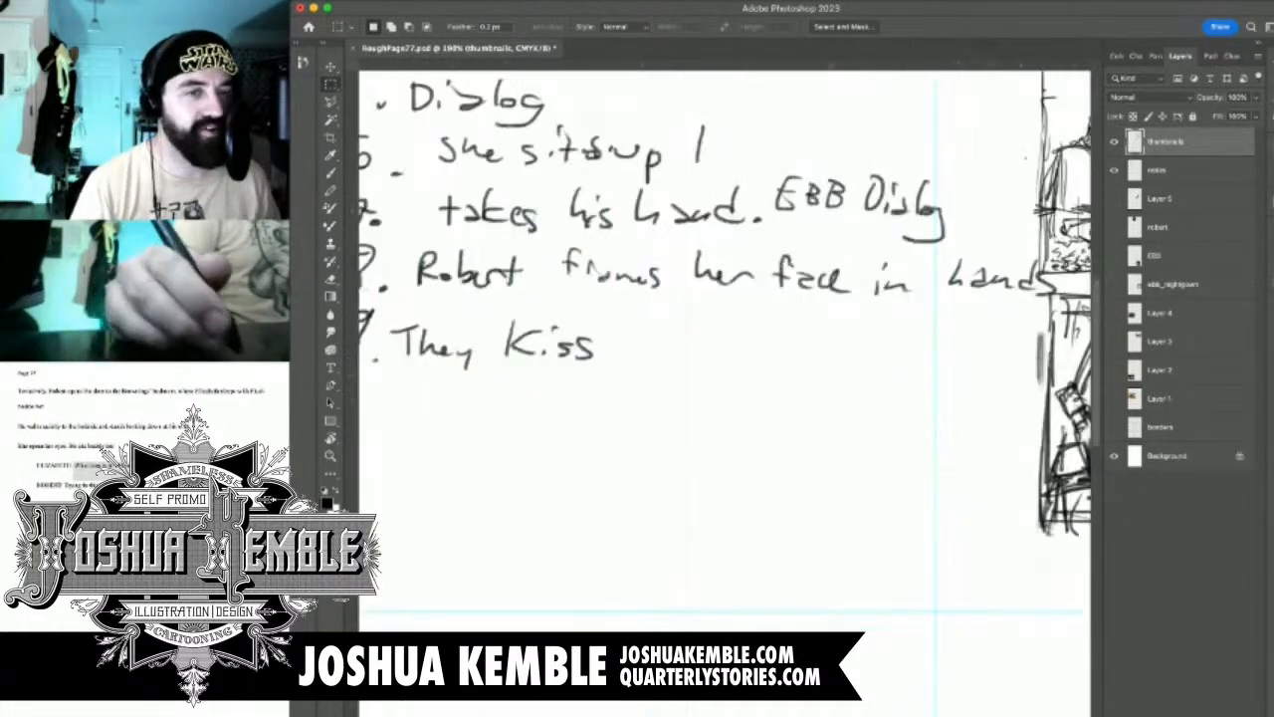
mouse_move(922, 306)
left_mouse_down()
mouse_move(635, 312)
mouse_move(979, 324)
mouse_move(554, 272)
left_mouse_up()
left_click_drag(803, 466, 856, 466)
key("e")
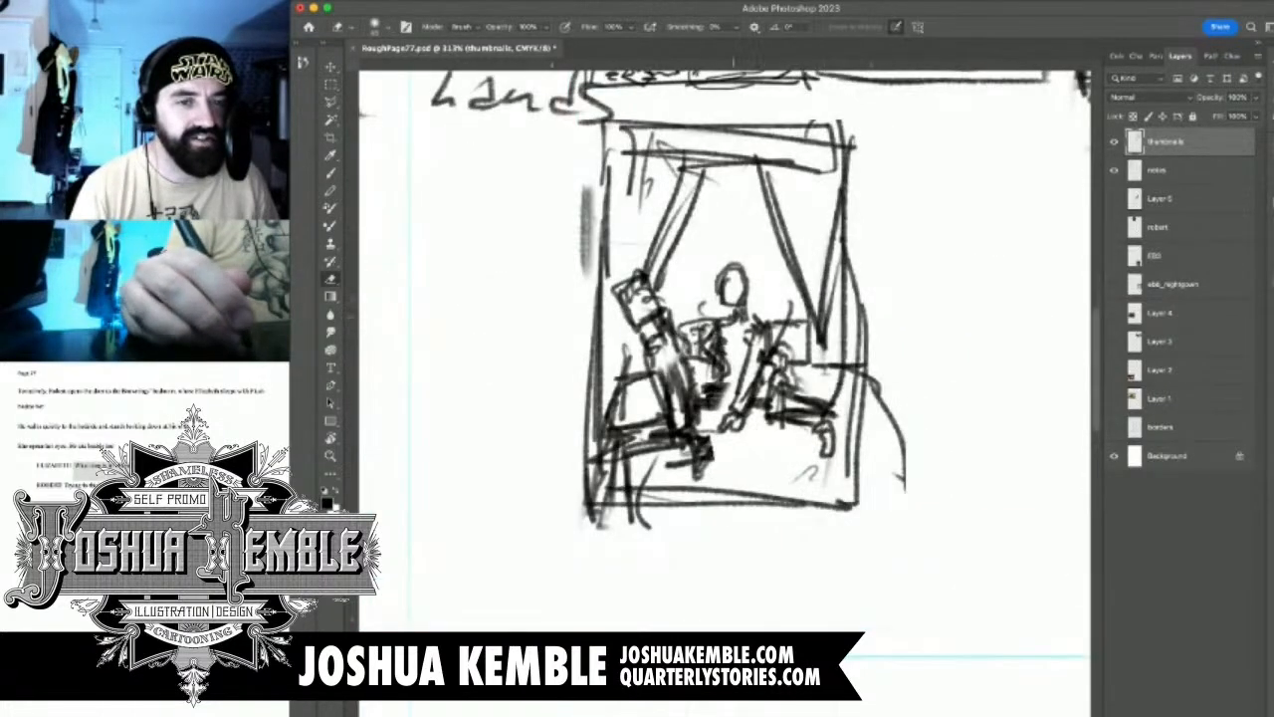
mouse_move(745, 347)
left_mouse_down()
mouse_move(727, 392)
mouse_move(736, 423)
mouse_move(762, 328)
mouse_move(742, 289)
mouse_move(709, 373)
mouse_move(697, 485)
left_mouse_up()
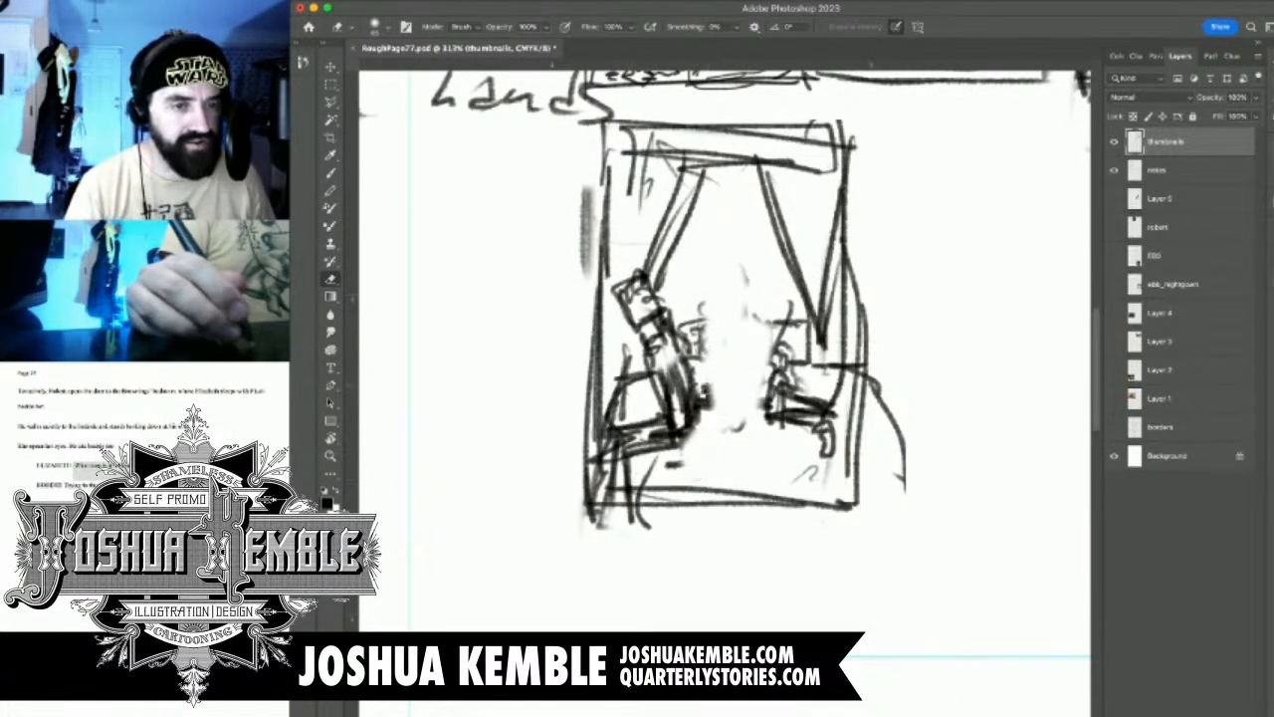
Sketch small hand strokes at the foreground figure's knees in panel 6
key("b")
mouse_move(669, 442)
left_mouse_down()
mouse_move(693, 450)
mouse_move(685, 464)
mouse_move(709, 462)
mouse_move(705, 444)
left_mouse_up()
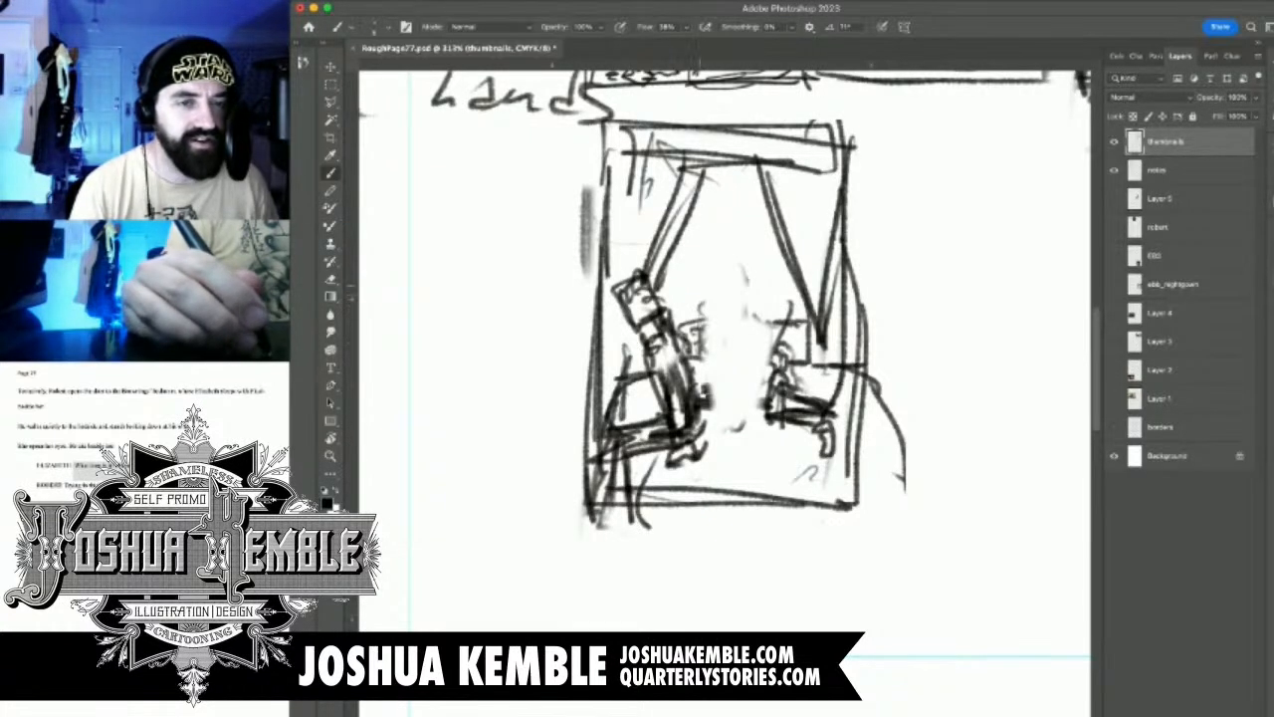
left_click_drag(693, 286, 696, 305)
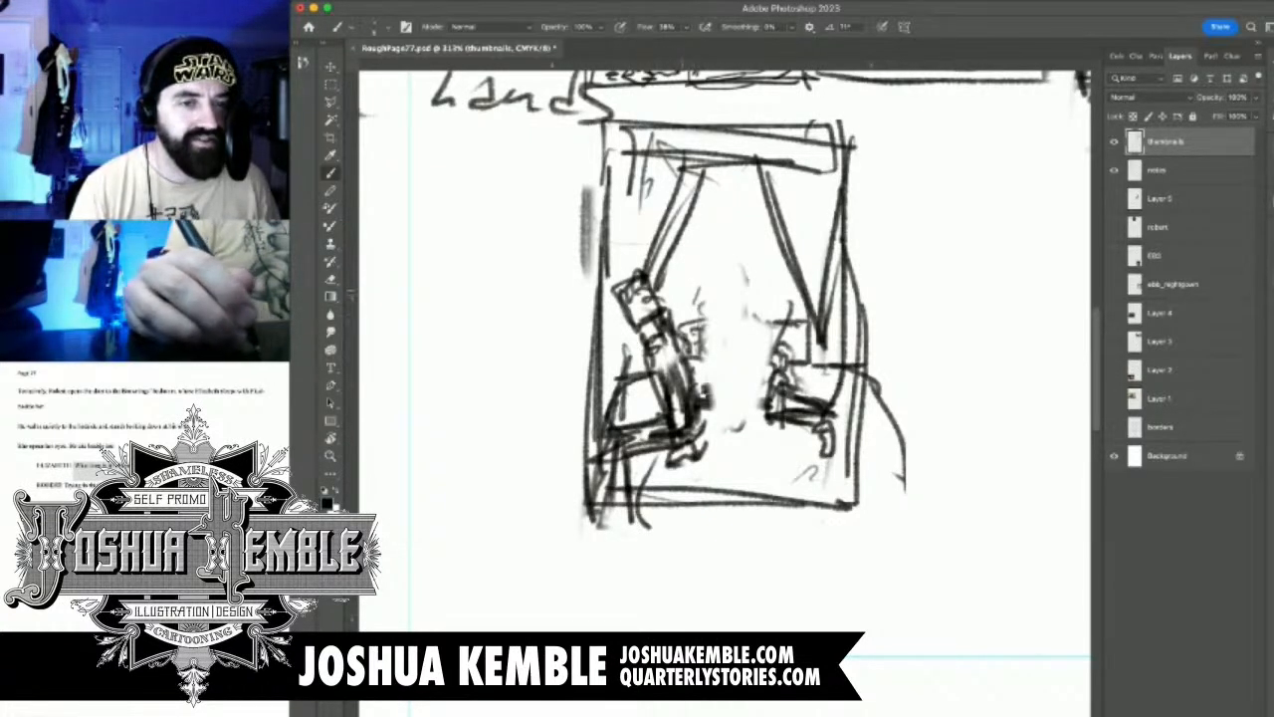
mouse_move(685, 459)
left_mouse_down()
mouse_move(693, 468)
mouse_move(699, 452)
left_mouse_up()
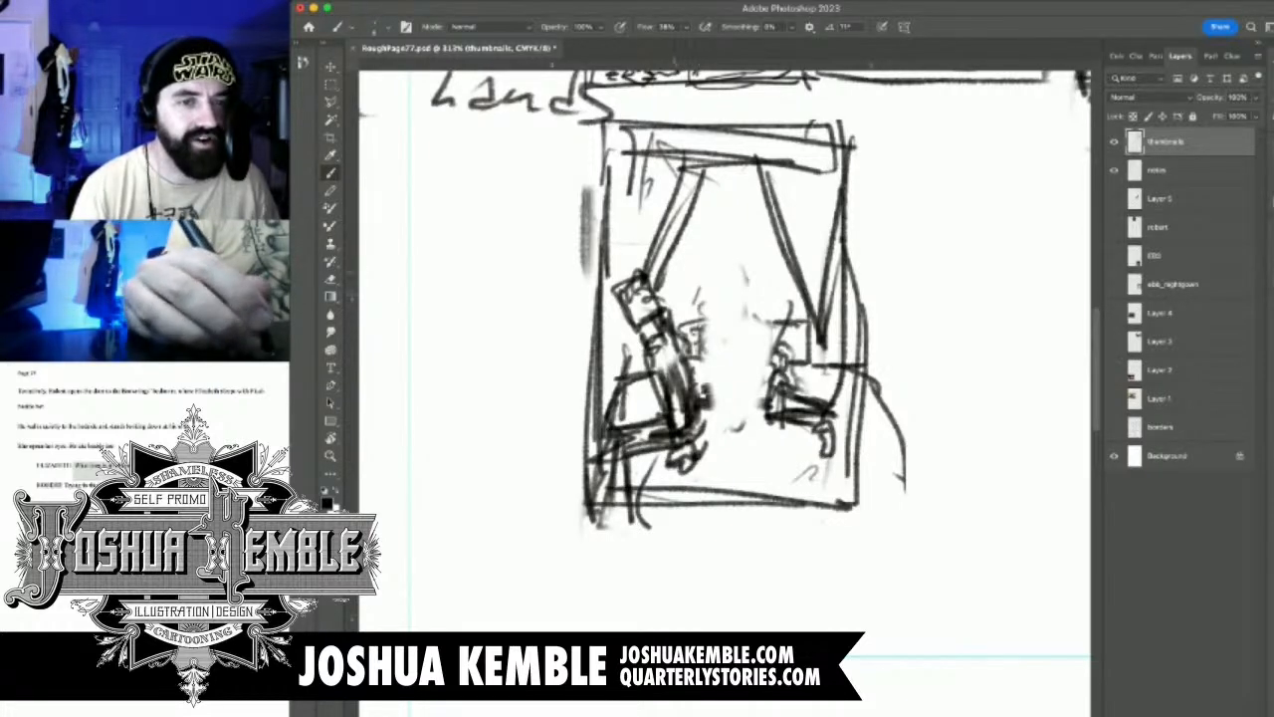
Erase the foreground figure's tilted head in panel 6 and redraw it upright with hair and simple facial features
scroll(665, 269, "up", 5)
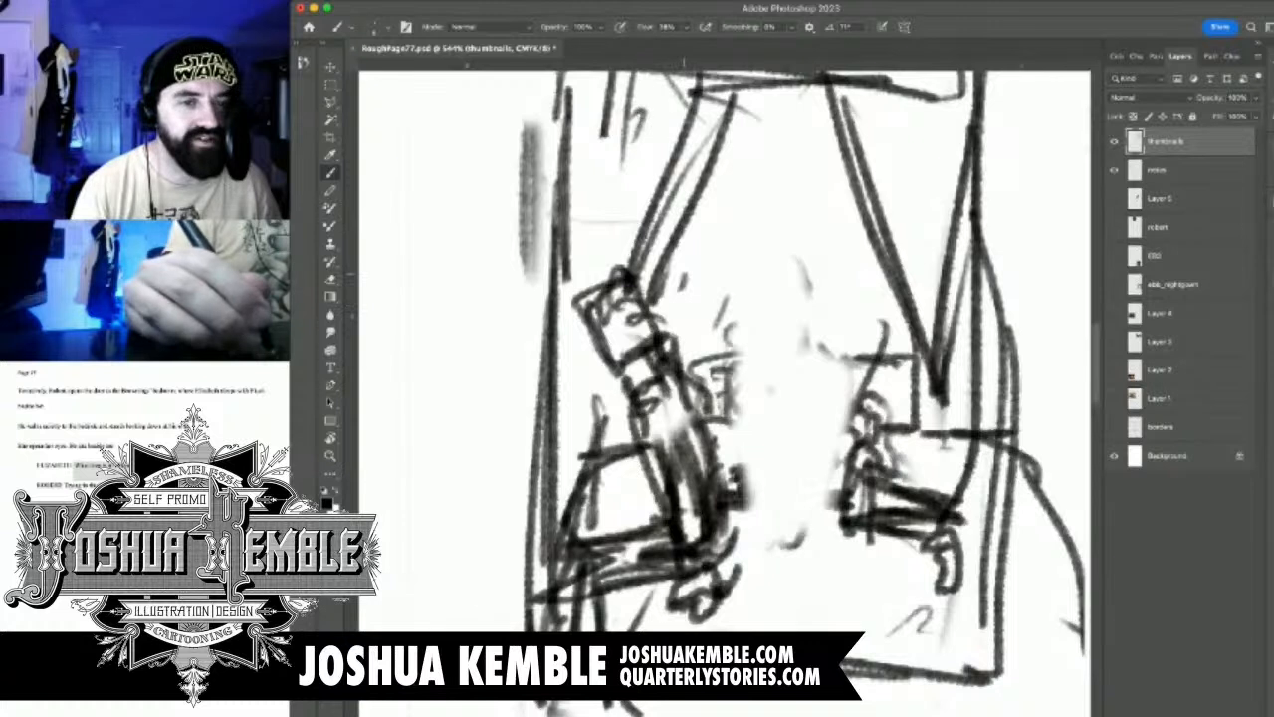
key("e")
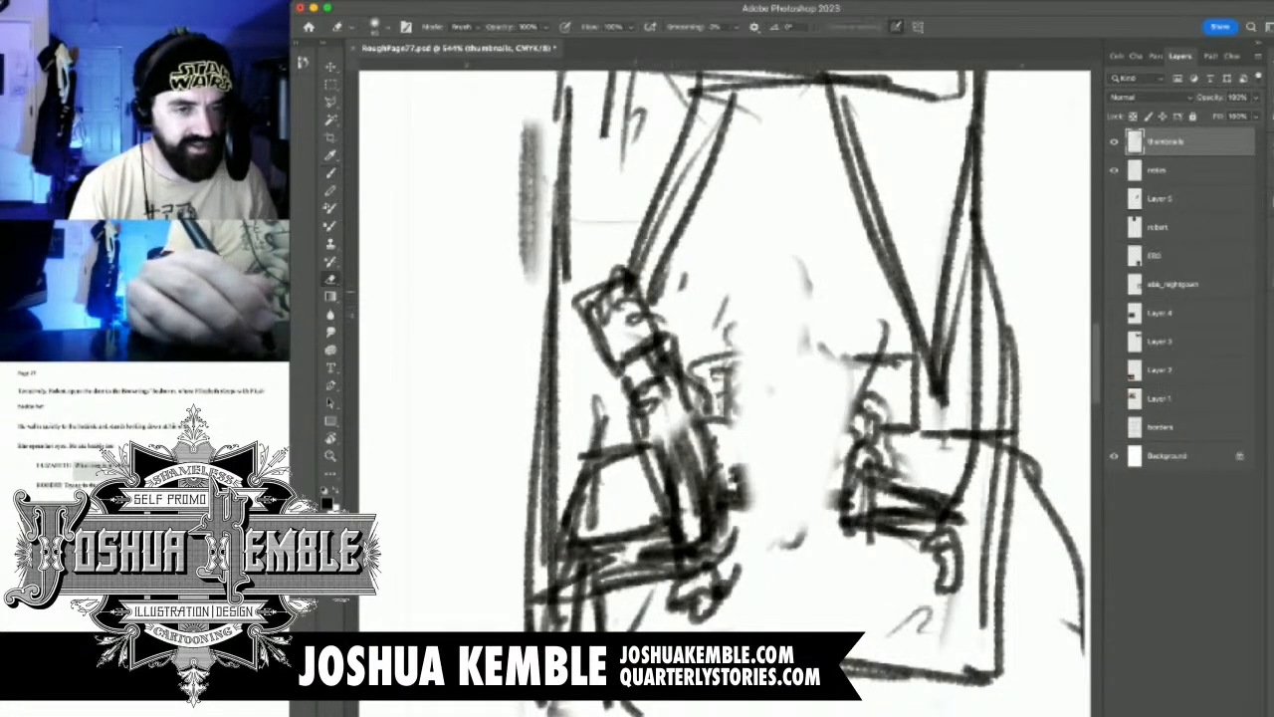
mouse_move(629, 283)
left_mouse_down()
mouse_move(603, 316)
mouse_move(635, 336)
mouse_move(612, 354)
left_mouse_up()
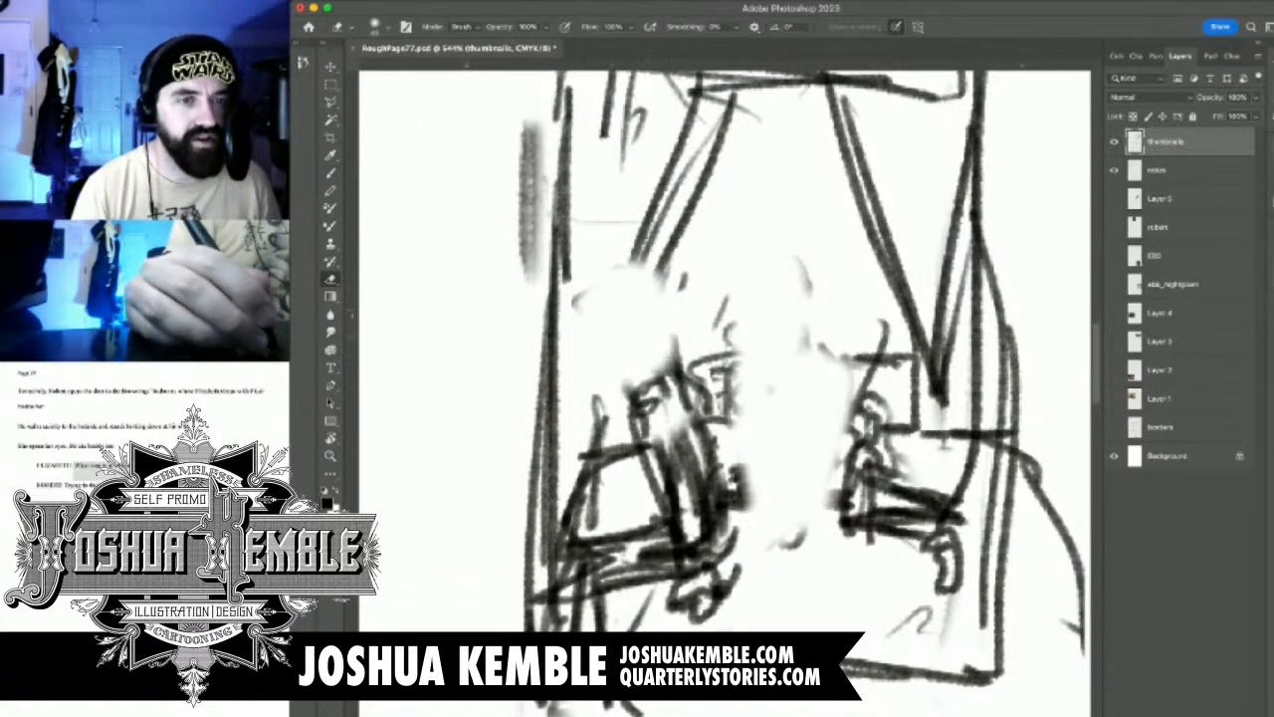
key("b")
mouse_move(613, 283)
left_mouse_down()
mouse_move(630, 344)
mouse_move(662, 340)
mouse_move(632, 318)
mouse_move(645, 320)
mouse_move(627, 275)
mouse_move(669, 245)
mouse_move(687, 316)
mouse_move(647, 336)
mouse_move(671, 359)
mouse_move(651, 354)
mouse_move(683, 313)
mouse_move(677, 369)
mouse_move(627, 384)
left_mouse_up()
Sketch the woman's profile head with gathered hair beside the man, her front and reaching arm, and darken his torso
mouse_move(711, 281)
left_mouse_down()
mouse_move(725, 320)
mouse_move(712, 298)
mouse_move(709, 328)
mouse_move(725, 260)
mouse_move(752, 254)
mouse_move(739, 249)
mouse_move(772, 284)
mouse_move(808, 294)
left_mouse_up()
mouse_move(792, 250)
left_mouse_down()
mouse_move(796, 326)
mouse_move(776, 267)
mouse_move(767, 366)
left_mouse_up()
mouse_move(753, 321)
left_mouse_down()
mouse_move(824, 370)
mouse_move(828, 276)
mouse_move(766, 239)
mouse_move(737, 368)
mouse_move(749, 356)
mouse_move(761, 368)
mouse_move(743, 486)
left_mouse_up()
mouse_move(754, 371)
left_mouse_down()
mouse_move(734, 565)
mouse_move(701, 574)
mouse_move(771, 491)
mouse_move(760, 460)
mouse_move(663, 600)
left_mouse_up()
left_click_drag(645, 396, 611, 529)
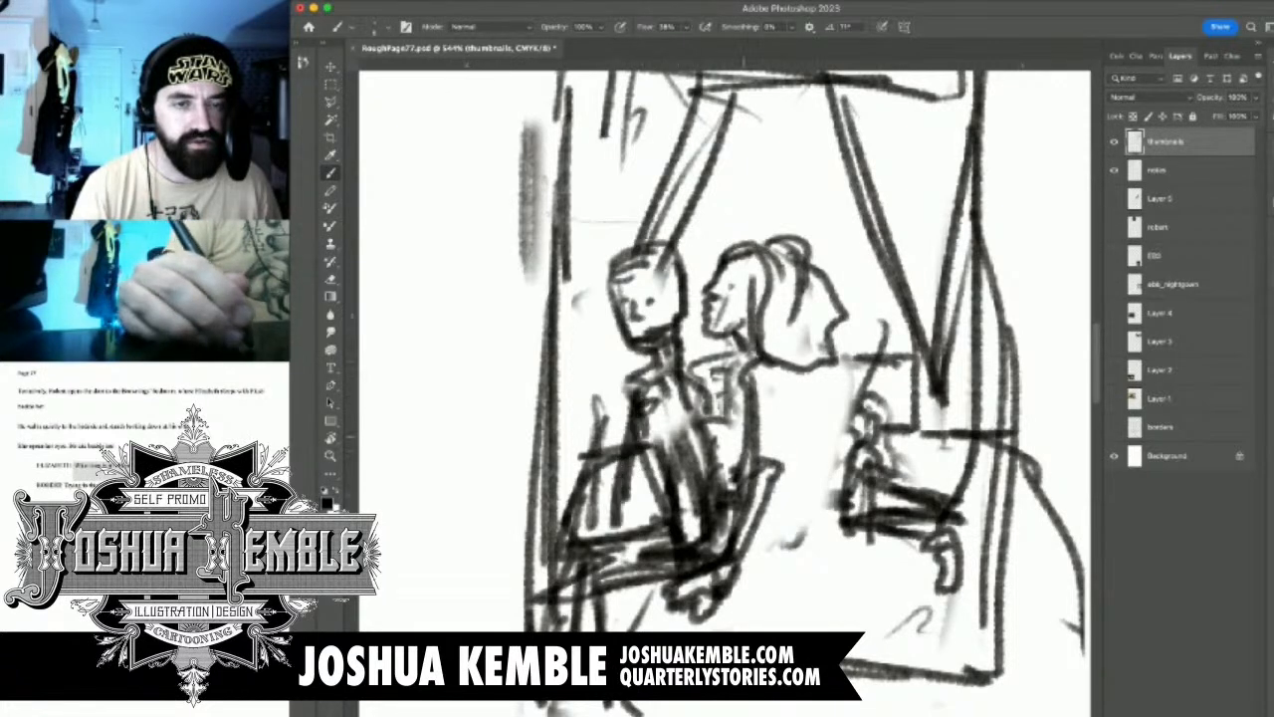
mouse_move(713, 399)
left_mouse_down()
mouse_move(725, 430)
mouse_move(744, 436)
left_mouse_up()
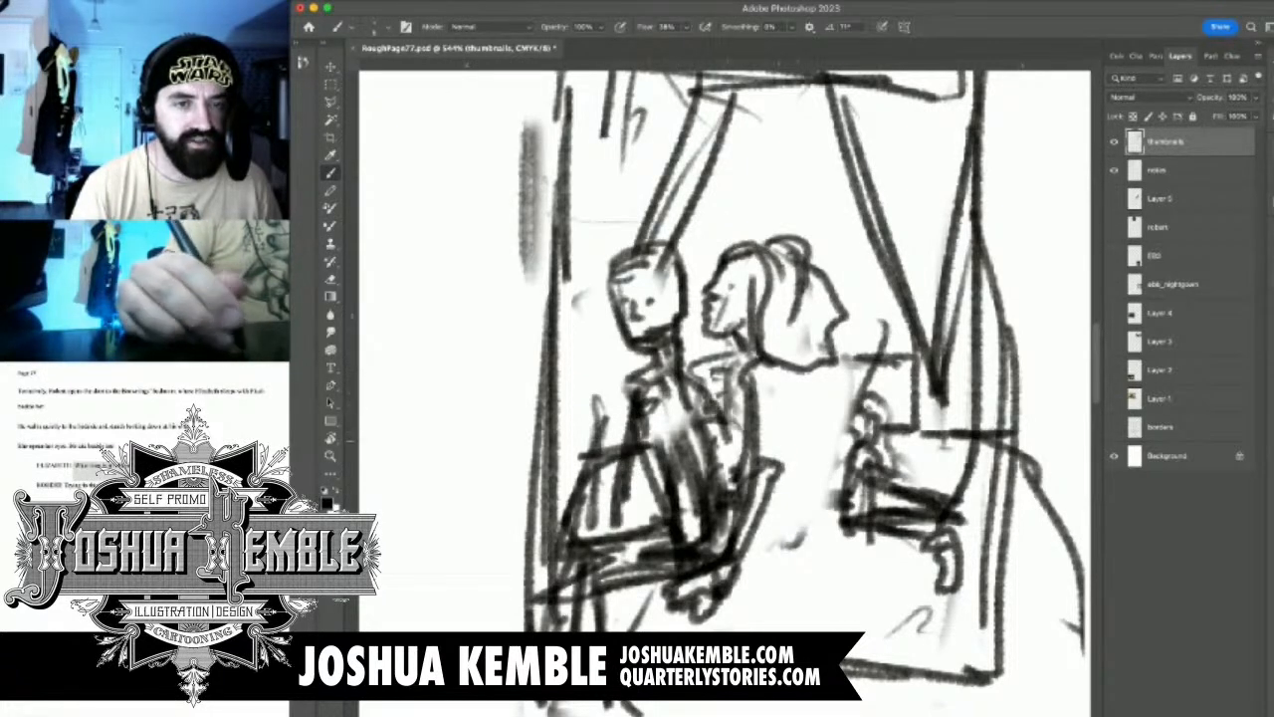
Draw the woman's back and seat line in panel 6 and erase the old outstretched legs behind her
left_click_drag(802, 400, 802, 438)
mouse_move(783, 365)
left_mouse_down()
mouse_move(838, 438)
mouse_move(841, 522)
left_mouse_up()
mouse_move(805, 432)
left_mouse_down()
mouse_move(787, 499)
mouse_move(826, 548)
mouse_move(735, 572)
mouse_move(841, 541)
left_mouse_up()
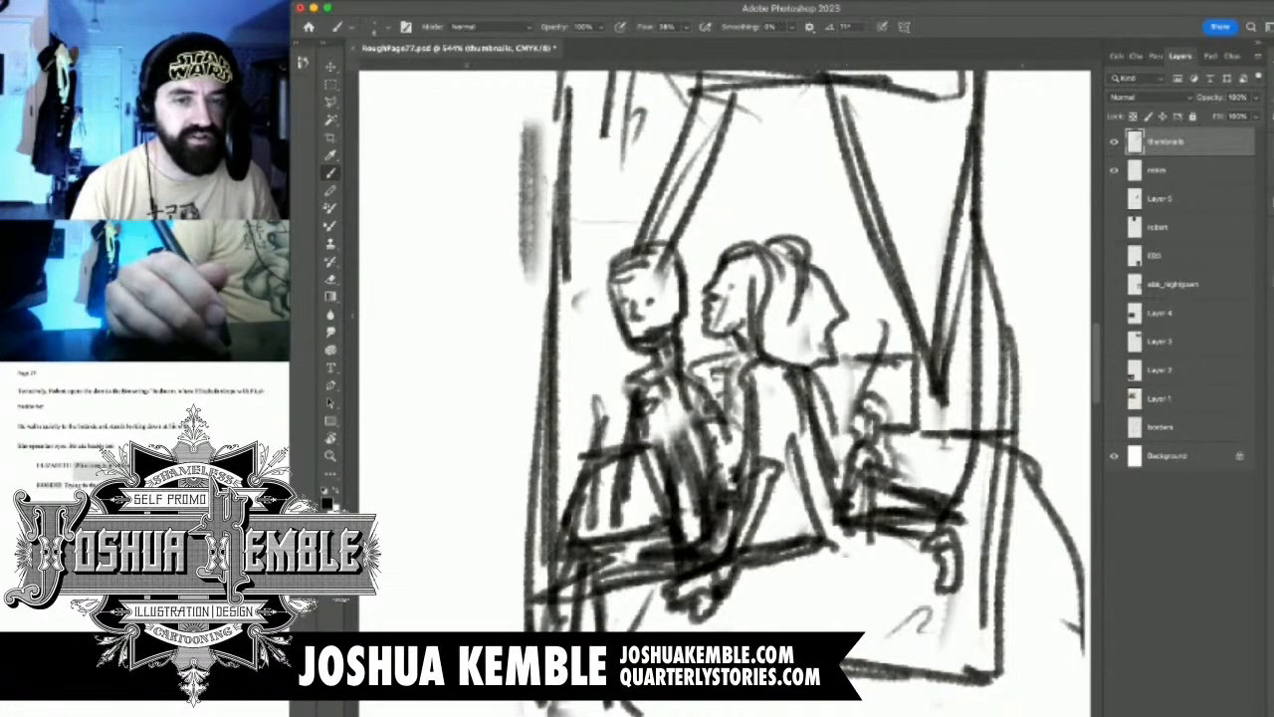
key("e")
mouse_move(842, 408)
left_mouse_down()
mouse_move(961, 592)
mouse_move(983, 557)
left_mouse_up()
Sketch a shaggy, curly-haired head with a small face in panel 6's lower right corner
key("b")
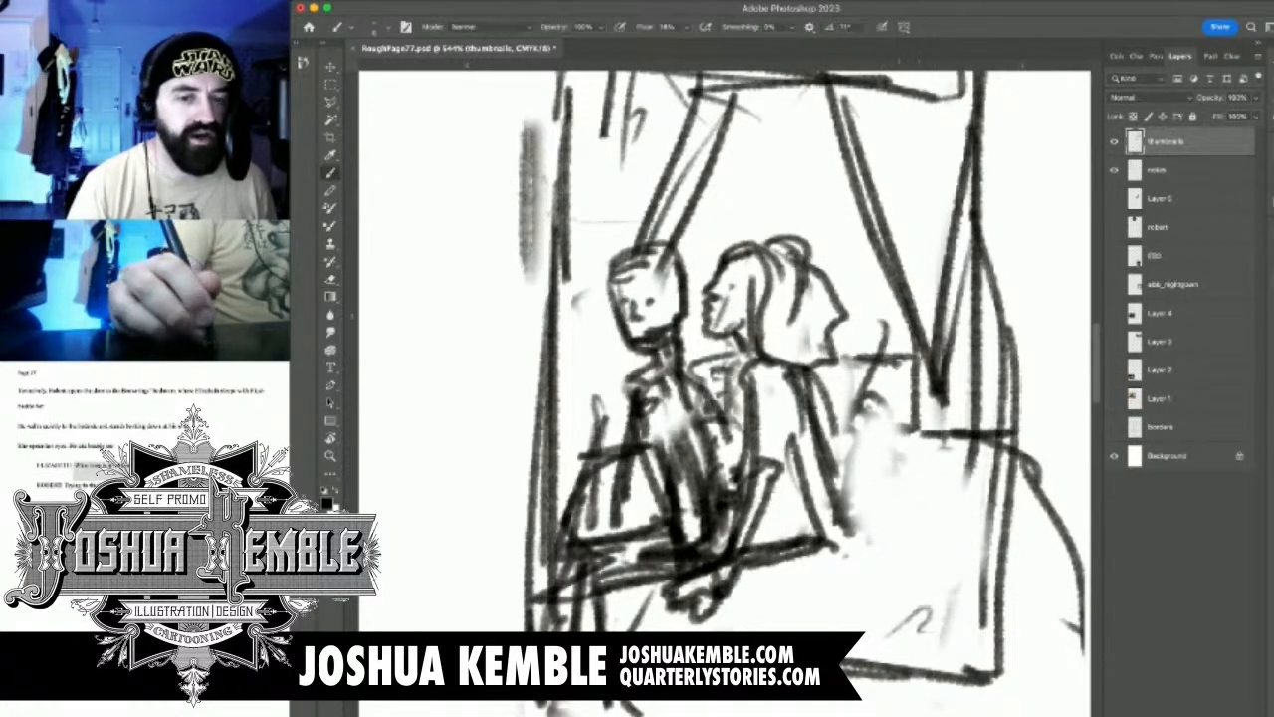
left_click(897, 585)
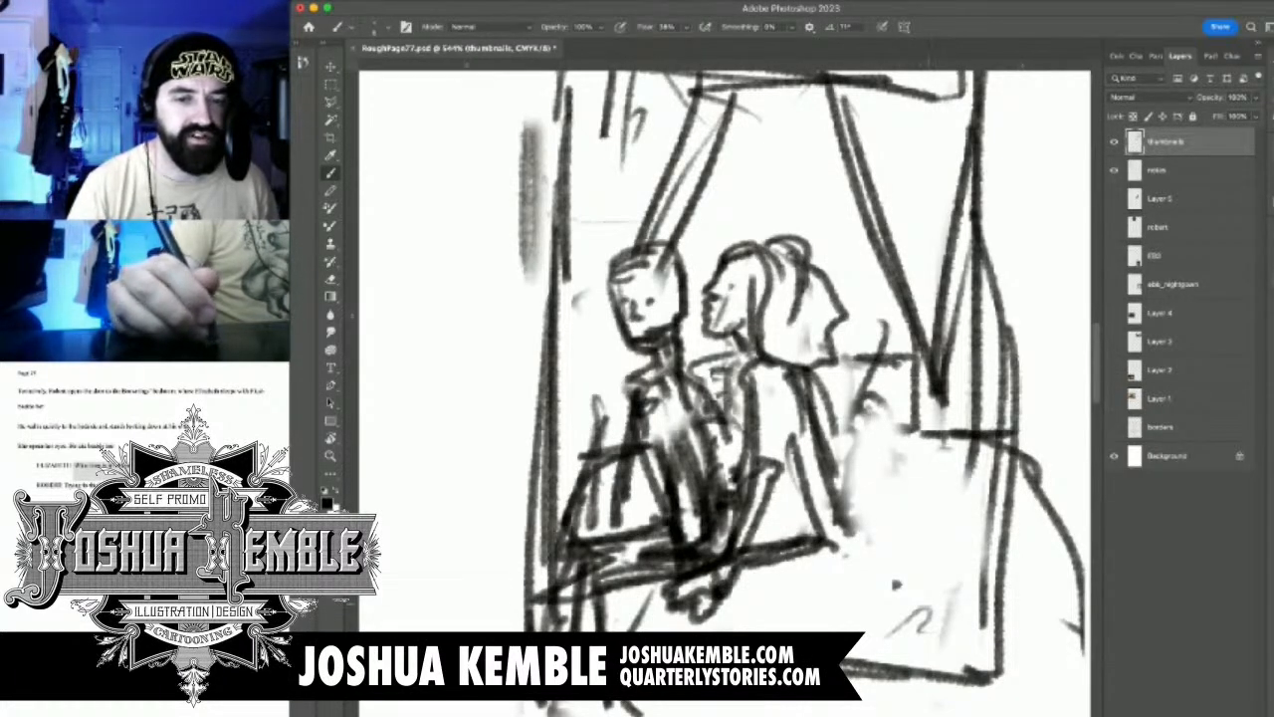
mouse_move(923, 601)
left_mouse_down()
mouse_move(933, 595)
mouse_move(887, 623)
mouse_move(916, 610)
left_mouse_up()
left_click_drag(868, 576, 904, 566)
mouse_move(877, 598)
left_mouse_down()
mouse_move(892, 641)
mouse_move(936, 615)
mouse_move(946, 573)
mouse_move(896, 539)
mouse_move(864, 611)
mouse_move(905, 620)
left_mouse_up()
mouse_move(928, 534)
left_mouse_down()
mouse_move(961, 554)
mouse_move(971, 601)
mouse_move(936, 633)
mouse_move(942, 611)
left_mouse_up()
mouse_move(904, 512)
left_mouse_down()
mouse_move(932, 550)
mouse_move(891, 499)
mouse_move(862, 547)
mouse_move(858, 585)
mouse_move(968, 515)
mouse_move(991, 573)
mouse_move(967, 607)
left_mouse_up()
Draw the bed's horizontal edge above the shaggy head and outline the pillow shape behind the woman in panel 6
mouse_move(832, 482)
left_mouse_down()
mouse_move(926, 485)
mouse_move(952, 470)
left_mouse_up()
left_click_drag(926, 470, 910, 370)
mouse_move(818, 371)
left_mouse_down()
mouse_move(923, 369)
mouse_move(862, 376)
left_mouse_up()
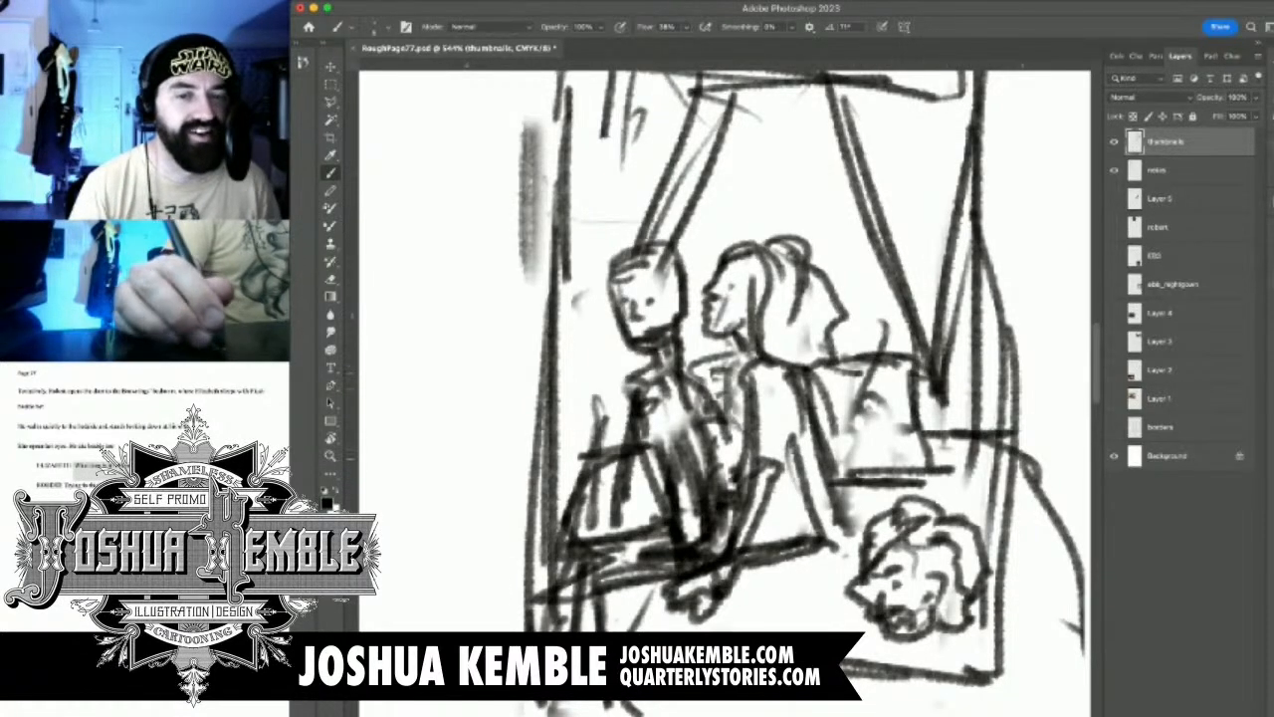
left_click_drag(948, 476, 1003, 483)
left_click_drag(918, 469, 997, 487)
left_click_drag(930, 433, 985, 435)
left_click_drag(924, 391, 941, 432)
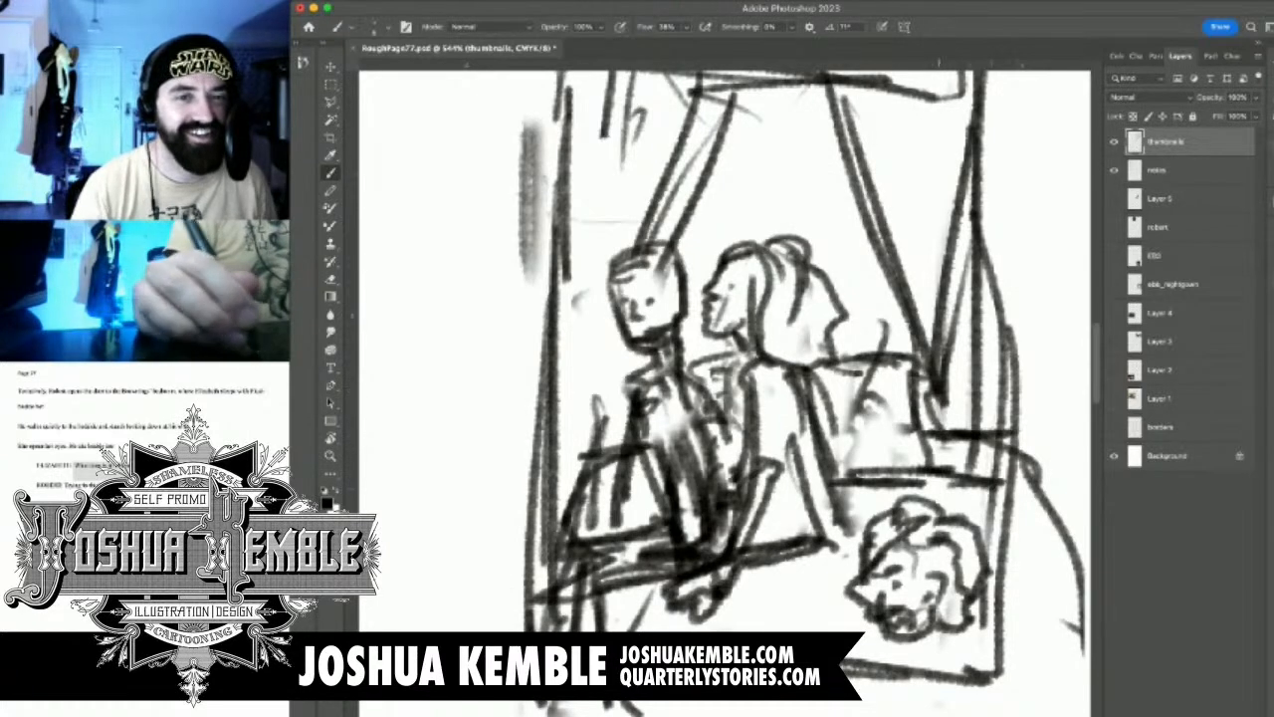
scroll(762, 345, "down", 6)
scroll(763, 346, "up", 1)
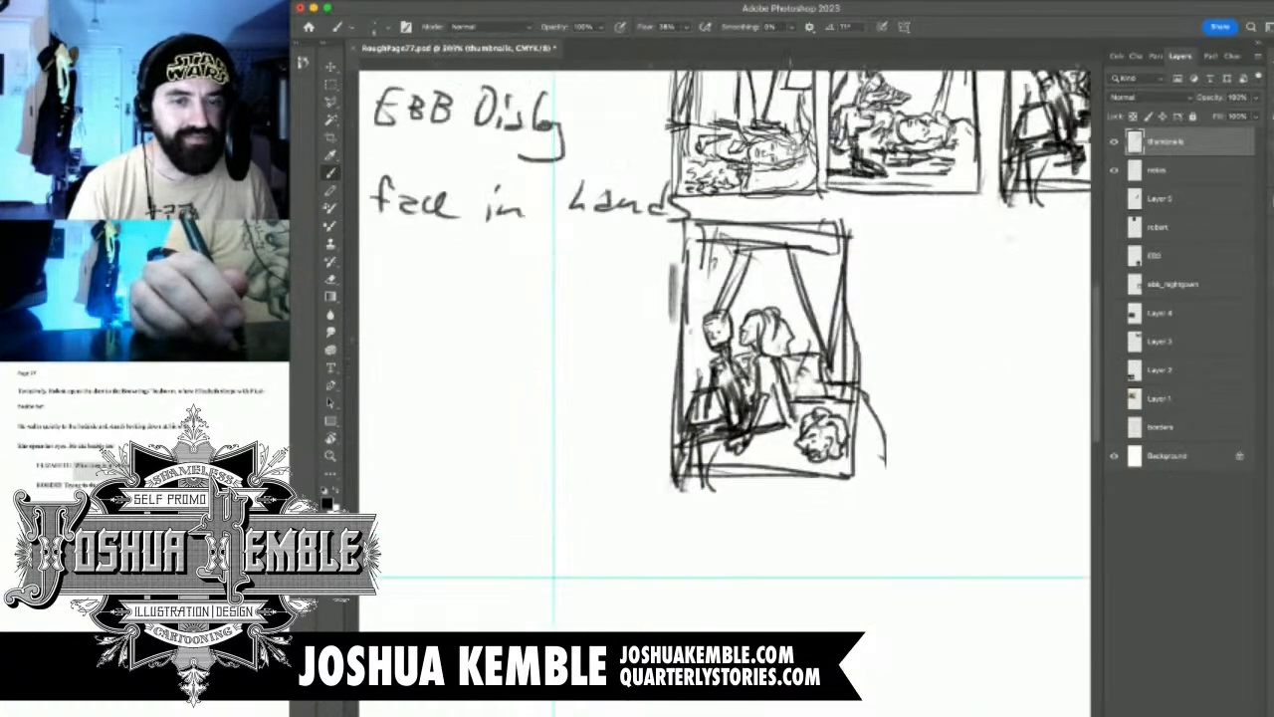
Erase the curtain tops and the lower valance lines inside the upper part of panel 6
scroll(763, 346, "down", 5)
scroll(850, 438, "up", 2)
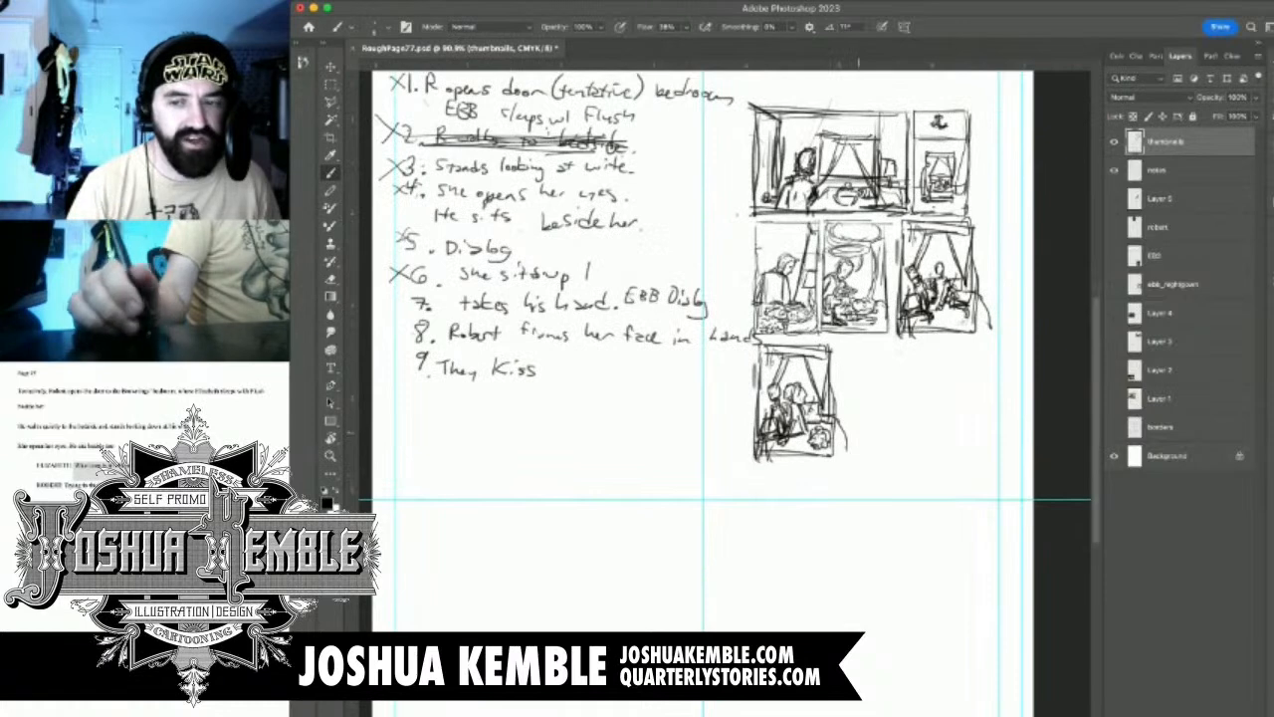
scroll(856, 436, "up", 4)
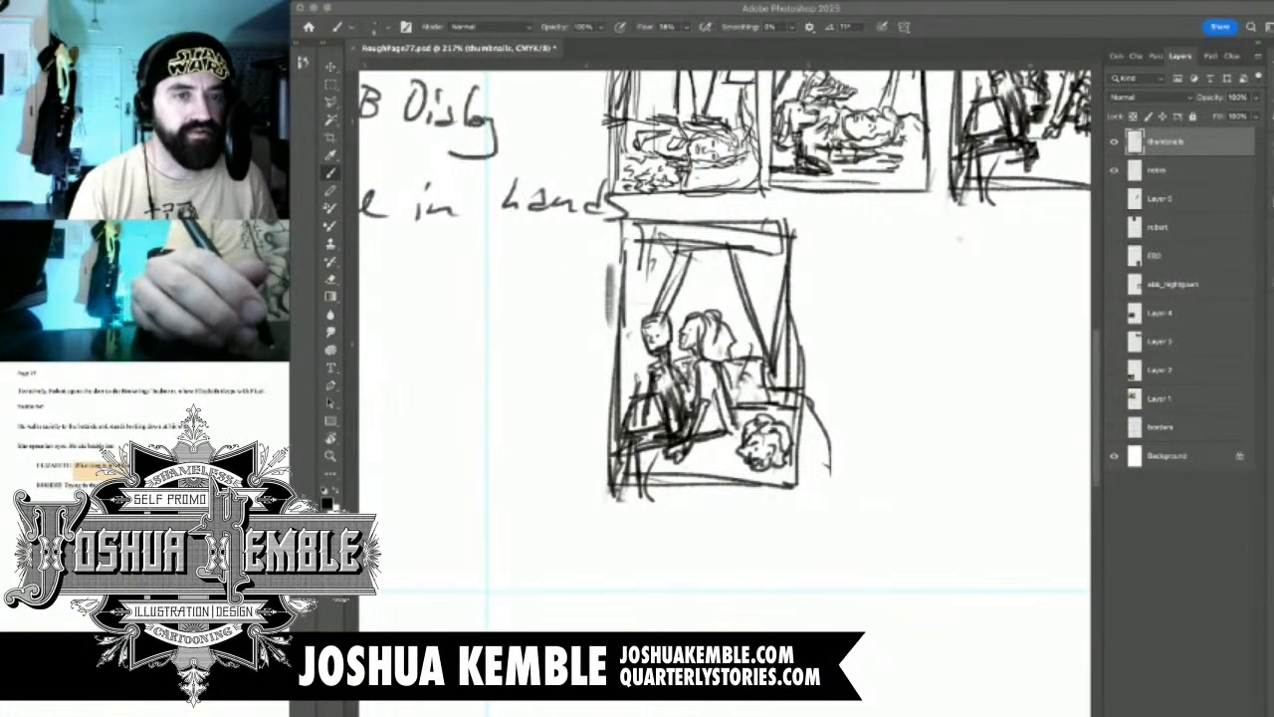
left_click(731, 269)
scroll(732, 269, "up", 4)
key("e")
left_click_drag(611, 260, 743, 239)
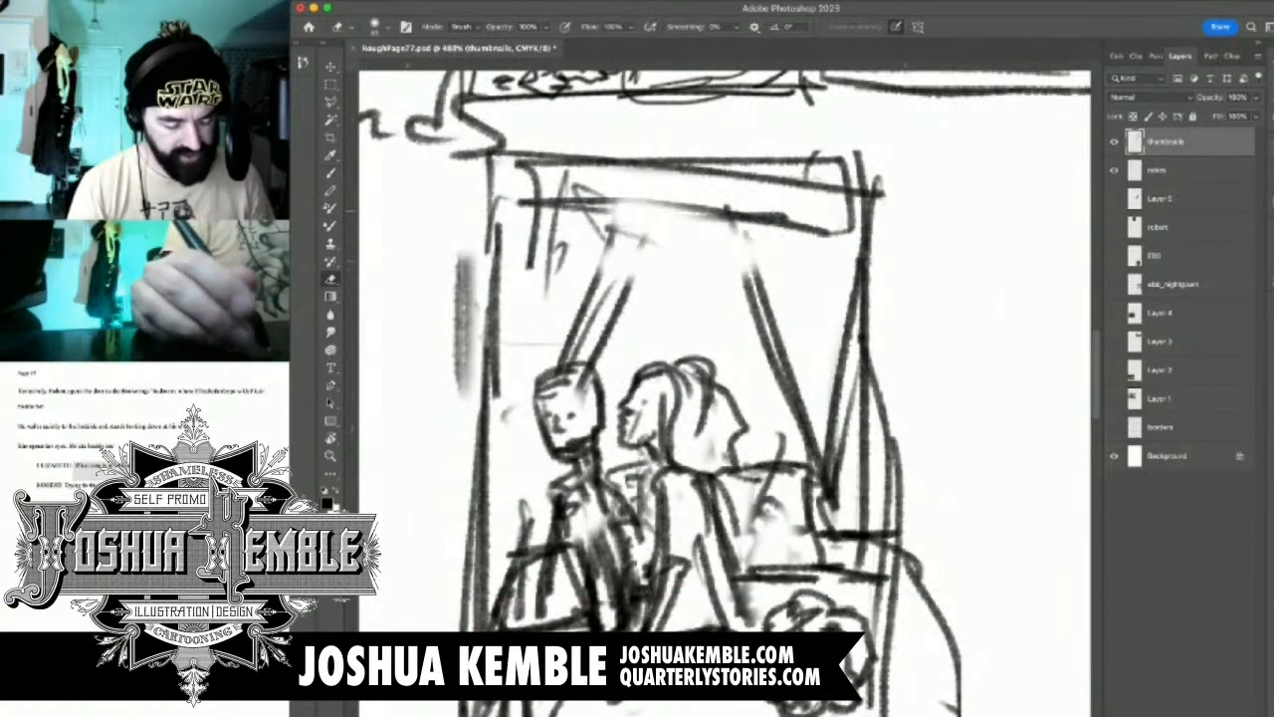
left_click_drag(625, 211, 679, 233)
key("b")
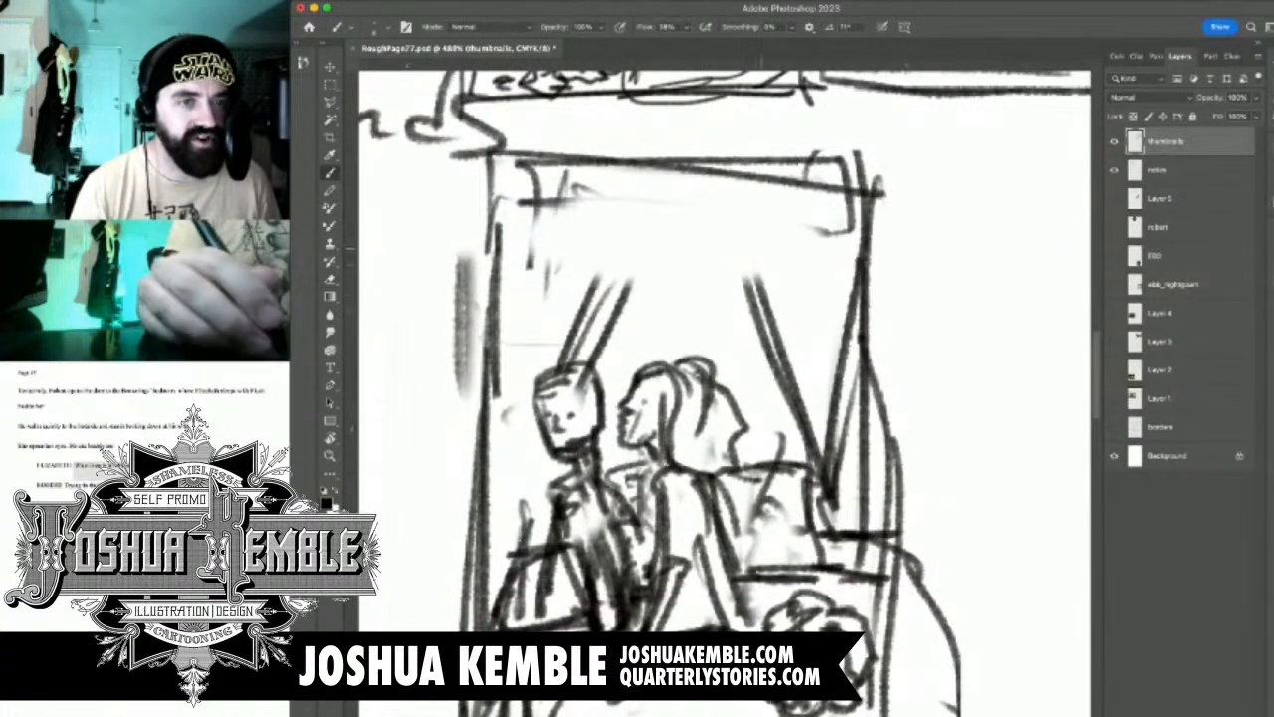
Draw a wide oval speech balloon across the top of panel 6 with a curved tail reaching down to the woman's head
mouse_move(601, 213)
left_mouse_down()
mouse_move(522, 207)
mouse_move(529, 256)
mouse_move(697, 283)
left_mouse_up()
mouse_move(577, 281)
left_mouse_down()
mouse_move(786, 274)
mouse_move(809, 211)
left_mouse_up()
left_click_drag(734, 285, 737, 351)
mouse_move(738, 283)
left_mouse_down()
mouse_move(742, 328)
mouse_move(721, 378)
left_mouse_up()
mouse_move(736, 283)
left_mouse_down()
mouse_move(736, 352)
mouse_move(718, 381)
left_mouse_up()
left_click_drag(747, 289, 725, 377)
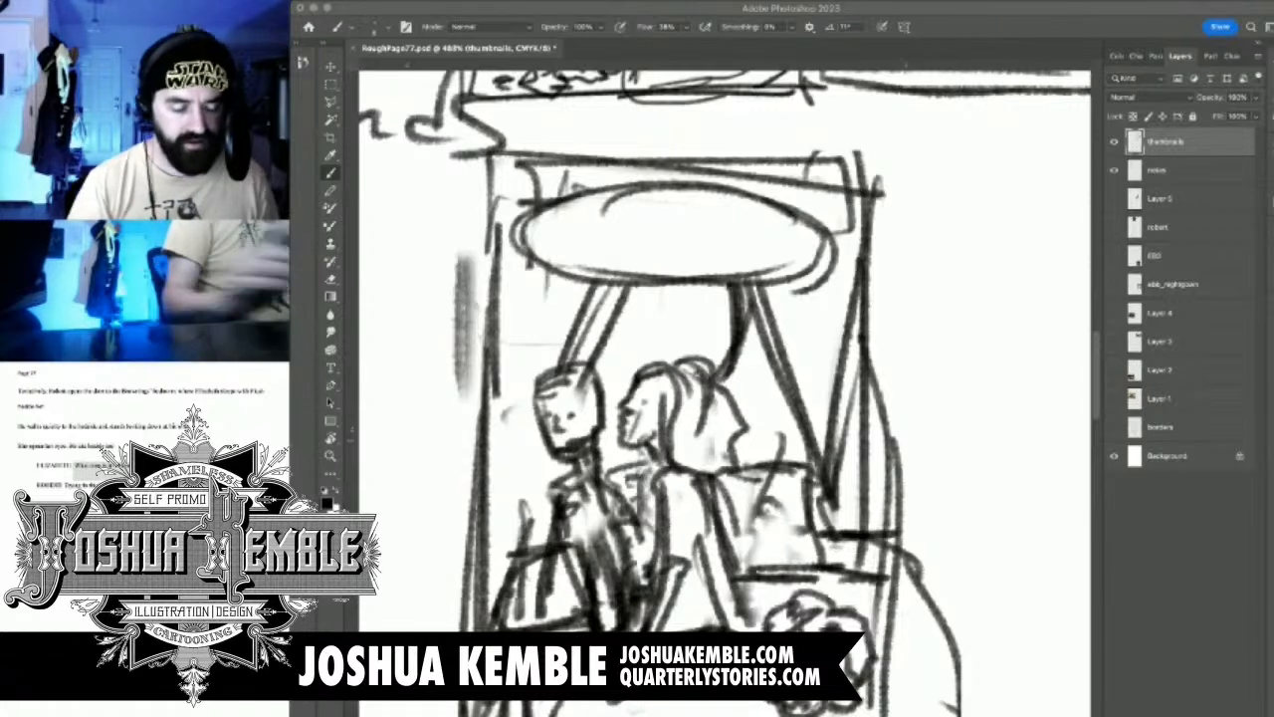
key("super+minus")
key("super+minus")
key("super+minus")
key("super+minus")
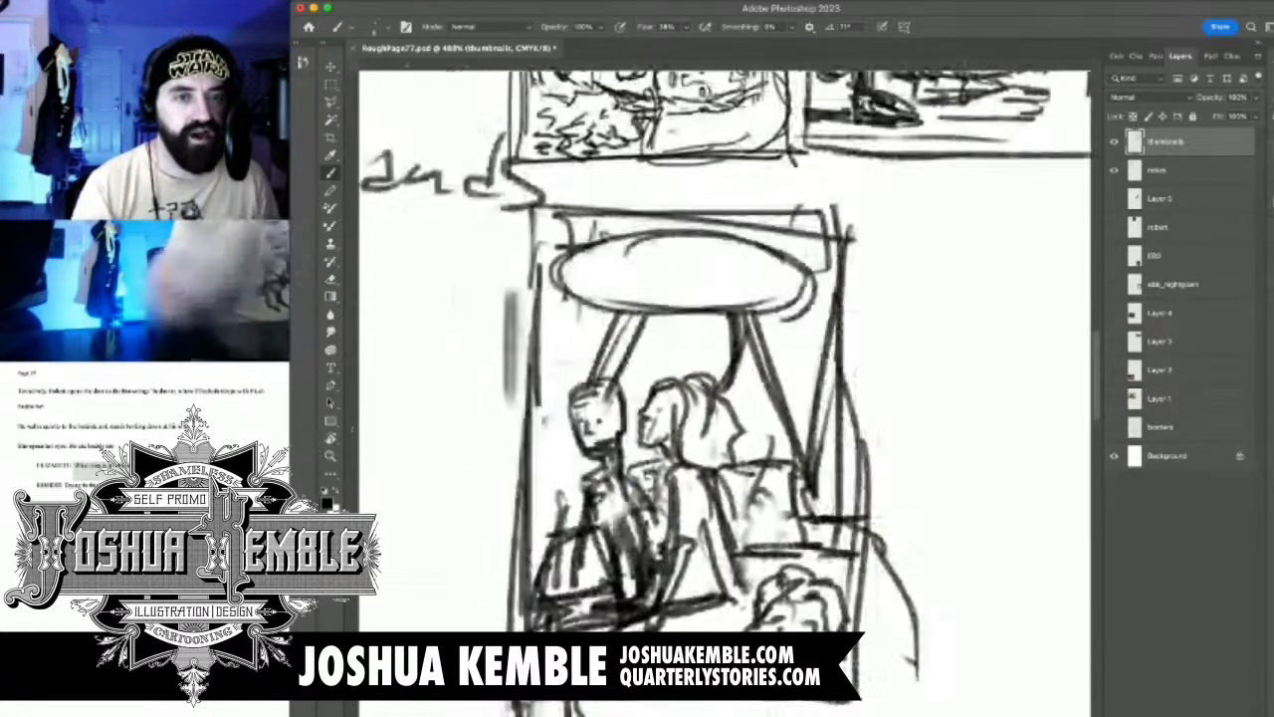
left_click_drag(637, 359, 739, 419)
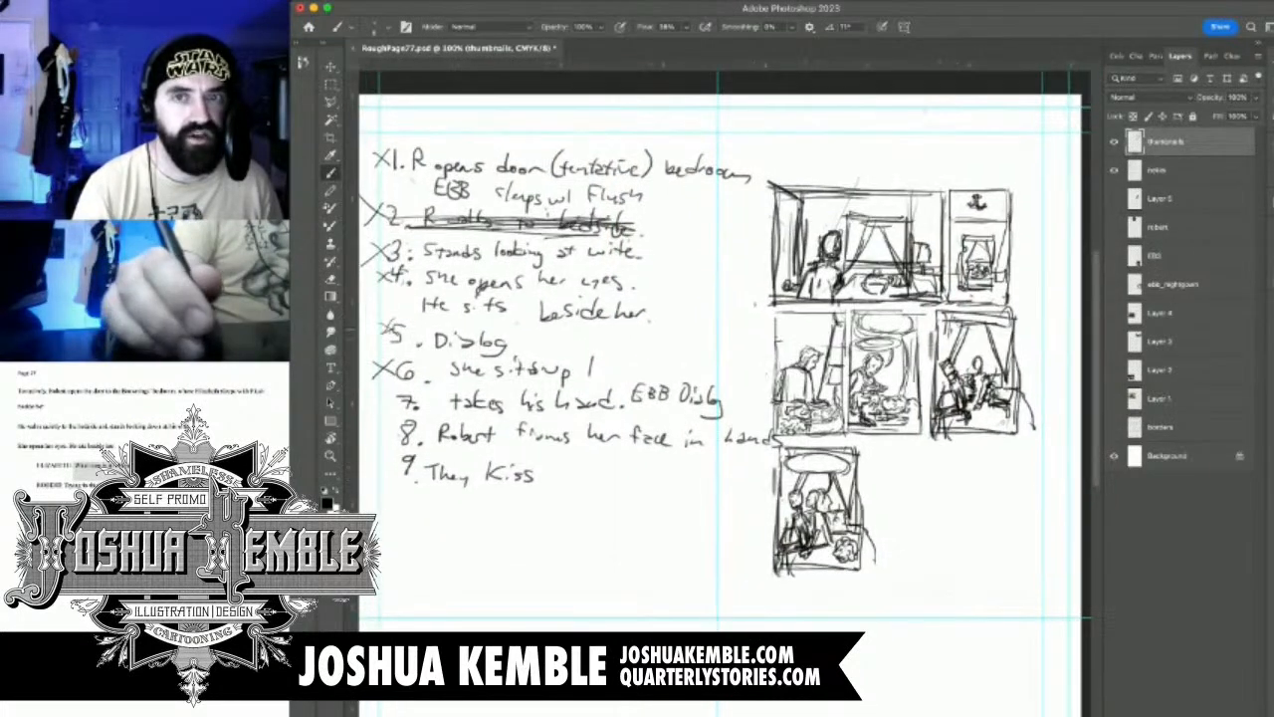
Toggle the thumbnails layer's visibility to check which of the X marks beside the notes sit on it
left_click(1114, 141)
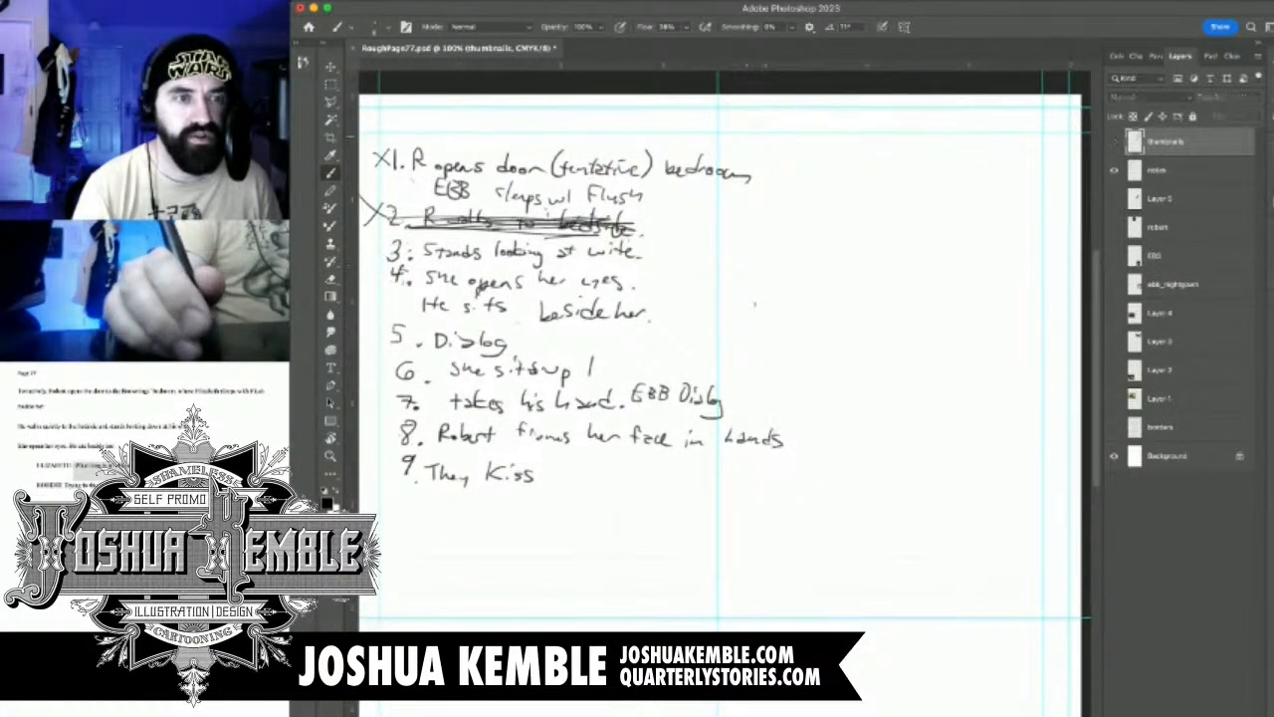
left_click(1114, 141)
left_click(1114, 141)
left_click(1114, 141)
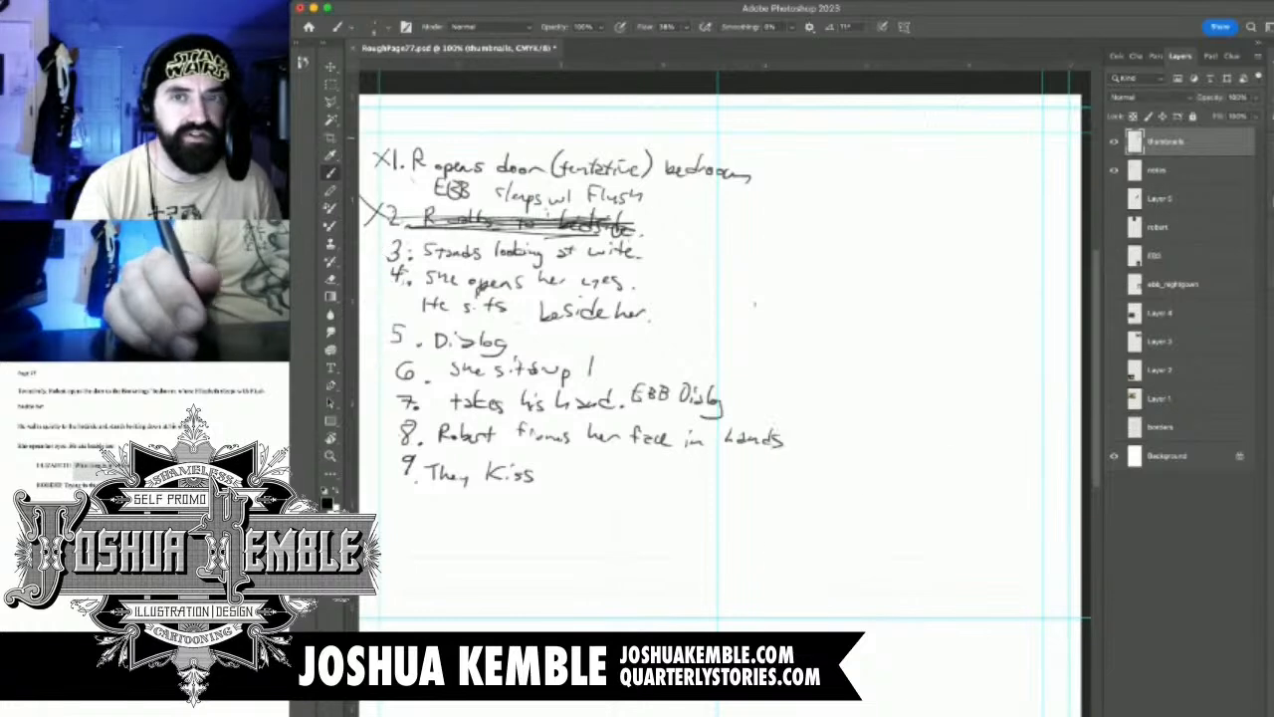
left_click(1114, 141)
left_click(1113, 141)
left_click(1113, 141)
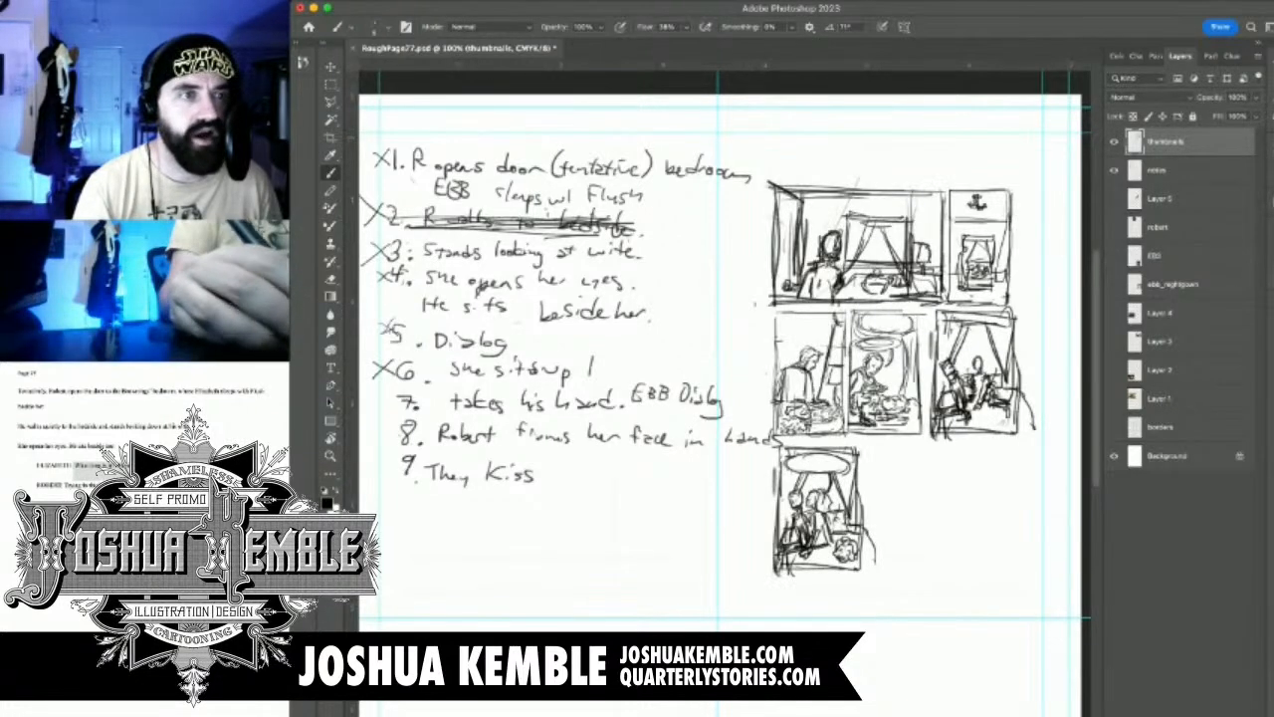
Cut the X marks beside notes 3 to 6 from the thumbnails layer and paste them onto a new layer
key("m")
left_click_drag(448, 298, 595, 287)
left_click_drag(569, 222, 504, 391)
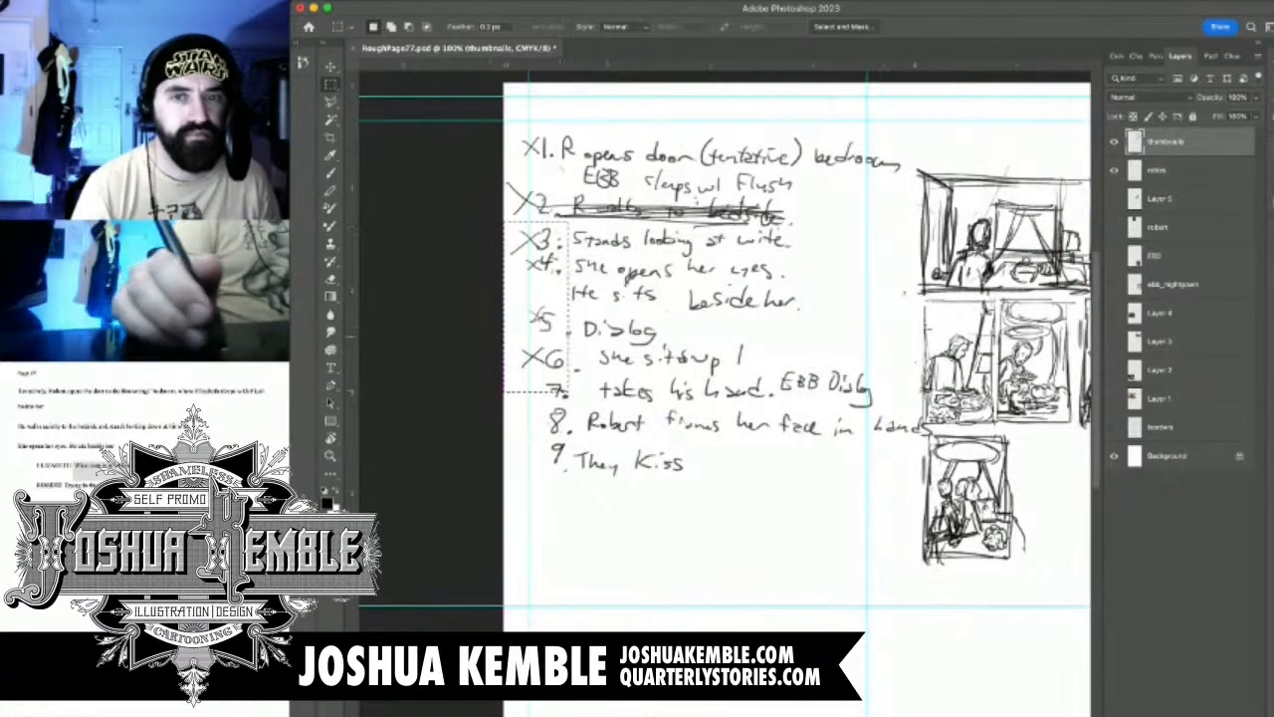
key("ctrl+x")
key("ctrl+v")
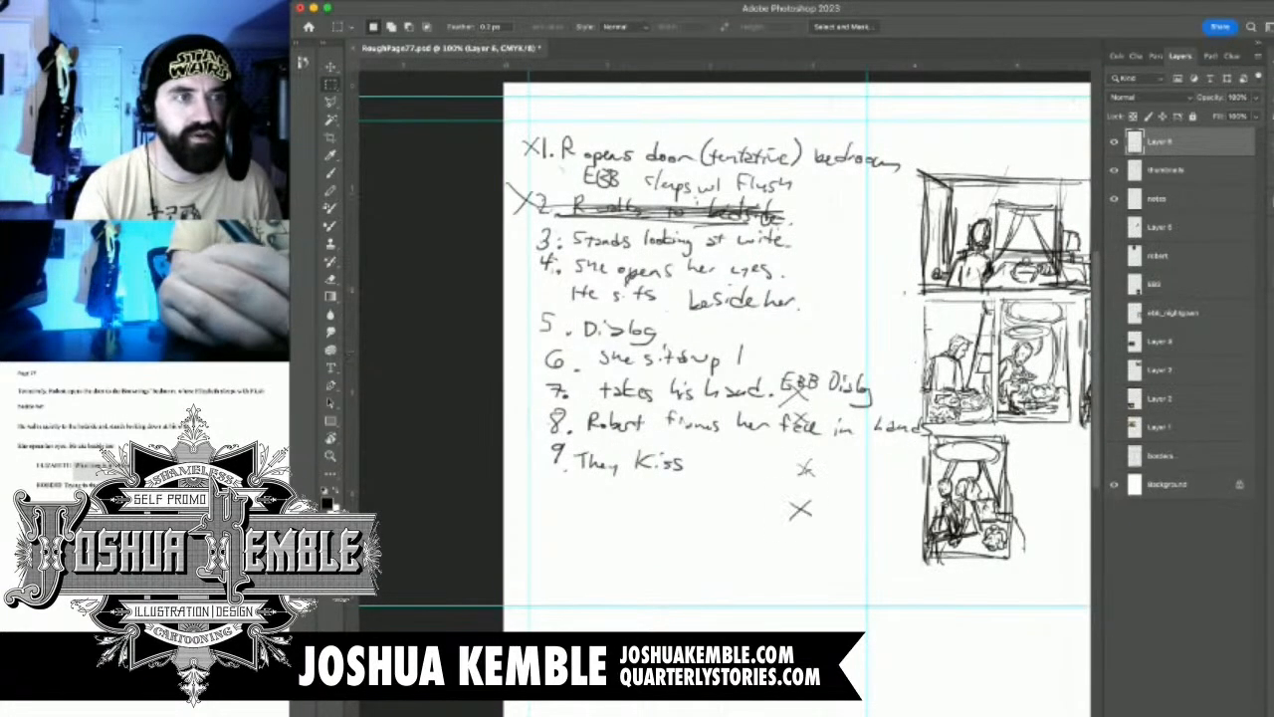
Move the pasted X marks back beside notes 3 to 6
key("v")
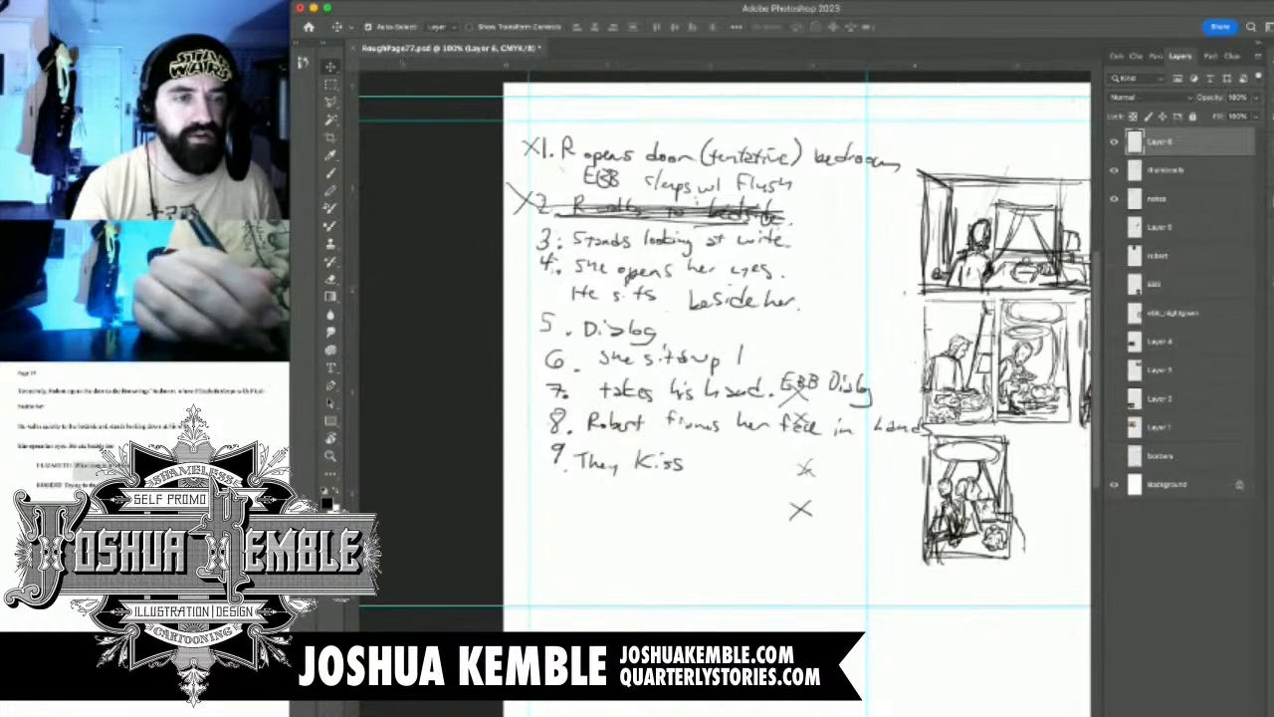
left_click_drag(808, 468, 684, 487)
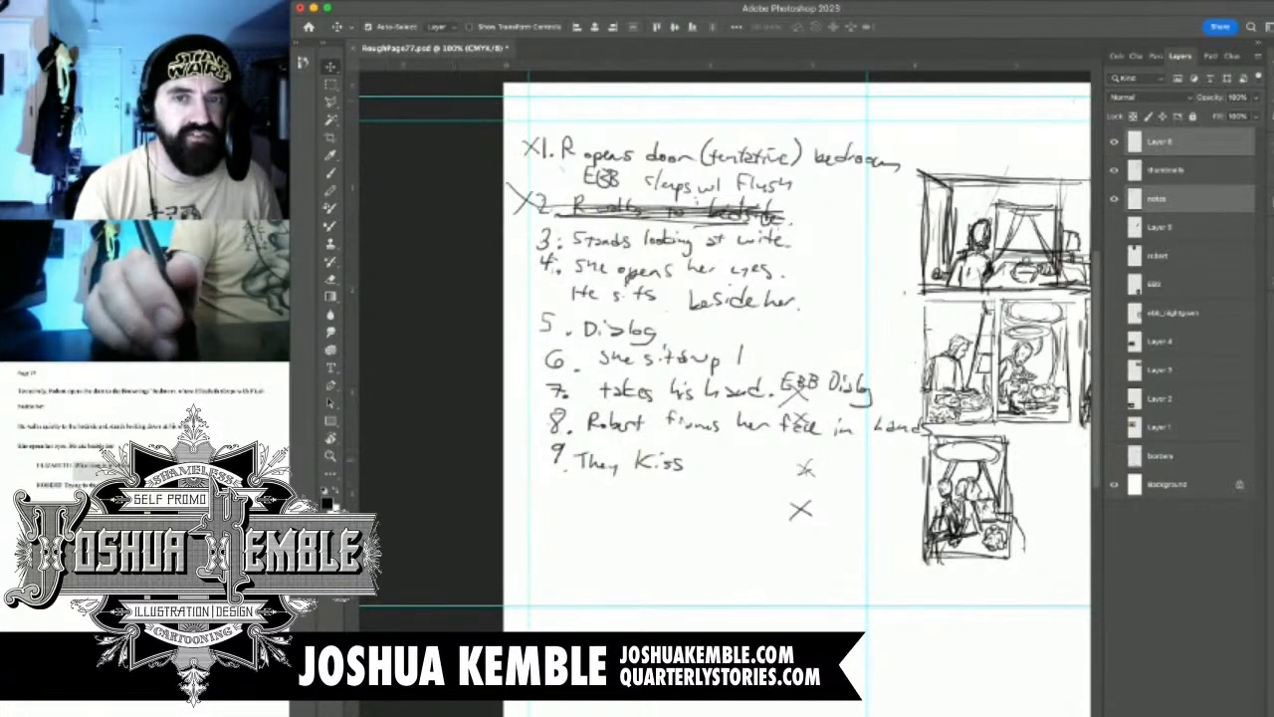
left_click(1161, 141)
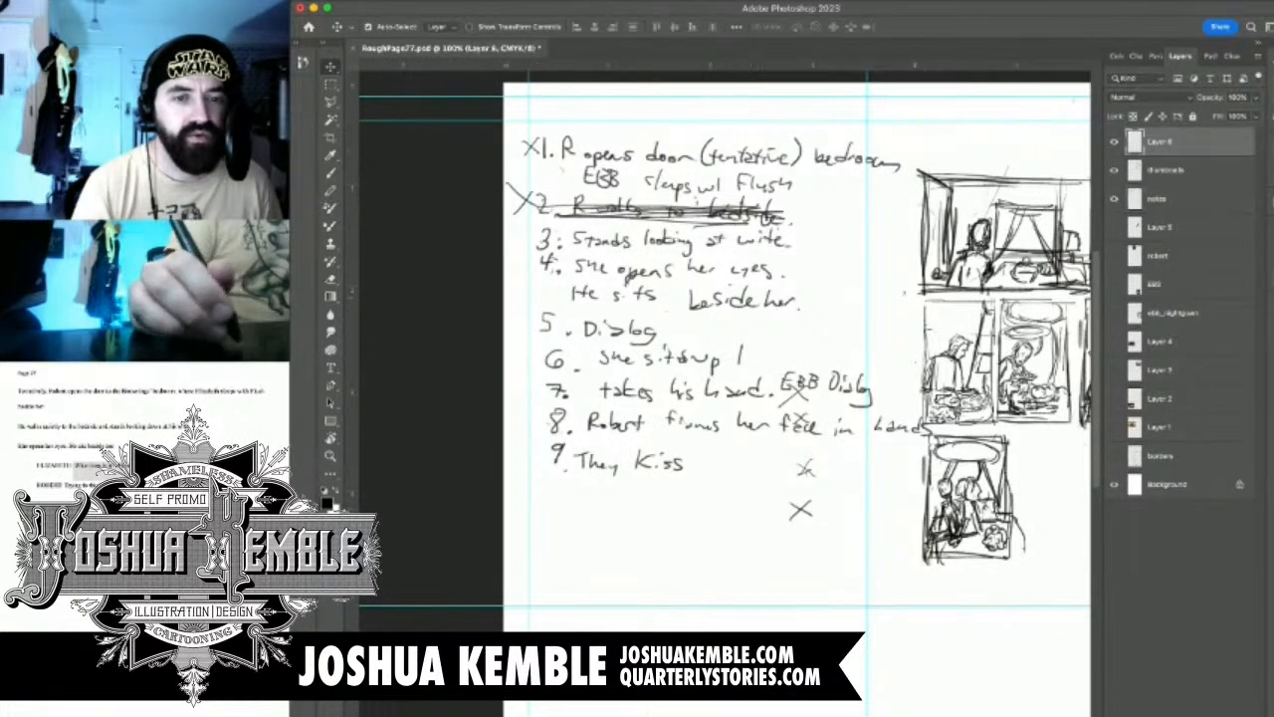
left_click_drag(799, 471, 662, 478)
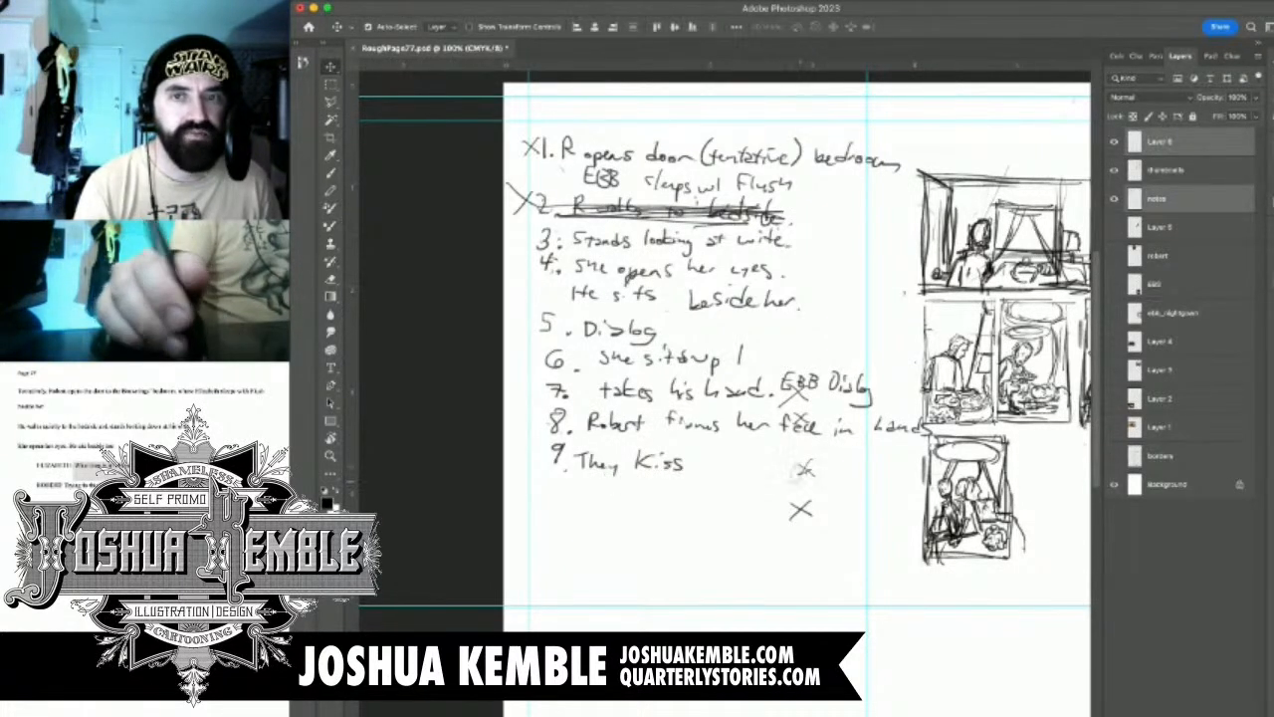
left_click(1159, 200)
left_click(1161, 141)
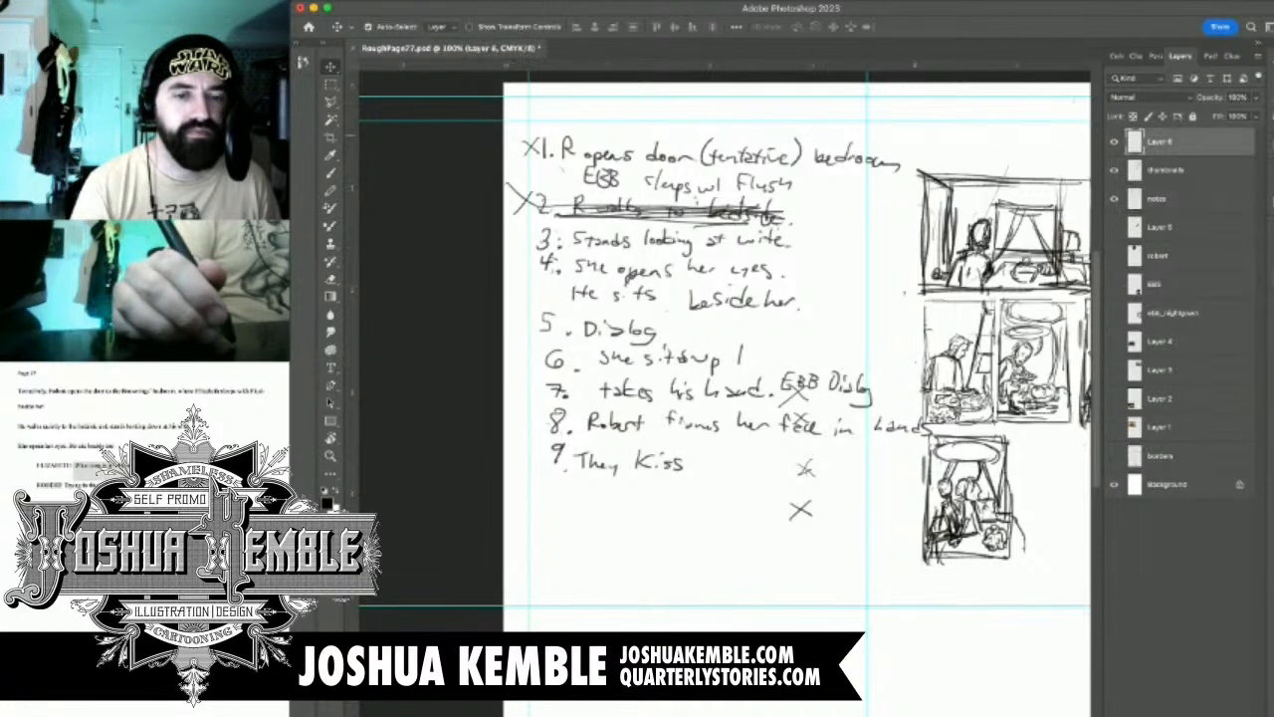
left_click_drag(801, 510, 524, 360)
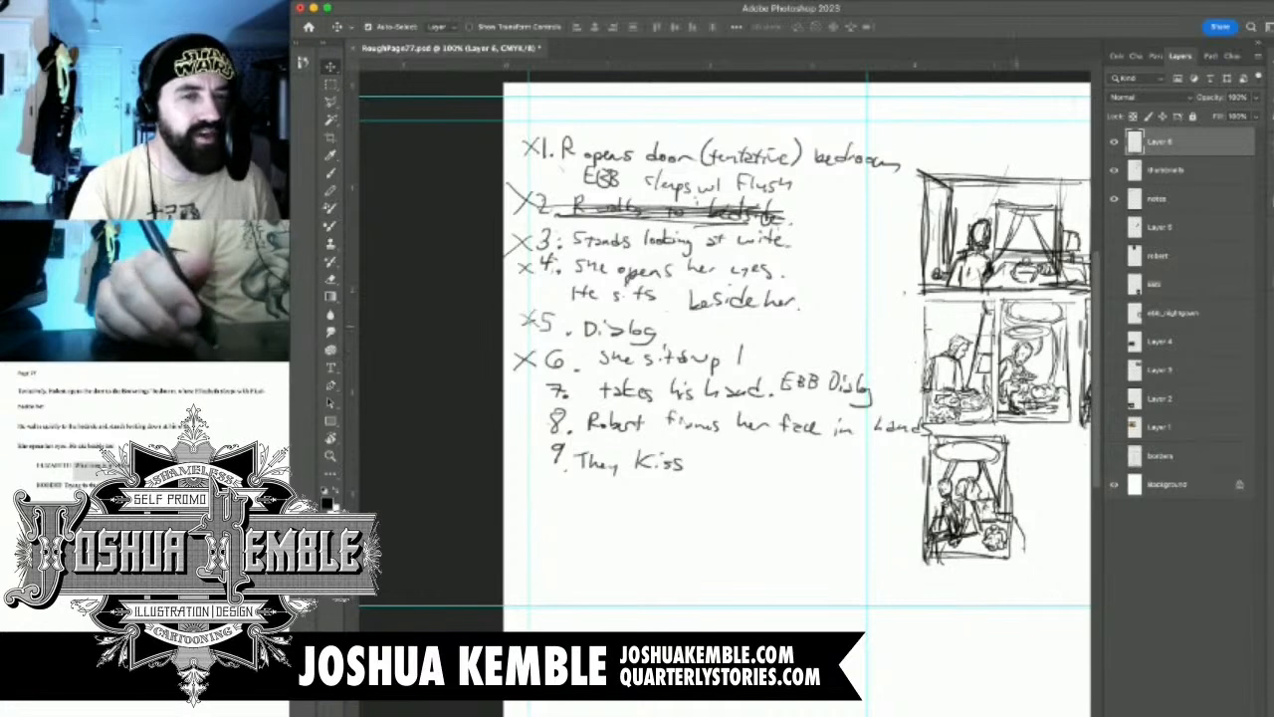
Place the X marks layer below the thumbnails layer and merge it down into the notes layer
left_click_drag(1016, 327, 929, 293)
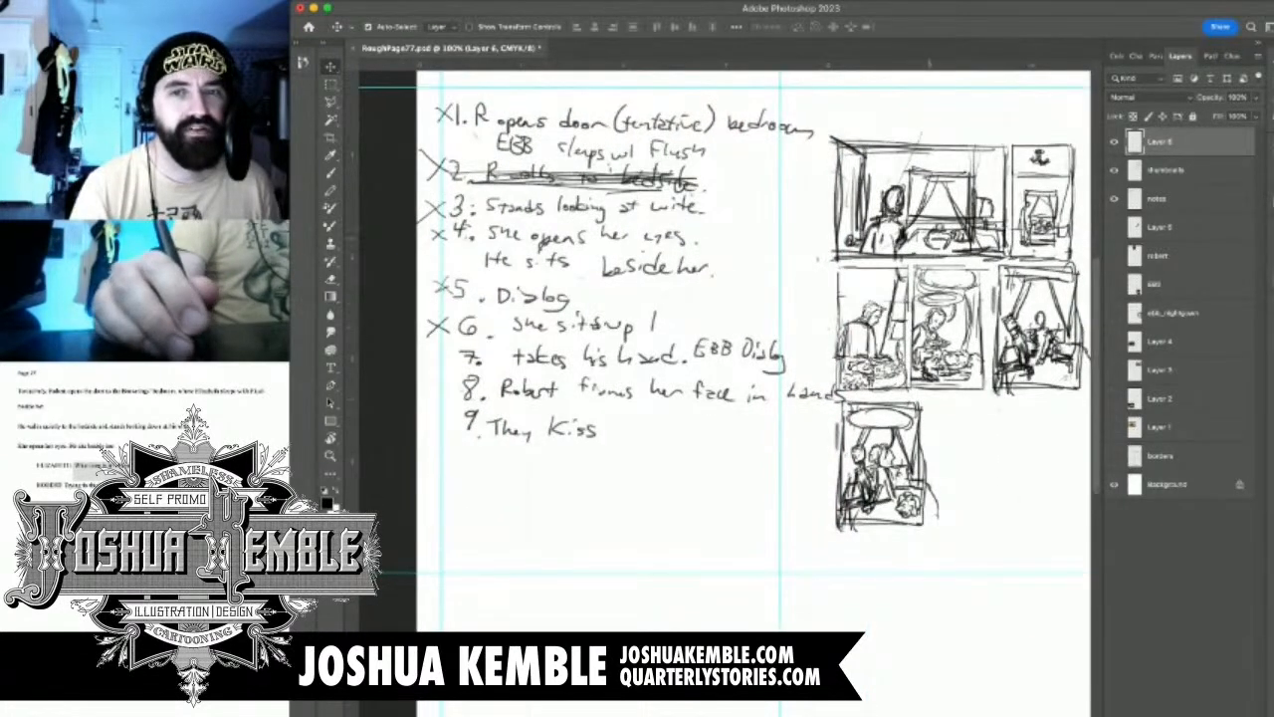
left_click_drag(1174, 142, 1175, 185)
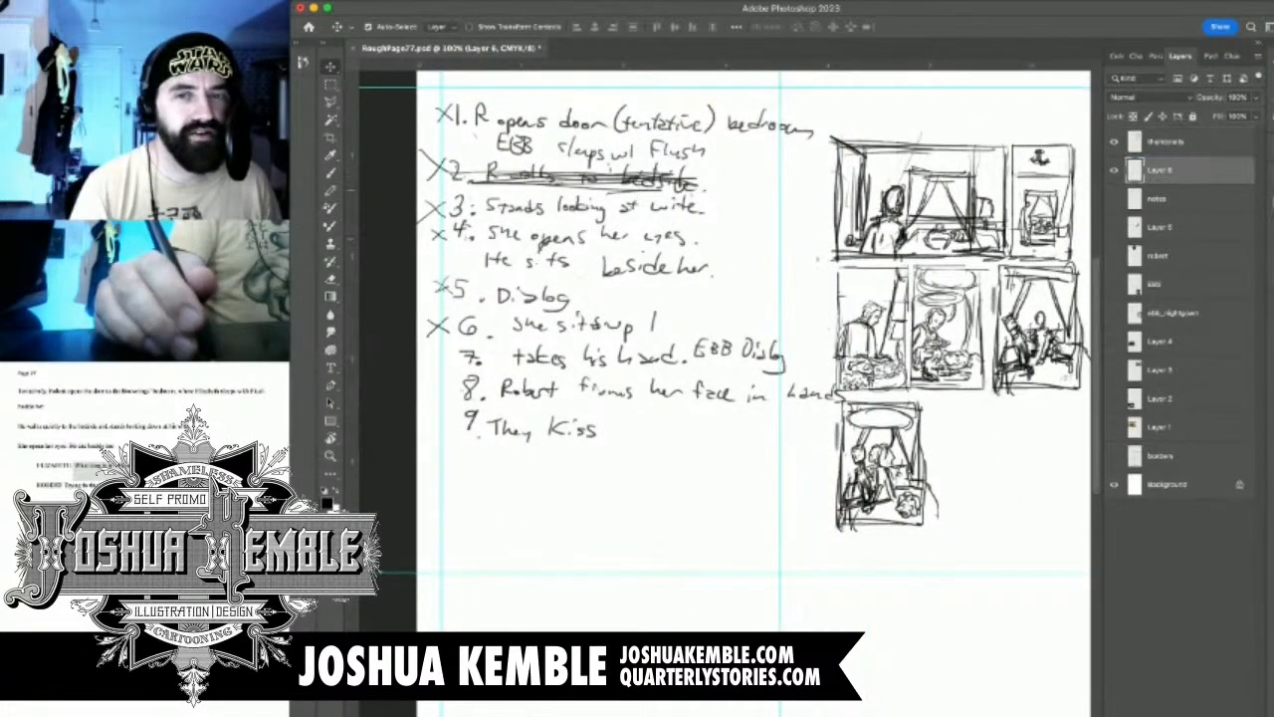
left_click(1114, 198)
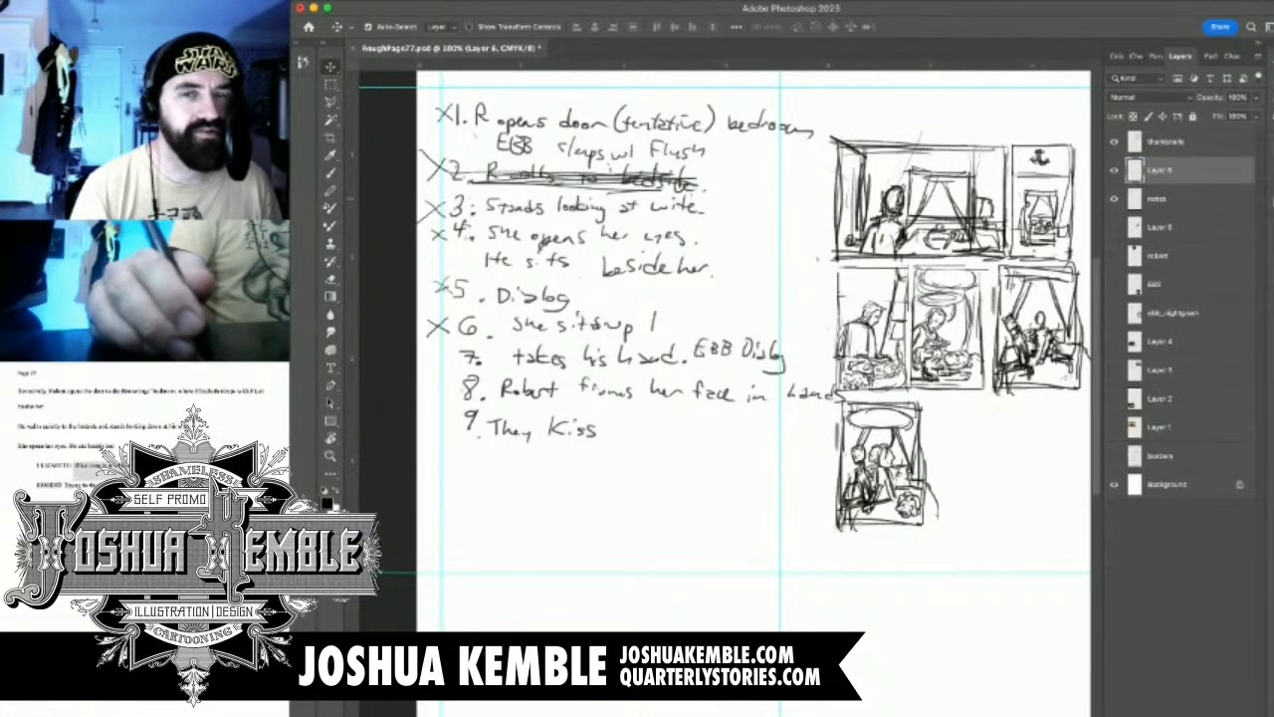
left_click(1114, 198)
left_click(1114, 198)
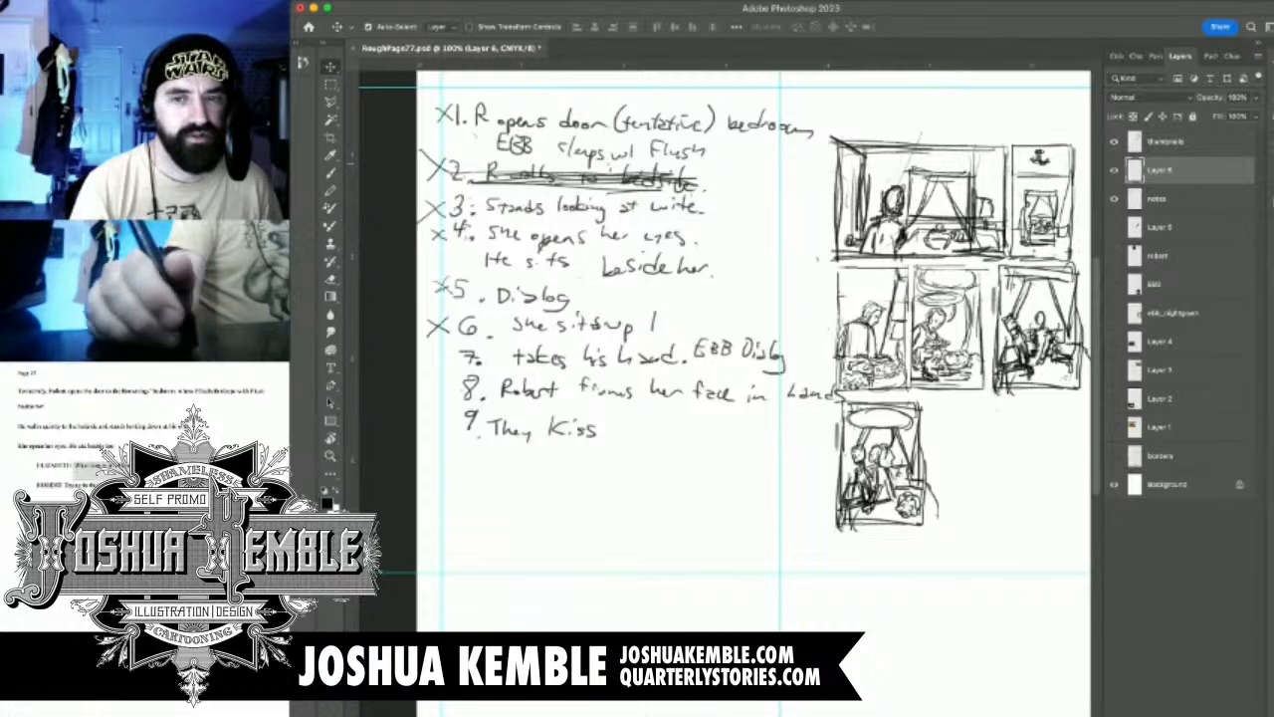
key("super+e")
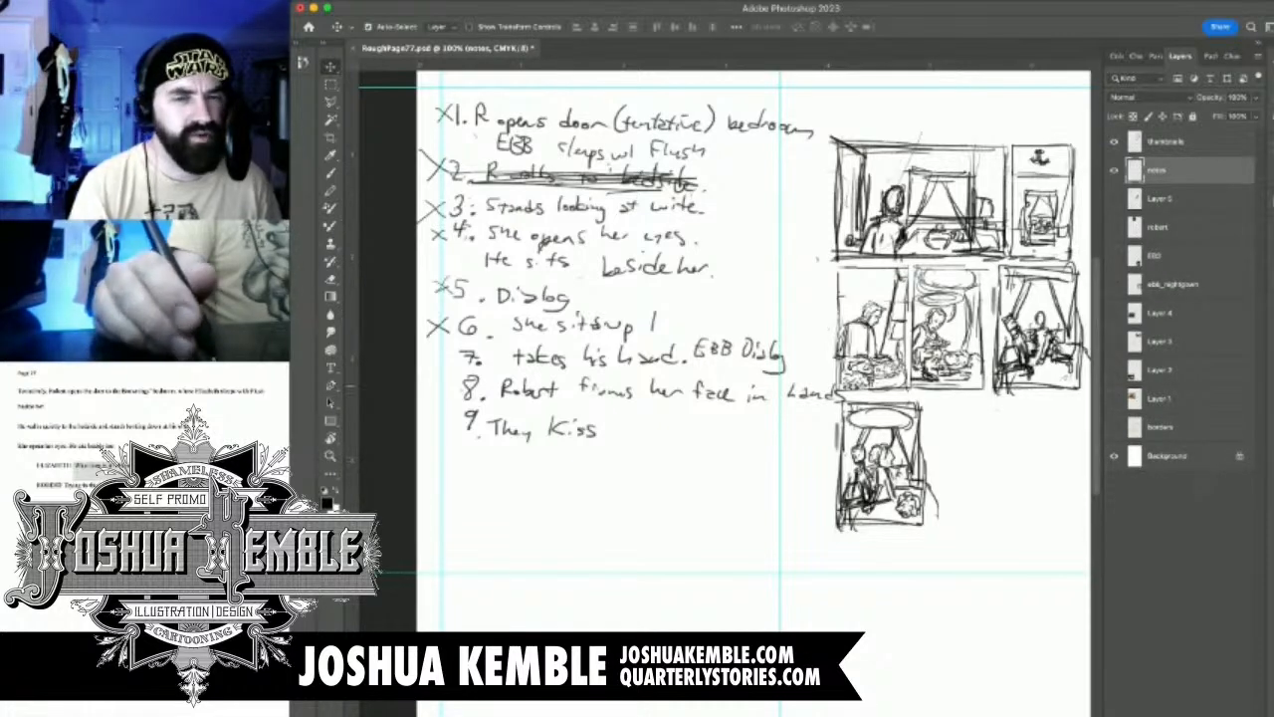
left_click(1114, 171)
left_click(1113, 170)
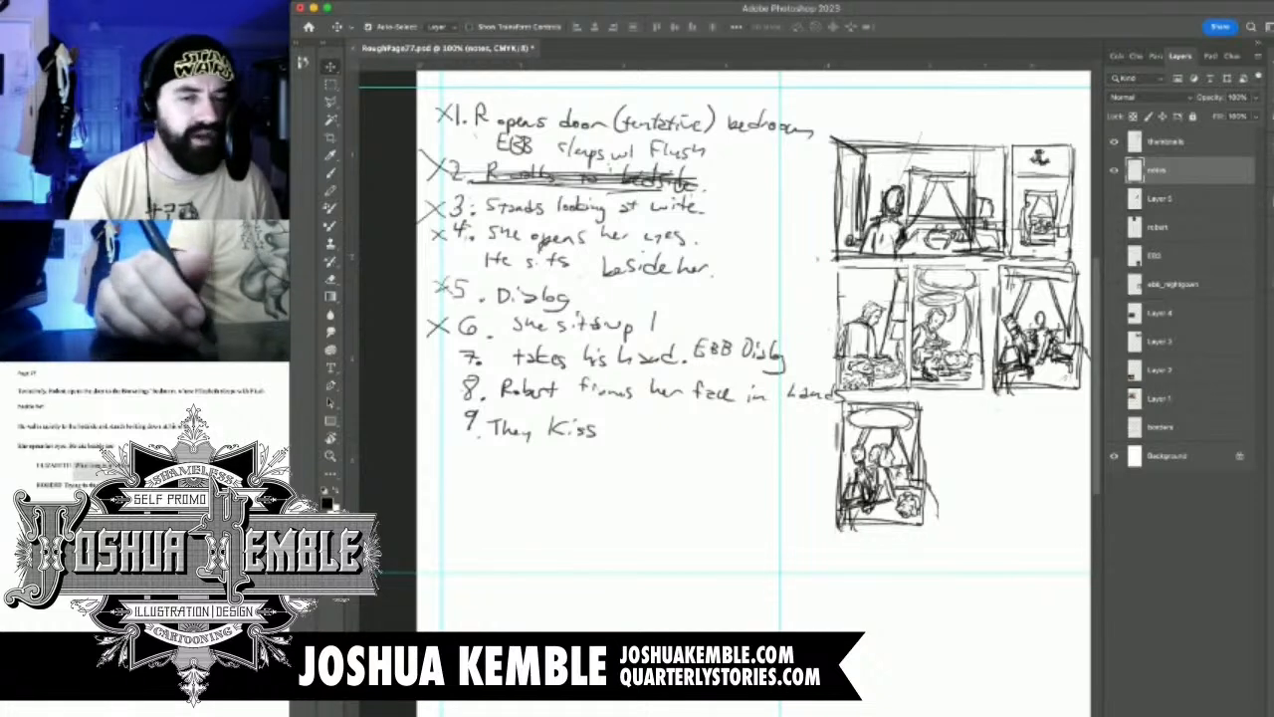
Scale the whole thumbnails layer down to about 93% and shift it up, clear of the handwritten notes
left_click_drag(983, 428, 912, 445)
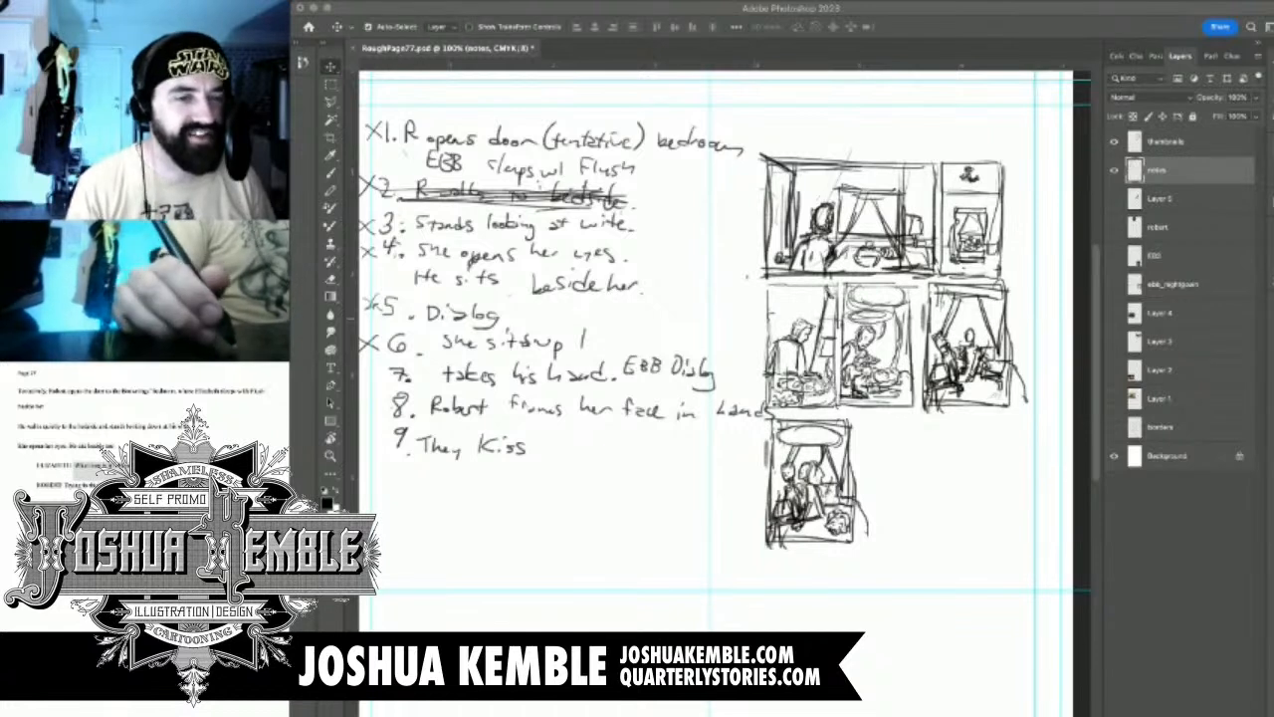
left_click(896, 431)
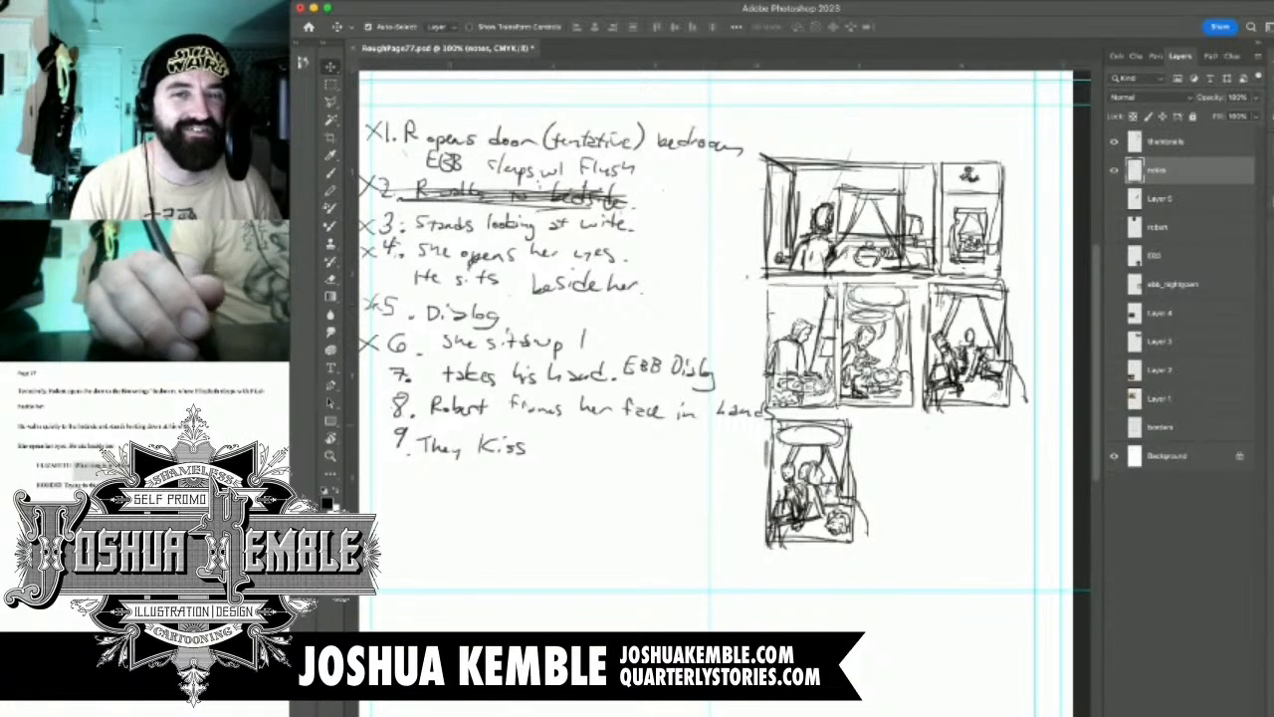
left_click(1165, 141)
left_click(1114, 141)
left_click(1113, 142)
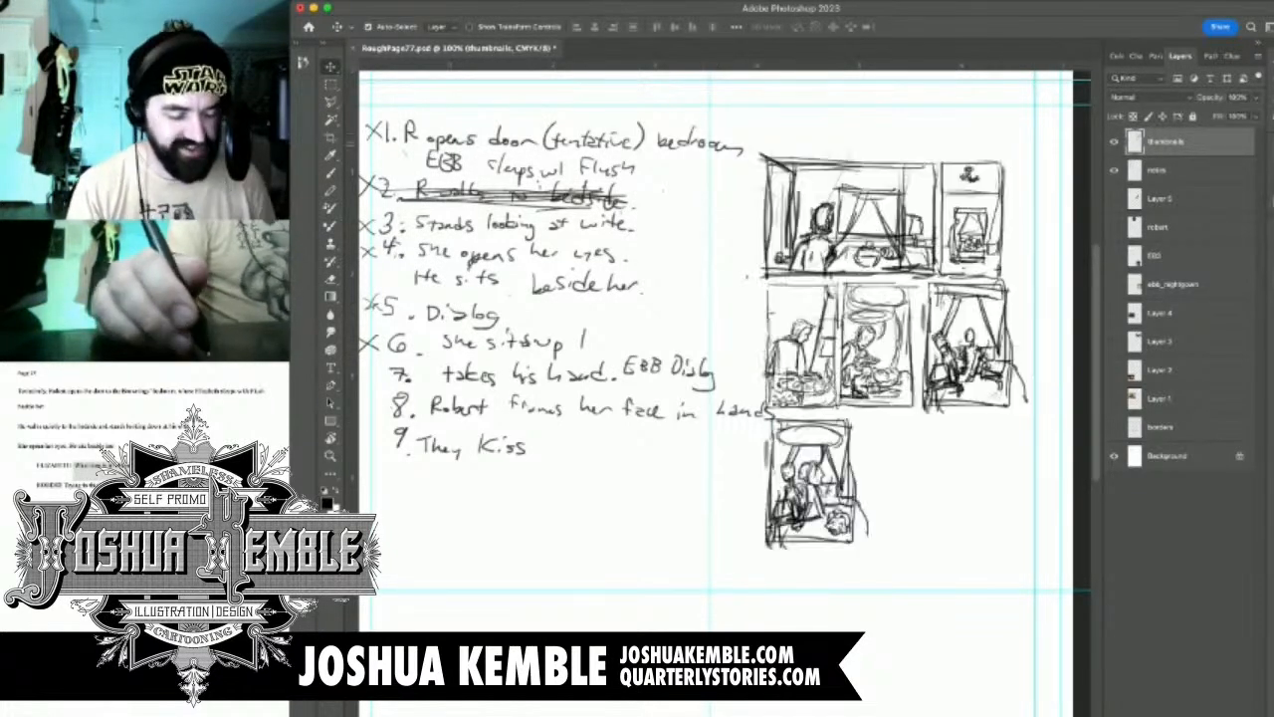
key("super+t")
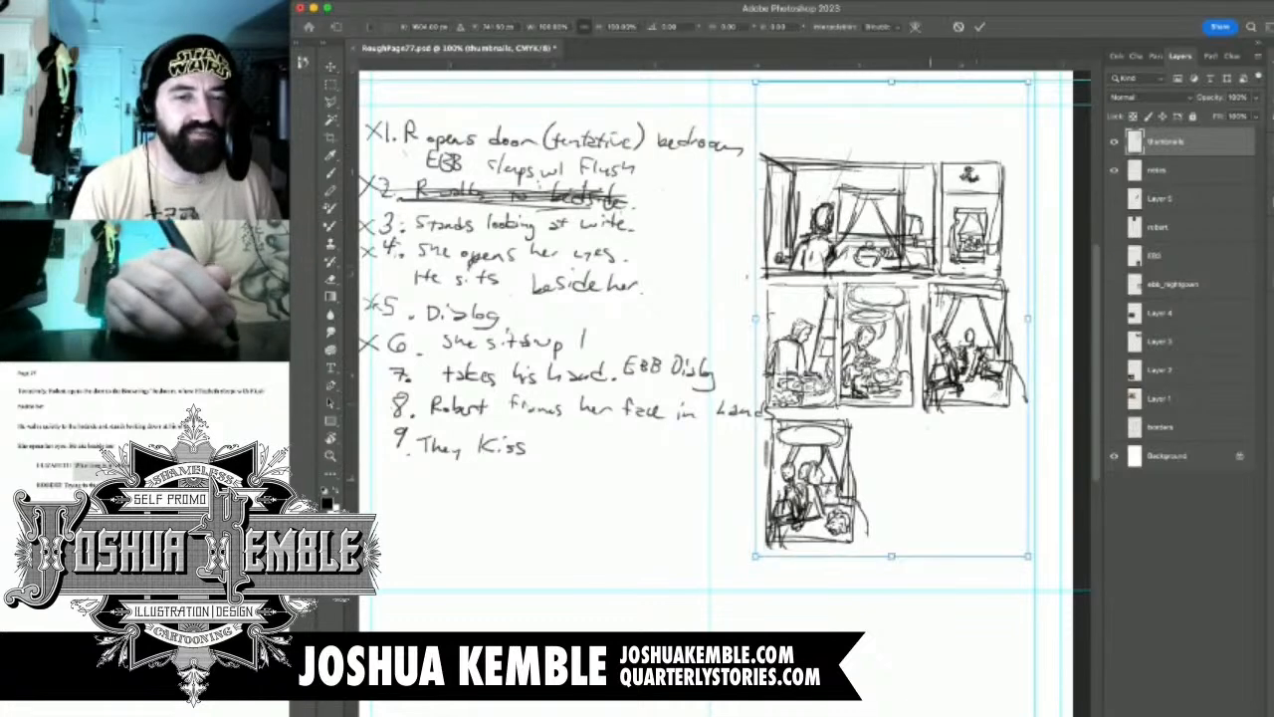
left_click_drag(755, 556, 774, 522)
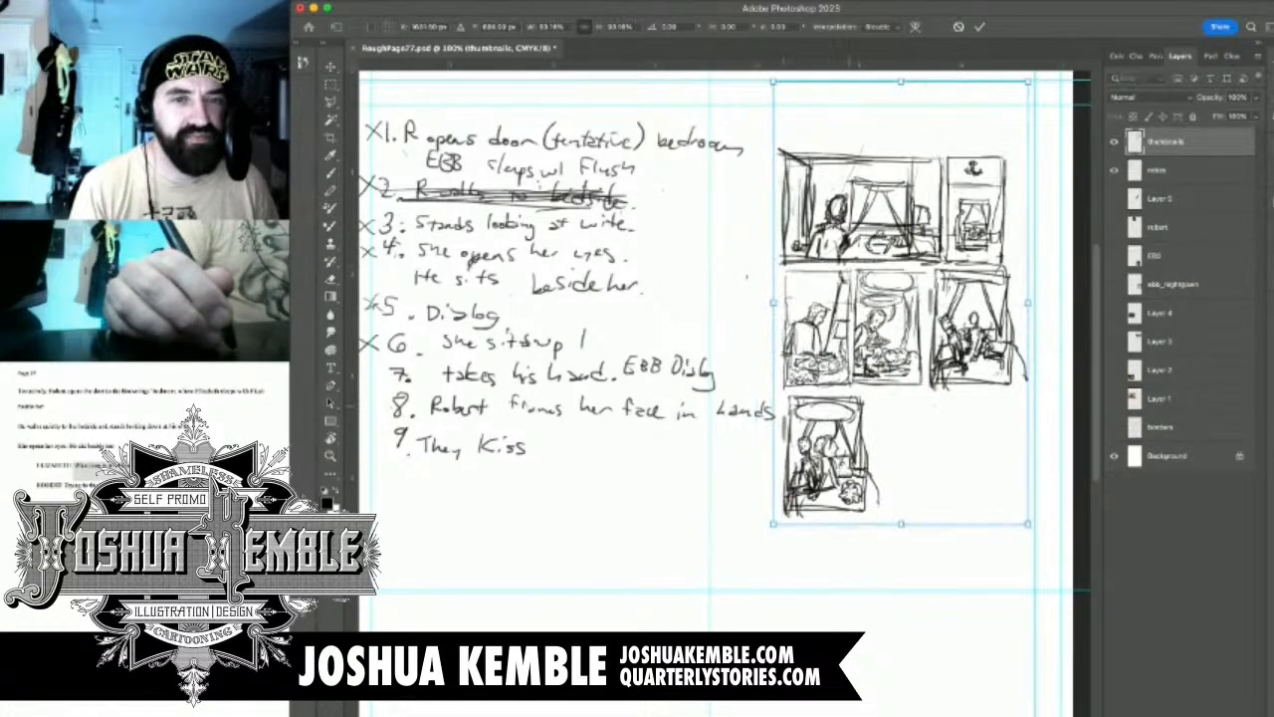
left_click_drag(896, 329, 899, 296)
key("Return")
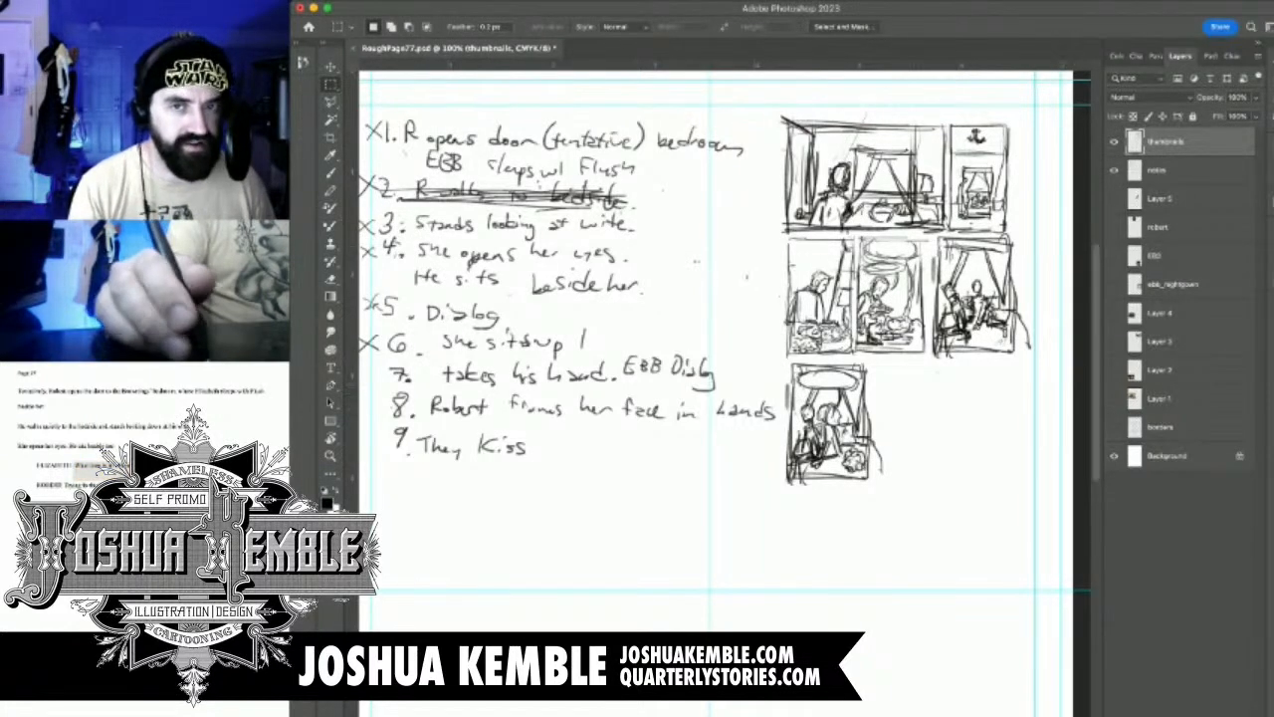
Mark note 7, "takes his hand", with an X on the notes layer
left_click(1159, 170)
left_click(1114, 170)
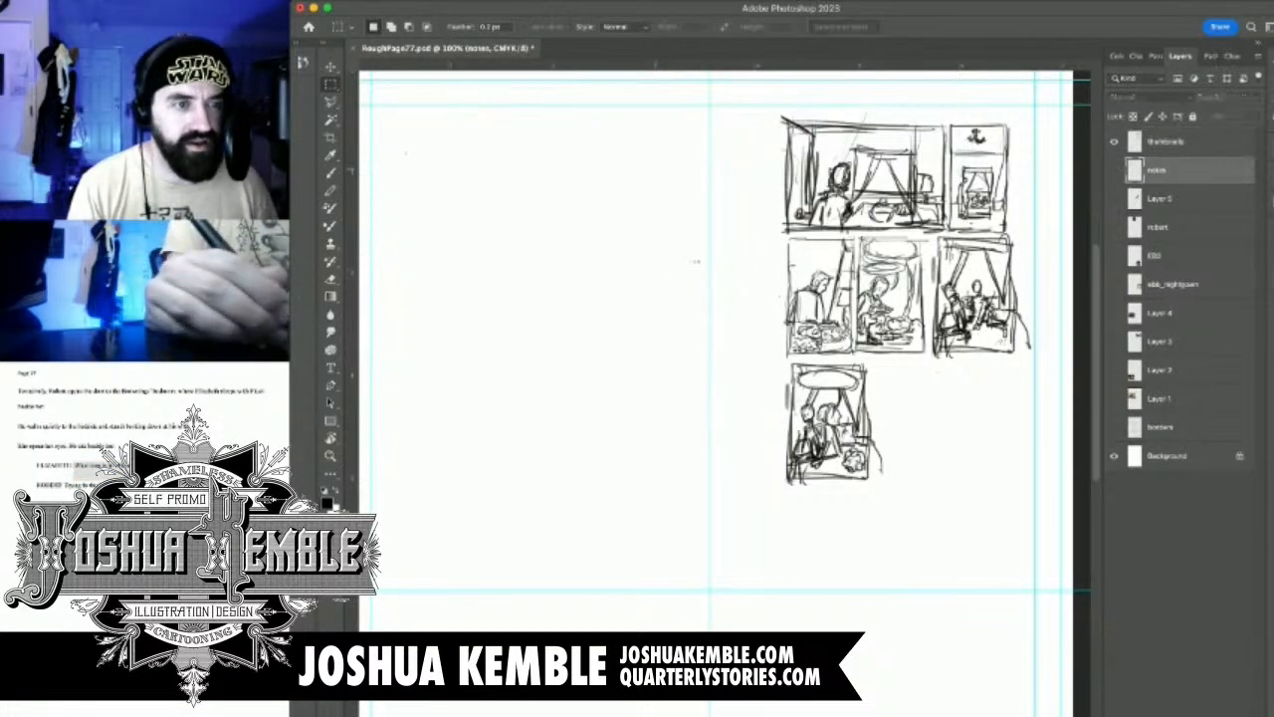
left_click(1114, 170)
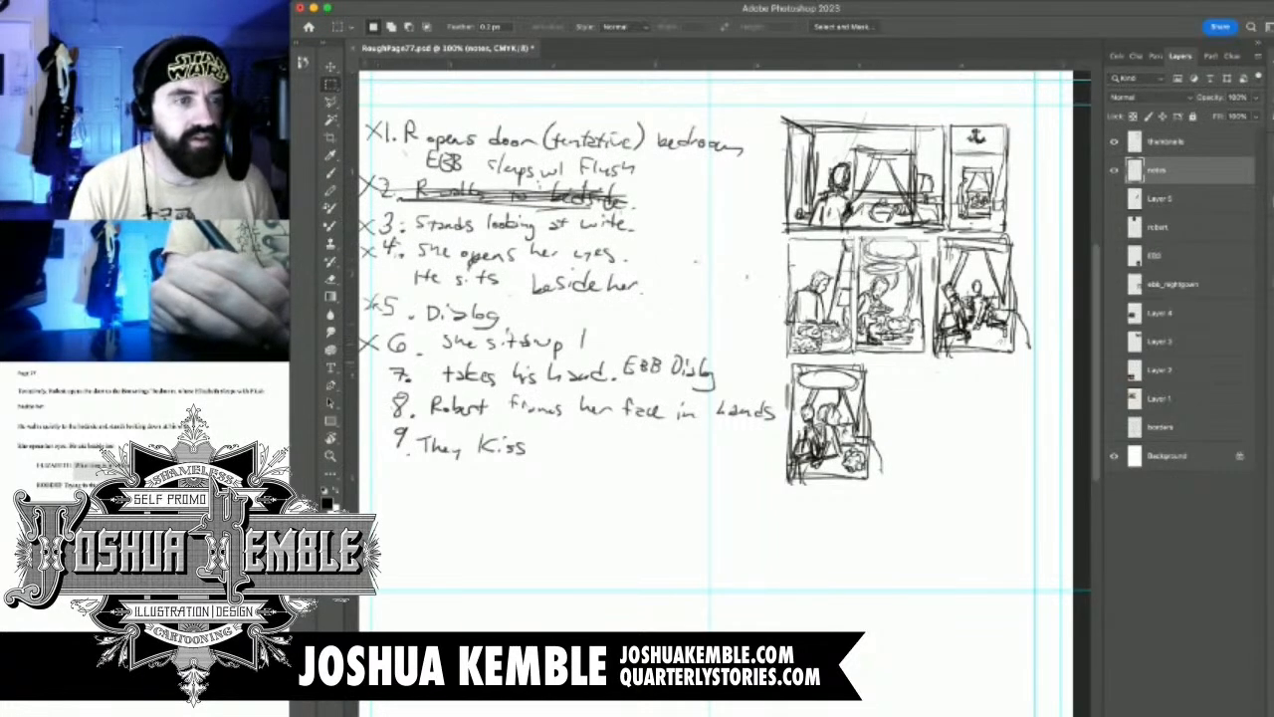
key("b")
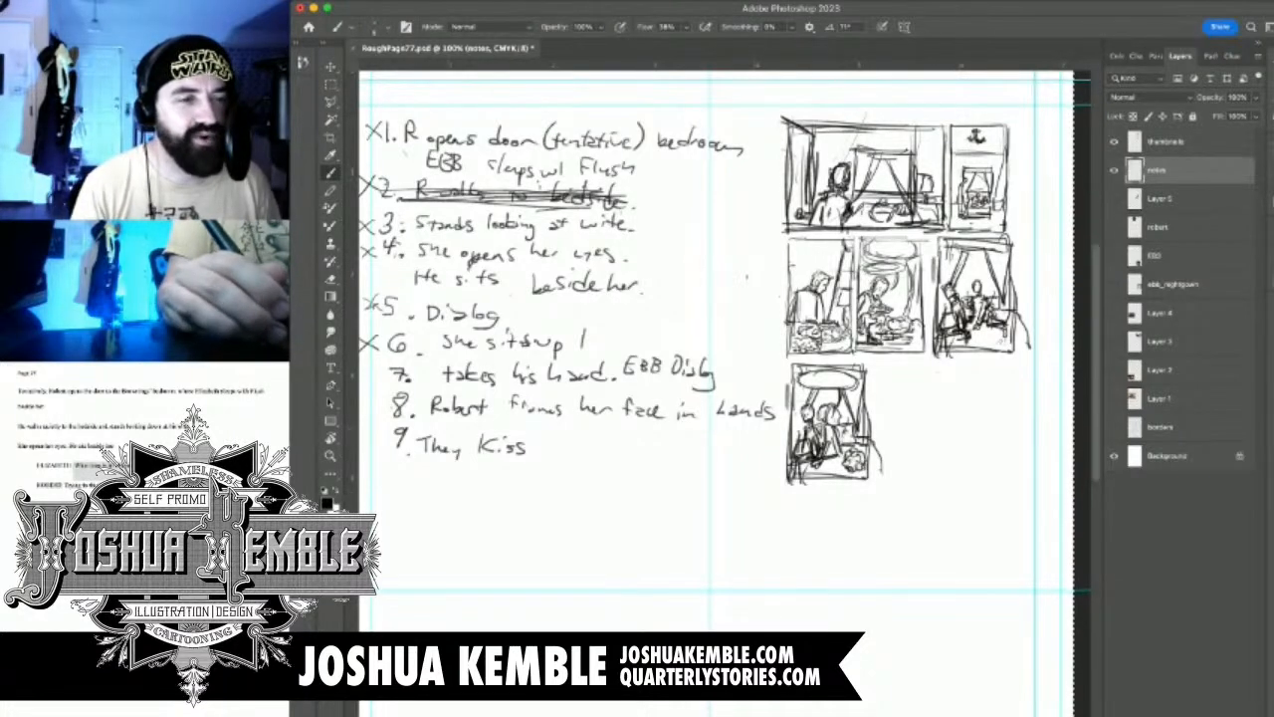
left_click_drag(379, 349, 447, 349)
mouse_move(367, 395)
left_mouse_down()
mouse_move(391, 433)
mouse_move(364, 439)
left_mouse_up()
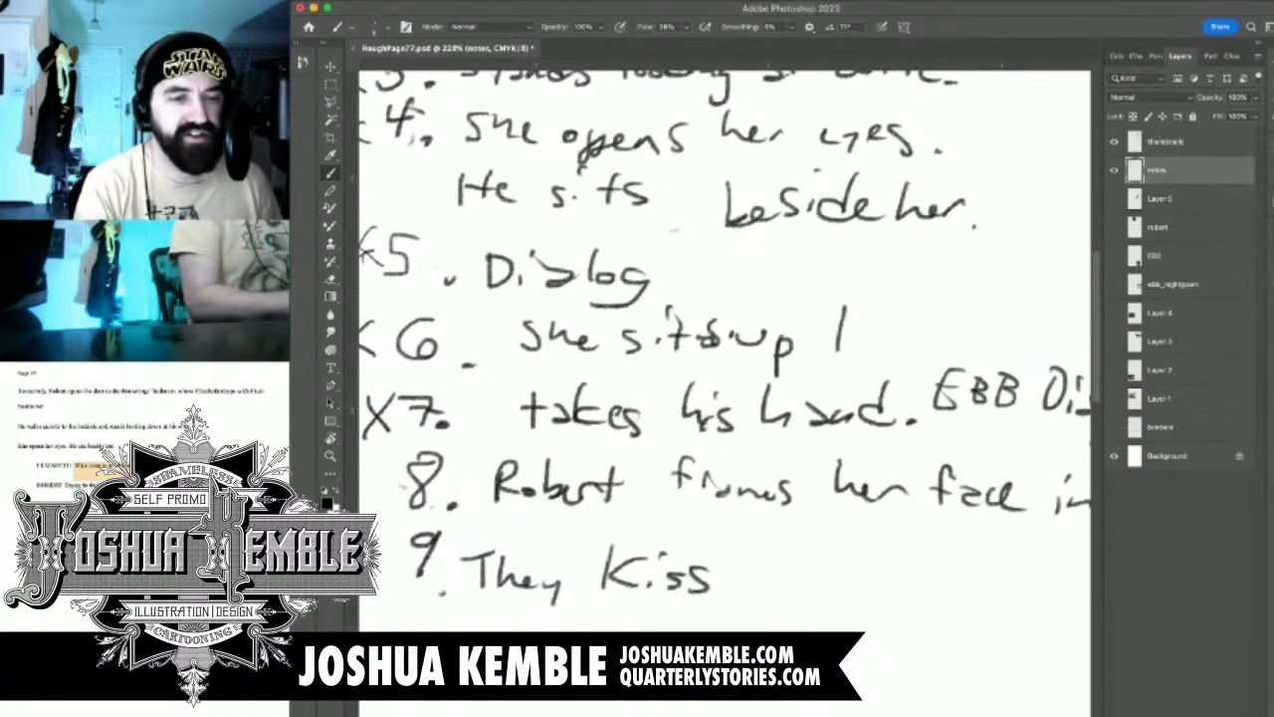
key("super+minus")
key("super+minus")
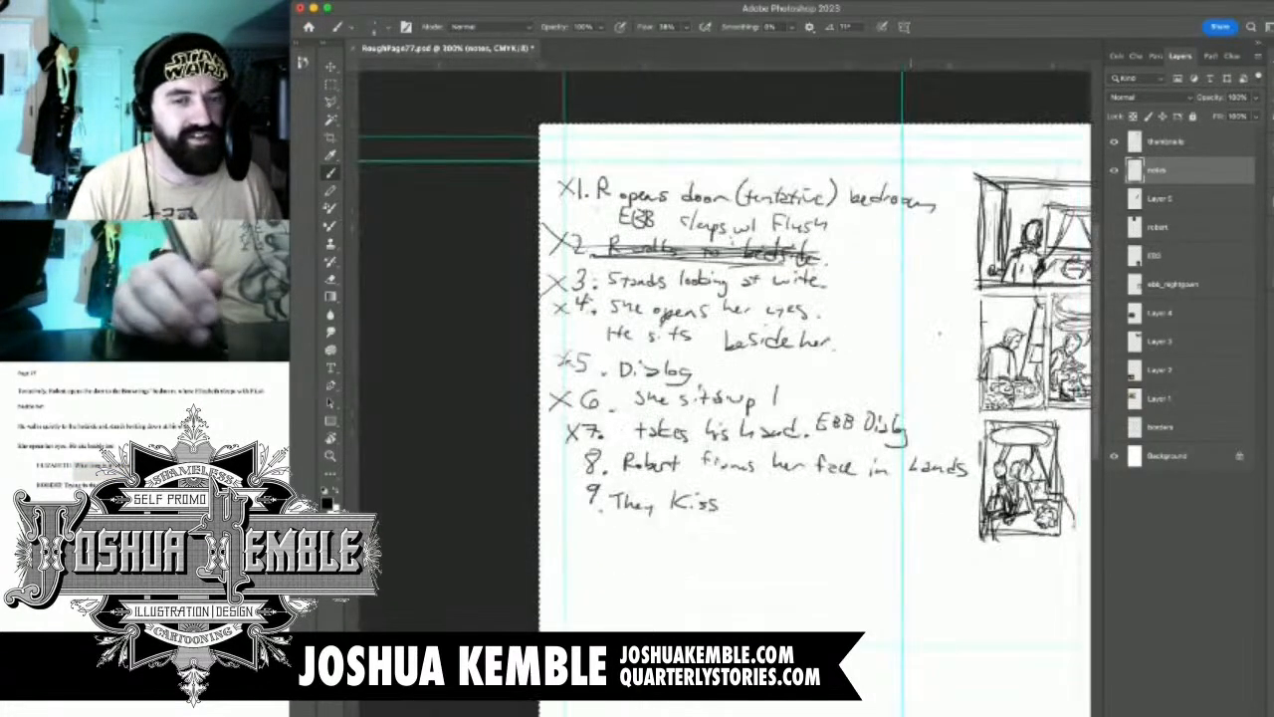
left_click_drag(983, 392, 810, 346)
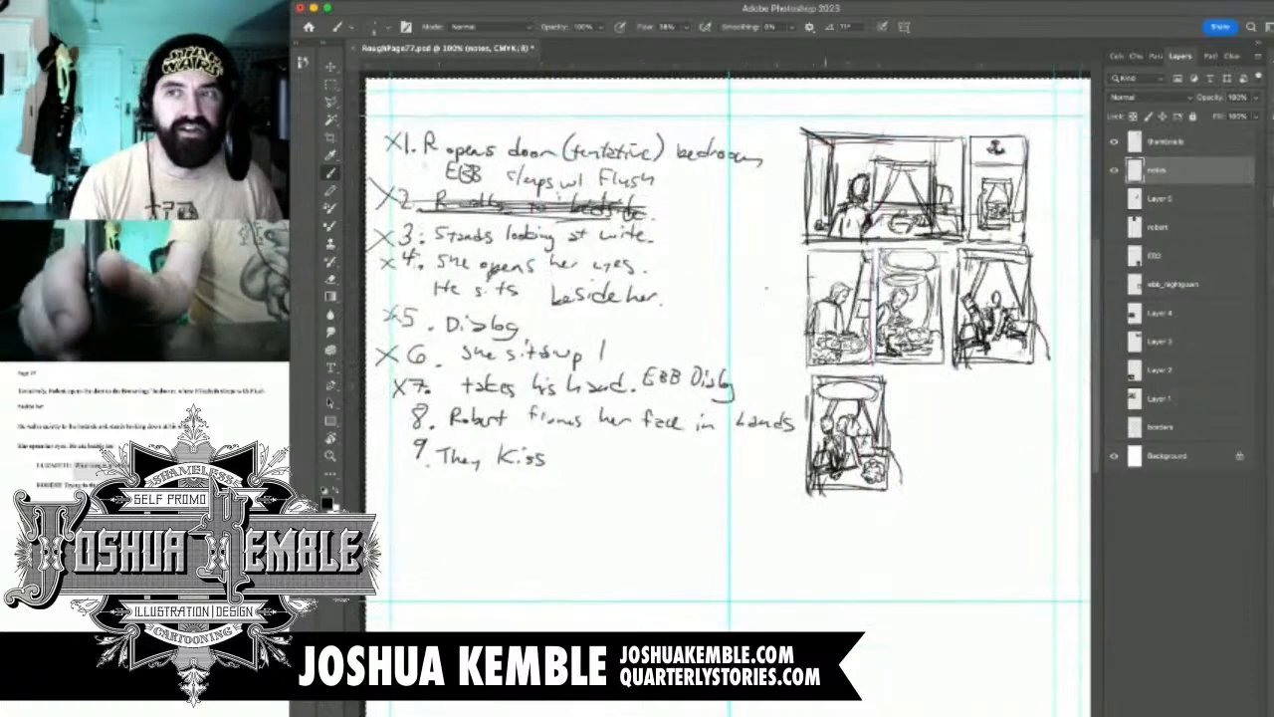
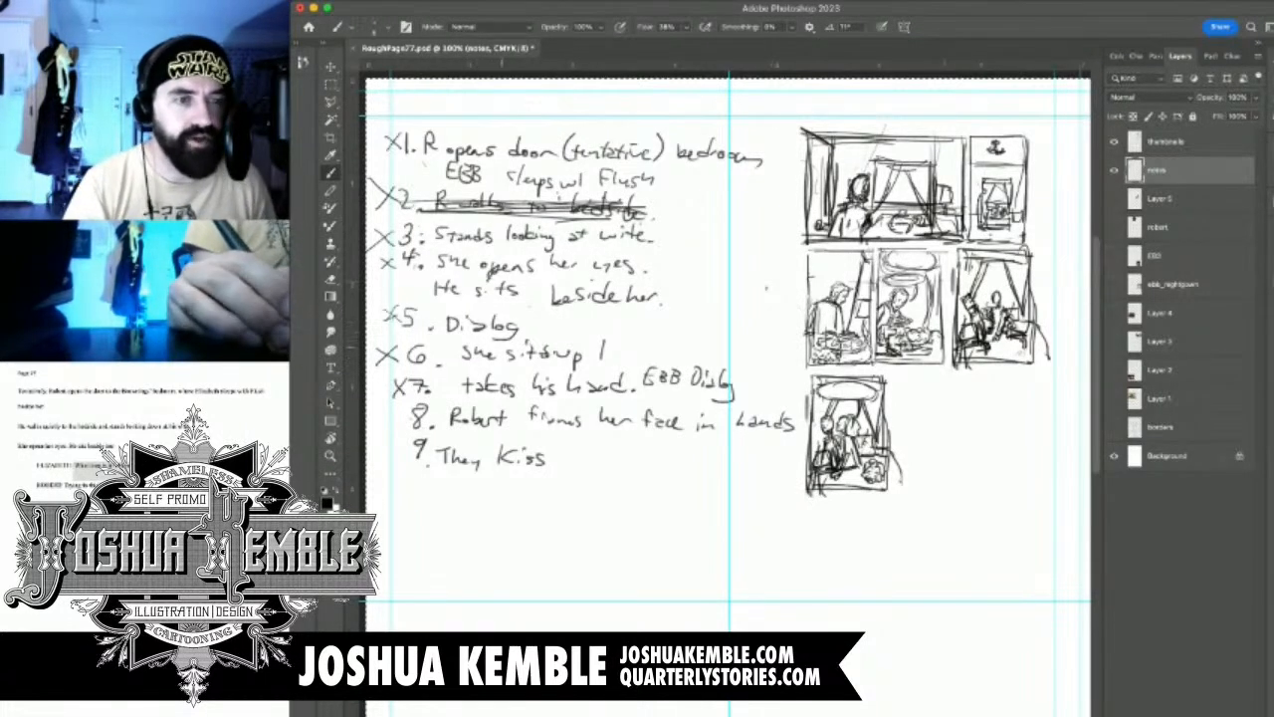
Draw an upright rectangular panel frame for note 8 beside the note 7 thumbnail in the third row
scroll(478, 399, "up", 5)
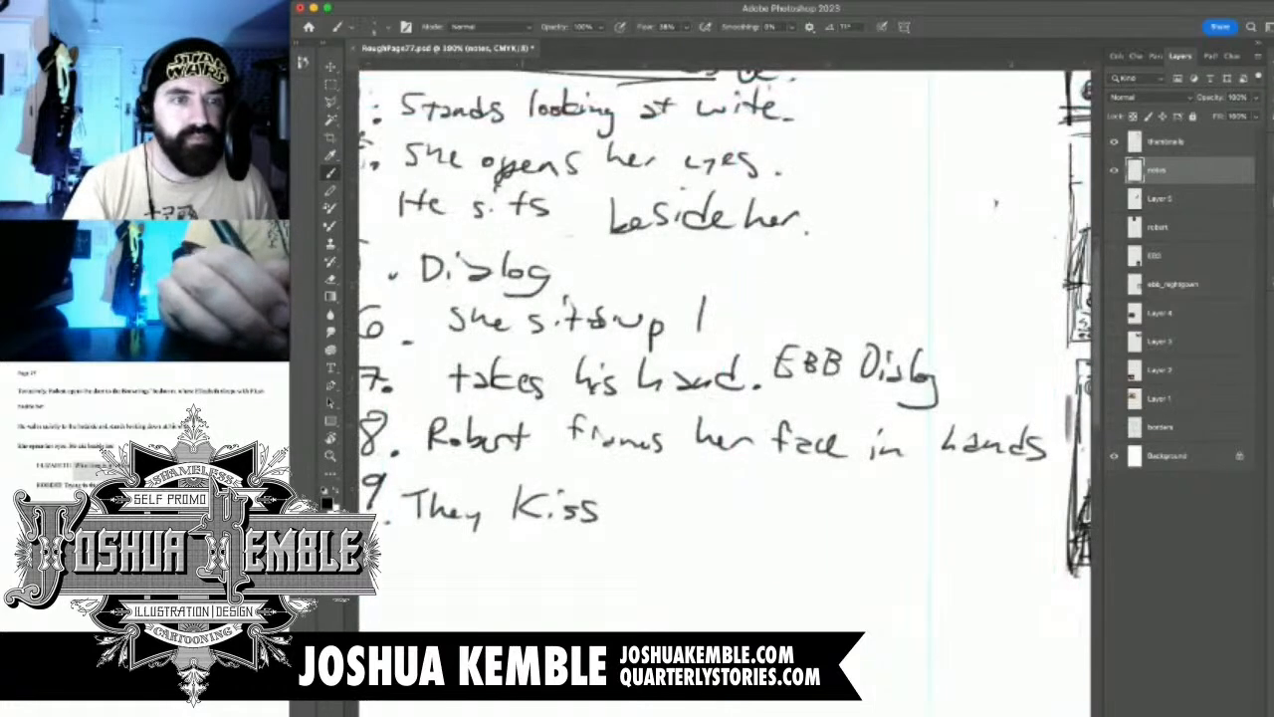
left_click_drag(686, 498, 811, 317)
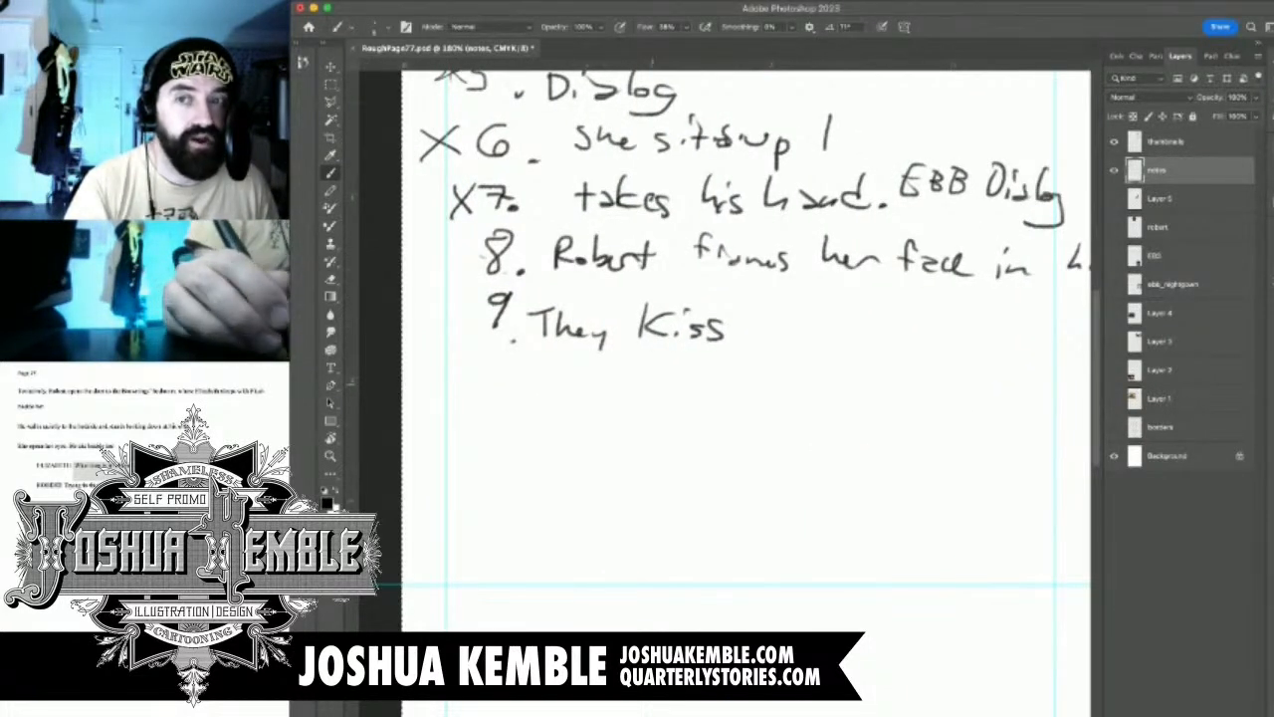
left_click_drag(708, 312, 624, 332)
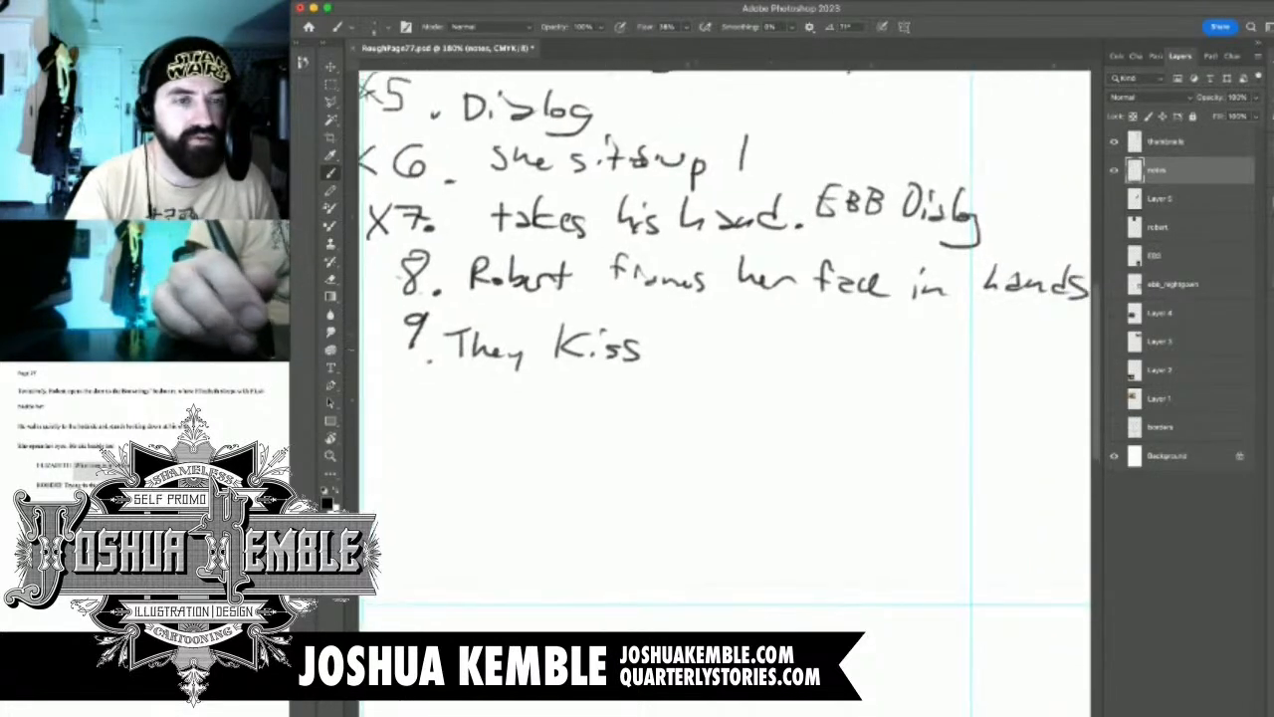
scroll(787, 336, "down", 5)
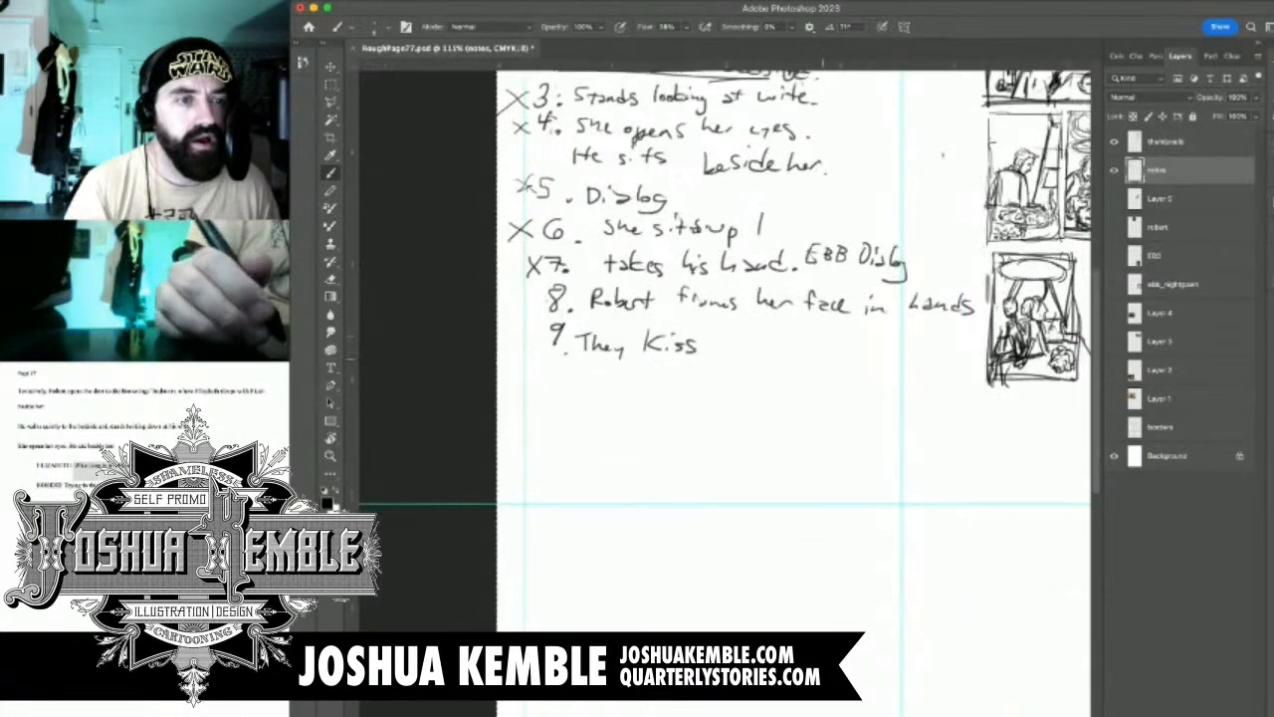
left_click_drag(818, 363, 635, 455)
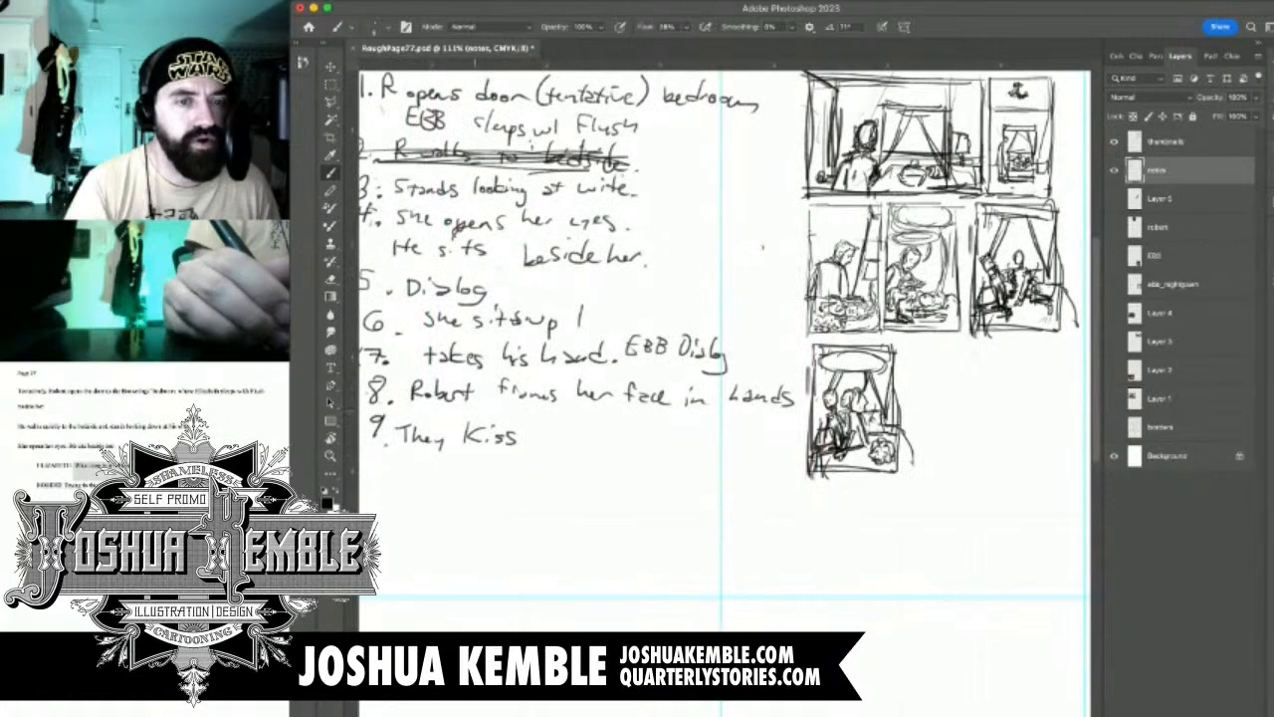
left_click_drag(602, 431, 592, 433)
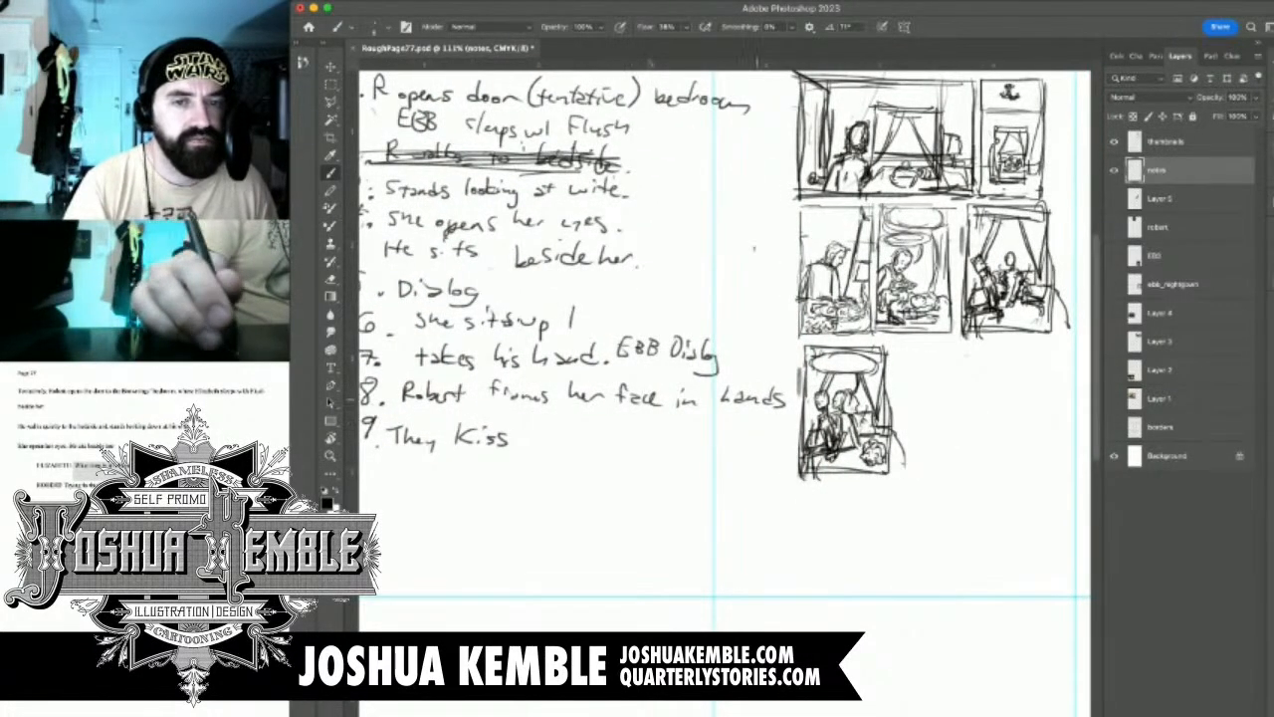
left_click_drag(950, 400, 982, 347)
left_click_drag(515, 366, 367, 444)
mouse_move(686, 271)
left_mouse_down()
mouse_move(685, 555)
mouse_move(842, 553)
mouse_move(858, 482)
mouse_move(703, 261)
left_mouse_up()
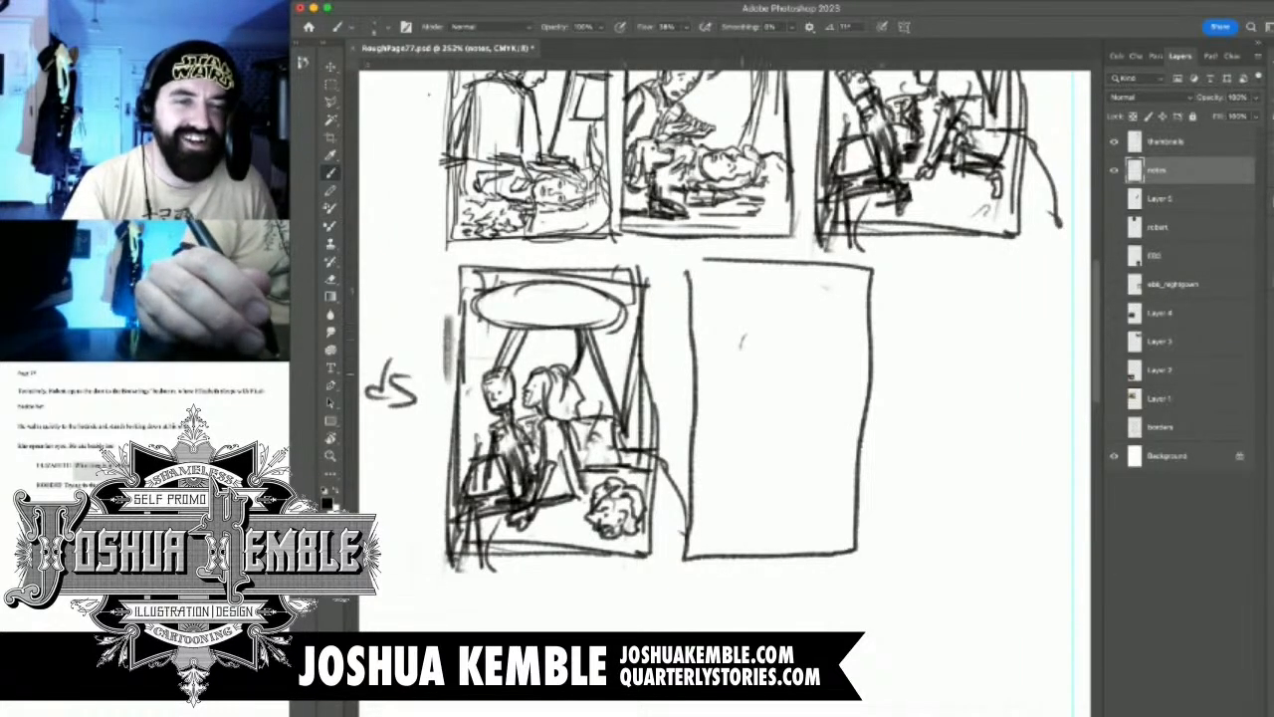
Sketch the man's head facing the woman's head in the note 8 panel, with his hand cupping her cheek
mouse_move(731, 353)
left_mouse_down()
mouse_move(730, 382)
mouse_move(724, 364)
mouse_move(753, 362)
mouse_move(756, 394)
mouse_move(726, 390)
mouse_move(716, 355)
mouse_move(731, 341)
mouse_move(760, 392)
left_mouse_up()
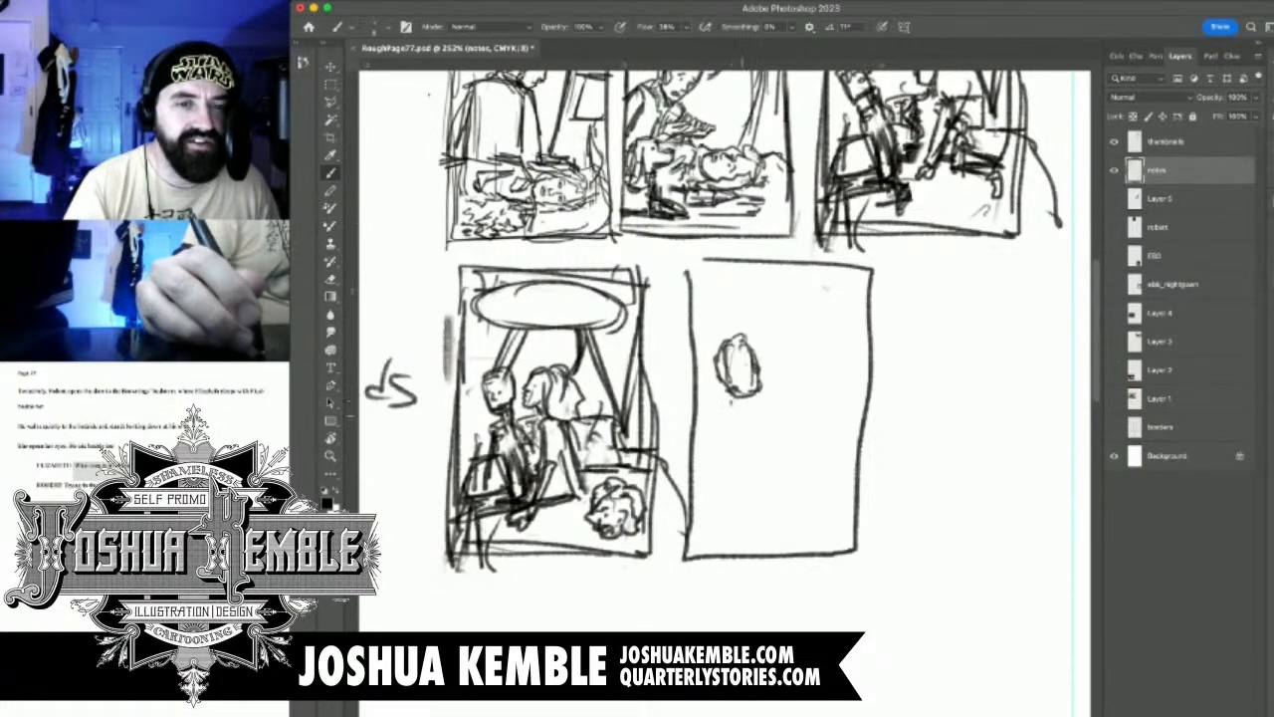
mouse_move(756, 416)
left_mouse_down()
mouse_move(773, 398)
mouse_move(772, 450)
mouse_move(788, 371)
mouse_move(809, 355)
mouse_move(824, 366)
mouse_move(813, 384)
left_mouse_up()
left_click_drag(819, 378, 782, 402)
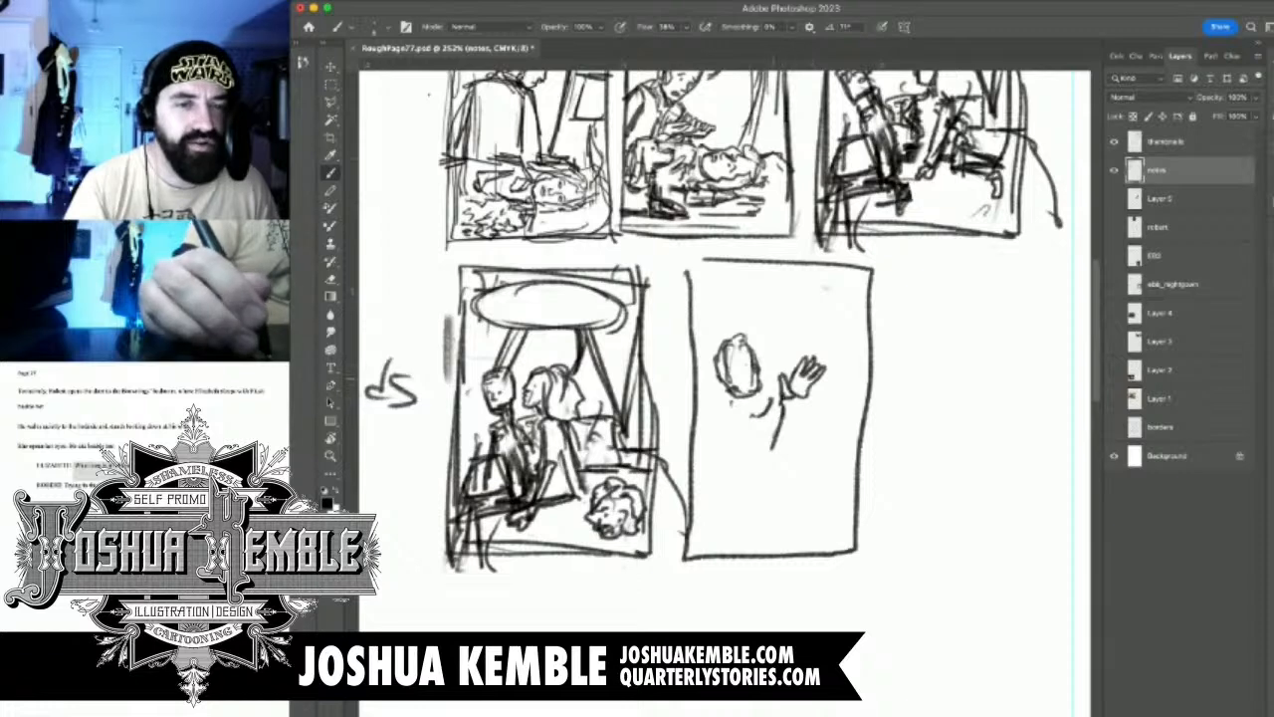
left_click_drag(781, 343, 783, 383)
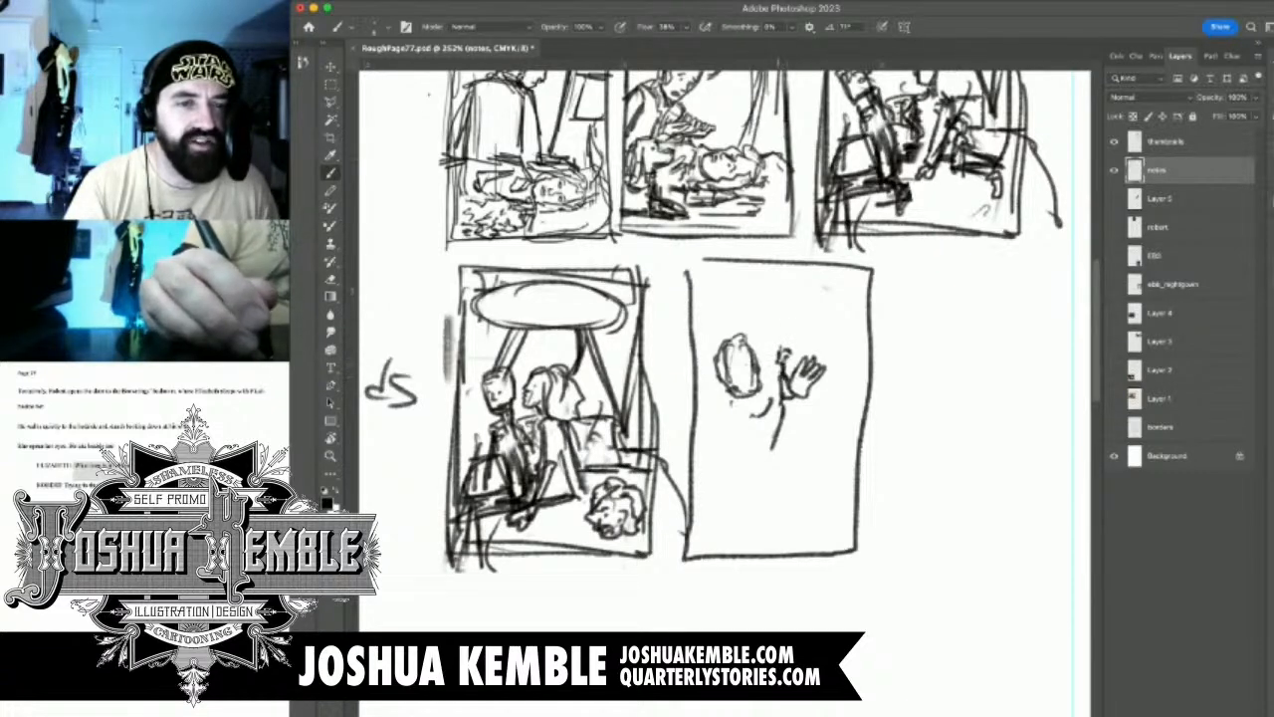
mouse_move(782, 334)
left_mouse_down()
mouse_move(780, 348)
mouse_move(792, 329)
mouse_move(807, 366)
mouse_move(802, 329)
left_mouse_up()
mouse_move(800, 325)
left_mouse_down()
mouse_move(816, 361)
mouse_move(784, 356)
mouse_move(811, 354)
mouse_move(834, 384)
mouse_move(823, 328)
mouse_move(842, 388)
left_mouse_up()
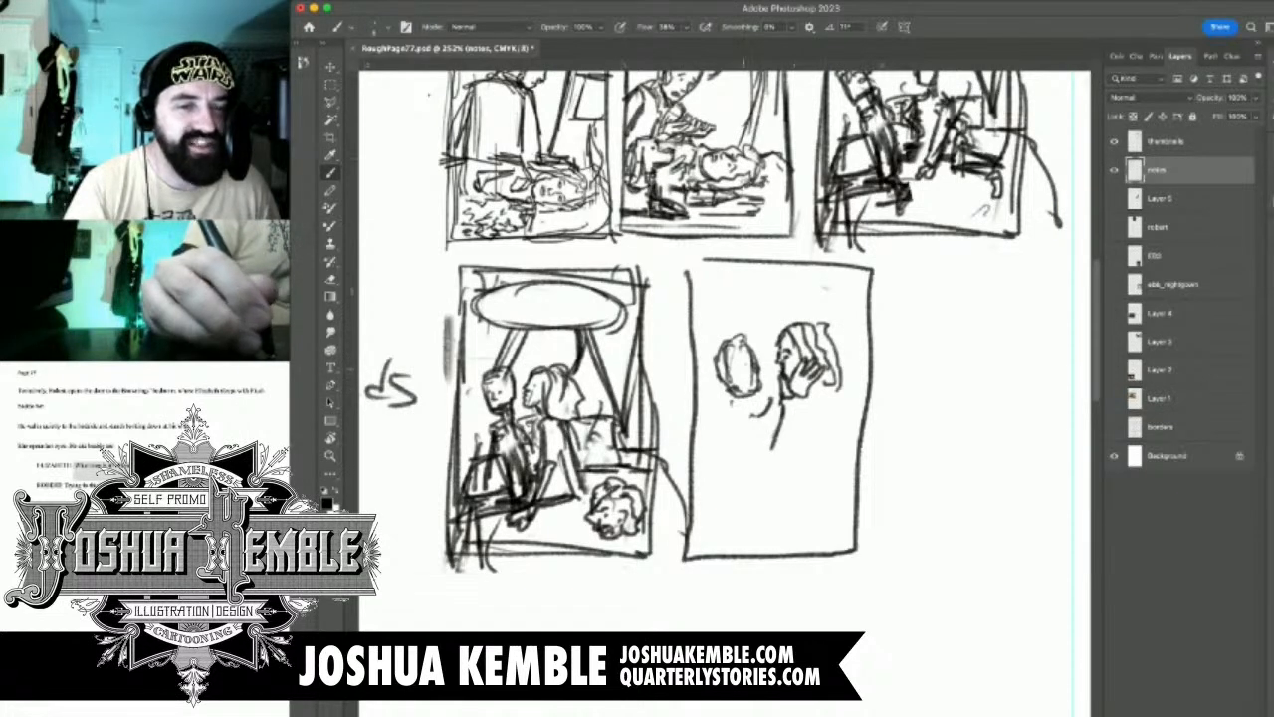
left_click_drag(757, 361, 758, 395)
mouse_move(737, 348)
left_mouse_down()
mouse_move(719, 380)
mouse_move(790, 418)
mouse_move(758, 450)
left_mouse_up()
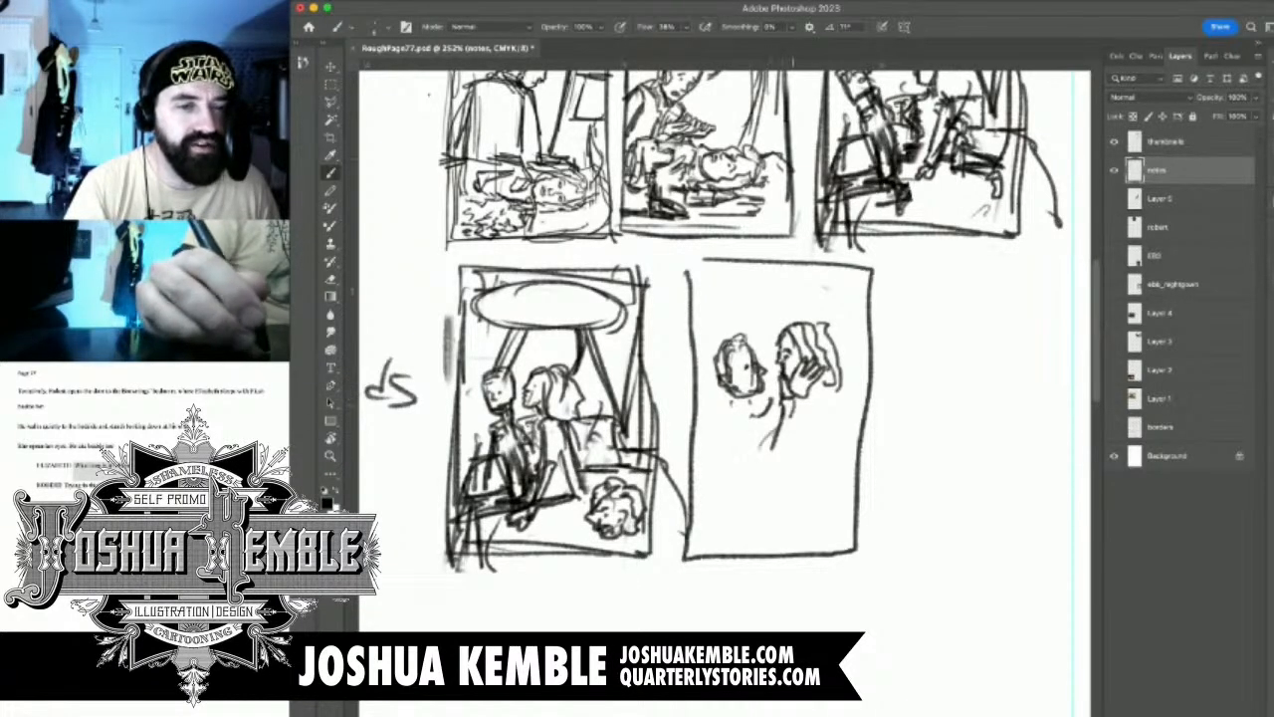
Sketch the man's neck and raised bent arm and the woman's shoulder and back in the note 8 panel
mouse_move(794, 406)
left_mouse_down()
mouse_move(769, 454)
mouse_move(775, 442)
left_mouse_up()
left_click_drag(751, 400, 735, 412)
mouse_move(748, 412)
left_mouse_down()
mouse_move(770, 451)
mouse_move(731, 442)
mouse_move(763, 475)
mouse_move(785, 471)
mouse_move(799, 403)
mouse_move(784, 444)
left_mouse_up()
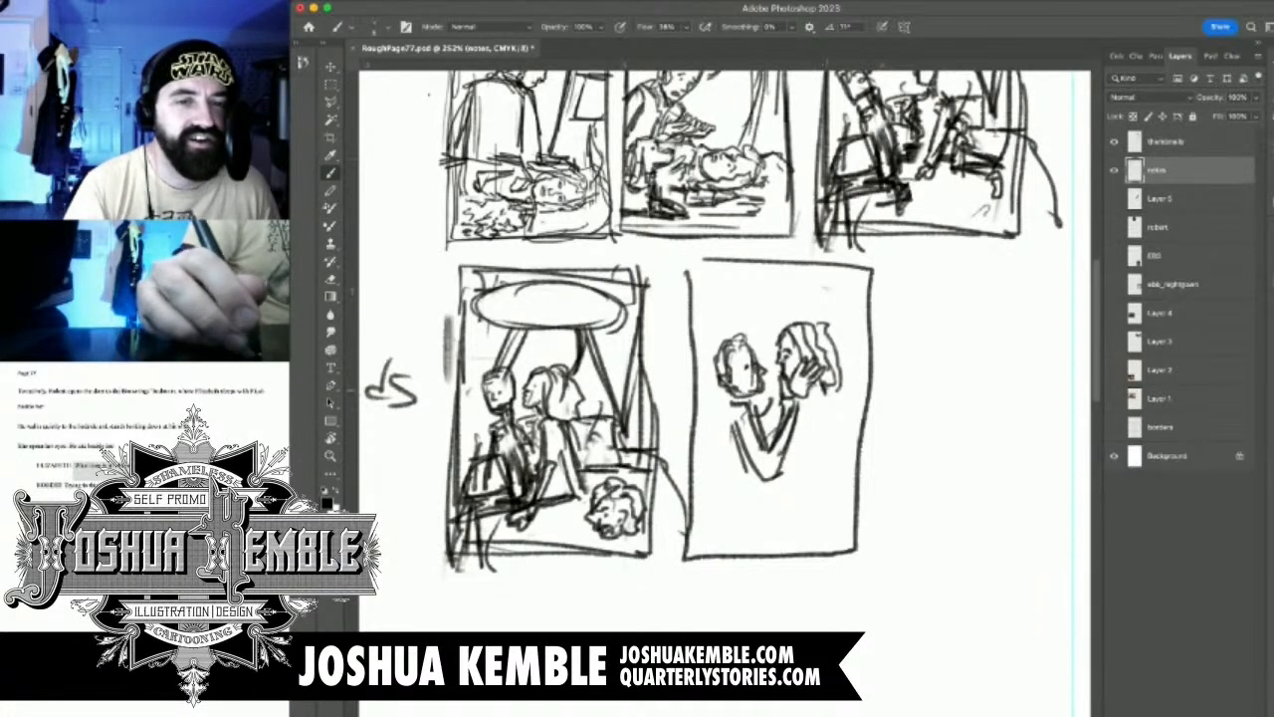
mouse_move(822, 390)
left_mouse_down()
mouse_move(806, 398)
mouse_move(838, 392)
mouse_move(856, 464)
left_mouse_up()
mouse_move(816, 416)
left_mouse_down()
mouse_move(824, 501)
mouse_move(838, 478)
left_mouse_up()
left_click_drag(830, 407, 839, 492)
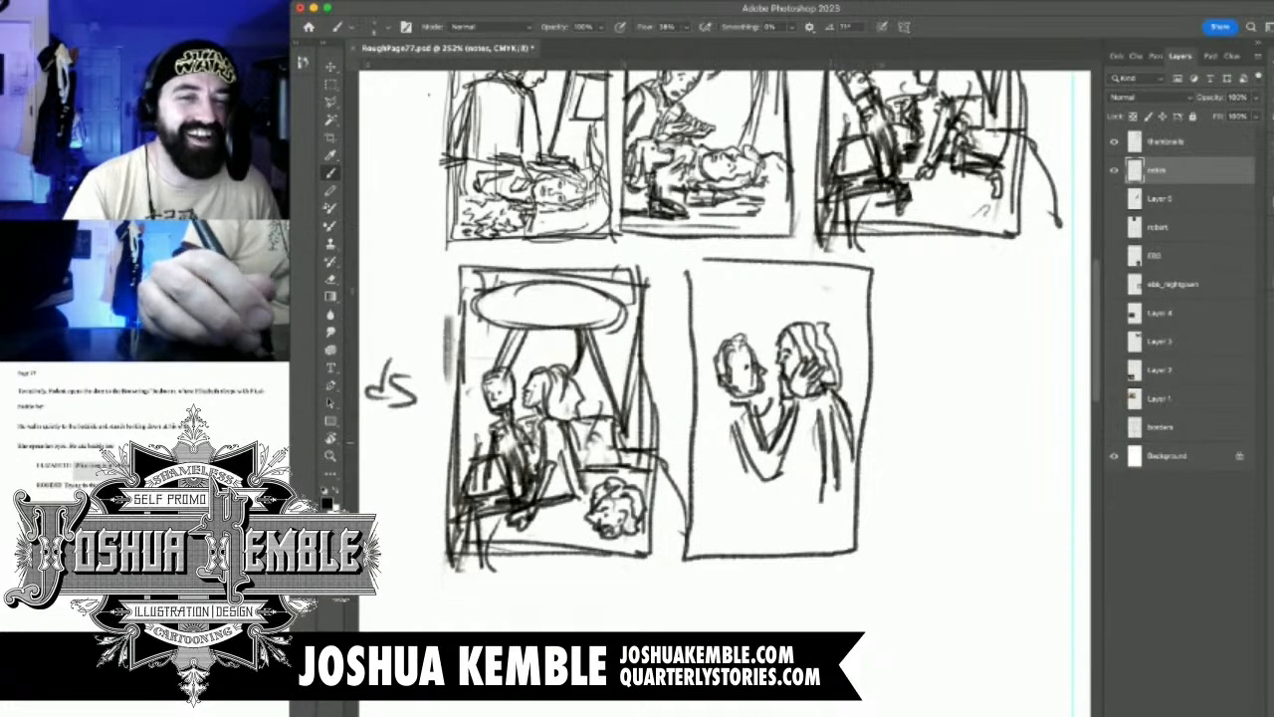
Fill in the man's torso and the seated lower bodies of both figures down to the note 8 panel's lower edge
left_click_drag(734, 394, 708, 526)
mouse_move(726, 464)
left_mouse_down()
mouse_move(719, 516)
mouse_move(735, 503)
left_mouse_up()
mouse_move(740, 478)
left_mouse_down()
mouse_move(725, 508)
mouse_move(738, 498)
mouse_move(725, 504)
mouse_move(760, 518)
mouse_move(770, 548)
left_mouse_up()
mouse_move(731, 504)
left_mouse_down()
mouse_move(695, 527)
mouse_move(692, 508)
mouse_move(742, 549)
mouse_move(715, 554)
mouse_move(742, 554)
left_mouse_up()
mouse_move(802, 504)
left_mouse_down()
mouse_move(780, 514)
mouse_move(808, 495)
left_mouse_up()
mouse_move(804, 448)
left_mouse_down()
mouse_move(794, 492)
mouse_move(775, 498)
mouse_move(777, 531)
left_mouse_up()
mouse_move(832, 500)
left_mouse_down()
mouse_move(797, 539)
mouse_move(816, 539)
left_mouse_up()
left_click_drag(816, 520, 787, 523)
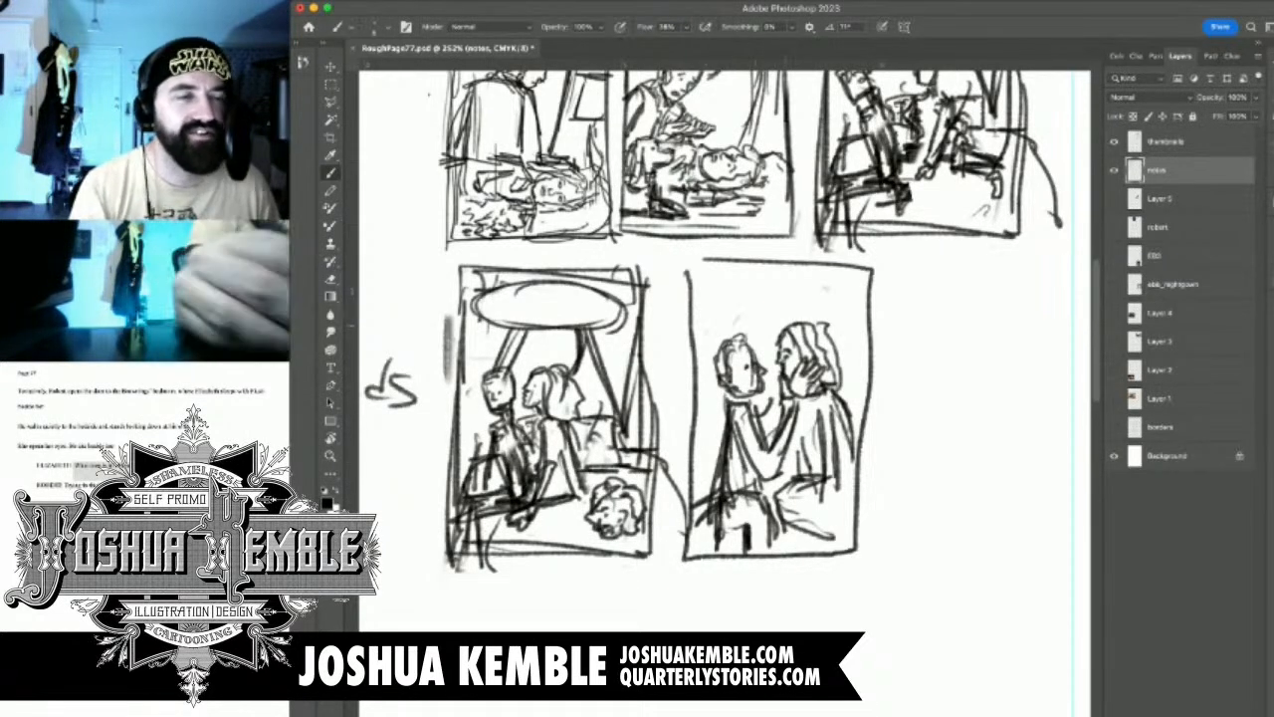
Delete the empty upper strip of the note 8 frame and redraw its top border just above the heads
key("m")
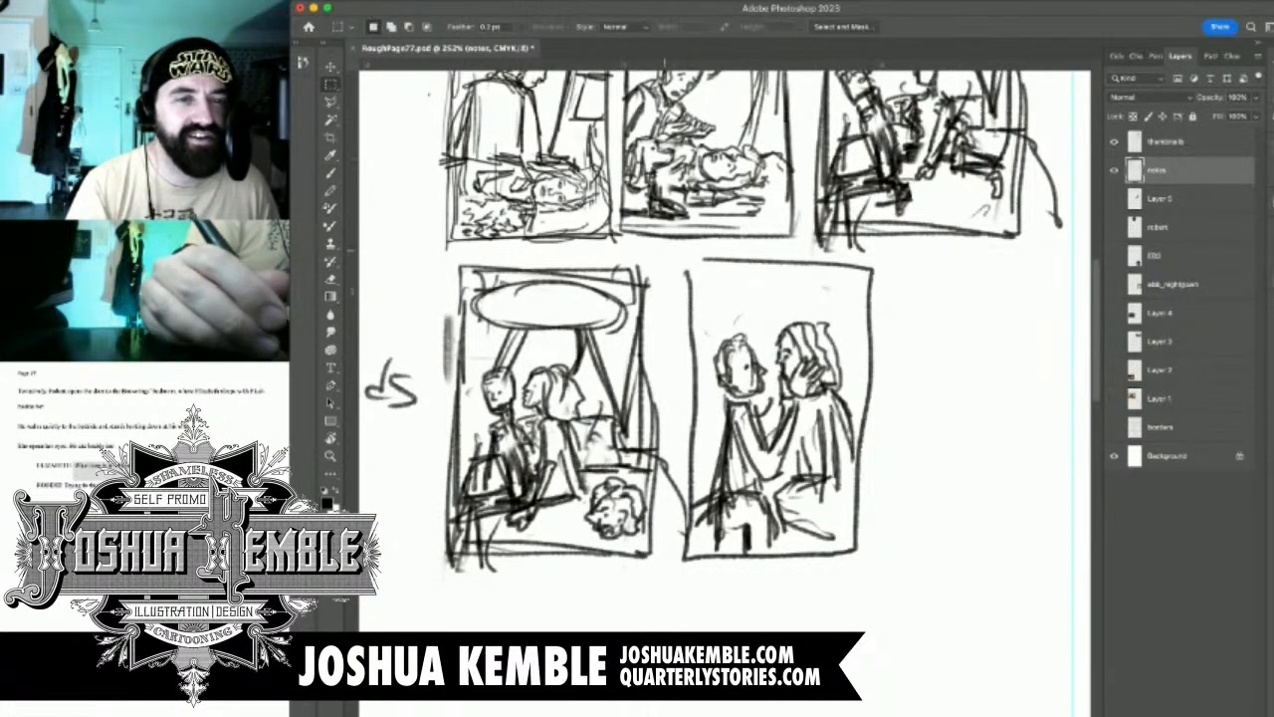
left_click_drag(661, 247, 908, 306)
key("Delete")
key("ctrl+d")
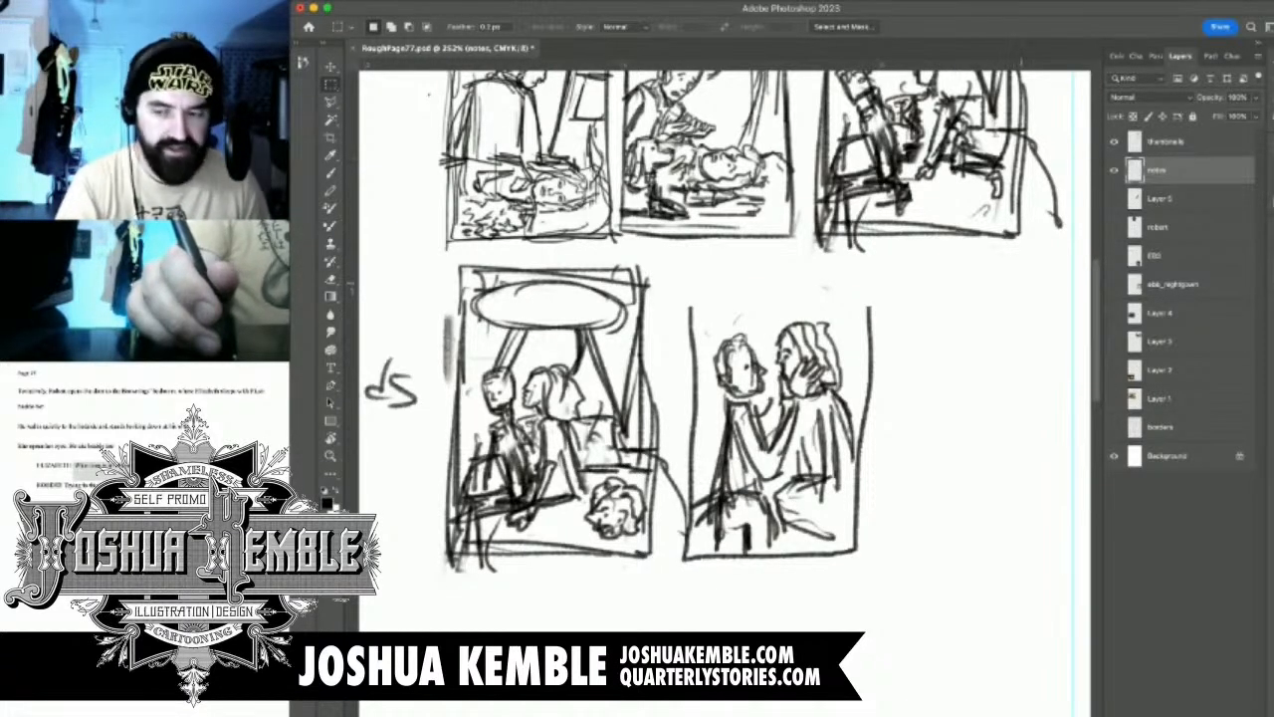
key("b")
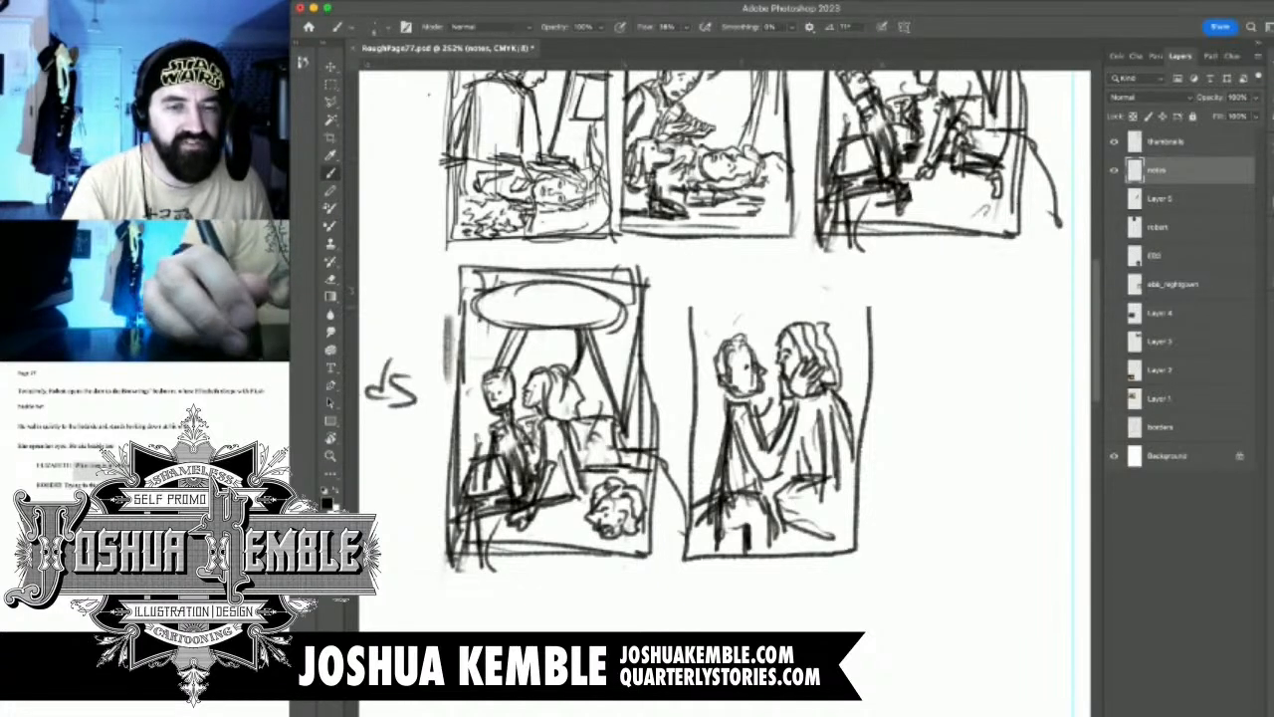
left_click_drag(689, 308, 876, 312)
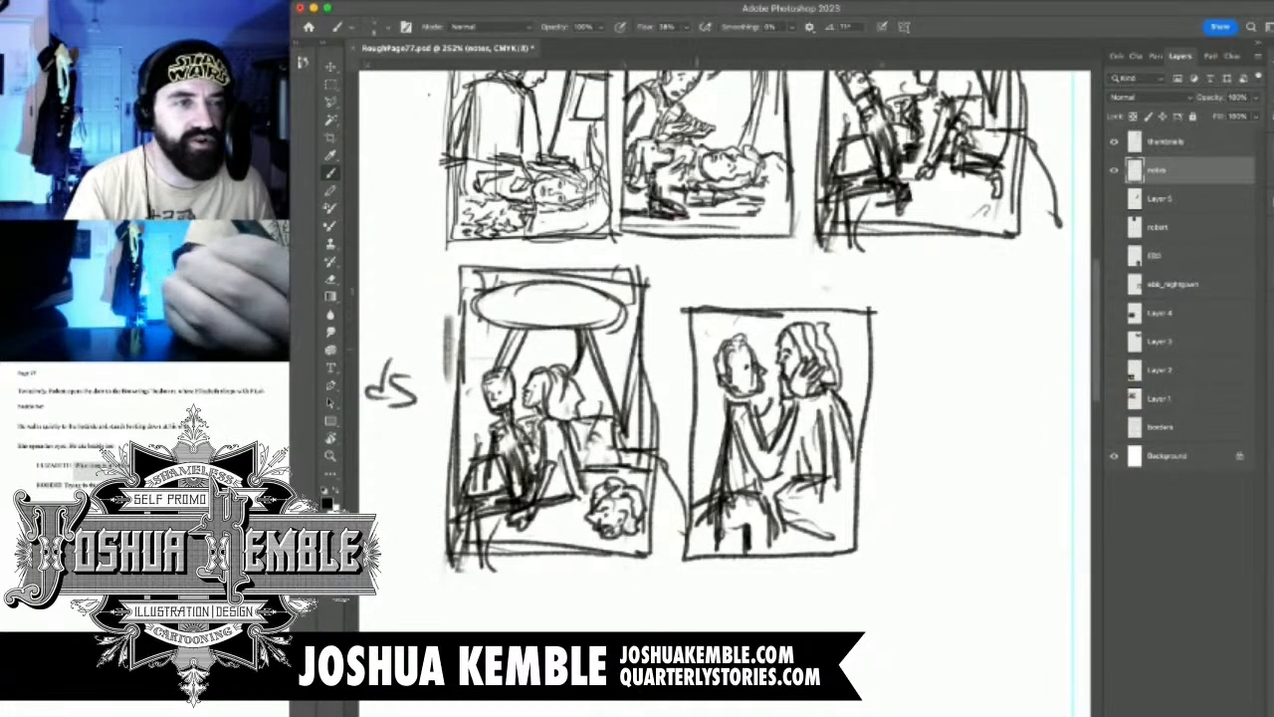
Scale the note 8 panel up to about 111% and place it close beside the note 7 thumbnail
key("m")
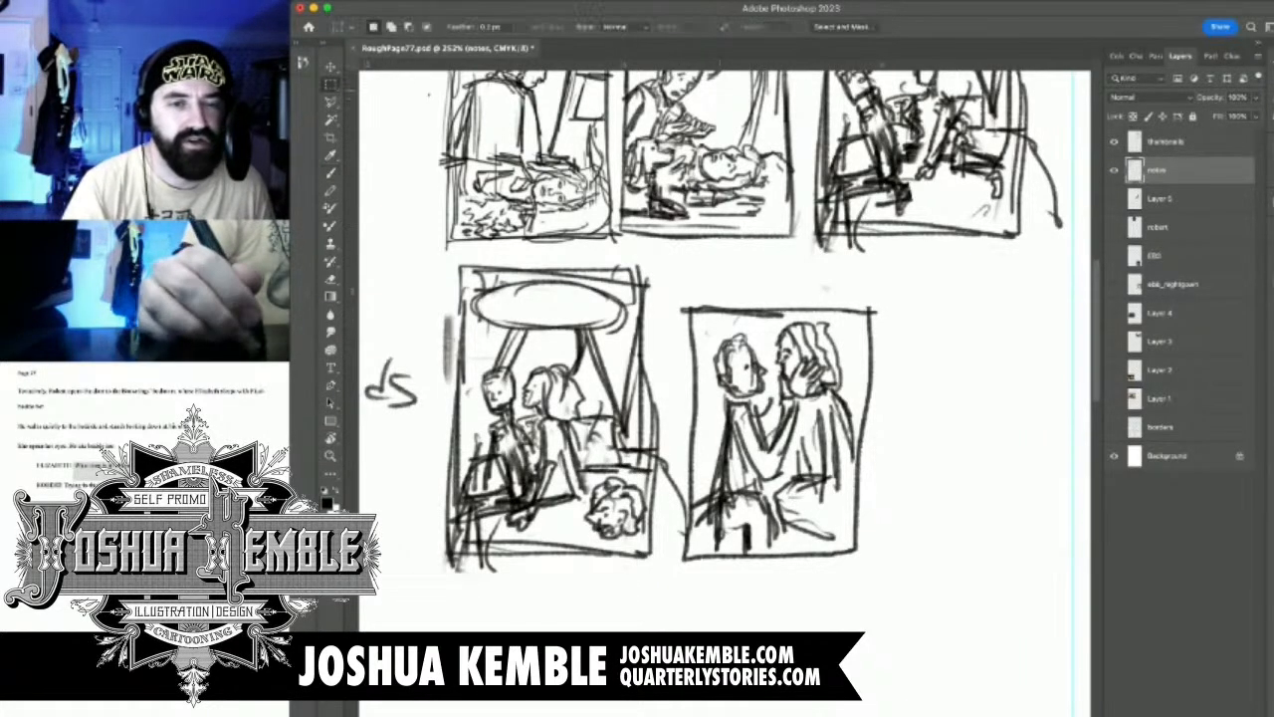
mouse_move(650, 284)
left_mouse_down()
mouse_move(913, 453)
mouse_move(911, 618)
mouse_move(912, 607)
left_mouse_up()
key("ctrl+t")
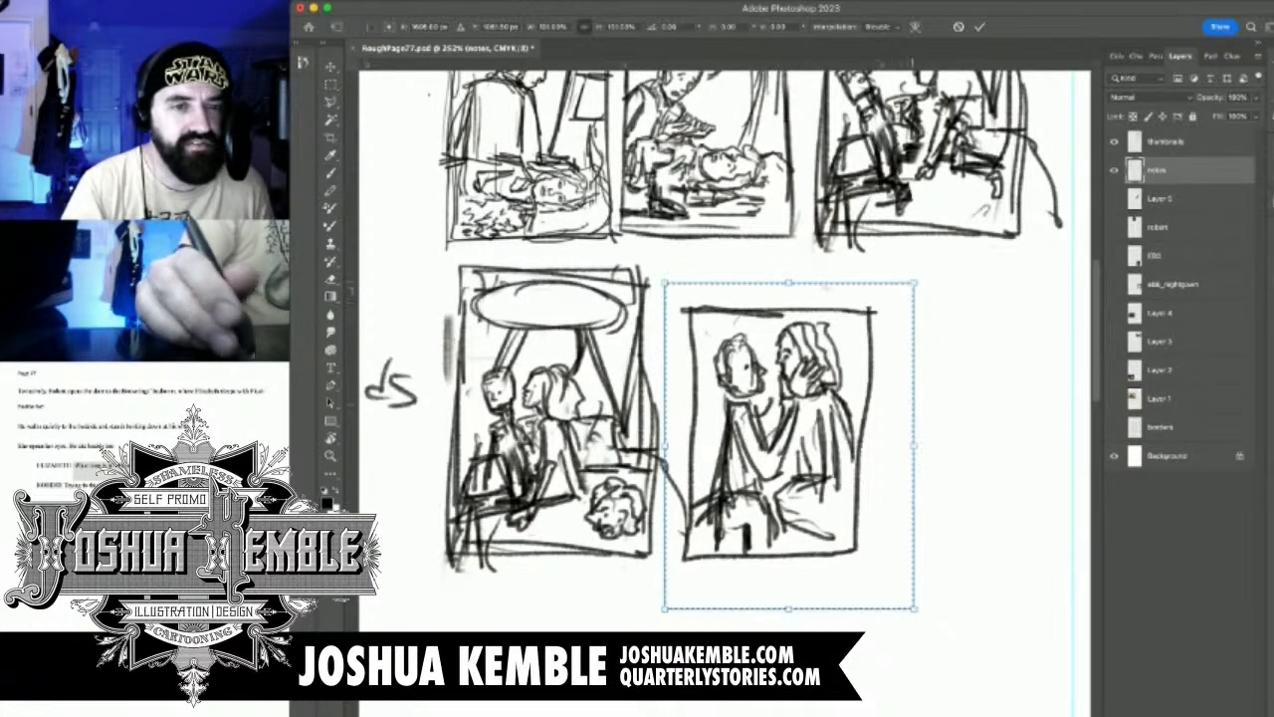
left_click_drag(912, 284, 941, 245)
left_click_drag(841, 349, 822, 352)
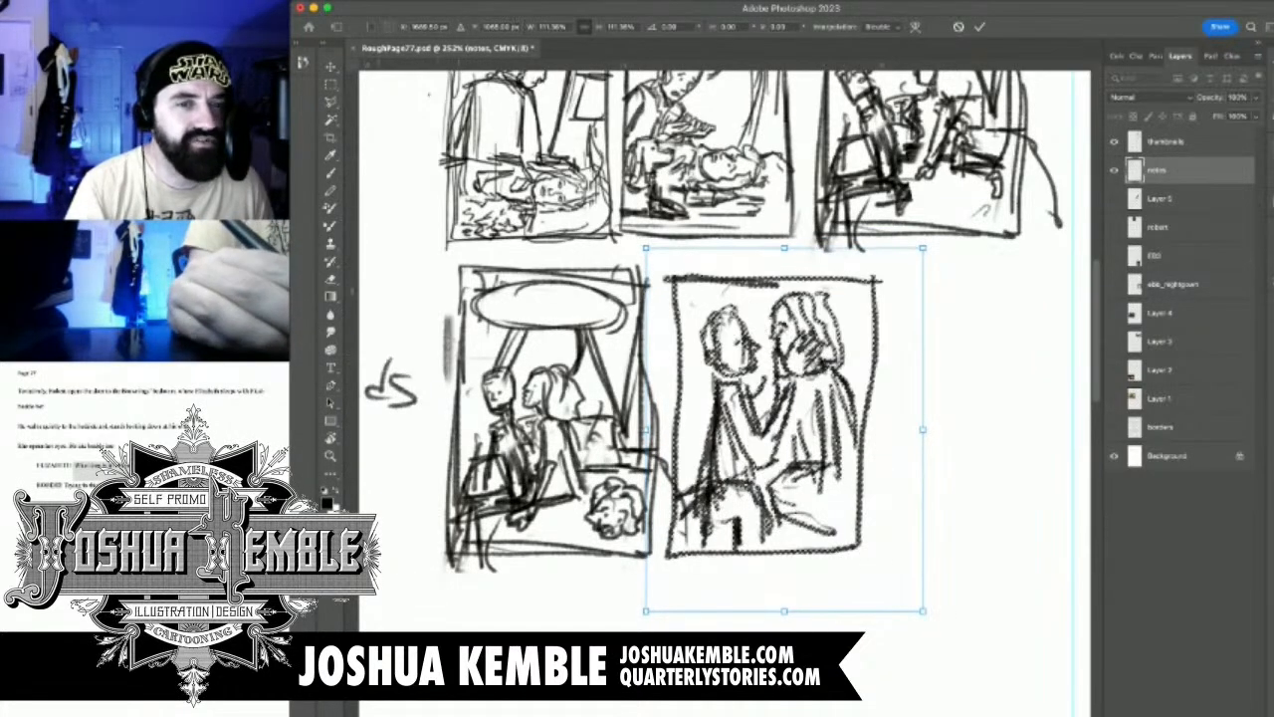
key("Return")
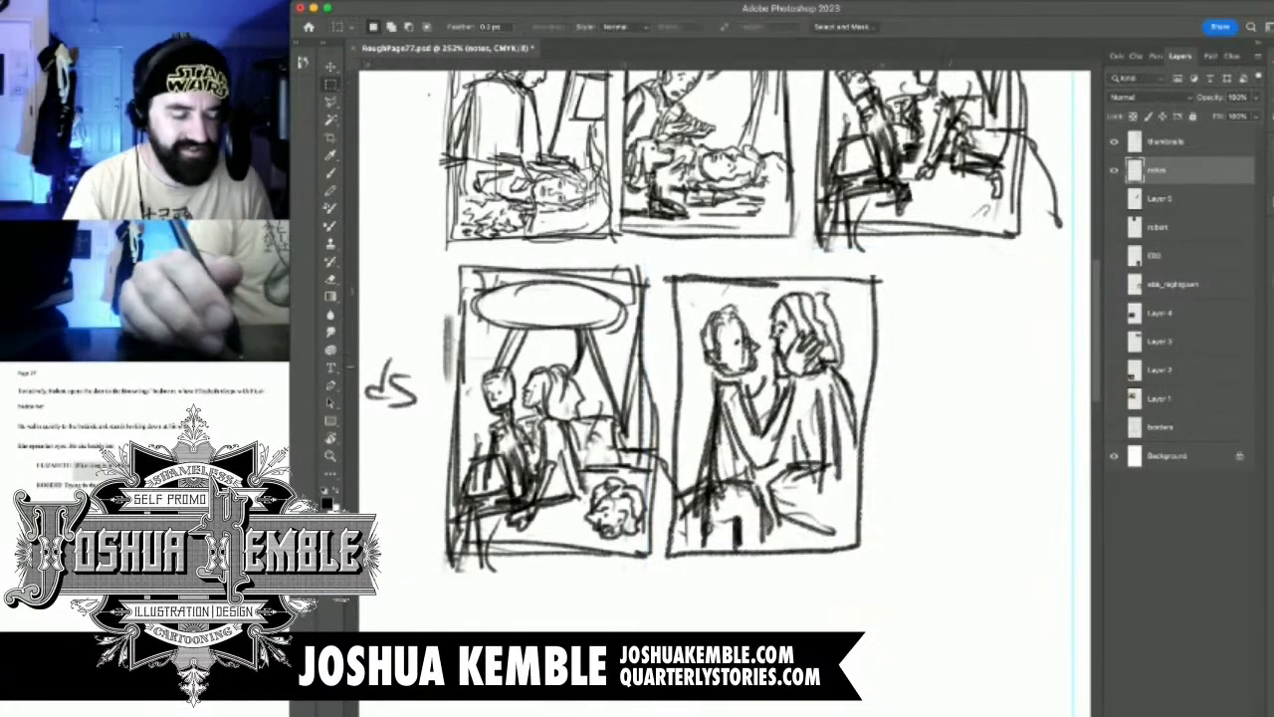
Draw a third panel frame of similar height for note 9 to the right of the note 8 panel
scroll(617, 418, "right", 3)
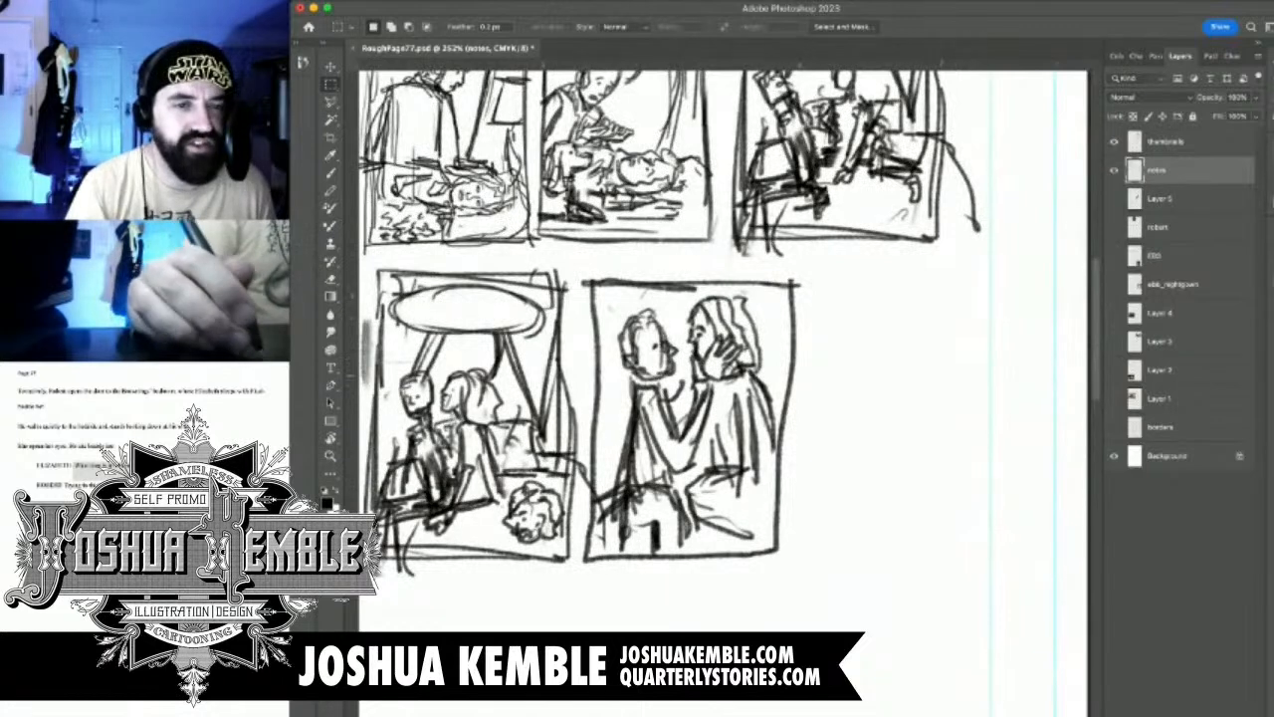
key("b")
mouse_move(820, 287)
left_mouse_down()
mouse_move(802, 558)
mouse_move(960, 552)
mouse_move(842, 279)
mouse_move(1006, 273)
mouse_move(994, 442)
left_mouse_up()
left_click_drag(1007, 307, 993, 503)
left_click_drag(961, 554, 942, 555)
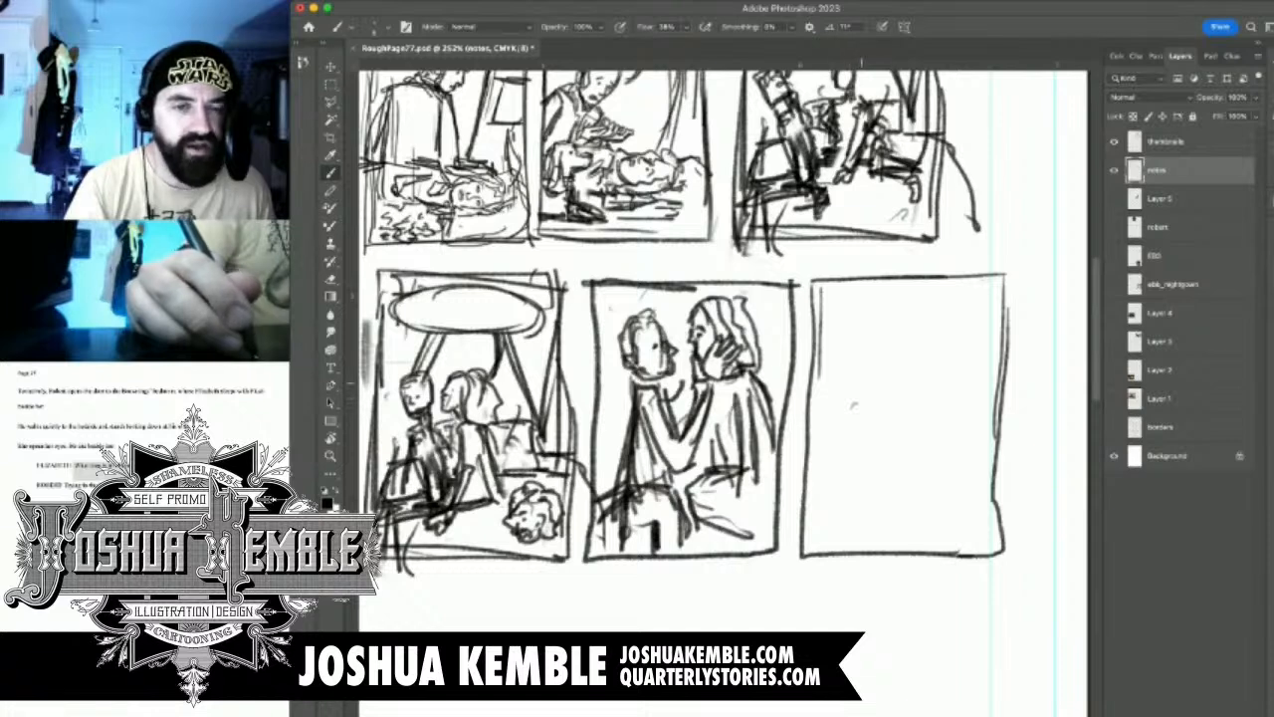
Sketch two overlapping round heads meeting in a kiss in the note 9 panel, with a curved guideline across the faces
mouse_move(865, 343)
left_mouse_down()
mouse_move(854, 402)
mouse_move(878, 401)
mouse_move(884, 331)
mouse_move(908, 363)
mouse_move(906, 410)
mouse_move(864, 420)
mouse_move(856, 346)
mouse_move(846, 407)
mouse_move(921, 416)
mouse_move(951, 400)
mouse_move(964, 386)
mouse_move(933, 328)
mouse_move(894, 332)
mouse_move(924, 328)
mouse_move(942, 351)
mouse_move(913, 384)
left_mouse_up()
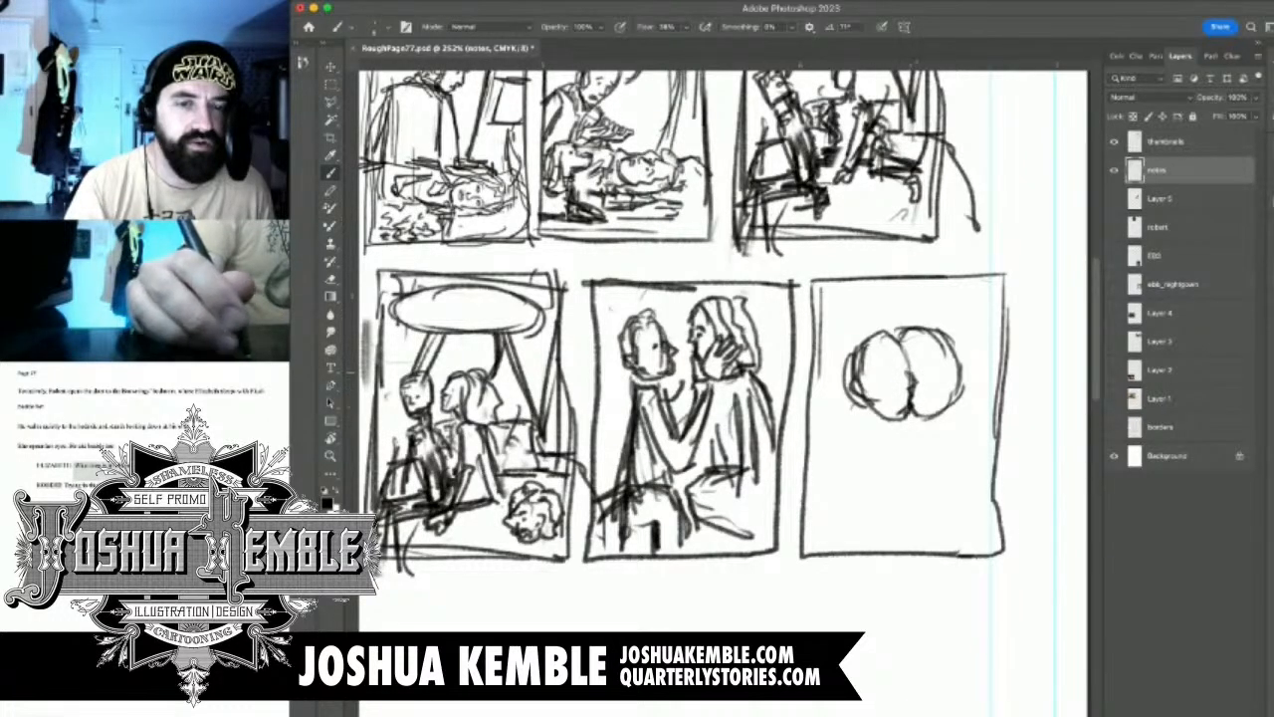
mouse_move(910, 361)
left_mouse_down()
mouse_move(899, 375)
mouse_move(911, 364)
left_mouse_up()
left_click_drag(912, 349, 974, 374)
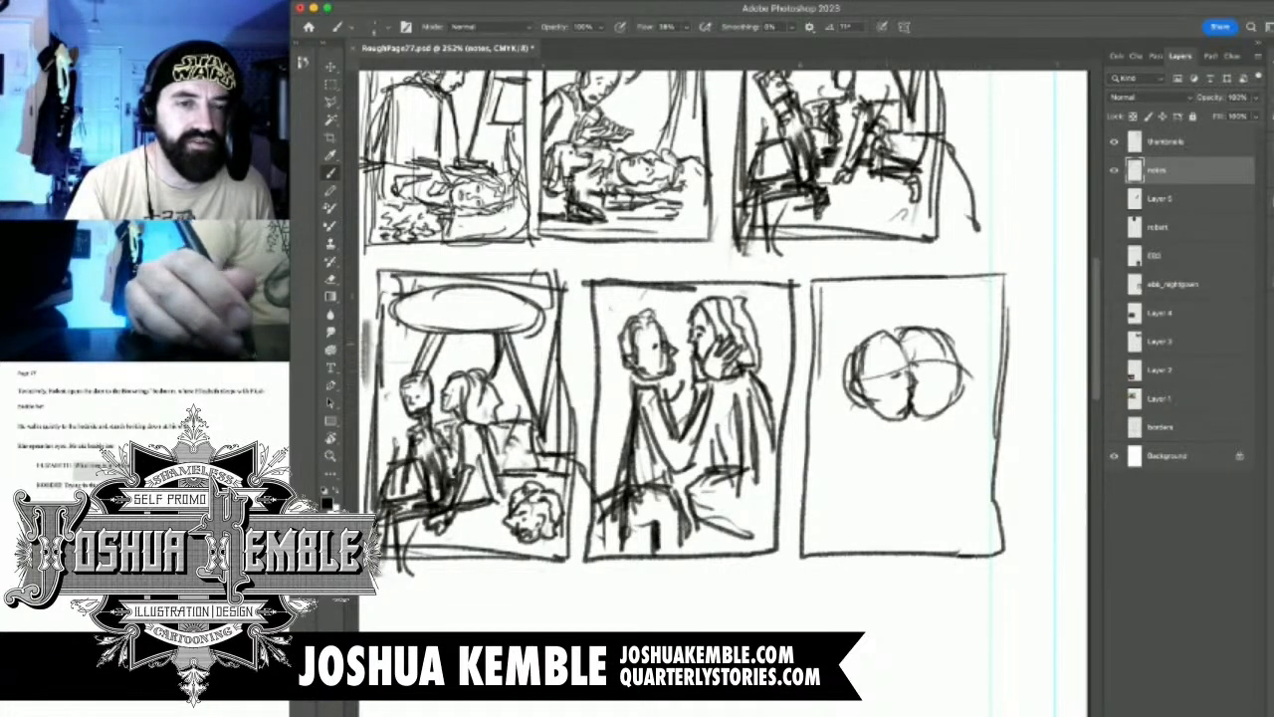
Add the man's hair and sideburn, then outline his shoulder and upper arm in the note 9 panel
mouse_move(881, 339)
left_mouse_down()
mouse_move(865, 371)
mouse_move(874, 395)
left_mouse_up()
mouse_move(875, 383)
left_mouse_down()
mouse_move(859, 389)
mouse_move(872, 405)
left_mouse_up()
mouse_move(869, 351)
left_mouse_down()
mouse_move(865, 362)
mouse_move(848, 347)
mouse_move(841, 396)
left_mouse_up()
mouse_move(854, 415)
left_mouse_down()
mouse_move(877, 424)
mouse_move(836, 440)
mouse_move(828, 470)
mouse_move(879, 488)
left_mouse_up()
left_click_drag(827, 456, 880, 494)
left_click_drag(925, 425, 937, 438)
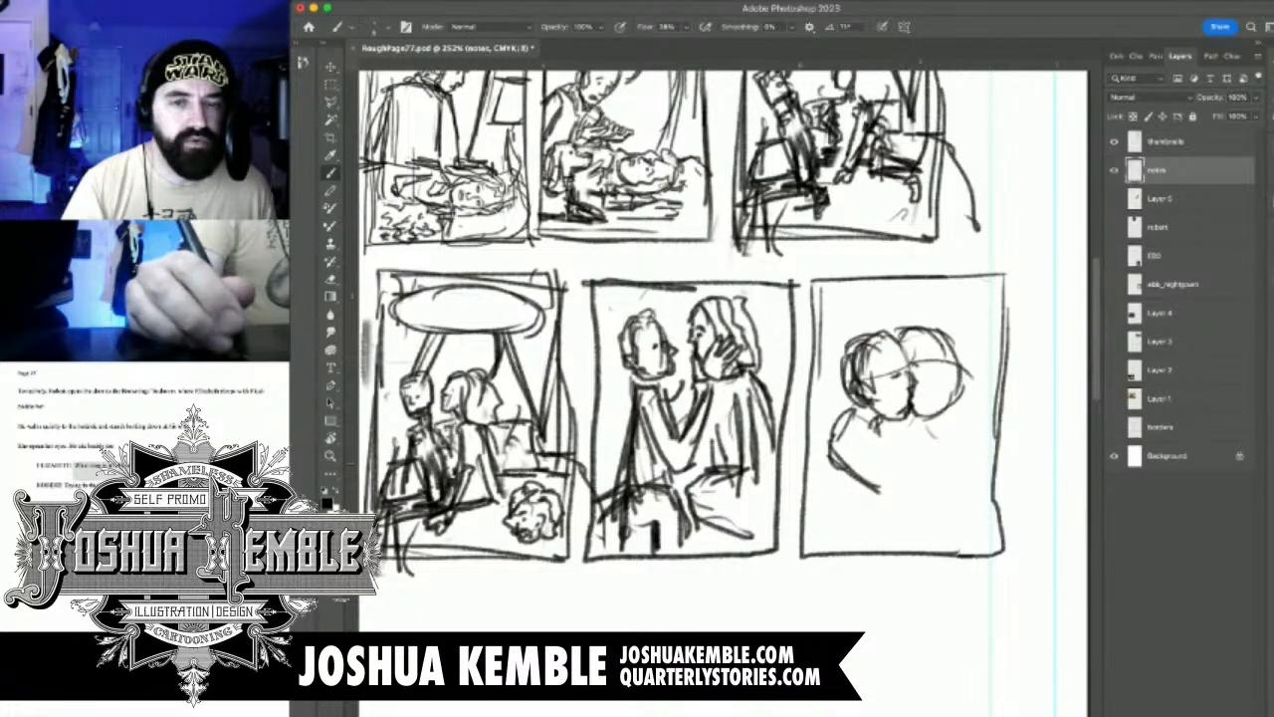
Define the woman's cheek and draw her long wavy hair falling down her back in the note 9 panel
mouse_move(912, 361)
left_mouse_down()
mouse_move(942, 380)
mouse_move(974, 452)
mouse_move(986, 430)
mouse_move(921, 419)
mouse_move(946, 400)
left_mouse_up()
mouse_move(898, 329)
left_mouse_down()
mouse_move(936, 317)
mouse_move(946, 329)
mouse_move(1000, 470)
mouse_move(975, 472)
left_mouse_up()
mouse_move(937, 323)
left_mouse_down()
mouse_move(977, 374)
mouse_move(986, 444)
left_mouse_up()
mouse_move(953, 314)
left_mouse_down()
mouse_move(983, 338)
mouse_move(1015, 444)
mouse_move(1002, 451)
left_mouse_up()
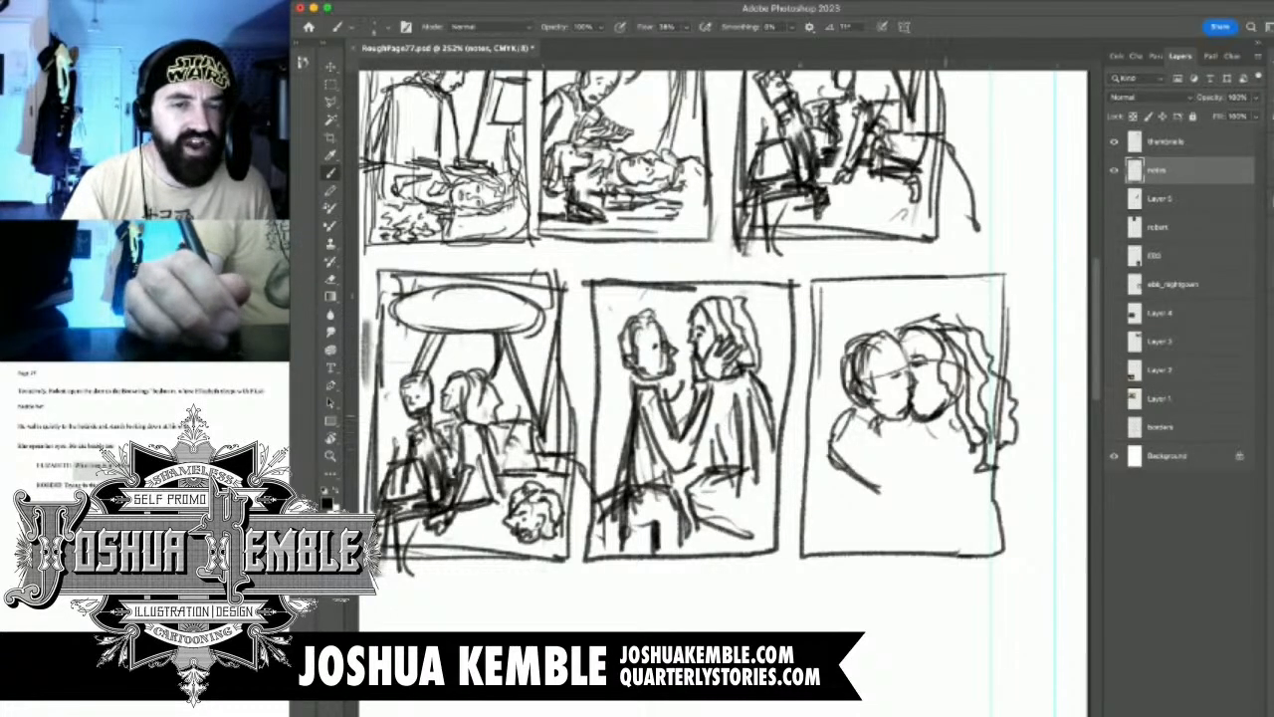
Draw the couple's arms wrapped around each other and the man's torso to complete the embrace in the note 9 panel
left_click_drag(955, 434, 890, 466)
left_click_drag(848, 428, 892, 466)
mouse_move(896, 420)
left_mouse_down()
mouse_move(835, 447)
mouse_move(880, 487)
mouse_move(905, 467)
mouse_move(973, 462)
left_mouse_up()
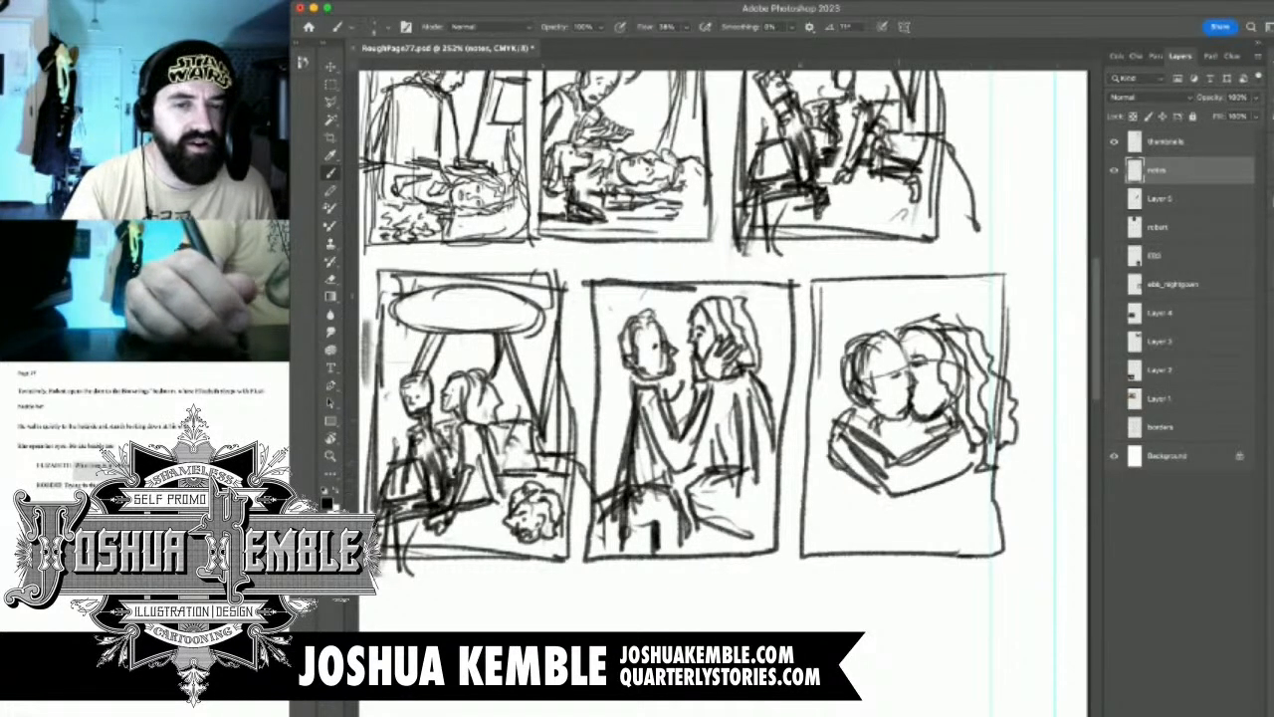
mouse_move(878, 434)
left_mouse_down()
mouse_move(906, 462)
mouse_move(856, 500)
mouse_move(914, 529)
mouse_move(994, 491)
mouse_move(967, 483)
mouse_move(977, 472)
mouse_move(1006, 504)
mouse_move(898, 505)
left_mouse_up()
left_click_drag(856, 456, 839, 518)
mouse_move(842, 450)
left_mouse_down()
mouse_move(822, 532)
mouse_move(852, 540)
left_mouse_up()
mouse_move(836, 539)
left_mouse_down()
mouse_move(801, 552)
mouse_move(839, 550)
left_mouse_up()
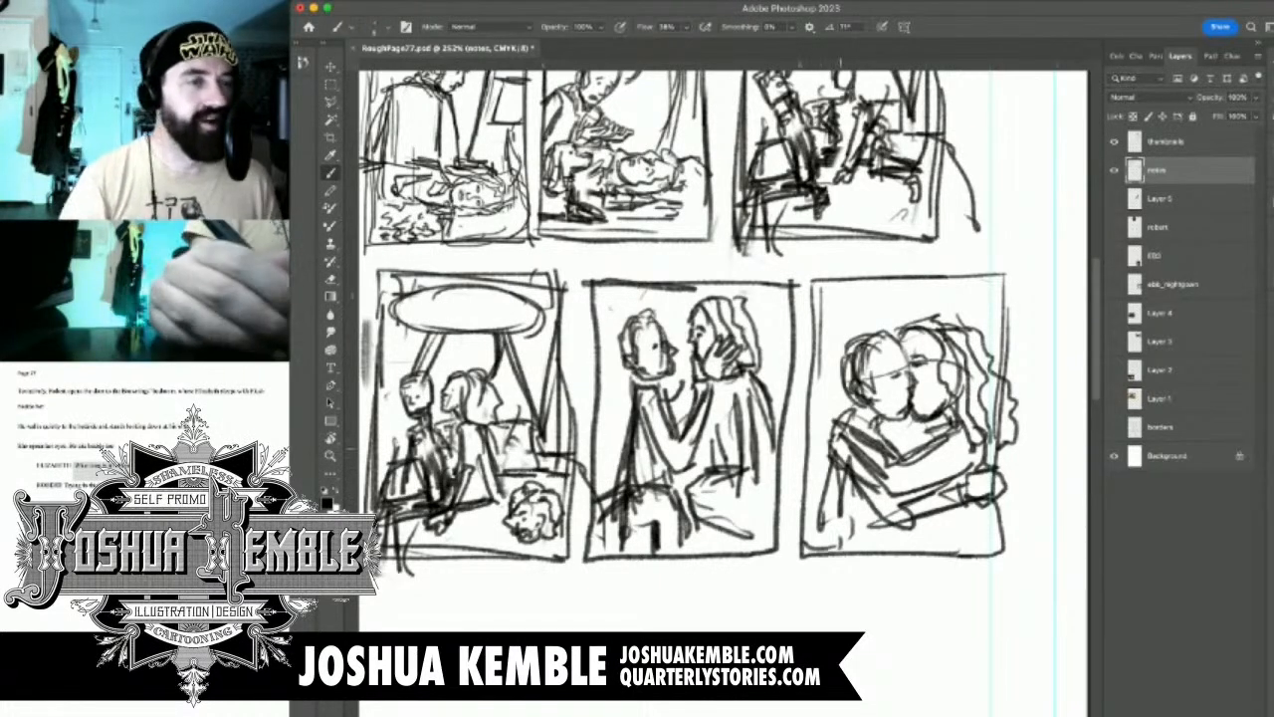
Shift the kissing couple in the note 9 panel toward its lower-left corner and enlarge the drawing to about 112%
key("m")
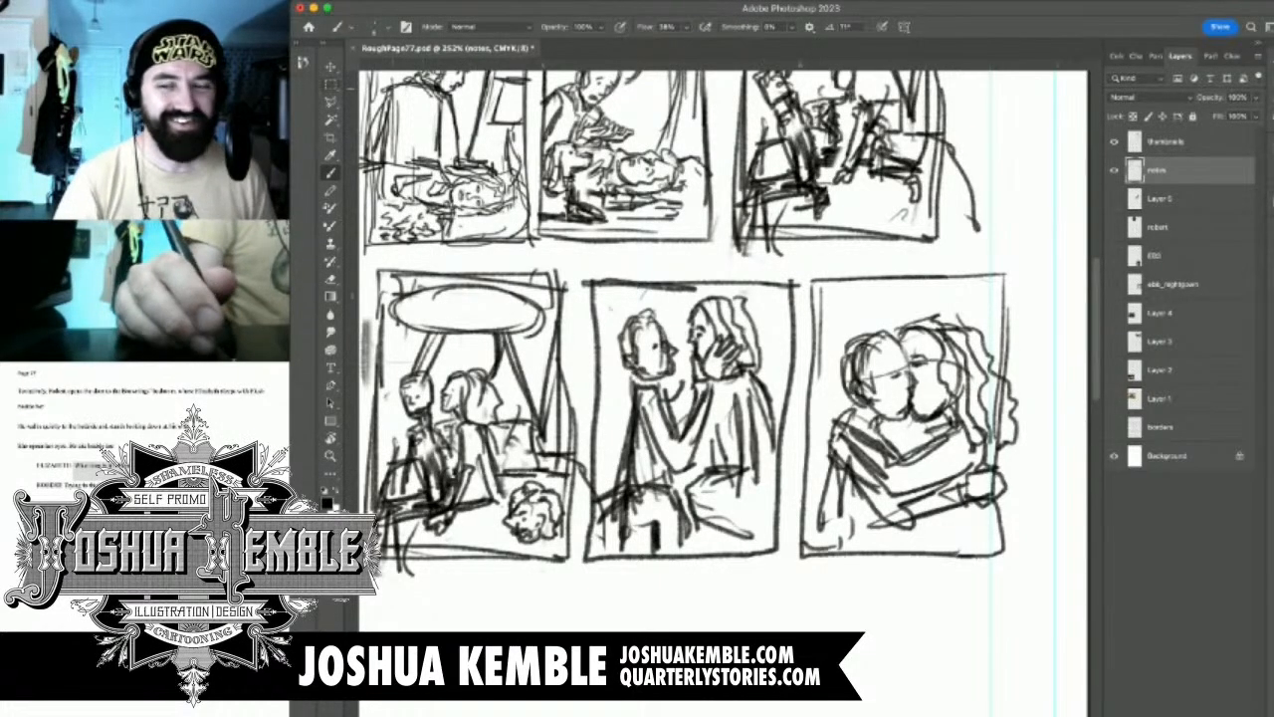
left_click_drag(1026, 305, 828, 528)
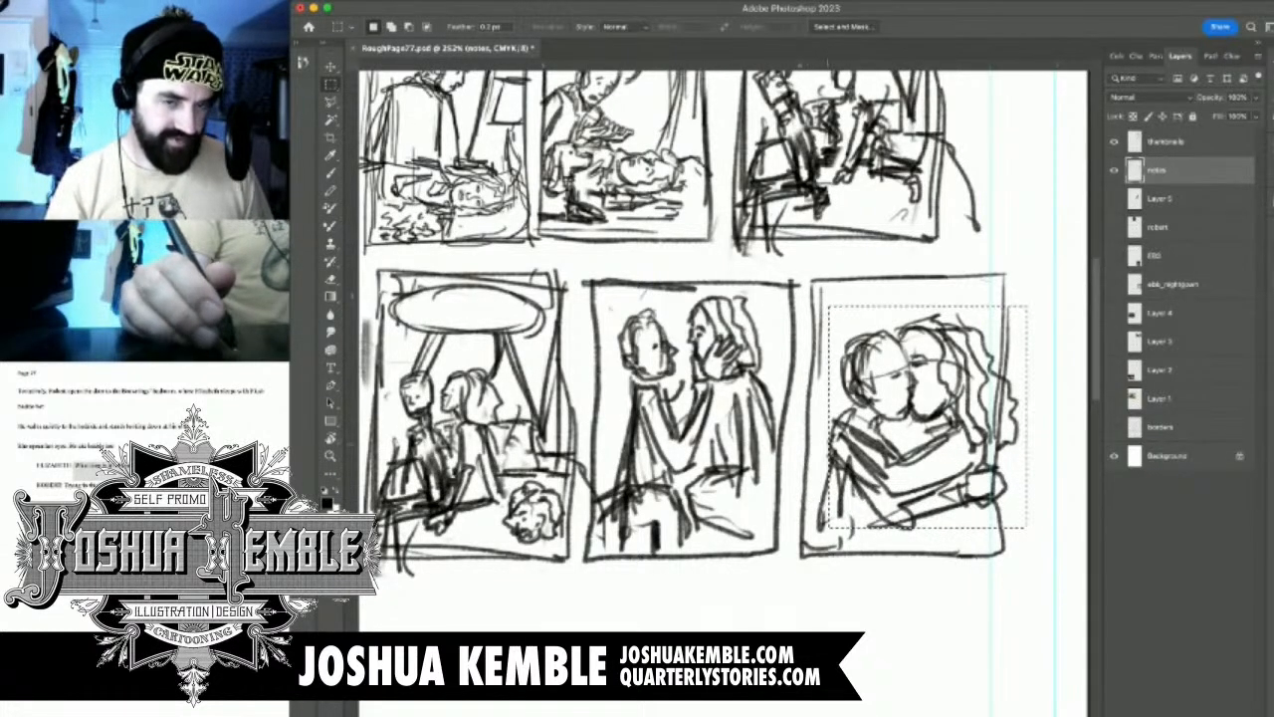
key("super+t")
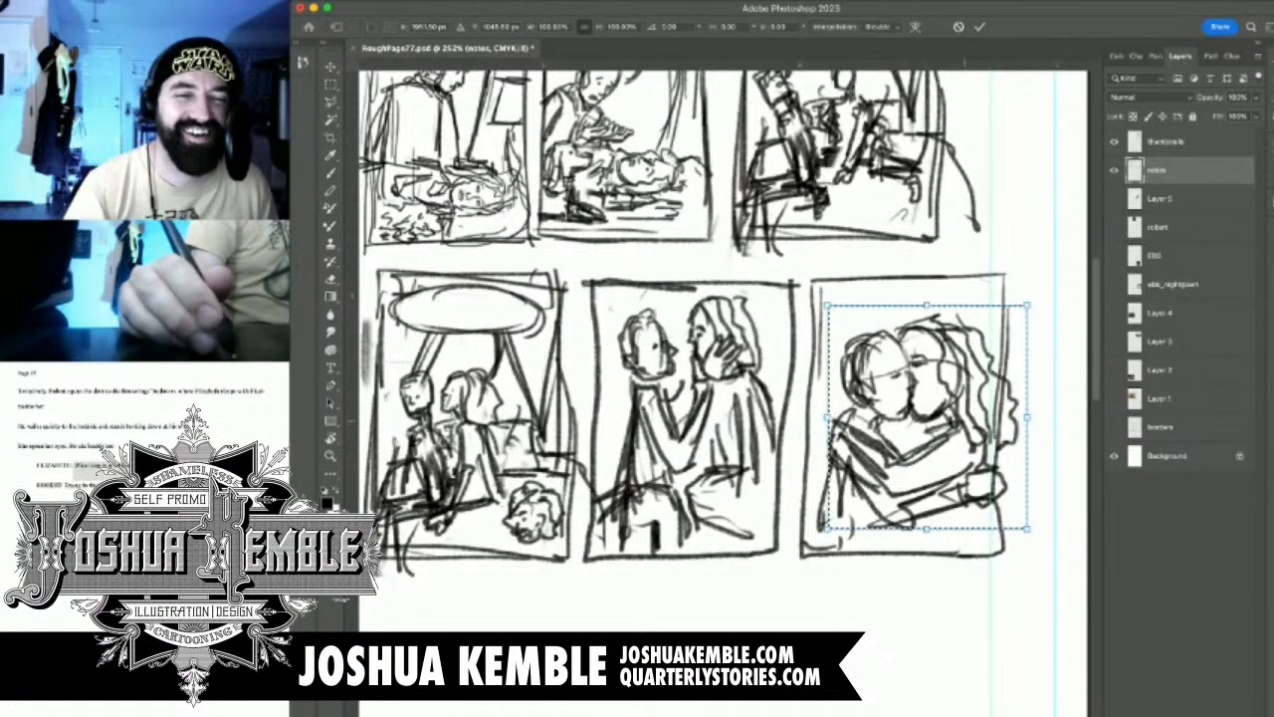
left_click_drag(927, 417, 907, 433)
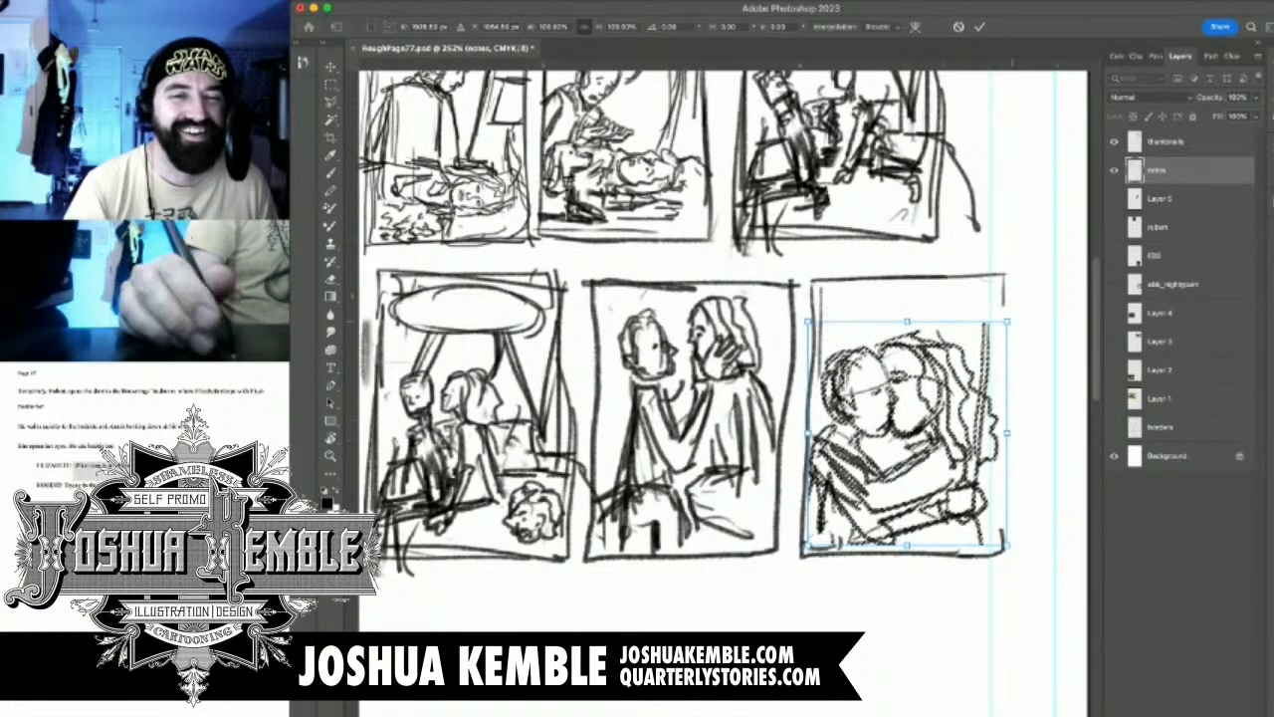
left_click_drag(1007, 321, 1031, 295)
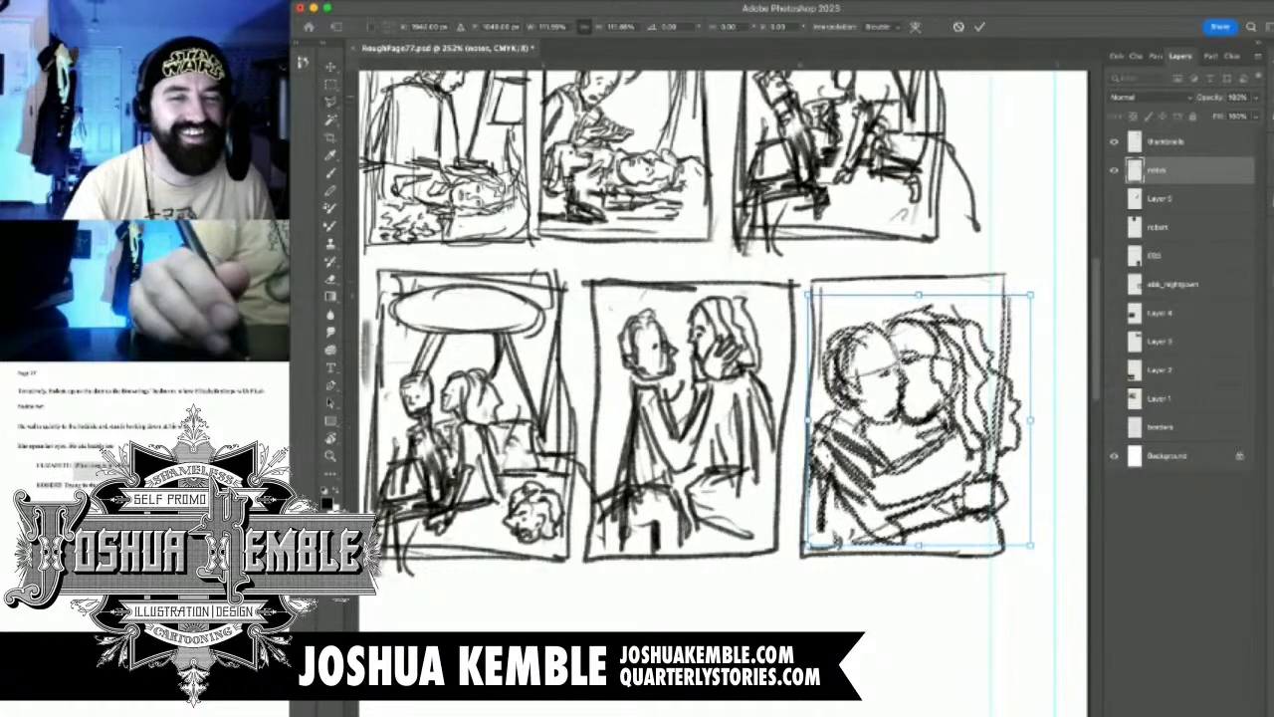
key("Return")
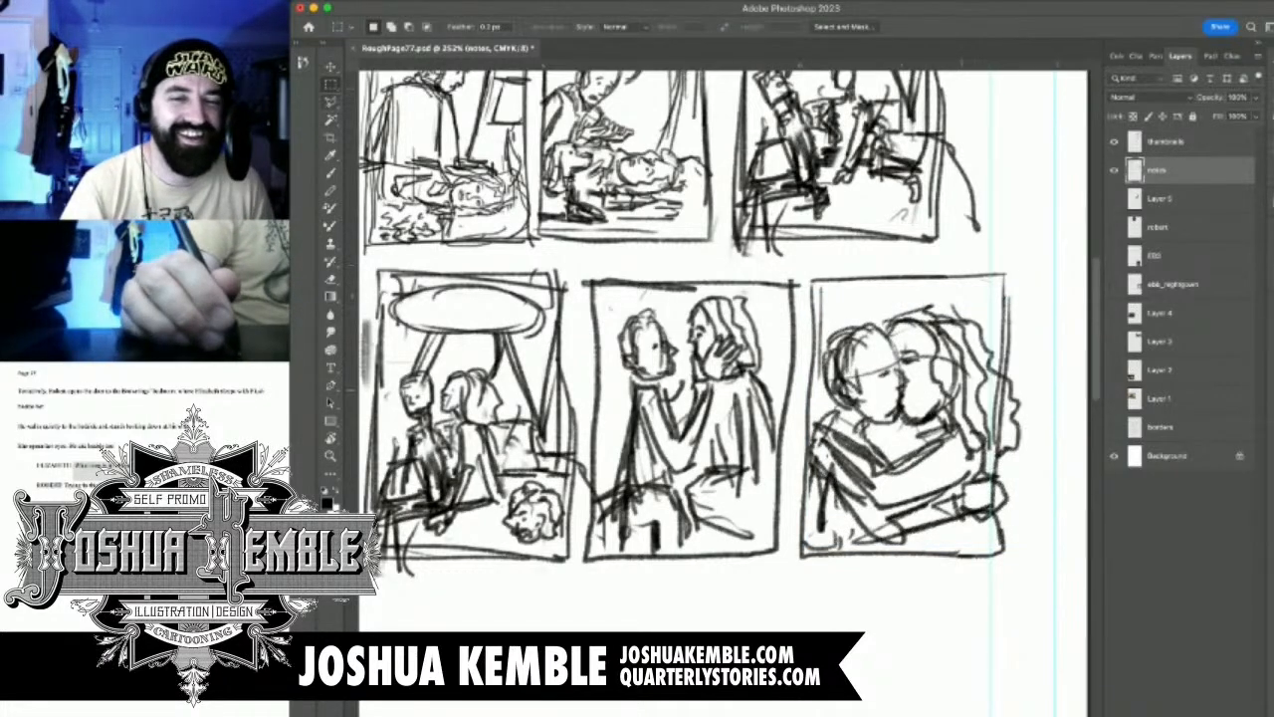
left_click_drag(1001, 404, 947, 446)
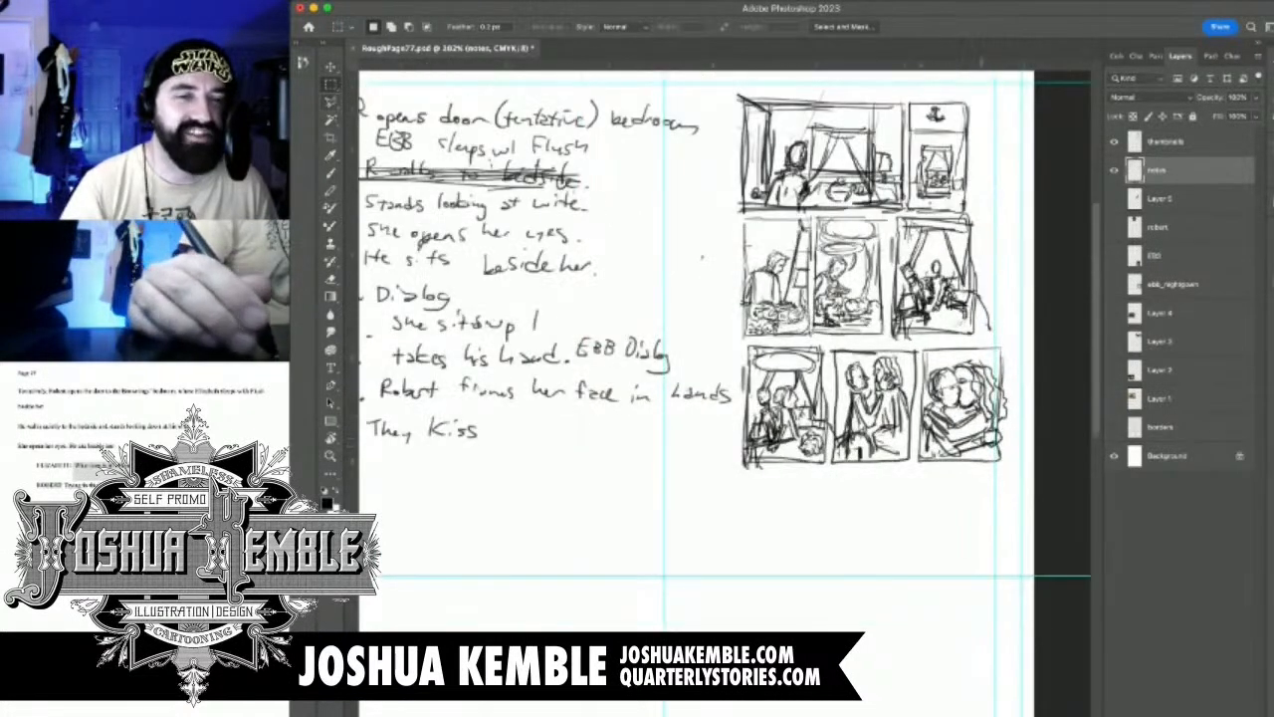
left_click_drag(743, 344, 999, 468)
key("super+t")
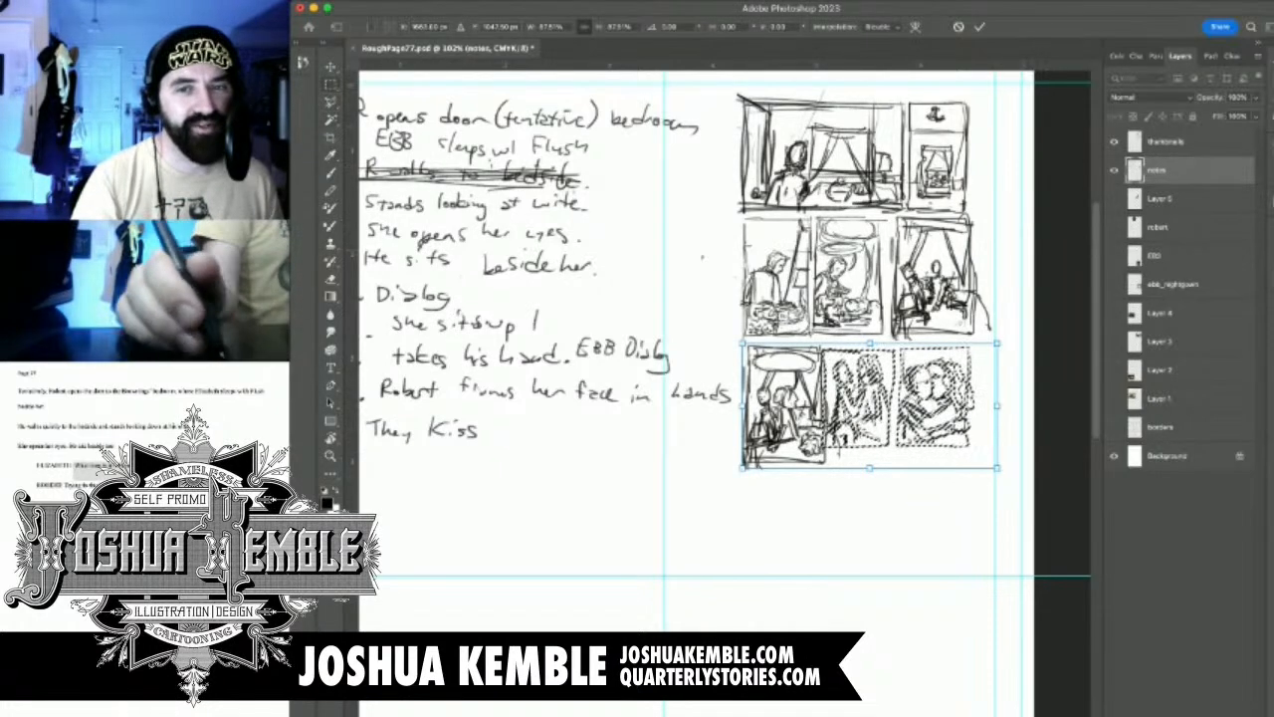
key("Return")
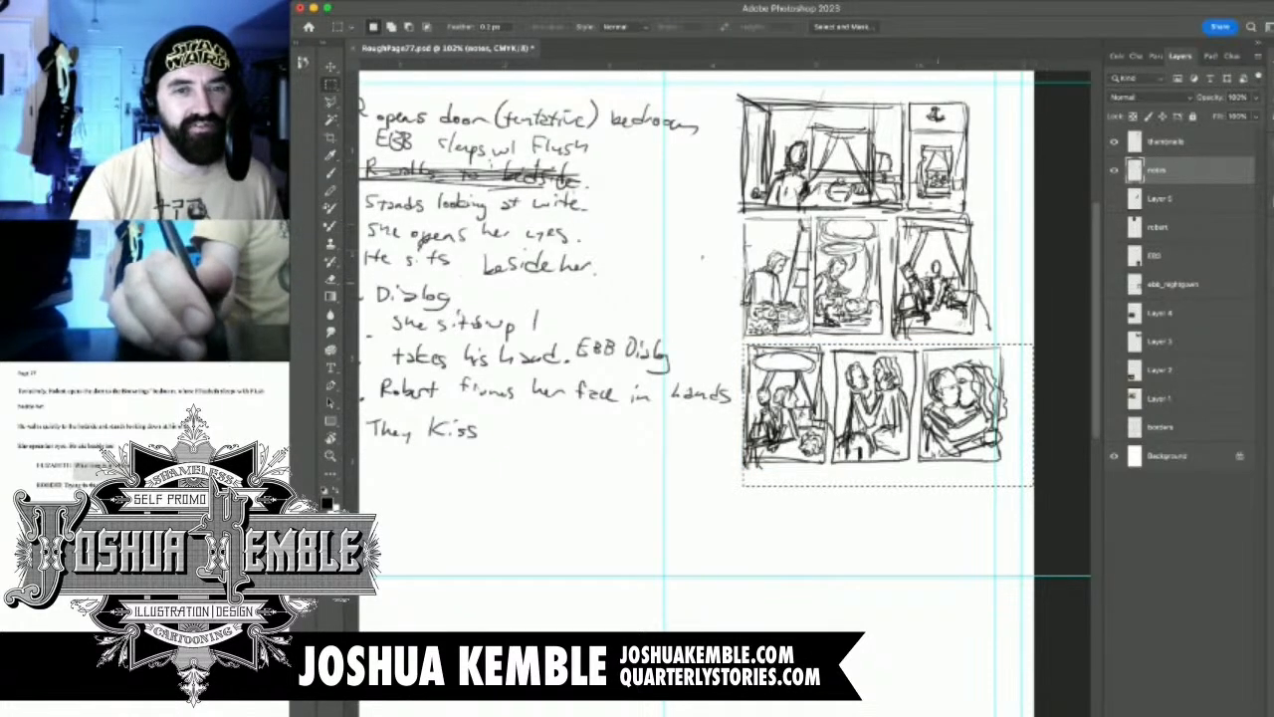
key("super+d")
left_click(1114, 171)
left_click(1114, 170)
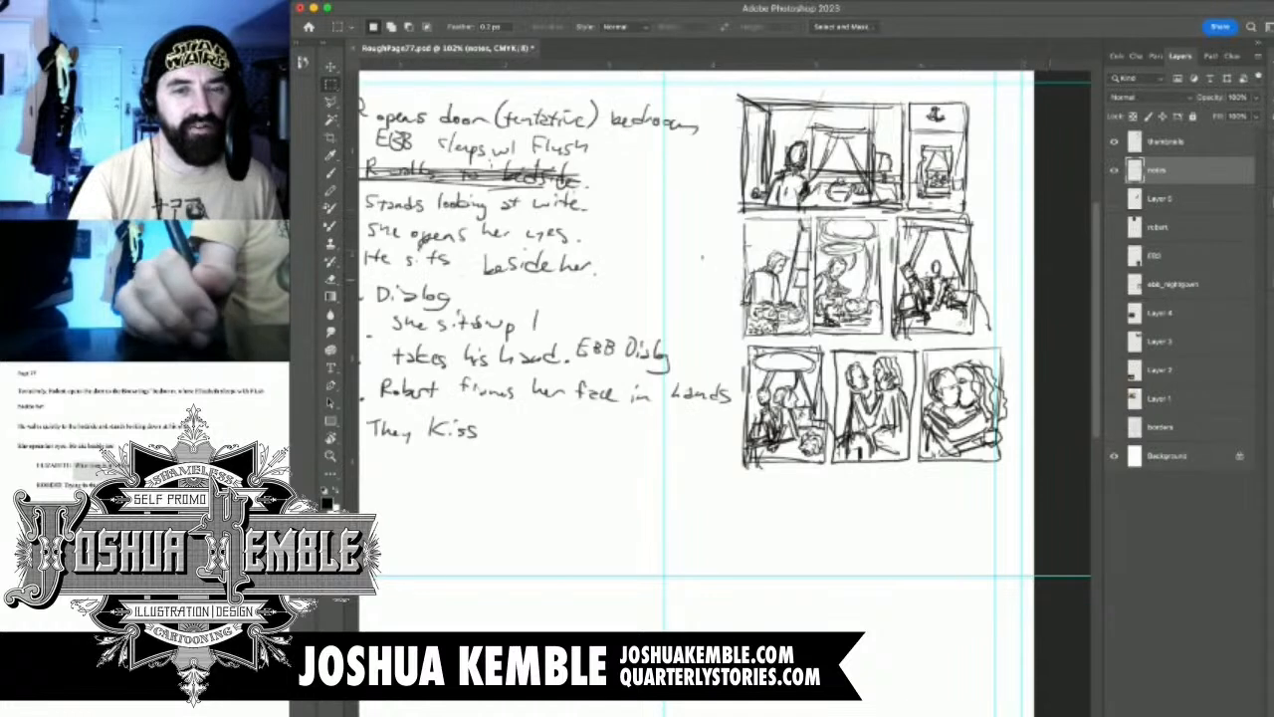
Cut the note 8 and note 9 panels from the notes layer and paste them on a new layer above the thumbnails layer
left_click_drag(826, 334, 1015, 489)
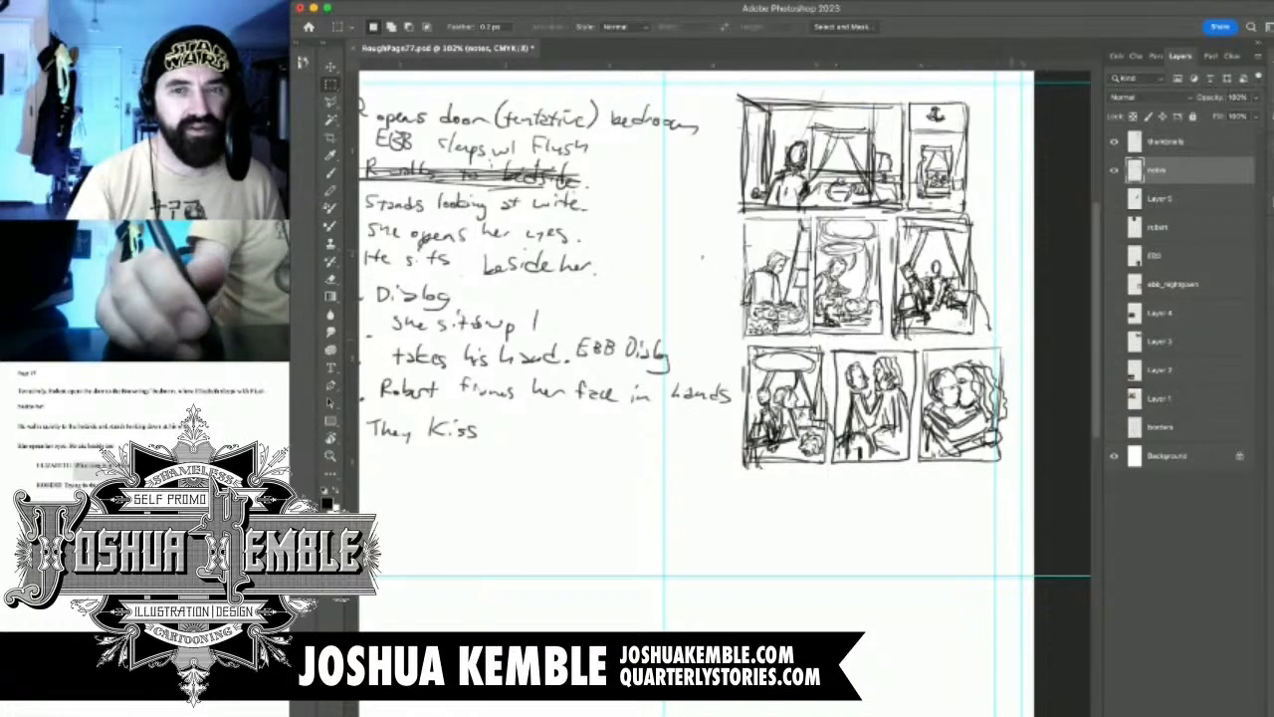
key("super+x")
key("super+v")
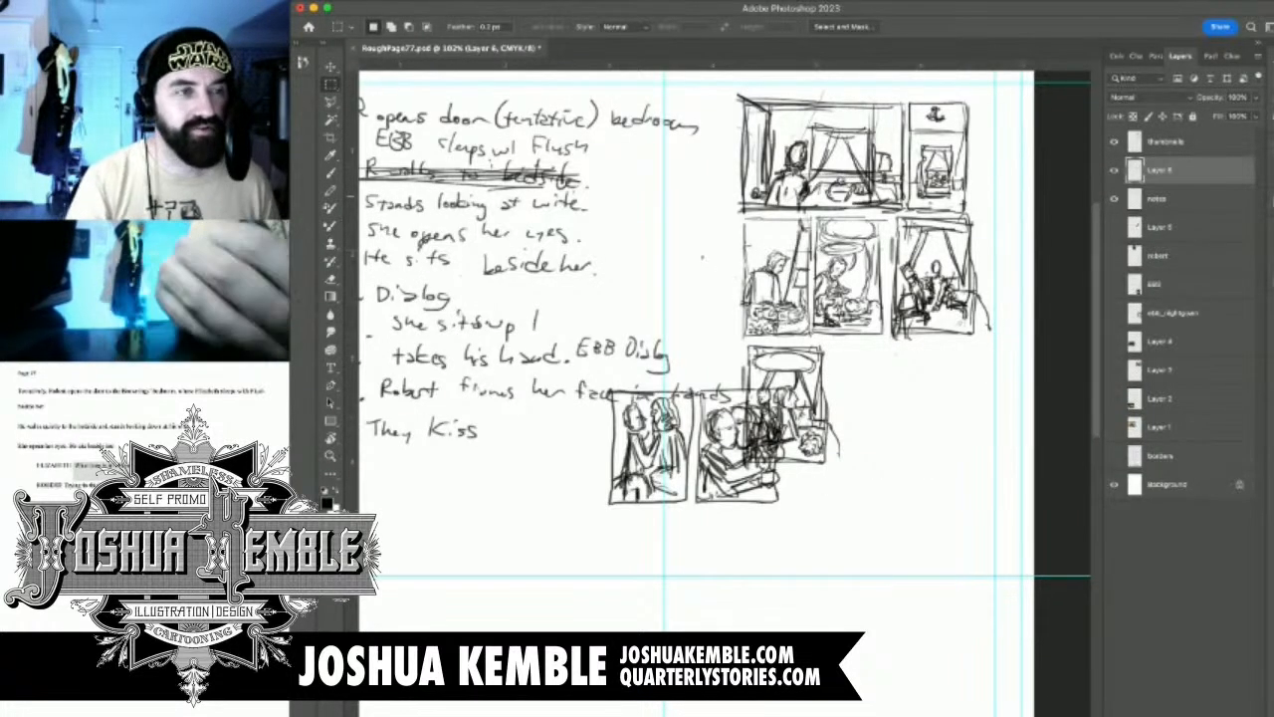
key("super+bracketright")
Move the pasted note 8 and note 9 panels back into the bottom row, beside the row's first panel
key("v")
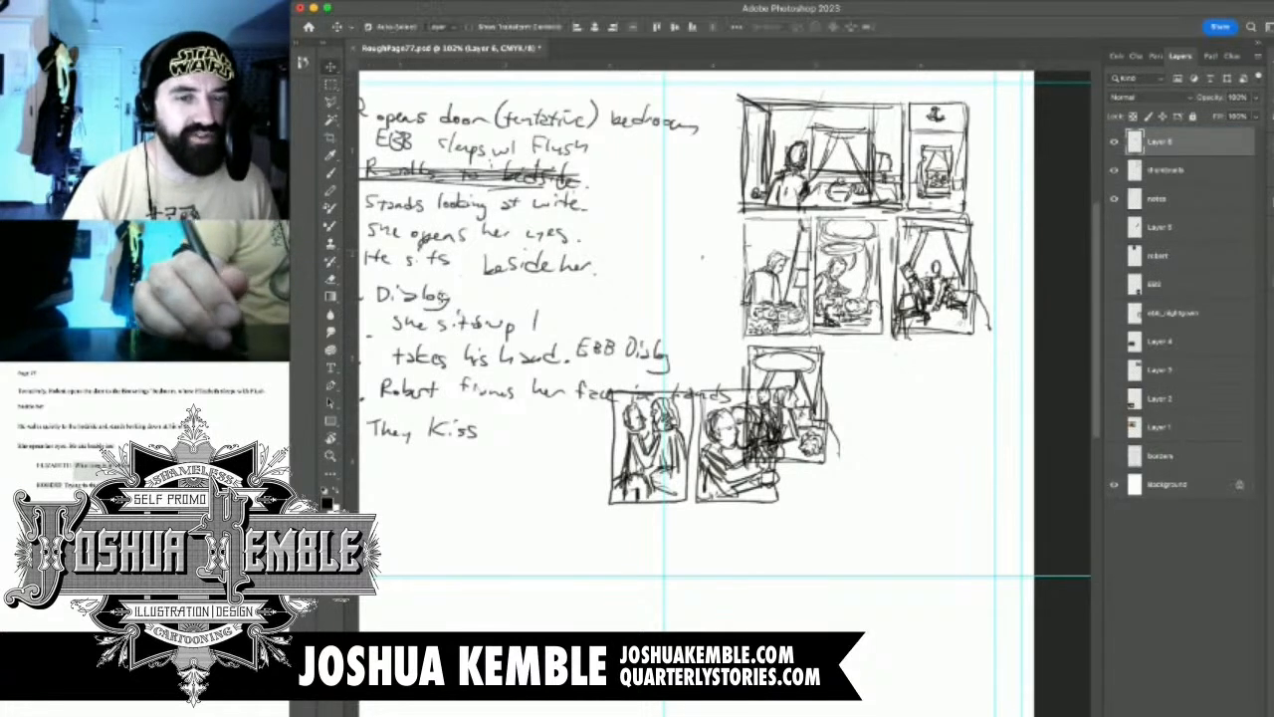
left_click_drag(739, 444, 912, 399)
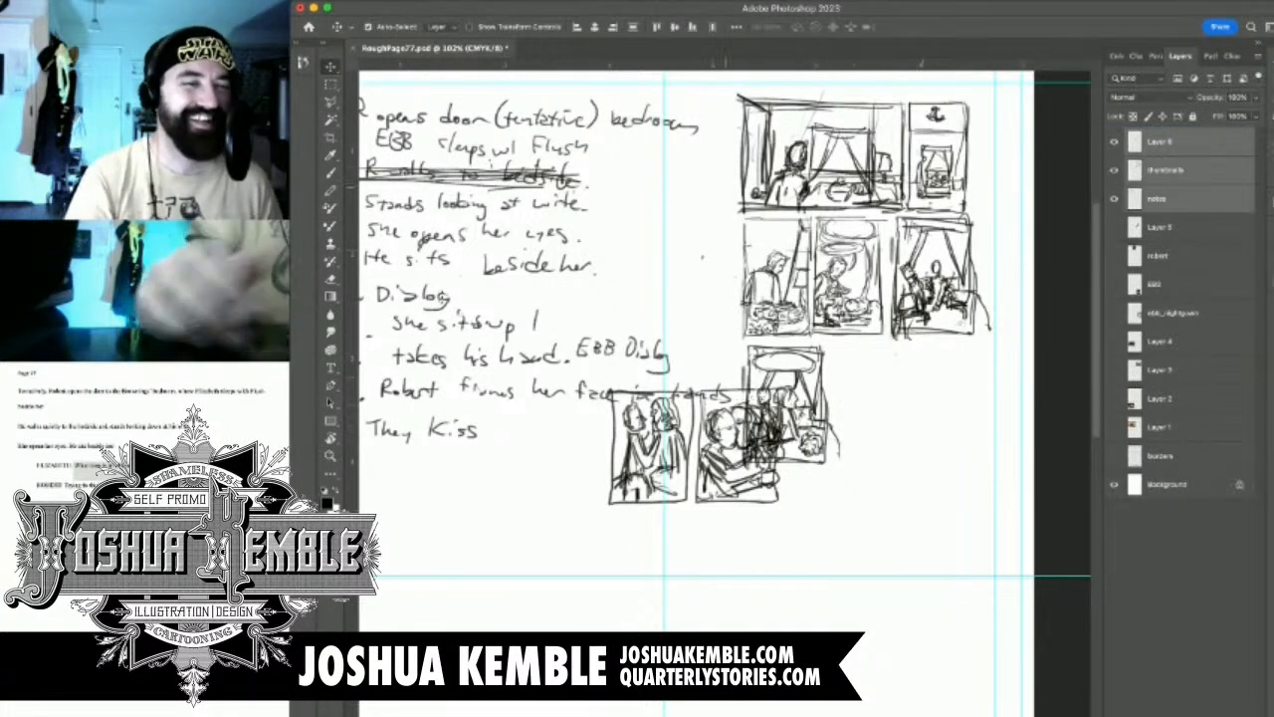
key("m")
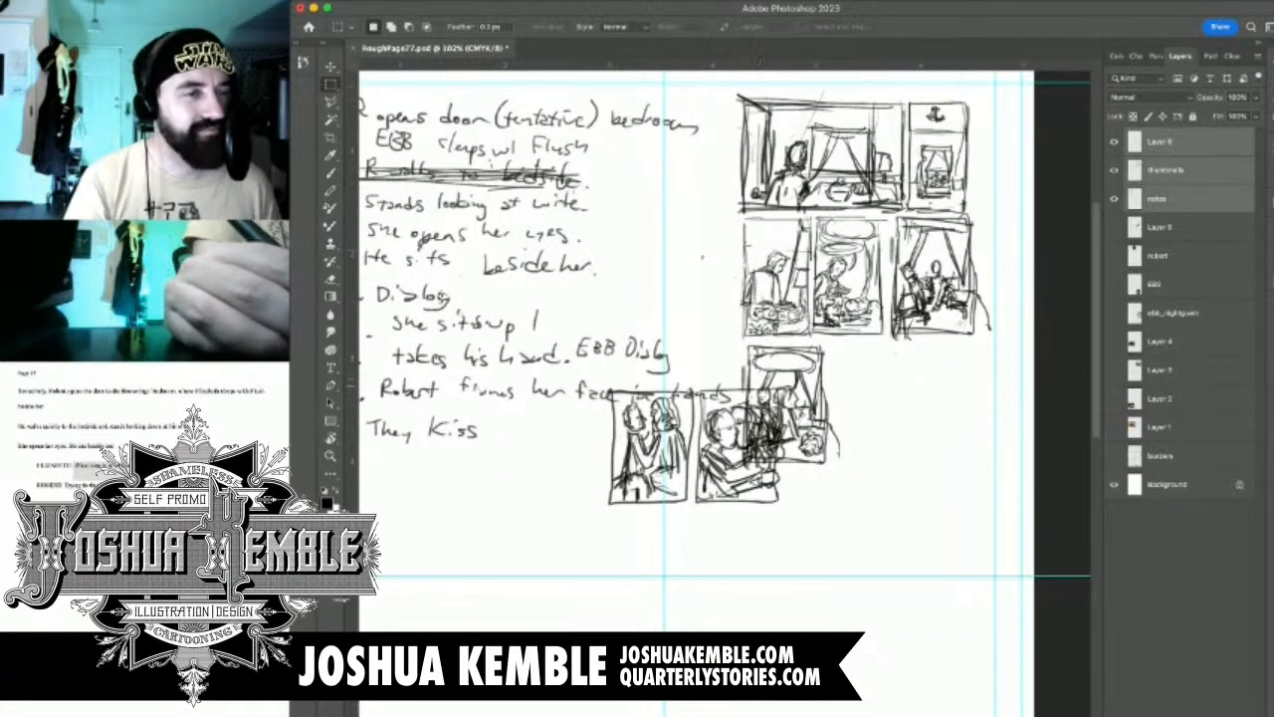
key("v")
left_click(738, 485)
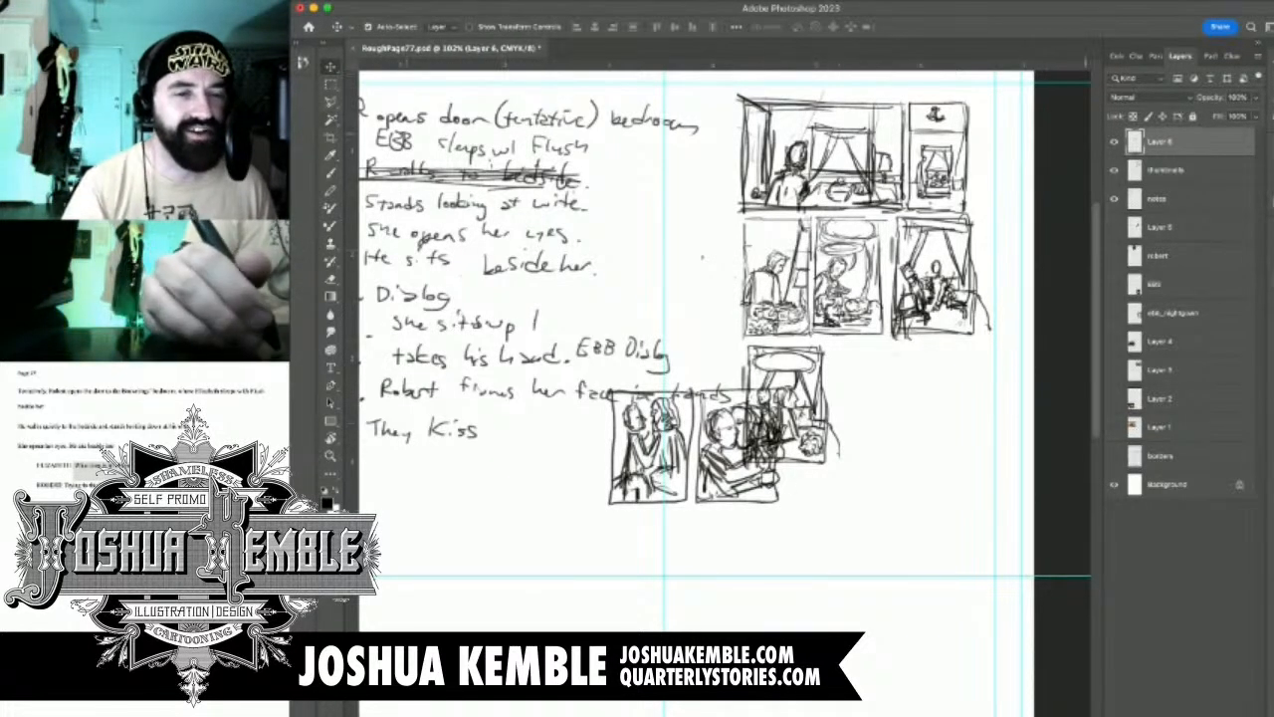
left_click_drag(738, 485, 961, 440)
left_click_drag(895, 373, 894, 376)
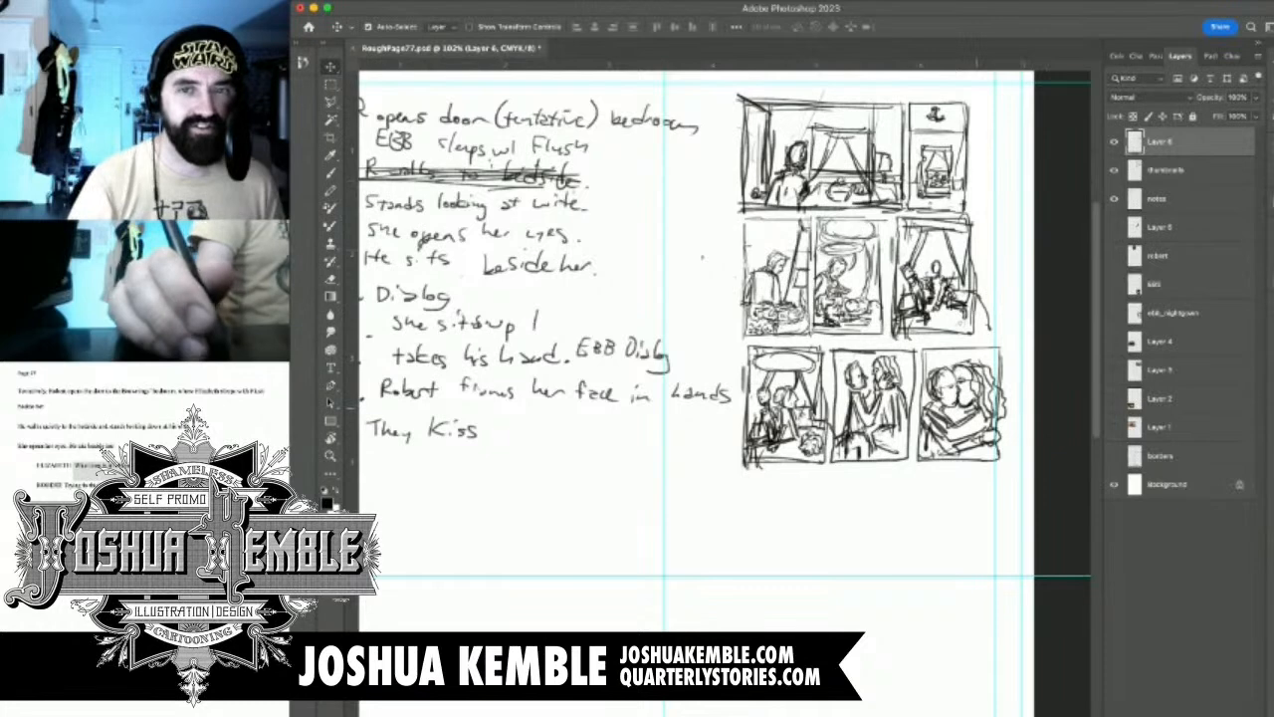
Enlarge the thumbnails layer to about 109% and reposition it so the upper rows match the bottom row's width
left_click(1114, 170)
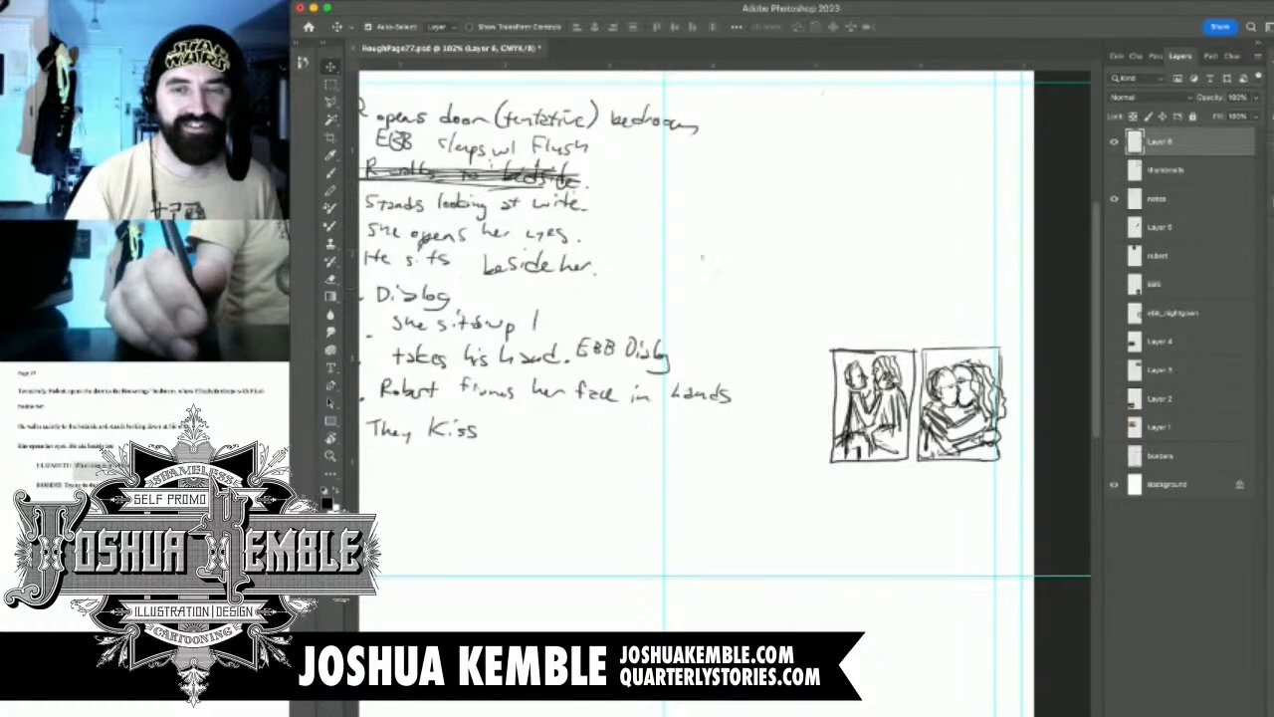
left_click(1114, 170)
left_click(1167, 170)
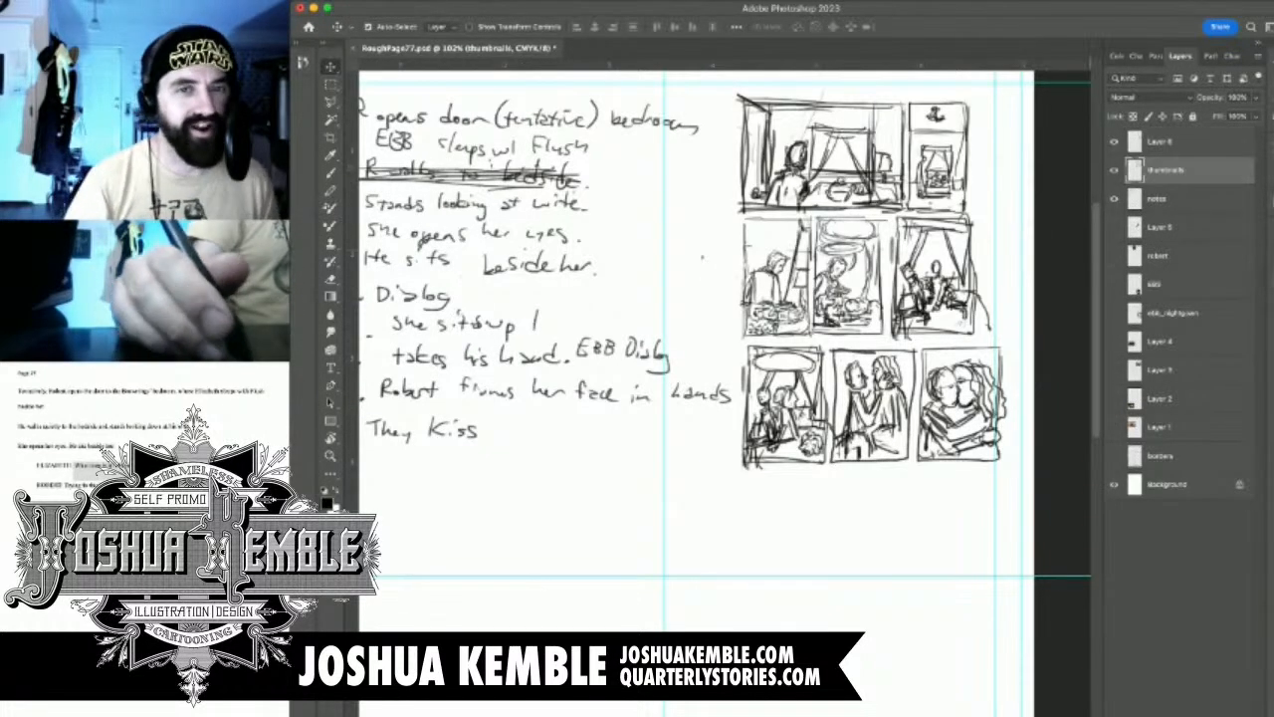
key("super+t")
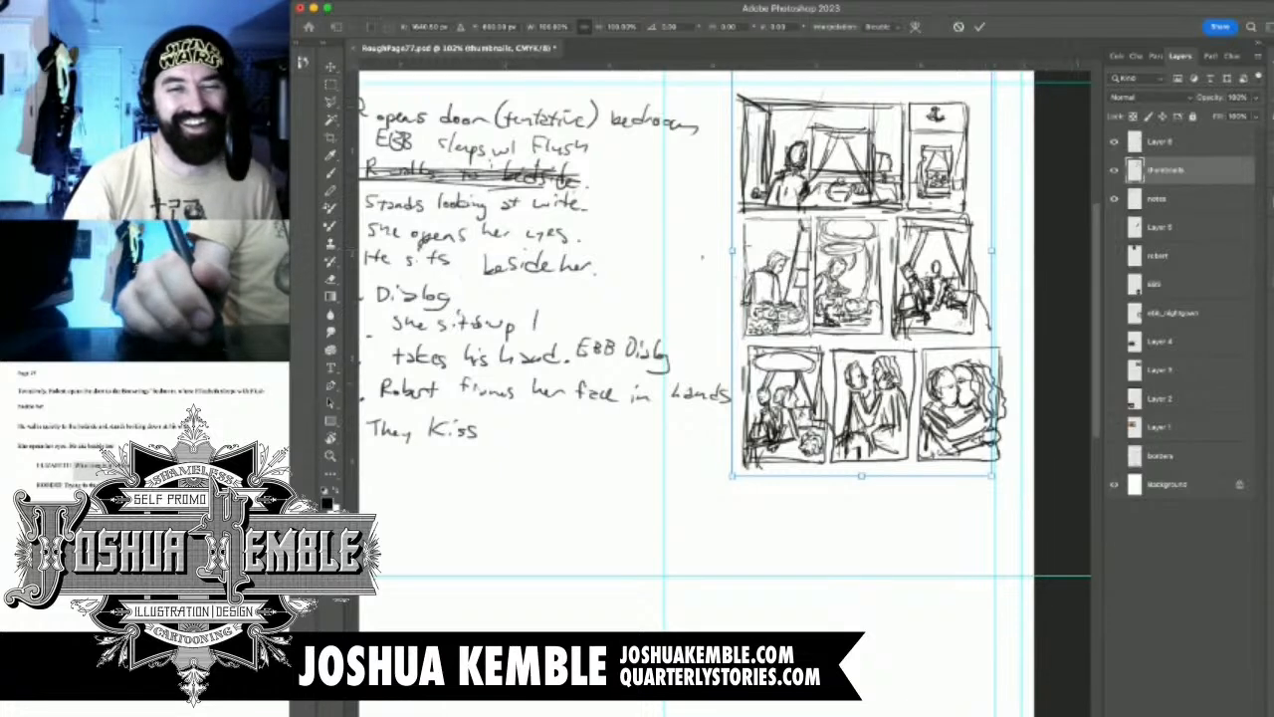
left_click_drag(992, 476, 1013, 514)
left_click_drag(952, 304, 968, 280)
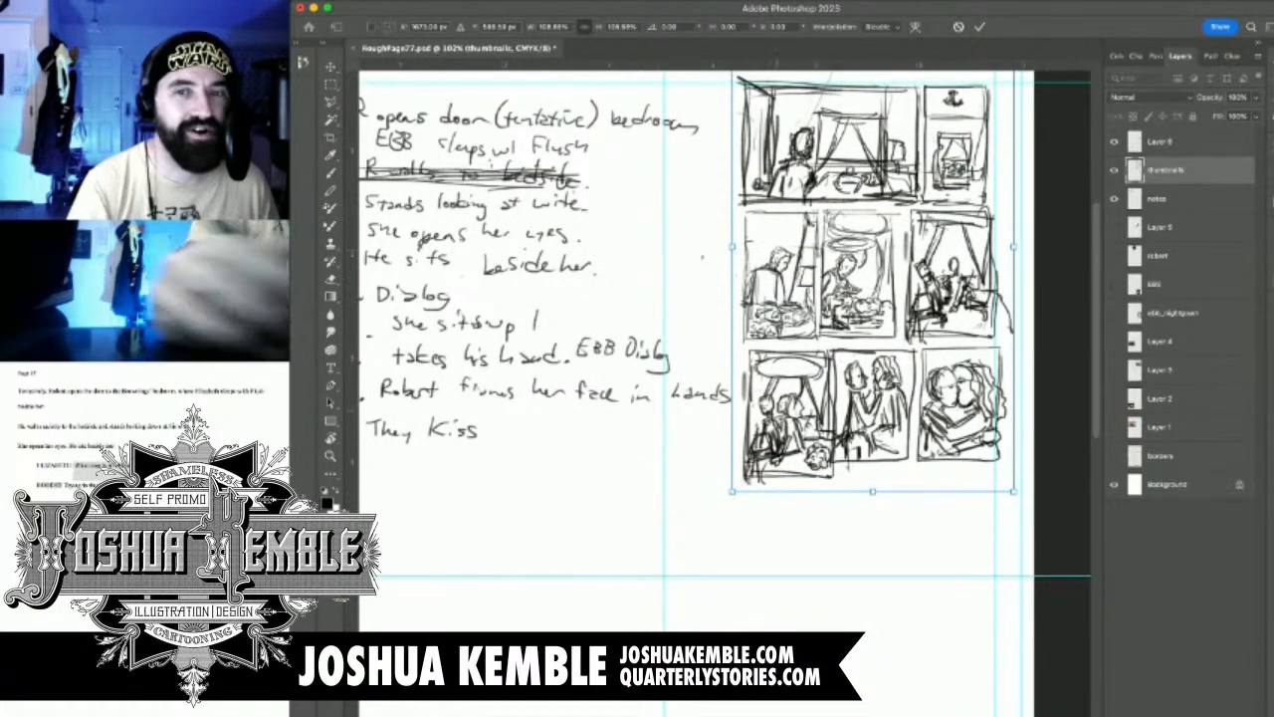
Scale down the first panel of the bottom row on the thumbnails layer to match the height of its neighbouring panels
key("m")
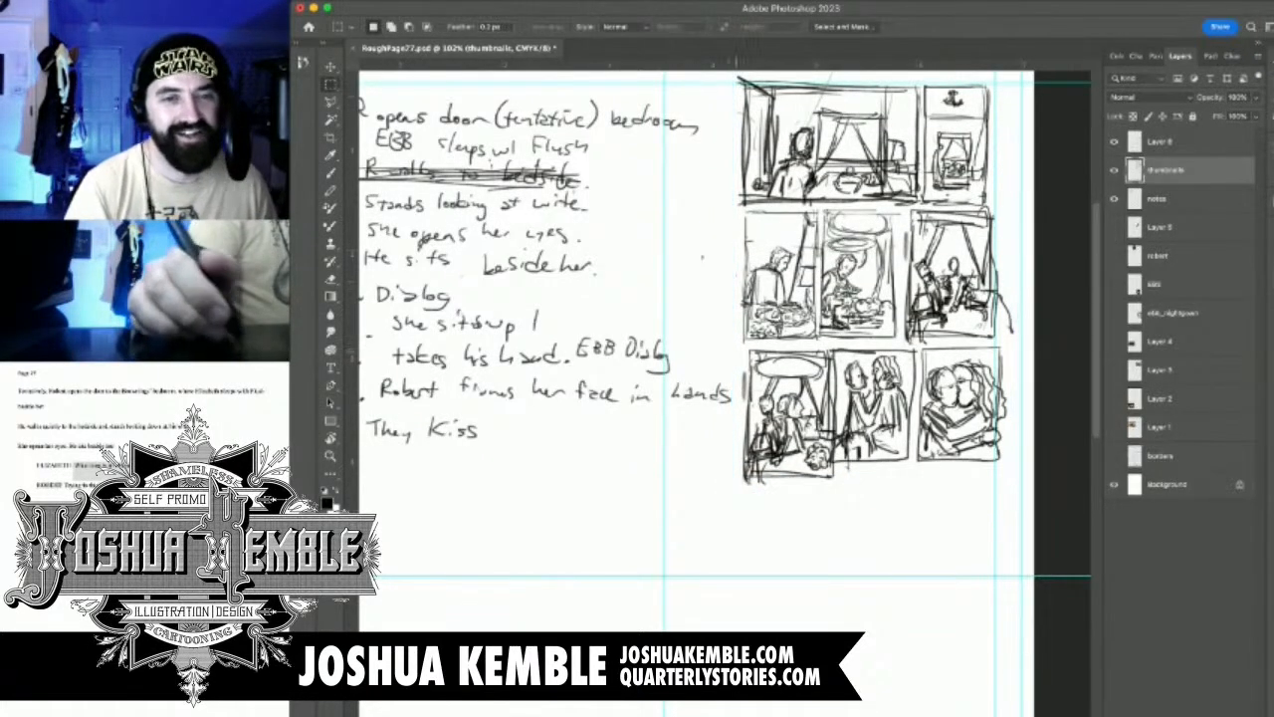
left_click_drag(735, 348, 835, 491)
key("super+t")
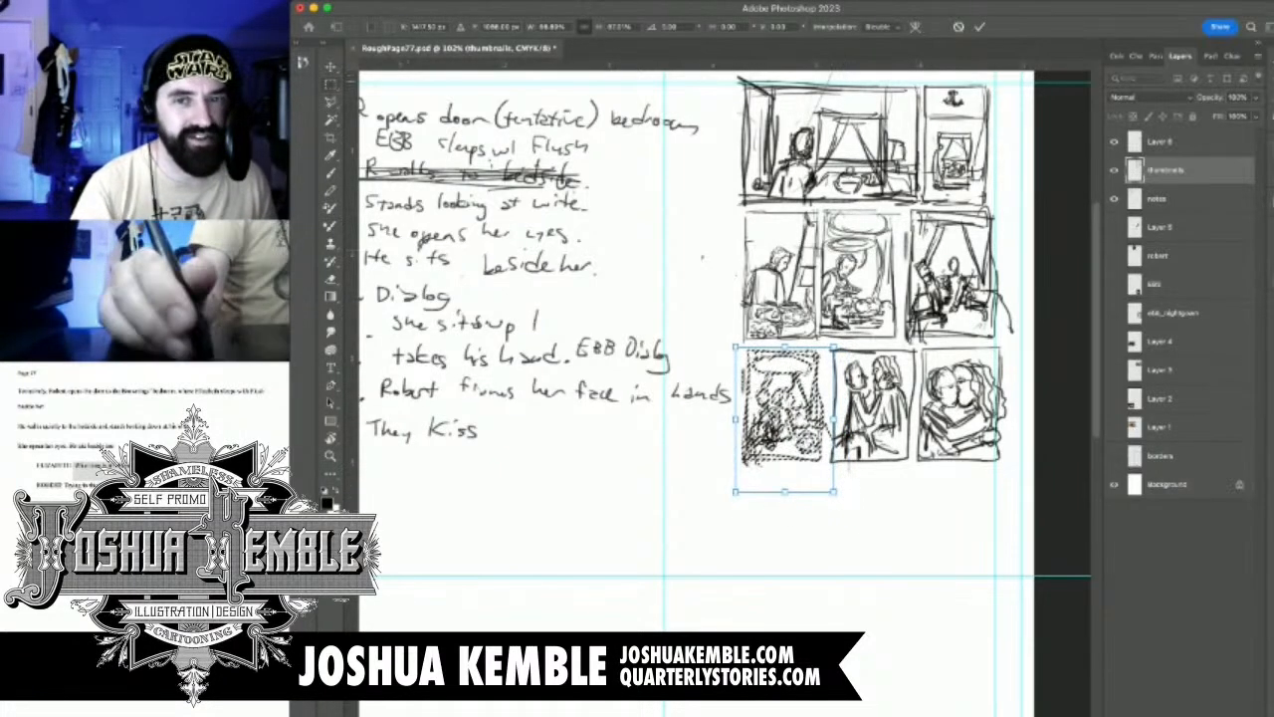
key("Return")
key("super+d")
Merge the pasted panels' layer into the thumbnails layer, and check the result by toggling the merged layer's visibility
left_click(1161, 141)
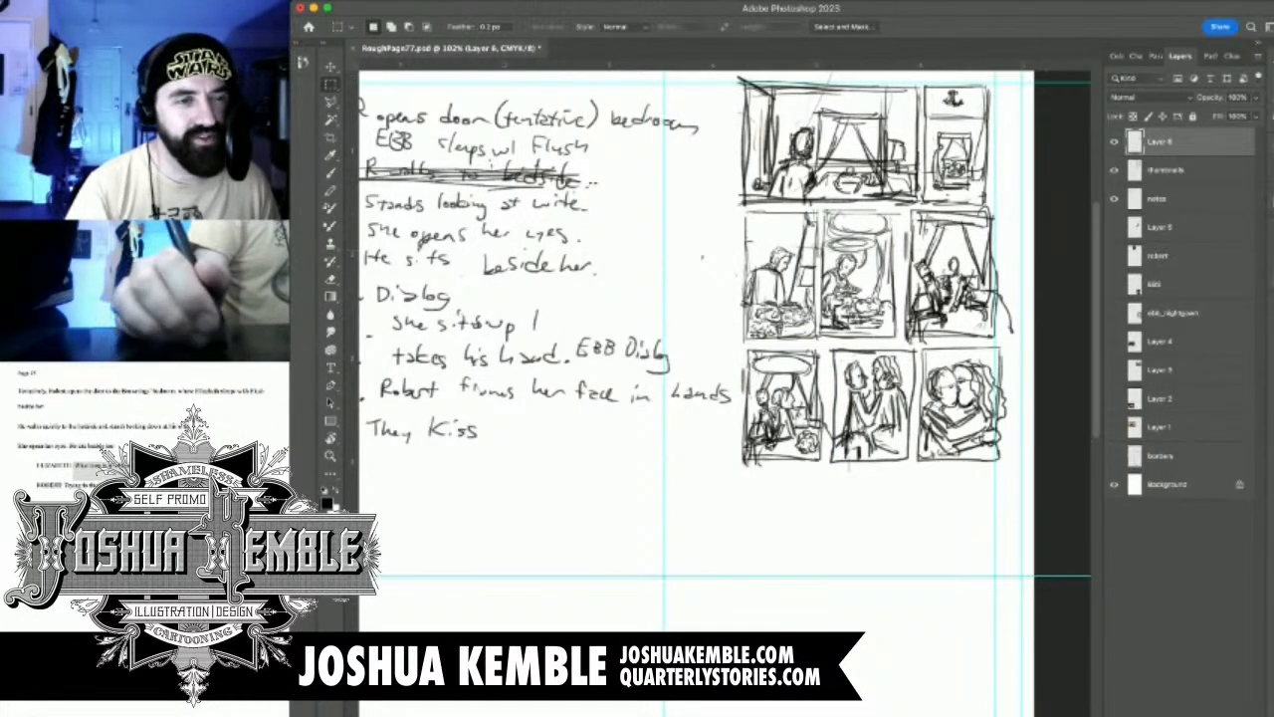
key("super+e")
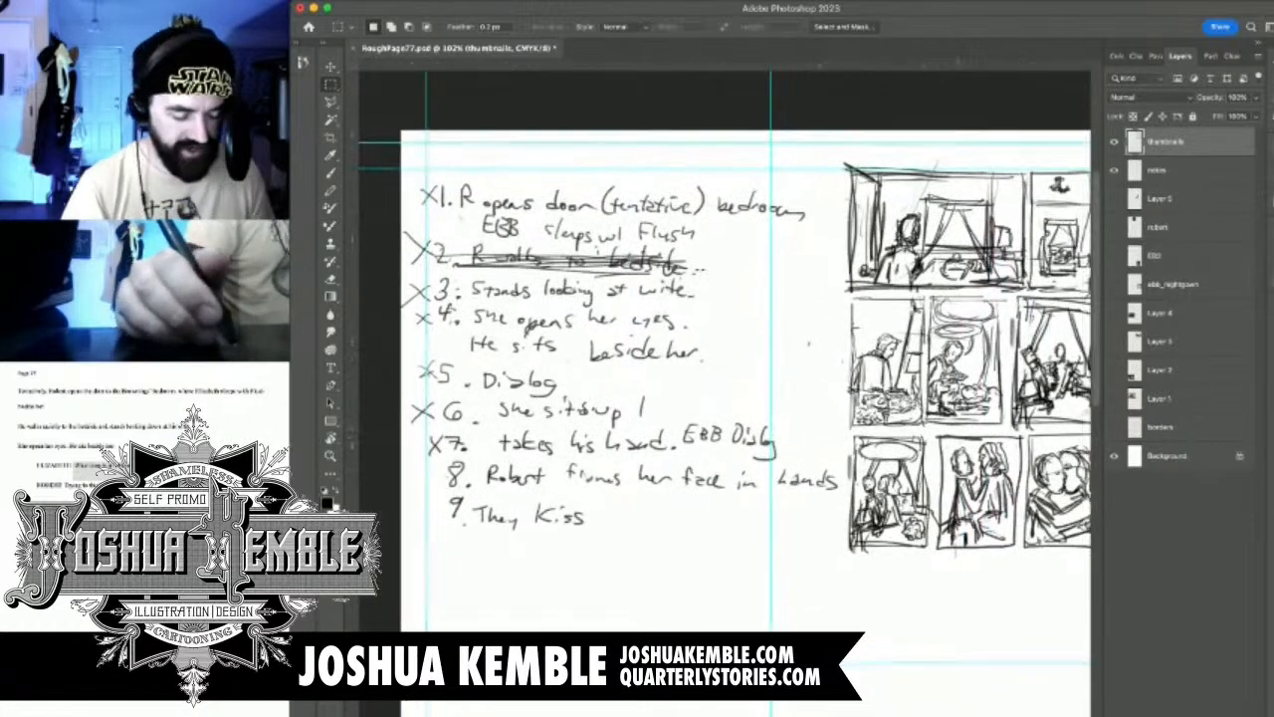
left_click_drag(964, 538, 900, 534)
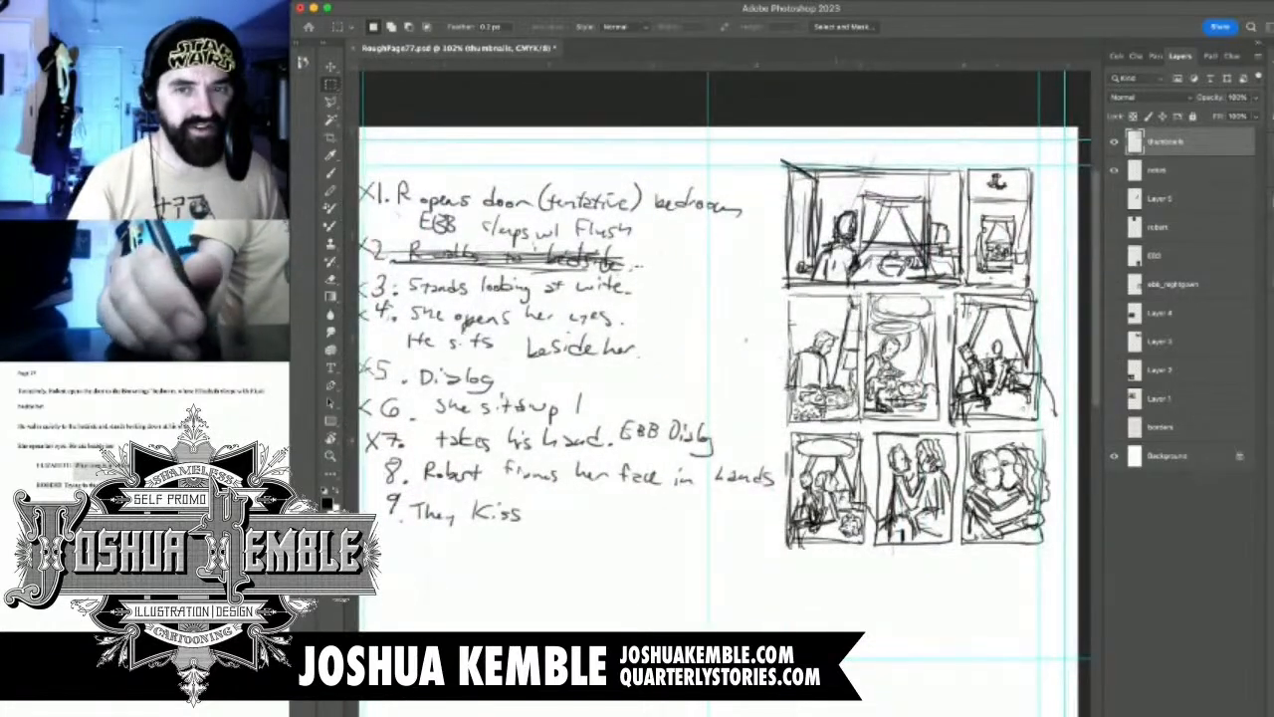
left_click(1114, 141)
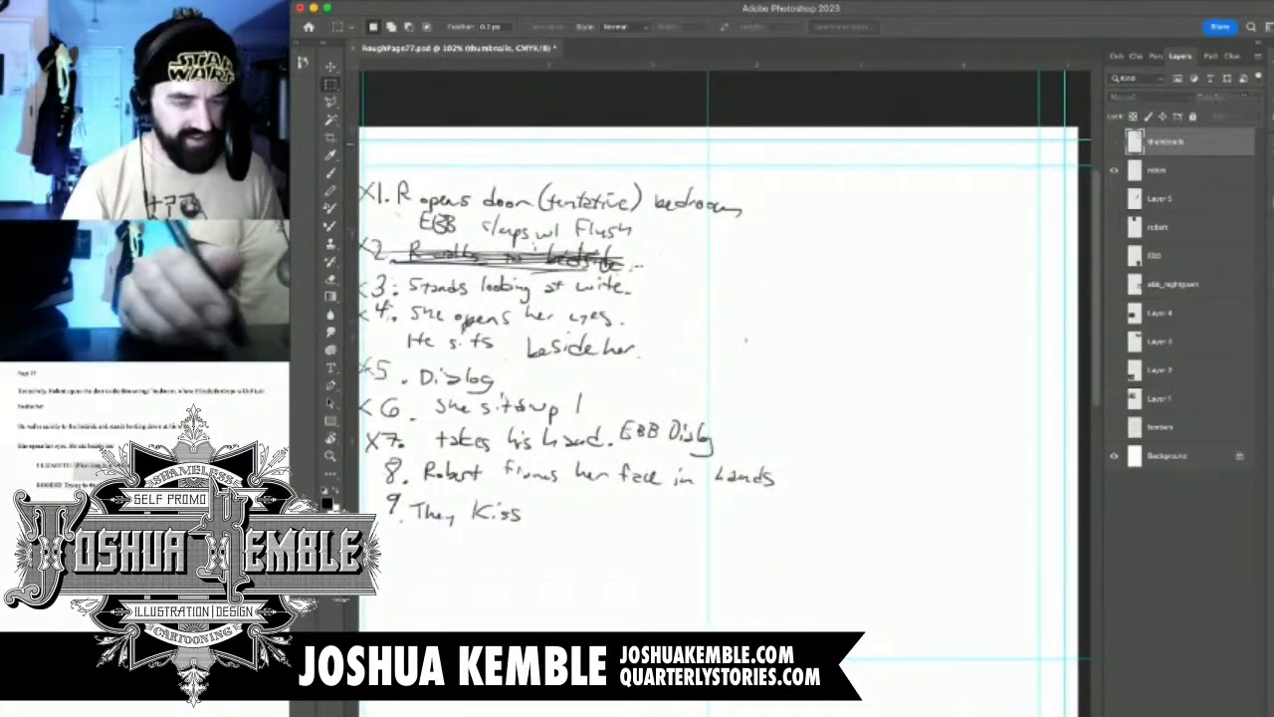
left_click(1113, 142)
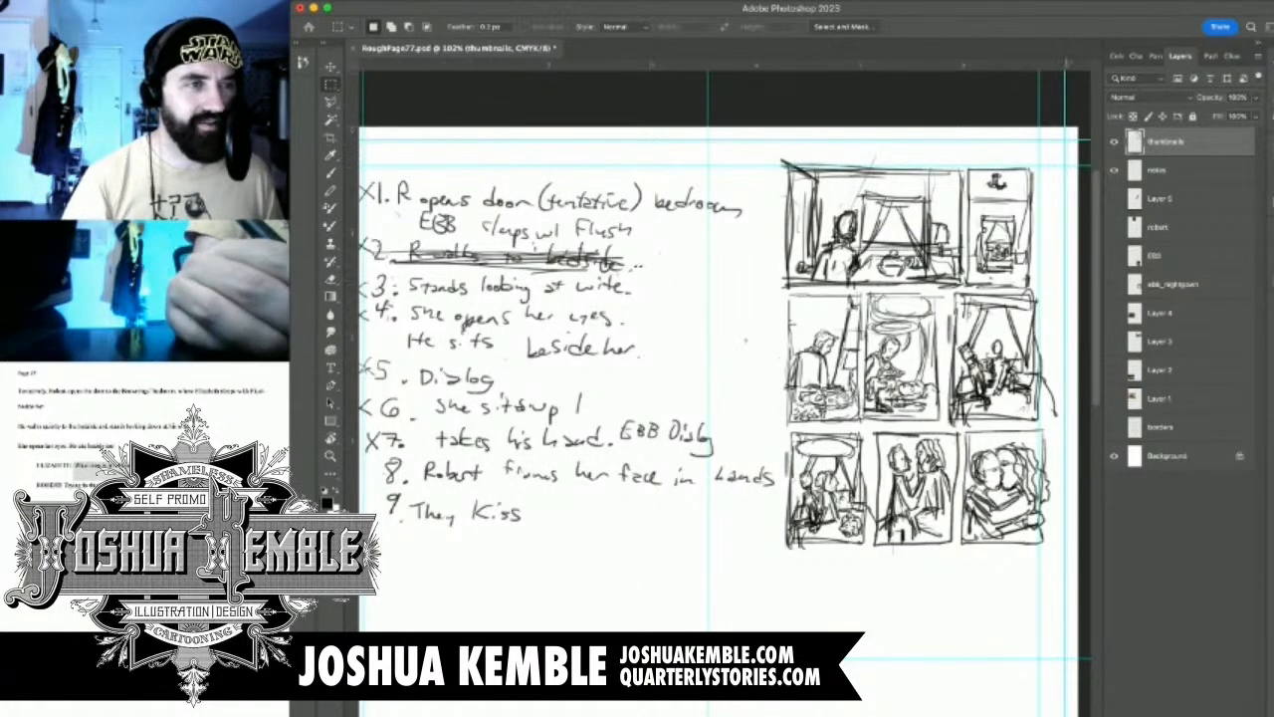
Scale the whole block of page thumbnails down to about 86% and position it within the page's right-hand margin guides
key("v")
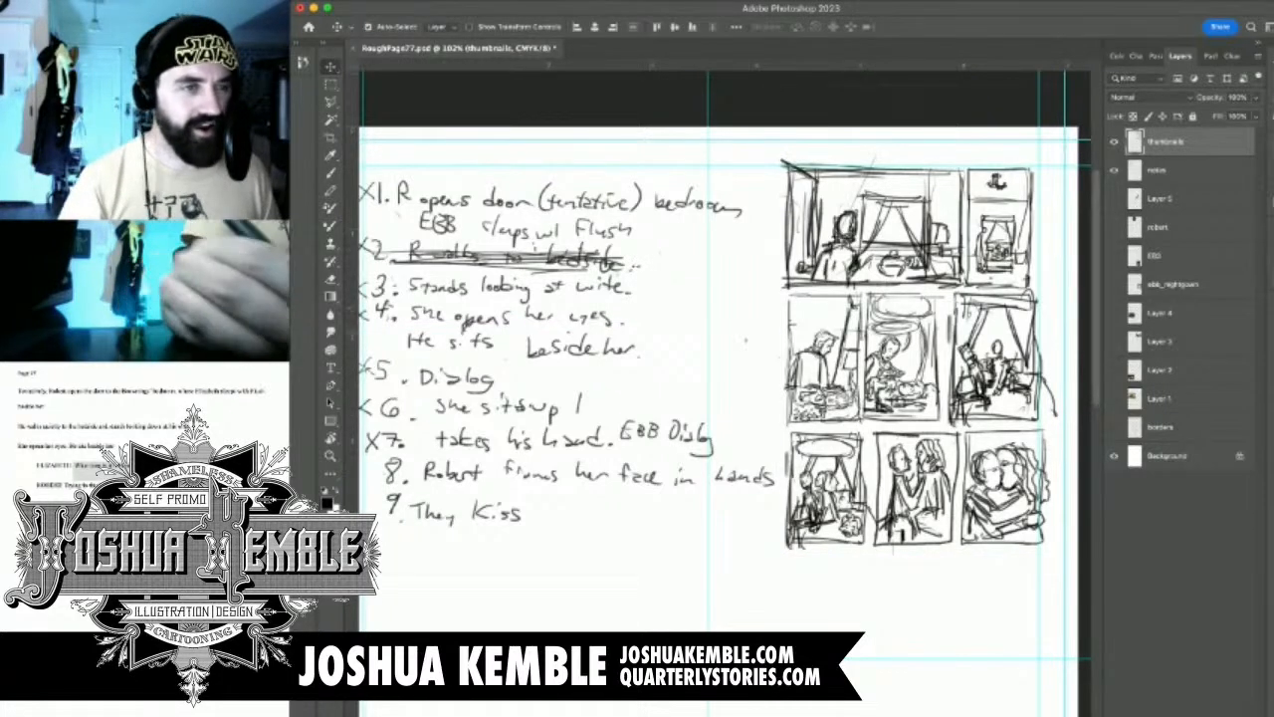
key("m")
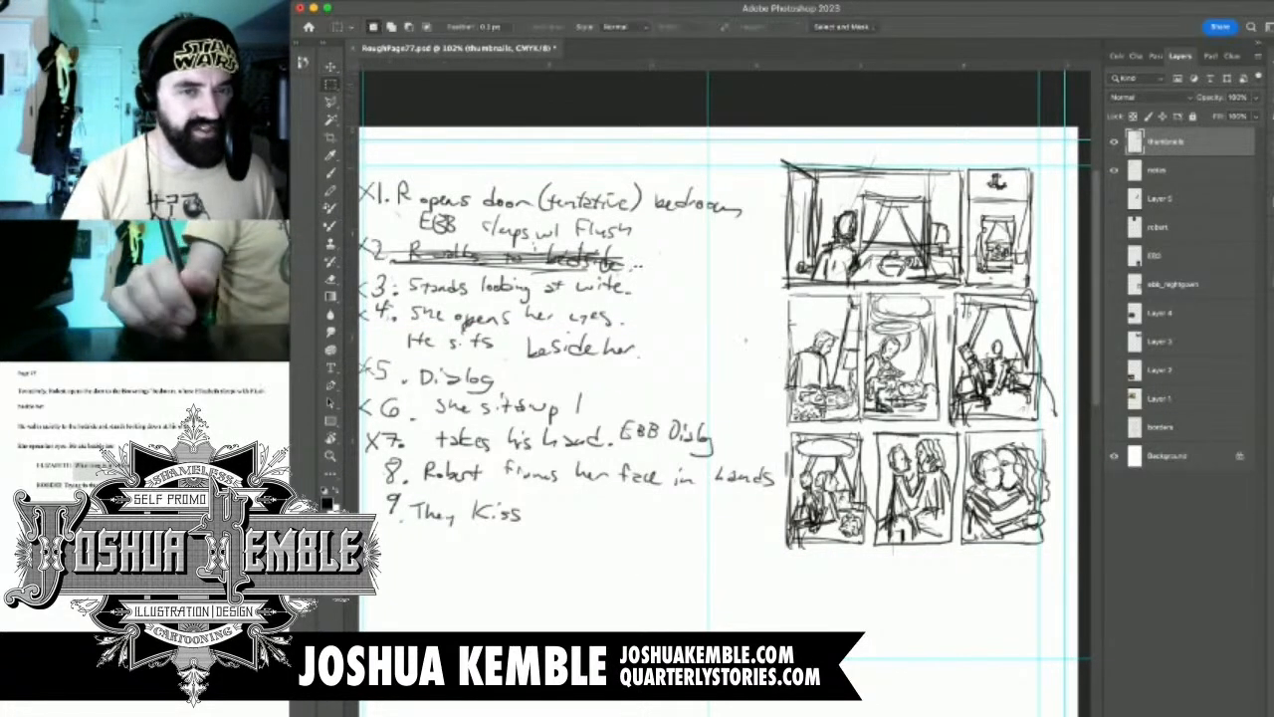
mouse_move(745, 140)
left_mouse_down()
mouse_move(1078, 618)
mouse_move(1100, 617)
left_mouse_up()
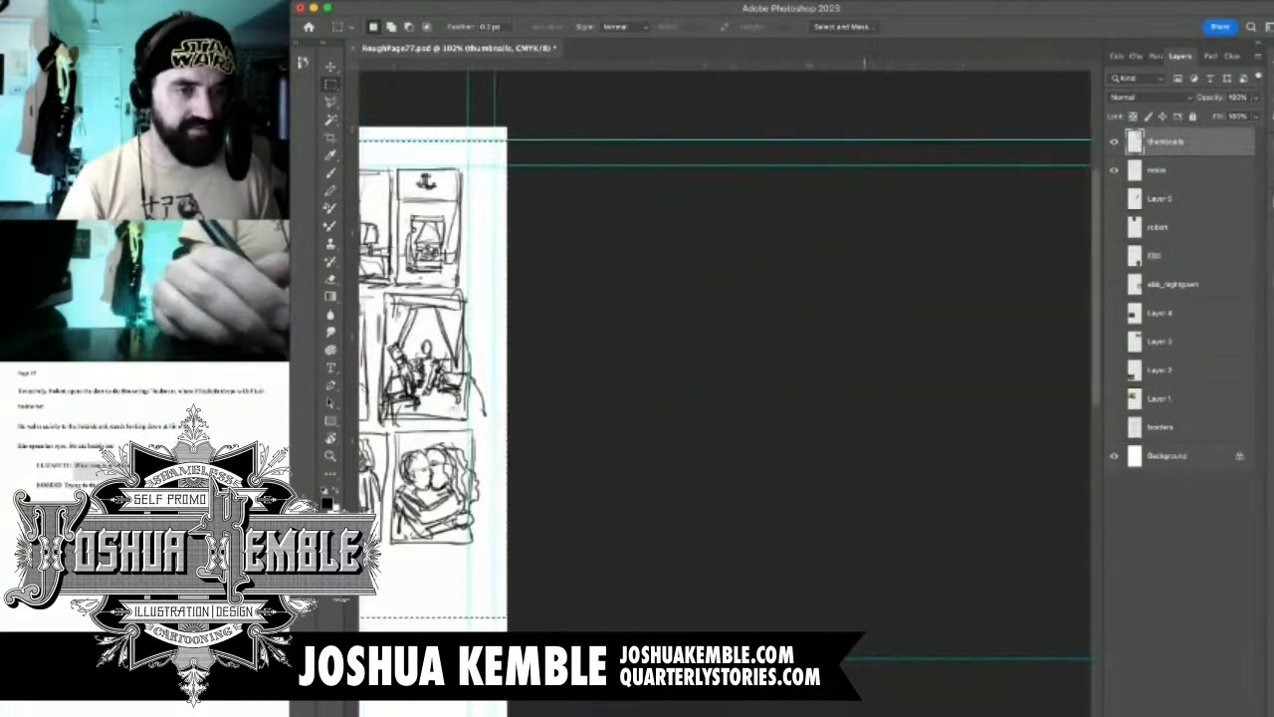
key("super+t")
scroll(726, 378, "left", 5)
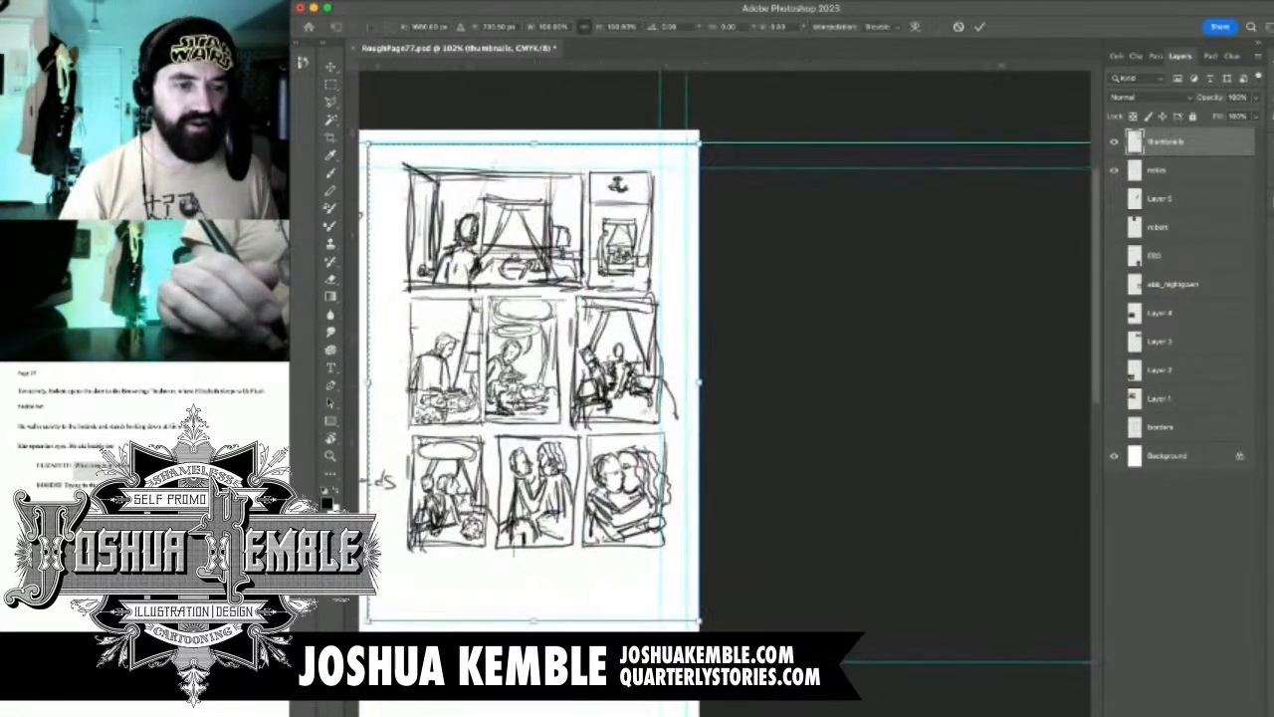
scroll(727, 379, "left", 3)
left_click_drag(498, 596, 544, 529)
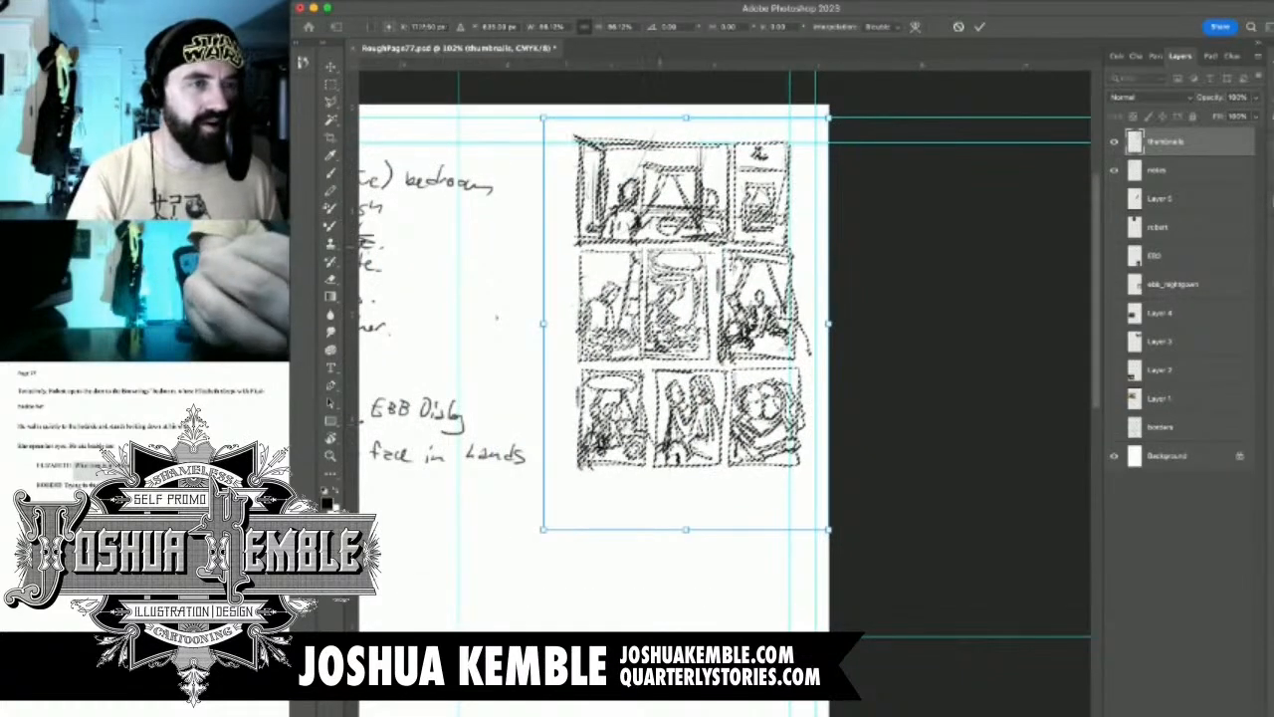
left_click_drag(638, 257, 615, 266)
key("Return")
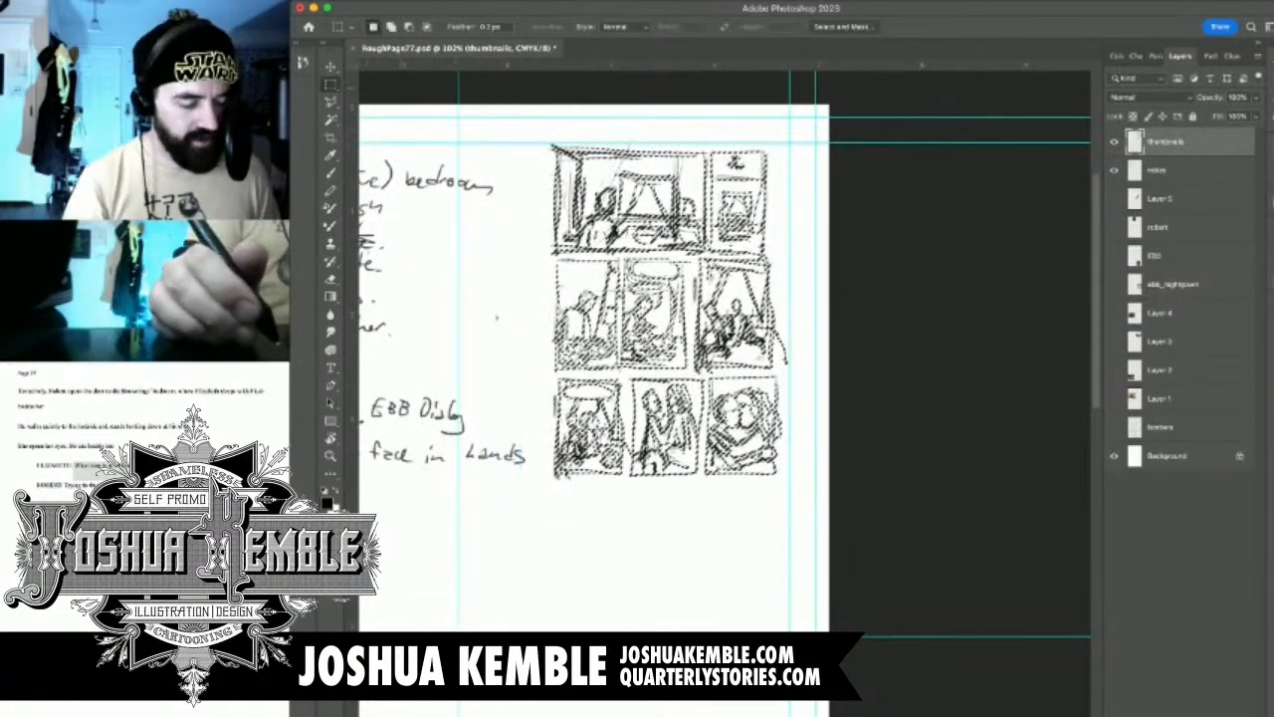
key("super+d")
left_click_drag(646, 480, 667, 498)
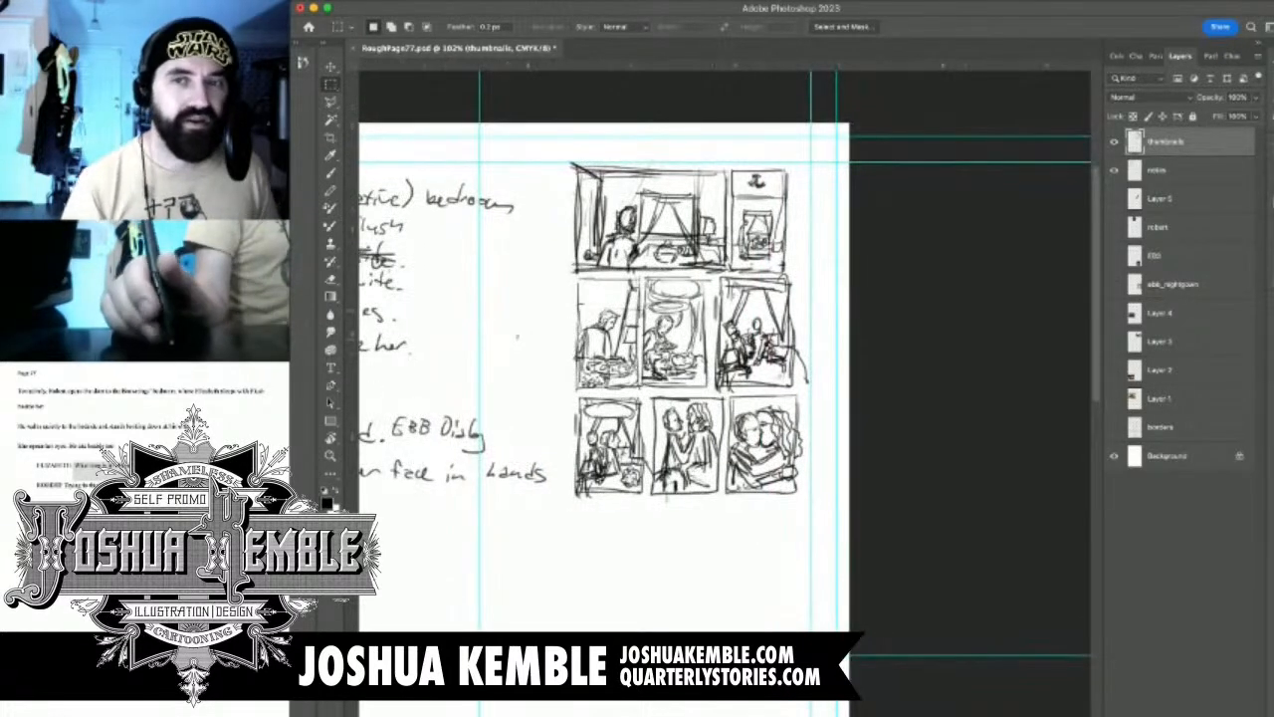
Save RoughPage77.psd and toggle the thumbnails layer's visibility to check the merged panels
key("super+s")
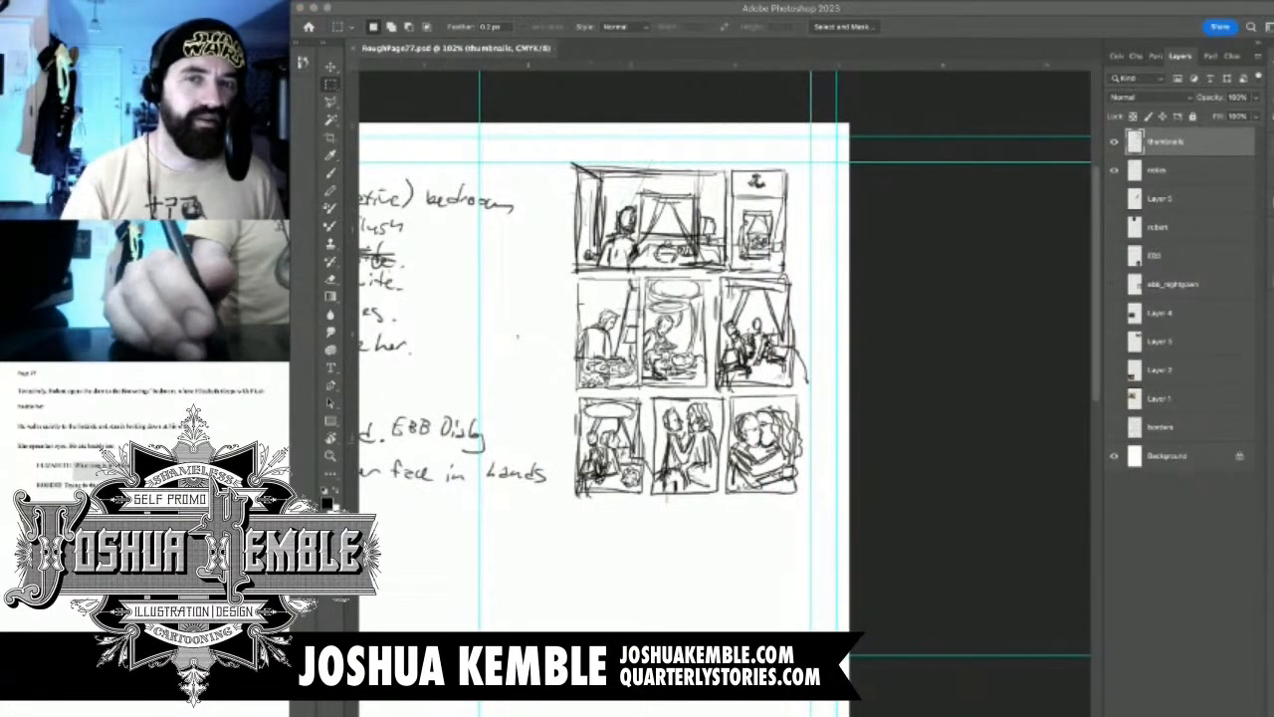
left_click(1113, 141)
left_click(1114, 141)
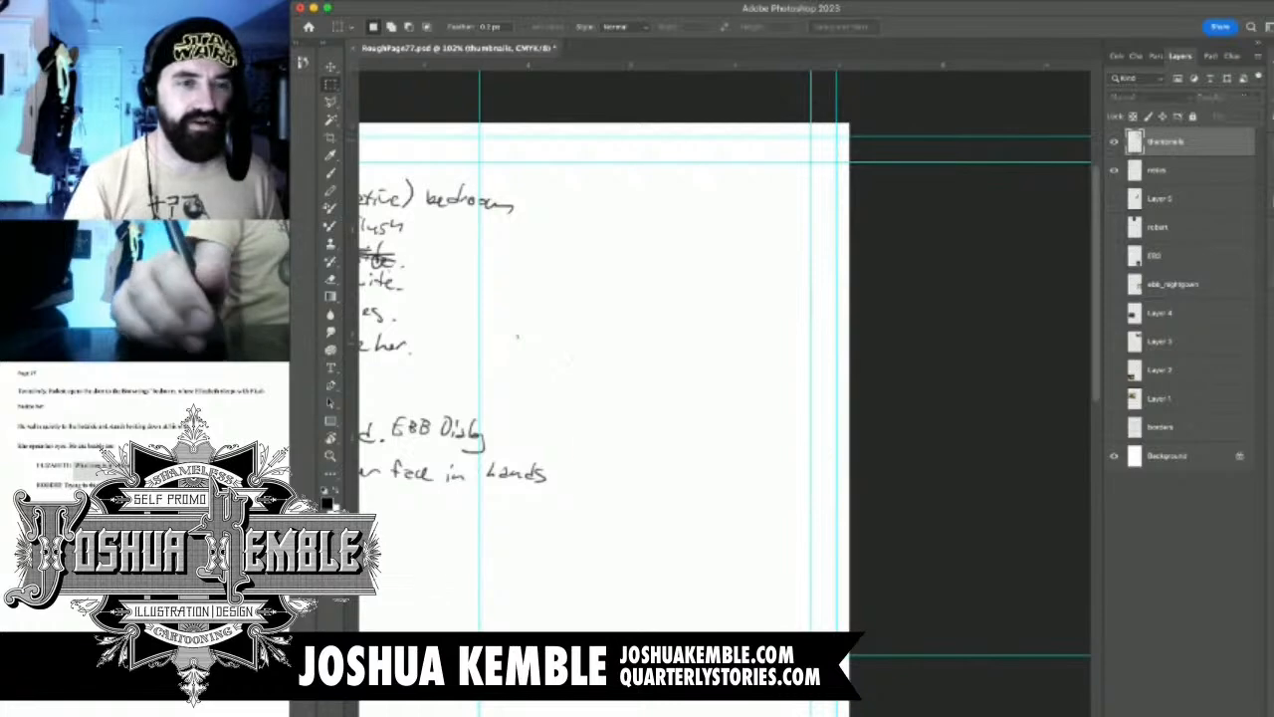
Hide the notes layer so the page shows only the panel thumbnails
left_click_drag(646, 399, 957, 378)
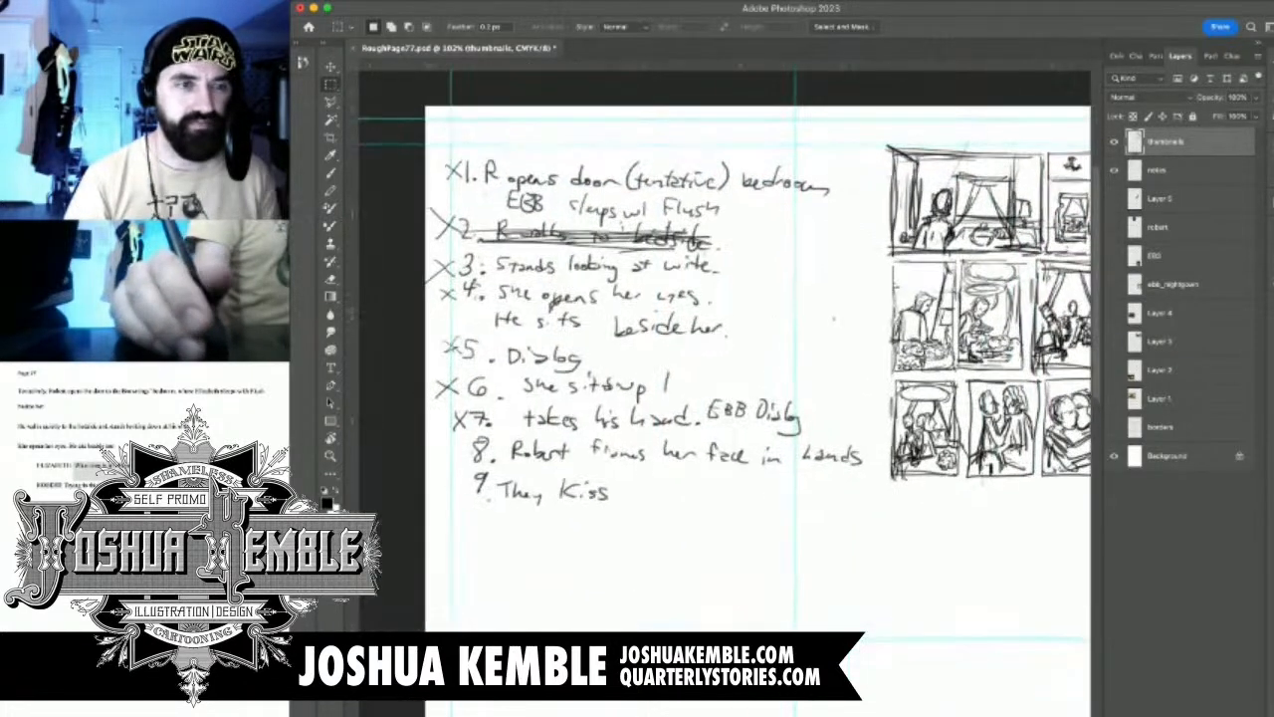
left_click(1114, 170)
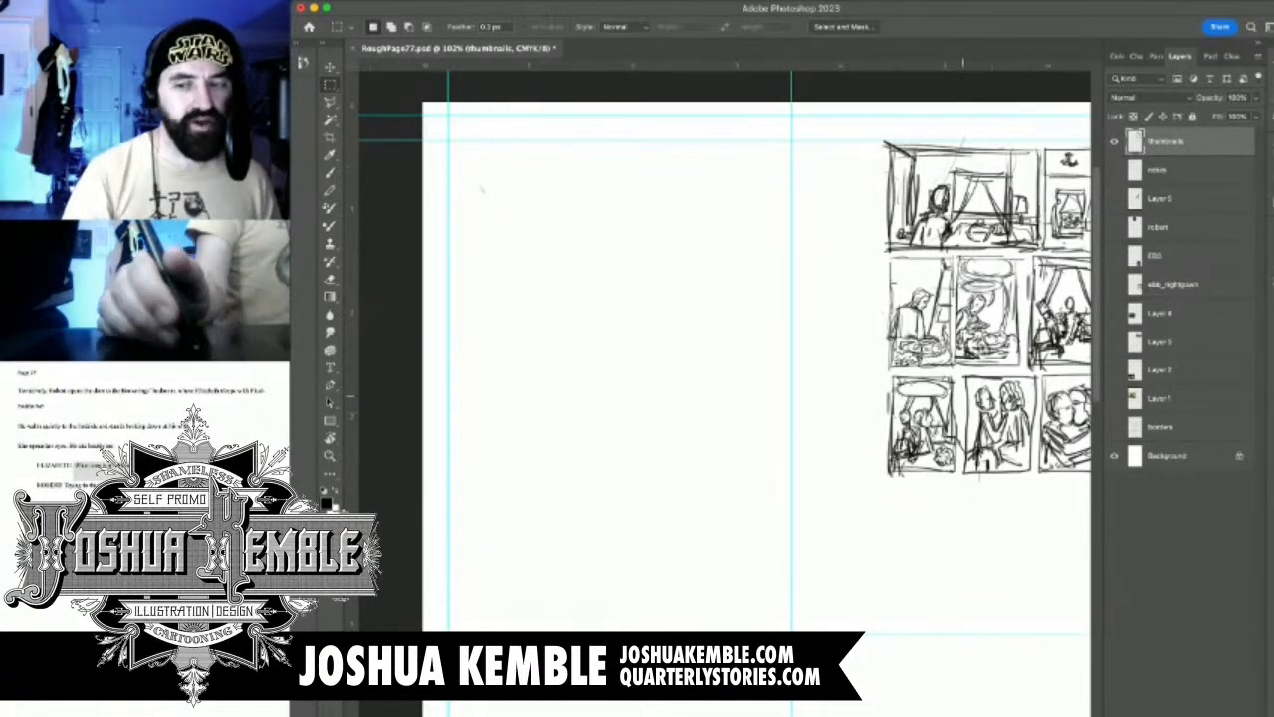
left_click_drag(480, 187, 393, 154)
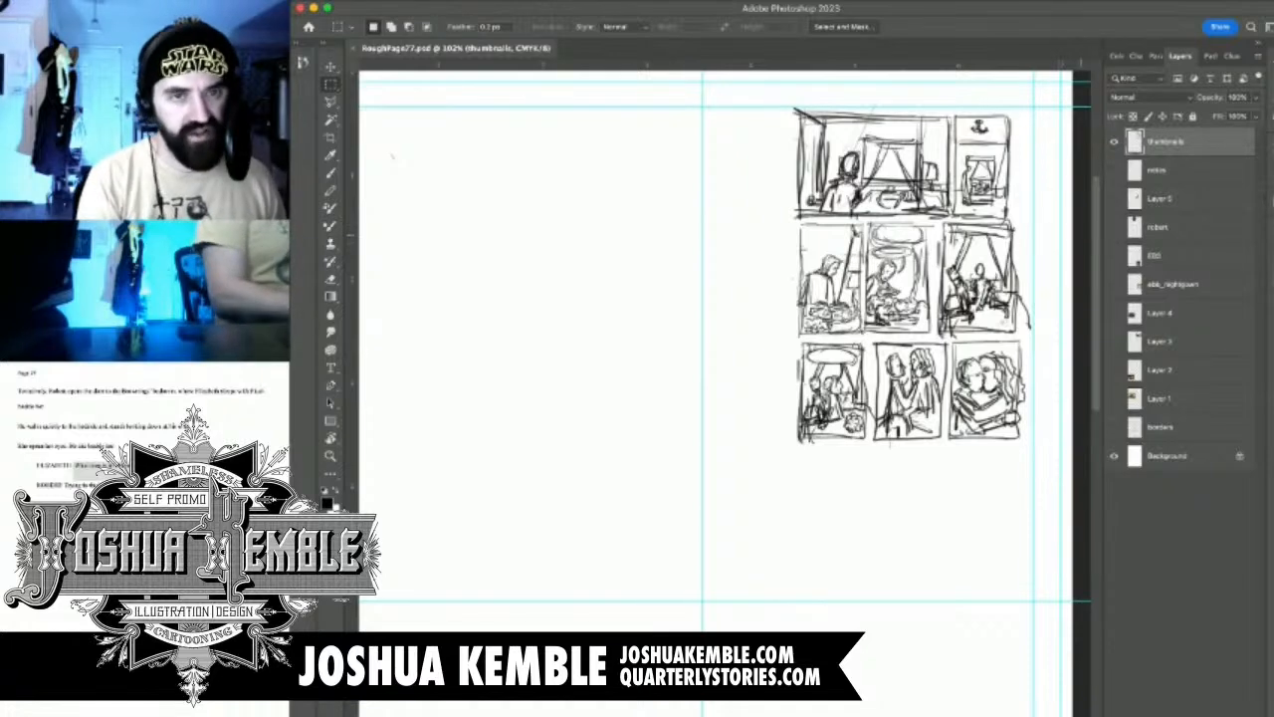
Toggle the notes layer's visibility to compare the handwritten panel list with the thumbnails across the page
key("super+minus")
key("super+minus")
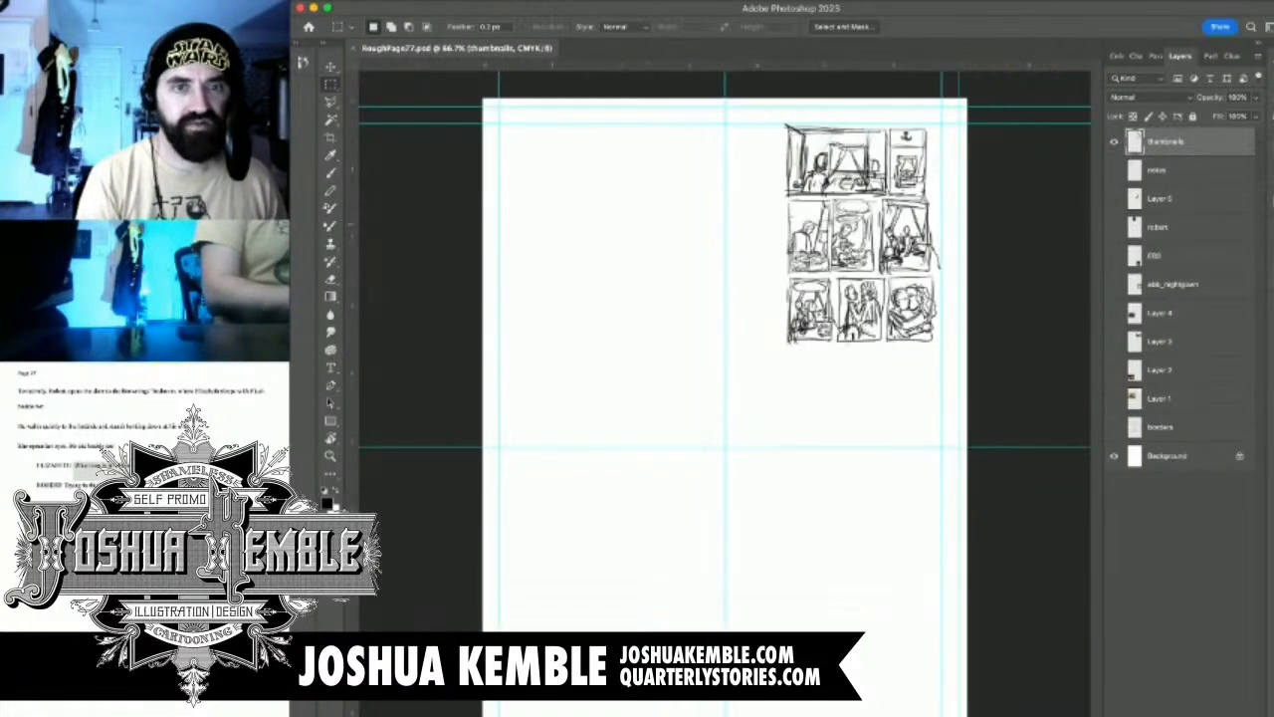
left_click(1114, 169)
left_click(1114, 169)
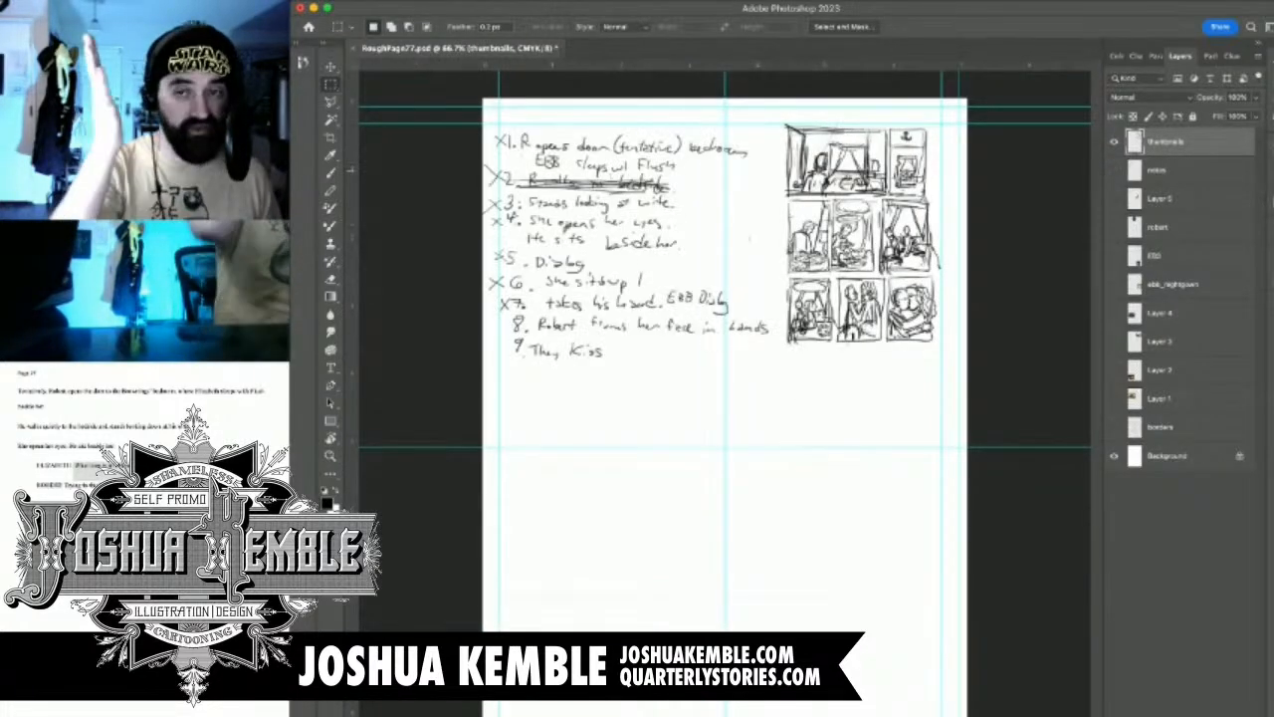
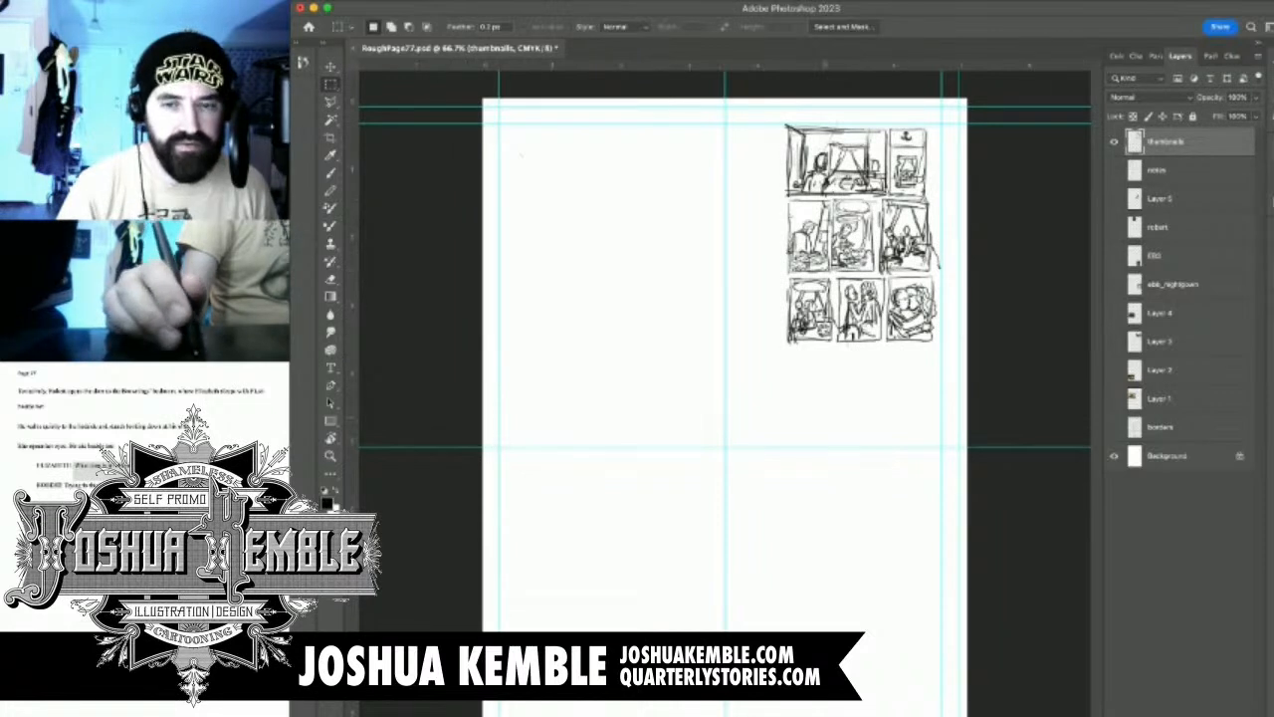
Show the borders layer and move the thumbnails block down over the second row's right-hand panel
left_click(1114, 426)
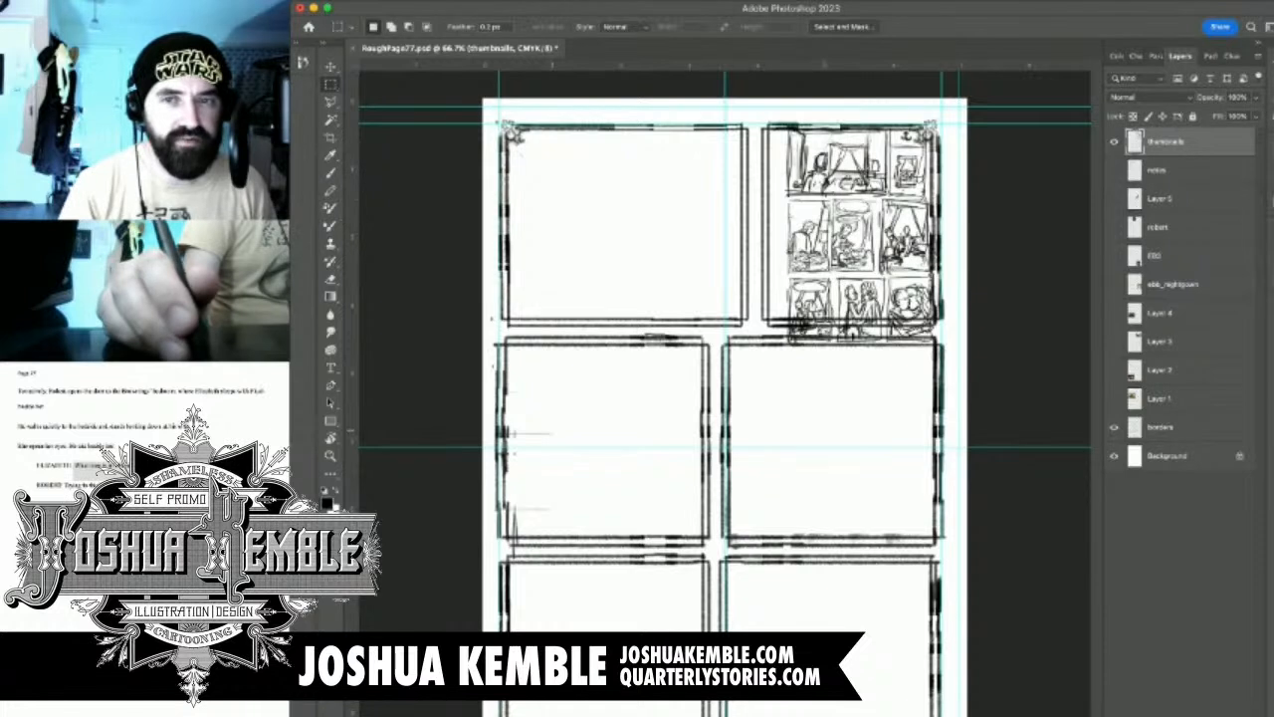
left_click(1114, 141)
left_click(1113, 141)
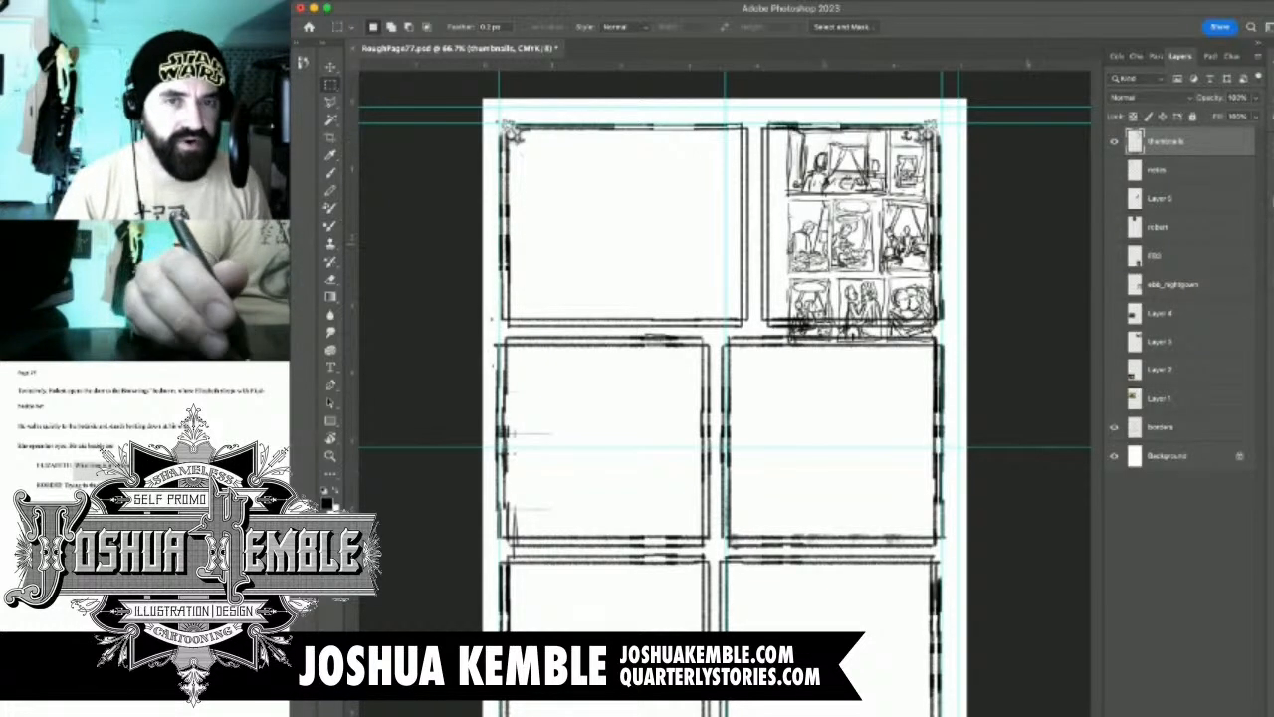
key("super+t")
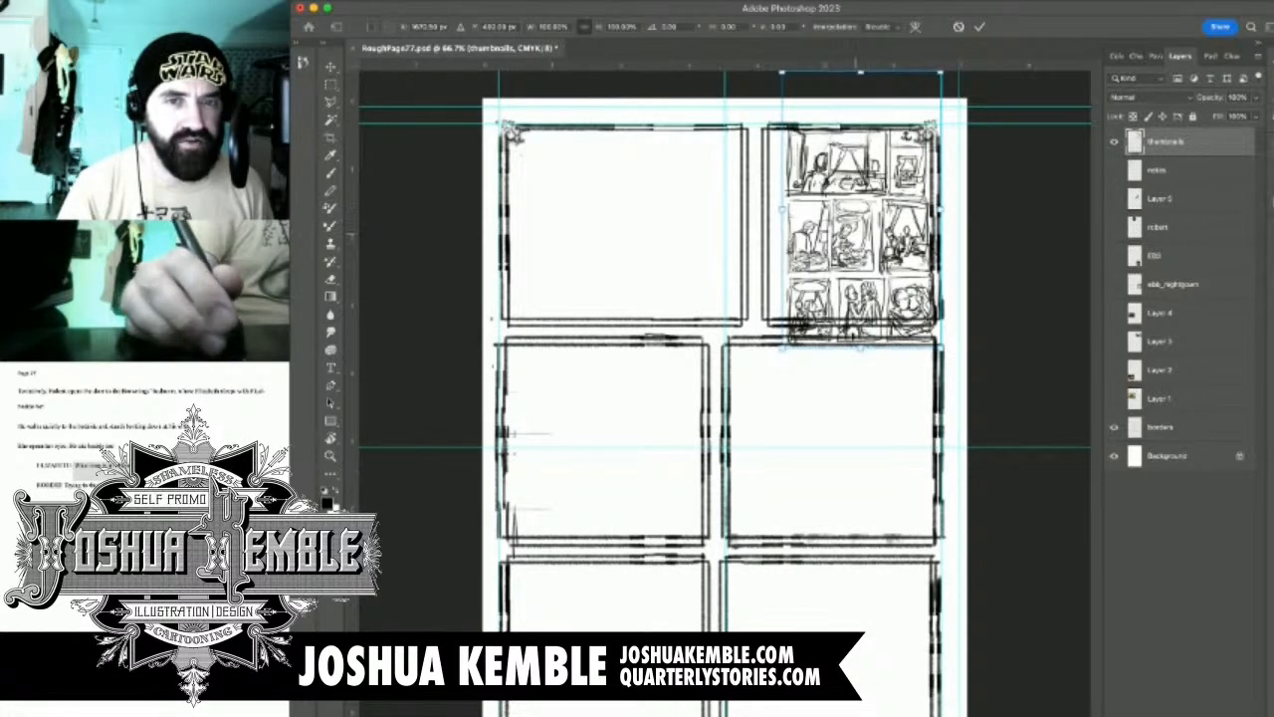
mouse_move(927, 311)
left_mouse_down()
mouse_move(803, 411)
mouse_move(889, 565)
left_mouse_up()
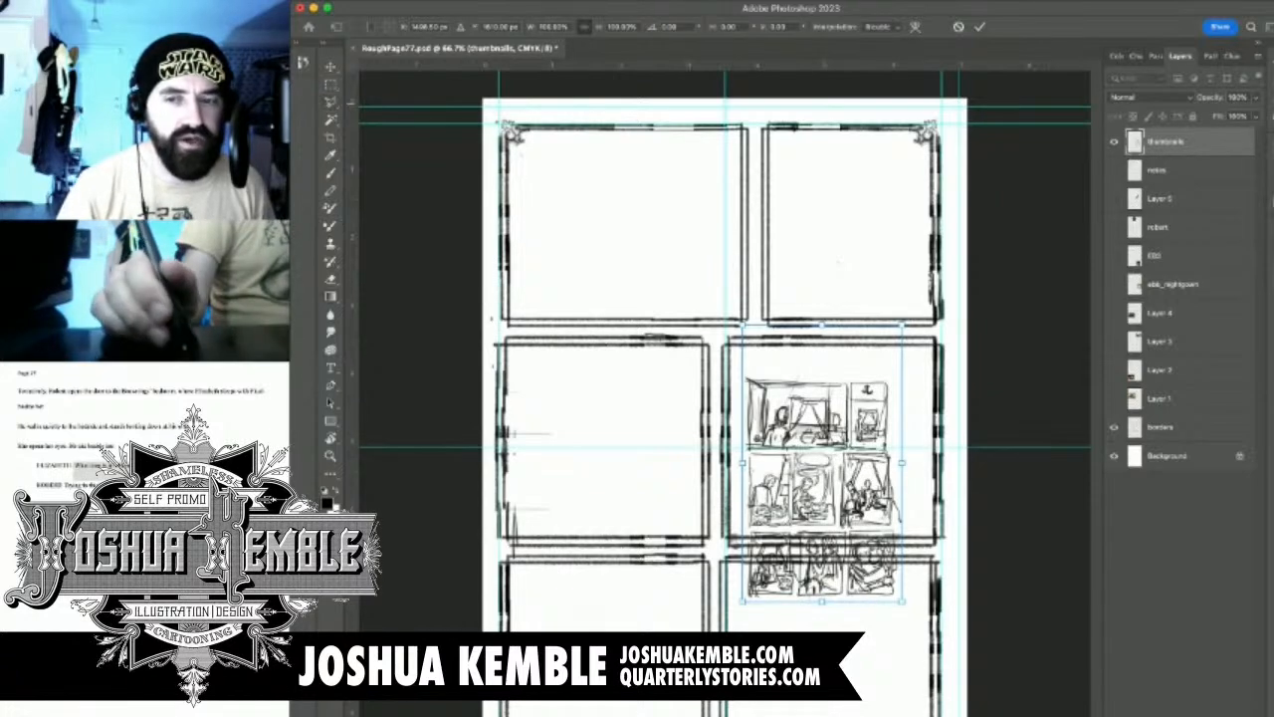
On the borders layer, select the divider between the two top panels and shift it right to widen the first panel
left_click(1161, 427)
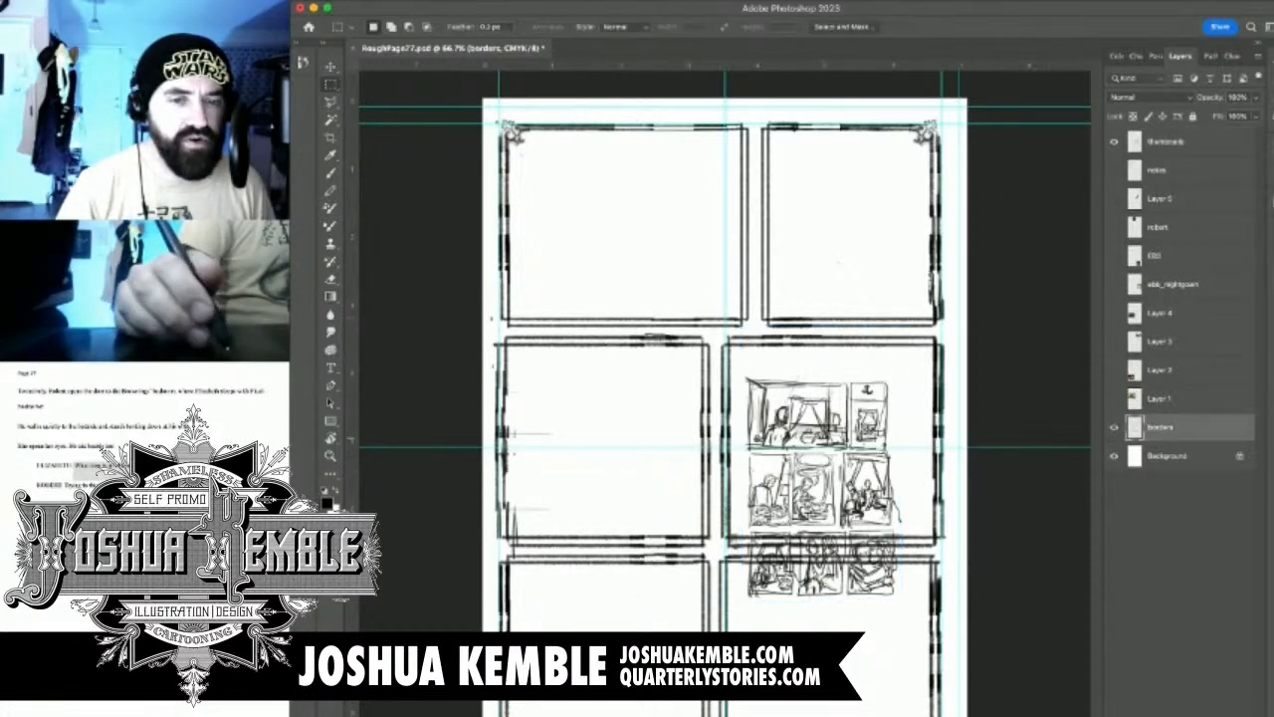
left_click_drag(849, 417, 889, 551)
left_click_drag(870, 304, 881, 383)
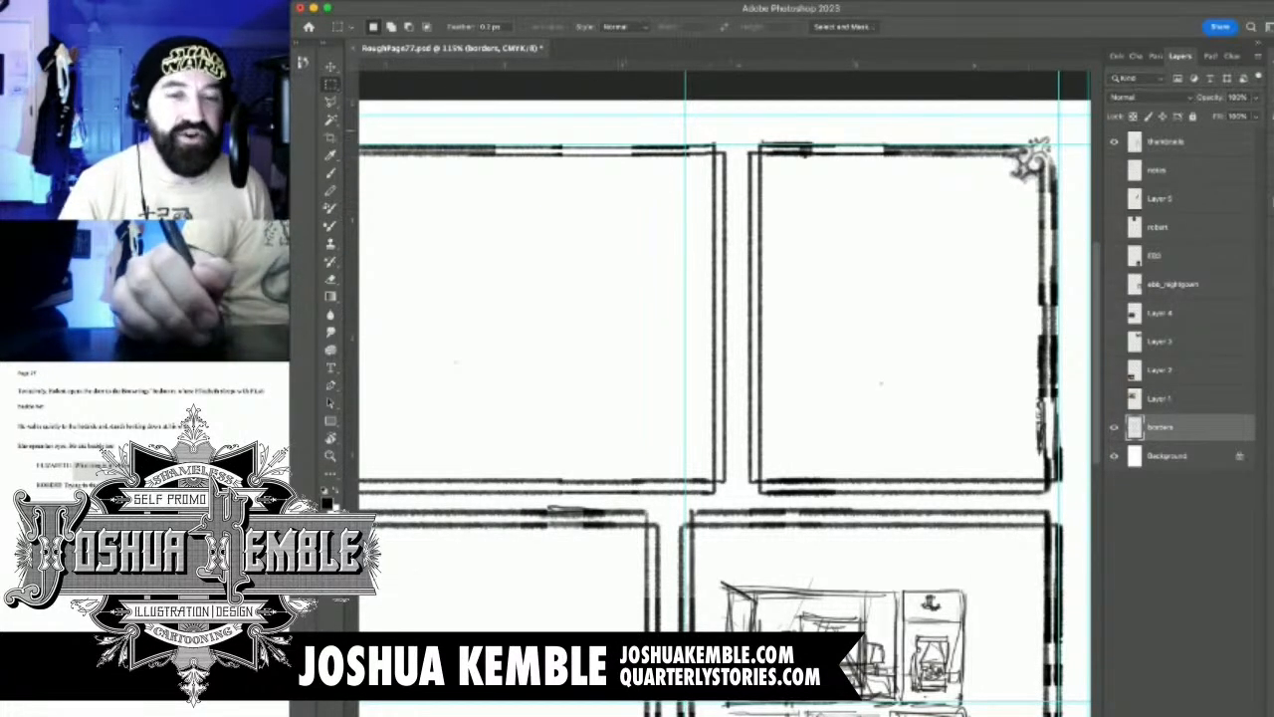
left_click_drag(619, 132, 866, 509)
left_click_drag(801, 446, 801, 438)
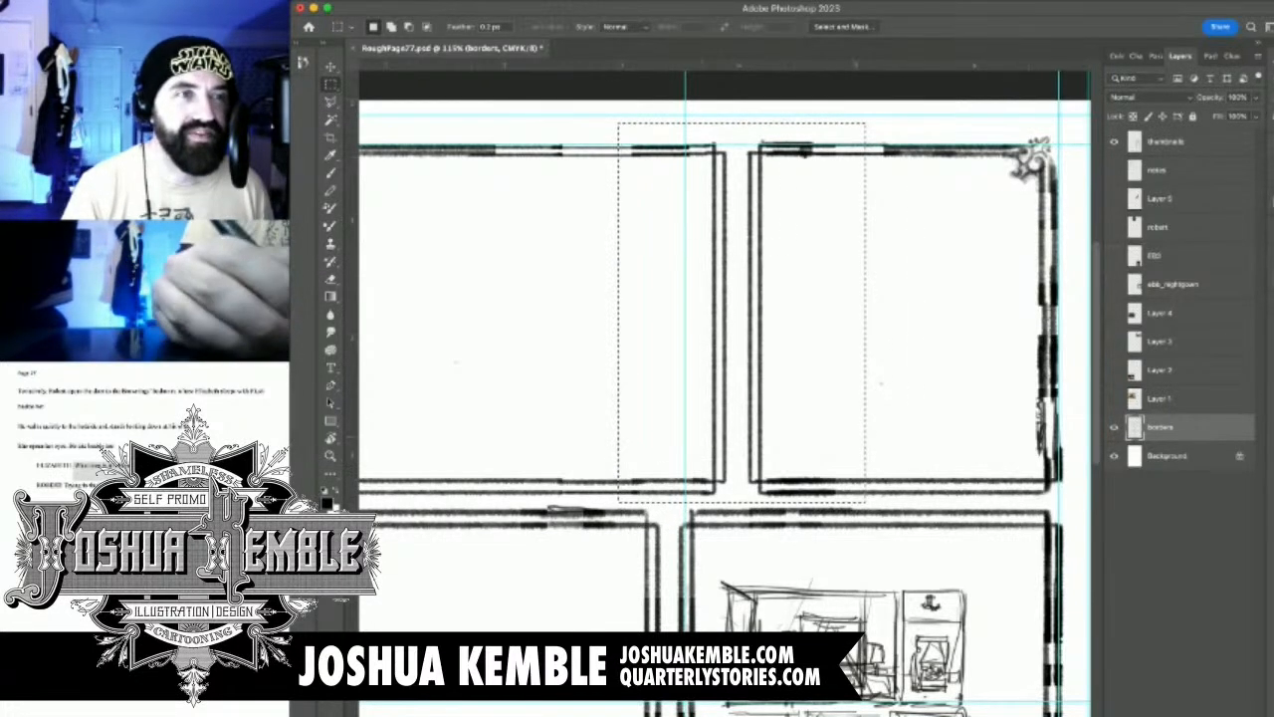
key("v")
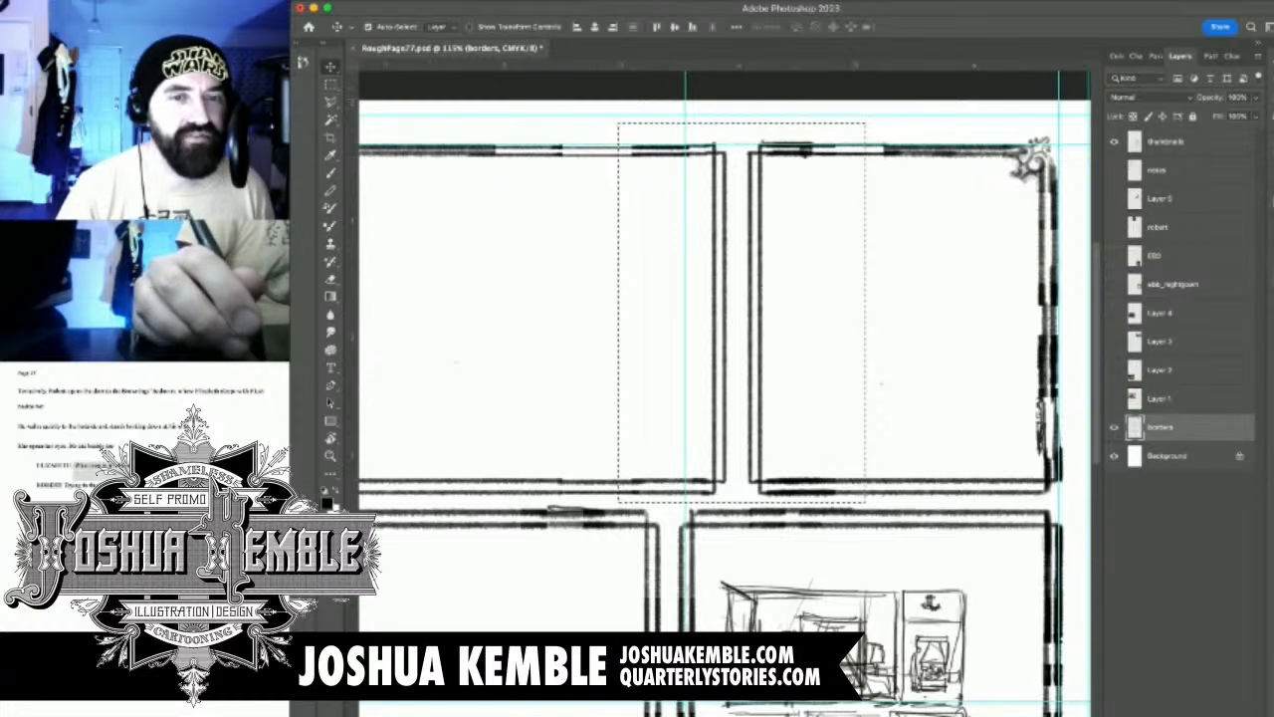
left_click_drag(725, 268, 780, 282)
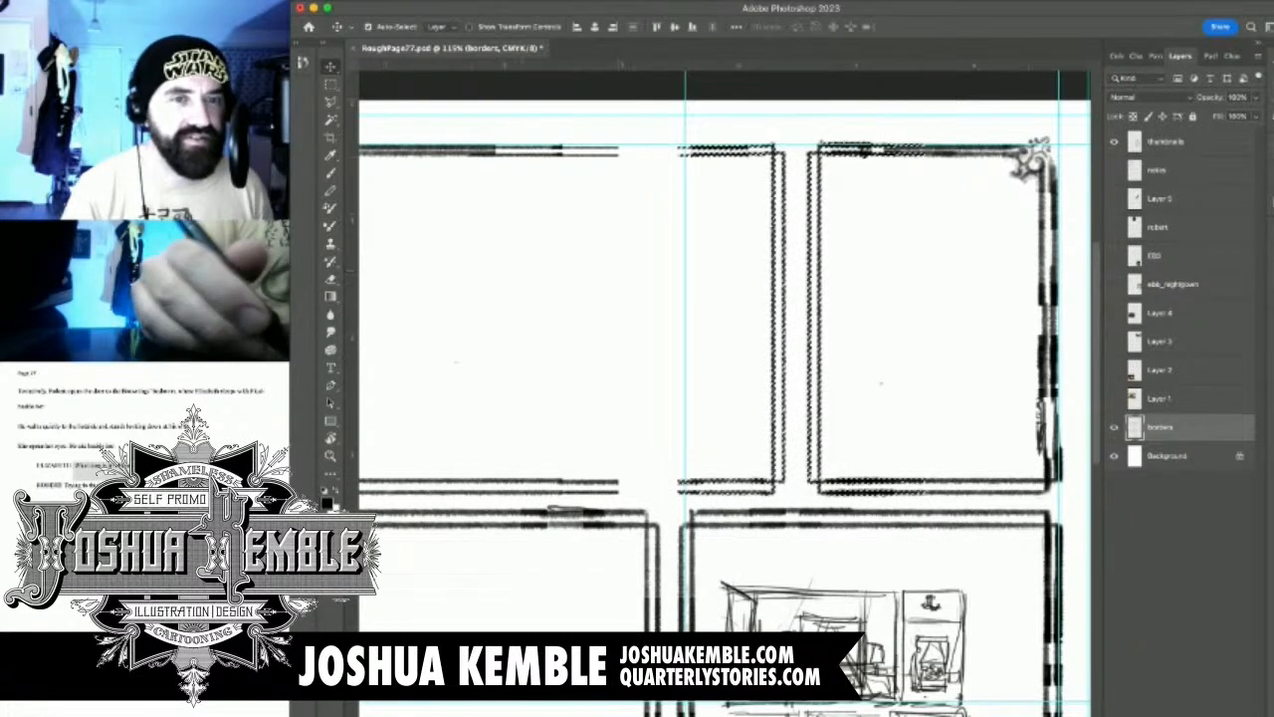
key("m")
key("super+d")
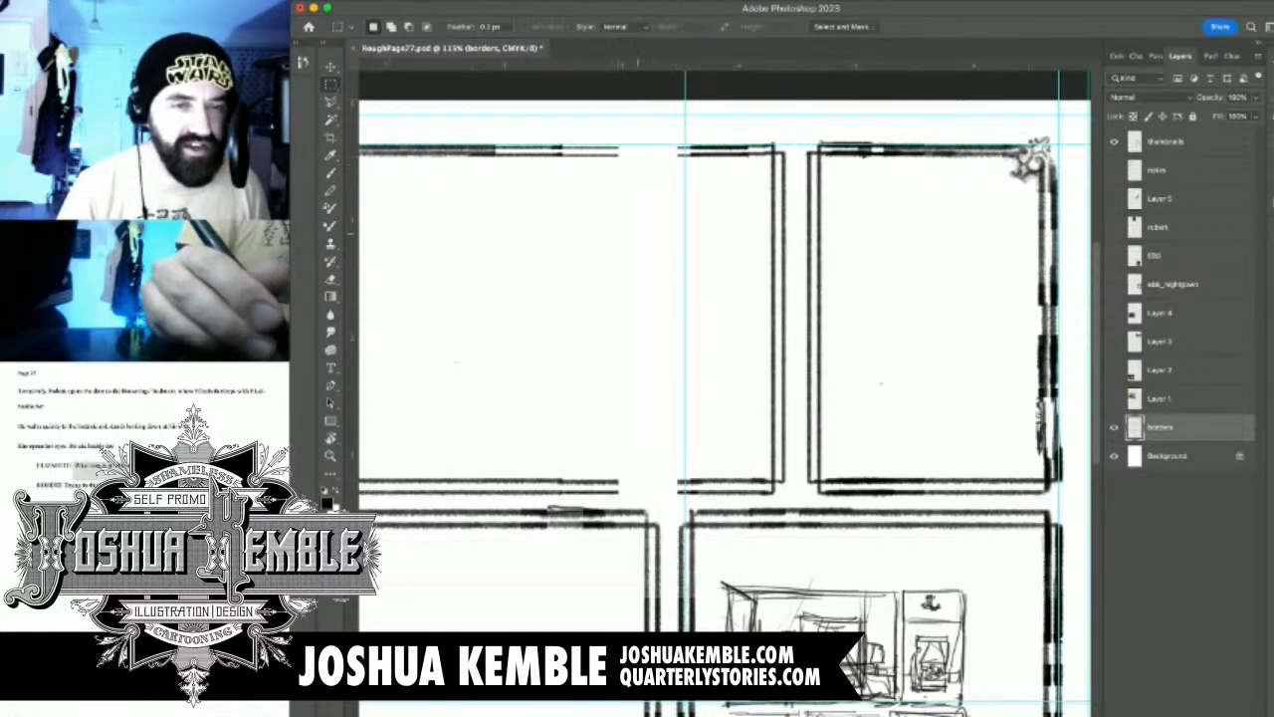
Brush in the missing section of the first panel's top border lines on the borders layer
key("b")
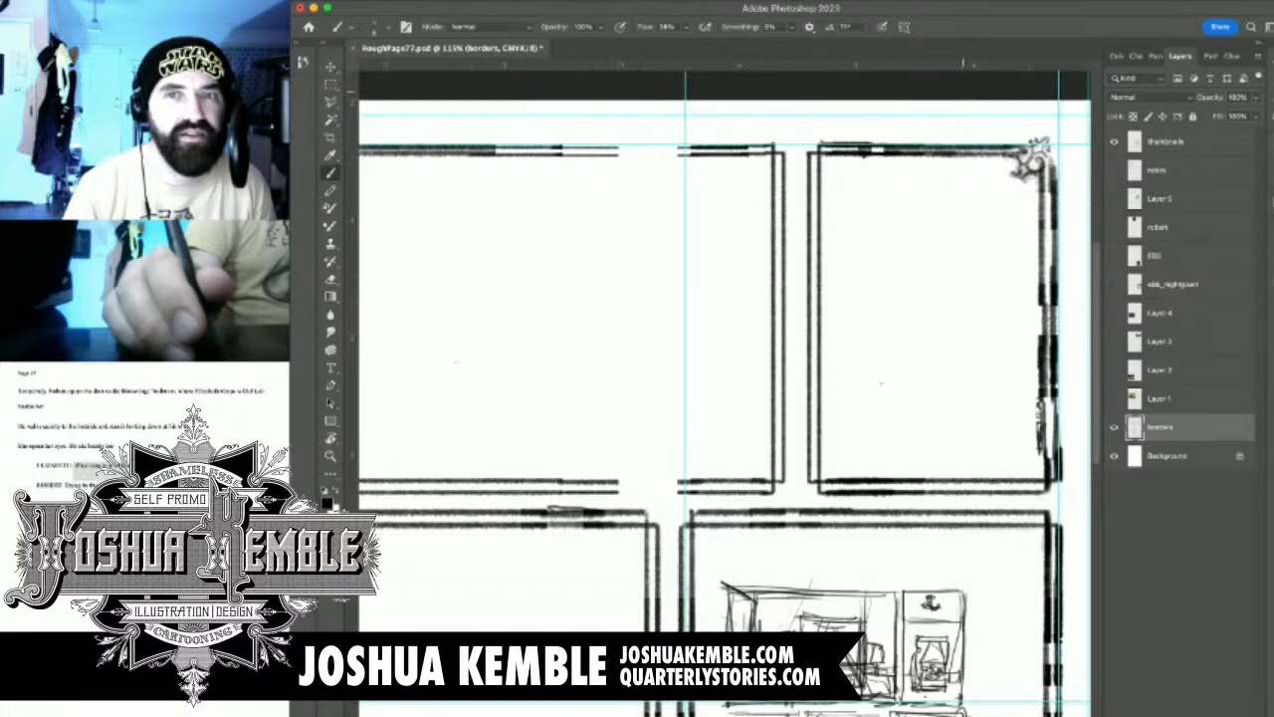
left_click(1116, 57)
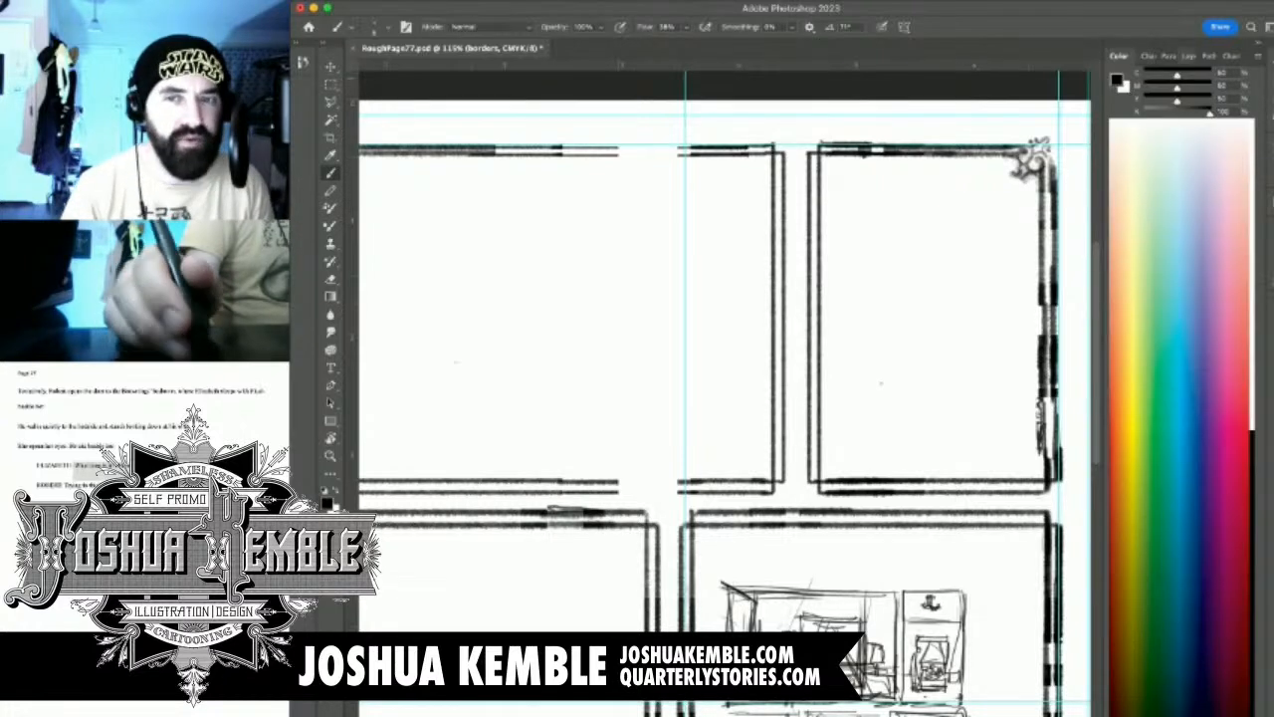
left_click(1183, 57)
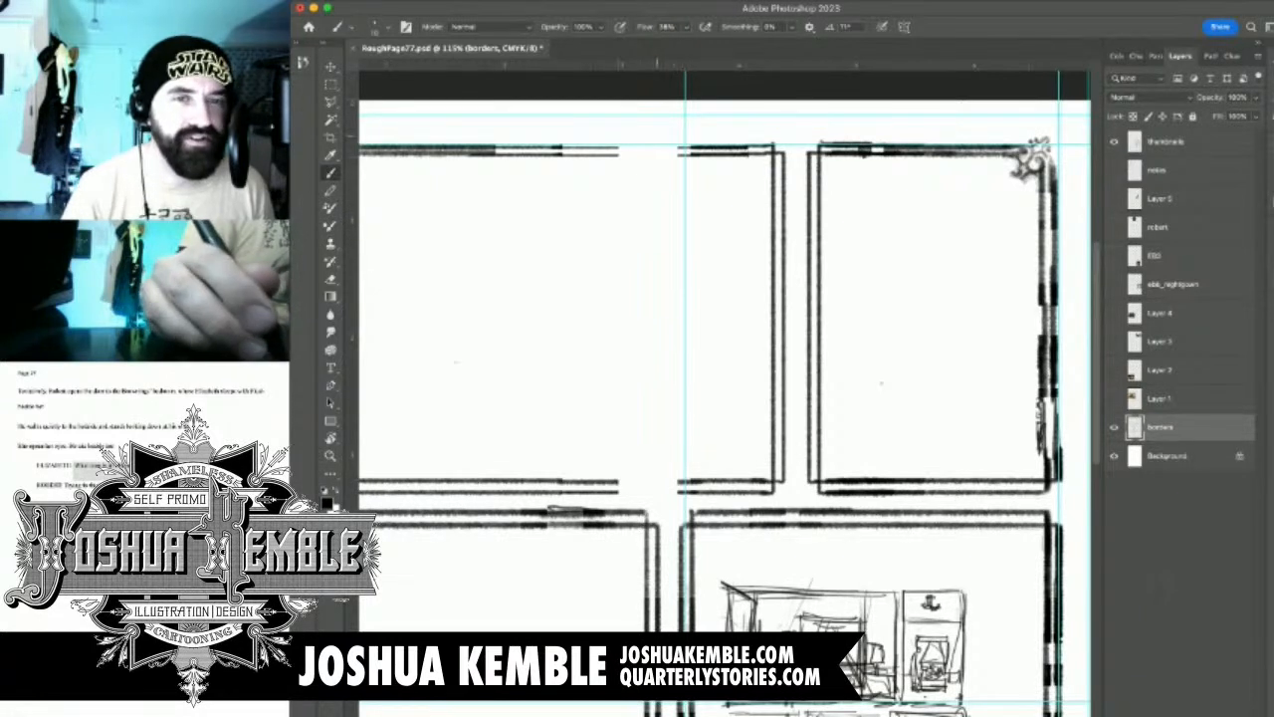
mouse_move(653, 140)
left_mouse_down()
mouse_move(710, 154)
mouse_move(577, 156)
left_mouse_up()
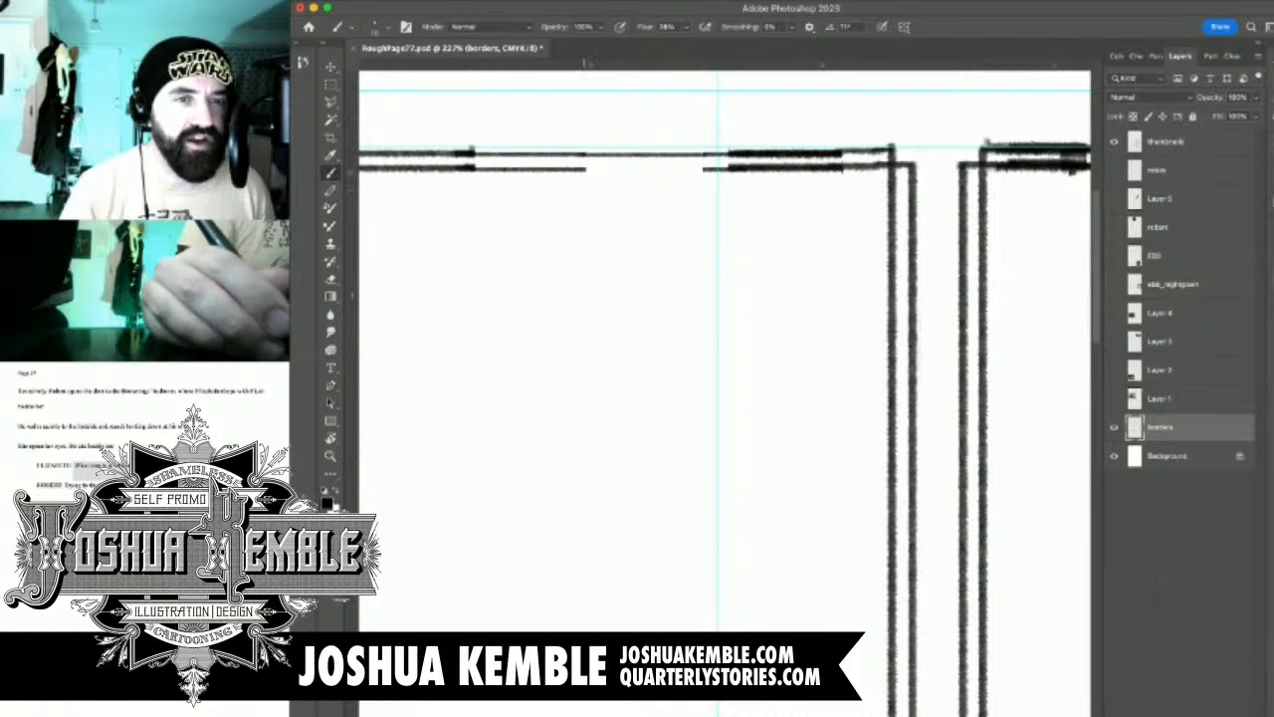
left_click_drag(585, 169, 717, 169)
Close the gap in the first panel's double bottom border with two brushed horizontal lines
scroll(725, 393, "down", 5)
left_click_drag(685, 248, 661, 188)
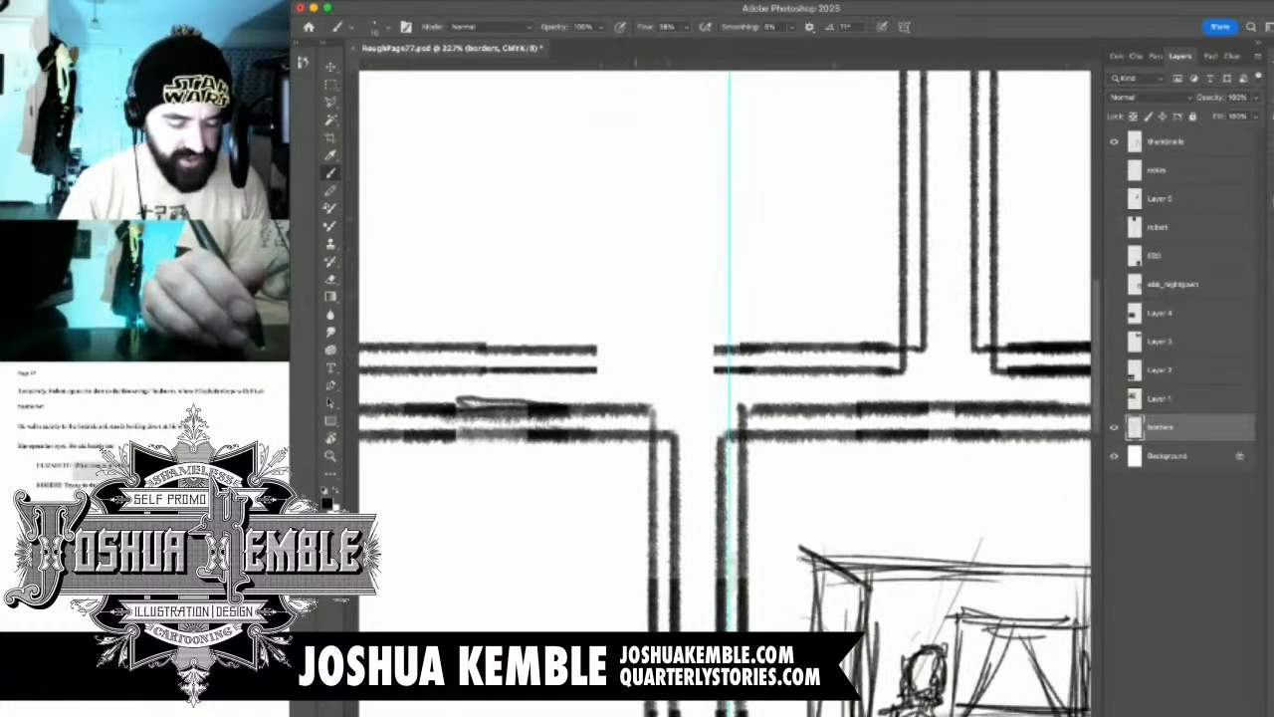
left_click_drag(637, 401, 674, 403)
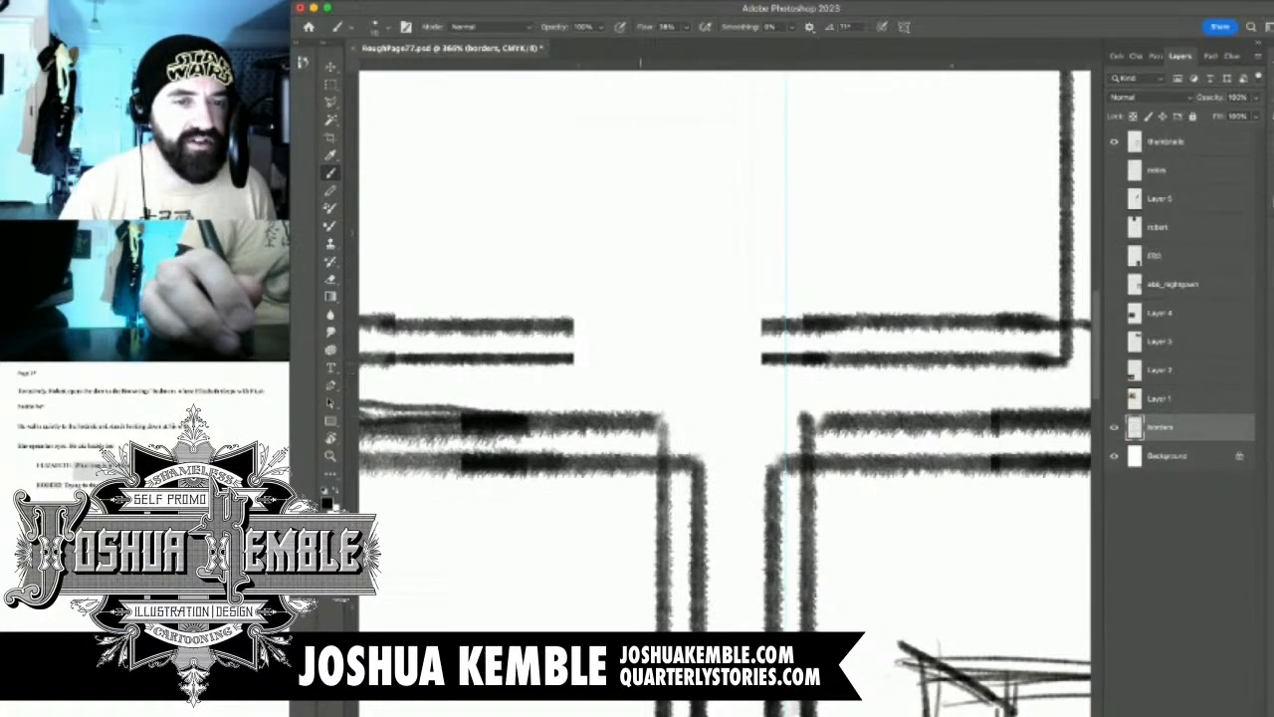
left_click_drag(563, 324, 801, 324)
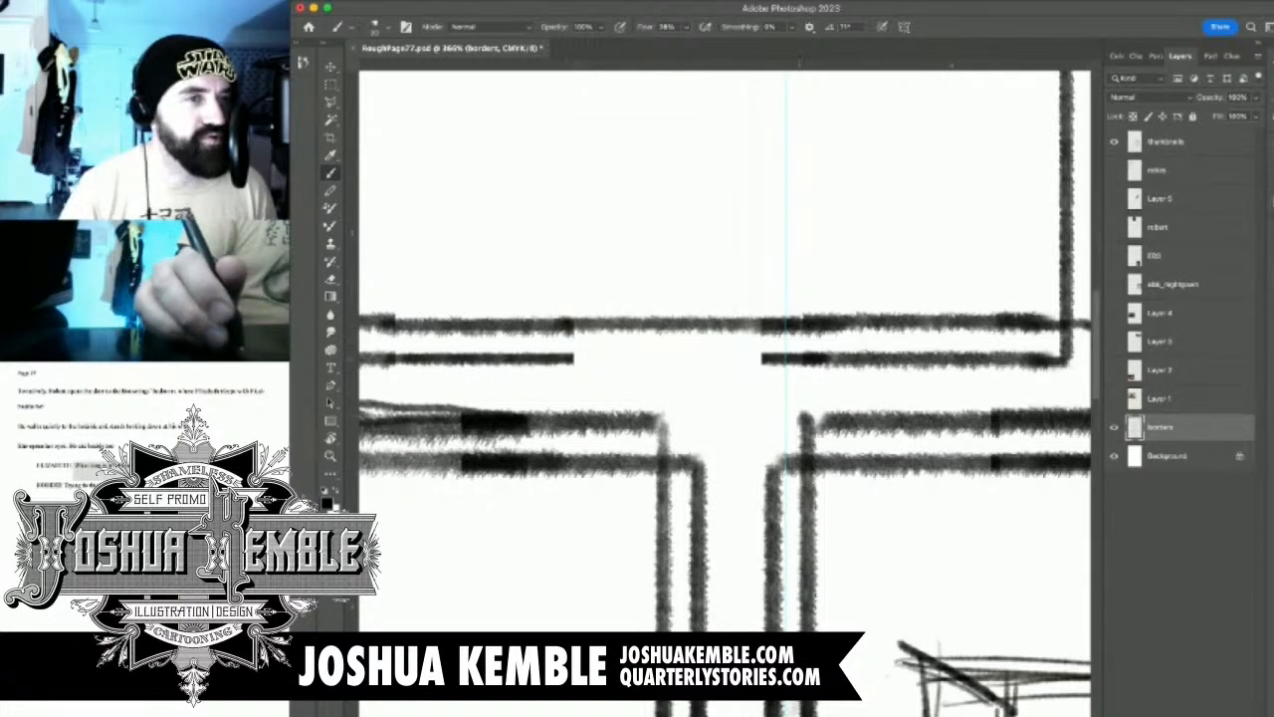
left_click_drag(563, 359, 804, 358)
left_click_drag(847, 397, 741, 397)
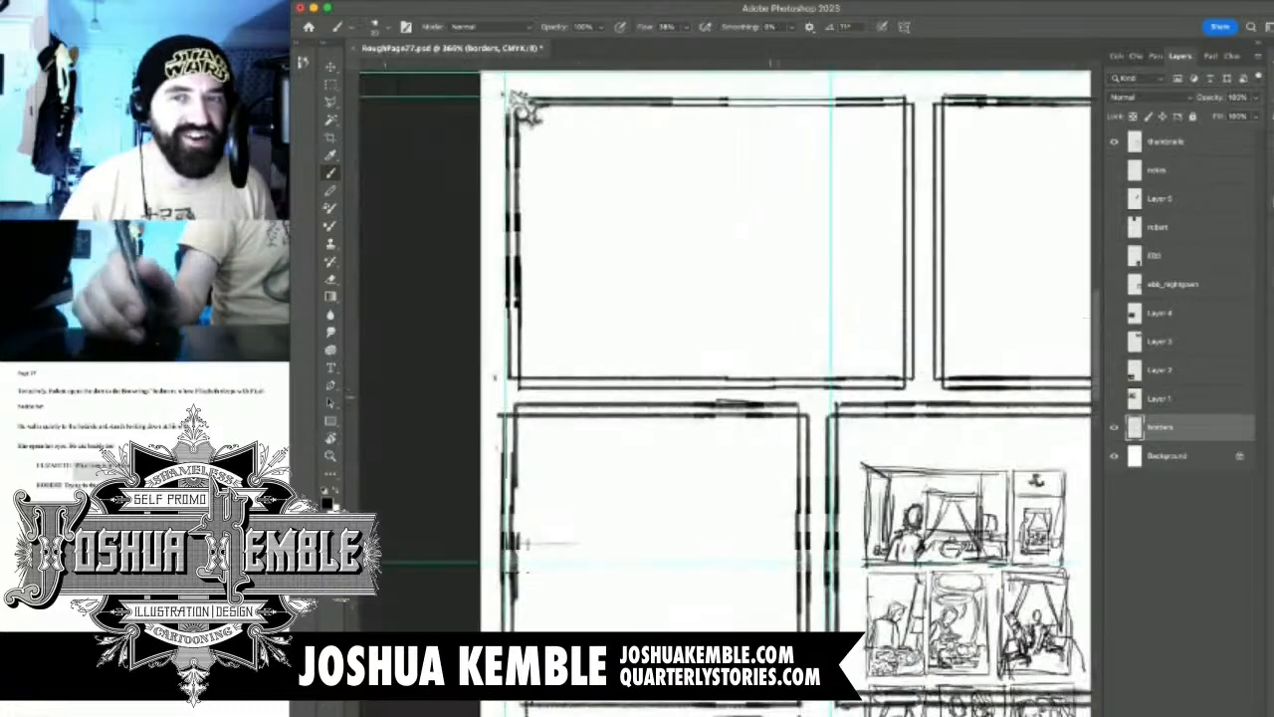
Erase the divider between the two second-row panels together with the adjoining sections of their top and bottom borders
key("super+Tab")
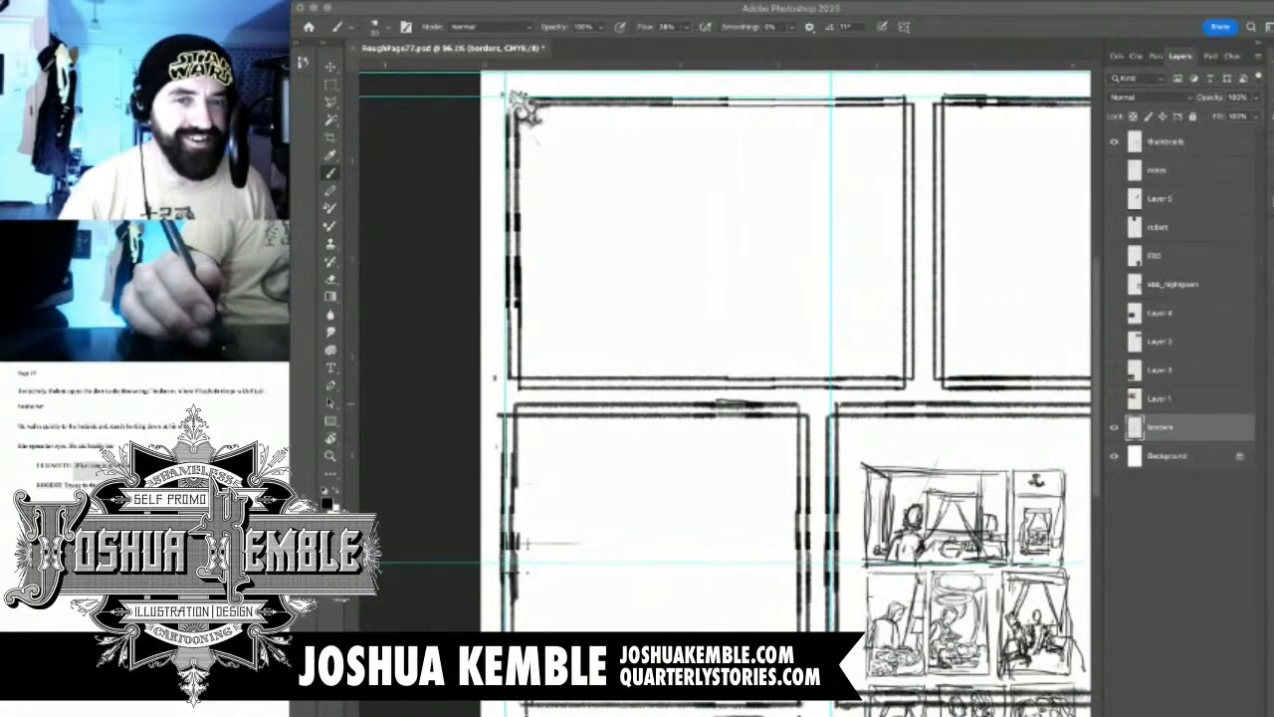
key("super+Tab")
left_click_drag(776, 577, 583, 517)
left_click_drag(801, 237, 808, 209)
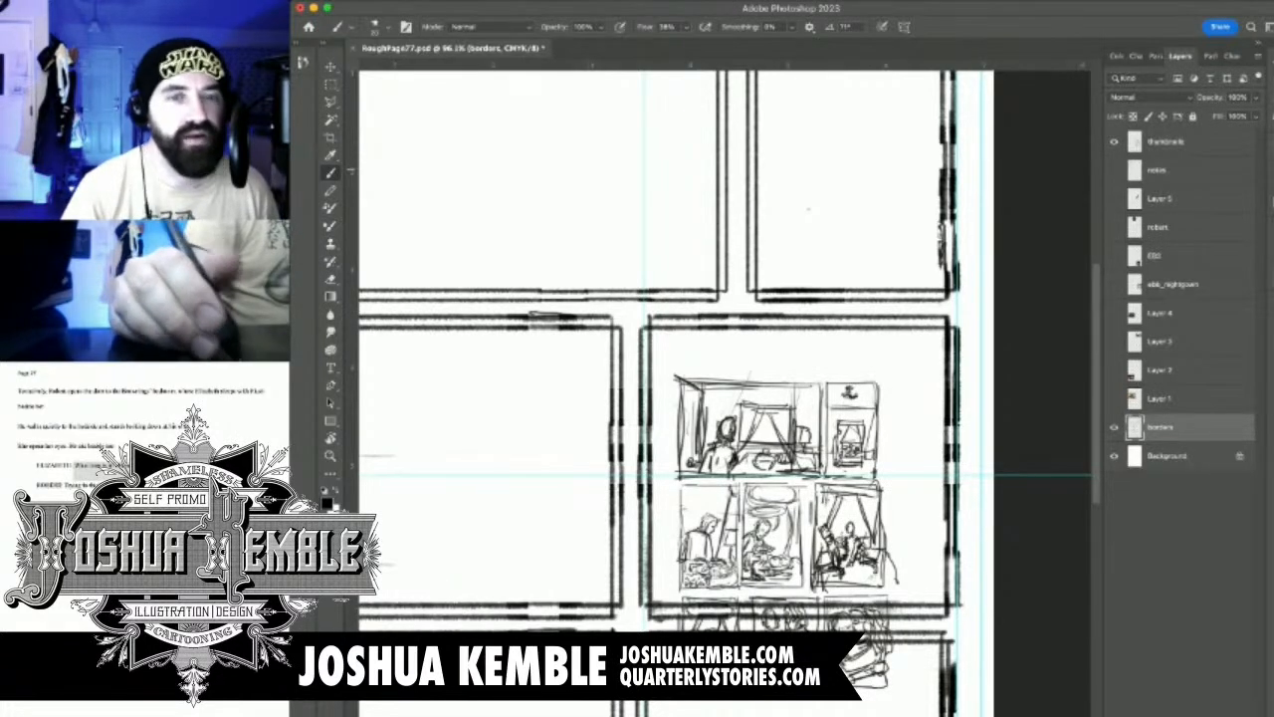
left_click_drag(897, 412, 946, 199)
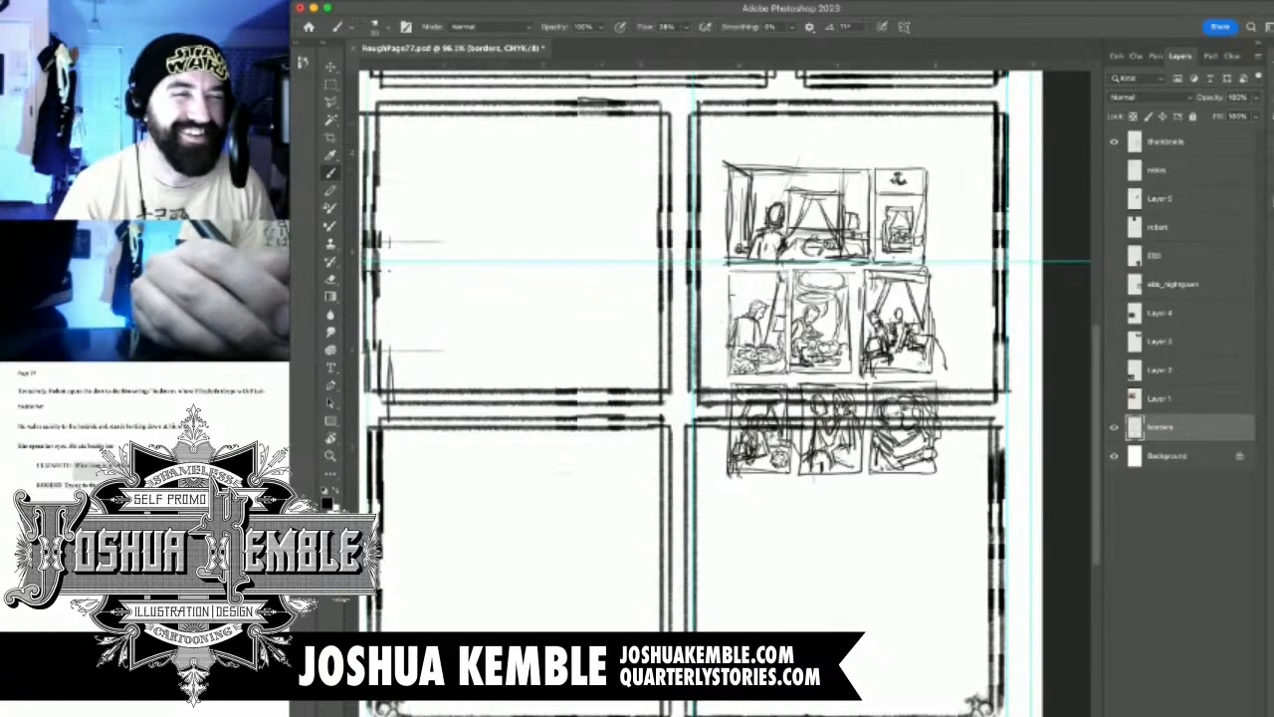
key("e")
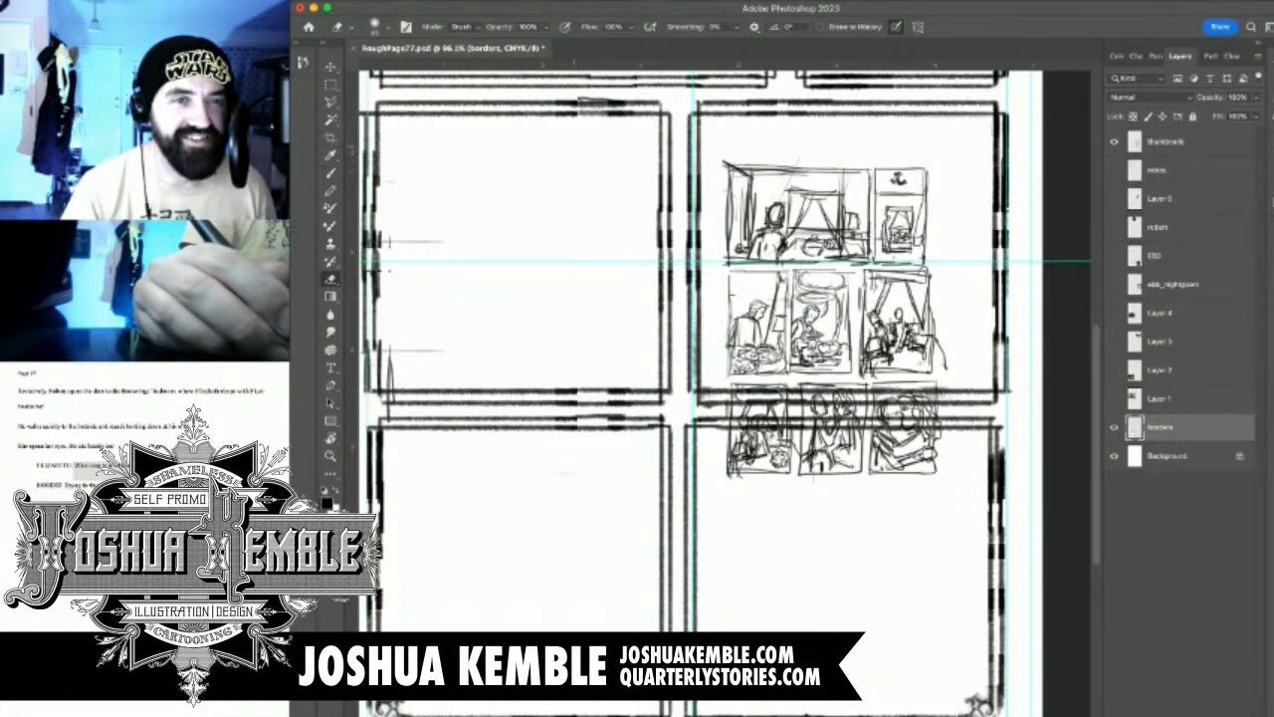
mouse_move(583, 96)
left_mouse_down()
mouse_move(583, 415)
mouse_move(594, 398)
mouse_move(704, 397)
left_mouse_up()
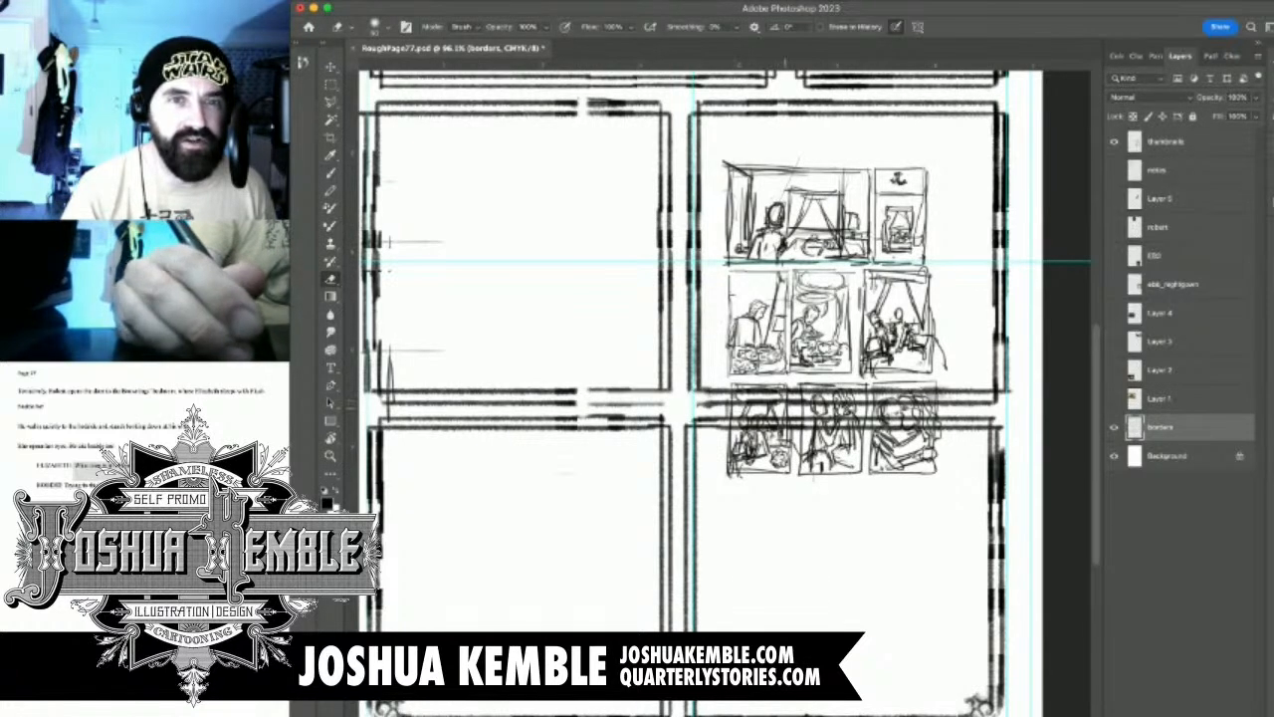
mouse_move(784, 97)
left_mouse_down()
mouse_move(786, 428)
mouse_move(785, 99)
mouse_move(725, 95)
left_mouse_up()
key("super+z")
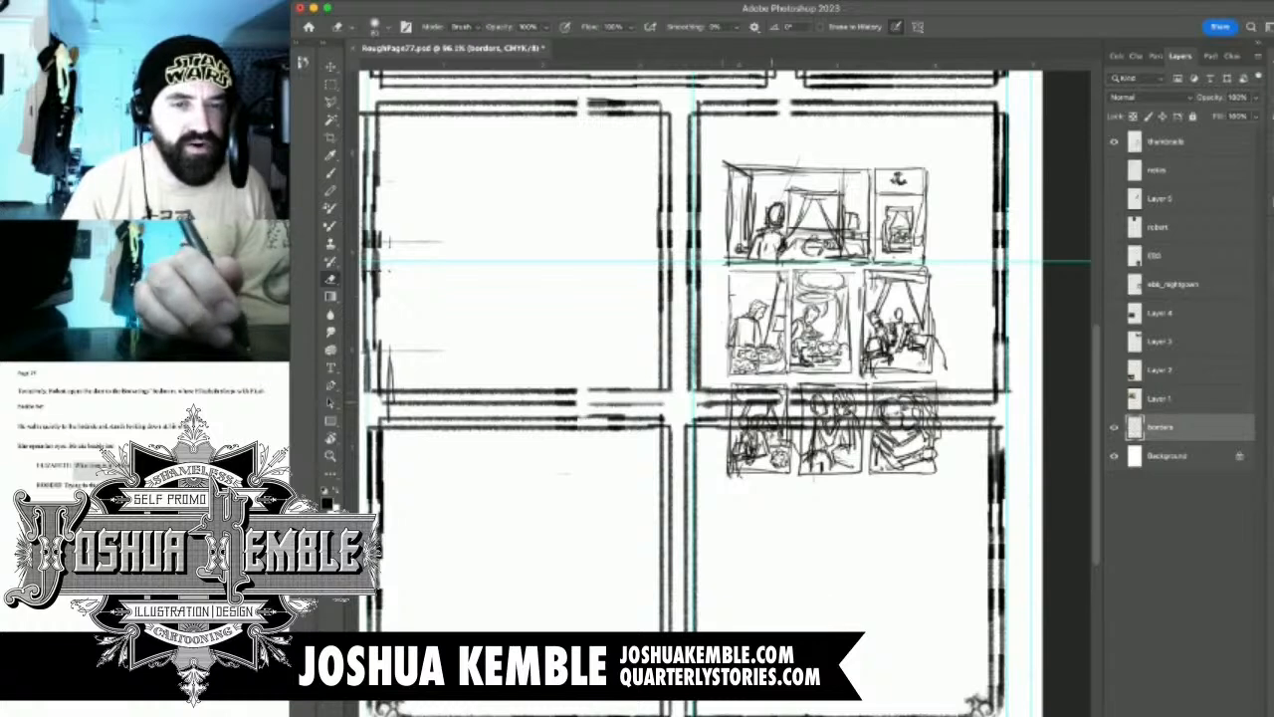
mouse_move(778, 393)
left_mouse_down()
mouse_move(596, 401)
mouse_move(723, 390)
mouse_move(669, 373)
mouse_move(695, 312)
mouse_move(683, 227)
mouse_move(712, 106)
mouse_move(601, 109)
mouse_move(800, 104)
left_mouse_up()
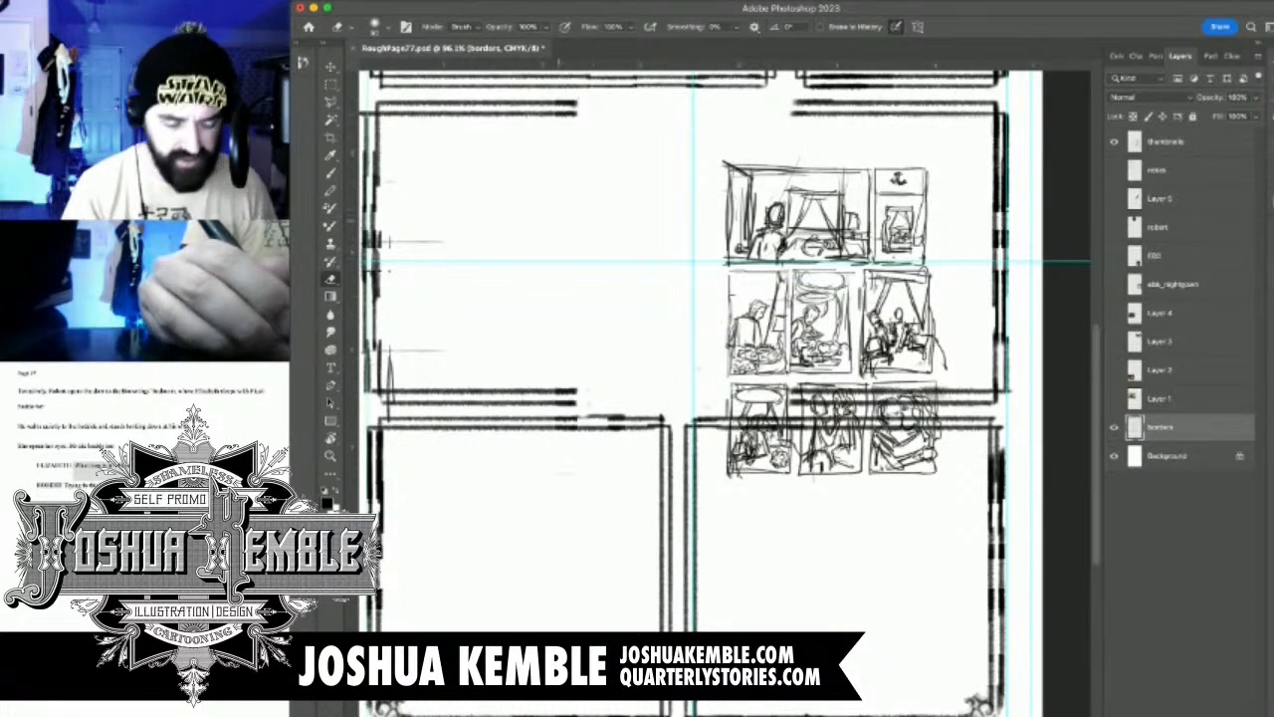
Draw a double vertical right border on the narrowed left panel of the second row and erase its corner overshoots
key("b")
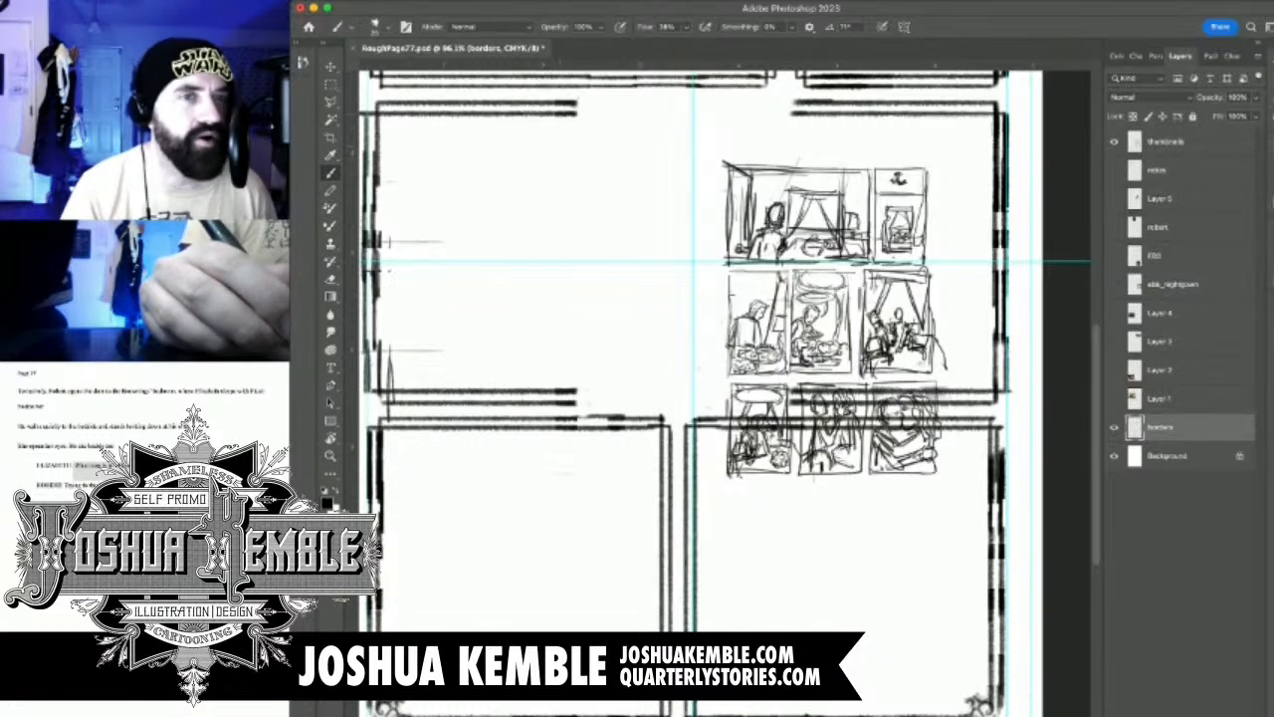
left_click_drag(564, 104, 564, 402)
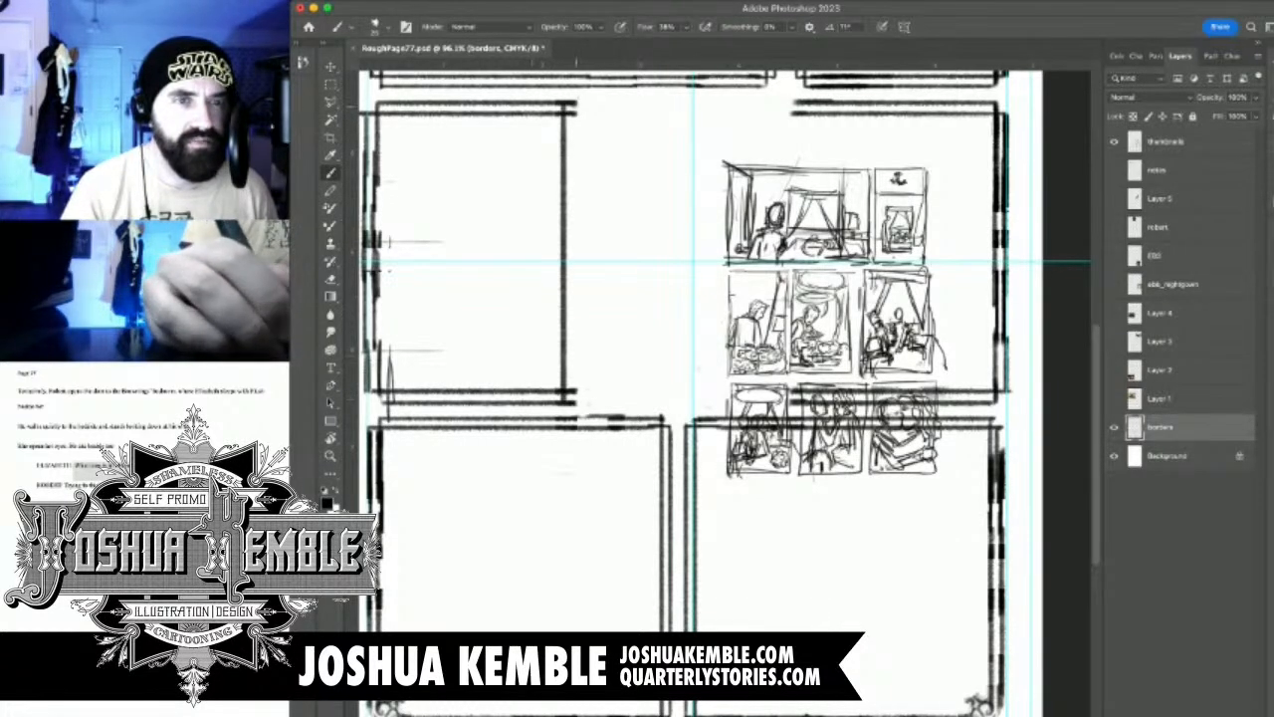
left_click_drag(577, 106, 576, 398)
key("e")
left_click_drag(571, 99, 570, 107)
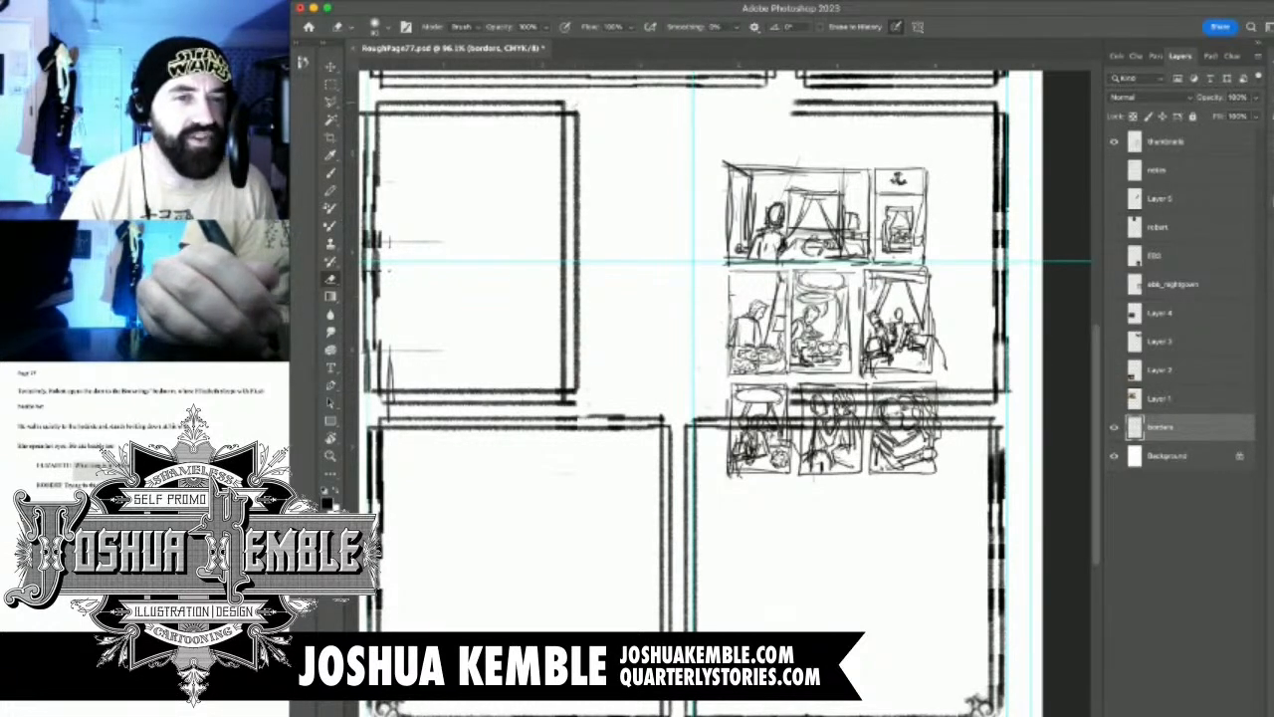
left_click_drag(575, 401, 570, 406)
Draw a double vertical left border on the second row's right-hand panel and erase the excess at its upper corner
left_click_drag(667, 393, 578, 413)
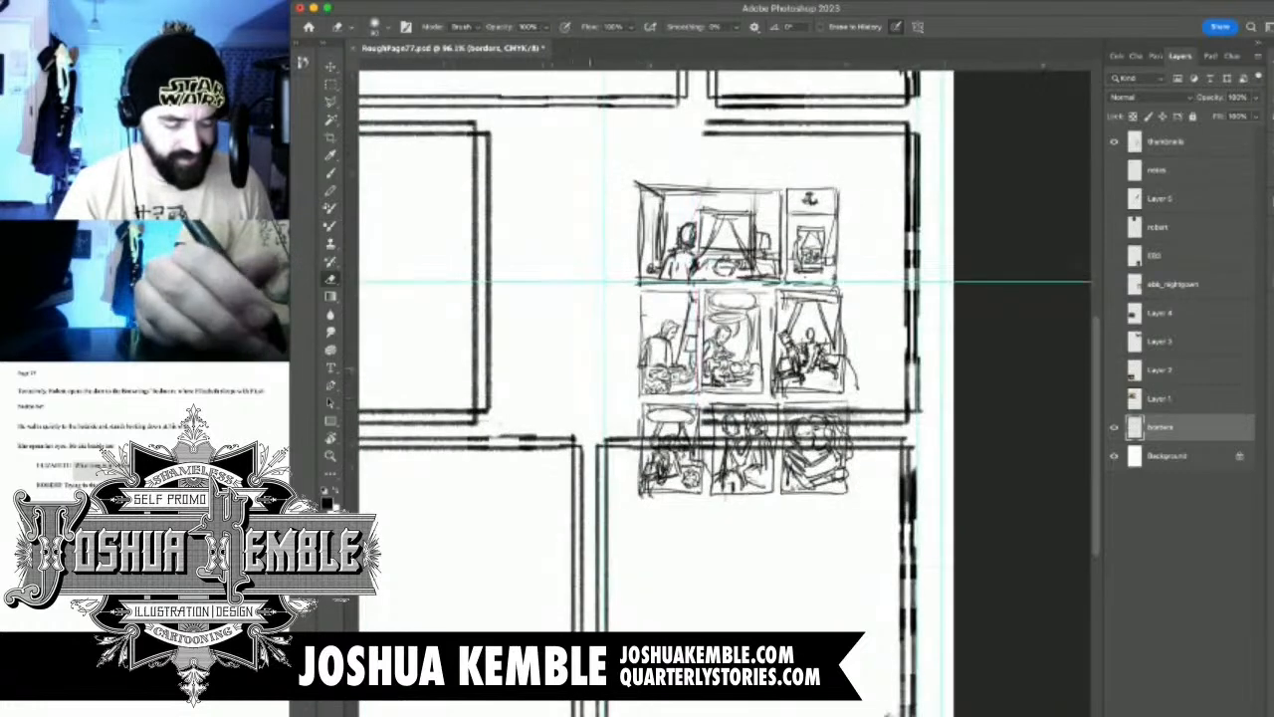
key("b")
left_click_drag(672, 225, 788, 267)
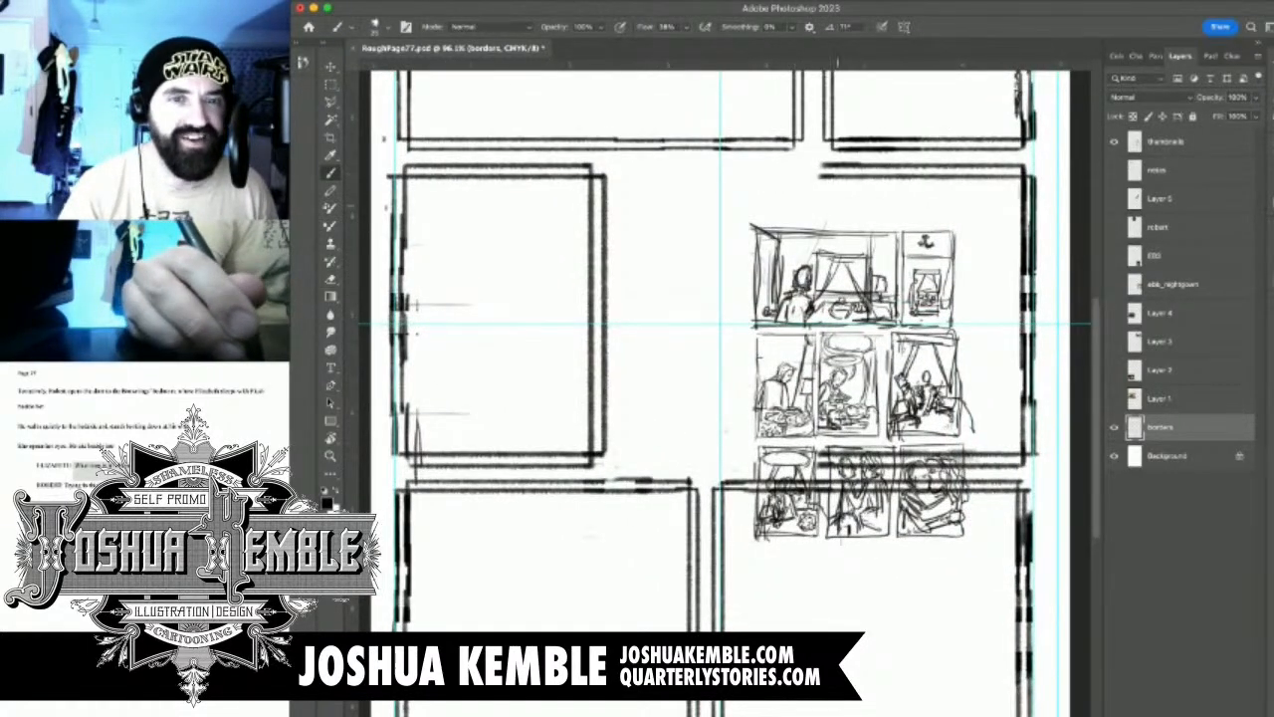
left_click_drag(816, 175, 816, 454)
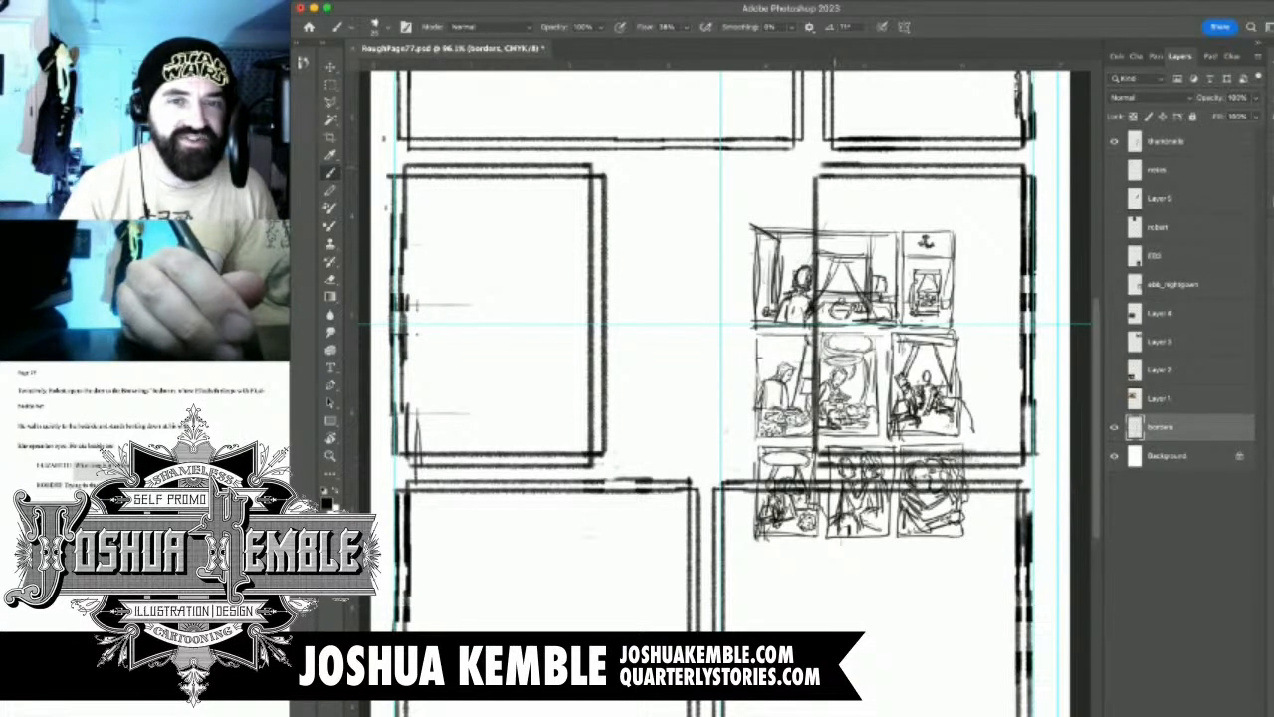
left_click_drag(833, 167, 834, 477)
key("e")
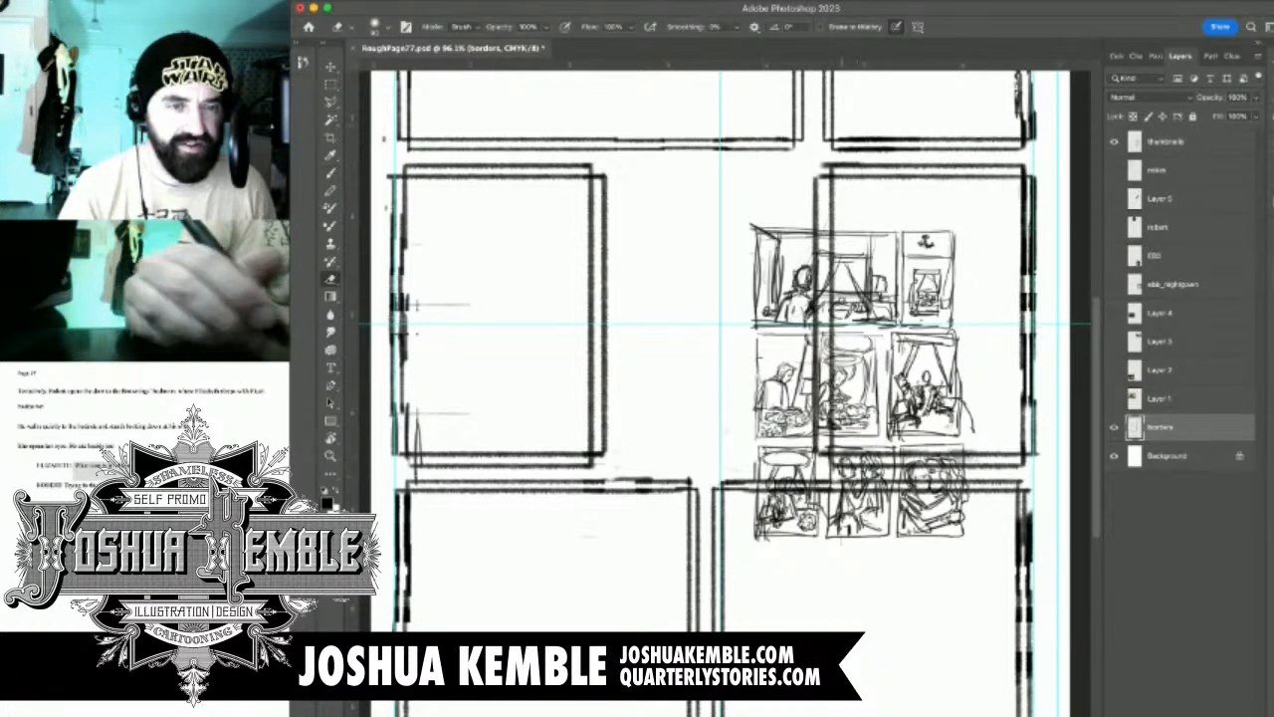
left_click_drag(820, 161, 824, 168)
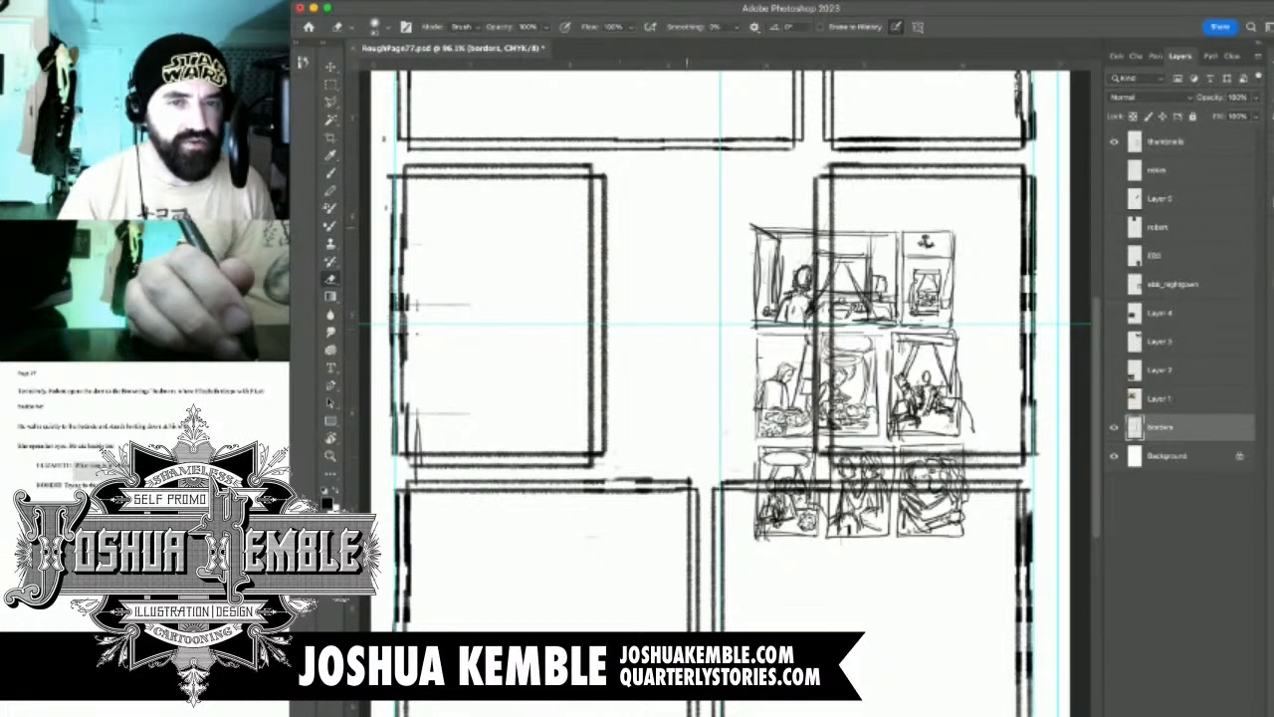
key("b")
left_click_drag(841, 329, 792, 386)
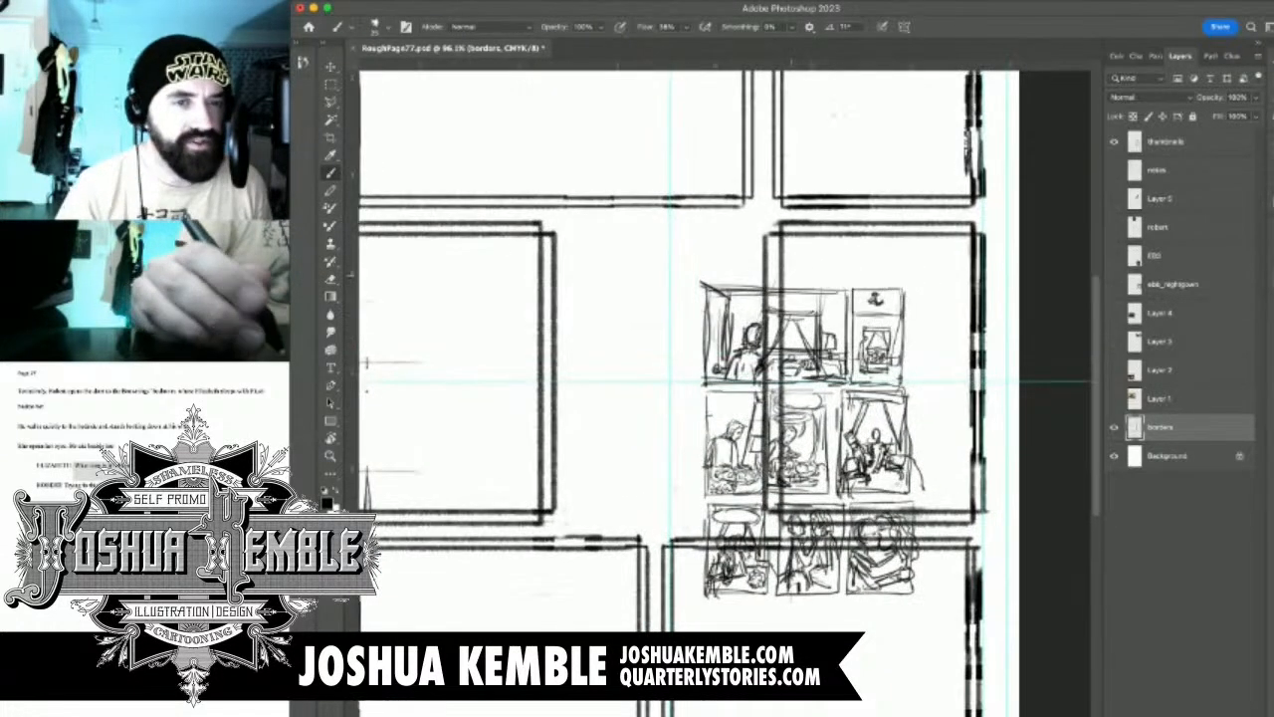
left_click_drag(653, 398, 682, 428)
left_click_drag(669, 373, 726, 345)
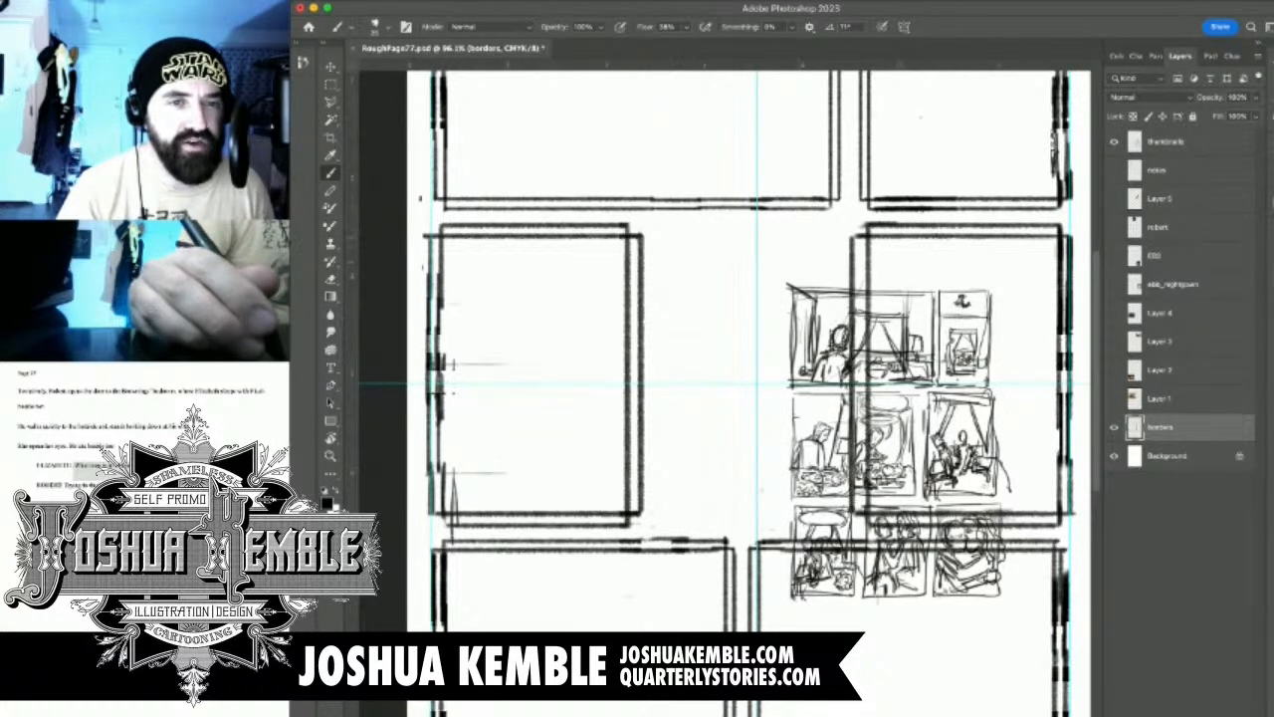
Brush the middle second-row panel's outline between its neighbours, with a second vertical line just inside its left border
left_click_drag(653, 235, 843, 235)
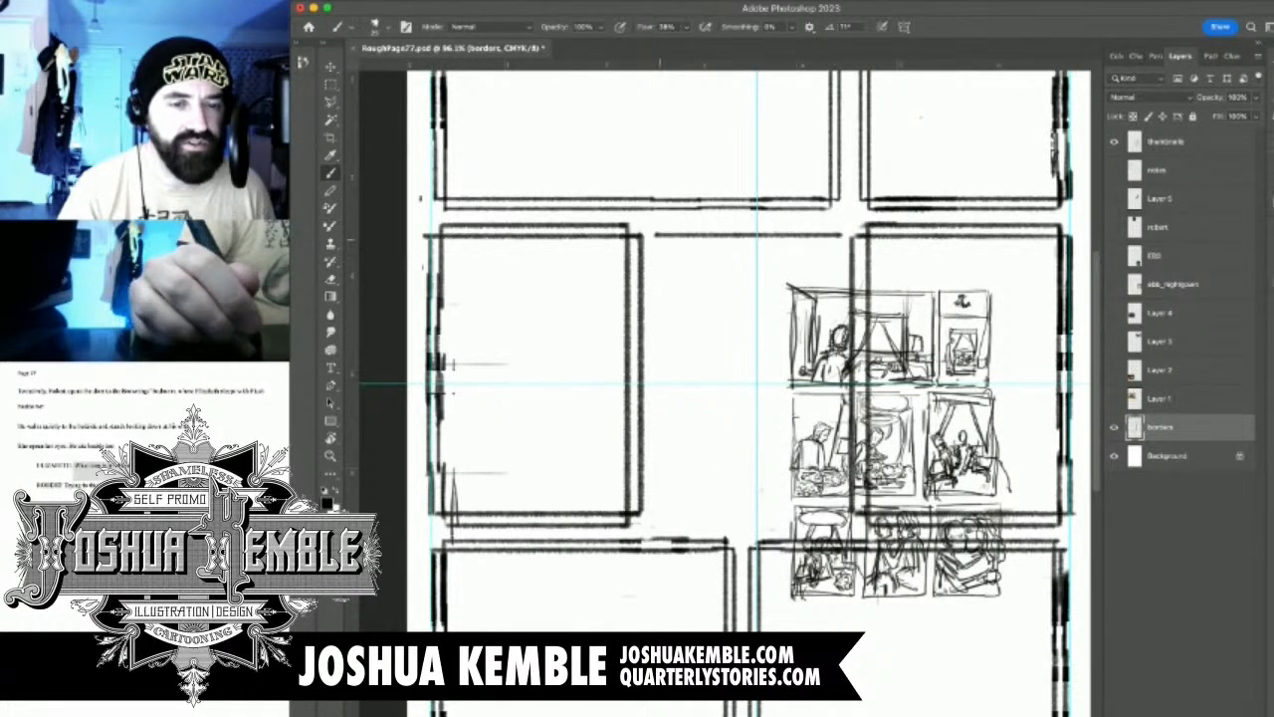
mouse_move(657, 235)
left_mouse_down()
mouse_move(659, 517)
mouse_move(832, 513)
left_mouse_up()
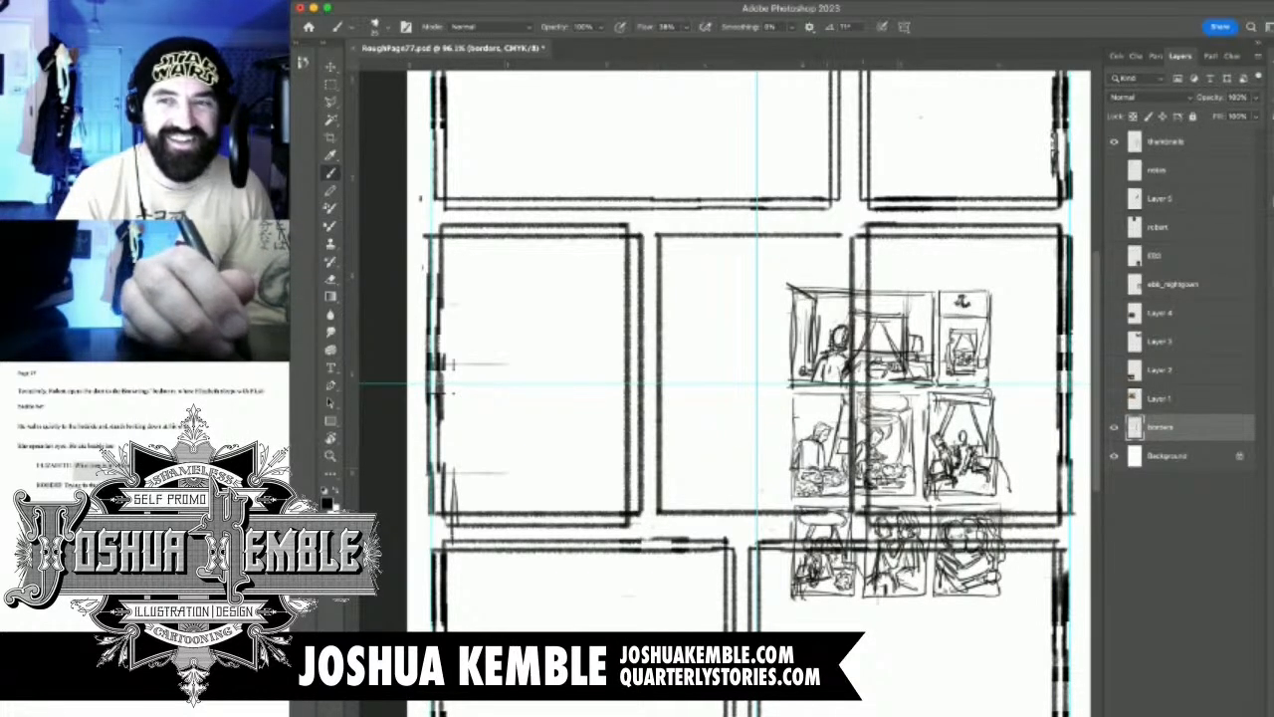
left_click_drag(836, 231, 836, 512)
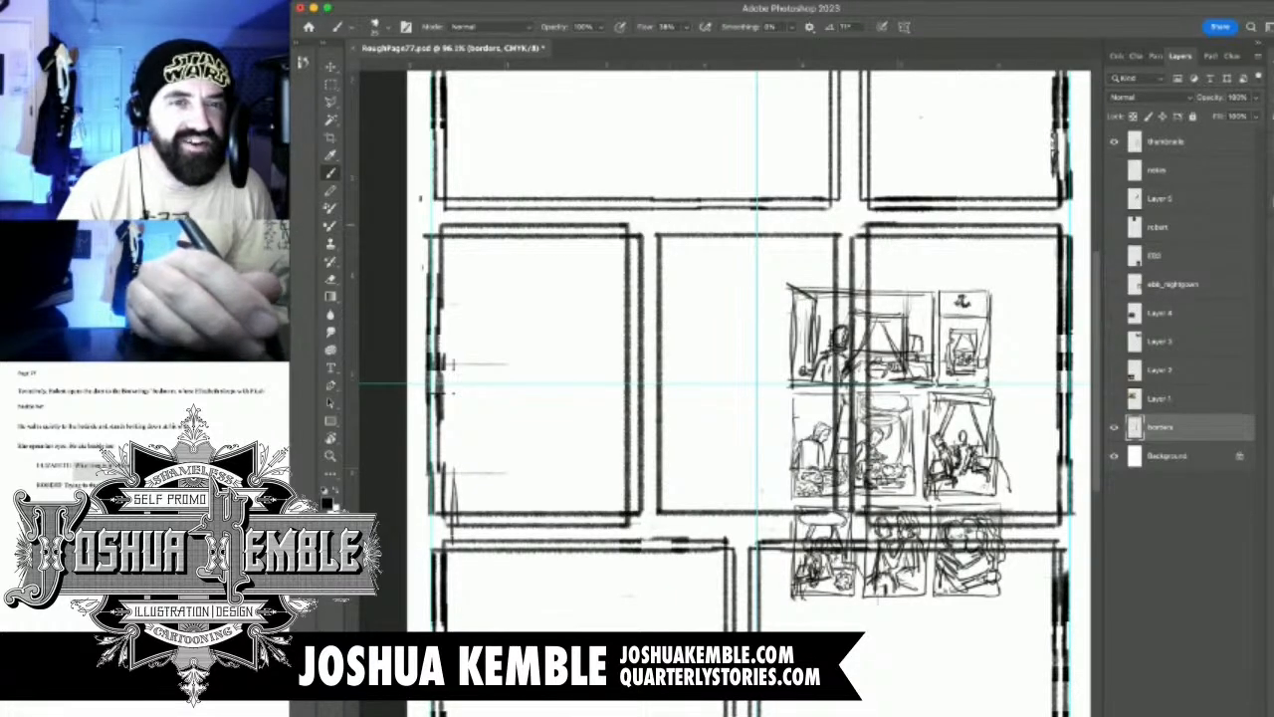
left_click_drag(668, 217, 669, 530)
left_click_drag(572, 393, 506, 398)
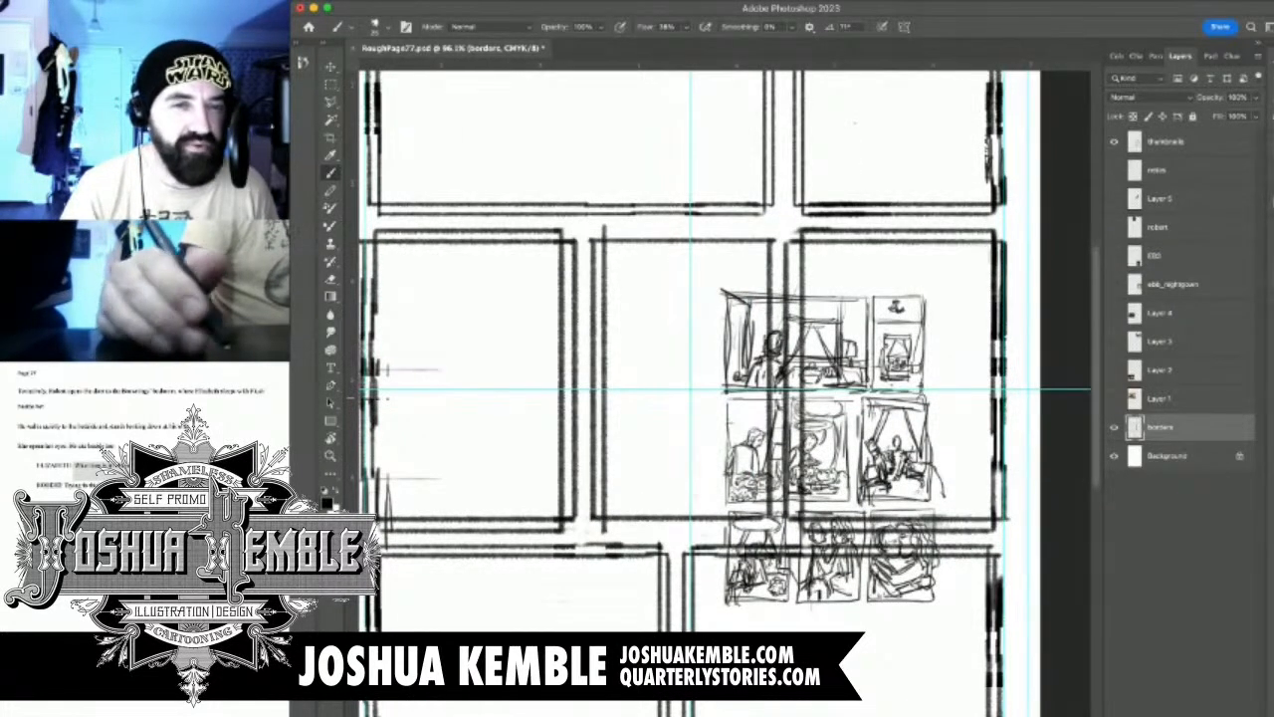
Hide the thumbnails layer and erase the middle panel's right border together with the right-hand panel's outer left line
left_click(1114, 141)
left_click_drag(914, 343, 984, 310)
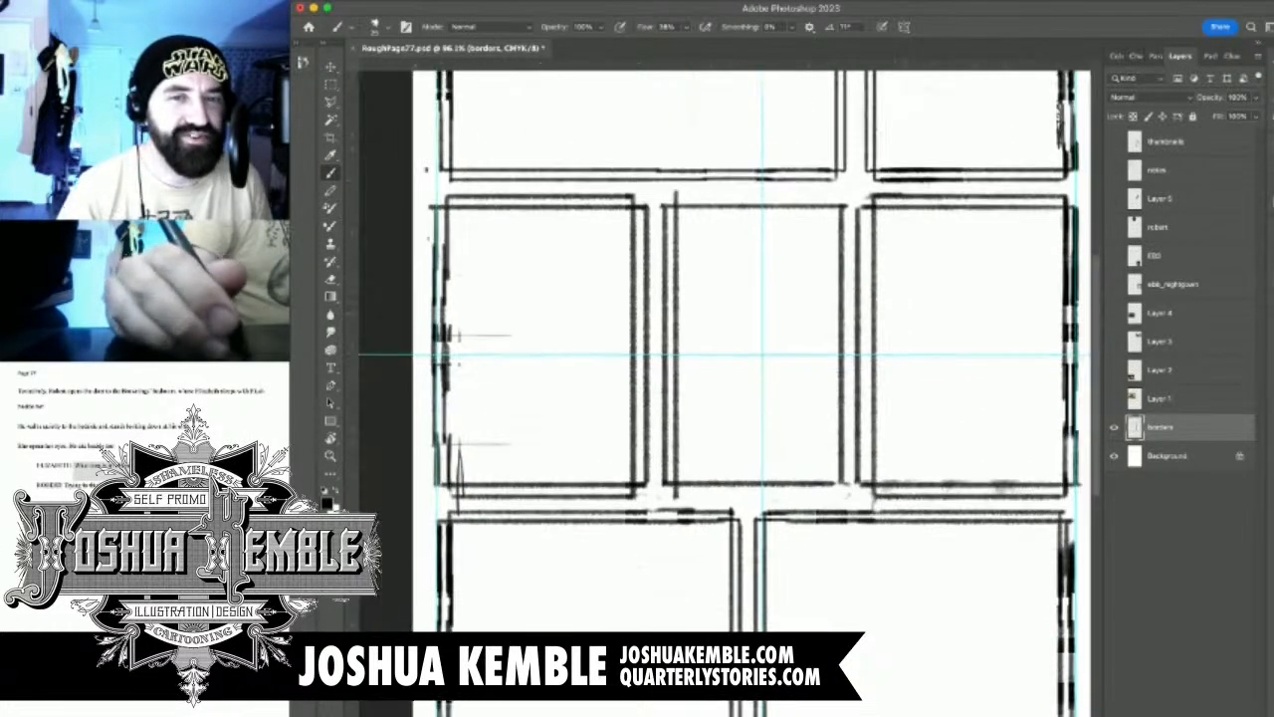
key("e")
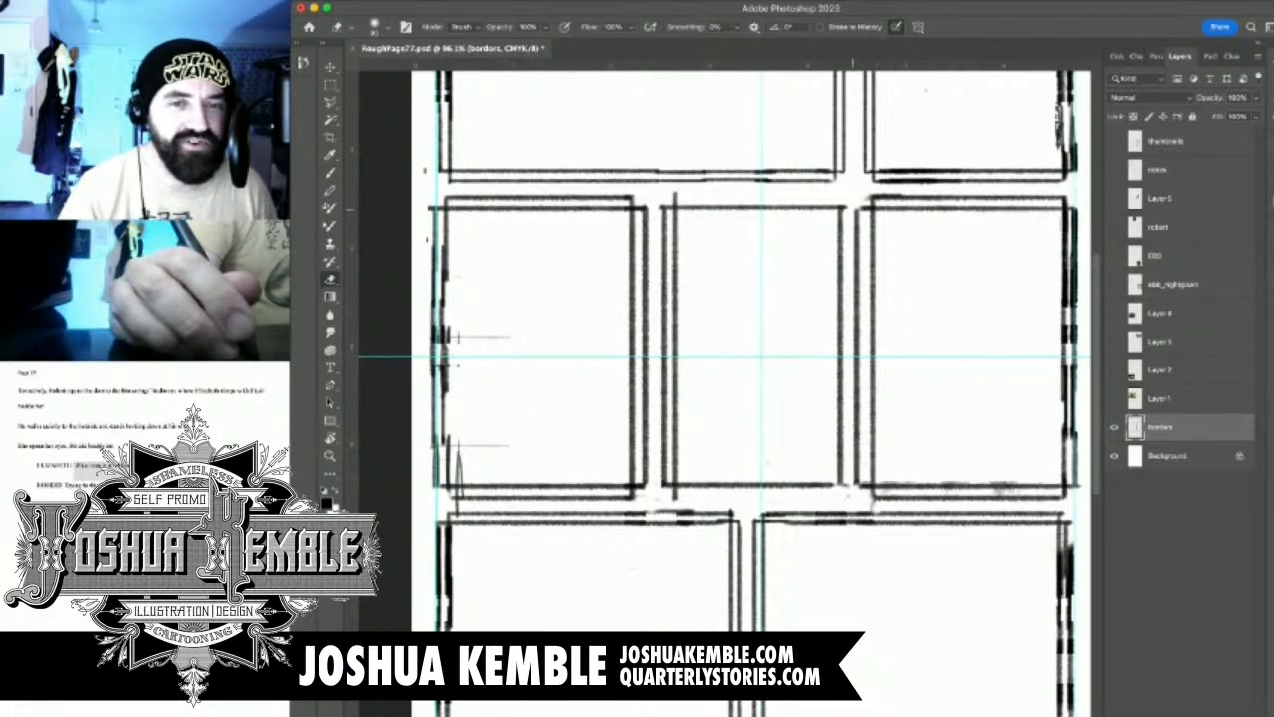
mouse_move(840, 204)
left_mouse_down()
mouse_move(842, 488)
mouse_move(858, 207)
left_mouse_up()
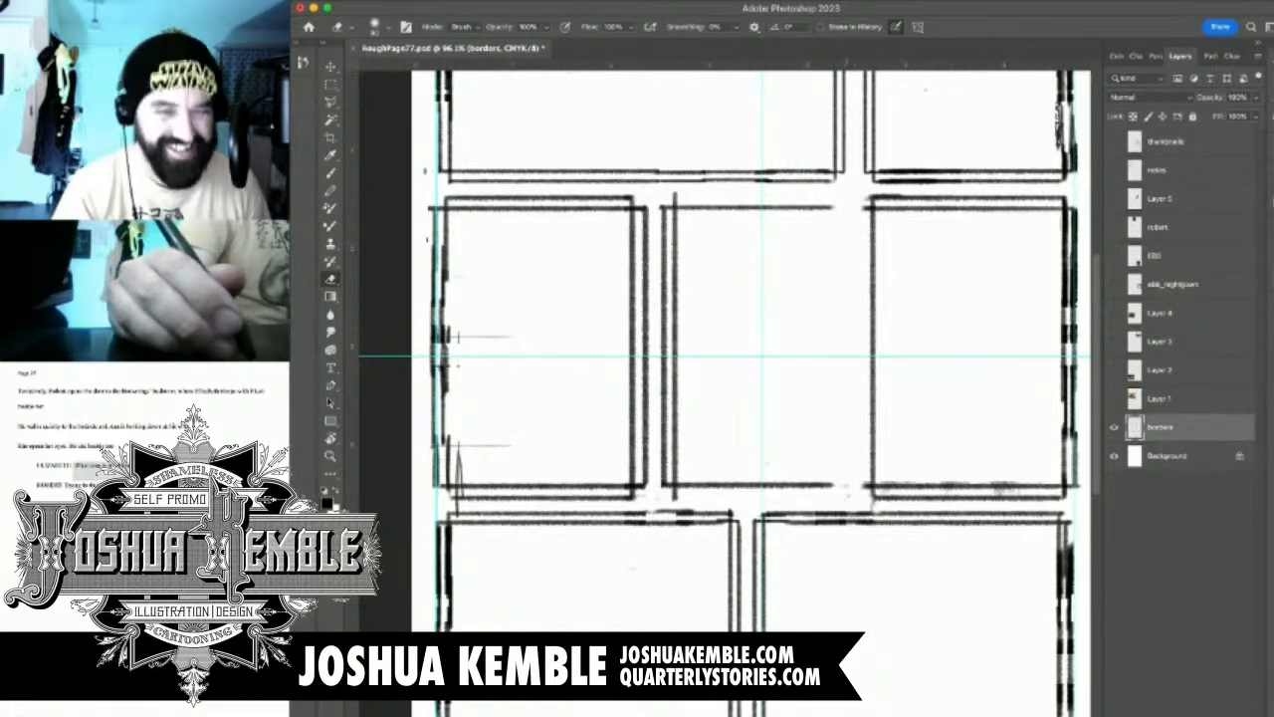
Redraw the middle panel's right border closer to the right-hand panel, and erase that panel's remaining left border line
key("b")
mouse_move(830, 208)
left_mouse_down()
mouse_move(852, 208)
mouse_move(840, 485)
mouse_move(852, 485)
left_mouse_up()
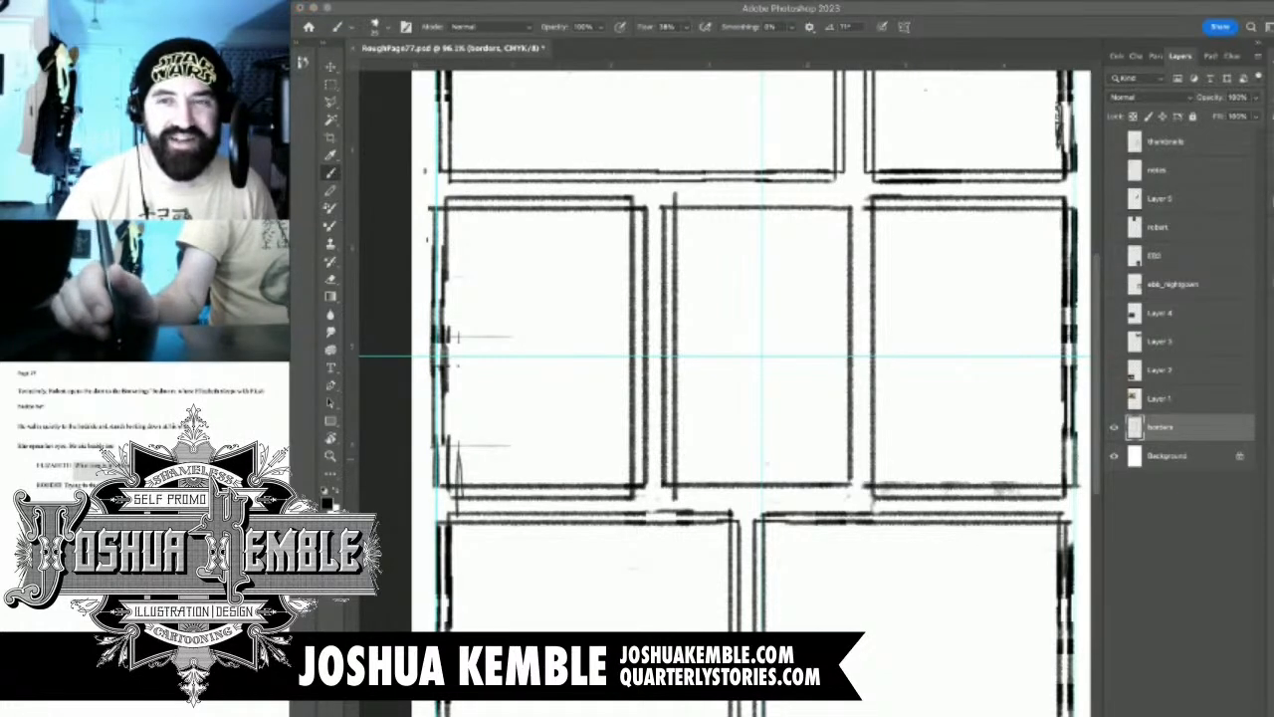
left_click(865, 362)
left_click_drag(865, 362, 792, 360)
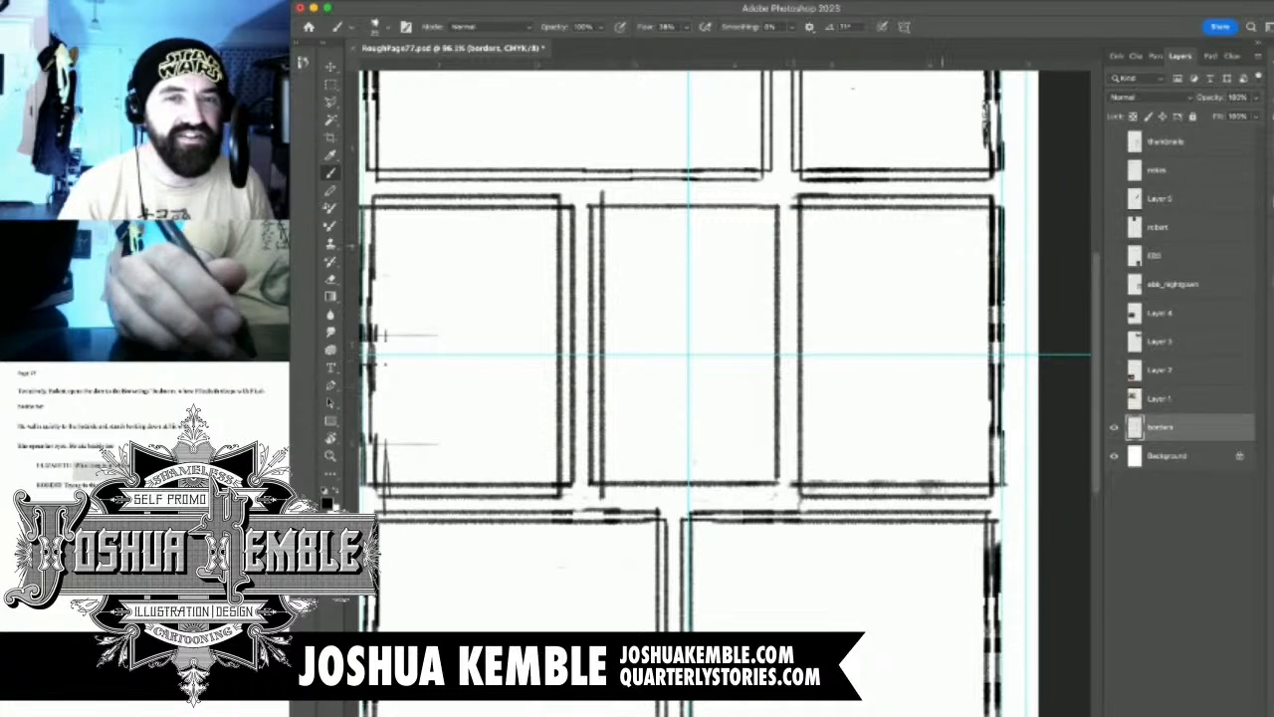
key("e")
mouse_move(793, 214)
left_mouse_down()
mouse_move(810, 194)
mouse_move(791, 207)
mouse_move(802, 495)
left_mouse_up()
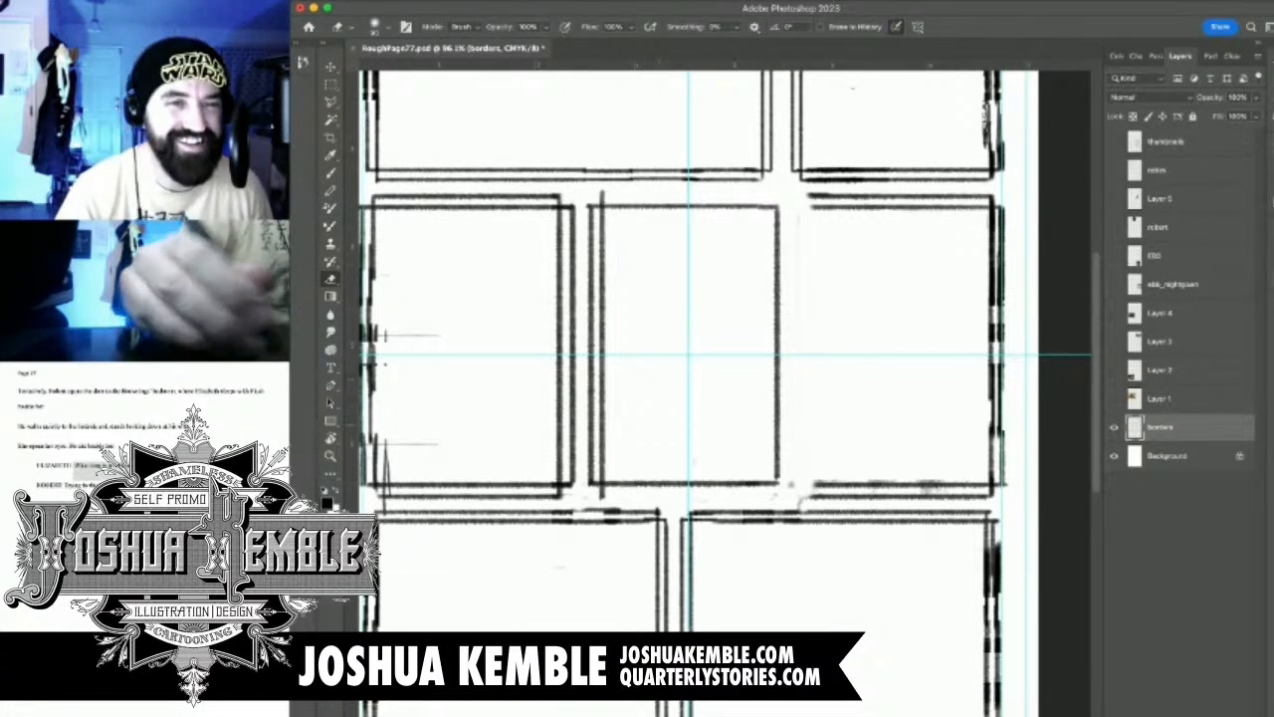
Draw the middle panel's inner top, right and bottom lines, and a double left border on the second row's right-hand panel
key("b")
mouse_move(601, 195)
left_mouse_down()
mouse_move(766, 195)
mouse_move(765, 496)
left_mouse_up()
left_click_drag(599, 498, 763, 498)
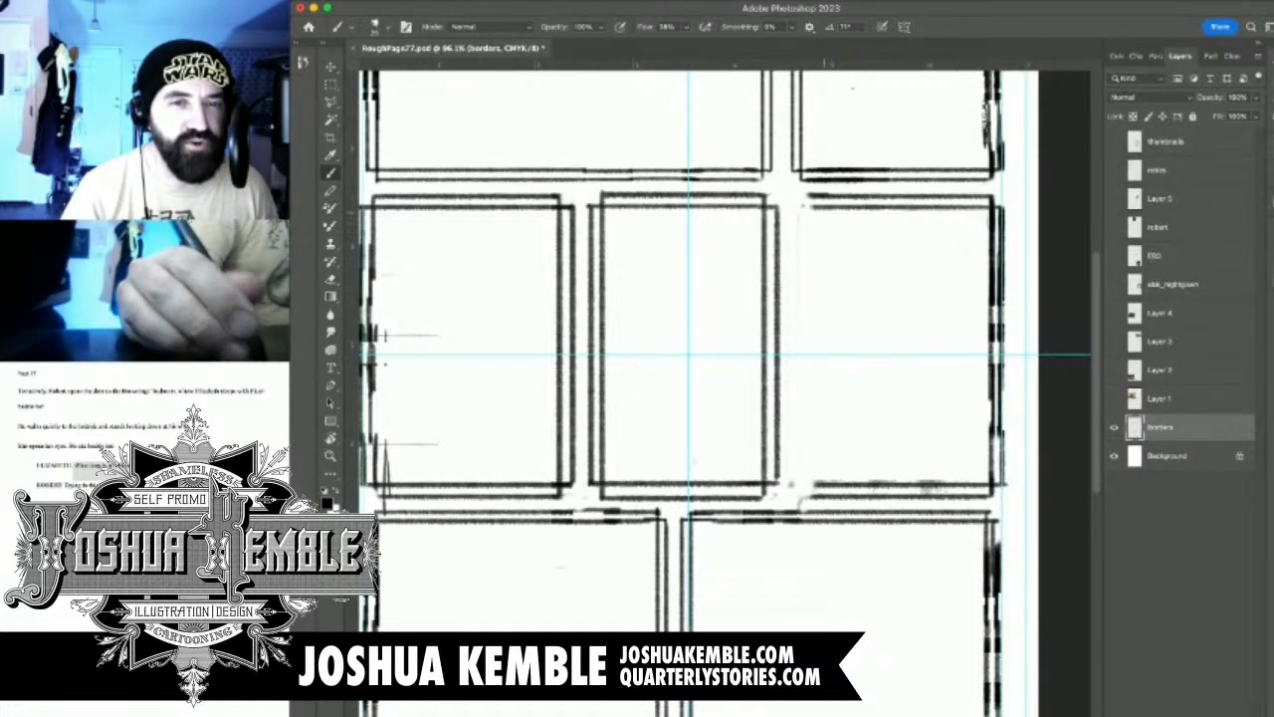
mouse_move(817, 207)
left_mouse_down()
mouse_move(797, 208)
mouse_move(791, 483)
mouse_move(835, 485)
mouse_move(803, 497)
mouse_move(801, 192)
left_mouse_up()
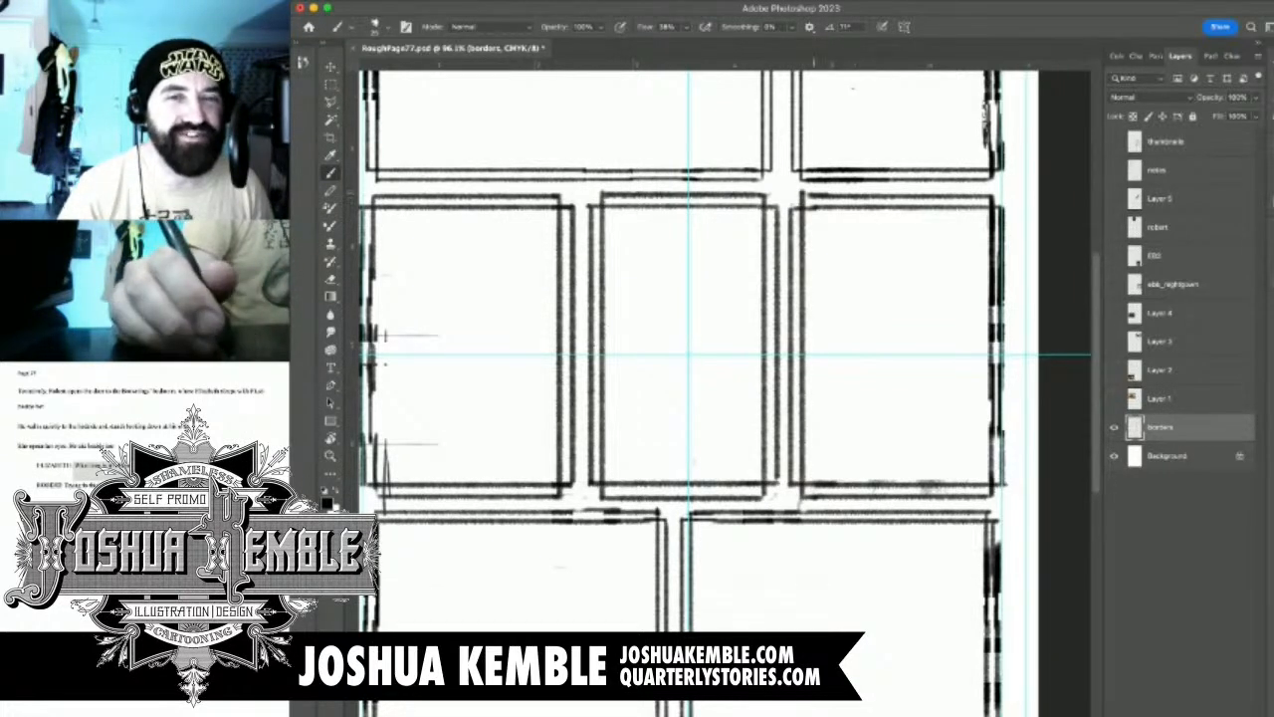
key("super+0")
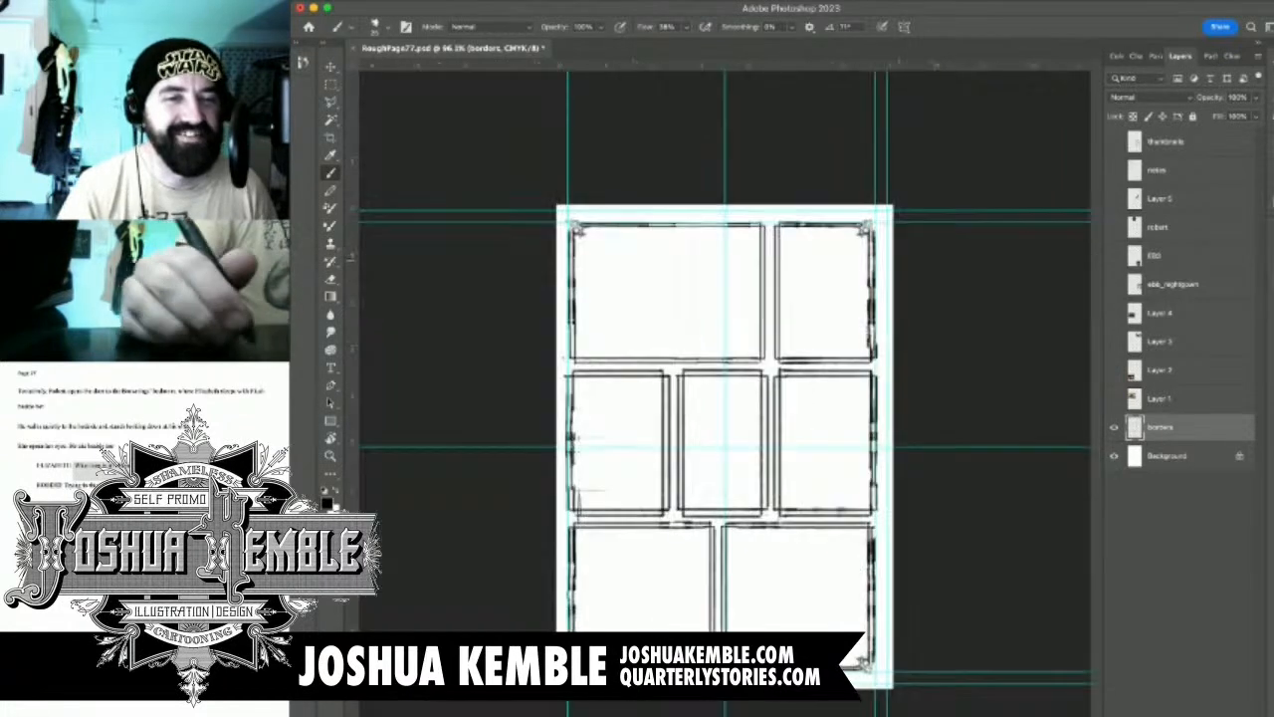
Select the gutter and facing borders between the second row's left and middle panels, shift them slightly left, and deselect
scroll(715, 426, "up", 5)
left_click_drag(800, 447, 691, 430)
scroll(812, 408, "down", 5)
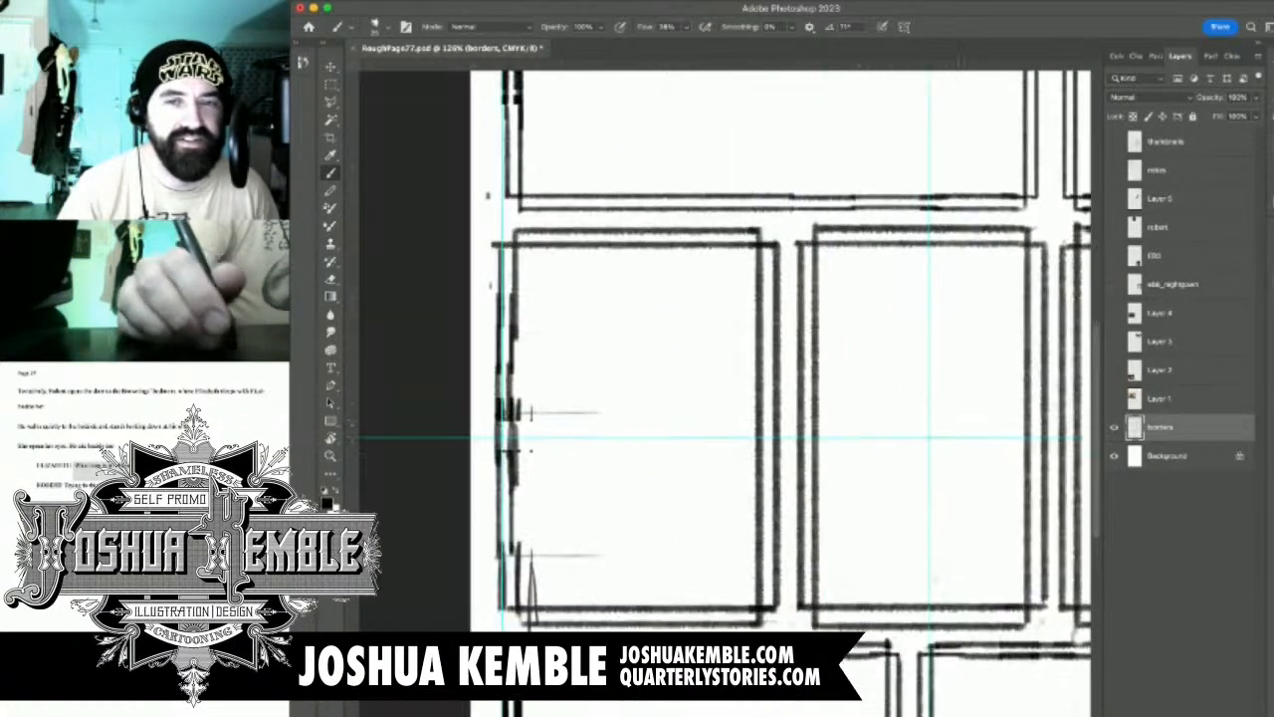
scroll(583, 458, "up", 4)
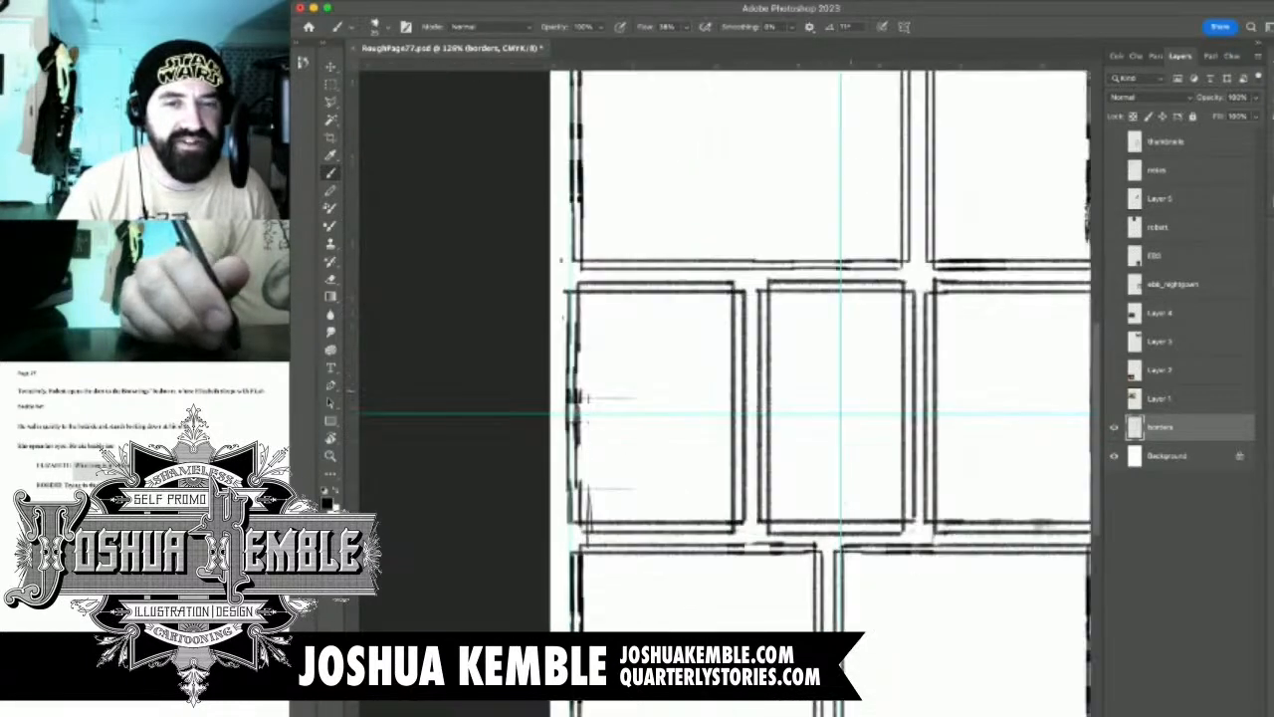
left_click_drag(882, 349, 810, 342)
key("m")
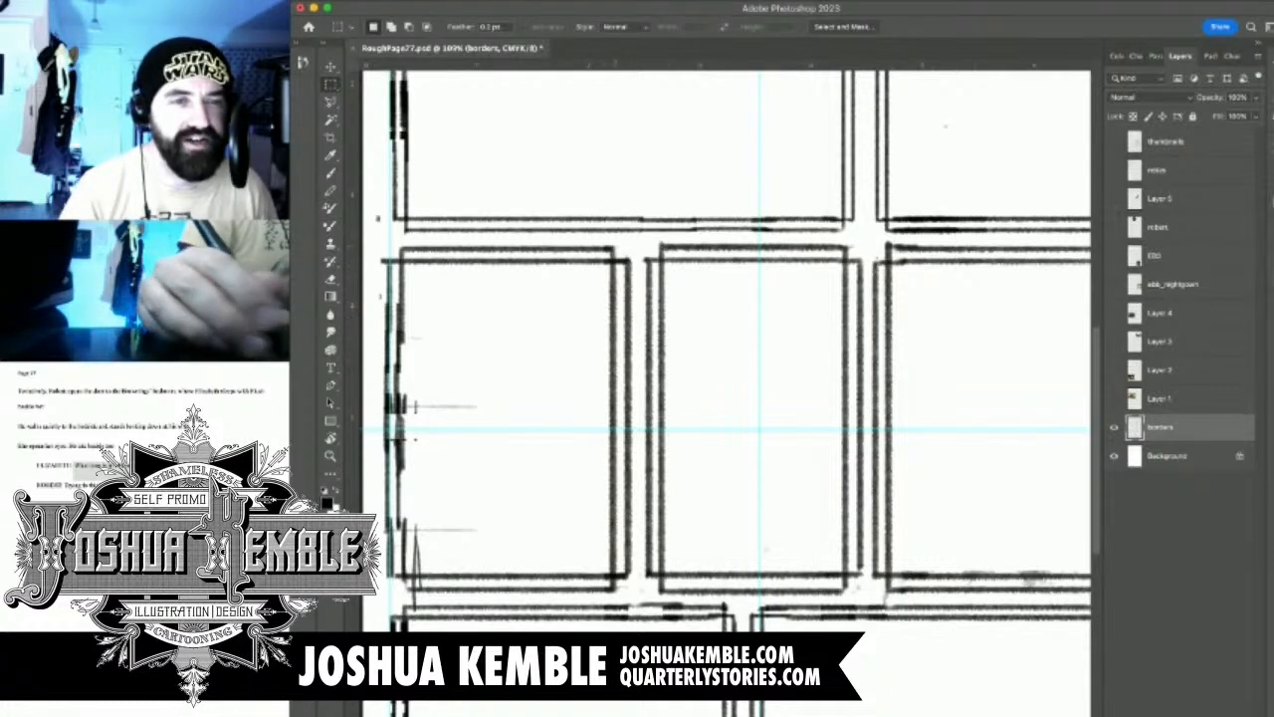
left_click_drag(576, 241, 719, 593)
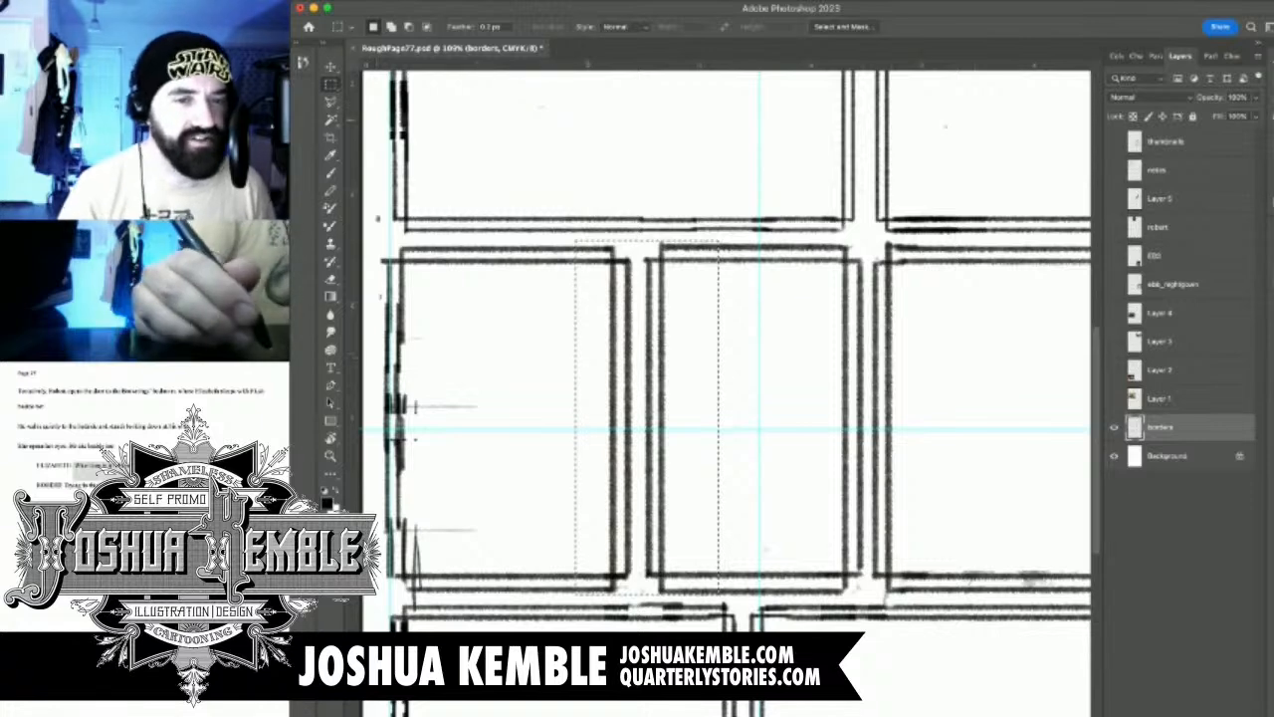
key("v")
mouse_move(655, 367)
left_mouse_down()
mouse_move(643, 379)
mouse_move(648, 368)
mouse_move(594, 369)
mouse_move(636, 379)
left_mouse_up()
key("super+z")
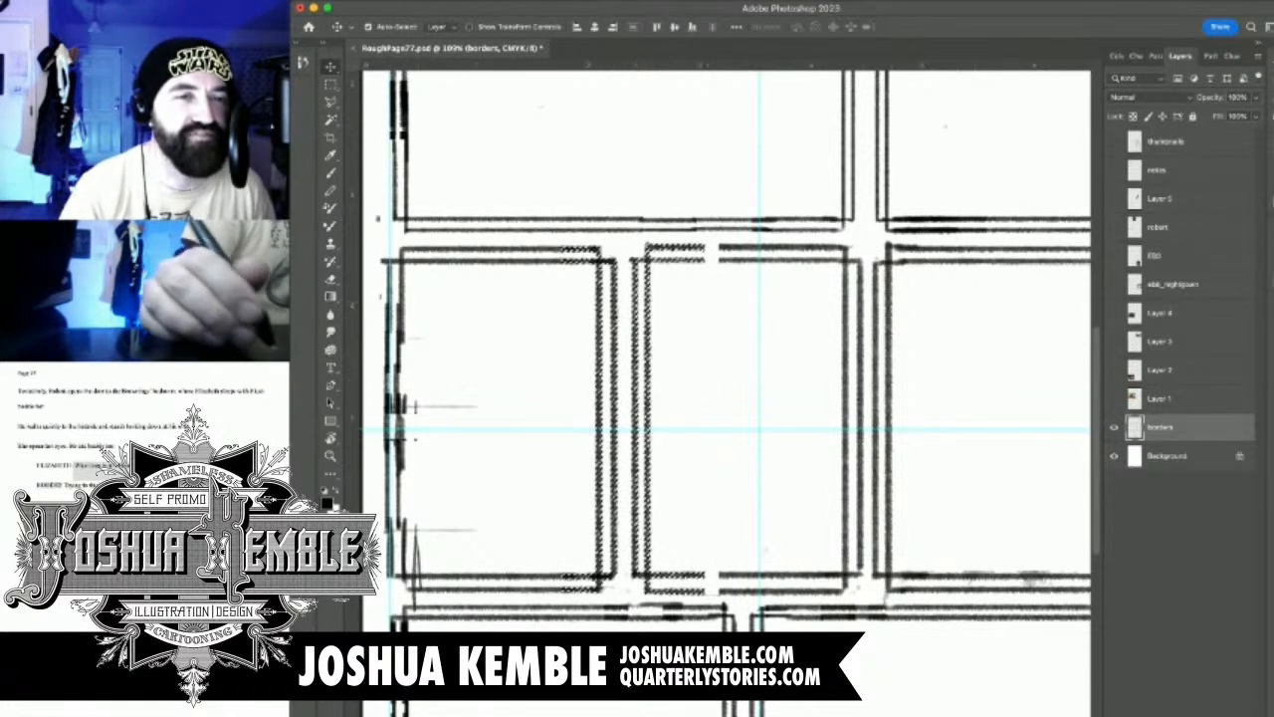
left_click_drag(808, 354, 682, 357)
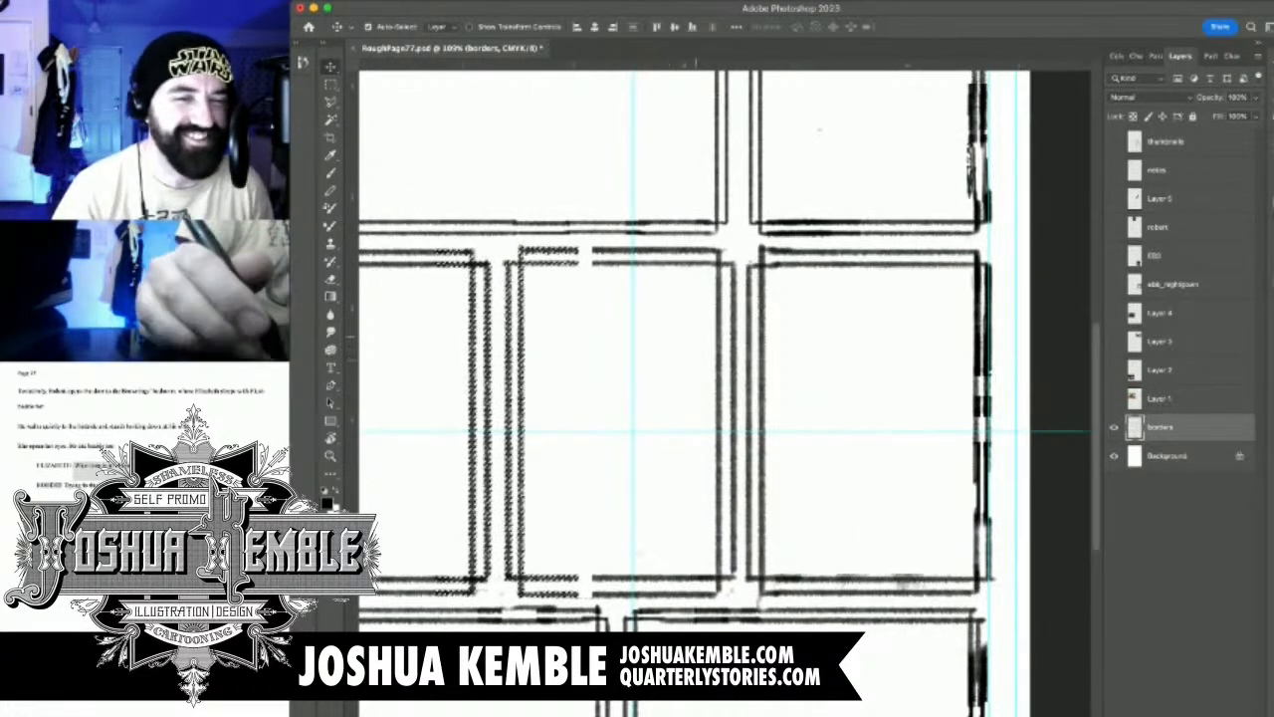
left_click_drag(597, 358, 775, 382)
key("m")
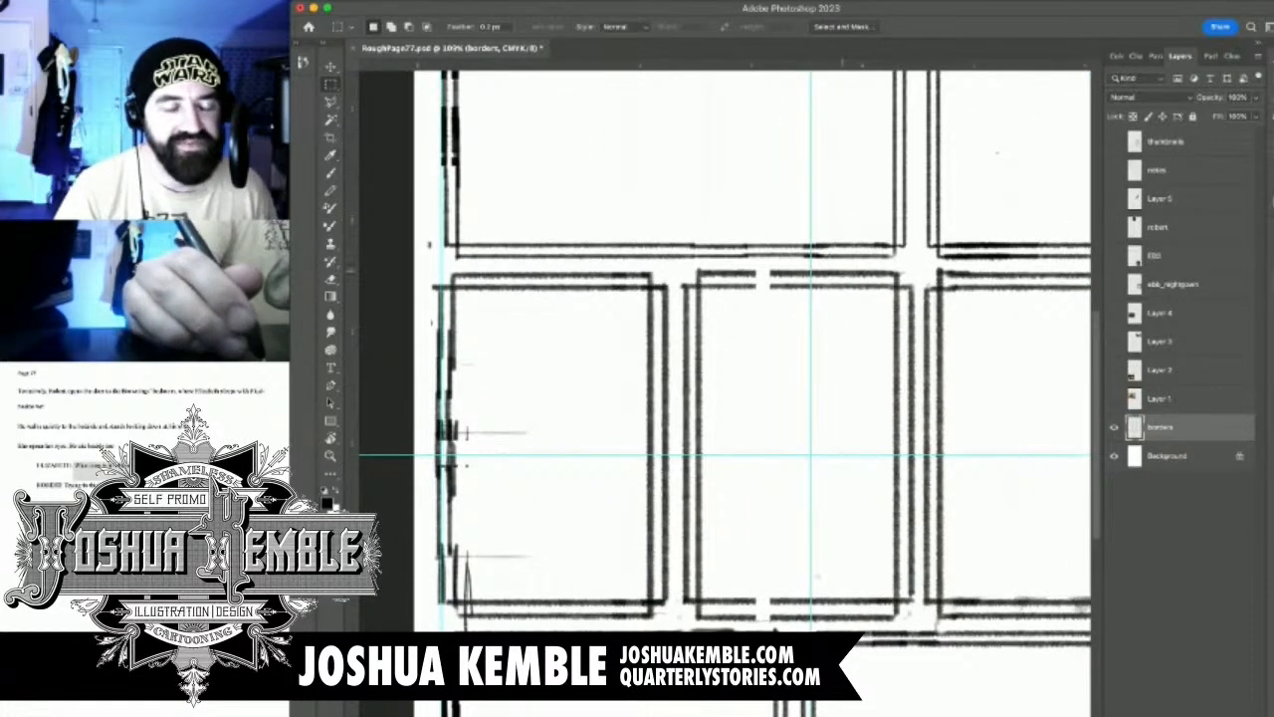
Close the gaps in the middle panel's double top and bottom borders with short brushed horizontal lines
key("b")
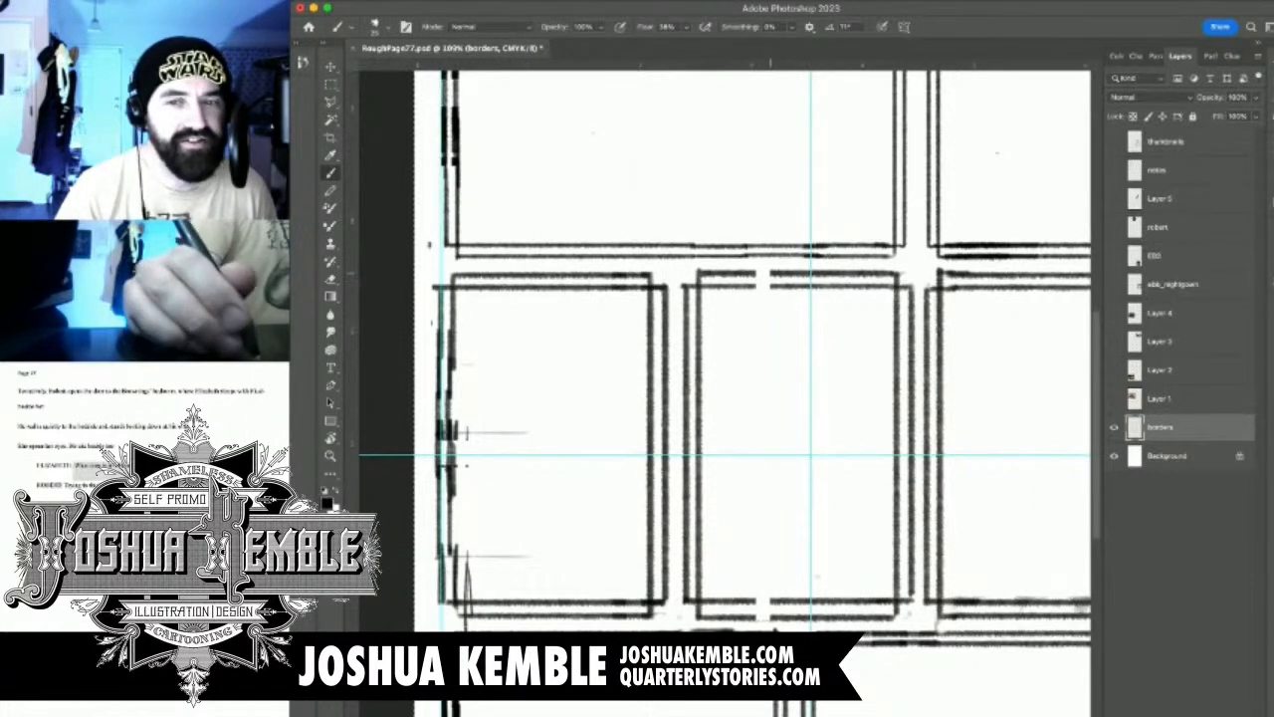
left_click_drag(751, 278, 784, 278)
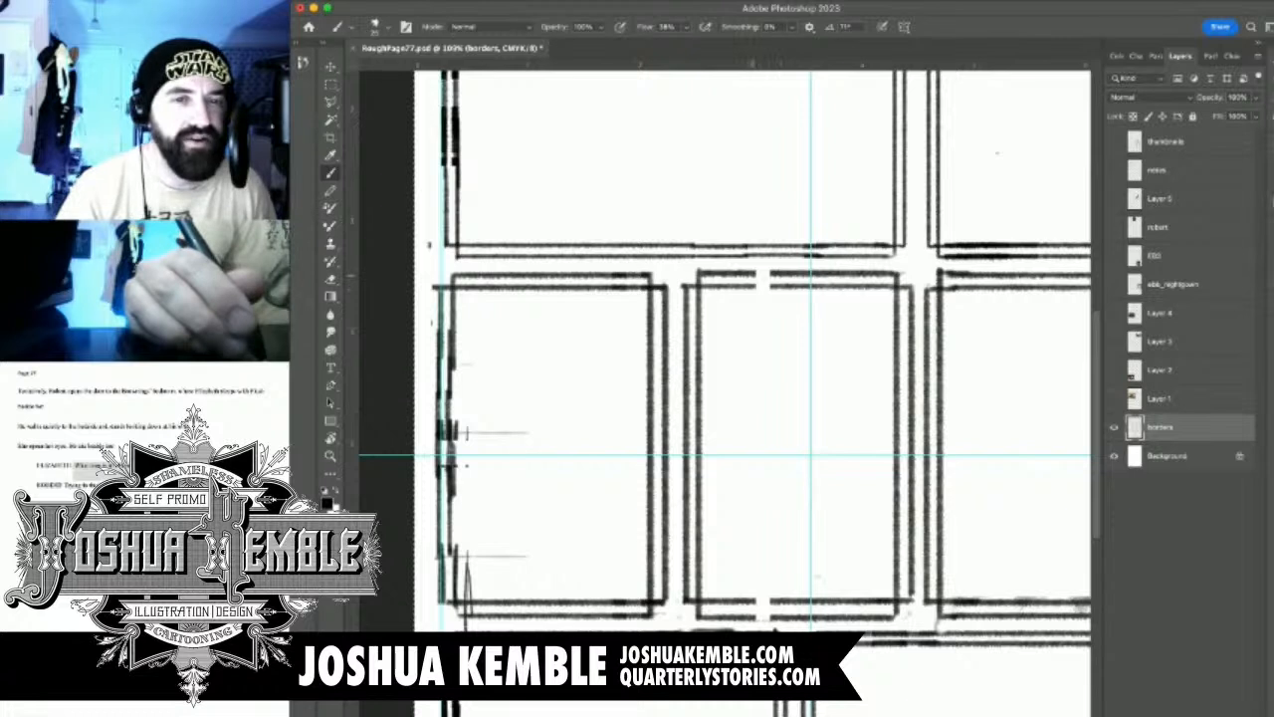
mouse_move(746, 271)
left_mouse_down()
mouse_move(790, 272)
mouse_move(788, 286)
left_mouse_up()
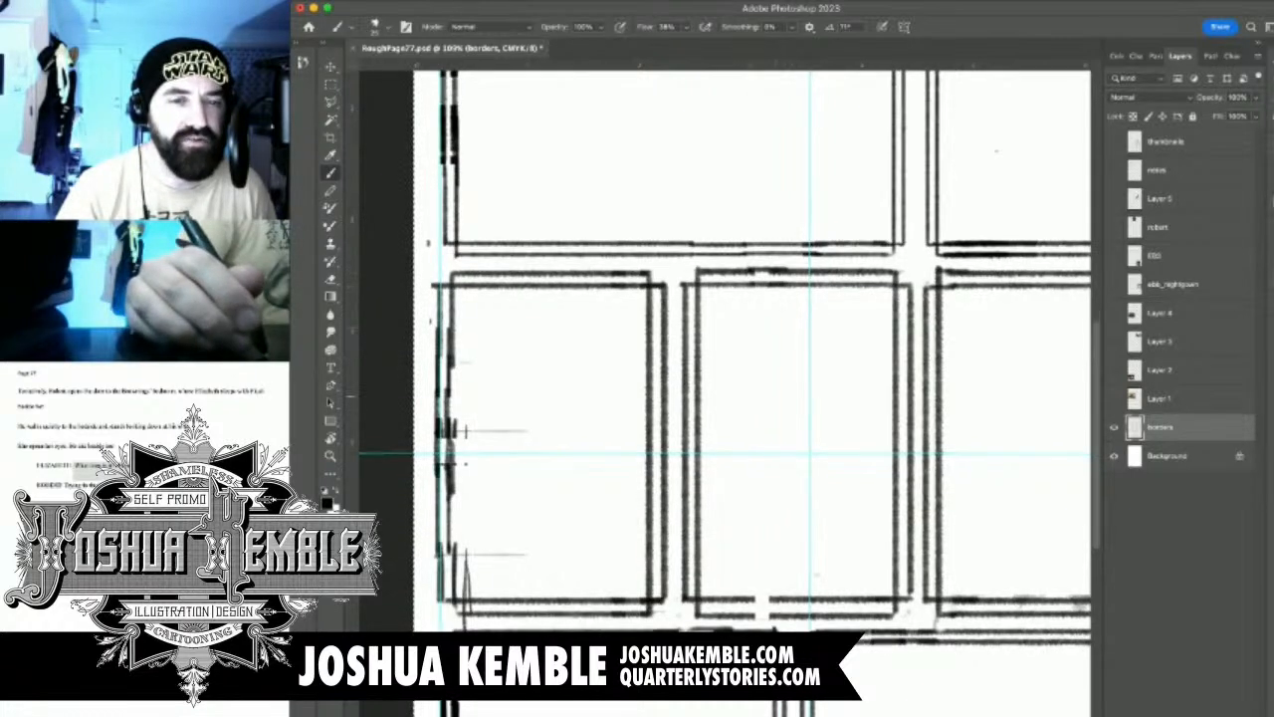
left_click_drag(761, 604, 698, 356)
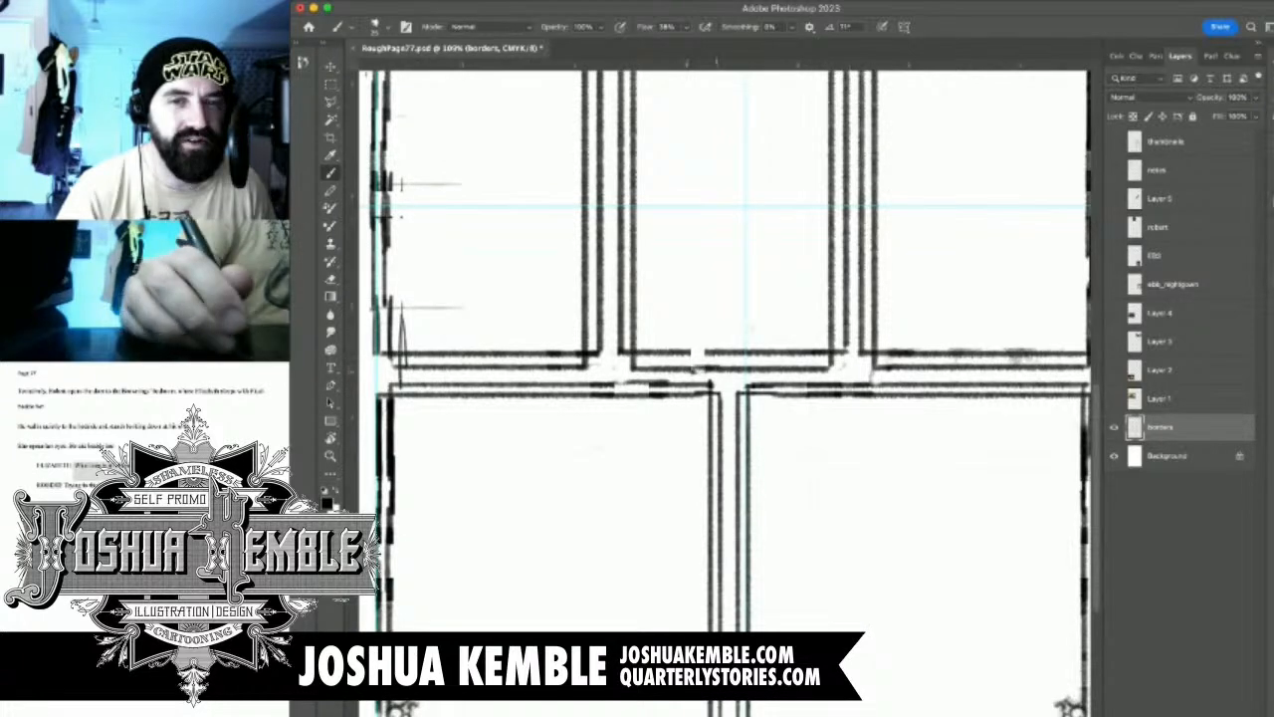
Show the thumbnails layer again over the reworked panel borders
key("super+0")
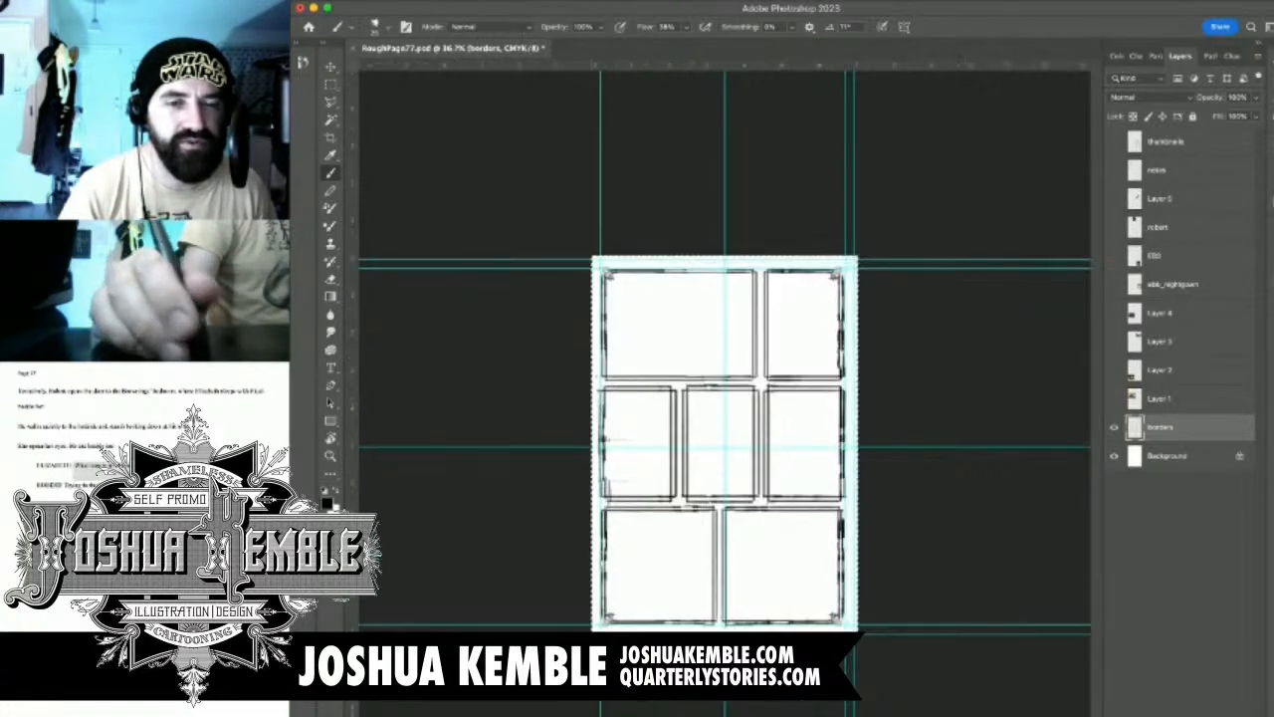
left_click(1114, 141)
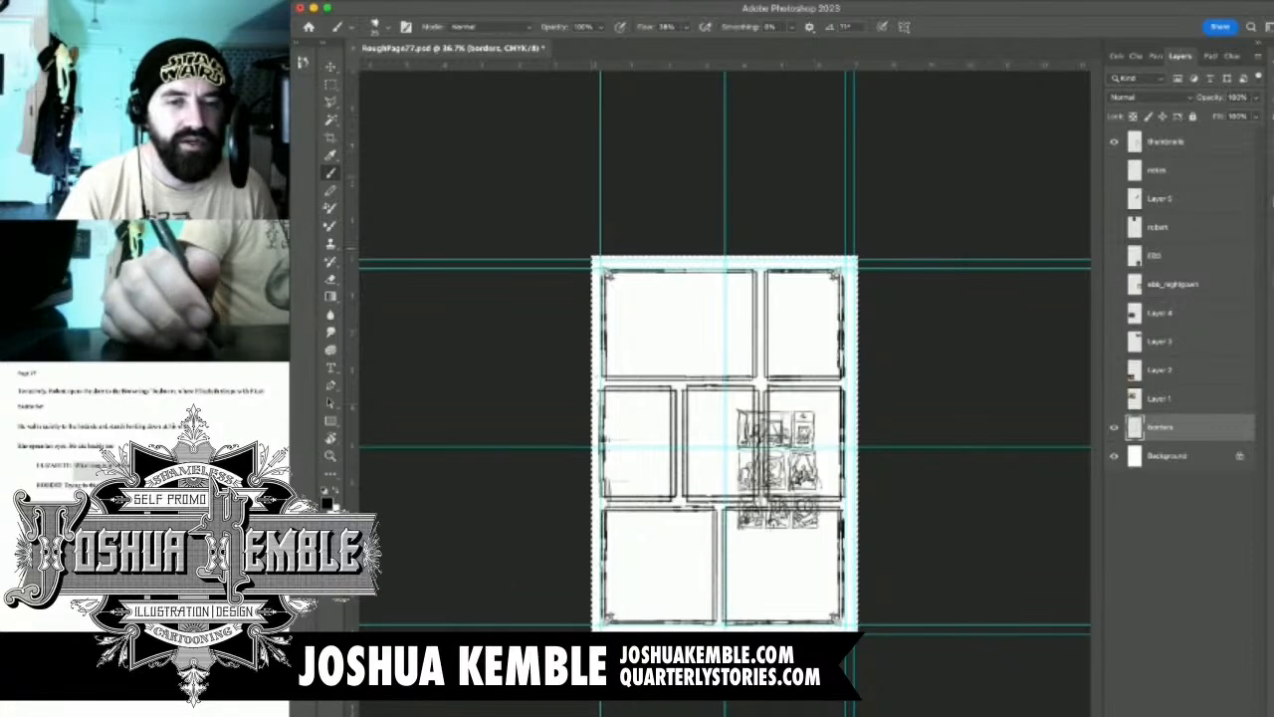
scroll(856, 438, "up", 8)
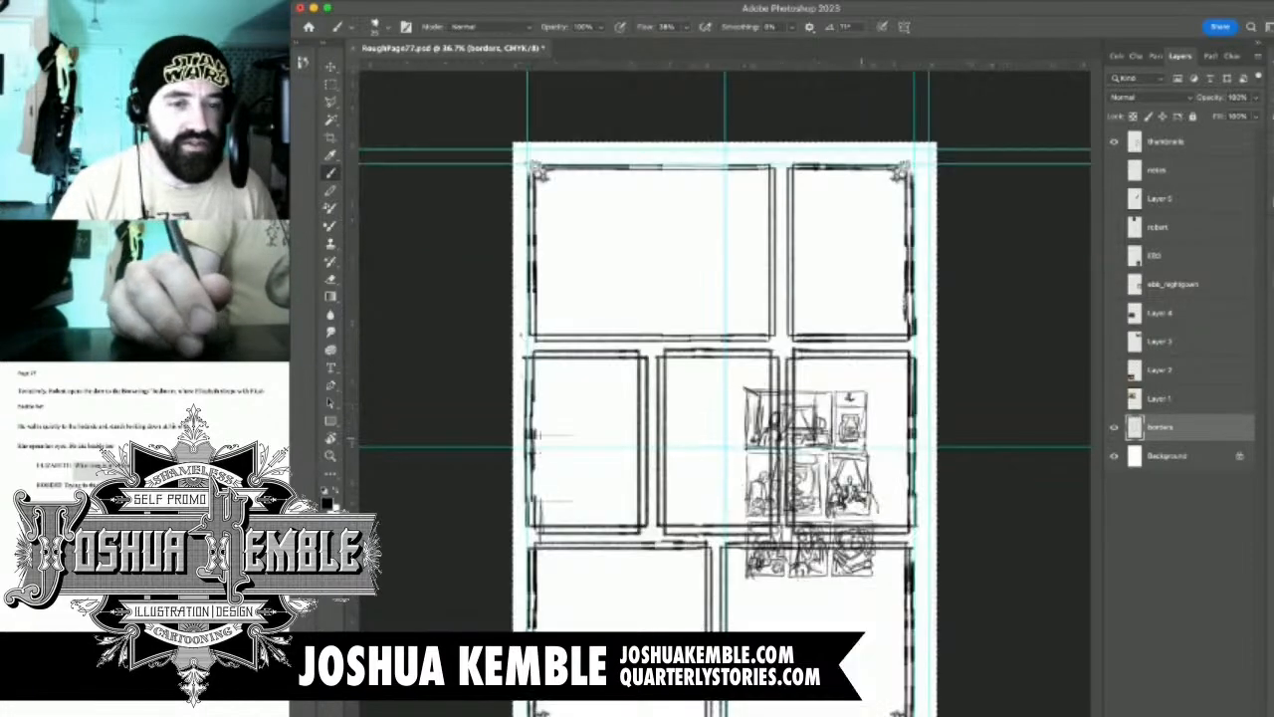
left_click_drag(885, 502, 1006, 286)
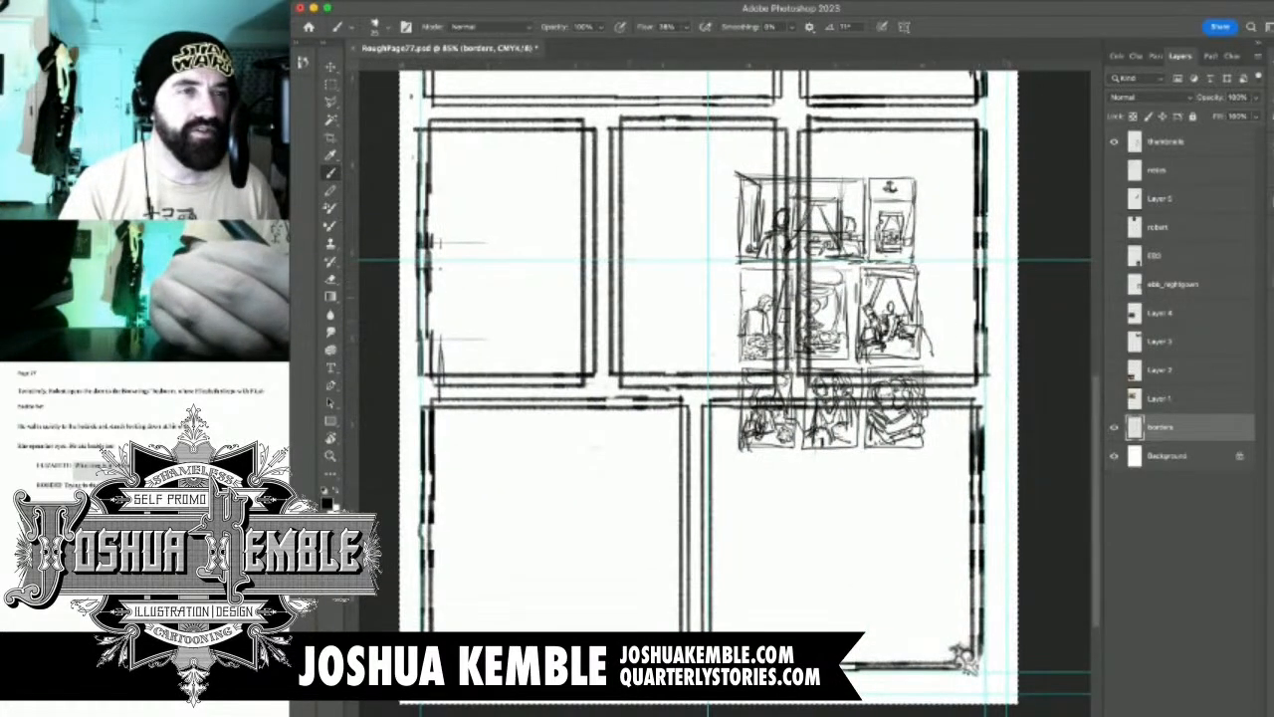
key("m")
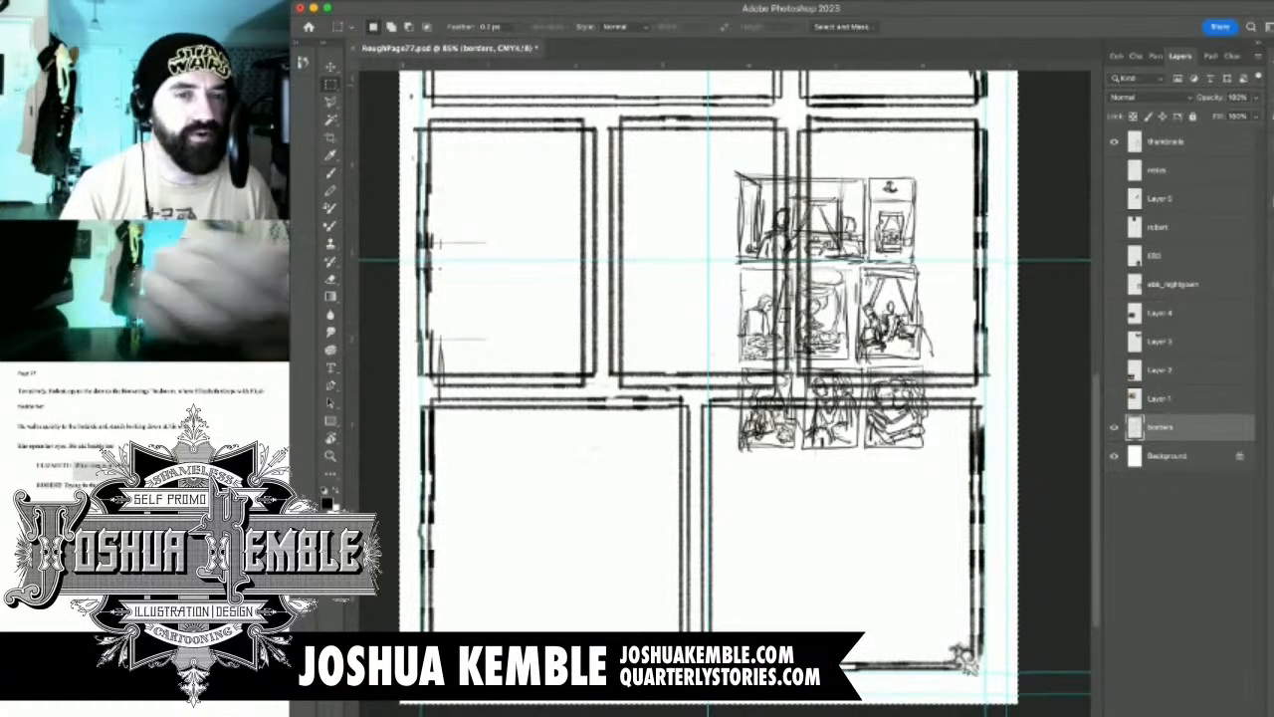
key("v")
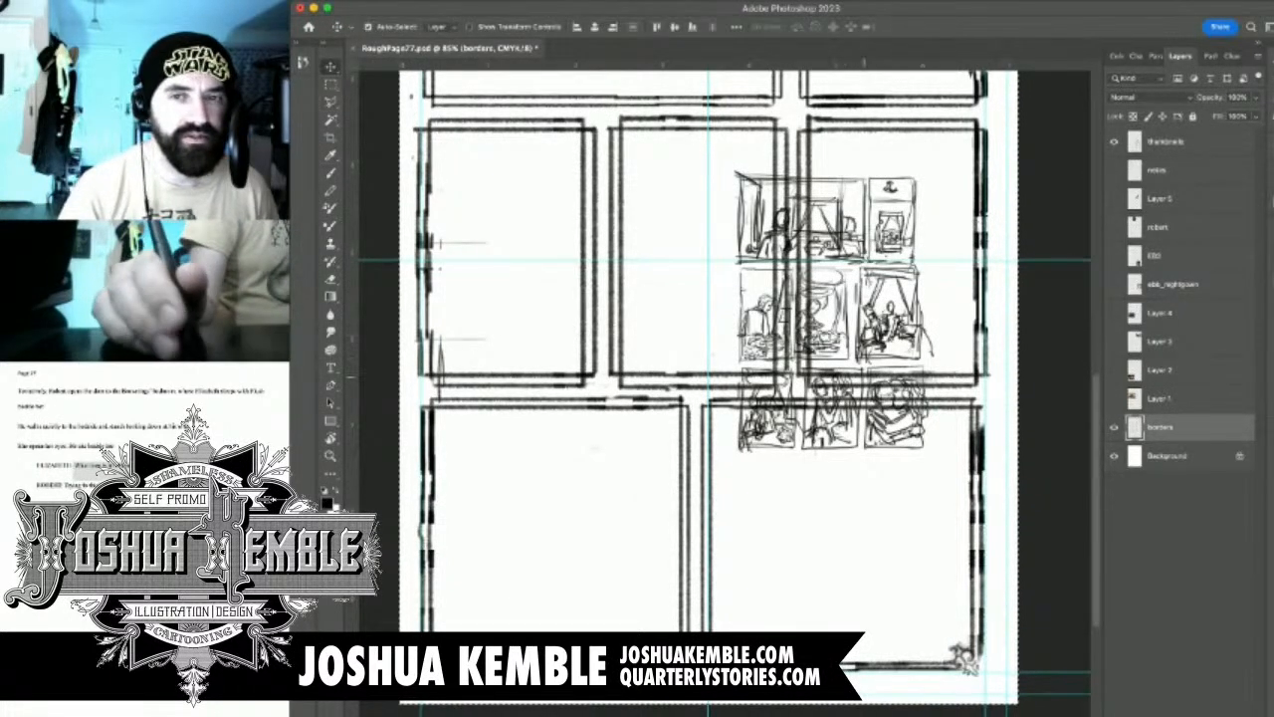
left_click_drag(858, 320, 847, 257)
key("super+z")
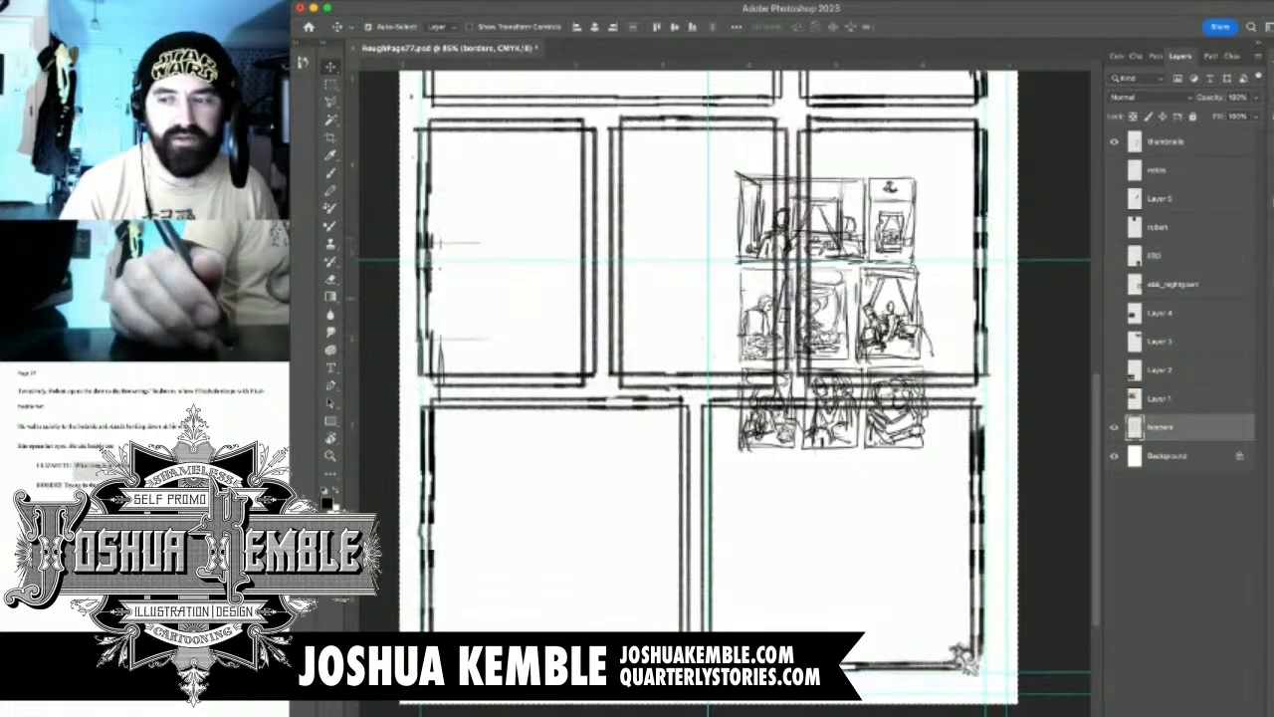
Move the thumbnail sketches on the thumbnails layer over the second row's left panel and clear the selection
left_click(1166, 142)
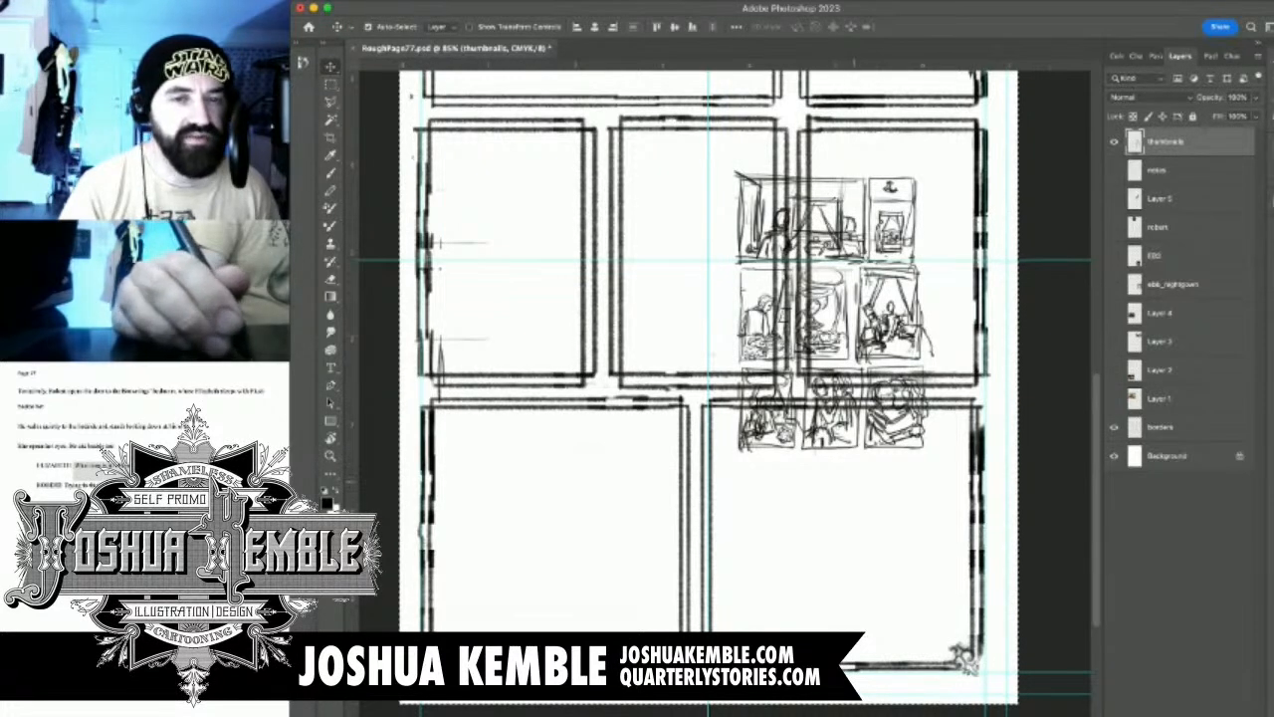
mouse_move(833, 313)
left_mouse_down()
mouse_move(758, 249)
mouse_move(706, 229)
mouse_move(553, 226)
left_mouse_up()
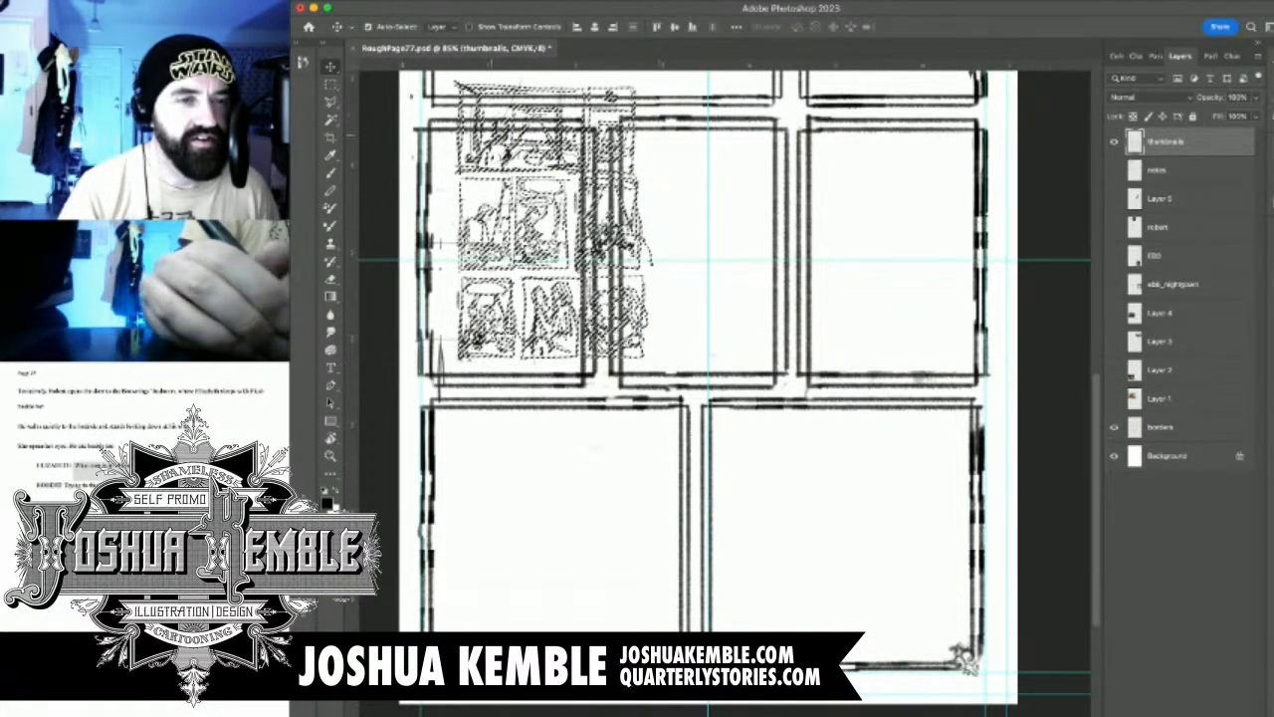
left_click_drag(513, 160, 491, 146)
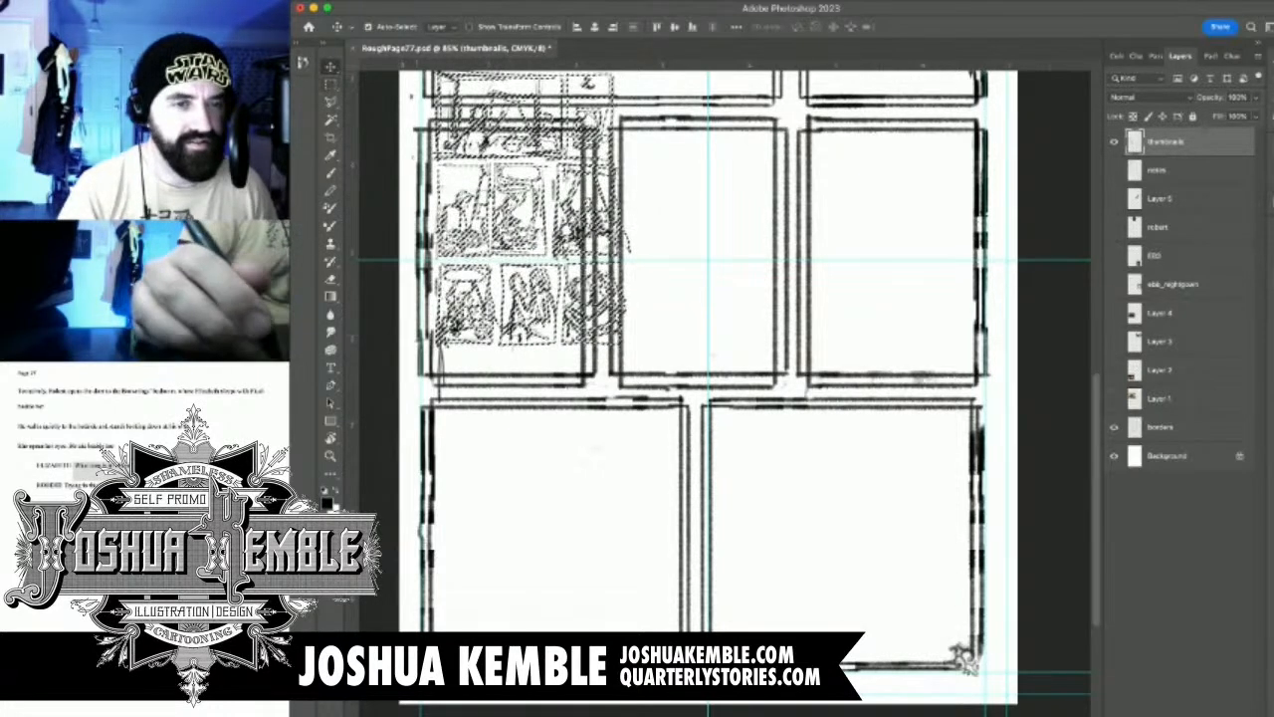
key("m")
key("ctrl+d")
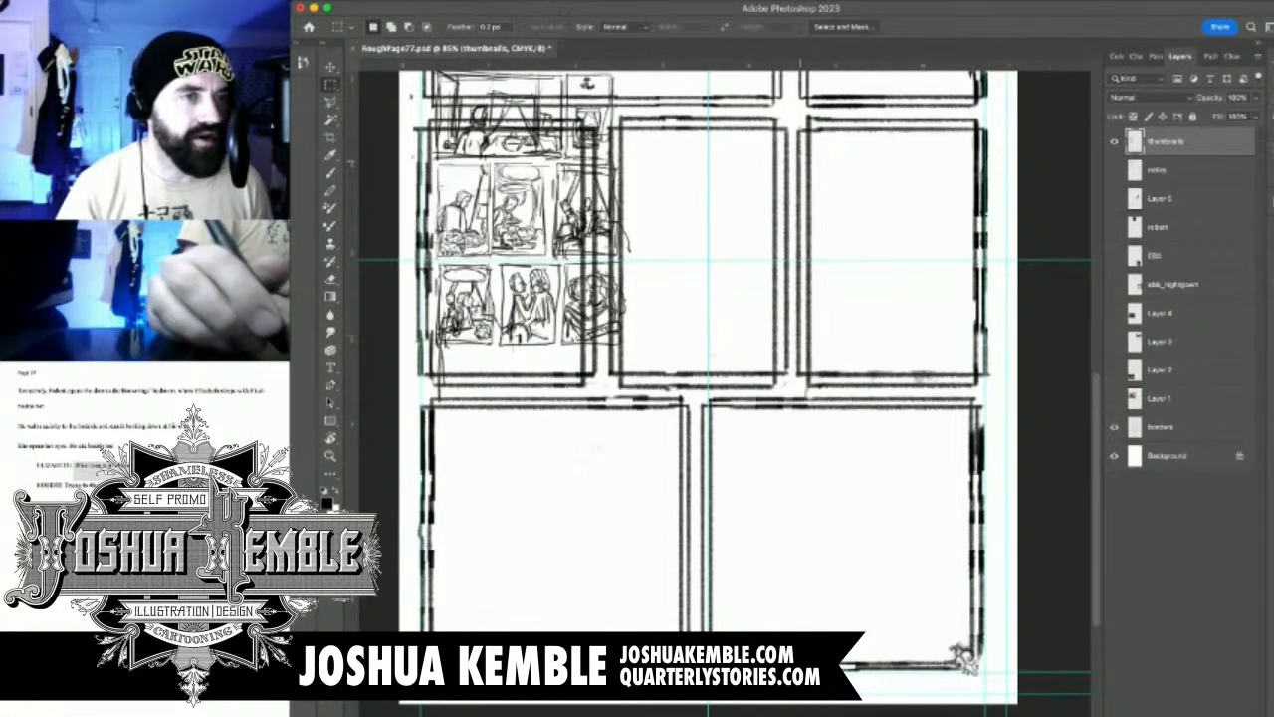
Compare the thumbnail sketches with the second-row panels by toggling the visibility of the thumbnails and borders layers
left_click_drag(660, 317, 674, 299)
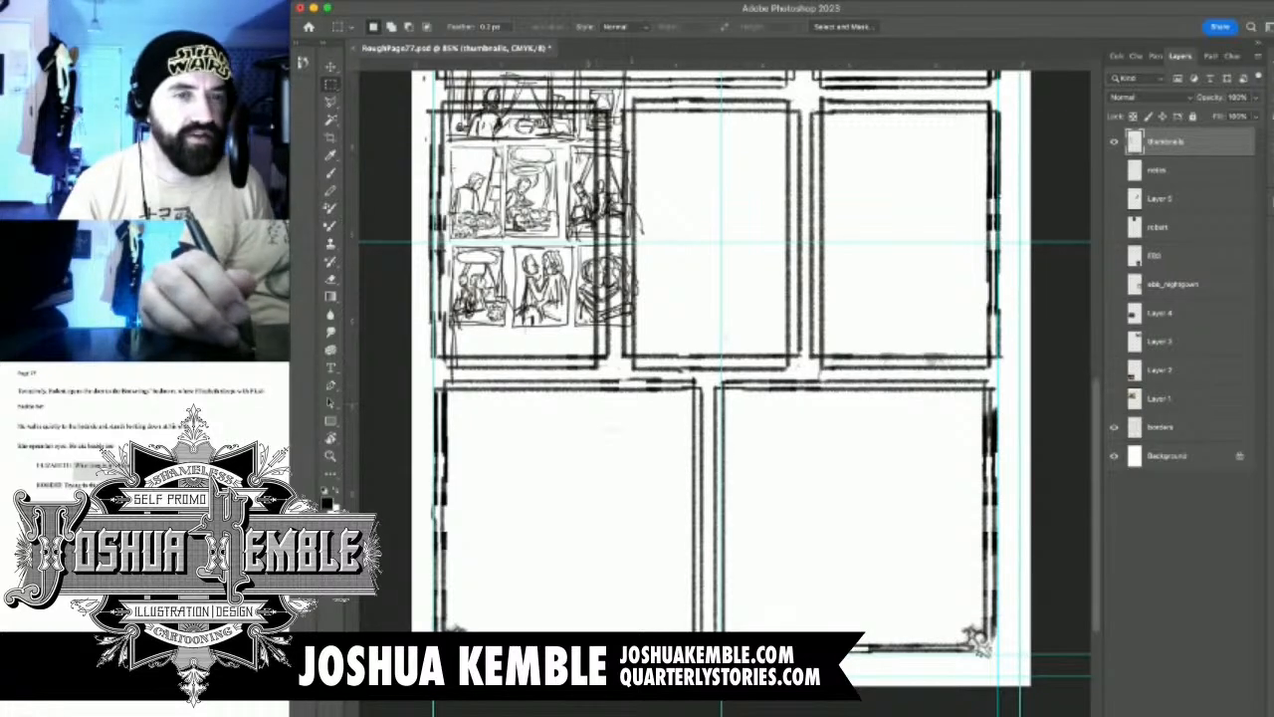
left_click_drag(669, 308, 672, 384)
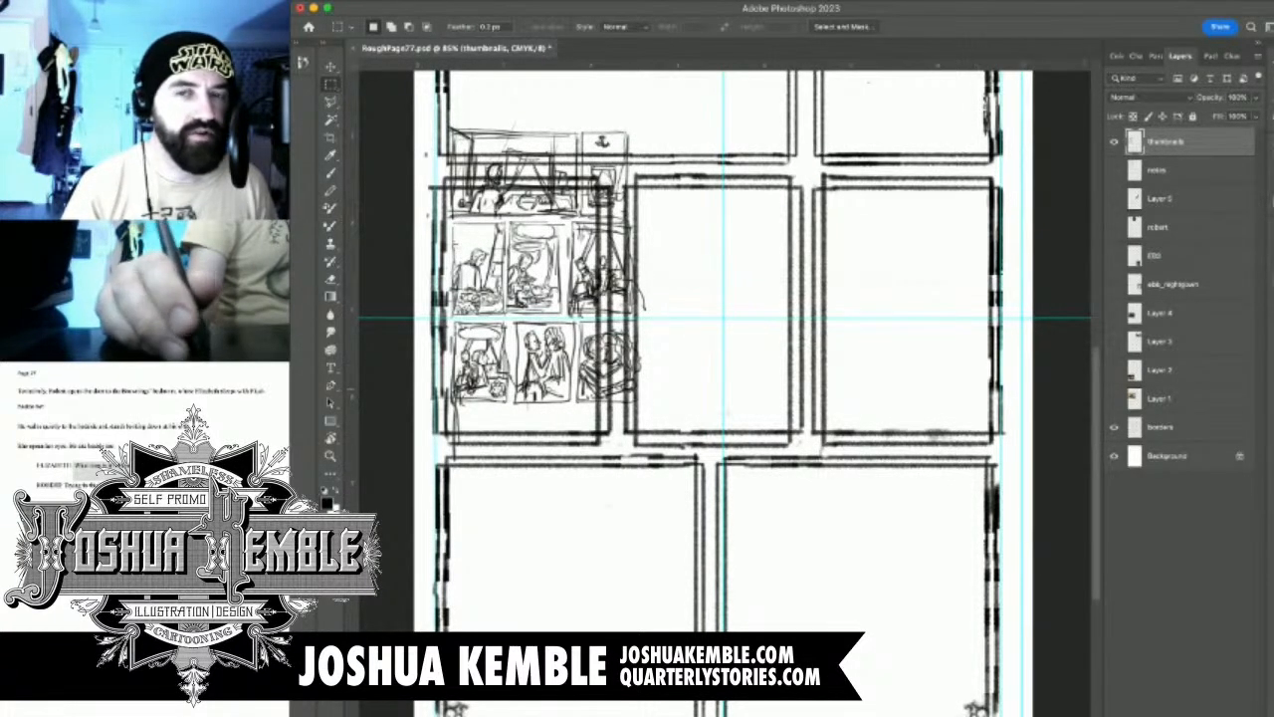
left_click(1114, 142)
left_click(1114, 141)
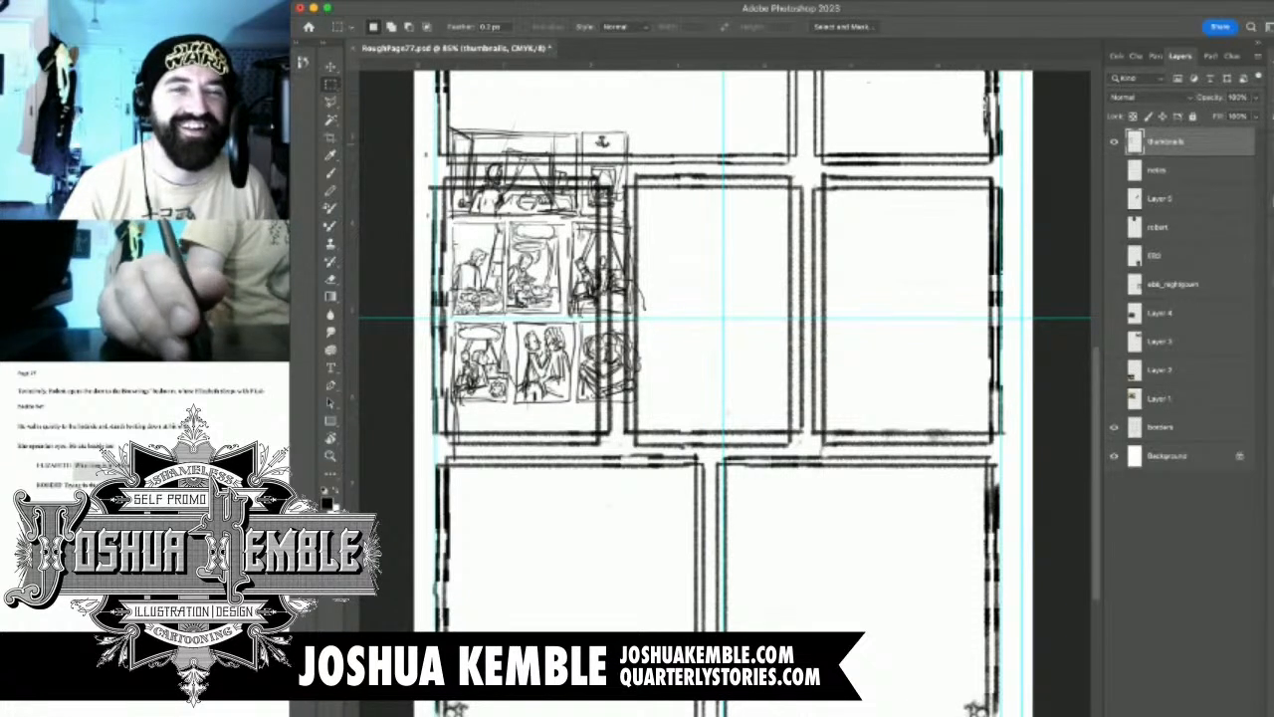
left_click(1114, 141)
left_click(1114, 141)
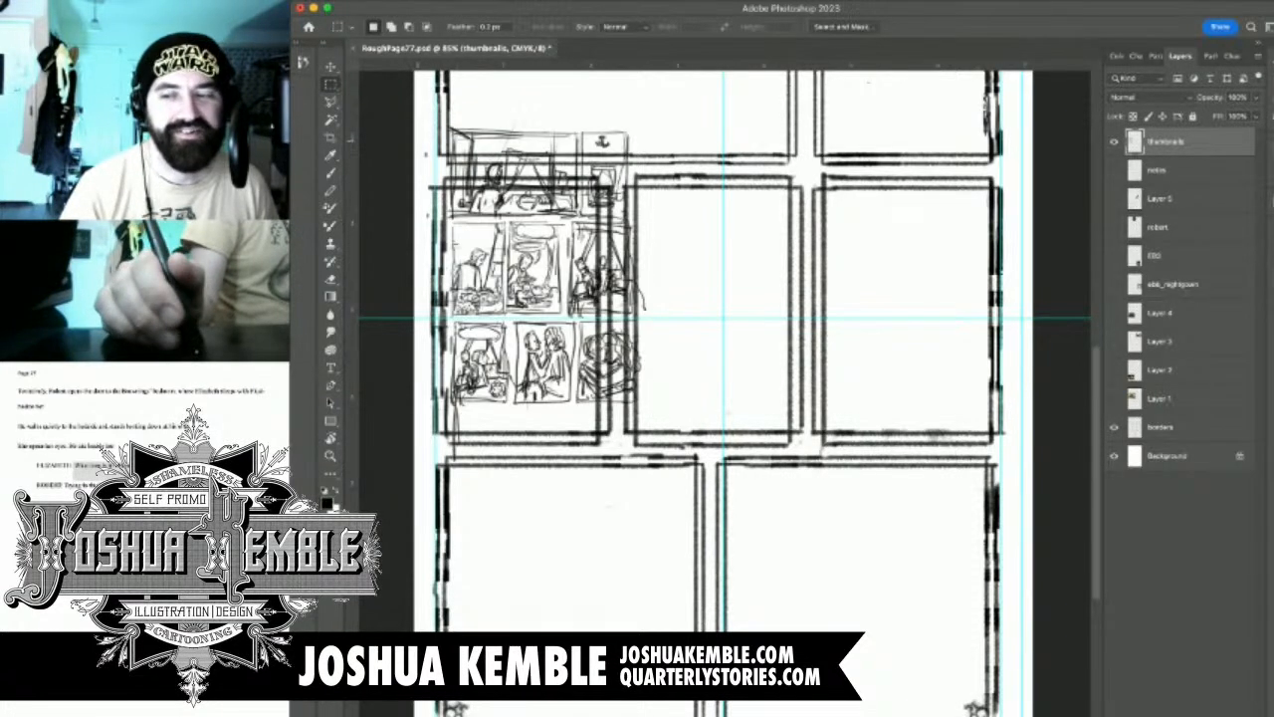
left_click(1114, 426)
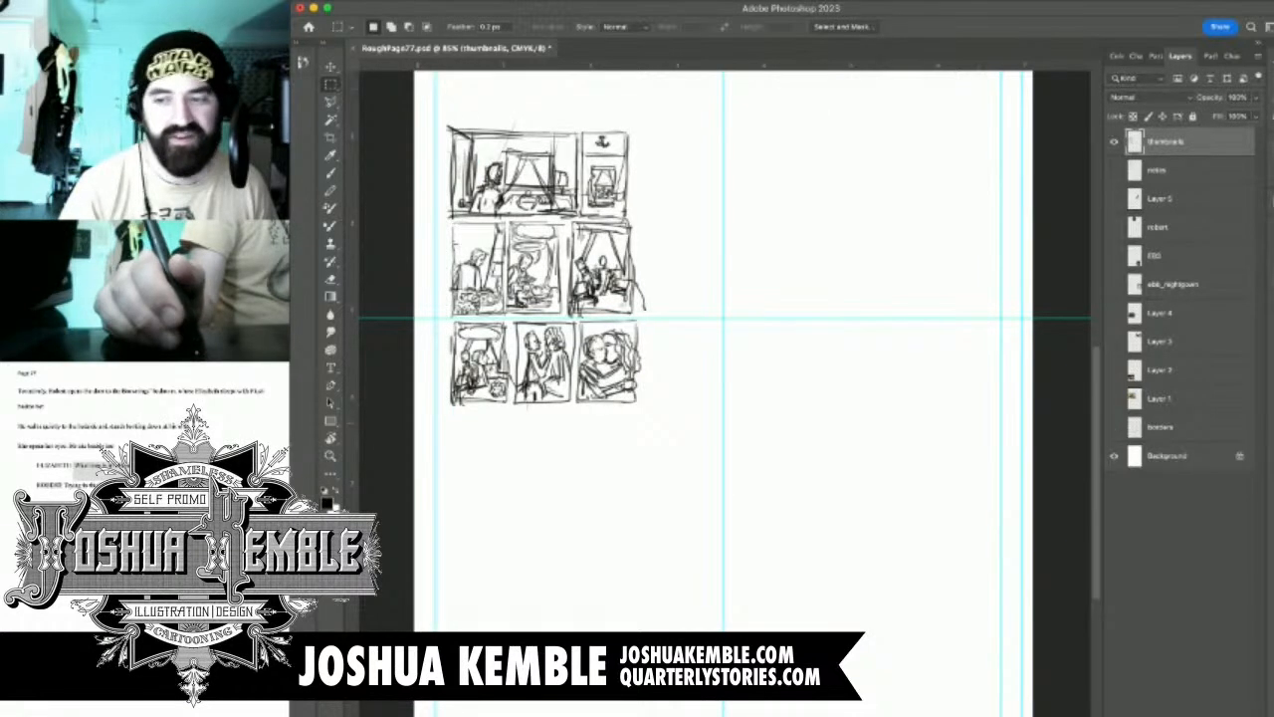
left_click(1114, 426)
left_click(1114, 426)
left_click(1114, 426)
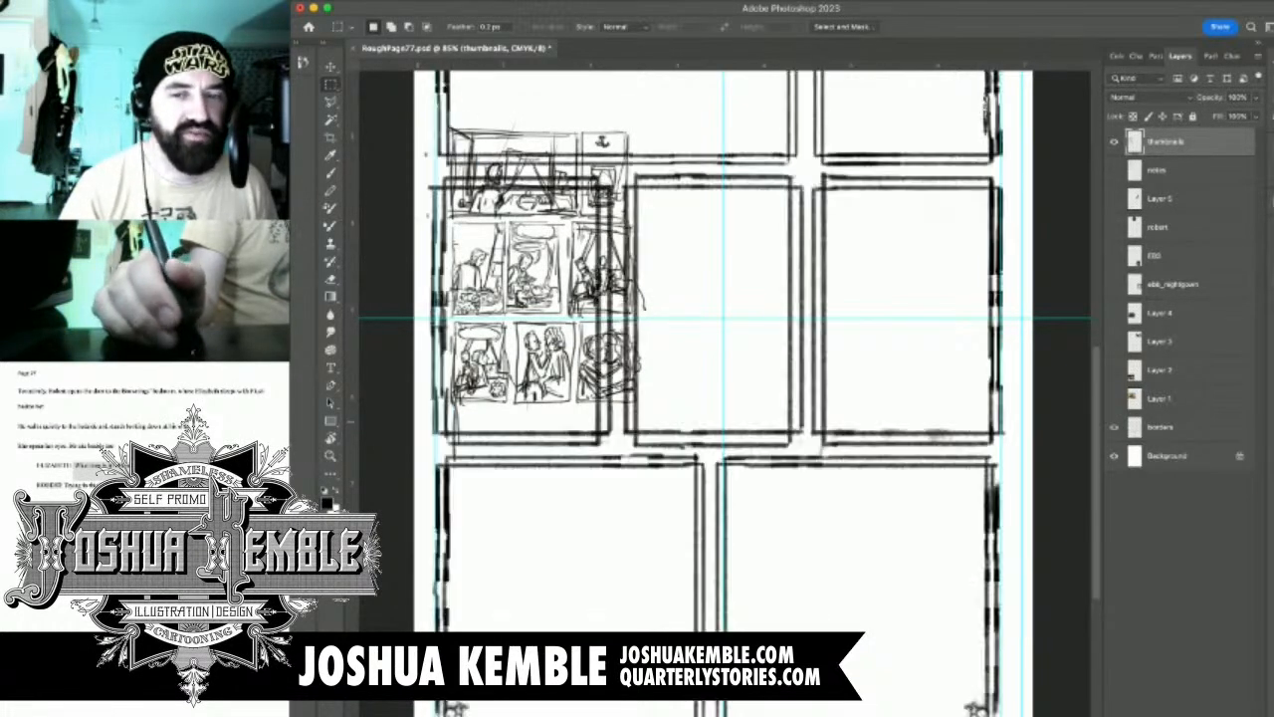
Copy the second row's three panel borders from the borders layer to a new layer and move the copy straight down over the third row
left_click(1161, 427)
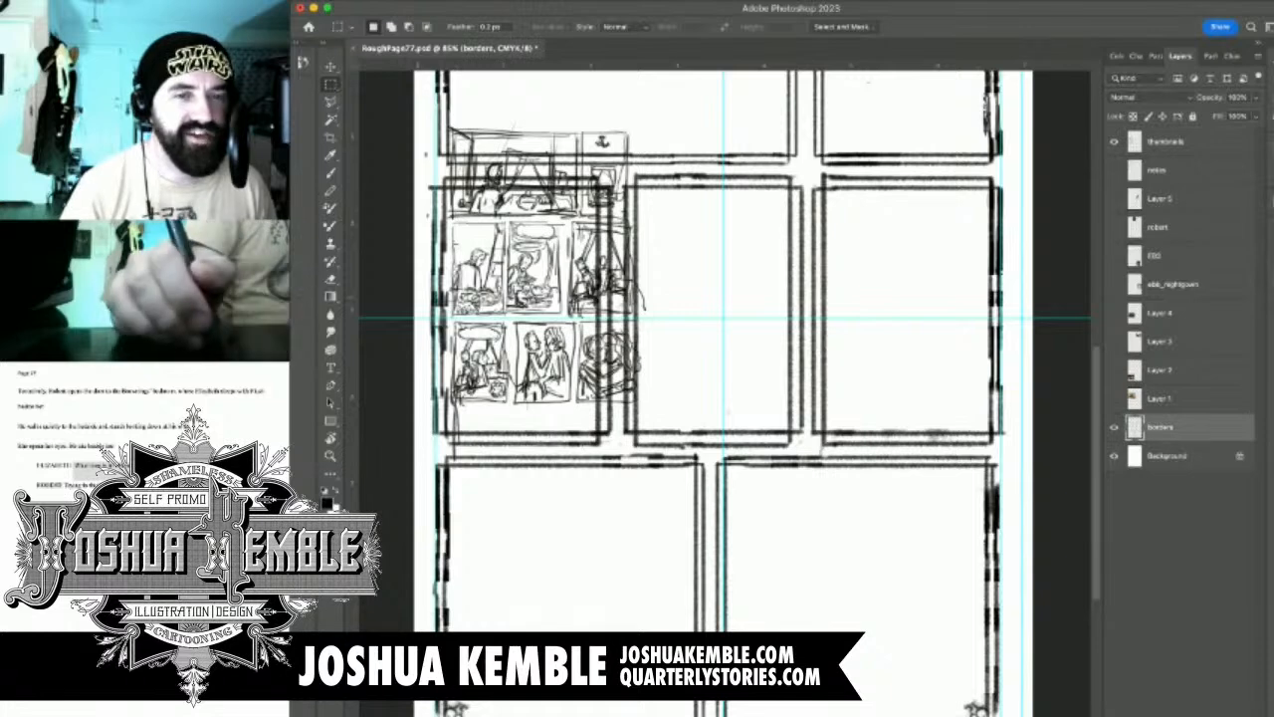
left_click_drag(422, 171, 1021, 447)
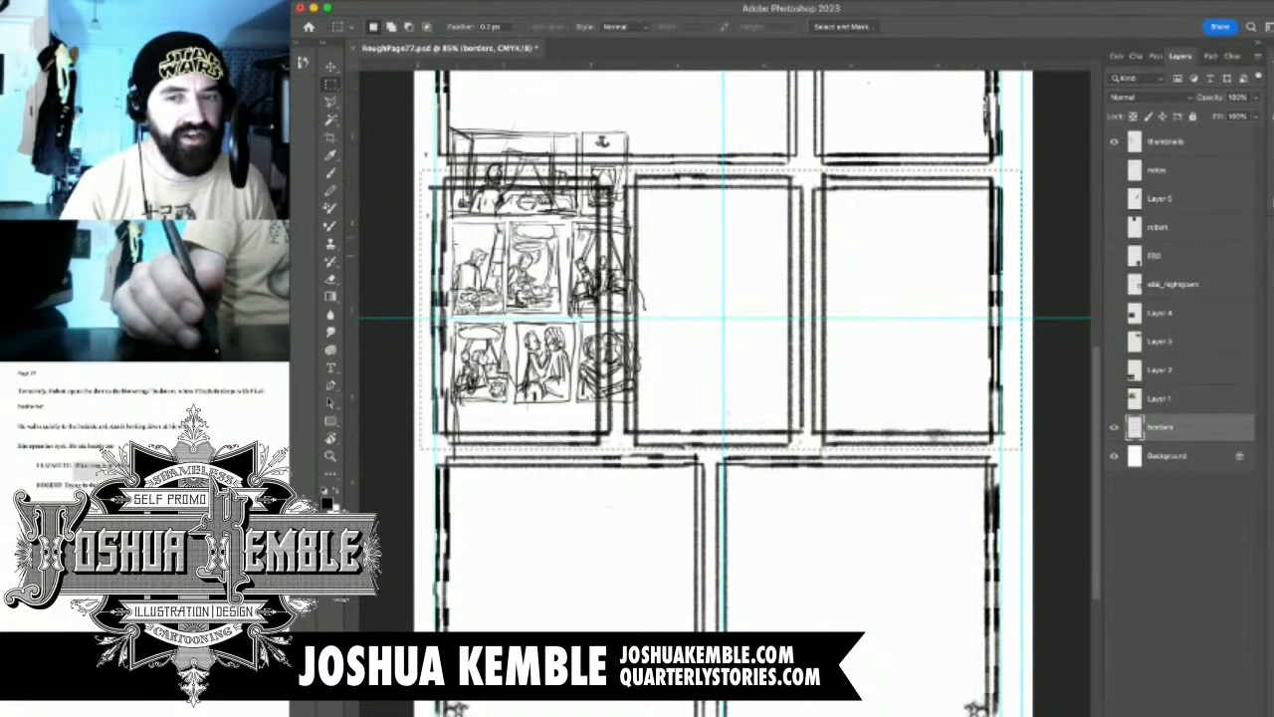
key("super+j")
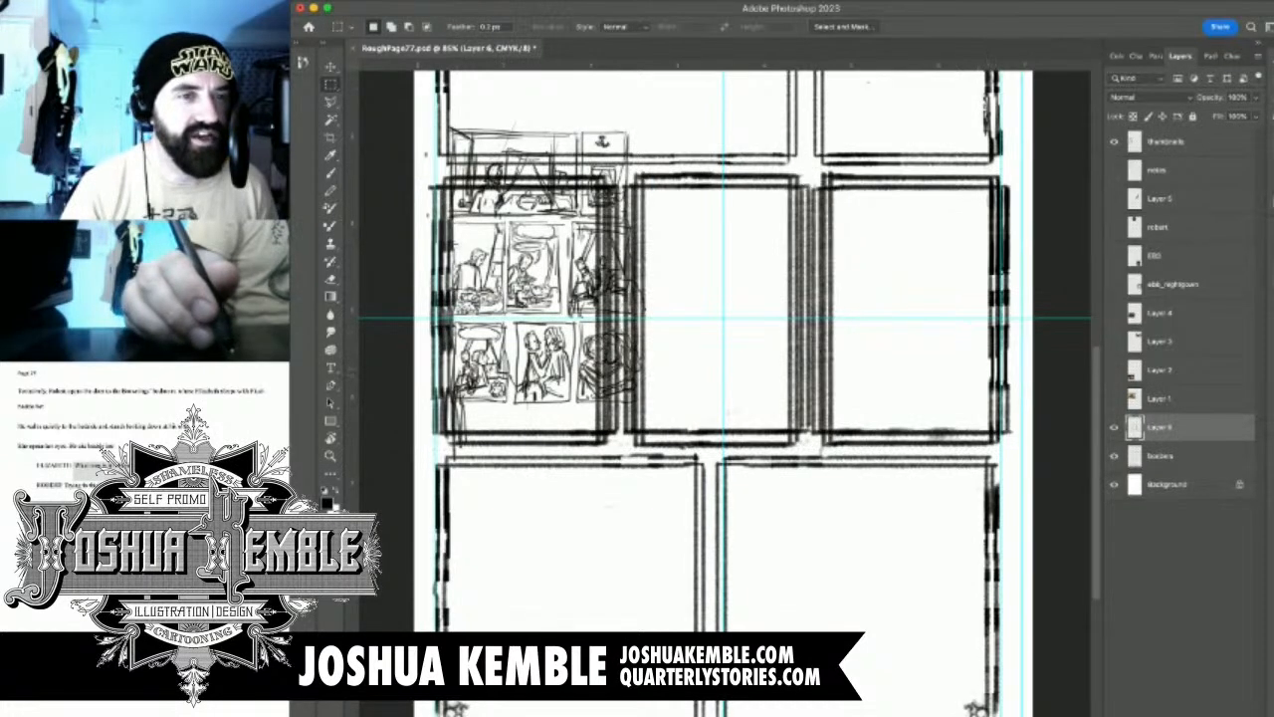
key("super+z")
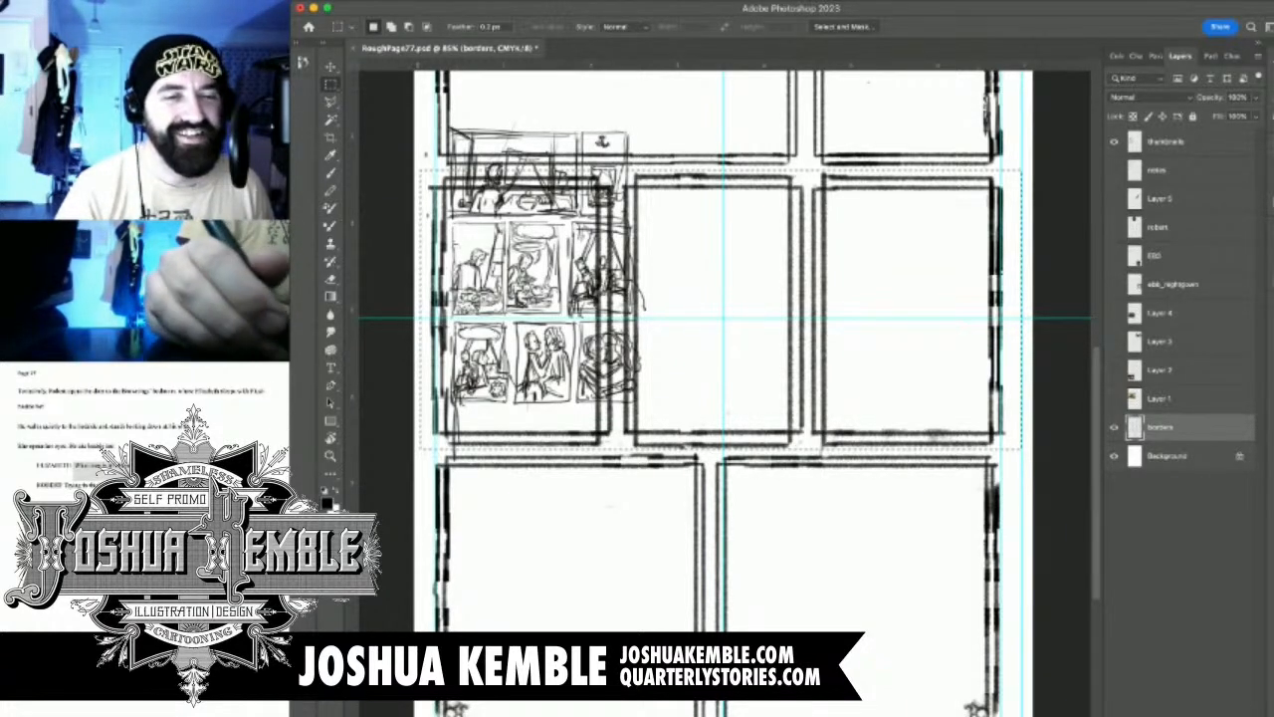
key("super+j")
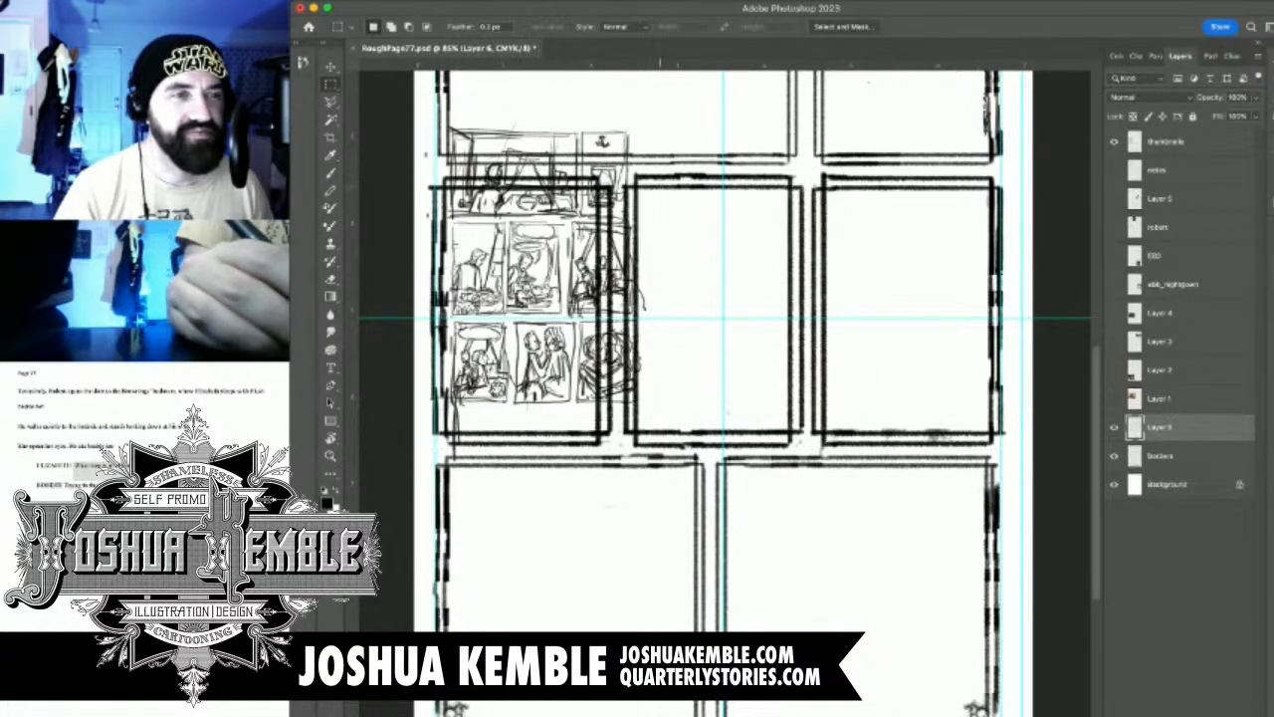
key("v")
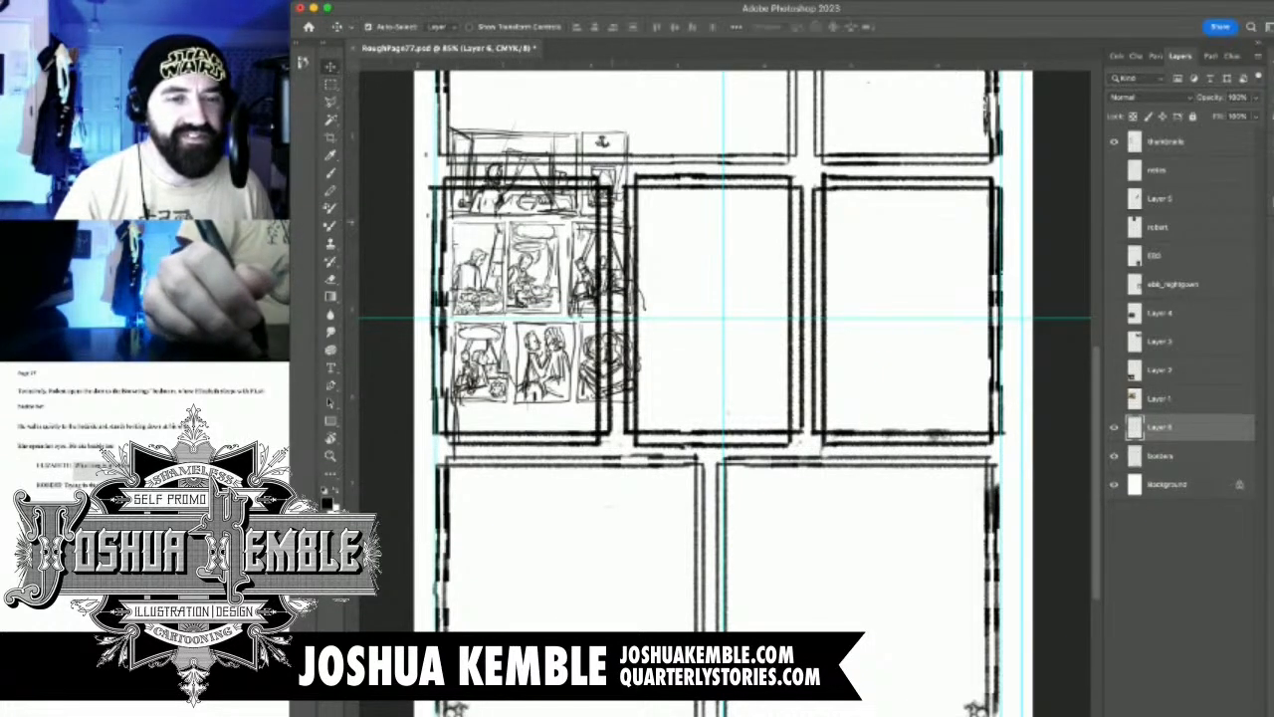
left_click_drag(796, 311, 796, 587)
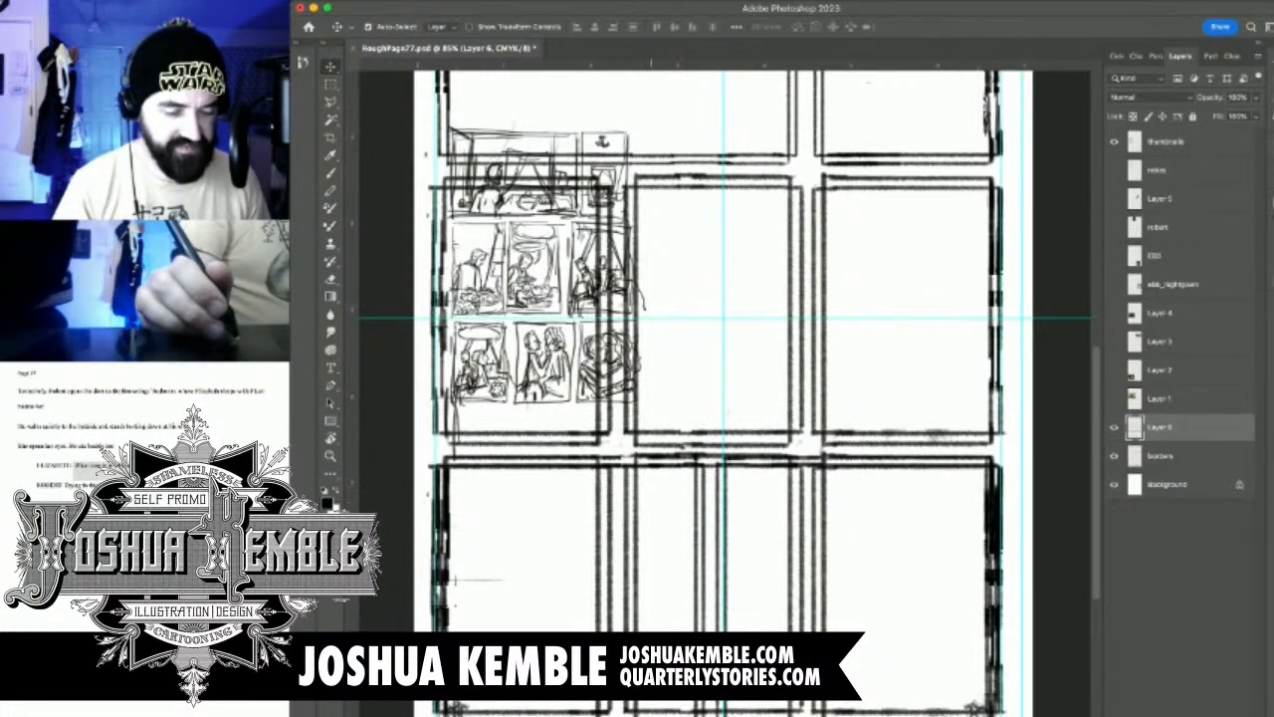
Stretch the copied row of panel borders slightly downward with Free Transform to fit the third row's height
key("super+t")
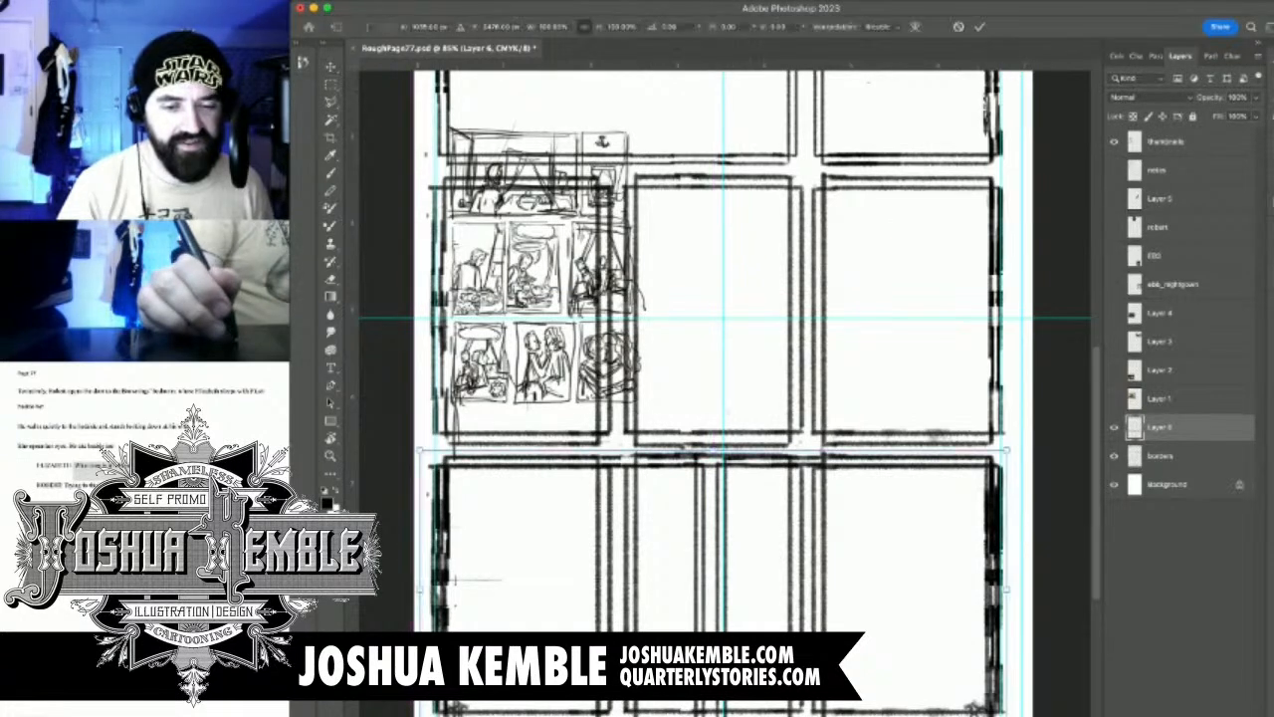
left_click_drag(713, 716, 704, 716)
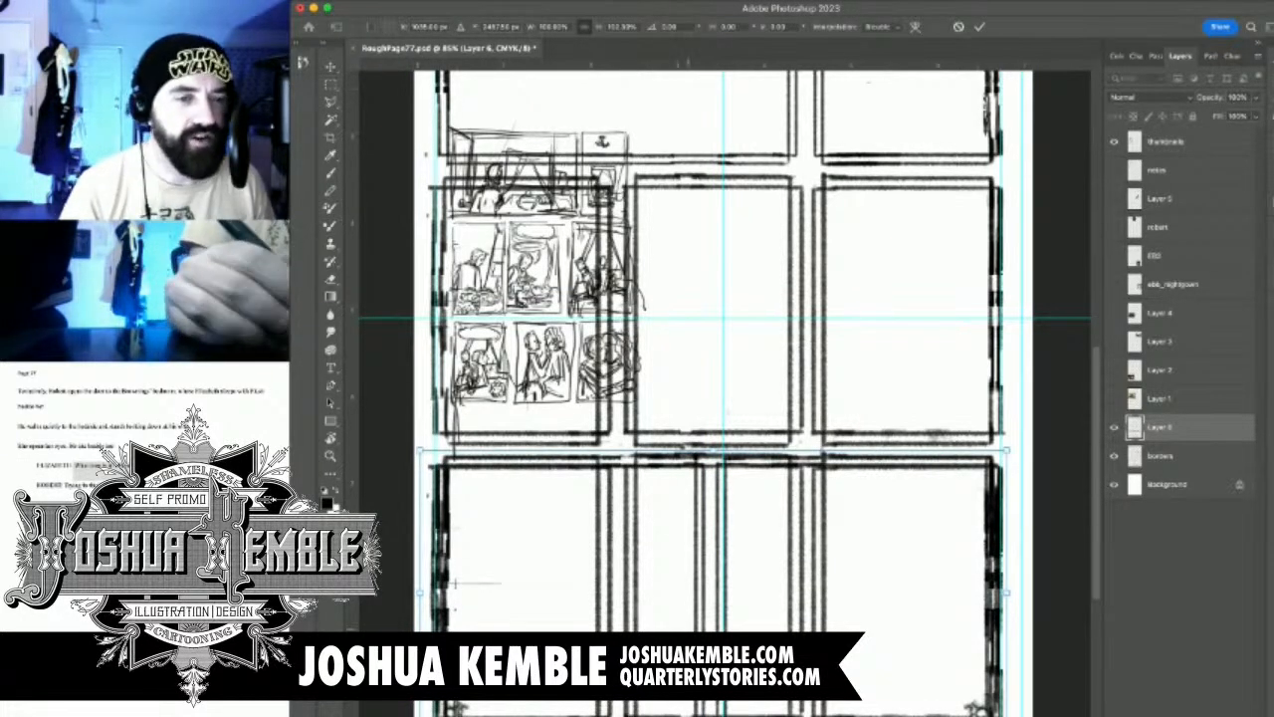
key("Return")
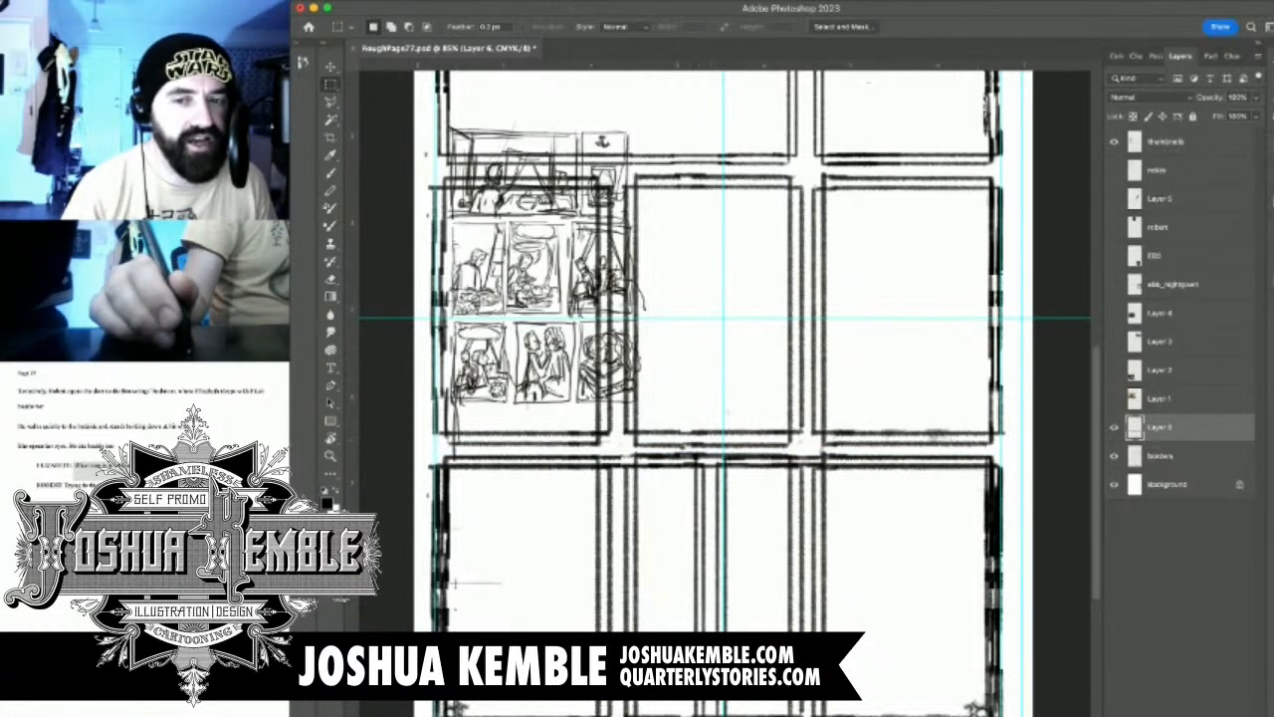
Erase the old third row's top borders and central gutter lines on the borders layer beneath the copied panels
left_click(1160, 456)
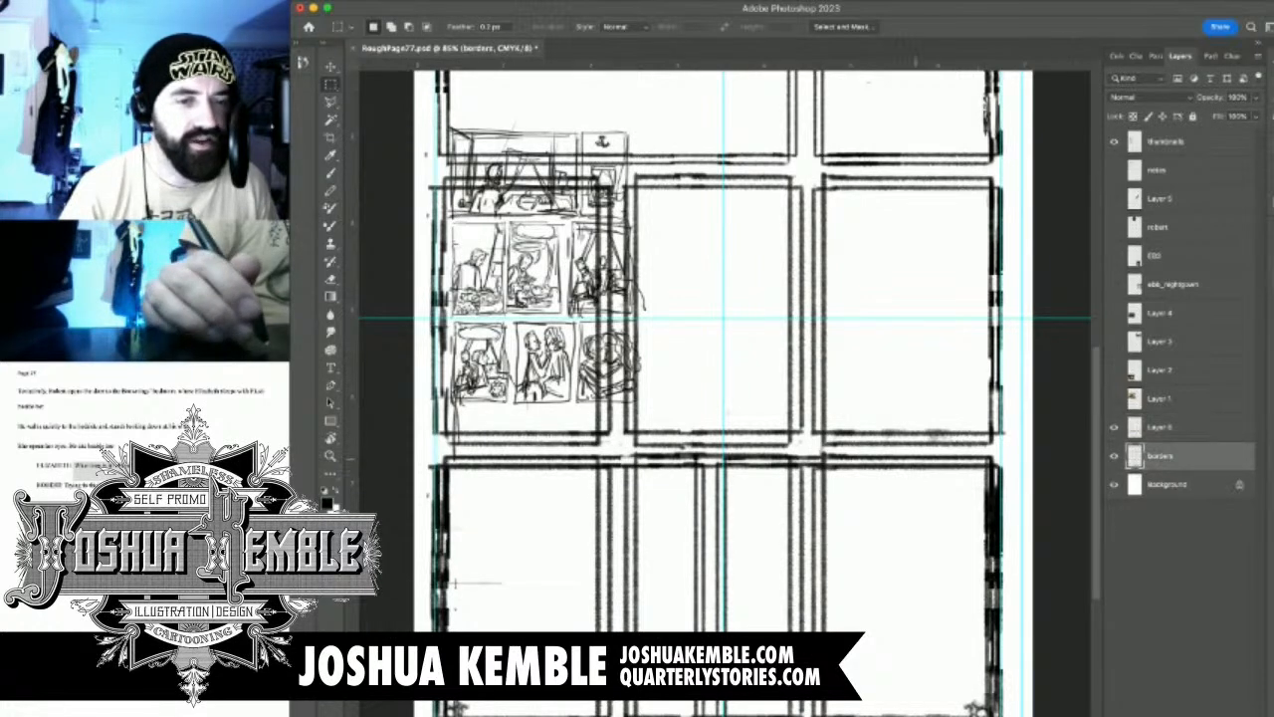
key("e")
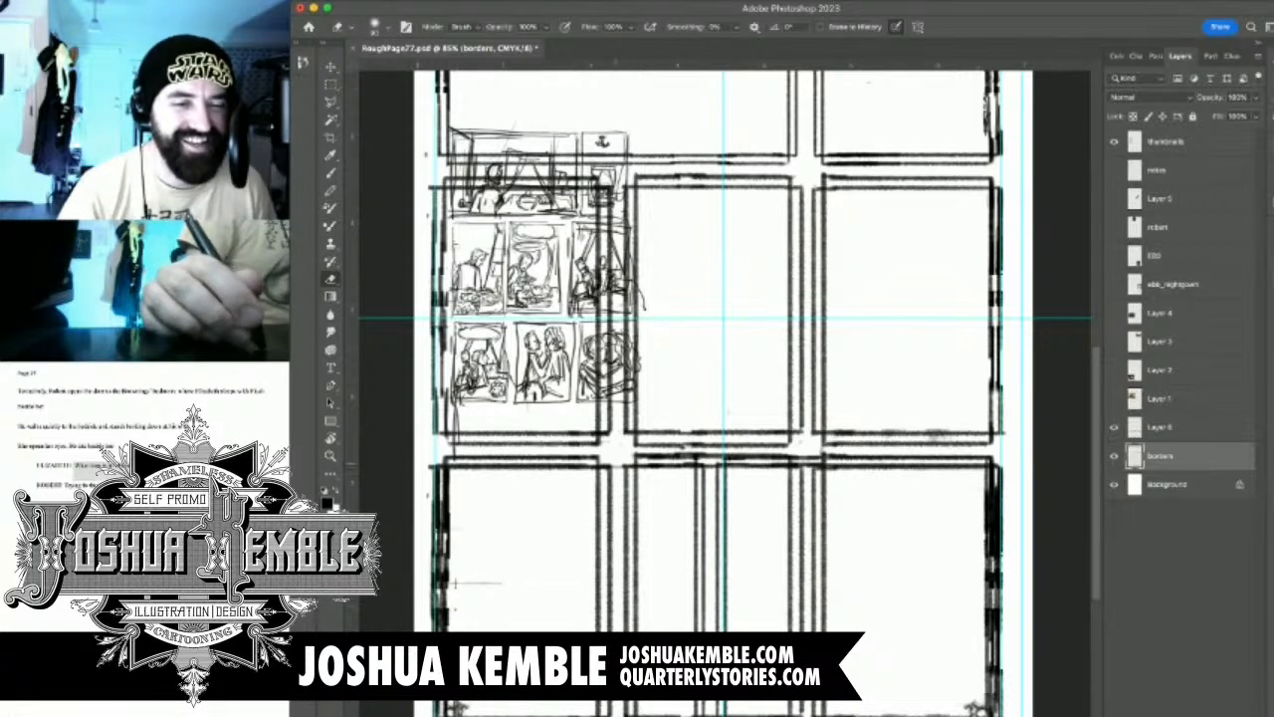
mouse_move(627, 462)
left_mouse_down()
mouse_move(996, 468)
mouse_move(996, 533)
left_mouse_up()
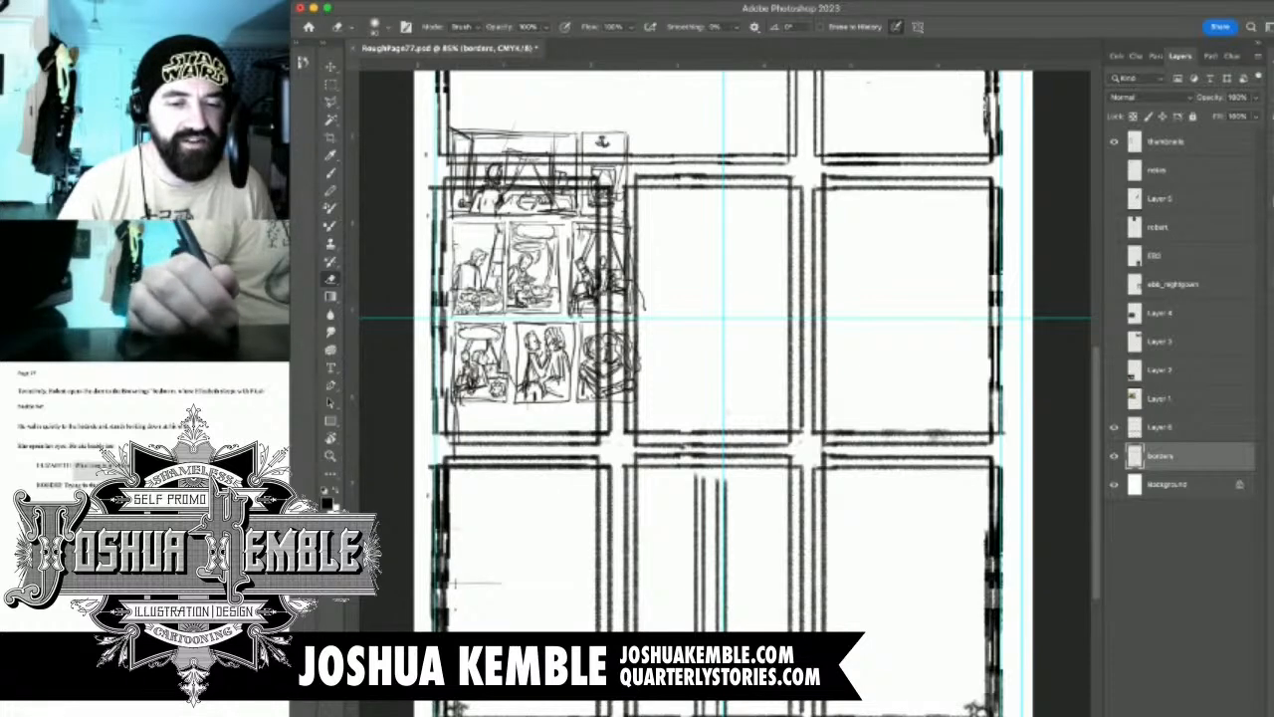
left_click_drag(711, 633, 705, 476)
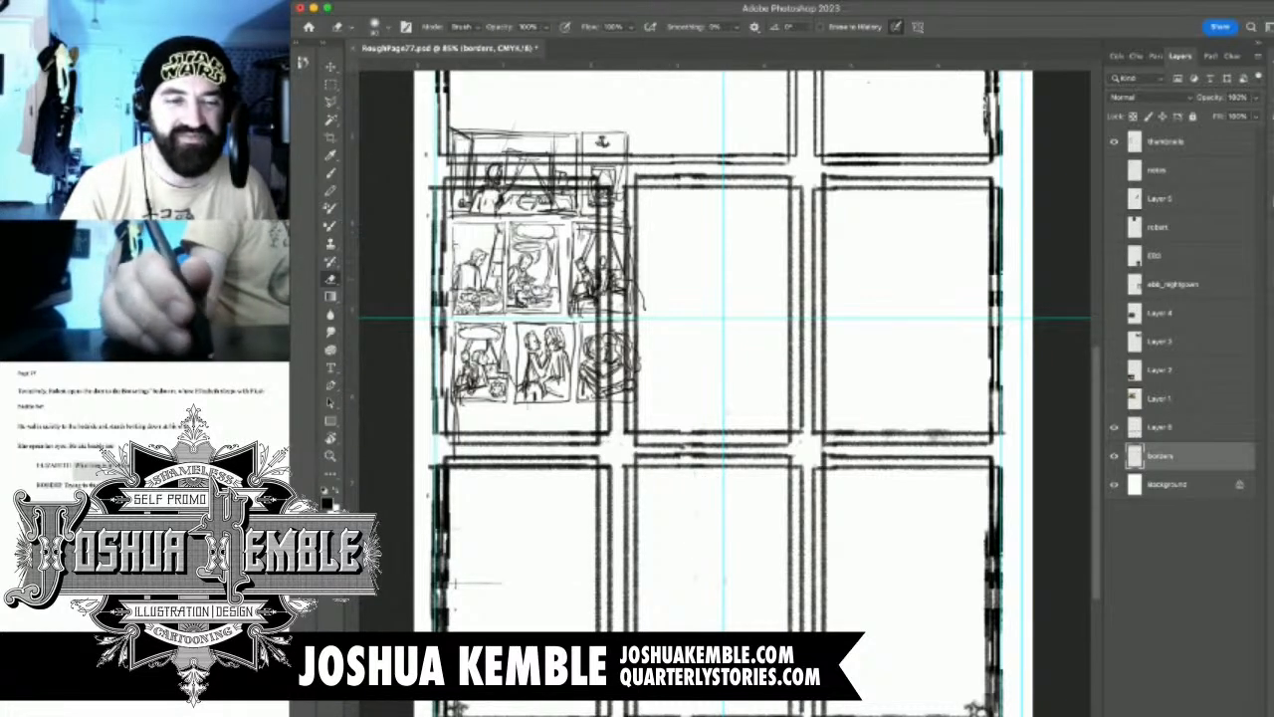
Hide the thumbnails layer and erase the old third row's doubled outer lines along its left, bottom and right edges
left_click(1113, 142)
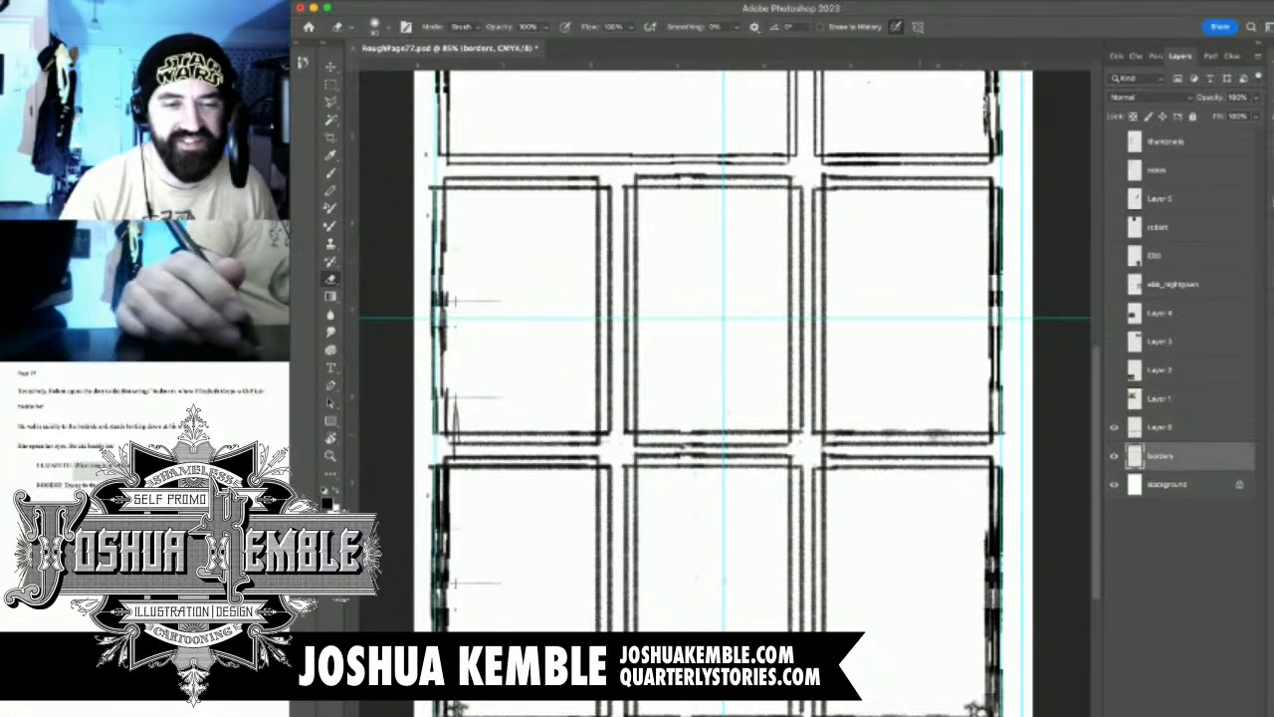
left_click_drag(641, 398, 679, 352)
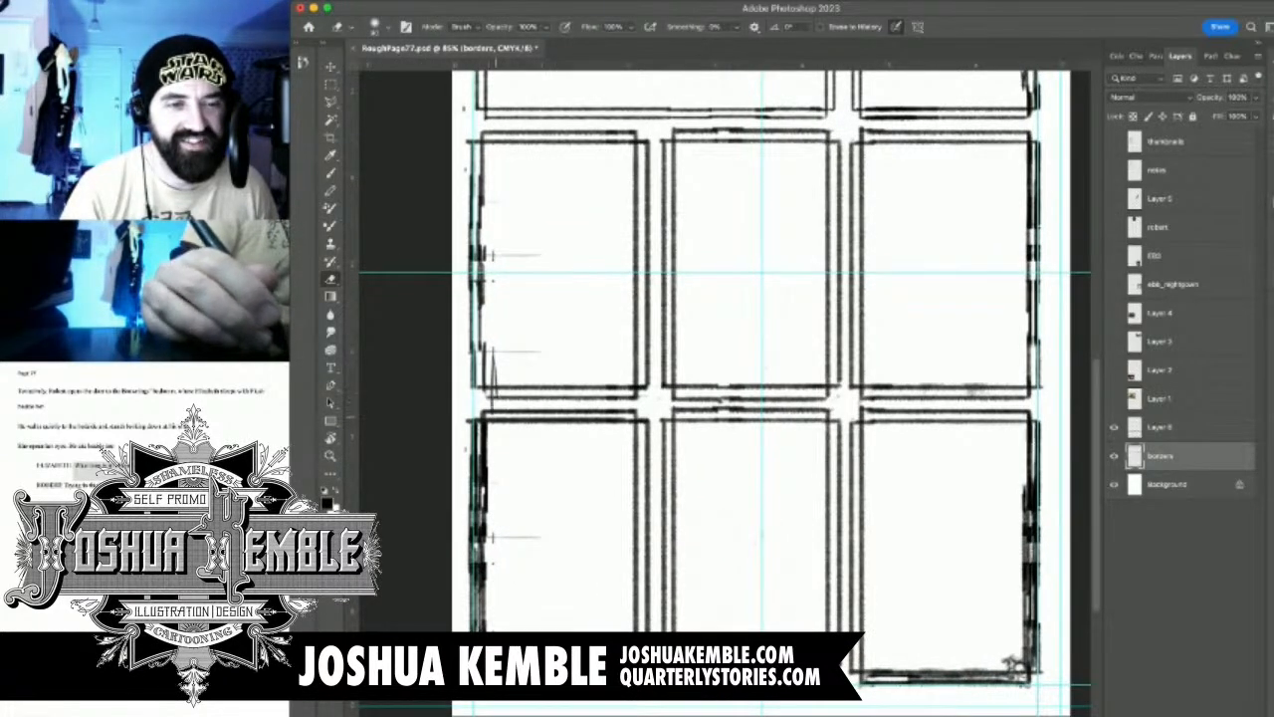
left_click_drag(480, 422, 480, 596)
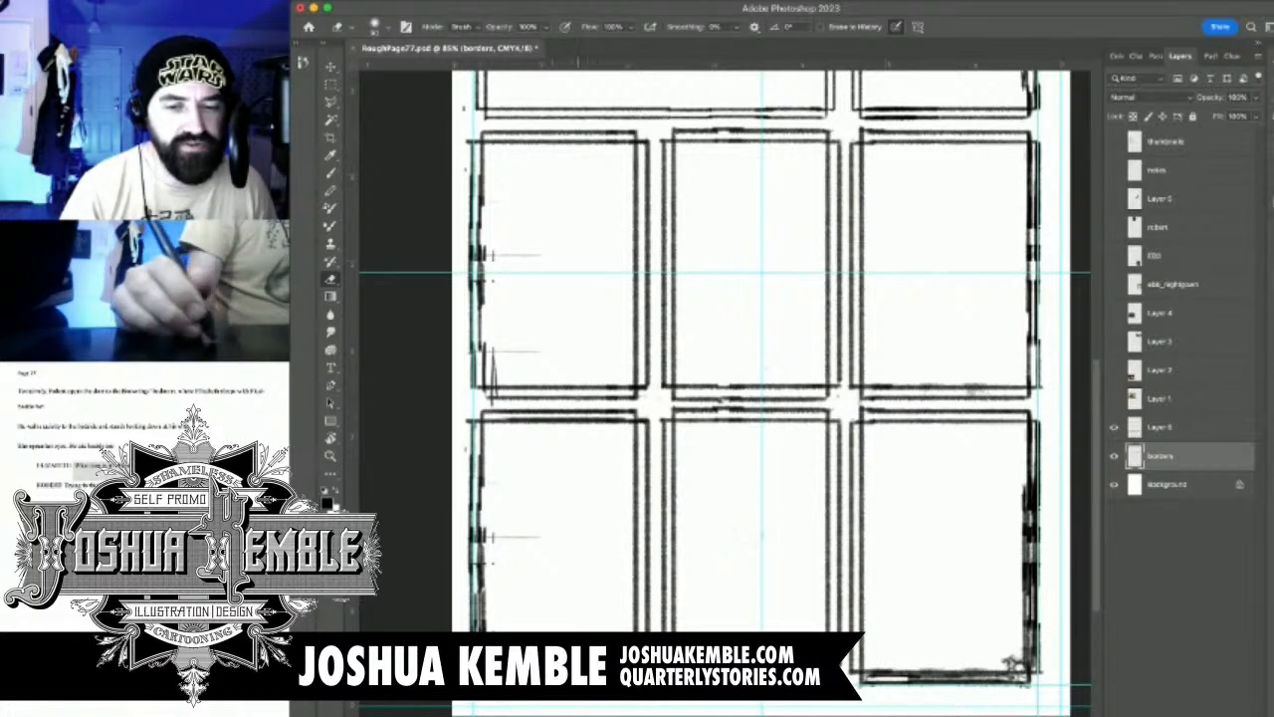
mouse_move(925, 678)
left_mouse_down()
mouse_move(866, 679)
mouse_move(953, 677)
left_mouse_up()
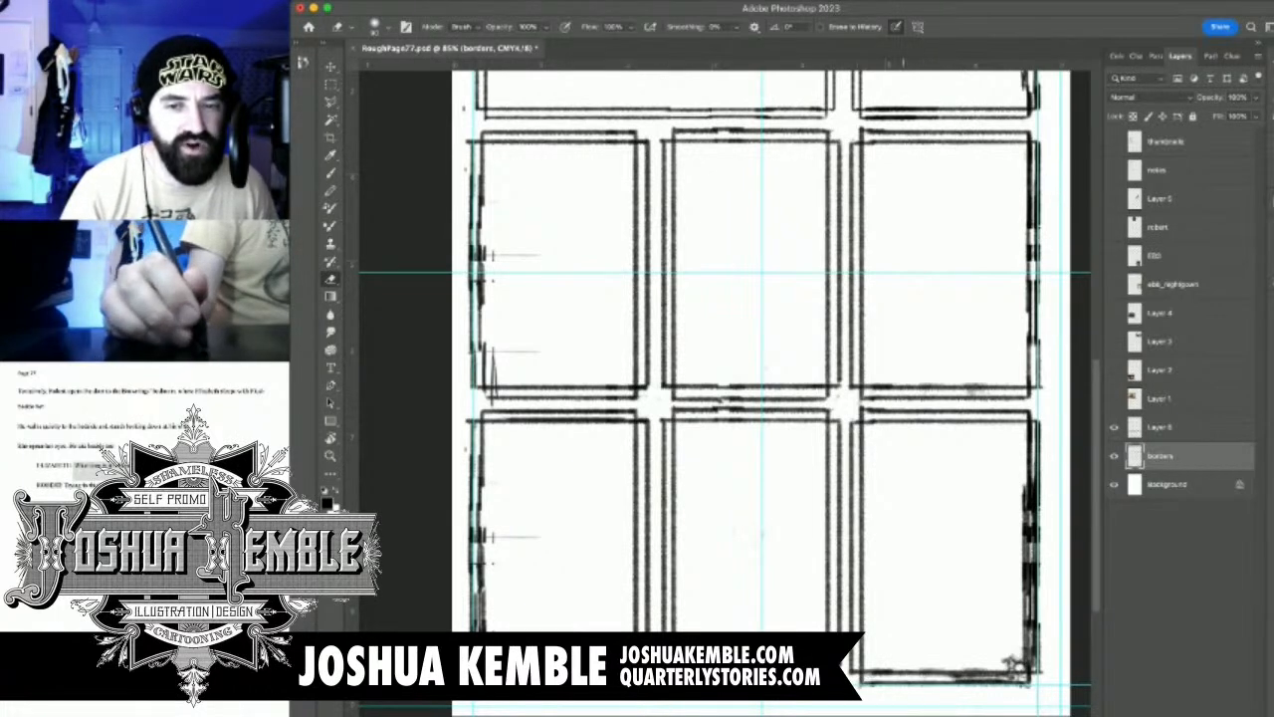
left_click_drag(1026, 480, 1027, 599)
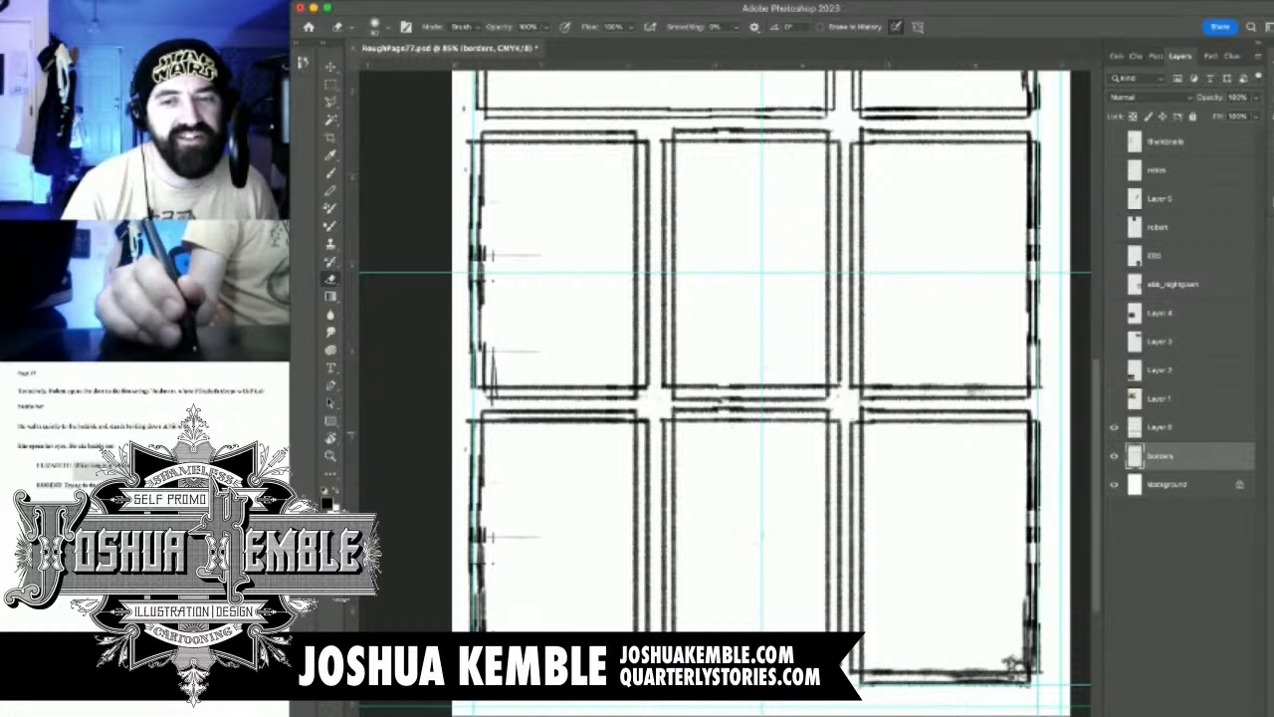
Erase the overlapping copied border lines near the page's bottom-right corner ornament on Layer 6
key("alt+bracketright")
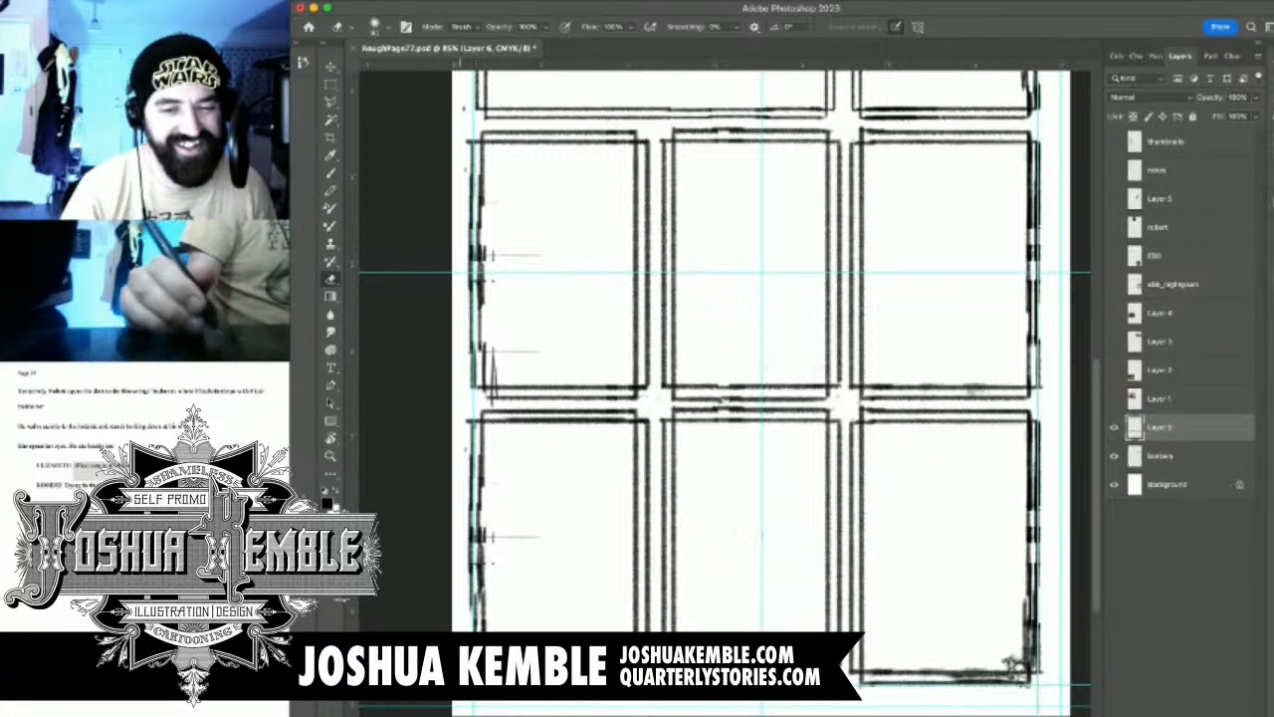
left_click_drag(888, 601, 850, 581)
mouse_move(915, 665)
left_mouse_down()
mouse_move(991, 647)
mouse_move(999, 583)
left_mouse_up()
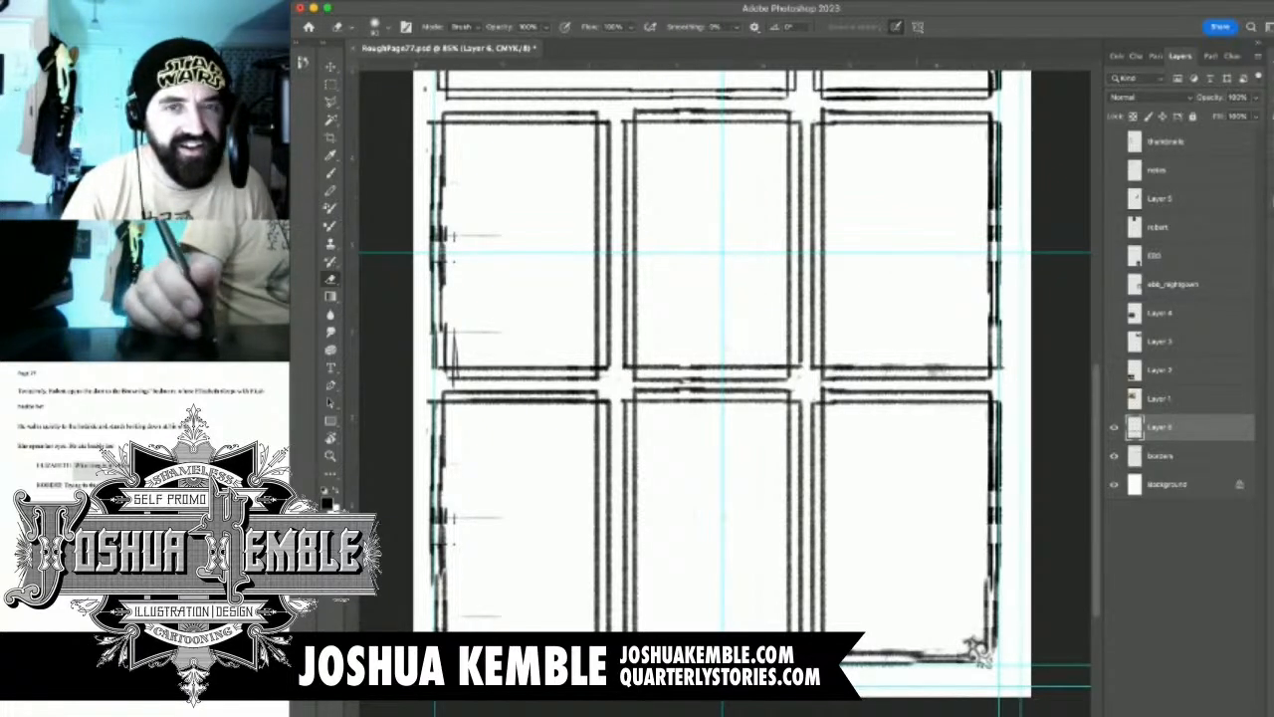
Merge Layer 6 down into the borders layer and check the combined panel borders by toggling their visibility
key("super+0")
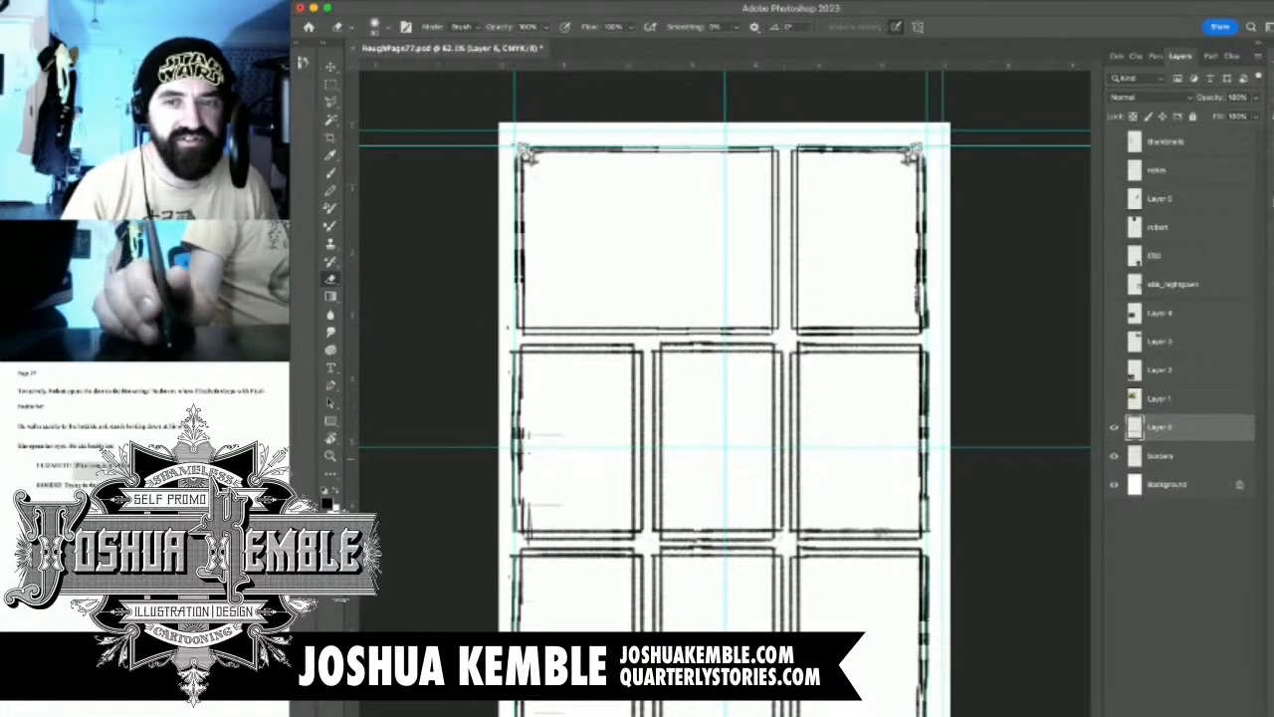
key("shift+super+e")
key("super+z")
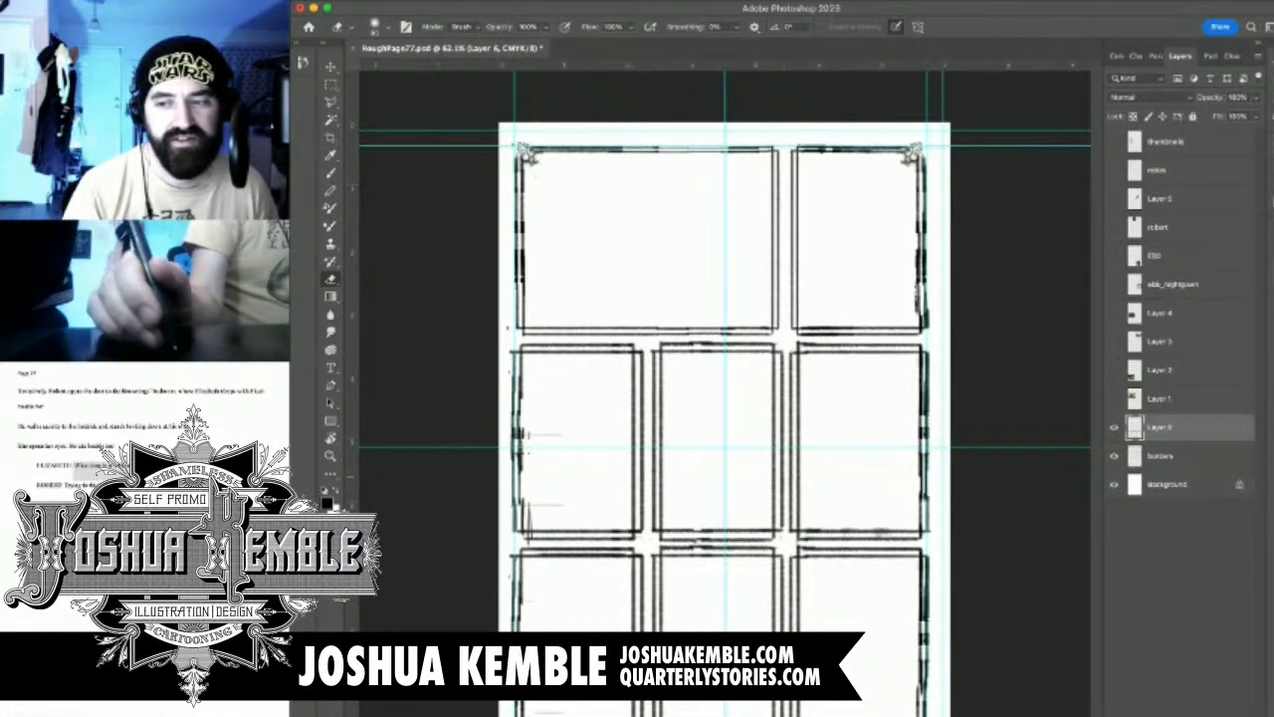
key("super+e")
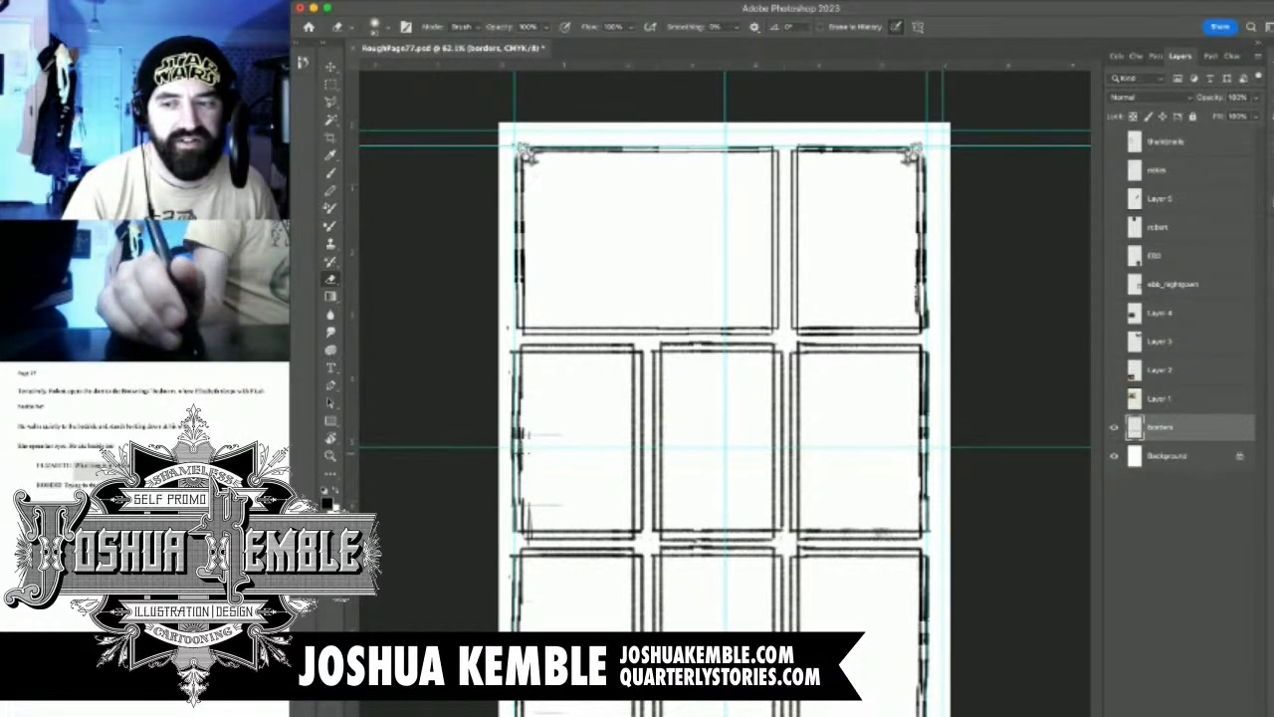
left_click(1114, 427)
left_click(1114, 427)
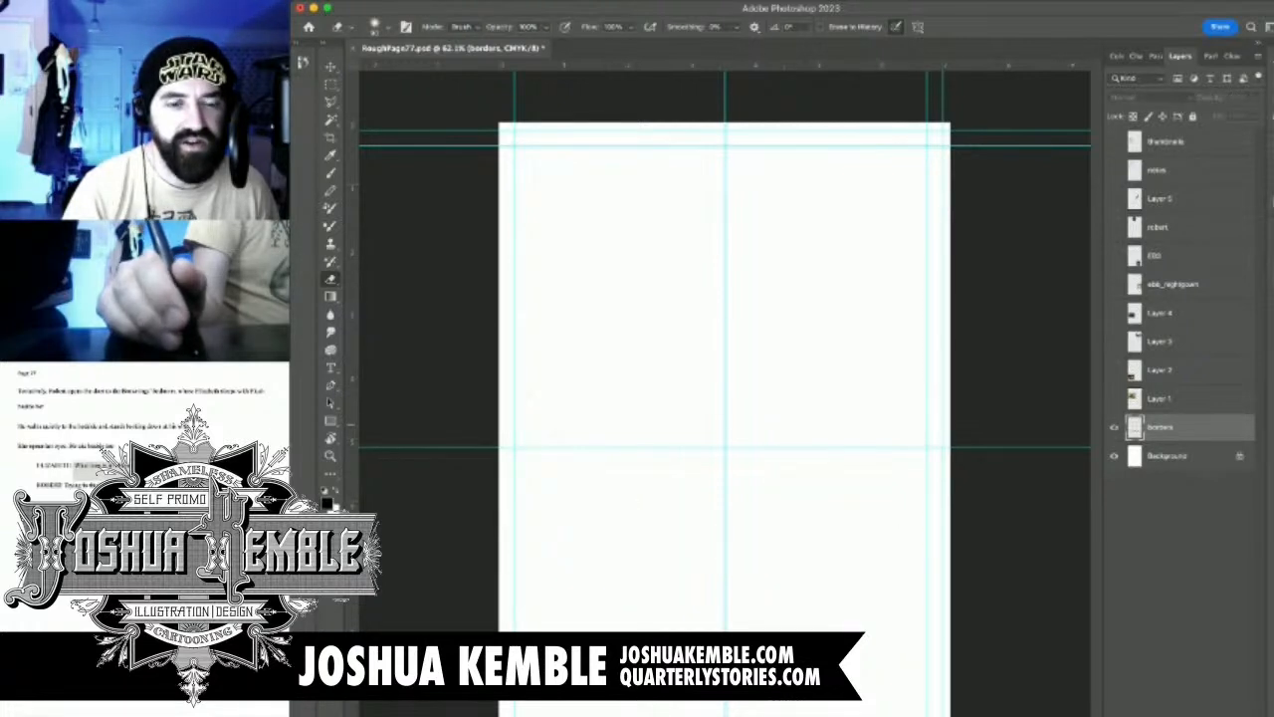
left_click(1114, 427)
left_click(1114, 427)
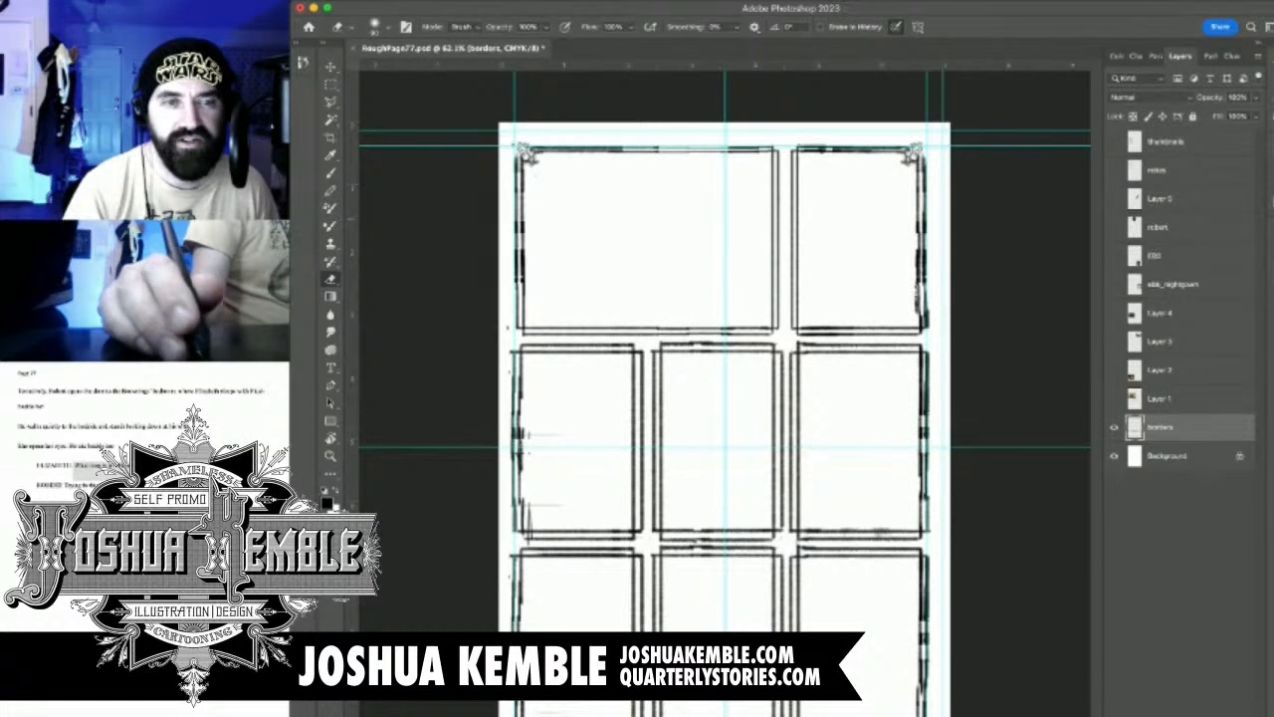
Show the thumbnails layer, hide the guides and make the thumbnails layer active
left_click(1113, 141)
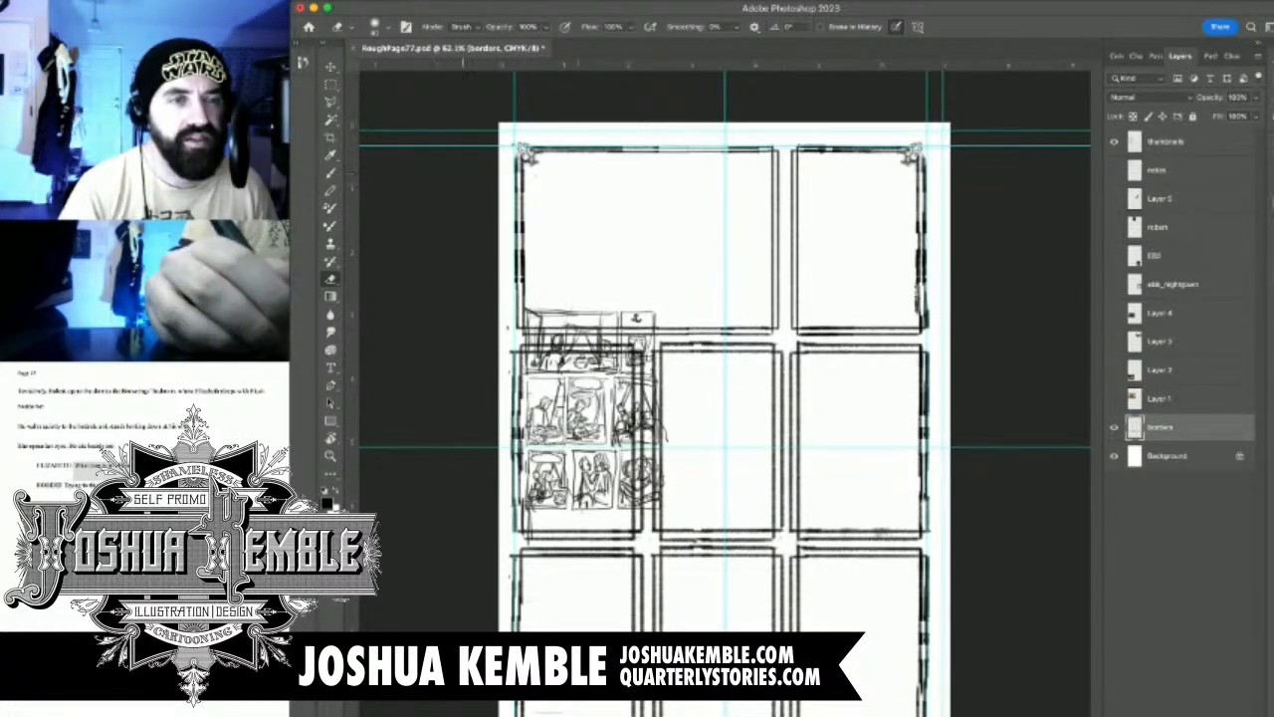
key("super+semicolon")
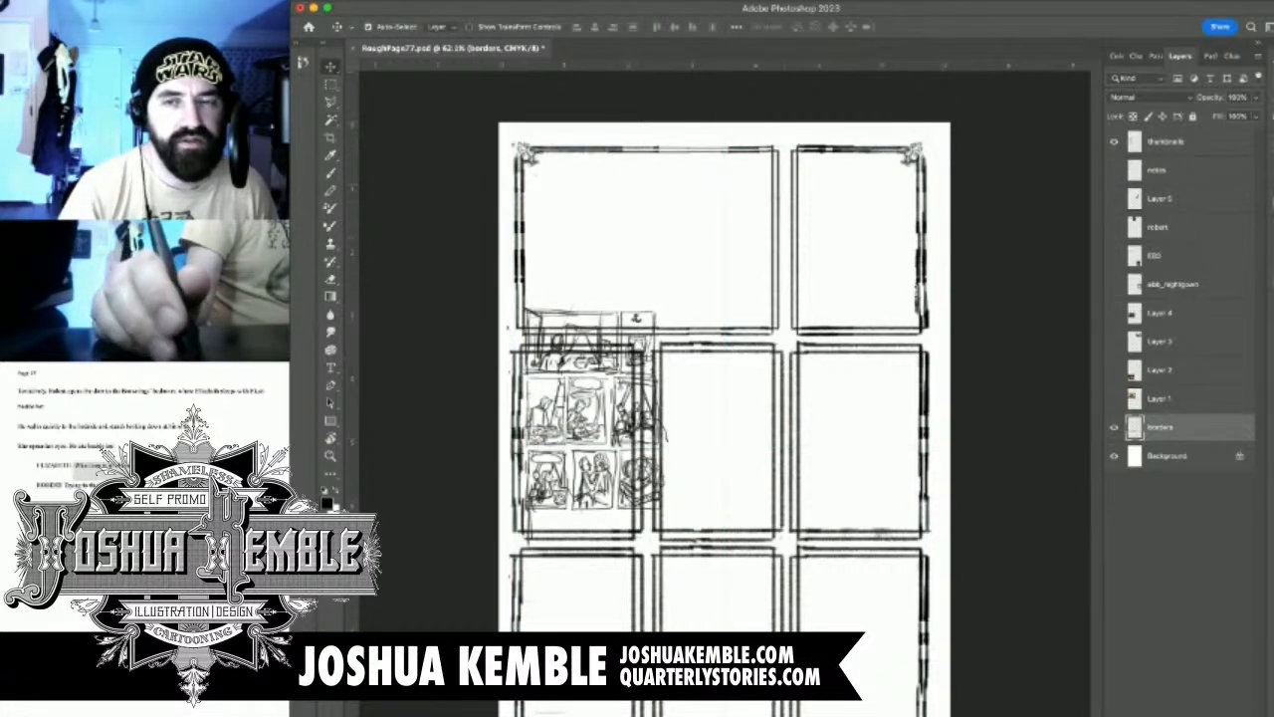
left_click(1167, 142)
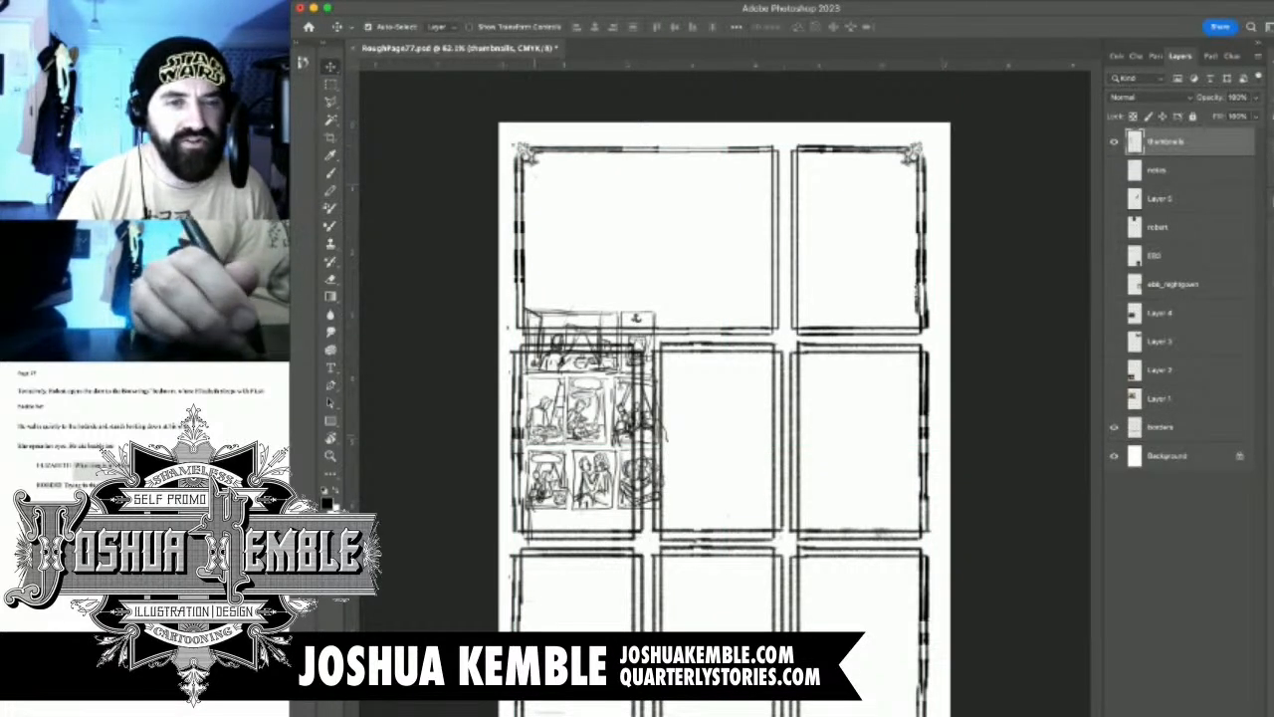
left_click_drag(708, 418, 664, 373)
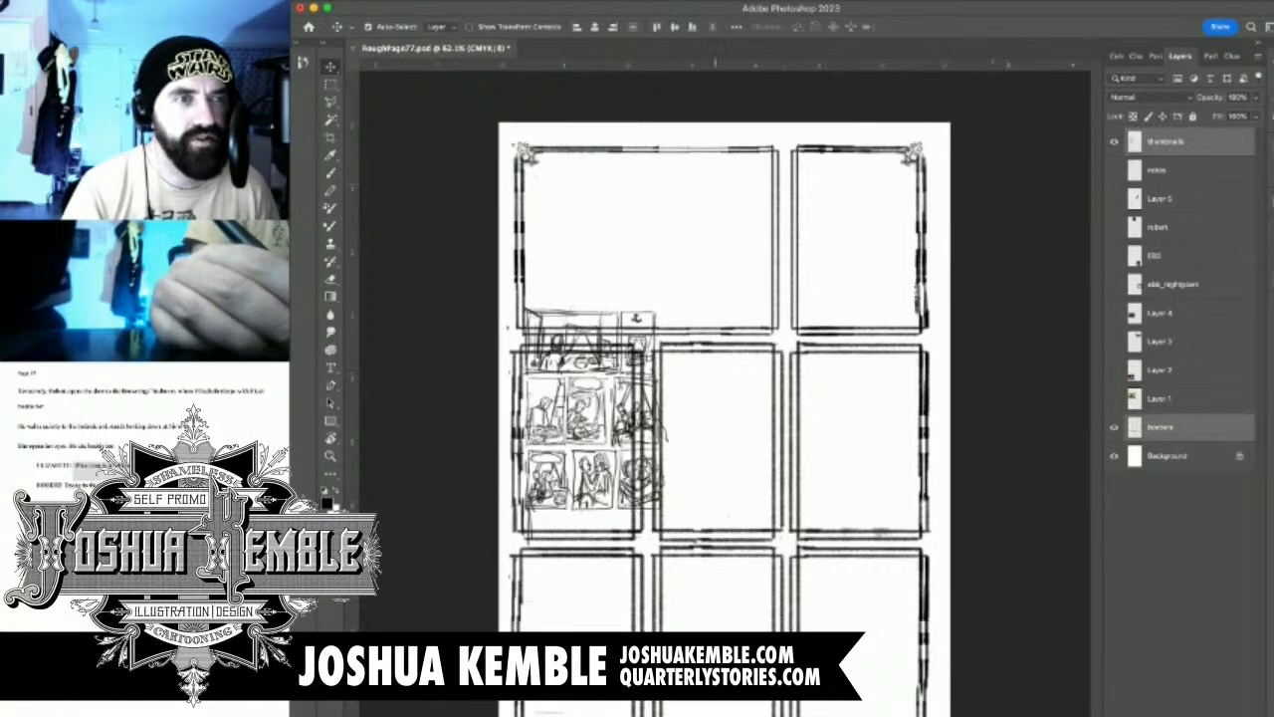
key("m")
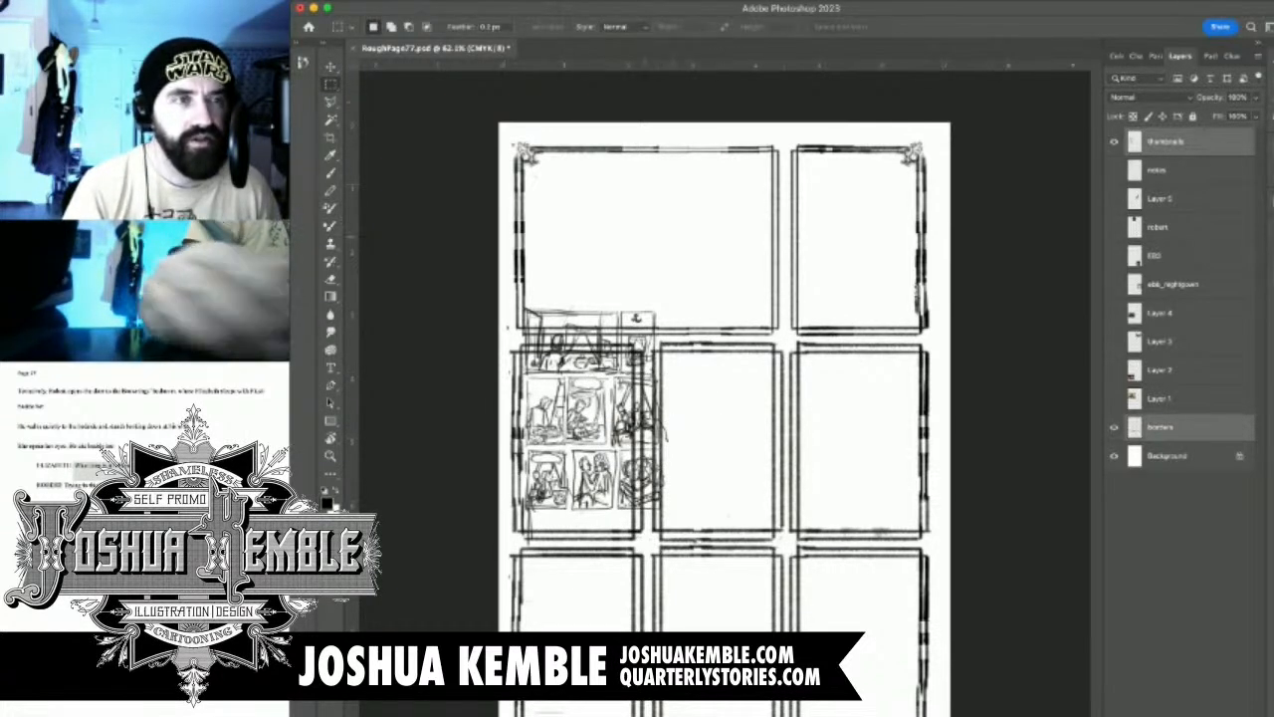
key("v")
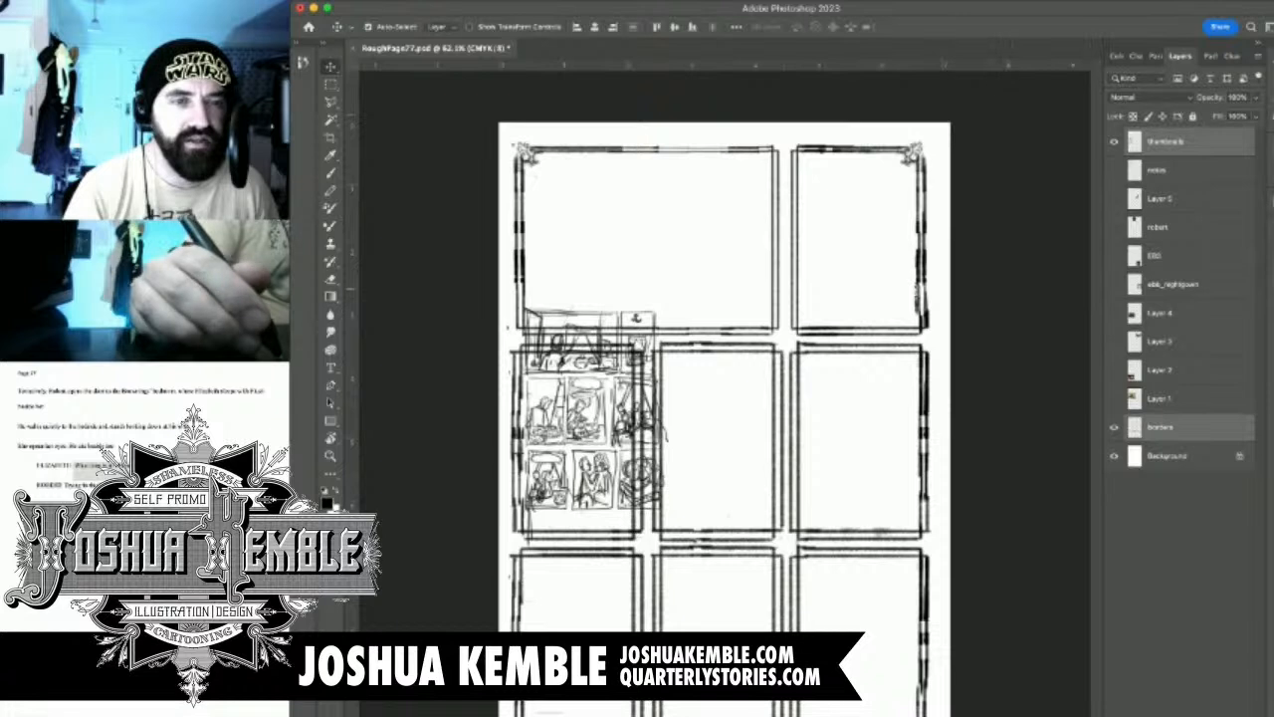
left_click_drag(619, 319, 676, 302)
key("super+z")
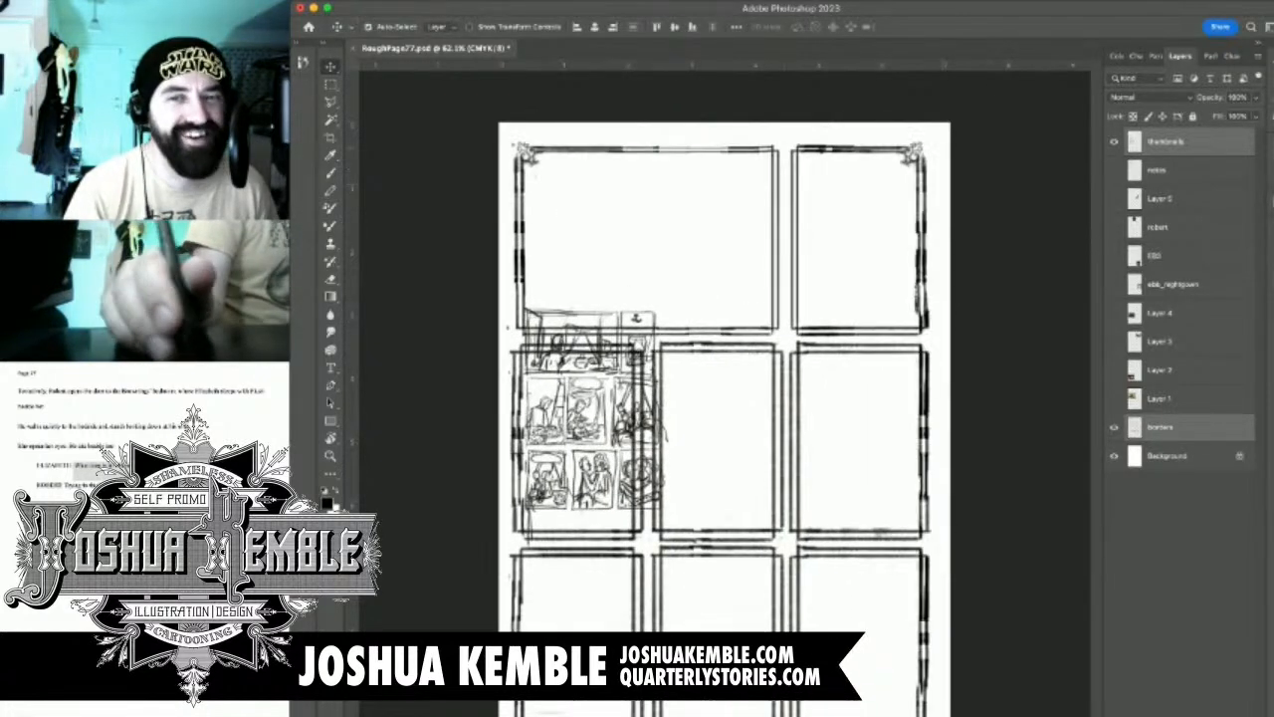
key("super+z")
Move the thumbnail sketches over the page's top-right panel and place their layer directly above the borders layer
left_click(1166, 141)
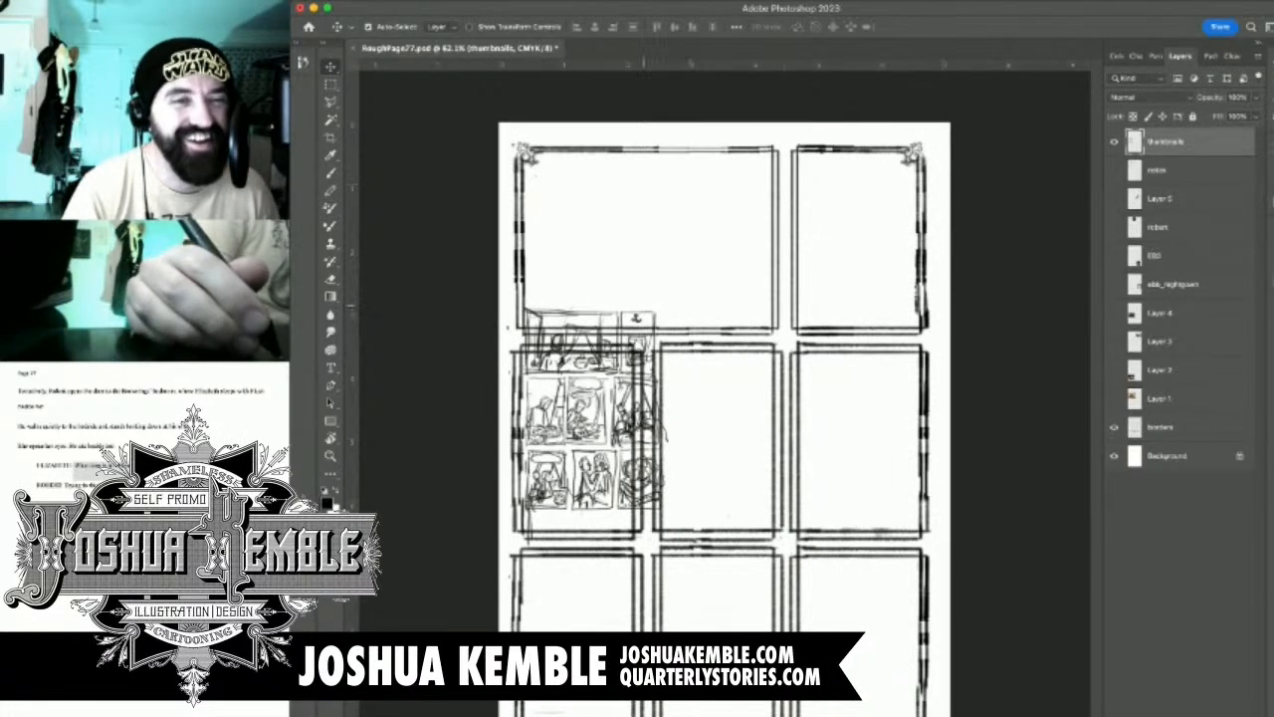
mouse_move(630, 314)
left_mouse_down()
mouse_move(803, 248)
mouse_move(869, 191)
mouse_move(879, 199)
mouse_move(779, 354)
mouse_move(796, 368)
mouse_move(848, 218)
mouse_move(750, 139)
mouse_move(746, 175)
mouse_move(822, 180)
mouse_move(758, 364)
mouse_move(909, 195)
left_mouse_up()
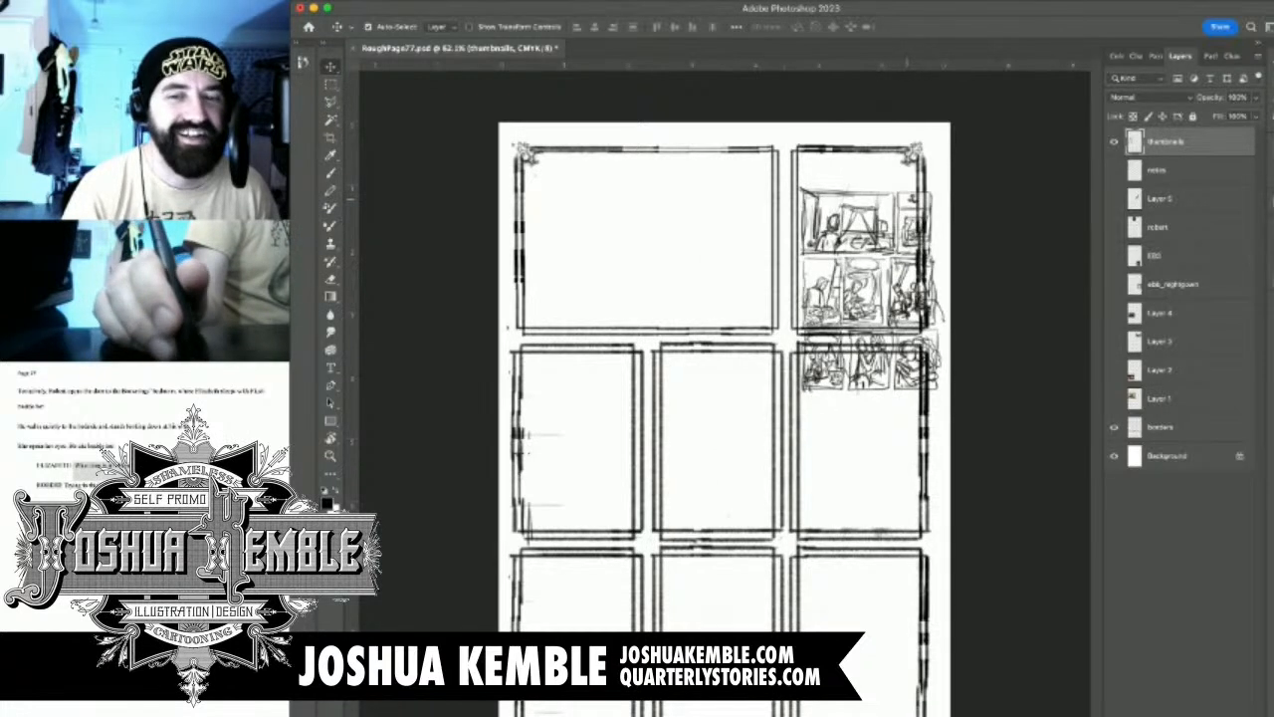
left_click_drag(1166, 141, 1171, 412)
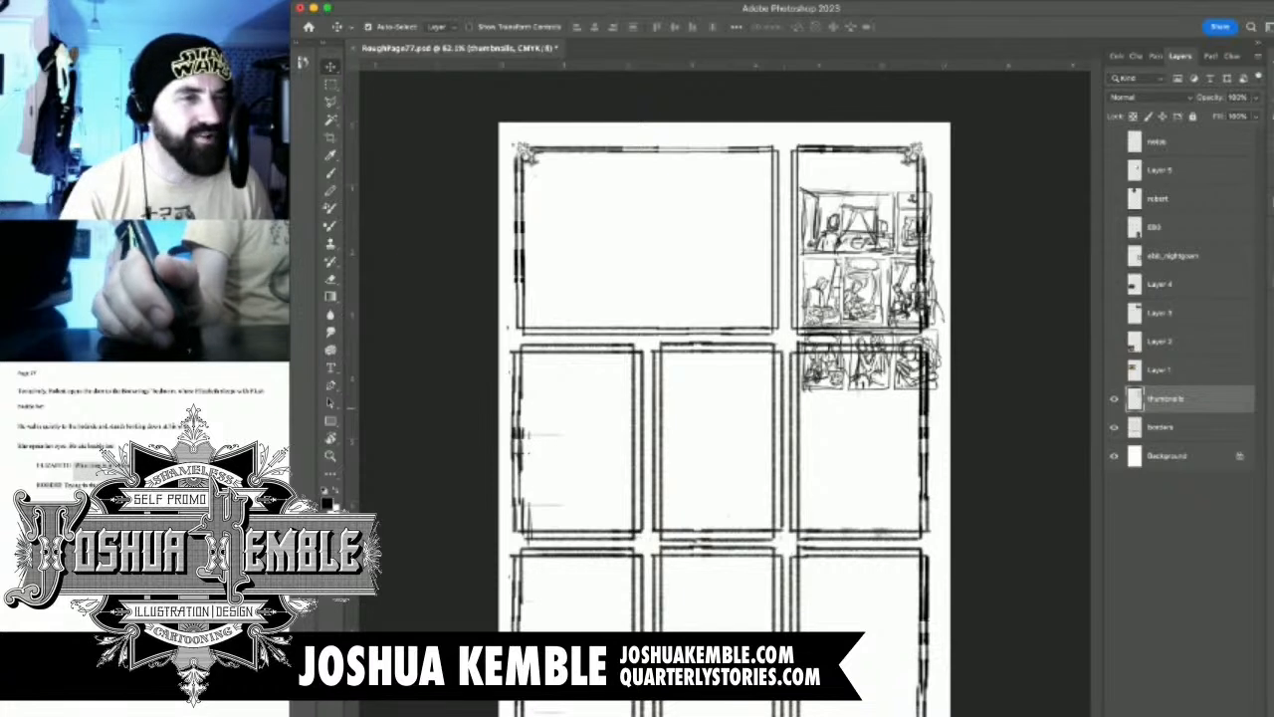
Save the document and lock the transparent pixels of the borders layer
left_click(1167, 426)
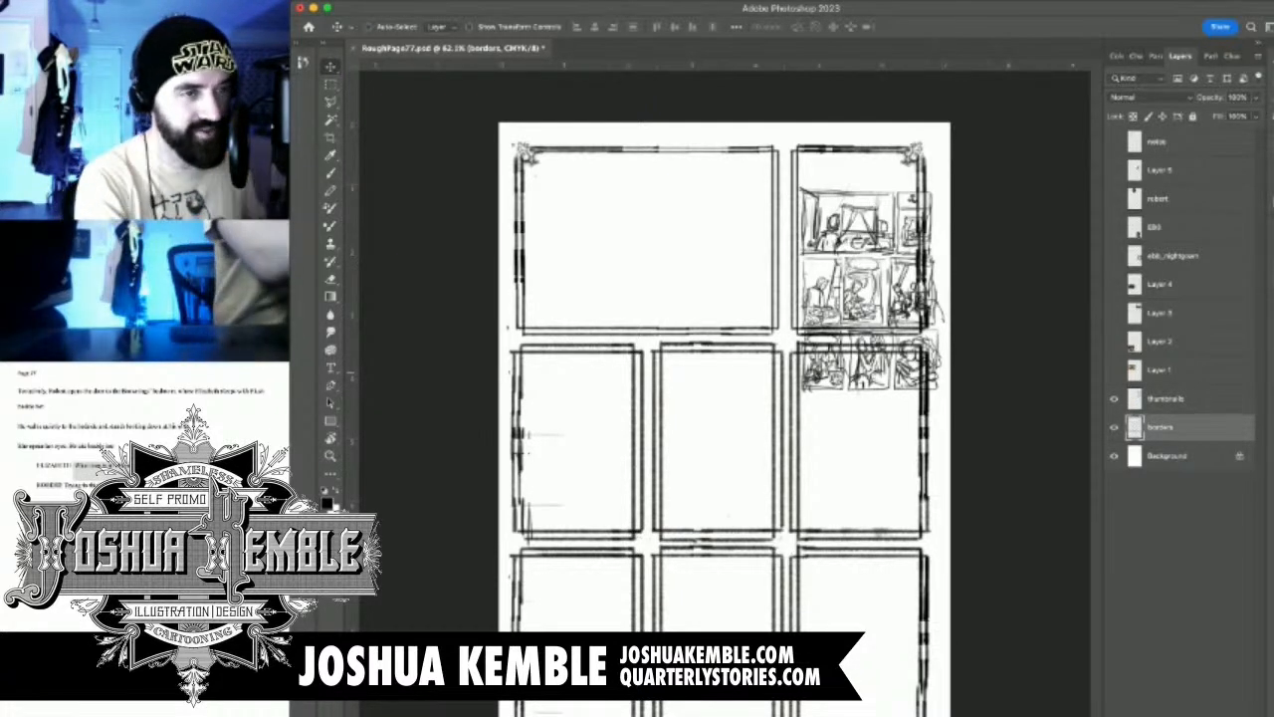
key("super+s")
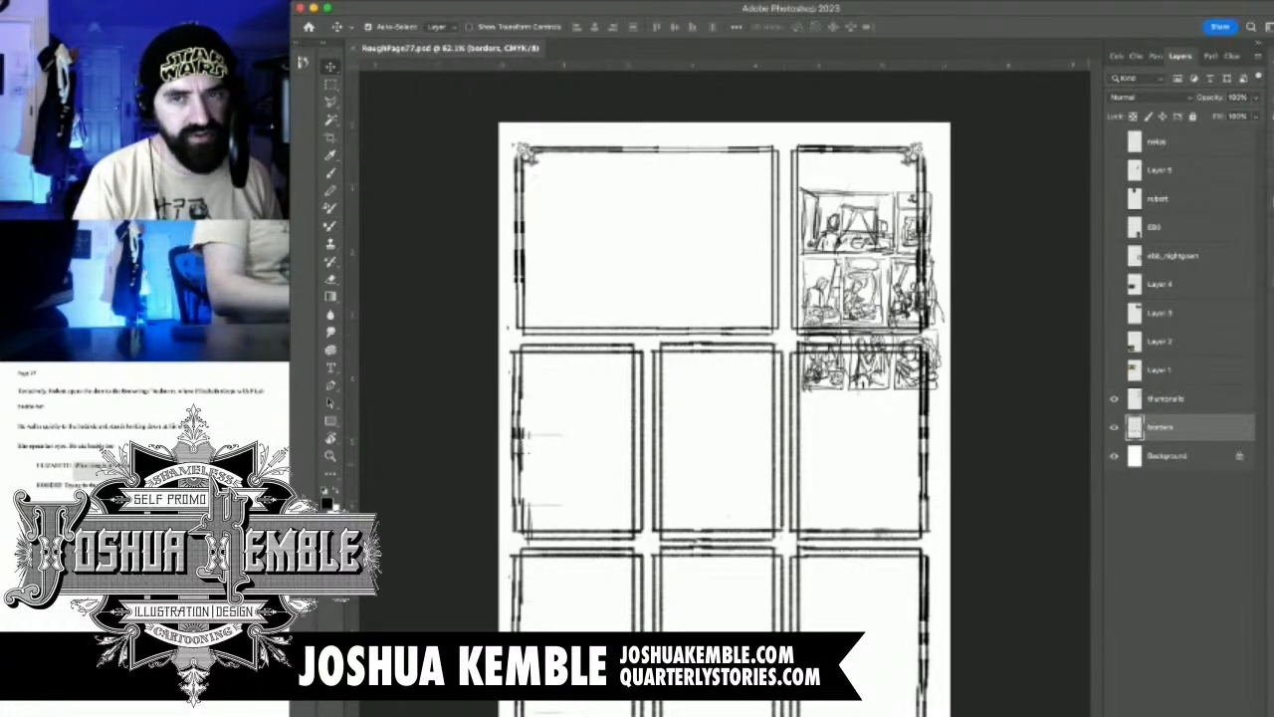
key("slash")
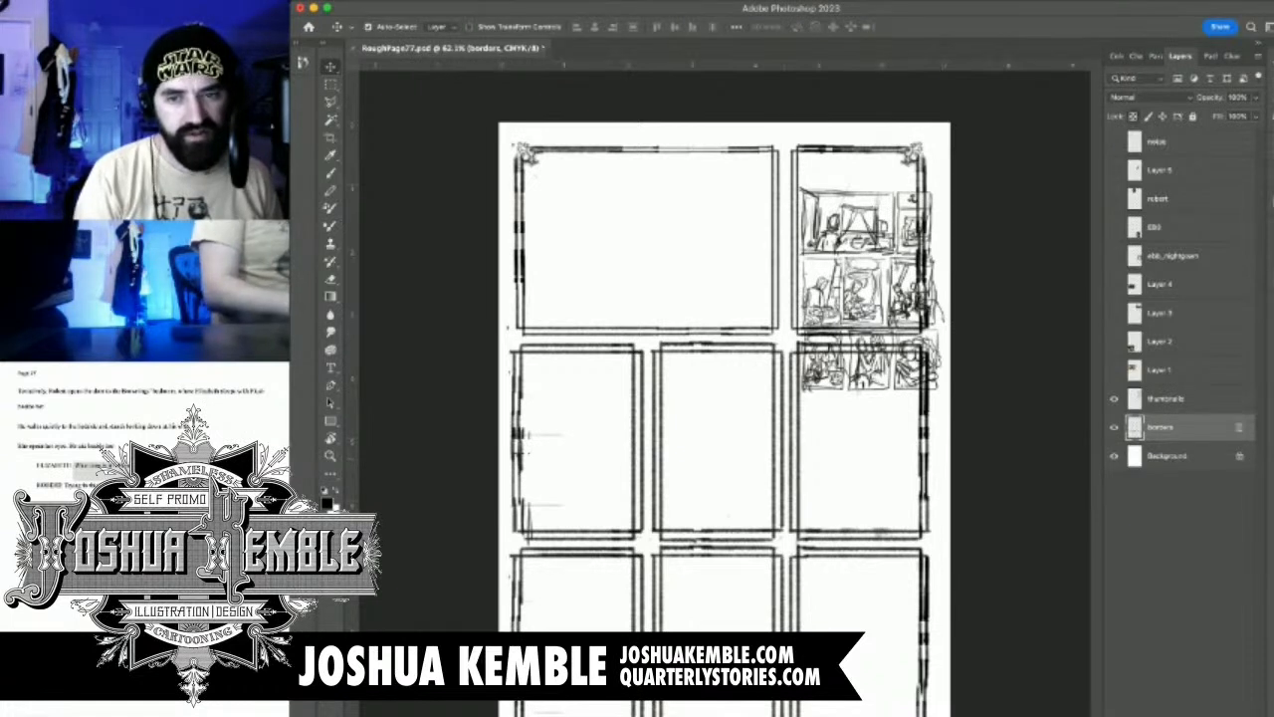
Duplicate the thumbnails layer and lock the transparent pixels of the copy
left_click(1166, 399)
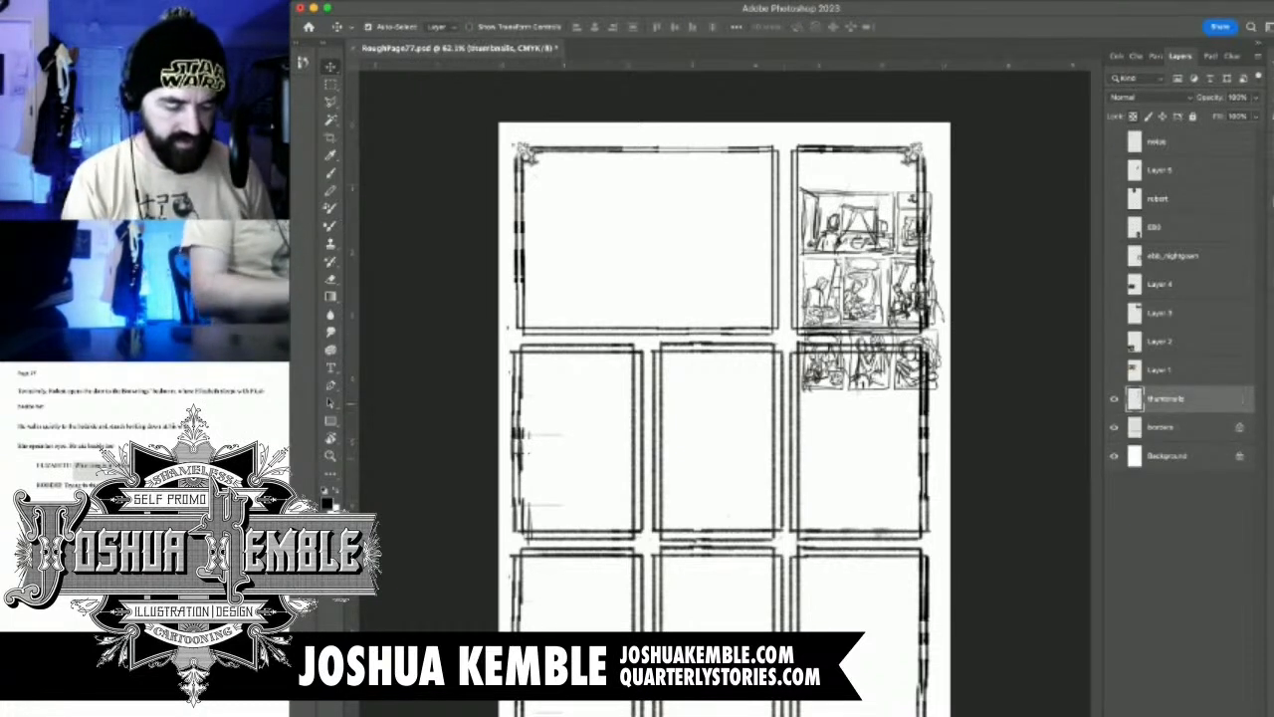
key("ctrl+t")
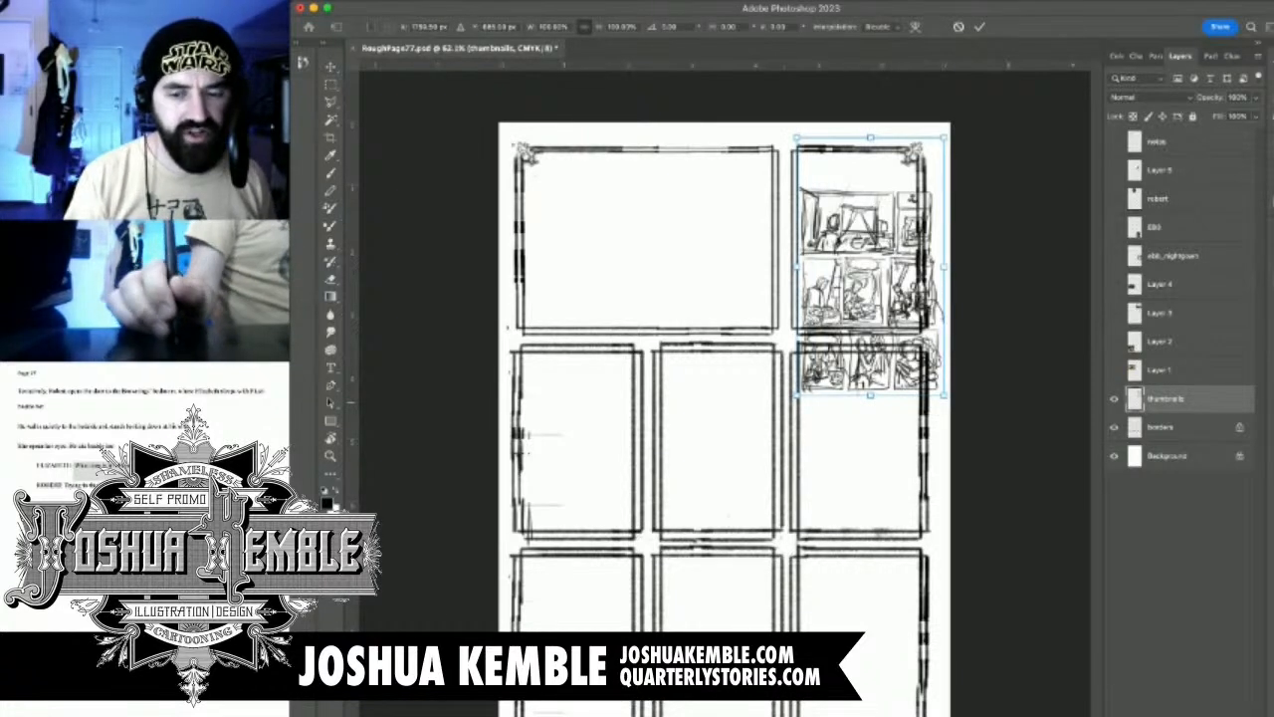
key("Return")
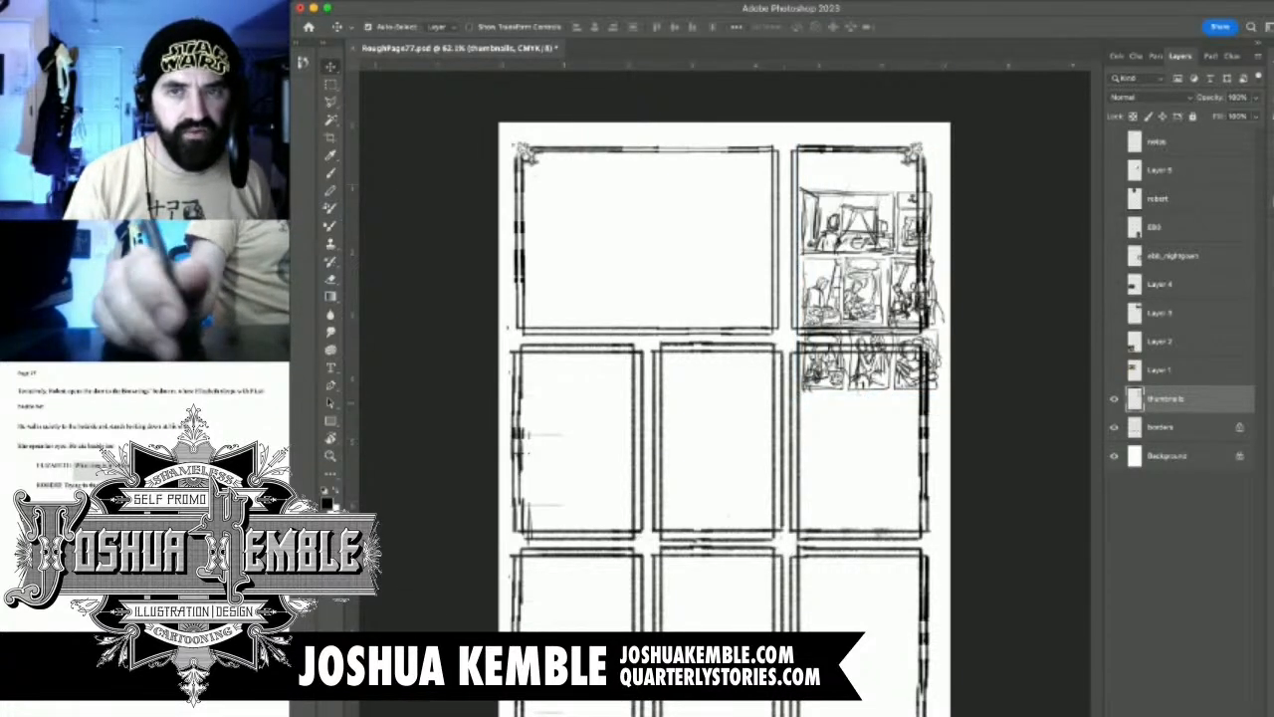
key("ctrl+j")
key("/")
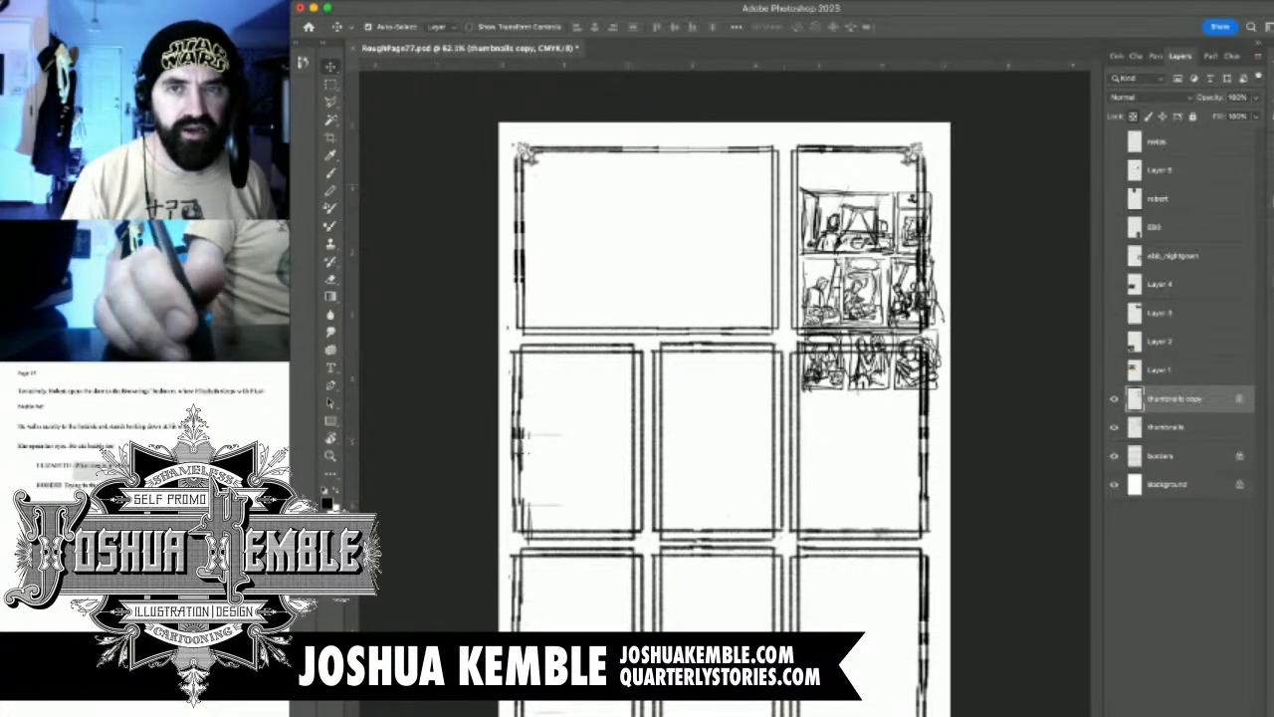
Set the foreground colour to 100% cyan with 0% magenta, yellow and black, and fill the copied thumbnail lines with it
left_click(1116, 56)
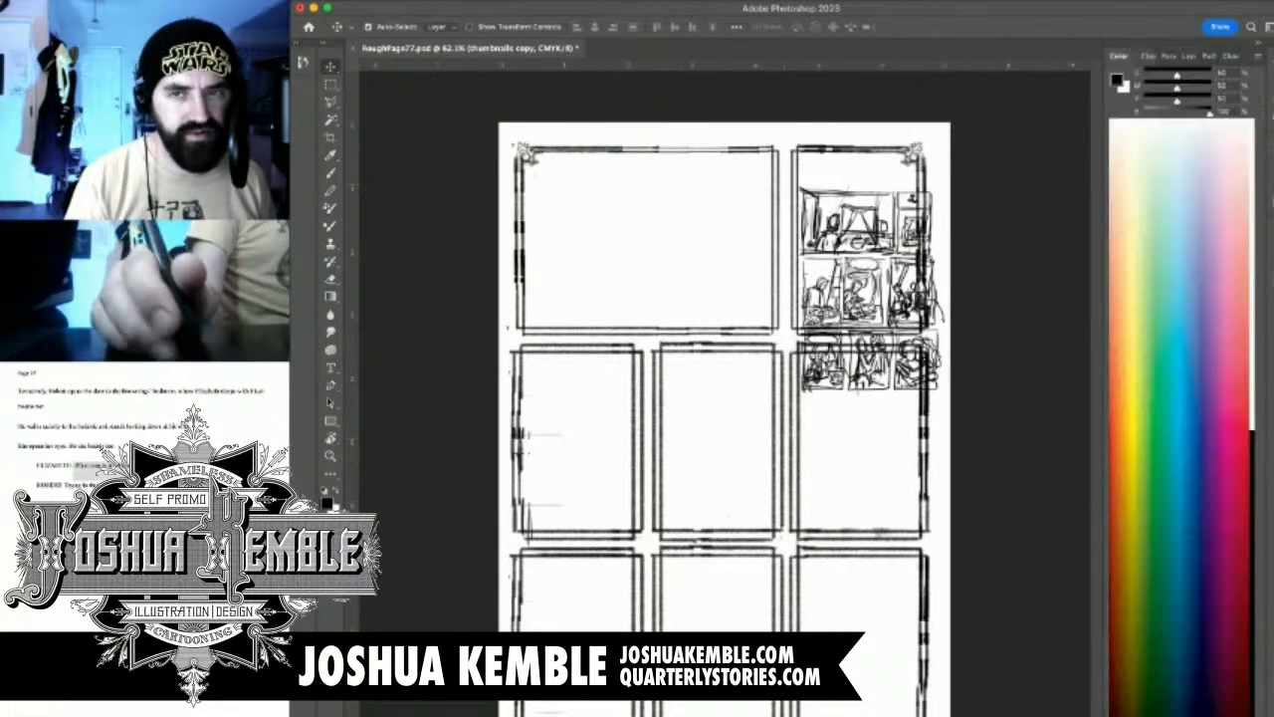
left_click_drag(1210, 114, 1145, 101)
left_click(1188, 55)
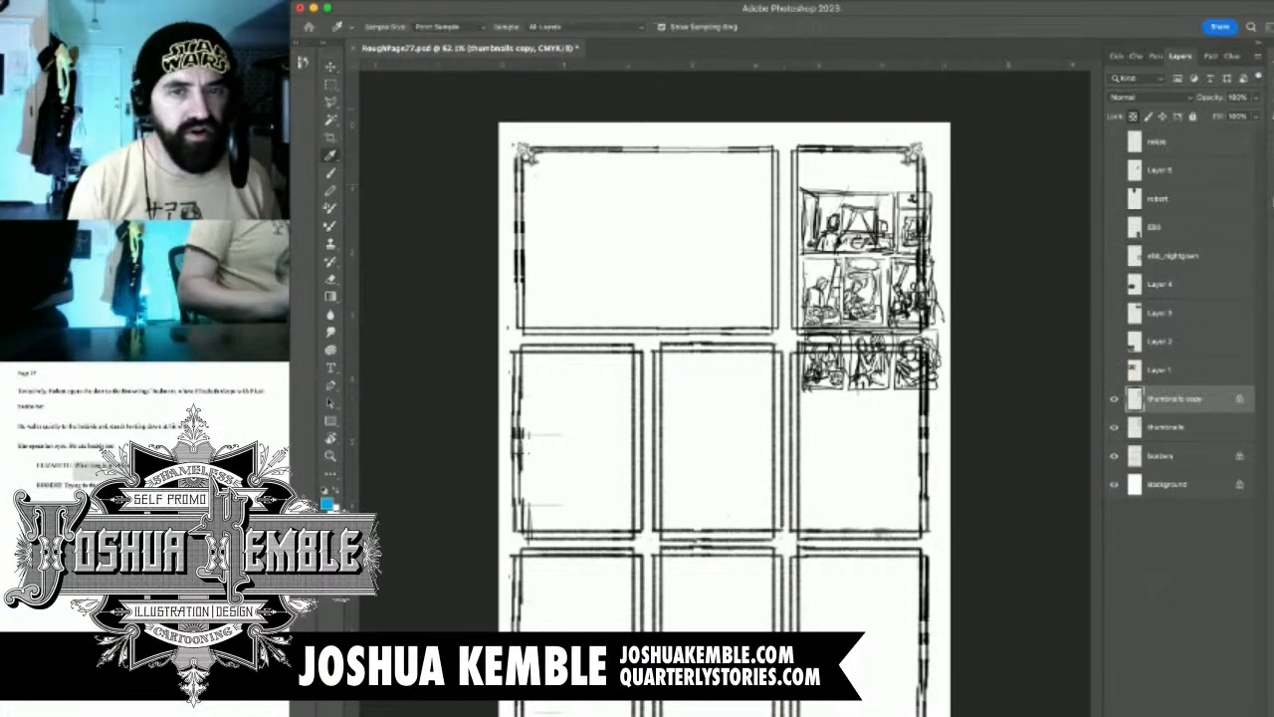
key("alt+BackSpace")
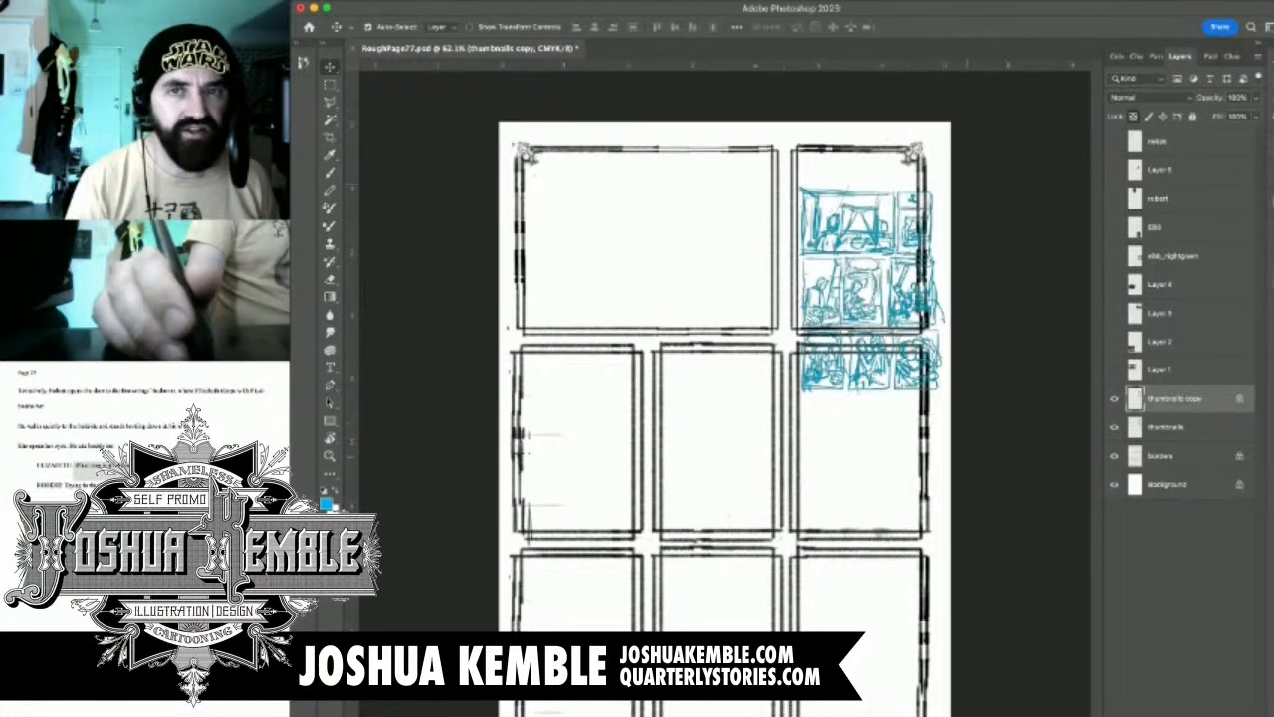
Sample the blue of the copied thumbnail lines and reset the foreground colour to 100% cyan without magenta, yellow or black
left_click(1117, 56)
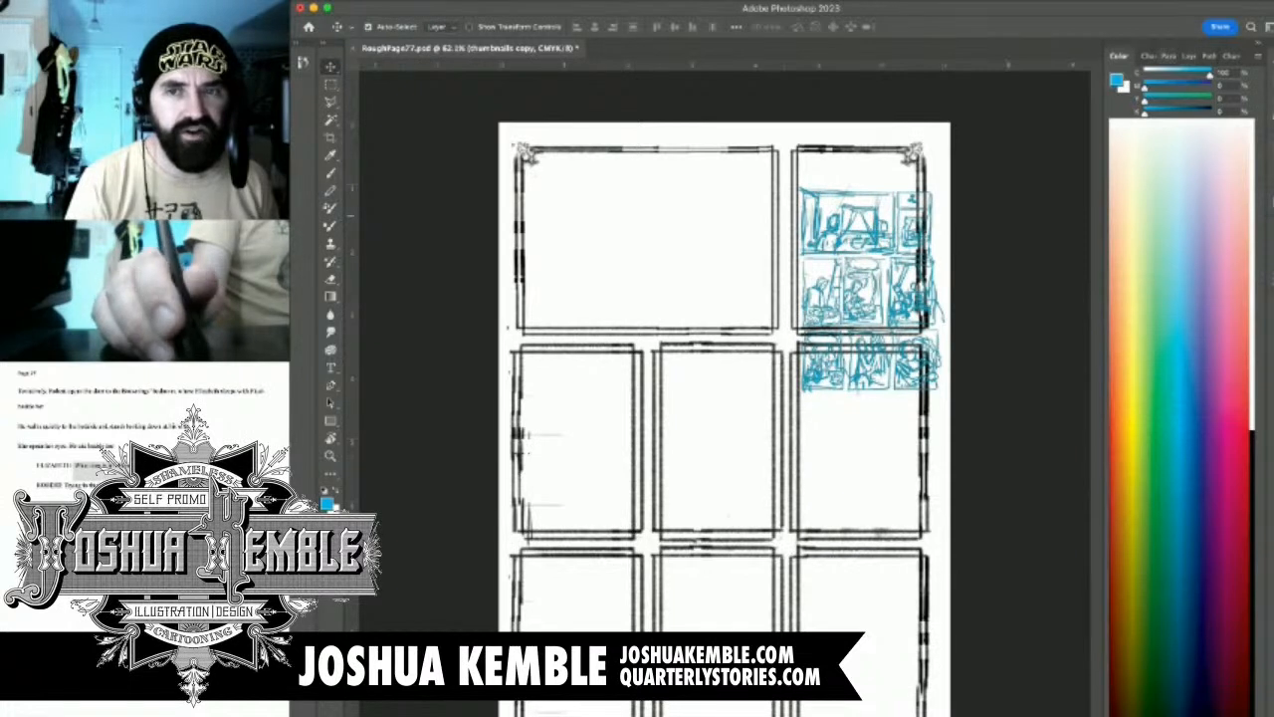
left_click(1182, 56)
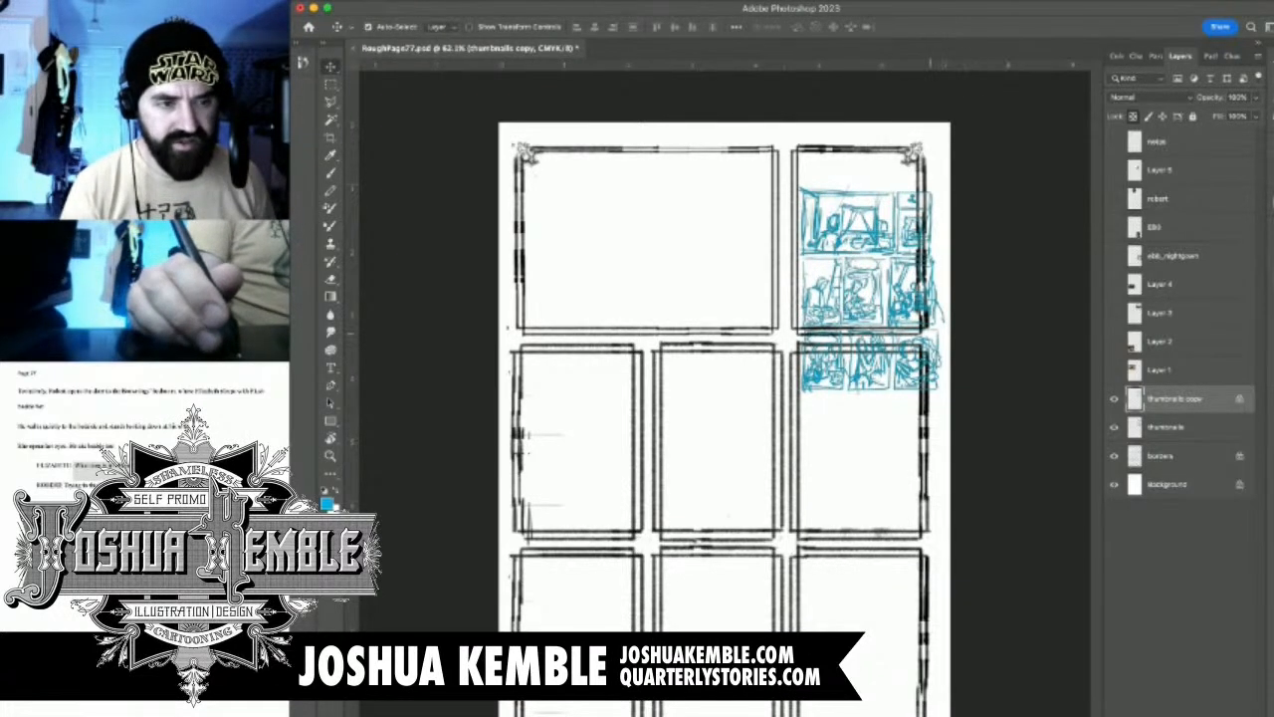
key("i")
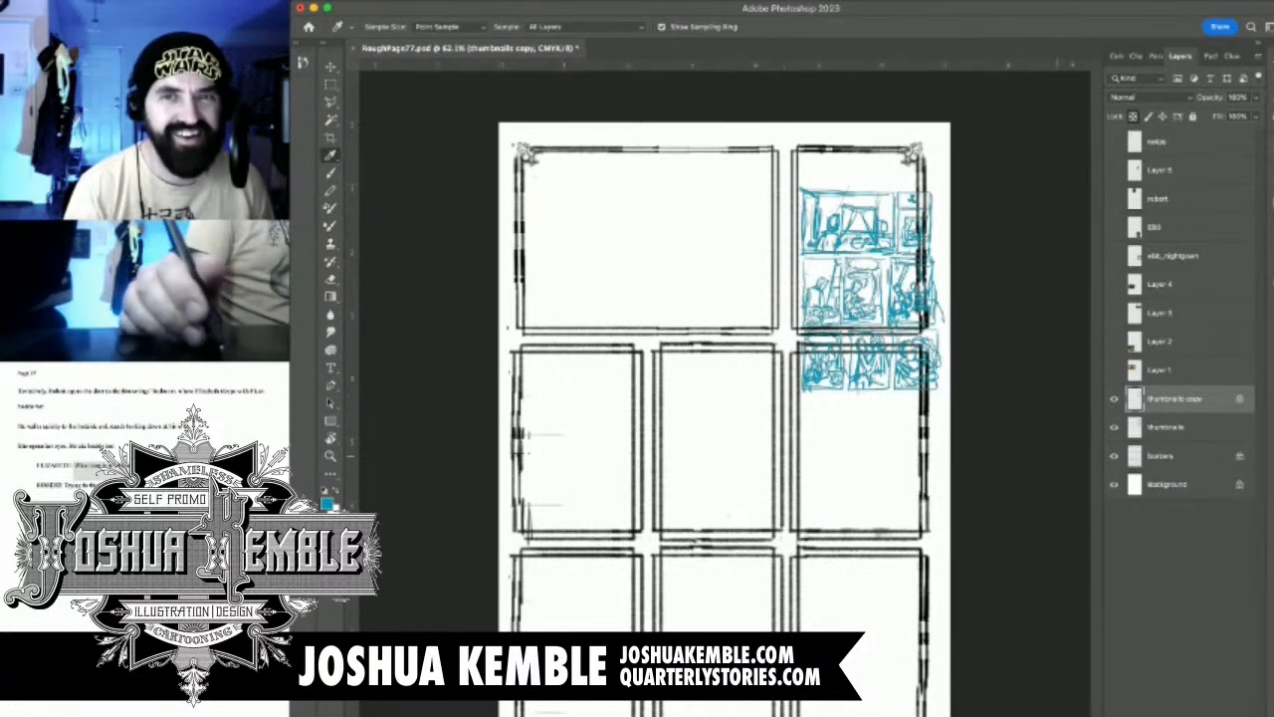
scroll(890, 413, "up", 5)
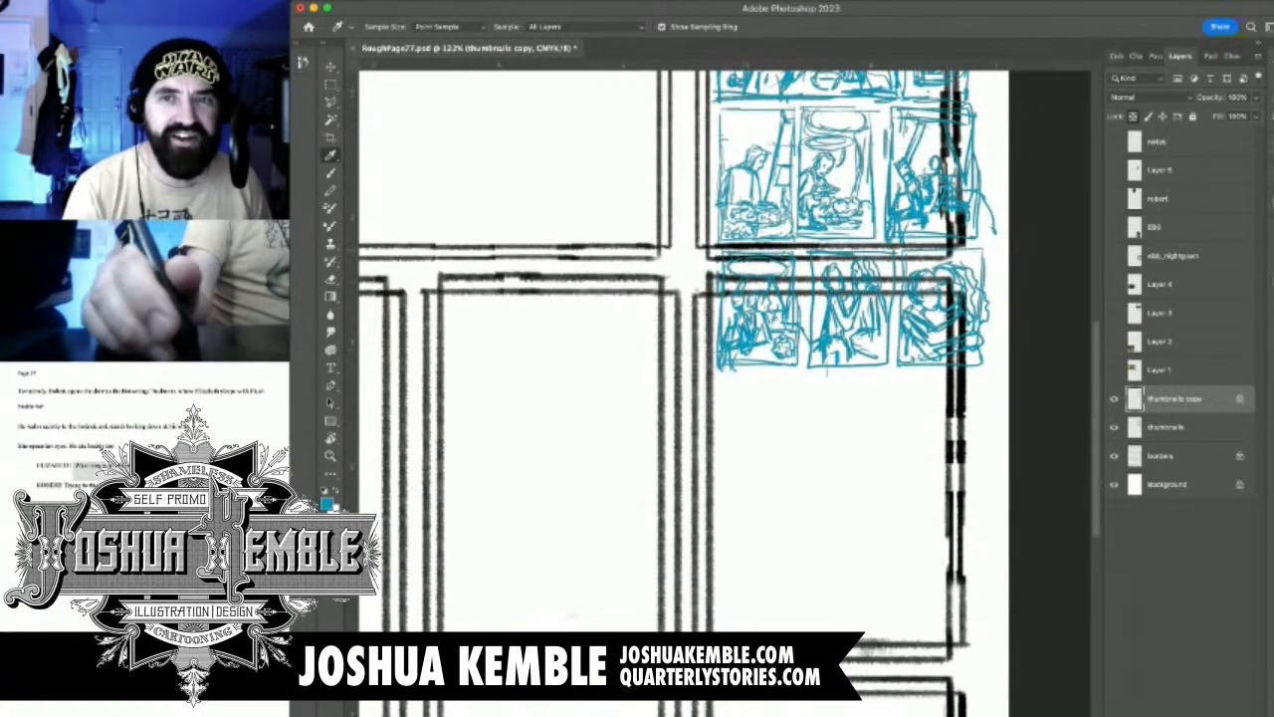
left_click(1118, 55)
left_click_drag(1200, 76, 1212, 76)
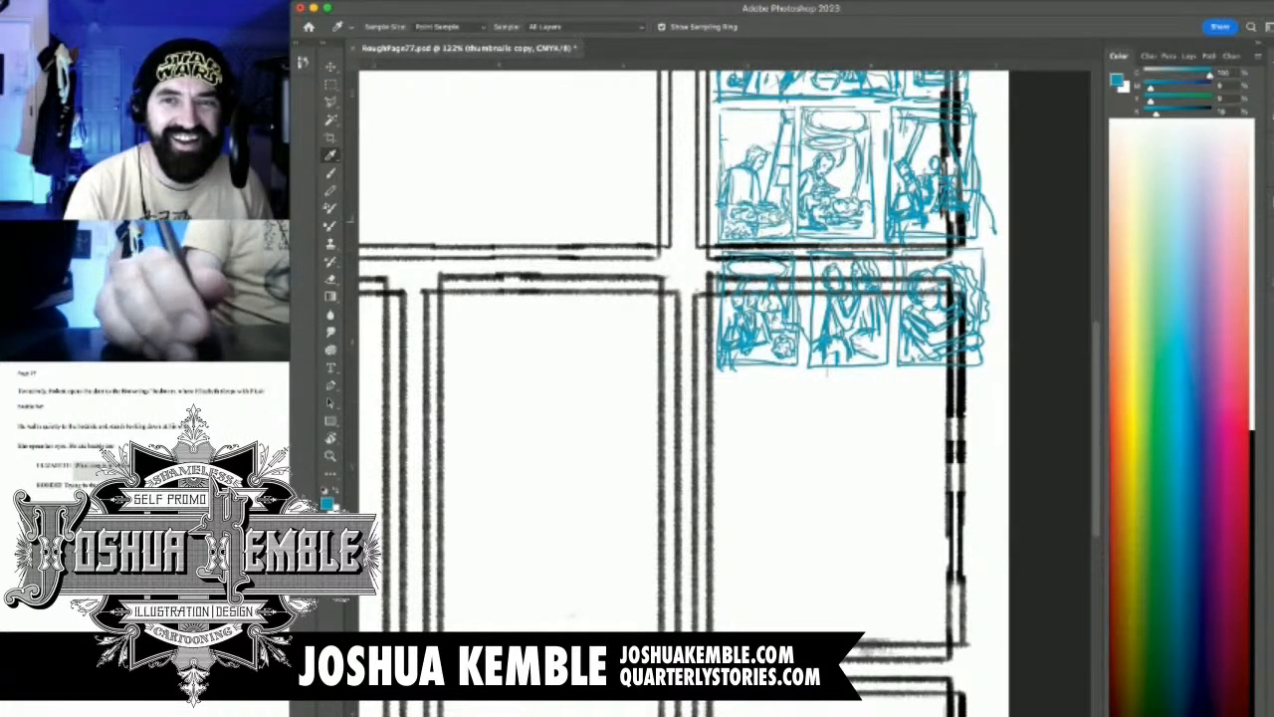
left_click_drag(1156, 114, 1143, 88)
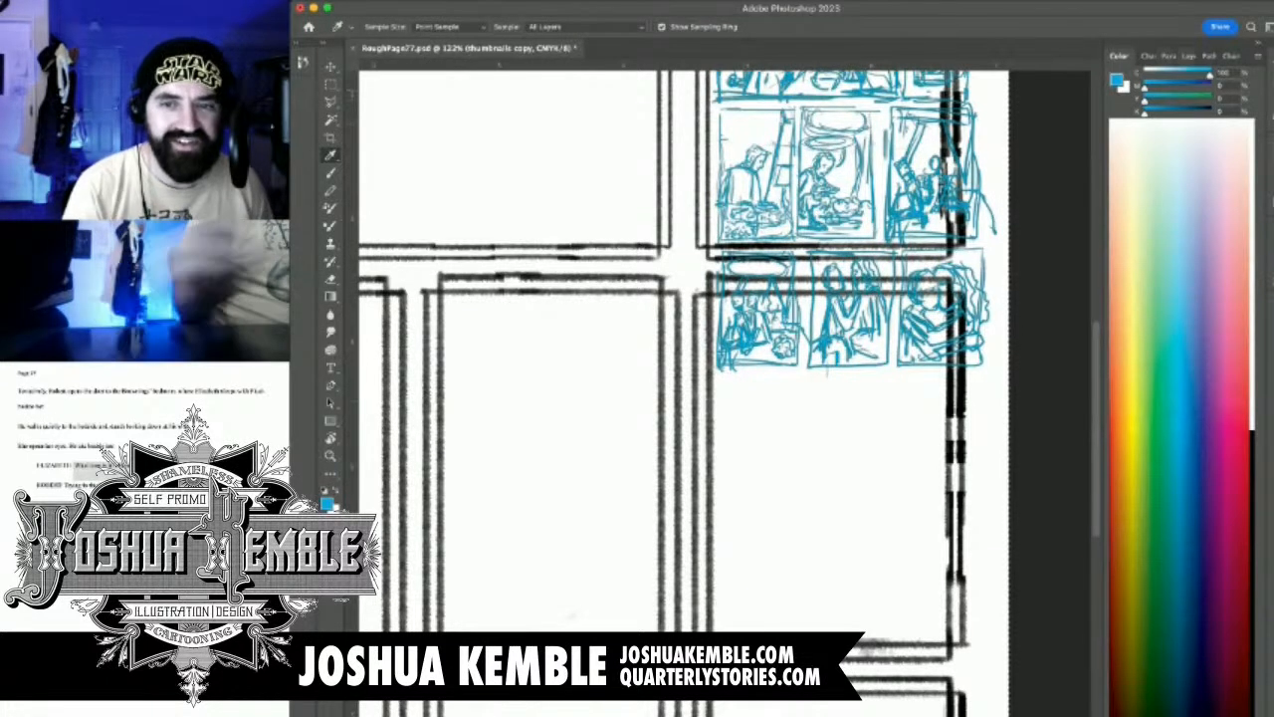
left_click(1183, 55)
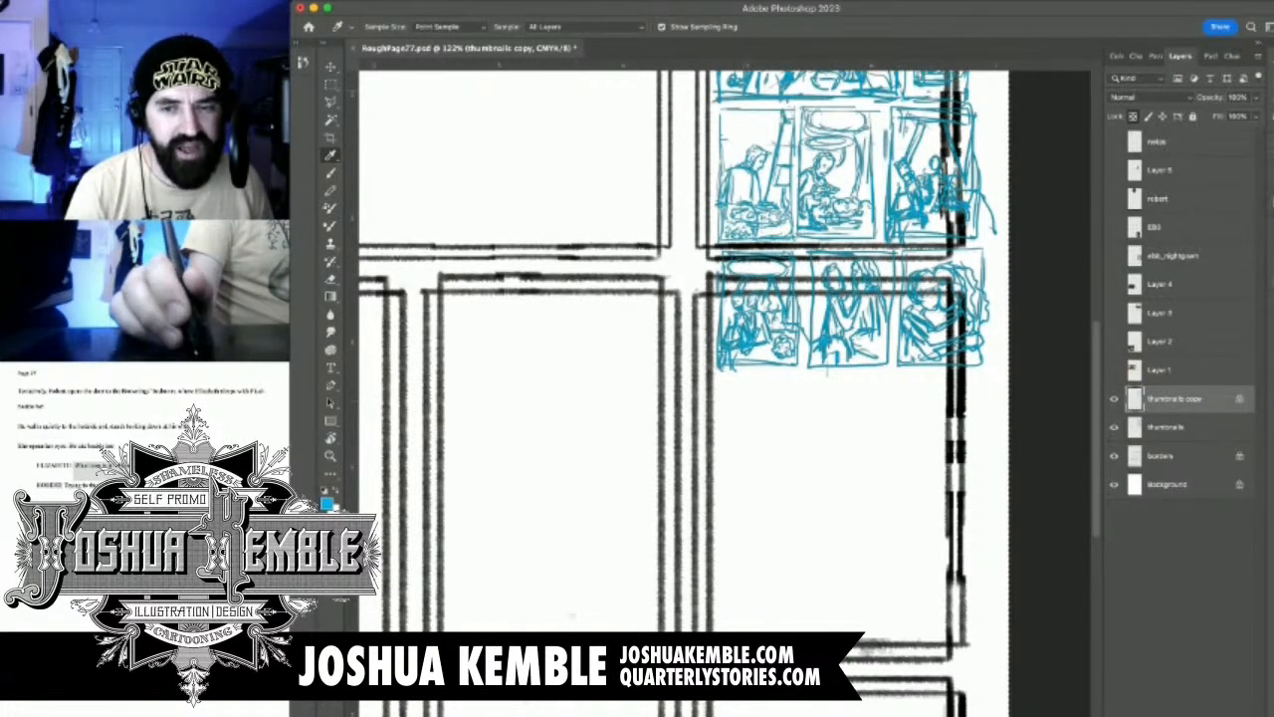
Hide the original black thumbnails layer and place the cyan thumbnails copy beneath the borders layer
left_click(1114, 398)
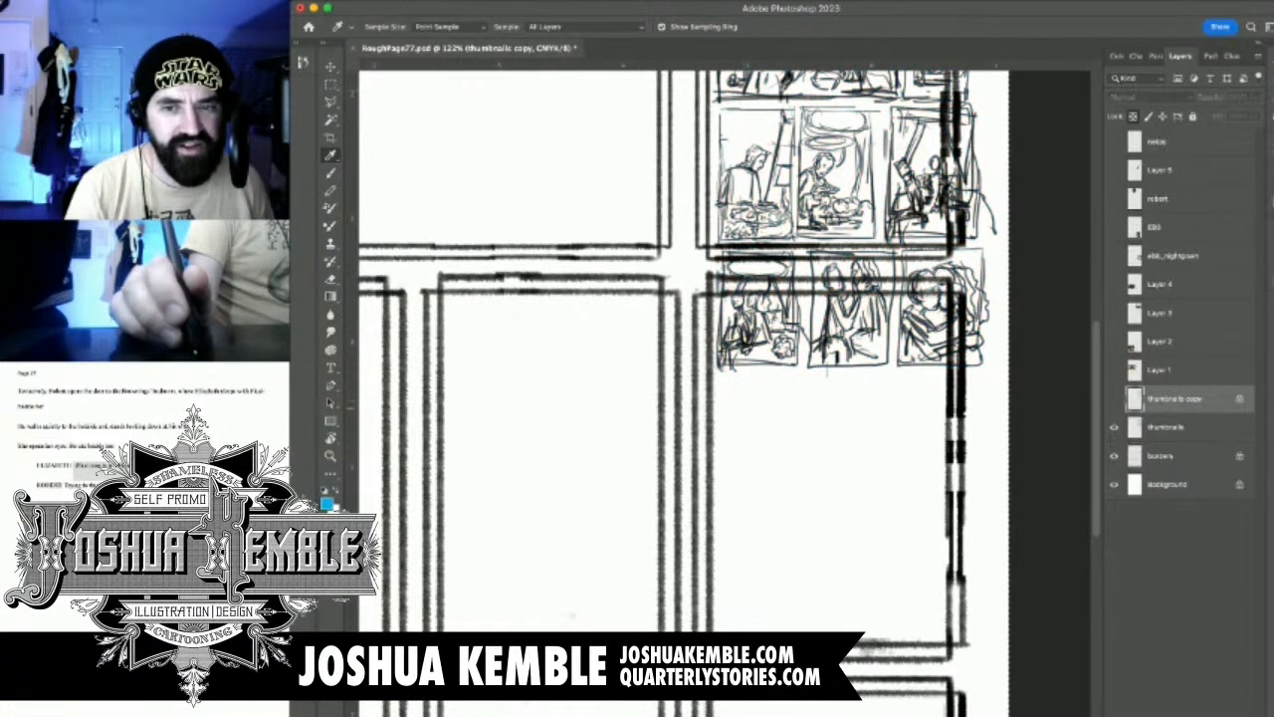
left_click(1114, 426)
left_click(1114, 398)
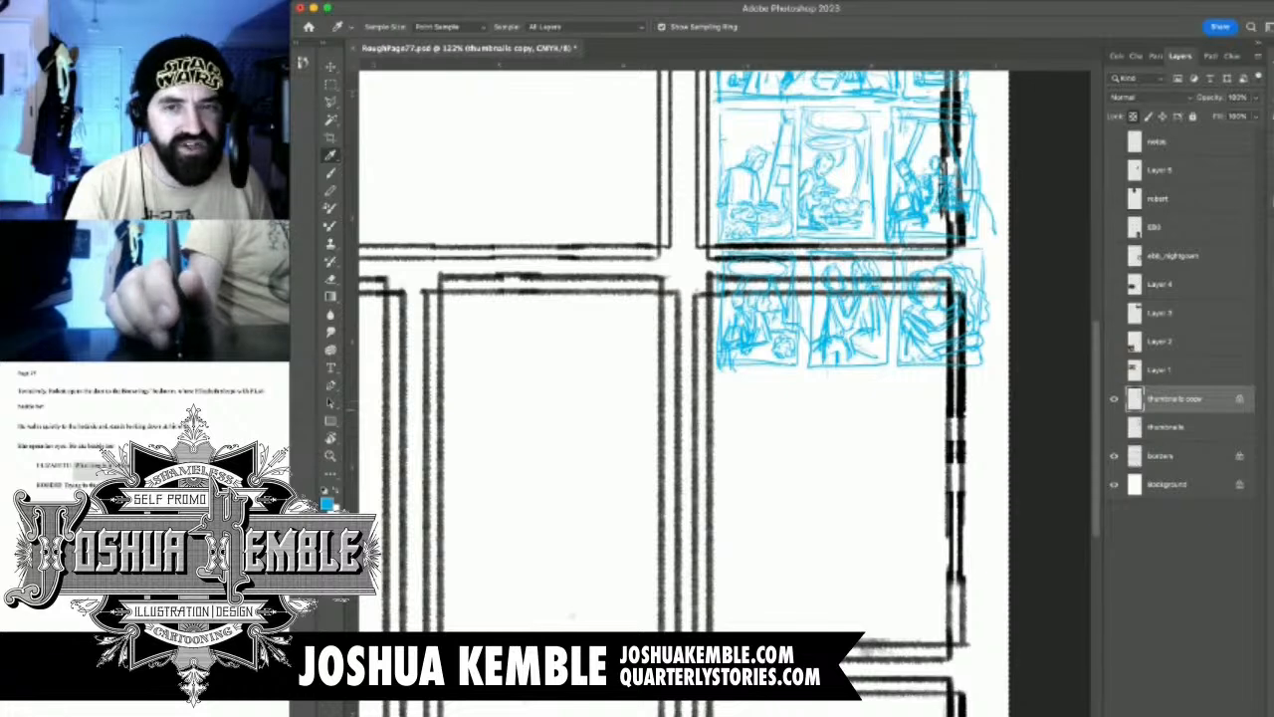
left_click_drag(1174, 399, 1174, 473)
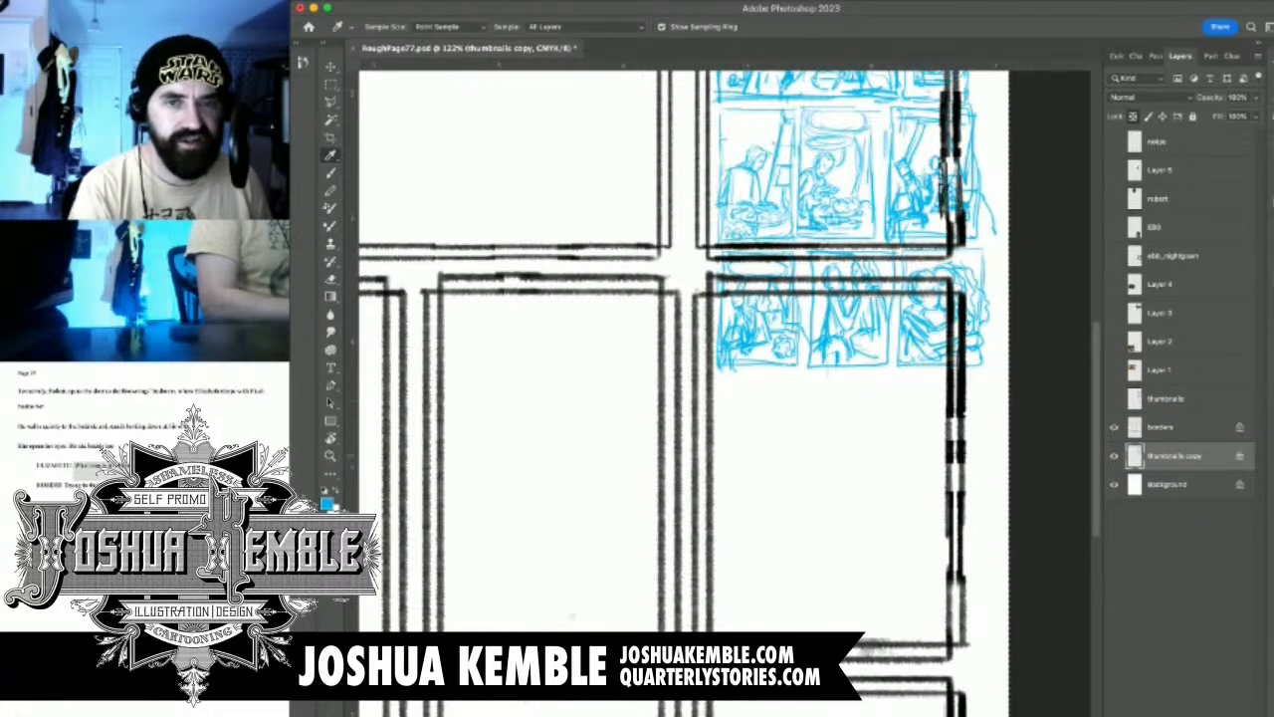
Clear the selection and enlarge the cyan thumbnails copy to about 299% so it spans the page's panel borders
key("super+minus")
key("super+minus")
key("super+minus")
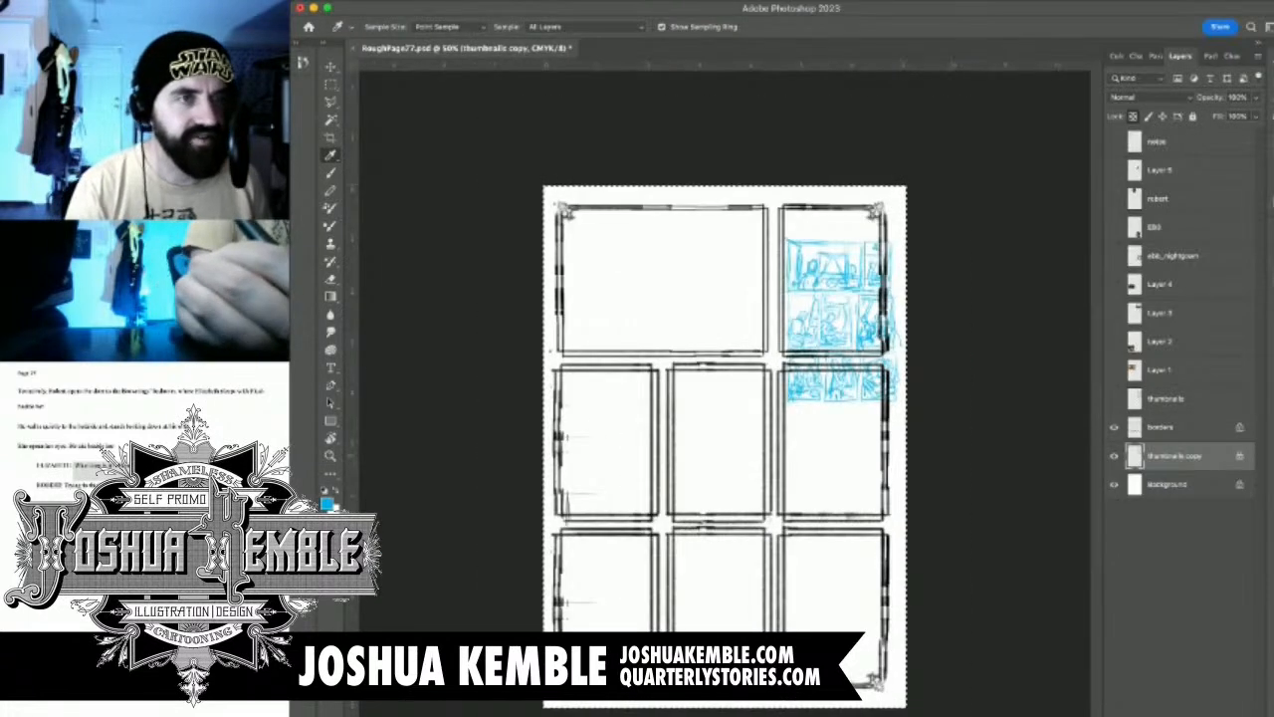
key("m")
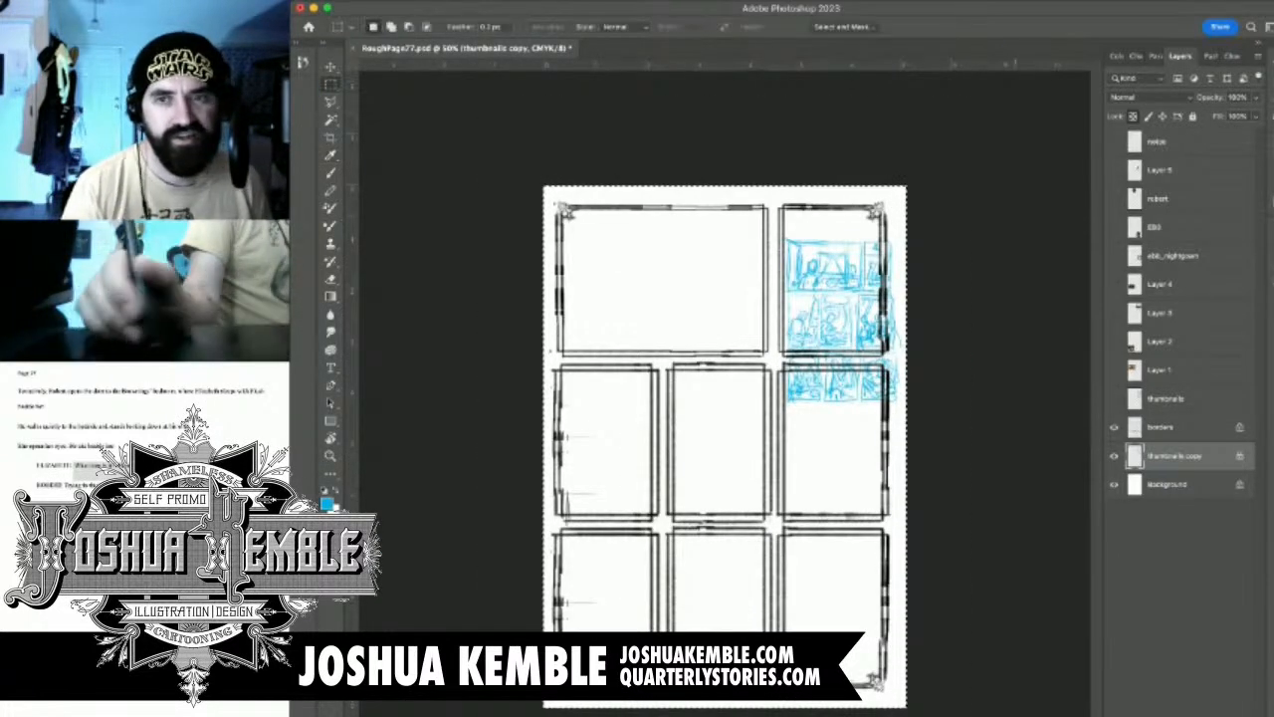
key("super+d")
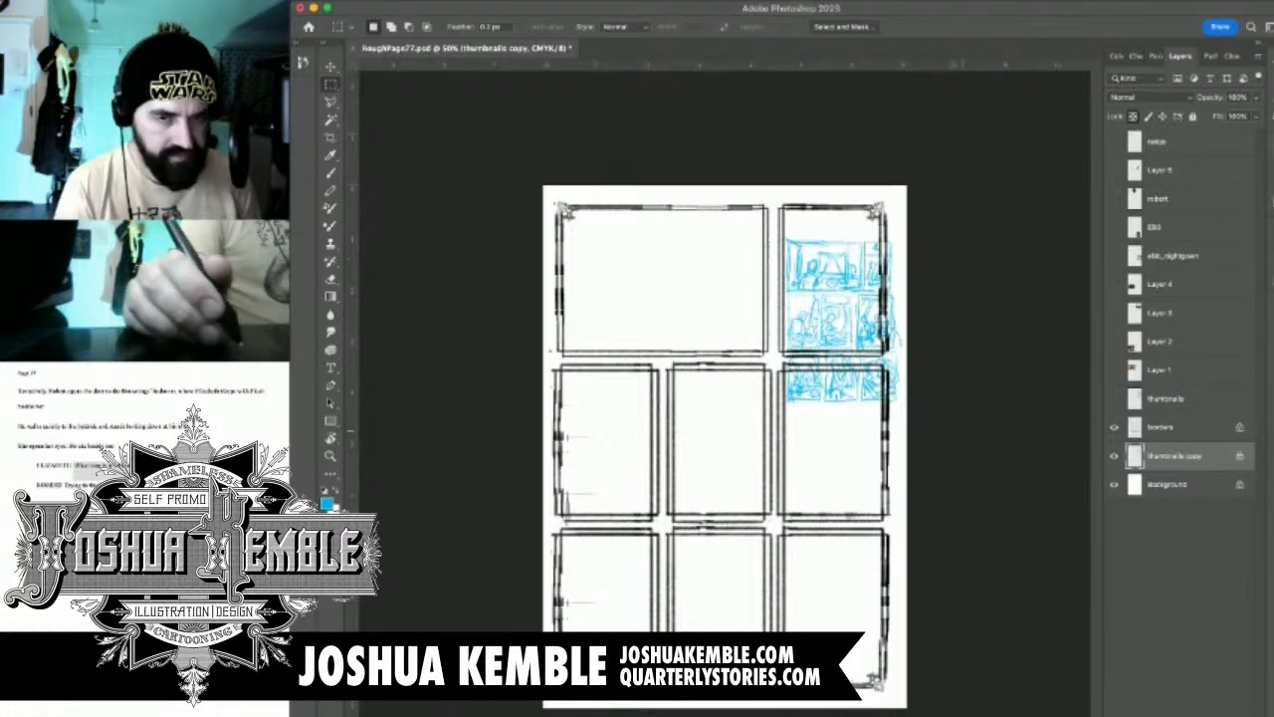
key("super+t")
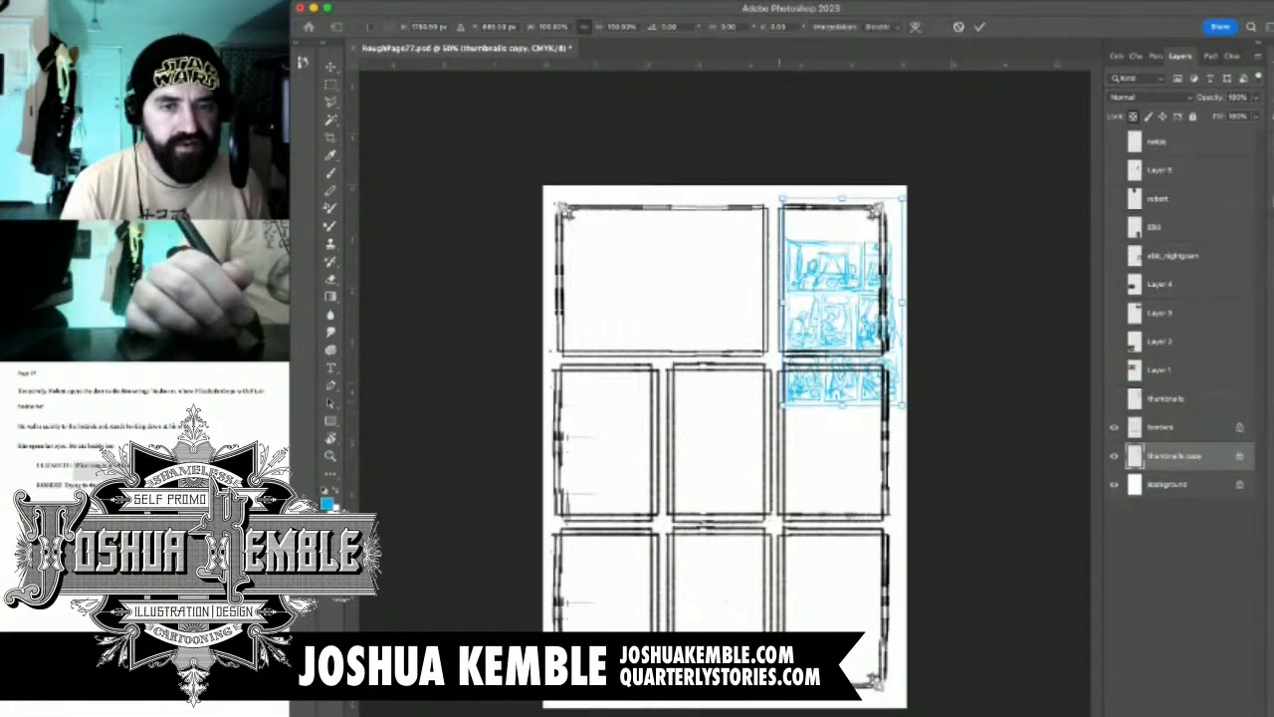
mouse_move(781, 403)
left_mouse_down()
mouse_move(589, 707)
mouse_move(545, 716)
left_mouse_up()
left_click_drag(697, 478, 697, 356)
Nudge the enlarged cyan thumbnails vertically until they line up with the panel borders, and commit the transform
key("shift+Up")
key("shift+Up")
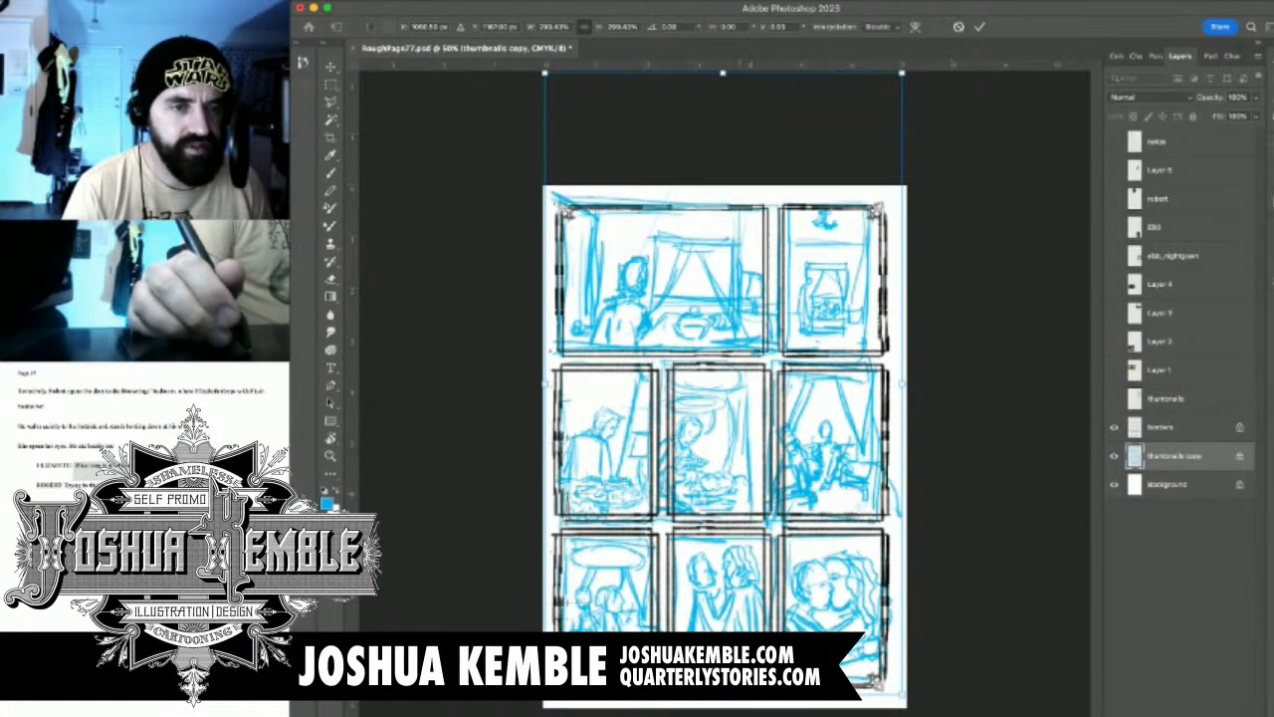
key("Down")
key("Down")
key("Down")
key("Down")
key("shift+Down")
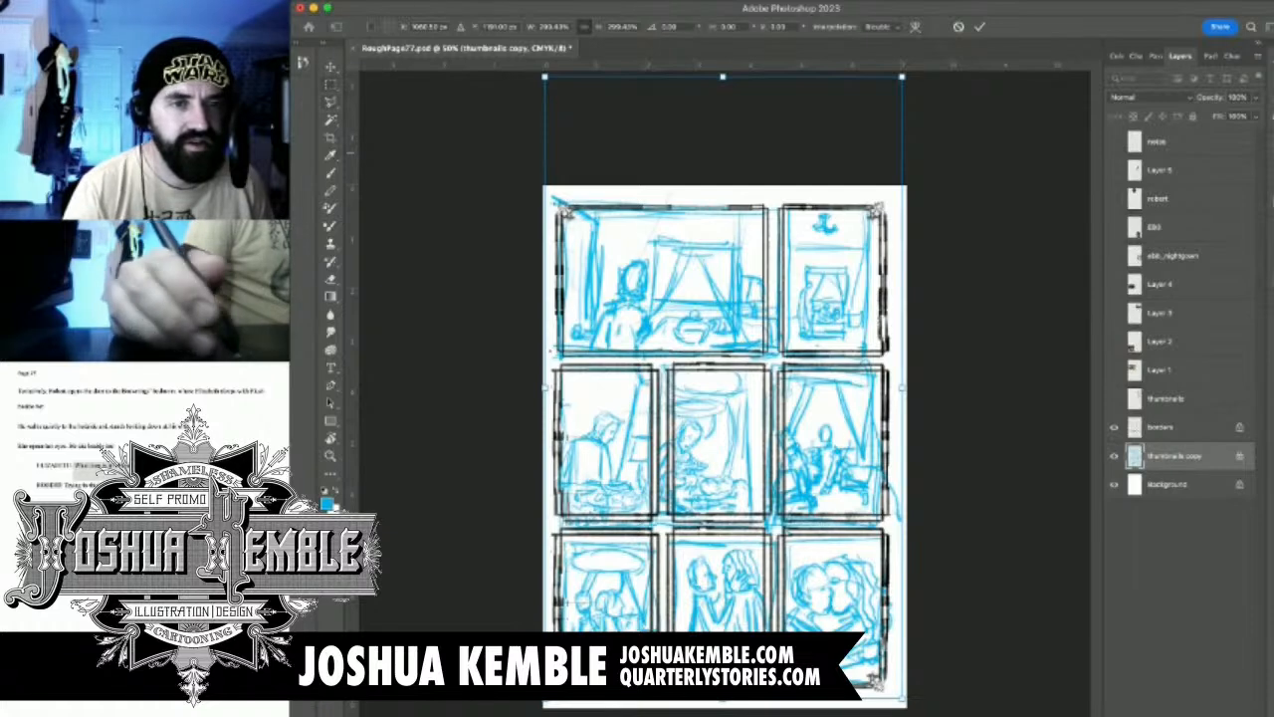
left_click(331, 84)
Select the cyan sketch in the top-right panel and scale it to about 110%, positioned to fill that panel's borders
key("super+plus")
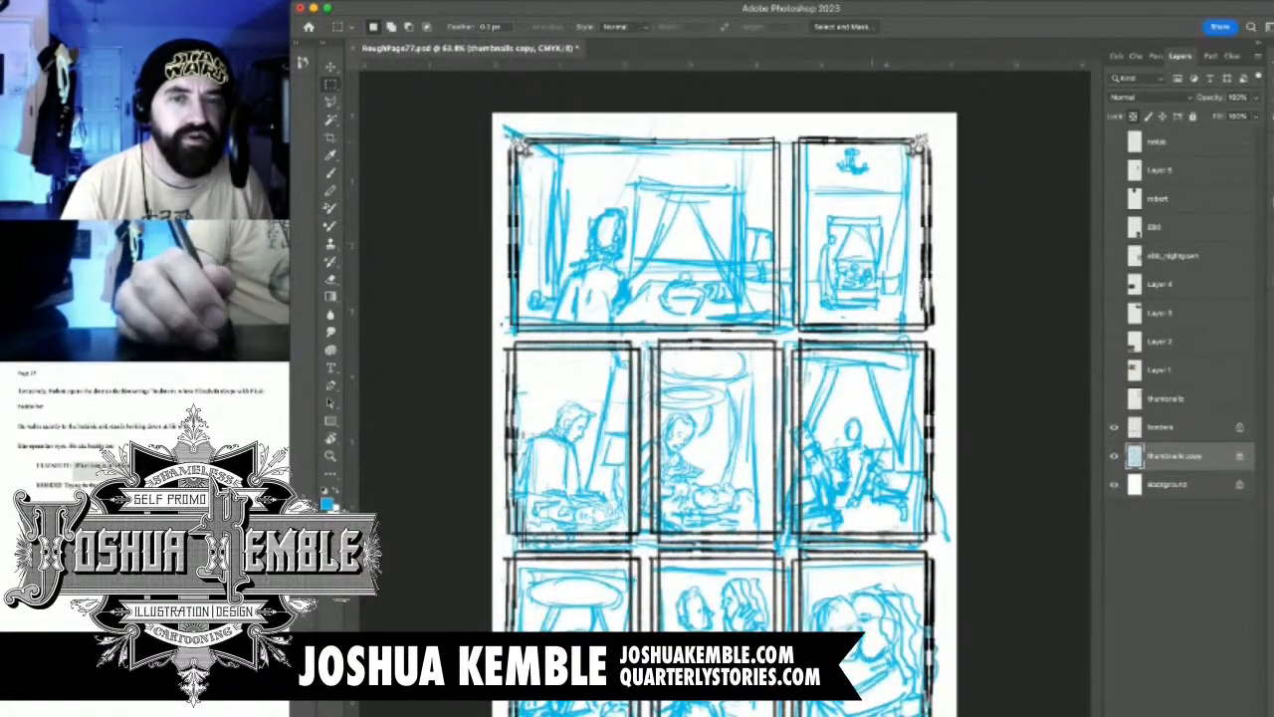
left_click_drag(872, 144, 926, 147)
left_click_drag(802, 209, 741, 320)
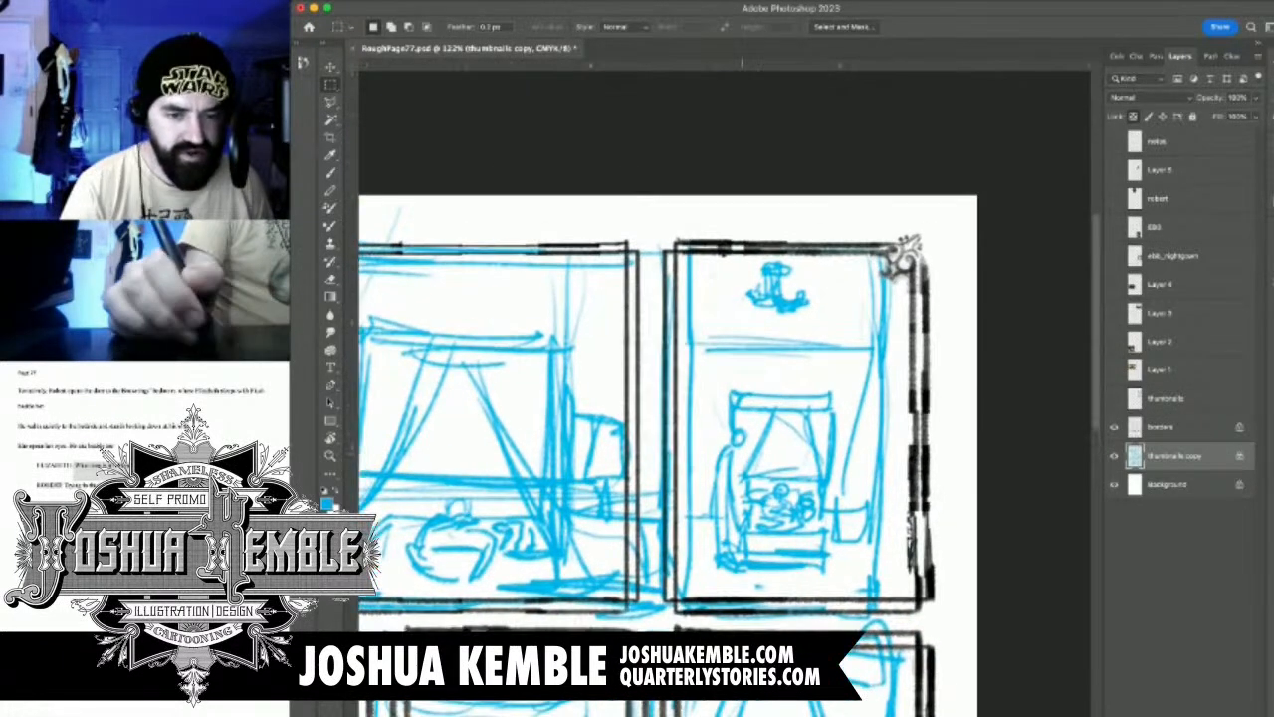
left_click_drag(653, 219, 978, 628)
key("ctrl+t")
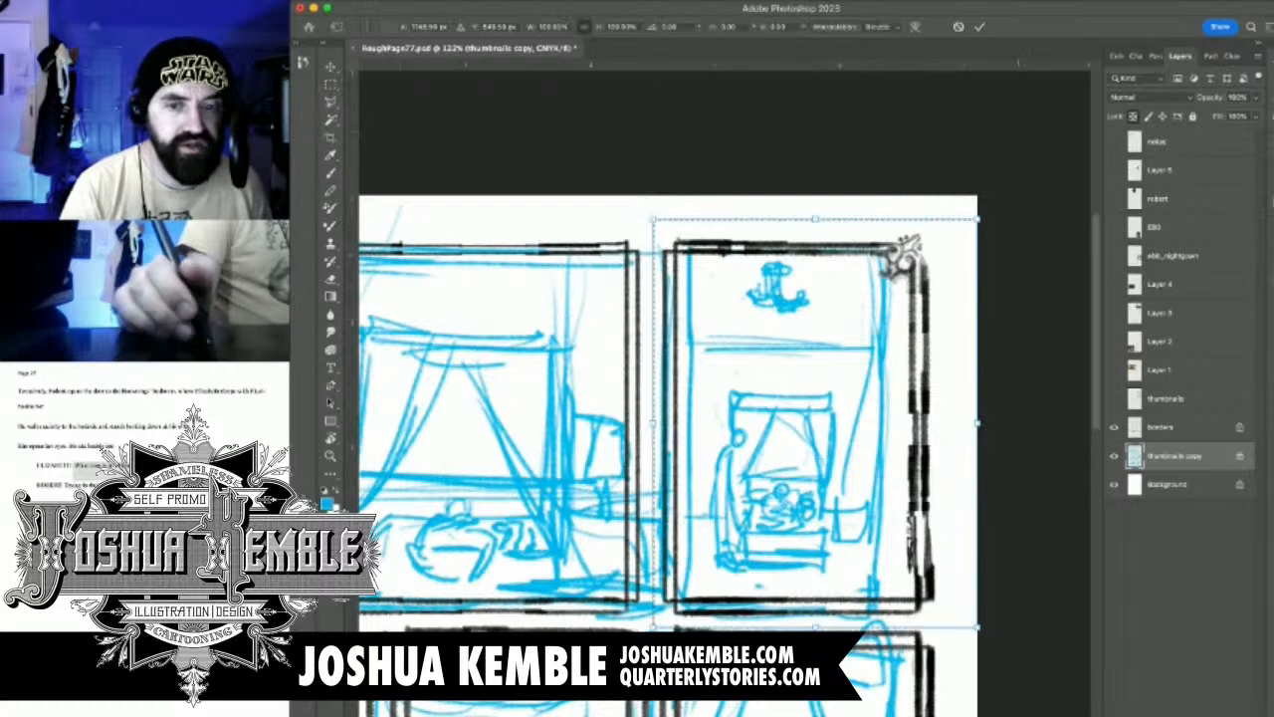
left_click_drag(977, 628, 997, 650)
left_click_drag(846, 498, 838, 498)
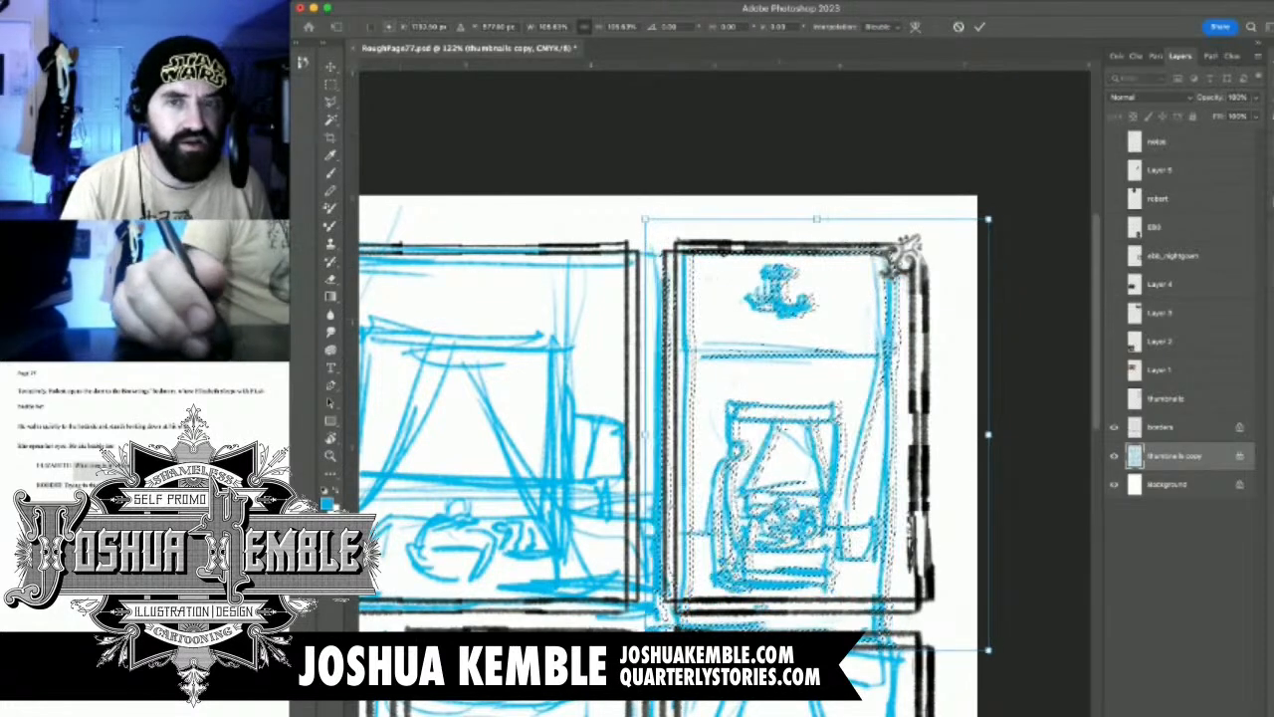
left_click_drag(988, 218, 1011, 193)
left_click_drag(808, 344, 815, 351)
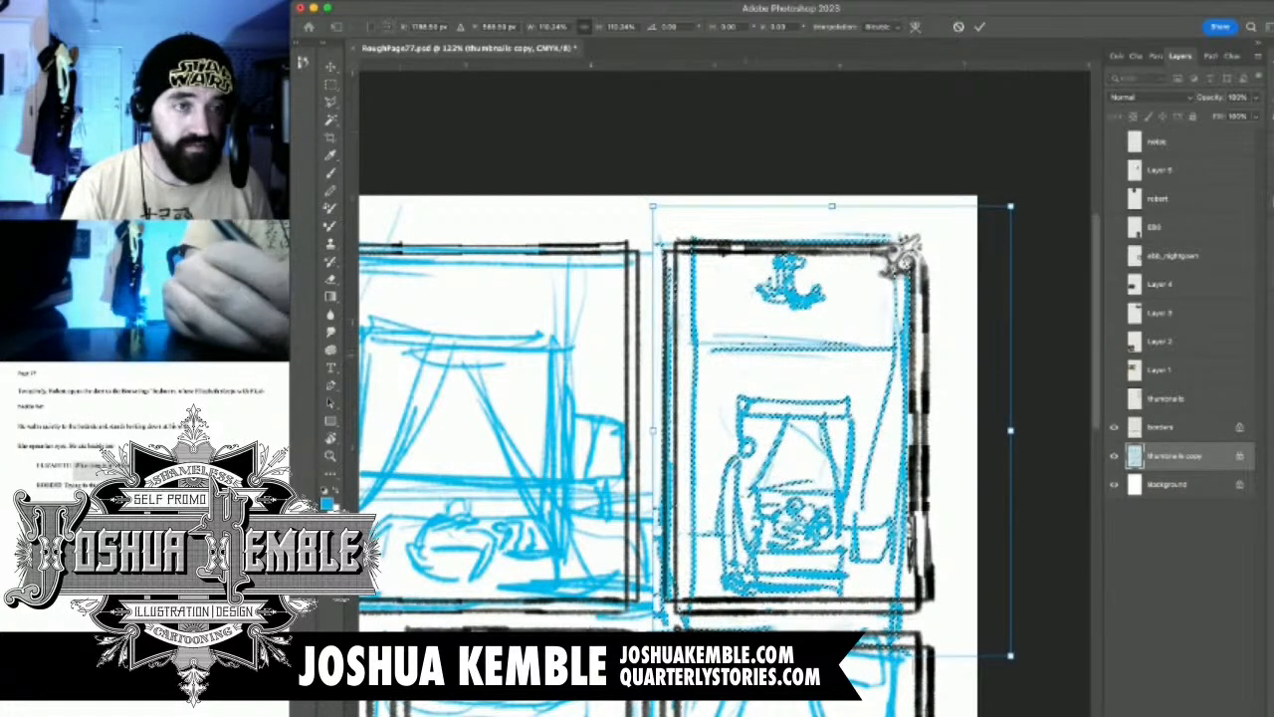
key("Return")
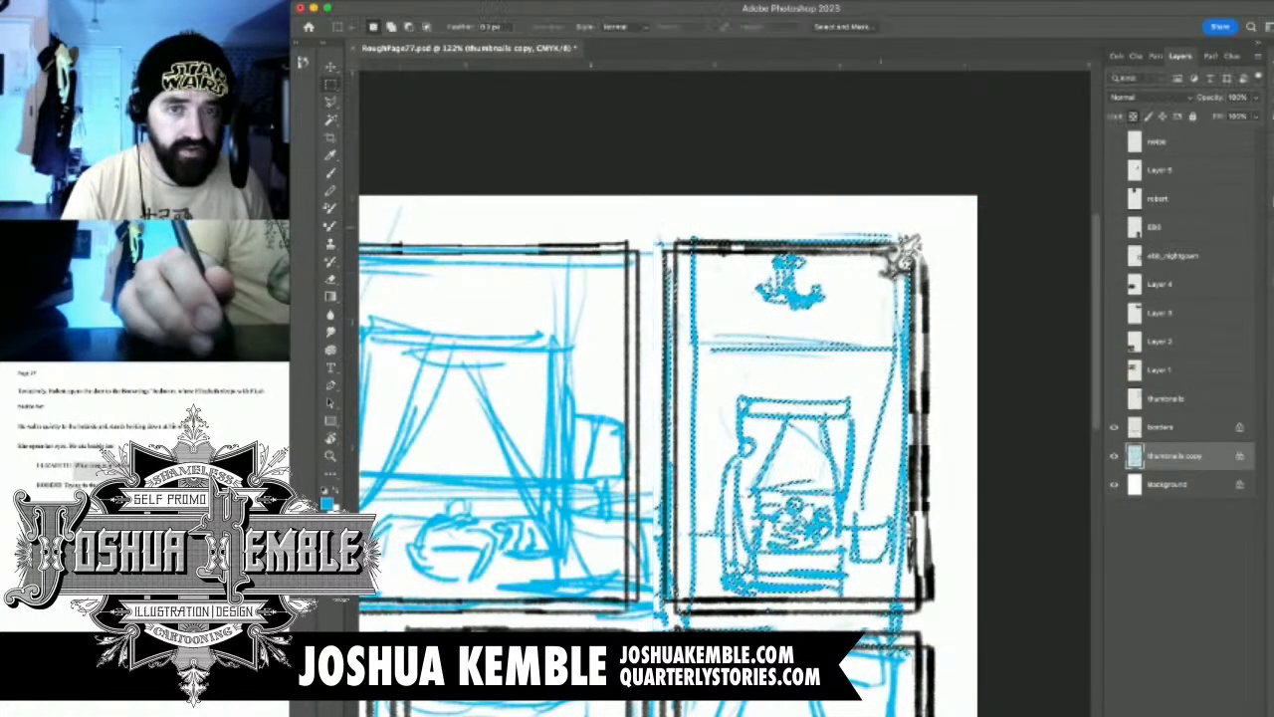
Delete the stray cyan lines above and below the top-right panel and in the gutter between the two top panels
left_click_drag(647, 207, 910, 603)
key("Delete")
key("Delete")
left_click_drag(669, 602, 942, 630)
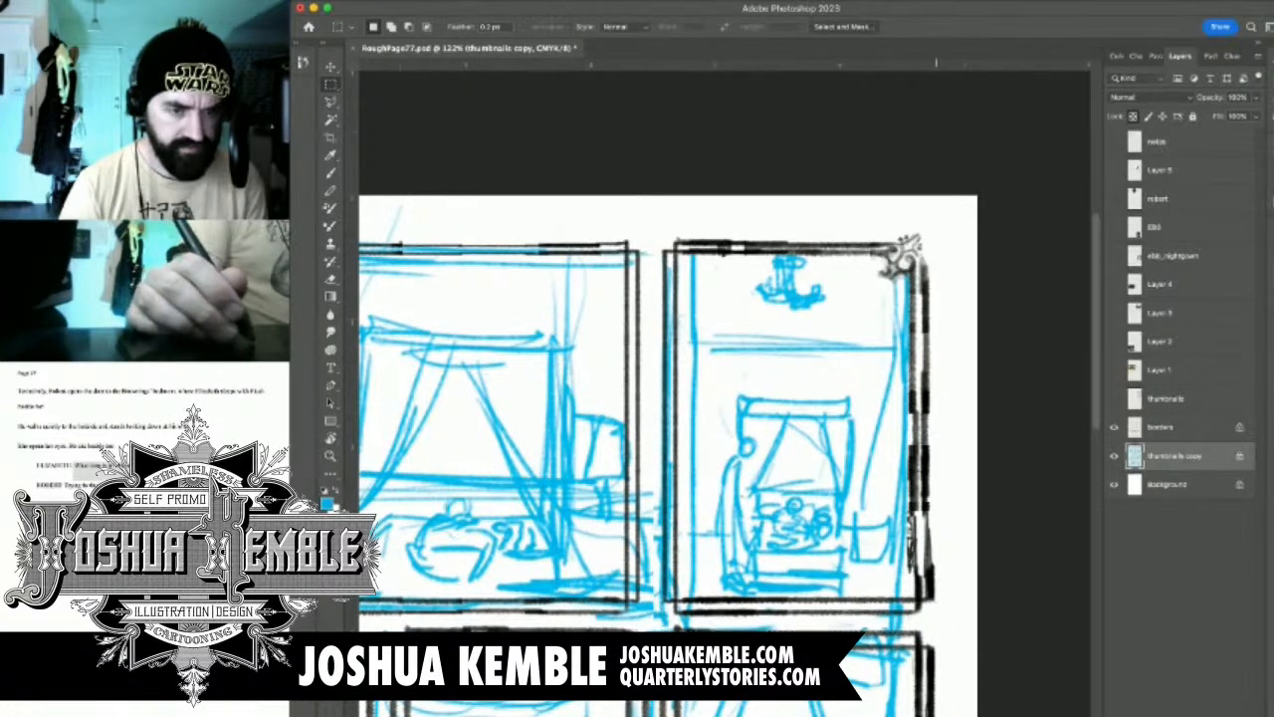
key("Delete")
left_click_drag(631, 629, 683, 555)
key("Delete")
left_click_drag(630, 235, 679, 630)
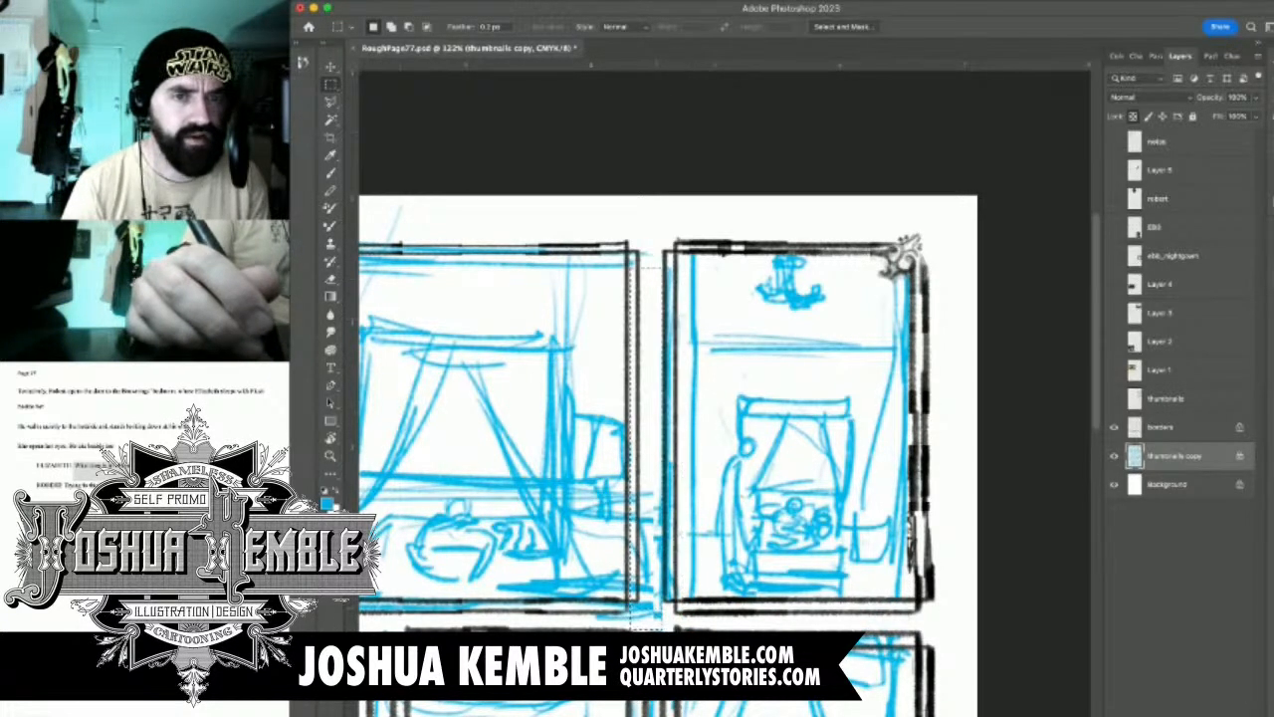
key("Delete")
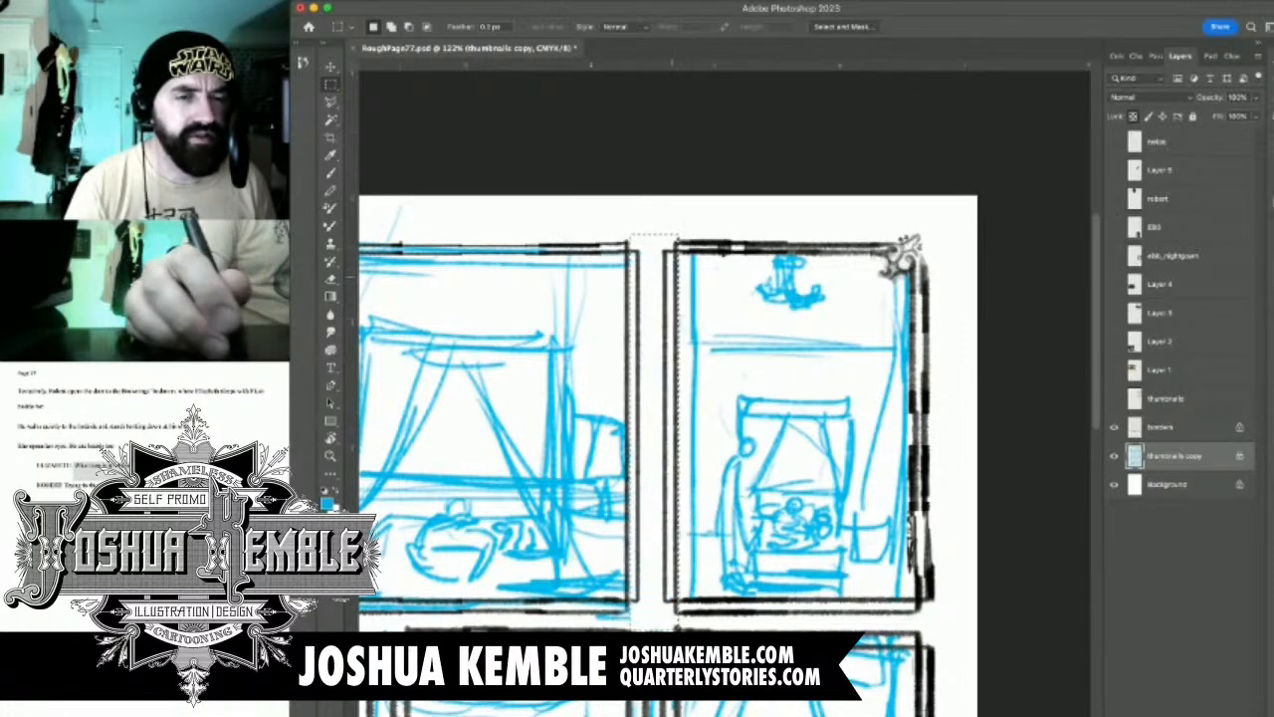
Delete the cyan lines overhanging the wide first panel's top, bottom and left borders, and clear the selection
scroll(901, 253, "left", 5)
left_click_drag(390, 196, 971, 255)
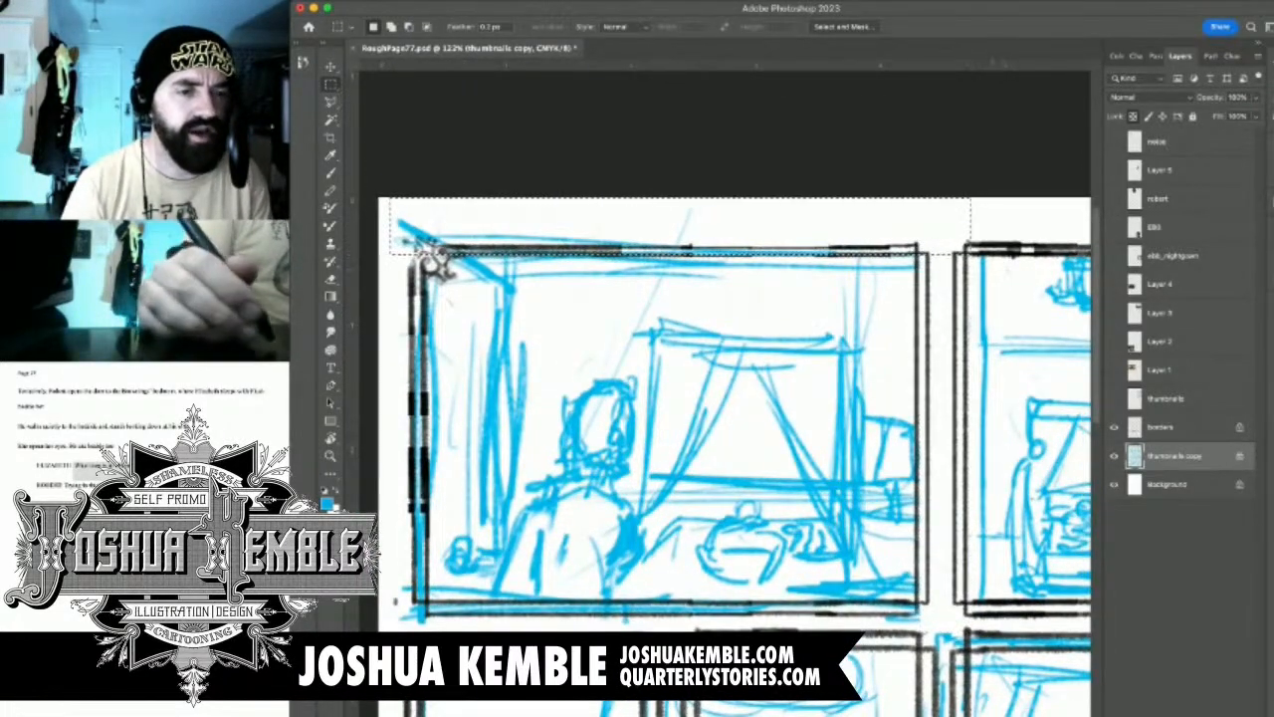
key("Delete")
left_click_drag(395, 600, 973, 631)
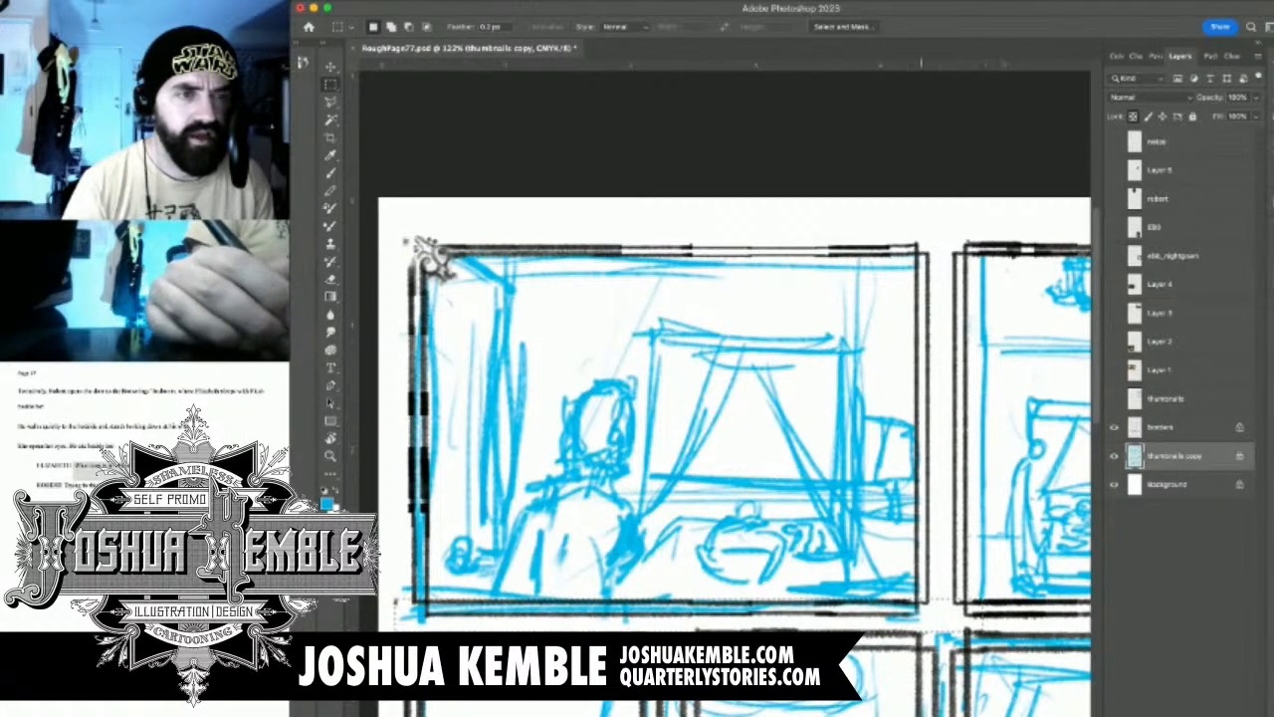
key("Delete")
mouse_move(422, 263)
left_mouse_down()
mouse_move(379, 601)
mouse_move(391, 616)
left_mouse_up()
key("Delete")
key("super+d")
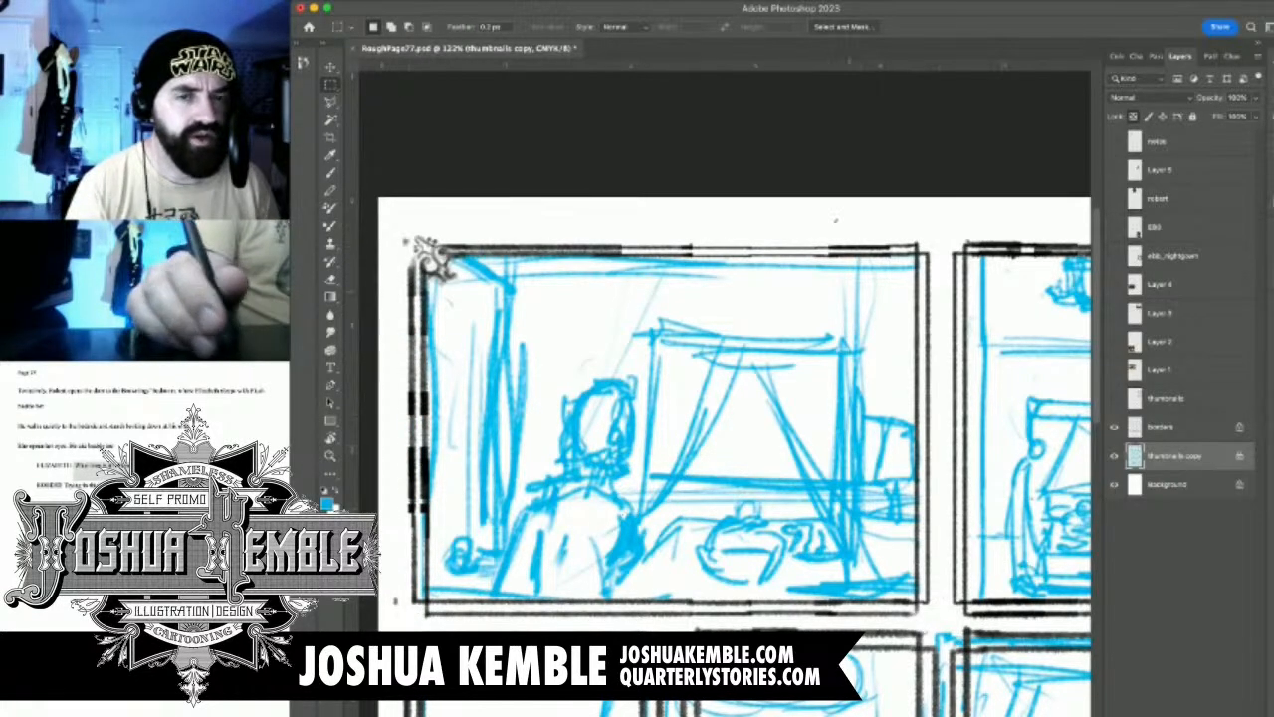
Delete the vertical cyan frame lines along the left and right sides of the top-right panel, and clear the selection
key("super+0")
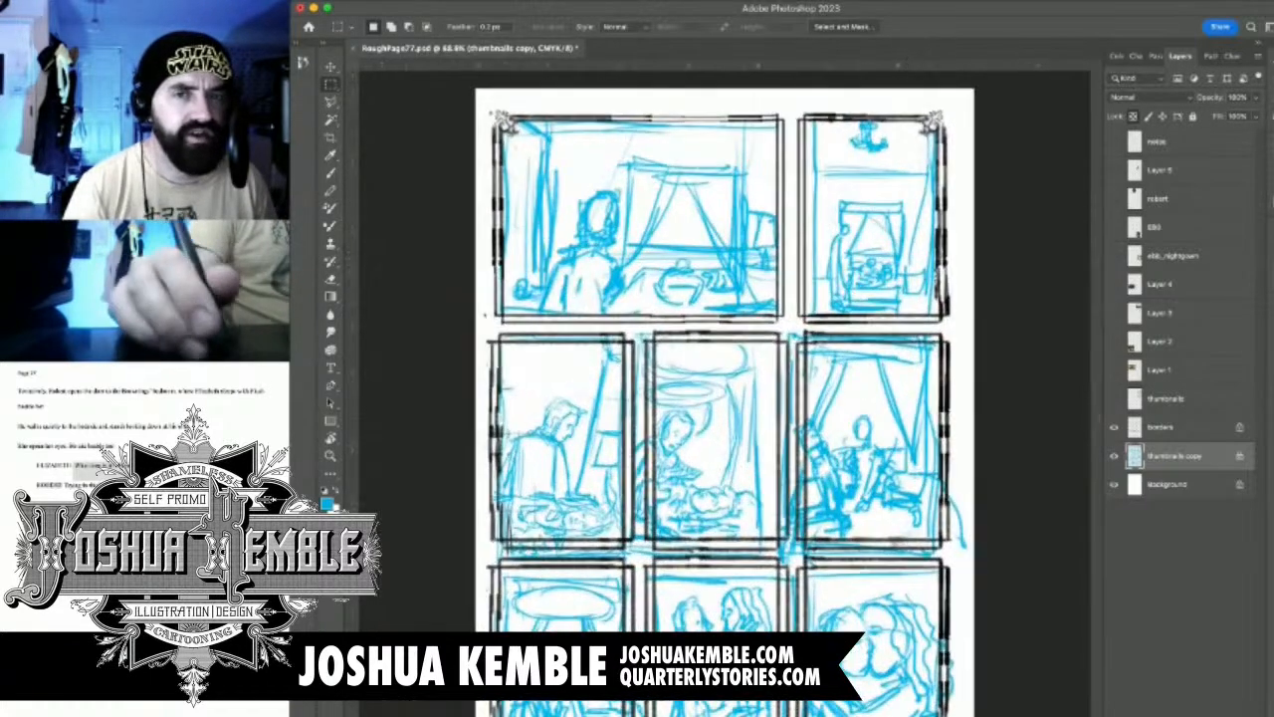
left_click_drag(973, 187, 1025, 187)
left_click_drag(876, 299, 896, 454)
left_click_drag(637, 182, 678, 602)
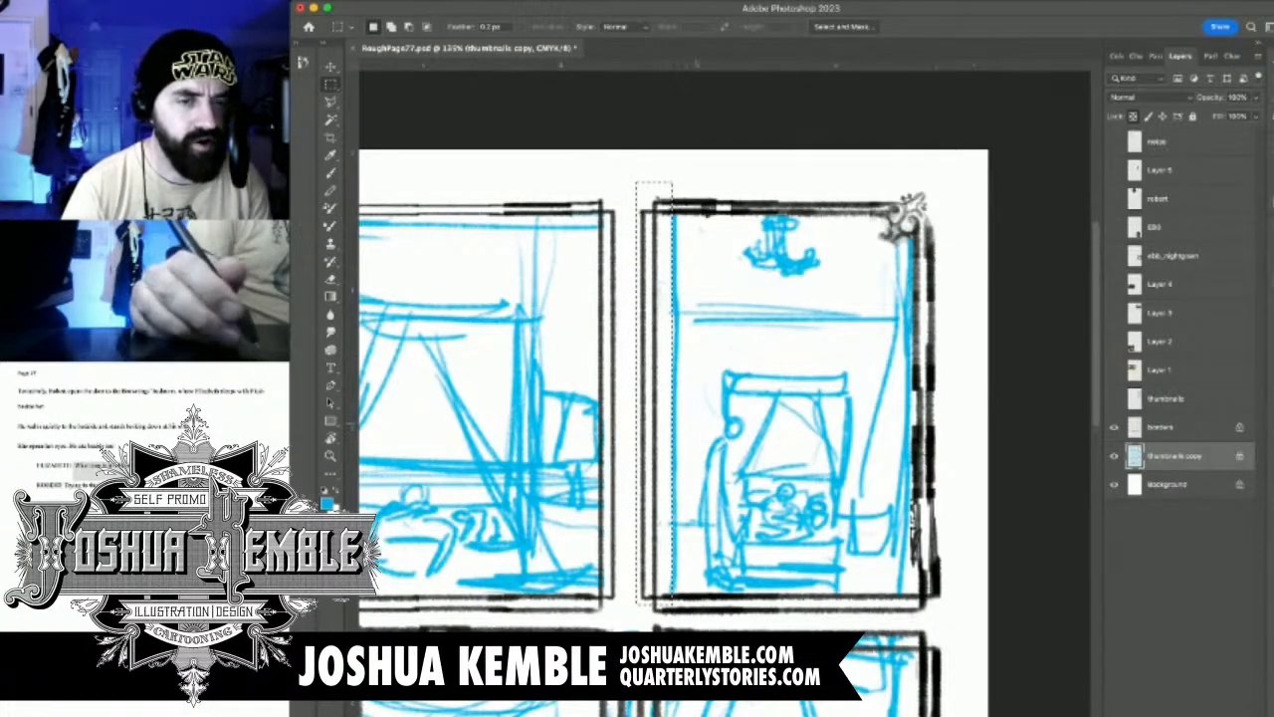
left_click_drag(658, 428, 666, 427)
key("Delete")
mouse_move(957, 192)
left_mouse_down()
mouse_move(912, 601)
mouse_move(894, 612)
left_mouse_up()
key("Delete")
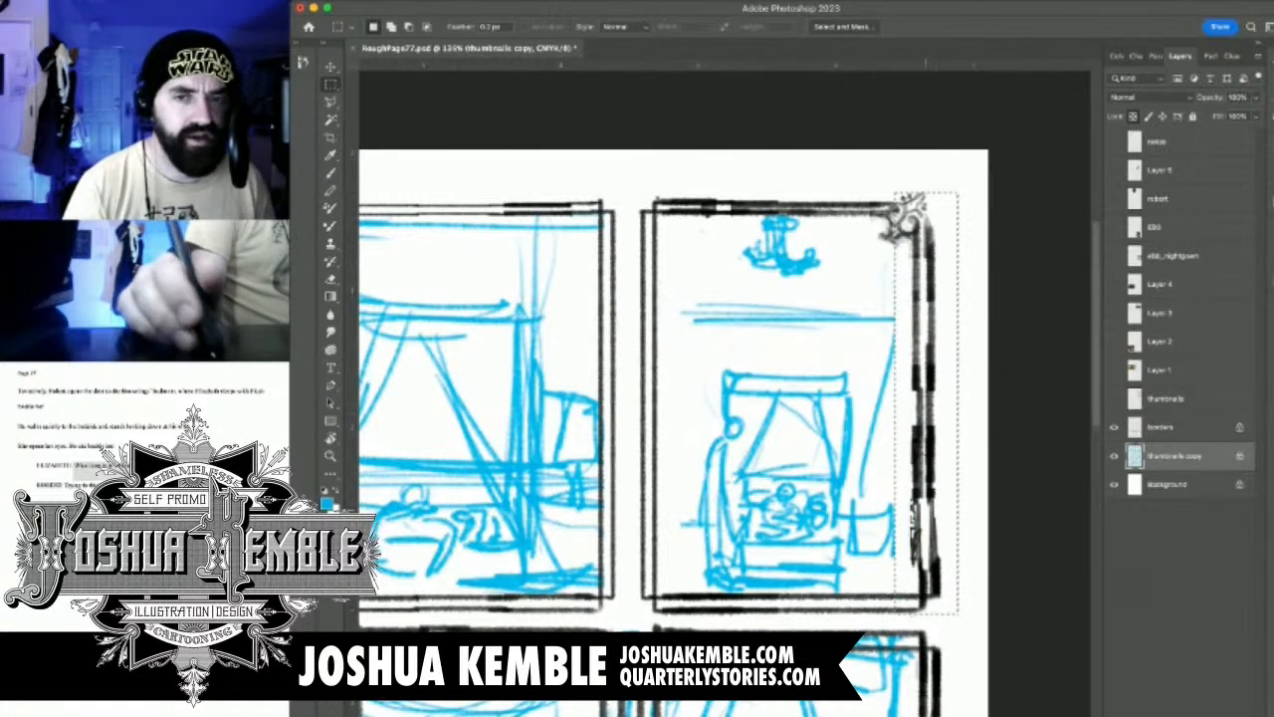
key("super+d")
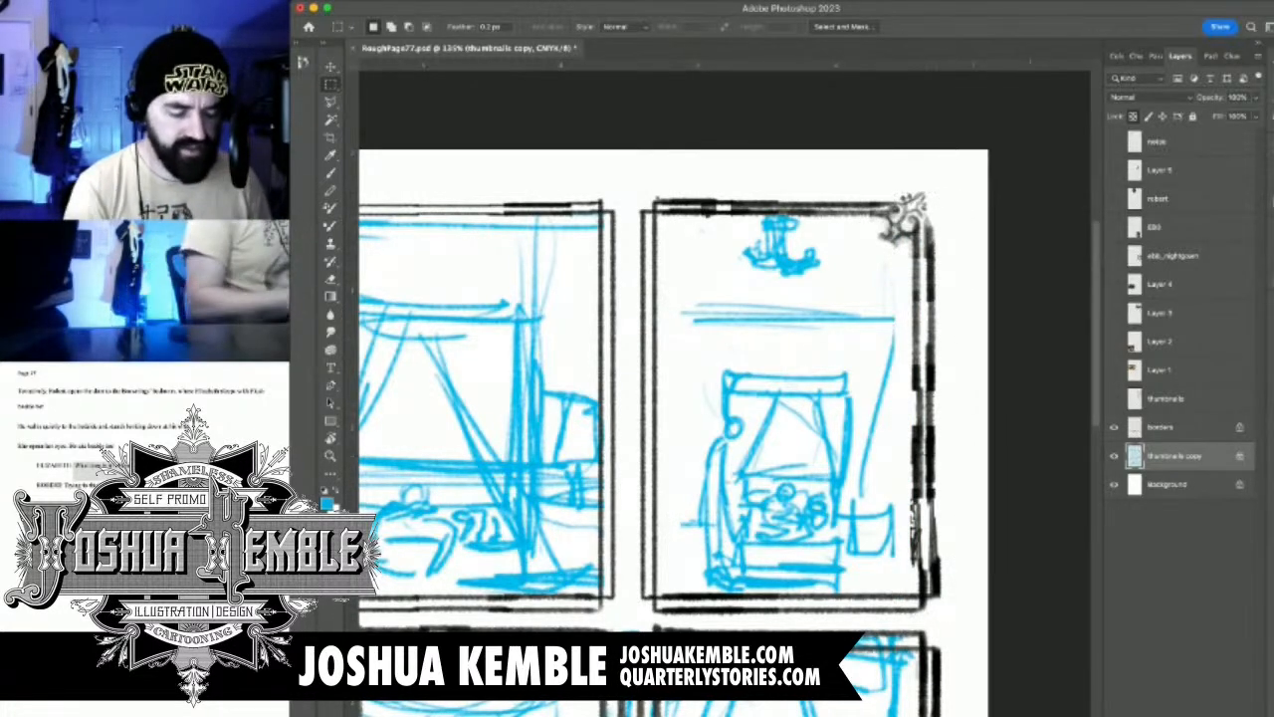
Unlock the thumbnails copy's transparent pixels, then cut its two lower rows of sketches and paste them onto a new layer
key("super+minus")
key("super+minus")
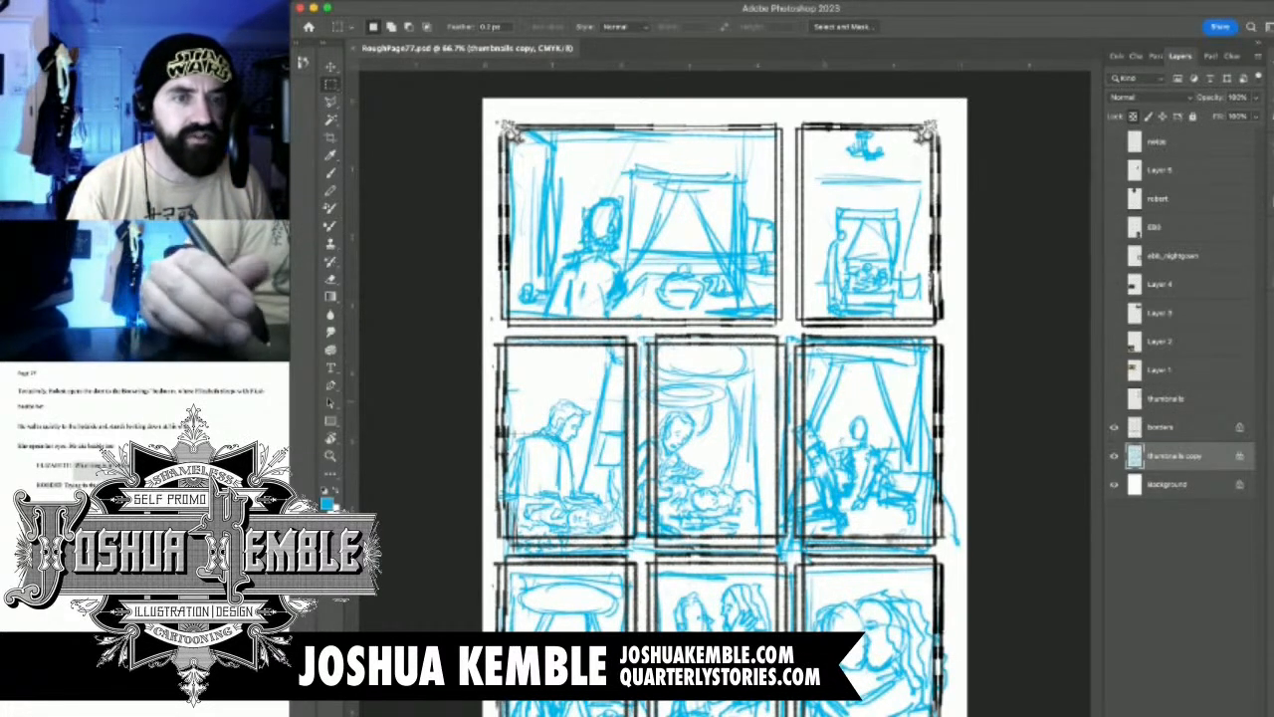
key("slash")
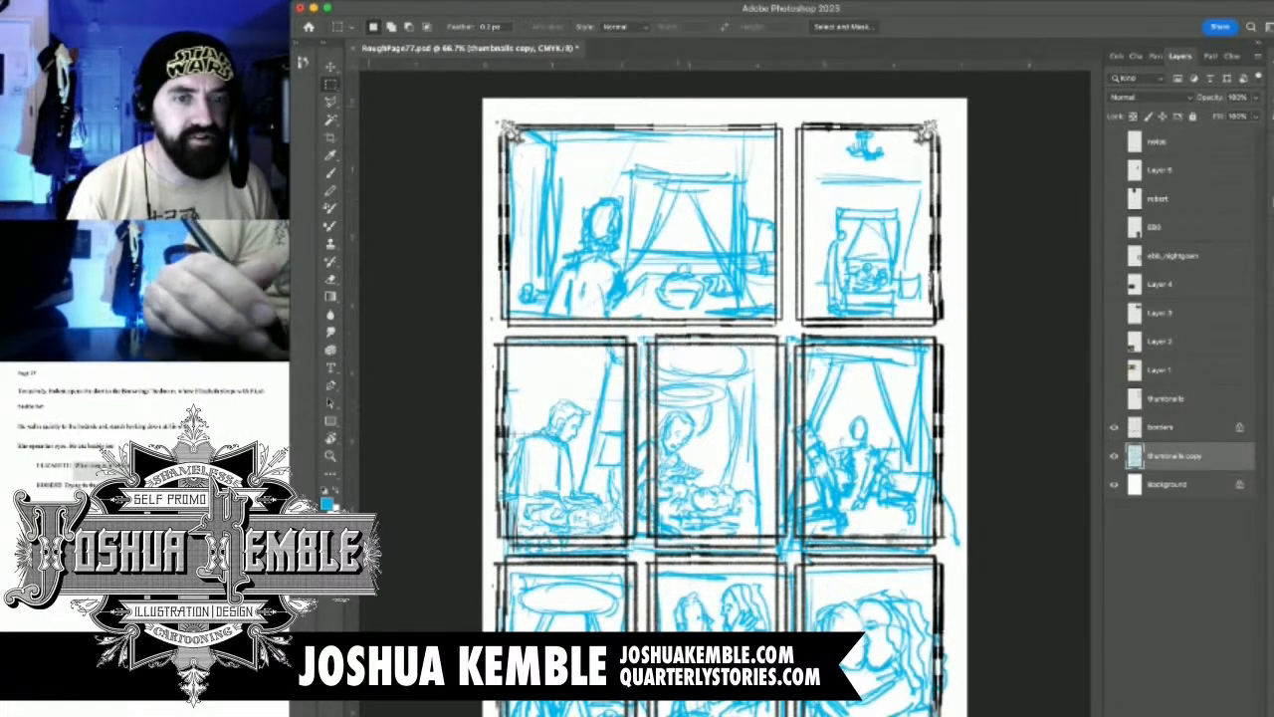
left_click_drag(490, 328, 973, 712)
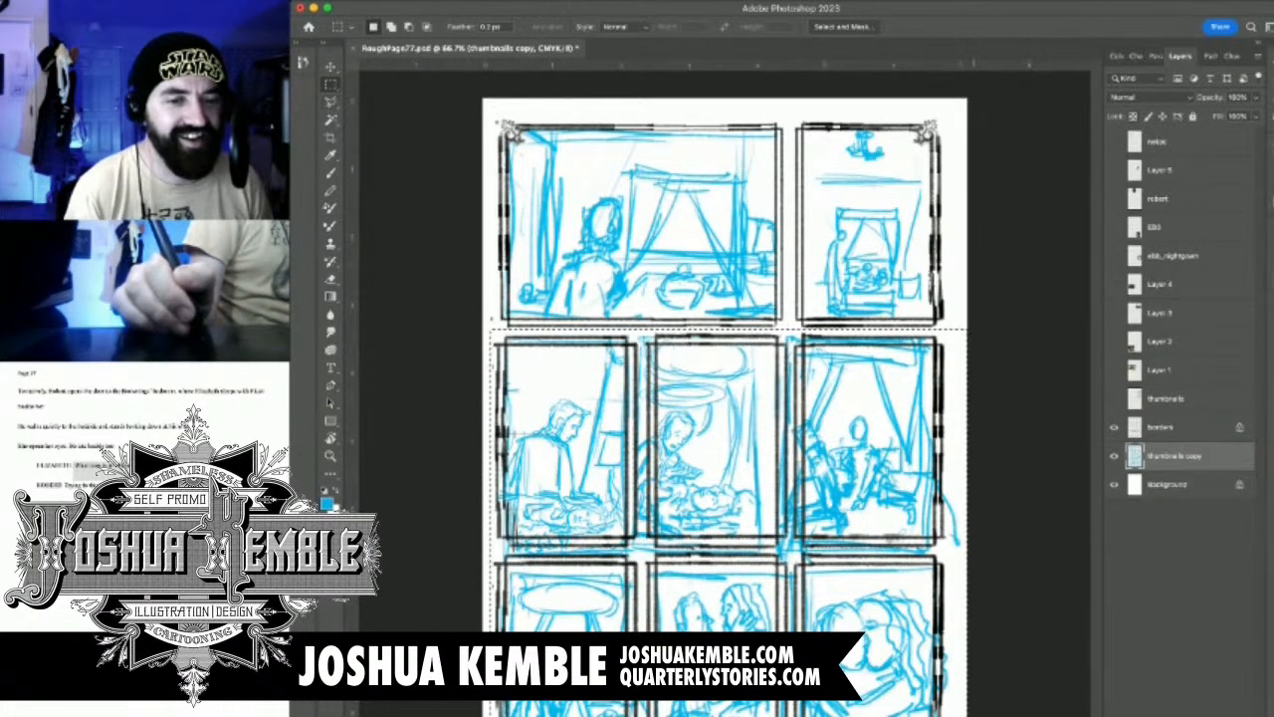
key("super+t")
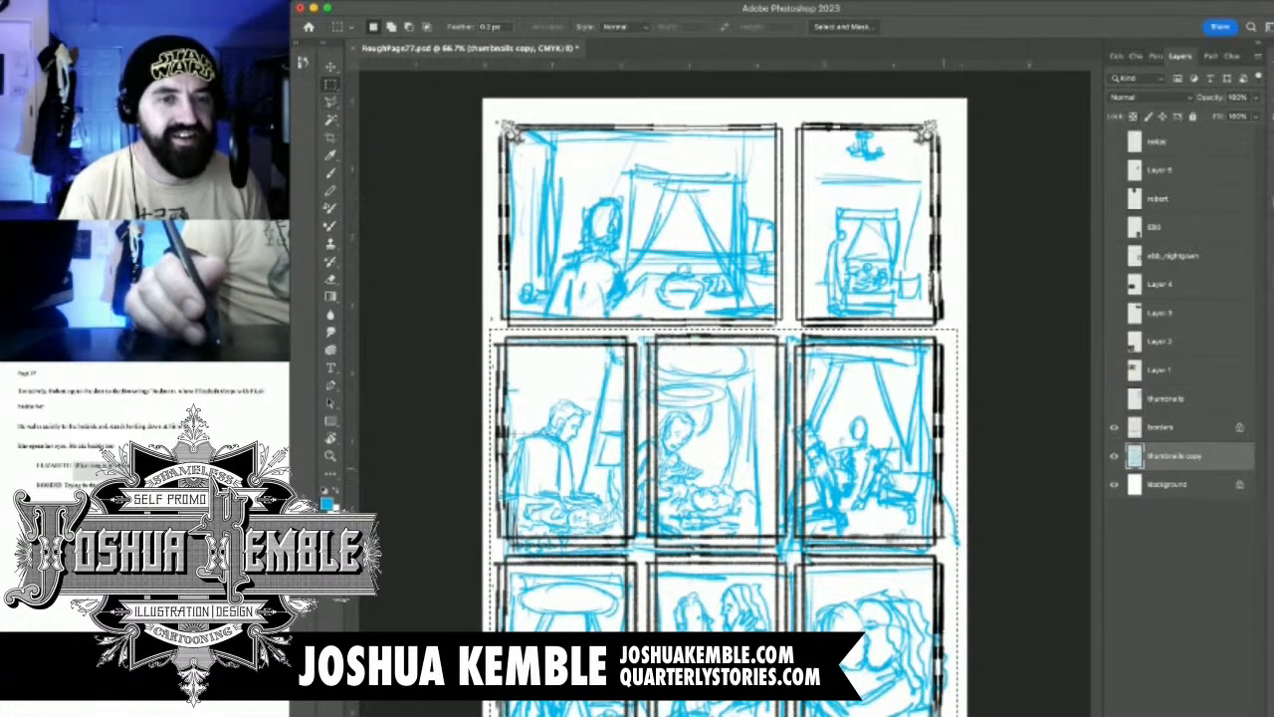
key("super+x")
key("super+v")
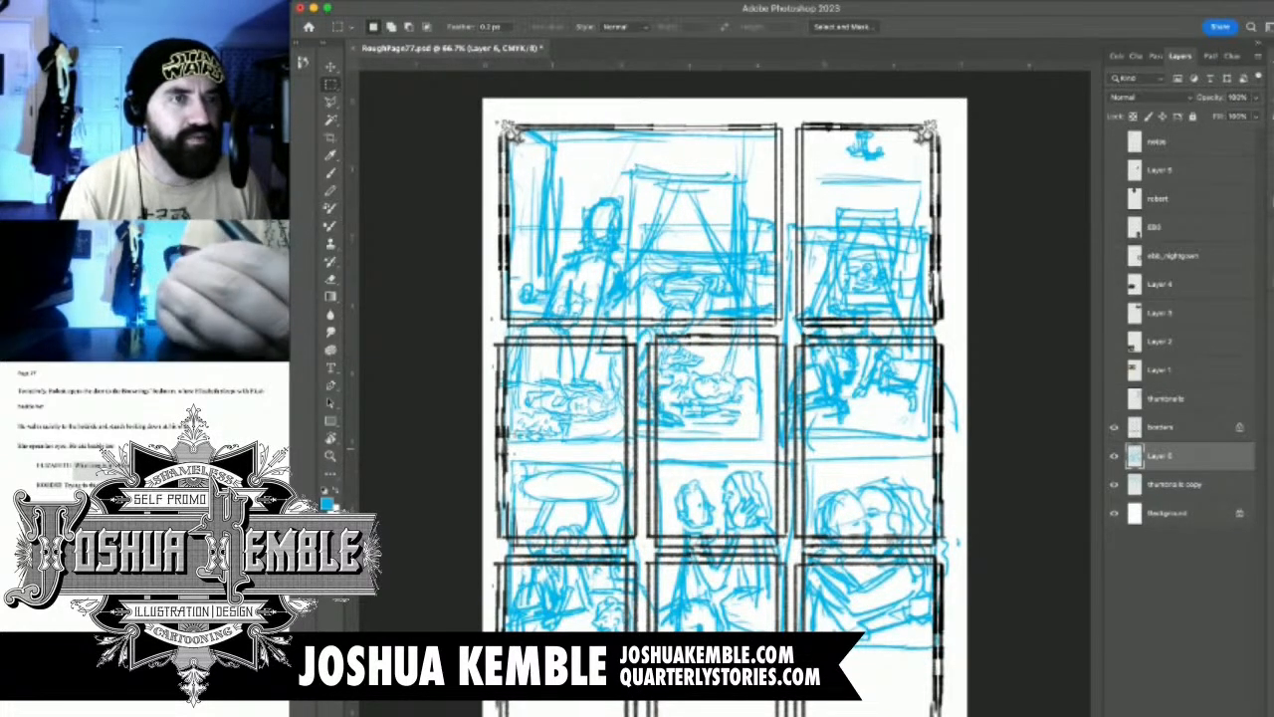
Move the pasted sketch rows down into the lower panels and scale them to about 92%
key("v")
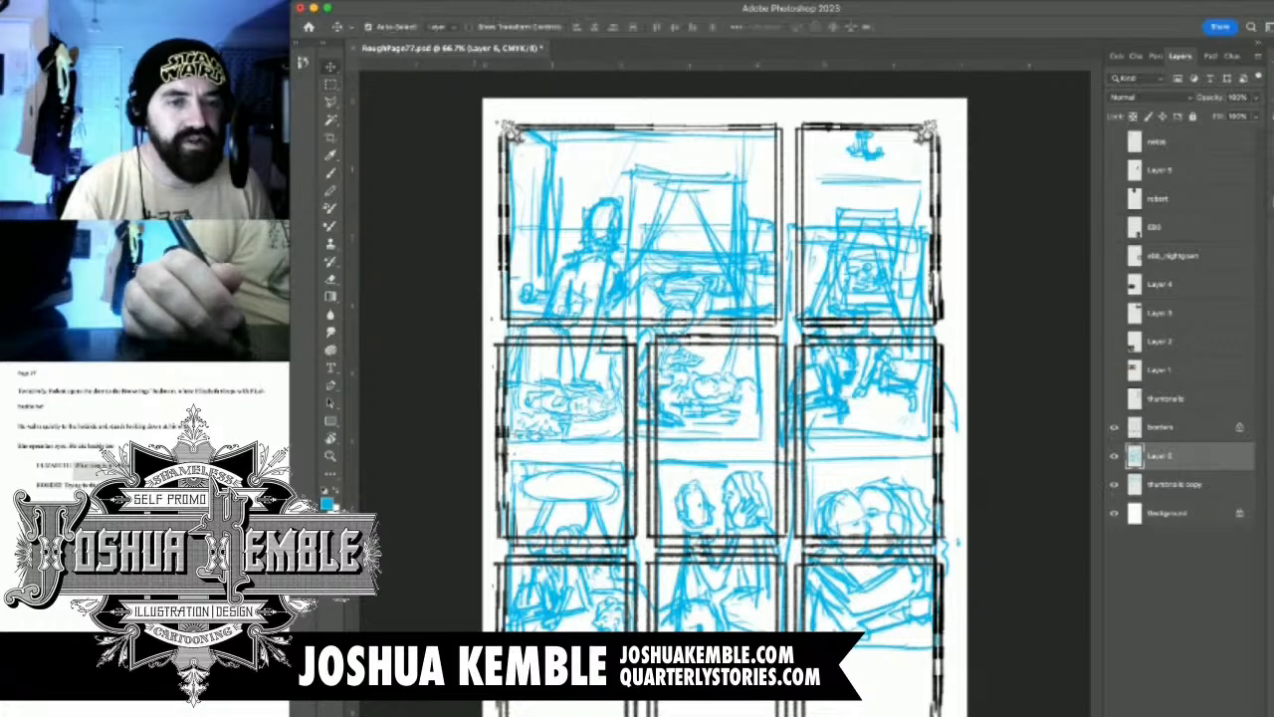
left_click_drag(713, 416, 714, 532)
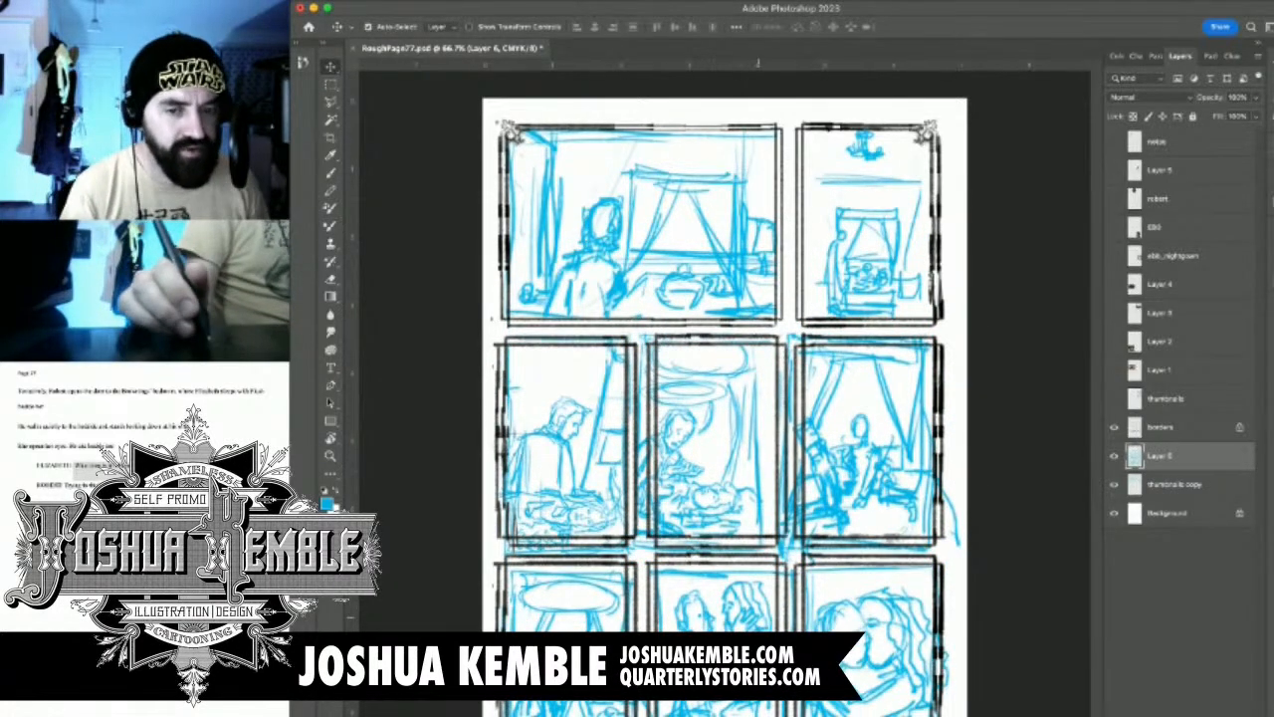
key("super+t")
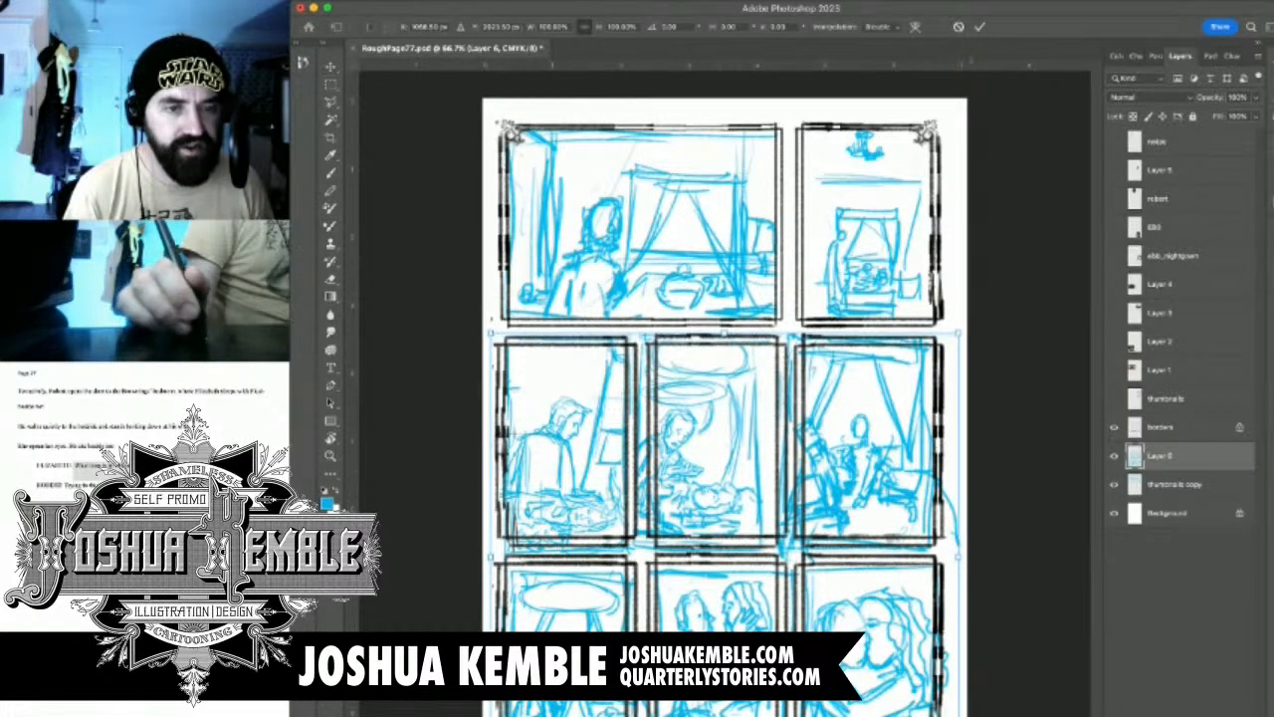
left_click_drag(958, 716, 924, 716)
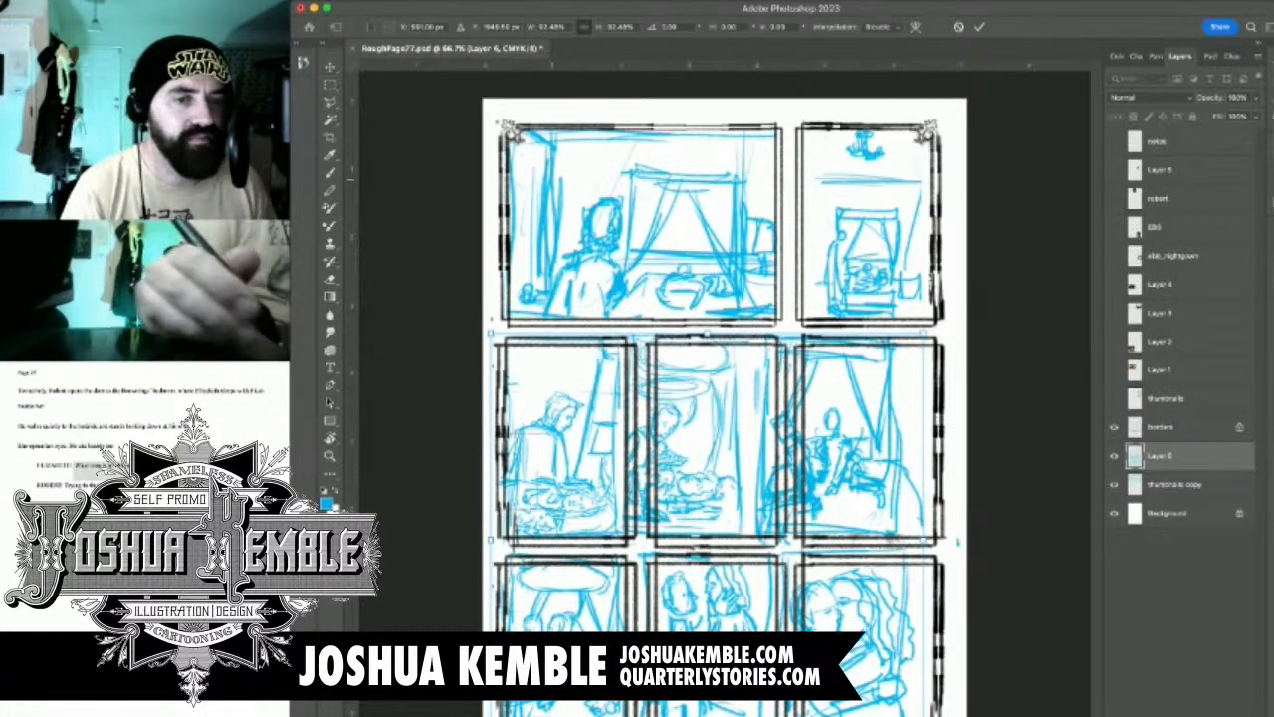
left_click(330, 86)
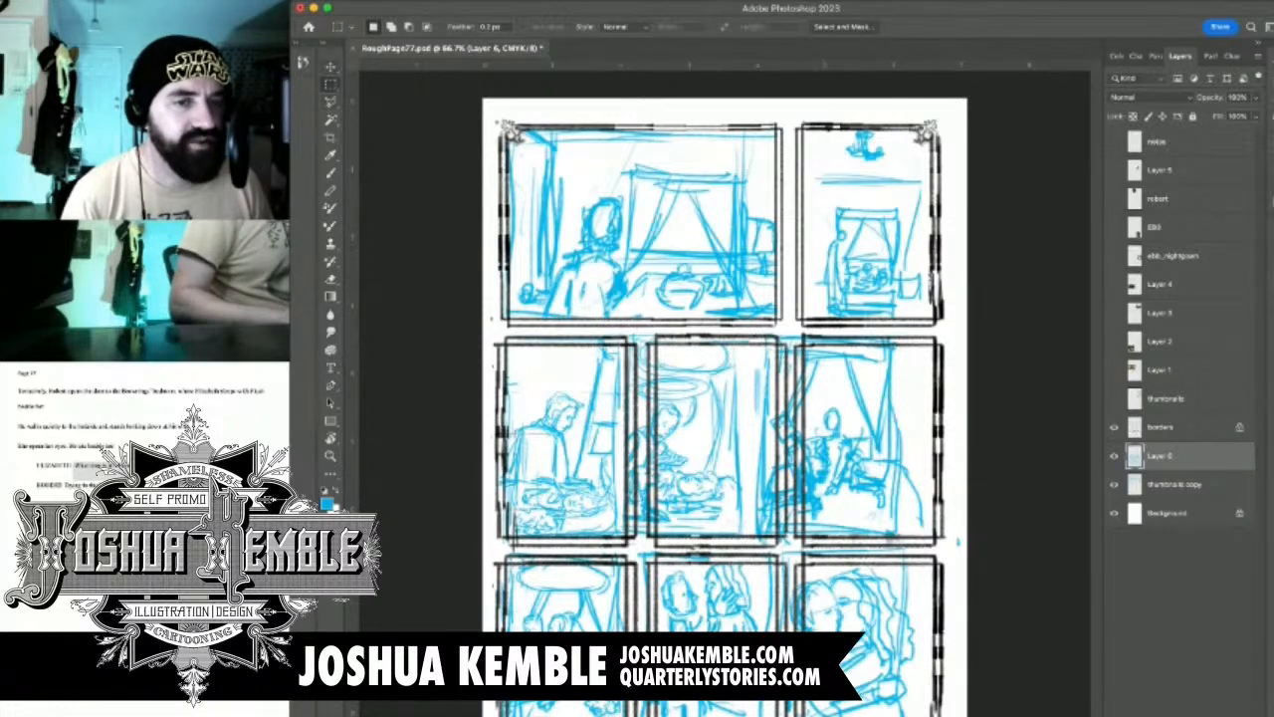
Move the middle row's second and third sketches right into their panel borders, and clear the selection
key("v")
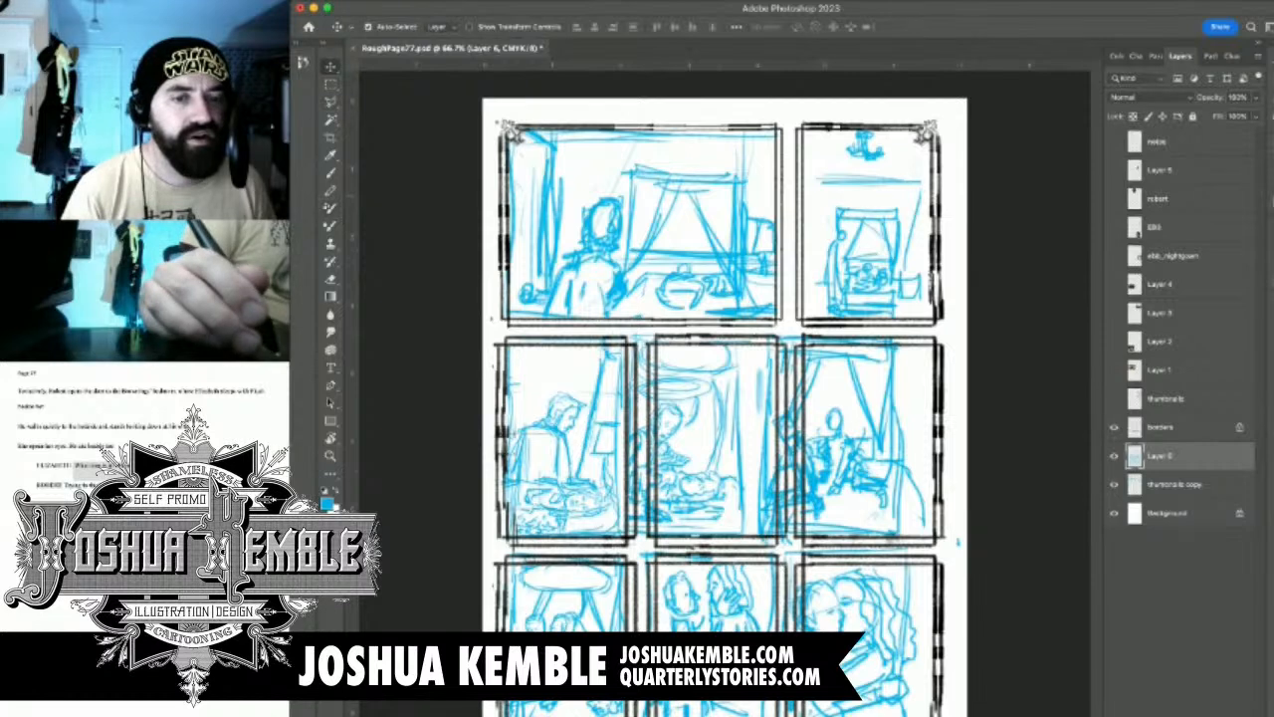
key("m")
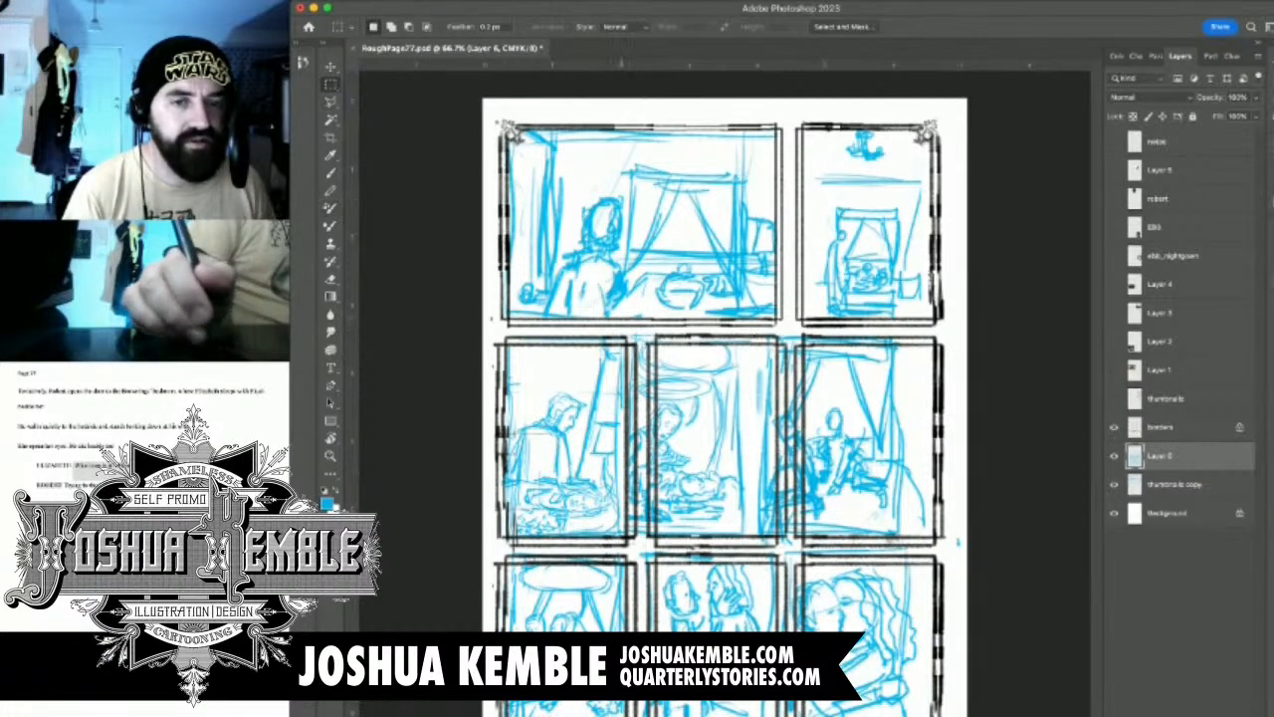
left_click_drag(630, 327, 955, 543)
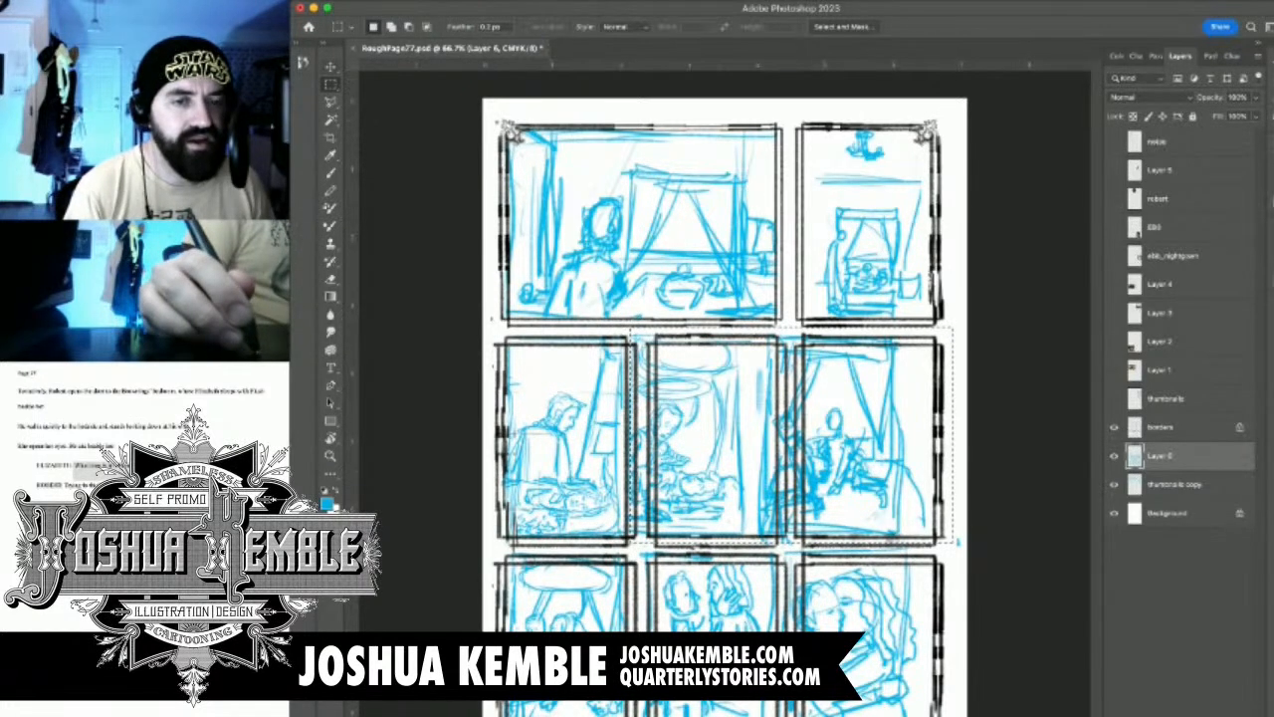
key("v")
left_click_drag(677, 428, 708, 429)
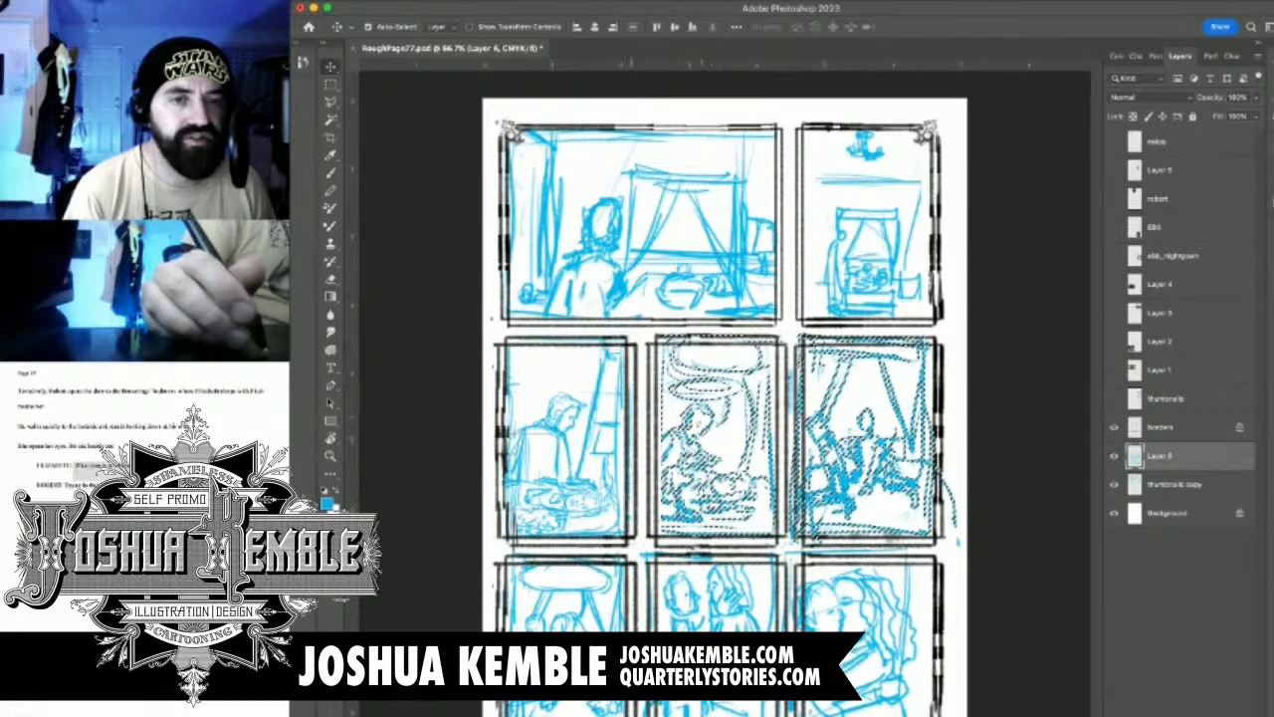
key("m")
key("super+d")
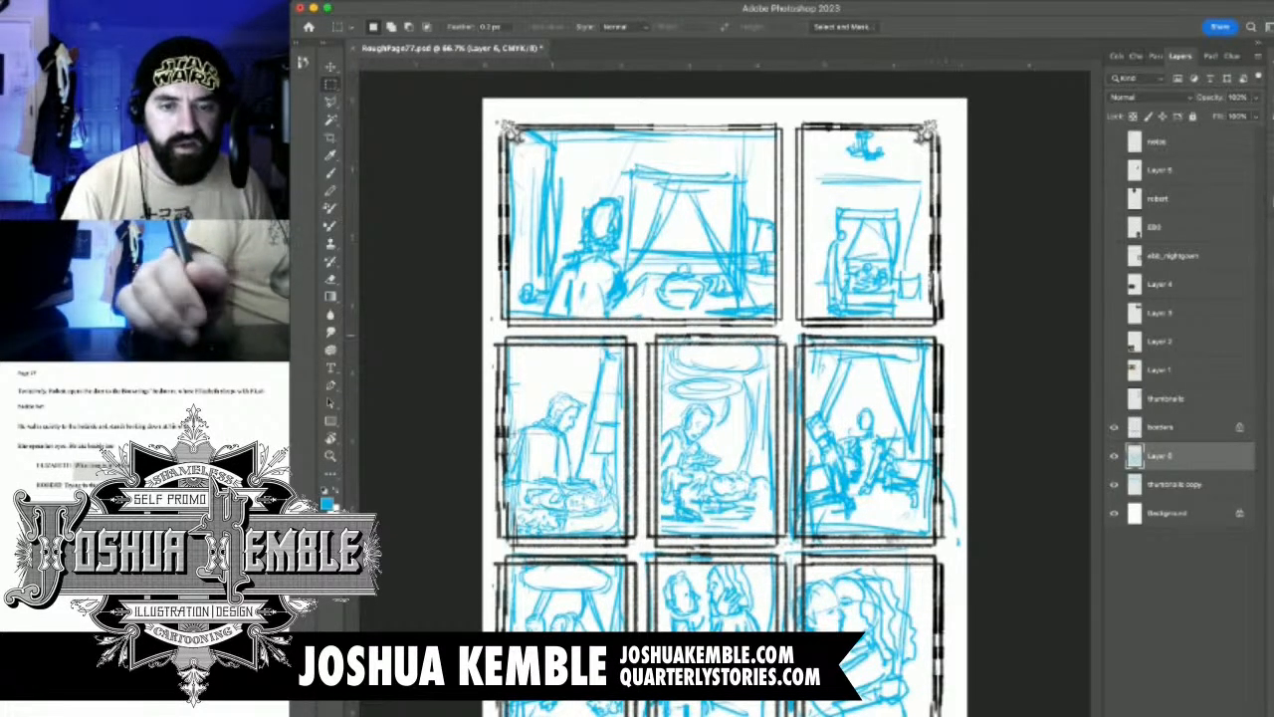
Scale the middle row's right-hand sketch to about 96% and nudge it to fit inside its panel borders
left_click_drag(796, 326, 966, 542)
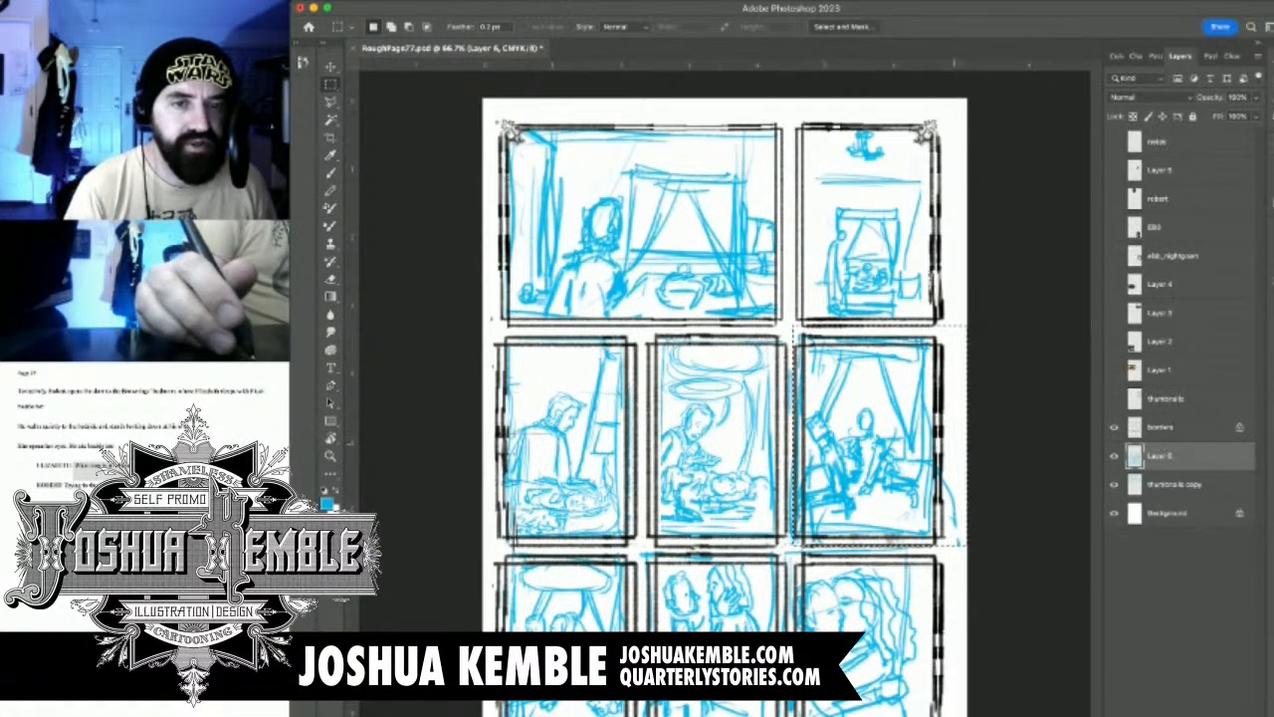
key("super+t")
left_click_drag(794, 325, 799, 334)
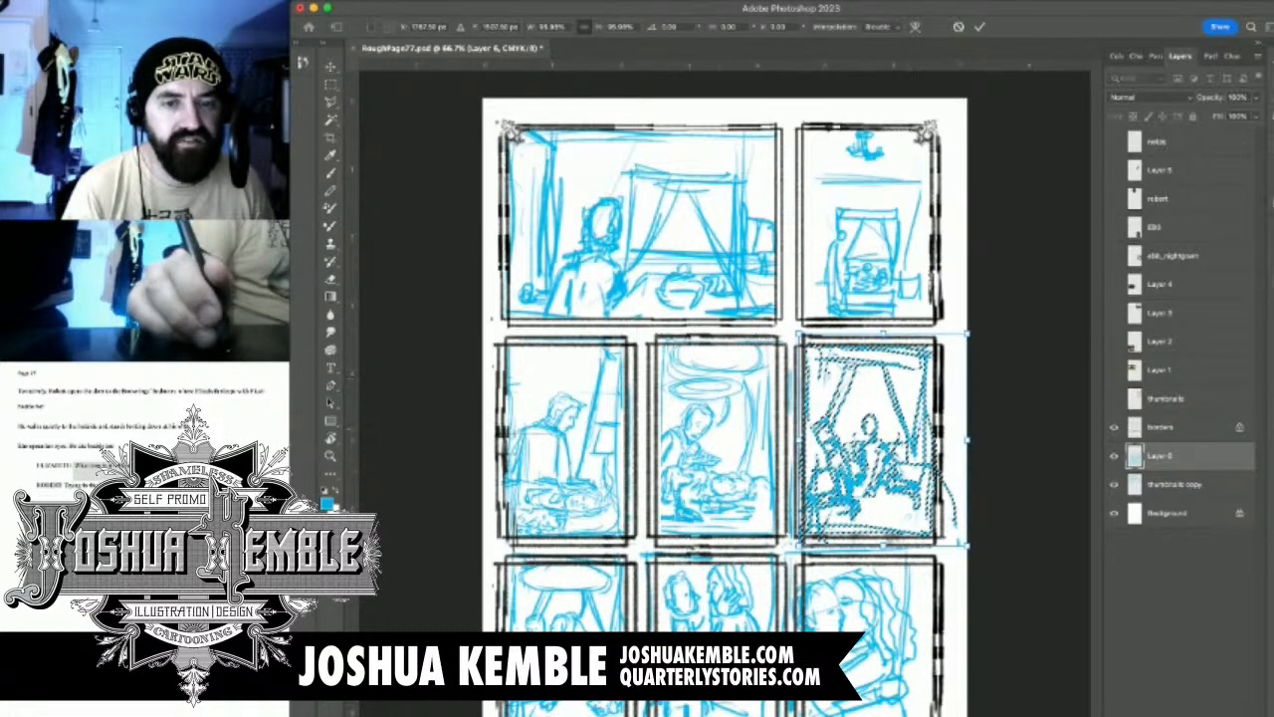
left_click_drag(890, 448, 894, 451)
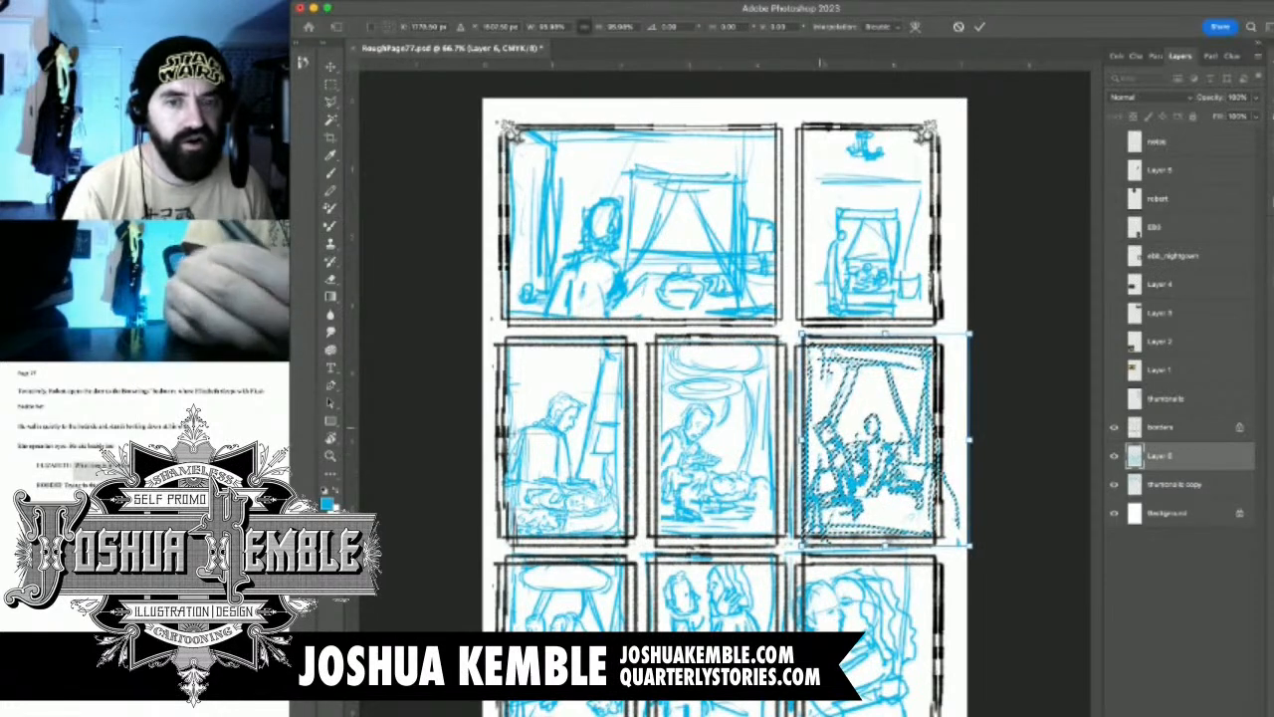
key("Return")
Delete the cyan lines overhanging the left, bottom and right borders of the middle row's right-hand panel
key("super+d")
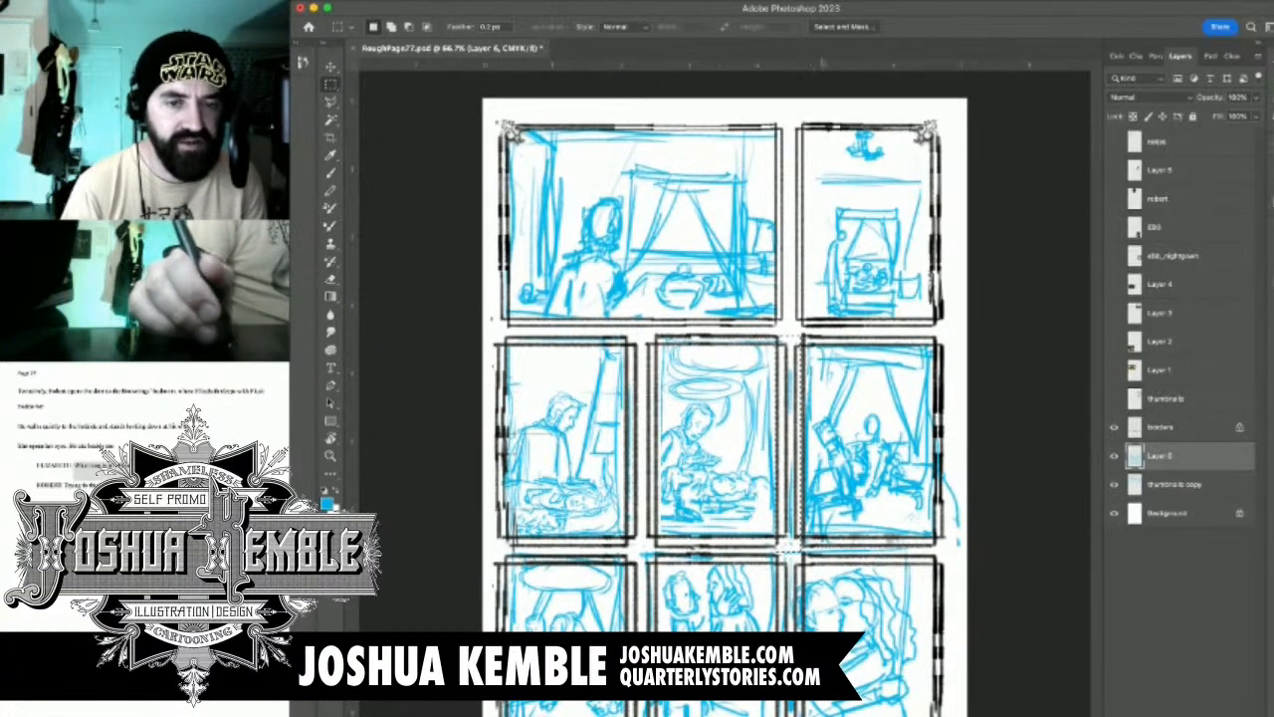
left_click_drag(786, 535, 955, 547)
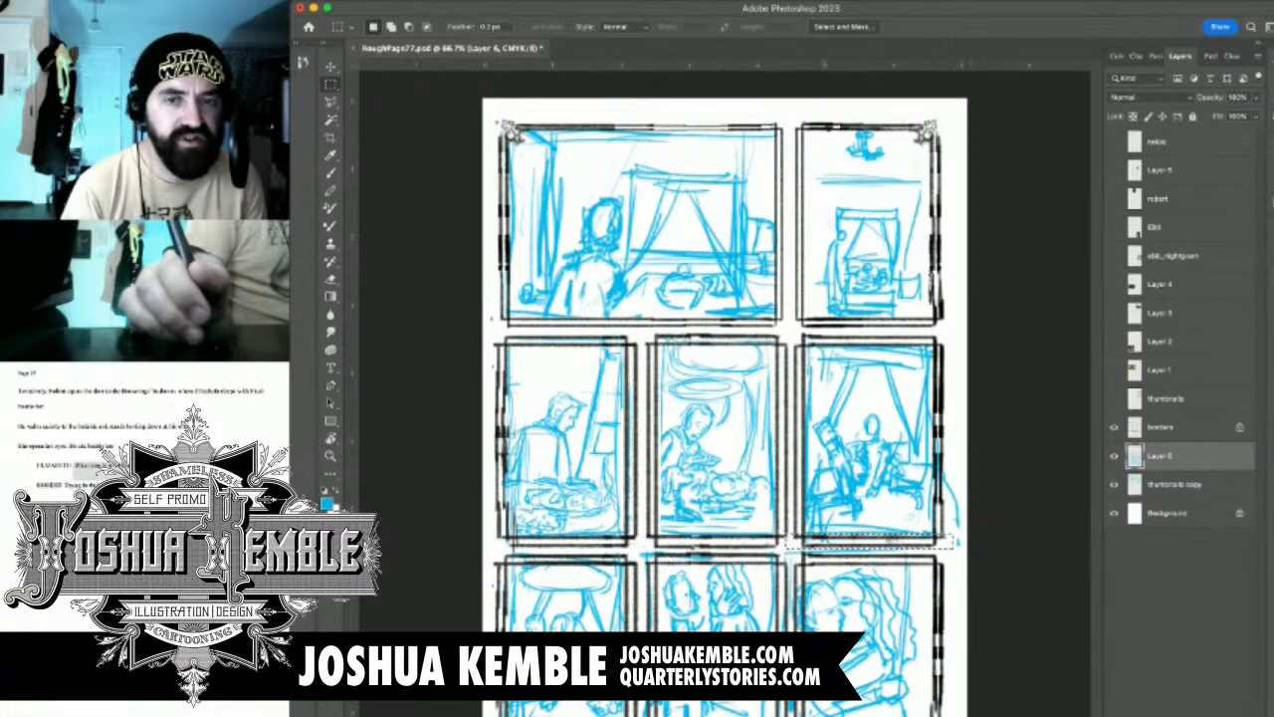
left_click_drag(968, 341, 938, 555)
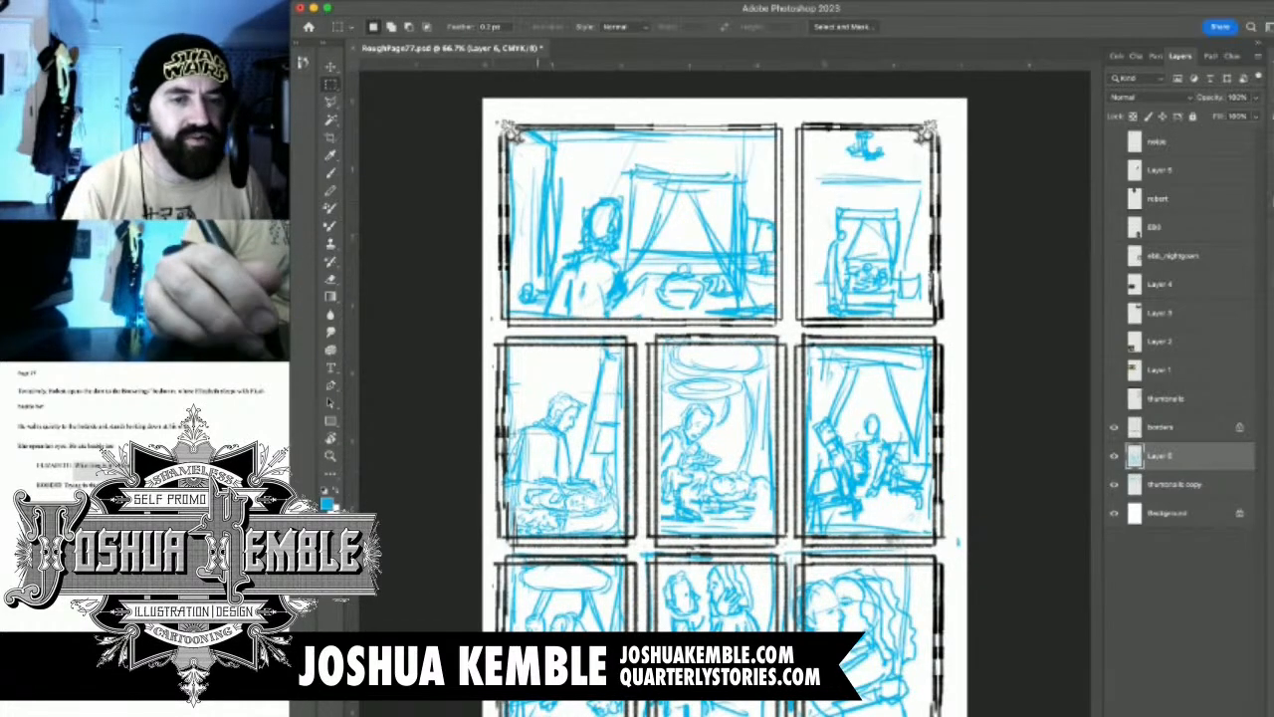
Move the bottom row of sketches down into its panels, scale it to about 103%, and clear the selection
scroll(725, 395, "up", 2)
scroll(725, 394, "down", 5)
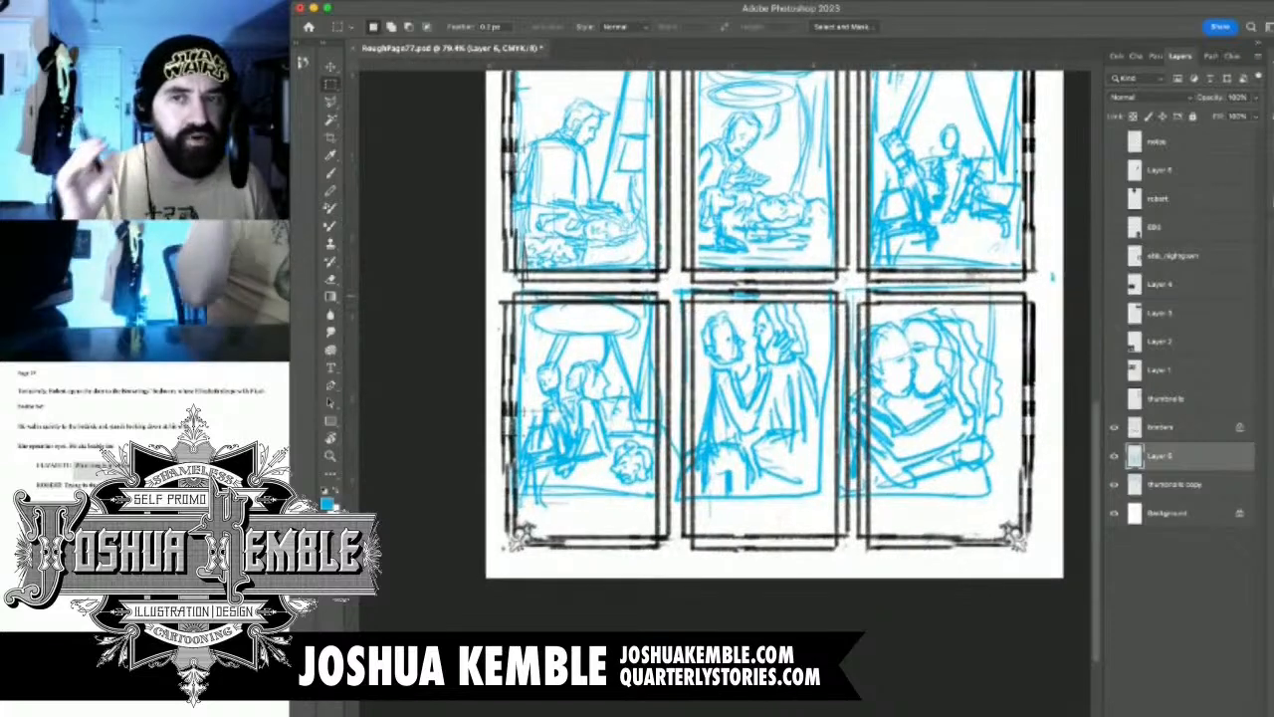
scroll(755, 347, "up", 1)
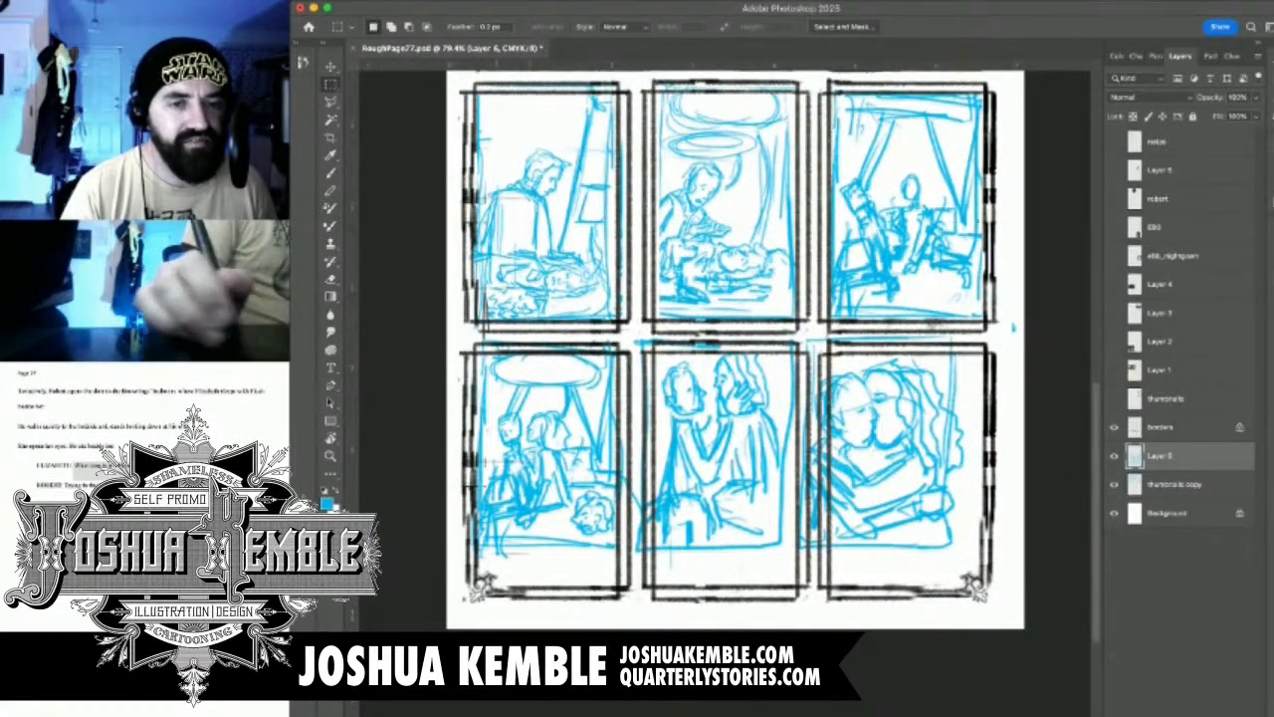
left_click_drag(470, 331, 1013, 564)
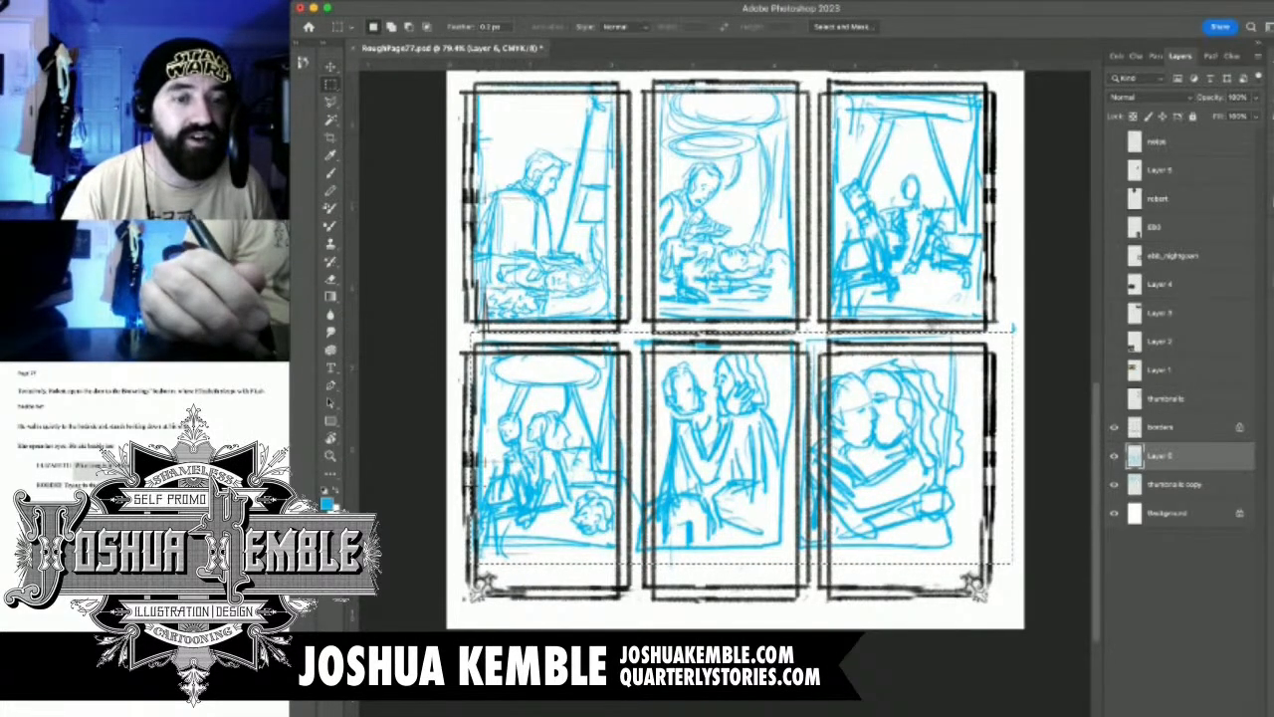
key("v")
left_click_drag(609, 391, 607, 417)
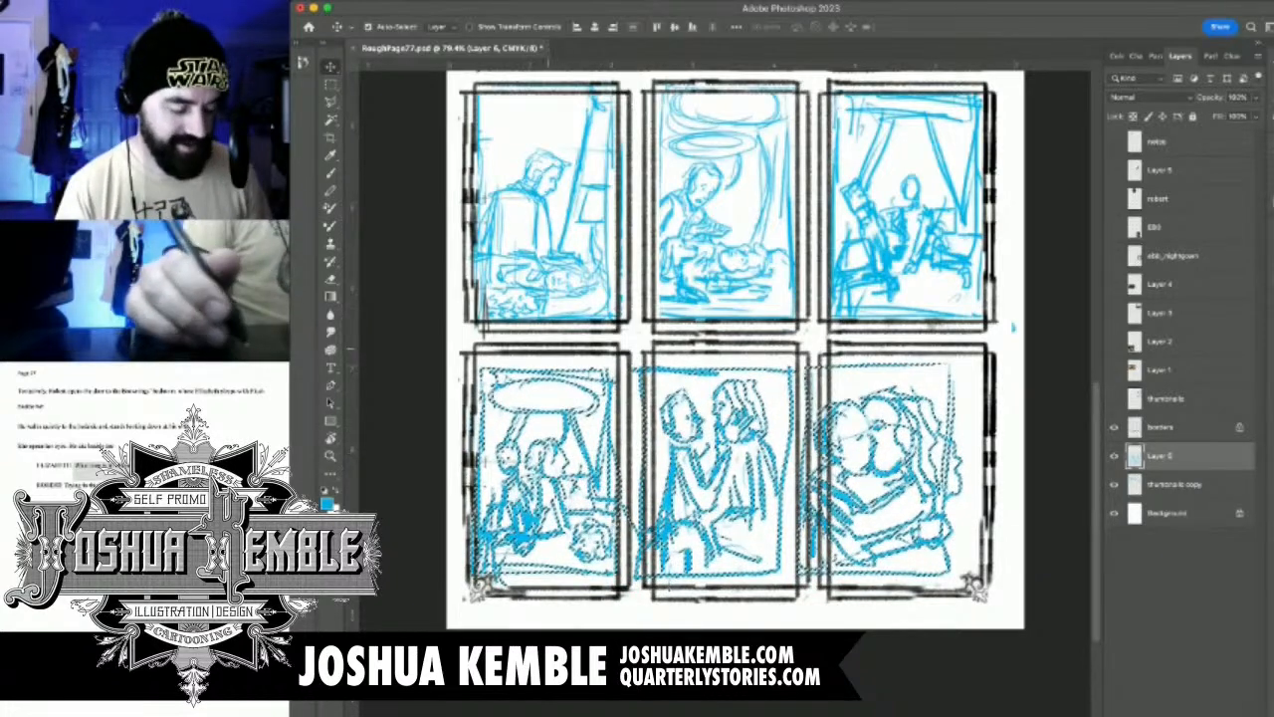
key("ctrl+t")
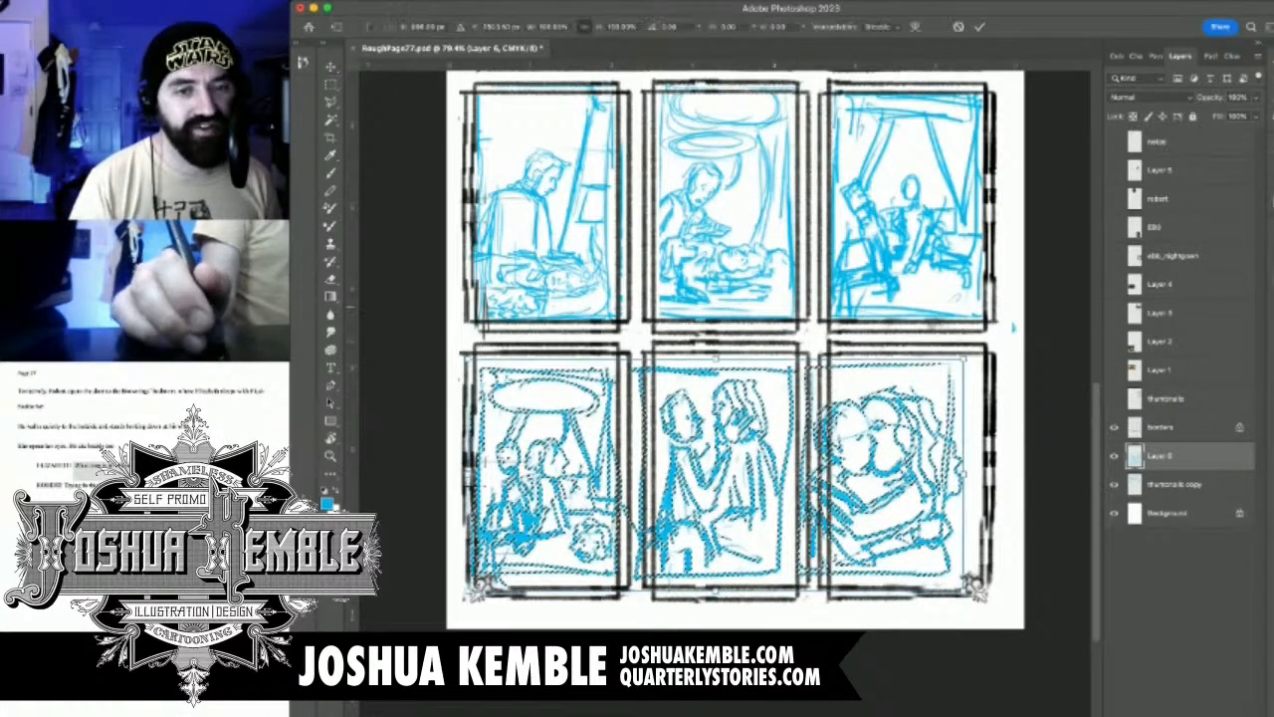
left_click_drag(964, 358, 979, 352)
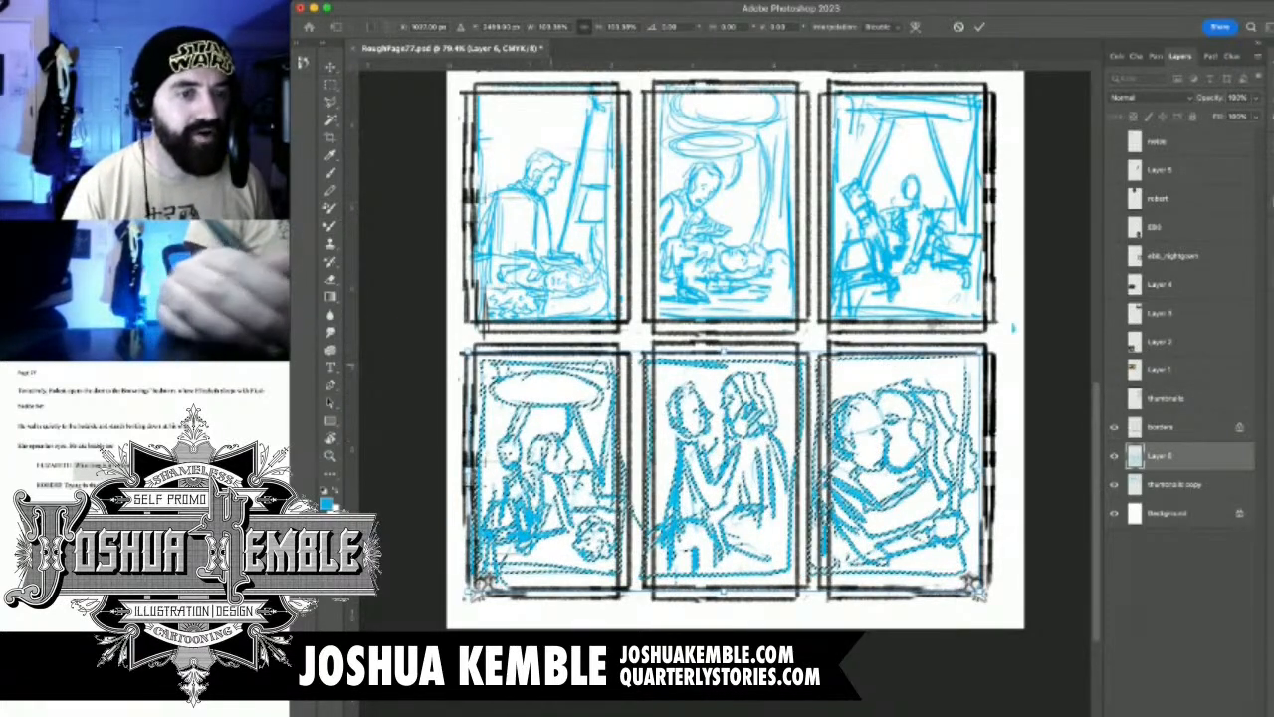
key("Return")
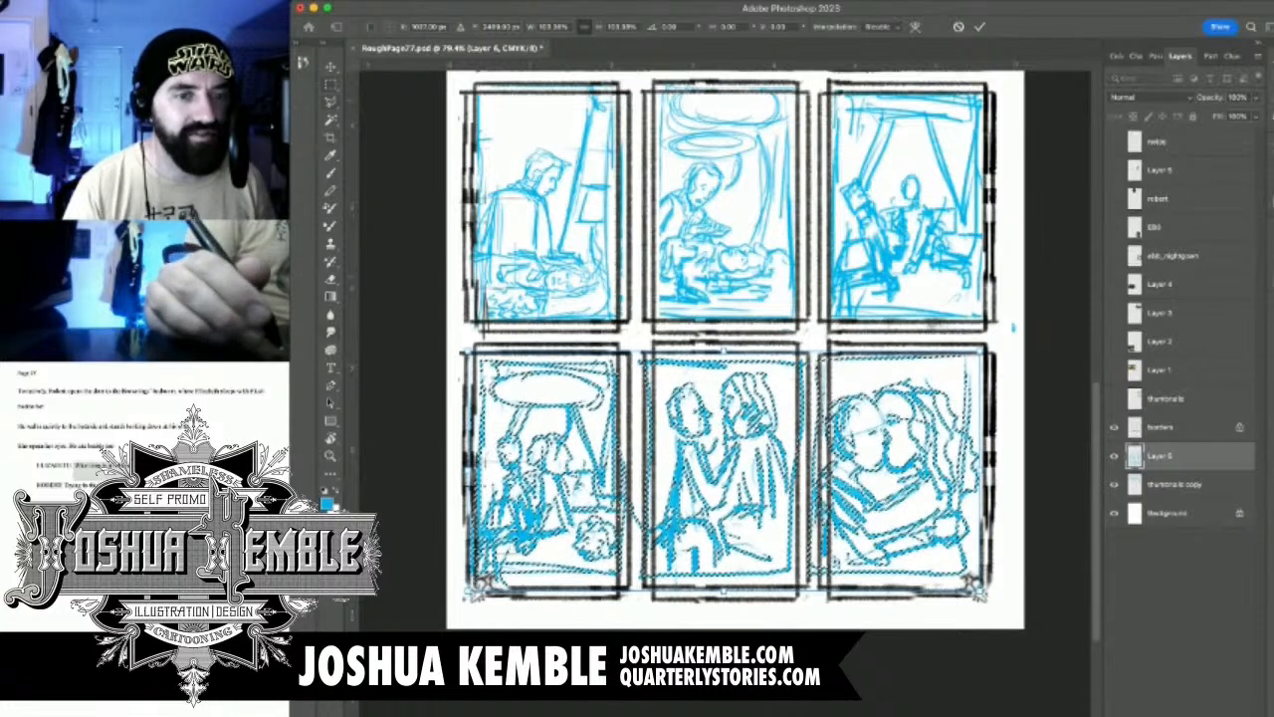
key("super+d")
Delete the cyan lines overhanging the bottom row's left edge and the two gutters between its panels, and clear the selection
left_click_drag(640, 402, 612, 397)
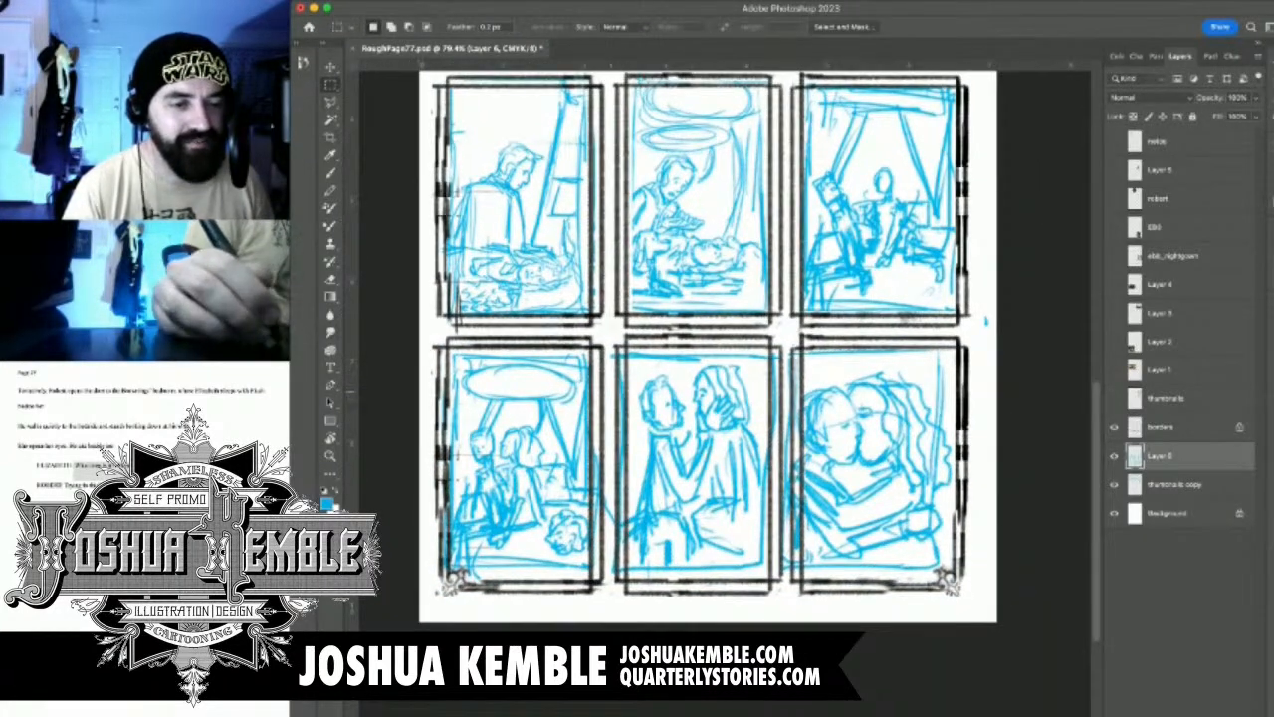
left_click_drag(420, 354, 453, 619)
key("Delete")
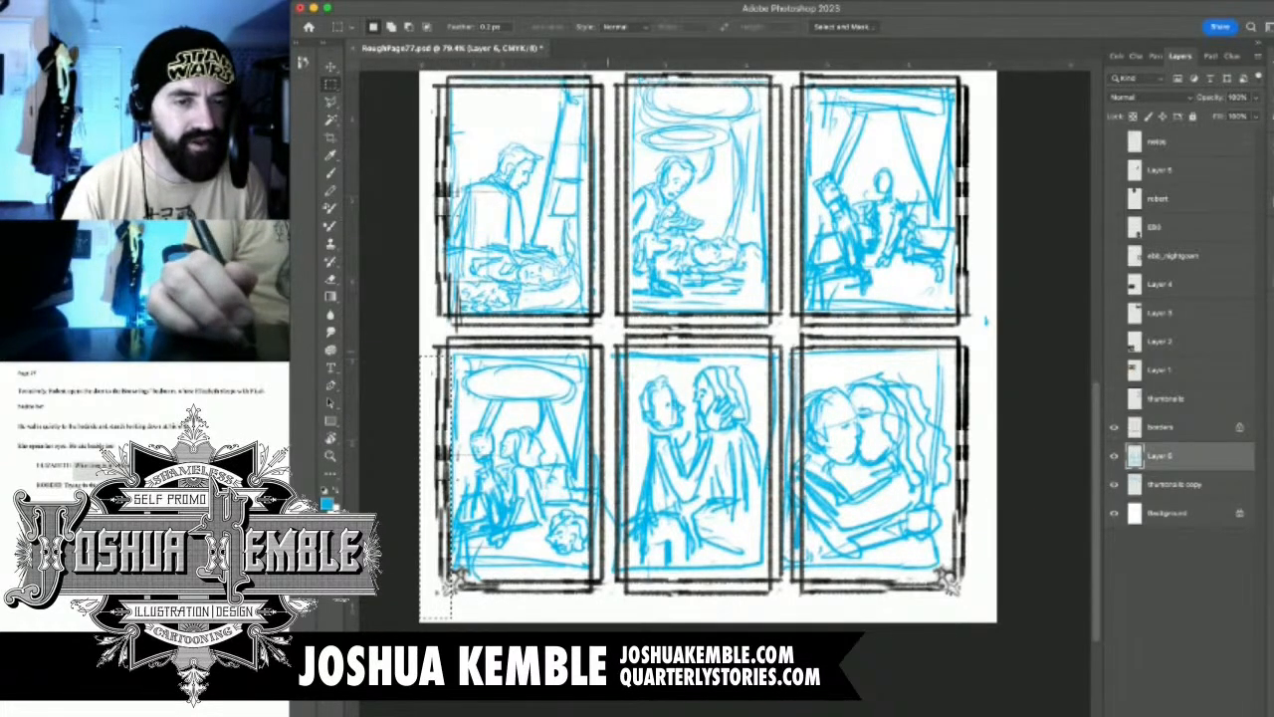
left_click_drag(593, 338, 627, 615)
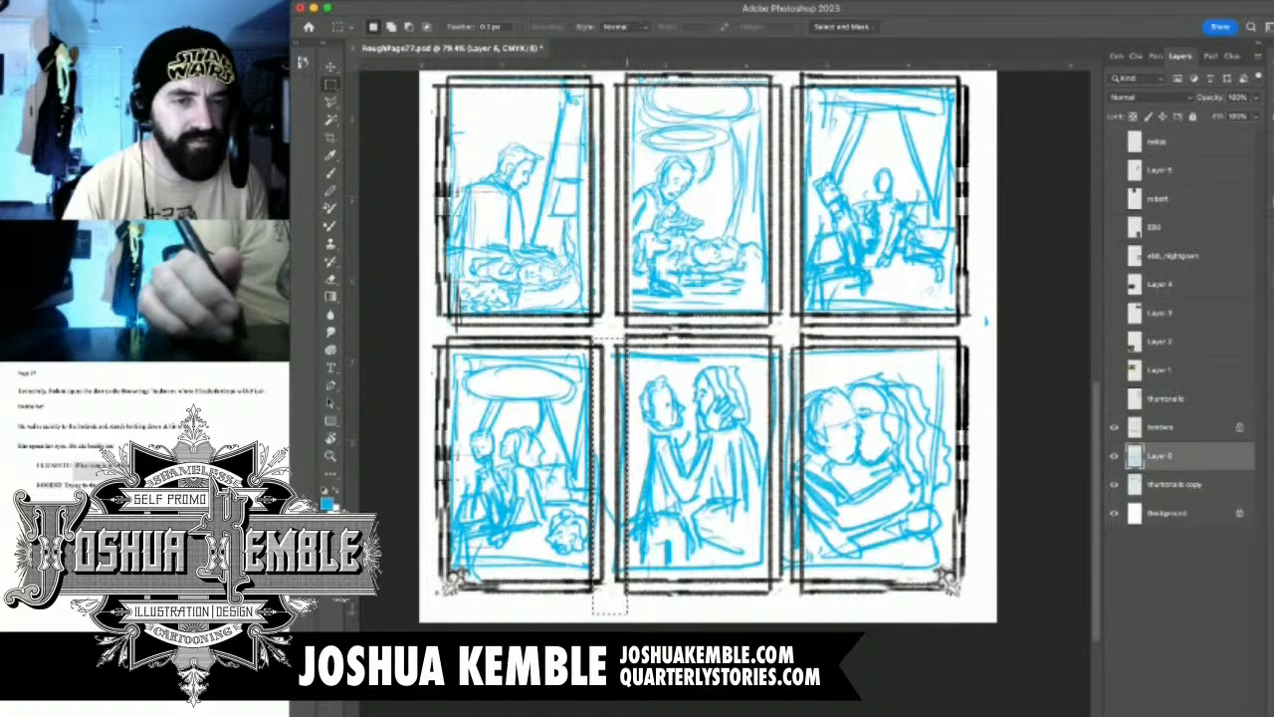
key("Delete")
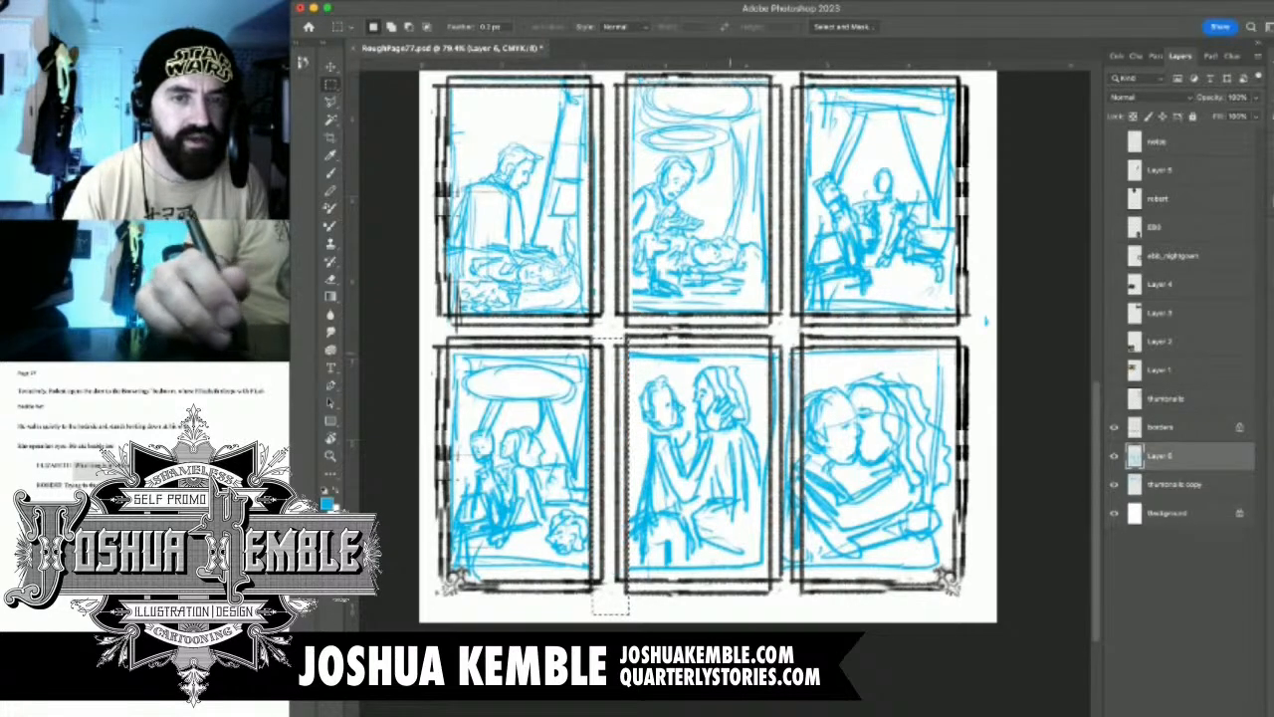
left_click_drag(767, 336, 785, 613)
key("Delete")
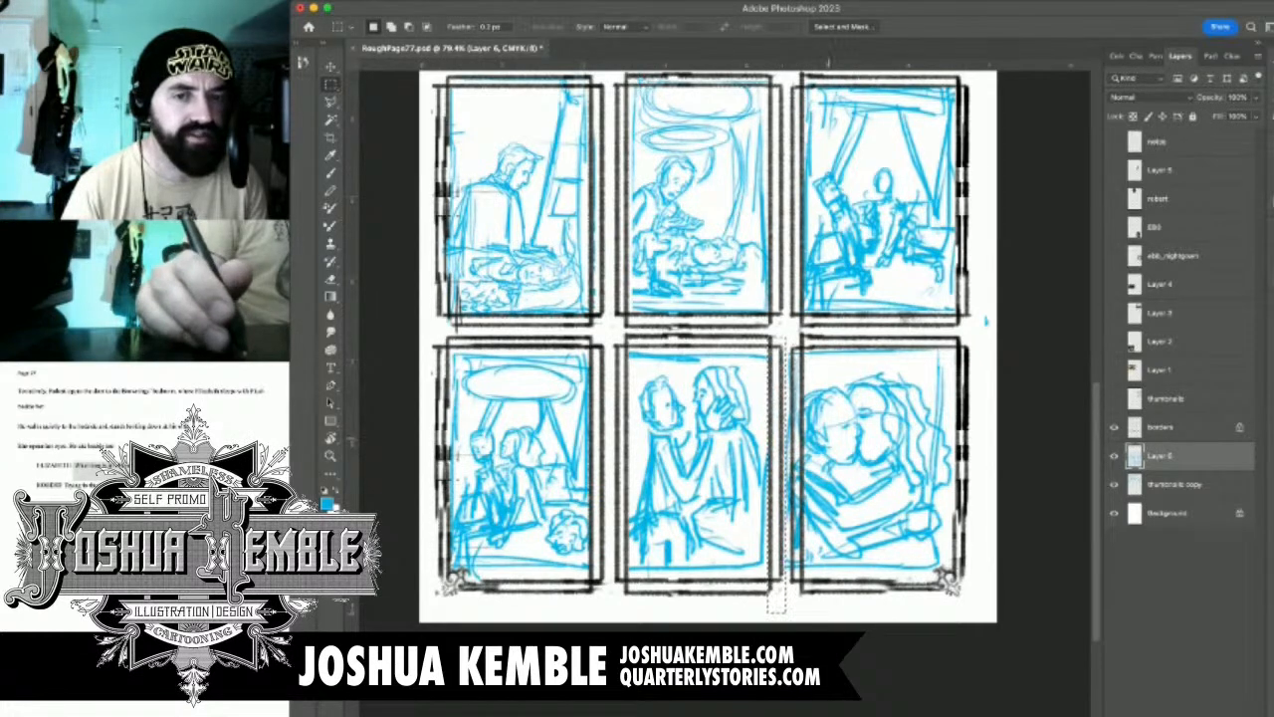
key("ctrl+d")
Move the bottom-right sketch of the embracing couple slightly right so it sits inside its panel borders
left_click_drag(785, 327, 962, 623)
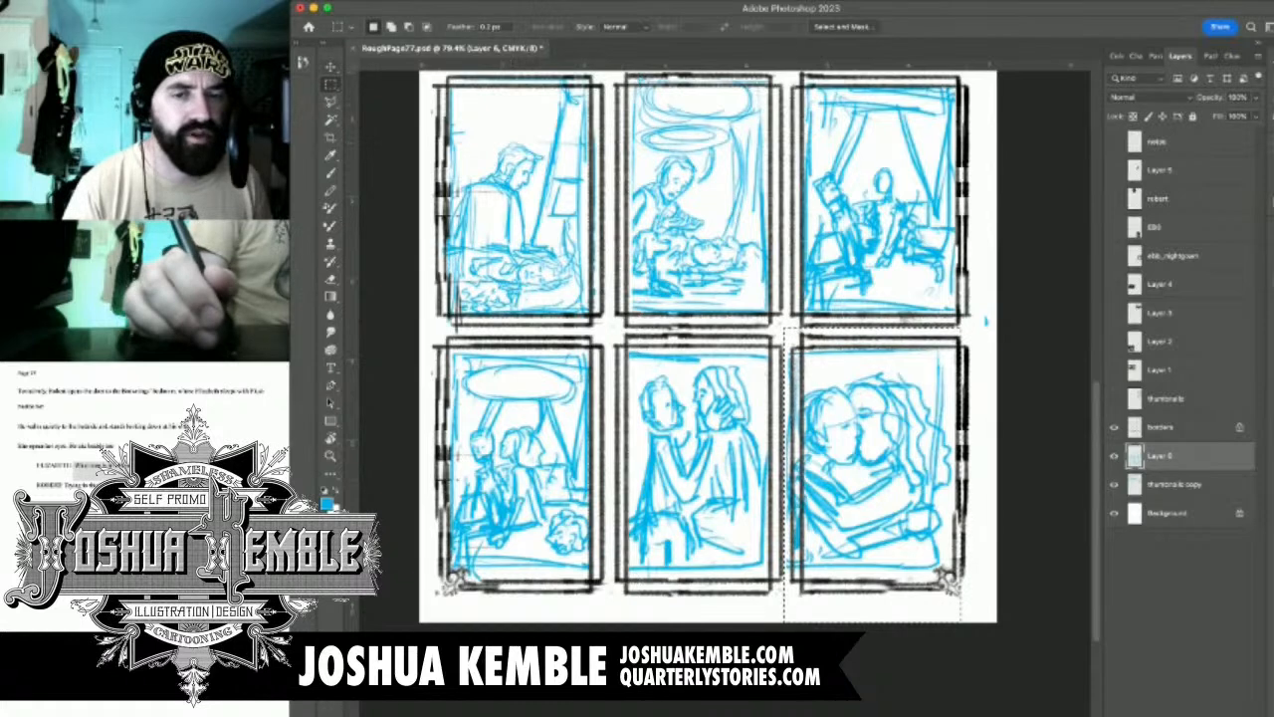
key("v")
left_click_drag(850, 422, 865, 426)
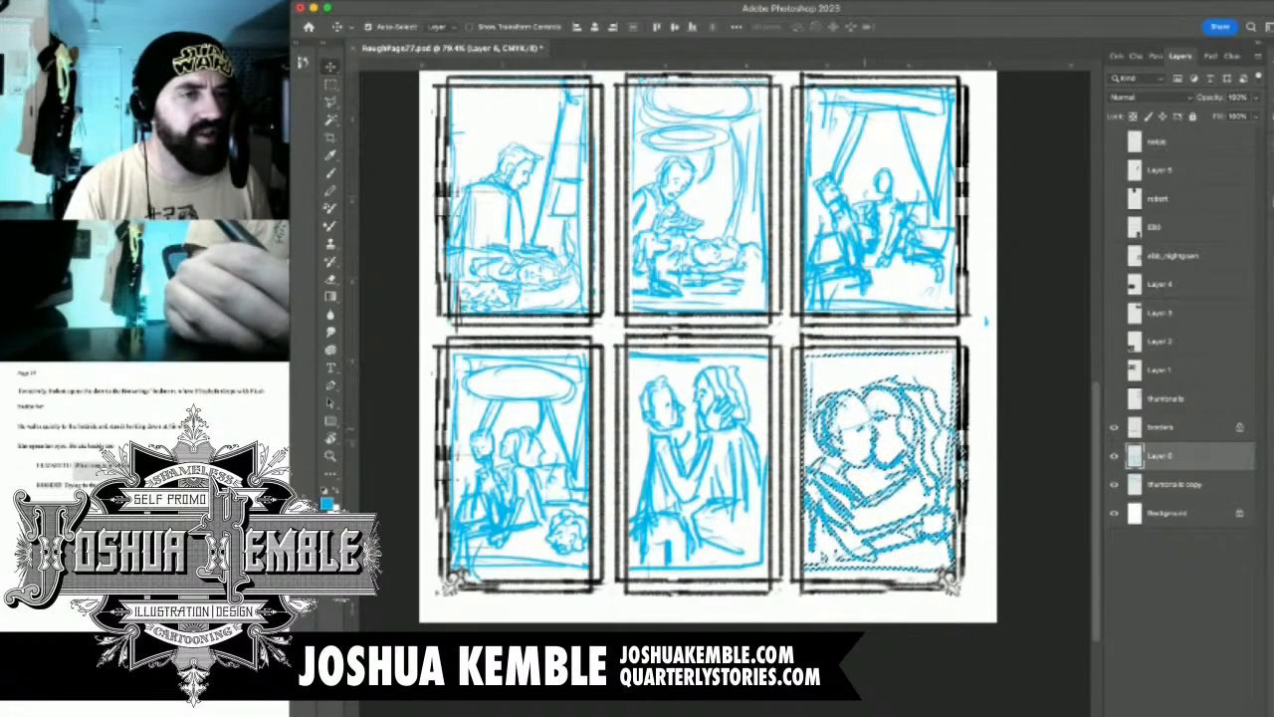
Delete the stray cyan mark in the right margin and the cyan frame line along the bottom-right panel's top edge
key("m")
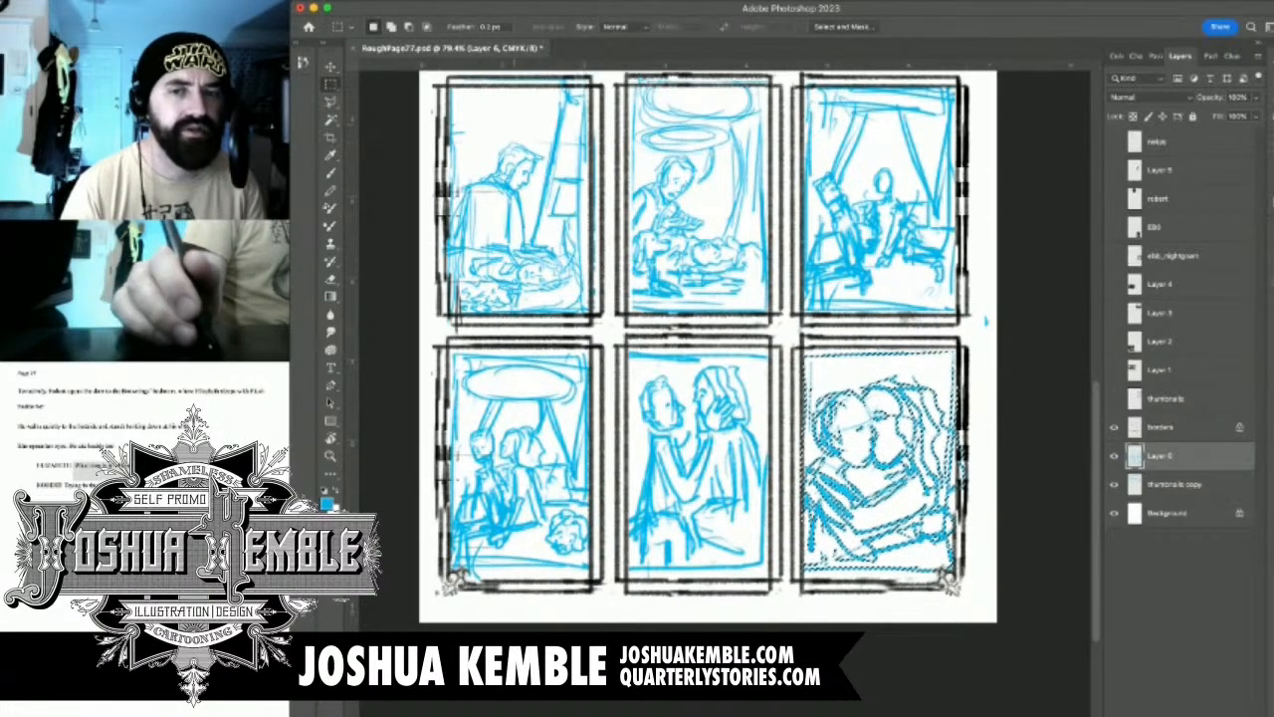
left_click(986, 320)
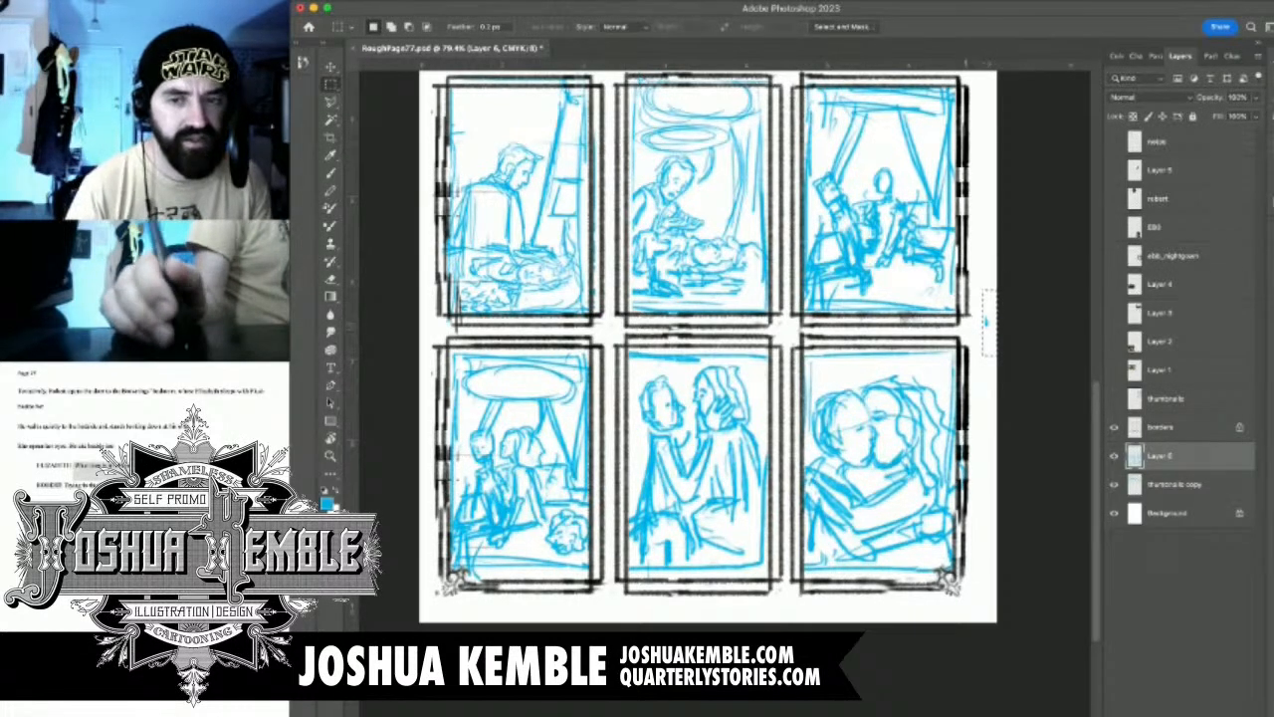
key("alt+bracketleft")
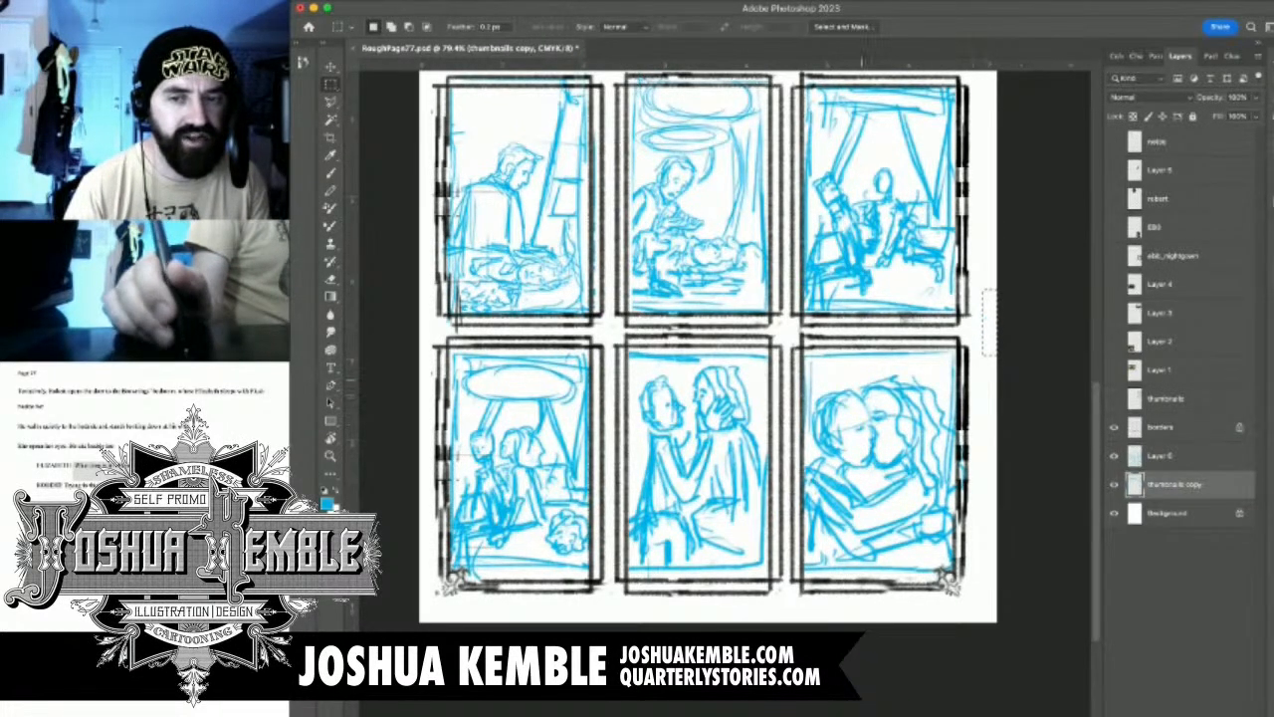
key("alt+bracketright")
key("super+d")
left_click_drag(792, 333, 1017, 360)
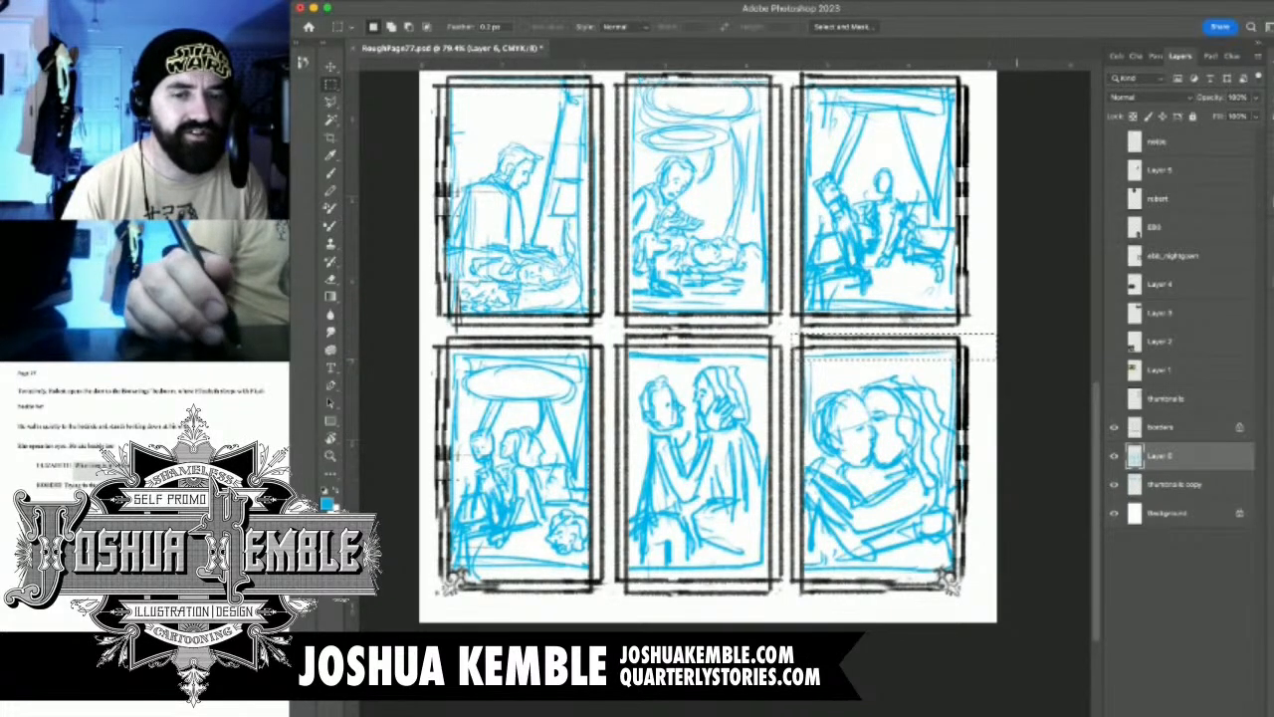
key("super+d")
Merge the pasted sketch layer down into the thumbnails copy layer and save the file
key("Delete")
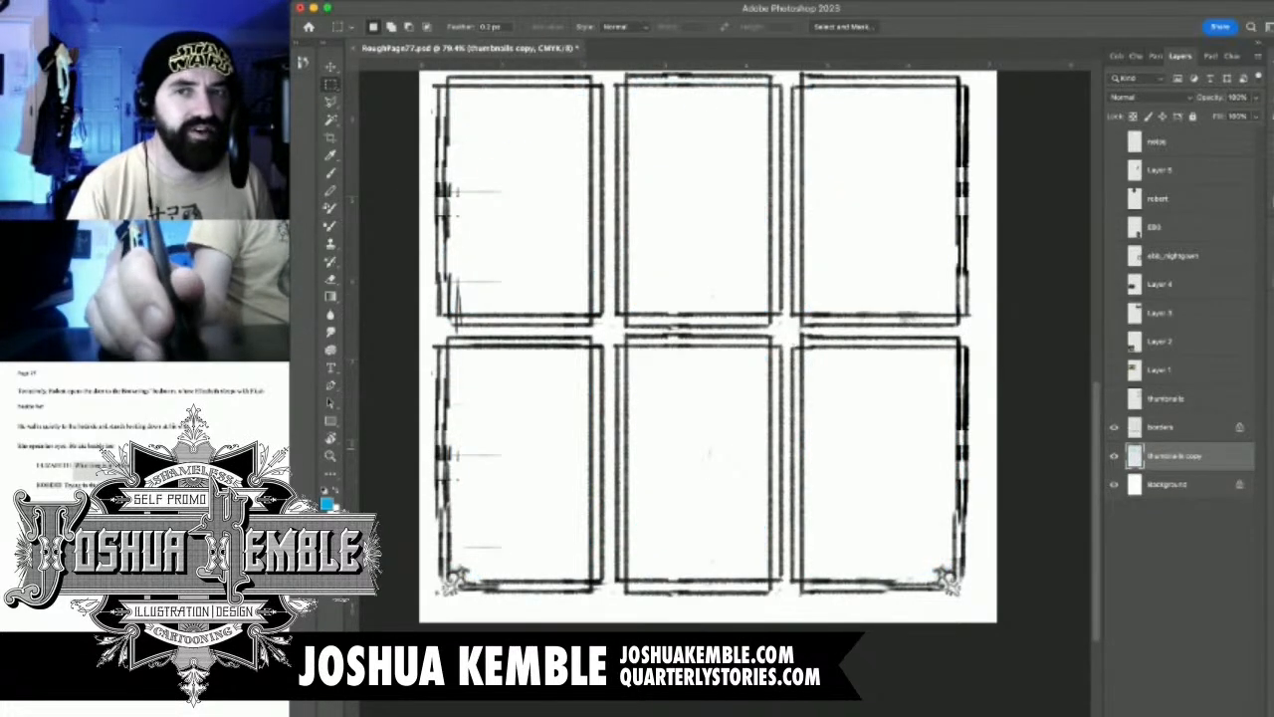
key("super+z")
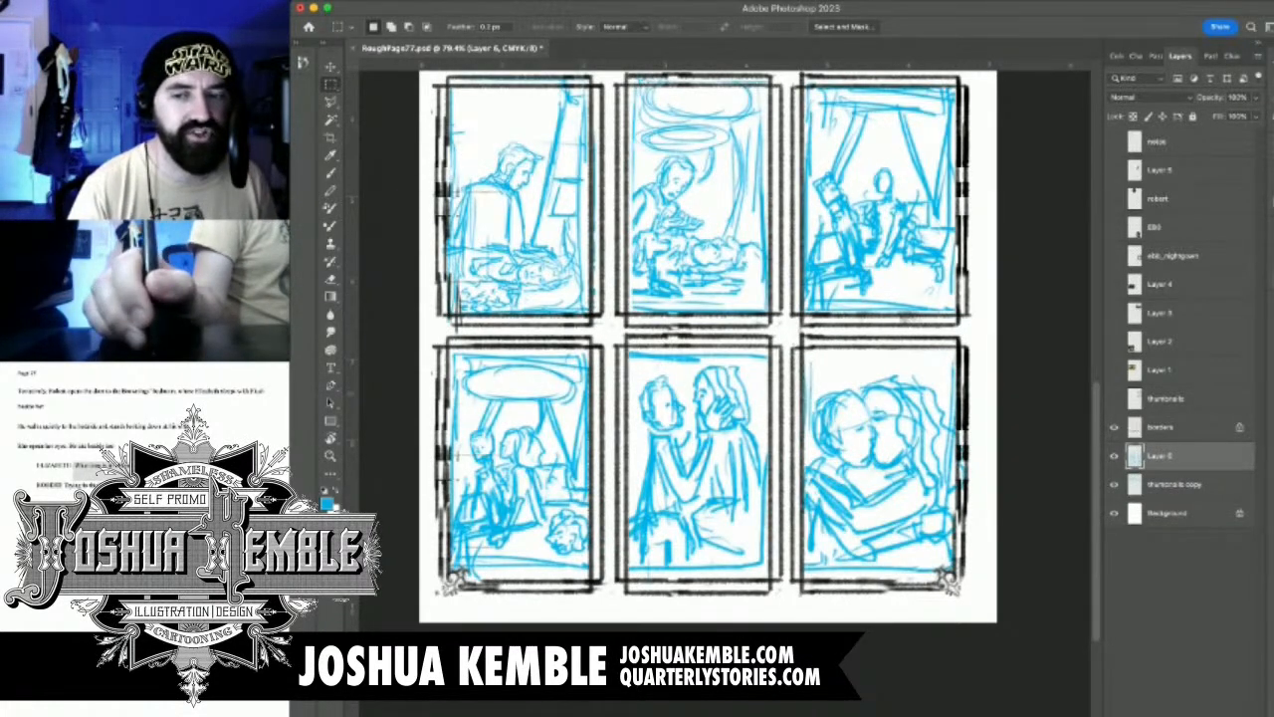
key("super+e")
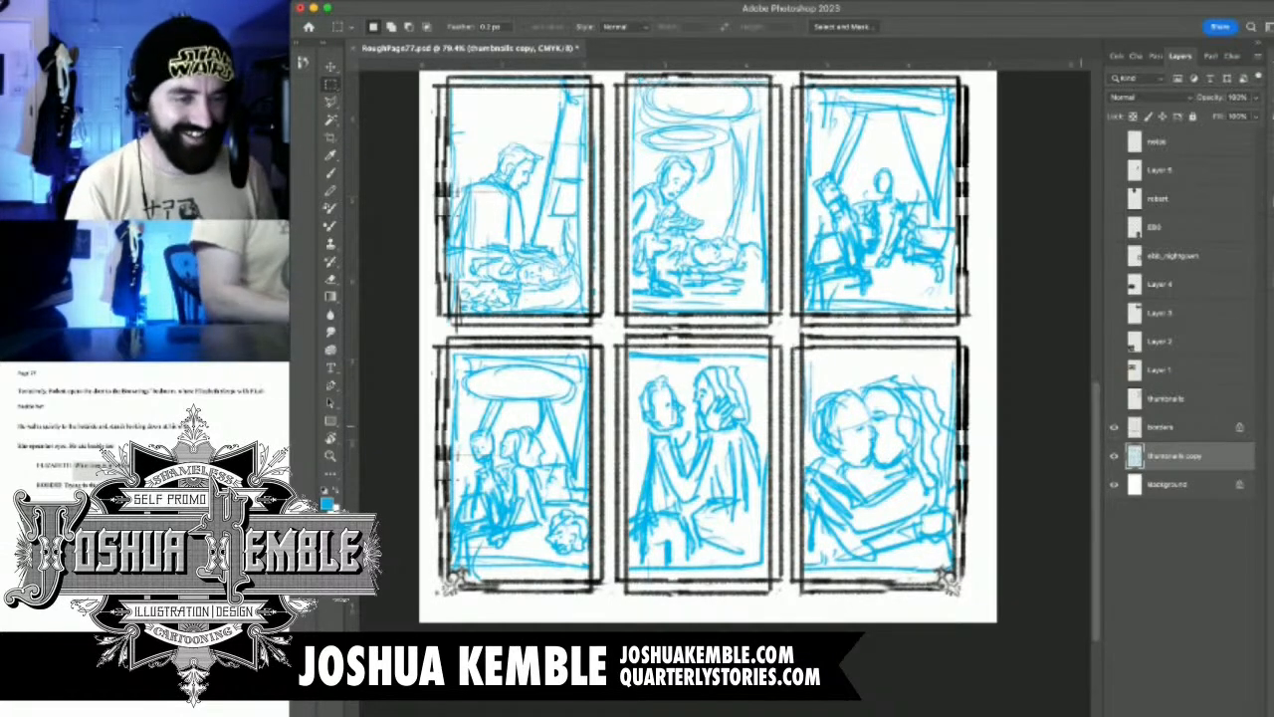
key("super+minus")
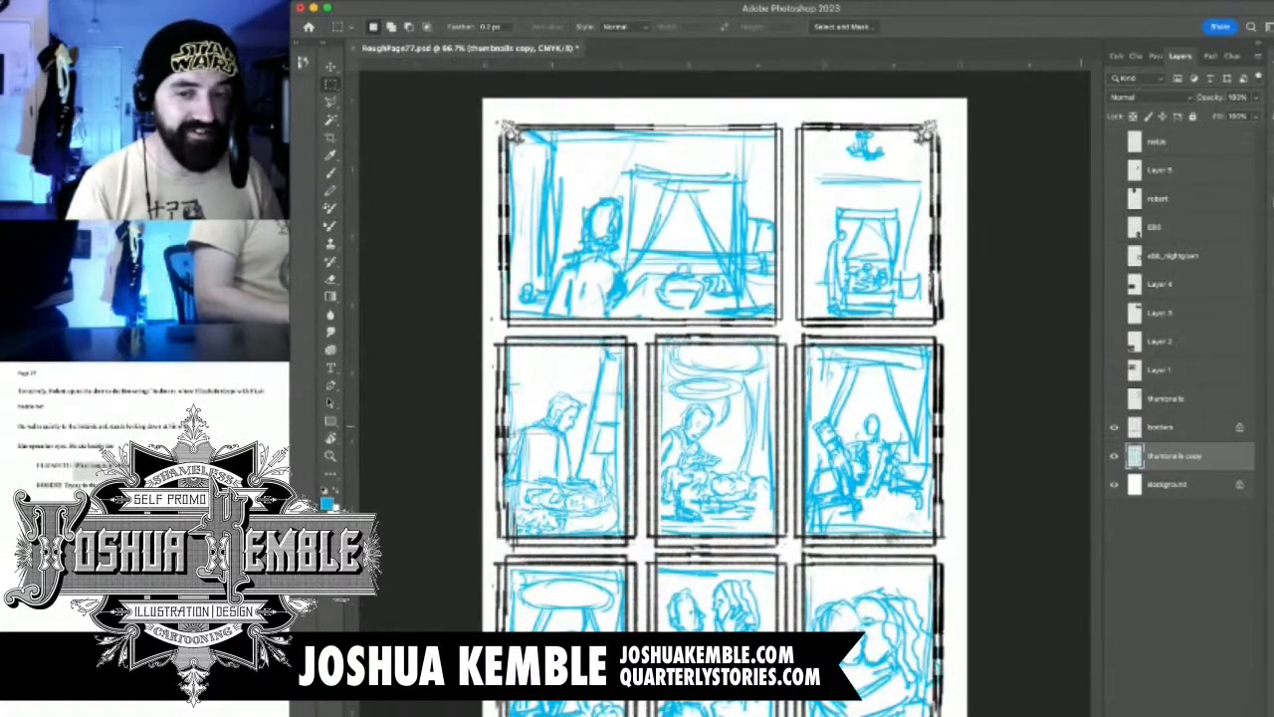
key("super+s")
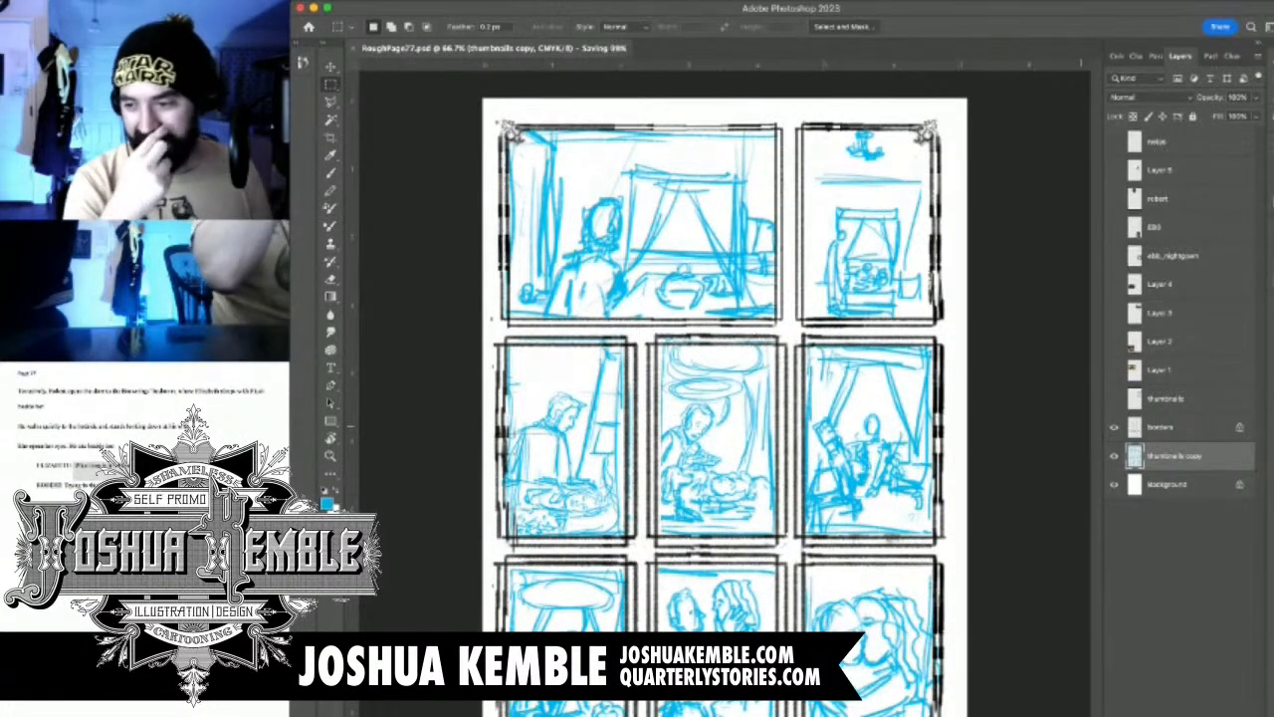
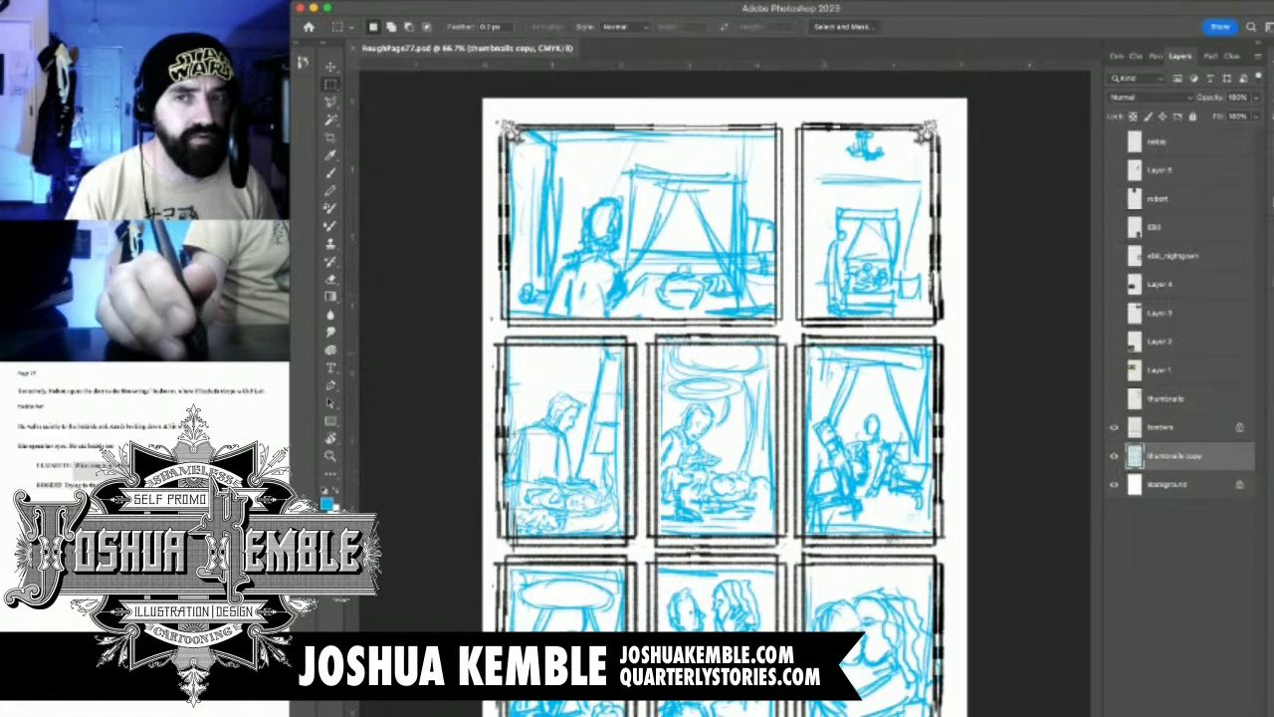
Show the spaniel reference photo on Layer 5 and move it into the top-right panel
left_click(1114, 141)
left_click(1114, 141)
left_click(1114, 171)
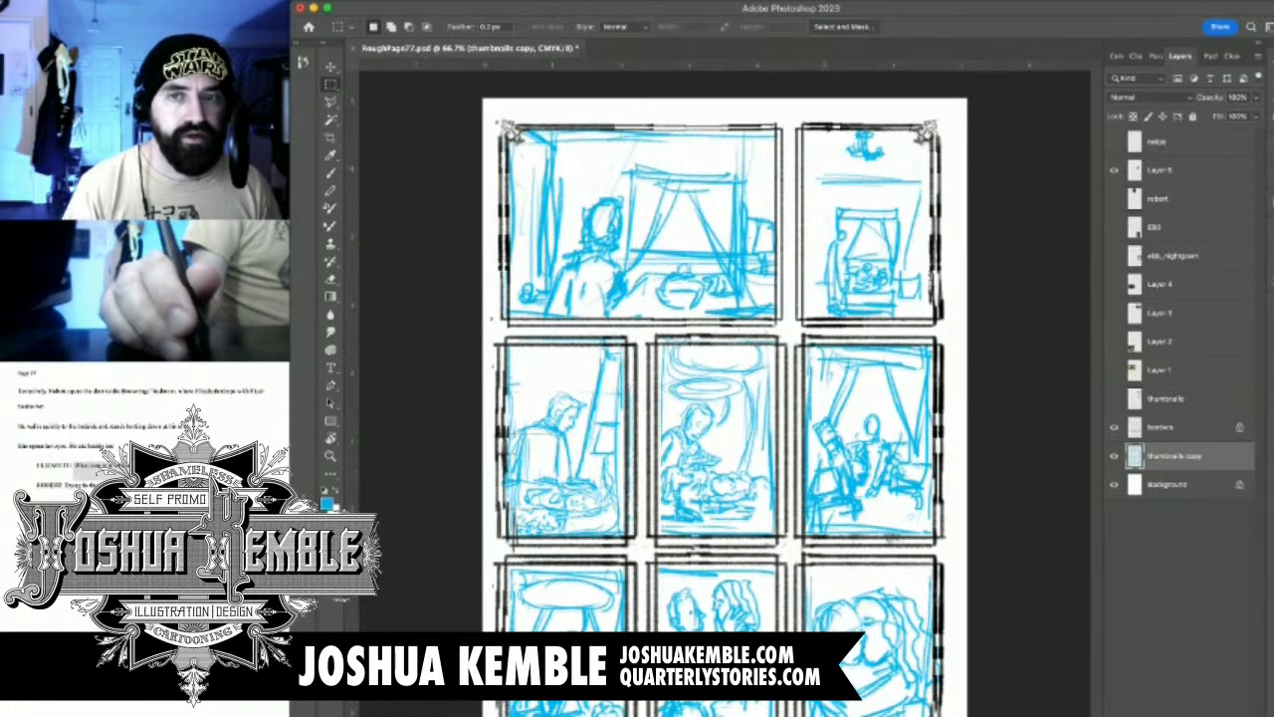
left_click(1161, 170)
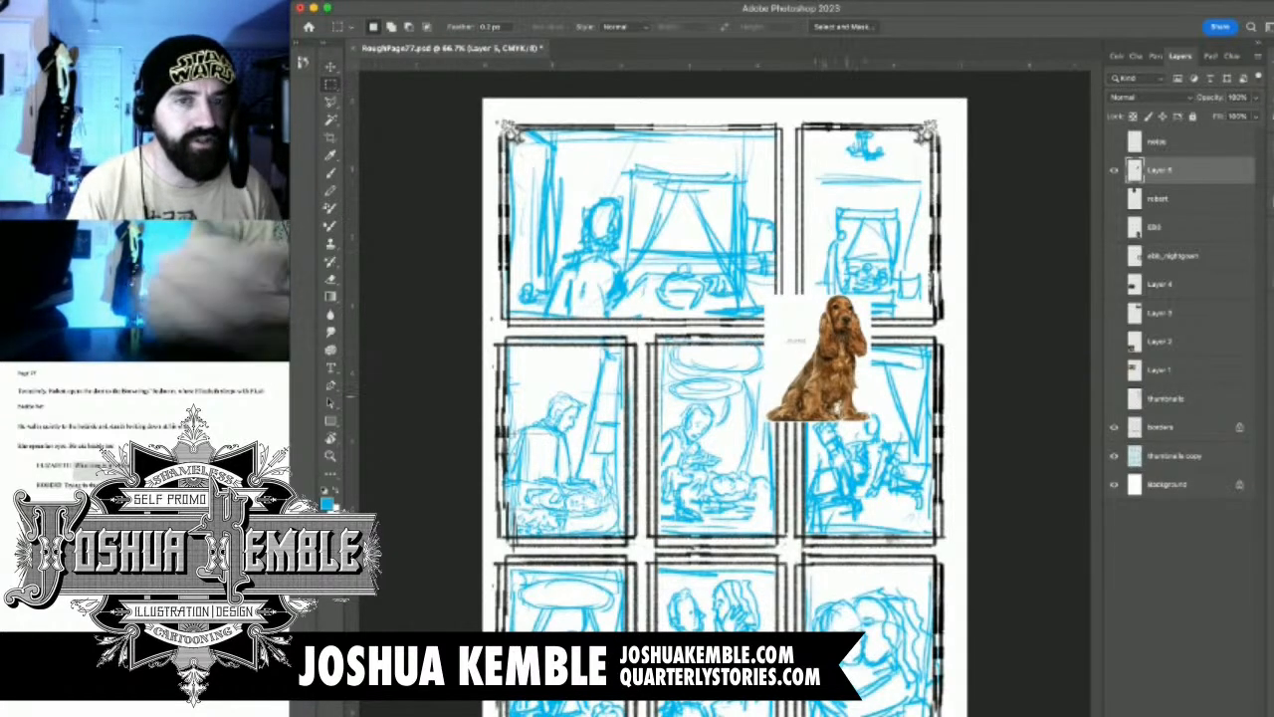
key("v")
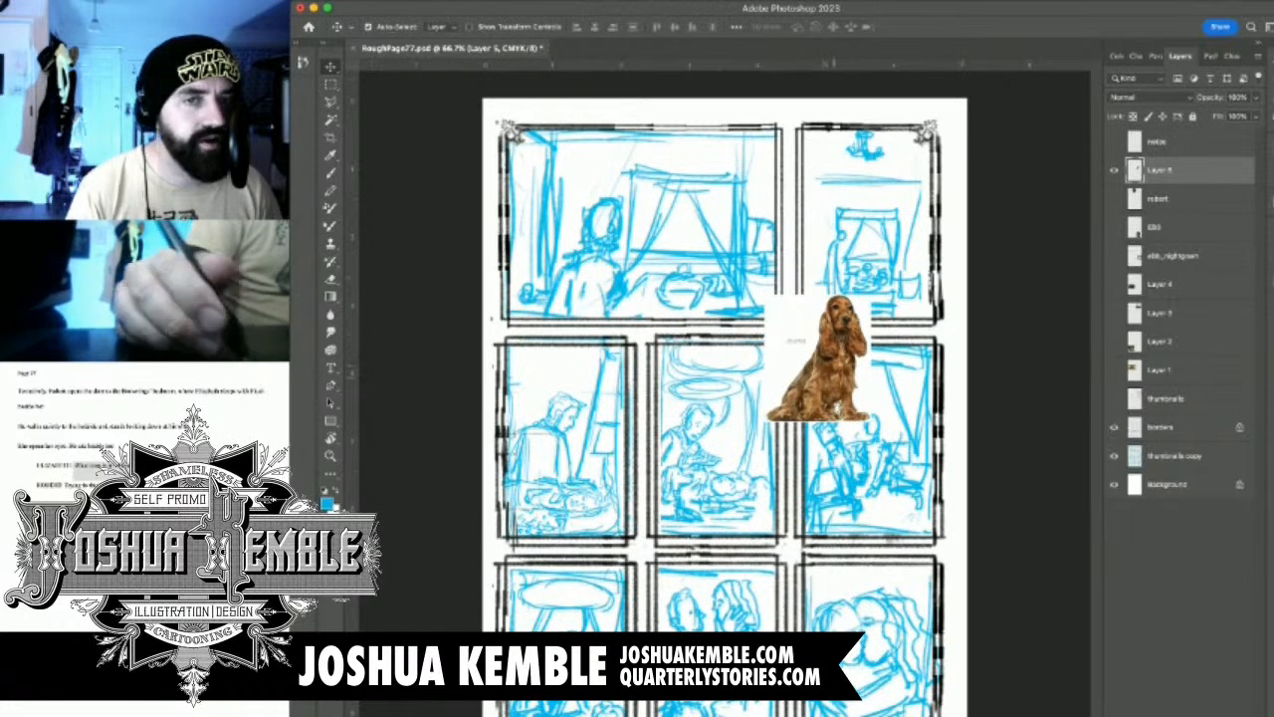
left_click_drag(818, 299, 851, 199)
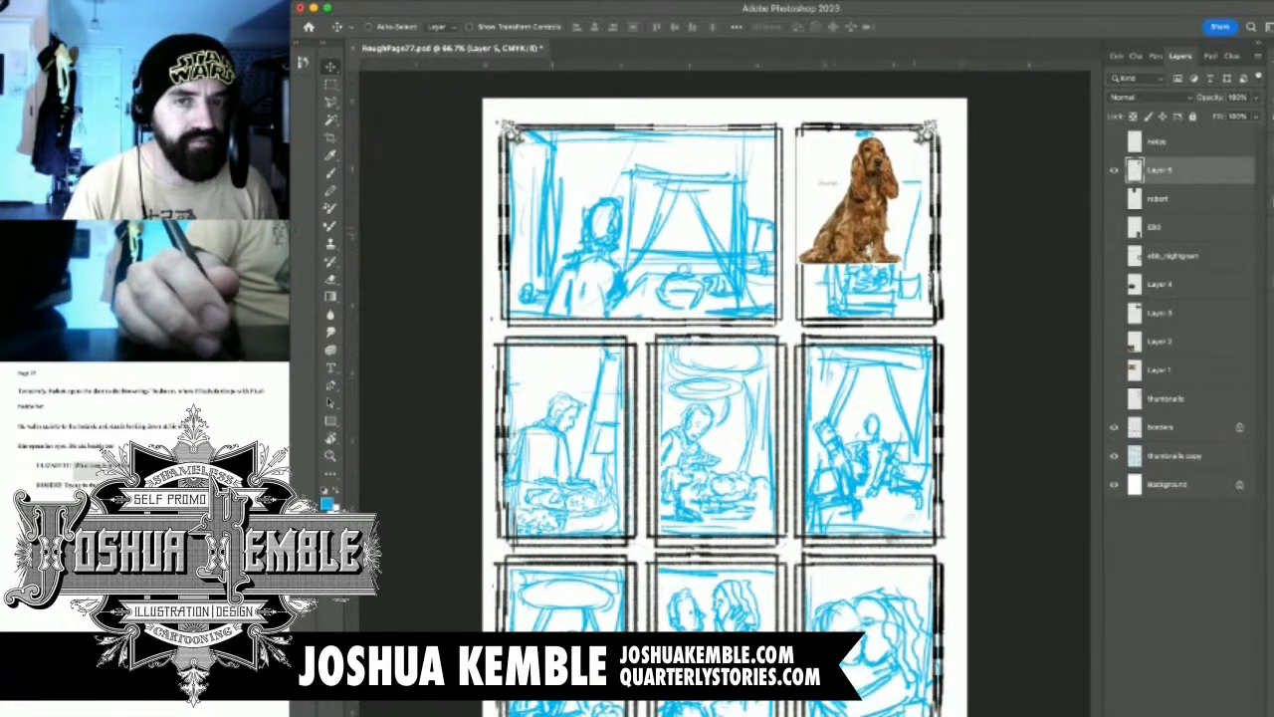
Scale the spaniel photo down to roughly half size in the upper corner of the top-right panel
key("ctrl+t")
left_click_drag(903, 262, 854, 206)
key("Return")
Show the oval portrait and marble bust references, placing the portrait over the second row's left panel and the bust at the page's top-right corner
key("m")
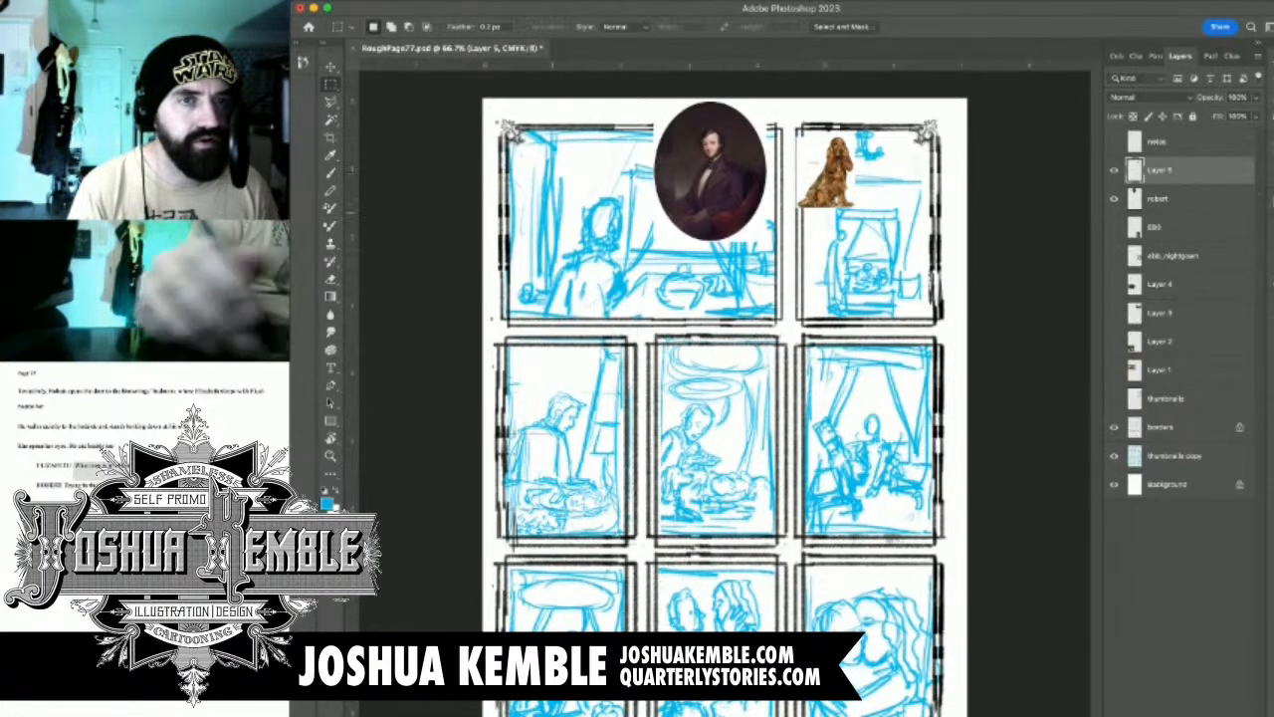
key("v")
left_click_drag(709, 171, 551, 398)
left_click(1114, 227)
left_click_drag(856, 656, 900, 200)
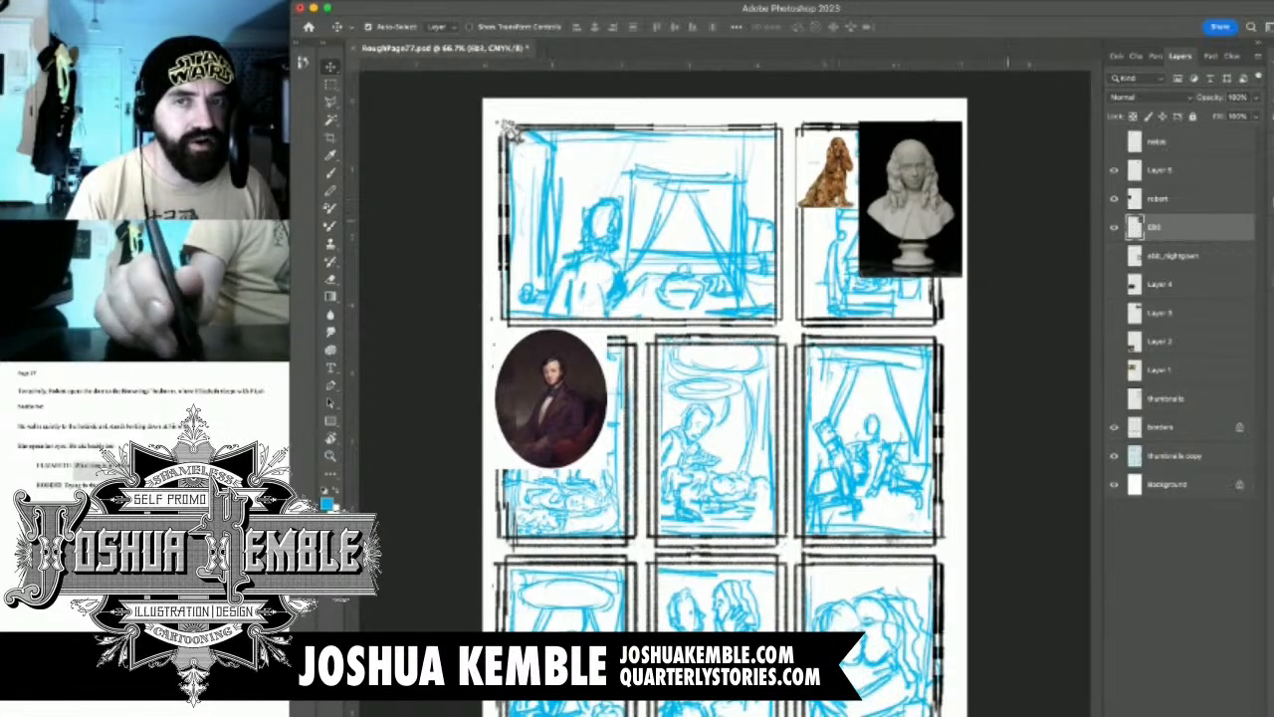
Show the ebb_nightgown reference and move it directly below the marble bust
left_click(1114, 256)
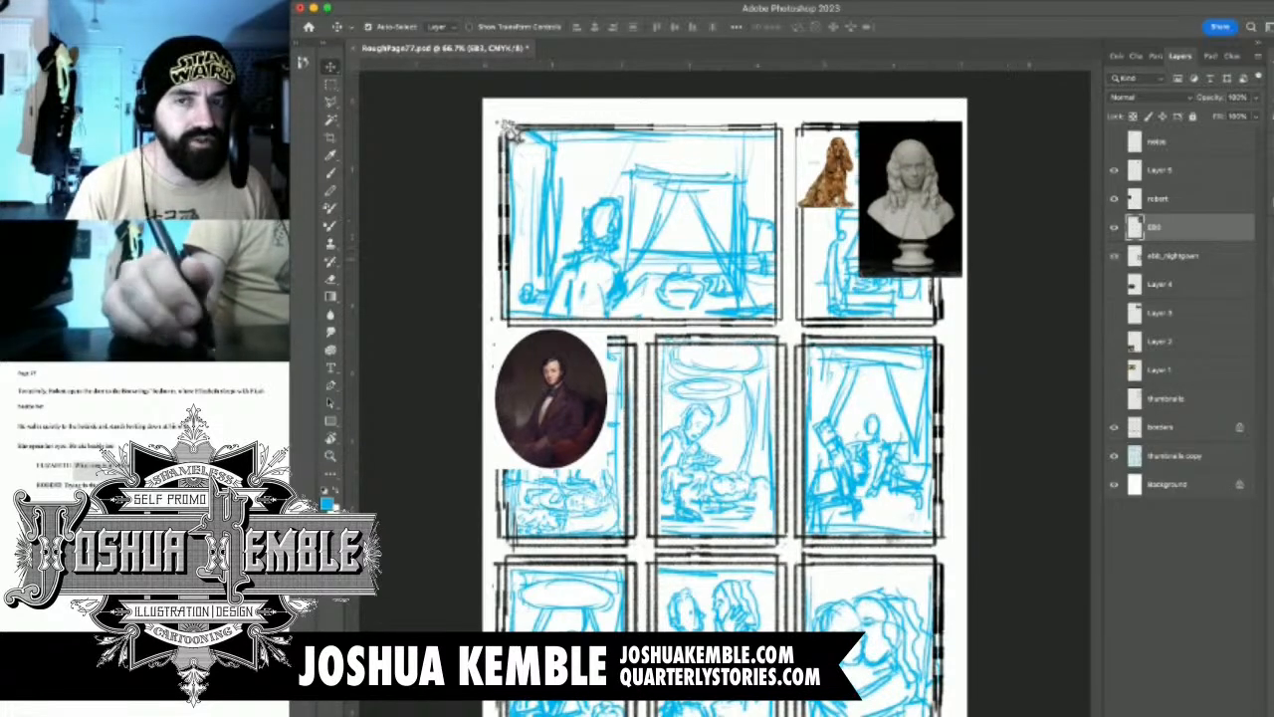
left_click(1175, 256)
left_click_drag(888, 512, 896, 357)
Show the canopy bedroom photo on Layer 3, keep Layer 4 hidden, and move the photo below the first panel beside the portrait
left_click(1114, 284)
left_click(1114, 313)
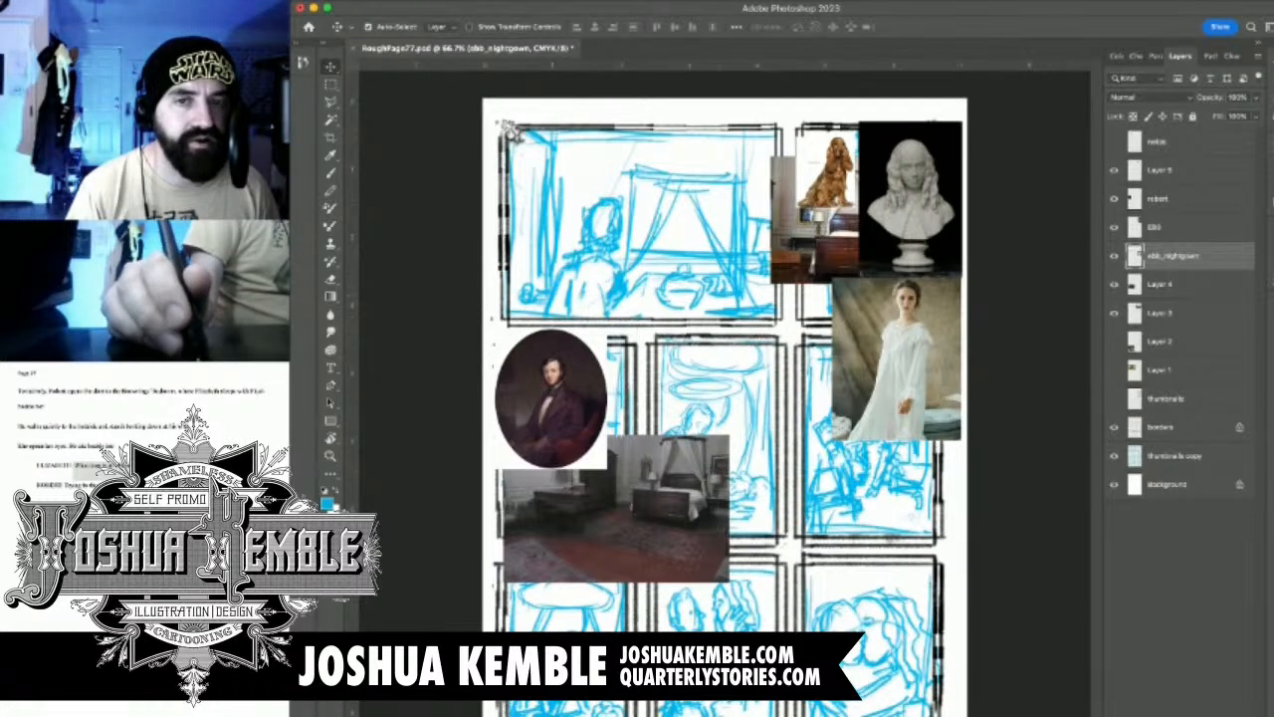
left_click(1114, 284)
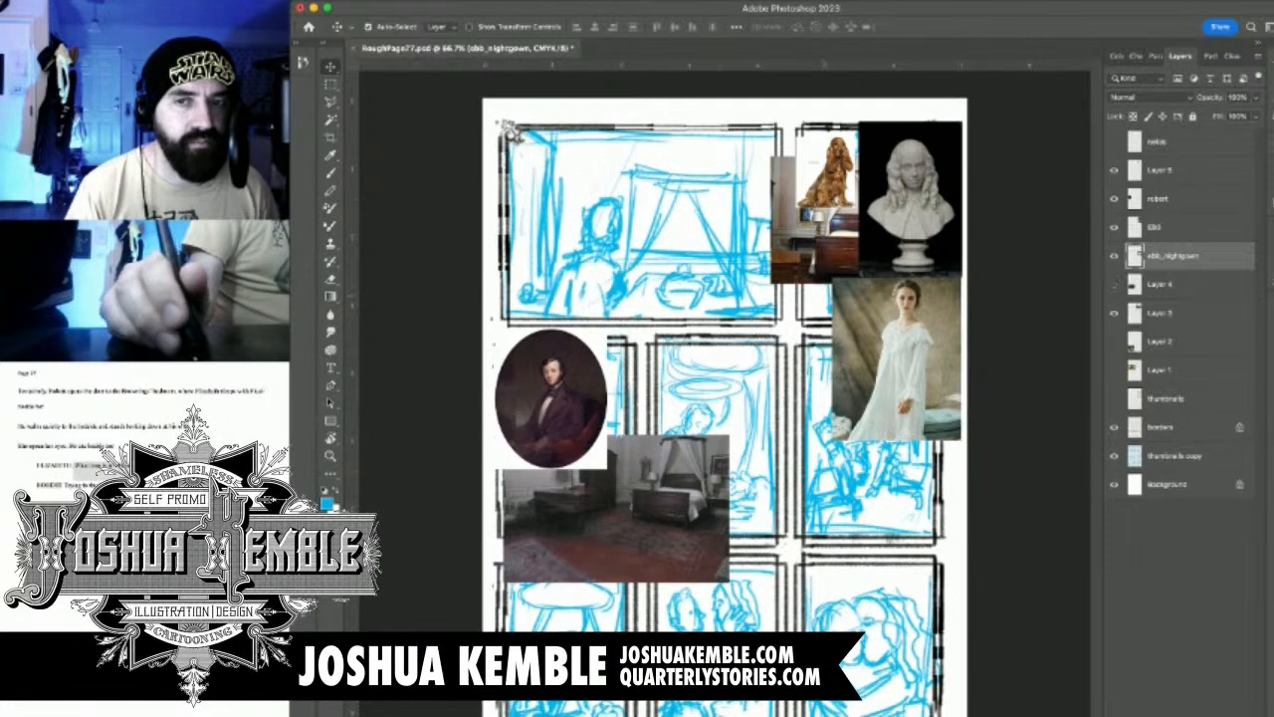
left_click(1174, 312)
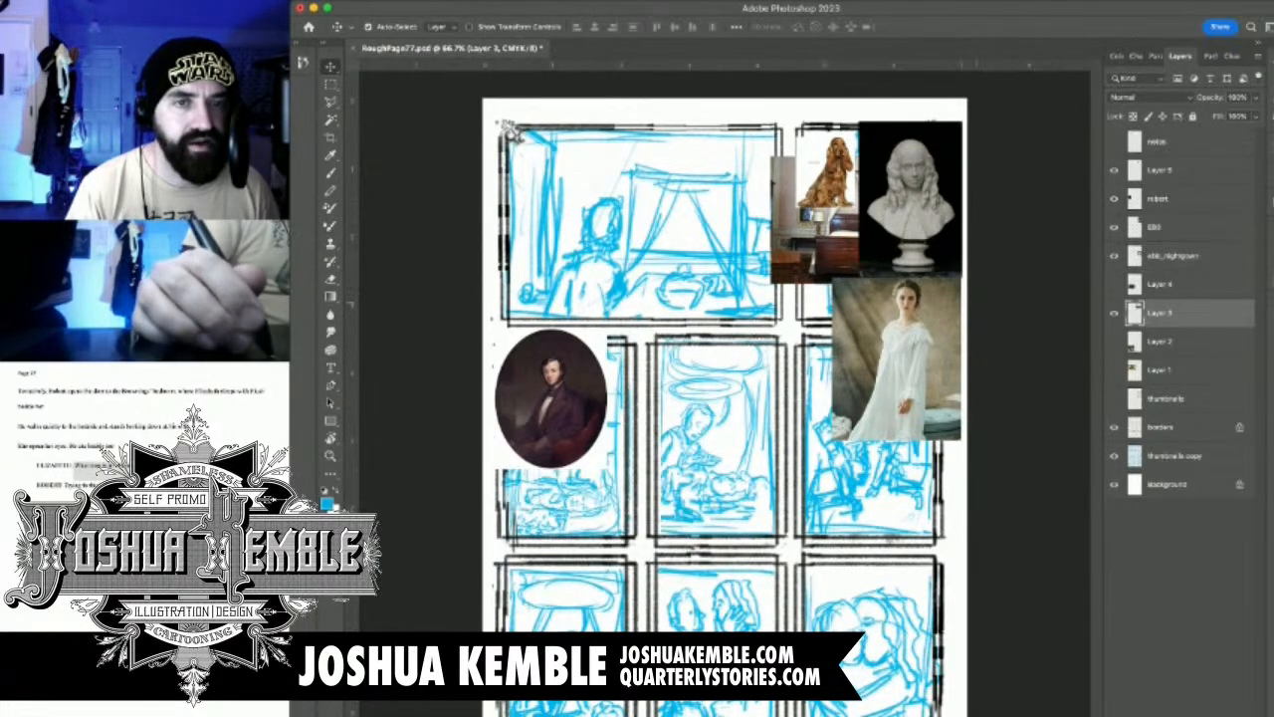
left_click_drag(799, 239, 711, 300)
Add a new layer directly above the thumbnails copy layer and name it "rough"
left_click_drag(697, 249, 948, 323)
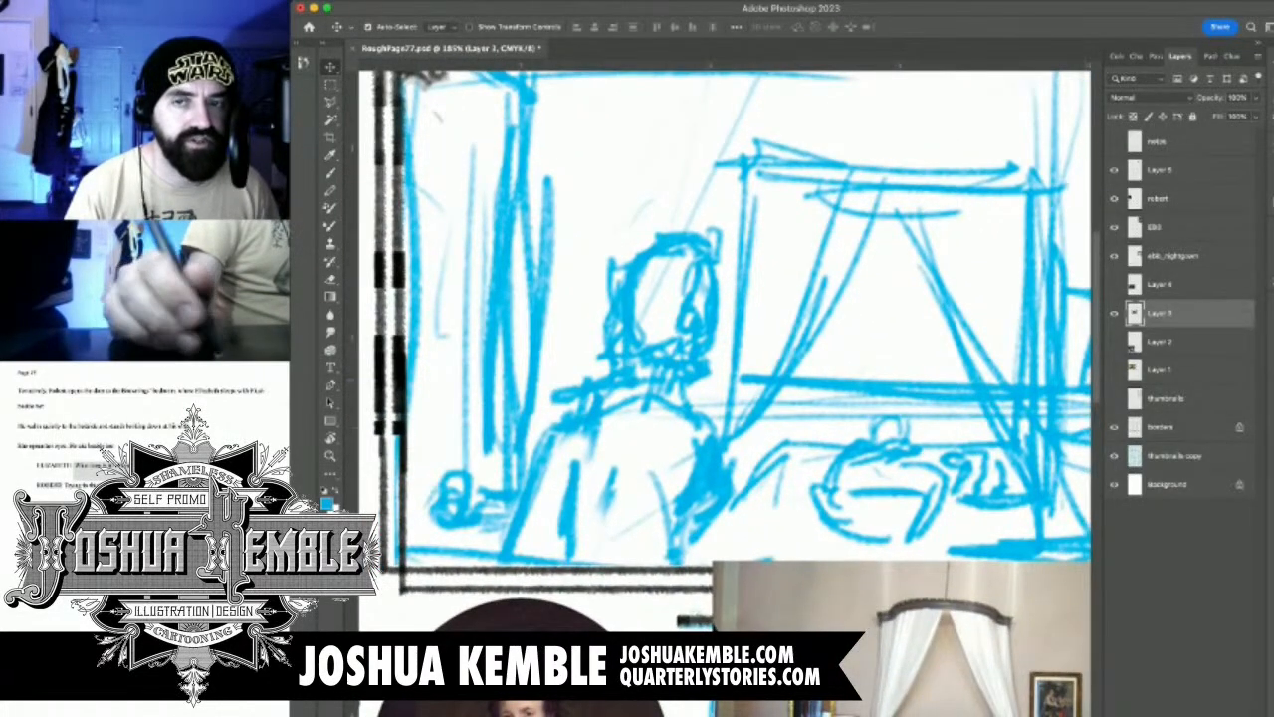
left_click_drag(894, 366, 795, 367)
left_click(1177, 456)
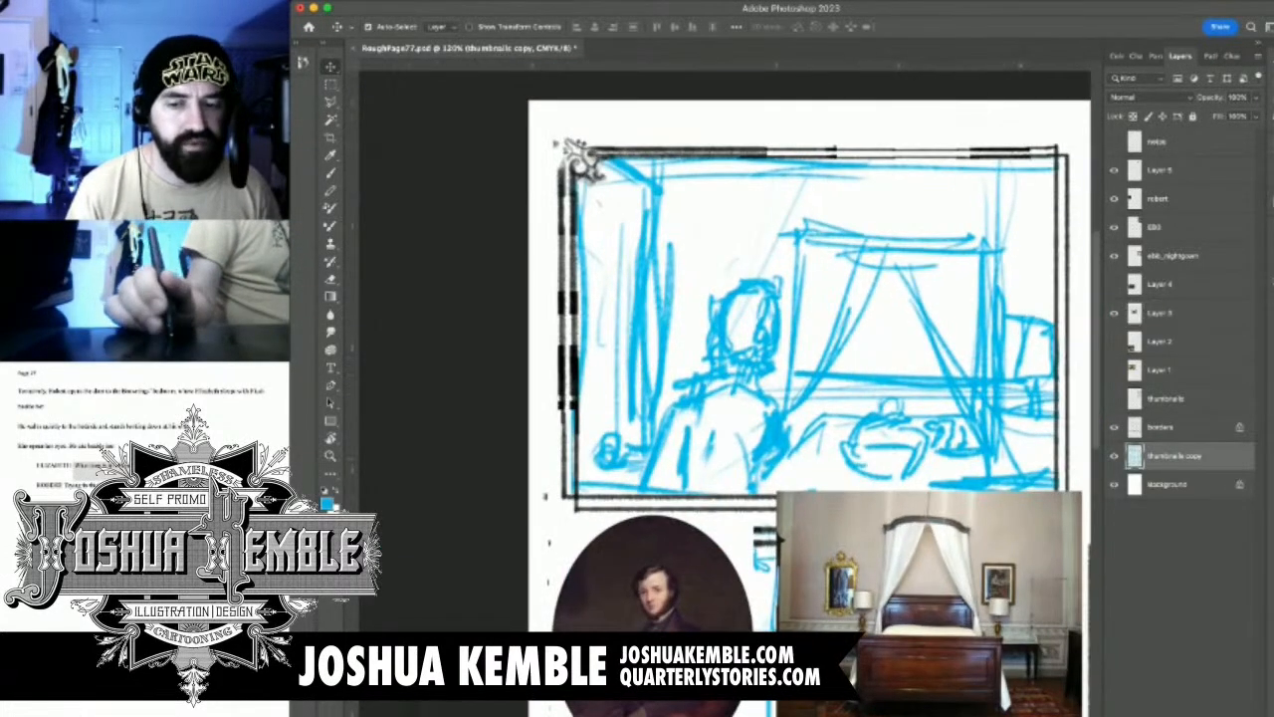
key("alt+shift+super+n")
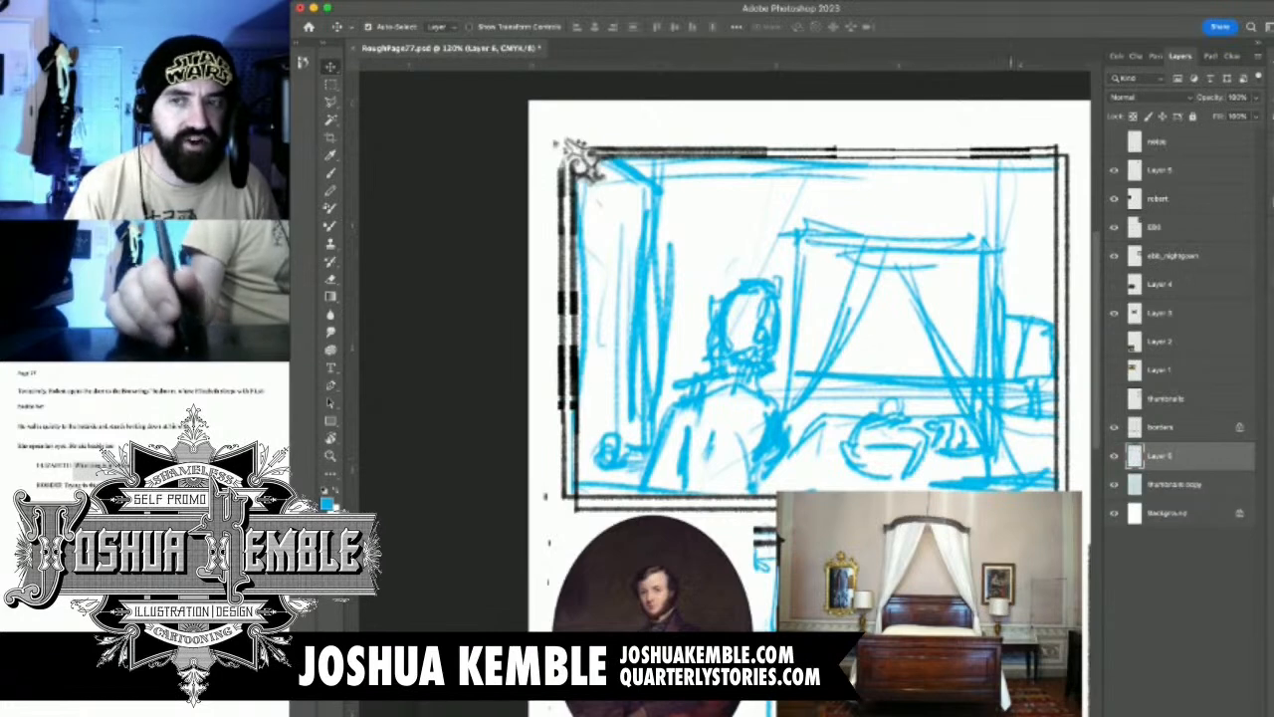
double_click(1160, 456)
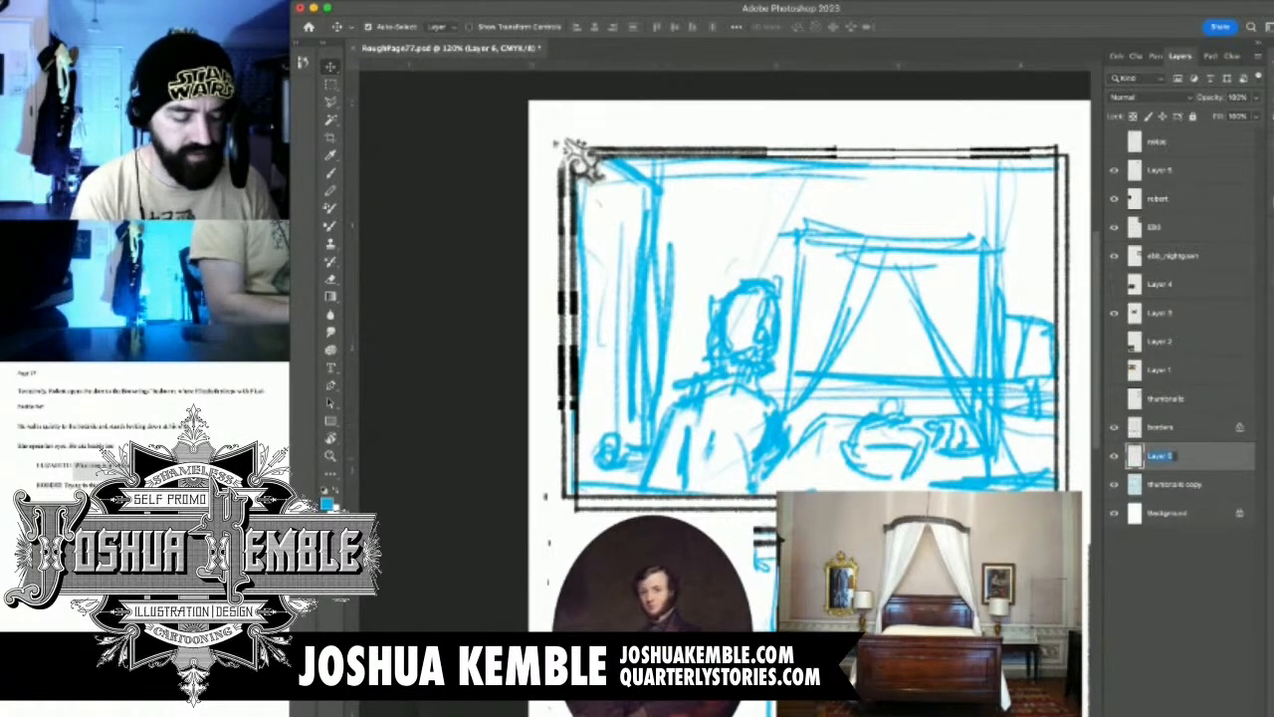
type("rough")
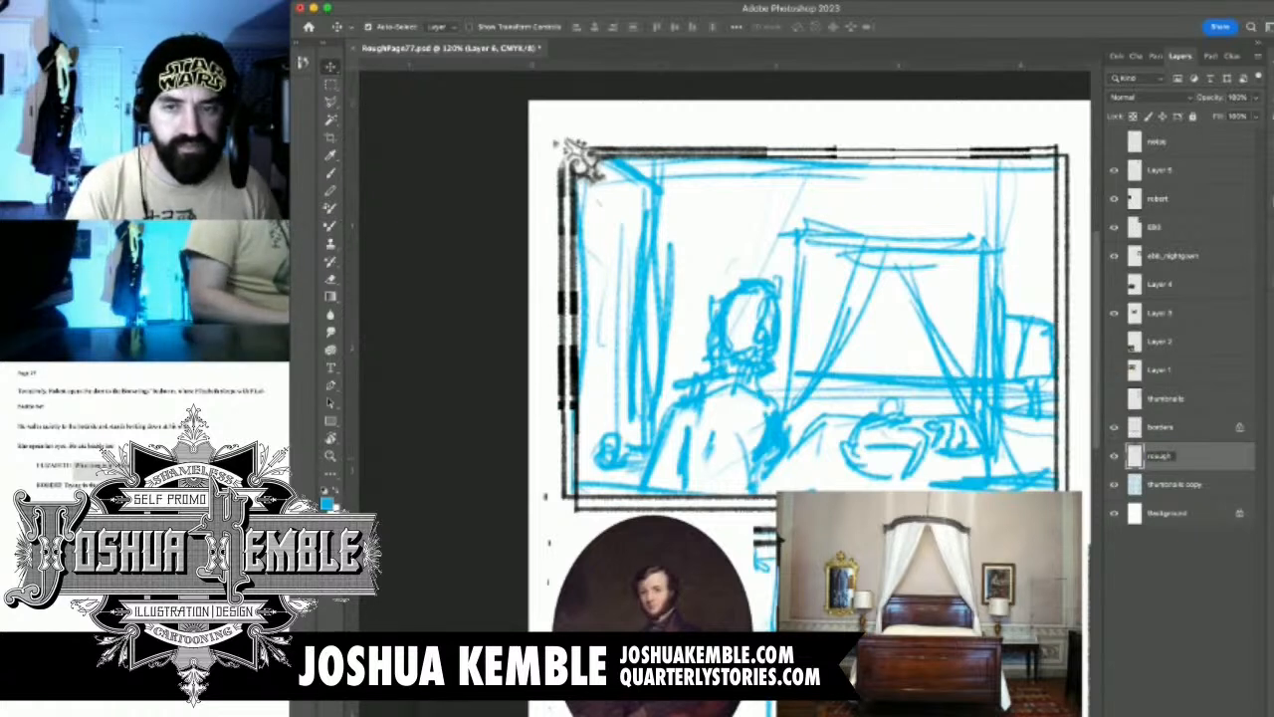
key("Left")
key("Left")
key("BackSpace")
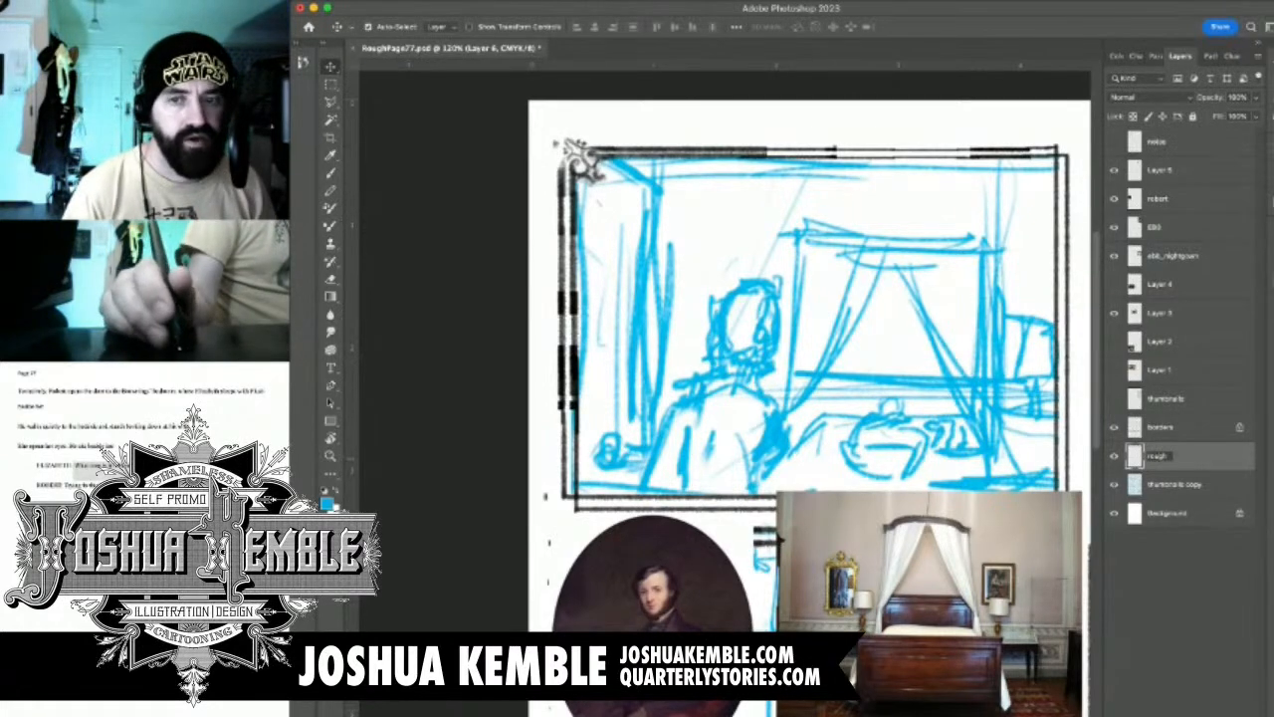
key("Return")
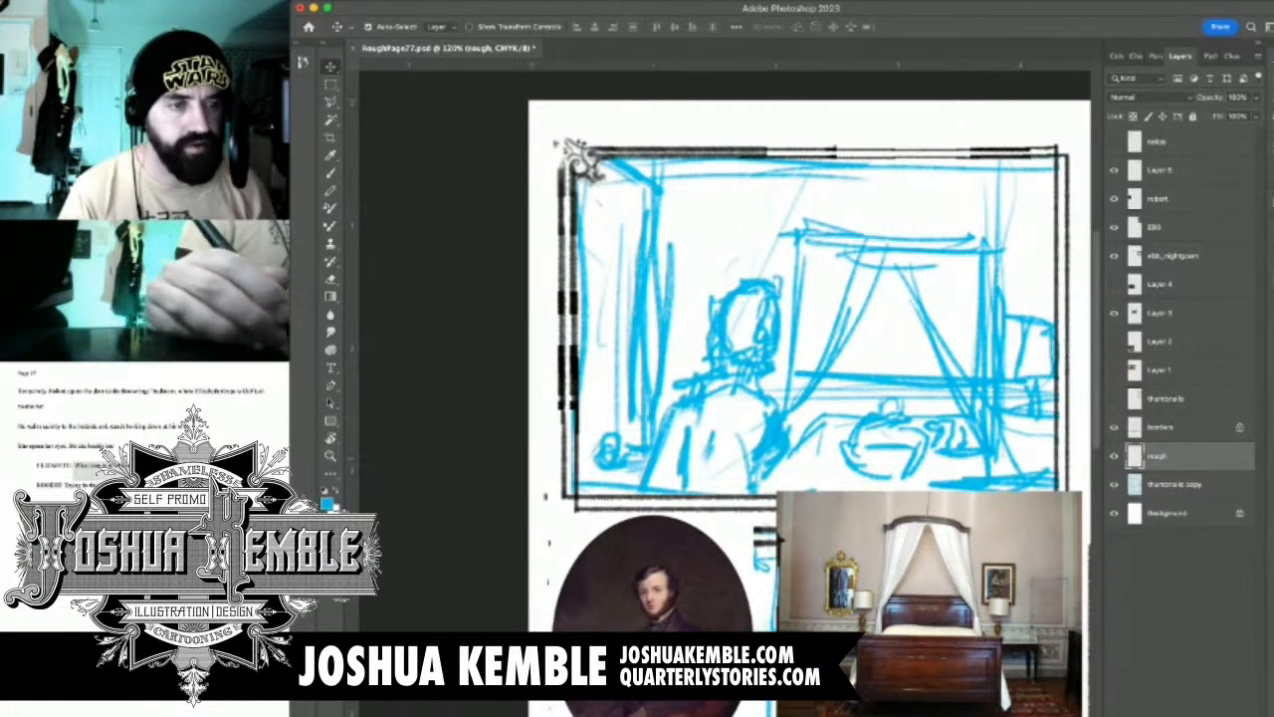
With the Brush in default black, sketch the top of the standing man's head and his ear over the first panel's cyan guide
key("b")
key("d")
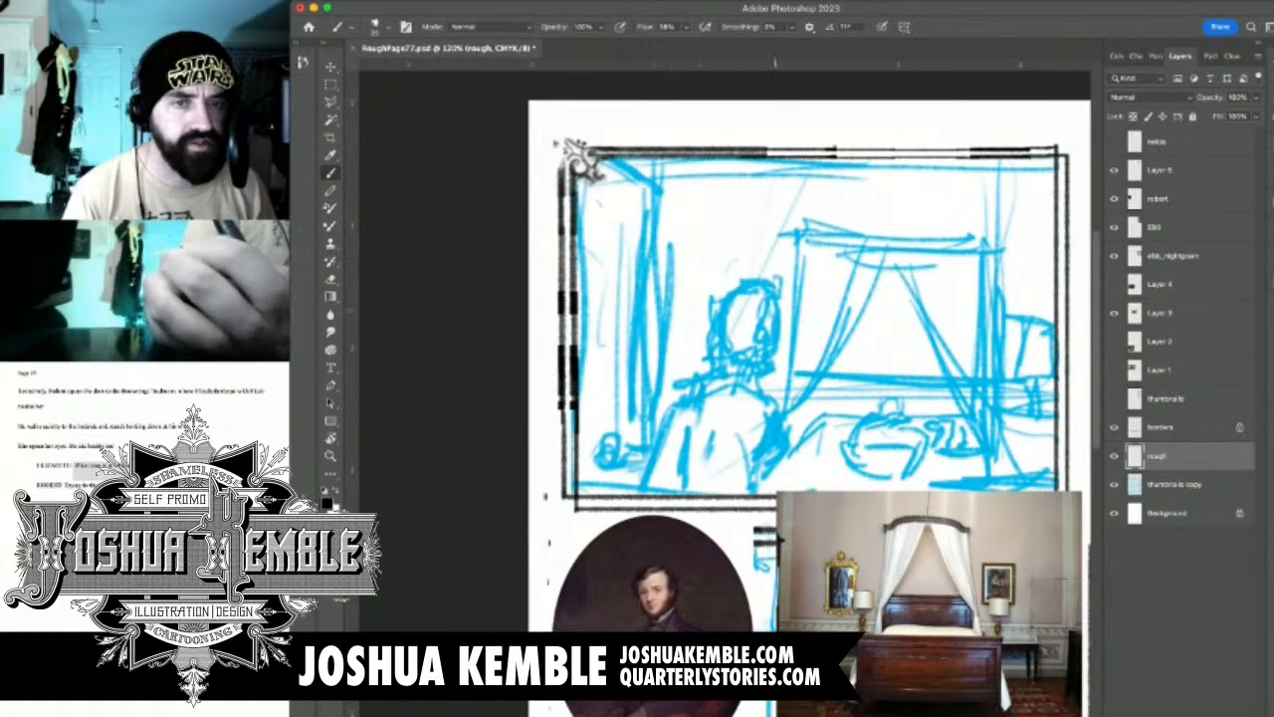
key("super+plus")
left_click_drag(787, 399, 584, 342)
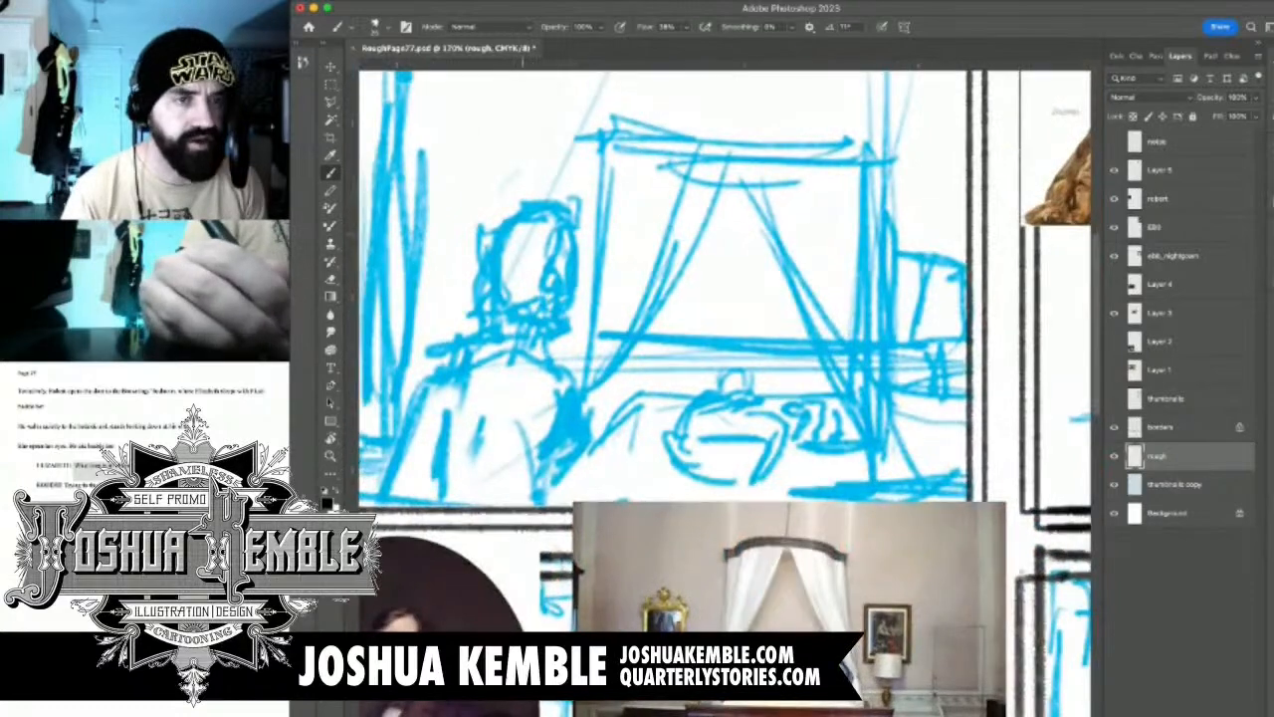
mouse_move(501, 225)
left_mouse_down()
mouse_move(553, 237)
mouse_move(601, 327)
mouse_move(591, 318)
mouse_move(586, 376)
left_mouse_up()
mouse_move(597, 299)
left_mouse_down()
mouse_move(647, 292)
mouse_move(672, 309)
mouse_move(675, 333)
mouse_move(641, 368)
mouse_move(655, 379)
mouse_move(647, 370)
mouse_move(671, 348)
mouse_move(669, 386)
mouse_move(640, 418)
mouse_move(641, 392)
mouse_move(653, 430)
mouse_move(637, 432)
mouse_move(647, 414)
mouse_move(640, 428)
left_mouse_up()
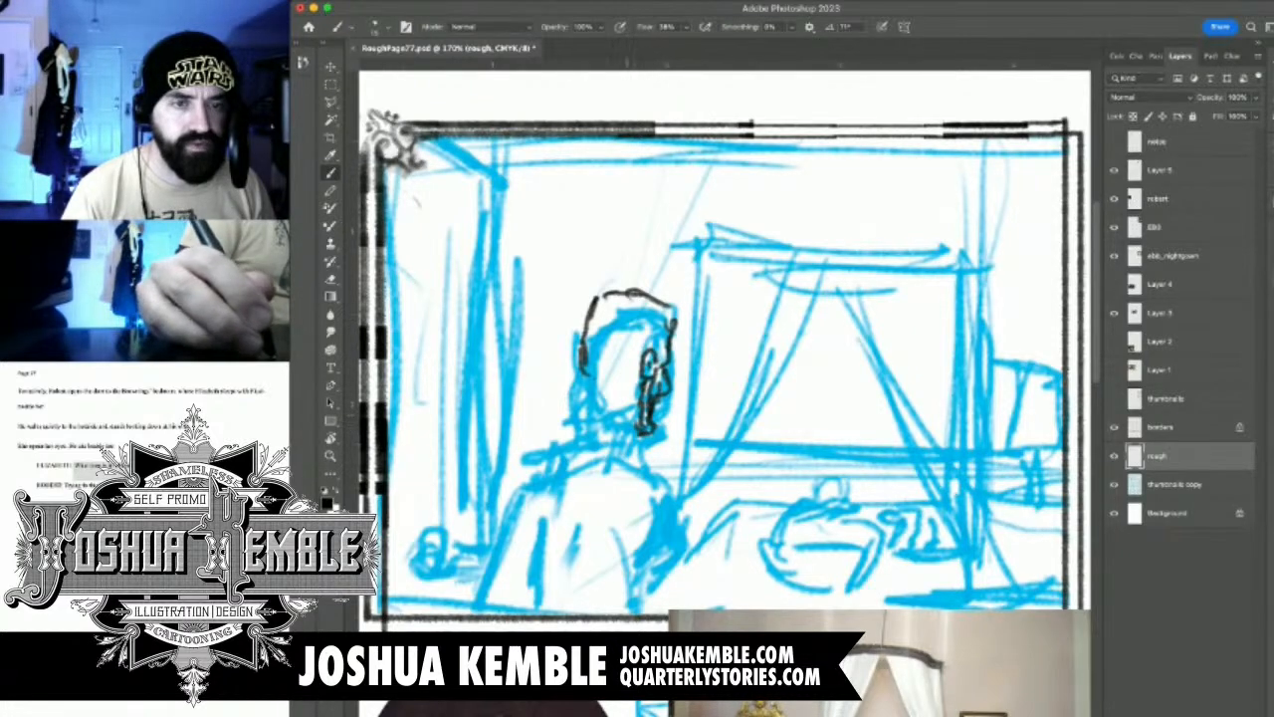
Sketch the man's hair, the back of his head and his jaw, erasing and redrawing the lines near the ear
left_click_drag(647, 353, 664, 341)
mouse_move(657, 349)
left_mouse_down()
mouse_move(670, 334)
mouse_move(631, 305)
mouse_move(589, 308)
mouse_move(583, 324)
left_mouse_up()
mouse_move(683, 333)
left_mouse_down()
mouse_move(683, 312)
mouse_move(609, 286)
mouse_move(627, 310)
mouse_move(683, 330)
mouse_move(657, 292)
mouse_move(595, 288)
mouse_move(571, 315)
mouse_move(567, 389)
left_mouse_up()
mouse_move(563, 344)
left_mouse_down()
mouse_move(581, 394)
mouse_move(600, 392)
left_mouse_up()
mouse_move(639, 354)
left_mouse_down()
mouse_move(642, 397)
mouse_move(642, 381)
left_mouse_up()
key("e")
mouse_move(649, 352)
left_mouse_down()
mouse_move(649, 384)
mouse_move(639, 358)
mouse_move(647, 366)
mouse_move(629, 381)
mouse_move(633, 400)
mouse_move(641, 375)
mouse_move(649, 401)
mouse_move(660, 336)
mouse_move(615, 403)
left_mouse_up()
key("b")
left_click_drag(627, 374, 605, 404)
left_click_drag(611, 394, 584, 393)
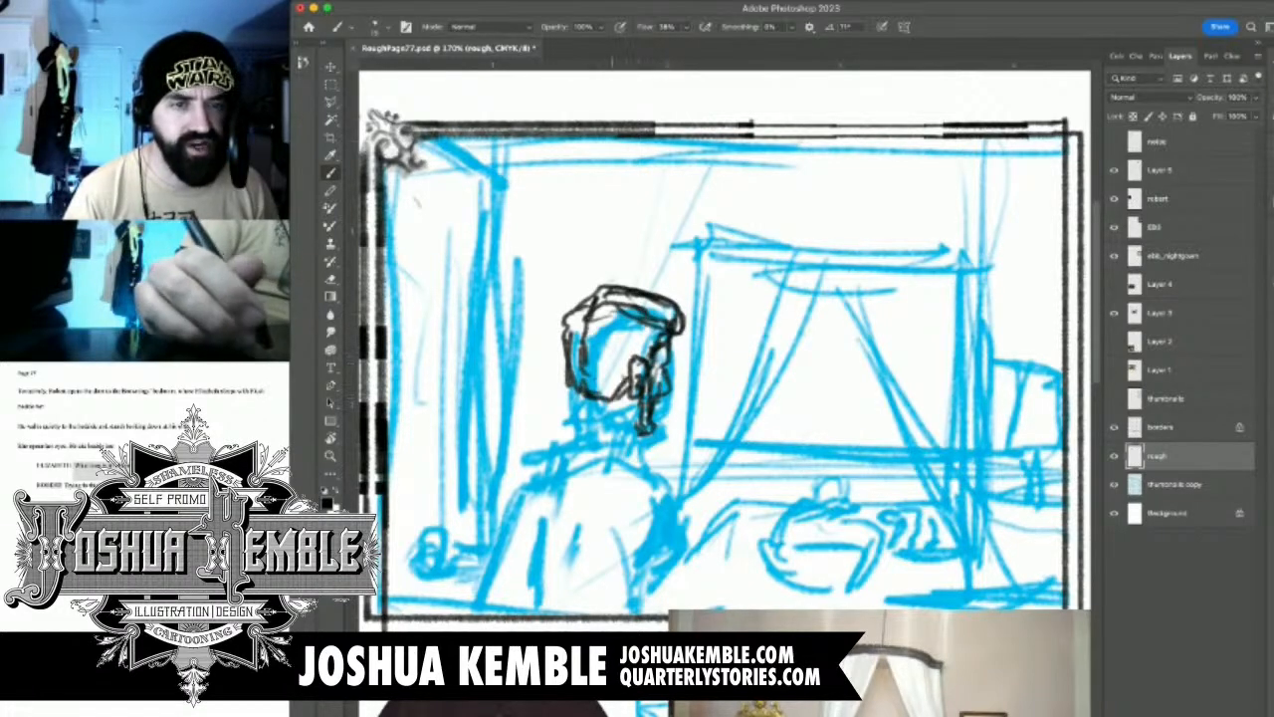
Sketch the man's neck, his collar and the slope of his right shoulder
left_click_drag(622, 436, 660, 369)
left_click_drag(627, 311, 660, 264)
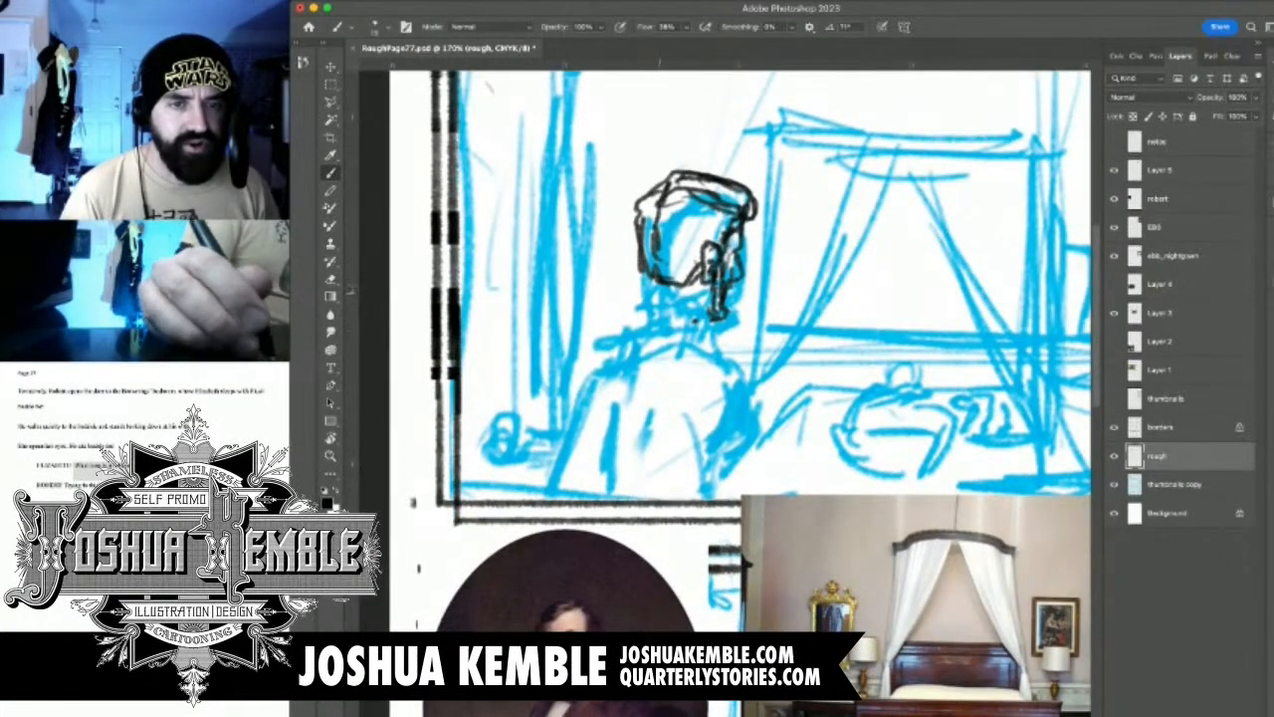
mouse_move(655, 299)
left_mouse_down()
mouse_move(713, 298)
mouse_move(702, 326)
left_mouse_up()
mouse_move(646, 281)
left_mouse_down()
mouse_move(645, 307)
mouse_move(711, 324)
mouse_move(649, 314)
mouse_move(618, 335)
mouse_move(714, 335)
left_mouse_up()
mouse_move(610, 335)
left_mouse_down()
mouse_move(725, 334)
mouse_move(759, 365)
left_mouse_up()
left_click_drag(754, 366, 758, 391)
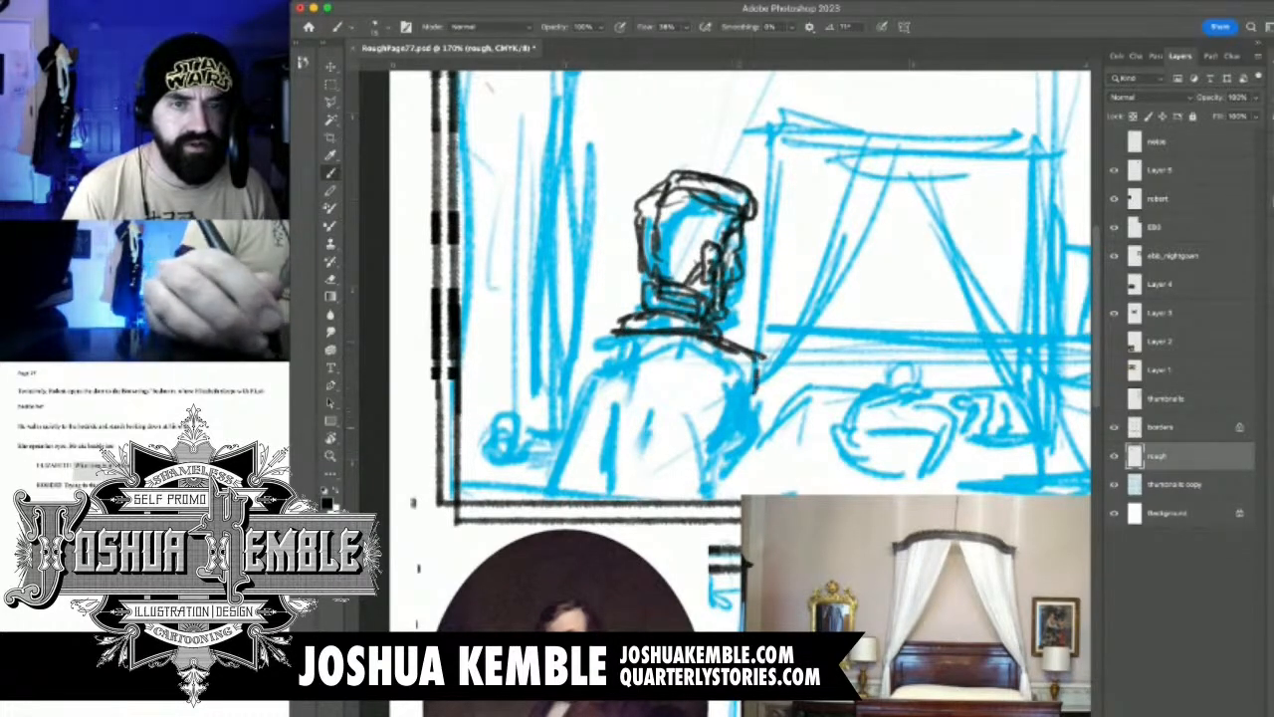
Sketch the man's left shoulder and sleeve, the side of his coat and the outline of his right sleeve
mouse_move(627, 341)
left_mouse_down()
mouse_move(559, 360)
mouse_move(529, 452)
left_mouse_up()
mouse_move(559, 365)
left_mouse_down()
mouse_move(535, 468)
mouse_move(562, 406)
left_mouse_up()
mouse_move(562, 400)
left_mouse_down()
mouse_move(536, 492)
mouse_move(580, 476)
left_mouse_up()
left_click_drag(589, 384, 581, 491)
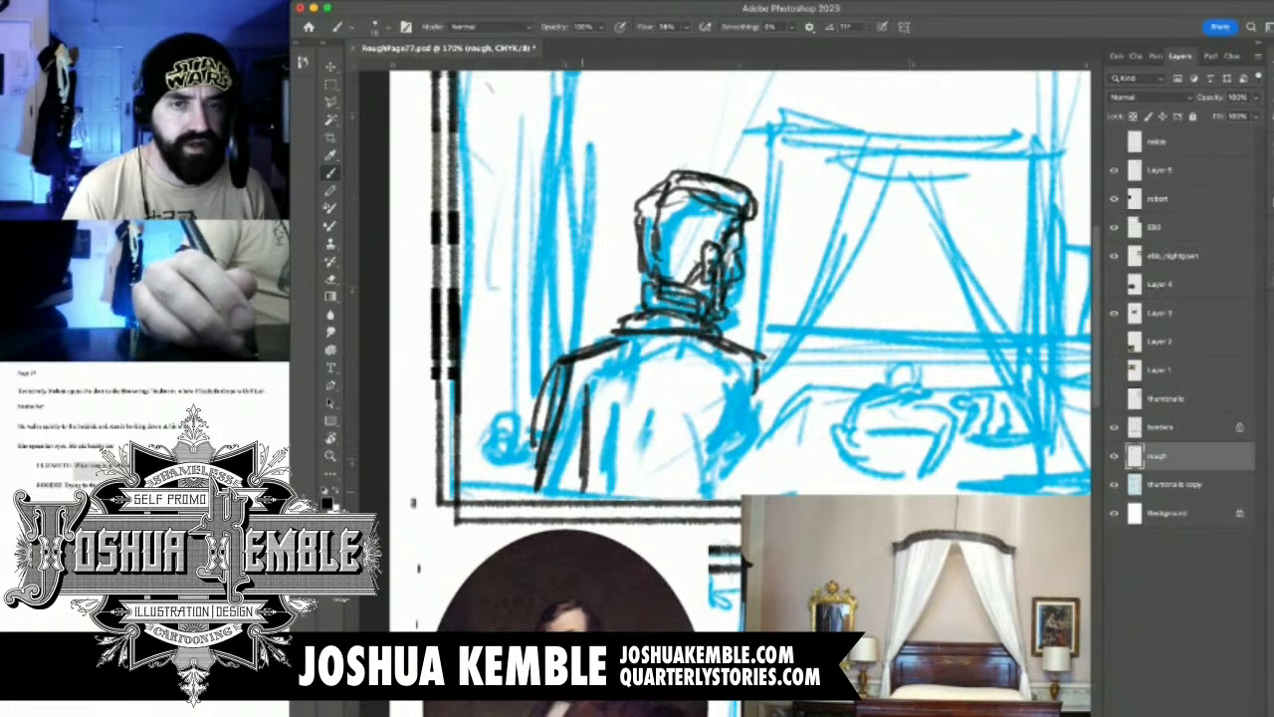
mouse_move(751, 370)
left_mouse_down()
mouse_move(739, 438)
mouse_move(776, 438)
left_mouse_up()
Move the bedroom reference photo slightly down so it clears the first panel's border, and reselect the rough layer
mouse_move(762, 369)
left_mouse_down()
mouse_move(795, 464)
mouse_move(681, 376)
mouse_move(694, 348)
left_mouse_up()
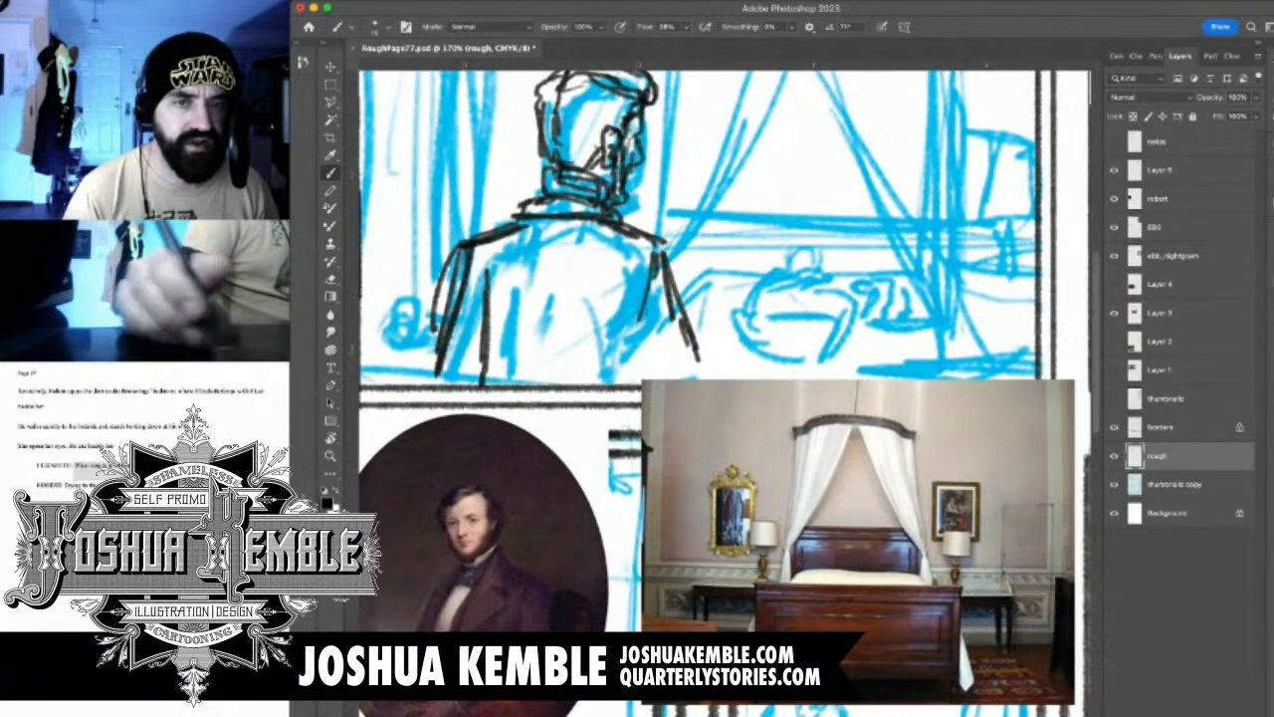
left_click(1194, 313)
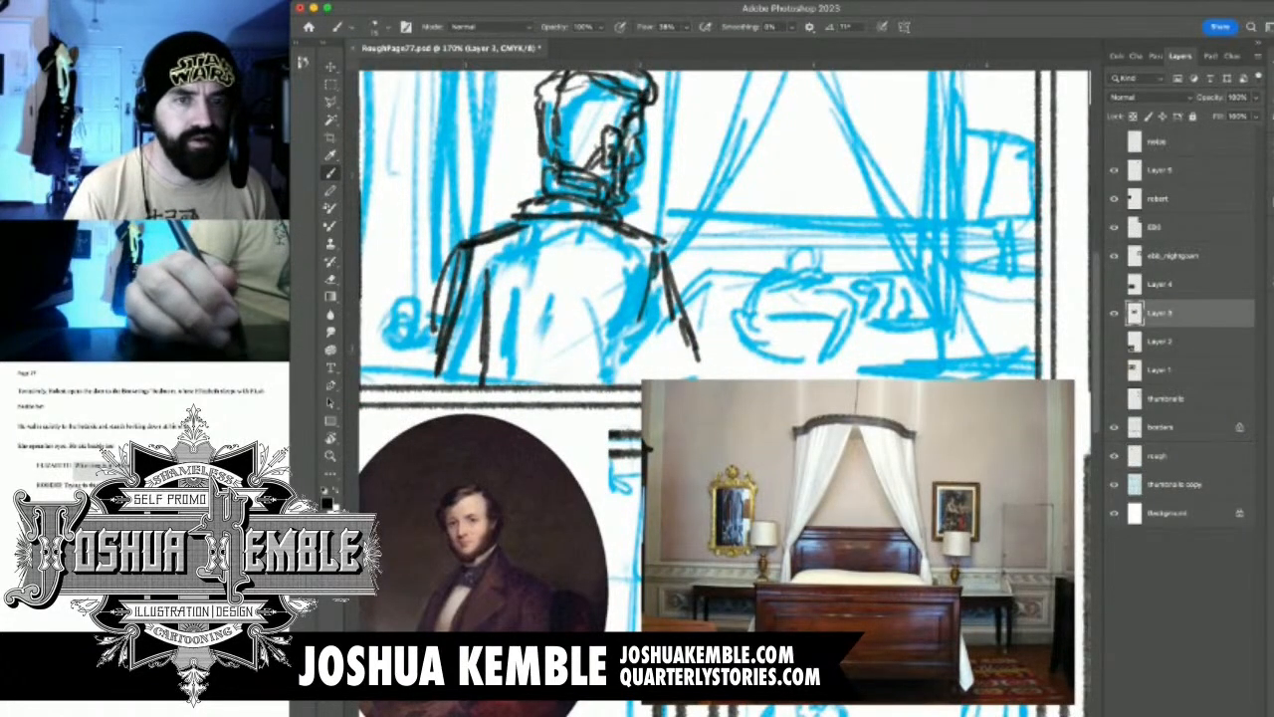
key("v")
left_click_drag(768, 438, 771, 478)
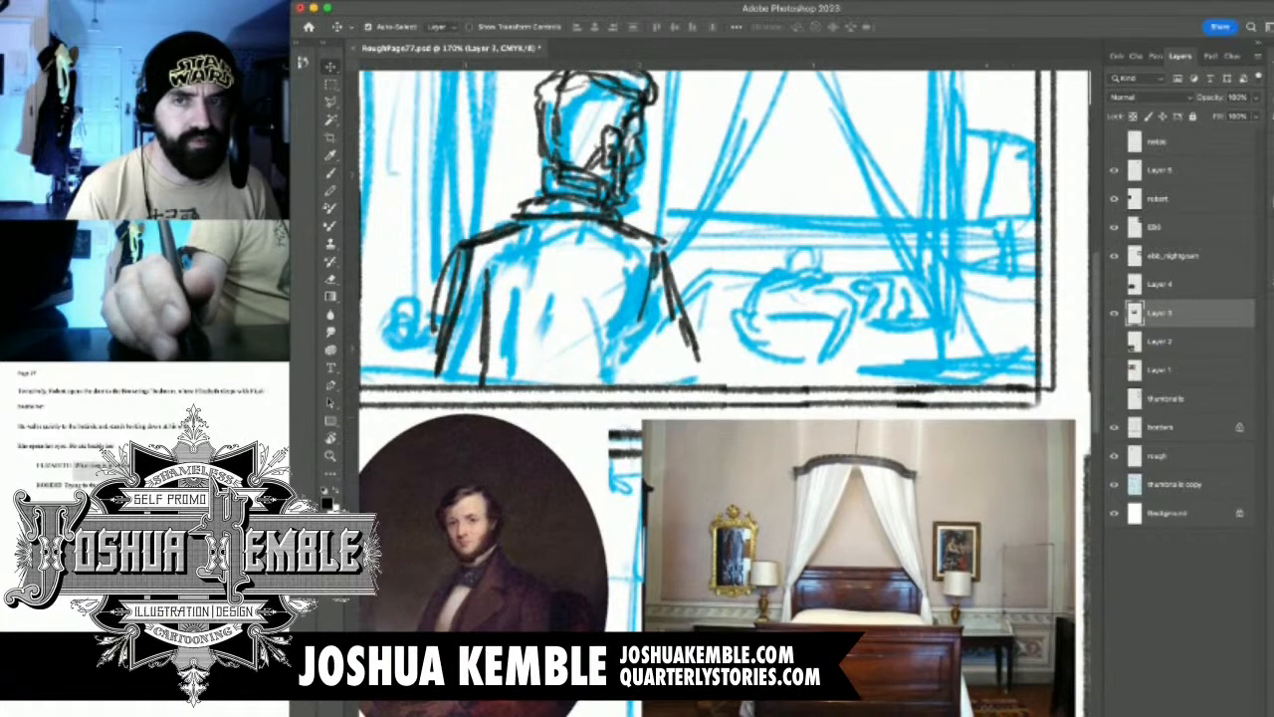
left_click(1184, 171)
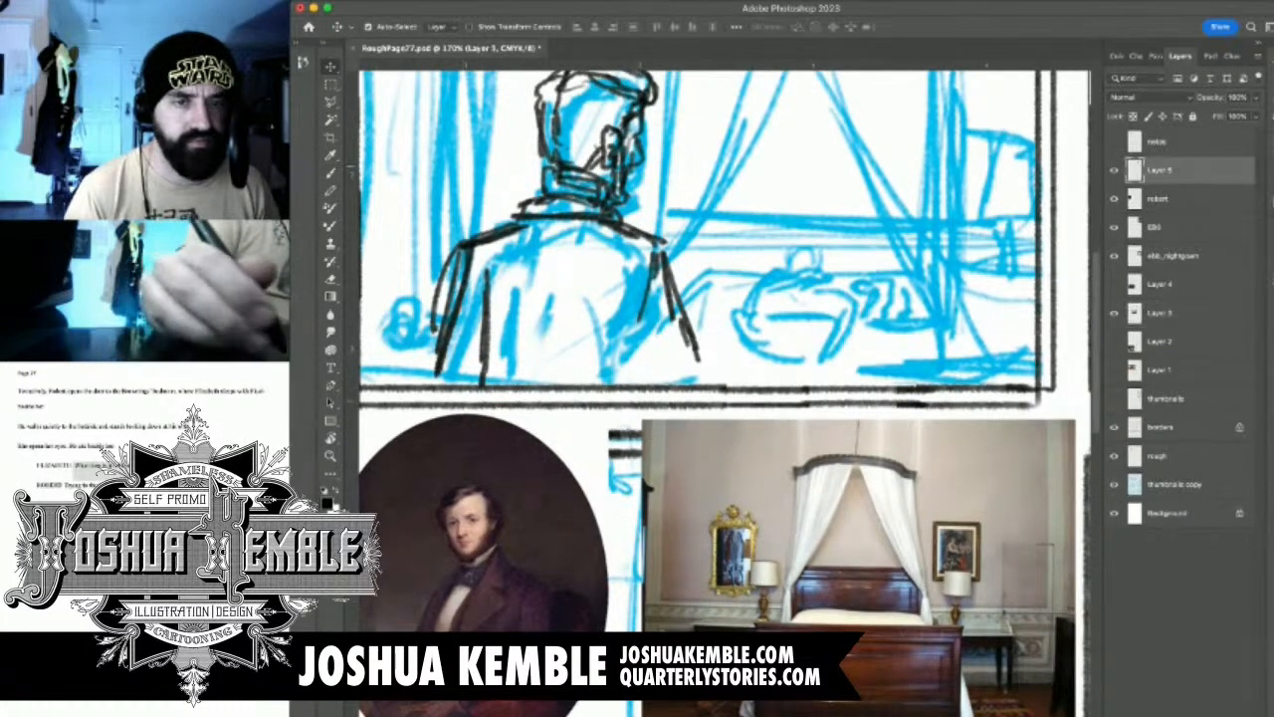
left_click(1184, 456)
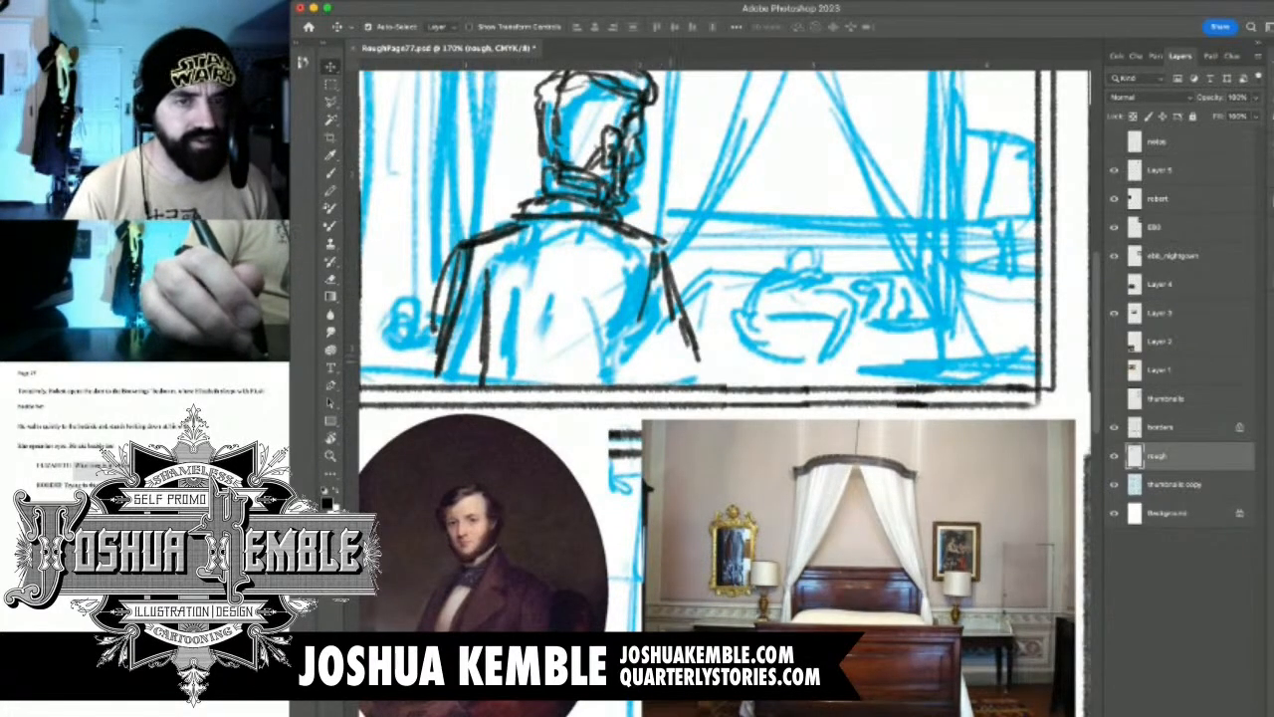
Try extending the man's right sleeve and coat side down to the first panel's lower border
key("b")
left_click_drag(697, 367, 691, 382)
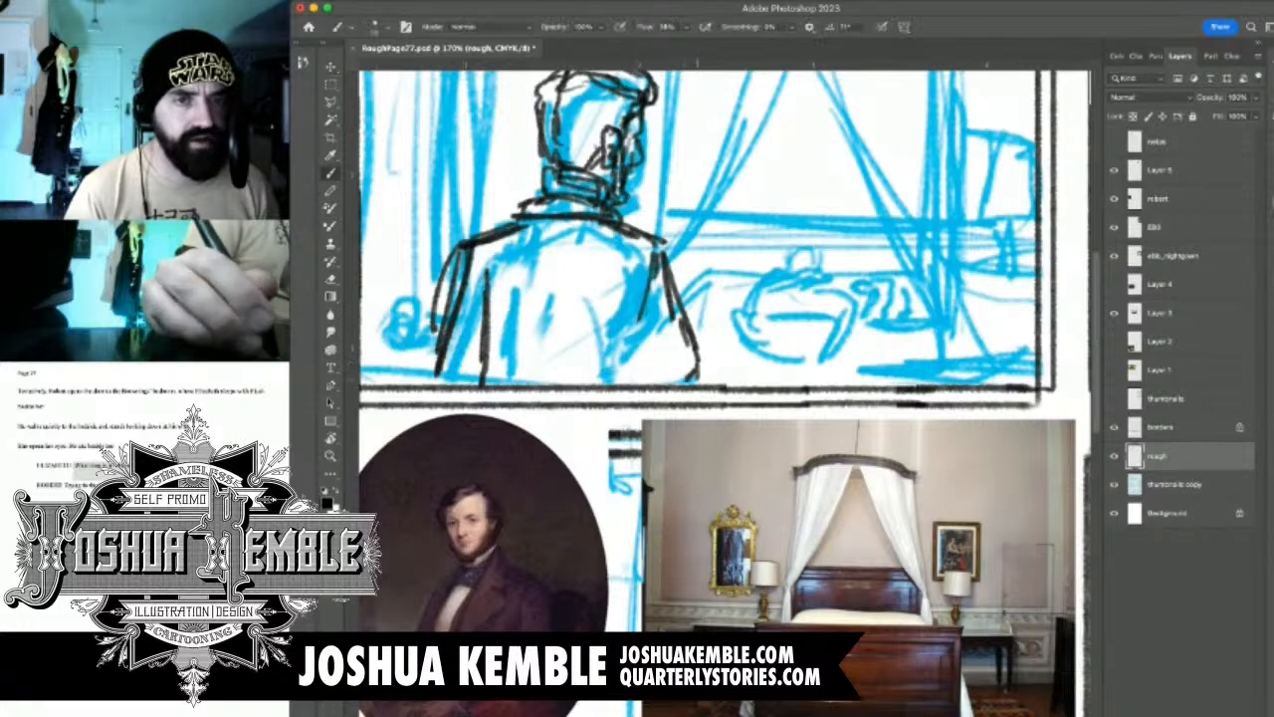
left_click_drag(647, 321, 639, 370)
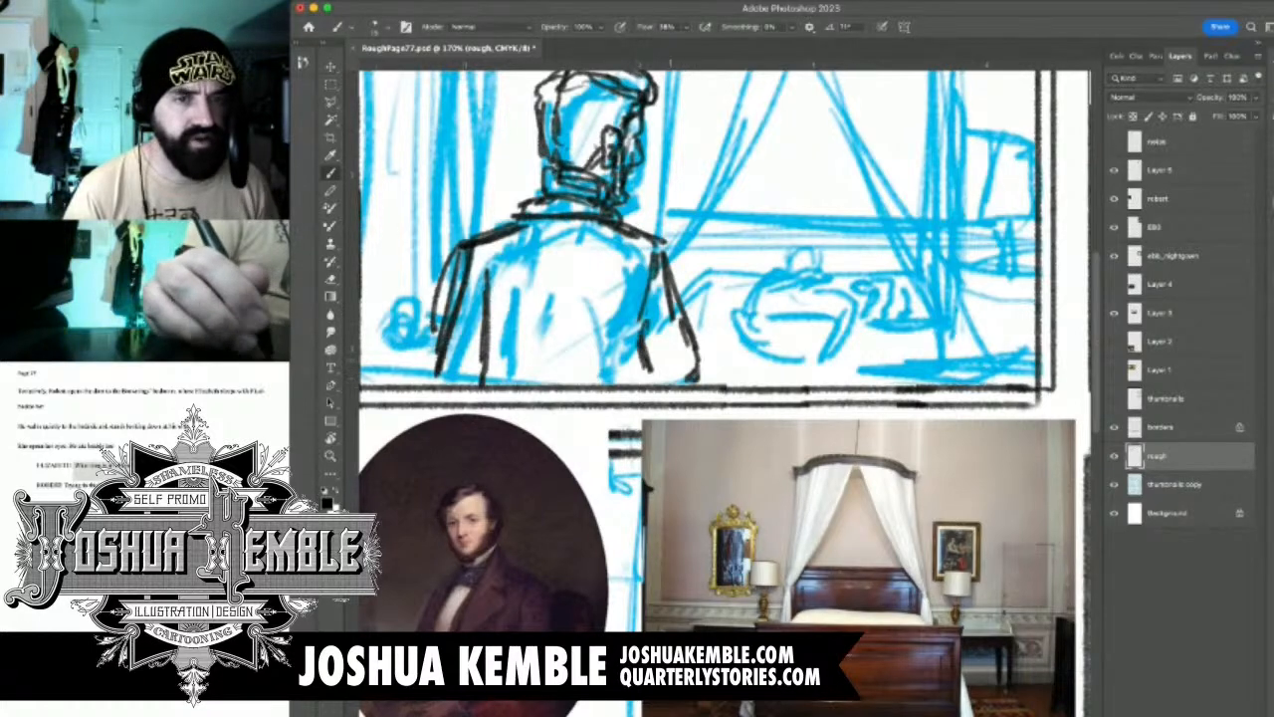
Erase the man's right sleeve and coat side, and redraw them with the arm bent at the elbow
key("e")
left_click_drag(649, 255, 697, 382)
left_click_drag(645, 321, 647, 373)
key("b")
left_click_drag(645, 289, 629, 370)
mouse_move(671, 253)
left_mouse_down()
mouse_move(657, 291)
mouse_move(669, 286)
left_mouse_up()
left_click_drag(673, 285, 639, 325)
left_click_drag(685, 255, 653, 306)
Sketch the man's left hand gripping the door handle, and add strokes to his bent right arm
mouse_move(683, 260)
left_mouse_down()
mouse_move(636, 331)
mouse_move(821, 410)
left_mouse_up()
mouse_move(608, 337)
left_mouse_down()
mouse_move(600, 435)
mouse_move(604, 406)
mouse_move(588, 408)
mouse_move(607, 392)
mouse_move(617, 410)
mouse_move(611, 384)
mouse_move(629, 400)
mouse_move(626, 439)
left_mouse_up()
left_click_drag(862, 390, 838, 426)
mouse_move(567, 426)
left_mouse_down()
mouse_move(585, 404)
mouse_move(600, 440)
mouse_move(579, 398)
mouse_move(589, 366)
mouse_move(569, 444)
left_mouse_up()
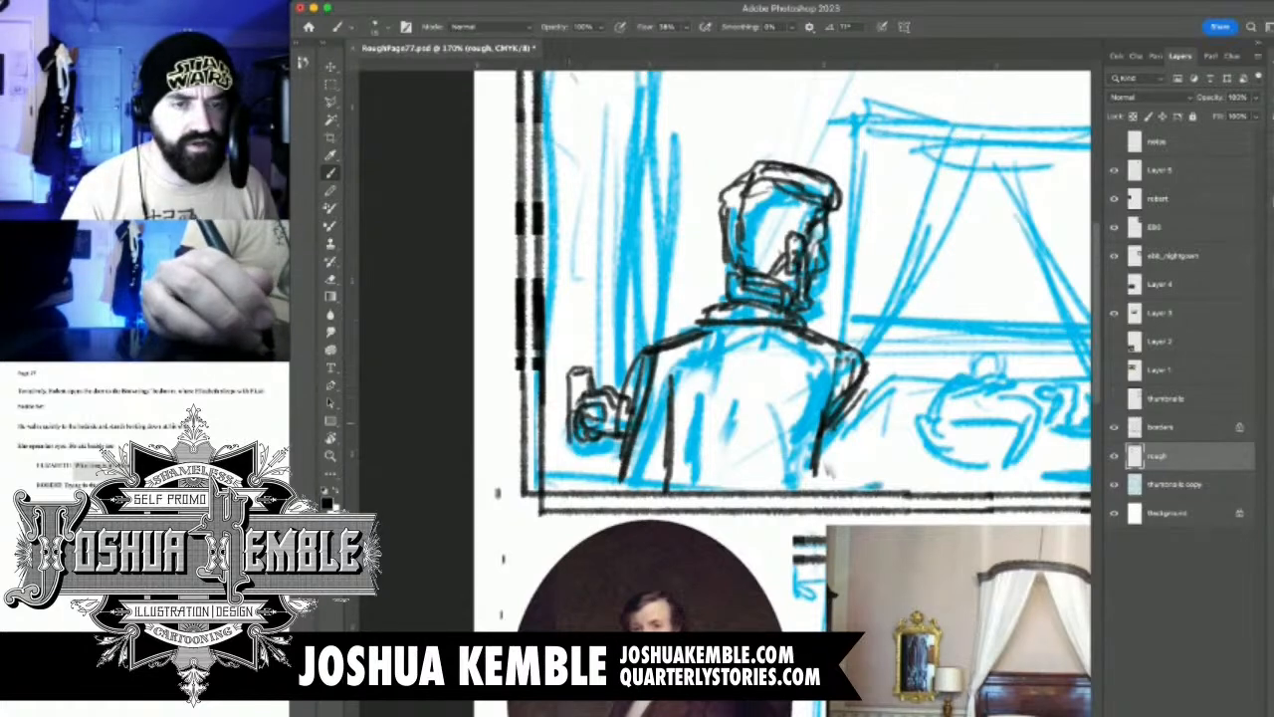
mouse_move(569, 384)
left_mouse_down()
mouse_move(577, 478)
mouse_move(588, 476)
left_mouse_up()
left_click_drag(597, 441, 585, 470)
Sketch the open door's top edge and its long outer vertical edge behind the man, undoing and redrawing unsatisfactory strokes
left_click_drag(609, 279, 598, 379)
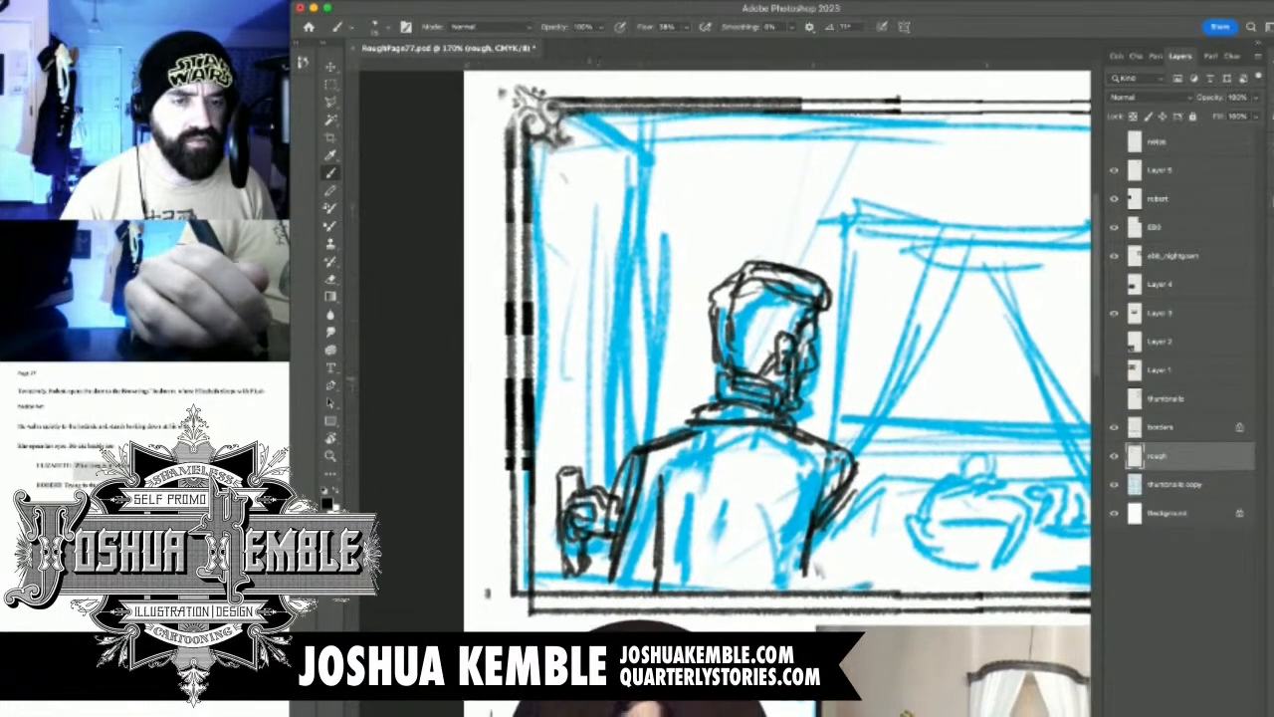
left_click_drag(612, 492, 620, 372)
key("super+z")
mouse_move(567, 116)
left_mouse_down()
mouse_move(637, 154)
mouse_move(621, 289)
left_mouse_up()
left_click_drag(625, 151, 605, 469)
key("super+z")
key("super+z")
left_click_drag(637, 162, 615, 490)
key("super+z")
left_click_drag(633, 153, 621, 496)
Sketch the door's inner top line and inner vertical edges to show its thickness down past the hand
mouse_move(536, 146)
left_mouse_down()
mouse_move(626, 182)
mouse_move(599, 180)
mouse_move(600, 268)
left_mouse_up()
left_click_drag(603, 175, 596, 430)
left_click_drag(599, 205, 600, 468)
left_click_drag(599, 326, 599, 493)
left_click_drag(603, 540, 603, 579)
left_click_drag(621, 428, 621, 500)
left_click_drag(609, 177, 601, 493)
left_click_drag(585, 551, 585, 586)
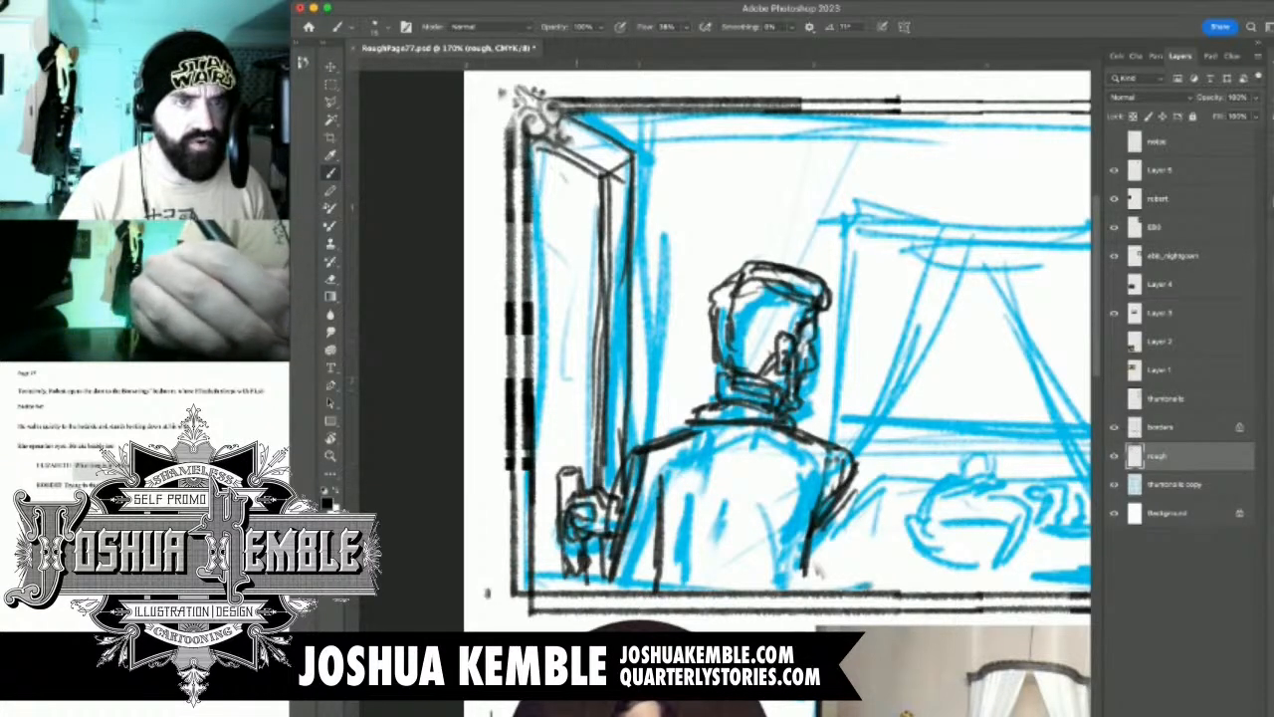
Reinforce the open door's long edges with further strokes and touch up the rough around the man
mouse_move(572, 125)
left_mouse_down()
mouse_move(627, 157)
mouse_move(610, 345)
left_mouse_up()
left_click_drag(625, 213, 621, 486)
left_click_drag(634, 407, 626, 455)
left_click_drag(806, 366, 662, 289)
mouse_move(675, 492)
left_mouse_down()
mouse_move(615, 525)
mouse_move(576, 514)
left_mouse_up()
mouse_move(707, 388)
left_mouse_down()
mouse_move(732, 387)
mouse_move(595, 387)
left_mouse_up()
left_click_drag(637, 444, 634, 462)
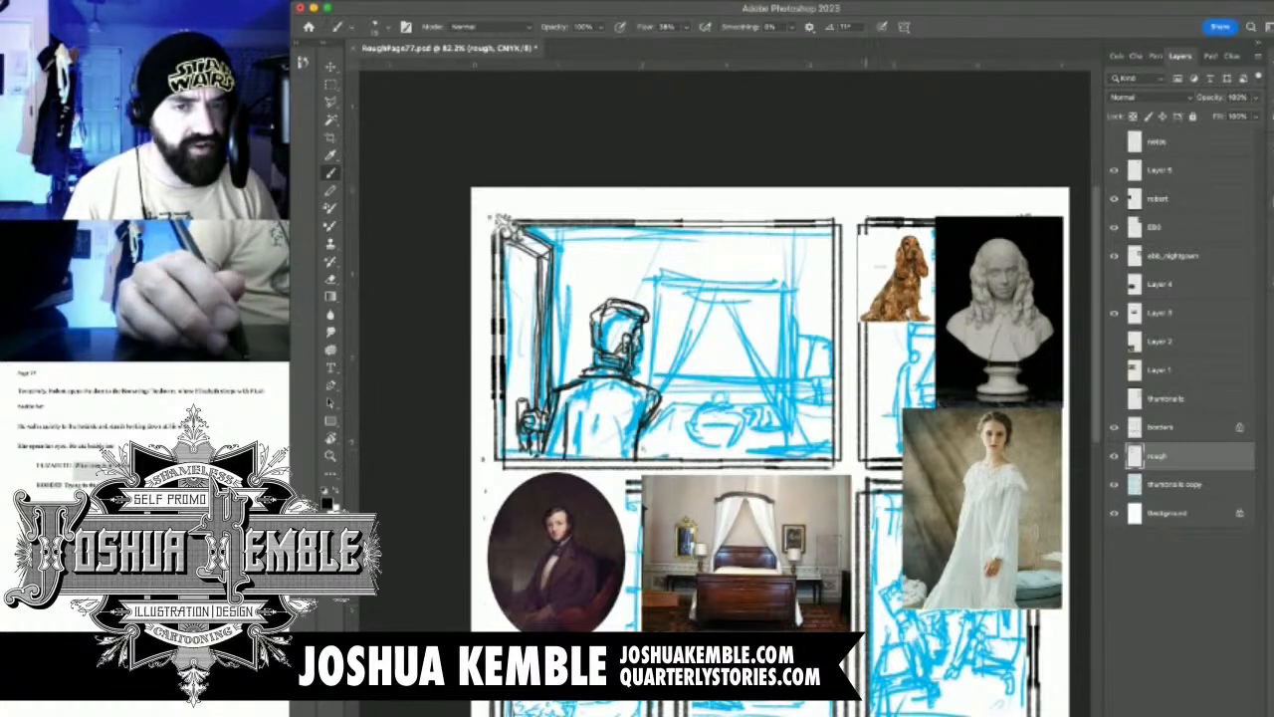
Move the marble bust and white-nightgown reference photos closer to the sleeping woman's thumbnail in the first panel
left_click_drag(784, 342, 820, 368)
left_click_drag(526, 535, 543, 340)
left_click_drag(682, 283, 682, 329)
left_click_drag(1010, 267, 692, 348)
left_click_drag(500, 360, 523, 368)
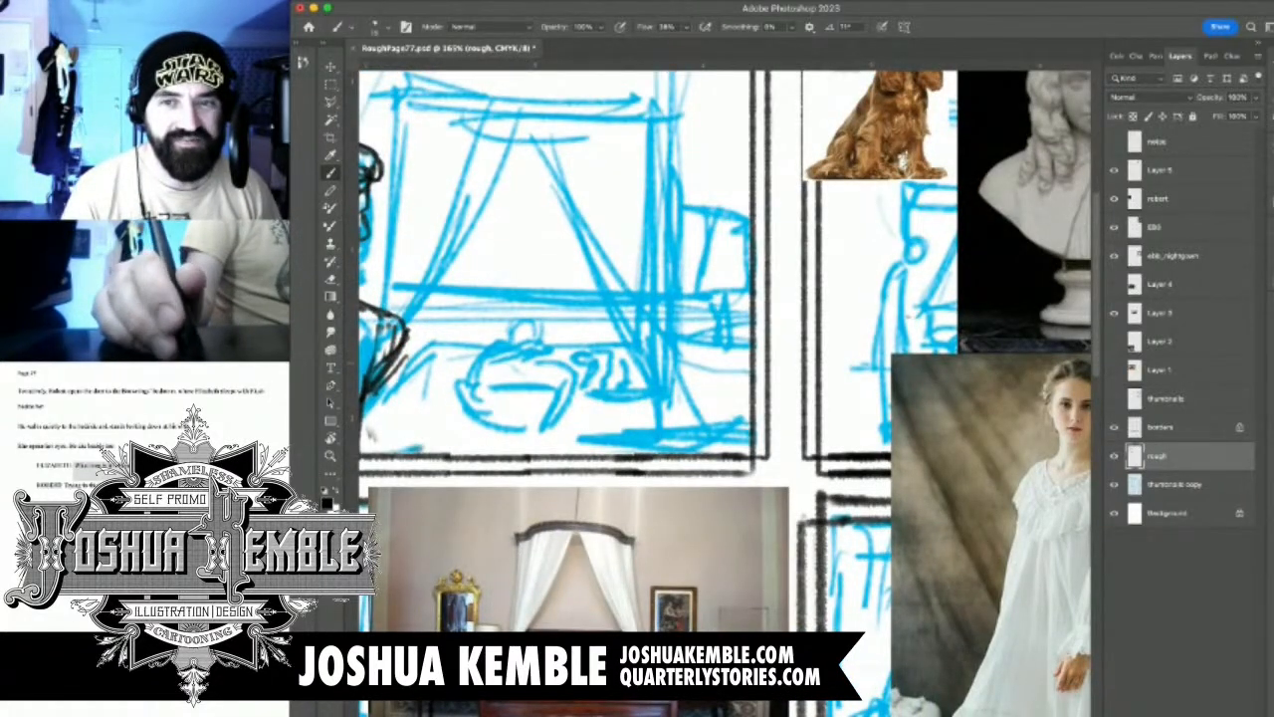
left_click(1160, 199)
left_click(1140, 223)
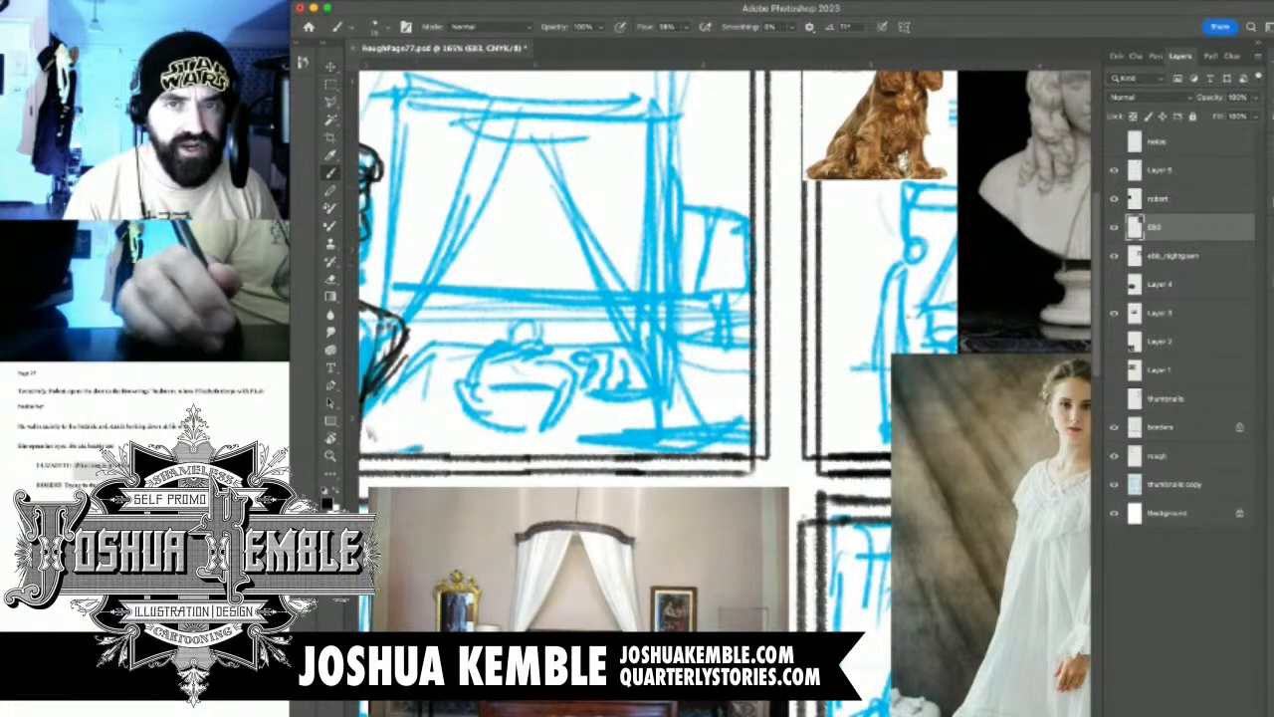
key("v")
left_click_drag(1035, 219, 761, 416)
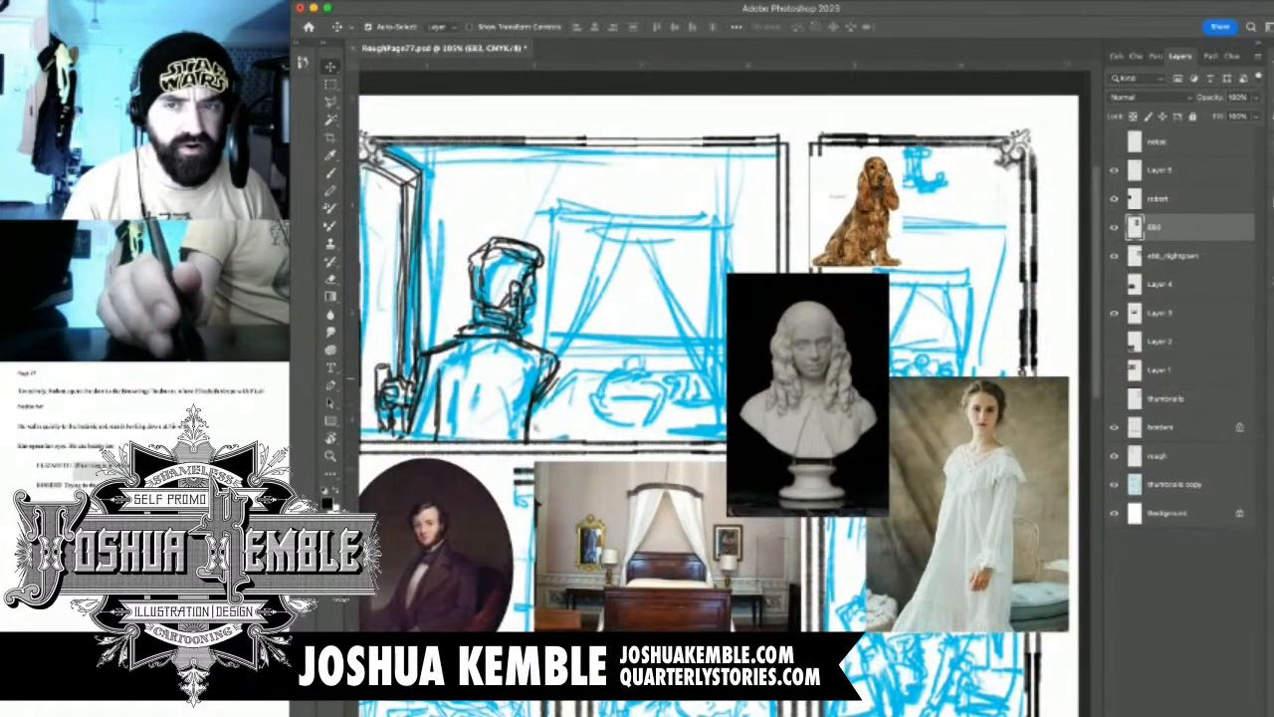
left_click_drag(1001, 458, 511, 301)
Sketch the sleeping woman's closed eye, brow, nose and mouth over the cyan head in the first panel
left_click_drag(608, 379, 721, 378)
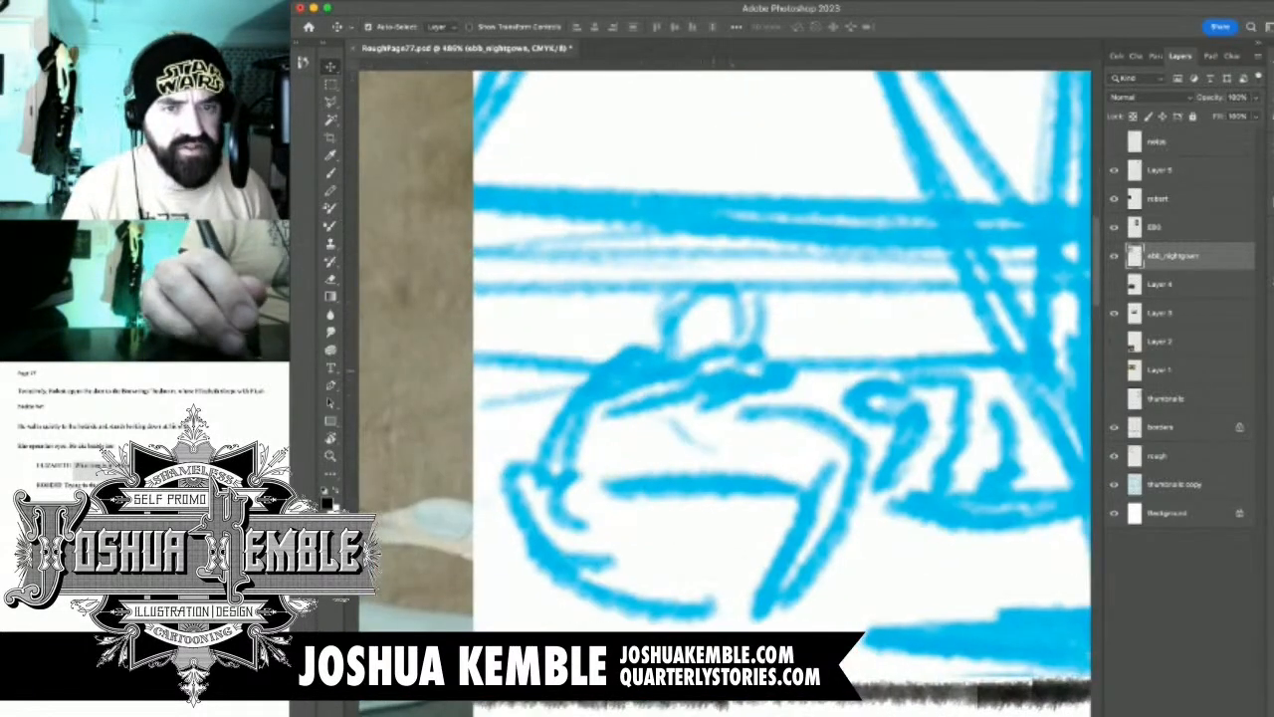
key("b")
left_click_drag(714, 325, 760, 336)
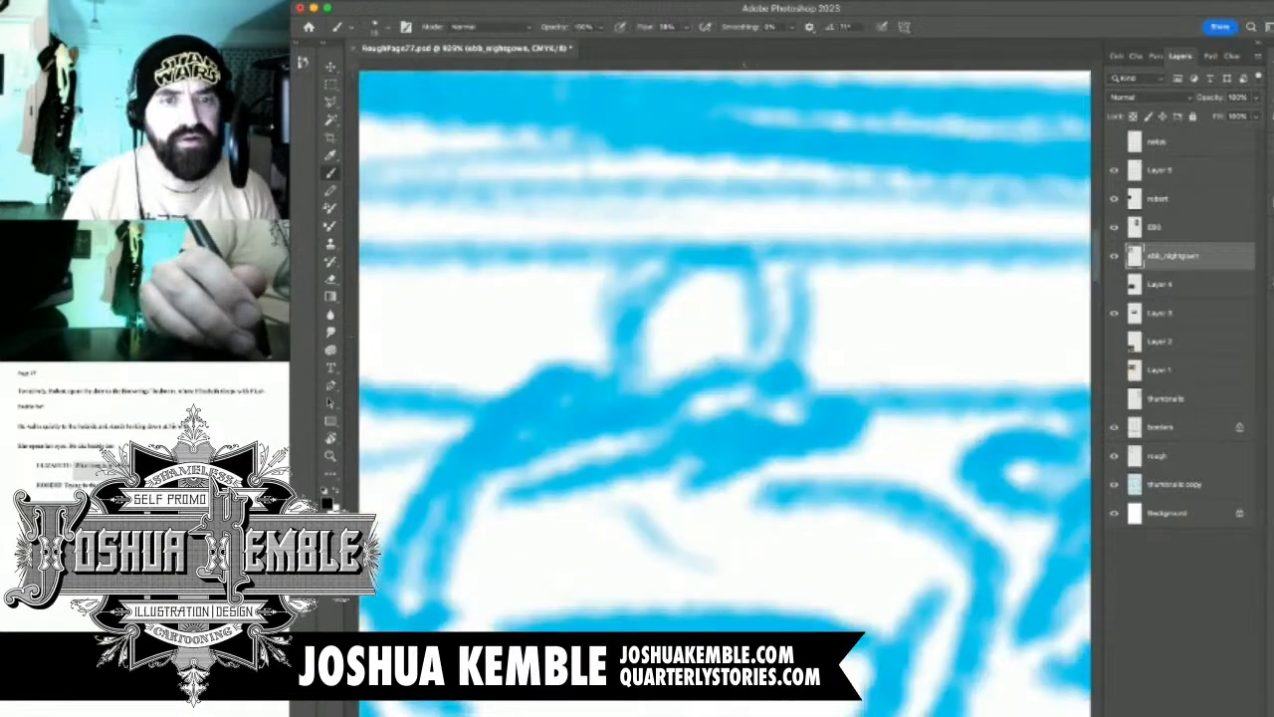
mouse_move(689, 298)
left_mouse_down()
mouse_move(732, 319)
mouse_move(719, 329)
mouse_move(743, 361)
mouse_move(719, 360)
mouse_move(762, 348)
left_mouse_up()
left_click_drag(687, 360, 727, 382)
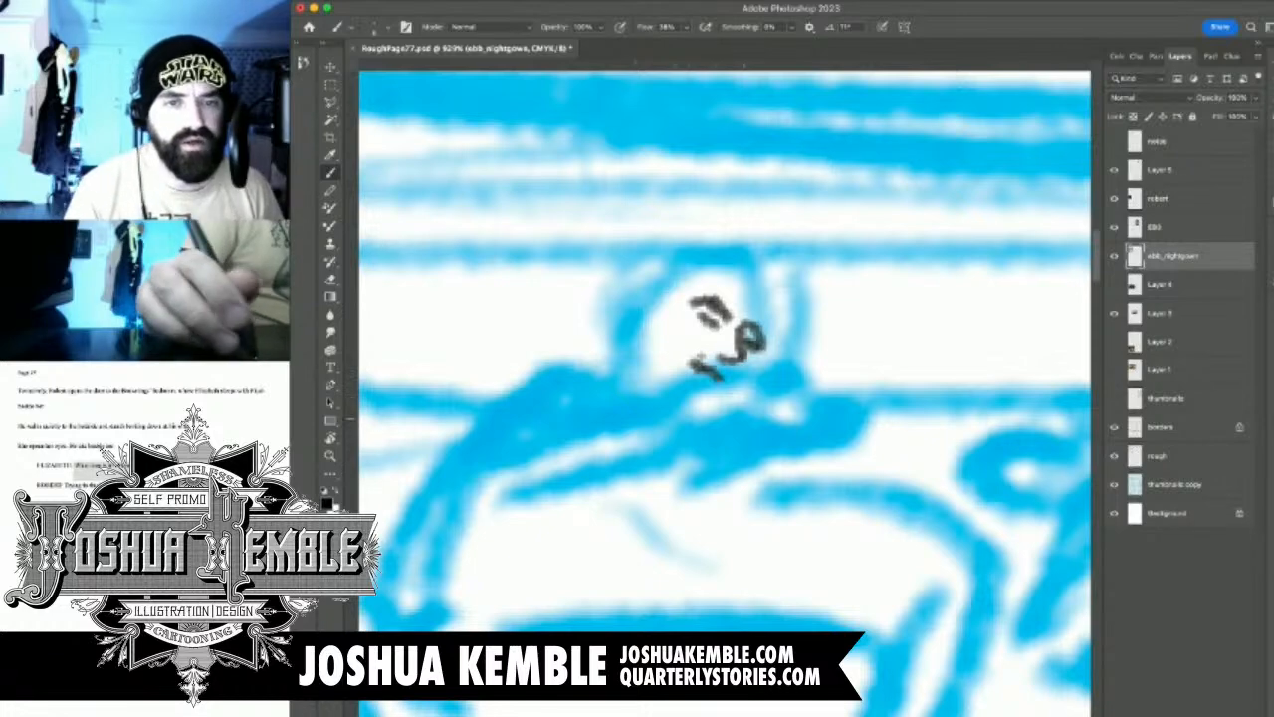
Sketch the woman's long wavy hair around her face, from the crown down past the shoulder
mouse_move(634, 435)
left_mouse_down()
mouse_move(798, 343)
mouse_move(635, 172)
mouse_move(637, 316)
mouse_move(659, 341)
left_mouse_up()
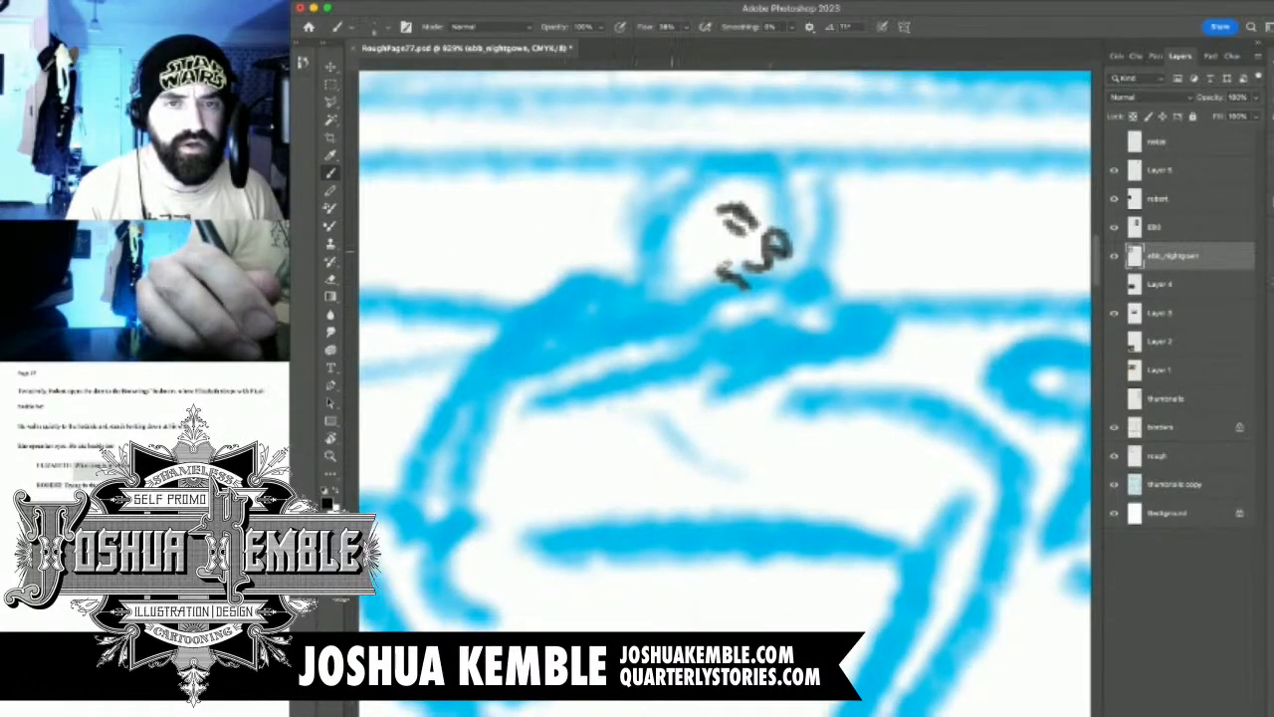
mouse_move(768, 170)
left_mouse_down()
mouse_move(746, 163)
mouse_move(699, 205)
mouse_move(647, 351)
mouse_move(608, 348)
mouse_move(705, 165)
mouse_move(697, 139)
mouse_move(631, 233)
mouse_move(589, 331)
mouse_move(571, 303)
mouse_move(580, 249)
mouse_move(692, 154)
left_mouse_up()
left_click_drag(786, 189, 796, 248)
mouse_move(781, 161)
left_mouse_down()
mouse_move(811, 184)
mouse_move(796, 288)
left_mouse_up()
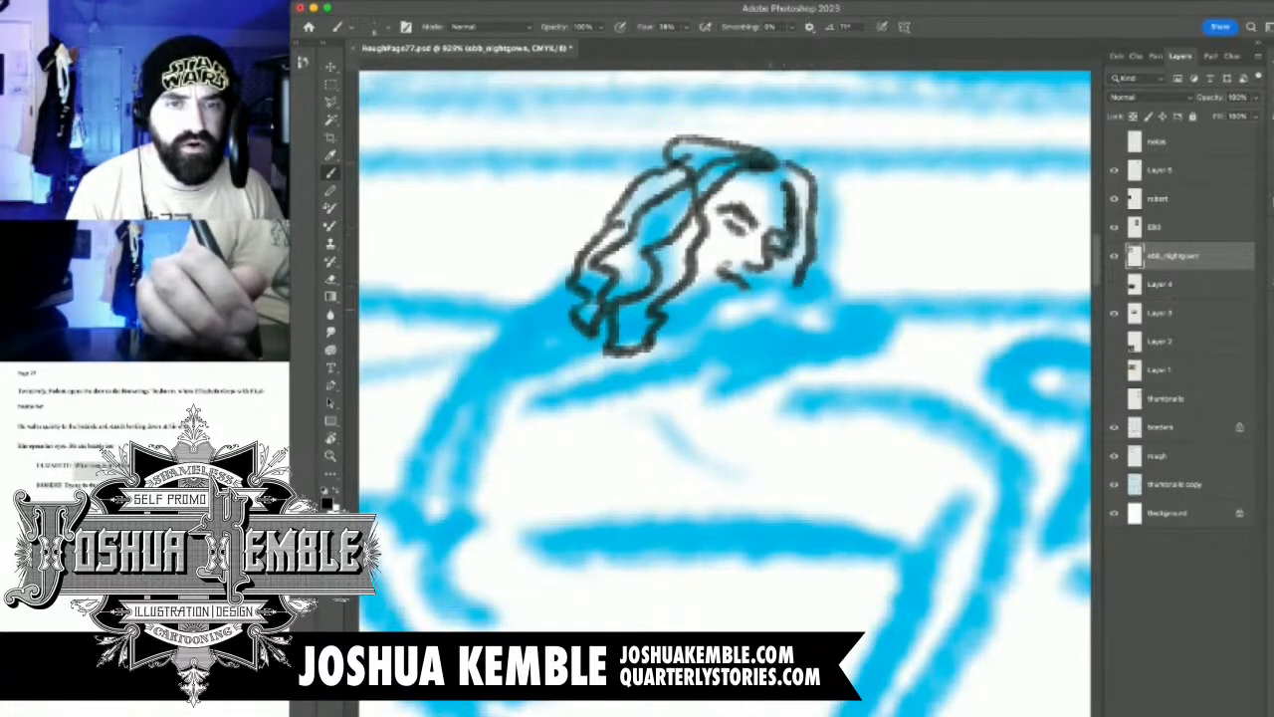
Sketch the woman's jaw and chin, and add the neck and collar strokes below her hair
left_click_drag(730, 317, 747, 325)
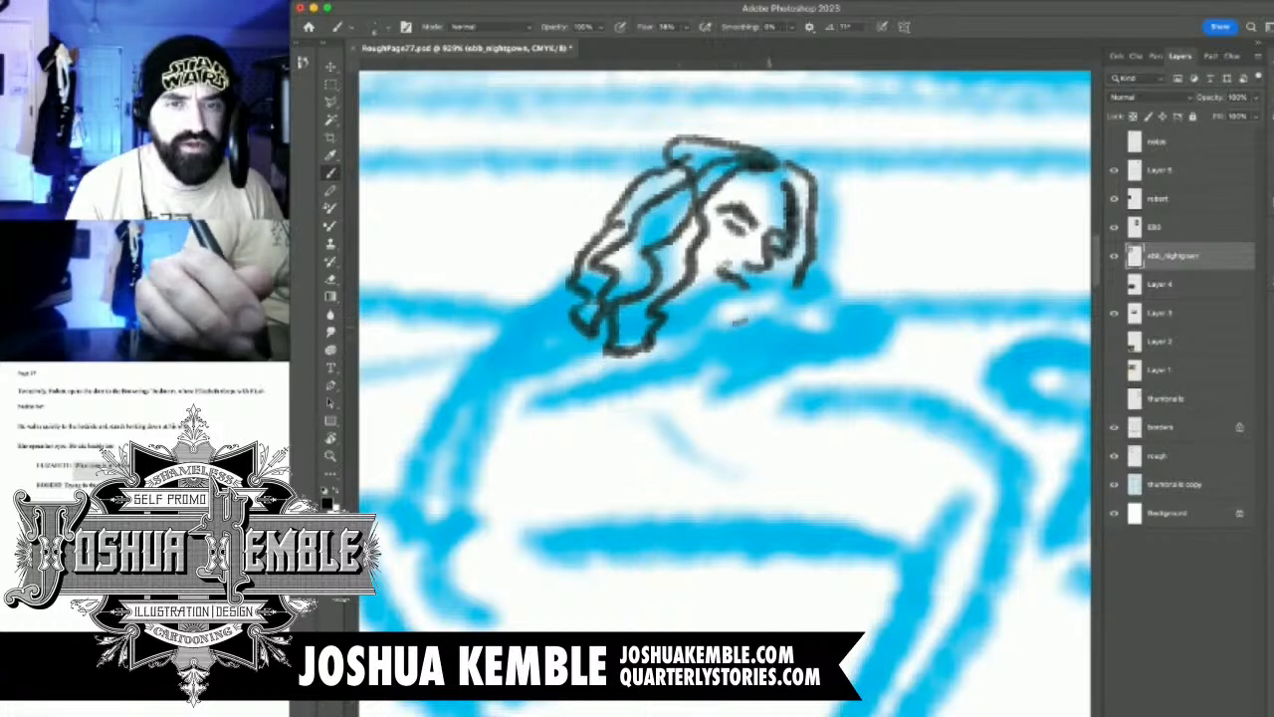
mouse_move(702, 289)
left_mouse_down()
mouse_move(736, 321)
mouse_move(787, 257)
mouse_move(701, 295)
mouse_move(747, 283)
left_mouse_up()
key("e")
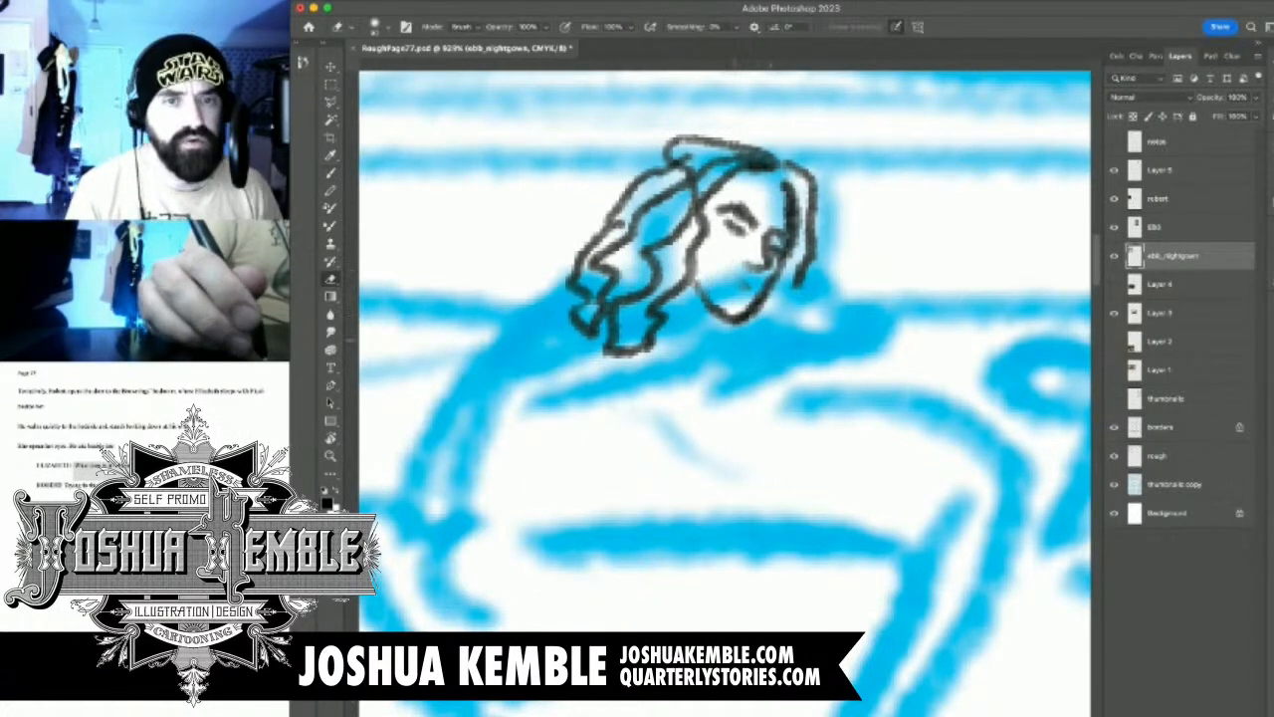
key("b")
mouse_move(725, 272)
left_mouse_down()
mouse_move(739, 280)
mouse_move(681, 333)
mouse_move(633, 338)
mouse_move(697, 365)
left_mouse_up()
mouse_move(665, 308)
left_mouse_down()
mouse_move(714, 368)
mouse_move(677, 317)
left_mouse_up()
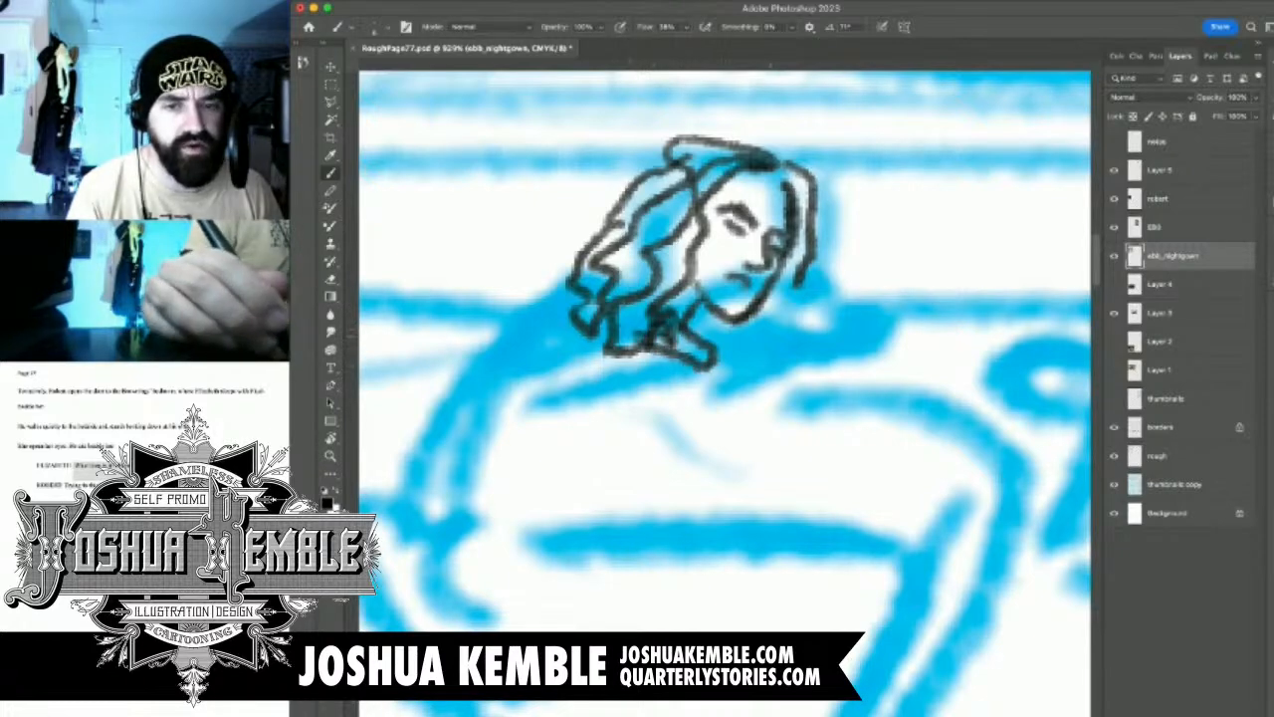
Sketch the pillow behind the woman's head, and her shoulders with one hand raised beside her face
key("super+0")
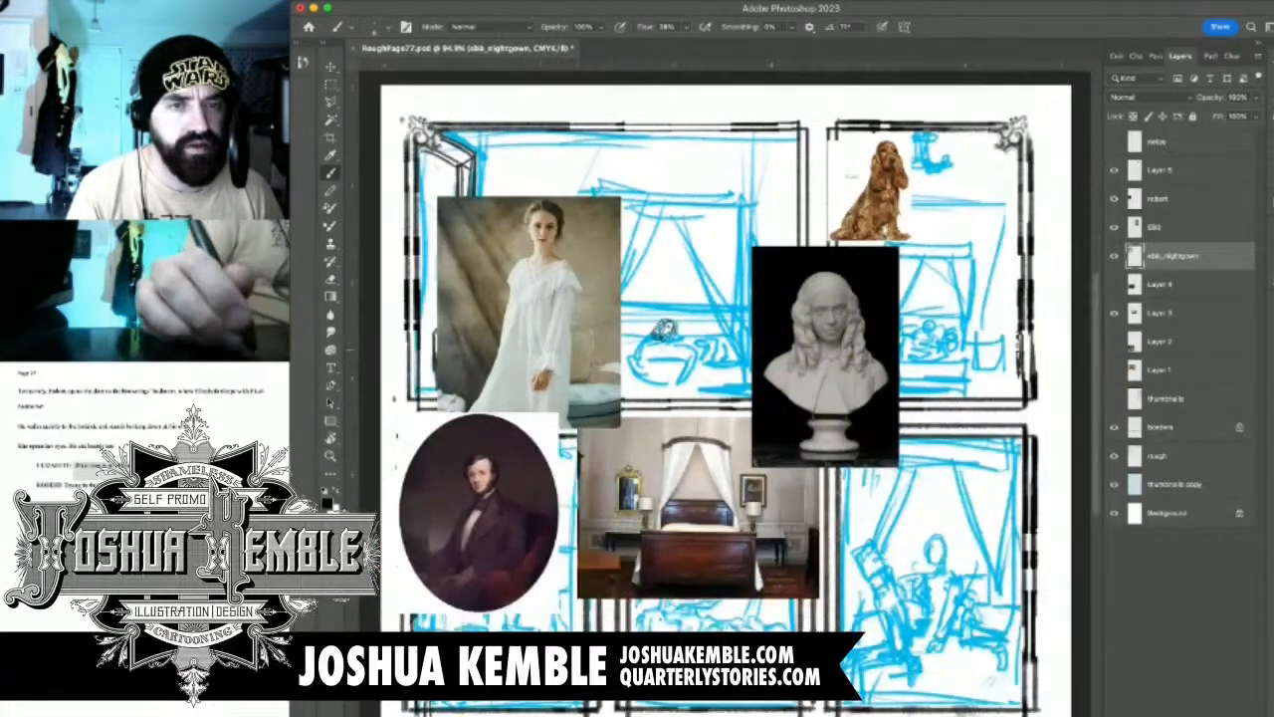
scroll(640, 353, "up", 10)
mouse_move(715, 235)
left_mouse_down()
mouse_move(653, 249)
mouse_move(733, 261)
mouse_move(684, 280)
mouse_move(724, 330)
left_mouse_up()
mouse_move(692, 286)
left_mouse_down()
mouse_move(784, 329)
mouse_move(844, 282)
left_mouse_up()
left_click_drag(798, 326, 848, 280)
mouse_move(739, 269)
left_mouse_down()
mouse_move(792, 280)
mouse_move(848, 251)
mouse_move(870, 255)
mouse_move(872, 219)
mouse_move(902, 205)
mouse_move(914, 217)
mouse_move(823, 300)
left_mouse_up()
left_click_drag(843, 218, 867, 212)
mouse_move(751, 179)
left_mouse_down()
mouse_move(689, 172)
mouse_move(656, 205)
mouse_move(632, 248)
mouse_move(664, 271)
left_mouse_up()
left_click_drag(748, 340, 791, 280)
mouse_move(830, 279)
left_mouse_down()
mouse_move(775, 297)
mouse_move(787, 291)
left_mouse_up()
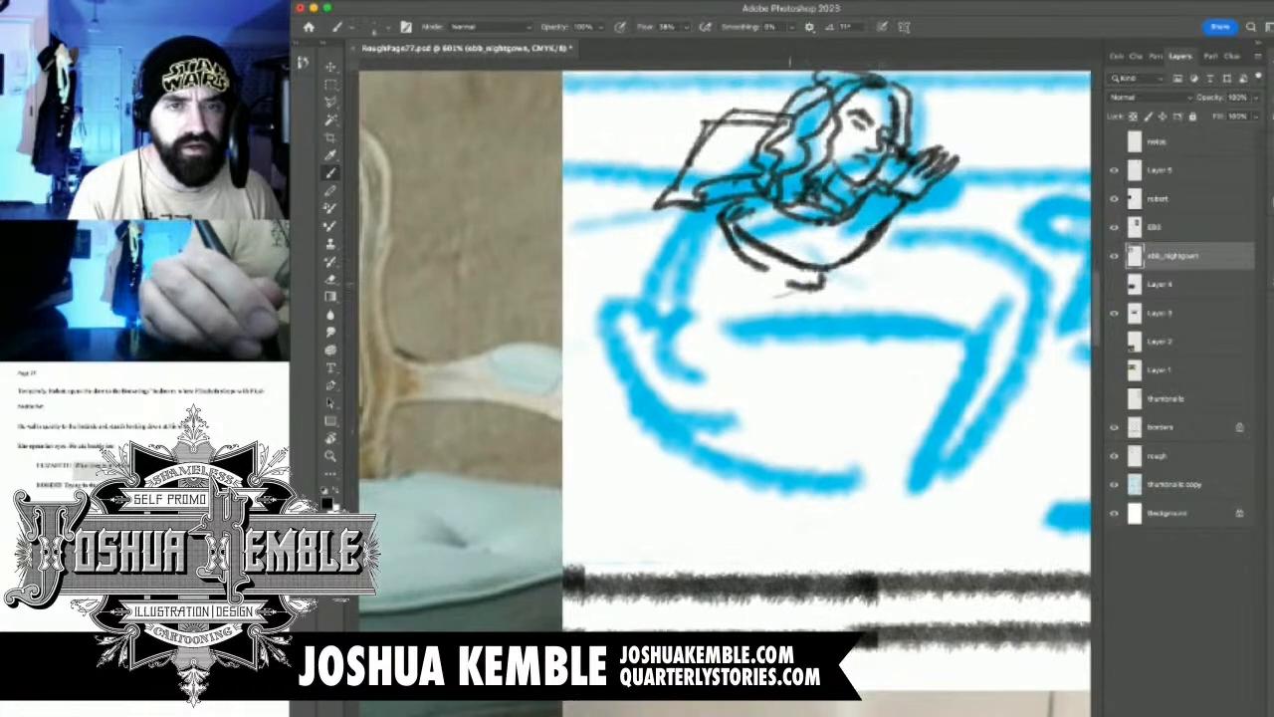
Sketch the outer edge of the woman's arm and her second hand resting below the chest
left_click_drag(697, 233, 662, 288)
mouse_move(709, 212)
left_mouse_down()
mouse_move(686, 301)
mouse_move(653, 357)
left_mouse_up()
left_click_drag(683, 297, 655, 364)
mouse_move(802, 296)
left_mouse_down()
mouse_move(778, 334)
mouse_move(830, 342)
left_mouse_up()
scroll(782, 332, "down", 5)
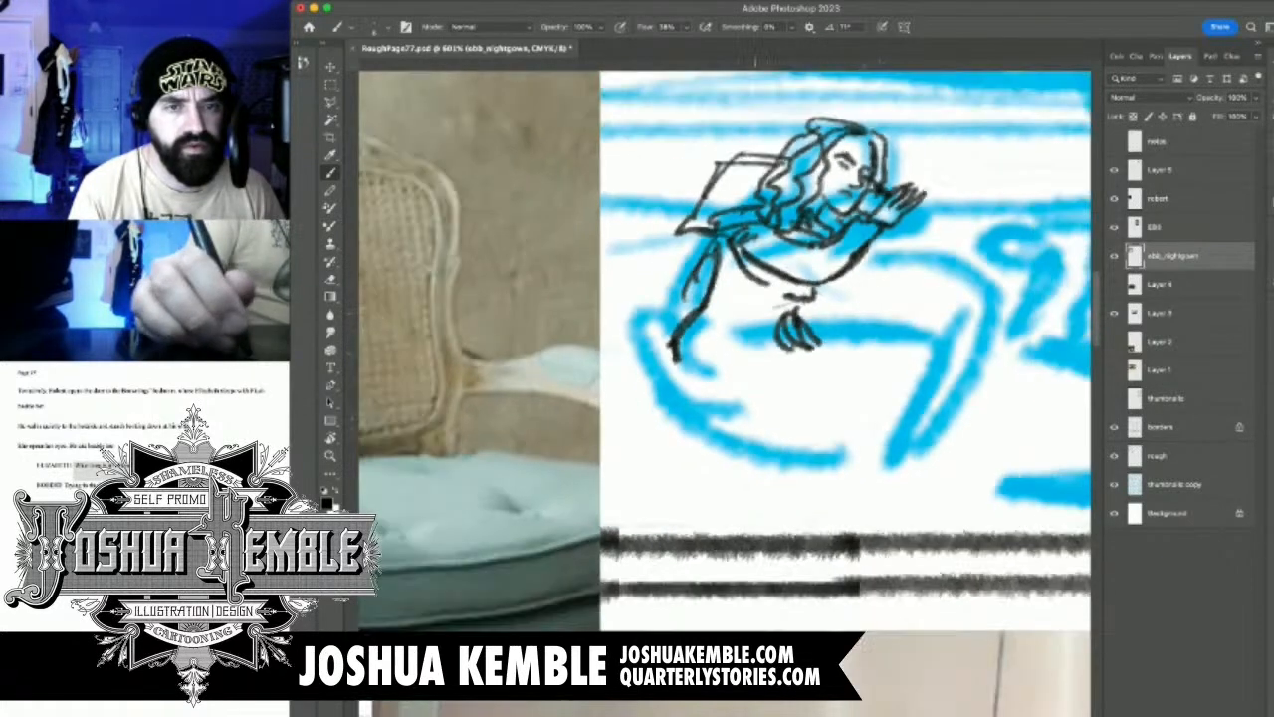
scroll(776, 348, "up", 7)
left_click_drag(830, 269, 859, 363)
Hide the bust photo and toggle the other reference layers to find which one holds the woman's sketch
scroll(776, 338, "right", 2)
scroll(776, 338, "down", 7)
scroll(777, 299, "up", 2)
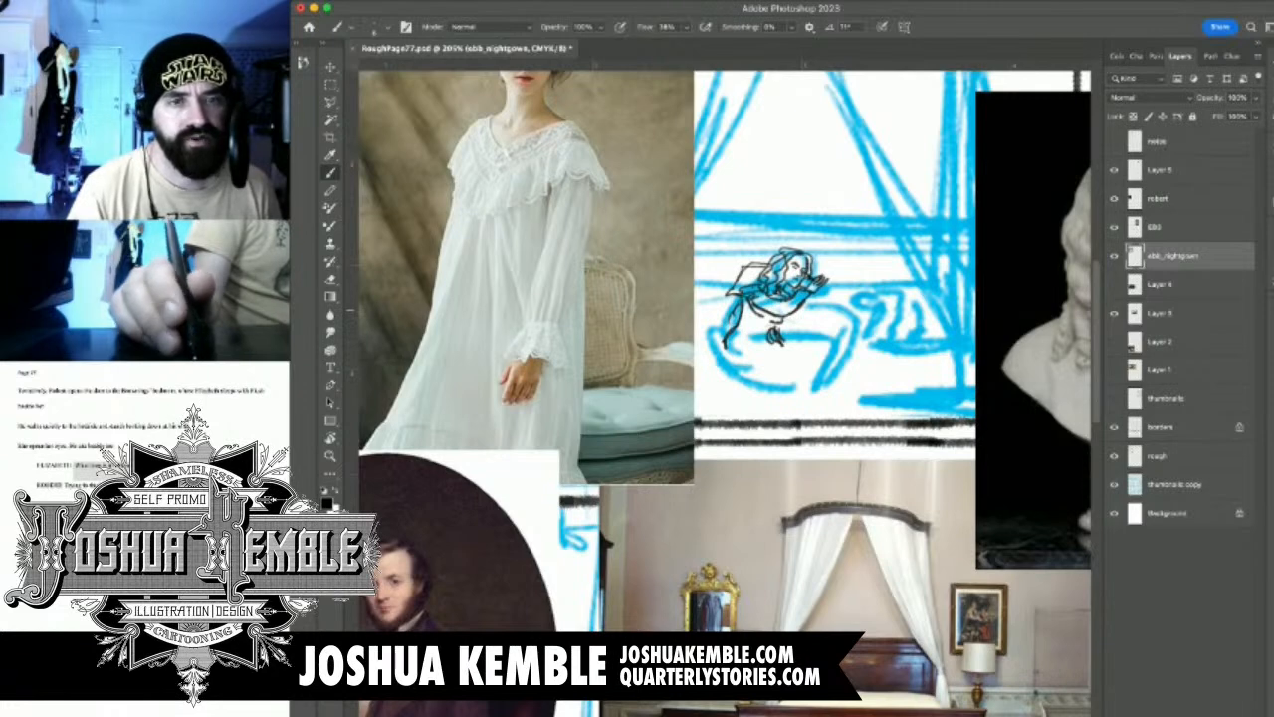
left_click_drag(836, 298, 711, 329)
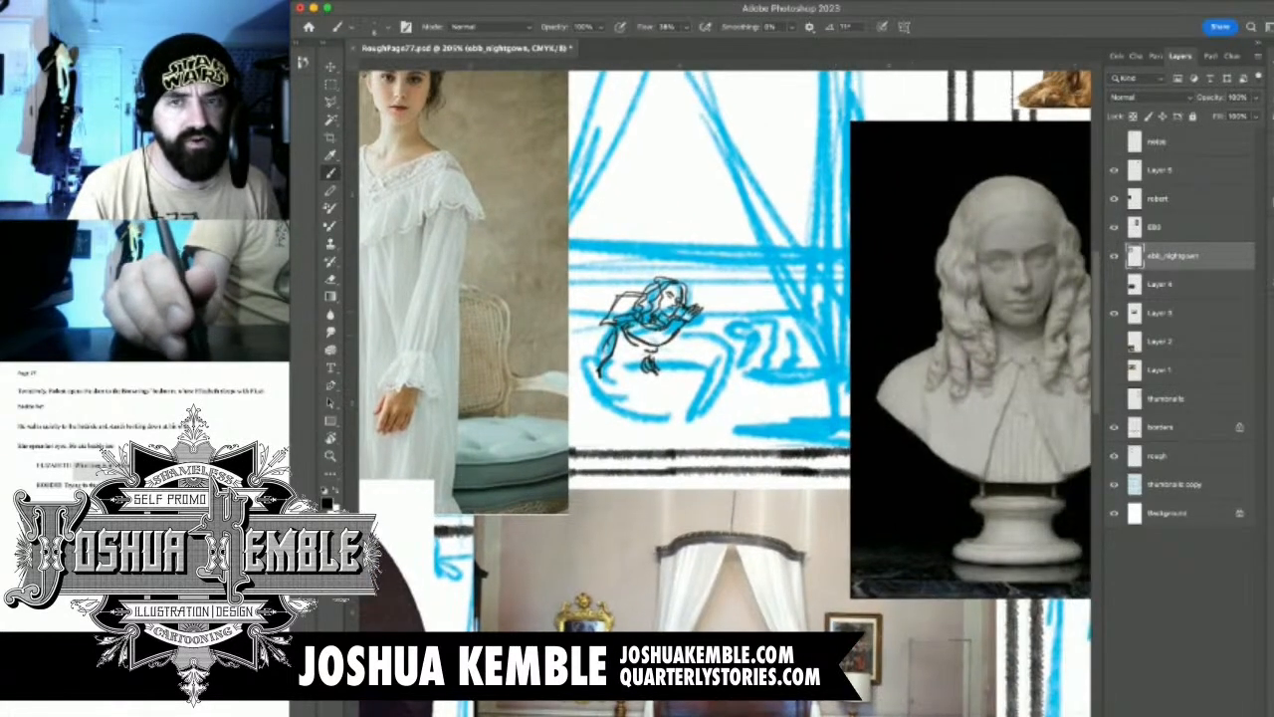
left_click(1114, 199)
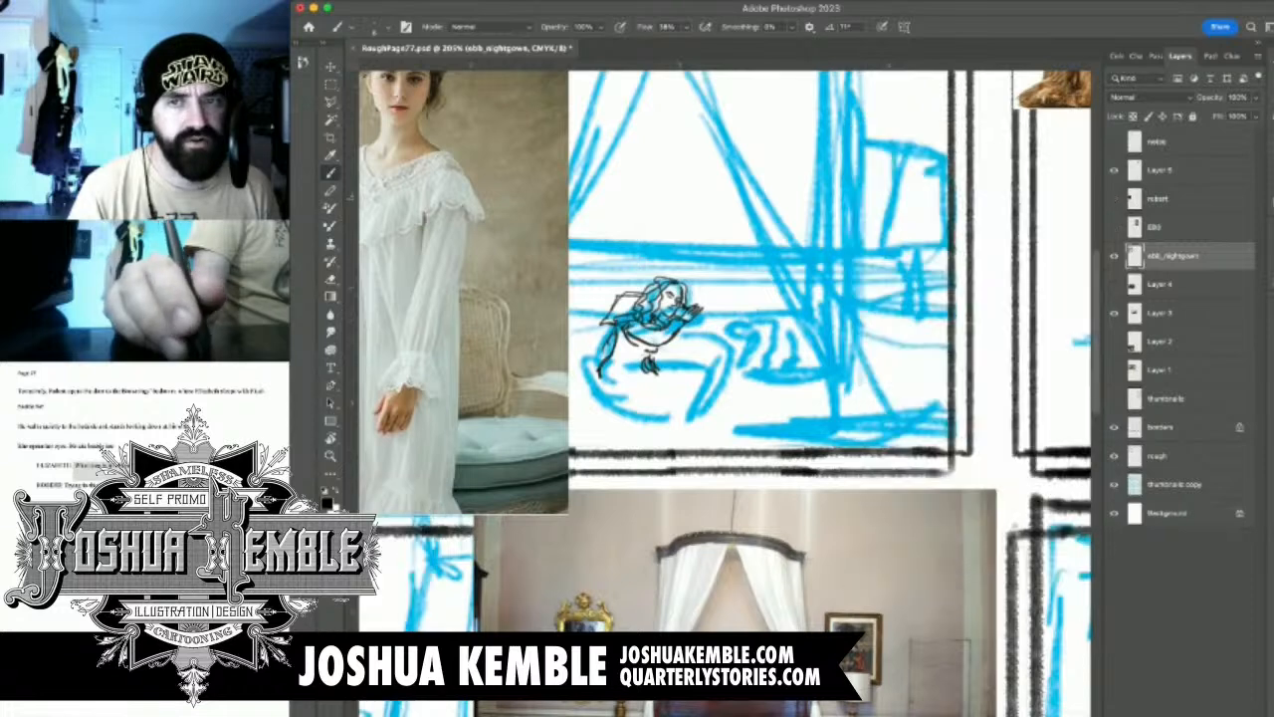
left_click(1114, 199)
left_click(1114, 170)
left_click(1114, 170)
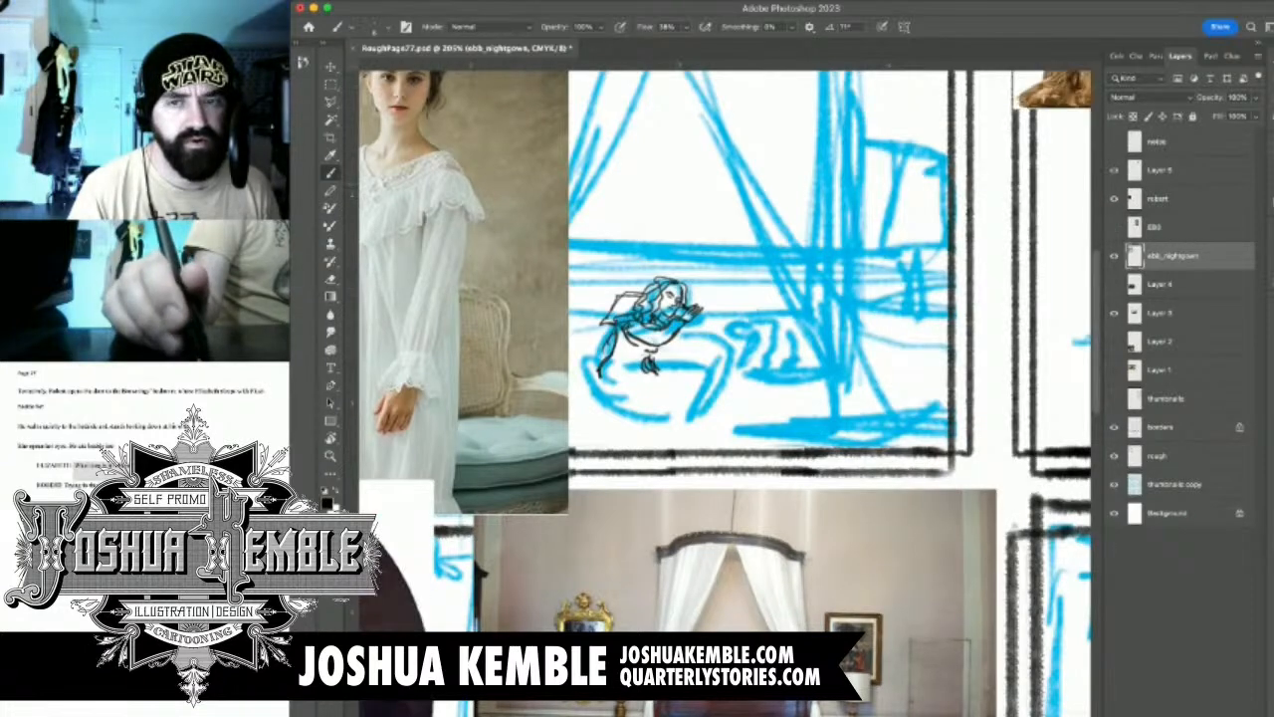
left_click(1114, 313)
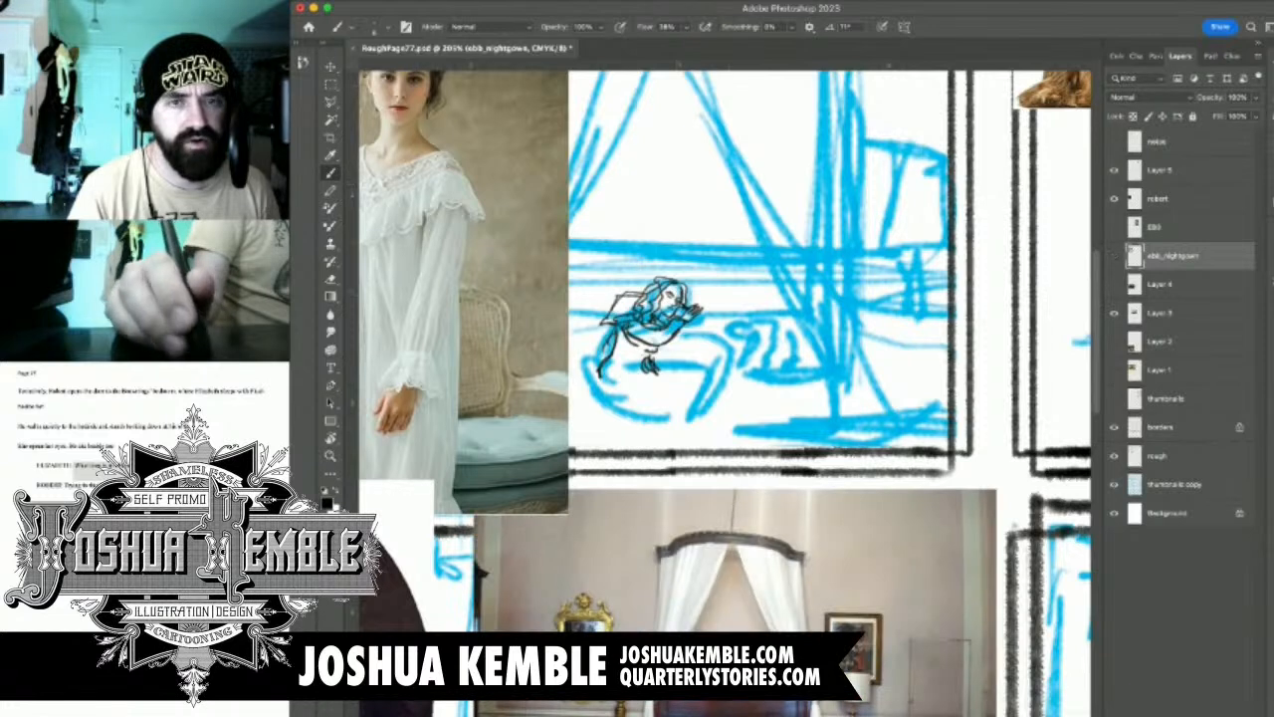
left_click(1114, 256)
left_click(1113, 256)
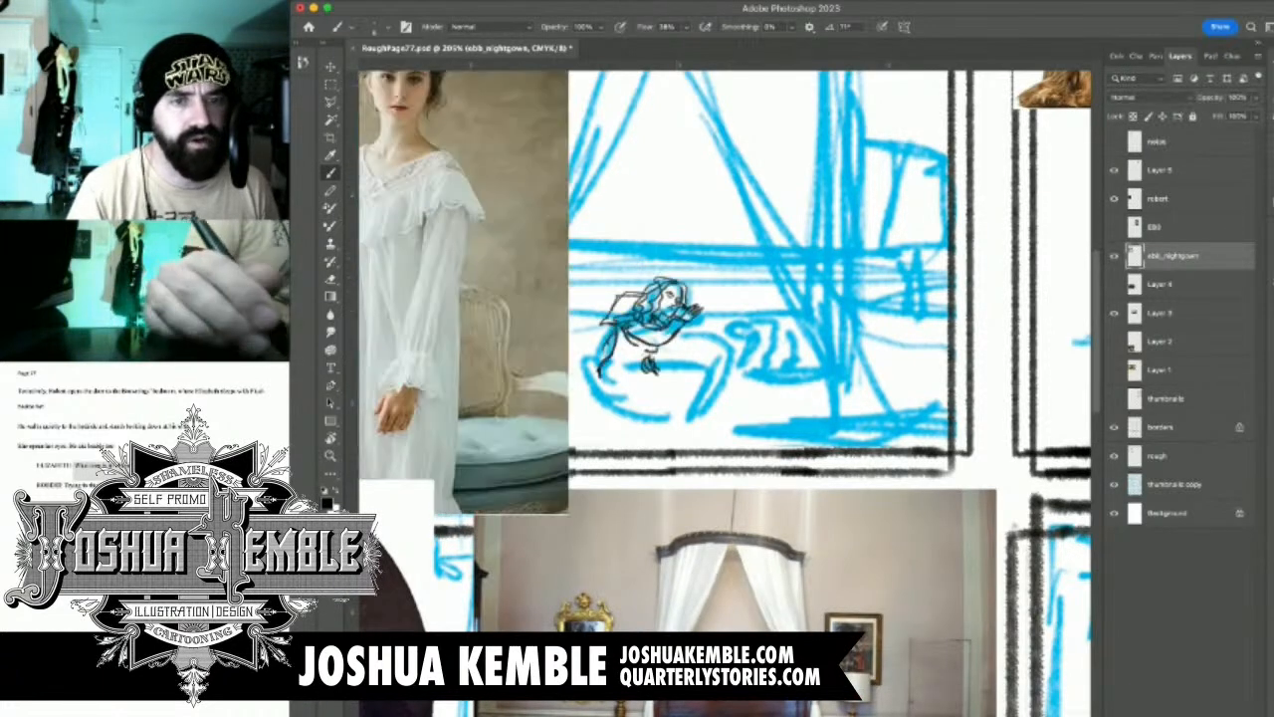
Cut the woman's sketch from the ebb_nightgown layer, hide that layer, paste the sketch above rough and position it over her thumbnail
key("m")
left_click_drag(593, 265, 779, 430)
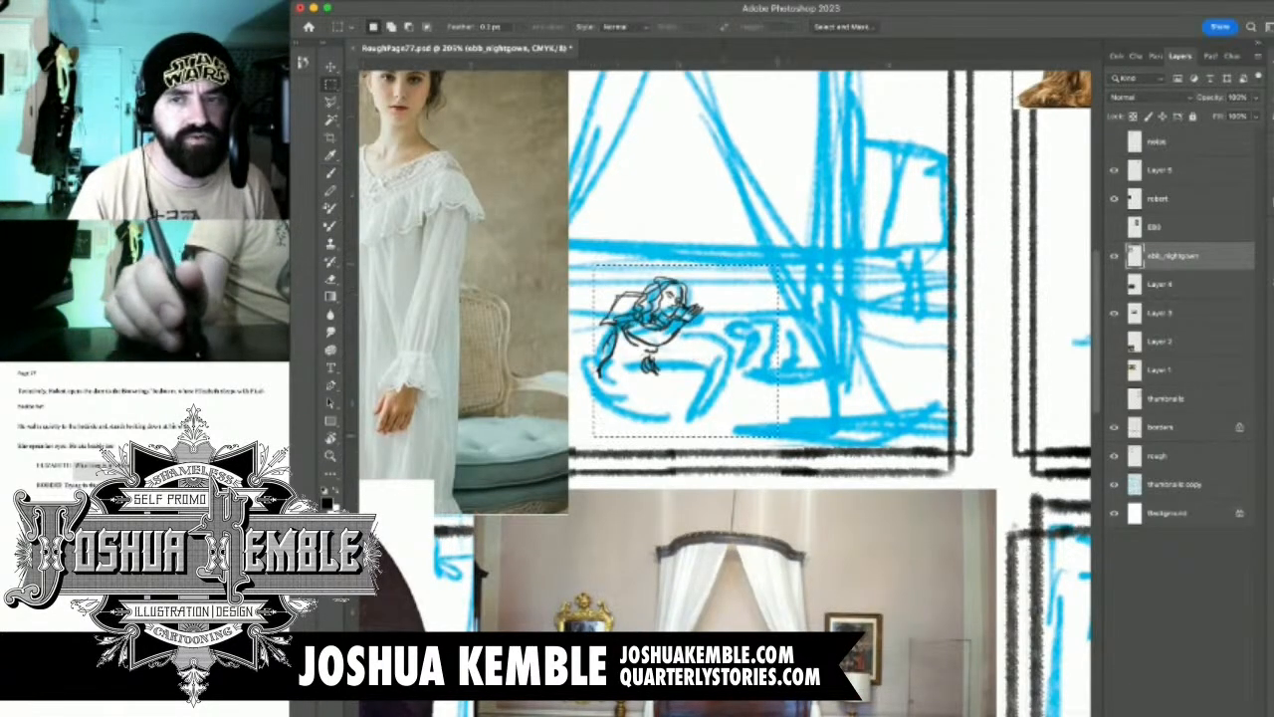
key("super+x")
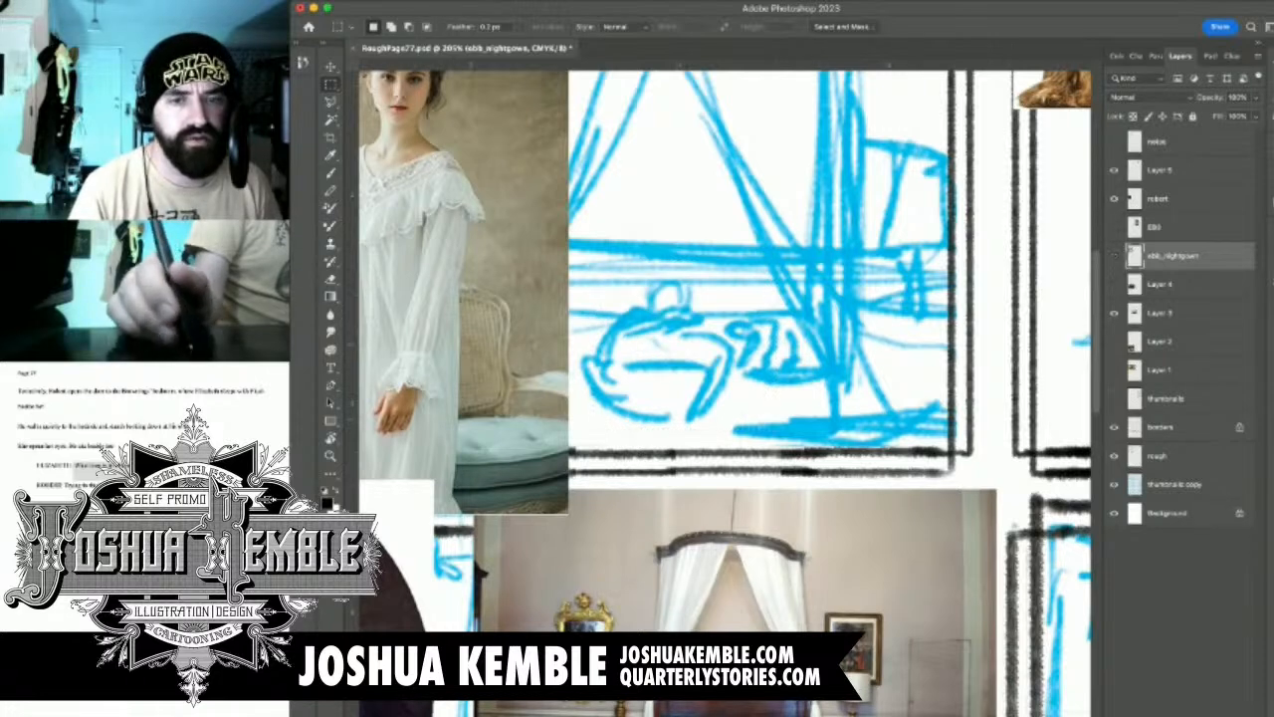
left_click(1114, 256)
left_click(1158, 456)
key("super+v")
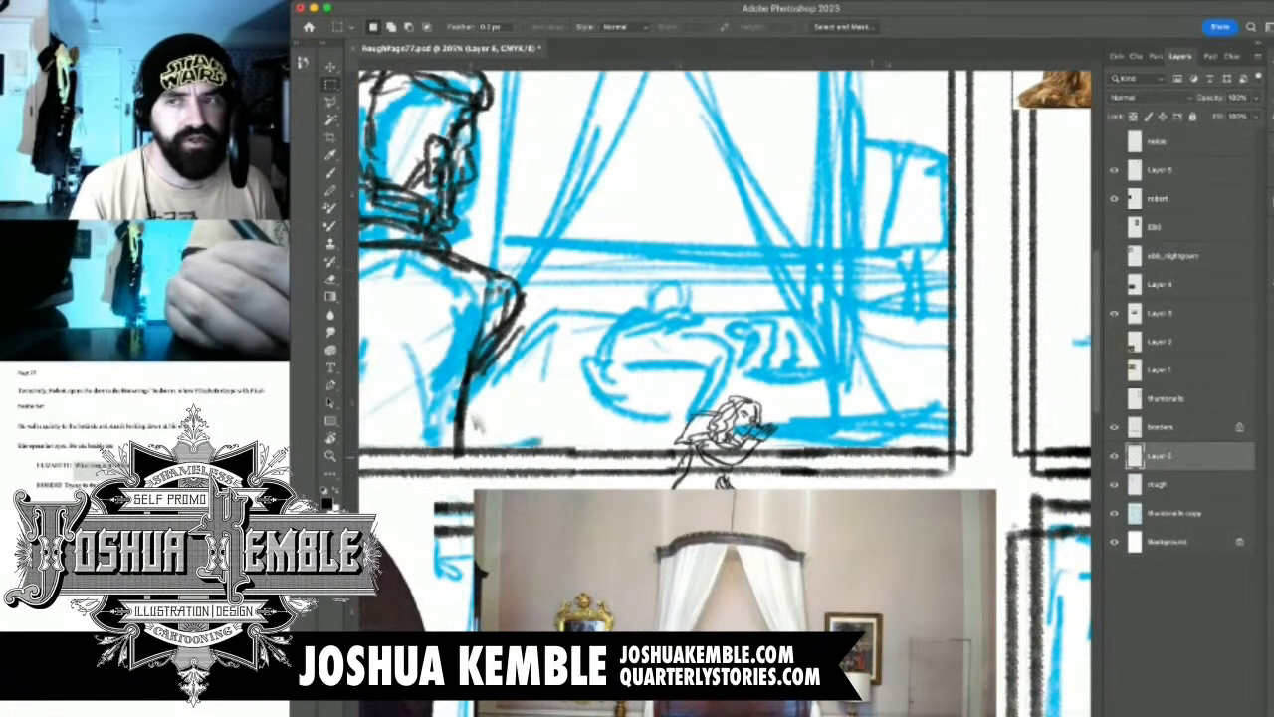
key("v")
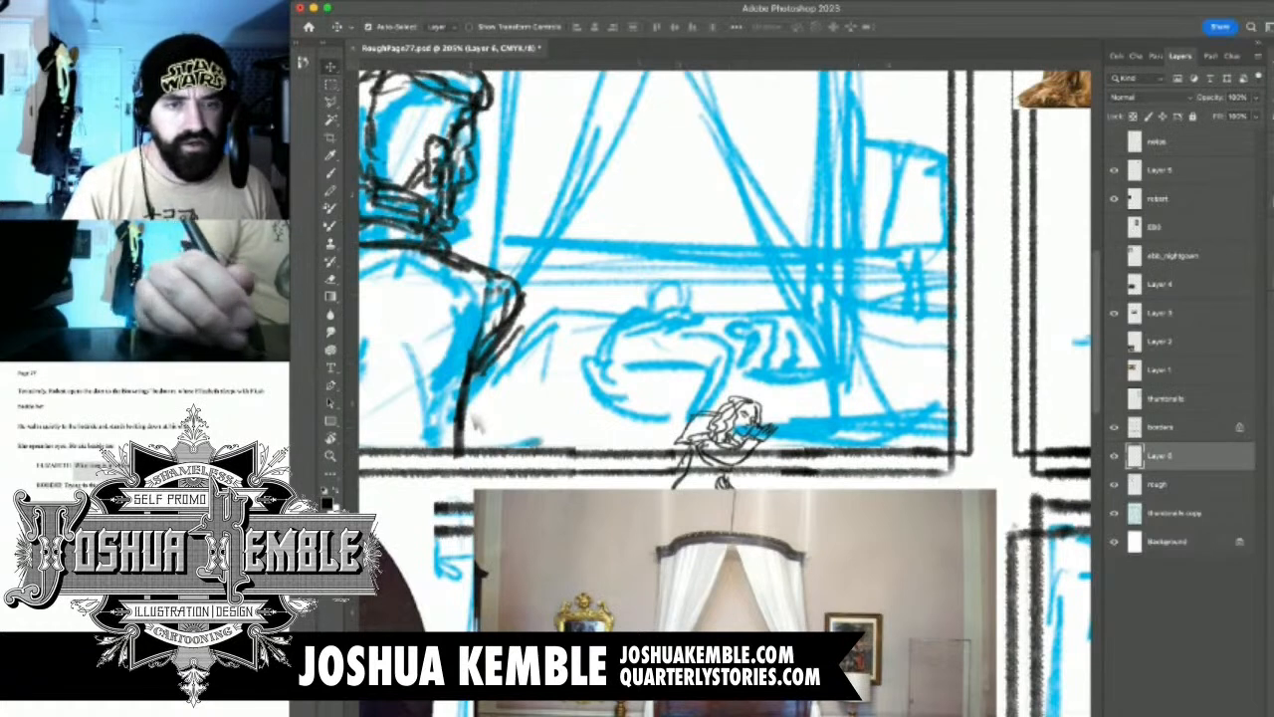
mouse_move(721, 438)
left_mouse_down()
mouse_move(631, 330)
mouse_move(653, 318)
mouse_move(726, 334)
left_mouse_up()
Erase the woman's lower hand and the end of her arm, then redraw the upper sleeve, undoing an unsatisfactory stroke
key("e")
left_click_drag(510, 450, 537, 383)
mouse_move(657, 383)
left_mouse_down()
mouse_move(684, 438)
mouse_move(784, 345)
left_mouse_up()
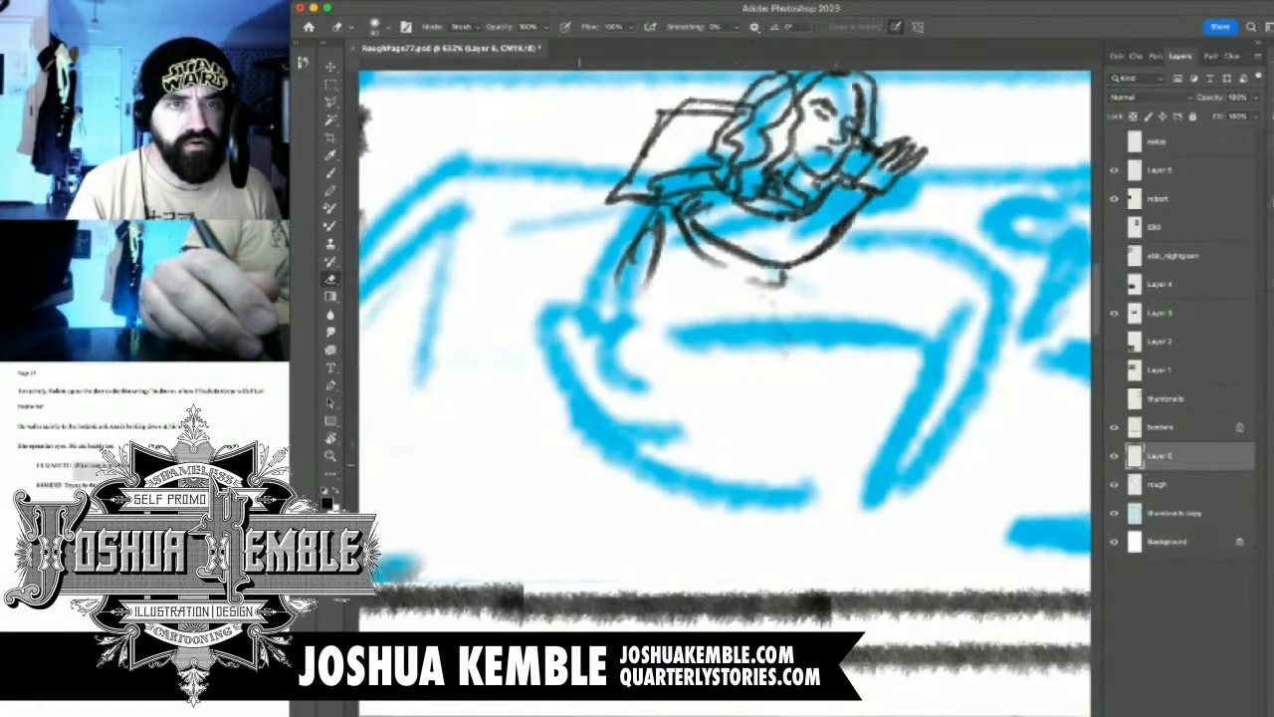
key("b")
left_click_drag(664, 215, 608, 287)
left_click_drag(682, 213, 625, 285)
key("super+z")
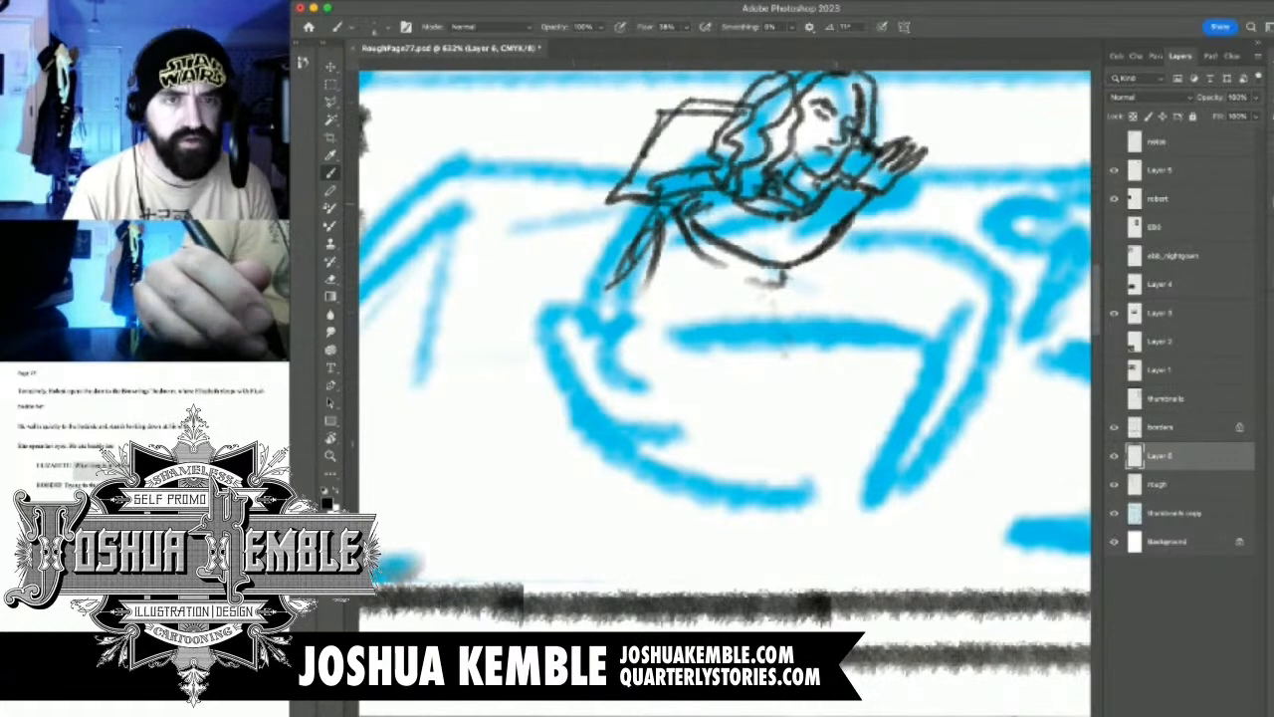
Sketch a long flat shape beneath the woman's torso and bring her lower forearm down to it
mouse_move(657, 225)
left_mouse_down()
mouse_move(589, 354)
mouse_move(792, 271)
mouse_move(788, 335)
mouse_move(515, 338)
left_mouse_up()
left_click_drag(633, 351, 809, 364)
mouse_move(737, 349)
left_mouse_down()
mouse_move(545, 321)
mouse_move(856, 362)
mouse_move(769, 334)
left_mouse_up()
left_click_drag(778, 269, 793, 332)
mouse_move(687, 328)
left_mouse_down()
mouse_move(497, 316)
mouse_move(532, 317)
left_mouse_up()
scroll(789, 357, "up", 8)
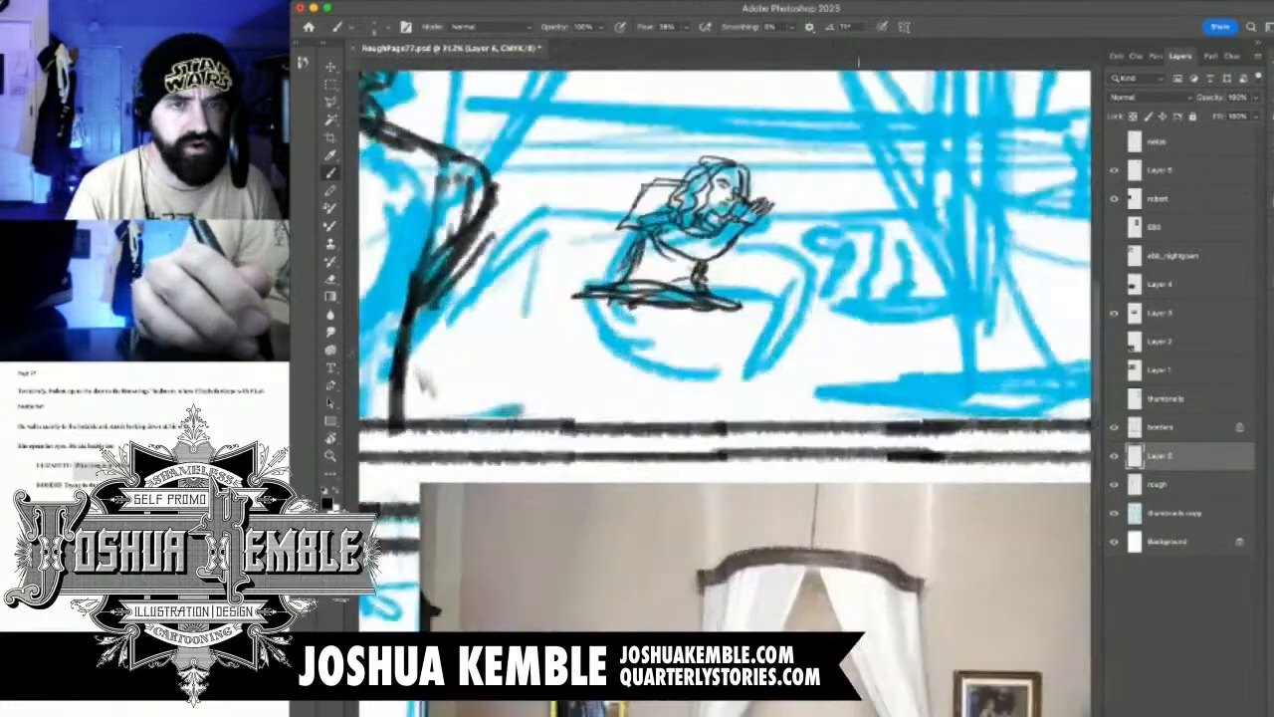
Erase the flat shape below the torso and sketch the woman's waist and hip lines in its place
mouse_move(717, 254)
left_mouse_down()
mouse_move(713, 285)
mouse_move(738, 282)
mouse_move(708, 307)
mouse_move(737, 308)
left_mouse_up()
key("e")
key("b")
mouse_move(657, 289)
left_mouse_down()
mouse_move(725, 283)
mouse_move(775, 299)
mouse_move(746, 378)
mouse_move(614, 305)
mouse_move(623, 345)
left_mouse_up()
mouse_move(619, 297)
left_mouse_down()
mouse_move(629, 358)
mouse_move(708, 360)
left_mouse_up()
left_click_drag(657, 263, 633, 298)
mouse_move(653, 237)
left_mouse_down()
mouse_move(639, 281)
mouse_move(725, 282)
left_mouse_up()
Sketch long lines from the woman's hips toward the standing man, flaring down to the panel's lower border
mouse_move(633, 270)
left_mouse_down()
mouse_move(708, 279)
mouse_move(507, 298)
left_mouse_up()
mouse_move(583, 291)
left_mouse_down()
mouse_move(510, 302)
mouse_move(474, 328)
mouse_move(536, 309)
mouse_move(498, 338)
left_mouse_up()
mouse_move(637, 312)
left_mouse_down()
mouse_move(504, 343)
mouse_move(517, 329)
mouse_move(494, 344)
mouse_move(458, 416)
left_mouse_up()
left_click_drag(542, 339, 456, 420)
Sketch the woman's bent knee and lower leg, with the feet just above the panel's lower border
mouse_move(741, 370)
left_mouse_down()
mouse_move(804, 371)
mouse_move(727, 382)
left_mouse_up()
left_click_drag(767, 367, 696, 378)
left_click_drag(717, 371, 702, 392)
left_click_drag(731, 319, 723, 356)
left_click_drag(725, 289, 763, 285)
mouse_move(754, 287)
left_mouse_down()
mouse_move(782, 283)
mouse_move(759, 360)
mouse_move(778, 366)
left_mouse_up()
Erase the excess lines around the woman's lower leg and beneath her thigh
key("e")
left_click_drag(766, 305, 736, 377)
left_click_drag(633, 348, 703, 366)
left_click_drag(697, 360, 633, 357)
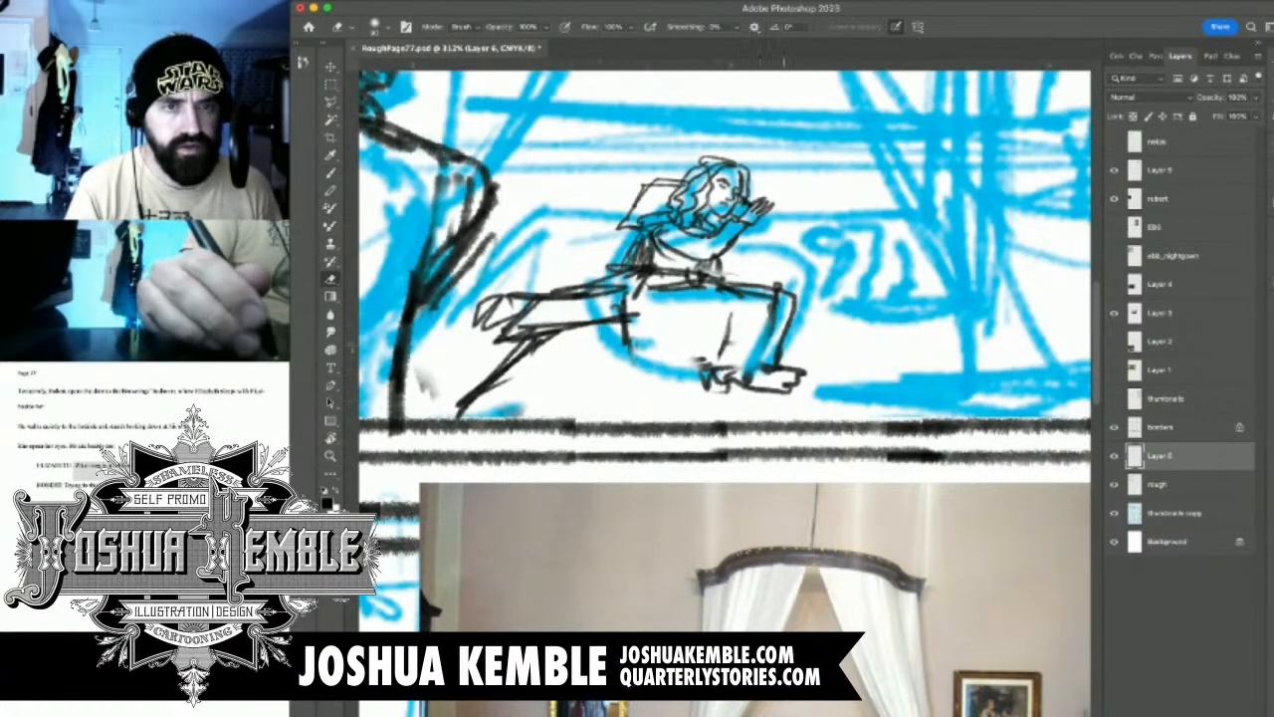
Reinforce the waist and thigh lines, and add the lower hand and the pillow corner beyond her raised hand
key("b")
left_click_drag(645, 303, 709, 293)
left_click_drag(627, 315, 772, 283)
mouse_move(687, 268)
left_mouse_down()
mouse_move(774, 283)
mouse_move(740, 267)
mouse_move(783, 203)
mouse_move(747, 190)
mouse_move(785, 194)
mouse_move(749, 273)
left_mouse_up()
left_click_drag(744, 267, 730, 261)
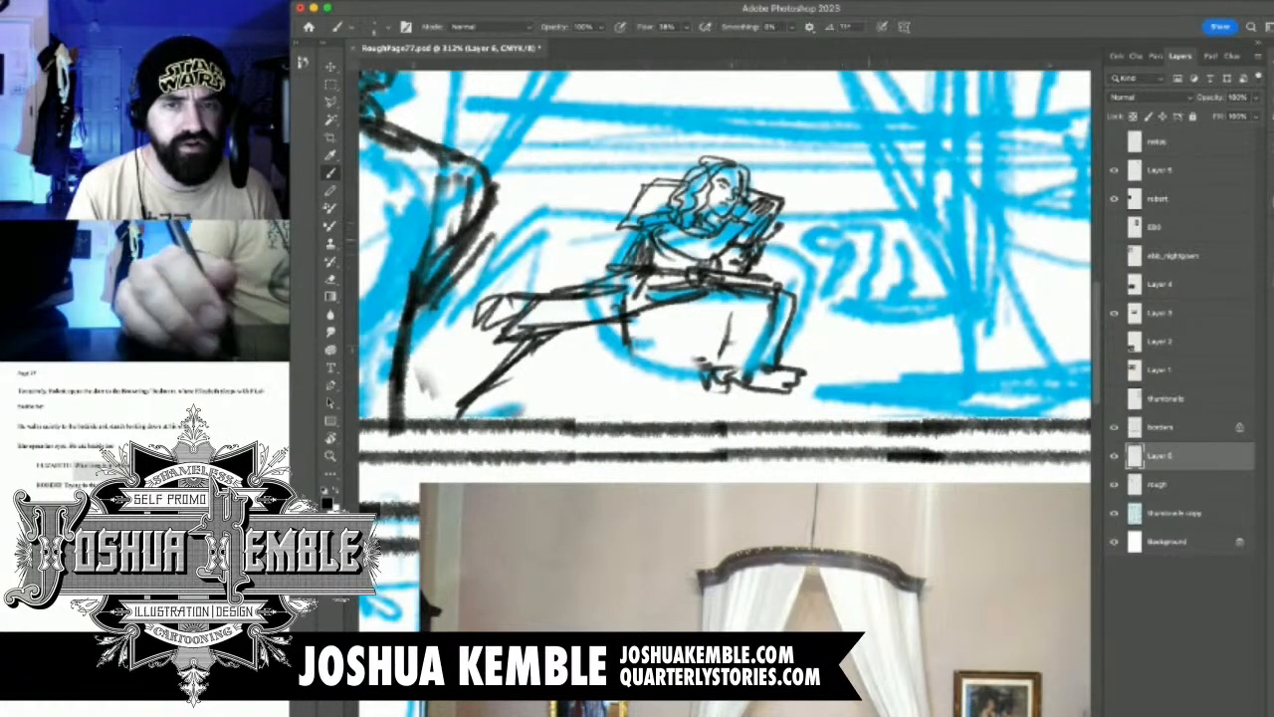
Move the spaniel reference photo down beside the dog's thumbnail, over the first panel's lower corner
scroll(870, 252, "down", 5)
left_click_drag(1080, 80, 886, 207)
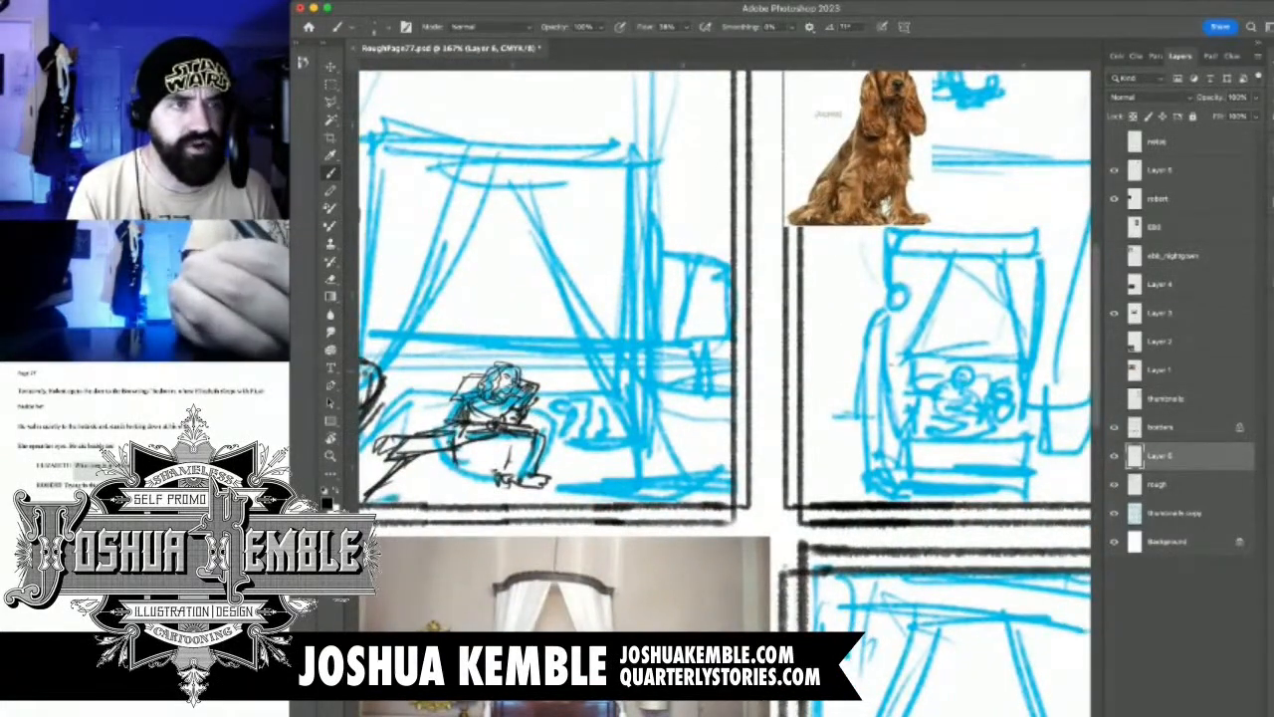
left_click(886, 207, "super")
key("v")
left_click_drag(885, 208, 759, 475)
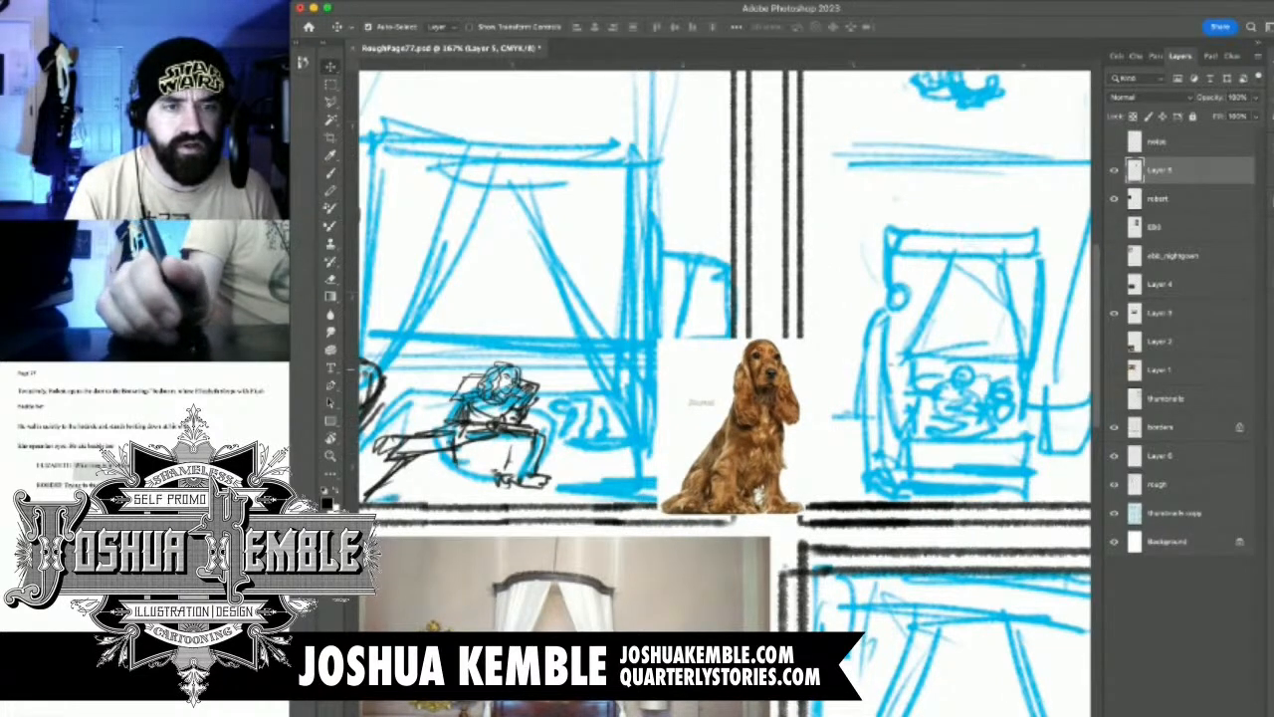
Merge Layer 6 with the woman's sketch down into the rough layer
left_click(1163, 484)
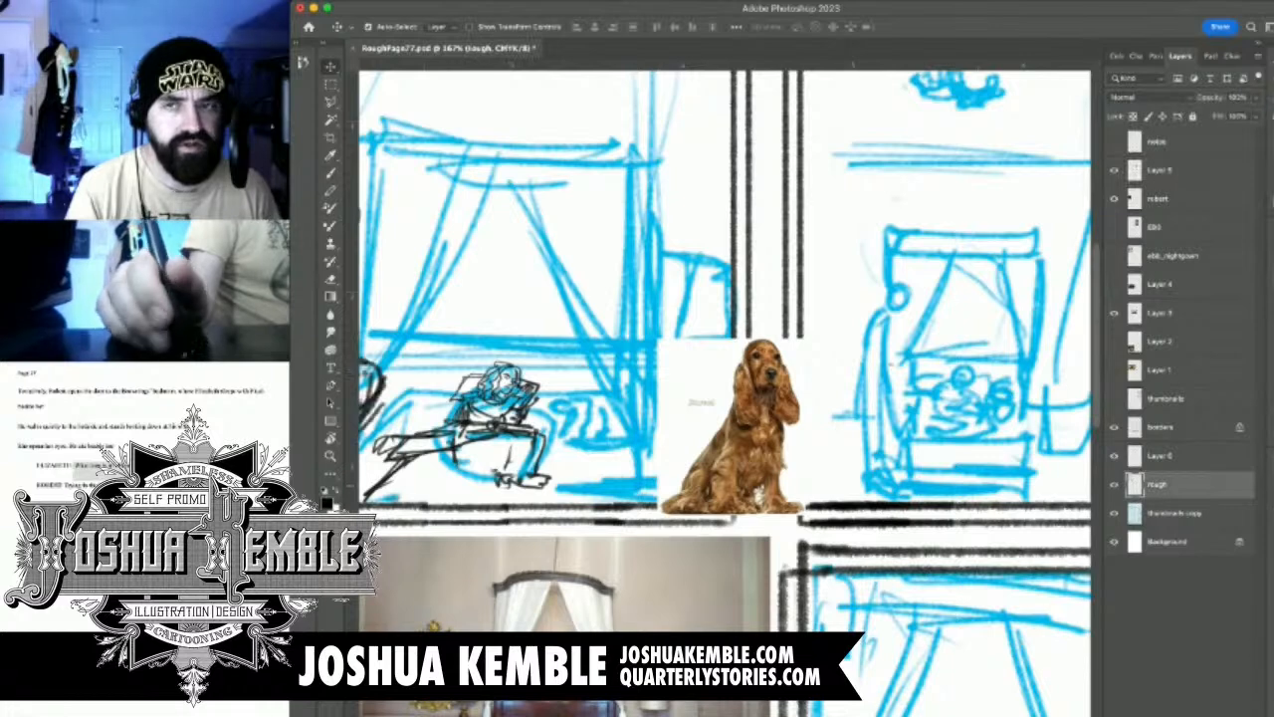
left_click(1163, 456)
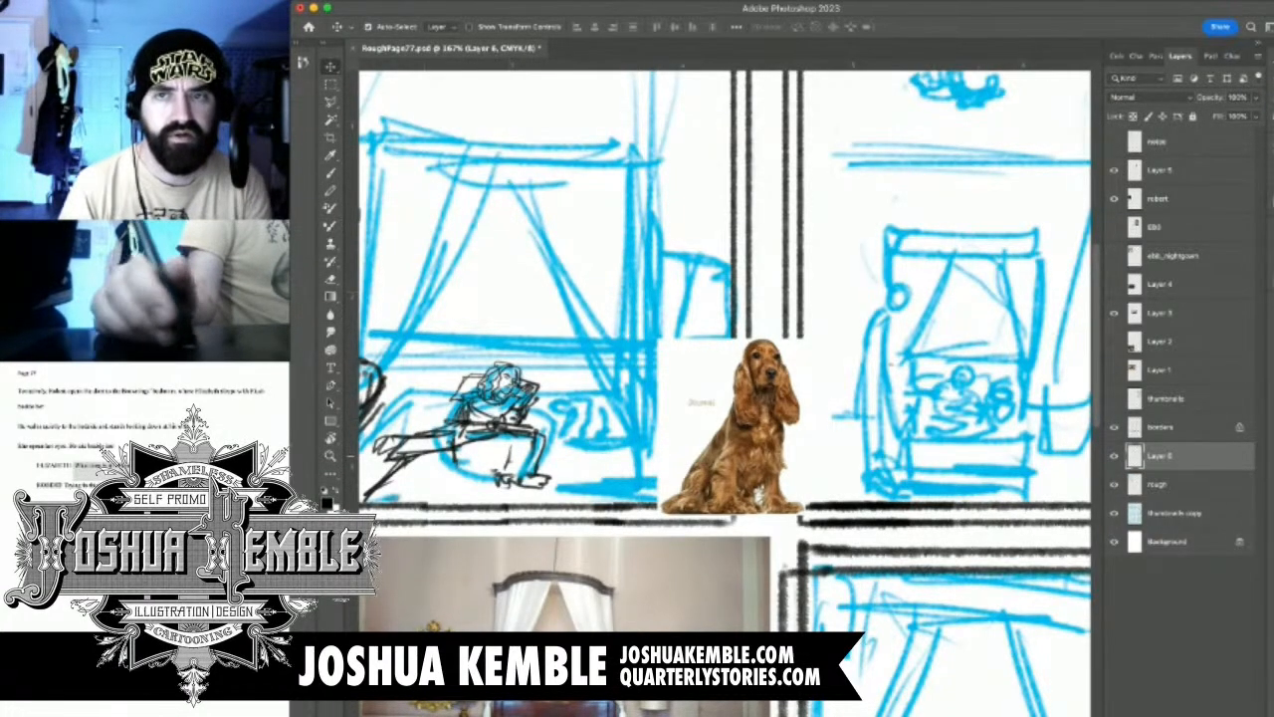
key("super+e")
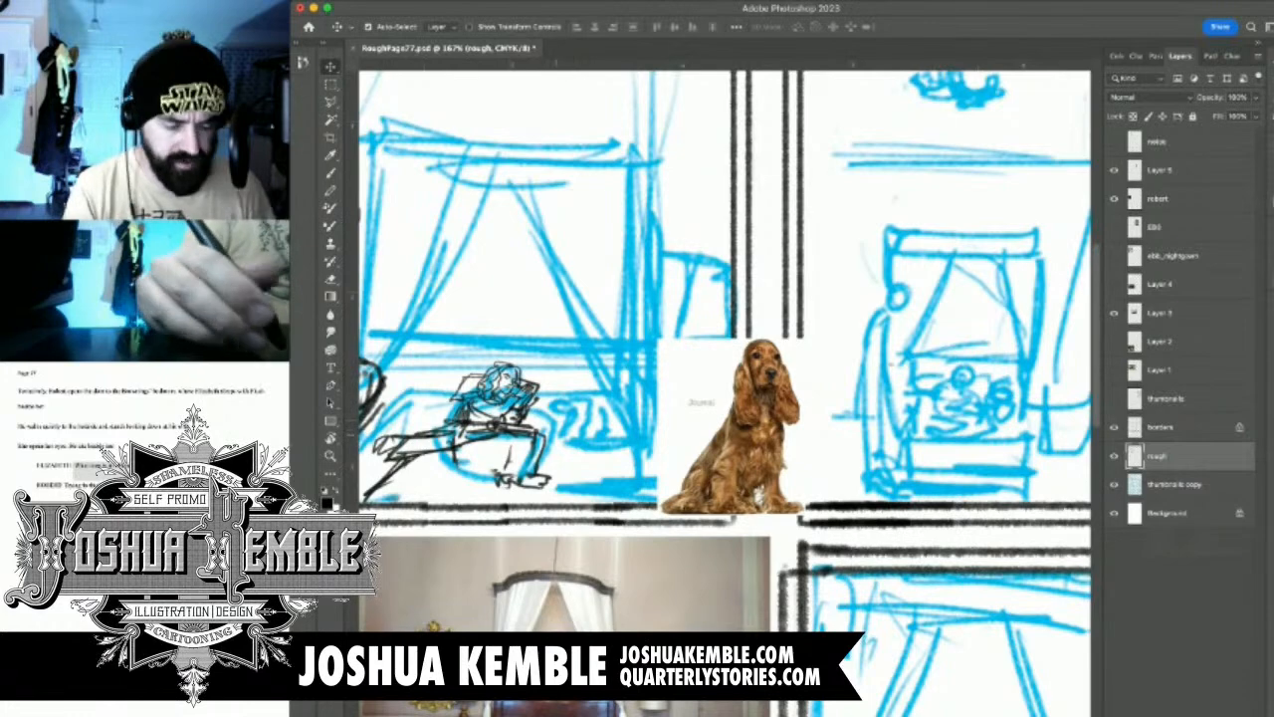
scroll(536, 414, "up", 10)
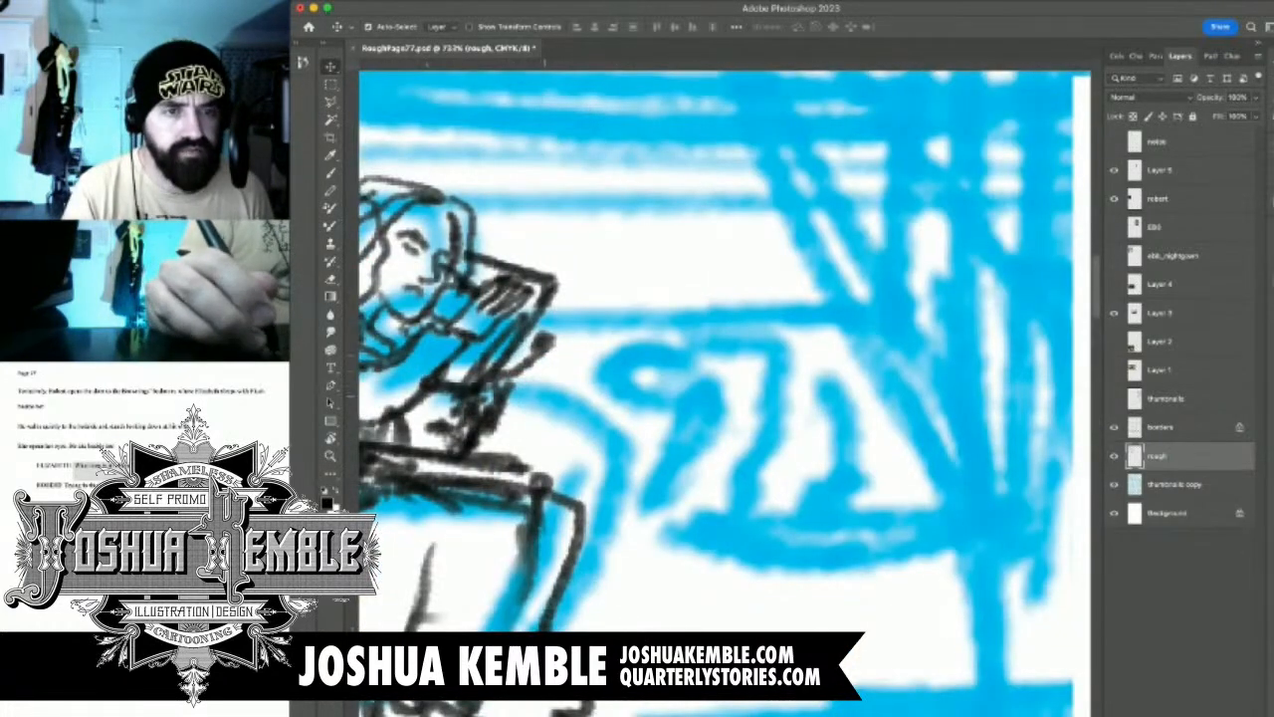
Draw the spaniel's head, muzzle and drooping ear with the Brush over the dog's cyan thumbnail in the first panel
key("b")
mouse_move(592, 391)
left_mouse_down()
mouse_move(647, 378)
mouse_move(609, 436)
mouse_move(643, 422)
mouse_move(637, 360)
mouse_move(697, 356)
mouse_move(748, 422)
left_mouse_up()
mouse_move(685, 388)
left_mouse_down()
mouse_move(703, 446)
mouse_move(731, 458)
mouse_move(758, 414)
mouse_move(645, 466)
left_mouse_up()
mouse_move(675, 426)
left_mouse_down()
mouse_move(657, 476)
mouse_move(580, 480)
left_mouse_up()
left_click_drag(595, 432, 575, 460)
mouse_move(582, 408)
left_mouse_down()
mouse_move(563, 426)
mouse_move(566, 450)
left_mouse_up()
Draw the spaniel's chest, curved back and front paws resting on the bed
mouse_move(673, 464)
left_mouse_down()
mouse_move(629, 488)
mouse_move(667, 598)
mouse_move(683, 597)
left_mouse_up()
left_click_drag(717, 466, 783, 500)
mouse_move(743, 444)
left_mouse_down()
mouse_move(786, 509)
mouse_move(812, 606)
mouse_move(812, 591)
left_mouse_up()
mouse_move(641, 612)
left_mouse_down()
mouse_move(687, 603)
mouse_move(621, 615)
mouse_move(600, 598)
mouse_move(571, 611)
mouse_move(587, 629)
left_mouse_up()
mouse_move(659, 579)
left_mouse_down()
mouse_move(597, 571)
mouse_move(590, 591)
left_mouse_up()
left_click_drag(601, 587, 748, 626)
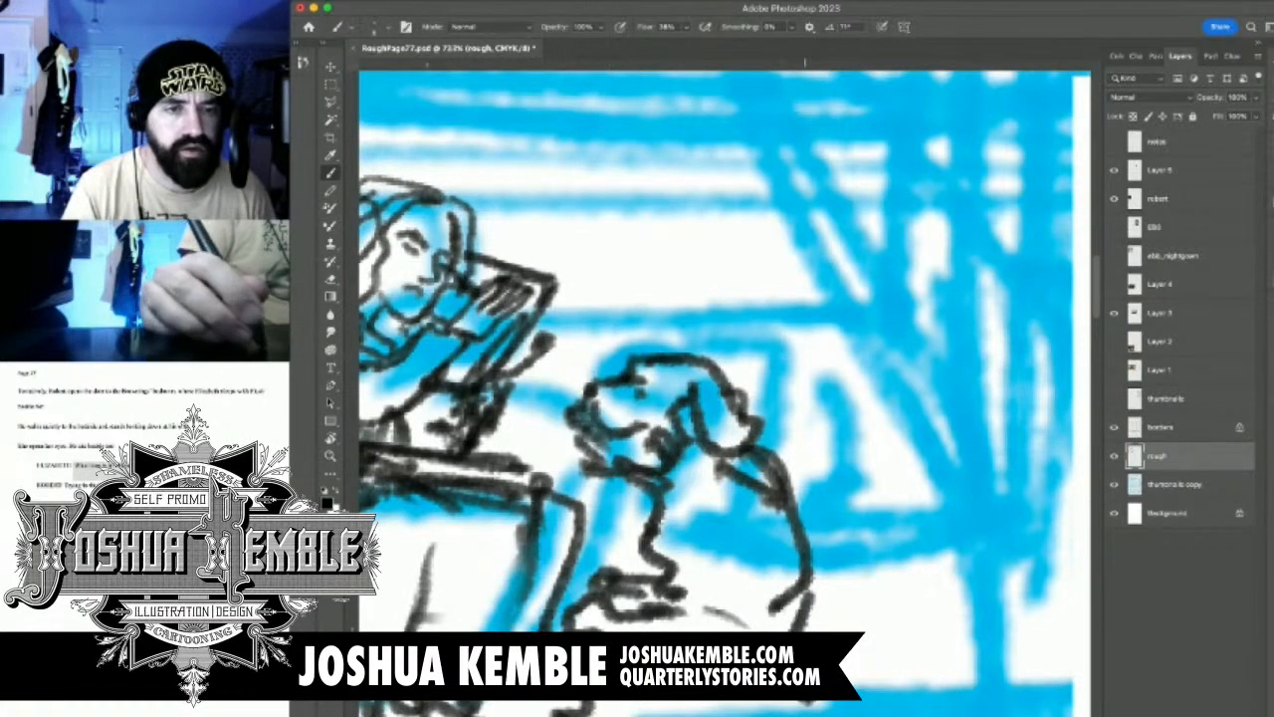
Complete the spaniel's underside, hind paw and tail with short strokes
left_click_drag(806, 699, 874, 713)
left_click_drag(687, 486, 567, 487)
mouse_move(637, 507)
left_mouse_down()
mouse_move(665, 436)
mouse_move(711, 448)
mouse_move(717, 478)
left_mouse_up()
left_click_drag(683, 462, 723, 476)
left_click_drag(810, 478, 823, 496)
left_click_drag(776, 534, 798, 546)
left_click_drag(804, 544, 818, 550)
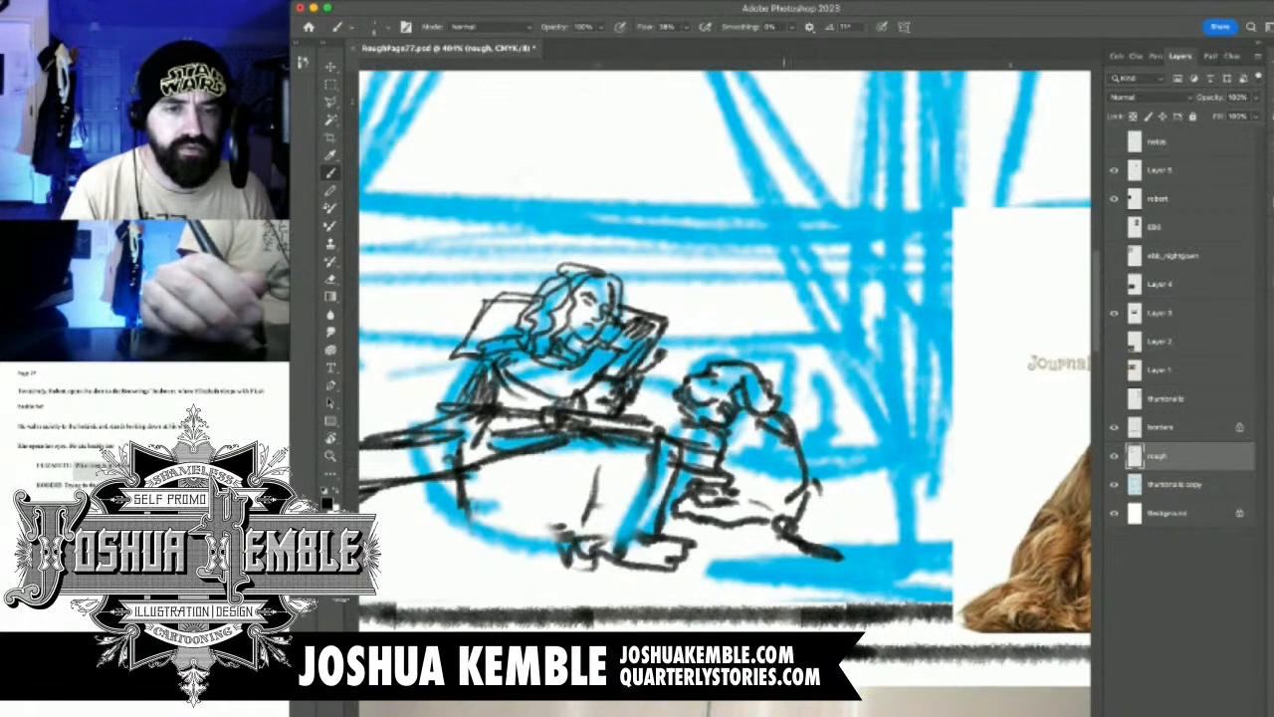
Sketch loose bedsheet fold lines running down from the dog and the woman's legs toward the panel's lower border
left_click_drag(735, 530, 748, 543)
left_click_drag(740, 528, 817, 589)
left_click_drag(581, 554, 713, 606)
left_click_drag(679, 557, 718, 586)
left_click_drag(439, 448, 686, 462)
left_click_drag(797, 536, 629, 608)
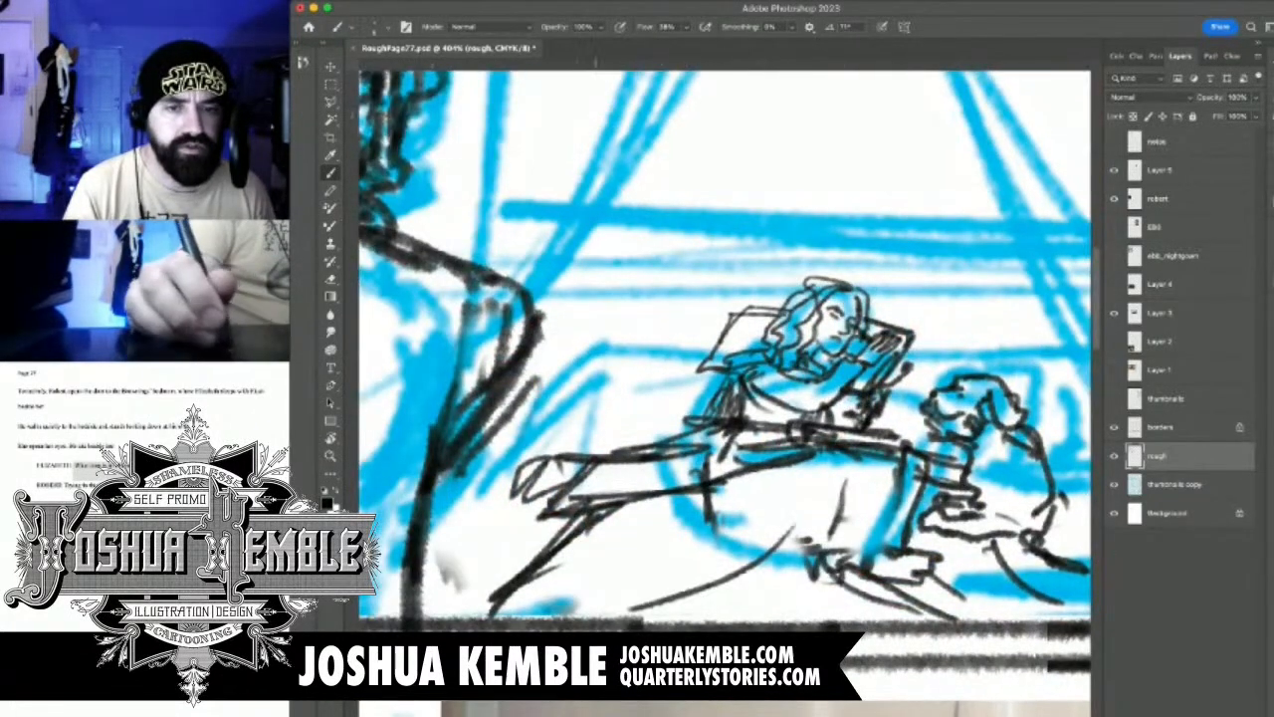
Draw the slanting bed edge beyond the dog, and hide Layer 5 with the spaniel photo
left_click_drag(846, 438, 638, 446)
left_click_drag(851, 489, 886, 488)
mouse_move(829, 477)
left_mouse_down()
mouse_move(906, 478)
mouse_move(904, 502)
mouse_move(994, 605)
left_mouse_up()
left_click_drag(894, 506, 991, 607)
left_click_drag(723, 410, 597, 410)
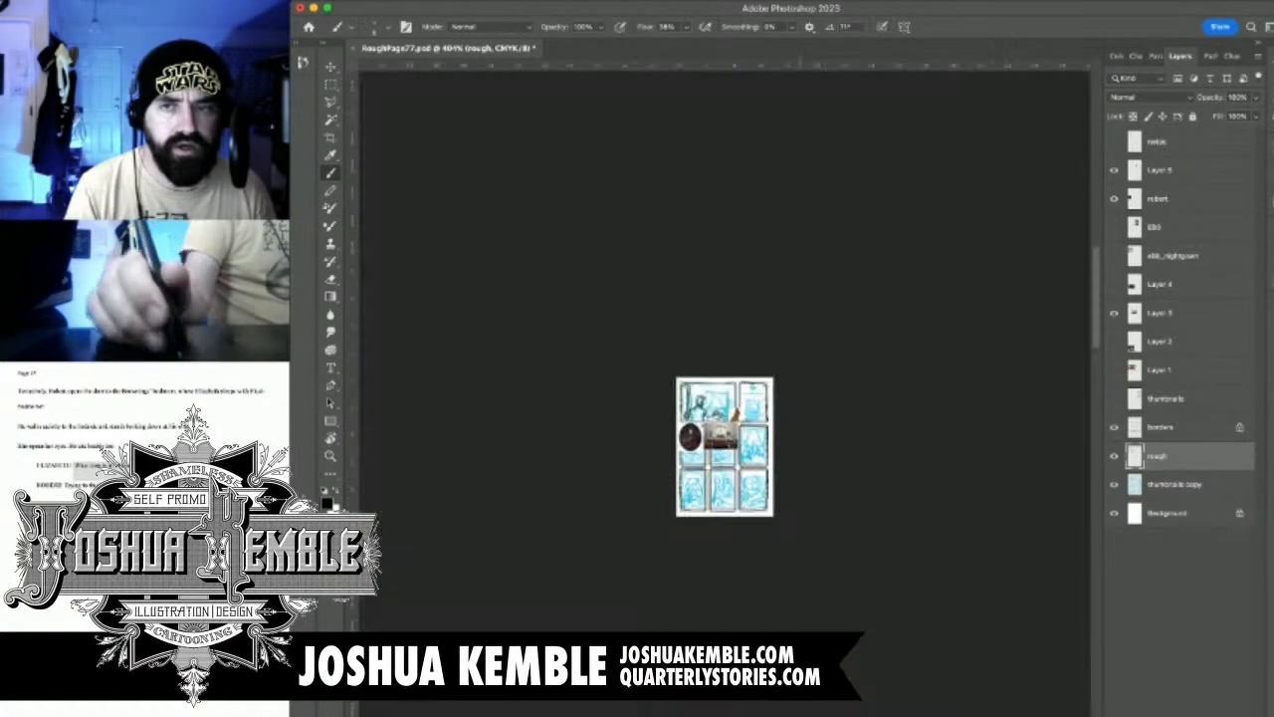
key("super+0")
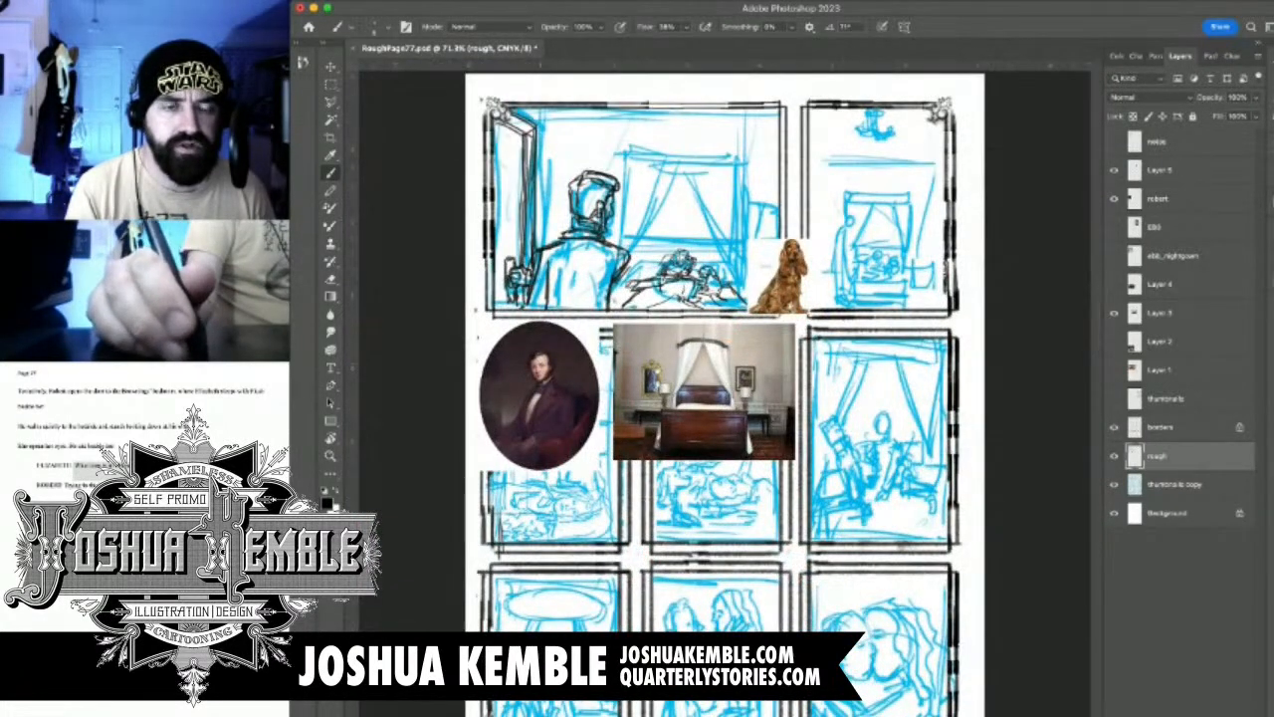
left_click(1115, 170)
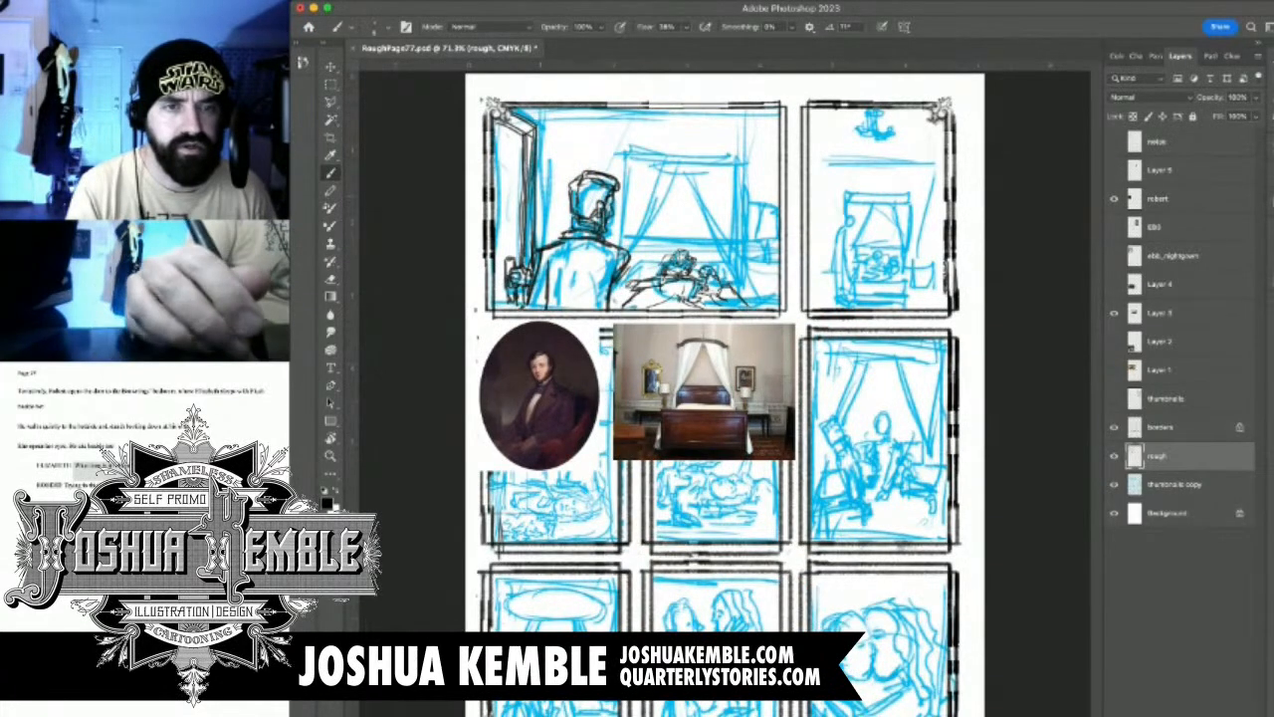
Erase the sheet fold lines beneath the woman and the dog on the rough layer
double_click(694, 261)
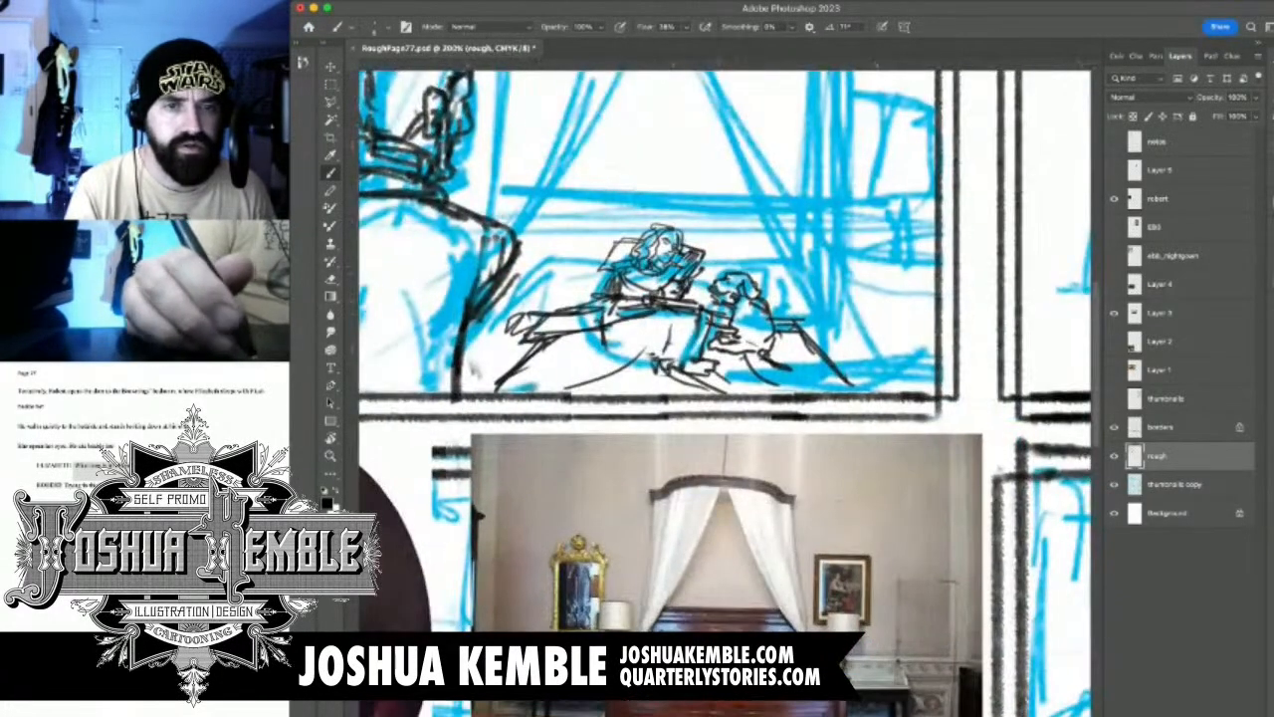
left_click(1174, 485)
left_click_drag(814, 263, 779, 225)
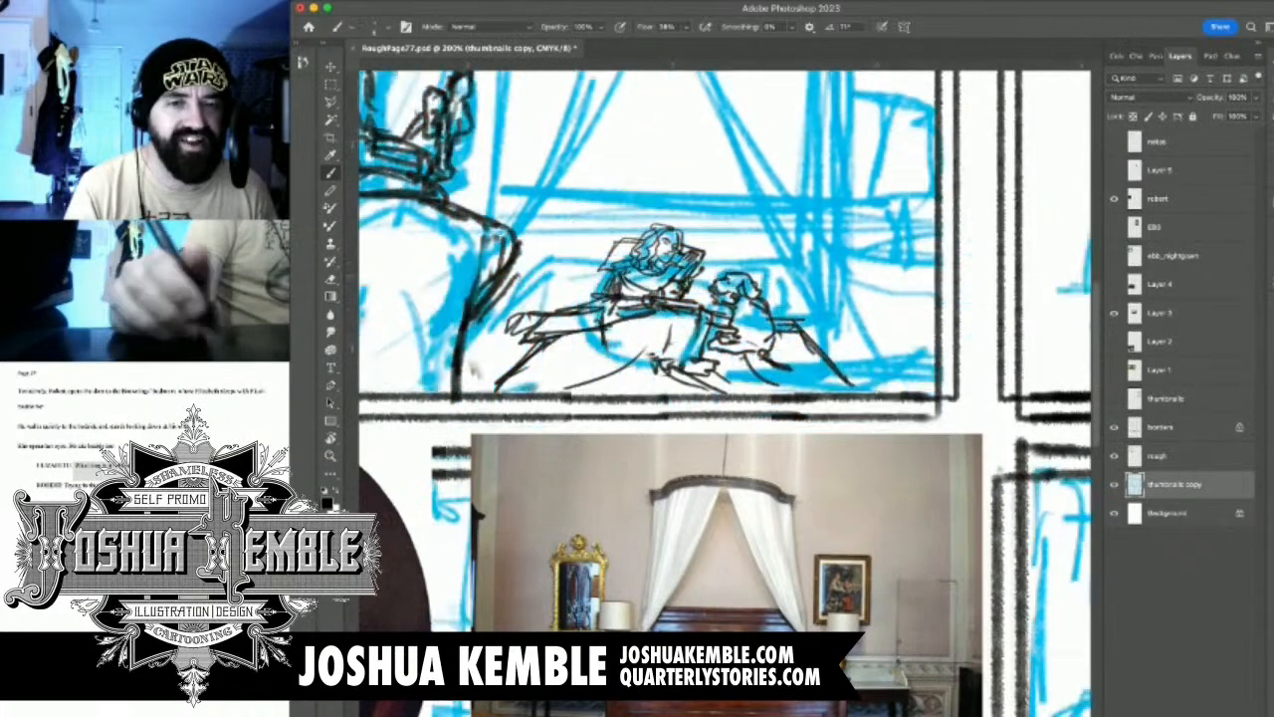
left_click(1159, 456)
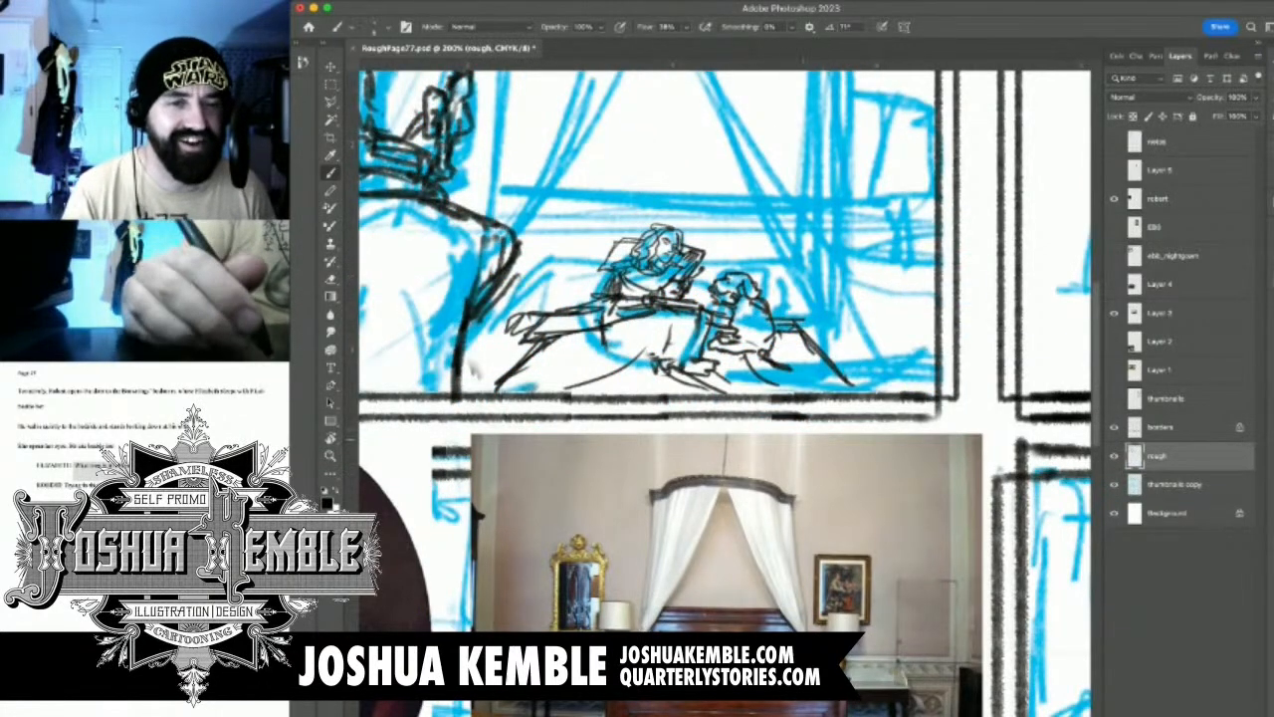
left_click(795, 449, "super")
mouse_move(739, 279)
left_mouse_down()
mouse_move(808, 281)
mouse_move(793, 281)
left_mouse_up()
mouse_move(637, 343)
left_mouse_down()
mouse_move(687, 261)
mouse_move(693, 207)
left_mouse_up()
key("e")
mouse_move(483, 261)
left_mouse_down()
mouse_move(878, 259)
mouse_move(781, 245)
mouse_move(897, 245)
left_mouse_up()
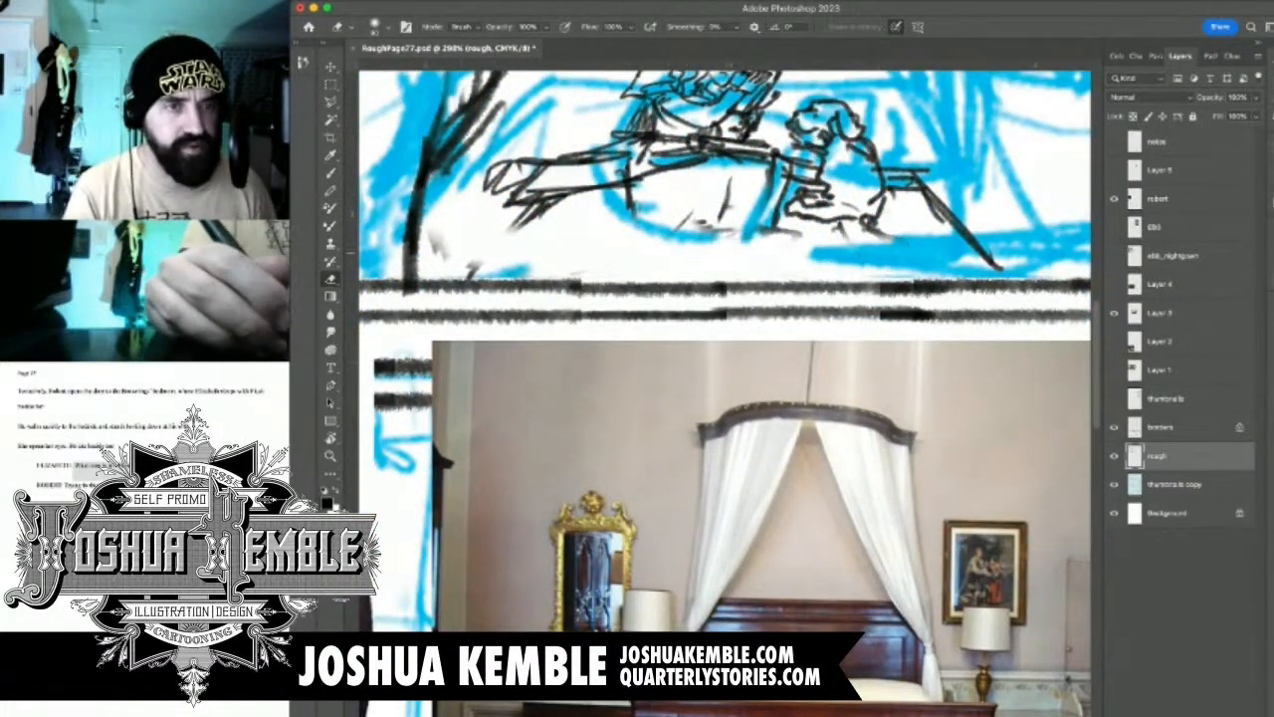
Draw the long upper line of the mattress's front edge beneath the woman and the dog
key("b")
left_click_drag(513, 251, 505, 240)
left_click_drag(425, 228, 696, 239)
left_click_drag(510, 229, 860, 225)
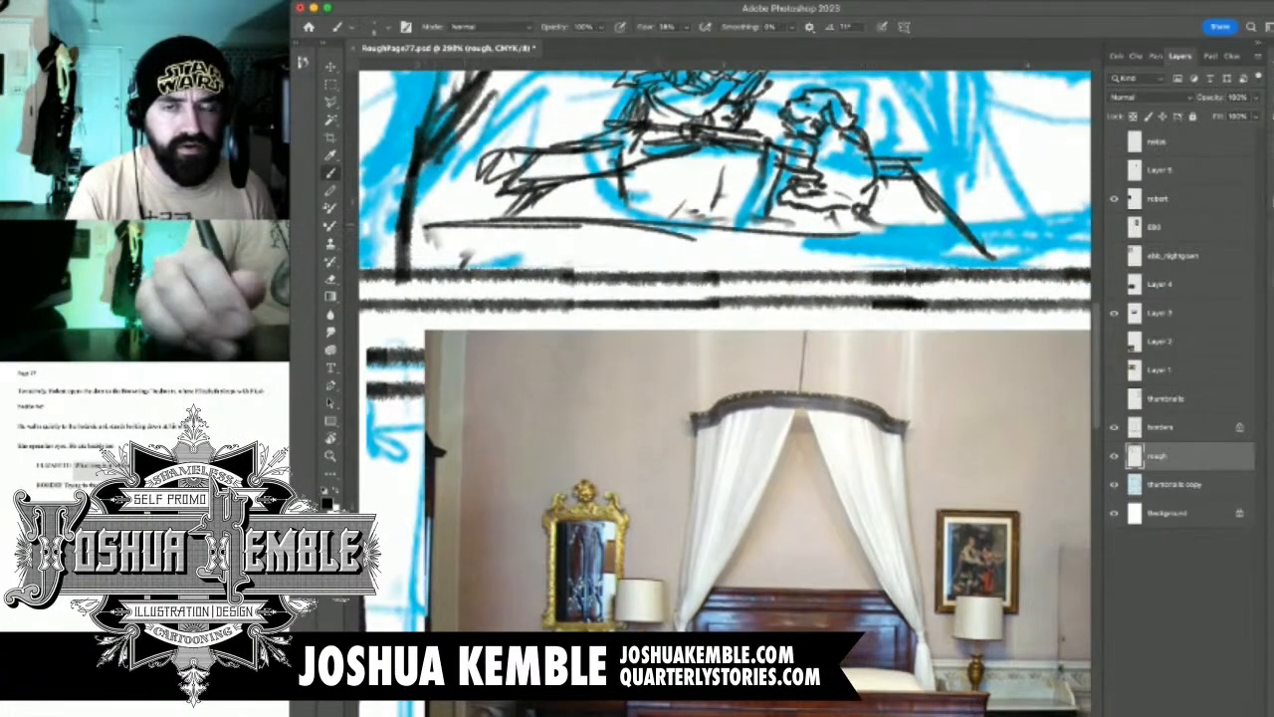
left_click_drag(551, 229, 940, 227)
left_click_drag(733, 229, 979, 227)
Add the lower line and both corner ends to the mattress's front edge
mouse_move(781, 229)
left_mouse_down()
mouse_move(1031, 219)
mouse_move(1009, 250)
left_mouse_up()
left_click_drag(434, 237, 1016, 251)
mouse_move(909, 251)
left_mouse_down()
mouse_move(1025, 243)
mouse_move(1021, 270)
left_mouse_up()
left_click_drag(436, 239, 446, 272)
left_click_drag(697, 248, 683, 400)
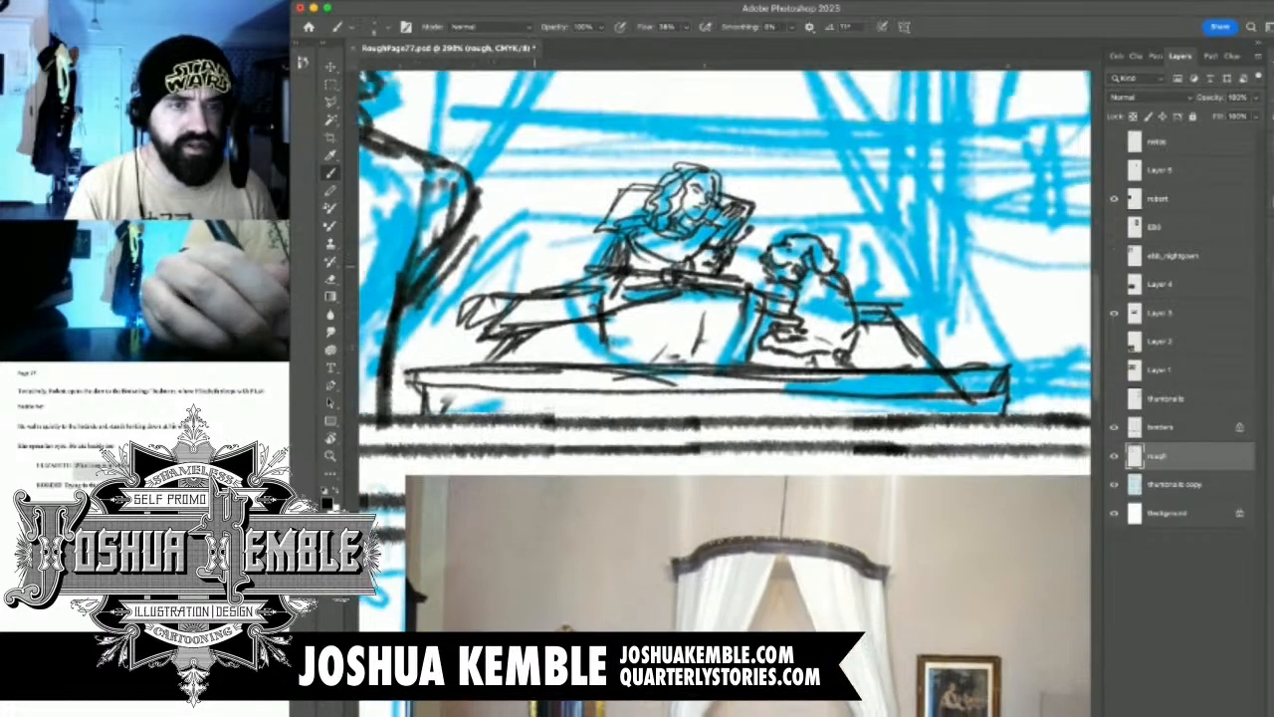
mouse_move(535, 215)
left_mouse_down()
mouse_move(532, 291)
mouse_move(542, 285)
left_mouse_up()
mouse_move(547, 169)
left_mouse_down()
mouse_move(545, 257)
mouse_move(590, 217)
left_mouse_up()
key("super+z")
key("super+z")
Draw the mattress's two receding sides and its back edge behind the woman and the dog
mouse_move(551, 281)
left_mouse_down()
mouse_move(595, 217)
mouse_move(624, 214)
left_mouse_up()
mouse_move(742, 220)
left_mouse_down()
mouse_move(816, 214)
mouse_move(901, 298)
left_mouse_up()
left_click_drag(805, 209, 900, 311)
mouse_move(830, 243)
left_mouse_down()
mouse_move(920, 332)
mouse_move(989, 376)
left_mouse_up()
left_click_drag(922, 316, 985, 377)
left_click_drag(796, 298, 790, 381)
Draw the headboard's rectangular outline, with two uprights and a top rail, behind the woman and the dog
mouse_move(573, 267)
left_mouse_down()
mouse_move(575, 306)
mouse_move(576, 242)
mouse_move(575, 303)
left_mouse_up()
mouse_move(577, 243)
left_mouse_down()
mouse_move(582, 196)
mouse_move(872, 214)
left_mouse_up()
mouse_move(683, 212)
left_mouse_down()
mouse_move(852, 221)
mouse_move(838, 305)
left_mouse_up()
left_click_drag(832, 227, 838, 310)
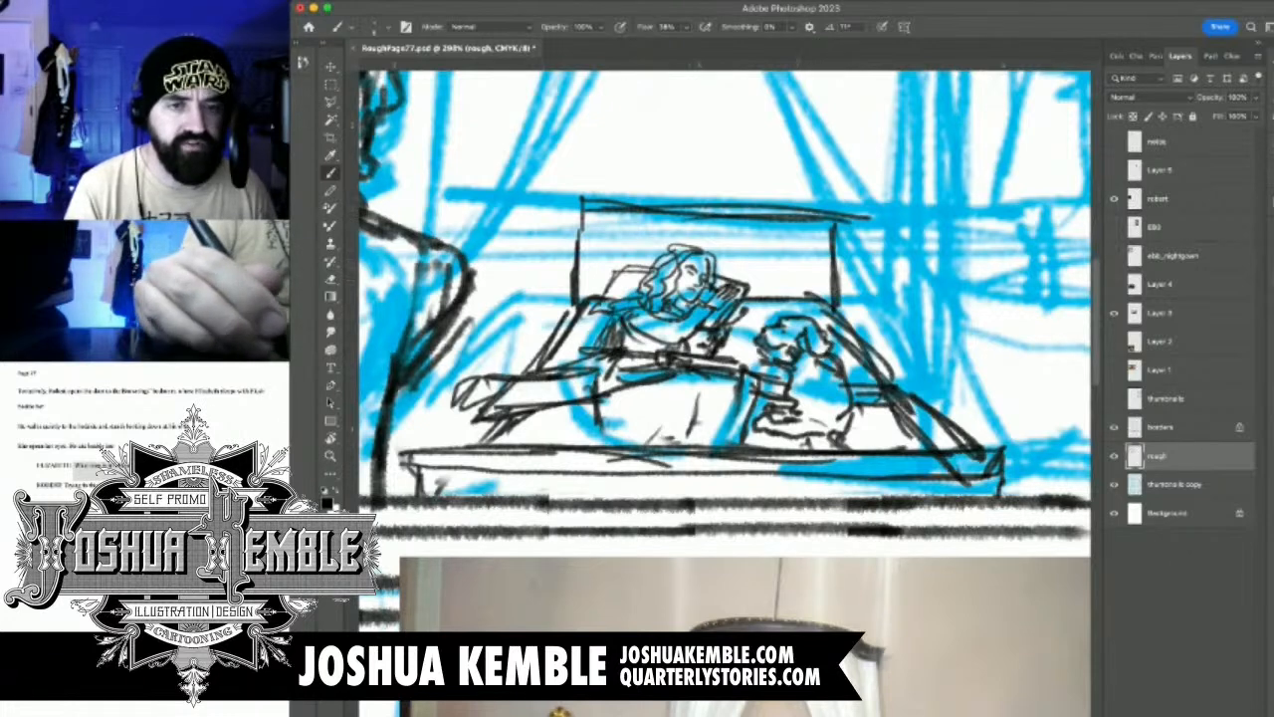
Add the inner panel lines to the headboard
scroll(681, 256, "down", 4)
scroll(682, 257, "up", 1)
mouse_move(618, 286)
left_mouse_down()
mouse_move(617, 245)
mouse_move(783, 254)
mouse_move(779, 285)
mouse_move(717, 277)
left_mouse_up()
left_click_drag(732, 274, 778, 275)
mouse_move(619, 243)
left_mouse_down()
mouse_move(619, 224)
mouse_move(781, 238)
mouse_move(693, 241)
left_mouse_up()
left_click_drag(685, 249, 815, 251)
Hide the thumbnails copy layer to review the black roughs across the page, and show it again
left_click(1114, 485)
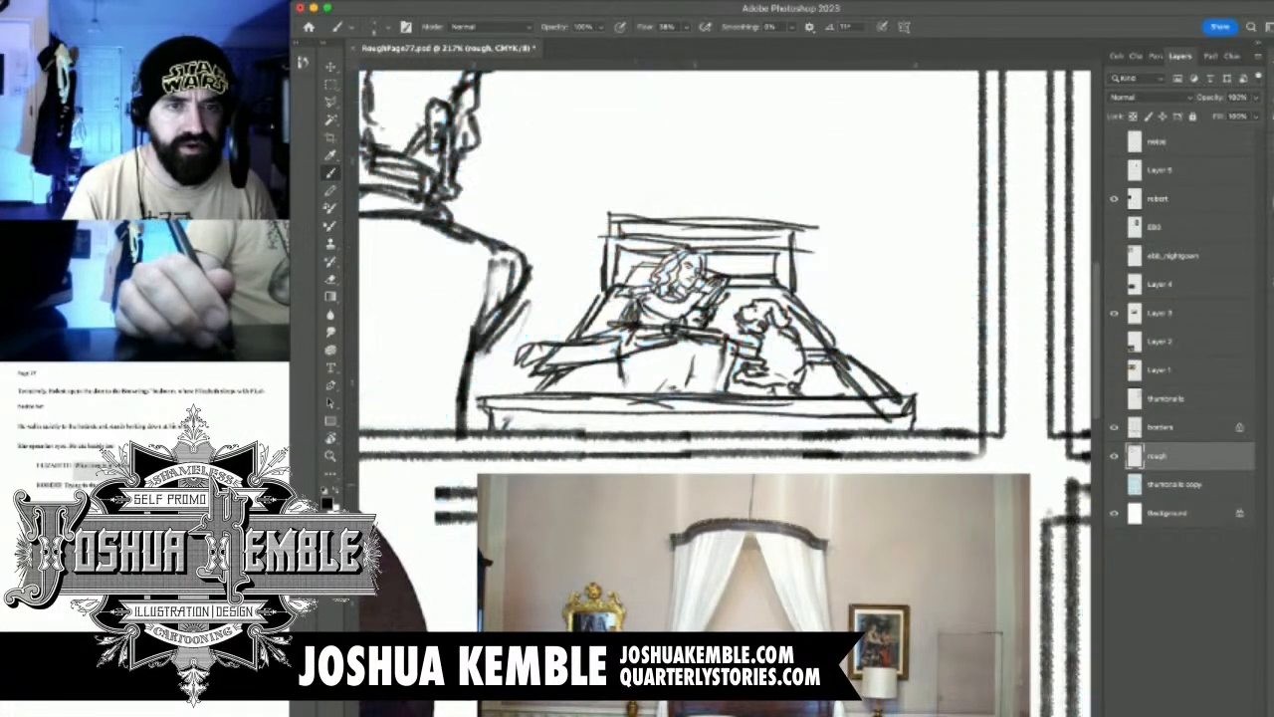
left_click_drag(692, 304, 602, 306)
left_click_drag(615, 446, 622, 446)
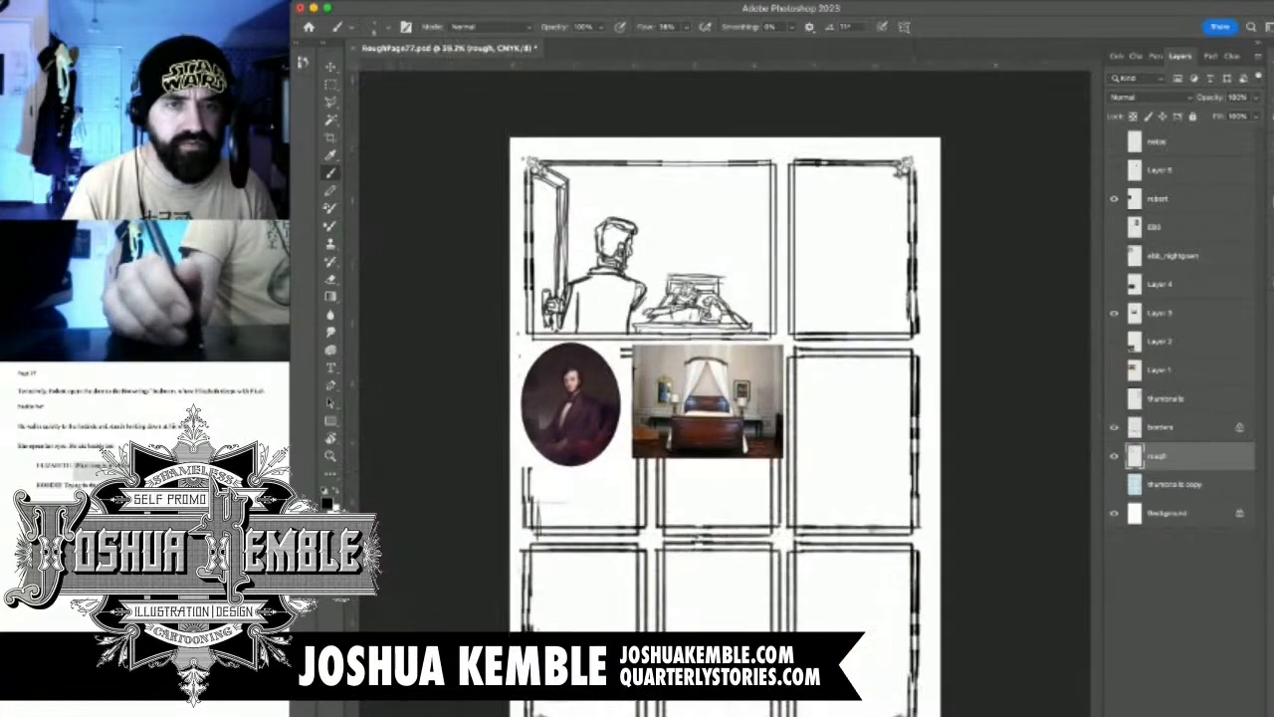
left_click(1114, 485)
Draw the bed drapes parting in a tall triangle above the headboard, following the bed reference photo
mouse_move(640, 251)
left_mouse_down()
mouse_move(715, 251)
mouse_move(650, 341)
left_mouse_up()
left_click_drag(588, 477, 594, 424)
mouse_move(692, 304)
left_mouse_down()
mouse_move(647, 304)
mouse_move(661, 303)
mouse_move(639, 363)
mouse_move(672, 347)
left_mouse_up()
left_click_drag(637, 403, 695, 280)
mouse_move(667, 362)
left_mouse_down()
mouse_move(713, 296)
mouse_move(750, 402)
left_mouse_up()
mouse_move(711, 304)
left_mouse_down()
mouse_move(769, 407)
mouse_move(763, 454)
mouse_move(774, 466)
left_mouse_up()
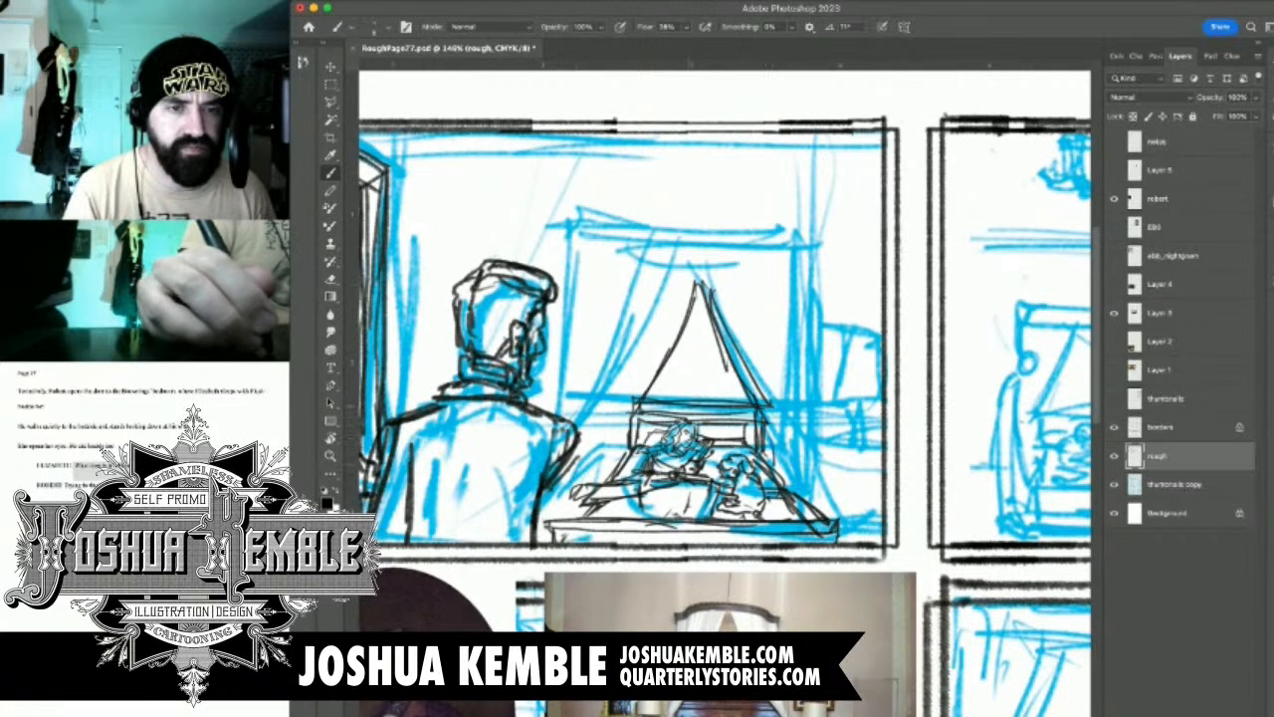
Draw the left drape's outer vertical lines and a few fold strokes near the drapes' peak
mouse_move(615, 404)
left_mouse_down()
mouse_move(629, 414)
mouse_move(612, 472)
mouse_move(625, 462)
left_mouse_up()
left_click_drag(625, 328, 631, 409)
left_click_drag(637, 249, 633, 406)
left_click_drag(635, 272, 633, 368)
left_click_drag(644, 263, 645, 386)
left_click_drag(738, 280, 750, 340)
mouse_move(696, 265)
left_mouse_down()
mouse_move(692, 301)
mouse_move(707, 295)
left_mouse_up()
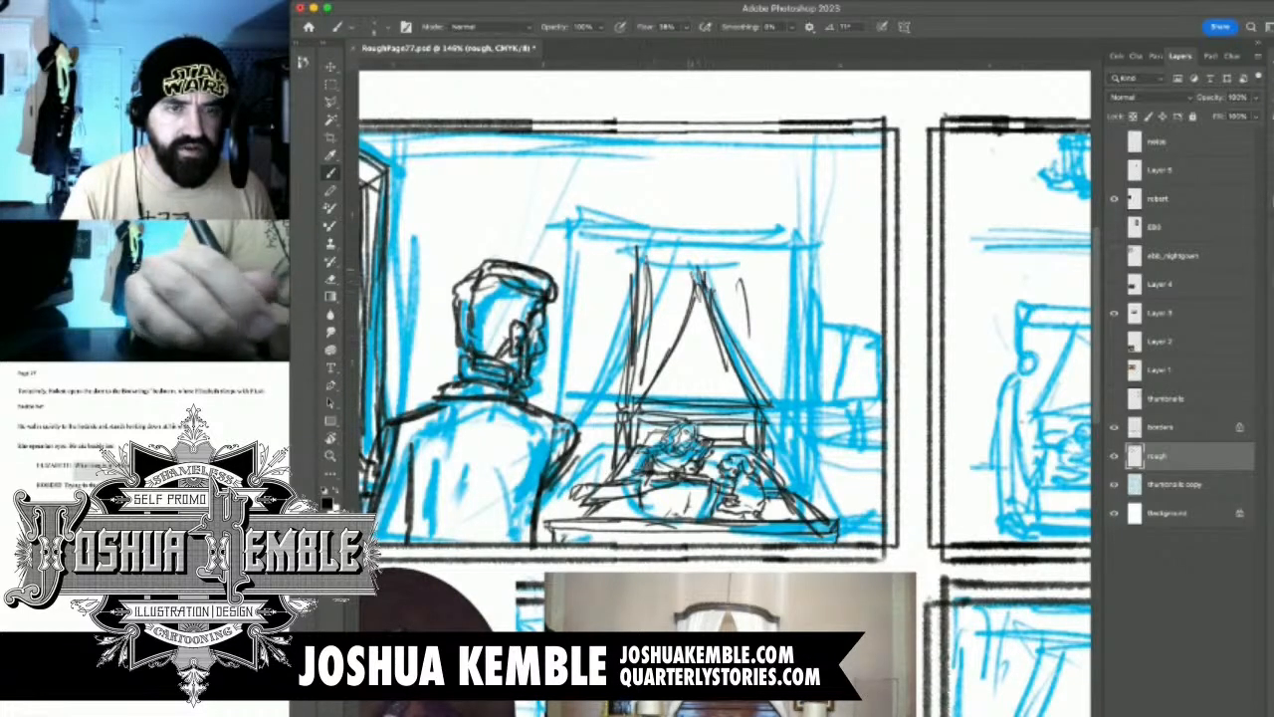
Draw the curved canopy top and the right drape's long vertical lines down past the headboard
mouse_move(645, 263)
left_mouse_down()
mouse_move(772, 272)
mouse_move(709, 253)
mouse_move(647, 259)
mouse_move(760, 259)
mouse_move(748, 249)
mouse_move(645, 255)
mouse_move(767, 259)
left_mouse_up()
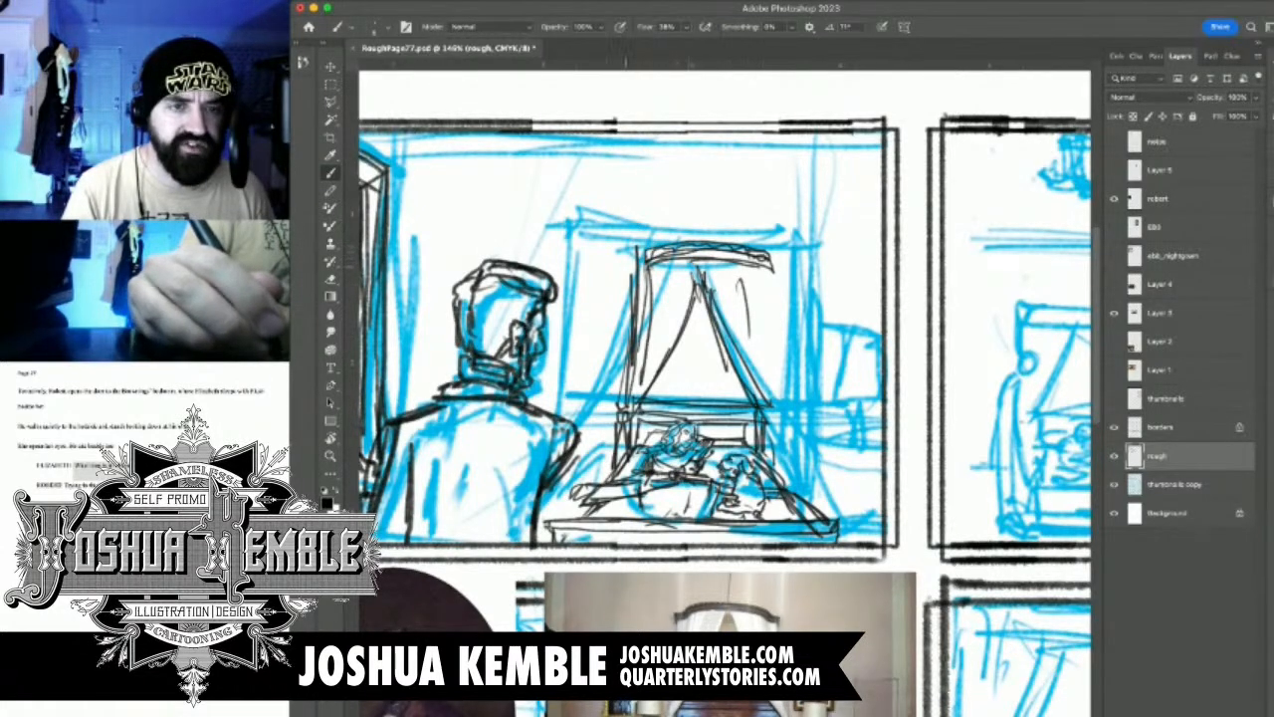
mouse_move(645, 258)
left_mouse_down()
mouse_move(634, 277)
mouse_move(727, 297)
mouse_move(759, 389)
left_mouse_up()
left_click_drag(739, 266, 765, 416)
left_click_drag(772, 265, 767, 383)
left_click_drag(774, 269, 775, 412)
left_click_drag(785, 299, 786, 426)
left_click_drag(783, 348, 780, 436)
left_click_drag(783, 392, 781, 442)
left_click_drag(778, 261, 776, 419)
left_click_drag(778, 320, 774, 486)
Erase the excess strokes along the right drape's outer edge
key("e")
left_click_drag(766, 308, 782, 406)
left_click_drag(780, 342, 781, 404)
mouse_move(780, 288)
left_mouse_down()
mouse_move(782, 412)
mouse_move(776, 364)
left_mouse_up()
left_click_drag(777, 272, 776, 342)
mouse_move(766, 301)
left_mouse_down()
mouse_move(766, 333)
mouse_move(748, 319)
left_mouse_up()
left_click_drag(765, 278, 765, 326)
Redraw the right drape's folds and outer edge, and add the hanging rod above the canopy
key("b")
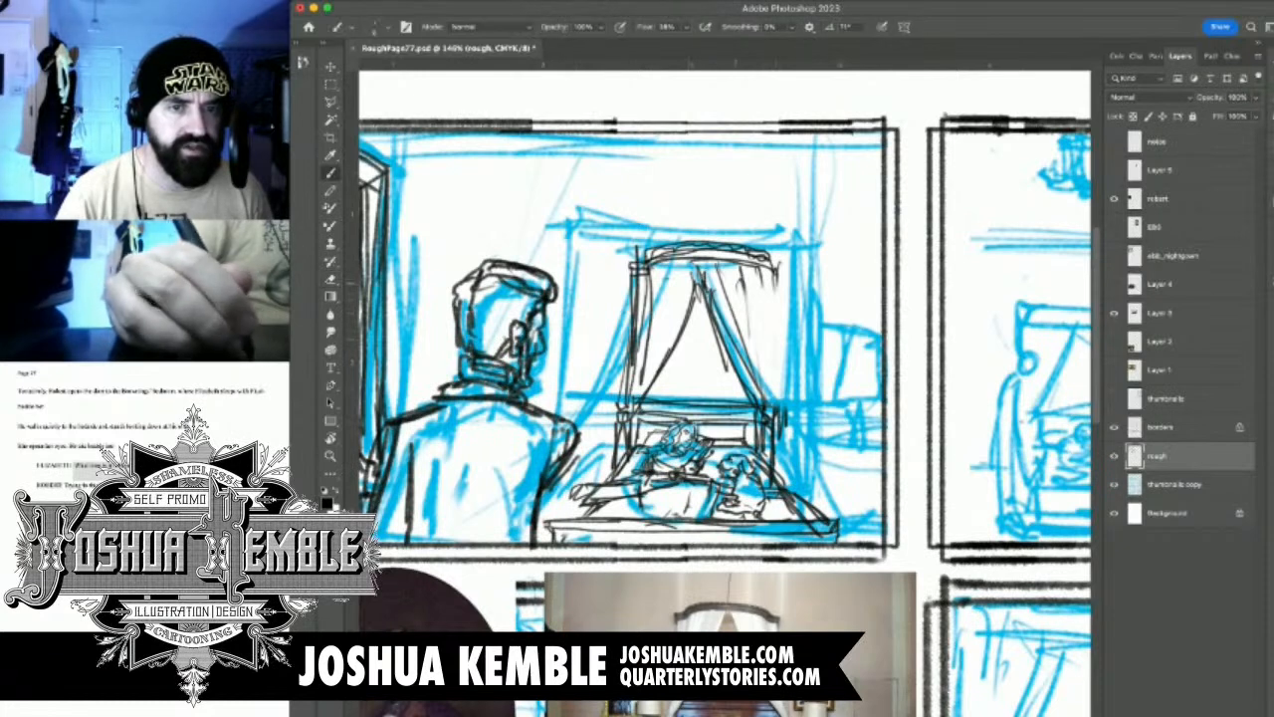
left_click_drag(739, 262, 748, 398)
mouse_move(746, 310)
left_mouse_down()
mouse_move(762, 404)
mouse_move(765, 261)
mouse_move(773, 397)
left_mouse_up()
mouse_move(772, 295)
left_mouse_down()
mouse_move(771, 418)
mouse_move(767, 392)
left_mouse_up()
left_click_drag(738, 144, 742, 214)
left_click_drag(635, 284, 672, 278)
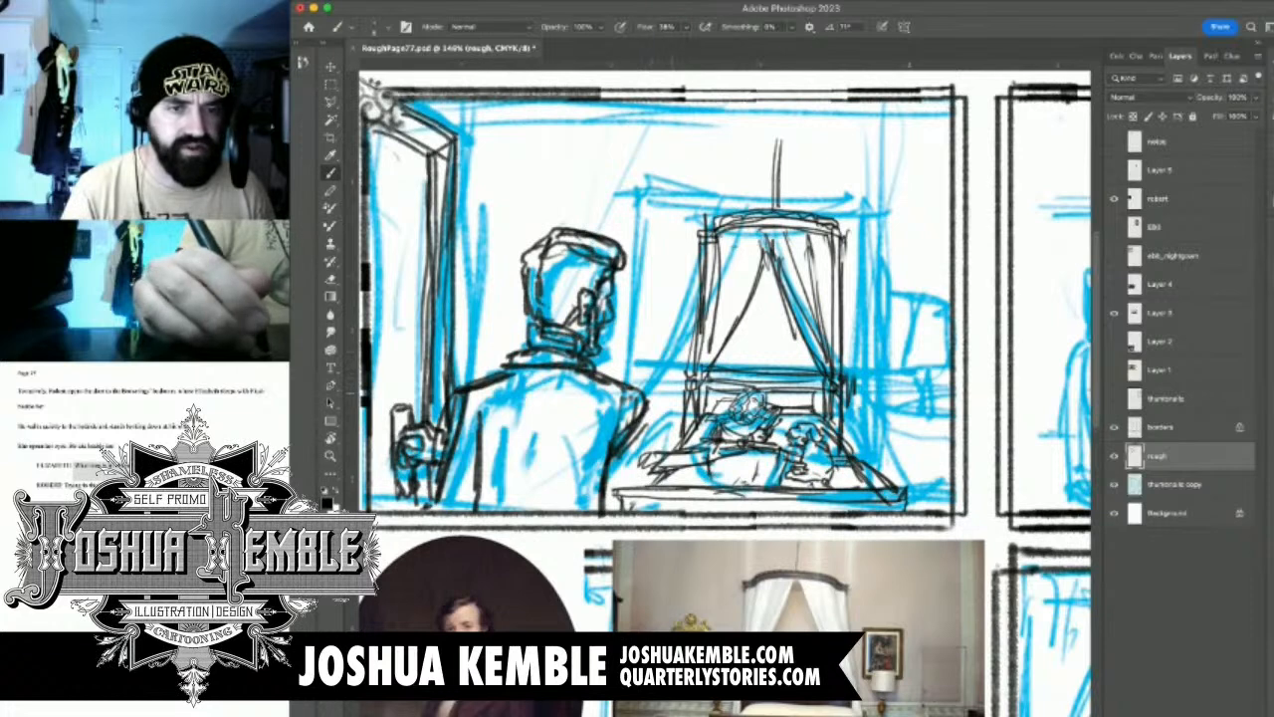
Draw the left bedside table between the man's shoulder and the bed
mouse_move(648, 402)
left_mouse_down()
mouse_move(665, 403)
mouse_move(626, 384)
mouse_move(661, 407)
mouse_move(662, 455)
left_mouse_up()
left_click_drag(672, 407, 667, 455)
mouse_move(671, 441)
left_mouse_down()
mouse_move(678, 400)
mouse_move(676, 437)
left_mouse_up()
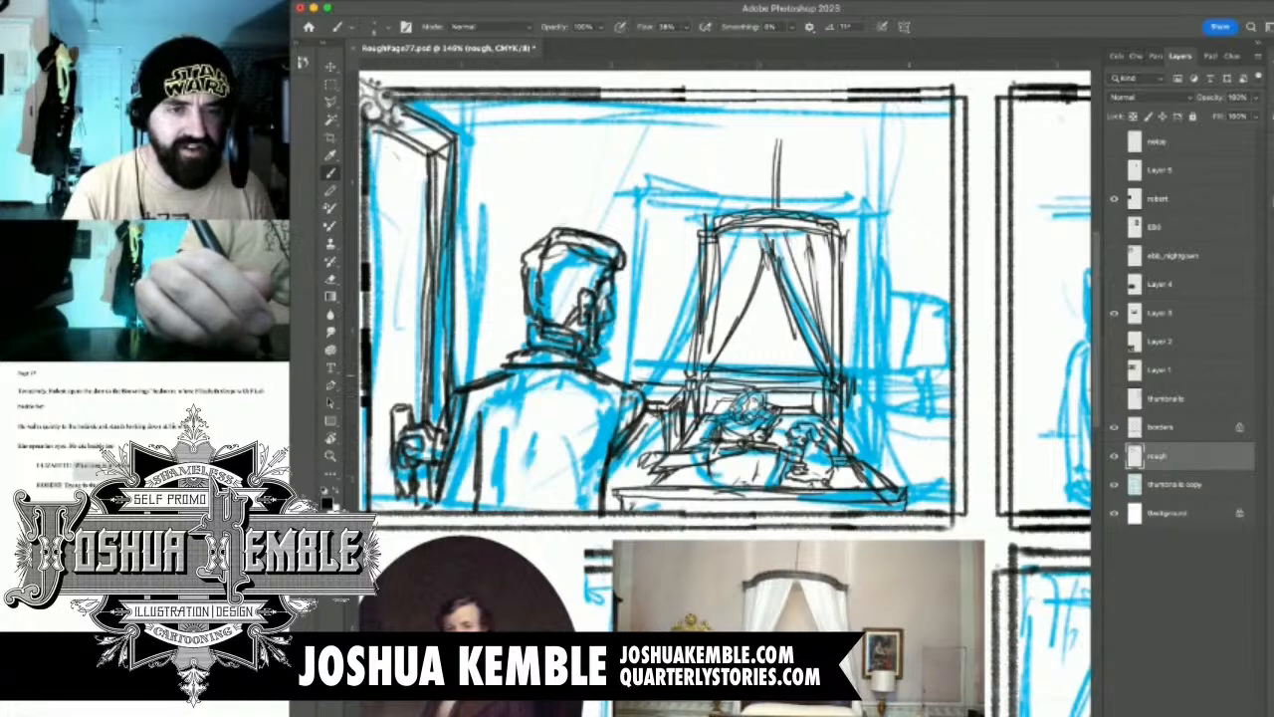
Draw a shaded lamp on the left bedside table, and hatch the area beneath it beside the man's arm
left_click_drag(654, 370, 658, 395)
left_click_drag(656, 372, 665, 395)
mouse_move(661, 379)
left_mouse_down()
mouse_move(664, 389)
mouse_move(668, 358)
mouse_move(645, 354)
mouse_move(677, 329)
mouse_move(679, 361)
left_mouse_up()
left_click_drag(664, 359, 679, 364)
left_click_drag(681, 352, 683, 360)
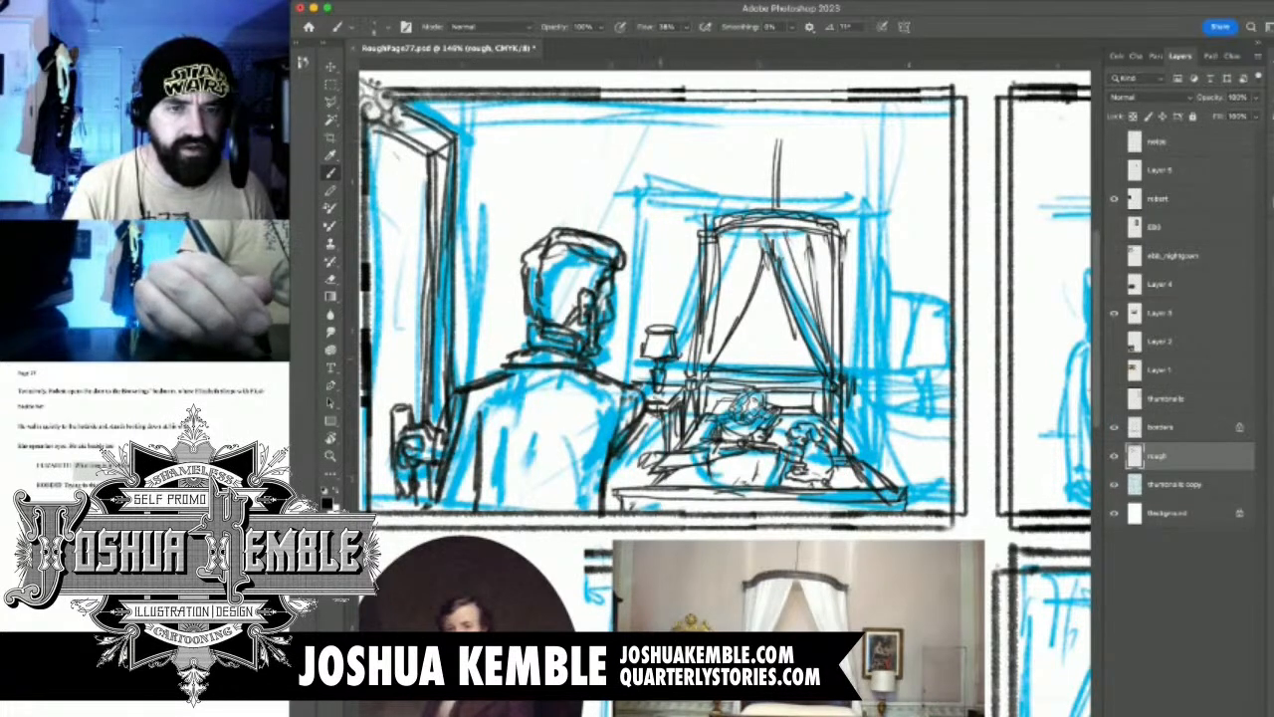
mouse_move(647, 393)
left_mouse_down()
mouse_move(670, 388)
mouse_move(644, 400)
mouse_move(626, 458)
left_mouse_up()
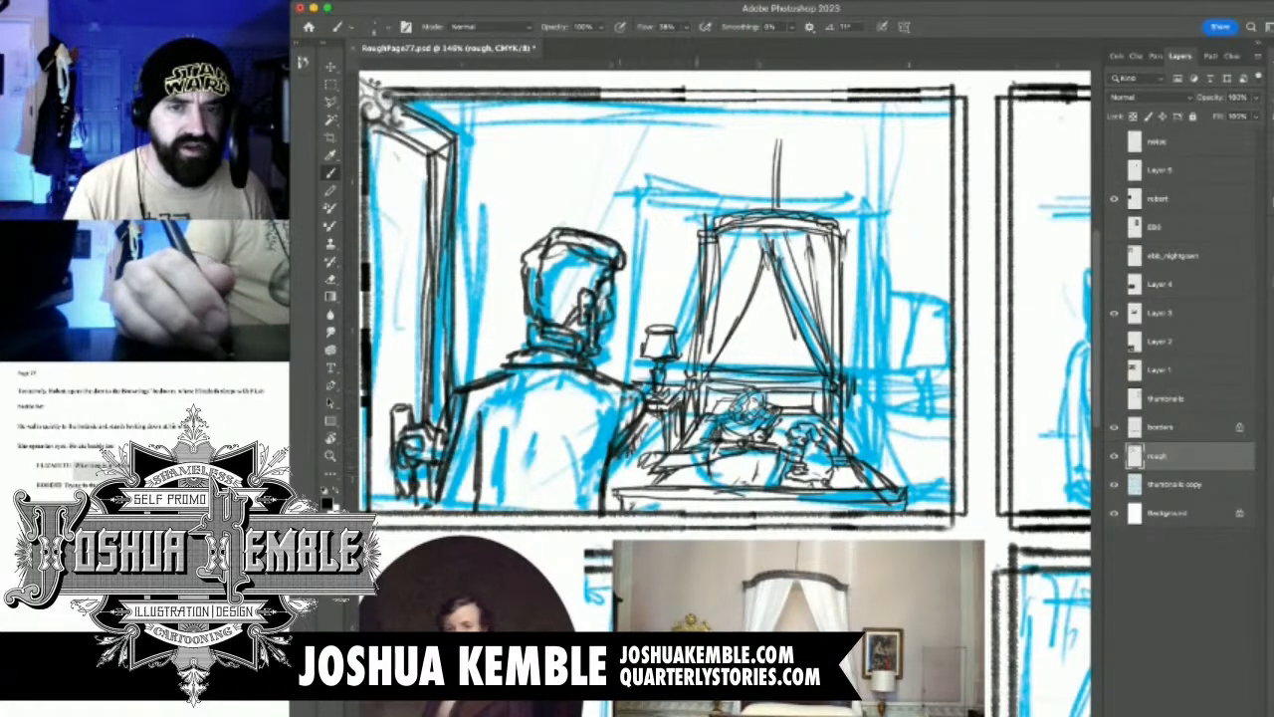
Draw the right bedside table's top with a shaded lamp standing on it
mouse_move(854, 384)
left_mouse_down()
mouse_move(857, 403)
mouse_move(931, 403)
mouse_move(896, 388)
left_mouse_up()
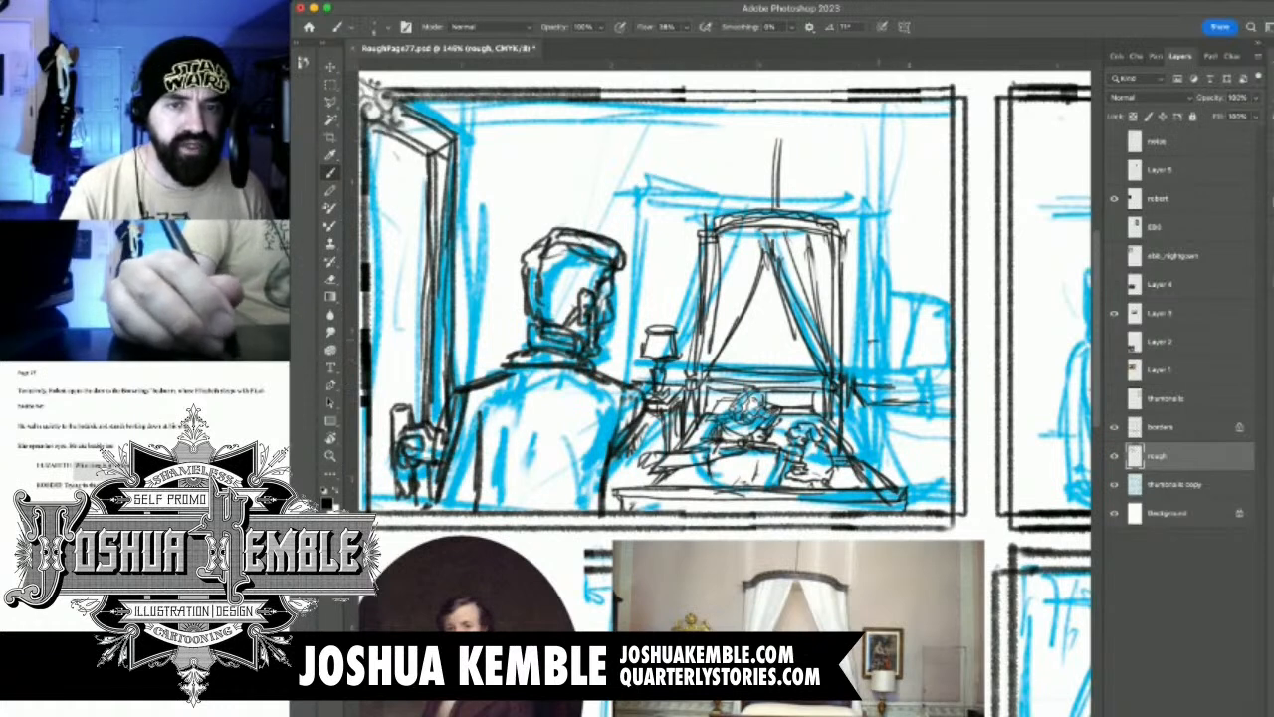
mouse_move(887, 339)
left_mouse_down()
mouse_move(869, 334)
mouse_move(888, 338)
mouse_move(868, 366)
mouse_move(898, 362)
mouse_move(879, 387)
mouse_move(885, 376)
left_mouse_up()
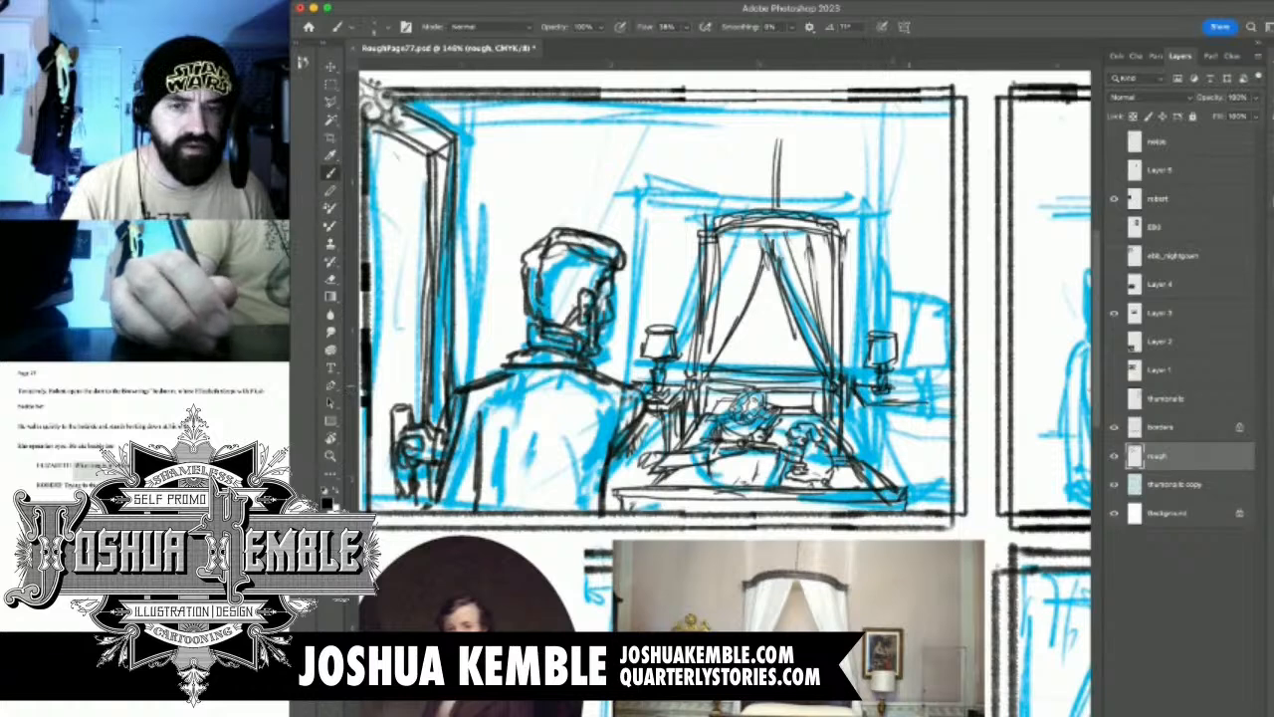
mouse_move(900, 386)
left_mouse_down()
mouse_move(914, 400)
mouse_move(926, 384)
mouse_move(945, 402)
left_mouse_up()
left_click_drag(912, 402, 949, 402)
mouse_move(864, 404)
left_mouse_down()
mouse_move(864, 418)
mouse_move(912, 418)
left_mouse_up()
Add the legs and apron lines to the right bedside table
left_click_drag(615, 378, 636, 384)
mouse_move(875, 410)
left_mouse_down()
mouse_move(935, 410)
mouse_move(936, 472)
left_mouse_up()
left_click_drag(939, 401, 935, 470)
mouse_move(862, 414)
left_mouse_down()
mouse_move(868, 468)
mouse_move(858, 441)
left_mouse_up()
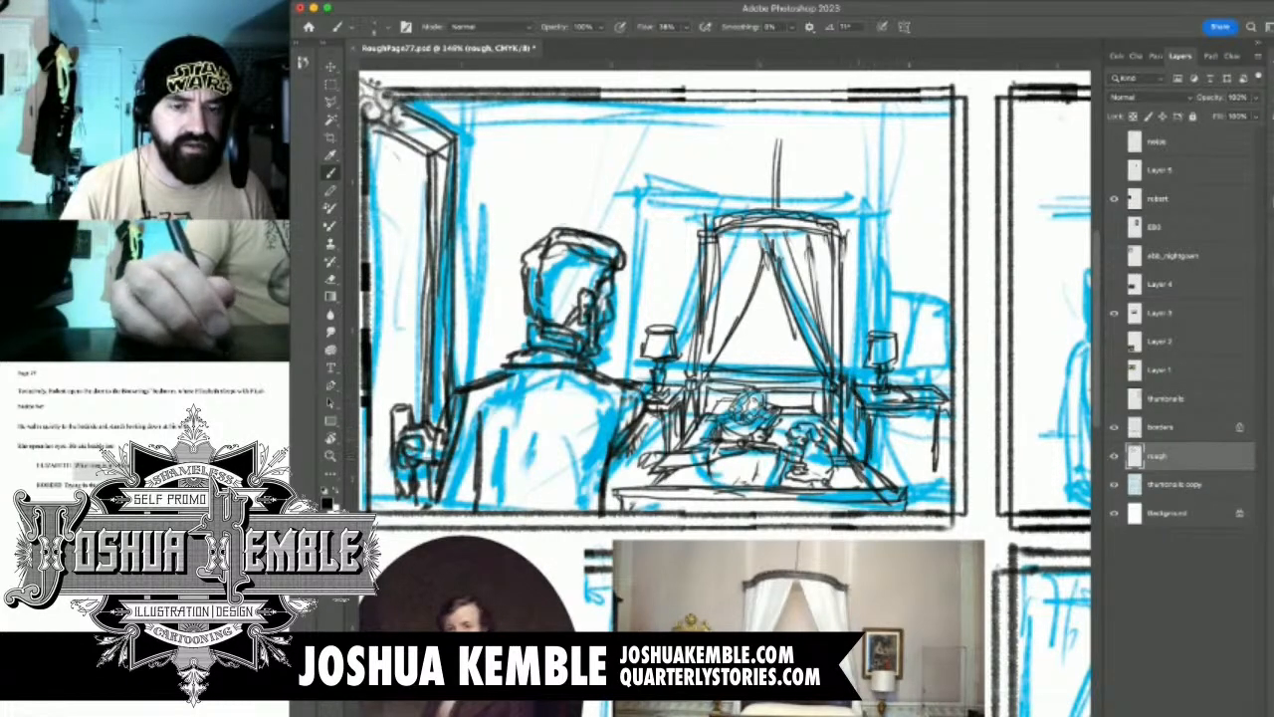
left_click_drag(912, 410, 916, 454)
mouse_move(917, 408)
left_mouse_down()
mouse_move(917, 438)
mouse_move(897, 431)
mouse_move(953, 430)
mouse_move(961, 390)
left_mouse_up()
mouse_move(847, 411)
left_mouse_down()
mouse_move(857, 424)
mouse_move(920, 424)
left_mouse_up()
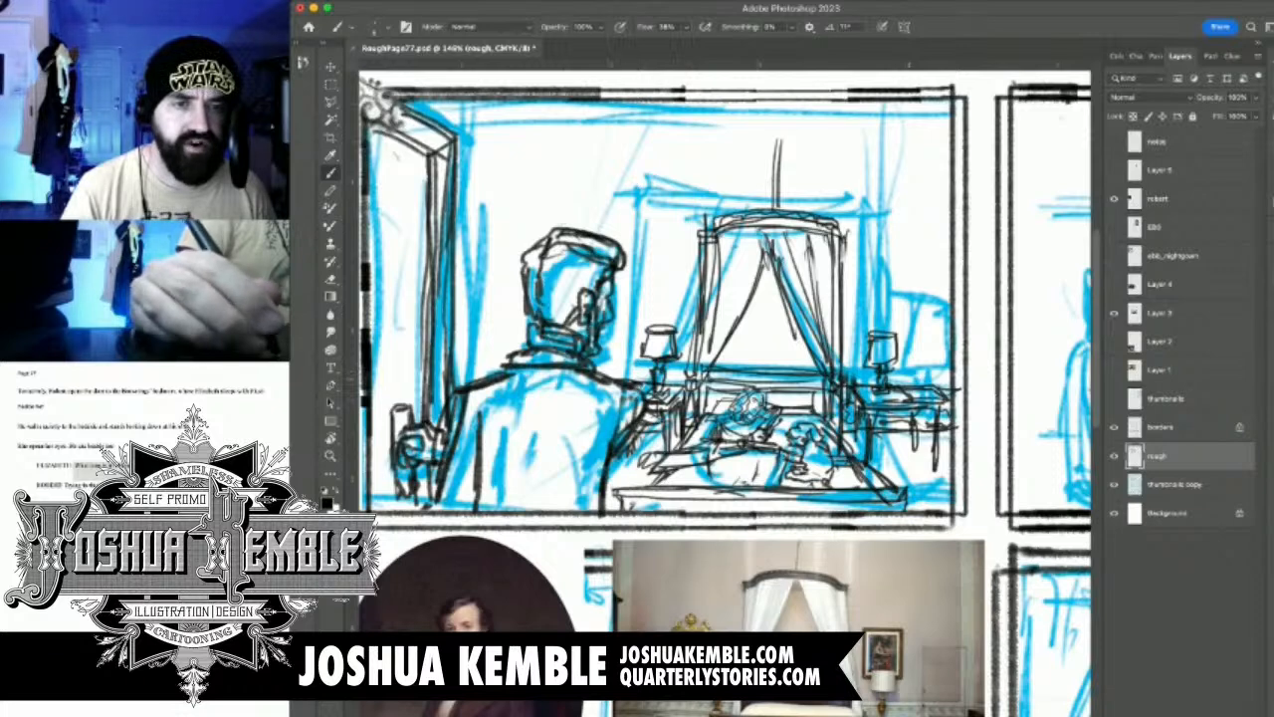
Draw the horizontal wall moulding lines behind the lamps on both sides of the bed
mouse_move(601, 363)
left_mouse_down()
mouse_move(694, 354)
mouse_move(636, 374)
mouse_move(692, 379)
mouse_move(615, 364)
mouse_move(692, 370)
left_mouse_up()
left_click_drag(677, 370, 692, 372)
left_click_drag(844, 375, 972, 378)
left_click_drag(892, 380, 964, 386)
left_click_drag(844, 374, 951, 370)
mouse_move(838, 366)
left_mouse_down()
mouse_move(862, 355)
mouse_move(966, 362)
left_mouse_up()
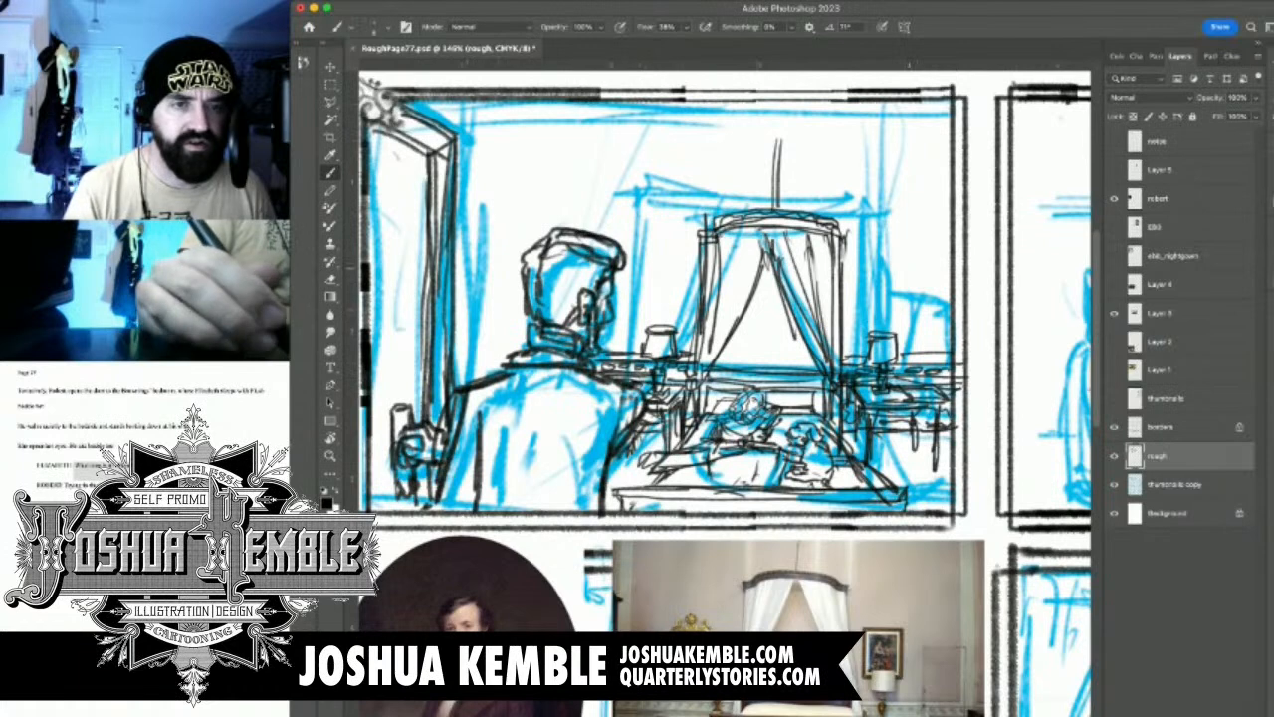
Draw the ornate wall mirror's frame and crest beside the man's head, above the left lamp
left_click_drag(619, 299, 651, 324)
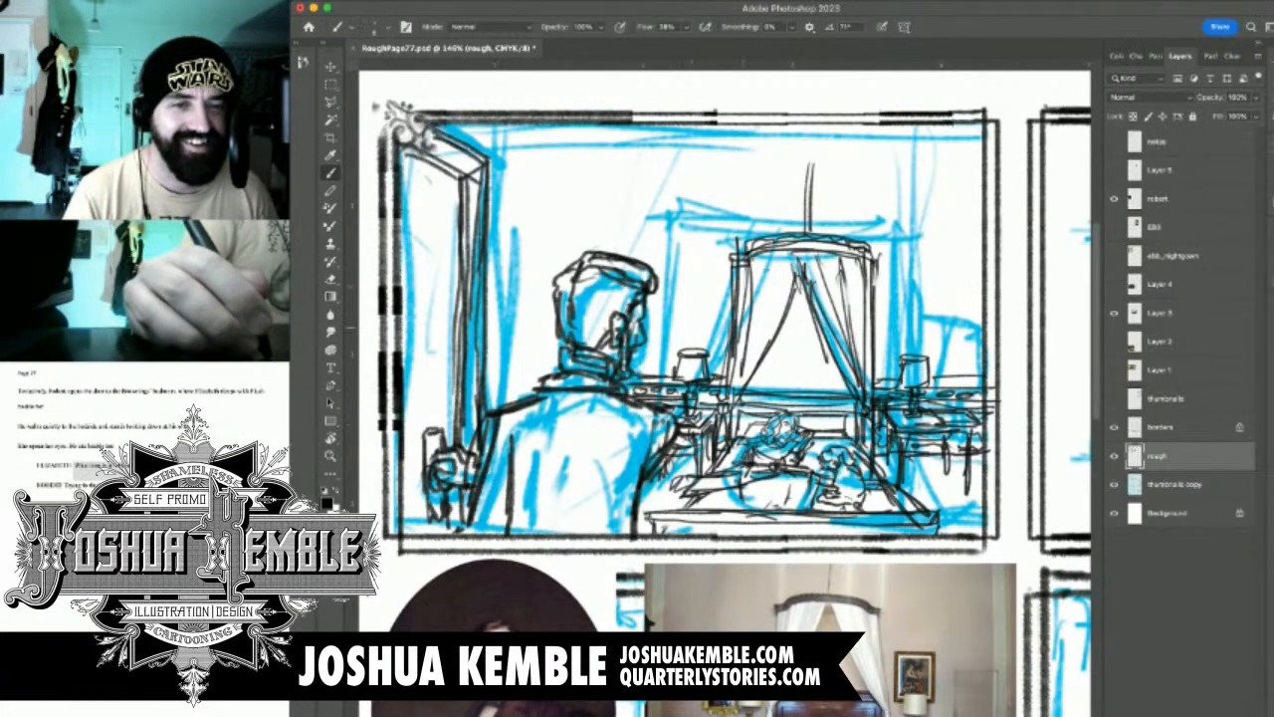
mouse_move(686, 322)
left_mouse_down()
mouse_move(686, 350)
mouse_move(651, 303)
mouse_move(654, 350)
left_mouse_up()
mouse_move(657, 307)
left_mouse_down()
mouse_move(654, 359)
mouse_move(675, 365)
left_mouse_up()
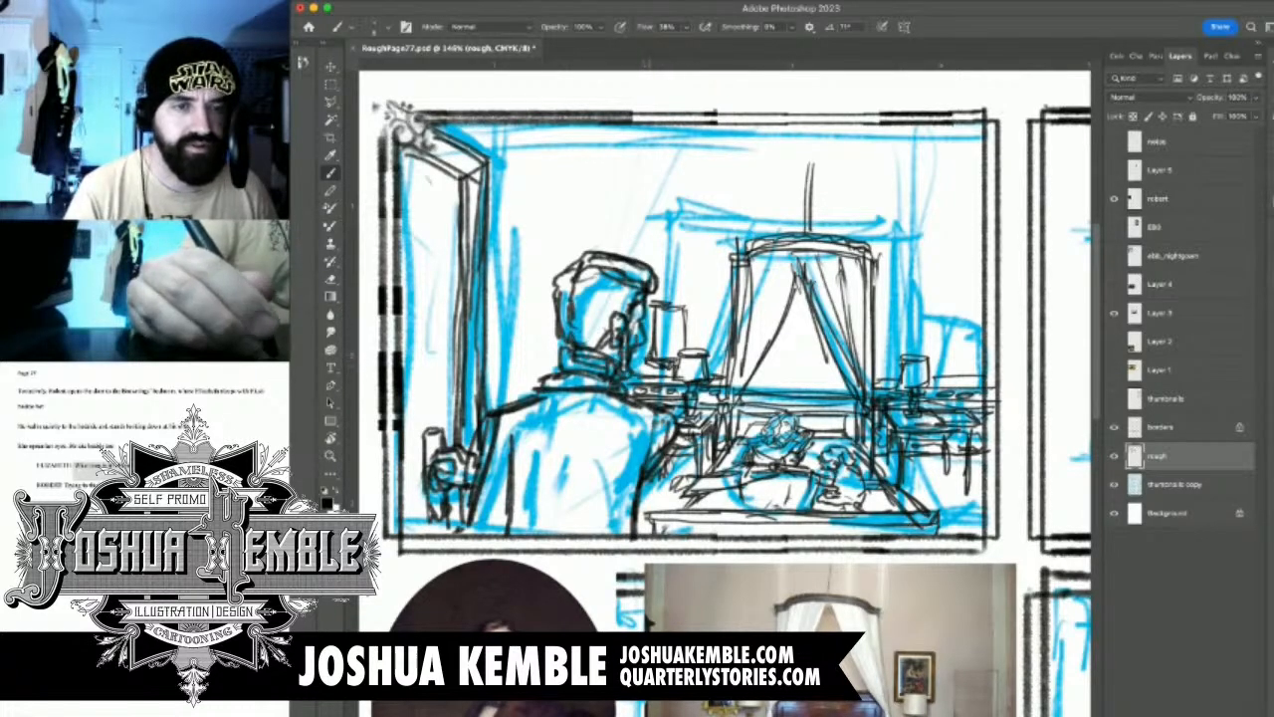
left_click_drag(651, 307, 650, 348)
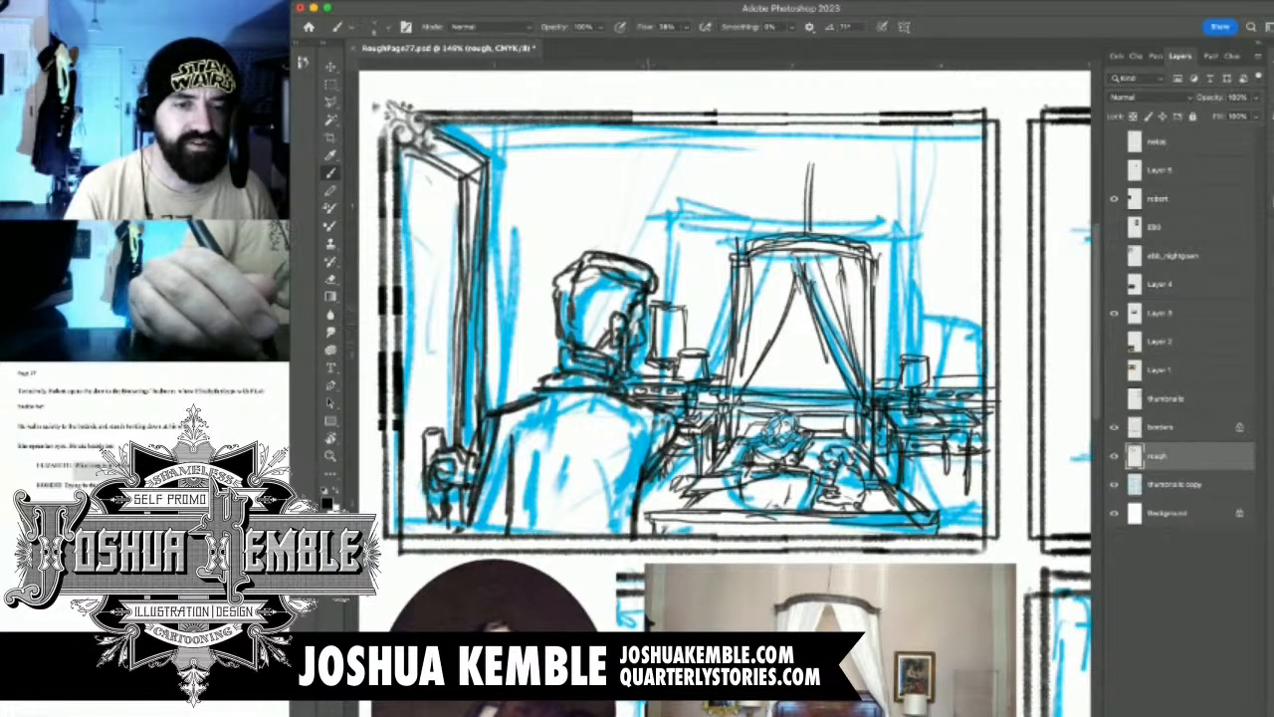
mouse_move(655, 301)
left_mouse_down()
mouse_move(695, 311)
mouse_move(663, 301)
mouse_move(679, 301)
mouse_move(691, 352)
left_mouse_up()
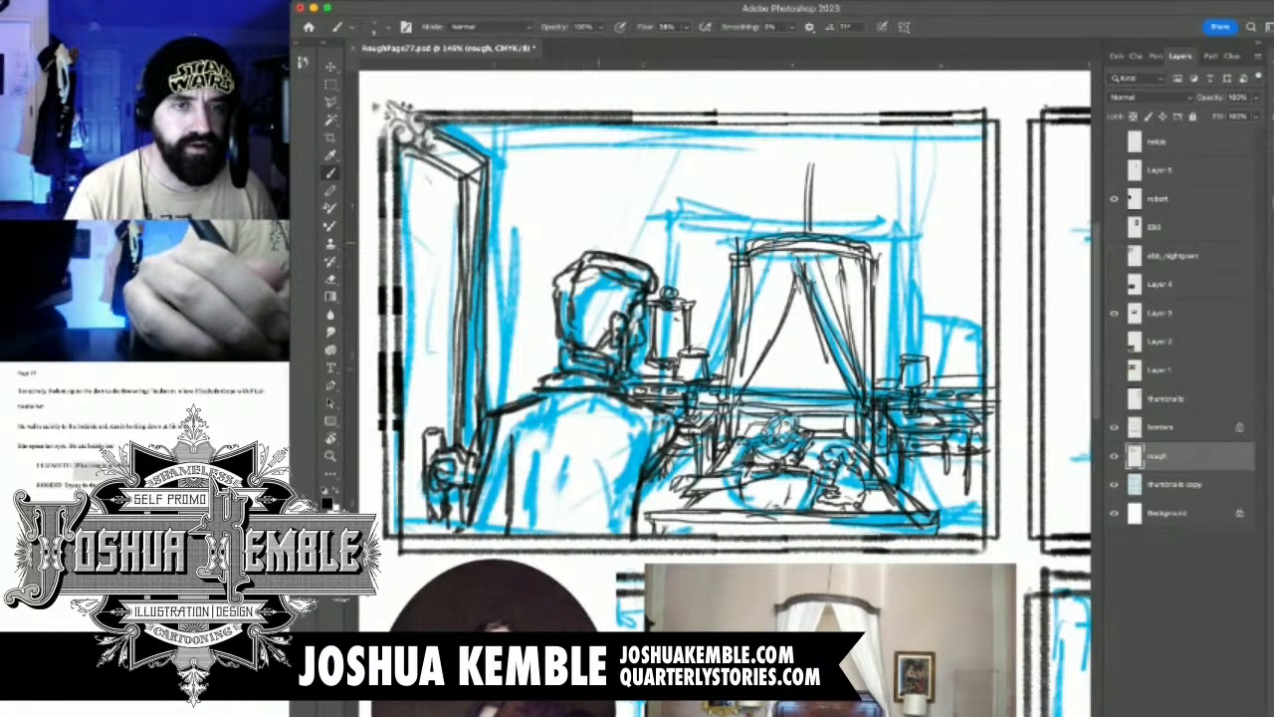
Draw several parallel vertical strokes on the wall directly above the man's head
left_click_drag(620, 195, 616, 253)
left_click_drag(619, 183, 617, 247)
left_click_drag(608, 191, 607, 237)
left_click_drag(608, 189, 614, 269)
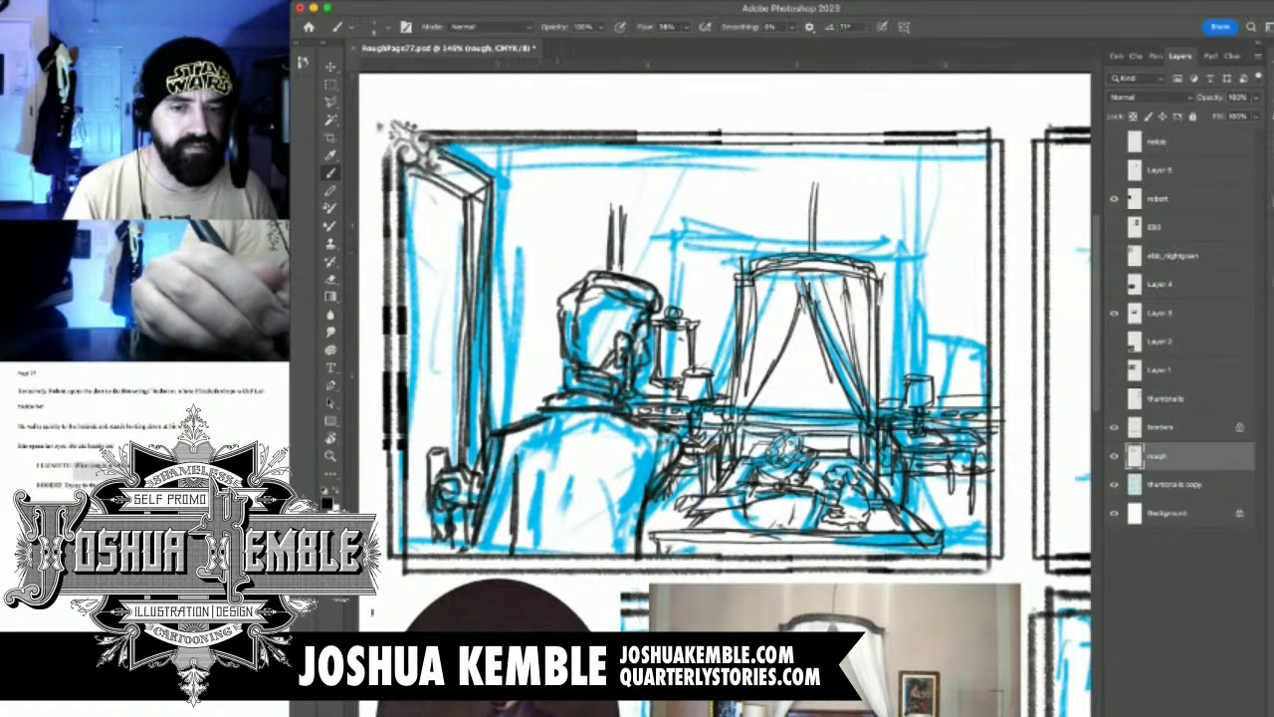
Save RoughPage77.psd
left_click_drag(829, 507, 860, 287)
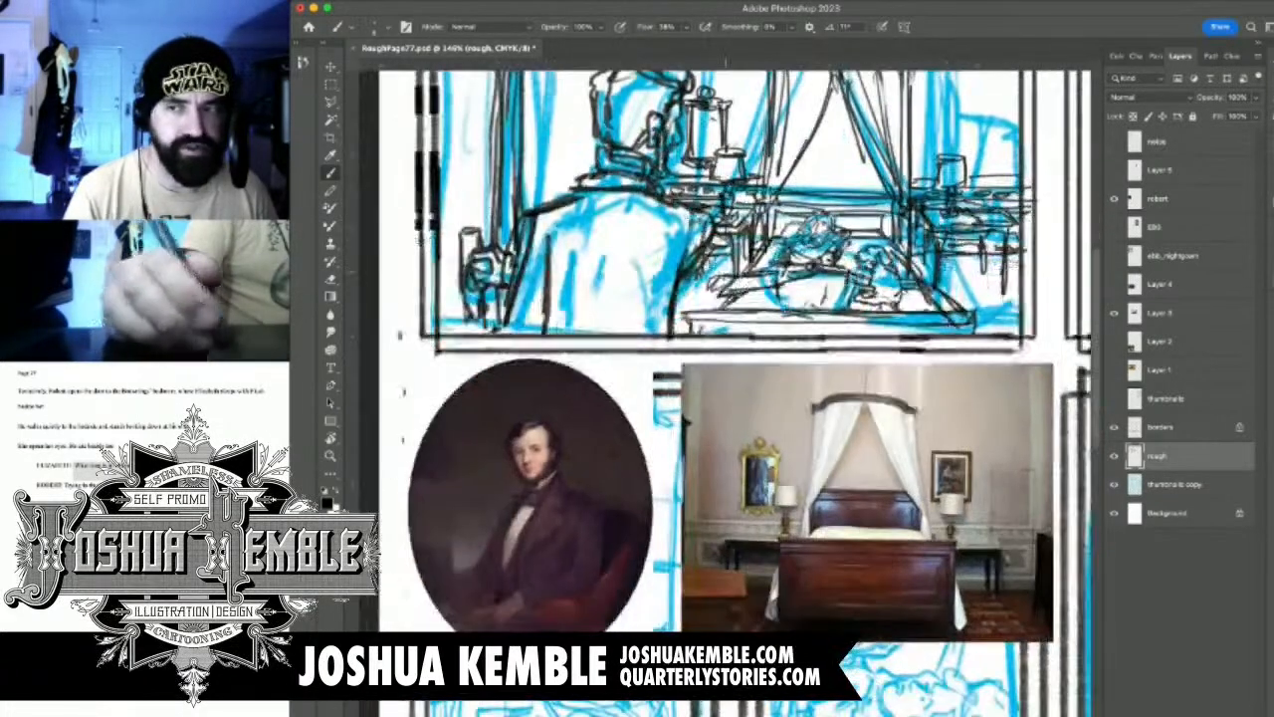
left_click_drag(593, 324, 502, 327)
key("super+s")
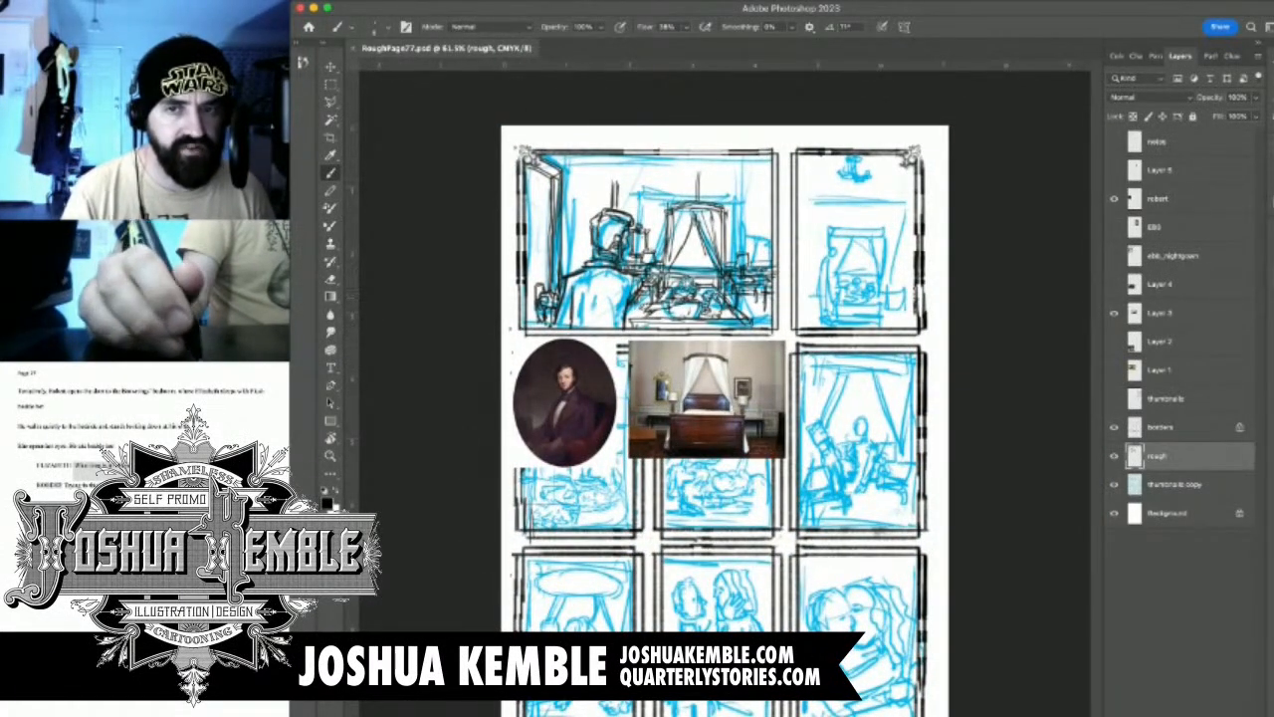
Swap the visible bed photo for the Layer 1 bedroom photo and place it over the upper panels beside the man's head
left_click(1114, 342)
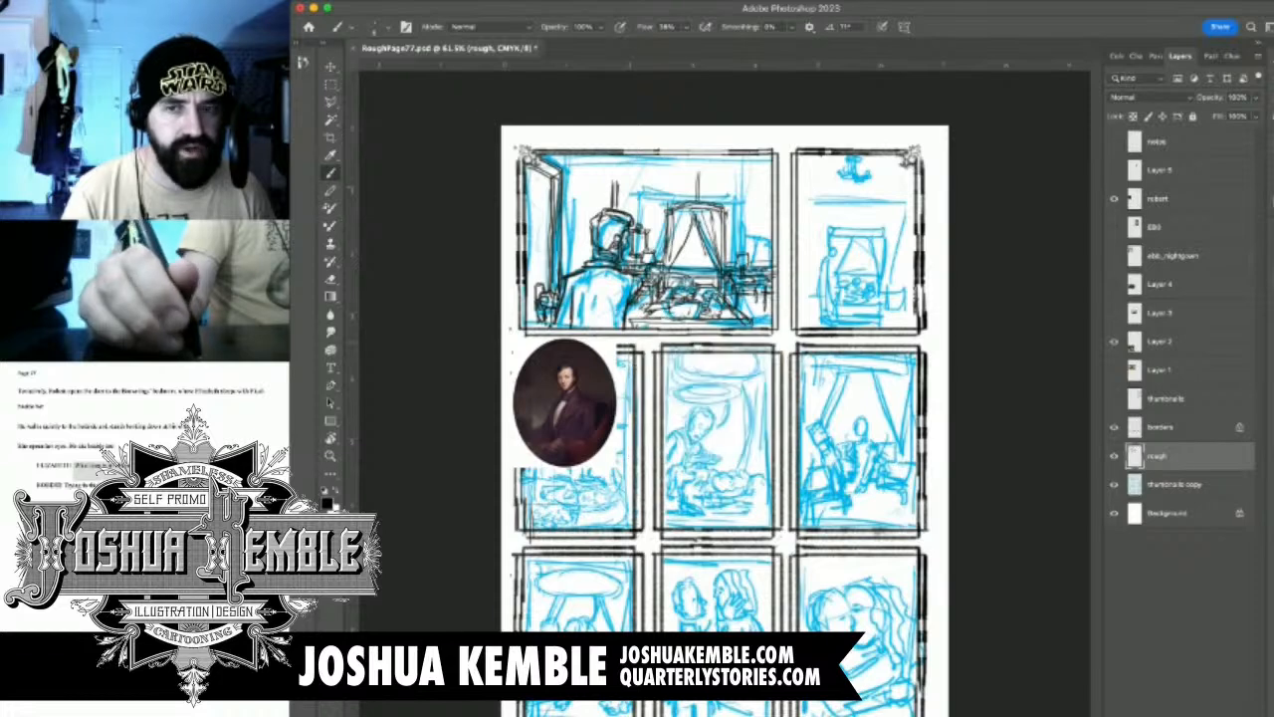
left_click(1114, 341)
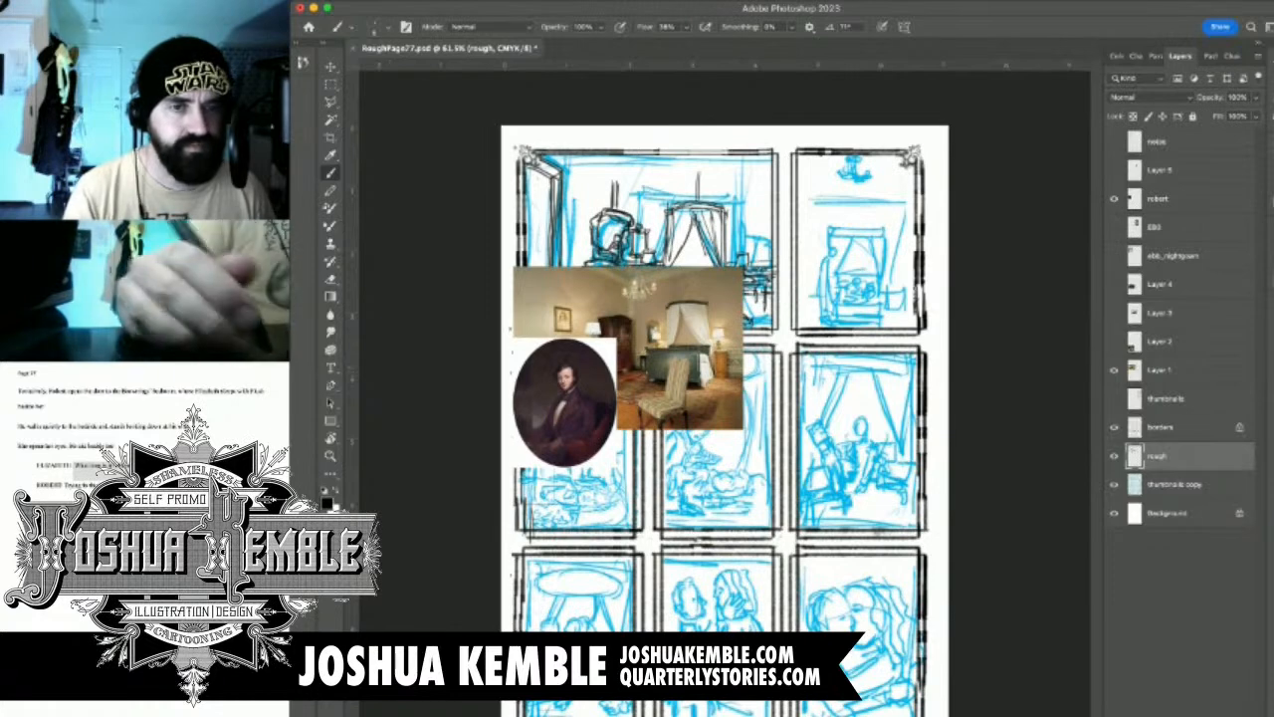
left_click(1161, 370)
left_click(330, 67)
left_click_drag(687, 319, 839, 208)
left_click(609, 244, "super")
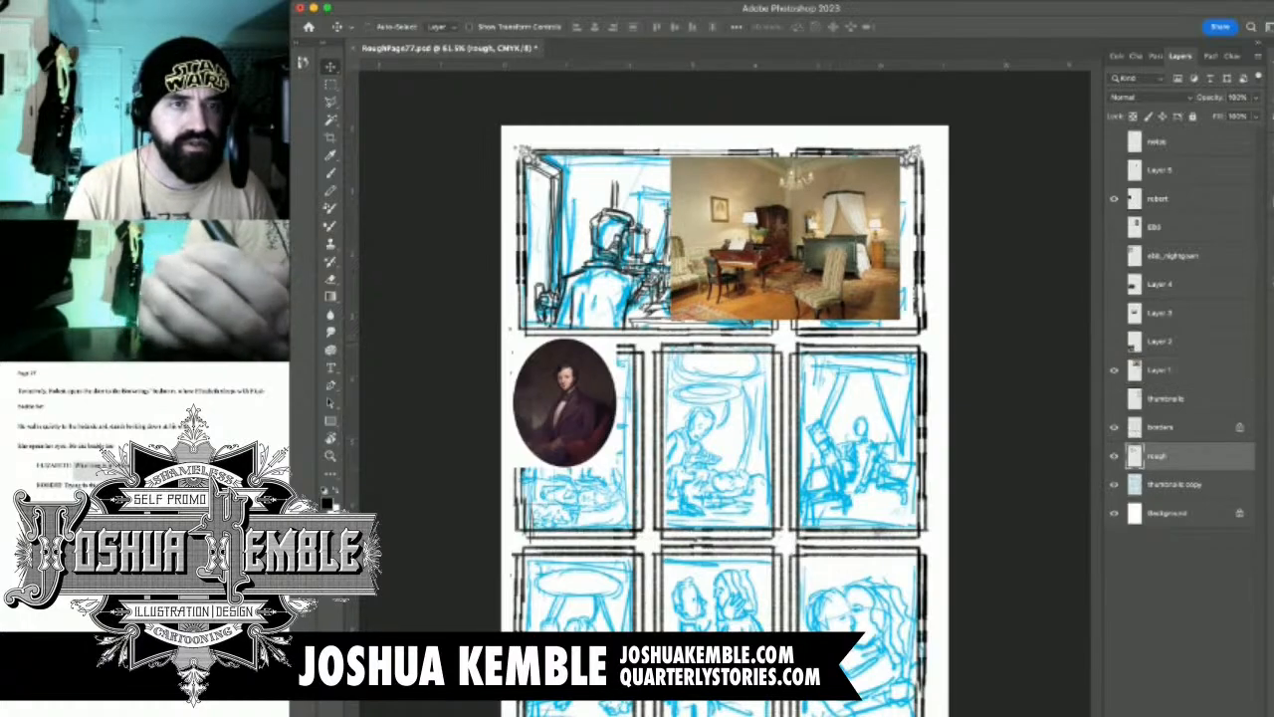
left_click_drag(714, 218, 796, 218)
left_click_drag(488, 218, 591, 403)
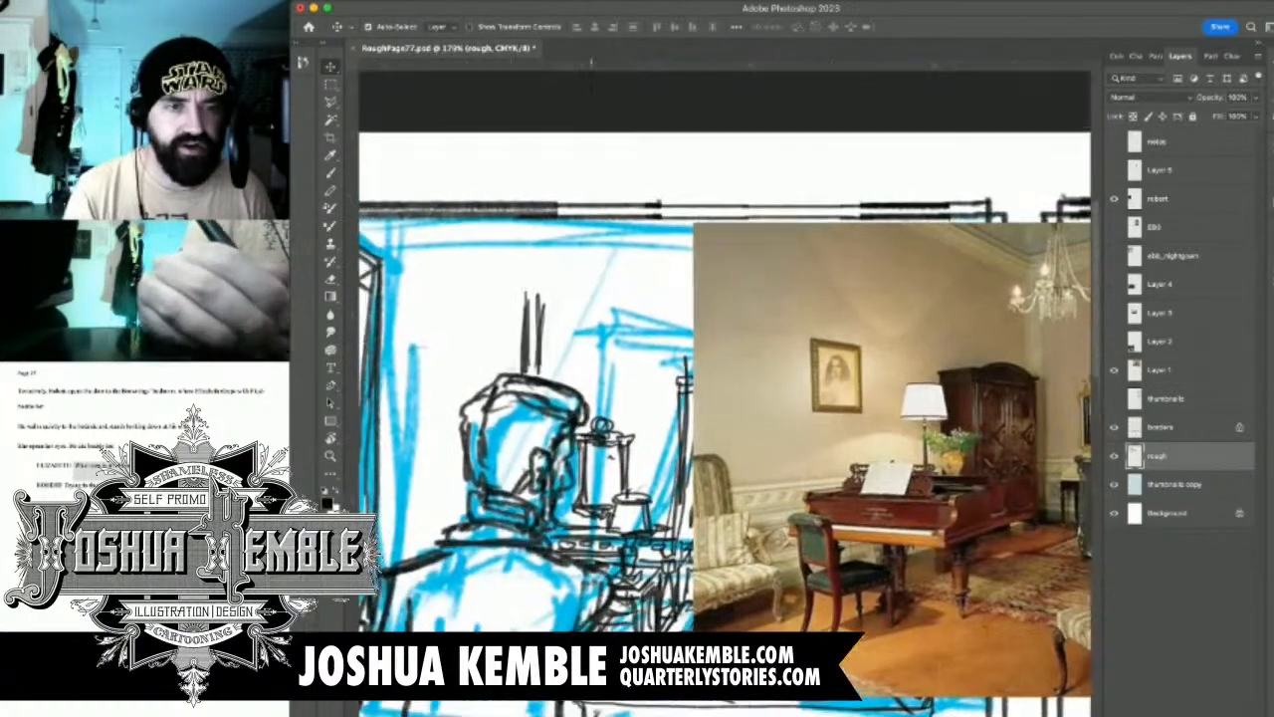
left_click_drag(556, 302, 524, 303)
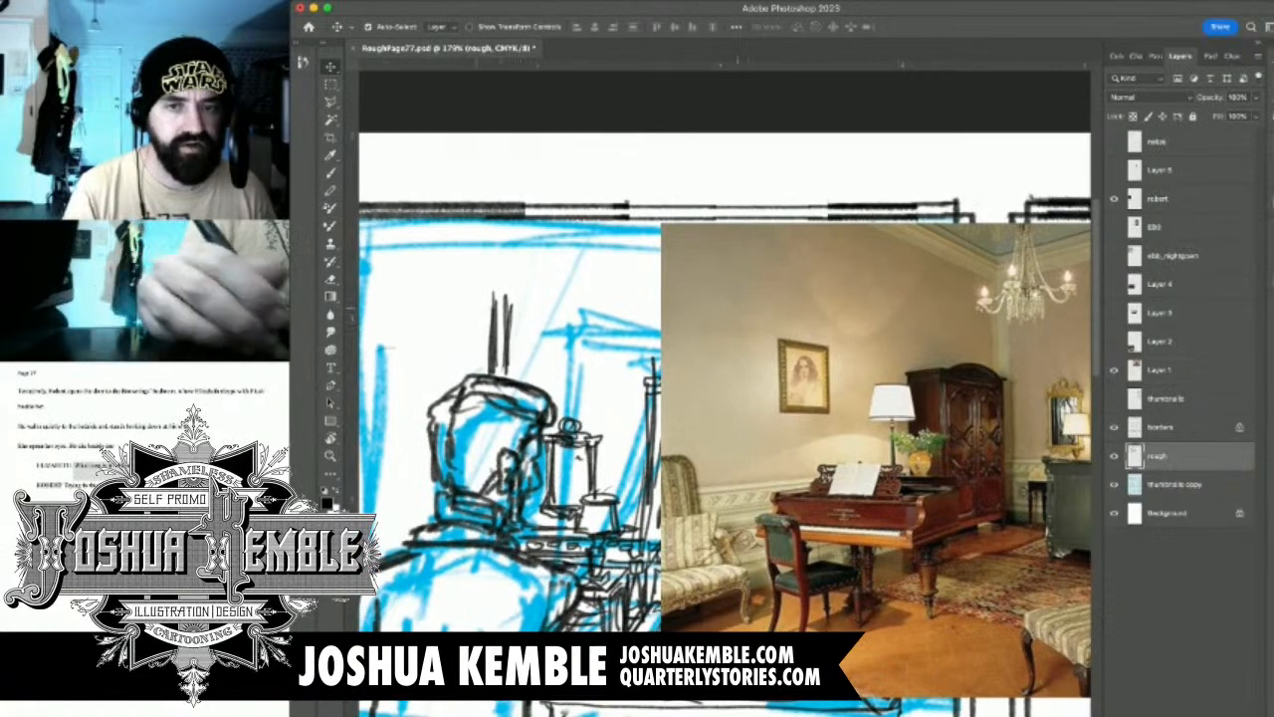
left_click_drag(413, 303, 475, 303)
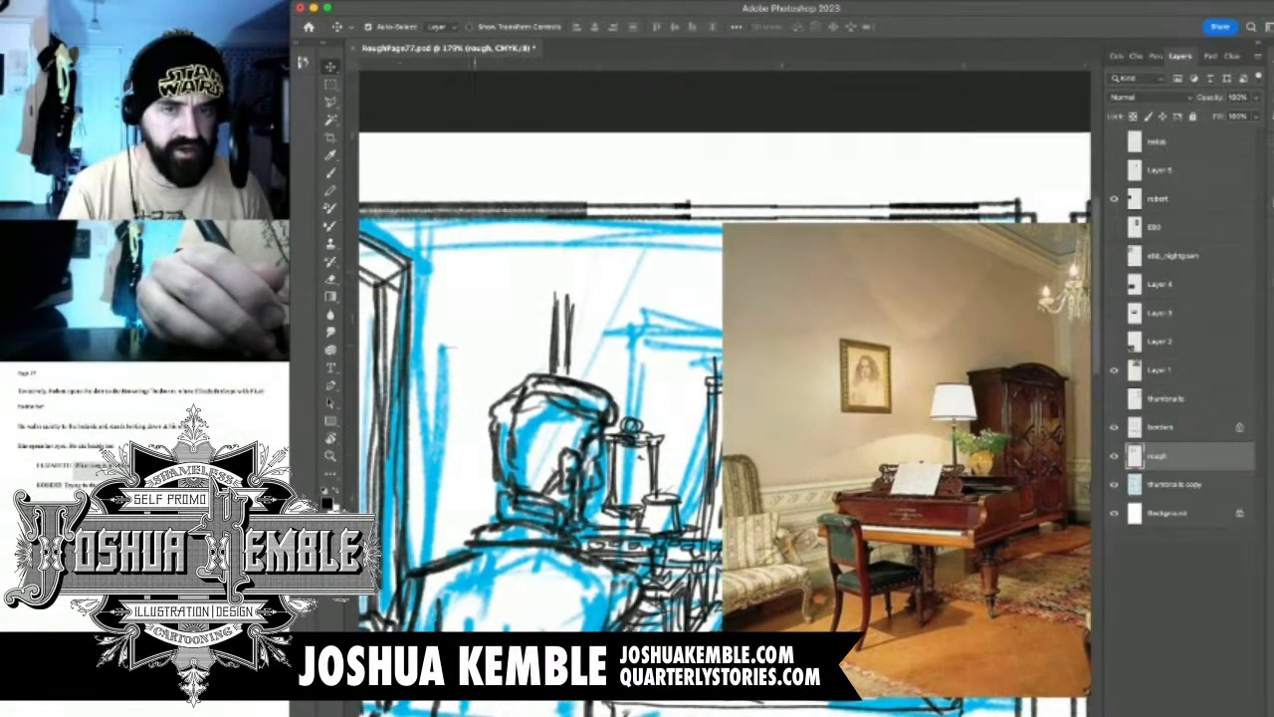
Draw the wardrobe's arched crest, cornice and long vertical side edges on the wall behind the man
key("b")
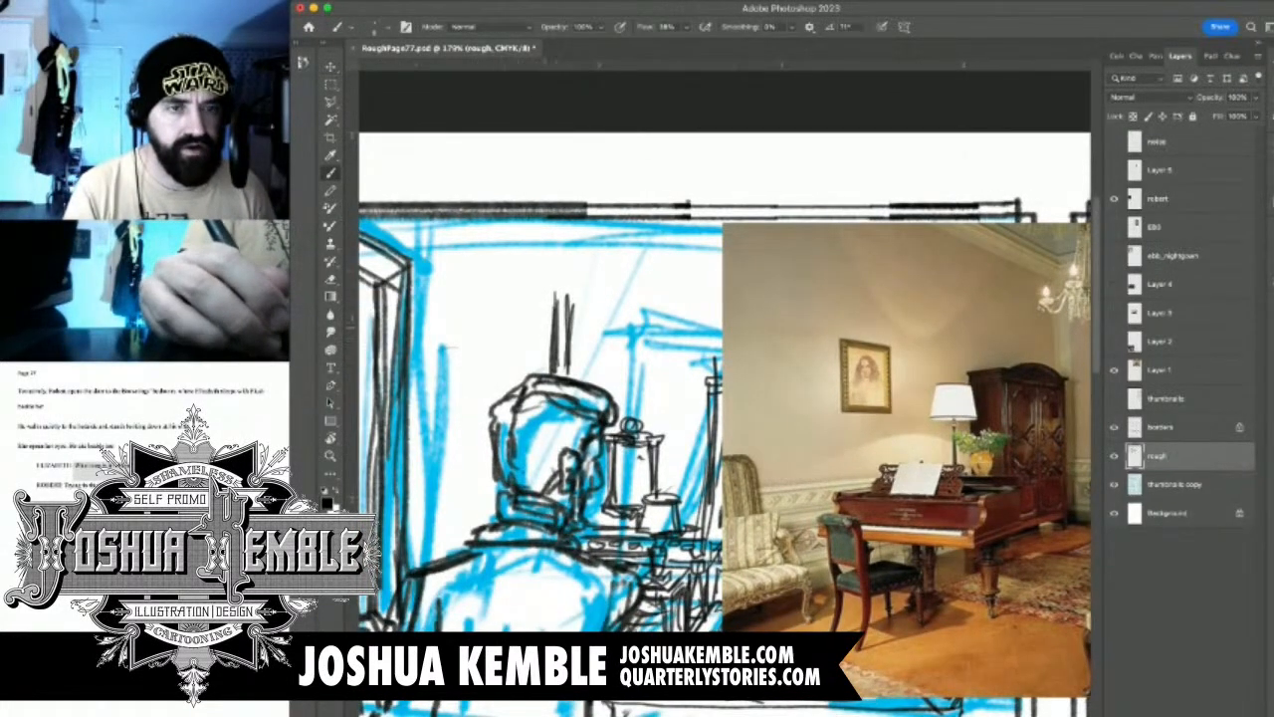
mouse_move(538, 320)
left_mouse_down()
mouse_move(558, 337)
mouse_move(522, 316)
mouse_move(552, 340)
mouse_move(353, 306)
mouse_move(607, 336)
left_mouse_up()
mouse_move(493, 316)
left_mouse_down()
mouse_move(478, 321)
mouse_move(525, 305)
mouse_move(555, 339)
left_mouse_up()
mouse_move(512, 322)
left_mouse_down()
mouse_move(553, 302)
mouse_move(514, 304)
left_mouse_up()
left_click_drag(488, 327, 541, 305)
mouse_move(540, 310)
left_mouse_down()
mouse_move(549, 334)
mouse_move(587, 338)
mouse_move(532, 333)
left_mouse_up()
mouse_move(545, 311)
left_mouse_down()
mouse_move(530, 332)
mouse_move(507, 327)
left_mouse_up()
mouse_move(504, 322)
left_mouse_down()
mouse_move(508, 336)
mouse_move(416, 330)
mouse_move(464, 432)
left_mouse_up()
left_click_drag(472, 335, 456, 541)
left_click_drag(464, 380, 458, 561)
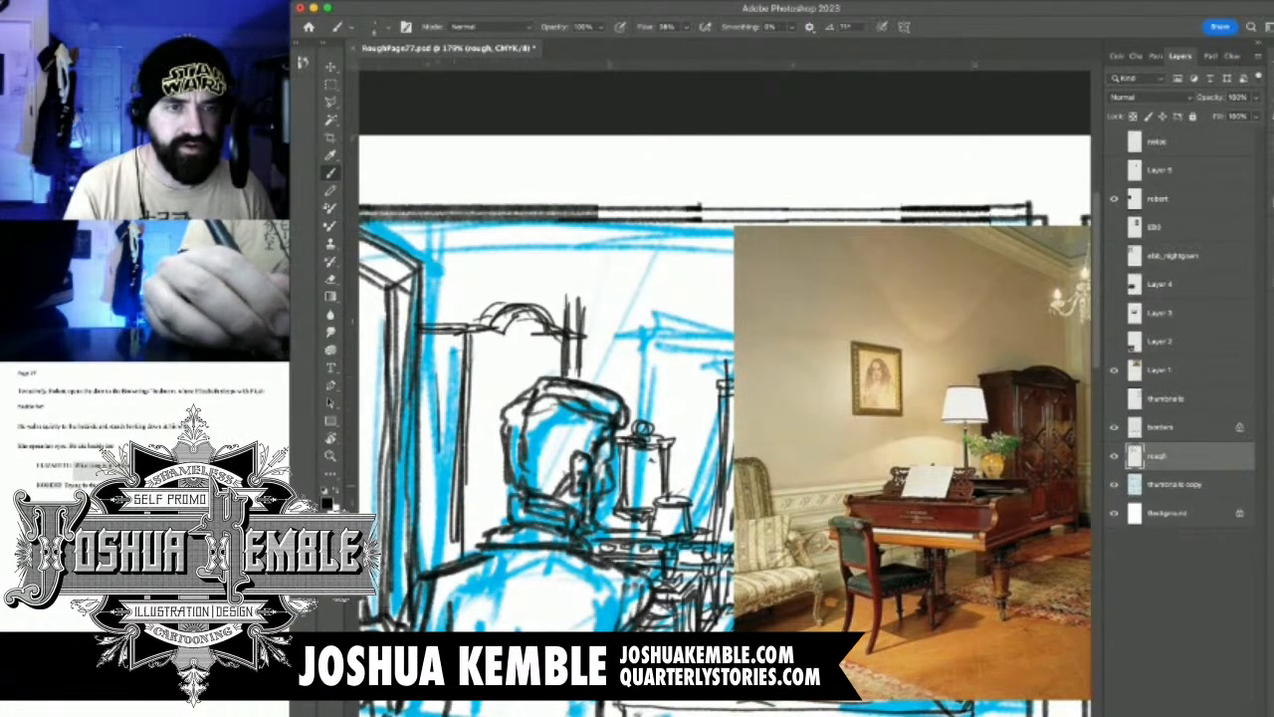
Draw the wardrobe's door frames and ornate carved door panels behind the man's head
mouse_move(516, 323)
left_mouse_down()
mouse_move(524, 338)
mouse_move(575, 355)
left_mouse_up()
left_click_drag(571, 337, 571, 379)
left_click_drag(578, 336, 577, 377)
mouse_move(496, 344)
left_mouse_down()
mouse_move(569, 365)
mouse_move(539, 364)
mouse_move(523, 400)
mouse_move(501, 380)
mouse_move(491, 392)
left_mouse_up()
left_click_drag(488, 366, 515, 408)
left_click_drag(484, 389, 477, 485)
mouse_move(476, 416)
left_mouse_down()
mouse_move(474, 488)
mouse_move(482, 444)
mouse_move(501, 452)
left_mouse_up()
left_click_drag(496, 447, 505, 441)
left_click_drag(532, 388, 555, 375)
mouse_move(501, 461)
left_mouse_down()
mouse_move(472, 484)
mouse_move(470, 541)
mouse_move(488, 527)
left_mouse_up()
left_click_drag(492, 486, 503, 524)
mouse_move(504, 488)
left_mouse_down()
mouse_move(509, 522)
mouse_move(511, 504)
left_mouse_up()
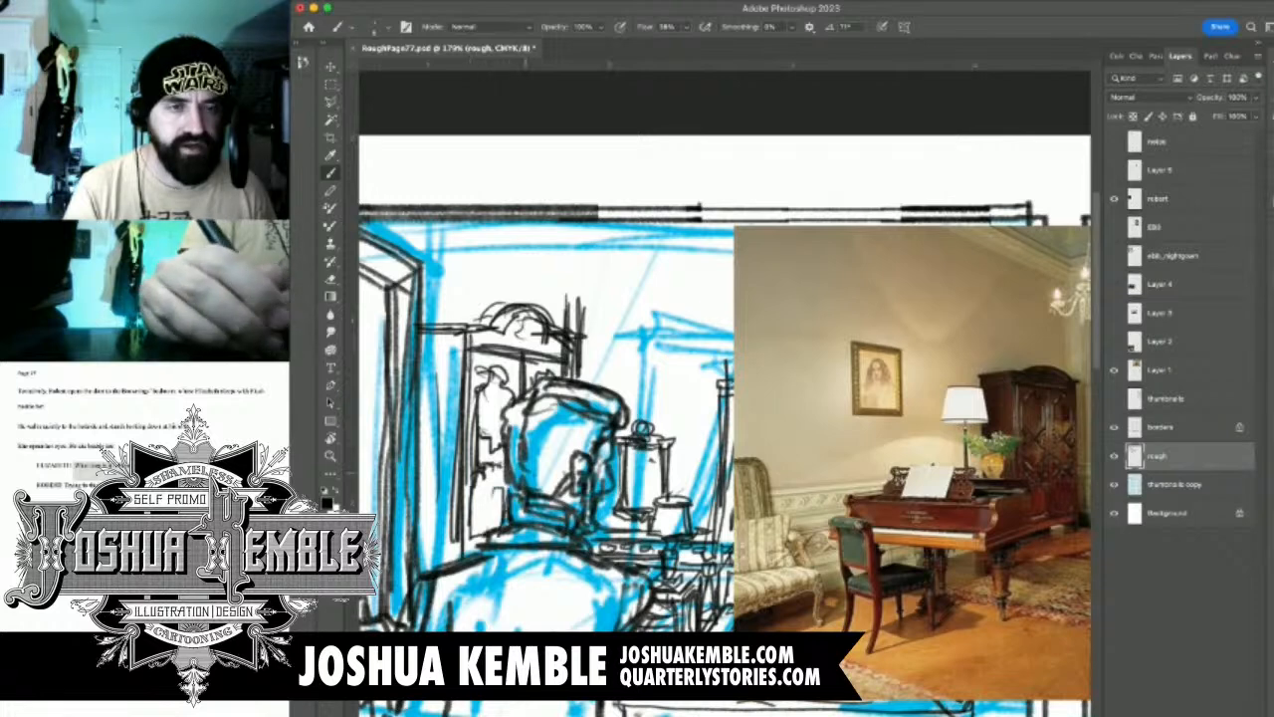
mouse_move(657, 418)
left_mouse_down()
mouse_move(571, 425)
mouse_move(569, 451)
mouse_move(588, 461)
left_mouse_up()
left_click_drag(526, 331, 522, 420)
mouse_move(524, 321)
left_mouse_down()
mouse_move(519, 414)
mouse_move(512, 382)
left_mouse_up()
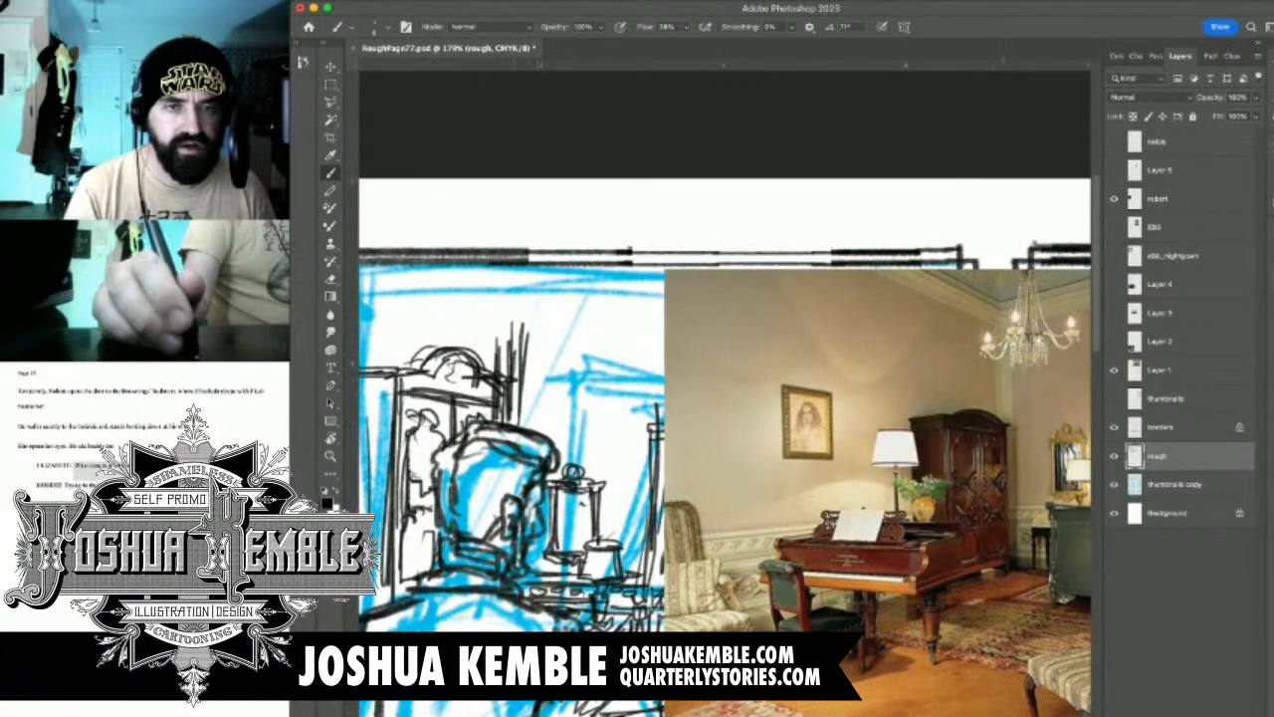
Move the Layer 1 bedroom photo down to uncover the first panel's upper part, and make the rough layer active again
left_click(1114, 370)
left_click_drag(722, 399, 751, 408)
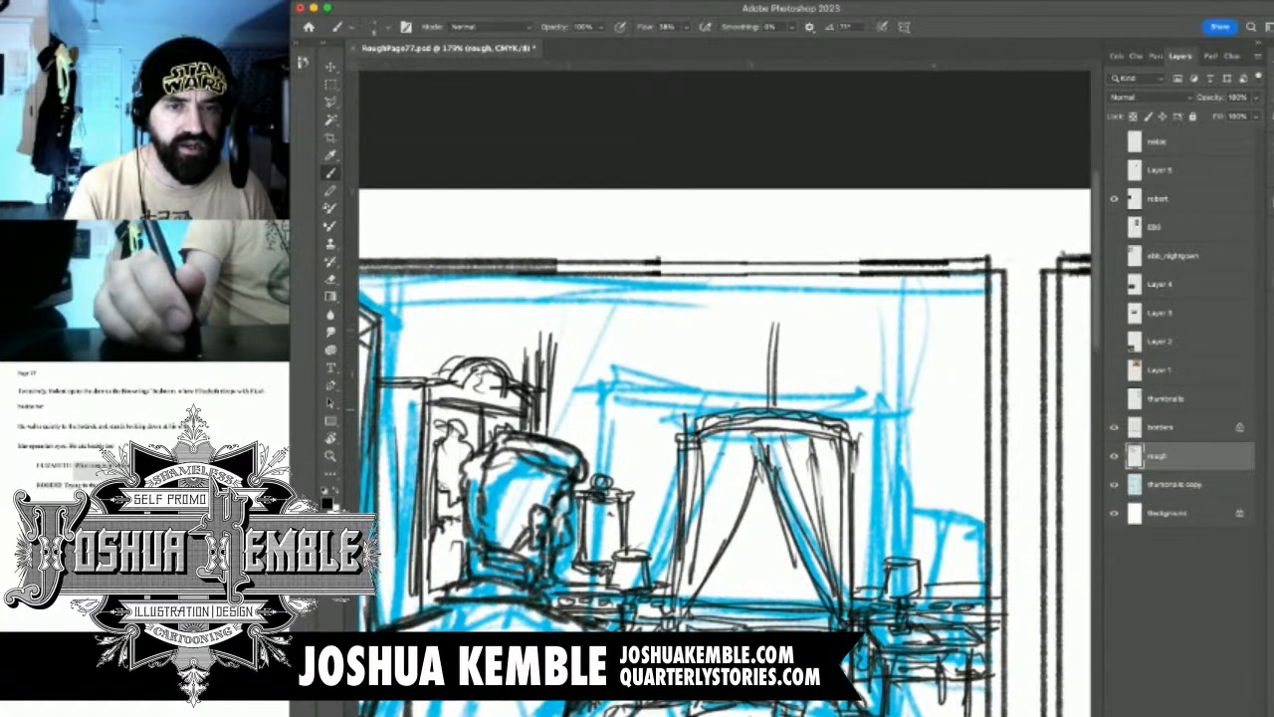
left_click(1114, 369)
left_click_drag(876, 386, 714, 358)
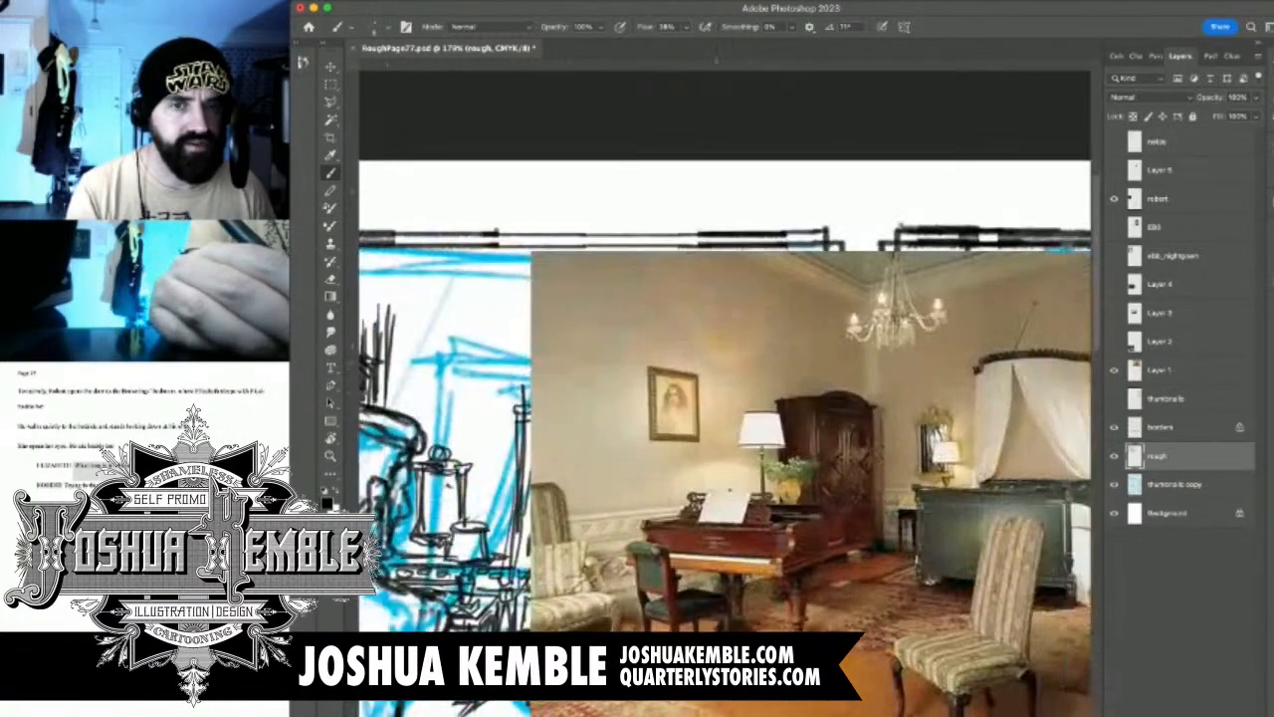
key("v")
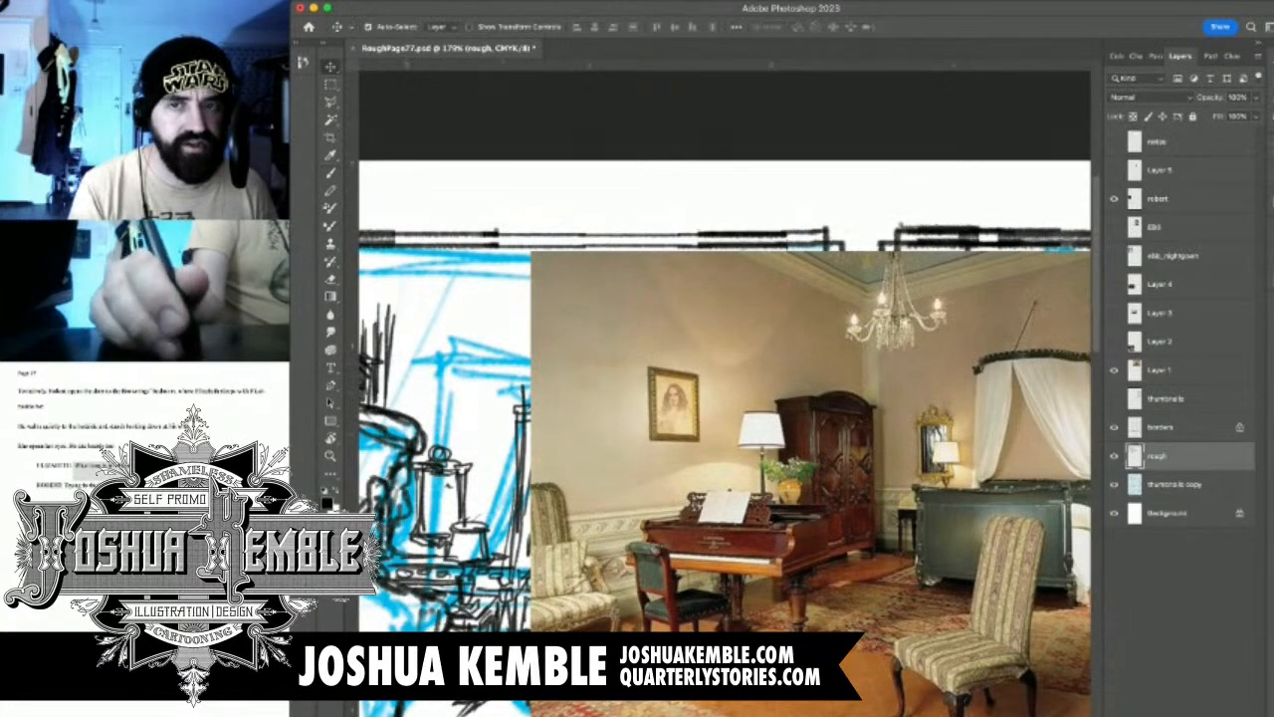
left_click(1157, 199)
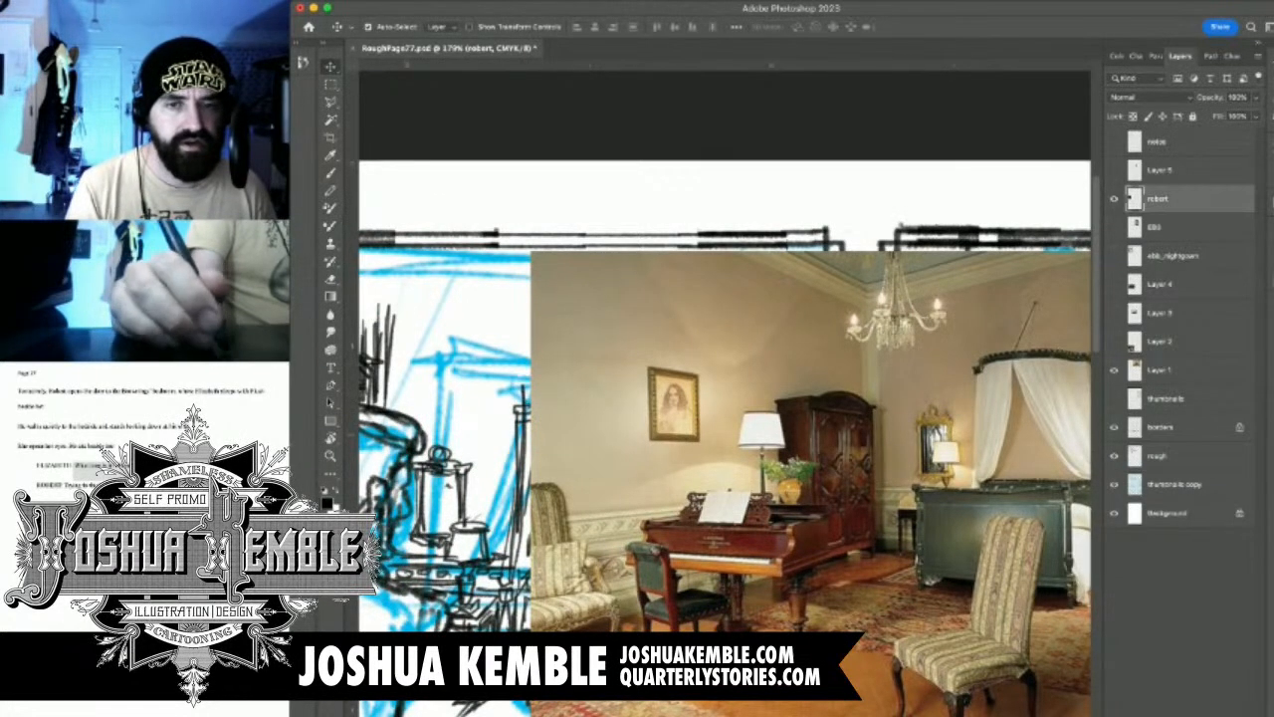
left_click(1160, 371)
mouse_move(853, 369)
left_mouse_down()
mouse_move(1005, 413)
mouse_move(691, 575)
mouse_move(665, 601)
mouse_move(677, 643)
left_mouse_up()
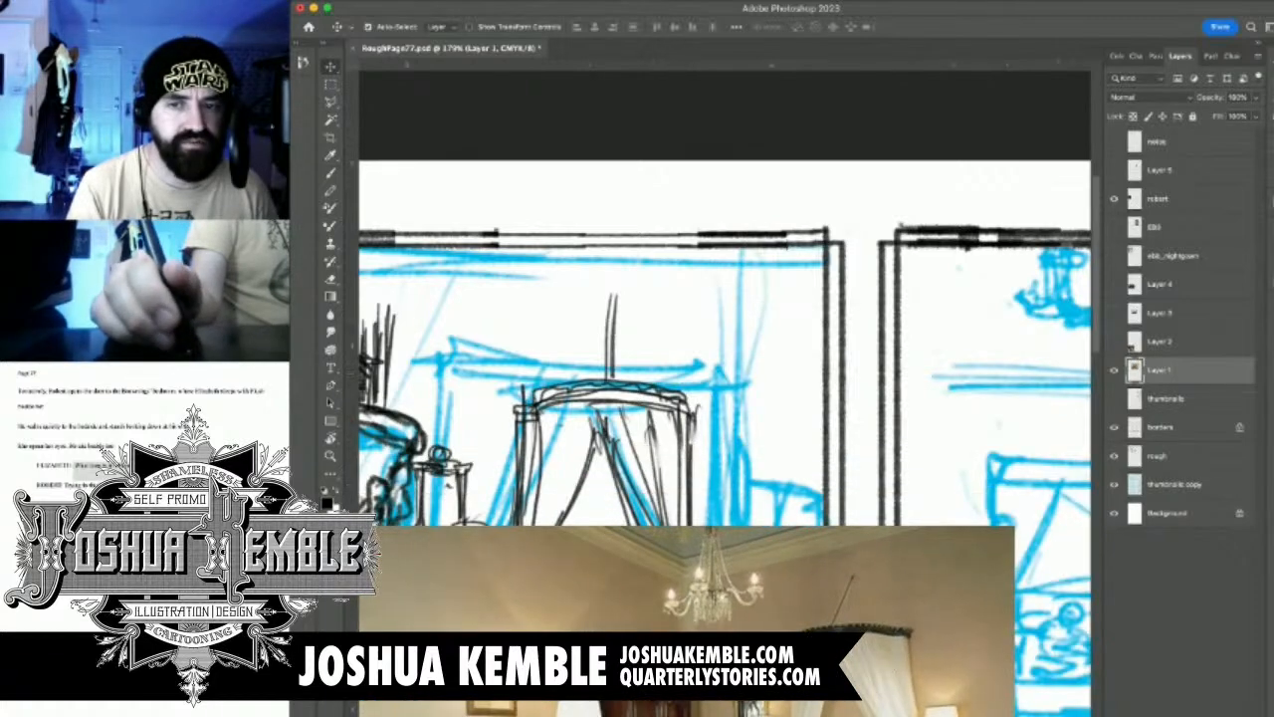
left_click(1158, 456)
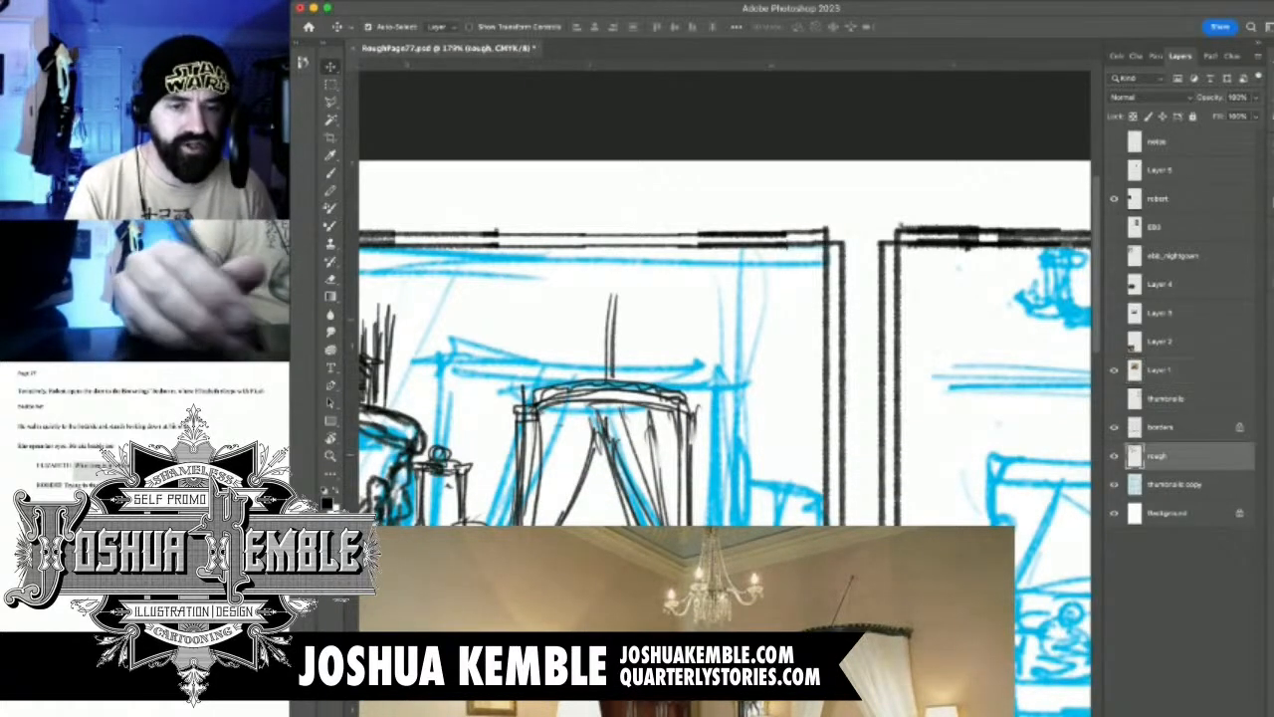
Draw the chandelier's candle cups, curved arms and upper strands hanging from the ceiling above the bed canopy
left_click_drag(618, 241, 709, 212)
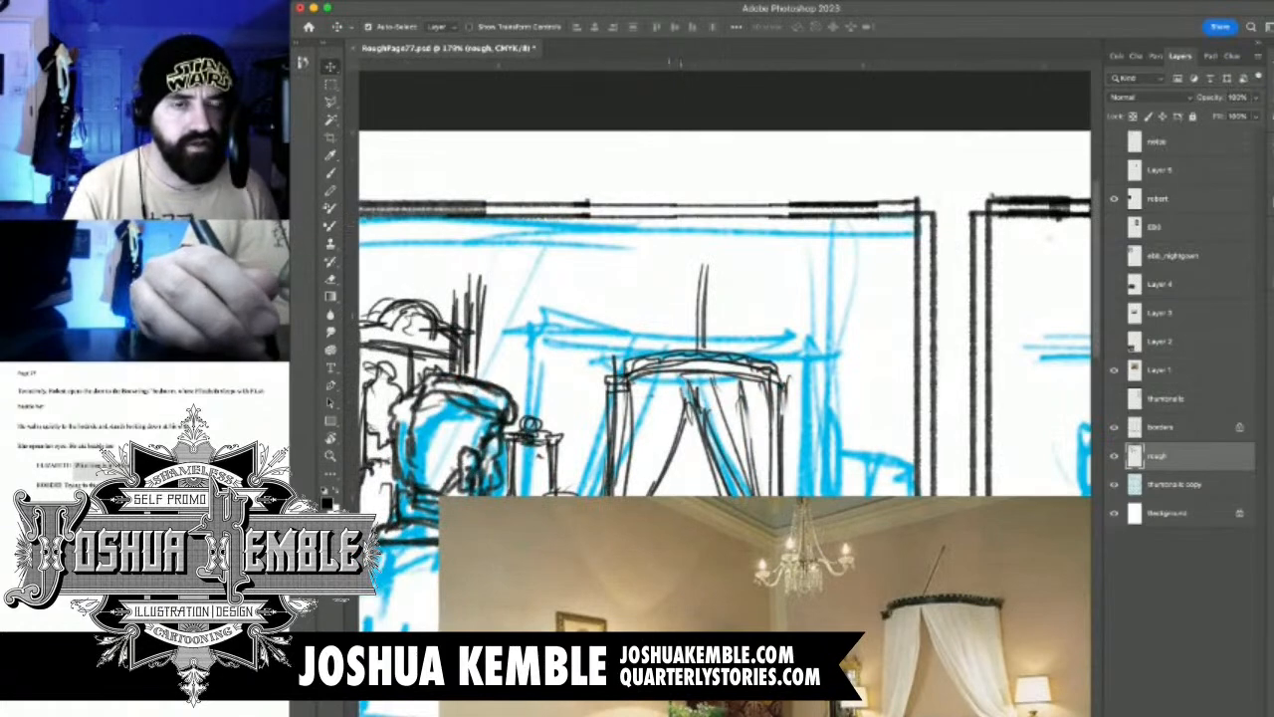
key("b")
left_click_drag(700, 241, 763, 240)
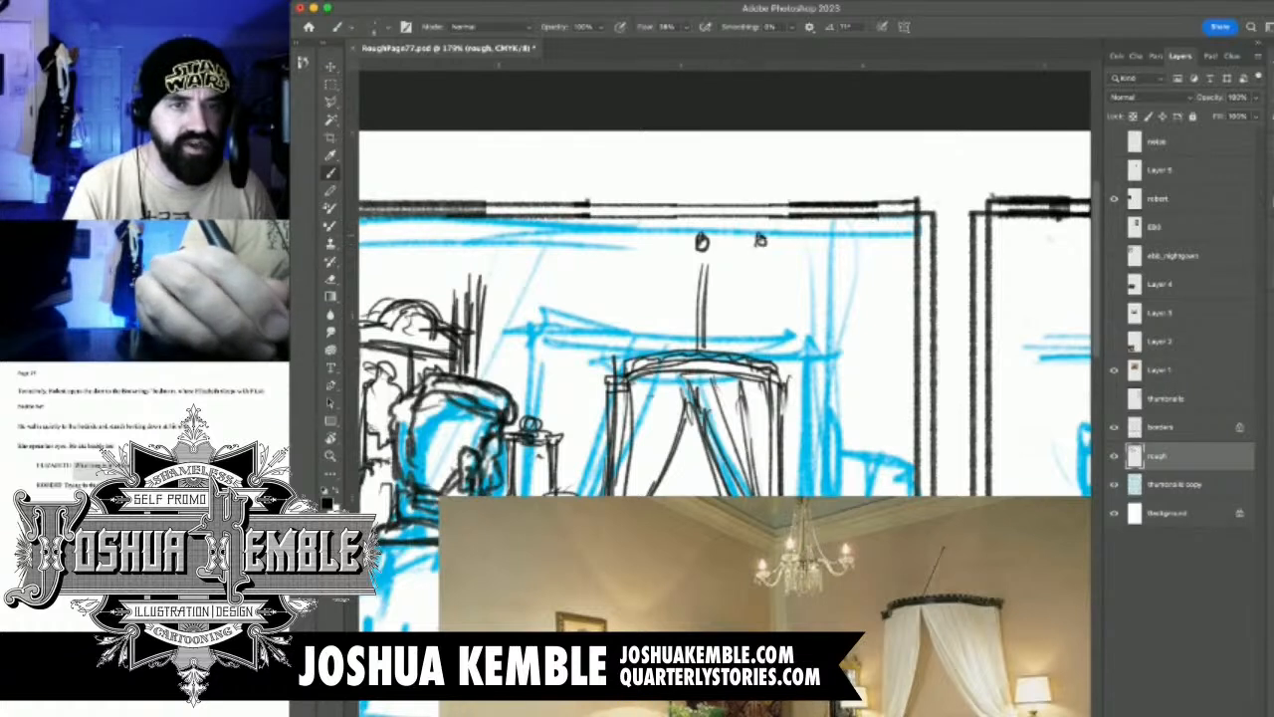
mouse_move(643, 230)
left_mouse_down()
mouse_move(645, 263)
mouse_move(652, 244)
mouse_move(642, 249)
mouse_move(693, 255)
mouse_move(699, 268)
mouse_move(768, 261)
left_mouse_up()
mouse_move(647, 258)
left_mouse_down()
mouse_move(661, 283)
mouse_move(683, 281)
left_mouse_up()
mouse_move(655, 257)
left_mouse_down()
mouse_move(741, 283)
mouse_move(754, 263)
left_mouse_up()
mouse_move(675, 213)
left_mouse_down()
mouse_move(673, 197)
mouse_move(653, 260)
mouse_move(707, 237)
mouse_move(735, 266)
left_mouse_up()
mouse_move(726, 215)
left_mouse_down()
mouse_move(755, 261)
mouse_move(661, 259)
mouse_move(669, 272)
left_mouse_up()
Add the chandelier's lower tier of hanging crystals as short vertical strokes beneath its arms
mouse_move(693, 265)
left_mouse_down()
mouse_move(667, 281)
mouse_move(683, 315)
left_mouse_up()
mouse_move(681, 275)
left_mouse_down()
mouse_move(681, 330)
mouse_move(725, 273)
left_mouse_up()
left_click_drag(725, 275, 728, 318)
mouse_move(671, 323)
left_mouse_down()
mouse_move(721, 323)
mouse_move(699, 325)
left_mouse_up()
left_click_drag(708, 275, 708, 327)
left_click_drag(713, 275, 715, 326)
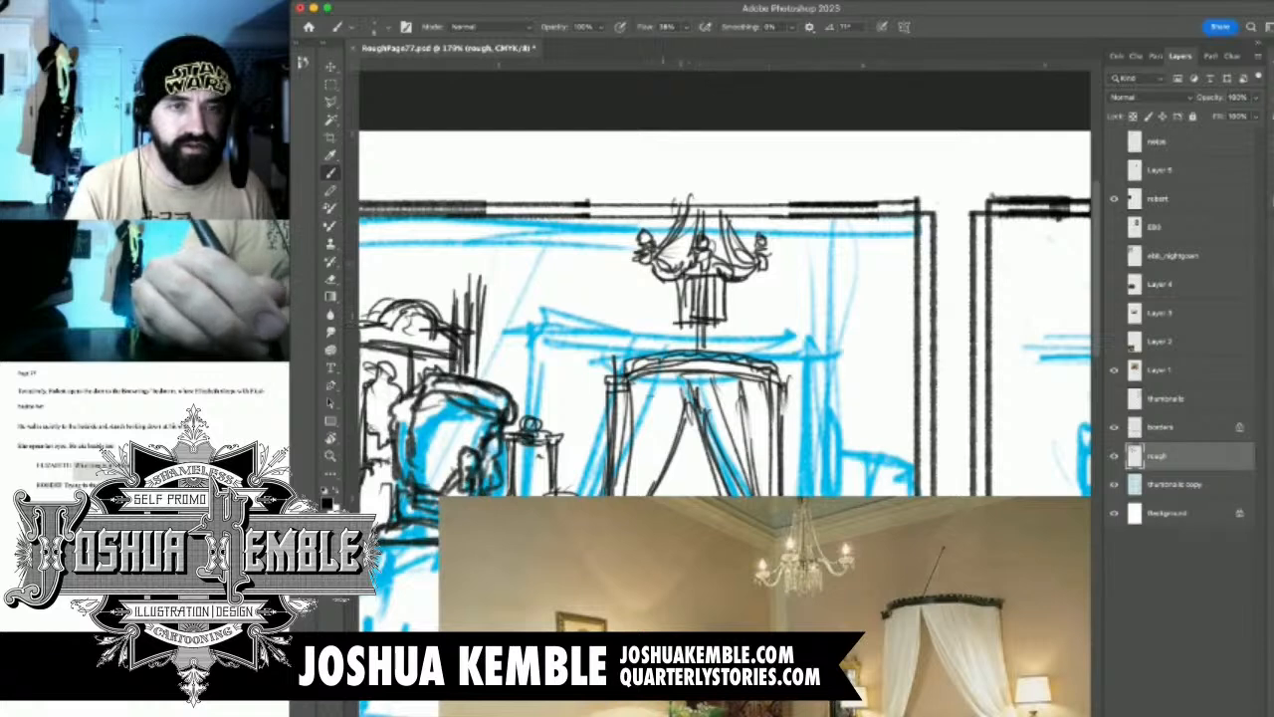
mouse_move(689, 214)
left_mouse_down()
mouse_move(745, 263)
mouse_move(727, 242)
left_mouse_up()
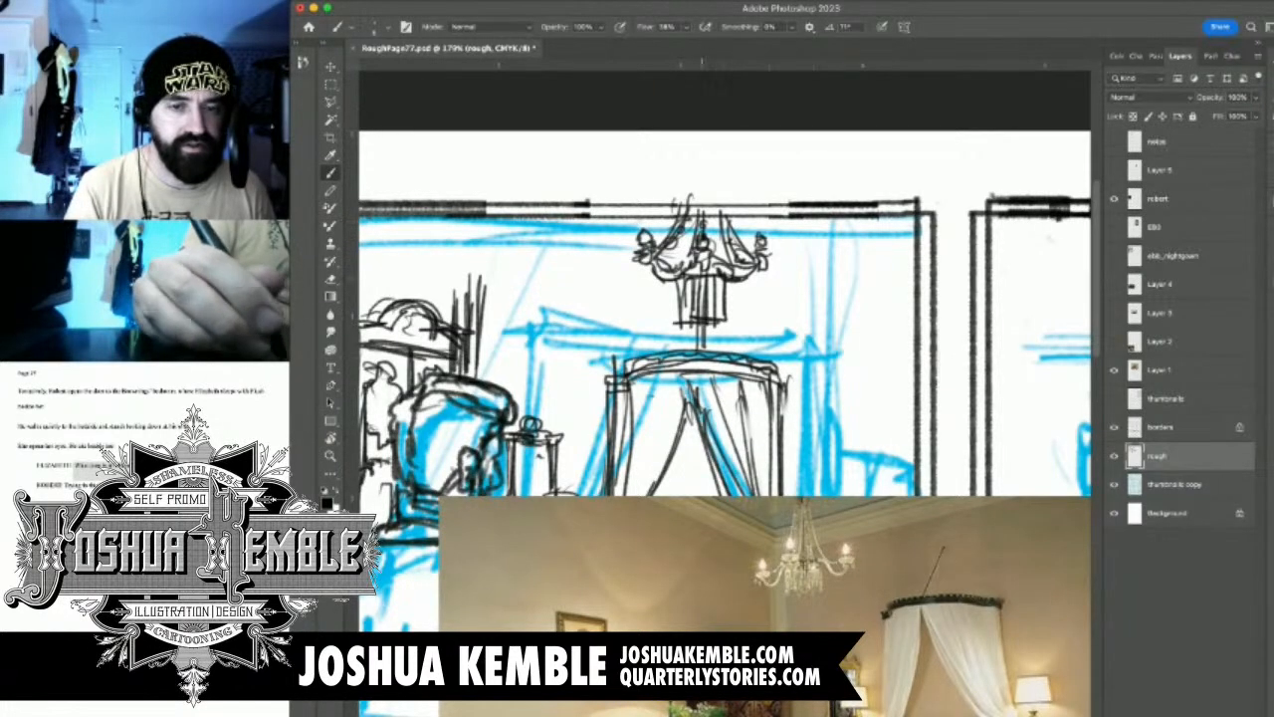
Draw the lower crown moulding lines across the back wall on both sides of the chandelier
left_click_drag(615, 328, 684, 289)
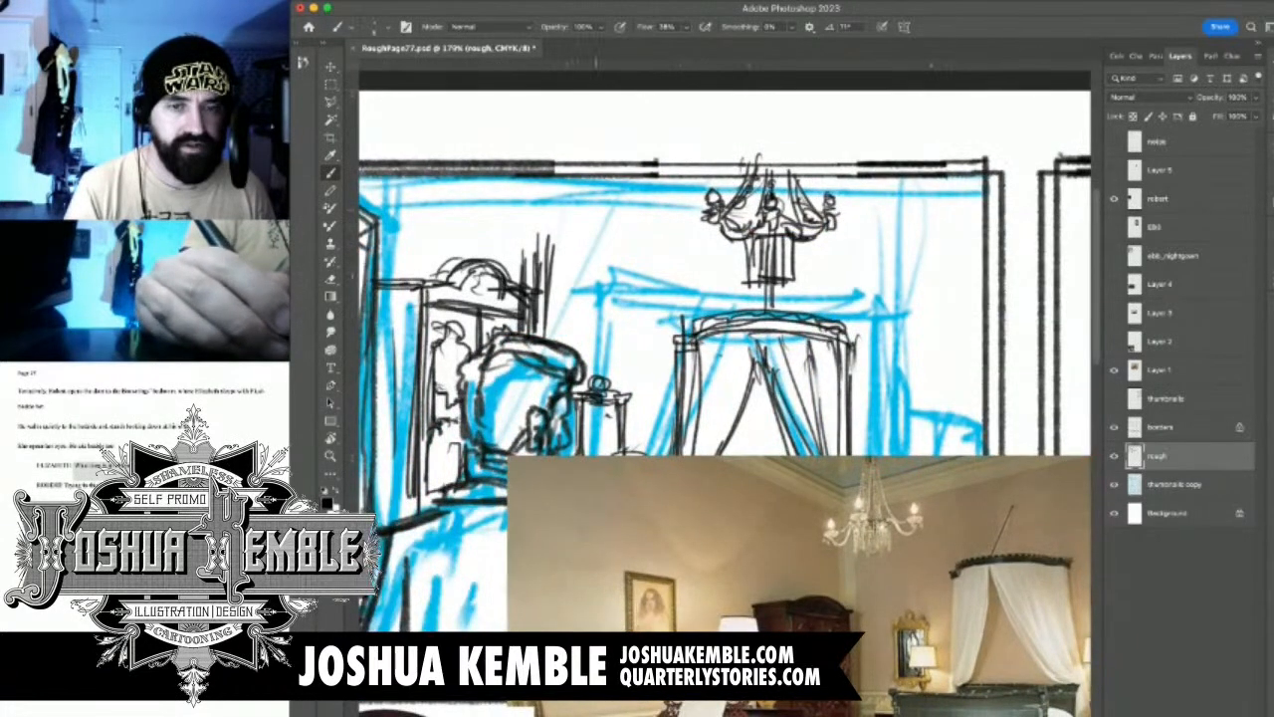
left_click_drag(546, 212, 707, 221)
left_click_drag(618, 217, 700, 219)
left_click_drag(820, 219, 970, 216)
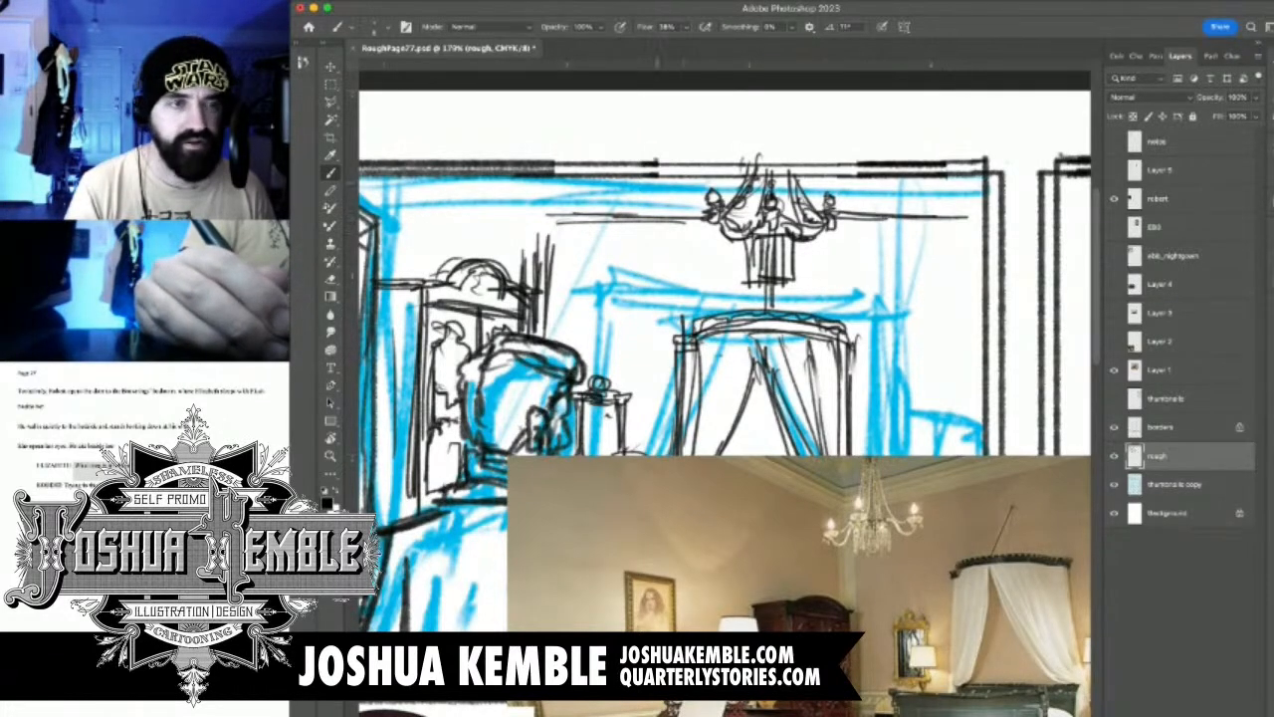
mouse_move(551, 221)
left_mouse_down()
mouse_move(548, 260)
mouse_move(573, 222)
mouse_move(529, 263)
mouse_move(533, 253)
left_mouse_up()
mouse_move(535, 212)
left_mouse_down()
mouse_move(535, 254)
mouse_move(604, 205)
mouse_move(707, 202)
mouse_move(756, 217)
mouse_move(763, 205)
mouse_move(807, 204)
left_mouse_up()
left_click_drag(777, 219, 922, 212)
mouse_move(833, 205)
left_mouse_down()
mouse_move(980, 201)
mouse_move(969, 194)
left_mouse_up()
left_click_drag(921, 212, 982, 209)
Add the moulding's upper lines along the ceiling and angle them from the room's corner onto the side wall
left_click_drag(531, 199, 697, 195)
left_click_drag(621, 194, 984, 193)
left_click_drag(532, 188, 982, 192)
mouse_move(494, 191)
left_mouse_down()
mouse_move(546, 185)
mouse_move(526, 215)
left_mouse_up()
mouse_move(430, 185)
left_mouse_down()
mouse_move(506, 195)
mouse_move(534, 227)
left_mouse_up()
left_click_drag(438, 279, 533, 273)
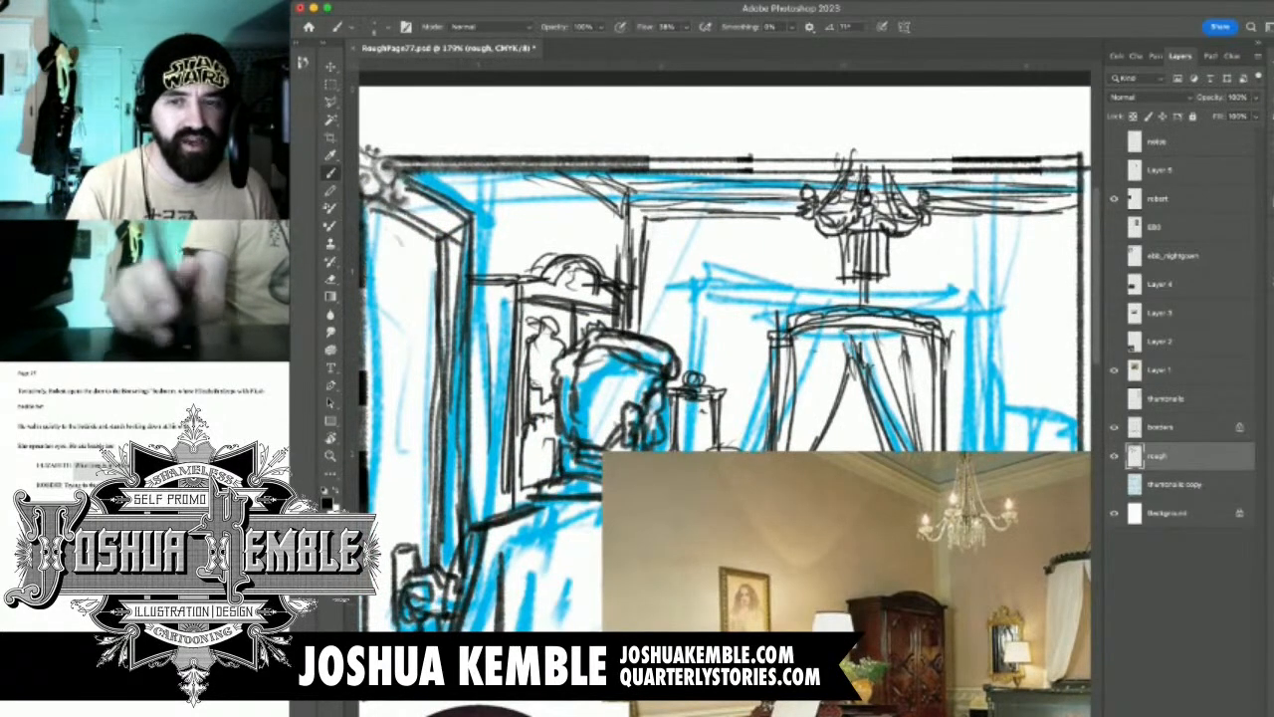
Hide the cyan thumbnails copy layer and the Layer 1 photo to check the black roughs of the first panel
left_click(1114, 484)
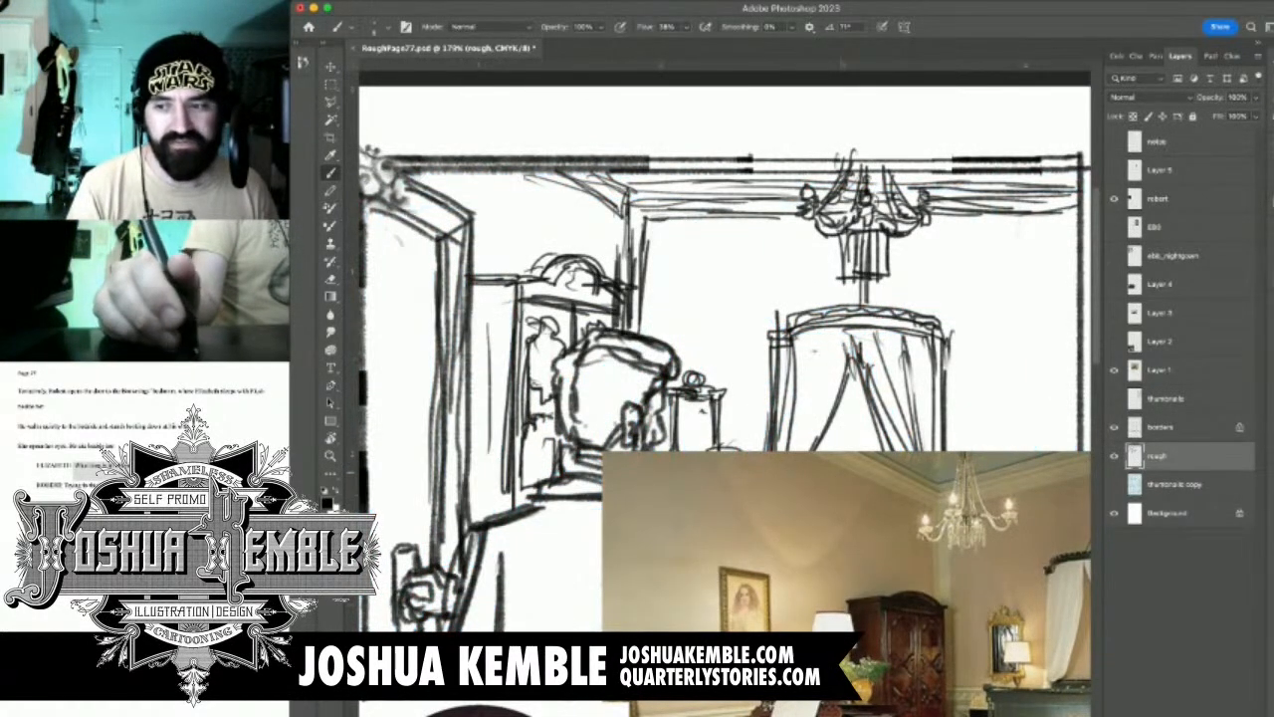
left_click(1113, 369)
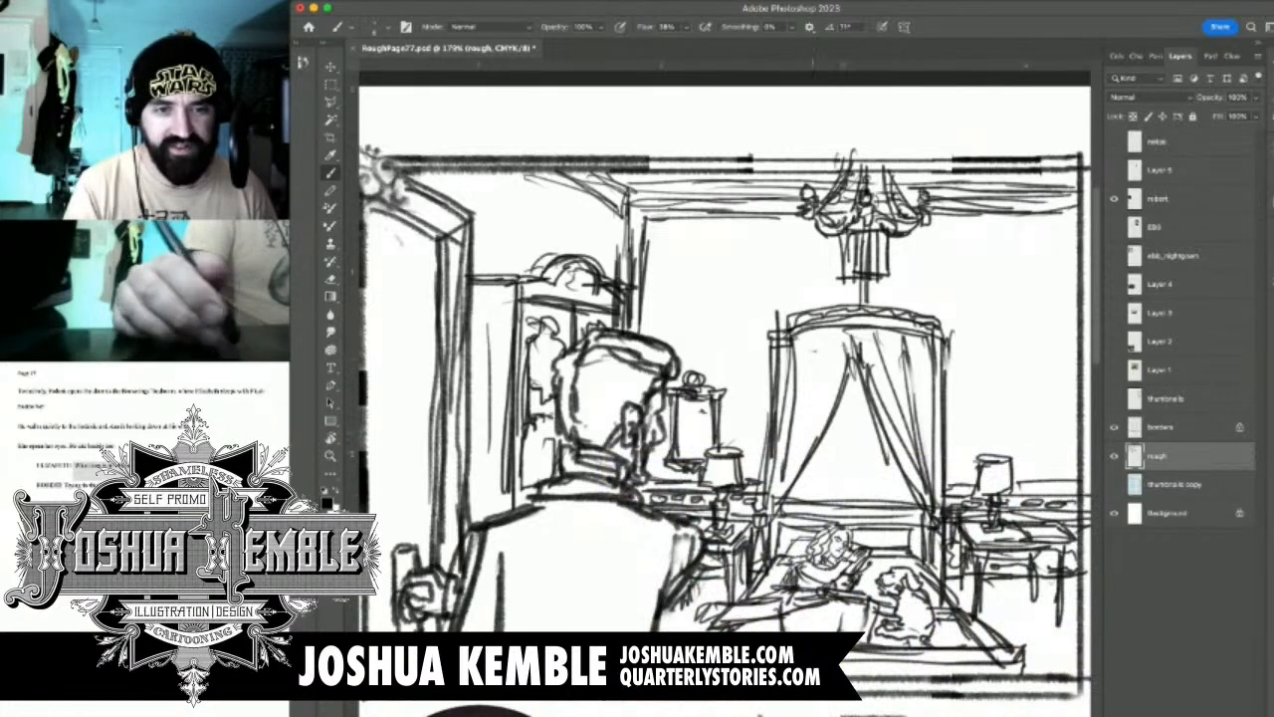
scroll(839, 428, "down", 4)
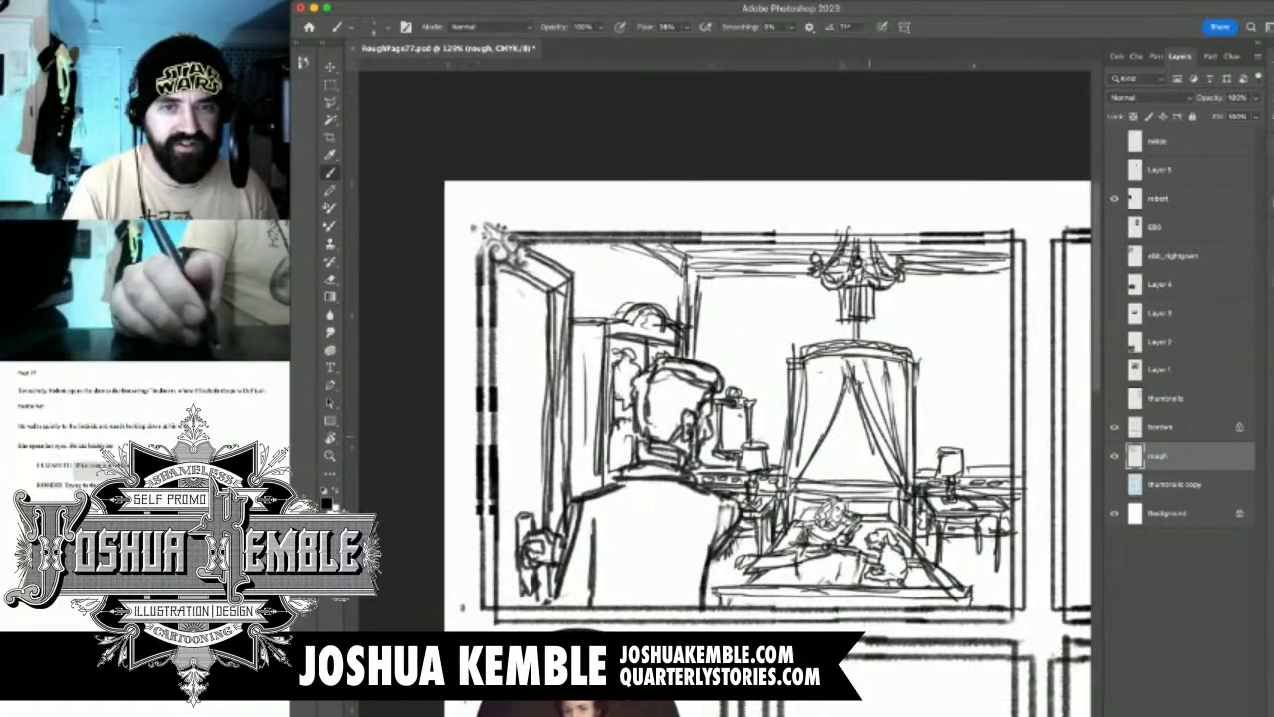
scroll(831, 418, "up", 3)
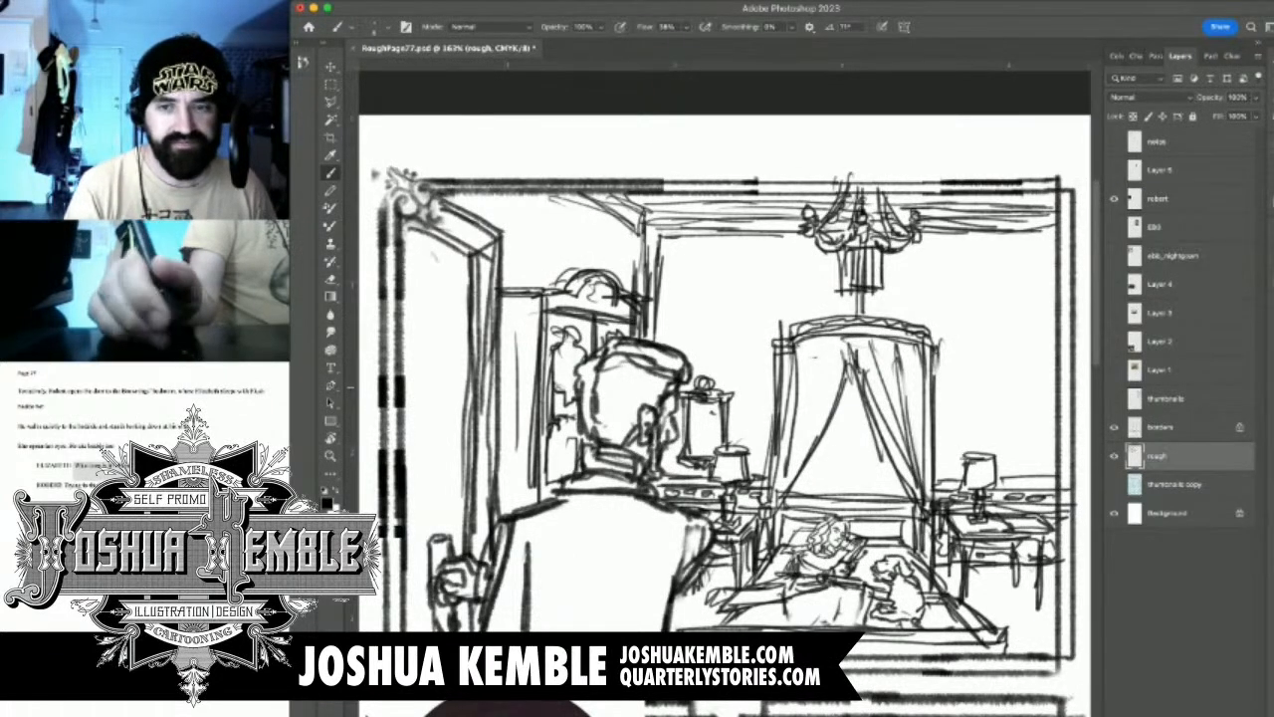
left_click(1114, 456)
left_click(1113, 455)
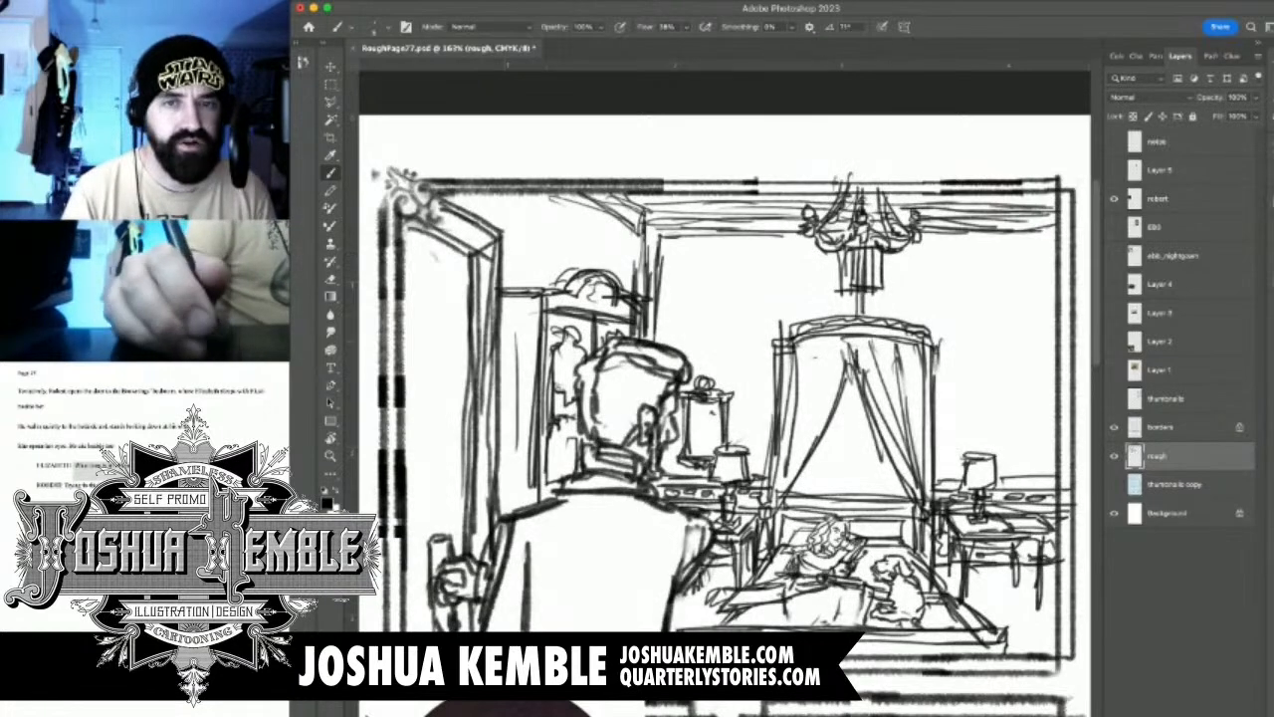
Shade the ceiling moulding, chandelier, side wall and wardrobe with a larger, soft-grained brush
key("bracketright")
key("bracketright")
key("bracketright")
key("bracketright")
key("bracketright")
key("bracketright")
mouse_move(1045, 219)
left_mouse_down()
mouse_move(946, 225)
mouse_move(890, 205)
mouse_move(880, 227)
mouse_move(627, 201)
left_mouse_up()
left_click_drag(853, 252, 847, 247)
left_click_drag(572, 221, 593, 235)
mouse_move(457, 204)
left_mouse_down()
mouse_move(522, 234)
mouse_move(537, 264)
mouse_move(527, 294)
mouse_move(587, 249)
mouse_move(618, 269)
mouse_move(542, 378)
mouse_move(493, 508)
left_mouse_up()
mouse_move(526, 293)
left_mouse_down()
mouse_move(512, 487)
mouse_move(545, 343)
mouse_move(550, 477)
mouse_move(600, 326)
left_mouse_up()
left_click_drag(503, 494, 512, 505)
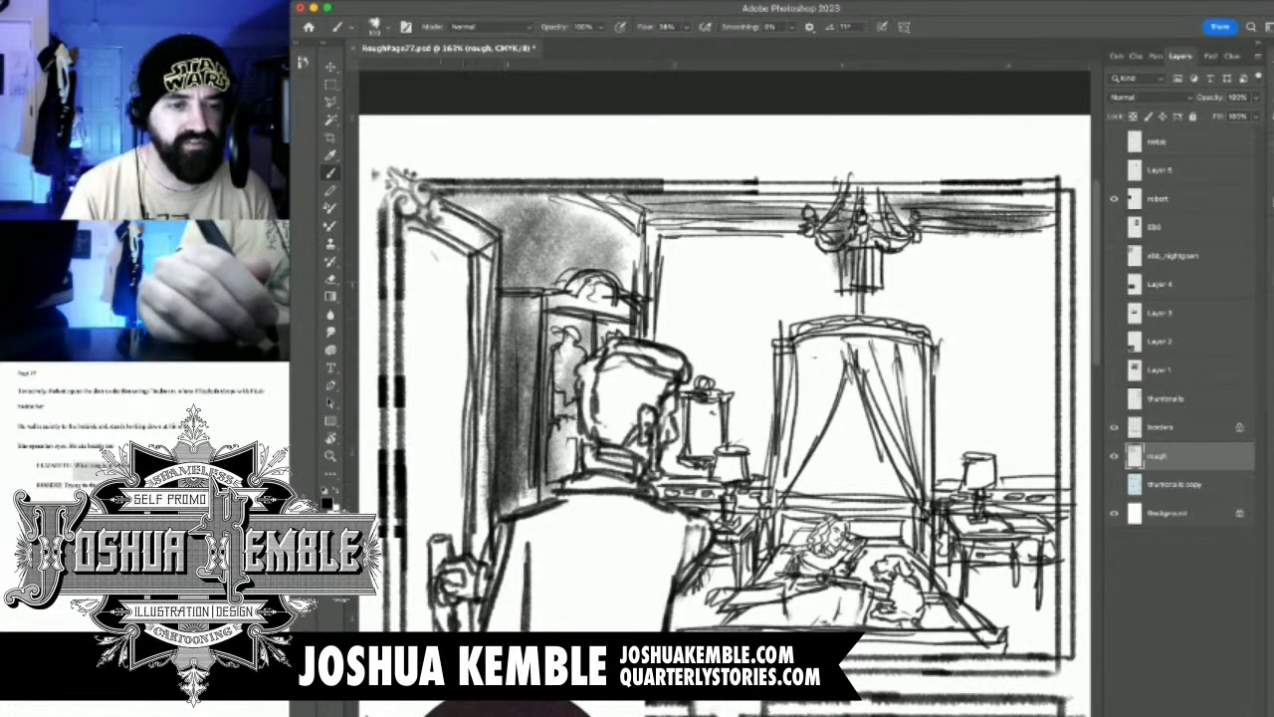
Shade the open door's surface and the man's hand on its handle with vertical strokes
mouse_move(442, 595)
left_mouse_down()
mouse_move(460, 586)
mouse_move(464, 613)
mouse_move(422, 617)
mouse_move(490, 619)
left_mouse_up()
left_click_drag(412, 263, 413, 563)
left_click_drag(416, 360, 420, 630)
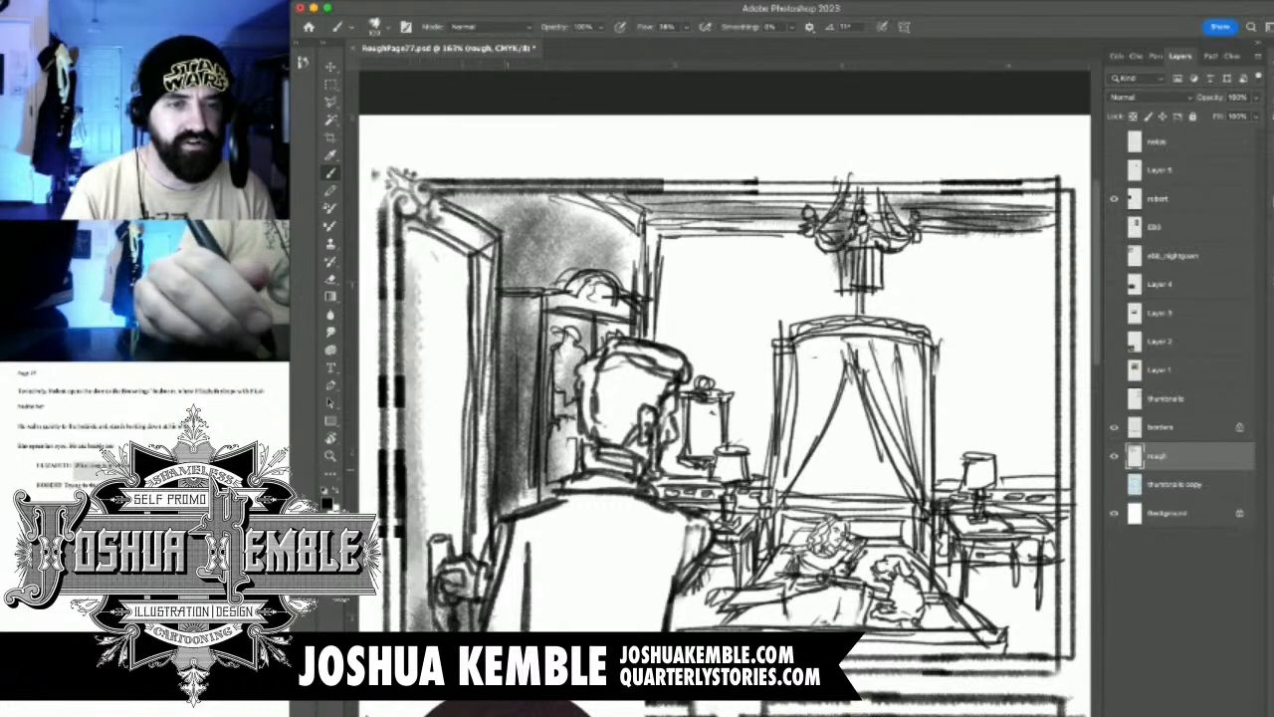
left_click_drag(426, 478, 430, 629)
Shade the back of the man's head, his collar and jacket, and the edge of his face
mouse_move(599, 363)
left_mouse_down()
mouse_move(579, 442)
mouse_move(617, 434)
mouse_move(643, 378)
mouse_move(657, 394)
left_mouse_up()
mouse_move(631, 470)
left_mouse_down()
mouse_move(590, 529)
mouse_move(529, 547)
left_mouse_up()
mouse_move(557, 520)
left_mouse_down()
mouse_move(510, 625)
mouse_move(558, 629)
left_mouse_up()
mouse_move(633, 507)
left_mouse_down()
mouse_move(587, 629)
mouse_move(610, 629)
left_mouse_up()
left_click_drag(675, 527, 637, 618)
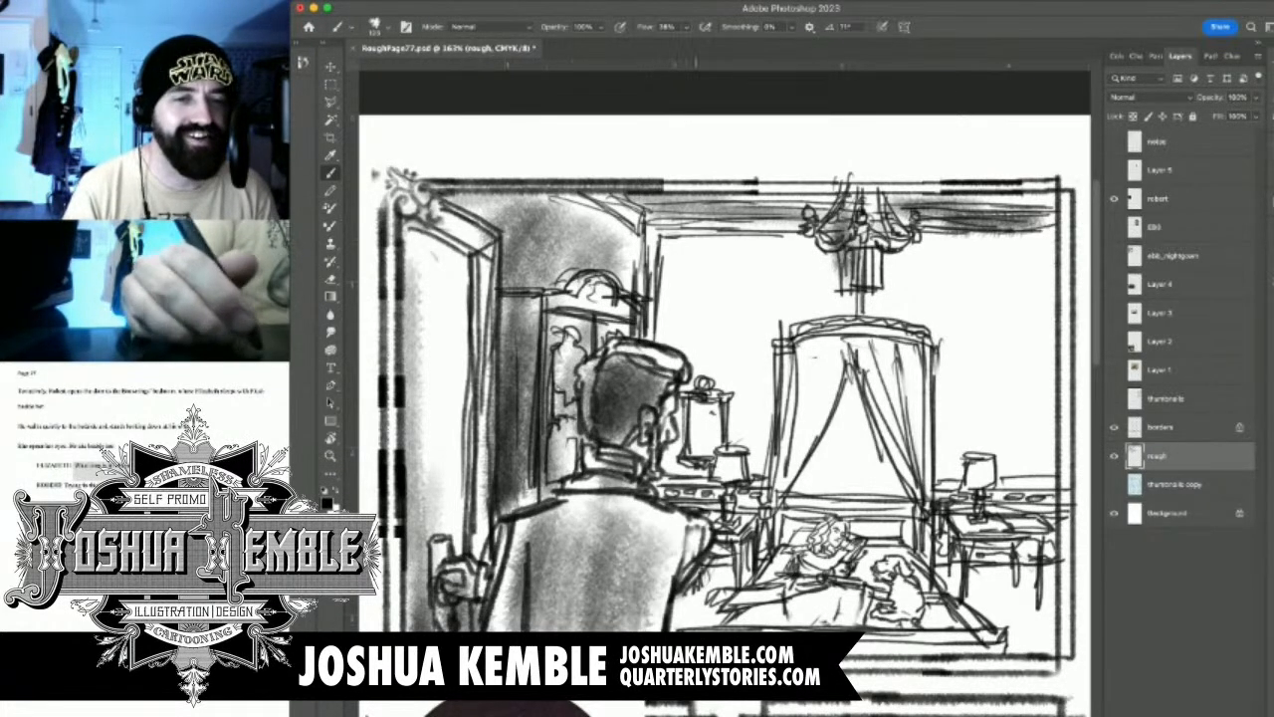
left_click_drag(699, 540, 681, 574)
left_click_drag(674, 448, 655, 488)
mouse_move(689, 416)
left_mouse_down()
mouse_move(665, 481)
mouse_move(677, 484)
mouse_move(683, 524)
left_mouse_up()
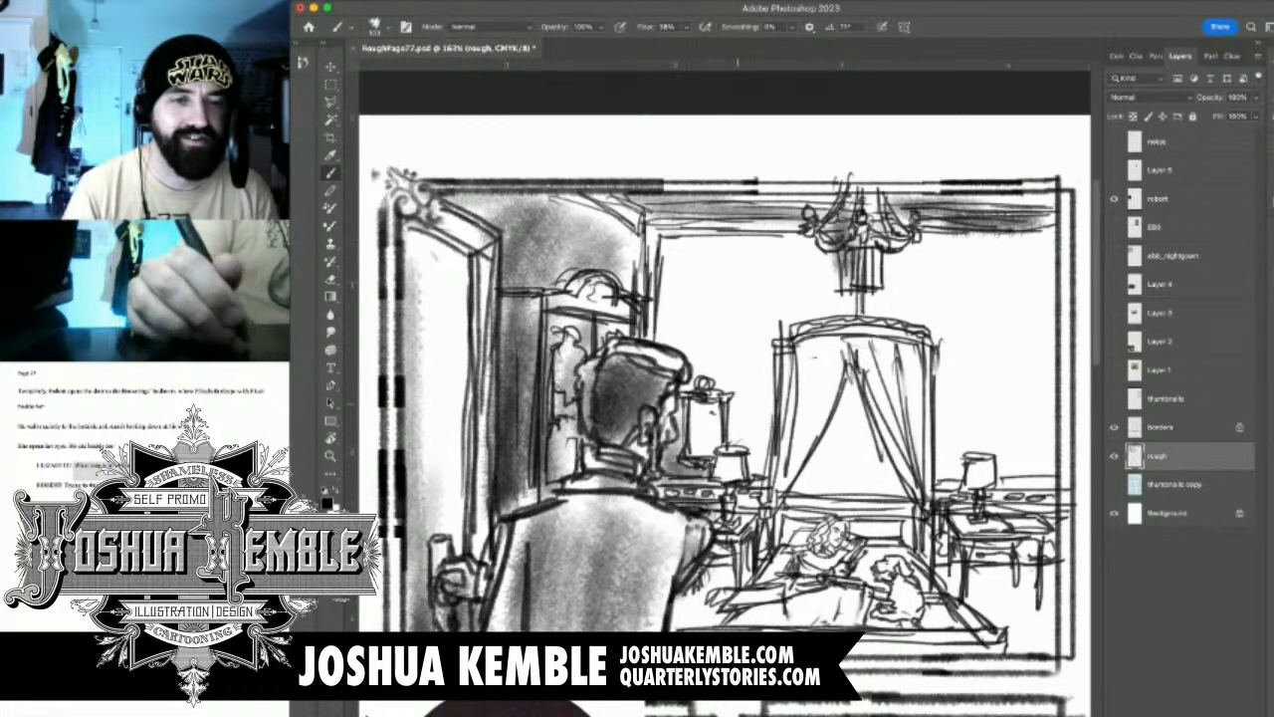
Shade the wall mirror, darken the wardrobe, and fill in the shadow between the man and the bed
left_click_drag(710, 404, 695, 450)
mouse_move(707, 416)
left_mouse_down()
mouse_move(655, 498)
mouse_move(543, 492)
mouse_move(506, 515)
left_mouse_up()
mouse_move(527, 343)
left_mouse_down()
mouse_move(511, 374)
mouse_move(496, 537)
left_mouse_up()
left_click_drag(531, 365, 498, 498)
left_click_drag(534, 404, 519, 534)
mouse_move(710, 572)
left_mouse_down()
mouse_move(665, 627)
mouse_move(677, 627)
left_mouse_up()
mouse_move(767, 555)
left_mouse_down()
mouse_move(695, 599)
mouse_move(707, 624)
mouse_move(697, 629)
left_mouse_up()
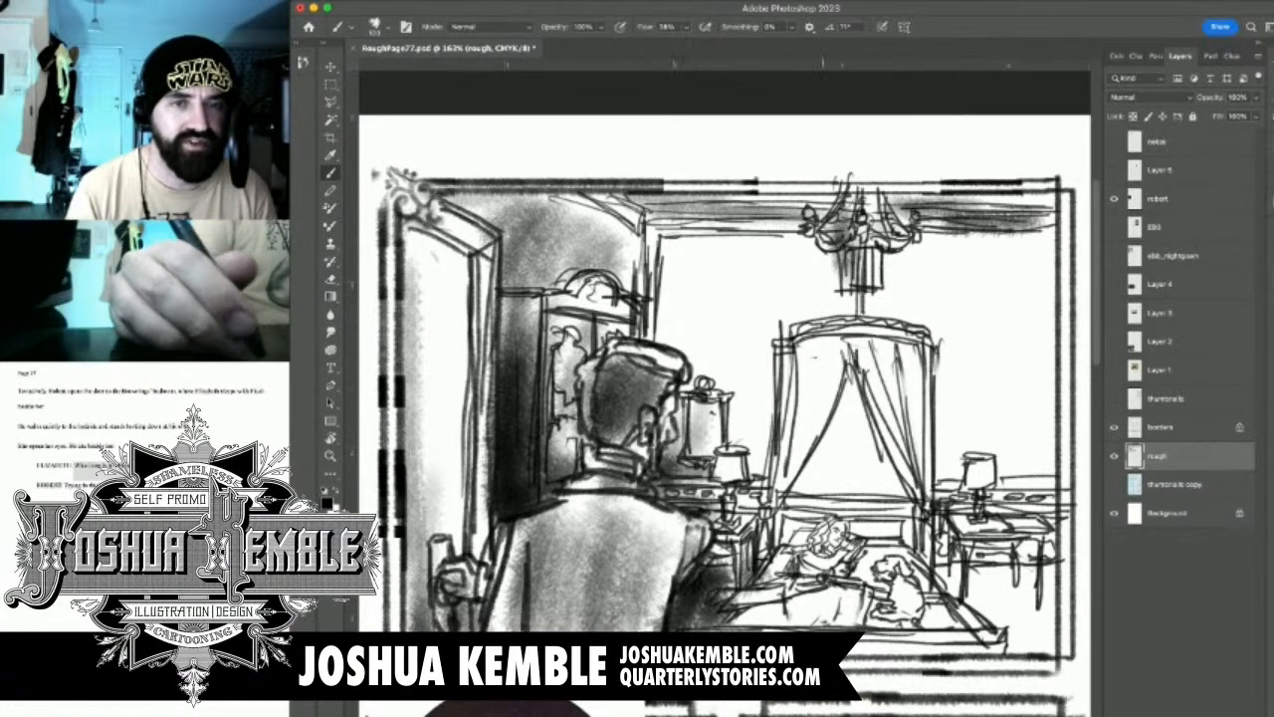
Shade the back wall between the room's corner and the bed canopy, fading toward the chandelier
left_click_drag(696, 221, 657, 326)
left_click_drag(689, 243, 653, 362)
left_click_drag(679, 215, 643, 352)
left_click_drag(777, 221, 649, 272)
mouse_move(852, 200)
left_mouse_down()
mouse_move(709, 246)
mouse_move(662, 348)
left_mouse_up()
left_click_drag(729, 284, 661, 418)
mouse_move(769, 351)
left_mouse_down()
mouse_move(722, 428)
mouse_move(745, 434)
left_mouse_up()
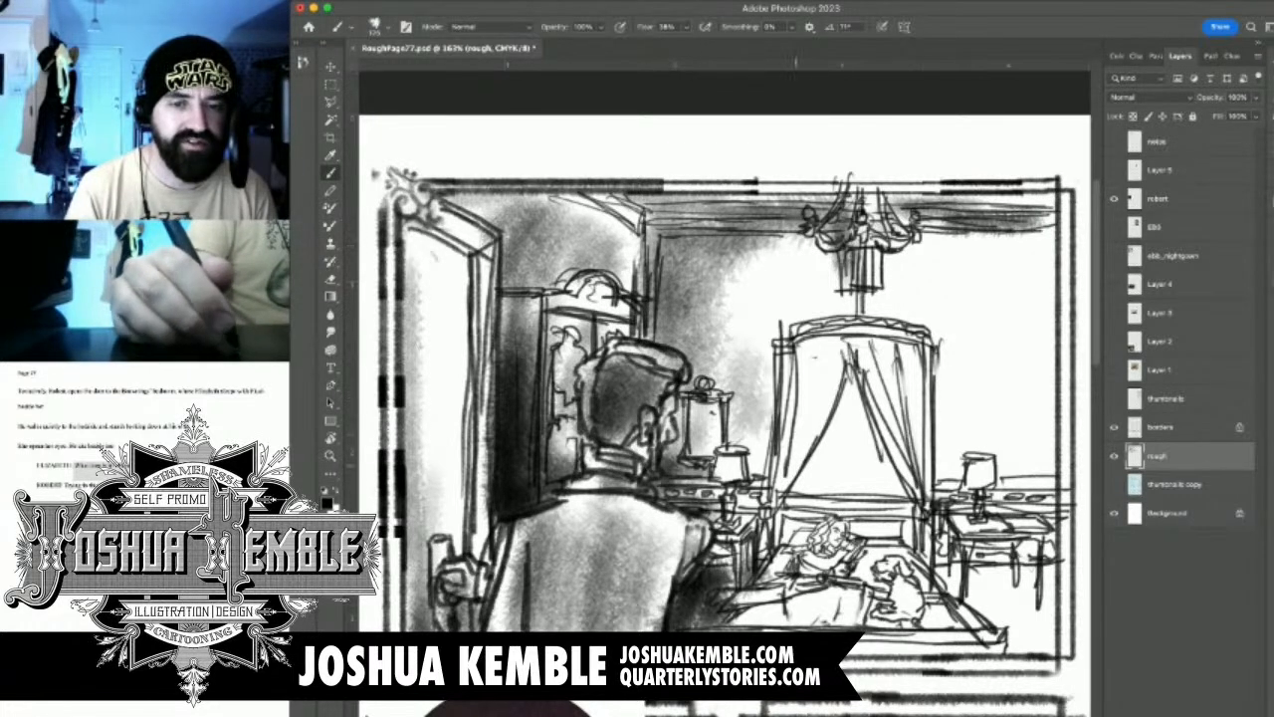
Shade the bed and its footboard, and the space beneath the far bedside table
mouse_move(862, 402)
left_mouse_down()
mouse_move(796, 510)
mouse_move(752, 629)
mouse_move(736, 627)
left_mouse_up()
left_click_drag(852, 653, 1013, 643)
mouse_move(946, 543)
left_mouse_down()
mouse_move(942, 599)
mouse_move(1032, 585)
mouse_move(983, 596)
left_mouse_up()
mouse_move(828, 524)
left_mouse_down()
mouse_move(806, 545)
mouse_move(894, 621)
mouse_move(876, 633)
left_mouse_up()
Shade the headboard and the opening between the canopy curtains with a smaller brush
key("bracketleft")
key("bracketleft")
mouse_move(876, 530)
left_mouse_down()
mouse_move(866, 535)
mouse_move(864, 517)
left_mouse_up()
left_click_drag(849, 376, 885, 475)
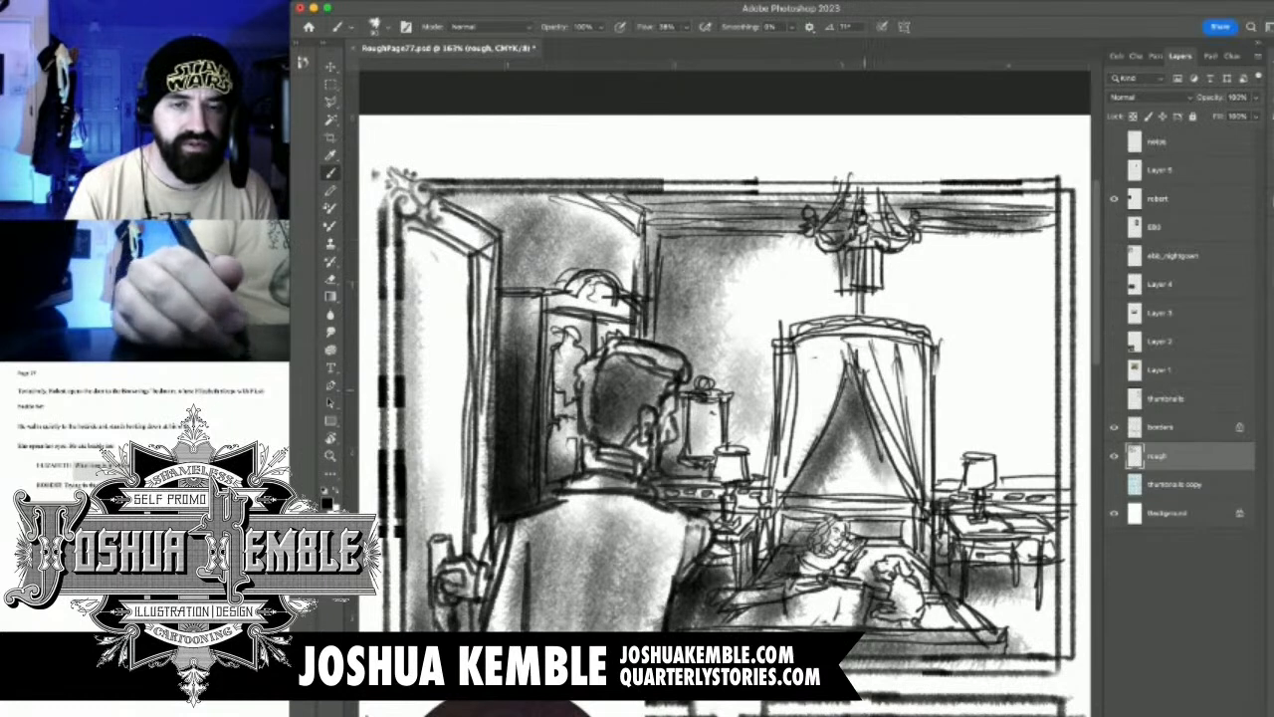
Shade the opening between the canopy curtains and the wall around the canopy's top, enlarging the brush for the wall
left_click_drag(866, 398, 889, 494)
key("bracketright")
key("bracketright")
mouse_move(786, 364)
left_mouse_down()
mouse_move(768, 464)
mouse_move(760, 398)
left_mouse_up()
mouse_move(767, 345)
left_mouse_down()
mouse_move(824, 344)
mouse_move(901, 318)
mouse_move(935, 333)
left_mouse_up()
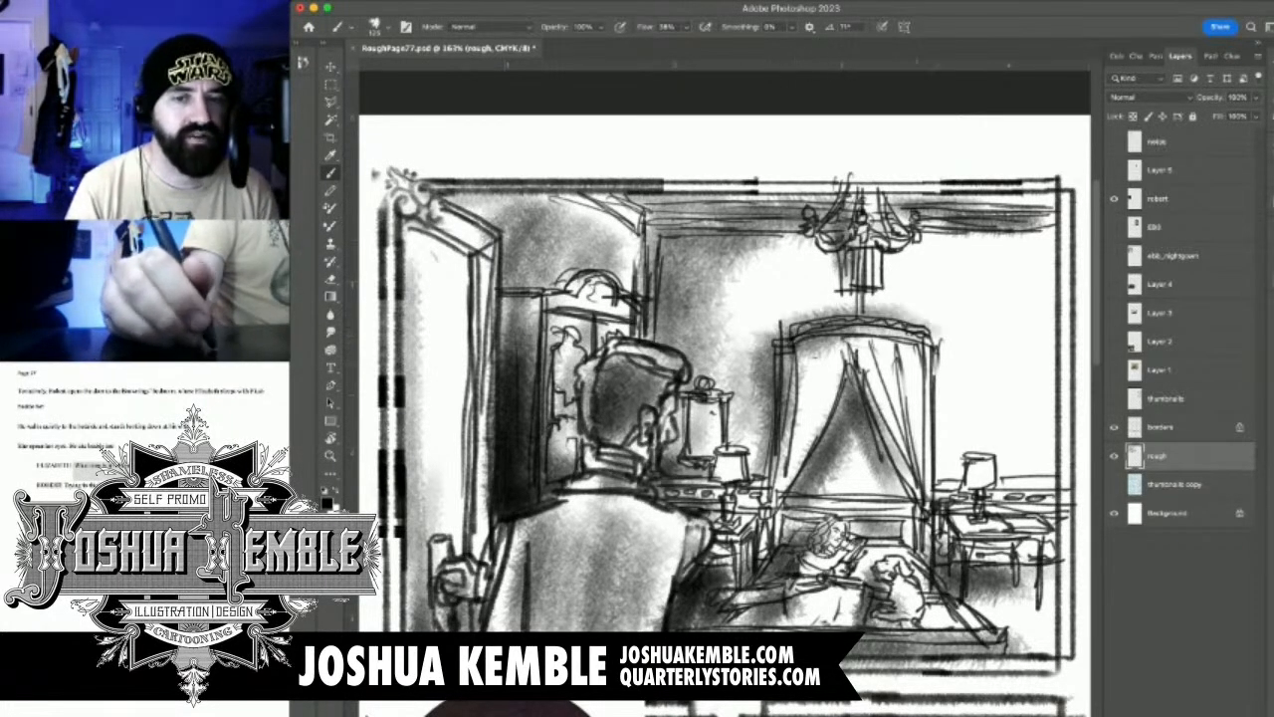
Shade the wall beside the bed canopy and around the far bedside lamp, with a larger brush for the open wall
left_click_drag(940, 444, 973, 569)
mouse_move(957, 480)
left_mouse_down()
mouse_move(1029, 480)
mouse_move(945, 438)
mouse_move(966, 428)
left_mouse_up()
key("bracketright")
key("bracketright")
mouse_move(953, 340)
left_mouse_down()
mouse_move(951, 434)
mouse_move(985, 418)
left_mouse_up()
left_click_drag(1025, 408, 1043, 488)
Shade the upper back wall between the chandelier and the panel's far edge, keeping the area around the light pale
left_click_drag(982, 243, 980, 328)
left_click_drag(896, 239, 1065, 269)
left_click_drag(996, 249, 1045, 343)
left_click_drag(991, 211, 1045, 258)
mouse_move(956, 195)
left_mouse_down()
mouse_move(1045, 209)
mouse_move(918, 211)
left_mouse_up()
left_click_drag(1025, 316, 1035, 333)
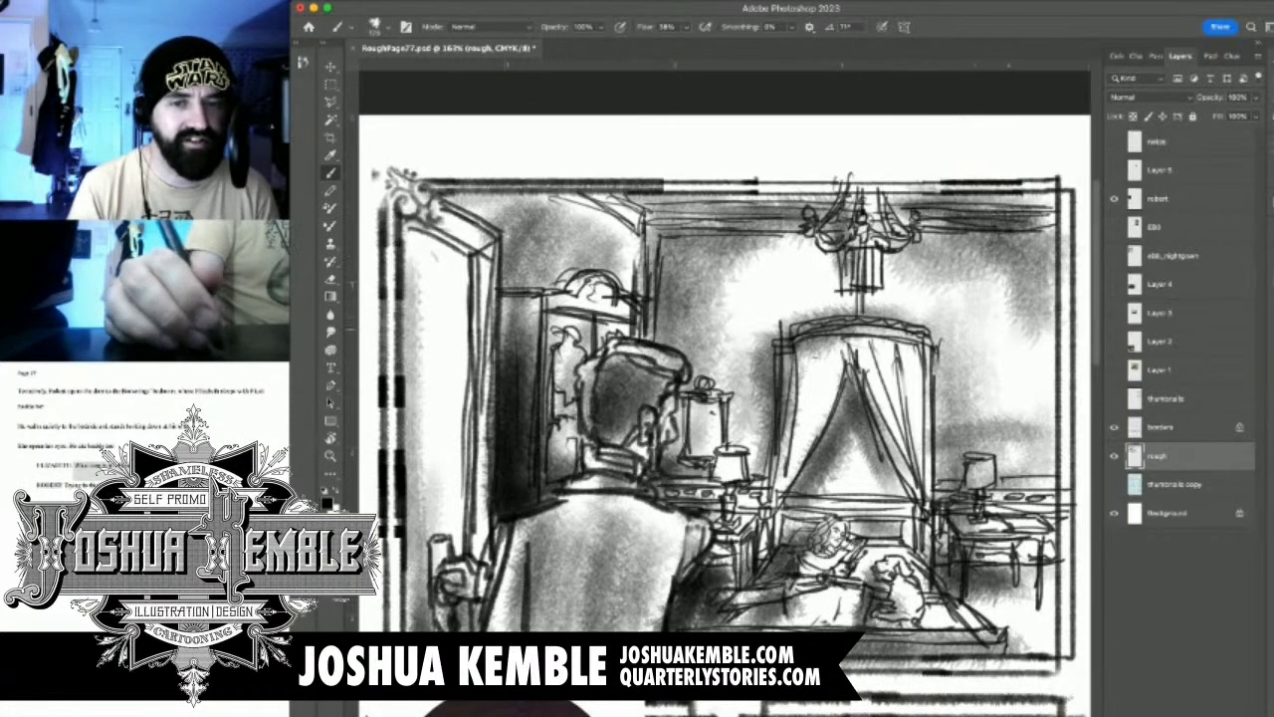
mouse_move(894, 335)
left_mouse_down()
mouse_move(903, 386)
mouse_move(937, 390)
left_mouse_up()
left_click_drag(1003, 344, 1007, 368)
Darken the floor beyond the foot of the bed, below the far bedside table
mouse_move(1021, 601)
left_mouse_down()
mouse_move(966, 637)
mouse_move(961, 662)
left_mouse_up()
left_click_drag(1060, 622, 1015, 662)
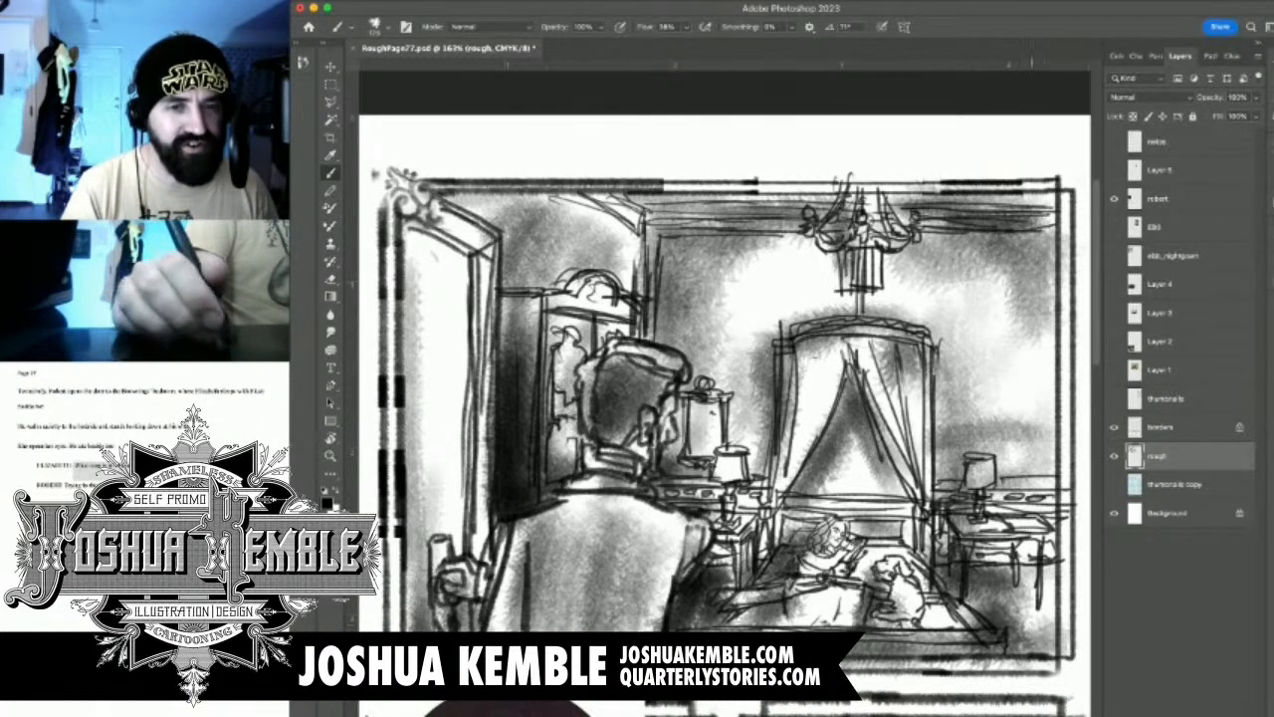
left_click_drag(1045, 602, 958, 637)
Check the shaded bedroom panel up close and against the whole page, and save the document
key("super+0")
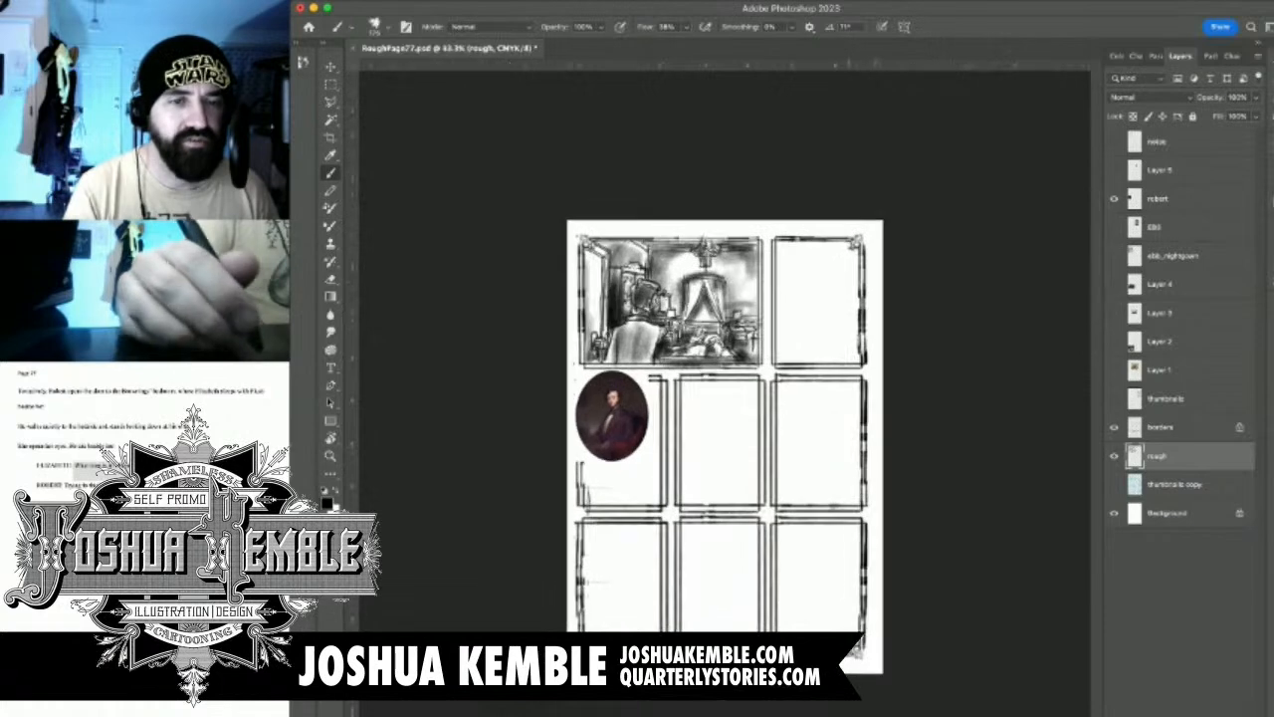
scroll(703, 259, "up", 7)
left_click_drag(672, 376, 625, 500)
left_click_drag(655, 396, 608, 530)
left_click_drag(634, 426, 587, 521)
left_click_drag(606, 418, 561, 522)
left_click_drag(604, 454, 567, 508)
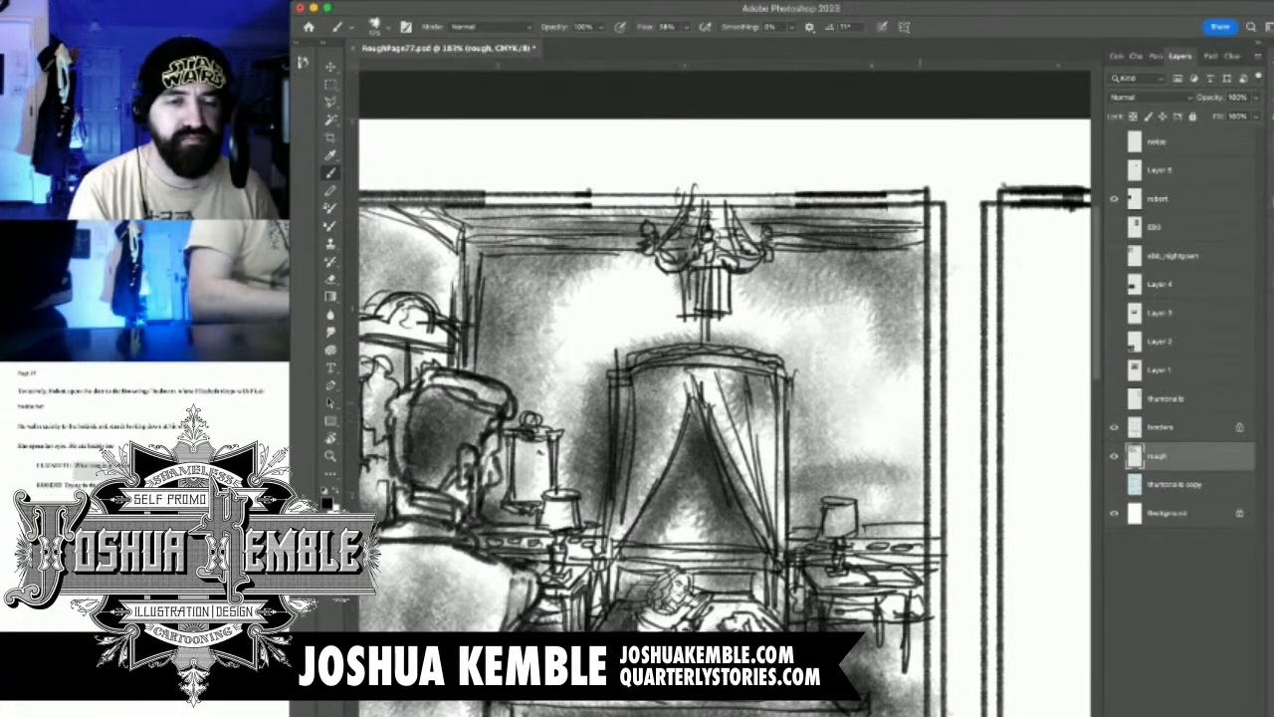
key("super+minus")
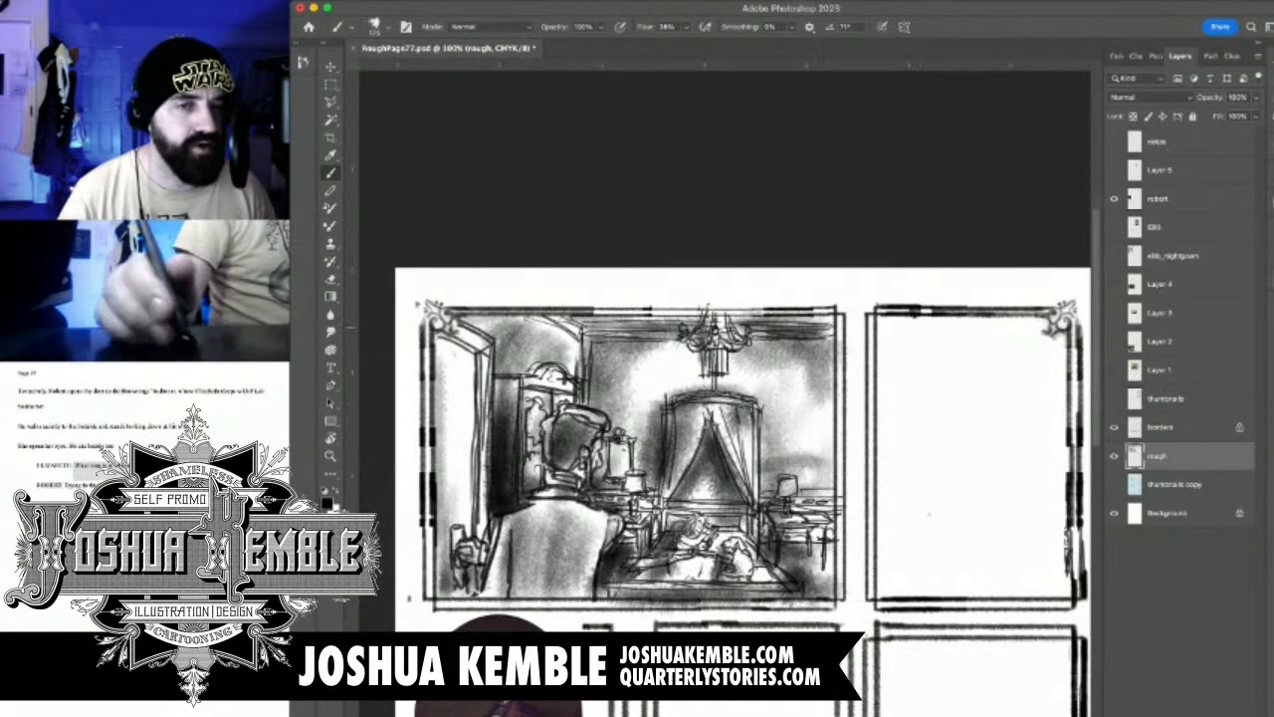
key("super+s")
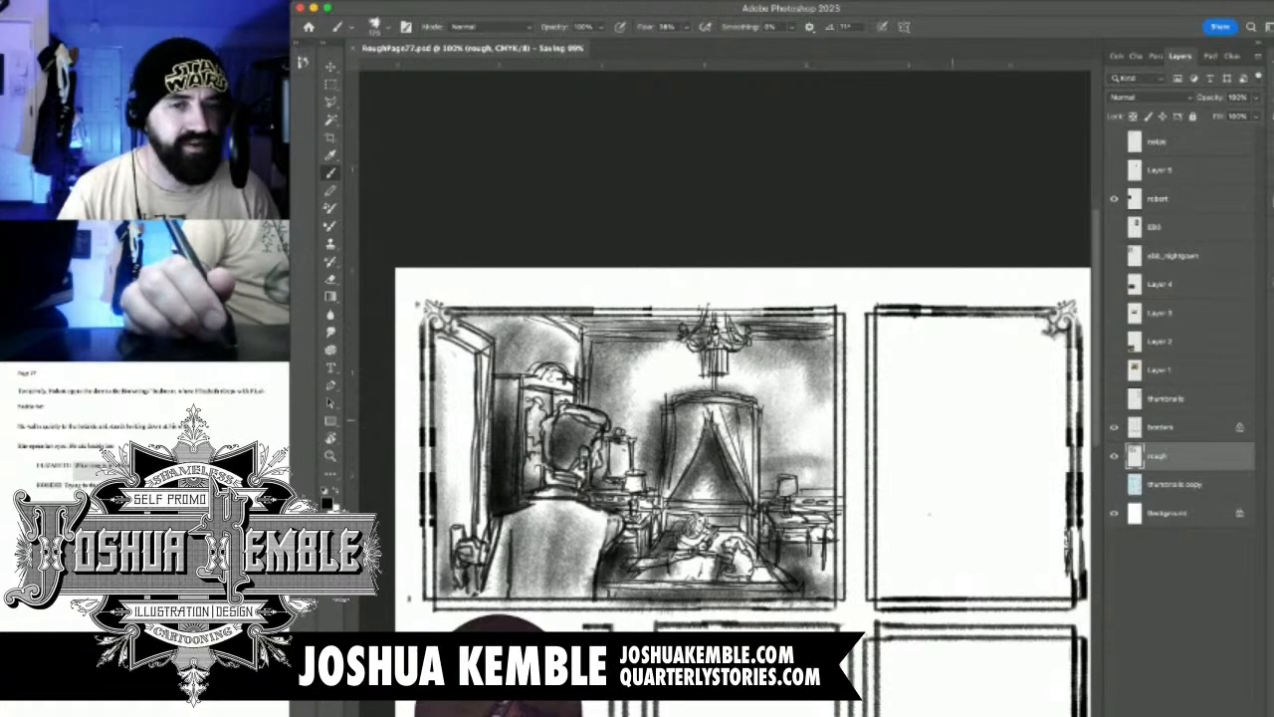
Hide the robert layer so the portrait reference no longer covers the second row's first panel
scroll(819, 571, "down", 5)
scroll(820, 571, "up", 4)
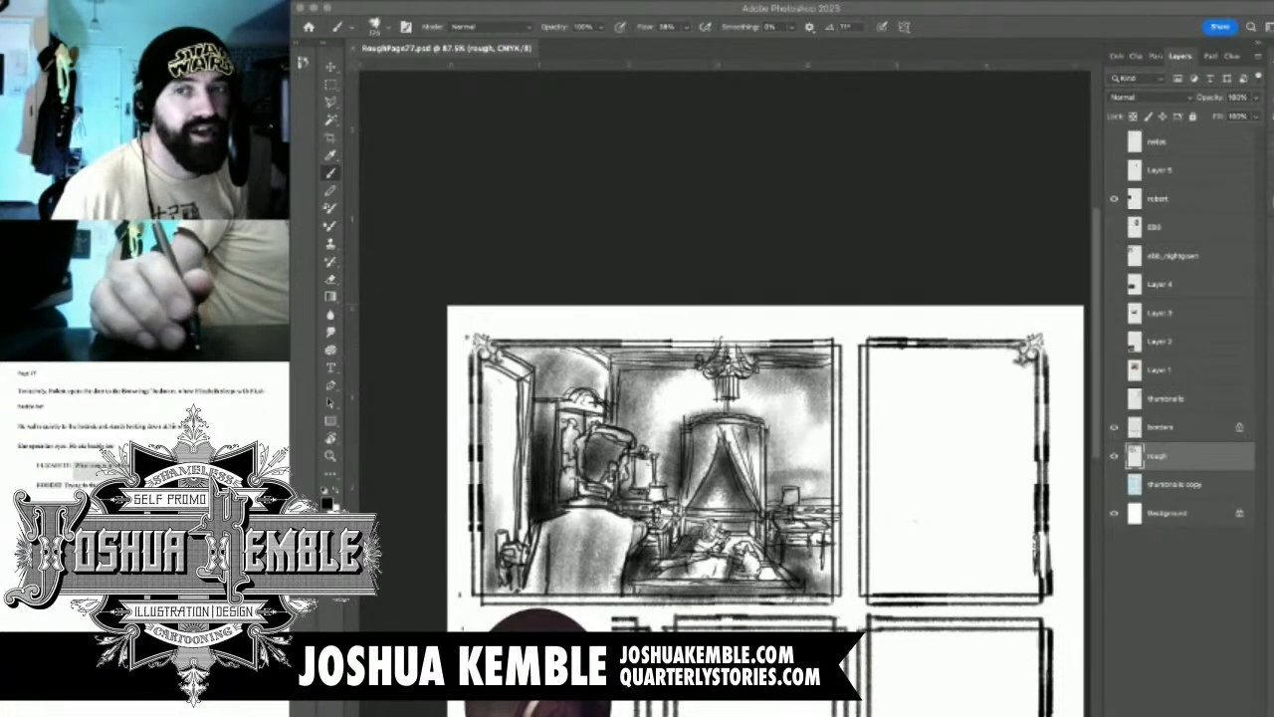
key("super+Tab")
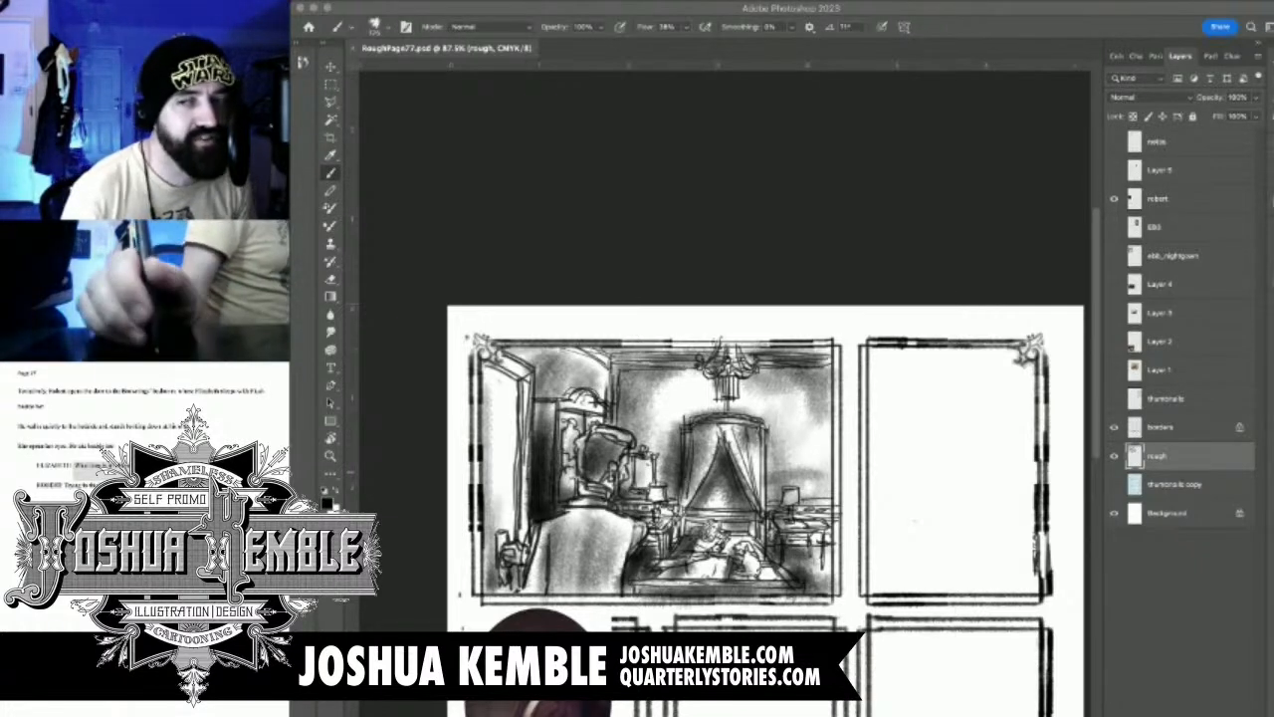
left_click(1002, 473)
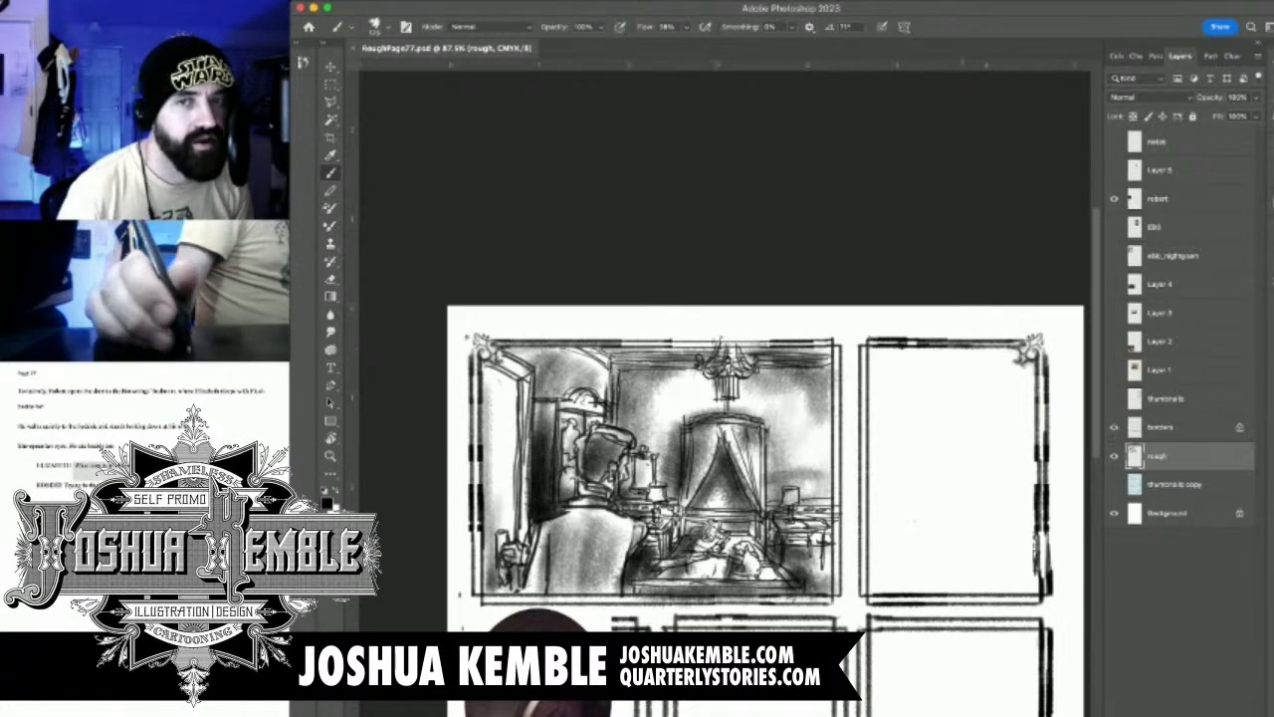
left_click_drag(916, 521, 940, 289)
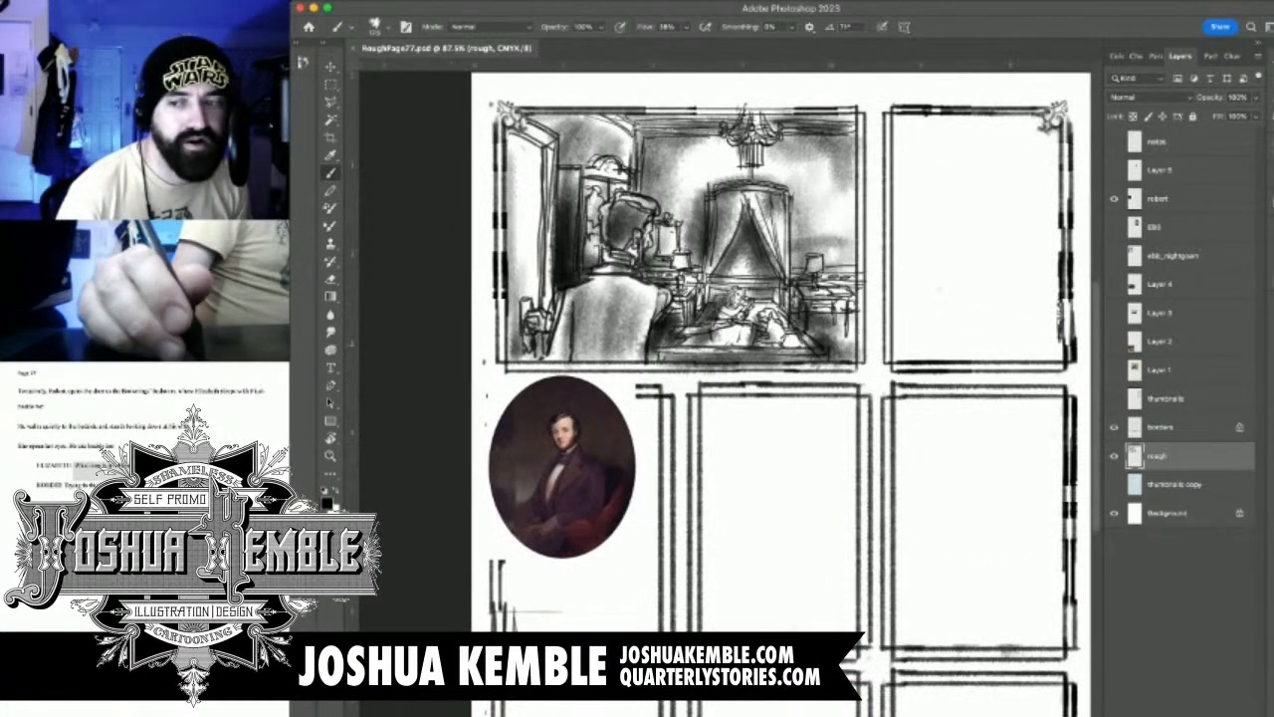
left_click(1114, 198)
left_click(1114, 198)
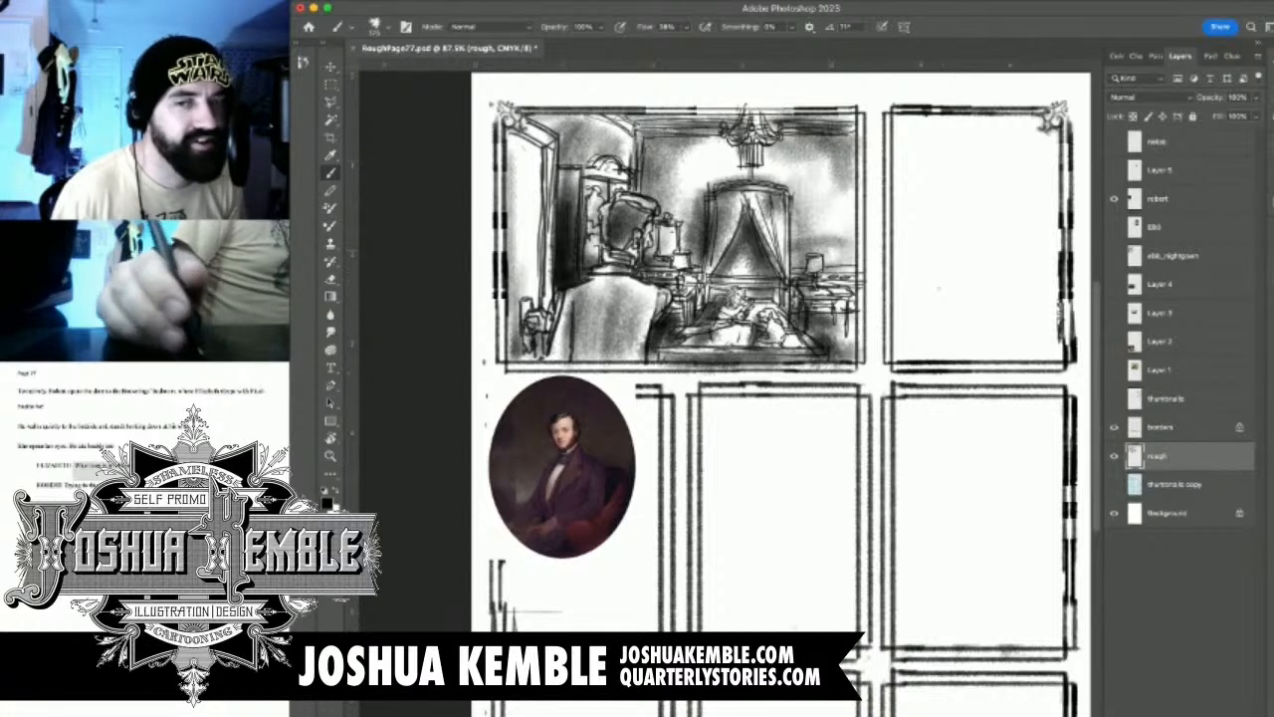
left_click(1114, 200)
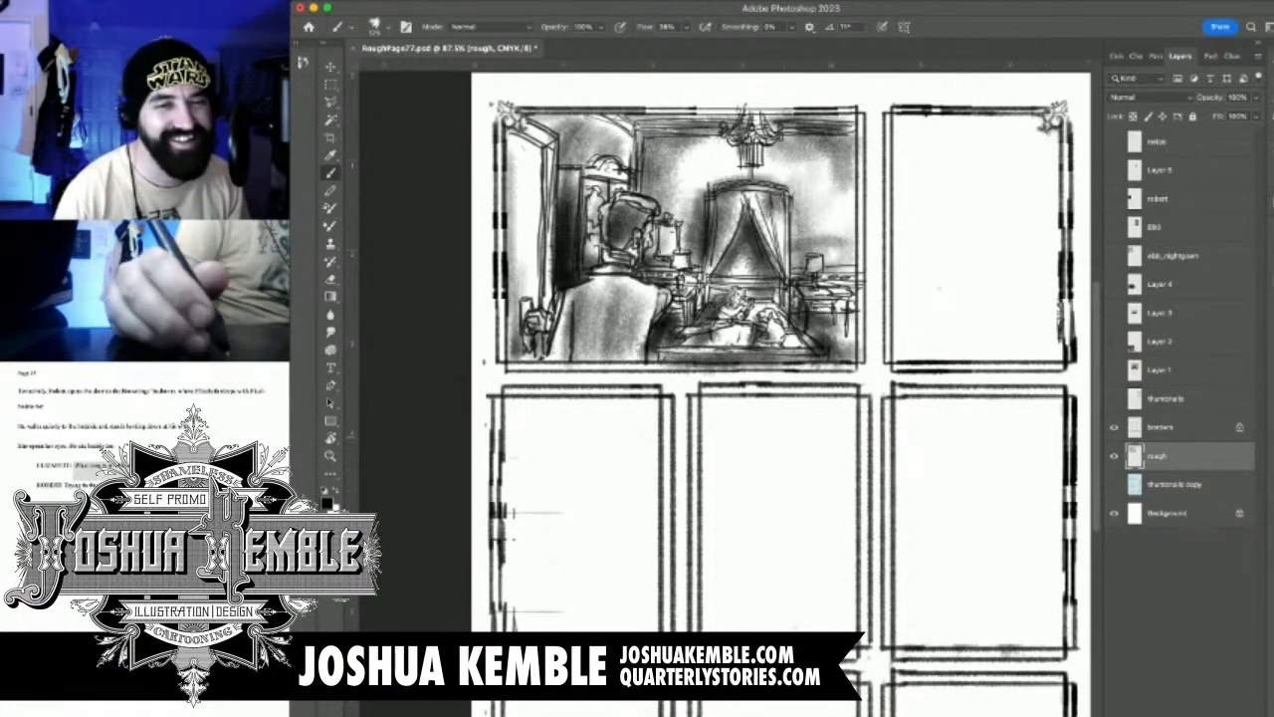
Compare the rough page with the cyan thumbnails by toggling the thumbnails copy layer, leaving it hidden
left_click_drag(953, 436, 882, 488)
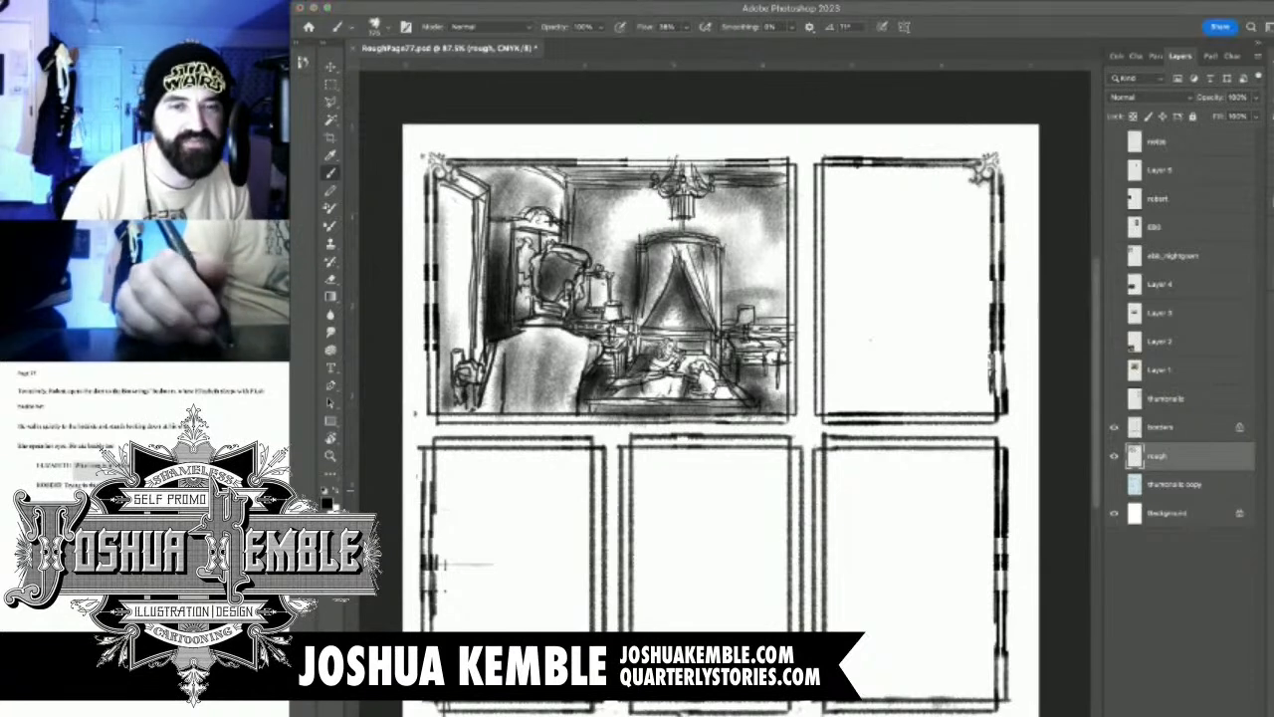
left_click(869, 385)
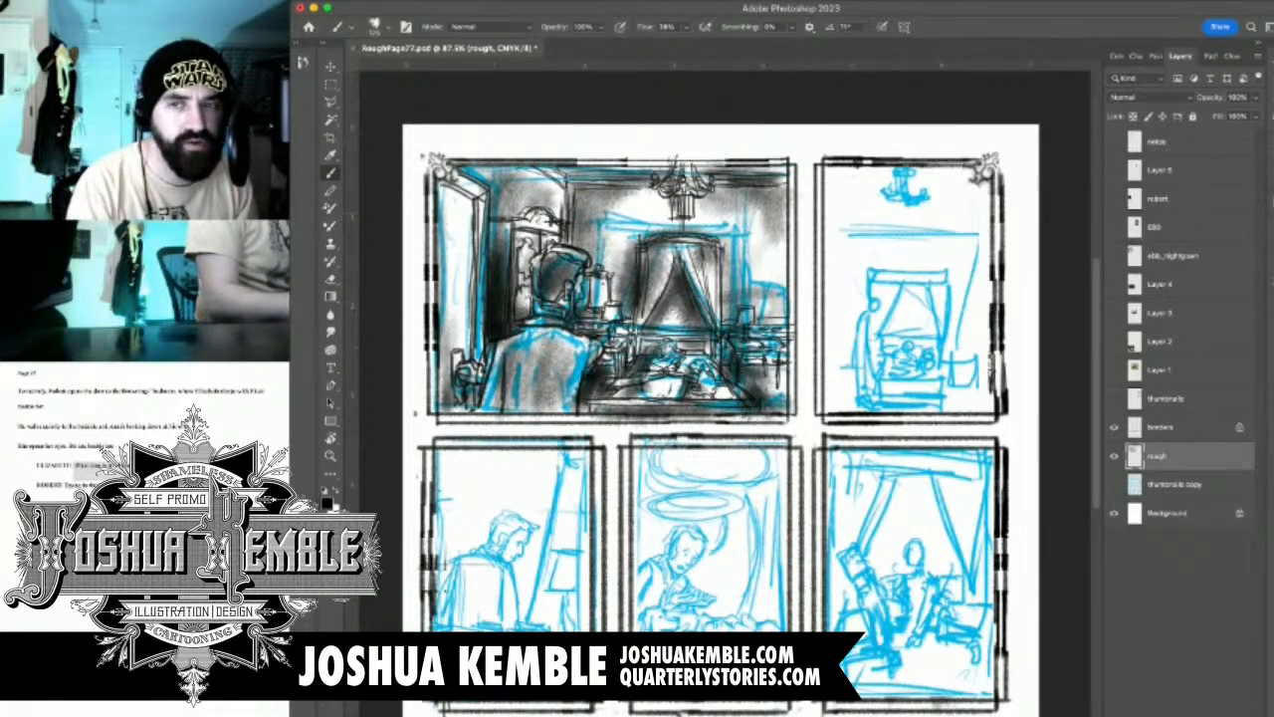
left_click(1114, 484)
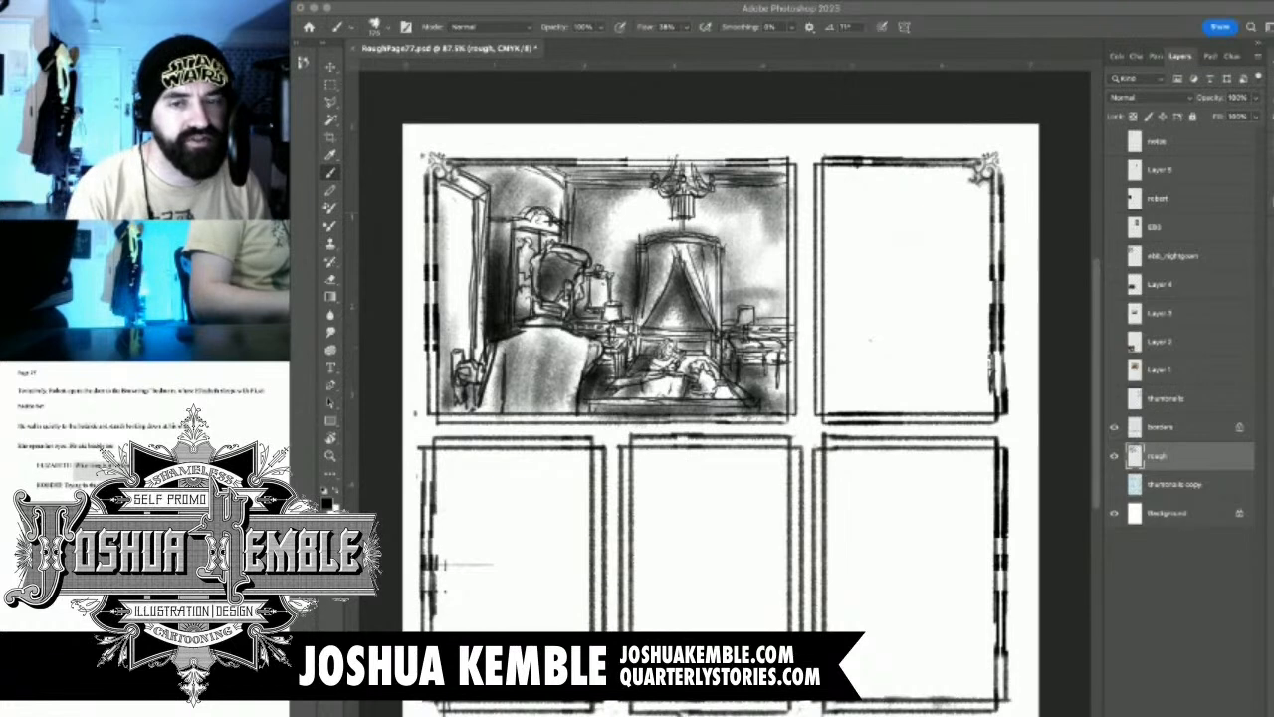
left_click(1114, 484)
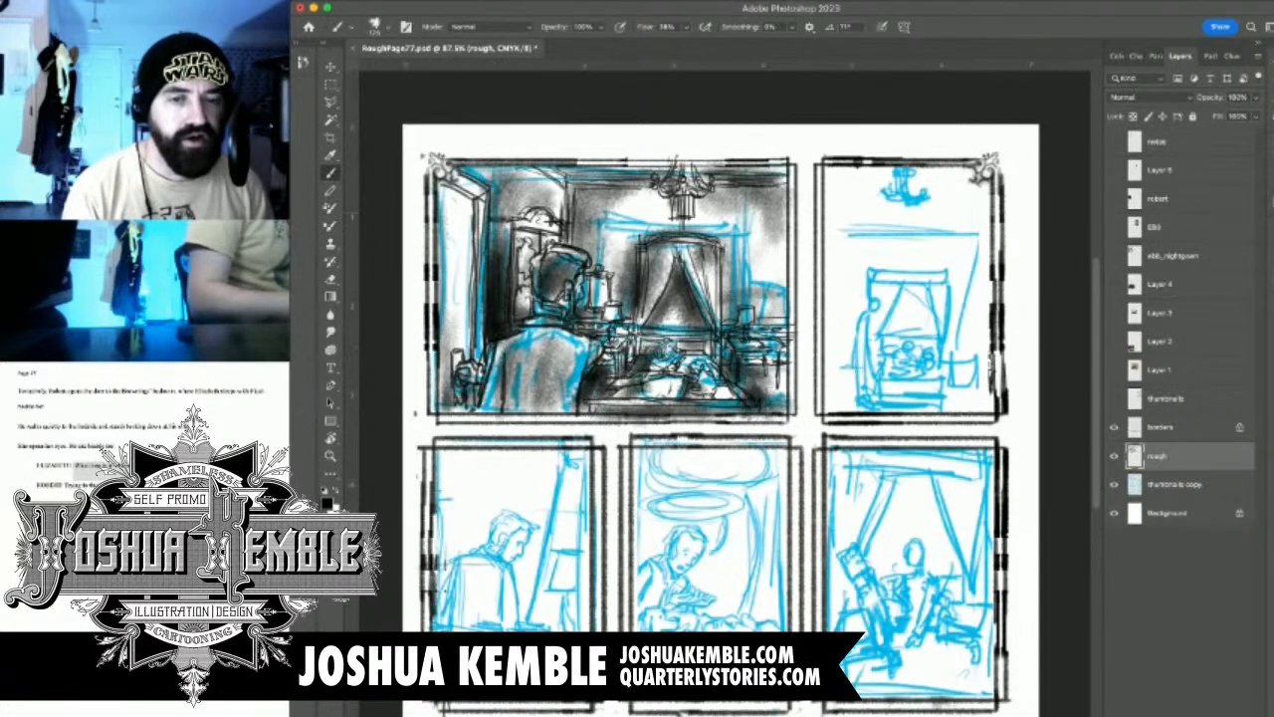
scroll(717, 398, "down", 5)
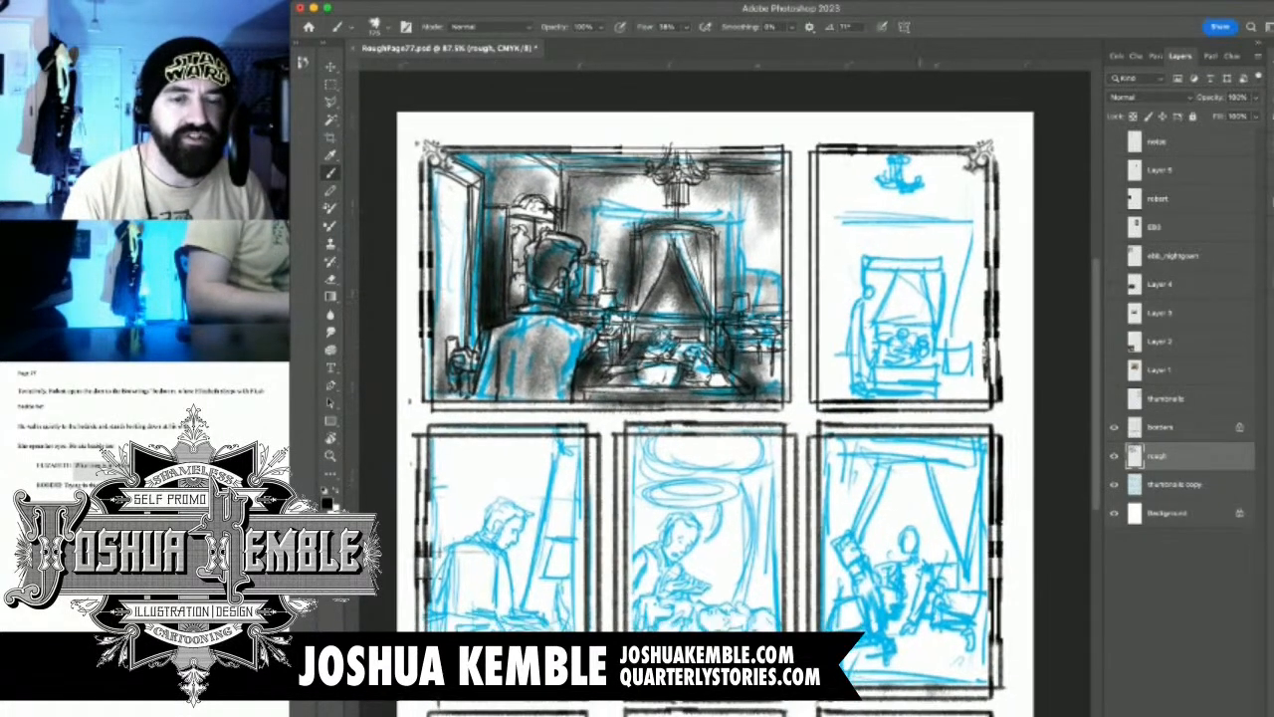
scroll(701, 398, "down", 3)
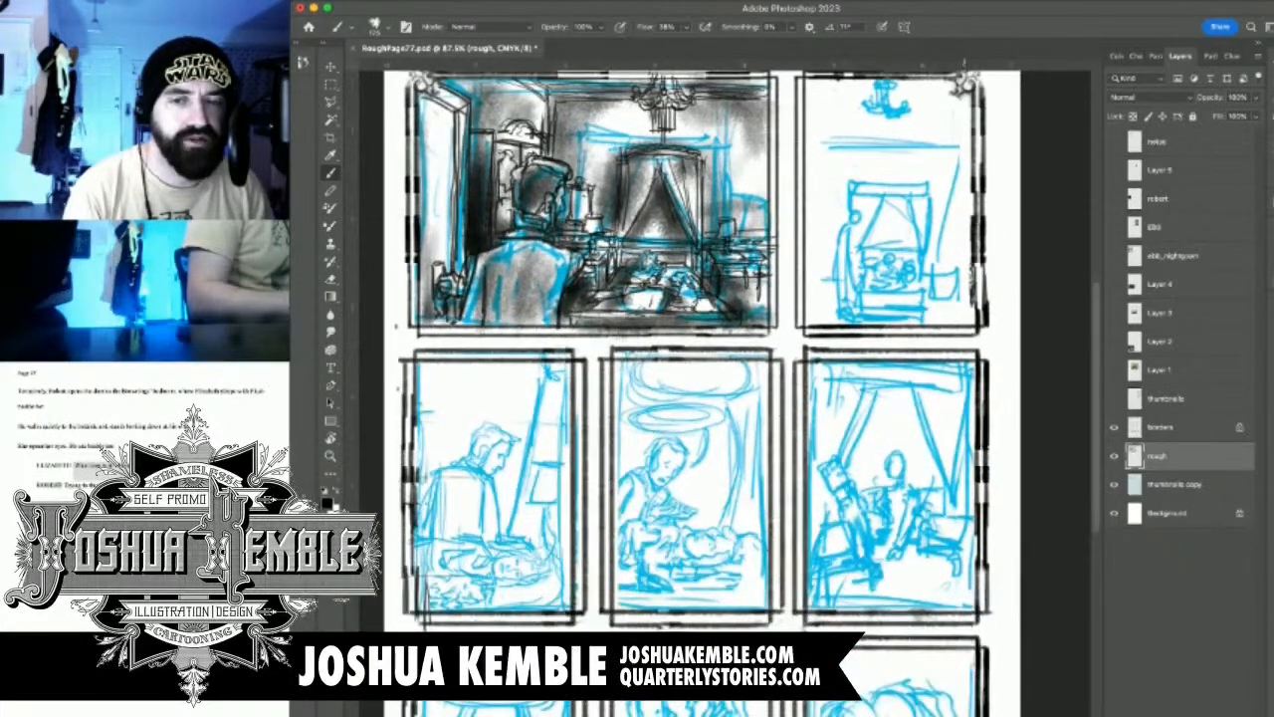
scroll(702, 398, "down", 1)
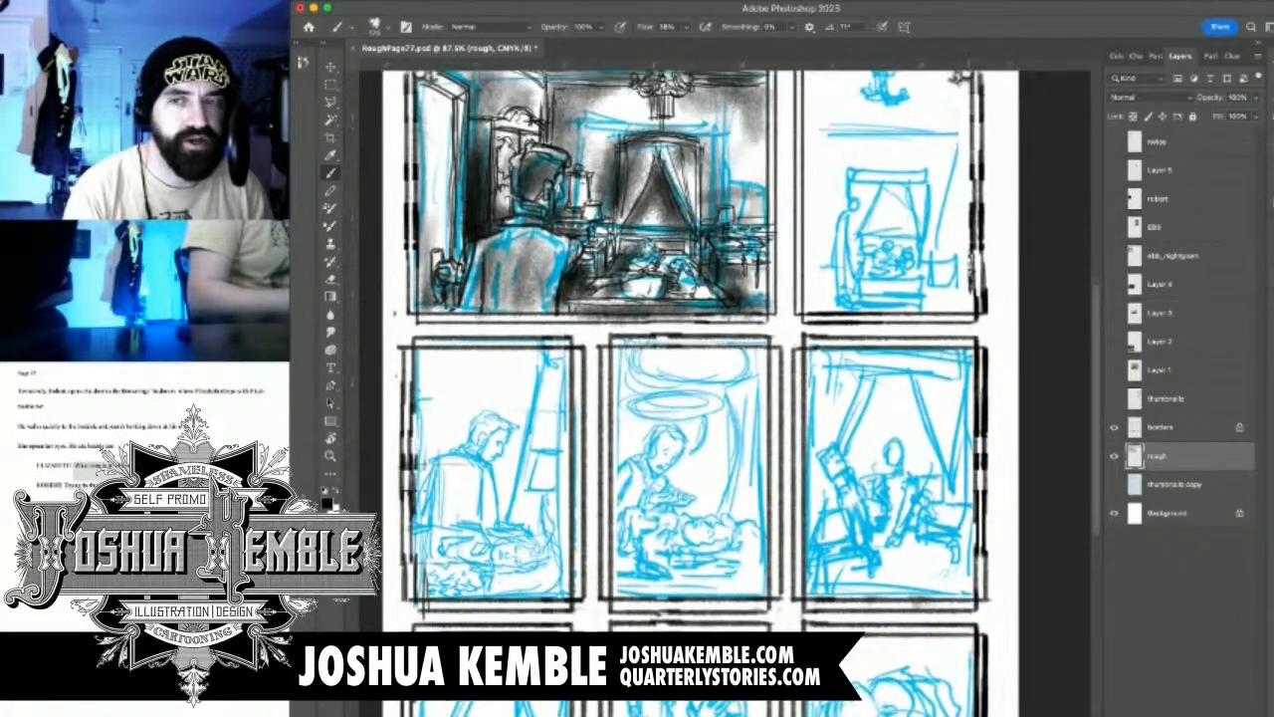
left_click(1114, 484)
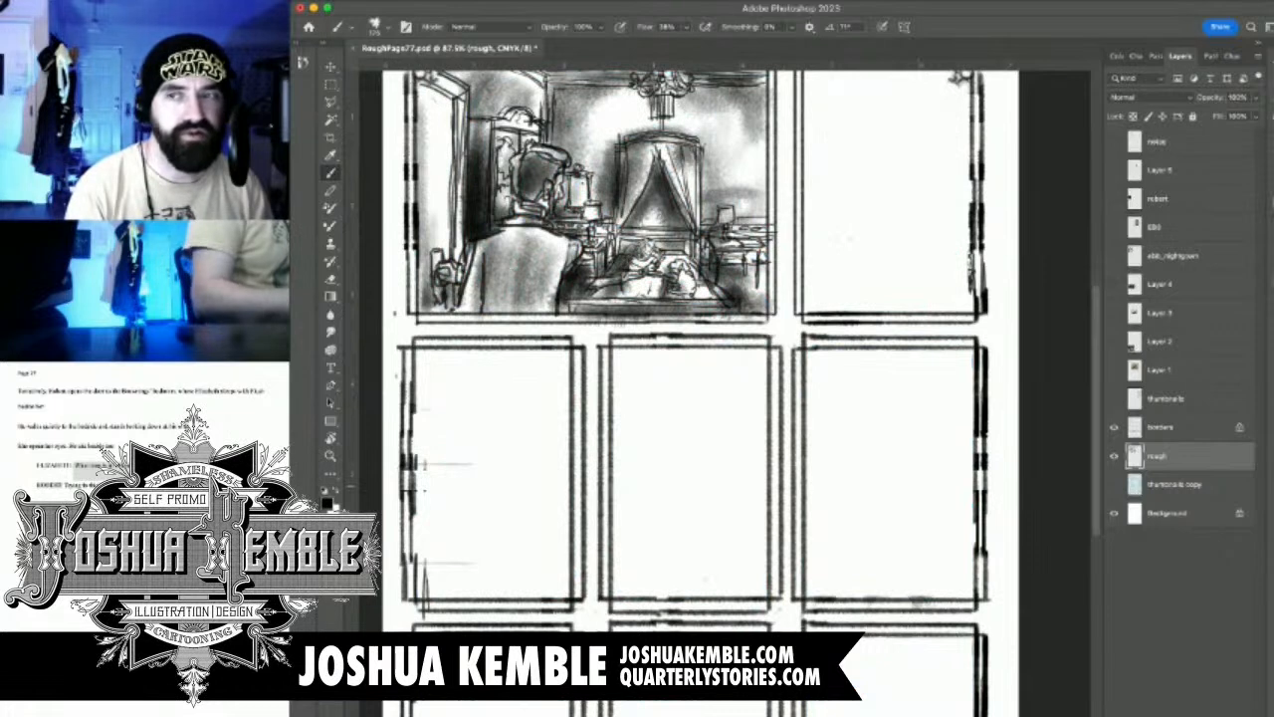
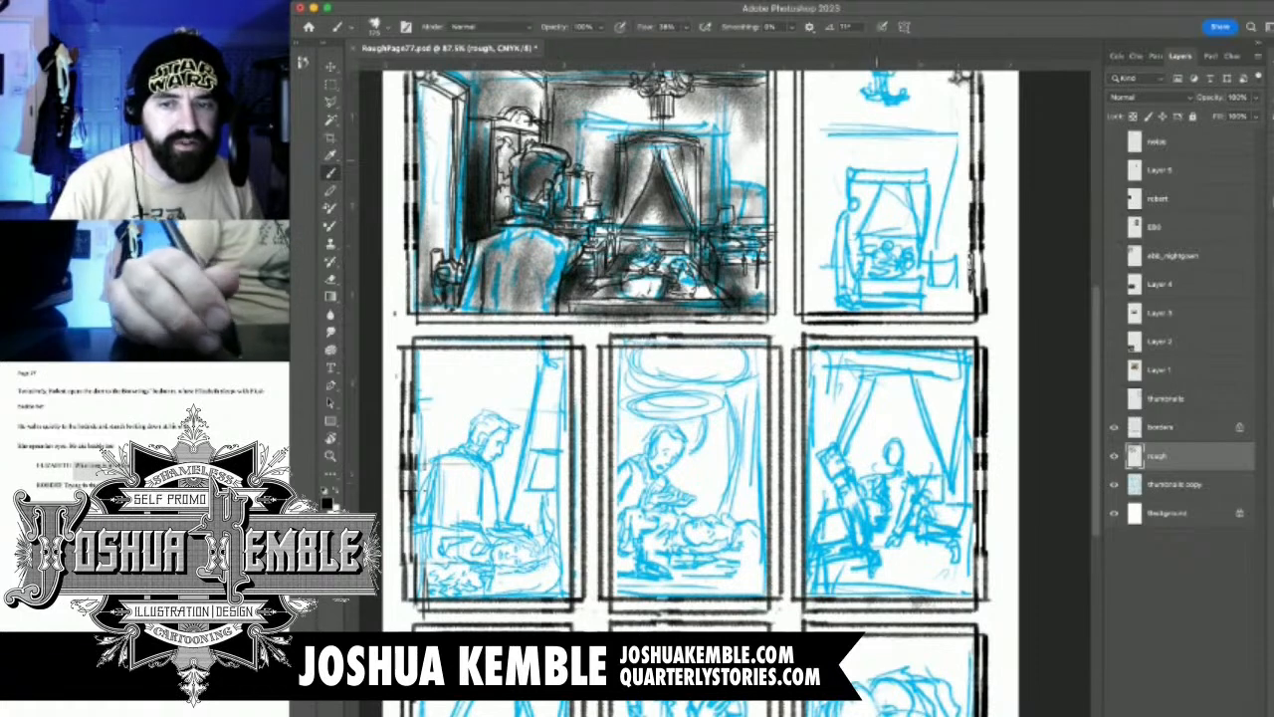
scroll(882, 197, "up", 5)
scroll(977, 221, "up", 3)
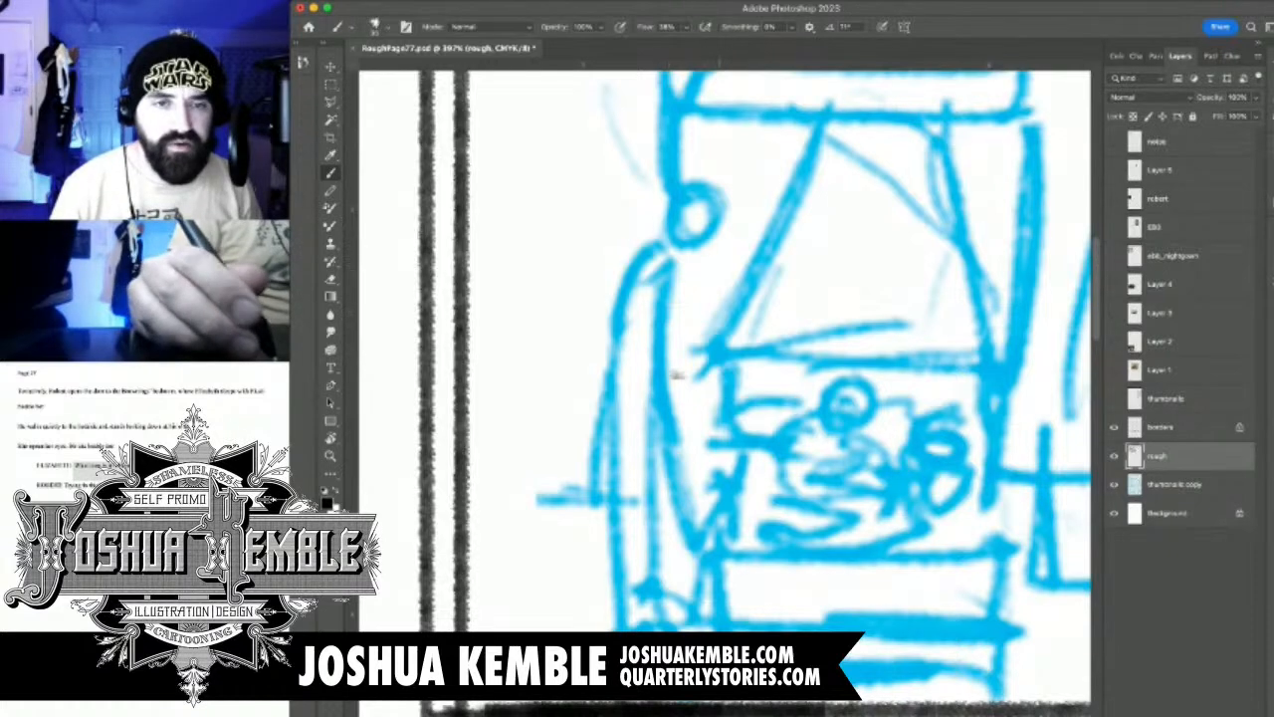
scroll(675, 375, "up", 5)
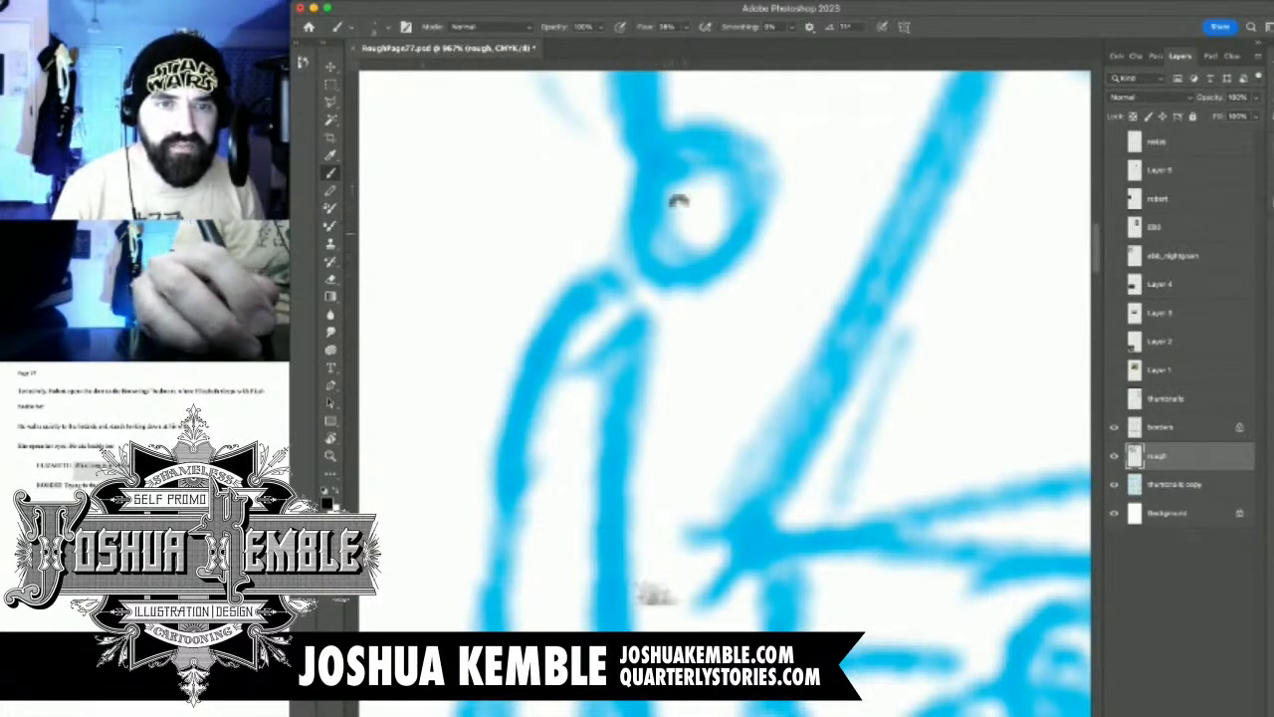
mouse_move(711, 231)
left_mouse_down()
mouse_move(741, 255)
mouse_move(732, 276)
mouse_move(683, 275)
mouse_move(735, 281)
mouse_move(713, 289)
mouse_move(701, 270)
mouse_move(706, 290)
mouse_move(663, 318)
mouse_move(651, 272)
mouse_move(654, 286)
left_mouse_up()
key("super+z")
key("super+z")
key("e")
mouse_move(715, 233)
left_mouse_down()
mouse_move(733, 255)
mouse_move(721, 265)
mouse_move(736, 229)
mouse_move(752, 255)
mouse_move(756, 179)
mouse_move(778, 204)
mouse_move(728, 197)
mouse_move(766, 149)
mouse_move(697, 120)
mouse_move(683, 131)
left_mouse_up()
key("b")
mouse_move(711, 184)
left_mouse_down()
mouse_move(692, 204)
mouse_move(657, 203)
mouse_move(652, 217)
mouse_move(681, 239)
mouse_move(657, 209)
mouse_move(671, 213)
mouse_move(631, 255)
mouse_move(657, 270)
mouse_move(660, 315)
mouse_move(686, 329)
mouse_move(665, 344)
mouse_move(647, 315)
left_mouse_up()
mouse_move(681, 267)
left_mouse_down()
mouse_move(709, 213)
mouse_move(639, 293)
mouse_move(627, 283)
left_mouse_up()
left_click_drag(643, 233, 619, 237)
key("e")
mouse_move(688, 199)
left_mouse_down()
mouse_move(659, 213)
mouse_move(702, 183)
mouse_move(701, 221)
mouse_move(677, 205)
mouse_move(663, 233)
mouse_move(689, 253)
mouse_move(679, 211)
mouse_move(709, 257)
mouse_move(728, 203)
mouse_move(800, 196)
left_mouse_up()
key("b")
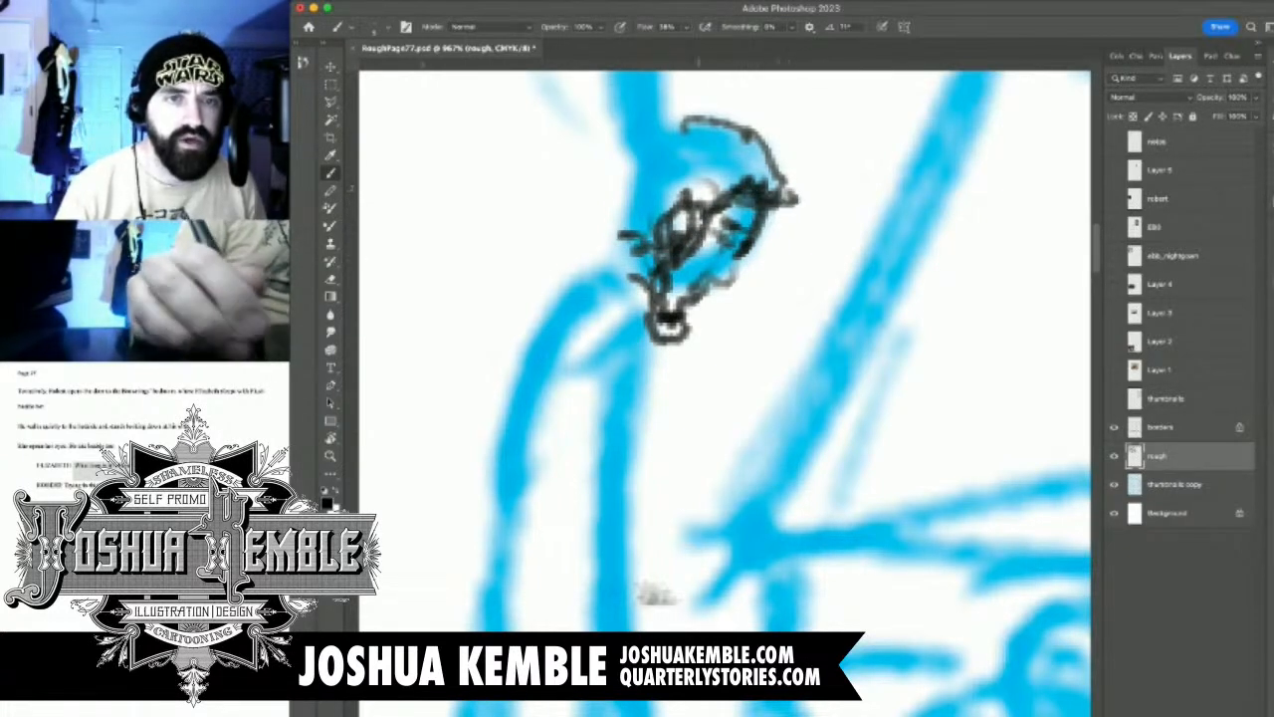
key("e")
left_click_drag(669, 324, 709, 133)
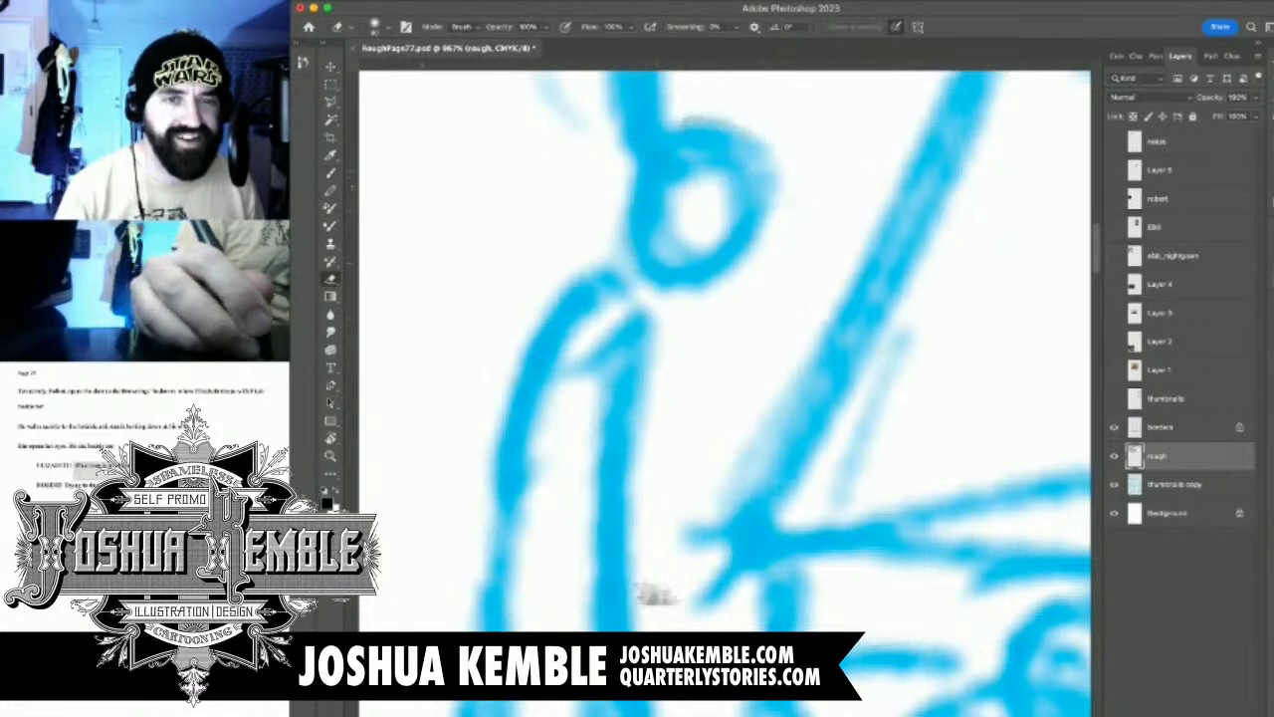
key("b")
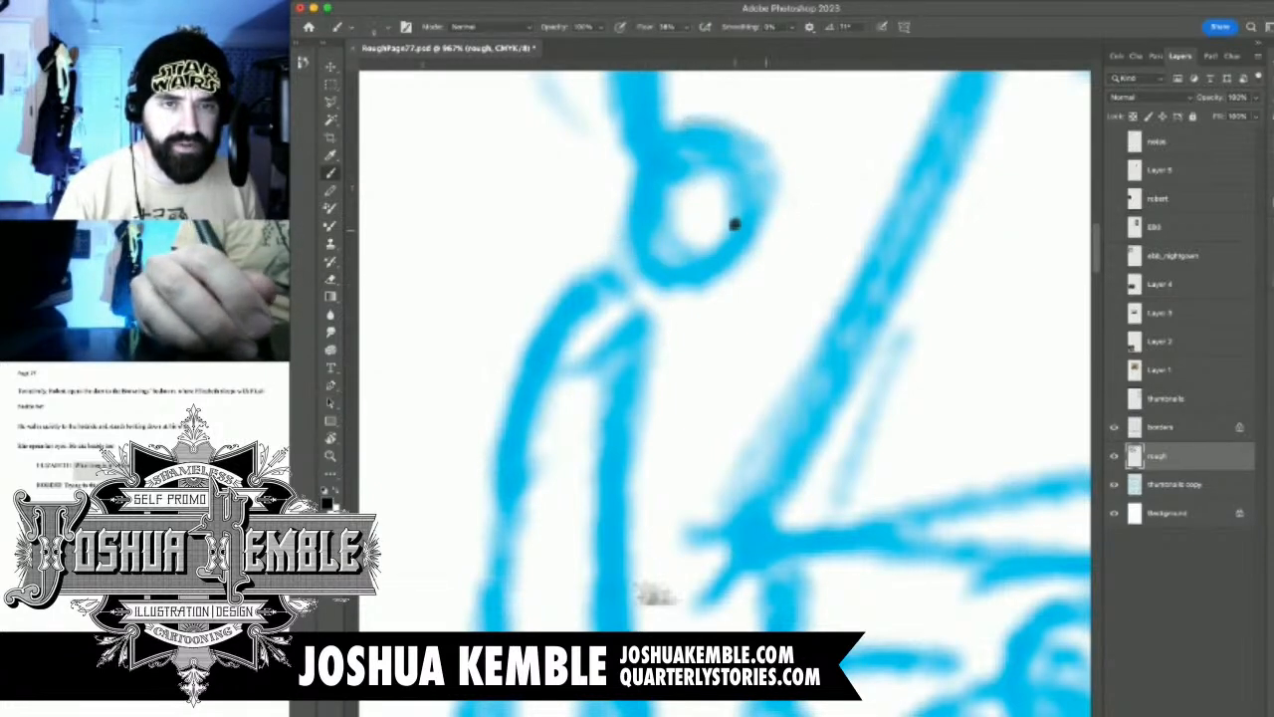
mouse_move(719, 208)
left_mouse_down()
mouse_move(754, 215)
mouse_move(749, 261)
mouse_move(735, 270)
mouse_move(720, 255)
mouse_move(686, 294)
mouse_move(653, 307)
mouse_move(657, 286)
mouse_move(653, 308)
mouse_move(713, 187)
mouse_move(667, 237)
mouse_move(649, 298)
left_mouse_up()
mouse_move(691, 183)
left_mouse_down()
mouse_move(673, 213)
mouse_move(693, 183)
mouse_move(664, 199)
mouse_move(653, 239)
mouse_move(683, 195)
mouse_move(699, 211)
mouse_move(745, 159)
mouse_move(799, 167)
mouse_move(736, 151)
mouse_move(717, 176)
left_mouse_up()
mouse_move(717, 175)
left_mouse_down()
mouse_move(755, 146)
mouse_move(708, 129)
mouse_move(712, 168)
left_mouse_up()
mouse_move(725, 139)
left_mouse_down()
mouse_move(687, 125)
mouse_move(659, 135)
mouse_move(634, 211)
mouse_move(627, 155)
mouse_move(638, 237)
mouse_move(736, 188)
mouse_move(767, 193)
mouse_move(759, 221)
left_mouse_up()
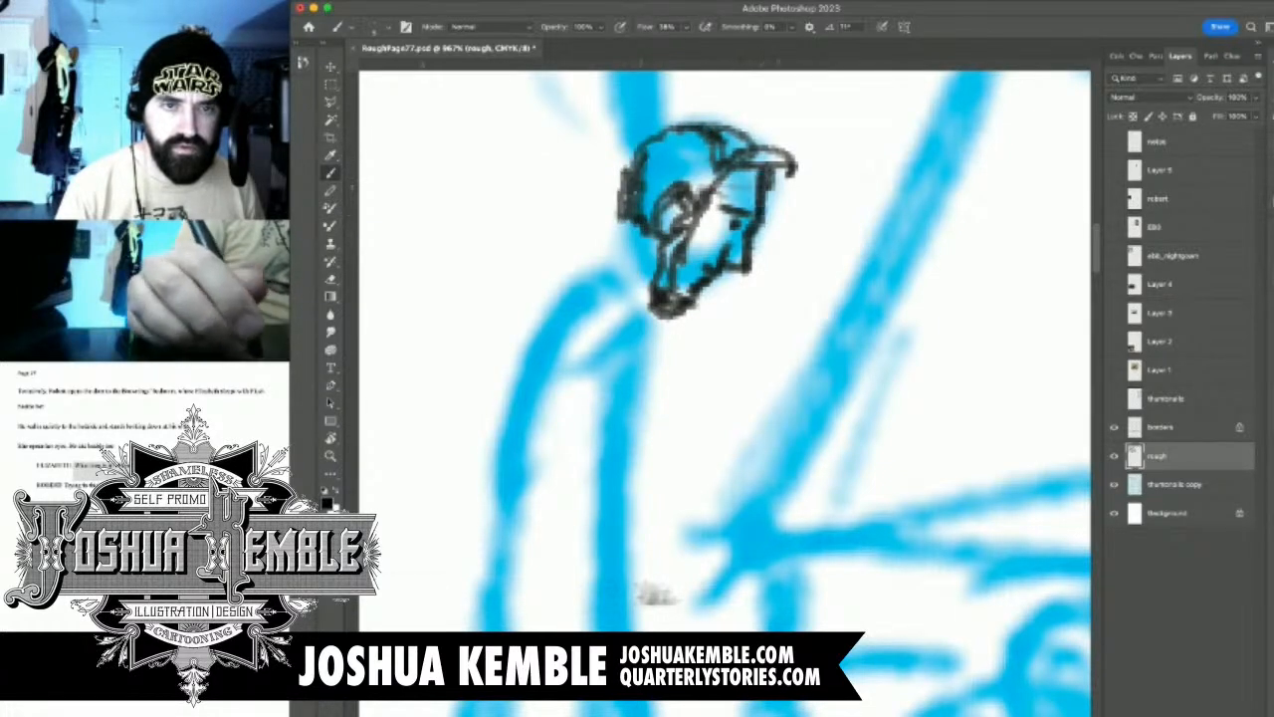
scroll(781, 271, "down", 5)
scroll(769, 274, "up", 4)
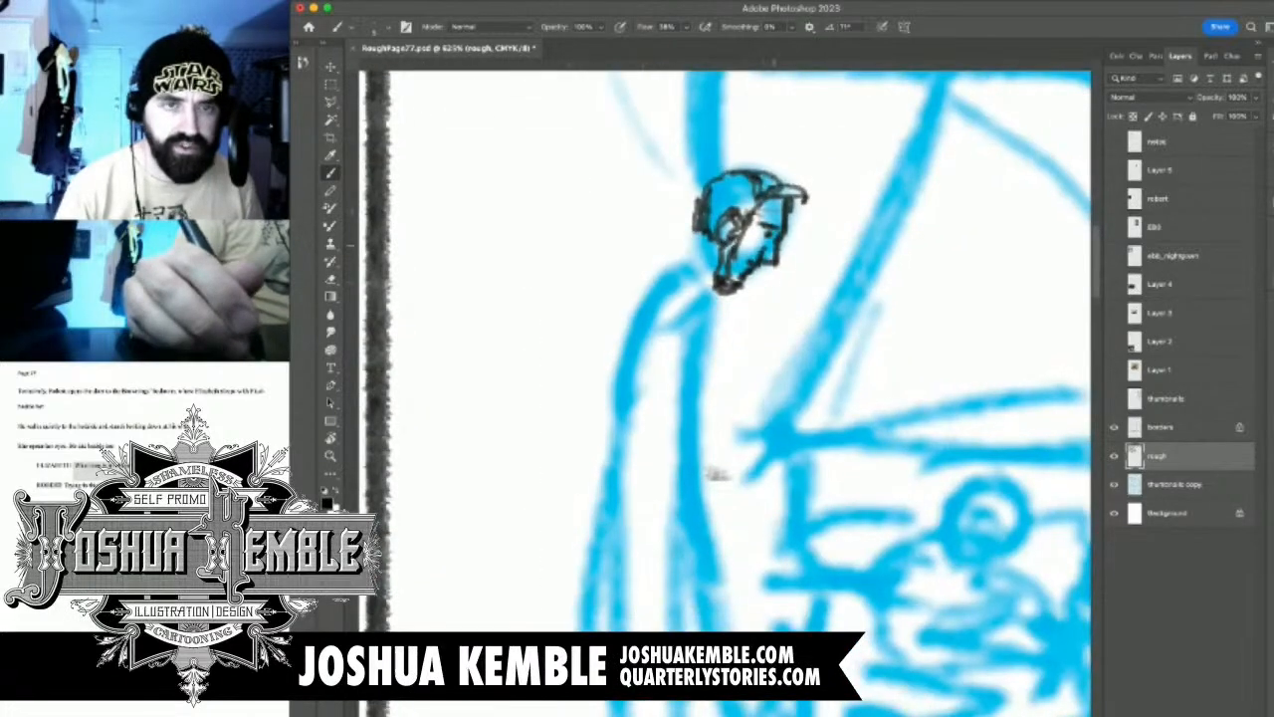
key("e")
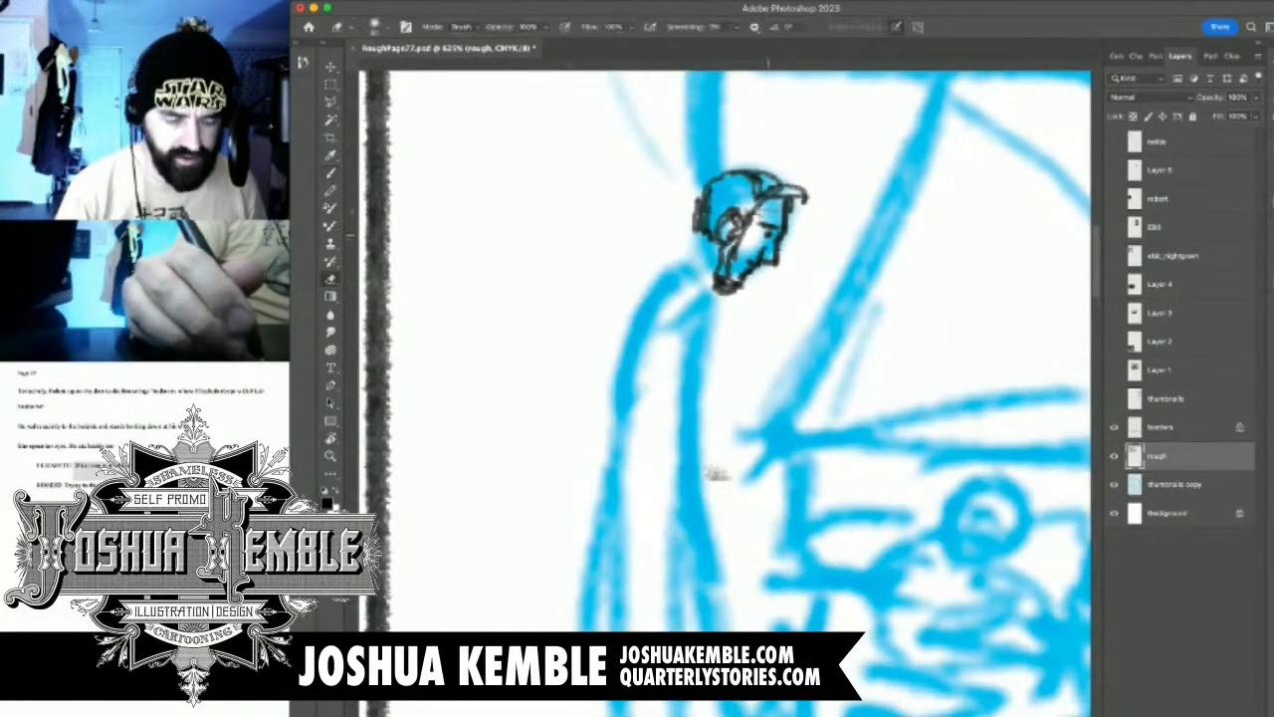
mouse_move(786, 213)
left_mouse_down()
mouse_move(782, 252)
mouse_move(752, 276)
mouse_move(760, 260)
mouse_move(779, 266)
mouse_move(793, 175)
mouse_move(789, 204)
mouse_move(756, 220)
mouse_move(753, 237)
mouse_move(766, 221)
left_mouse_up()
key("b")
scroll(767, 251, "up", 4)
mouse_move(658, 239)
left_mouse_down()
mouse_move(632, 260)
mouse_move(787, 189)
mouse_move(677, 164)
left_mouse_up()
key("e")
key("b")
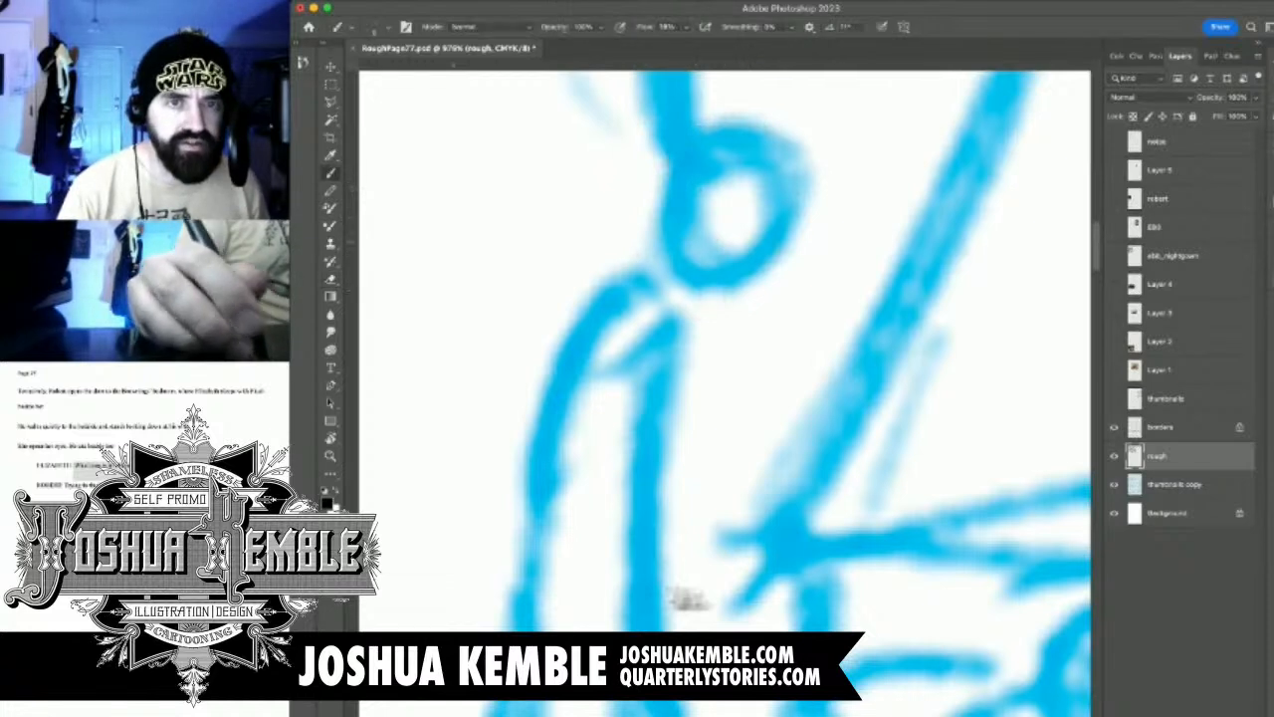
Sketch the standing man's head in black over the blue circle beside the bed, with ear, hair and jaw
mouse_move(754, 219)
left_mouse_down()
mouse_move(781, 215)
mouse_move(784, 271)
mouse_move(758, 261)
mouse_move(727, 302)
mouse_move(702, 302)
mouse_move(689, 279)
mouse_move(713, 299)
left_mouse_up()
left_click_drag(719, 239, 714, 285)
mouse_move(709, 189)
left_mouse_down()
mouse_move(717, 213)
mouse_move(733, 213)
mouse_move(703, 183)
mouse_move(687, 222)
mouse_move(754, 169)
mouse_move(814, 181)
mouse_move(748, 160)
mouse_move(735, 173)
left_mouse_up()
mouse_move(781, 152)
left_mouse_down()
mouse_move(738, 127)
mouse_move(767, 139)
mouse_move(709, 142)
mouse_move(725, 149)
mouse_move(722, 110)
mouse_move(697, 118)
mouse_move(673, 150)
mouse_move(667, 203)
left_mouse_up()
mouse_move(685, 151)
left_mouse_down()
mouse_move(655, 221)
mouse_move(694, 229)
left_mouse_up()
left_click_drag(804, 187, 772, 272)
Erase the front contour of the man's face and redraw the brow, nose and mouth in profile
key("e")
left_click_drag(756, 204, 796, 279)
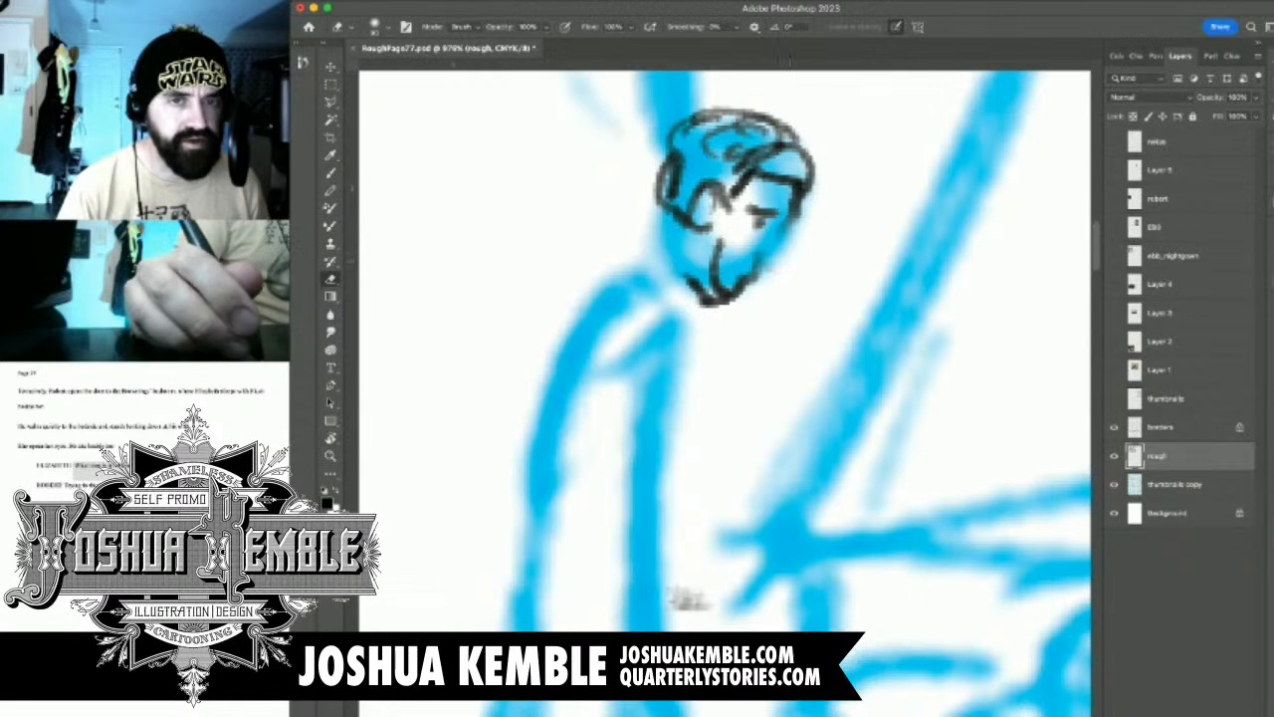
key("b")
mouse_move(784, 229)
left_mouse_down()
mouse_move(776, 261)
mouse_move(755, 261)
left_mouse_up()
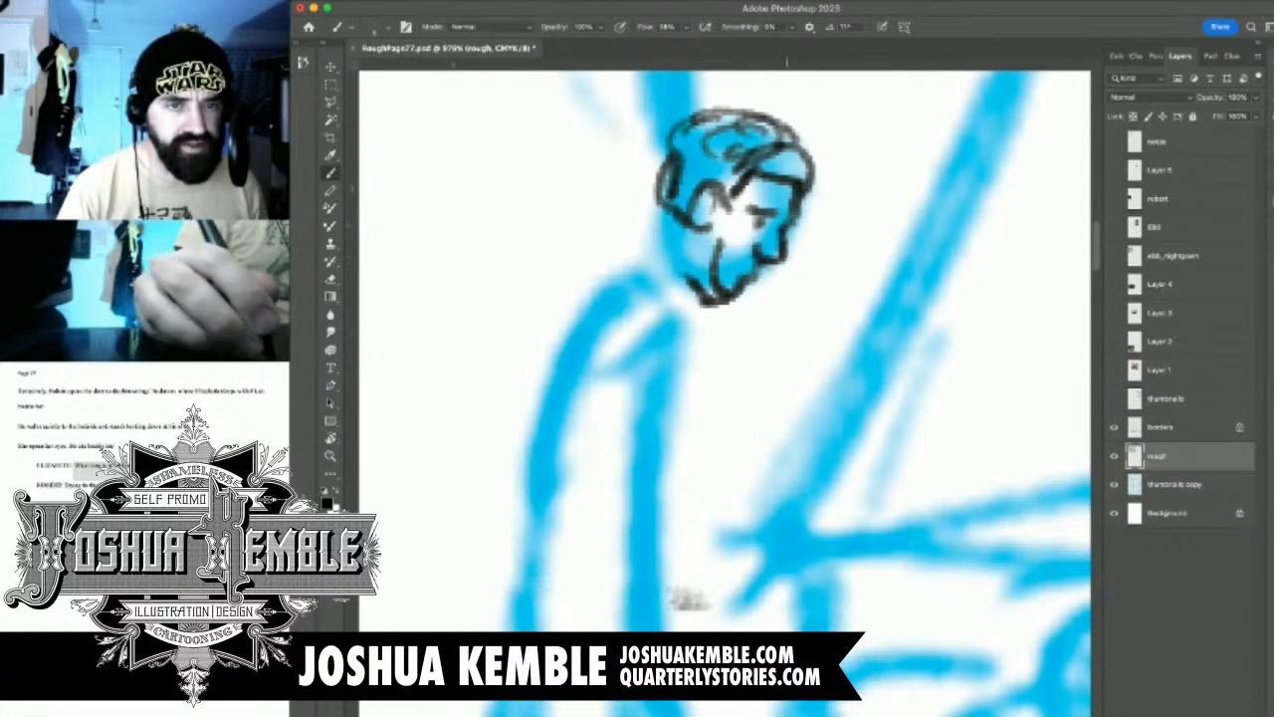
Add the man's collar and beard and draw the curve of his upper back
mouse_move(653, 219)
left_mouse_down()
mouse_move(713, 265)
mouse_move(681, 308)
mouse_move(685, 325)
mouse_move(697, 317)
left_mouse_up()
left_click_drag(731, 211, 720, 317)
mouse_move(661, 217)
left_mouse_down()
mouse_move(633, 257)
mouse_move(681, 297)
mouse_move(691, 283)
mouse_move(590, 301)
left_mouse_up()
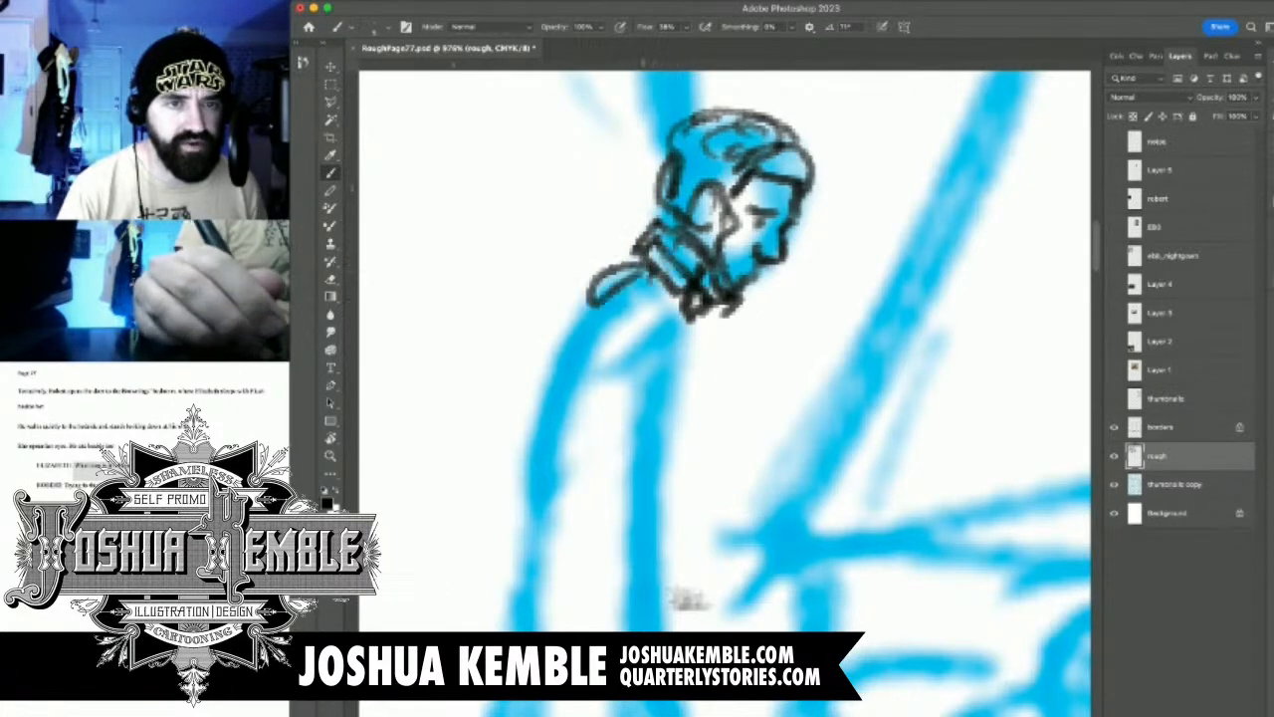
left_click_drag(645, 265, 538, 376)
Draw the man's near arm hanging down, with the shoulder seam, a bent elbow and the sleeve cuff
scroll(648, 371, "down", 3)
mouse_move(668, 538)
left_mouse_down()
mouse_move(782, 404)
mouse_move(771, 412)
left_mouse_up()
left_click_drag(705, 218, 756, 220)
mouse_move(705, 235)
left_mouse_down()
mouse_move(737, 220)
mouse_move(738, 312)
left_mouse_up()
left_click_drag(757, 221, 740, 366)
mouse_move(694, 239)
left_mouse_down()
mouse_move(687, 314)
mouse_move(717, 348)
mouse_move(685, 392)
mouse_move(695, 482)
left_mouse_up()
left_click_drag(722, 380, 739, 460)
mouse_move(749, 351)
left_mouse_down()
mouse_move(742, 492)
mouse_move(732, 478)
mouse_move(761, 531)
mouse_move(729, 553)
left_mouse_up()
mouse_move(713, 496)
left_mouse_down()
mouse_move(740, 536)
mouse_move(720, 561)
mouse_move(689, 460)
left_mouse_up()
key("e")
key("b")
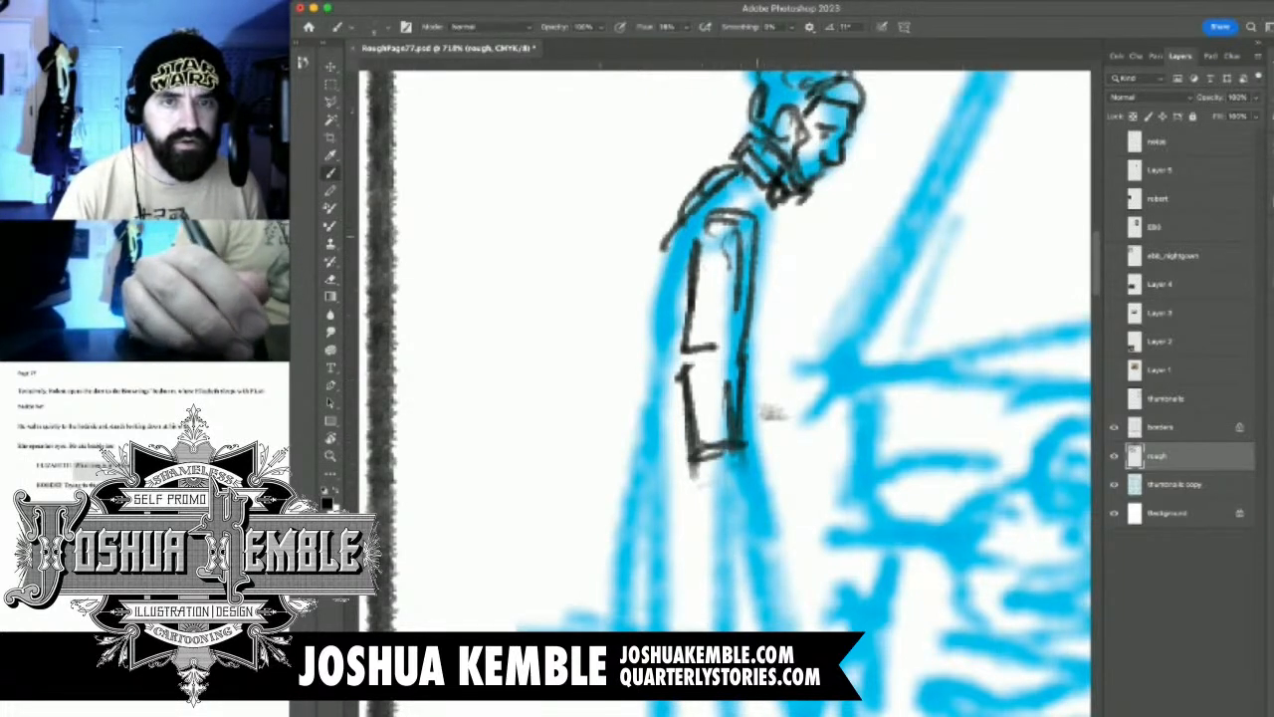
Draw the man's chest line and the long back of his coat tapering to a pointed tail
left_click_drag(763, 213, 755, 277)
left_click_drag(696, 211, 653, 388)
left_click_drag(673, 229, 653, 426)
left_click_drag(671, 284, 641, 442)
mouse_move(653, 360)
left_mouse_down()
mouse_move(615, 527)
mouse_move(609, 631)
left_mouse_up()
left_click_drag(685, 528, 619, 625)
Sketch the man's near hand with fingers below the cuff and reinforce the coat's front edge
left_click_drag(707, 482, 691, 537)
mouse_move(714, 455)
left_mouse_down()
mouse_move(699, 483)
mouse_move(738, 496)
mouse_move(734, 513)
left_mouse_up()
mouse_move(724, 503)
left_mouse_down()
mouse_move(705, 543)
mouse_move(718, 538)
left_mouse_up()
left_click_drag(724, 526, 722, 559)
left_click_drag(736, 511, 730, 559)
mouse_move(751, 504)
left_mouse_down()
mouse_move(742, 541)
mouse_move(741, 510)
left_mouse_up()
left_click_drag(742, 448, 736, 488)
left_click_drag(712, 440, 702, 519)
left_click_drag(768, 249, 741, 366)
left_click_drag(702, 526, 692, 556)
Draw the man's near trouser leg from hip to ankle and begin the foot
mouse_move(705, 488)
left_mouse_down()
mouse_move(663, 560)
mouse_move(724, 592)
left_mouse_up()
mouse_move(743, 545)
left_mouse_down()
mouse_move(719, 667)
mouse_move(755, 425)
left_mouse_up()
left_click_drag(696, 365, 693, 453)
mouse_move(693, 454)
left_mouse_down()
mouse_move(754, 438)
mouse_move(705, 523)
mouse_move(709, 612)
left_mouse_up()
left_click_drag(755, 443, 742, 571)
left_click_drag(743, 618, 695, 630)
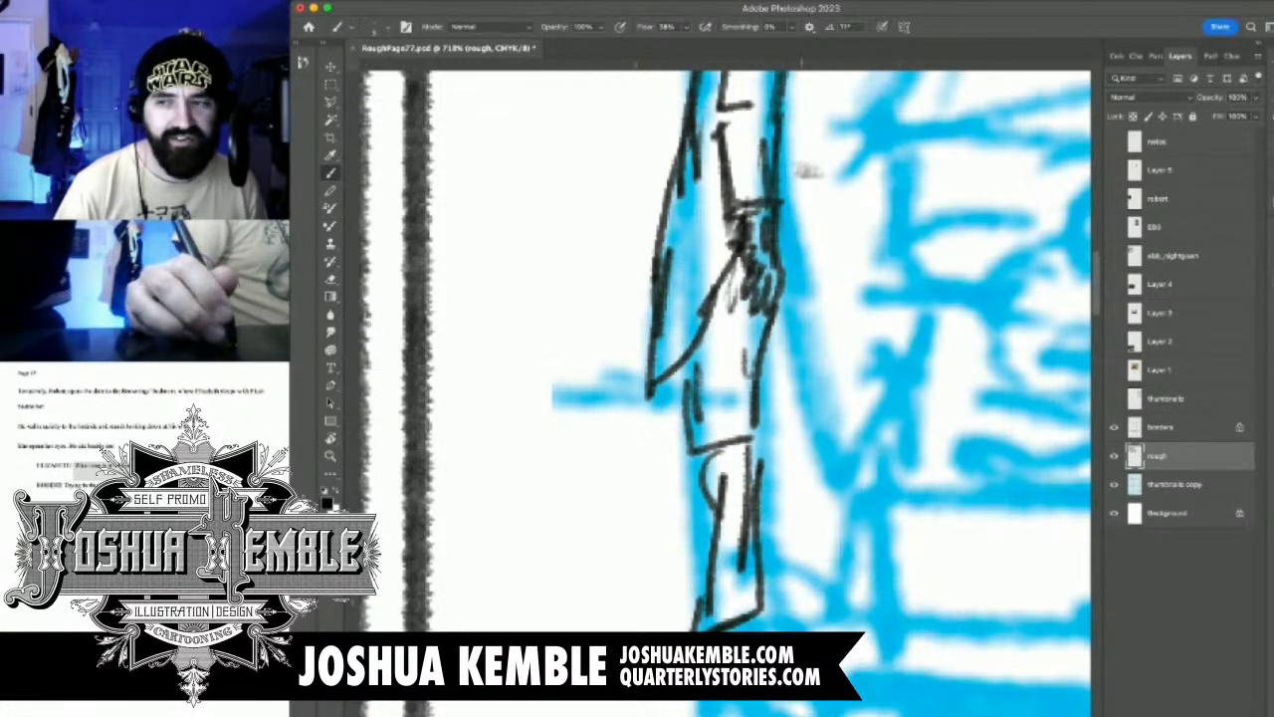
left_click_drag(751, 611, 816, 631)
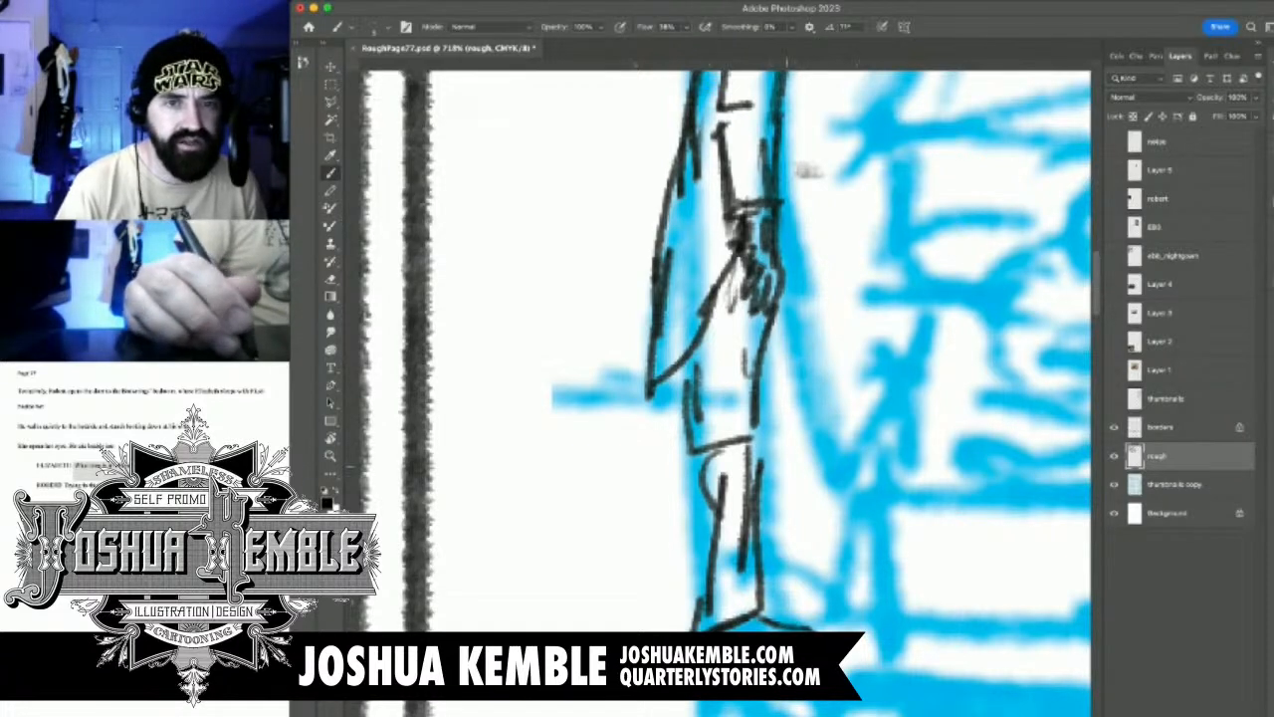
Draw the man's far leg with its dark shoe and finish the near shoe
left_click_drag(774, 334, 794, 481)
mouse_move(769, 368)
left_mouse_down()
mouse_move(767, 597)
mouse_move(826, 601)
left_mouse_up()
mouse_move(759, 577)
left_mouse_down()
mouse_move(822, 593)
mouse_move(826, 609)
left_mouse_up()
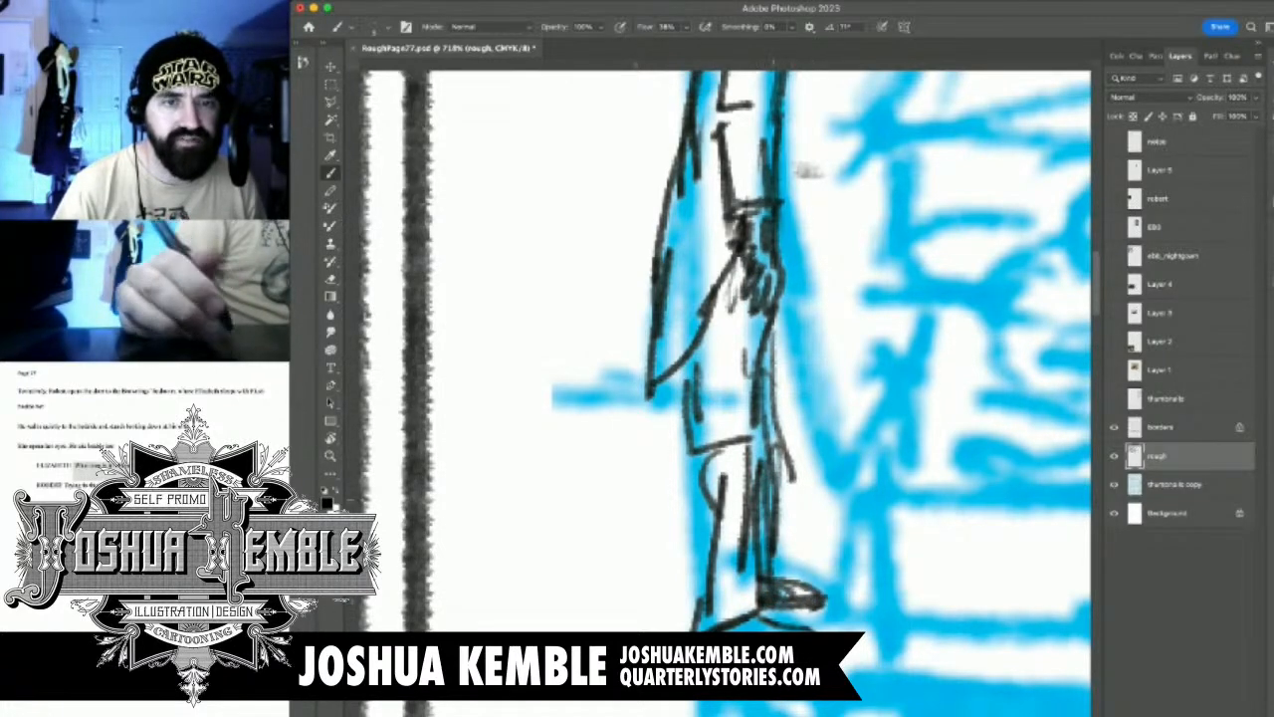
scroll(771, 467, "down", 5)
mouse_move(772, 466)
left_mouse_down()
mouse_move(725, 621)
mouse_move(672, 631)
mouse_move(685, 631)
left_mouse_up()
left_click_drag(679, 699, 673, 707)
mouse_move(726, 575)
left_mouse_down()
mouse_move(728, 631)
mouse_move(720, 531)
mouse_move(674, 598)
left_mouse_up()
Sketch the man's far arm bent in front of his chest, with cuff and hand
scroll(744, 435, "up", 3)
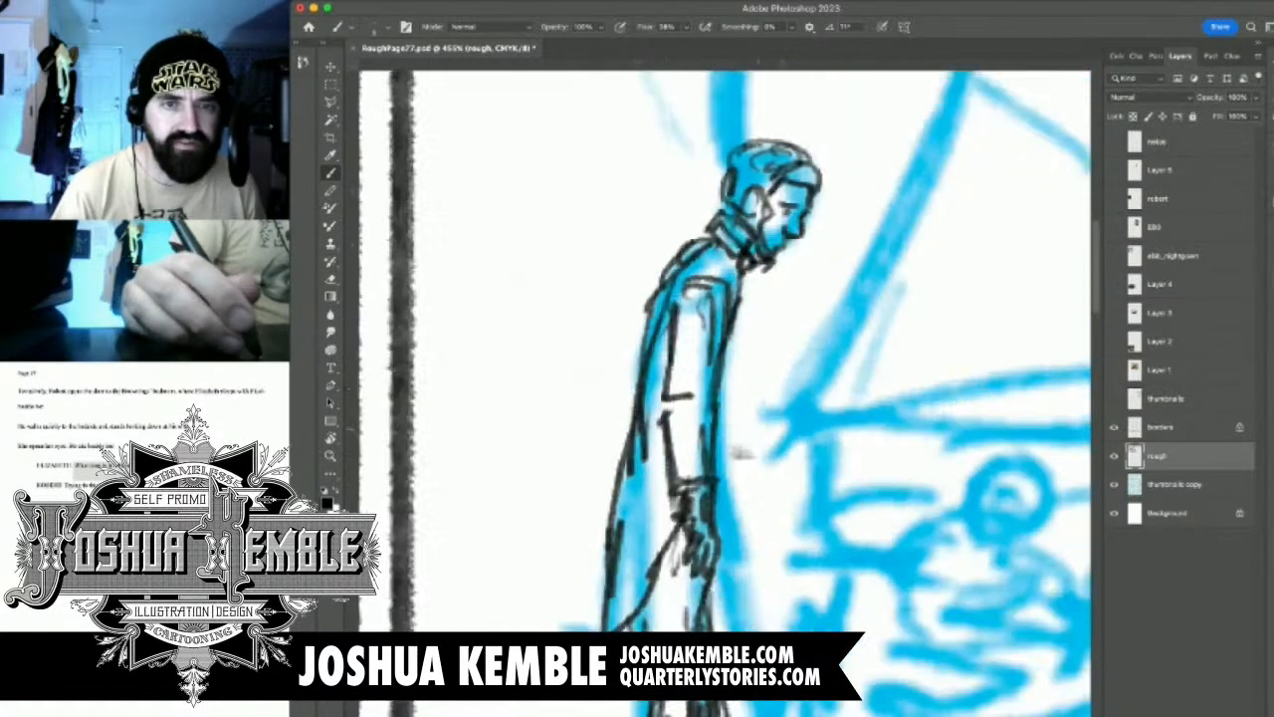
left_click_drag(738, 321, 763, 378)
left_click_drag(746, 289, 758, 405)
mouse_move(749, 310)
left_mouse_down()
mouse_move(778, 423)
mouse_move(730, 456)
mouse_move(728, 500)
mouse_move(737, 466)
mouse_move(752, 482)
mouse_move(729, 434)
left_mouse_up()
left_click_drag(748, 392, 733, 434)
left_click_drag(731, 372, 743, 425)
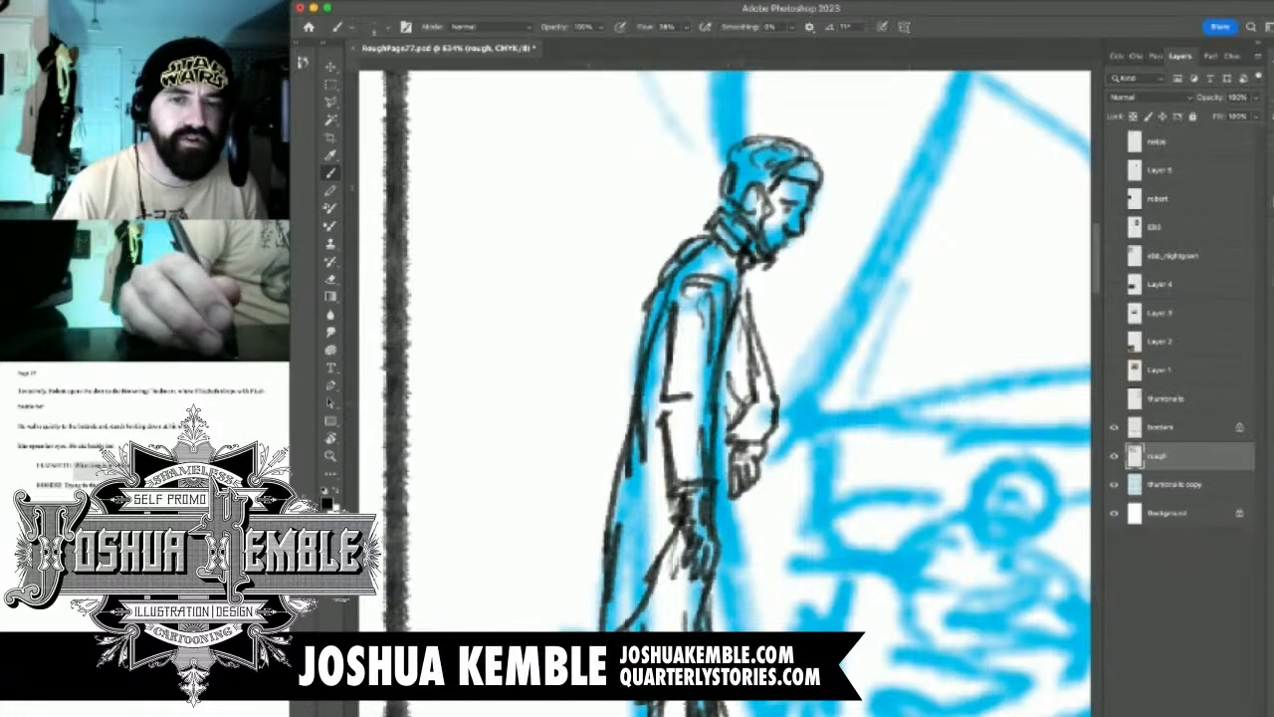
left_click_drag(748, 345, 736, 403)
Erase the far arm's bulging elbow and redraw the sleeve slimmer with fold lines
scroll(892, 341, "down", 5)
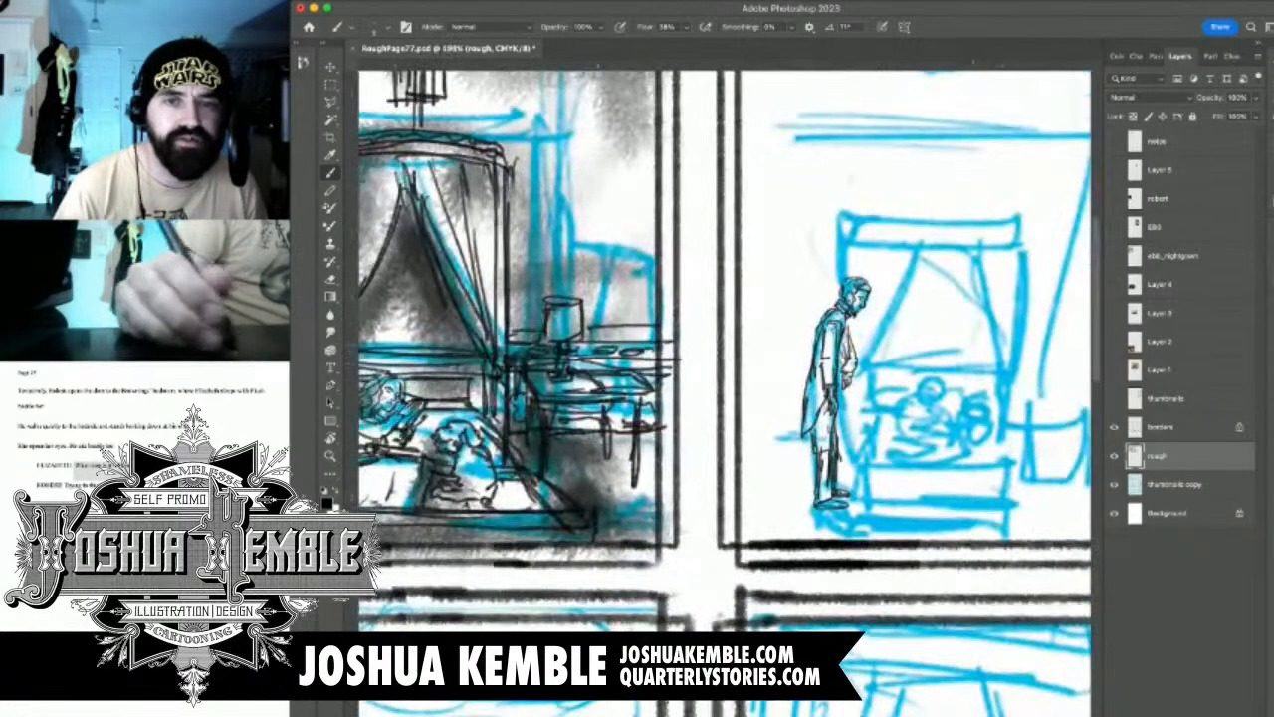
scroll(862, 357, "up", 5)
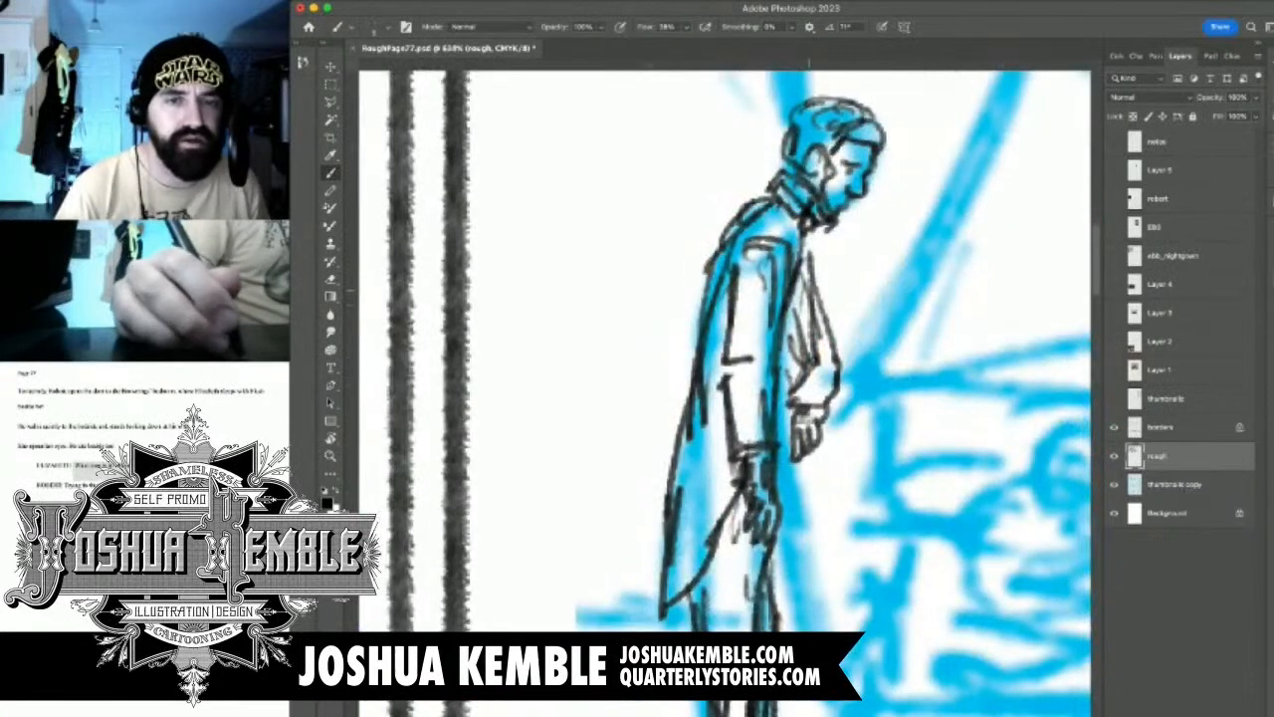
key("e")
left_click_drag(817, 308, 831, 398)
mouse_move(796, 329)
left_mouse_down()
mouse_move(812, 438)
mouse_move(830, 343)
left_mouse_up()
key("b")
mouse_move(804, 398)
left_mouse_down()
mouse_move(826, 412)
mouse_move(801, 376)
mouse_move(793, 400)
mouse_move(806, 335)
left_mouse_up()
mouse_move(822, 285)
left_mouse_down()
mouse_move(802, 337)
mouse_move(828, 383)
mouse_move(800, 321)
left_mouse_up()
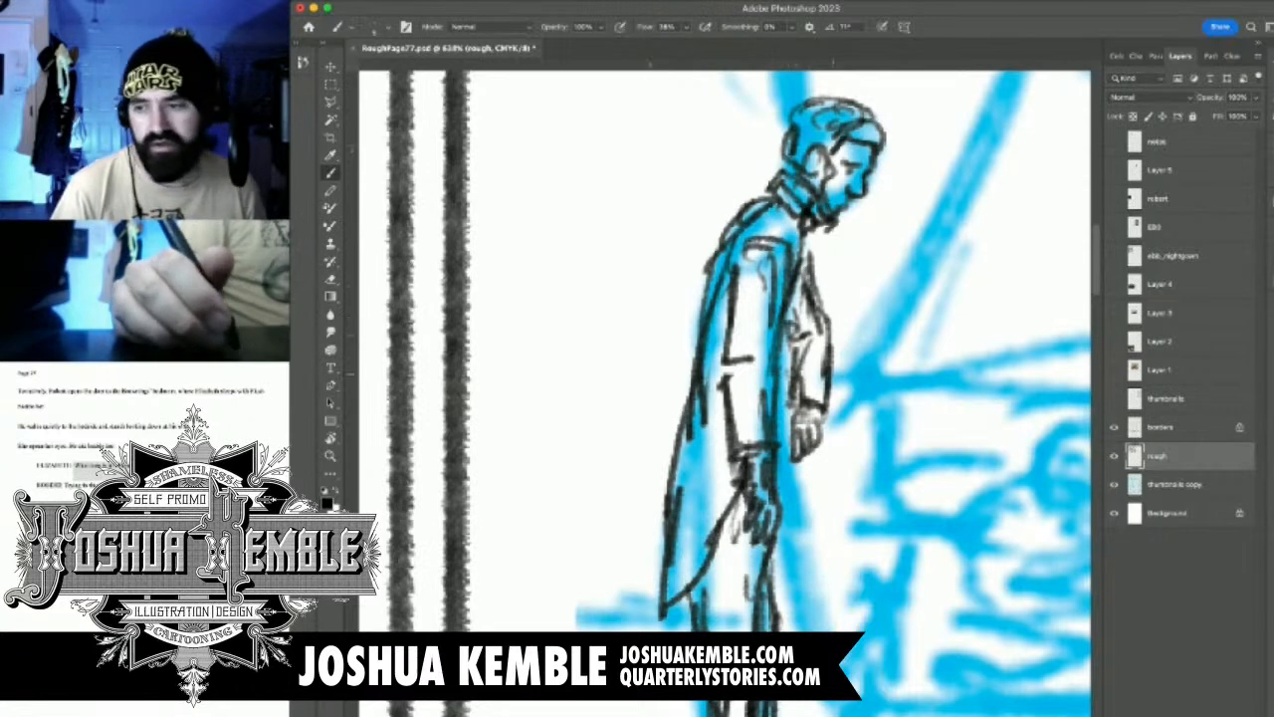
Sketch the reclining woman's face and neck over the blue circle on the bed
scroll(832, 378, "down", 4)
left_click_drag(826, 451, 671, 458)
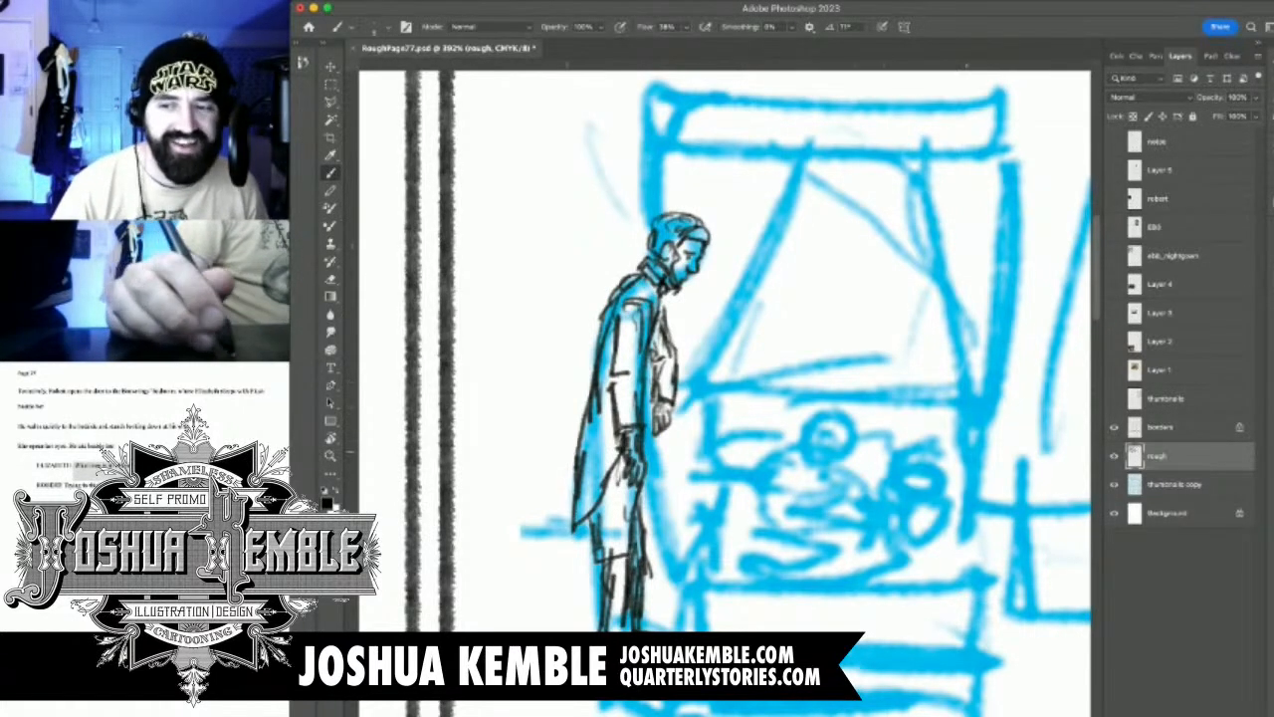
mouse_move(906, 381)
left_mouse_down()
mouse_move(845, 369)
mouse_move(804, 401)
mouse_move(818, 385)
mouse_move(1022, 377)
mouse_move(820, 383)
mouse_move(893, 388)
left_mouse_up()
left_click_drag(854, 458, 746, 461)
left_click_drag(852, 288, 946, 288)
mouse_move(798, 306)
left_mouse_down()
mouse_move(719, 306)
mouse_move(811, 307)
mouse_move(792, 341)
left_mouse_up()
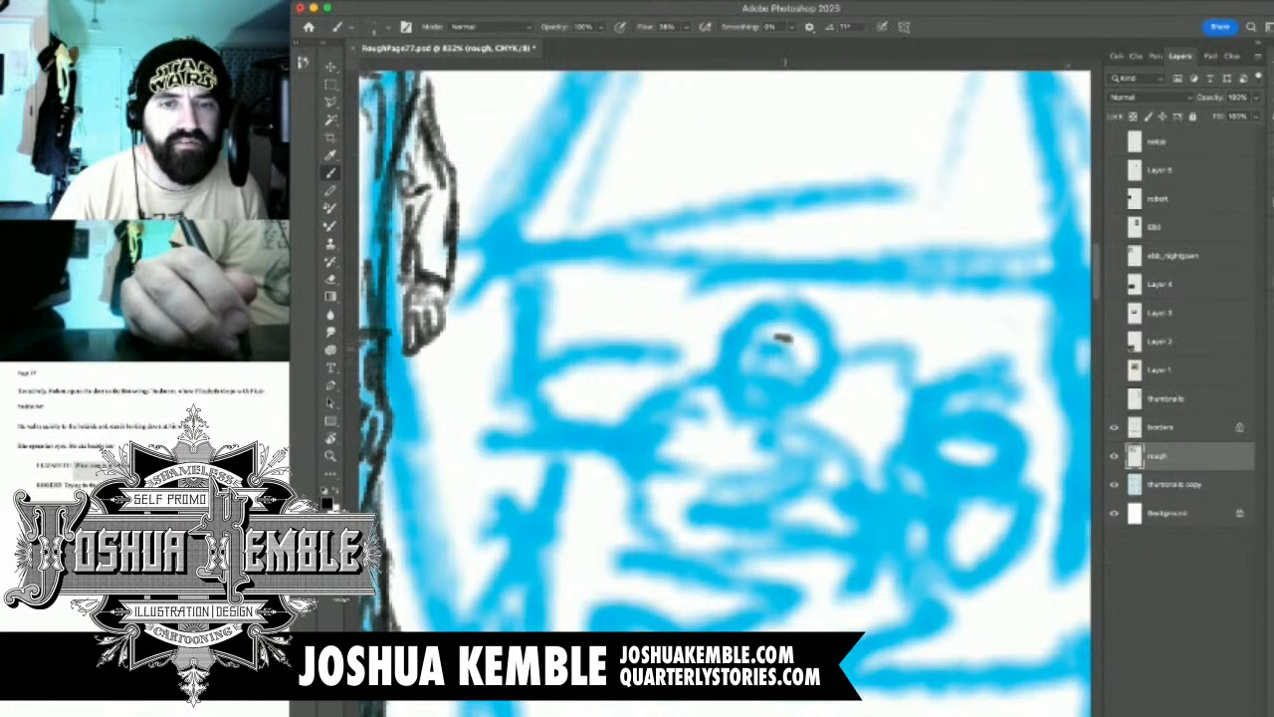
mouse_move(800, 347)
left_mouse_down()
mouse_move(806, 375)
mouse_move(759, 378)
left_mouse_up()
mouse_move(762, 352)
left_mouse_down()
mouse_move(803, 393)
mouse_move(813, 378)
mouse_move(781, 401)
mouse_move(821, 351)
mouse_move(808, 310)
mouse_move(767, 315)
mouse_move(757, 331)
mouse_move(752, 400)
left_mouse_up()
left_click_drag(786, 328, 754, 418)
Draw the woman's wavy hair, raised hand, shoulders and first torso lines
mouse_move(787, 303)
left_mouse_down()
mouse_move(722, 376)
mouse_move(738, 424)
mouse_move(699, 404)
mouse_move(741, 420)
left_mouse_up()
mouse_move(822, 354)
left_mouse_down()
mouse_move(807, 422)
mouse_move(762, 420)
mouse_move(791, 446)
mouse_move(759, 416)
mouse_move(743, 456)
left_mouse_up()
mouse_move(727, 402)
left_mouse_down()
mouse_move(714, 458)
mouse_move(735, 483)
mouse_move(808, 452)
mouse_move(765, 480)
mouse_move(833, 424)
mouse_move(826, 412)
mouse_move(862, 371)
mouse_move(820, 428)
left_mouse_up()
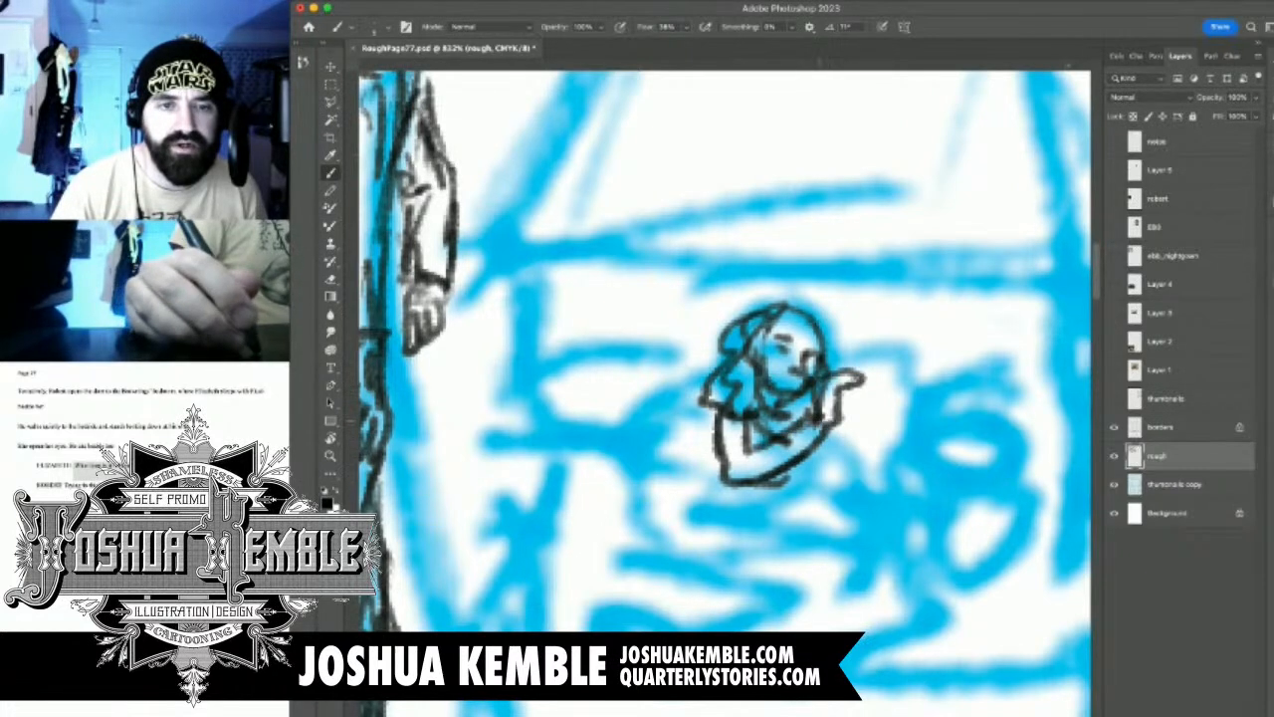
mouse_move(709, 392)
left_mouse_down()
mouse_move(641, 489)
mouse_move(838, 543)
left_mouse_up()
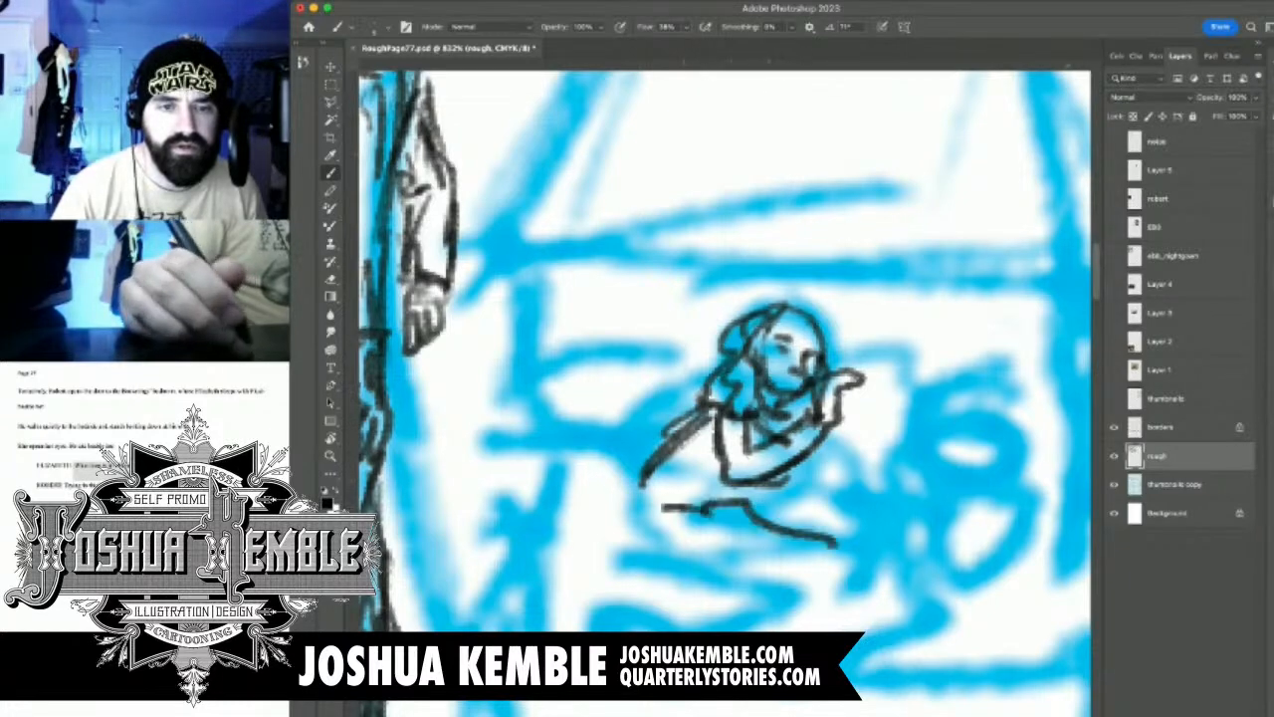
Strengthen the woman's sloping upper arm and erase the rough chest and waist lines
scroll(734, 513, "down", 5)
scroll(735, 513, "up", 5)
left_click_drag(687, 422, 625, 476)
key("e")
left_click_drag(723, 434, 783, 486)
left_click_drag(669, 508, 830, 543)
mouse_move(792, 486)
left_mouse_down()
mouse_move(735, 484)
mouse_move(745, 490)
left_mouse_up()
Redraw the woman's waist line and the bent arm resting below it
key("b")
mouse_move(665, 493)
left_mouse_down()
mouse_move(713, 512)
mouse_move(755, 497)
left_mouse_up()
mouse_move(643, 513)
left_mouse_down()
mouse_move(760, 519)
mouse_move(635, 577)
left_mouse_up()
mouse_move(622, 492)
left_mouse_down()
mouse_move(635, 595)
mouse_move(729, 598)
left_mouse_up()
left_click_drag(629, 601, 712, 607)
Sketch the covers over the woman's lower body with fold lines and a side edge
mouse_move(729, 529)
left_mouse_down()
mouse_move(800, 559)
mouse_move(782, 544)
left_mouse_up()
left_click_drag(786, 536, 780, 631)
left_click_drag(741, 547, 695, 631)
left_click_drag(736, 576, 687, 631)
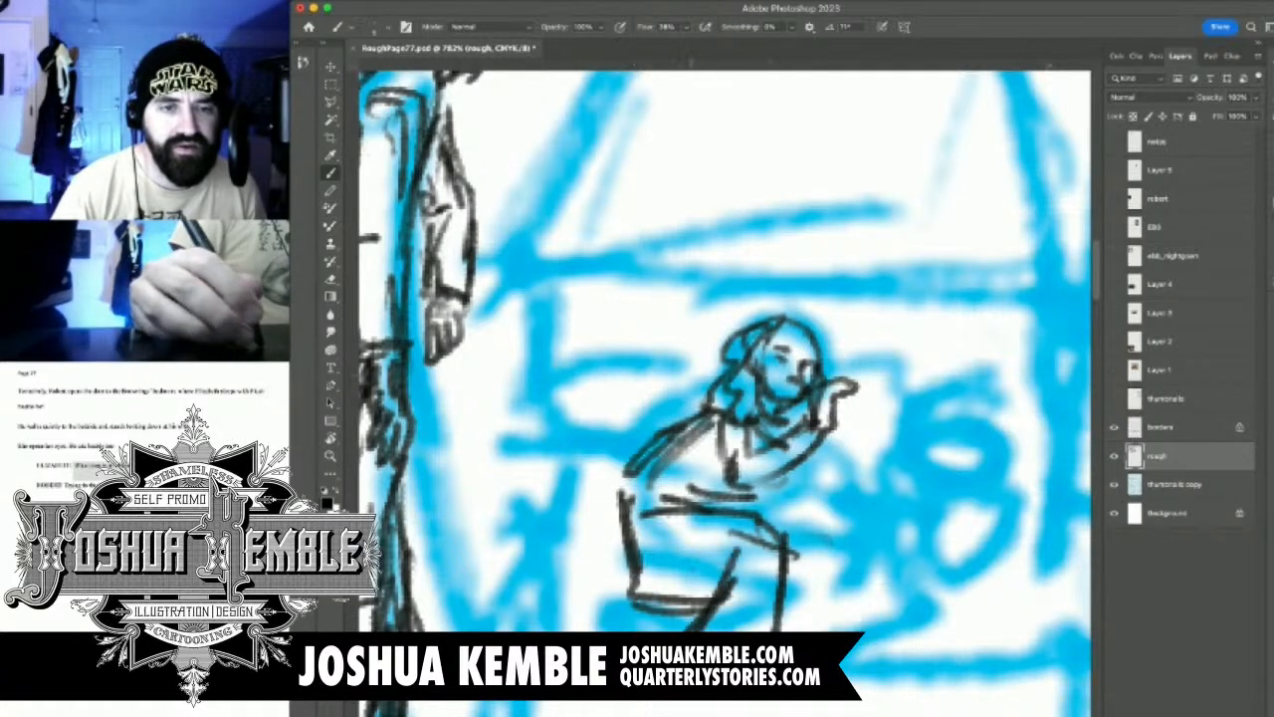
left_click_drag(695, 567, 665, 605)
left_click_drag(641, 486, 597, 565)
mouse_move(736, 497)
left_mouse_down()
mouse_move(763, 480)
mouse_move(790, 529)
mouse_move(795, 512)
left_mouse_up()
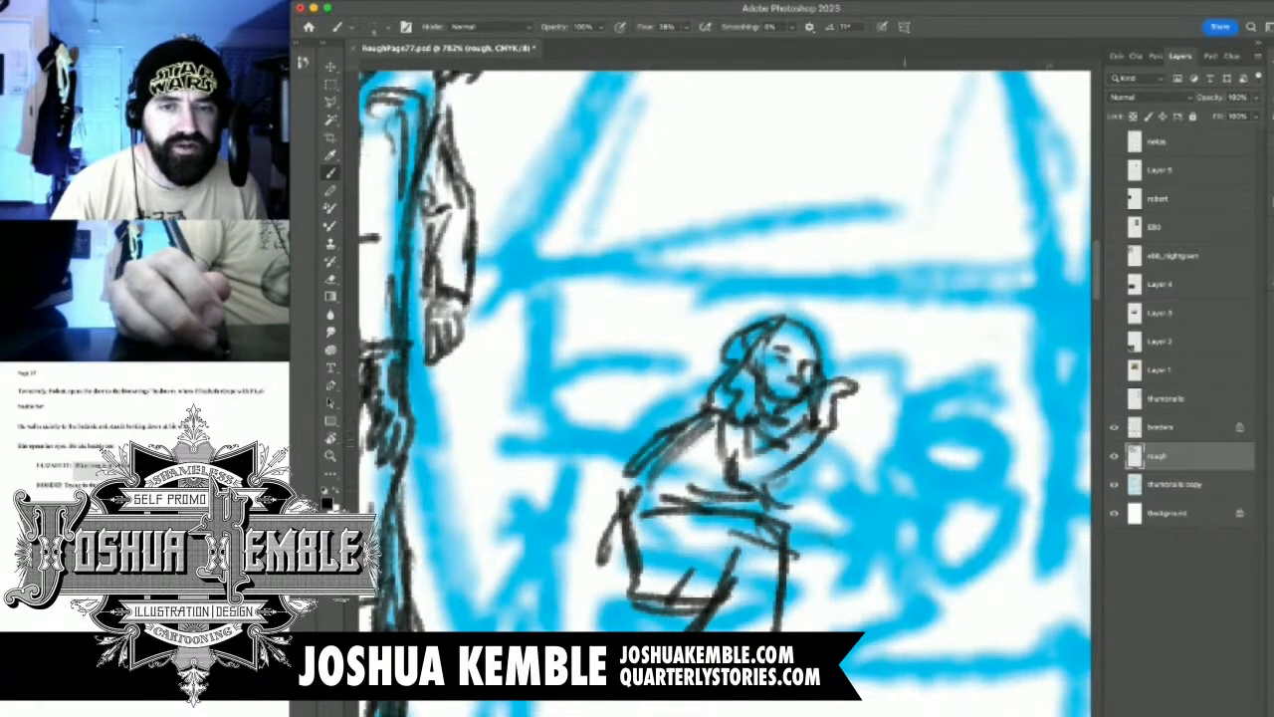
Draw the pillow behind the woman and rough in a small second head beside it
mouse_move(803, 454)
left_mouse_down()
mouse_move(862, 470)
mouse_move(894, 368)
mouse_move(814, 358)
left_mouse_up()
mouse_move(727, 350)
left_mouse_down()
mouse_move(623, 348)
mouse_move(637, 410)
mouse_move(667, 458)
mouse_move(695, 464)
left_mouse_up()
mouse_move(910, 456)
left_mouse_down()
mouse_move(896, 477)
mouse_move(943, 444)
mouse_move(761, 496)
mouse_move(697, 496)
mouse_move(960, 495)
left_mouse_up()
mouse_move(959, 450)
left_mouse_down()
mouse_move(921, 480)
mouse_move(950, 476)
left_mouse_up()
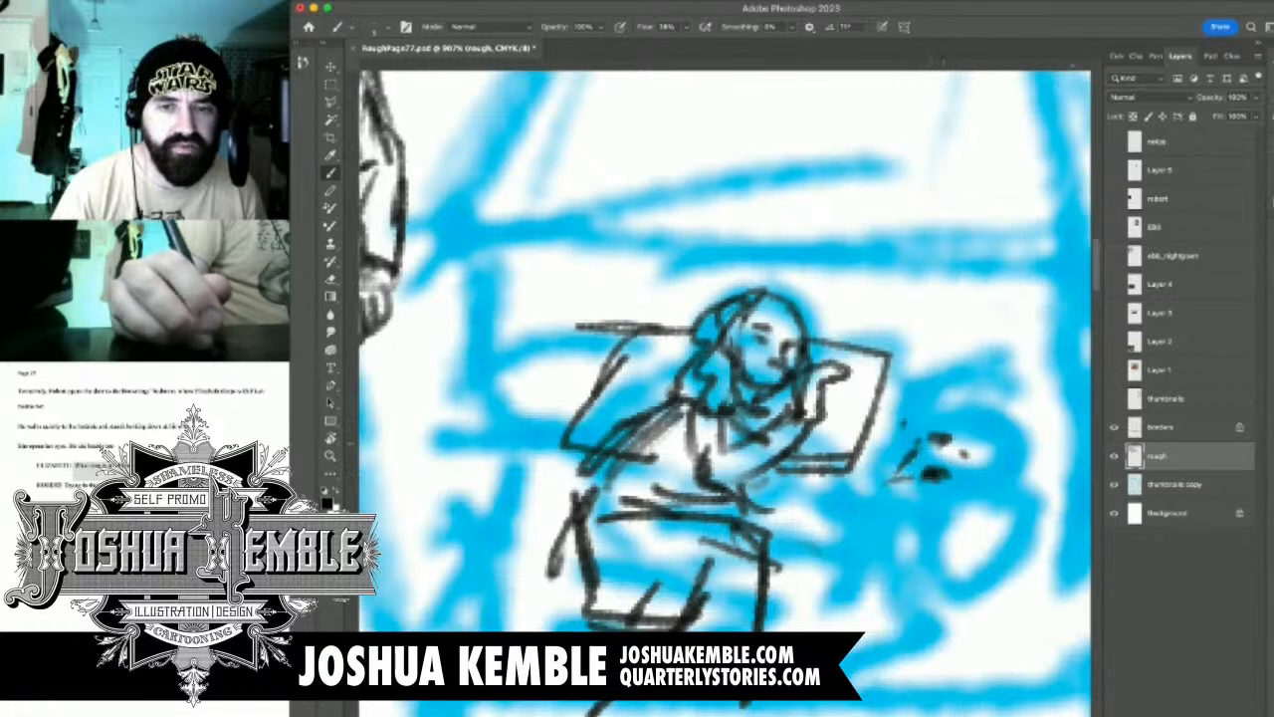
mouse_move(919, 422)
left_mouse_down()
mouse_move(910, 492)
mouse_move(945, 494)
mouse_move(982, 442)
mouse_move(1000, 466)
mouse_move(996, 488)
mouse_move(958, 488)
left_mouse_up()
Erase the second head's inner marks and redraw its face, surrounding hair and curved outline with a small limb
key("e")
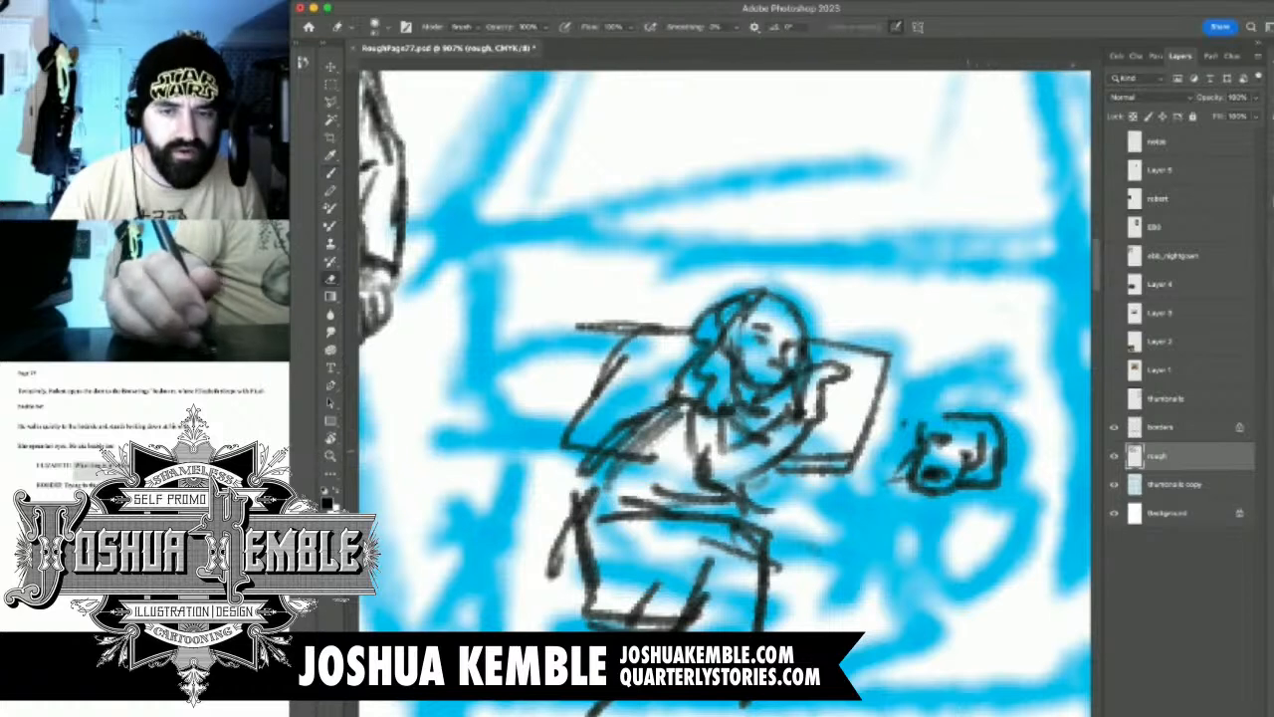
left_click_drag(983, 442, 961, 470)
left_click_drag(926, 418, 995, 487)
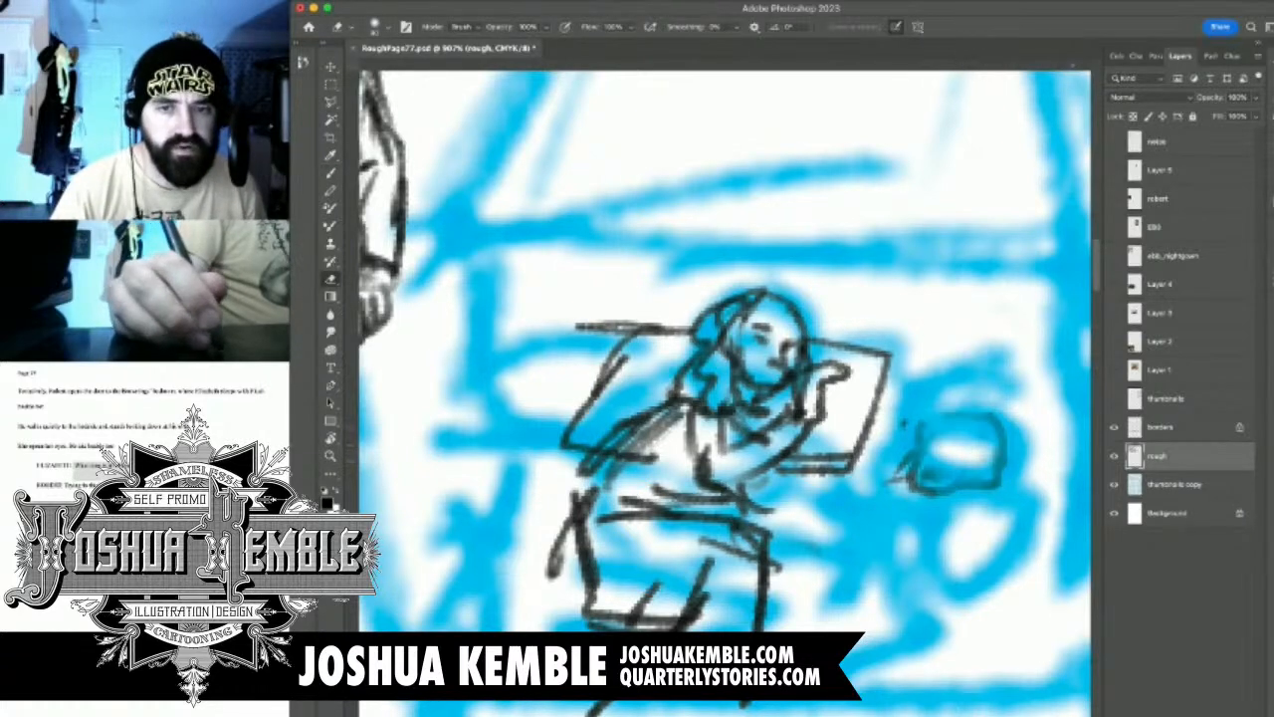
key("b")
mouse_move(925, 464)
left_mouse_down()
mouse_move(937, 476)
mouse_move(933, 452)
left_mouse_up()
mouse_move(947, 450)
left_mouse_down()
mouse_move(918, 450)
mouse_move(910, 475)
mouse_move(962, 488)
mouse_move(975, 449)
mouse_move(995, 480)
mouse_move(1008, 456)
mouse_move(908, 428)
mouse_move(886, 496)
mouse_move(872, 486)
mouse_move(908, 491)
mouse_move(894, 507)
mouse_move(976, 488)
mouse_move(1015, 434)
mouse_move(1029, 474)
mouse_move(1016, 532)
left_mouse_up()
mouse_move(985, 489)
left_mouse_down()
mouse_move(971, 547)
mouse_move(948, 553)
mouse_move(923, 587)
mouse_move(1001, 545)
mouse_move(924, 541)
mouse_move(944, 551)
left_mouse_up()
Draw the cover's upper edge between the two figures and the slanting side of the bed near the man
left_click_drag(768, 483, 907, 487)
left_click_drag(747, 506, 942, 540)
left_click_drag(795, 544, 881, 551)
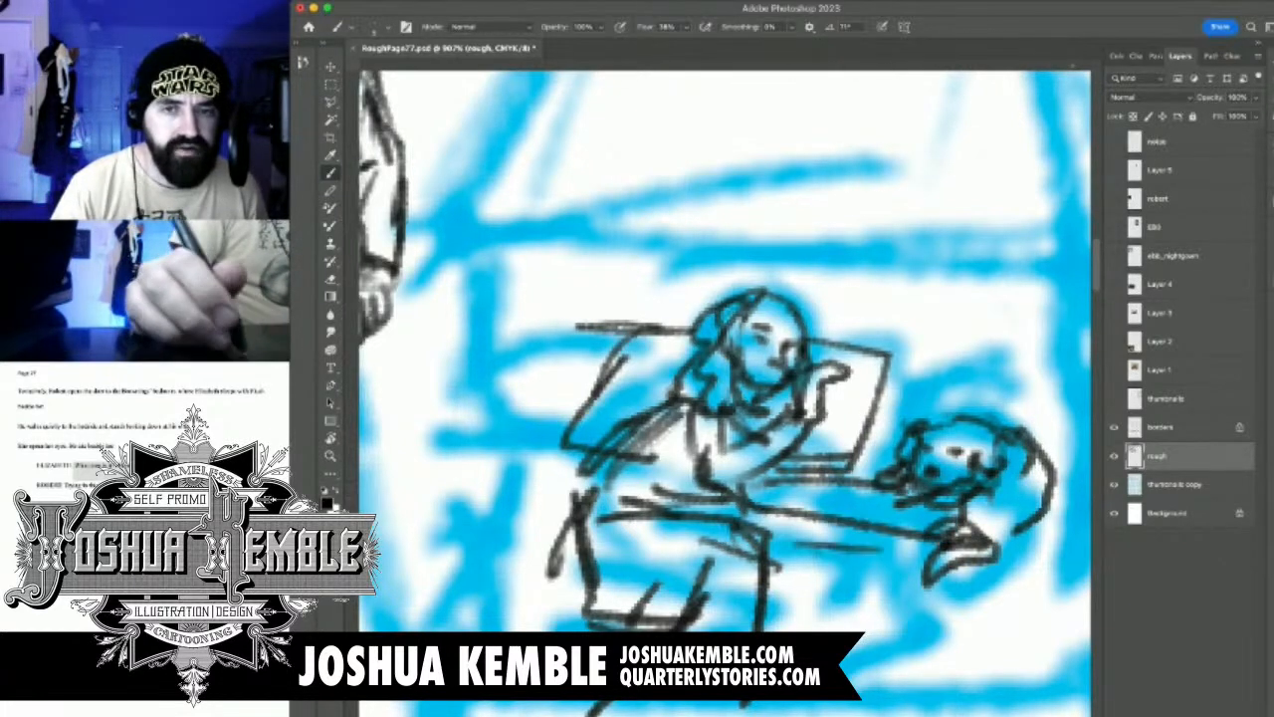
left_click_drag(637, 438, 725, 366)
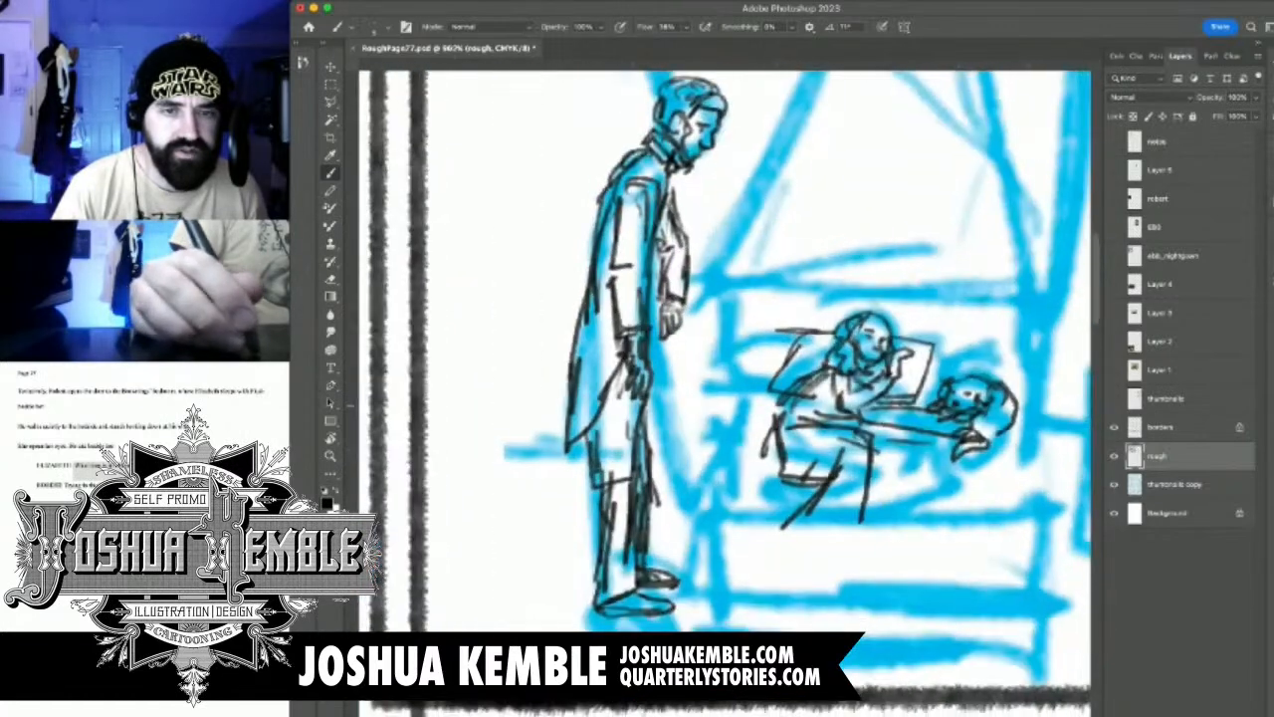
mouse_move(788, 396)
left_mouse_down()
mouse_move(713, 395)
mouse_move(699, 432)
mouse_move(786, 426)
mouse_move(645, 538)
left_mouse_up()
mouse_move(731, 430)
left_mouse_down()
mouse_move(653, 525)
mouse_move(659, 502)
left_mouse_up()
Erase the stray cover lines below the woman and the excess strokes along the bed's side
key("e")
left_click_drag(782, 527, 838, 463)
left_click_drag(864, 521, 869, 458)
left_click_drag(836, 482, 781, 440)
left_click_drag(720, 438, 659, 513)
left_click_drag(974, 448, 954, 459)
Draw the long horizontal lines of the bed's front edge beneath the two reclining figures
key("b")
left_click_drag(699, 464, 884, 469)
left_click_drag(688, 488, 1042, 502)
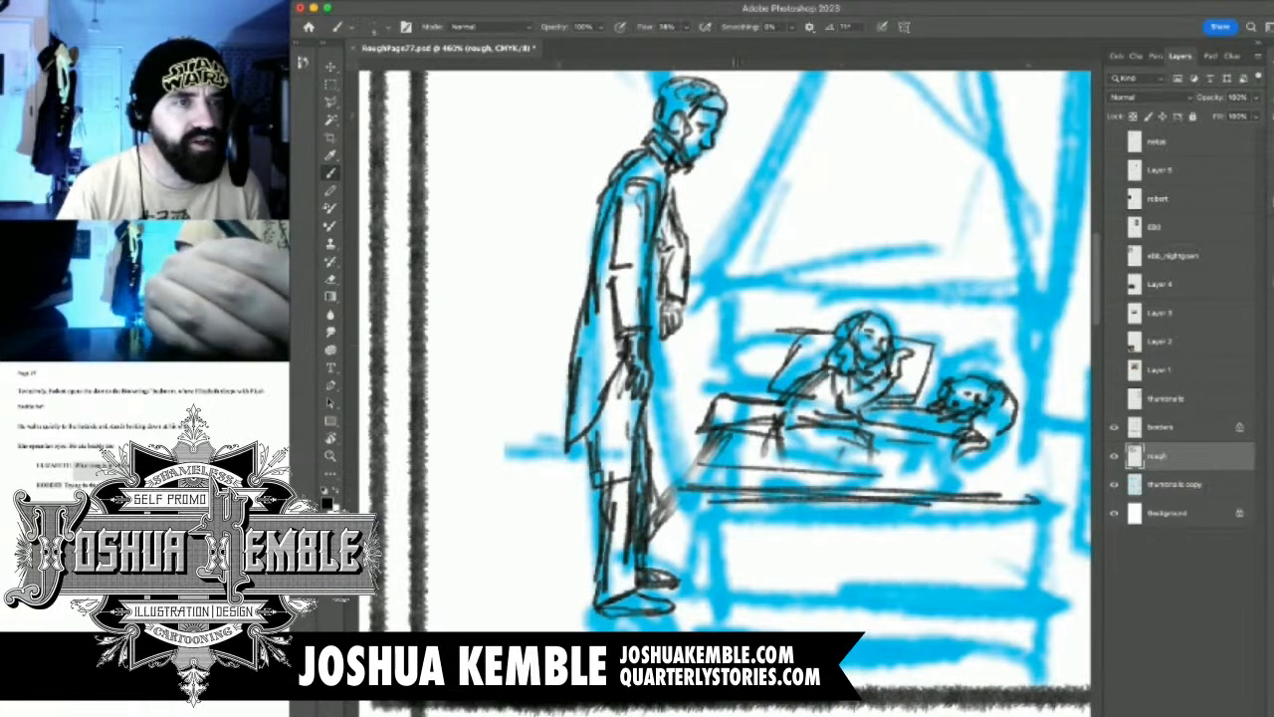
Select the bed with the two reclining figures, move it higher beside the standing man, and clear the selection
key("l")
mouse_move(1018, 305)
left_mouse_down()
mouse_move(850, 291)
mouse_move(676, 379)
mouse_move(658, 498)
mouse_move(677, 574)
mouse_move(1019, 545)
mouse_move(1077, 438)
mouse_move(1040, 329)
left_mouse_up()
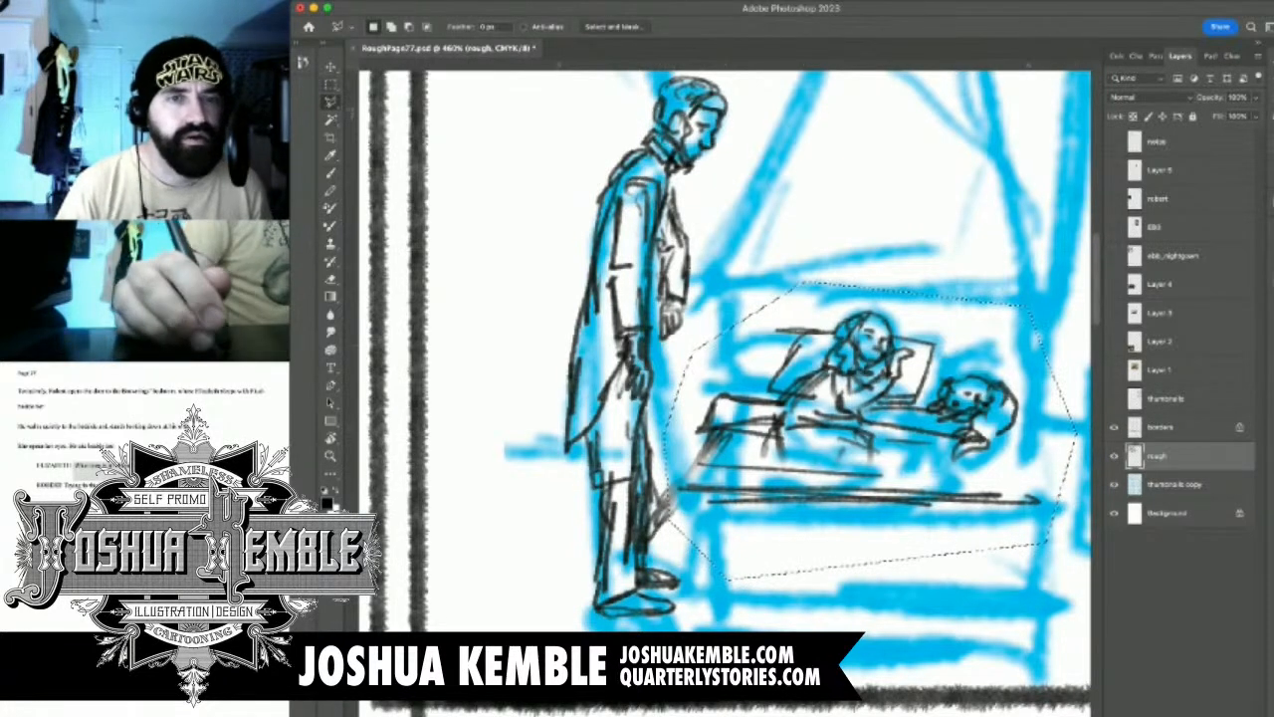
key("v")
left_click_drag(856, 418, 856, 333)
left_click_drag(893, 385, 895, 398)
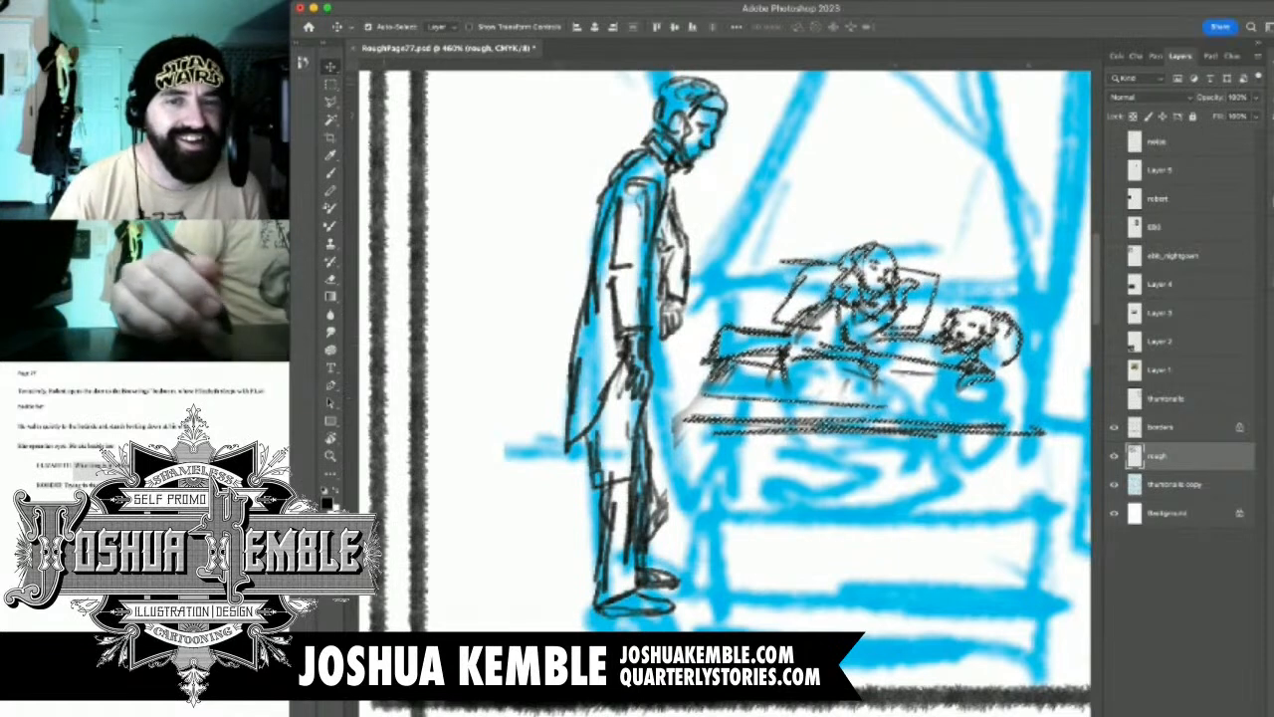
key("m")
key("super+d")
left_click_drag(905, 470, 820, 455)
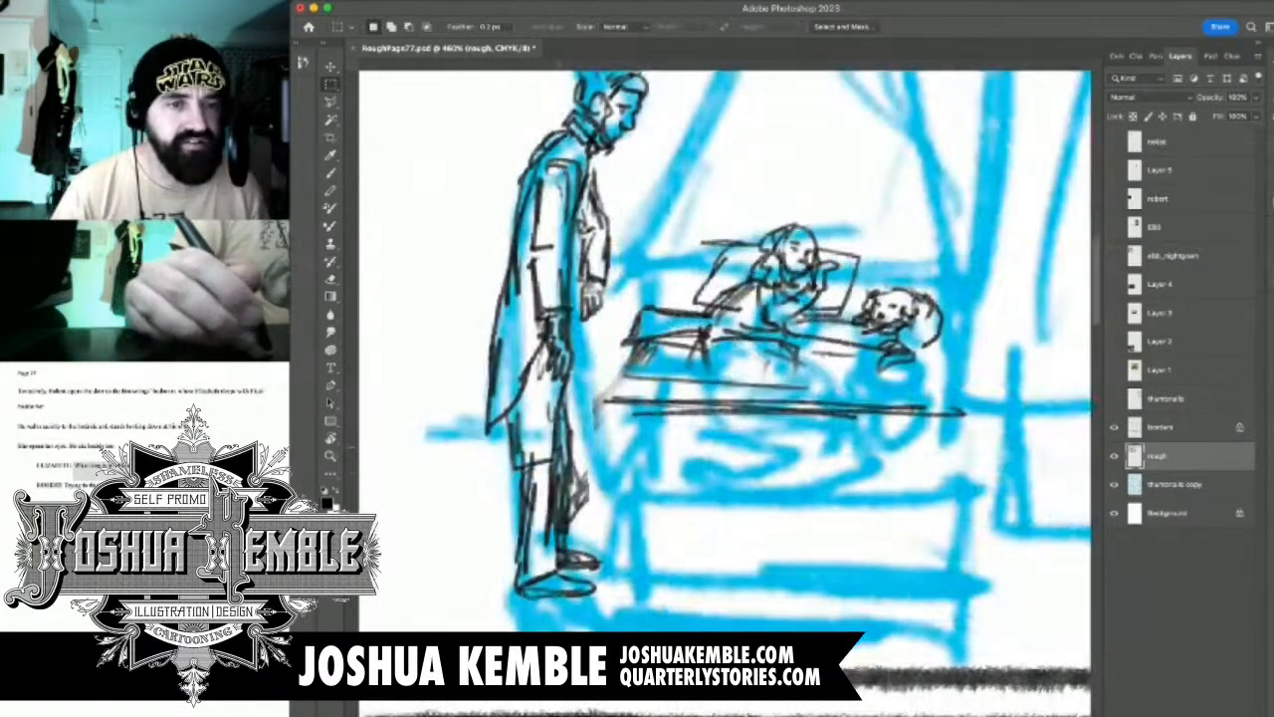
Extend the bed's front edge to meet the standing man and draw the vertical lines down beside his legs
key("b")
left_click_drag(638, 410, 583, 411)
left_click_drag(588, 418, 601, 563)
left_click_drag(596, 510, 603, 541)
left_click_drag(586, 418, 601, 591)
Show the bedroom reference photo on Layer 3 and leave Layer 2 and Layer 4 hidden
scroll(672, 550, "down", 8)
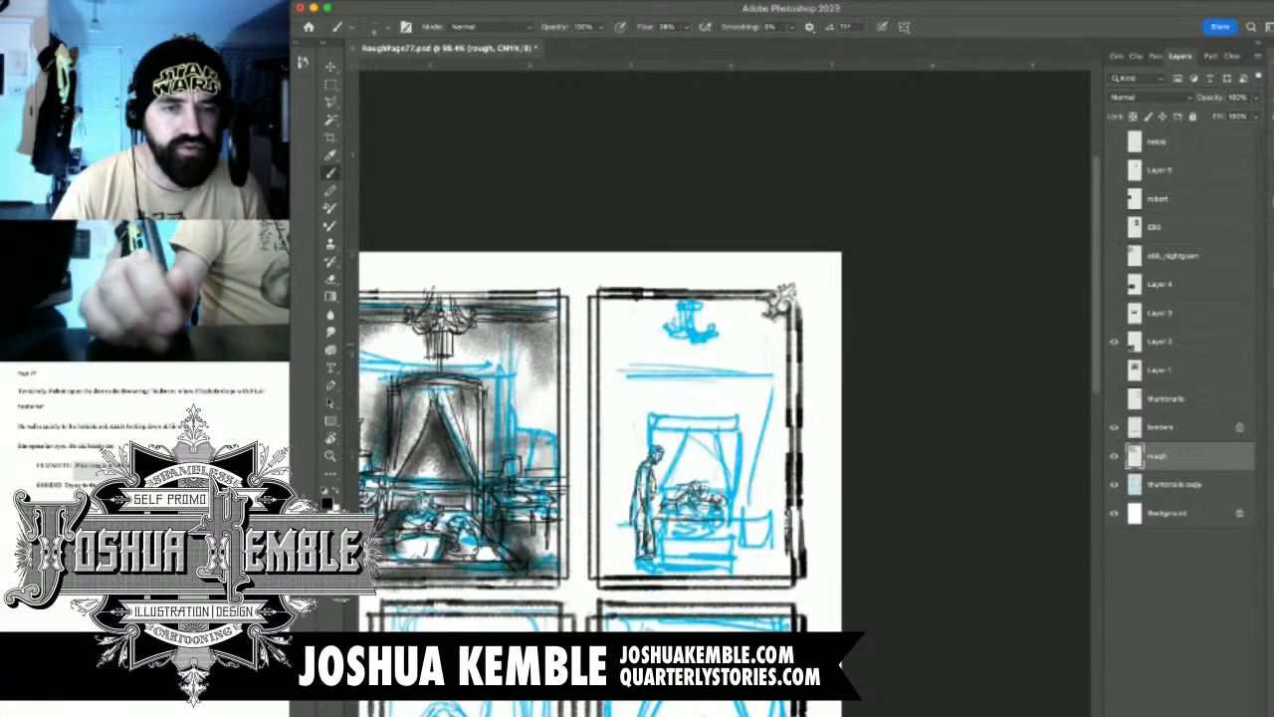
left_click_drag(597, 448, 768, 374)
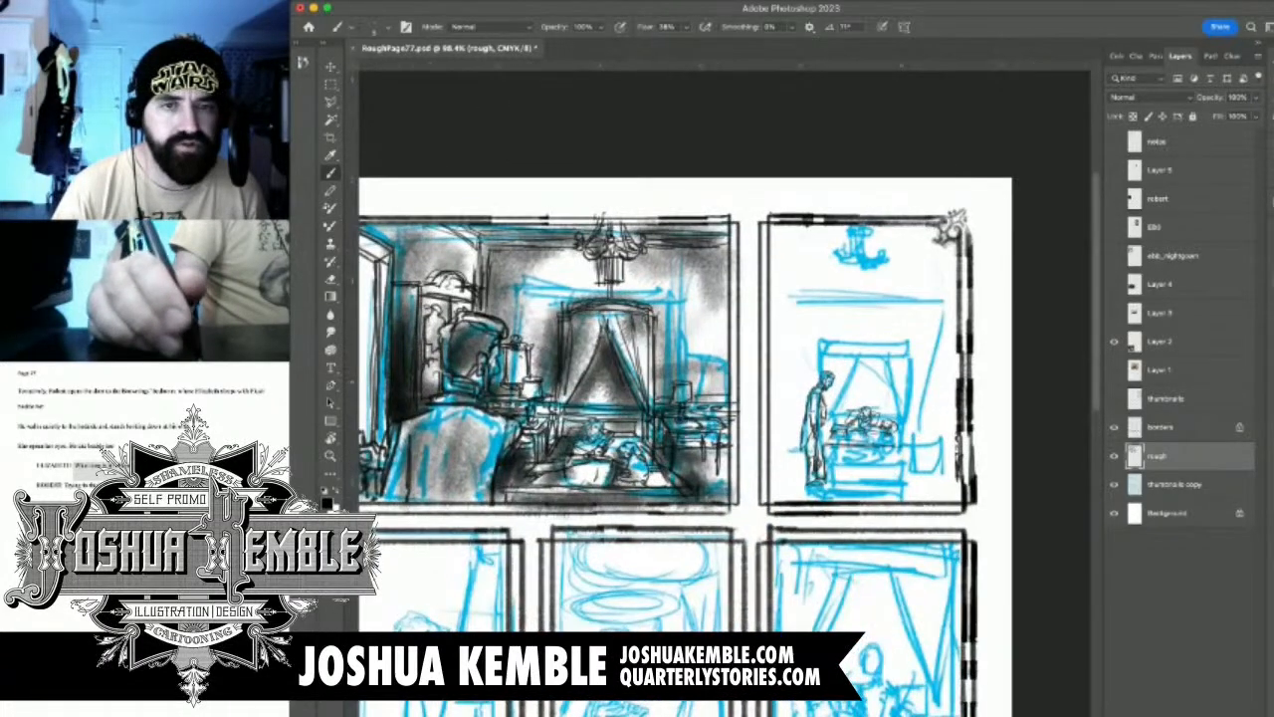
left_click(1114, 312)
left_click(1114, 285)
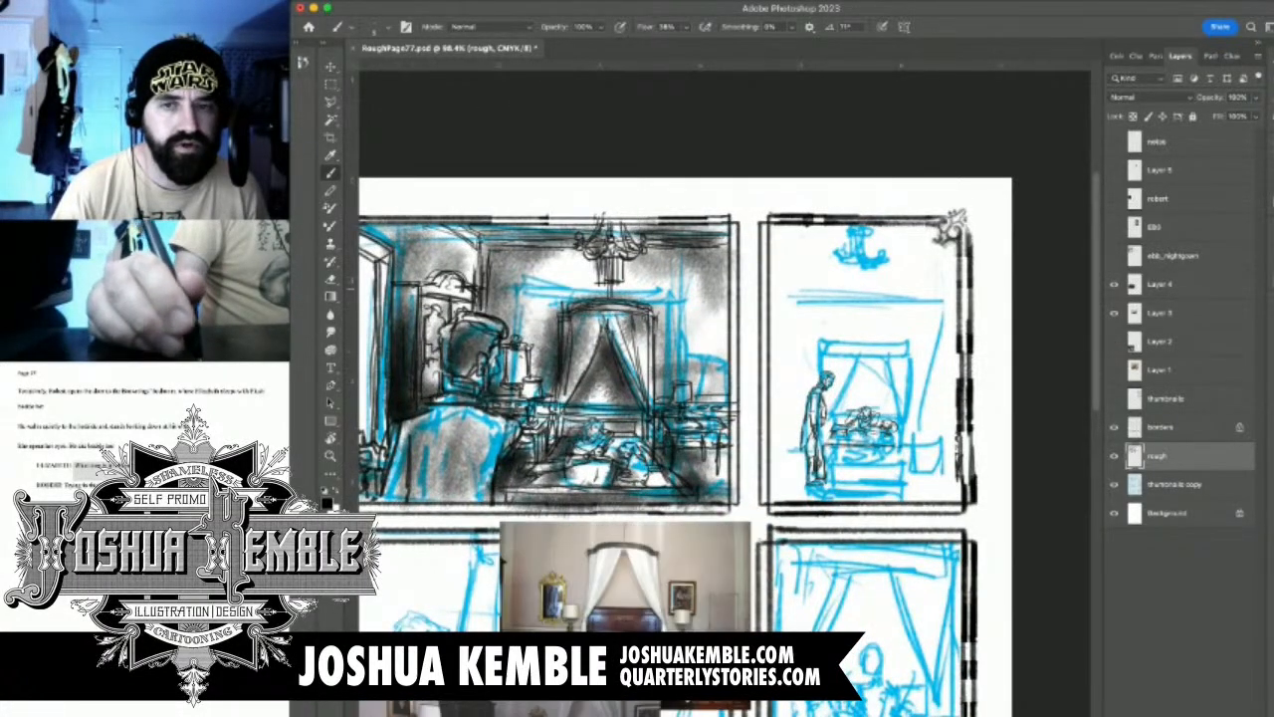
left_click(1114, 312)
left_click(1114, 313)
left_click(1114, 285)
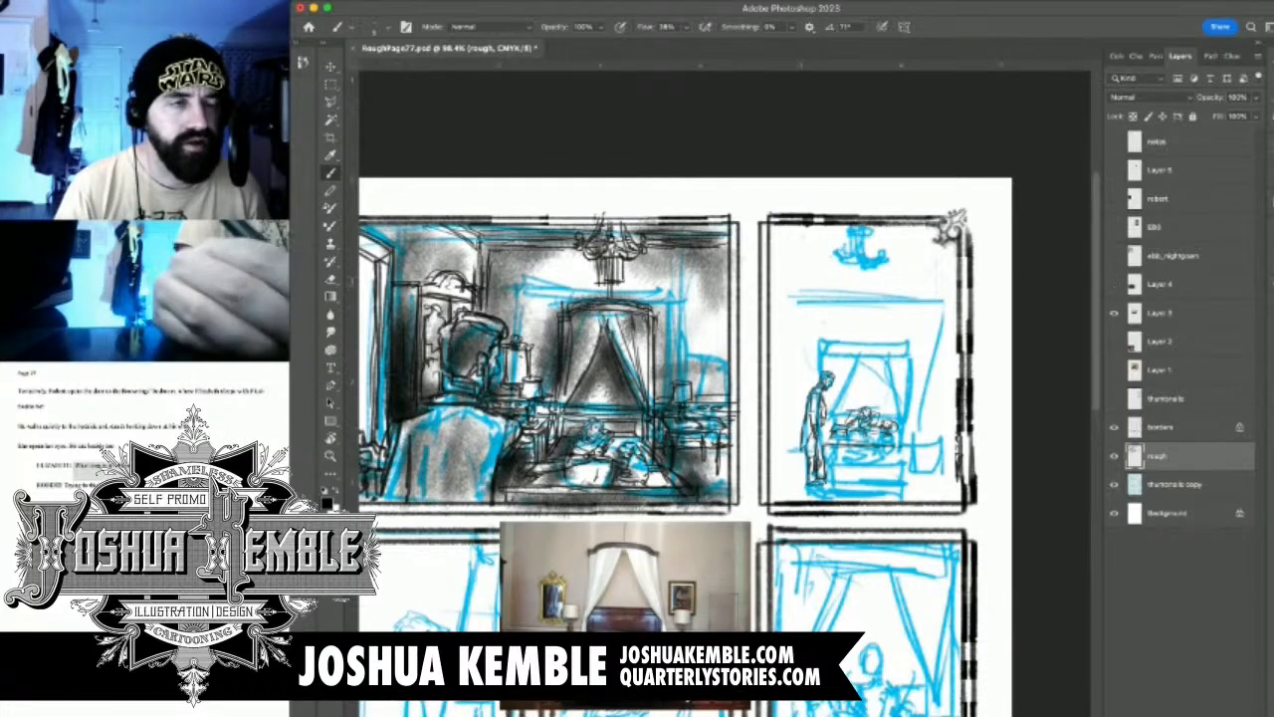
Move the Layer 3 reference photo up beside the bedroom panel so the bed can be compared with the drawing
key("v")
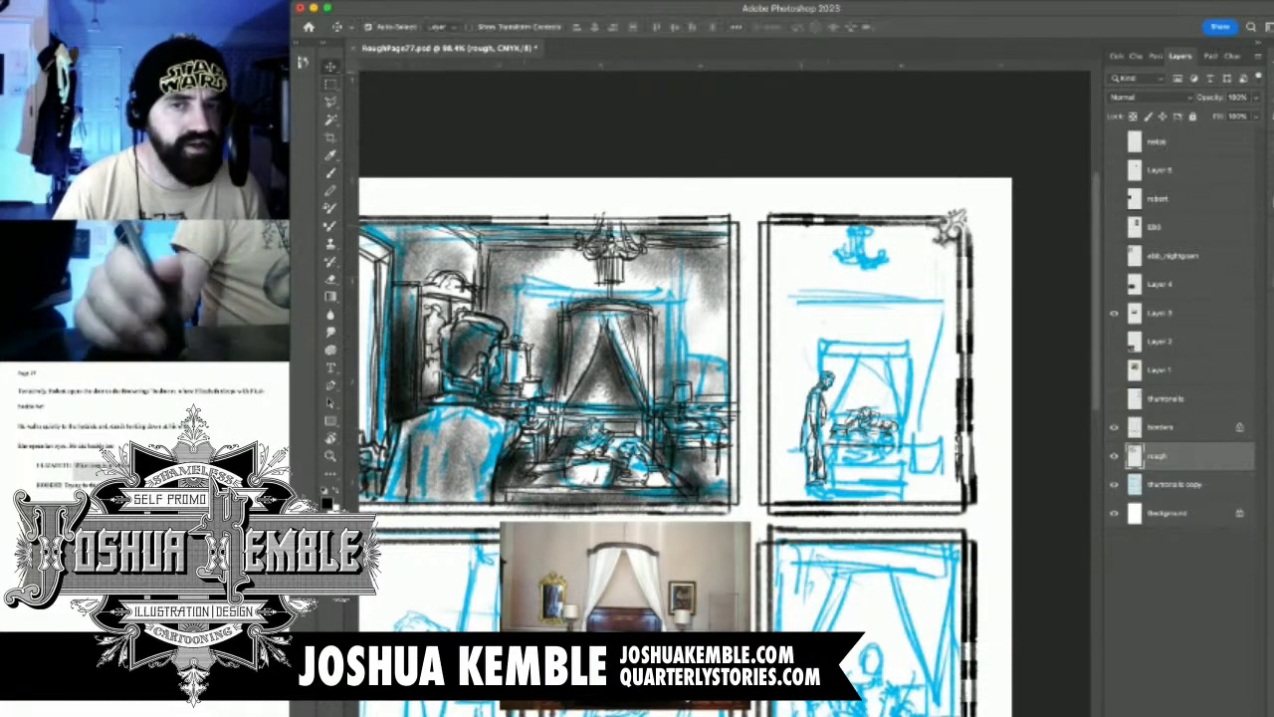
left_click(1161, 313)
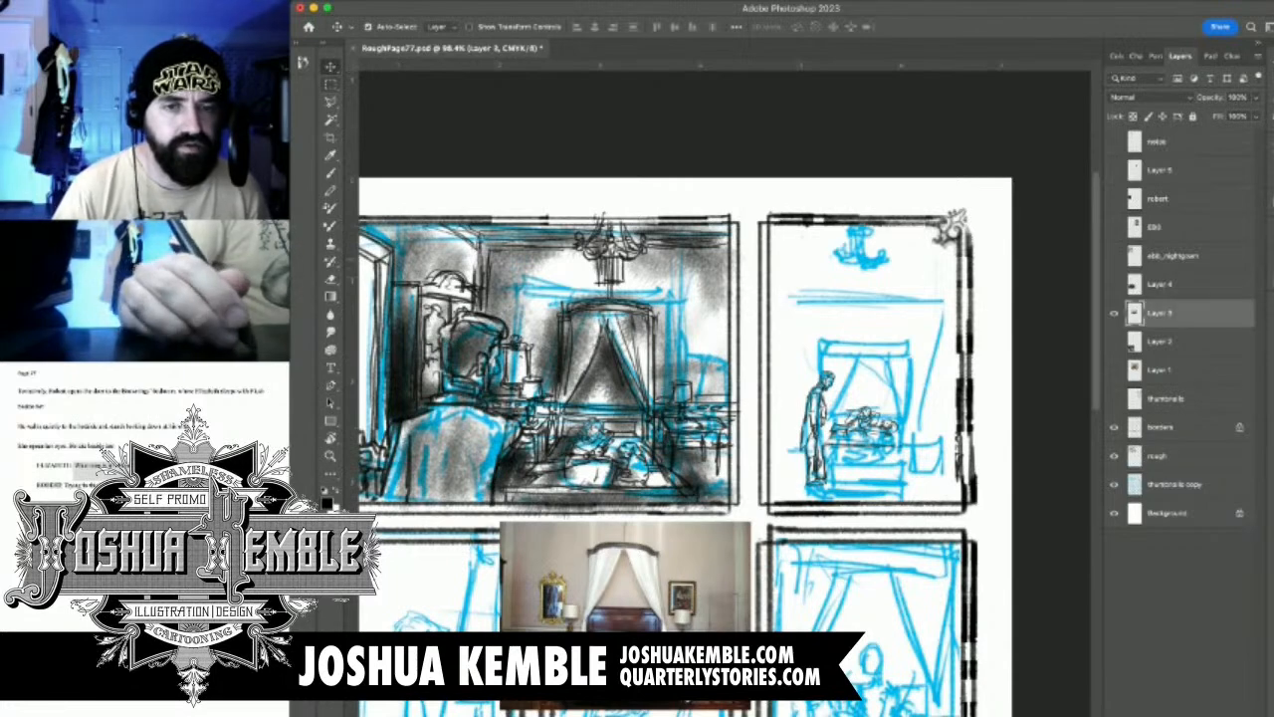
left_click_drag(625, 577, 667, 354)
mouse_move(856, 466)
left_mouse_down()
mouse_move(1046, 470)
mouse_move(938, 476)
left_mouse_up()
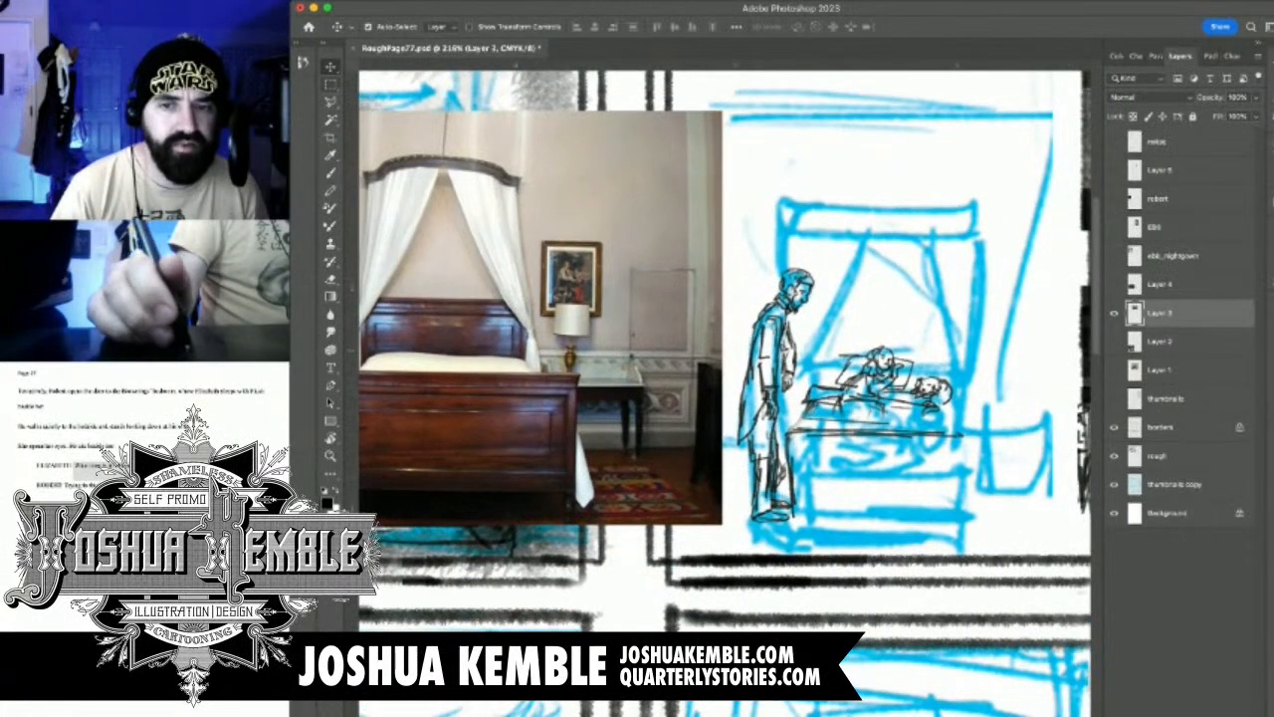
On the rough layer, draw the footboard's top ledge, side posts and outer panel frame below the reclining figures
left_click(1158, 456)
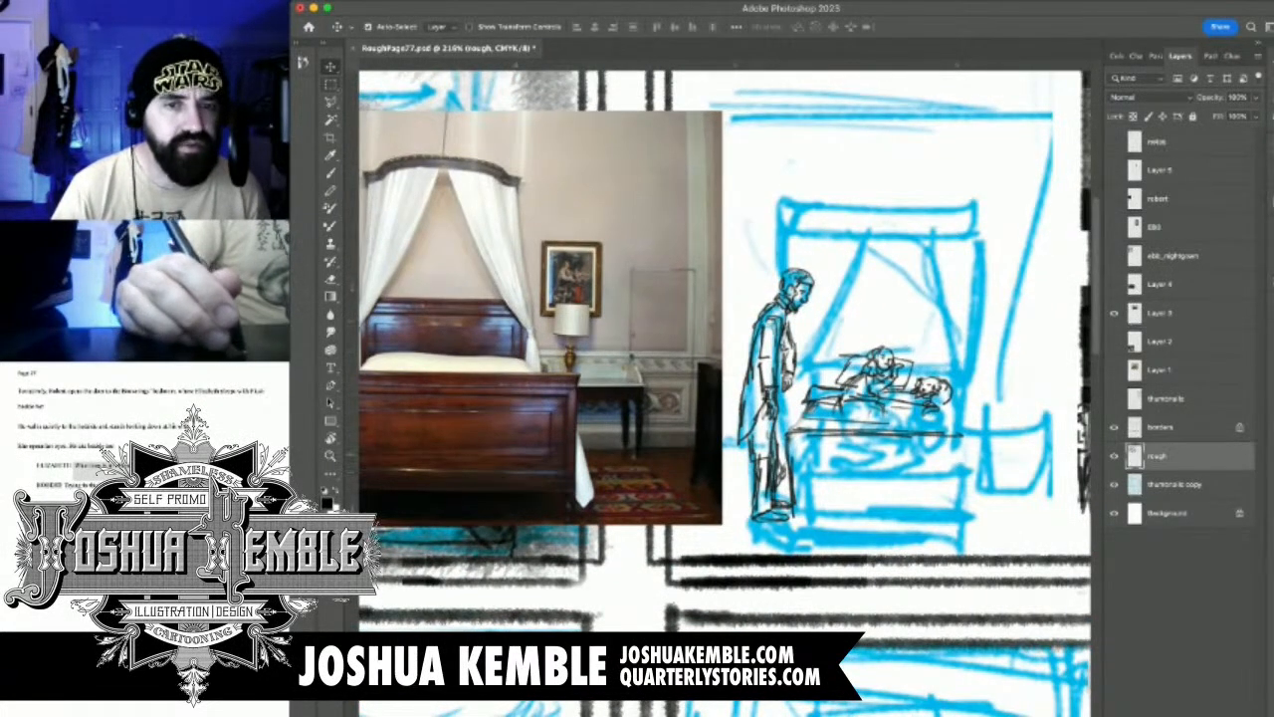
key("b")
left_click_drag(800, 435, 978, 436)
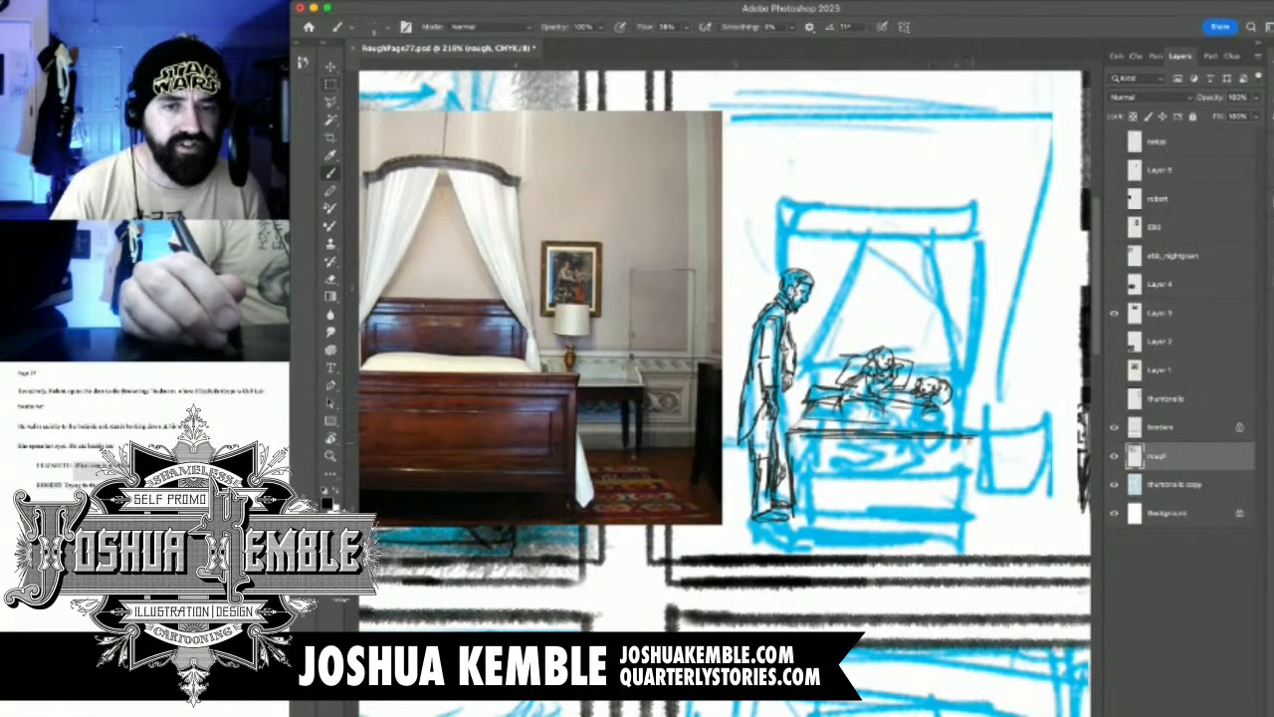
mouse_move(791, 447)
left_mouse_down()
mouse_move(967, 449)
mouse_move(790, 439)
mouse_move(952, 431)
mouse_move(968, 454)
mouse_move(969, 537)
left_mouse_up()
left_click_drag(796, 512, 791, 545)
mouse_move(802, 455)
left_mouse_down()
mouse_move(801, 500)
mouse_move(960, 500)
left_mouse_up()
mouse_move(955, 456)
left_mouse_down()
mouse_move(954, 502)
mouse_move(792, 460)
mouse_move(959, 458)
left_mouse_up()
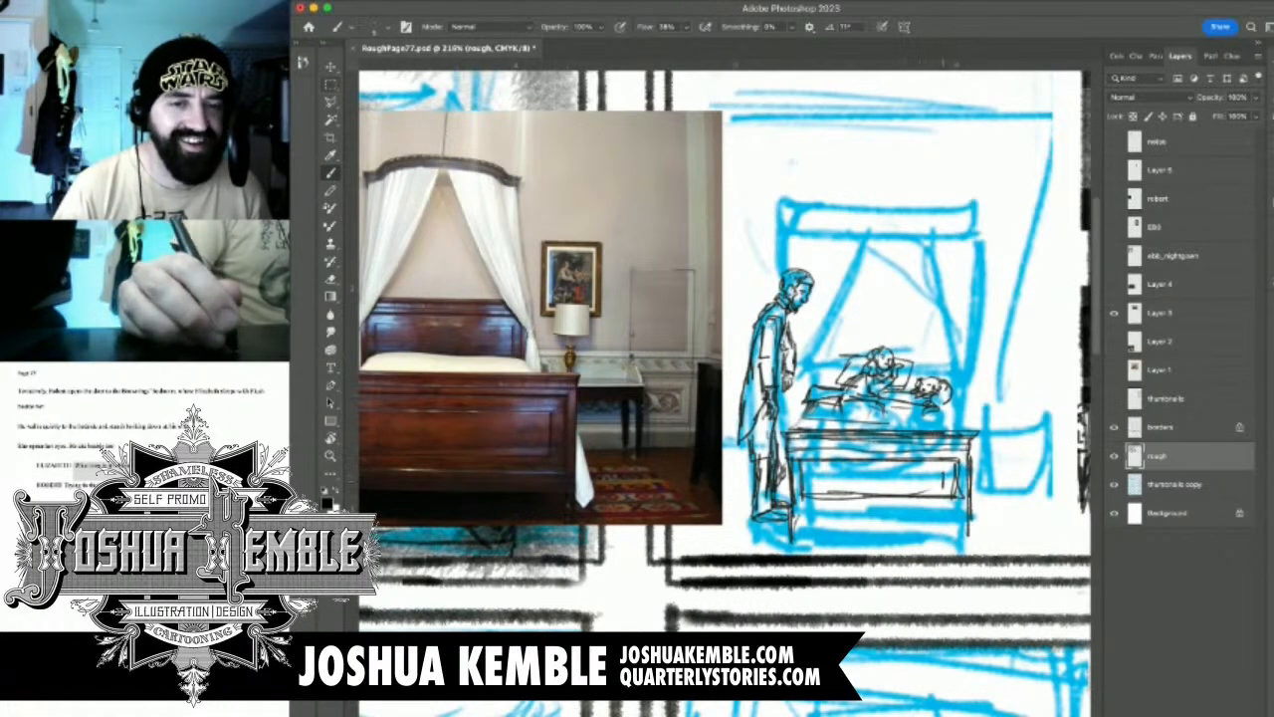
Add the footboard's recessed inner panel with horizontal lines and short slanting corner lines
left_click_drag(809, 484, 943, 488)
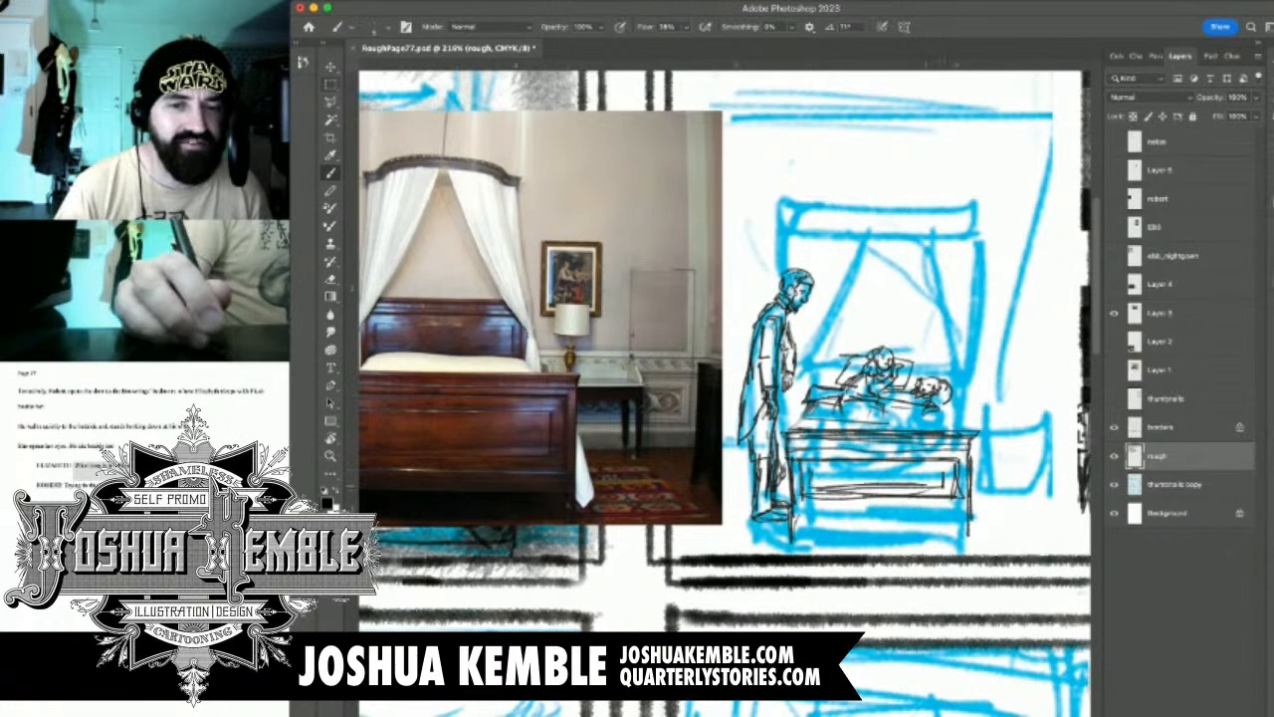
mouse_move(810, 470)
left_mouse_down()
mouse_move(946, 468)
mouse_move(931, 472)
left_mouse_up()
left_click_drag(802, 460, 808, 471)
left_click_drag(939, 487, 955, 496)
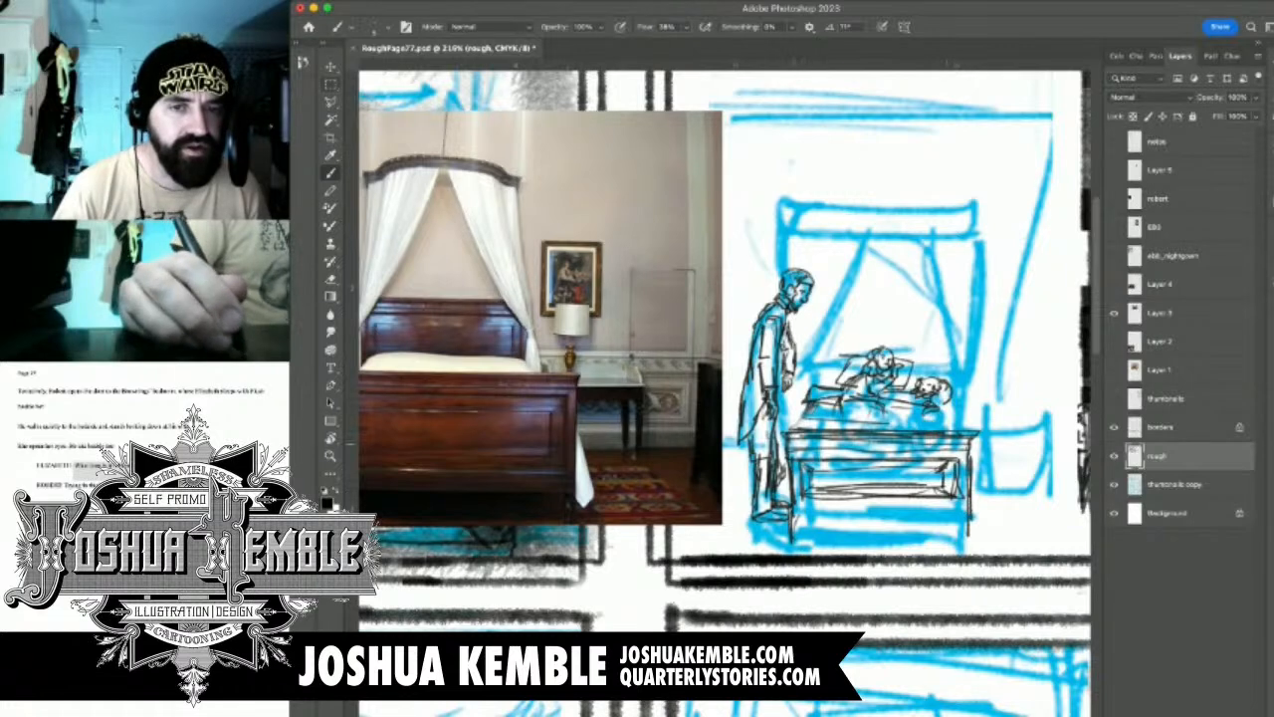
Draw the slanting mattress sides running from the reclining figures down to both ends of the footboard
left_click_drag(805, 414, 796, 432)
left_click_drag(811, 411, 803, 427)
left_click_drag(941, 411, 965, 429)
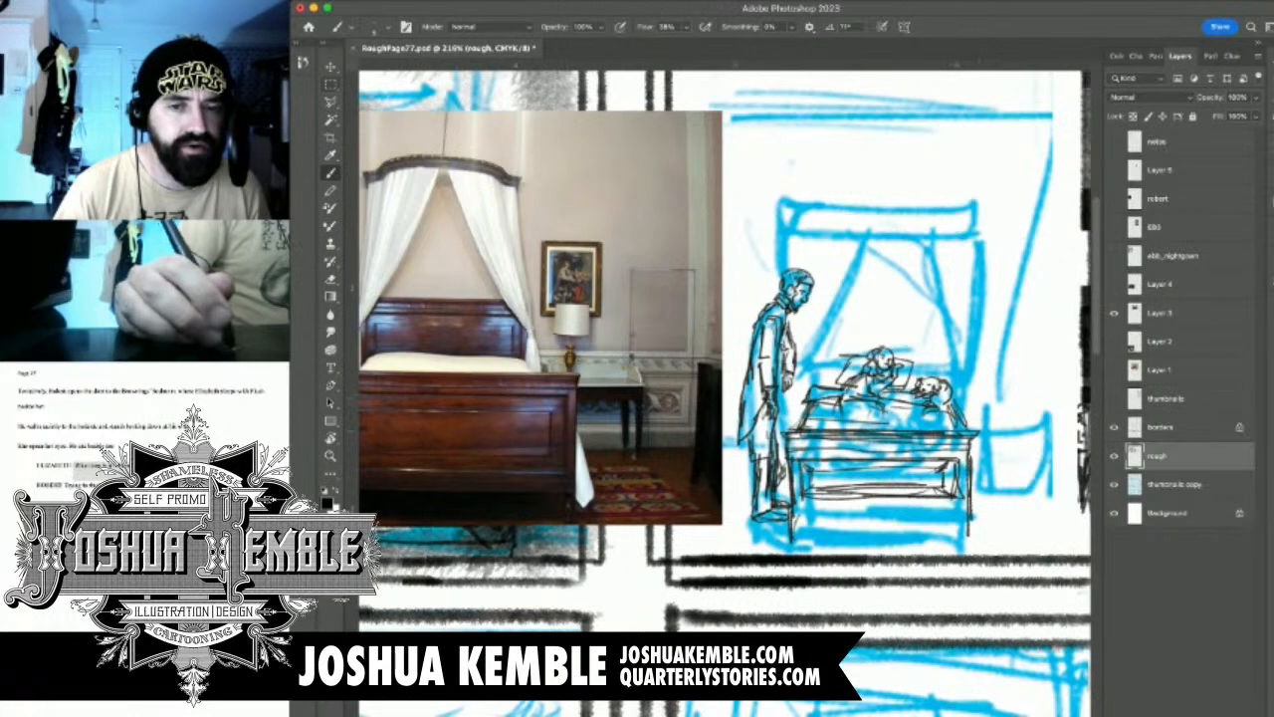
Draw the footboard's lower rails and the small feet under both corner posts, reinforcing the post near the man
left_click_drag(792, 524, 948, 528)
left_click_drag(838, 524, 964, 524)
left_click_drag(793, 508, 959, 506)
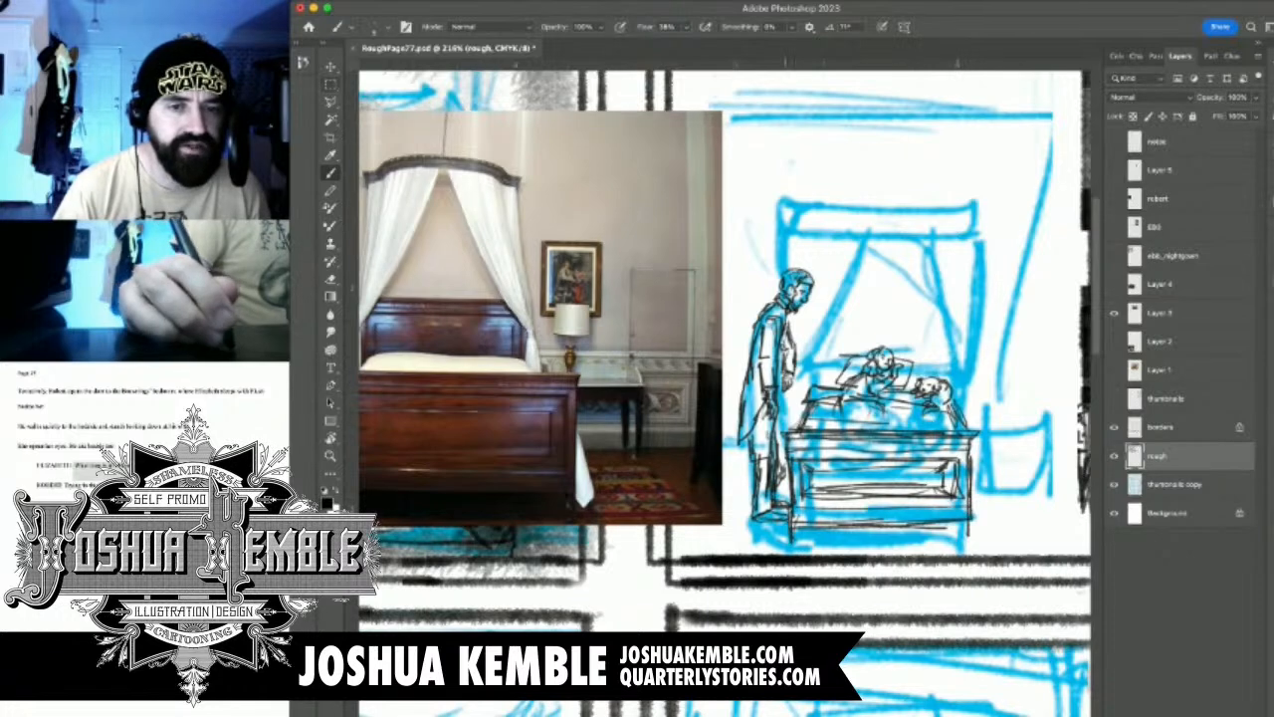
left_click_drag(876, 468, 920, 446)
left_click_drag(844, 504, 839, 526)
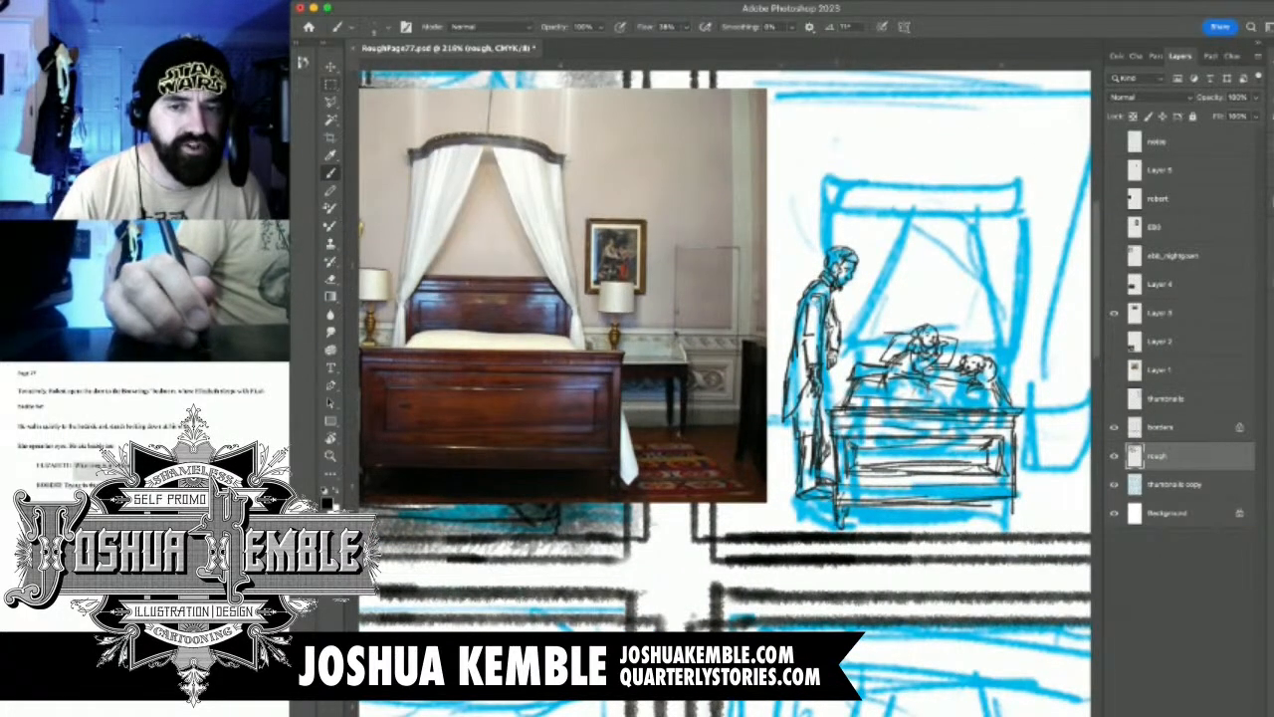
left_click_drag(1006, 499, 1010, 522)
left_click_drag(1007, 503, 1009, 518)
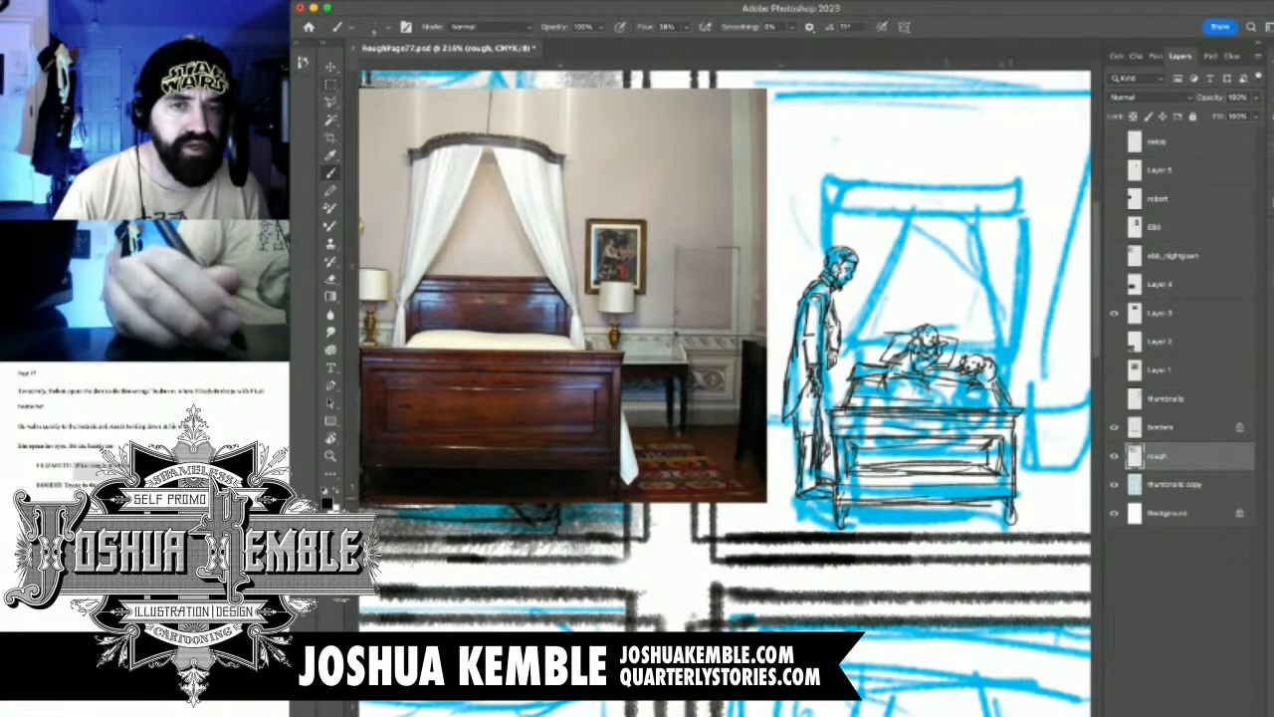
left_click_drag(829, 437, 831, 477)
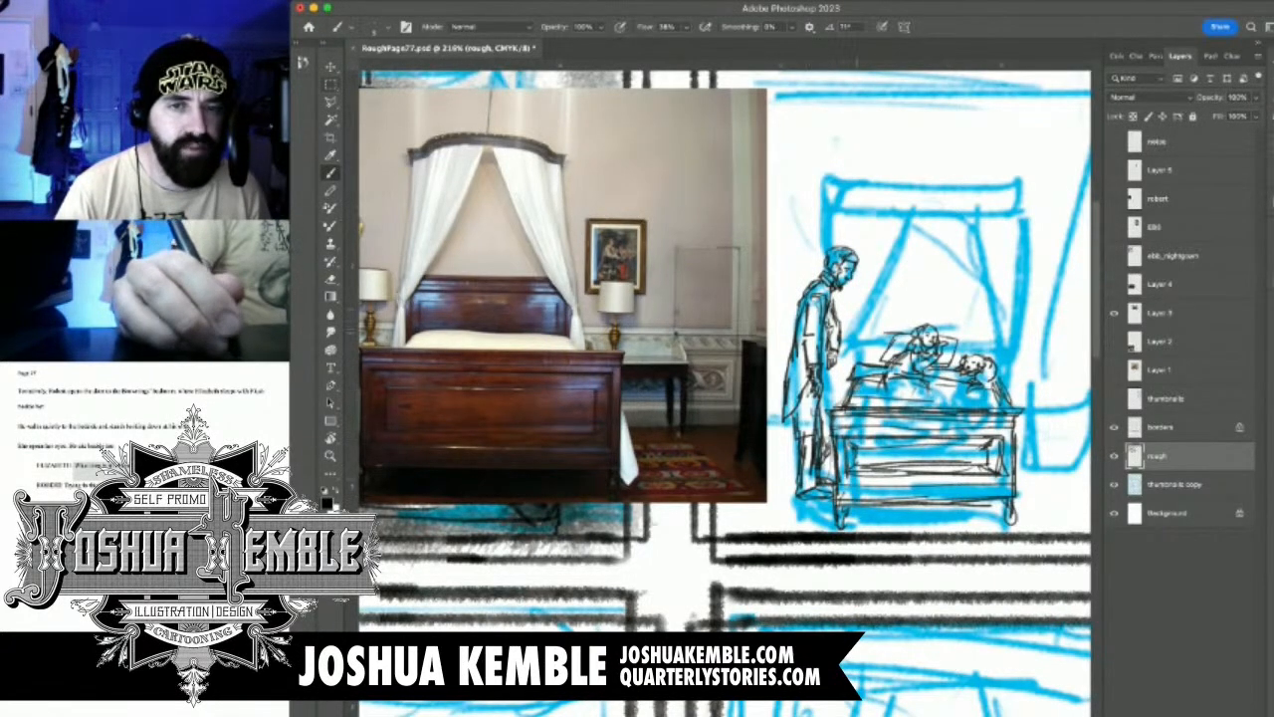
Draw the headboard behind the two figures with its top ledge, side edges and inner frame
mouse_move(866, 321)
left_mouse_down()
mouse_move(868, 362)
mouse_move(890, 314)
mouse_move(998, 317)
mouse_move(991, 356)
mouse_move(977, 352)
mouse_move(986, 346)
left_mouse_up()
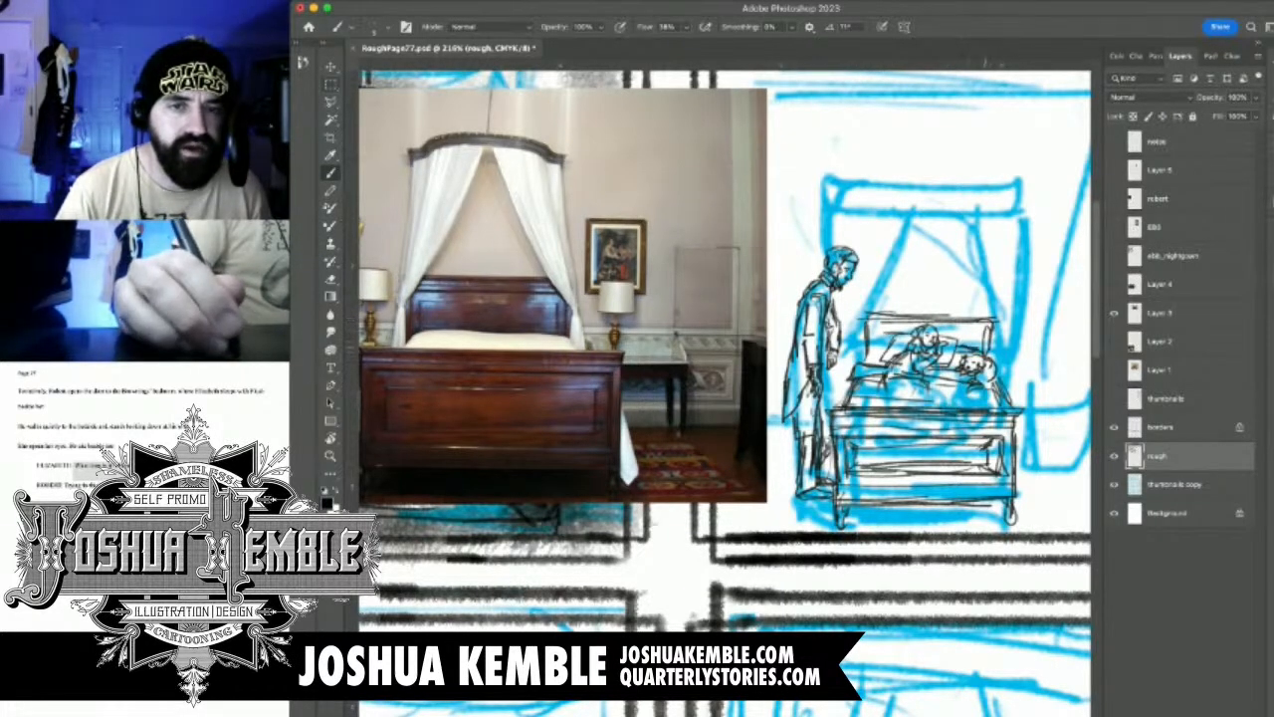
mouse_move(868, 348)
left_mouse_down()
mouse_move(888, 348)
mouse_move(866, 370)
left_mouse_up()
mouse_move(882, 325)
left_mouse_down()
mouse_move(874, 344)
mouse_move(972, 330)
mouse_move(973, 350)
left_mouse_up()
left_click_drag(854, 318, 1001, 316)
left_click_drag(839, 319, 862, 378)
Draw the slanting edge of the curtain nearest the man and the curved canopy above the bed
mouse_move(925, 263)
left_mouse_down()
mouse_move(872, 363)
mouse_move(892, 326)
left_mouse_up()
mouse_move(914, 284)
left_mouse_down()
mouse_move(930, 217)
mouse_move(890, 225)
mouse_move(1008, 232)
left_mouse_up()
mouse_move(864, 229)
left_mouse_down()
mouse_move(868, 213)
mouse_move(912, 203)
mouse_move(1001, 211)
mouse_move(1002, 230)
mouse_move(986, 223)
left_mouse_up()
left_click_drag(872, 219, 1003, 226)
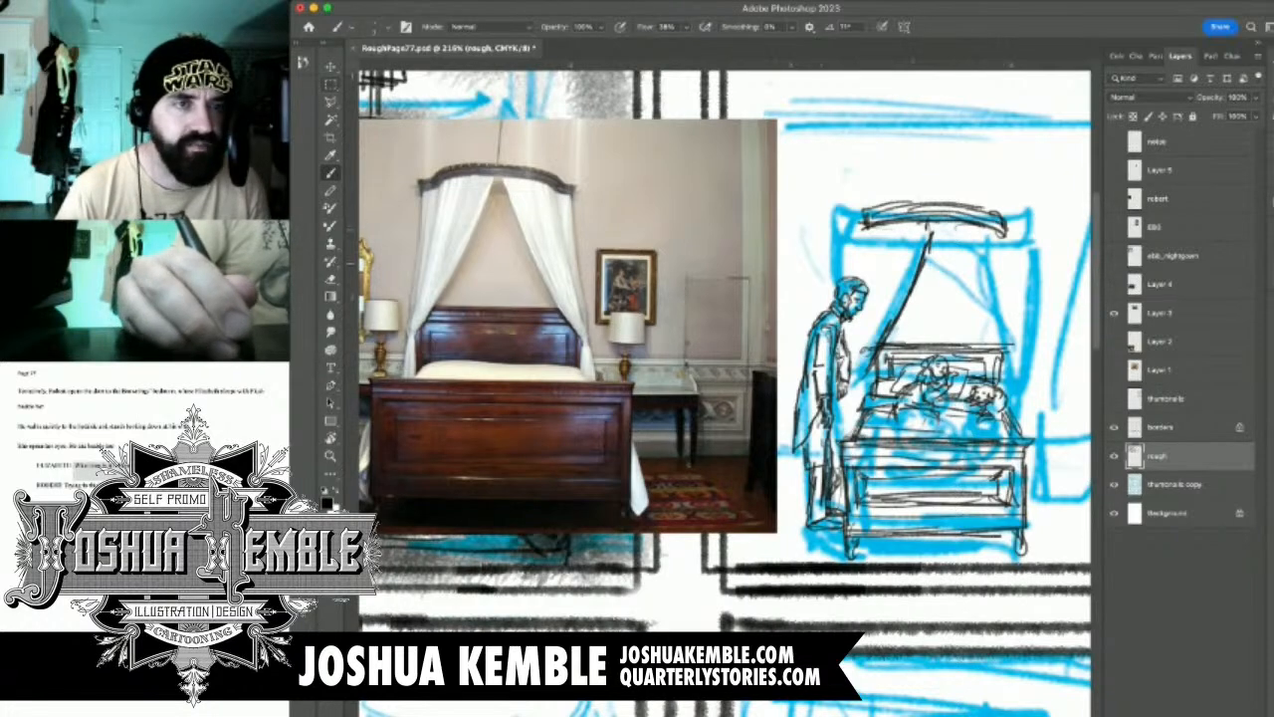
Add the projecting moulded corners at both ends of the canopy
mouse_move(873, 221)
left_mouse_down()
mouse_move(839, 223)
mouse_move(843, 234)
left_mouse_up()
mouse_move(842, 230)
left_mouse_down()
mouse_move(867, 225)
mouse_move(851, 240)
left_mouse_up()
left_click_drag(847, 238, 867, 240)
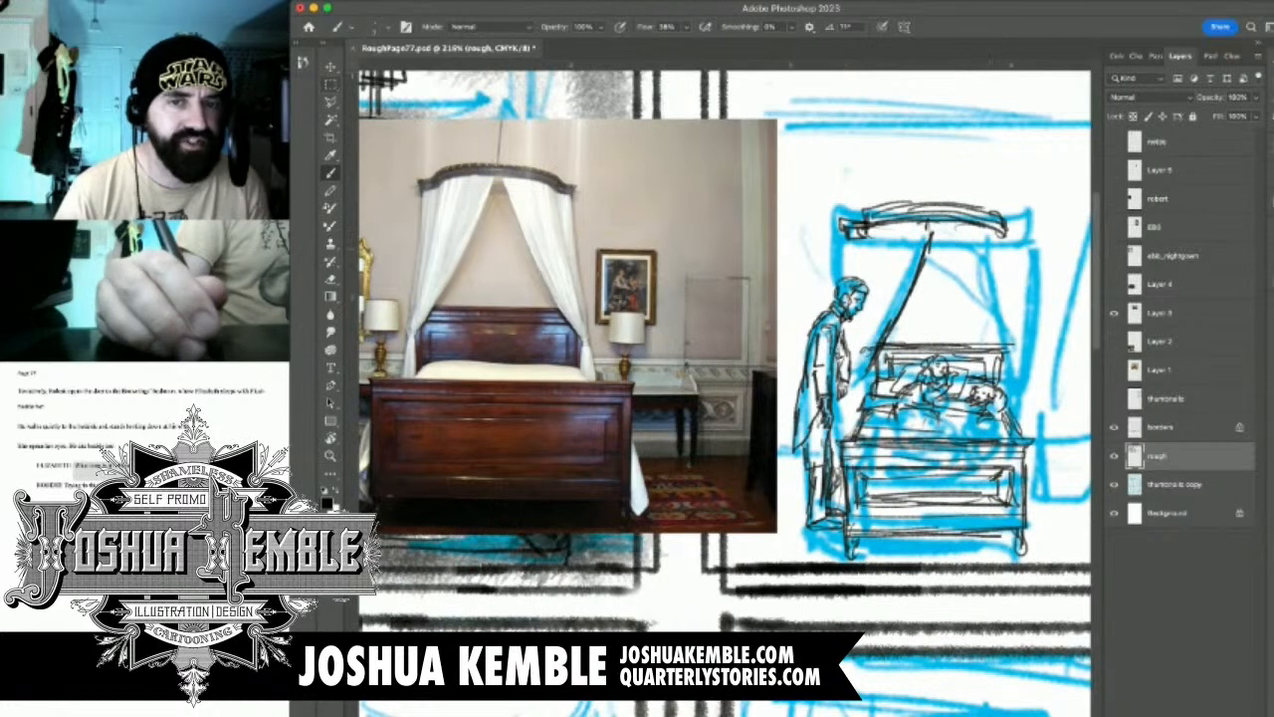
mouse_move(1011, 233)
left_mouse_down()
mouse_move(1037, 241)
mouse_move(1024, 237)
left_mouse_up()
left_click_drag(1008, 232, 1026, 238)
Draw the curtain on the side away from the man, falling from the canopy's centre to the headboard
mouse_move(931, 223)
left_mouse_down()
mouse_move(953, 312)
mouse_move(981, 348)
left_mouse_up()
left_click_drag(941, 261, 1009, 368)
left_click_drag(963, 304, 1000, 372)
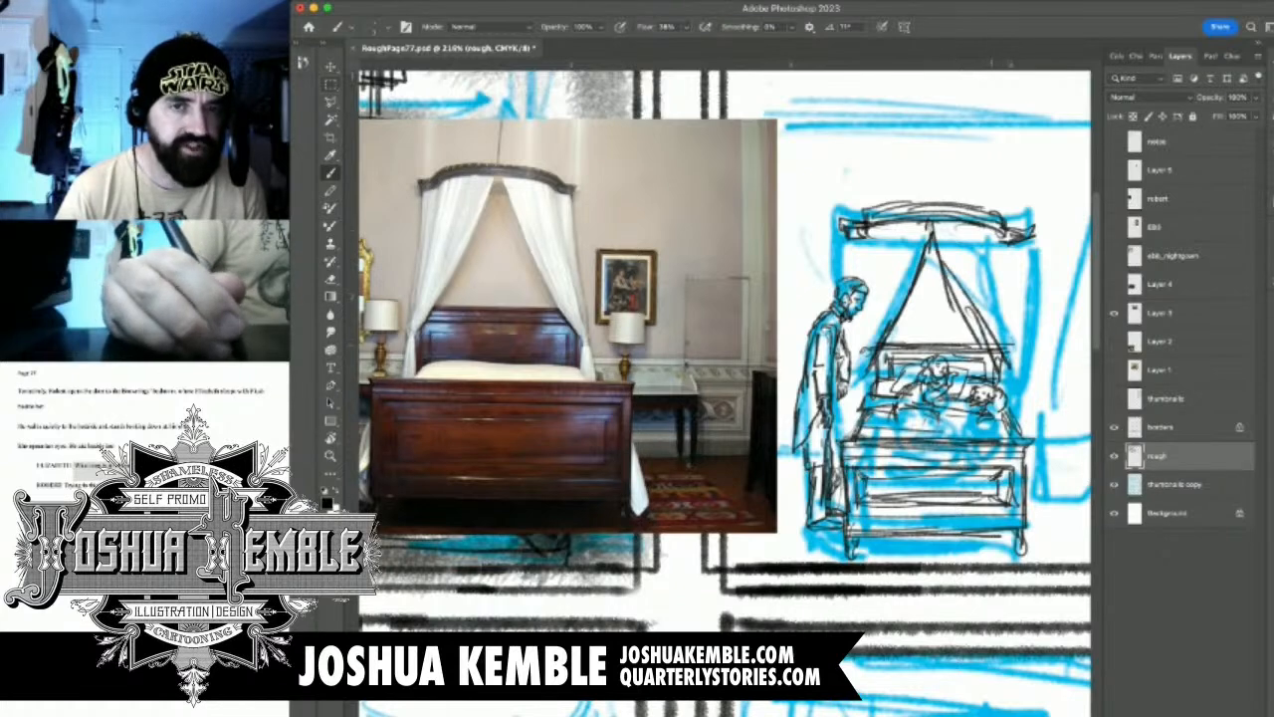
Draw the tall vertical lines joining the canopy to the bed on both sides and reinforce the headboard's top
left_click_drag(871, 227, 860, 398)
left_click_drag(866, 325, 860, 410)
left_click_drag(870, 366, 862, 415)
left_click_drag(856, 239, 854, 397)
left_click_drag(862, 320, 860, 412)
mouse_move(1010, 251)
left_mouse_down()
mouse_move(1003, 370)
mouse_move(1006, 350)
left_mouse_up()
left_click_drag(1005, 358, 1007, 394)
left_click_drag(1014, 255, 1017, 446)
left_click_drag(888, 338, 968, 332)
mouse_move(926, 398)
left_mouse_down()
mouse_move(912, 388)
mouse_move(915, 353)
left_mouse_up()
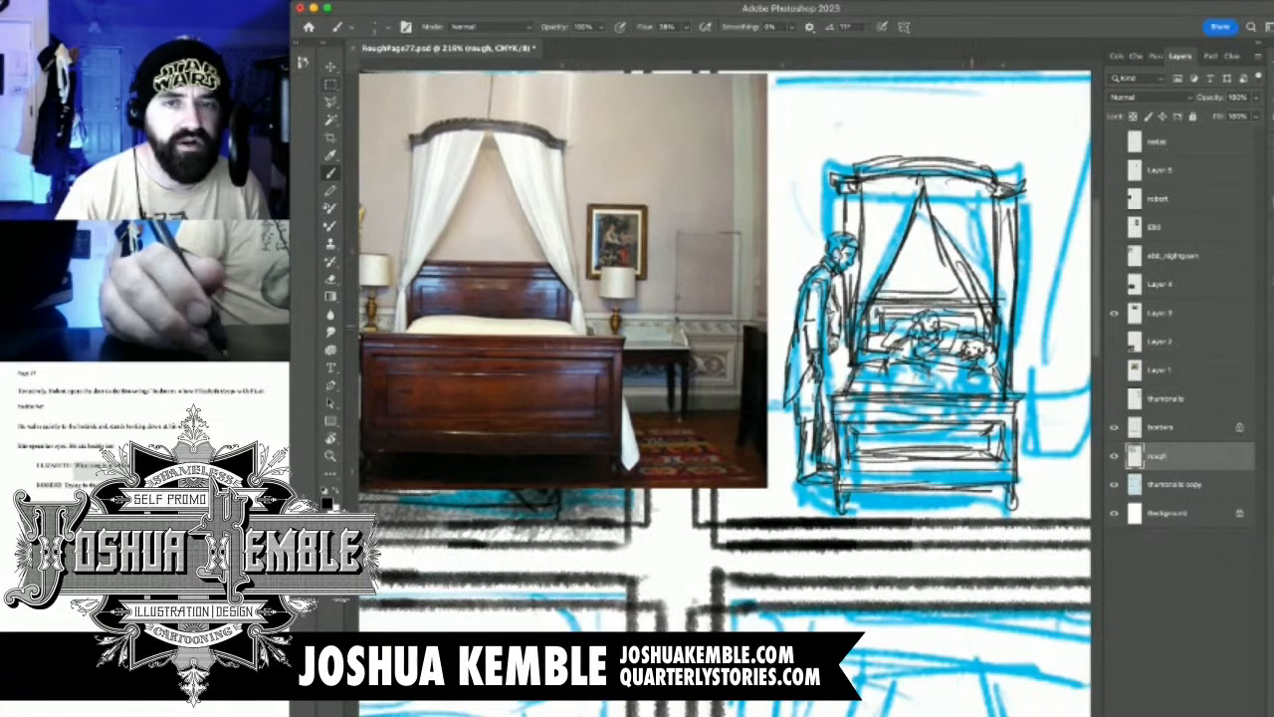
Draw a lamp with a square shade and short stem on the side of the bed opposite the man
scroll(966, 349, "down", 4)
scroll(968, 347, "up", 5)
left_click_drag(969, 346, 851, 352)
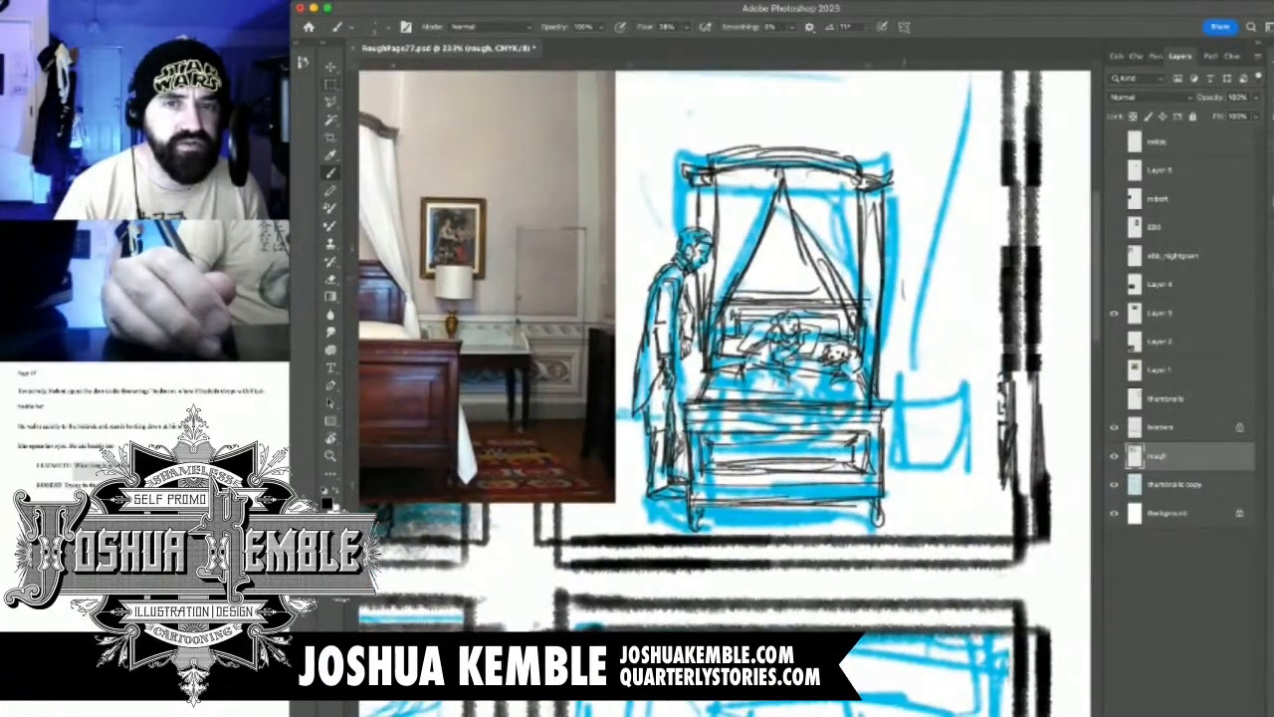
mouse_move(904, 271)
left_mouse_down()
mouse_move(898, 316)
mouse_move(941, 310)
mouse_move(944, 272)
left_mouse_up()
mouse_move(919, 317)
left_mouse_down()
mouse_move(926, 359)
mouse_move(880, 366)
mouse_move(976, 363)
left_mouse_up()
Draw the bedside table under the lamp with its top, front apron and legs
mouse_move(884, 347)
left_mouse_down()
mouse_move(918, 344)
mouse_move(883, 362)
mouse_move(965, 348)
mouse_move(970, 361)
left_mouse_up()
mouse_move(887, 369)
left_mouse_down()
mouse_move(986, 377)
mouse_move(976, 440)
left_mouse_up()
left_click_drag(972, 372, 966, 466)
left_click_drag(977, 414, 976, 440)
mouse_move(896, 380)
left_mouse_down()
mouse_move(894, 452)
mouse_move(884, 393)
mouse_move(939, 418)
mouse_move(971, 413)
left_mouse_up()
left_click_drag(901, 422, 985, 424)
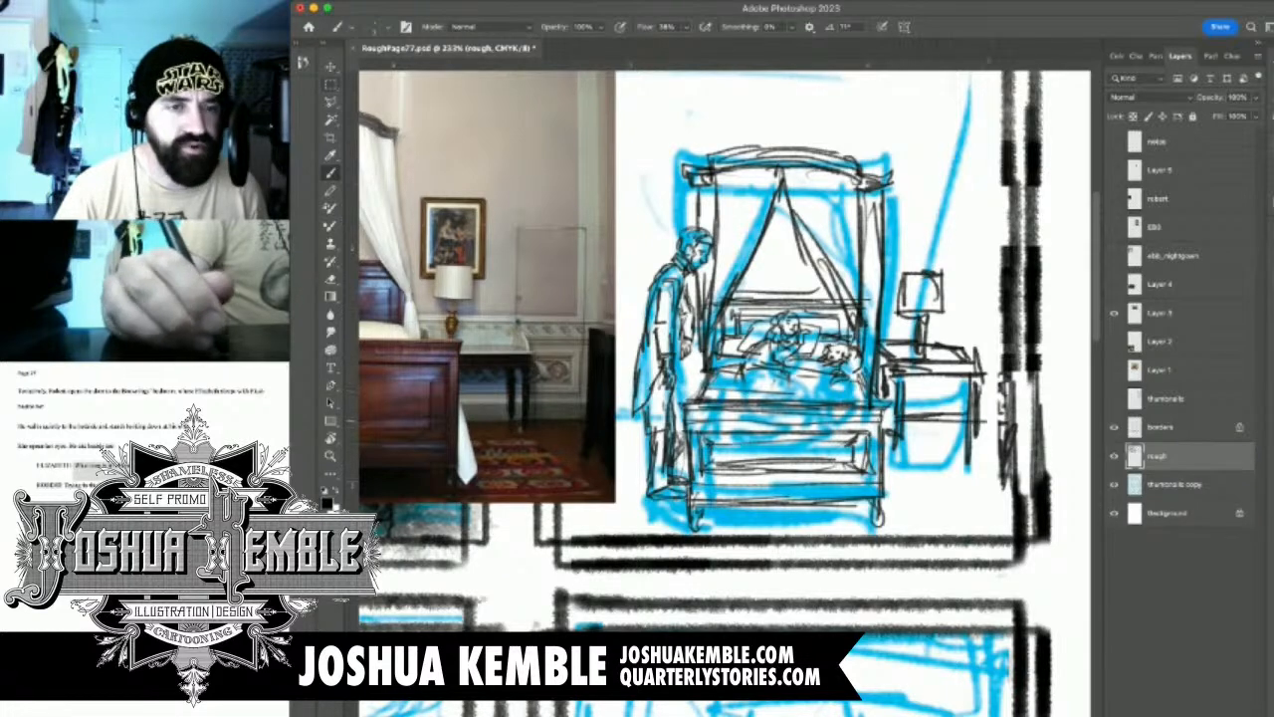
Draw the horizontal wall moulding behind the bedside table and a picture frame on the wall behind the lamp
mouse_move(902, 402)
left_mouse_down()
mouse_move(971, 403)
mouse_move(959, 412)
mouse_move(993, 400)
mouse_move(995, 370)
left_mouse_up()
mouse_move(904, 386)
left_mouse_down()
mouse_move(980, 392)
mouse_move(972, 382)
mouse_move(999, 346)
mouse_move(1009, 354)
left_mouse_up()
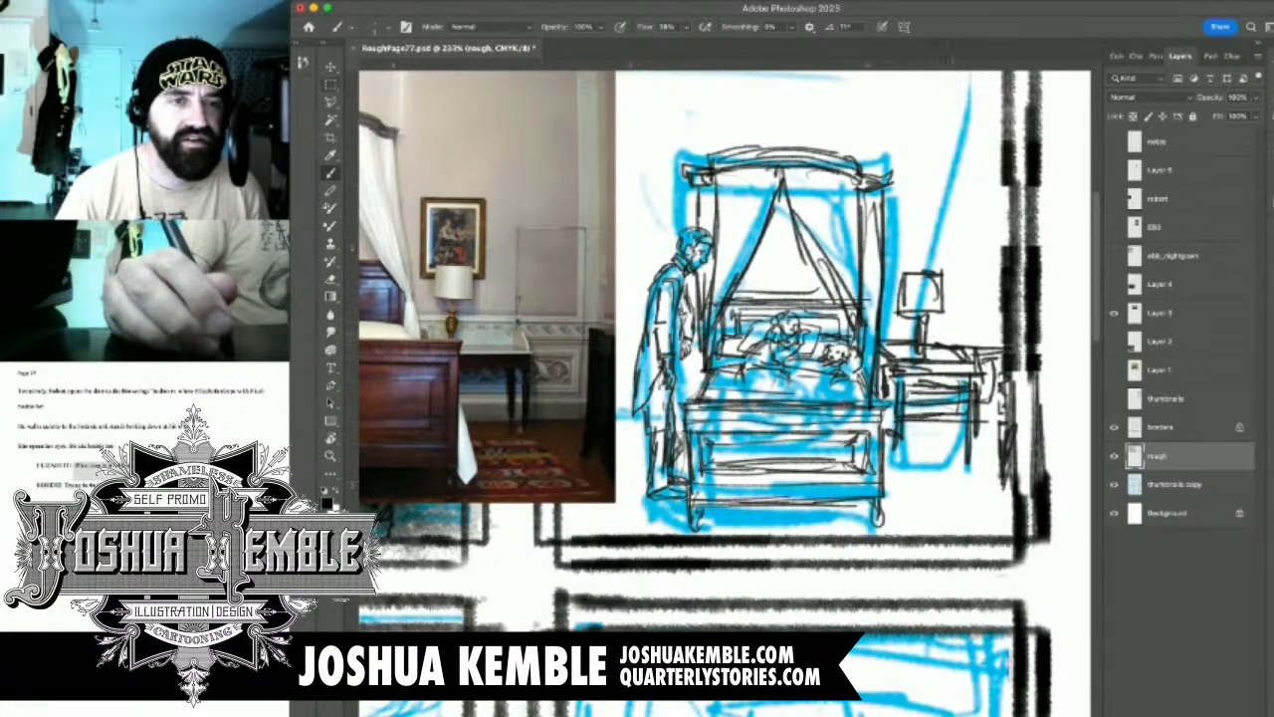
mouse_move(882, 330)
left_mouse_down()
mouse_move(1001, 324)
mouse_move(911, 326)
mouse_move(1005, 336)
left_mouse_up()
mouse_move(893, 227)
left_mouse_down()
mouse_move(892, 329)
mouse_move(899, 291)
left_mouse_up()
mouse_move(890, 235)
left_mouse_down()
mouse_move(958, 233)
mouse_move(936, 261)
mouse_move(941, 275)
mouse_move(901, 279)
mouse_move(930, 243)
left_mouse_up()
mouse_move(928, 243)
left_mouse_down()
mouse_move(930, 275)
mouse_move(1011, 296)
mouse_move(991, 304)
mouse_move(1014, 298)
mouse_move(867, 300)
mouse_move(907, 268)
left_mouse_up()
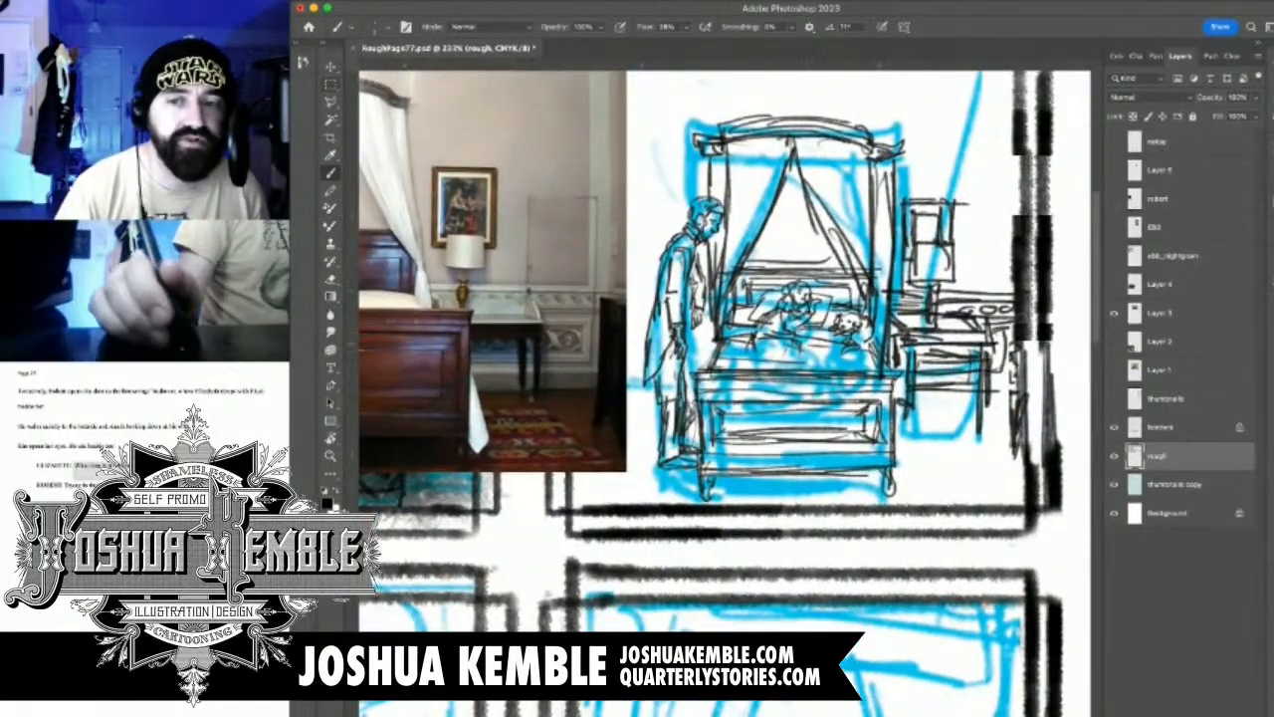
Move the Layer 3 reference photo away from the panel to uncover the area behind the standing man
scroll(811, 347, "down", 3)
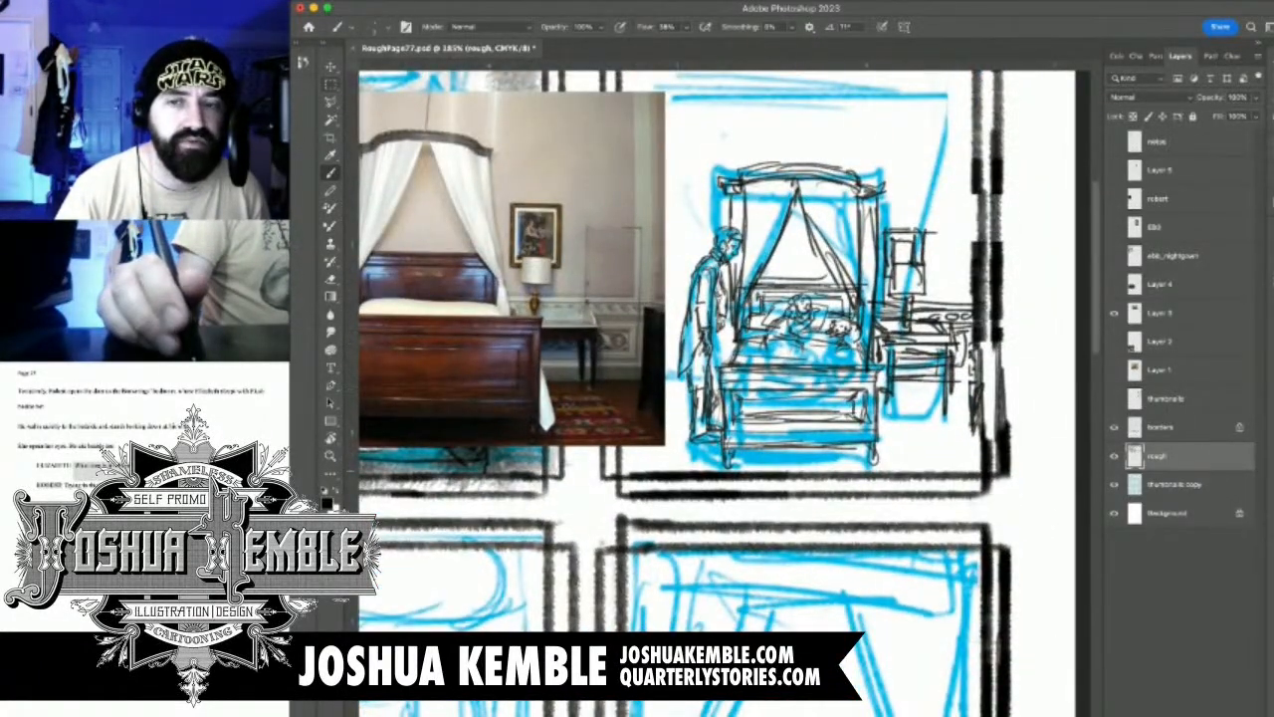
left_click(1205, 312)
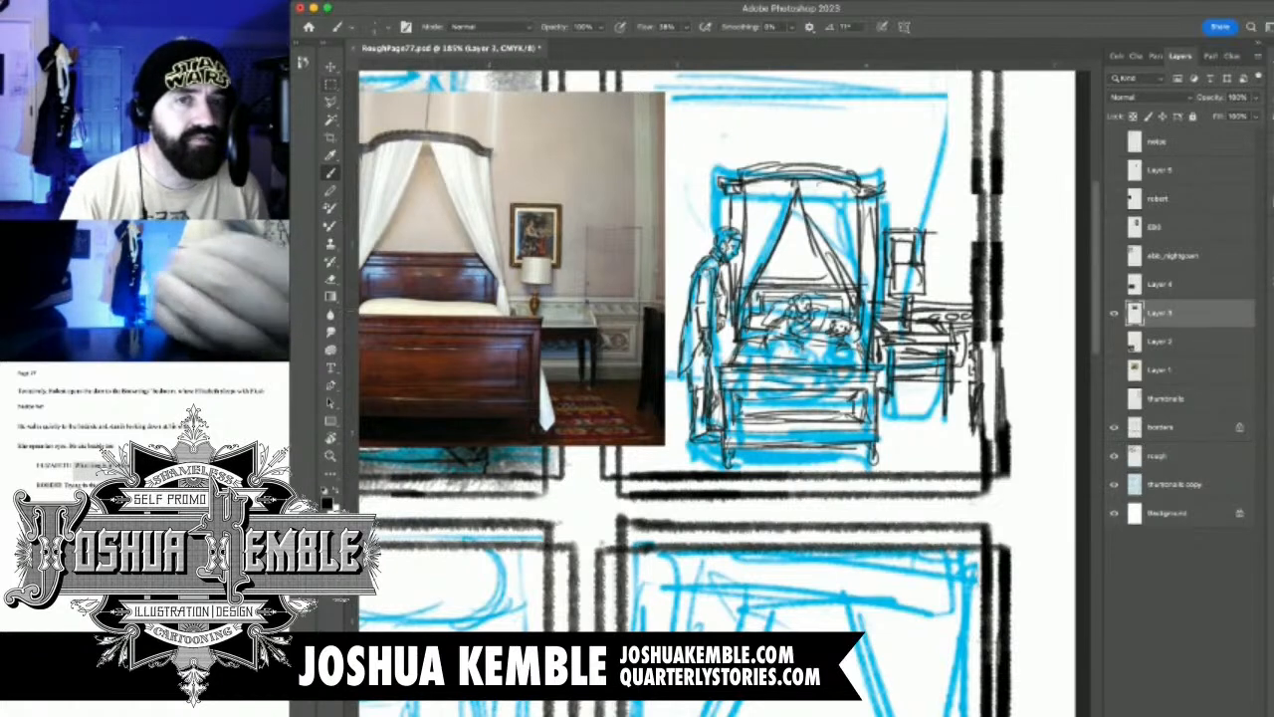
key("v")
mouse_move(548, 298)
left_mouse_down()
mouse_move(479, 295)
mouse_move(794, 323)
left_mouse_up()
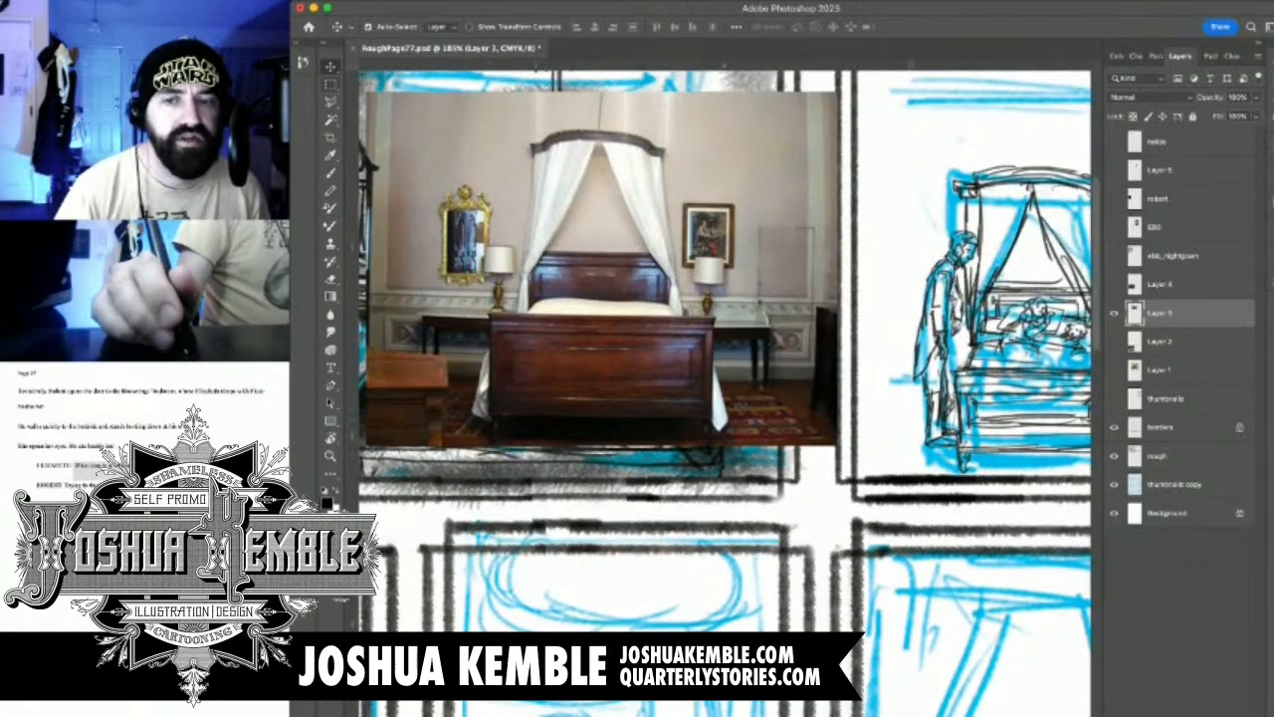
On the rough layer, draw the wall line, second lamp and matching bedside table behind the standing man
left_click(1185, 456)
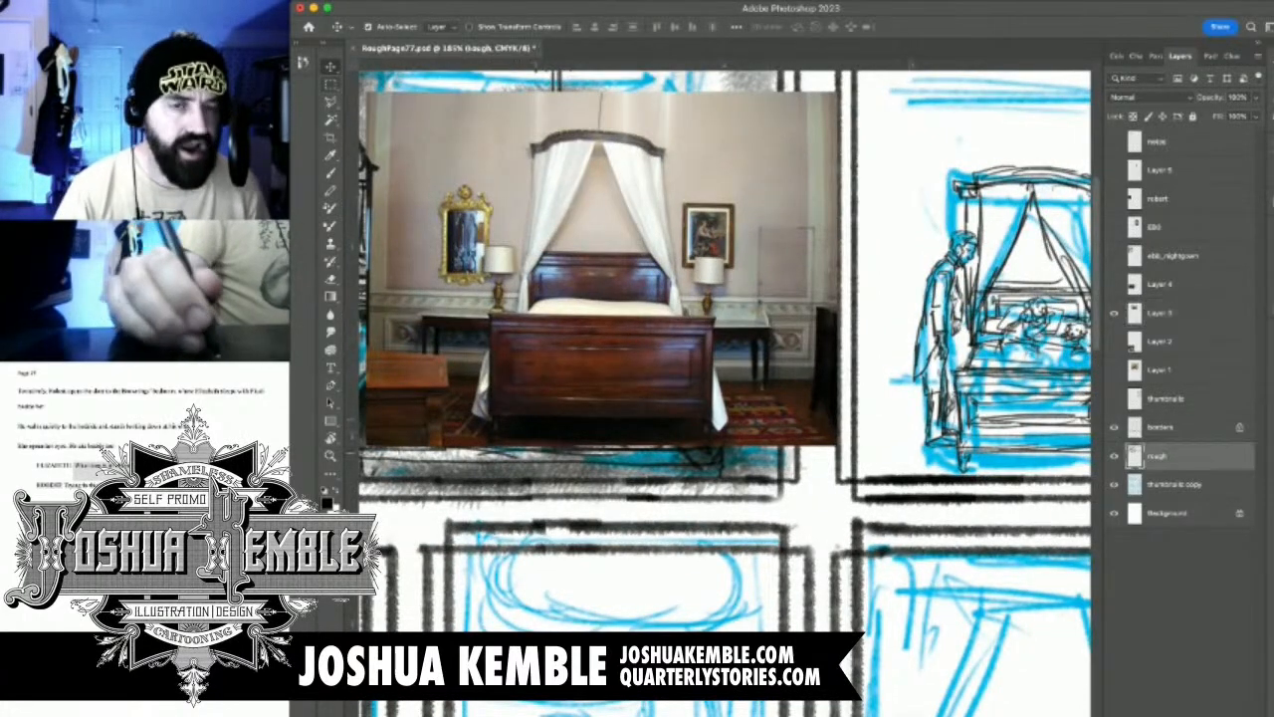
key("b")
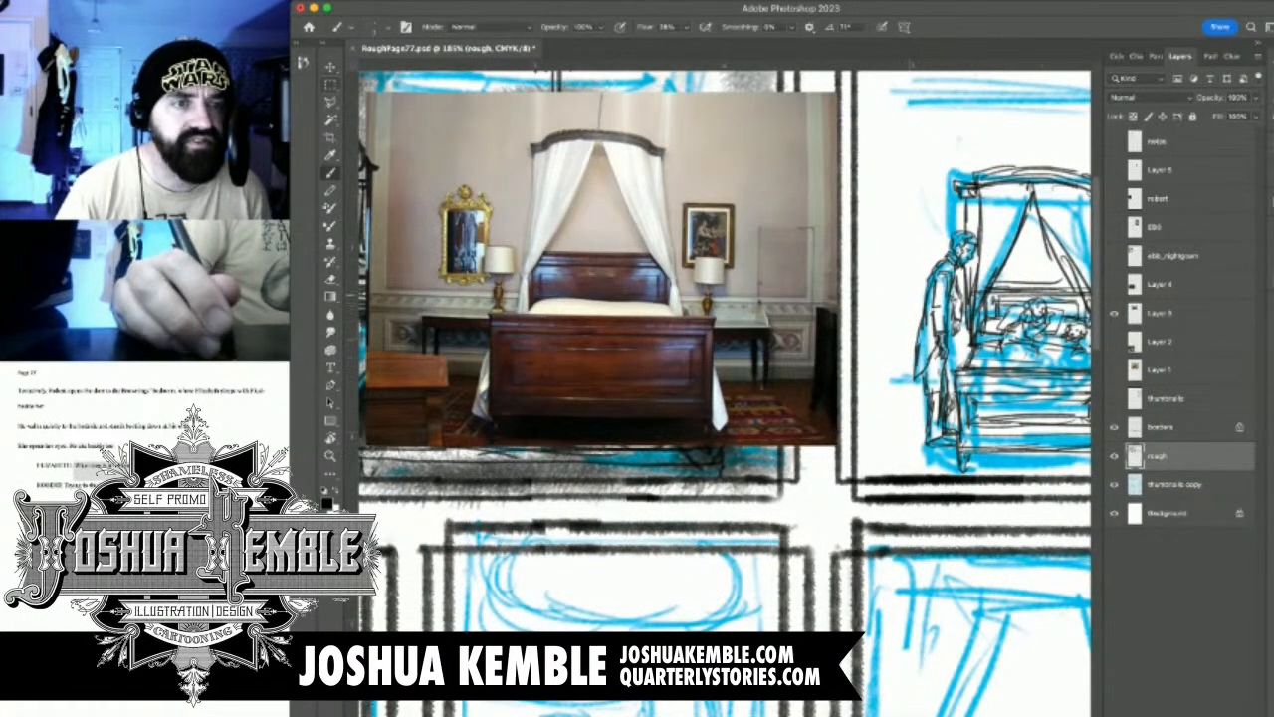
left_click_drag(893, 297, 924, 296)
mouse_move(839, 289)
left_mouse_down()
mouse_move(927, 294)
mouse_move(764, 299)
mouse_move(796, 299)
mouse_move(792, 312)
mouse_move(824, 279)
mouse_move(822, 317)
left_mouse_up()
left_click_drag(798, 320, 814, 323)
left_click_drag(798, 320, 802, 349)
left_click_drag(801, 319, 805, 363)
mouse_move(811, 320)
left_mouse_down()
mouse_move(805, 355)
mouse_move(759, 358)
mouse_move(800, 344)
left_mouse_up()
mouse_move(798, 342)
left_mouse_down()
mouse_move(770, 366)
mouse_move(784, 416)
left_mouse_up()
mouse_move(785, 373)
left_mouse_down()
mouse_move(787, 412)
mouse_move(800, 388)
left_mouse_up()
left_click_drag(904, 388, 899, 389)
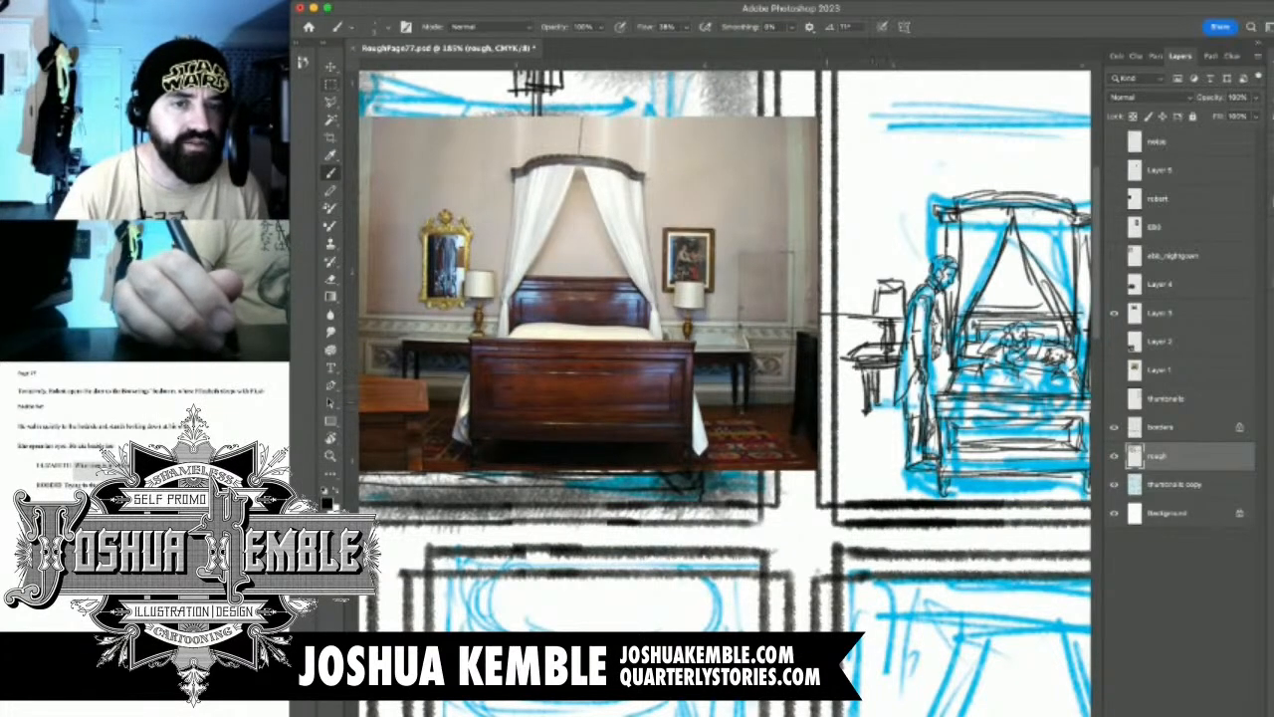
Draw the chair in the panel's lower corner, below the bedside table behind the standing man
mouse_move(900, 389)
left_mouse_down()
mouse_move(959, 378)
mouse_move(931, 464)
left_mouse_up()
left_click_drag(943, 402, 928, 481)
left_click_drag(931, 456, 923, 481)
left_click_drag(925, 463, 912, 483)
left_click_drag(910, 472, 917, 486)
left_click_drag(933, 472, 925, 488)
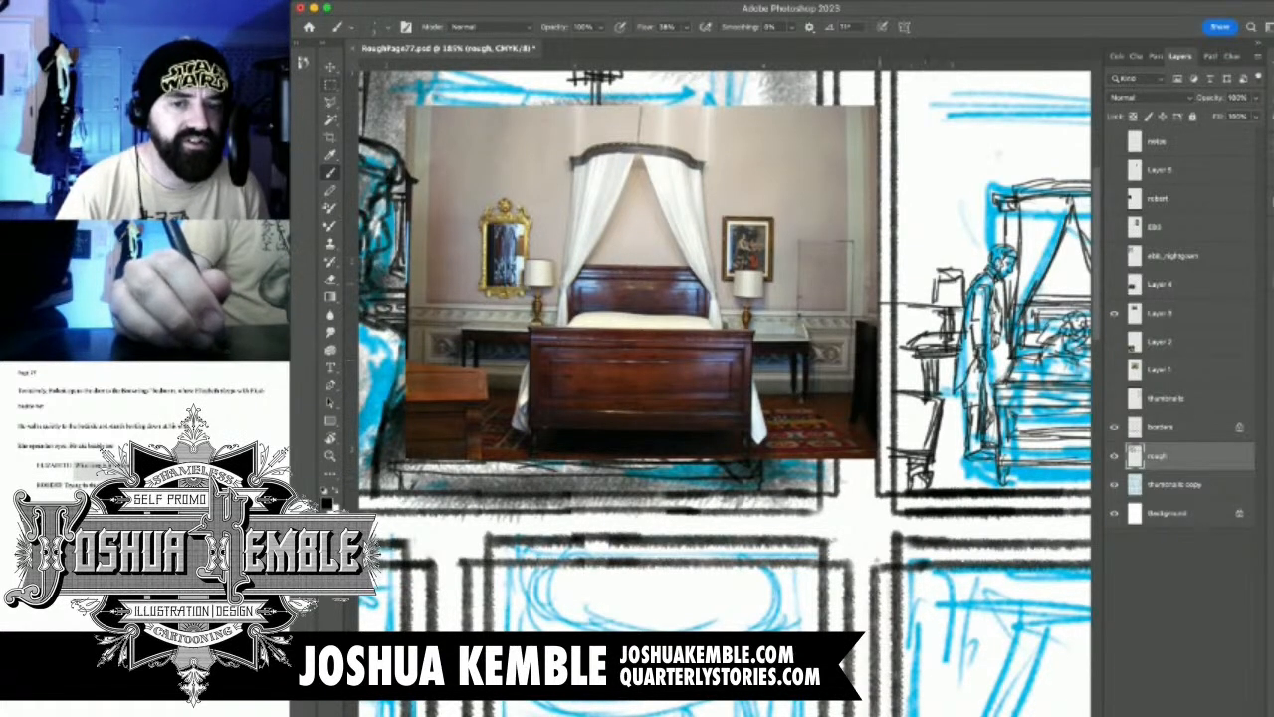
left_click_drag(894, 475, 907, 480)
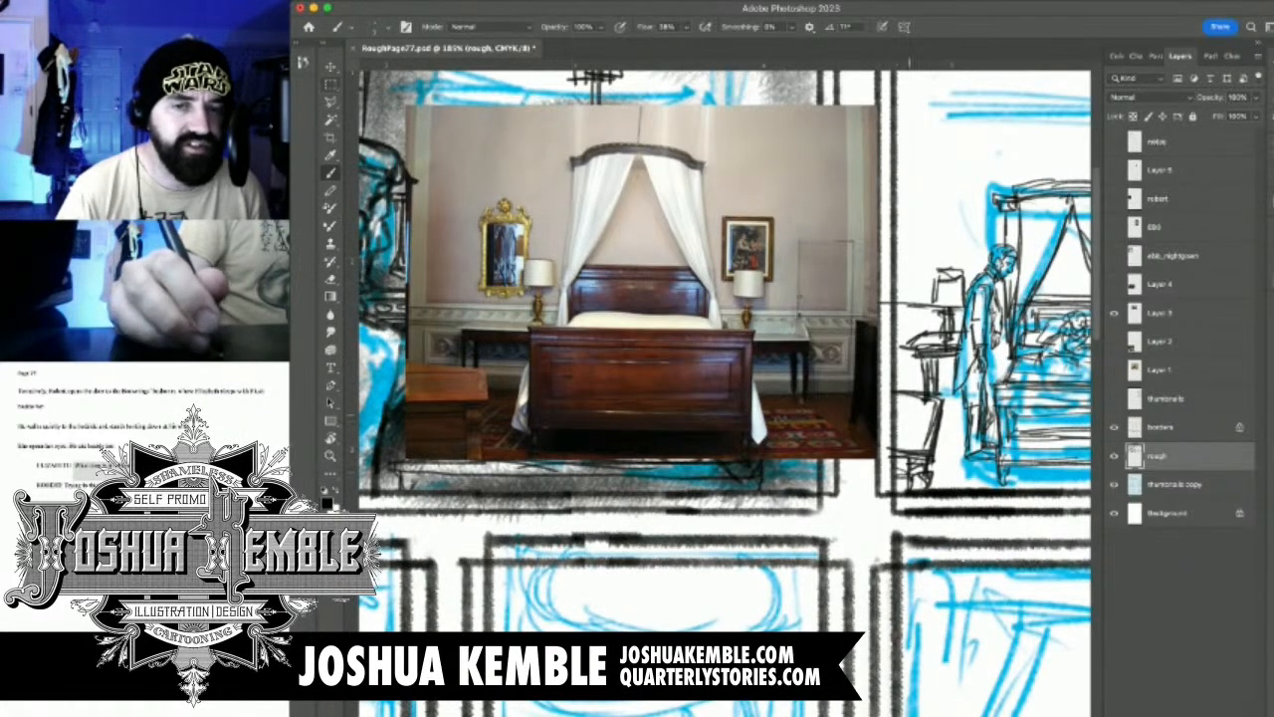
Reinforce the bedside table behind the standing man with extra top, apron and leg lines
left_click_drag(943, 395, 956, 391)
mouse_move(942, 392)
left_mouse_down()
mouse_move(963, 389)
mouse_move(963, 368)
mouse_move(899, 359)
mouse_move(900, 377)
left_mouse_up()
mouse_move(901, 353)
left_mouse_down()
mouse_move(902, 377)
mouse_move(932, 376)
left_mouse_up()
left_click_drag(897, 382, 919, 376)
left_click_drag(898, 348, 912, 353)
mouse_move(897, 360)
left_mouse_down()
mouse_move(917, 356)
mouse_move(926, 371)
mouse_move(963, 360)
left_mouse_up()
left_click_drag(952, 355, 963, 351)
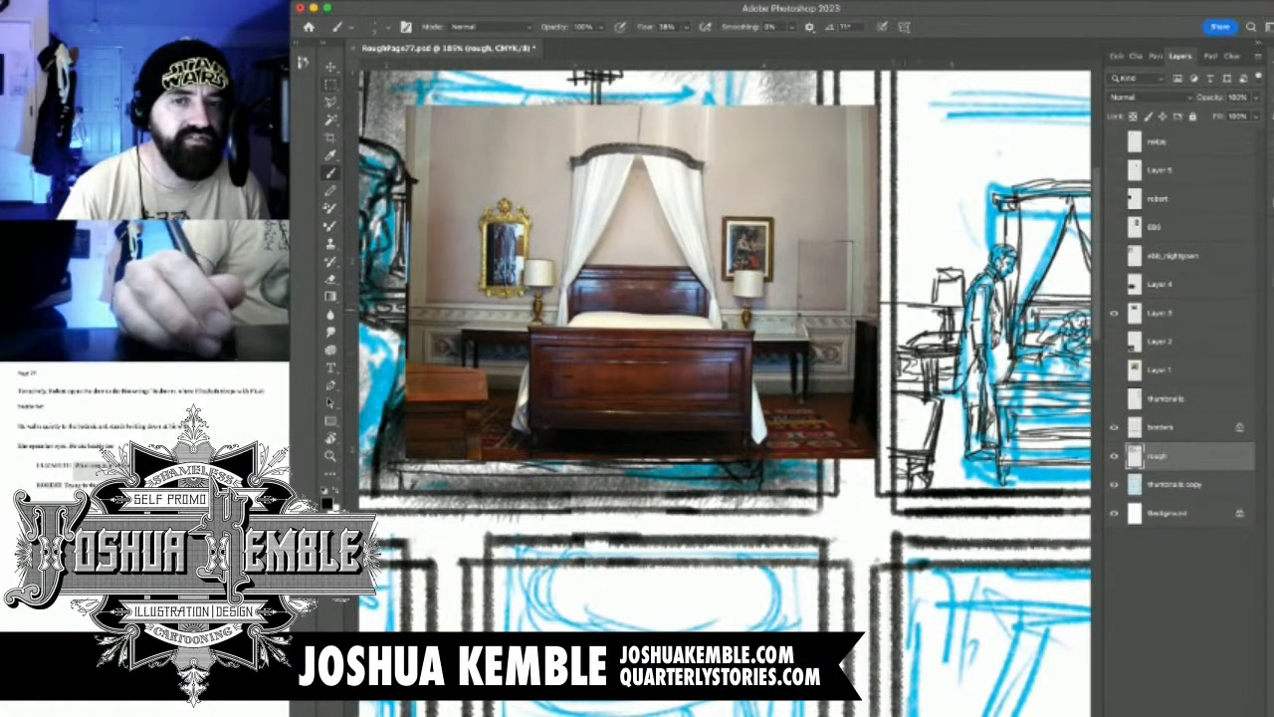
Draw horizontal wall moulding lines behind the lamp on the standing man's side
left_click_drag(897, 321, 949, 318)
left_click_drag(909, 323, 943, 319)
left_click_drag(897, 316, 946, 312)
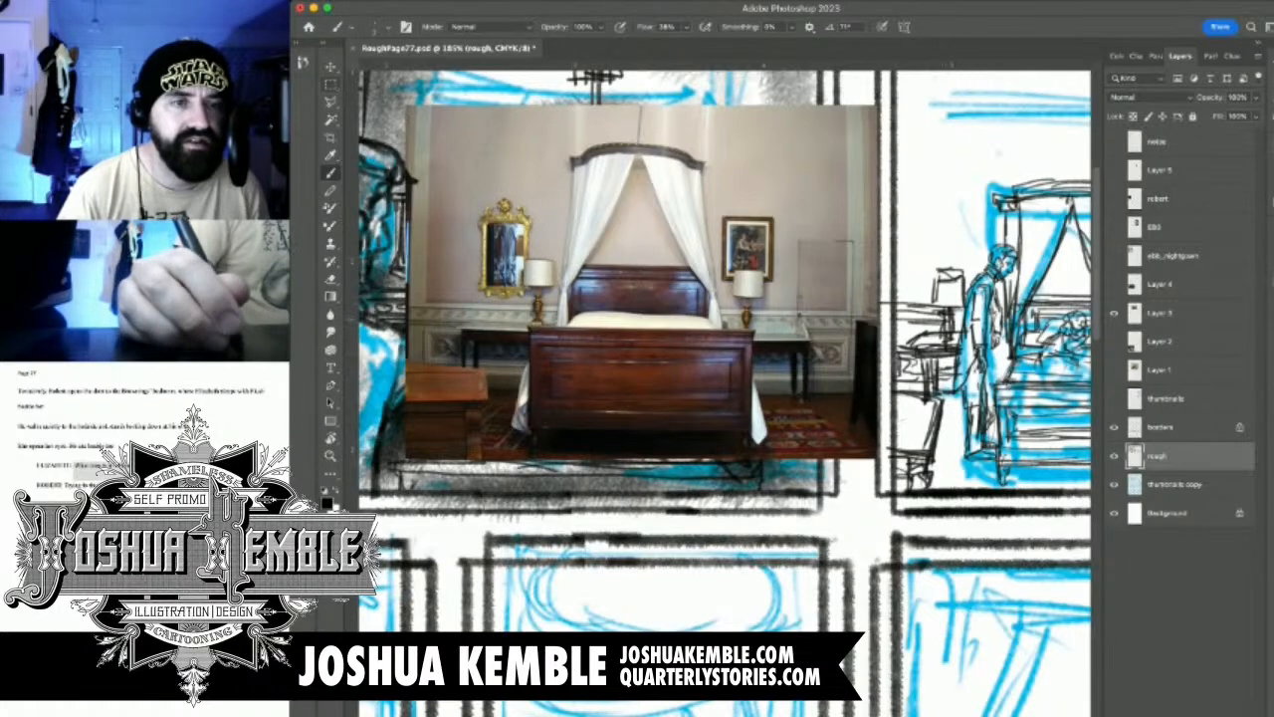
Draw a short vertical stem above the centre of the bed canopy
left_click_drag(1008, 280, 821, 366)
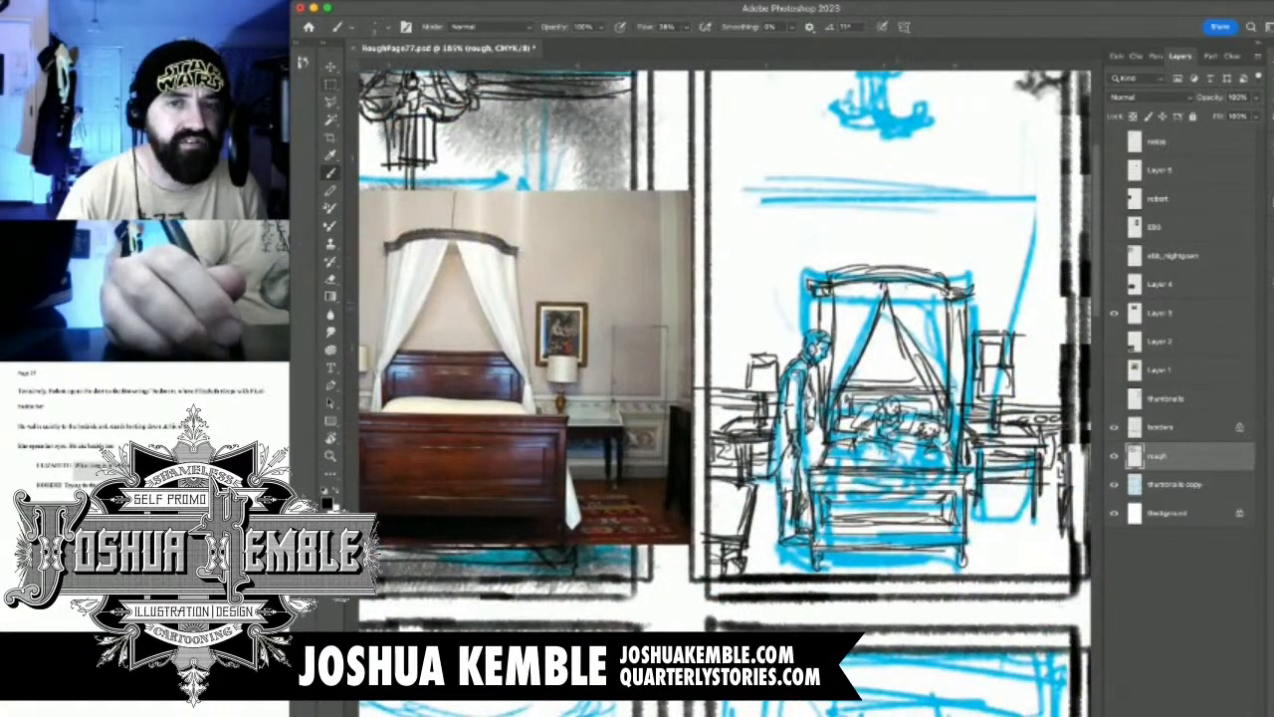
left_click_drag(877, 308, 848, 310)
left_click_drag(884, 242, 883, 272)
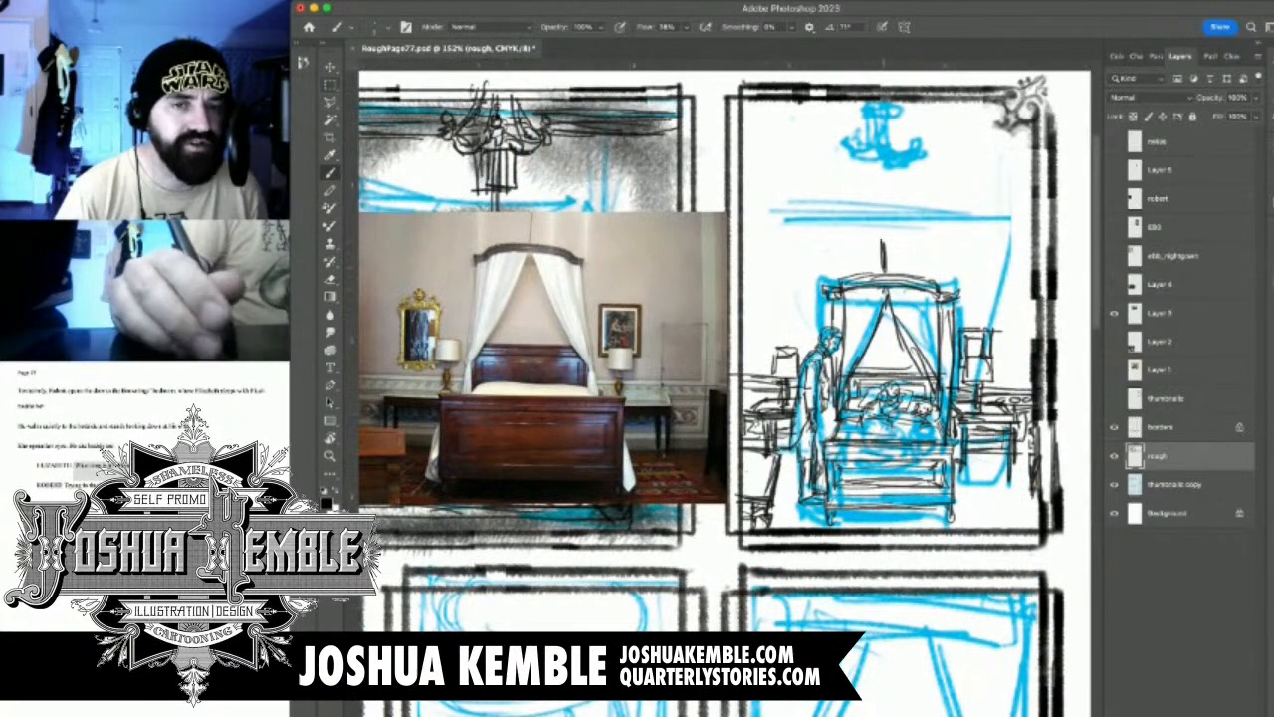
left_click_drag(787, 299, 842, 367)
left_click_drag(935, 297, 877, 302)
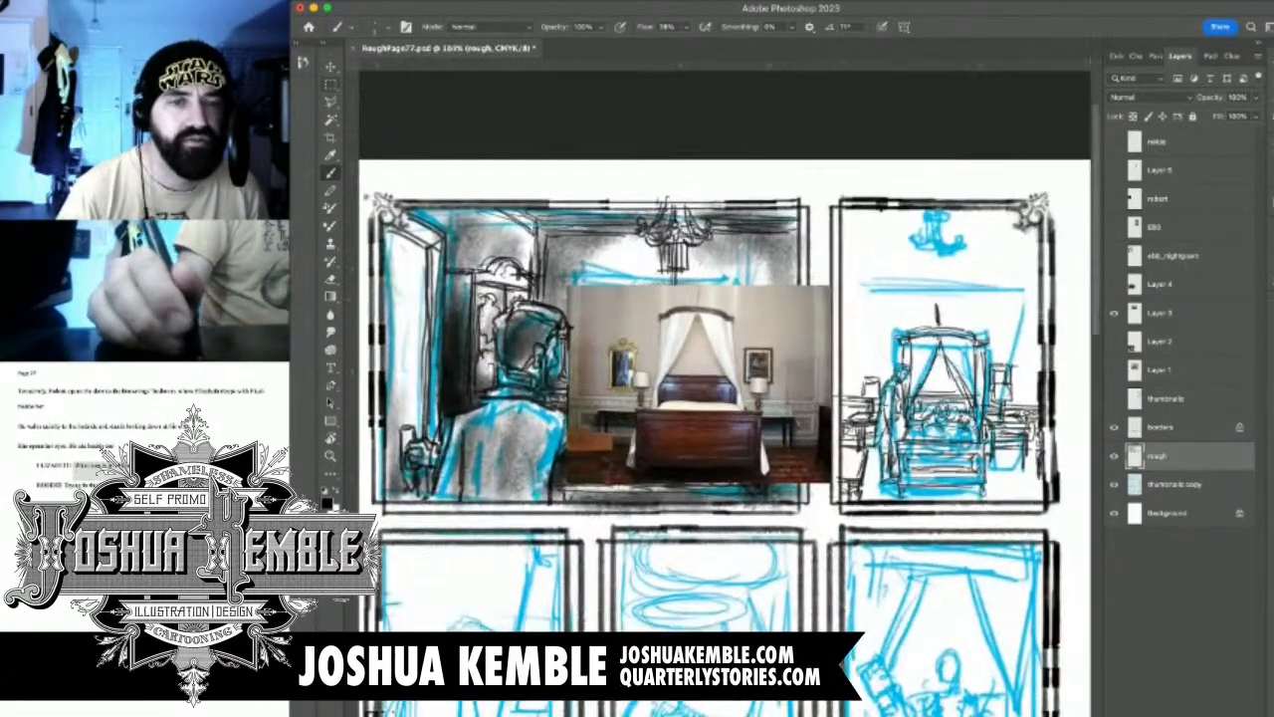
Swap the Layer 3 reference for the Layer 1 room photo and move it beside the bedroom panel
left_click(1114, 314)
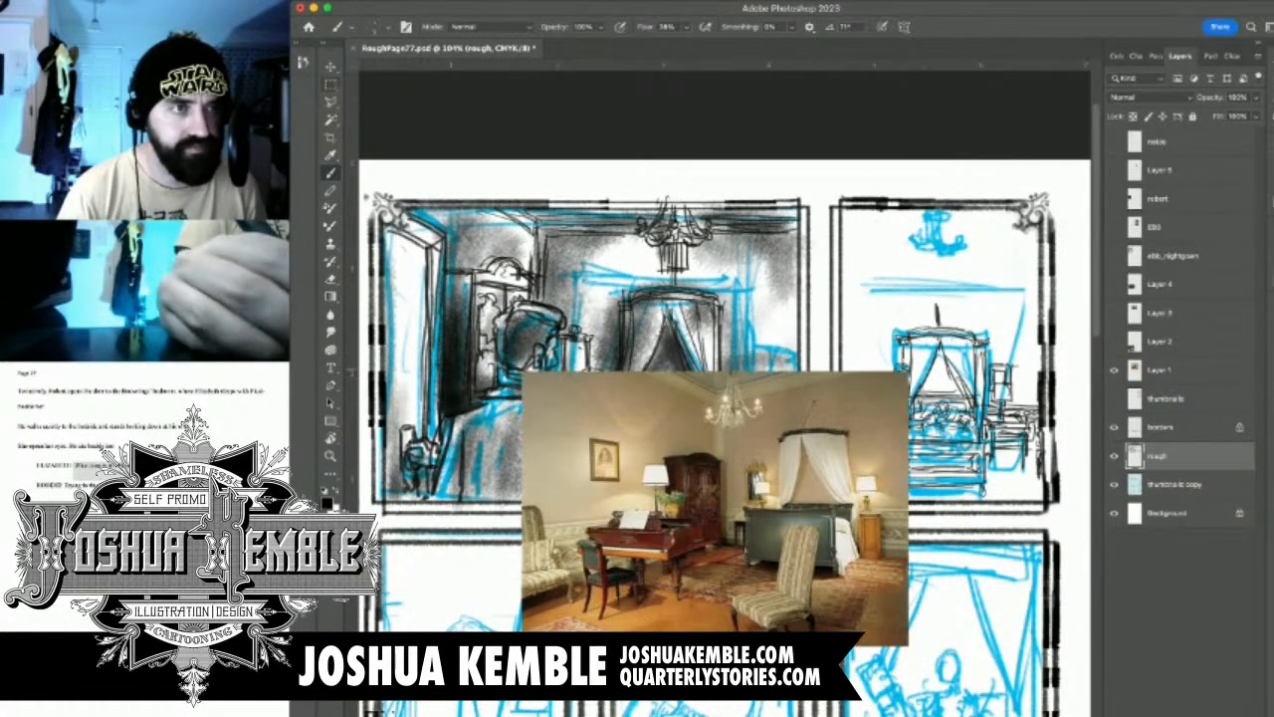
left_click(1160, 371)
key("v")
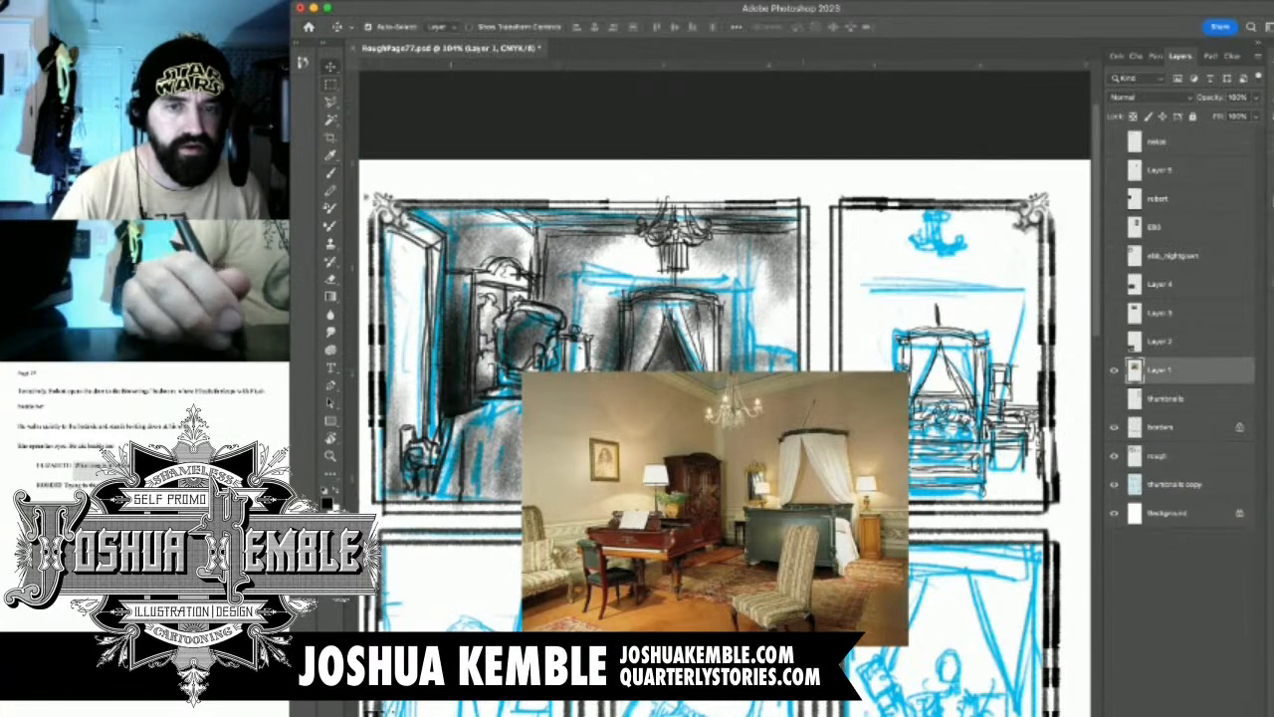
left_click_drag(715, 509, 646, 346)
left_click_drag(849, 412, 902, 457)
mouse_move(946, 405)
left_mouse_down()
mouse_move(797, 402)
mouse_move(836, 433)
left_mouse_up()
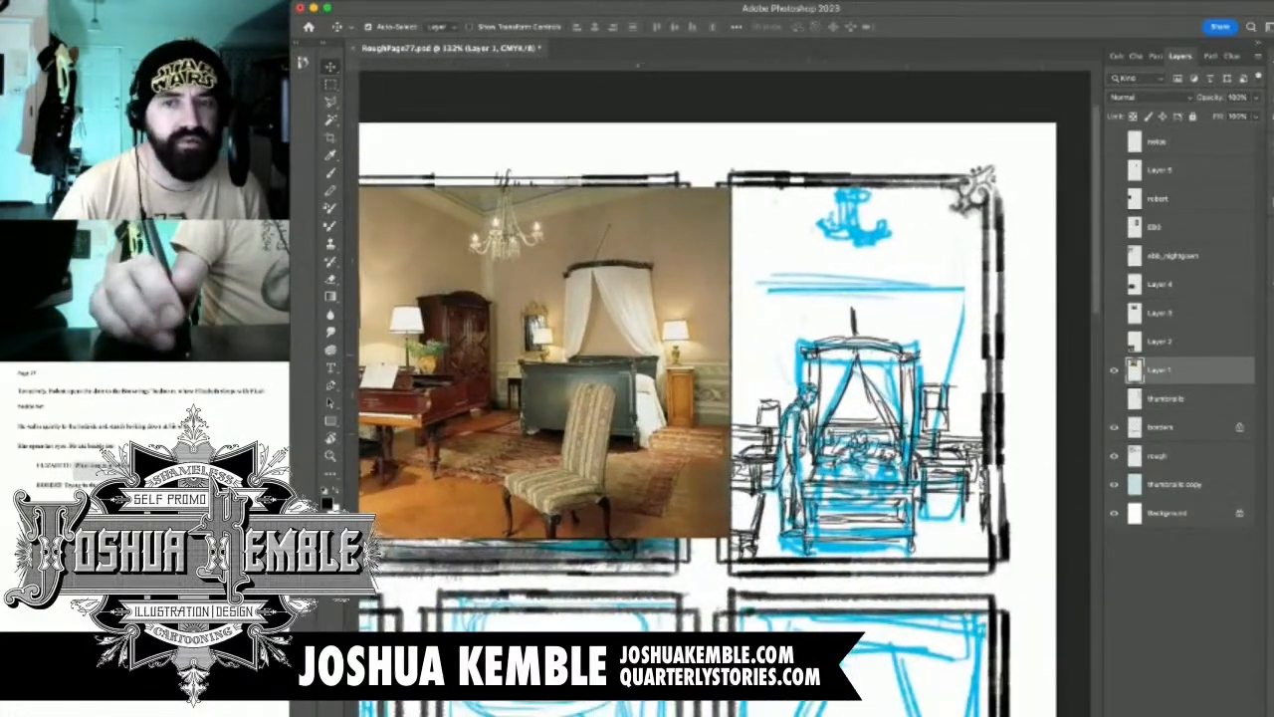
On the rough layer, draw the chandelier's curved arms and central hub above the bed canopy
left_click(1165, 398)
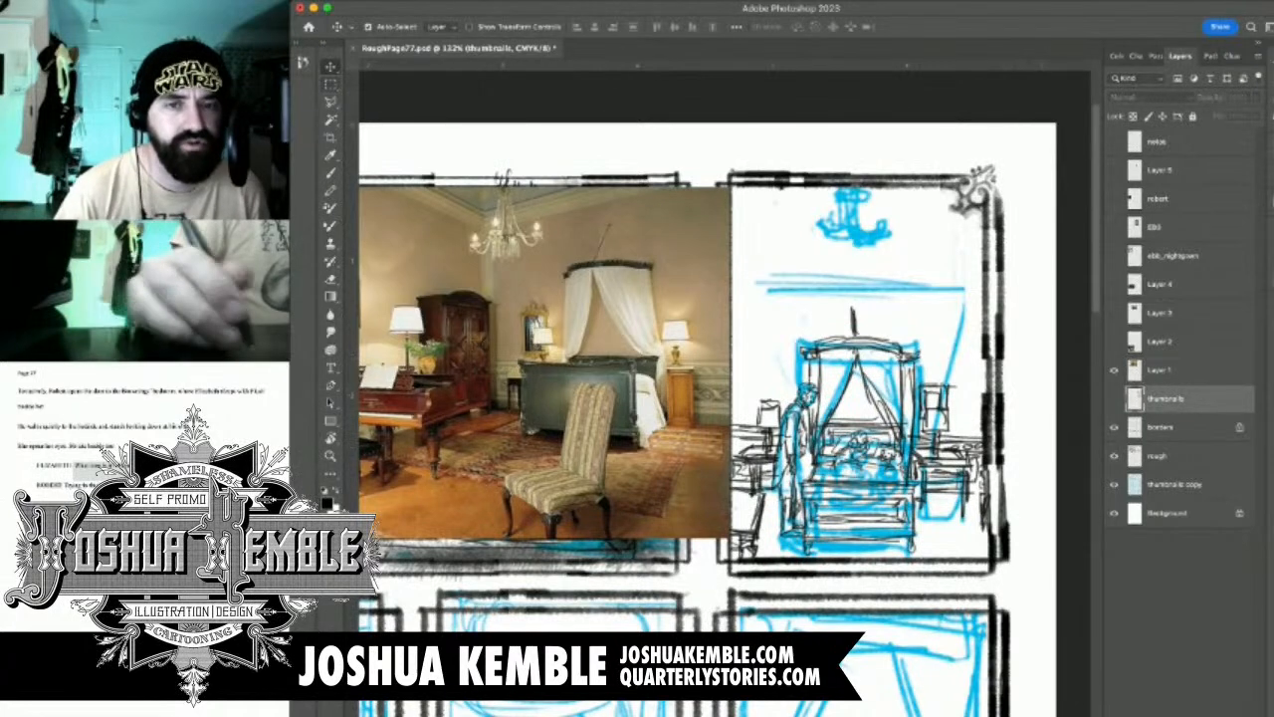
left_click(1158, 456)
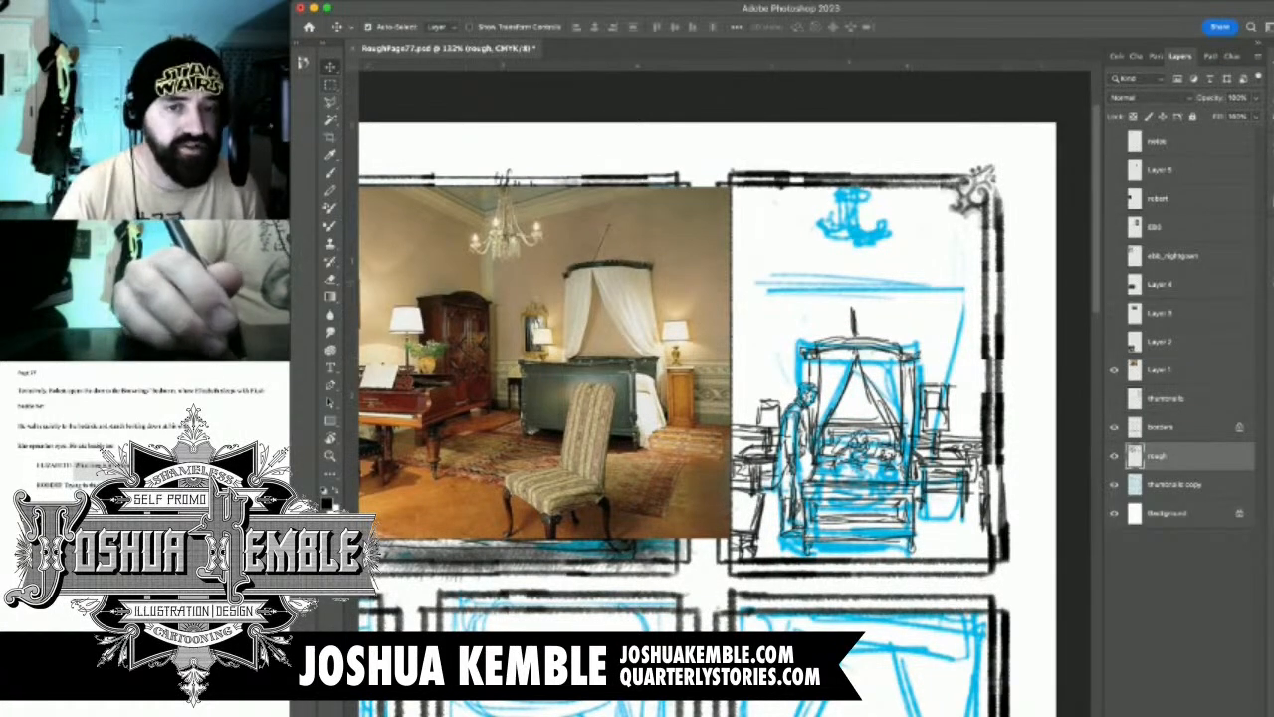
key("b")
scroll(835, 277, "up", 3)
mouse_move(831, 291)
left_mouse_down()
mouse_move(871, 332)
mouse_move(899, 321)
left_mouse_up()
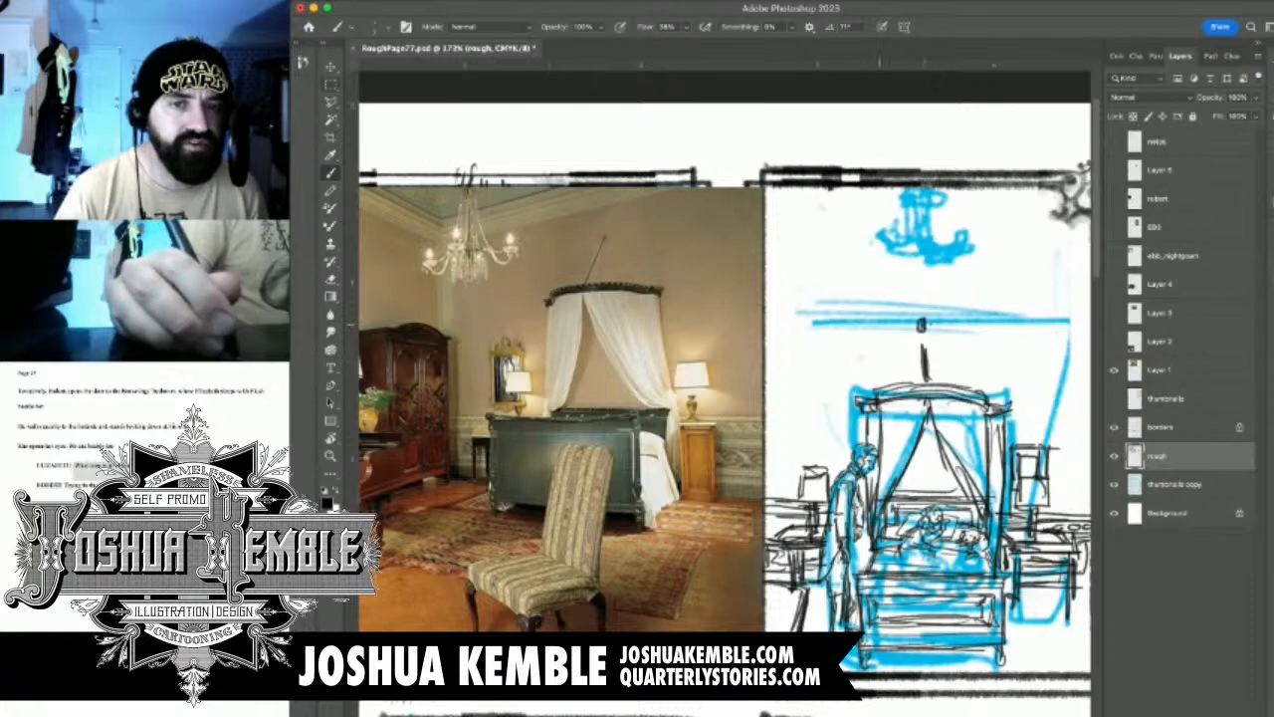
left_click_drag(883, 323, 961, 331)
mouse_move(870, 333)
left_mouse_down()
mouse_move(918, 332)
mouse_move(881, 345)
mouse_move(922, 352)
mouse_move(930, 326)
left_mouse_up()
mouse_move(923, 330)
left_mouse_down()
mouse_move(966, 330)
mouse_move(958, 350)
left_mouse_up()
mouse_move(934, 344)
left_mouse_down()
mouse_move(950, 354)
mouse_move(933, 341)
left_mouse_up()
mouse_move(932, 348)
left_mouse_down()
mouse_move(957, 339)
mouse_move(944, 324)
left_mouse_up()
left_click_drag(933, 337, 949, 329)
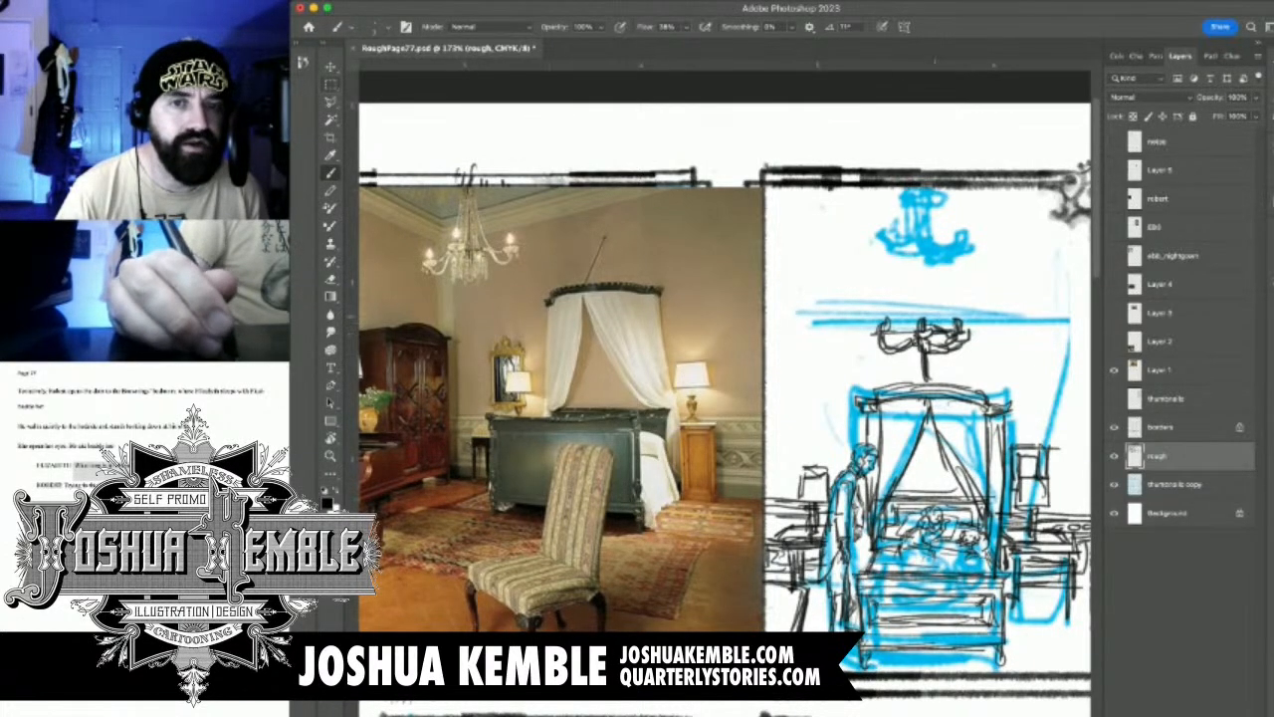
Draw the chandelier's upper chains, its hanging stem and the lower tier above the canopy
mouse_move(899, 291)
left_mouse_down()
mouse_move(888, 332)
mouse_move(907, 301)
mouse_move(916, 329)
mouse_move(926, 313)
mouse_move(946, 327)
left_mouse_up()
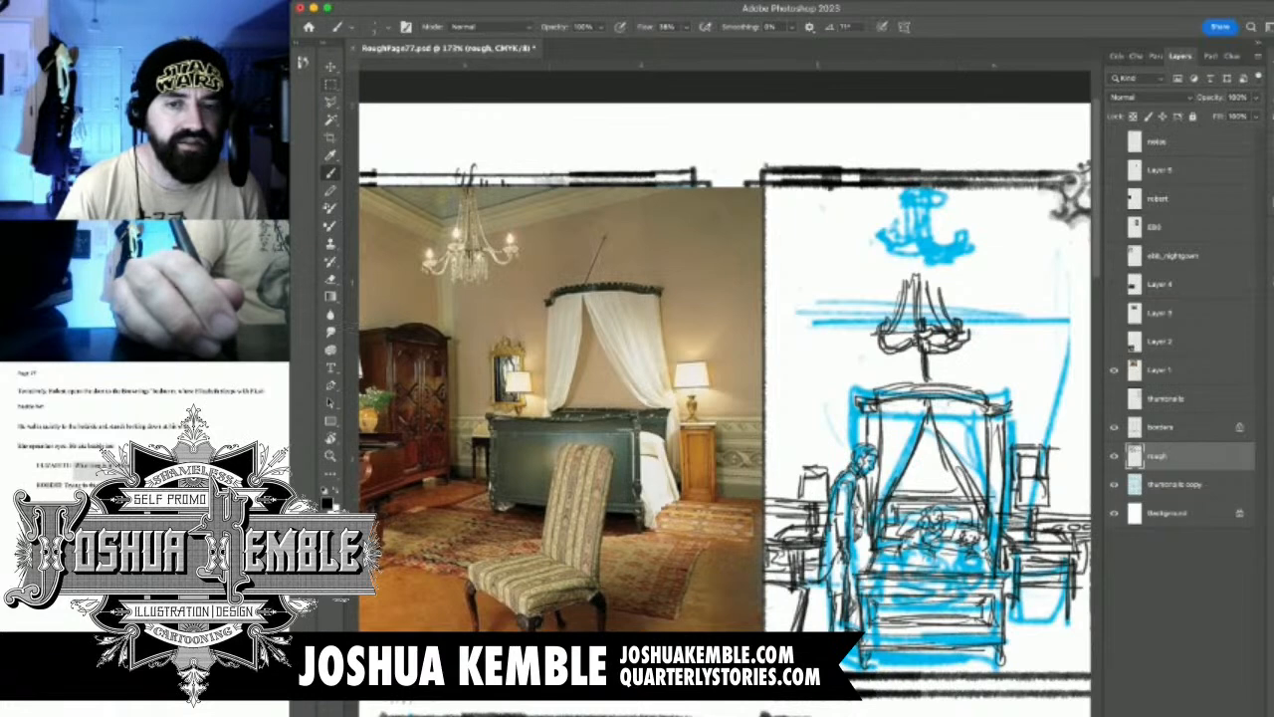
mouse_move(928, 271)
left_mouse_down()
mouse_move(929, 297)
mouse_move(903, 275)
mouse_move(923, 249)
left_mouse_up()
mouse_move(916, 351)
left_mouse_down()
mouse_move(908, 380)
mouse_move(933, 386)
mouse_move(897, 380)
left_mouse_up()
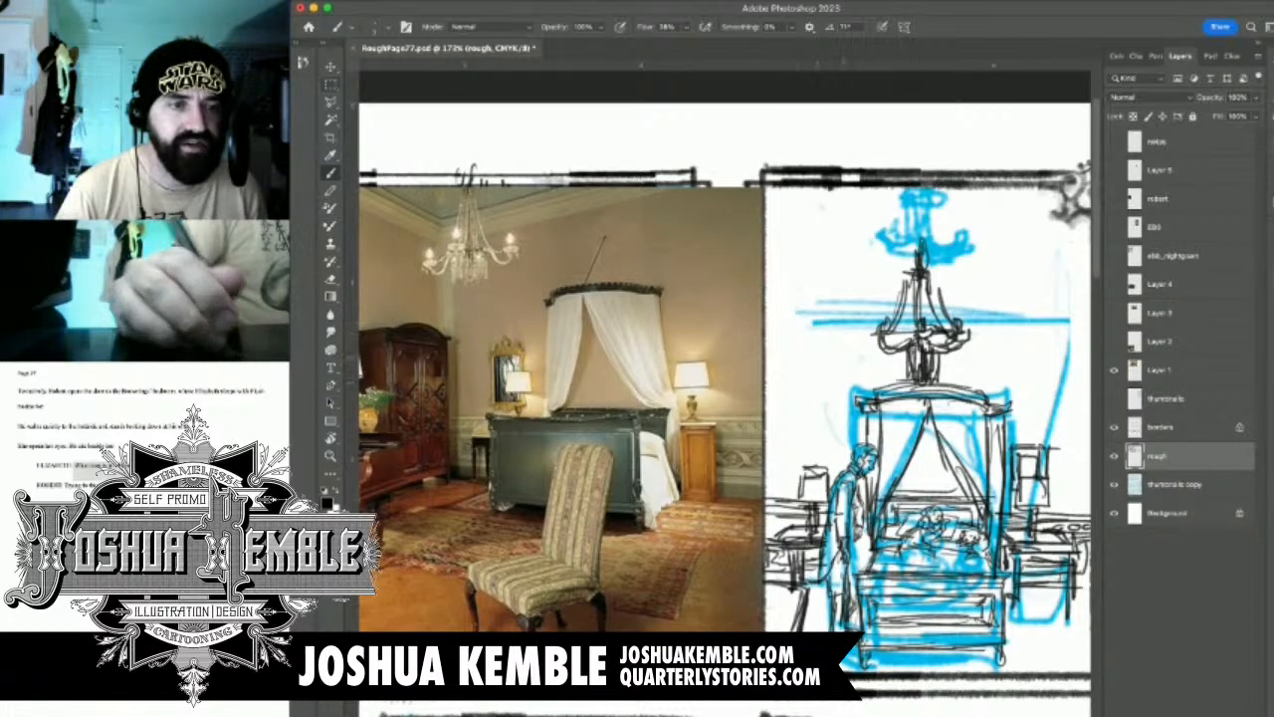
Draw the horizontal moulding line across the back wall behind the chandelier
left_click_drag(807, 424, 853, 406)
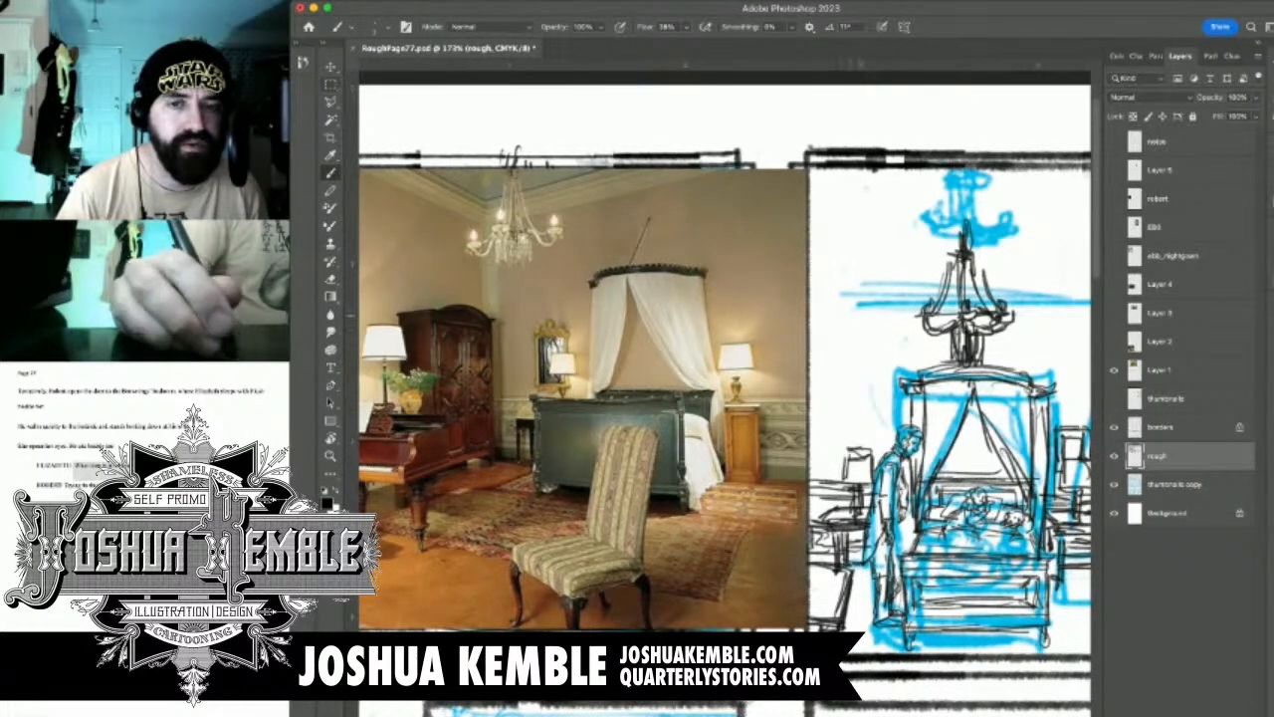
left_click_drag(858, 311, 926, 311)
left_click_drag(842, 311, 1056, 308)
mouse_move(1015, 312)
left_mouse_down()
mouse_move(923, 327)
mouse_move(1023, 328)
left_mouse_up()
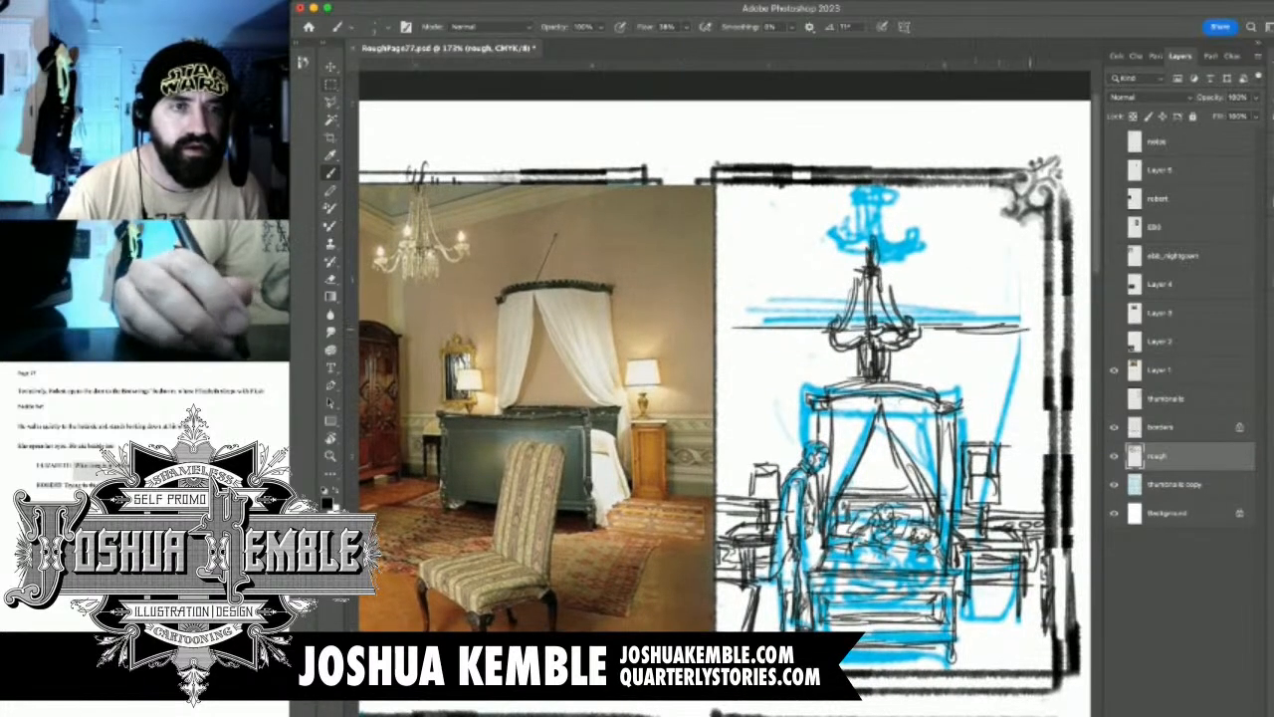
mouse_move(759, 318)
left_mouse_down()
mouse_move(928, 308)
mouse_move(1027, 320)
left_mouse_up()
mouse_move(918, 313)
left_mouse_down()
mouse_move(1053, 316)
mouse_move(1069, 341)
left_mouse_up()
Draw long vertical lines for the side wall edge and drapery behind the standing man
mouse_move(854, 367)
left_mouse_down()
mouse_move(1000, 343)
mouse_move(967, 349)
left_mouse_up()
left_click_drag(880, 313, 868, 434)
left_click_drag(862, 306, 848, 506)
left_click_drag(858, 318, 853, 519)
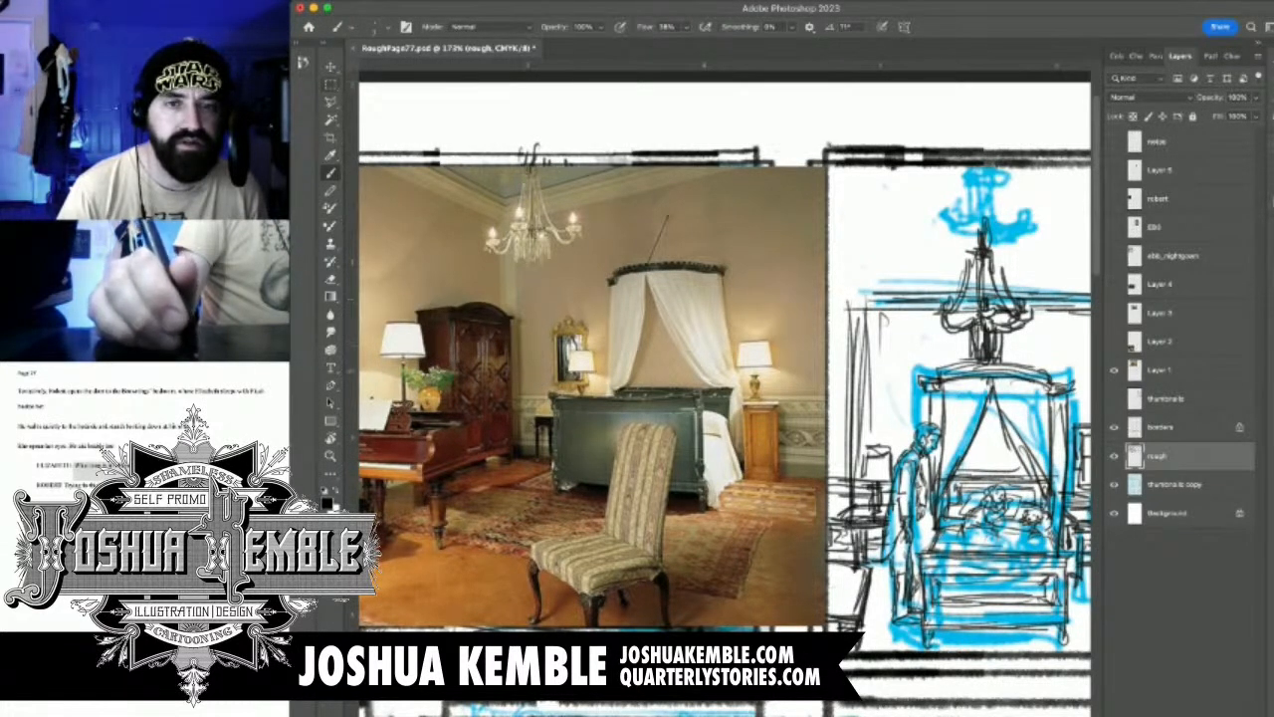
left_click_drag(725, 378, 678, 383)
left_click_drag(807, 301, 794, 491)
left_click_drag(804, 351, 803, 481)
left_click_drag(814, 407, 812, 509)
Draw the angled moulding where the side wall behind the standing man meets the back wall
left_click_drag(783, 296, 799, 325)
left_click_drag(782, 292, 815, 313)
mouse_move(783, 288)
left_mouse_down()
mouse_move(807, 308)
mouse_move(738, 358)
mouse_move(692, 366)
left_mouse_up()
mouse_move(816, 272)
left_mouse_down()
mouse_move(827, 280)
mouse_move(789, 273)
left_mouse_up()
left_click_drag(790, 274, 833, 286)
Draw the horizontal ceiling cornice across the back wall and its corner on the picture-frame side
mouse_move(701, 317)
left_mouse_down()
mouse_move(693, 356)
mouse_move(741, 302)
mouse_move(965, 312)
left_mouse_up()
left_click_drag(784, 307, 988, 310)
mouse_move(829, 307)
left_mouse_down()
mouse_move(1000, 352)
mouse_move(988, 337)
left_mouse_up()
left_click_drag(939, 317, 993, 302)
left_click_drag(952, 325, 1011, 290)
left_click_drag(995, 292, 957, 324)
Draw the diagonal ceiling lines running into the room's upper corners
left_click_drag(667, 274, 711, 315)
left_click_drag(671, 277, 710, 313)
mouse_move(677, 263)
left_mouse_down()
mouse_move(726, 307)
mouse_move(708, 301)
left_mouse_up()
mouse_move(711, 243)
left_mouse_down()
mouse_move(740, 279)
mouse_move(728, 292)
mouse_move(960, 305)
mouse_move(1000, 278)
mouse_move(950, 324)
mouse_move(985, 343)
left_mouse_up()
left_click_drag(968, 314, 1010, 352)
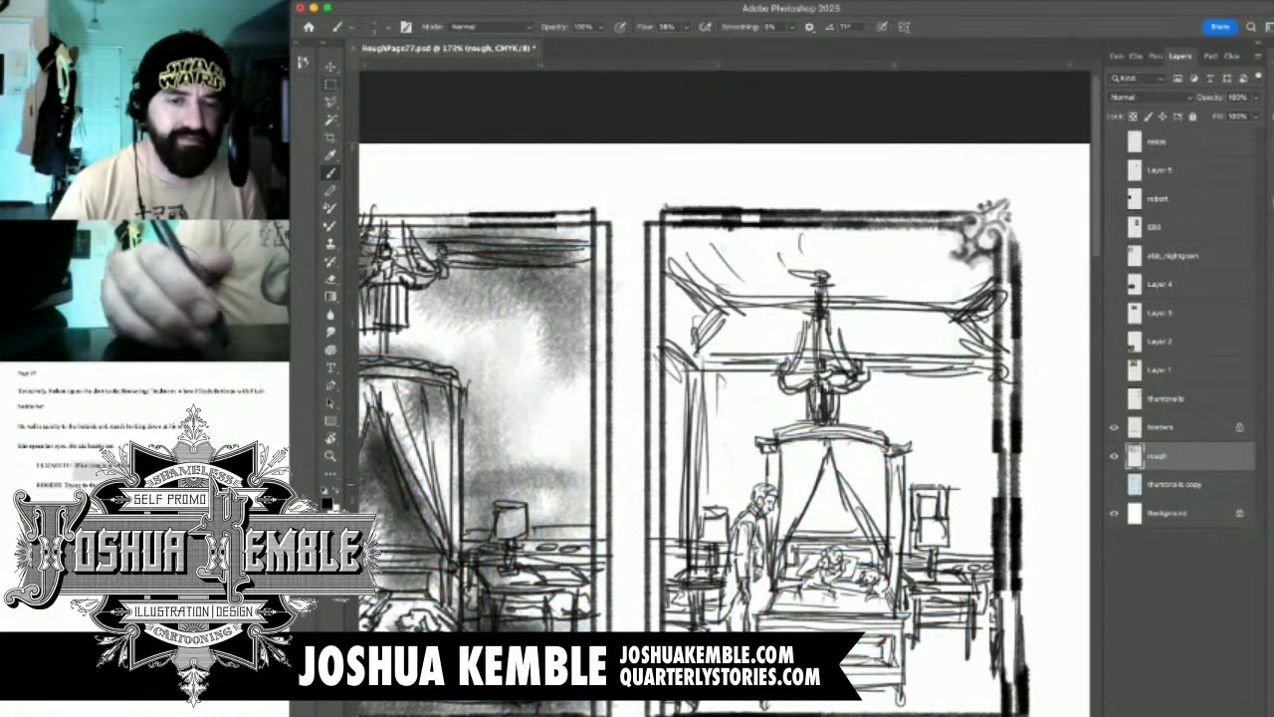
Enlarge the brush and shade the ceiling, cornice and chandelier area with soft black tone
left_click_drag(857, 418, 860, 358)
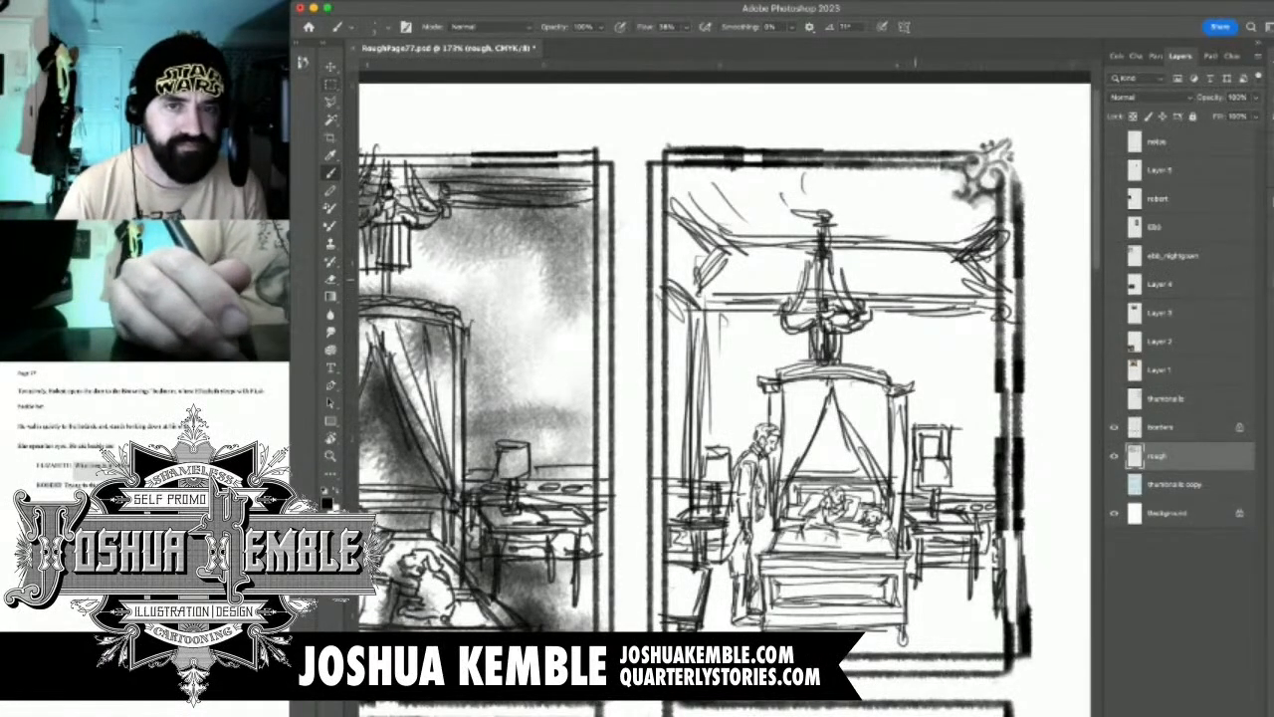
key("]")
key("]")
key("]")
key("]")
key("]")
mouse_move(818, 217)
left_mouse_down()
mouse_move(799, 324)
mouse_move(816, 342)
left_mouse_up()
mouse_move(696, 239)
left_mouse_down()
mouse_move(682, 291)
mouse_move(677, 244)
left_mouse_up()
mouse_move(859, 283)
left_mouse_down()
mouse_move(762, 287)
mouse_move(789, 287)
left_mouse_up()
mouse_move(866, 210)
left_mouse_down()
mouse_move(778, 227)
mouse_move(747, 211)
mouse_move(732, 234)
mouse_move(816, 253)
mouse_move(930, 254)
mouse_move(767, 214)
left_mouse_up()
mouse_move(781, 260)
left_mouse_down()
mouse_move(757, 283)
mouse_move(902, 289)
mouse_move(946, 269)
left_mouse_up()
Shade the wall behind the standing man with broad vertical strokes
mouse_move(762, 289)
left_mouse_down()
mouse_move(787, 398)
mouse_move(804, 368)
mouse_move(820, 406)
mouse_move(848, 373)
mouse_move(856, 403)
mouse_move(882, 414)
mouse_move(885, 362)
mouse_move(738, 372)
left_mouse_up()
mouse_move(739, 297)
left_mouse_down()
mouse_move(739, 428)
mouse_move(757, 456)
mouse_move(744, 520)
left_mouse_up()
left_click_drag(766, 468, 761, 516)
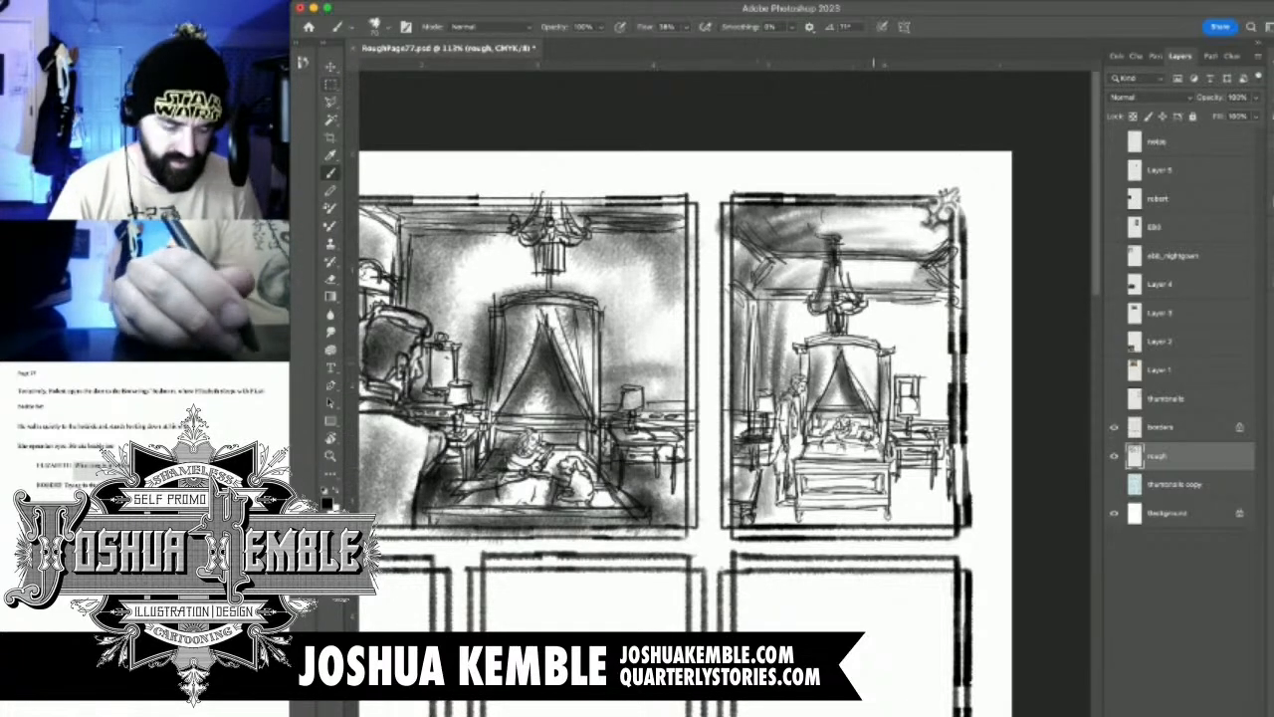
Reduce the brush size and shade the standing man's hair, jacket and trousers
scroll(834, 410, "up", 5)
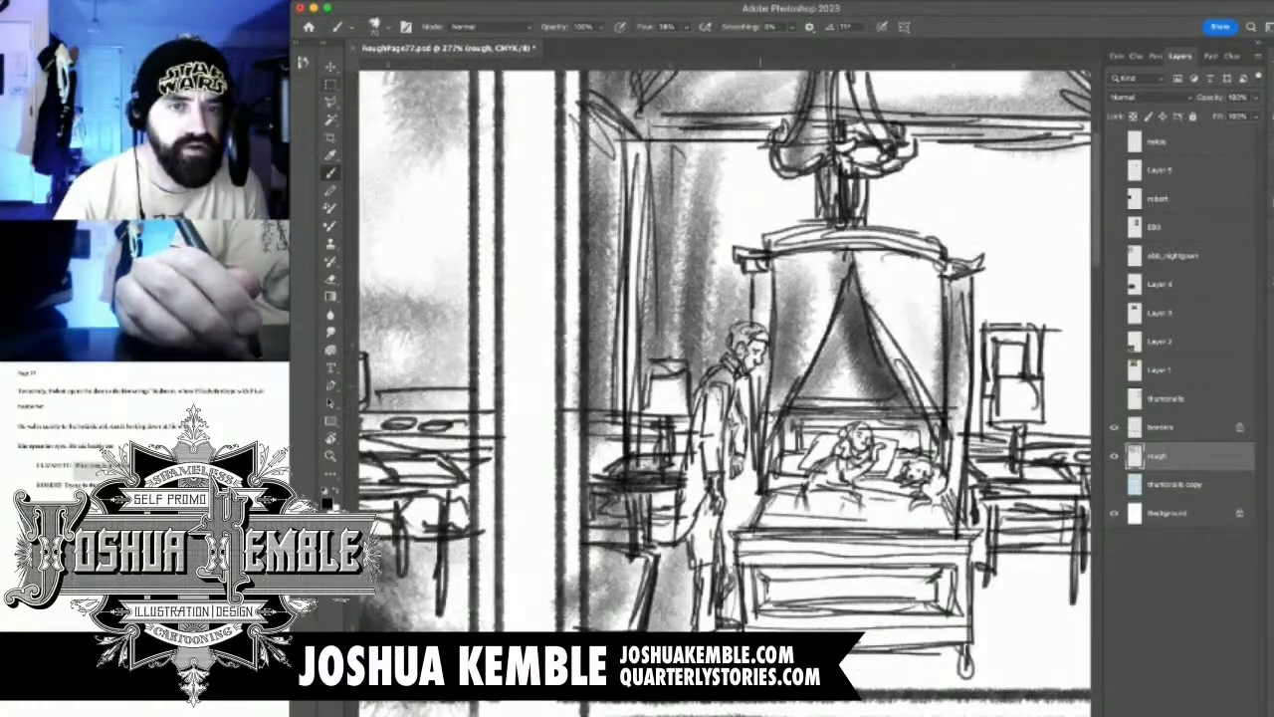
key("bracketleft")
key("bracketleft")
key("bracketleft")
mouse_move(750, 329)
left_mouse_down()
mouse_move(737, 341)
mouse_move(761, 343)
left_mouse_up()
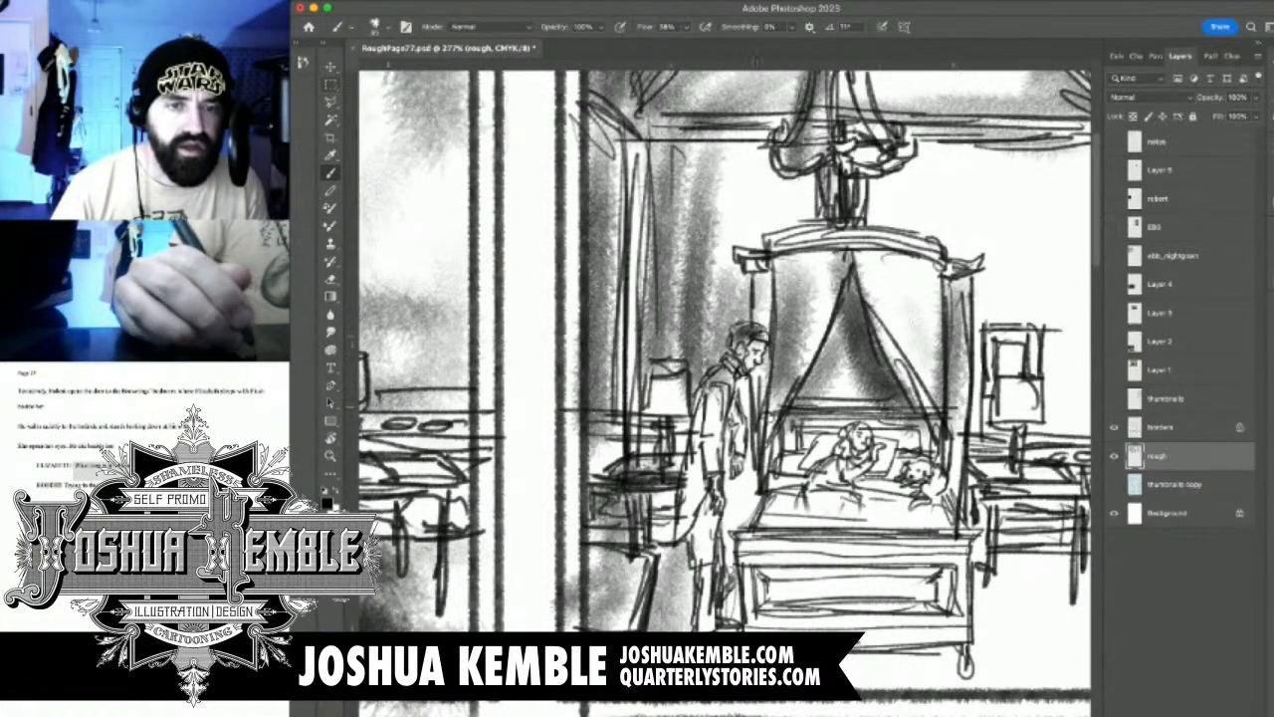
mouse_move(702, 403)
left_mouse_down()
mouse_move(705, 458)
mouse_move(726, 475)
mouse_move(734, 531)
left_mouse_up()
mouse_move(737, 472)
left_mouse_down()
mouse_move(741, 544)
mouse_move(753, 472)
mouse_move(740, 528)
left_mouse_up()
mouse_move(693, 464)
left_mouse_down()
mouse_move(683, 595)
mouse_move(697, 629)
mouse_move(711, 585)
left_mouse_up()
Shade the pillows, bedding, footboard and the floor beneath the bed
mouse_move(837, 438)
left_mouse_down()
mouse_move(783, 486)
mouse_move(801, 495)
mouse_move(783, 504)
mouse_move(780, 536)
left_mouse_up()
mouse_move(900, 533)
left_mouse_down()
mouse_move(756, 550)
mouse_move(866, 582)
mouse_move(772, 605)
mouse_move(908, 639)
left_mouse_up()
mouse_move(897, 472)
left_mouse_down()
mouse_move(901, 501)
mouse_move(888, 481)
mouse_move(924, 449)
mouse_move(924, 462)
left_mouse_up()
mouse_move(951, 652)
left_mouse_down()
mouse_move(844, 665)
mouse_move(961, 681)
mouse_move(846, 687)
mouse_move(961, 685)
left_mouse_up()
mouse_move(758, 617)
left_mouse_down()
mouse_move(739, 630)
mouse_move(732, 585)
left_mouse_up()
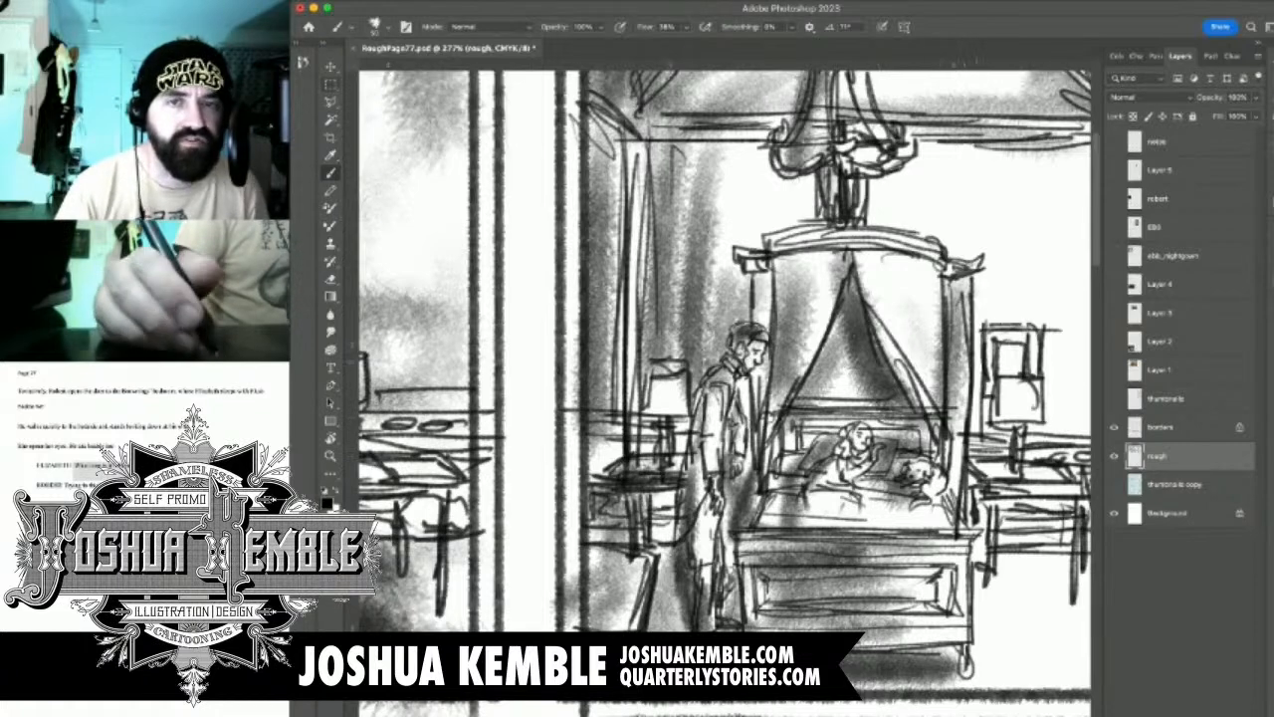
Shade the wall and floor around the bedside table beneath the picture frame
mouse_move(1000, 323)
left_mouse_down()
mouse_move(962, 316)
mouse_move(766, 345)
left_mouse_up()
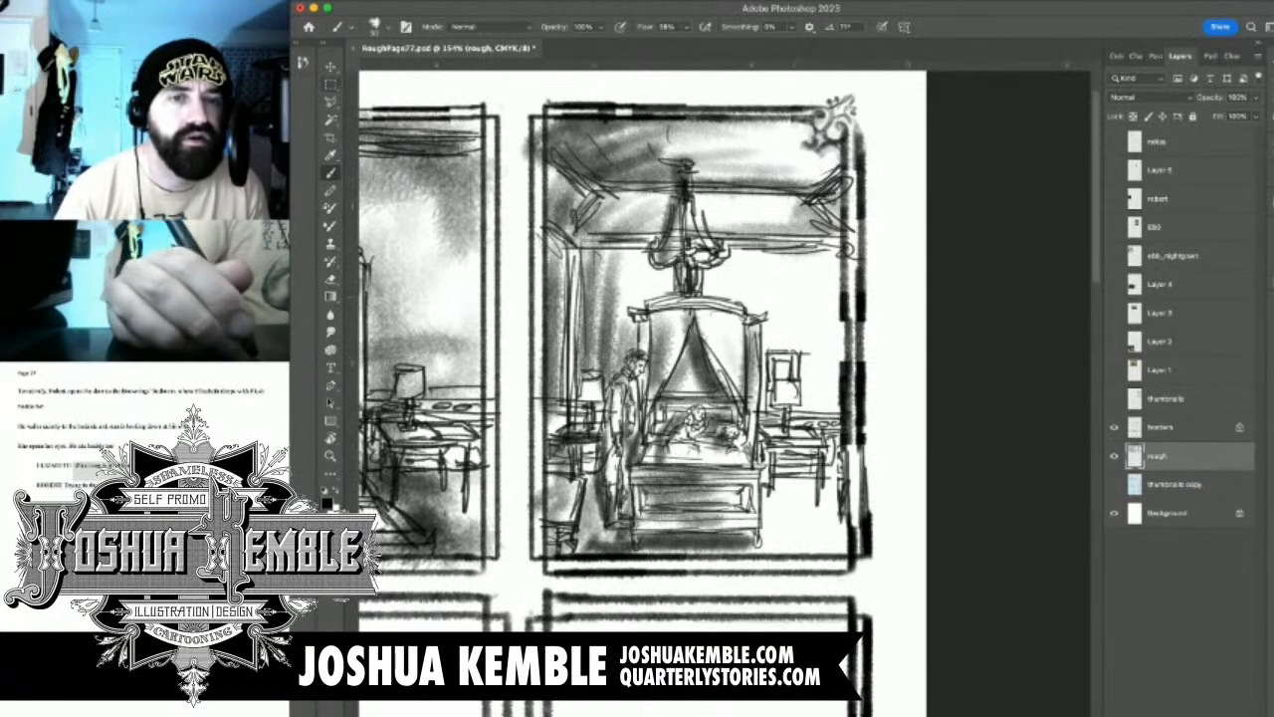
mouse_move(771, 311)
left_mouse_down()
mouse_move(771, 454)
mouse_move(797, 436)
mouse_move(770, 516)
mouse_move(781, 535)
mouse_move(836, 497)
mouse_move(769, 526)
mouse_move(820, 536)
mouse_move(836, 555)
left_mouse_up()
mouse_move(781, 472)
left_mouse_down()
mouse_move(810, 464)
mouse_move(836, 422)
left_mouse_up()
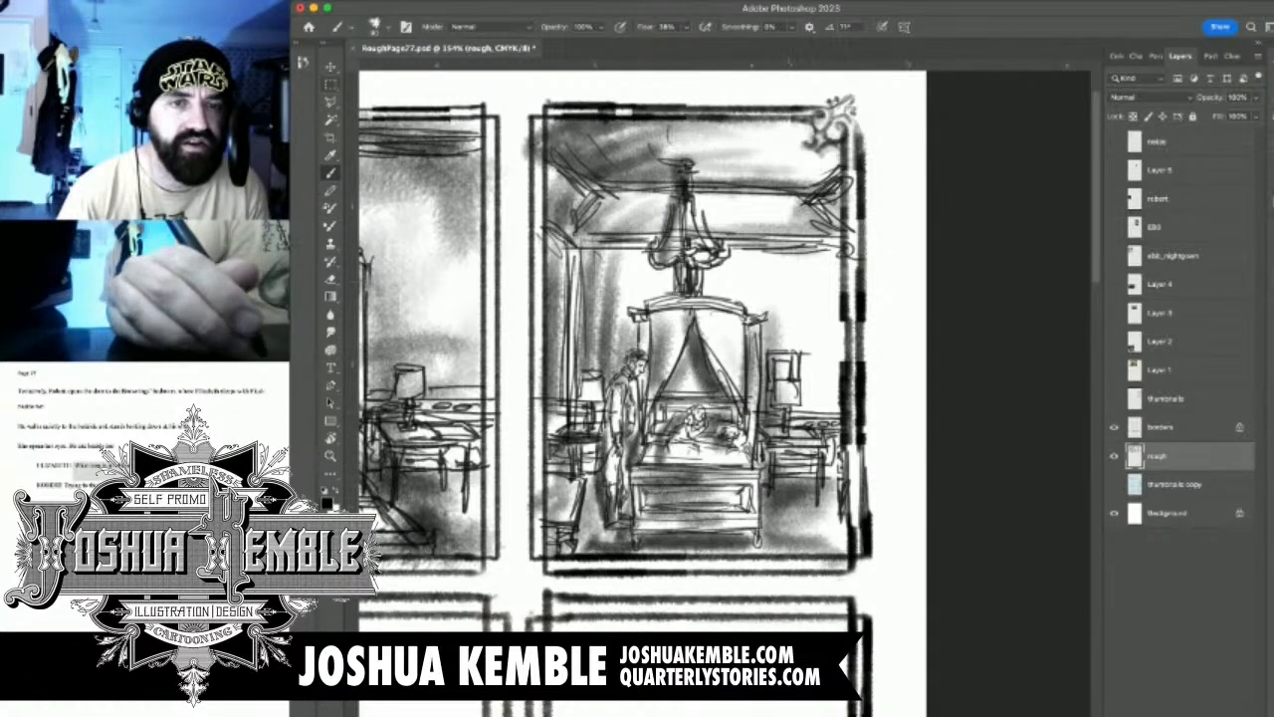
Enlarge the brush and add tone to the back wall beside the canopy and the ceiling corner
key("bracketright")
key("bracketright")
mouse_move(757, 305)
left_mouse_down()
mouse_move(709, 275)
mouse_move(661, 283)
mouse_move(675, 265)
mouse_move(830, 256)
mouse_move(739, 263)
left_mouse_up()
left_click_drag(623, 187, 580, 210)
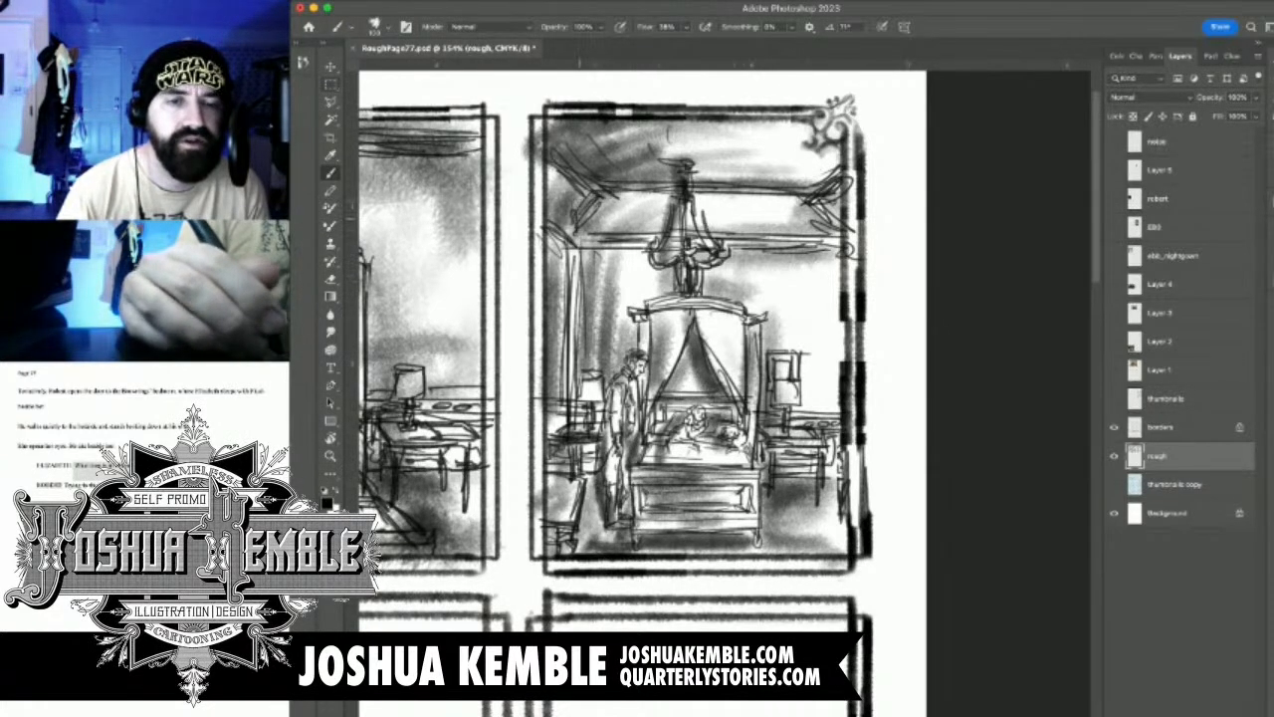
Darken the wall behind the standing man and the floor around his feet and the bed
left_click_drag(594, 337, 592, 522)
mouse_move(598, 476)
left_mouse_down()
mouse_move(607, 529)
mouse_move(635, 543)
mouse_move(753, 550)
left_mouse_up()
left_click_drag(611, 538, 579, 536)
left_click_drag(579, 478, 571, 517)
Check the finished panel at full-page view and save the document
key("super+0")
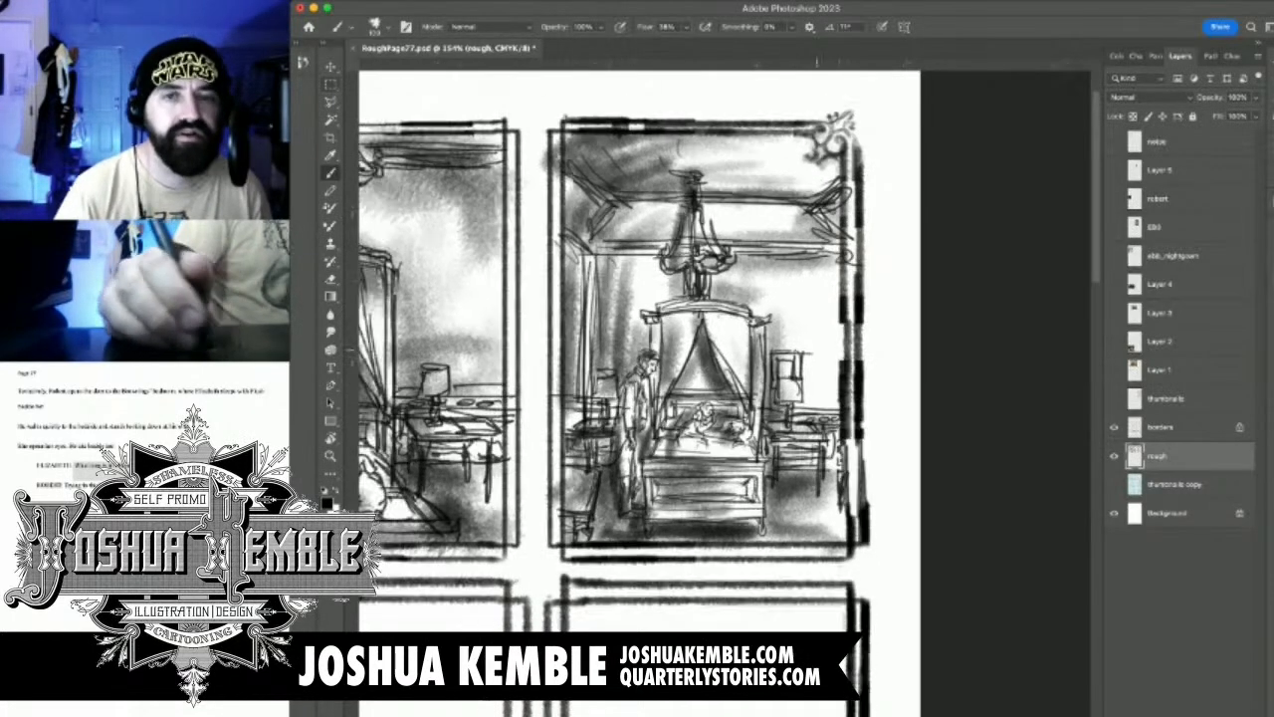
key("super+comma")
key("super+comma")
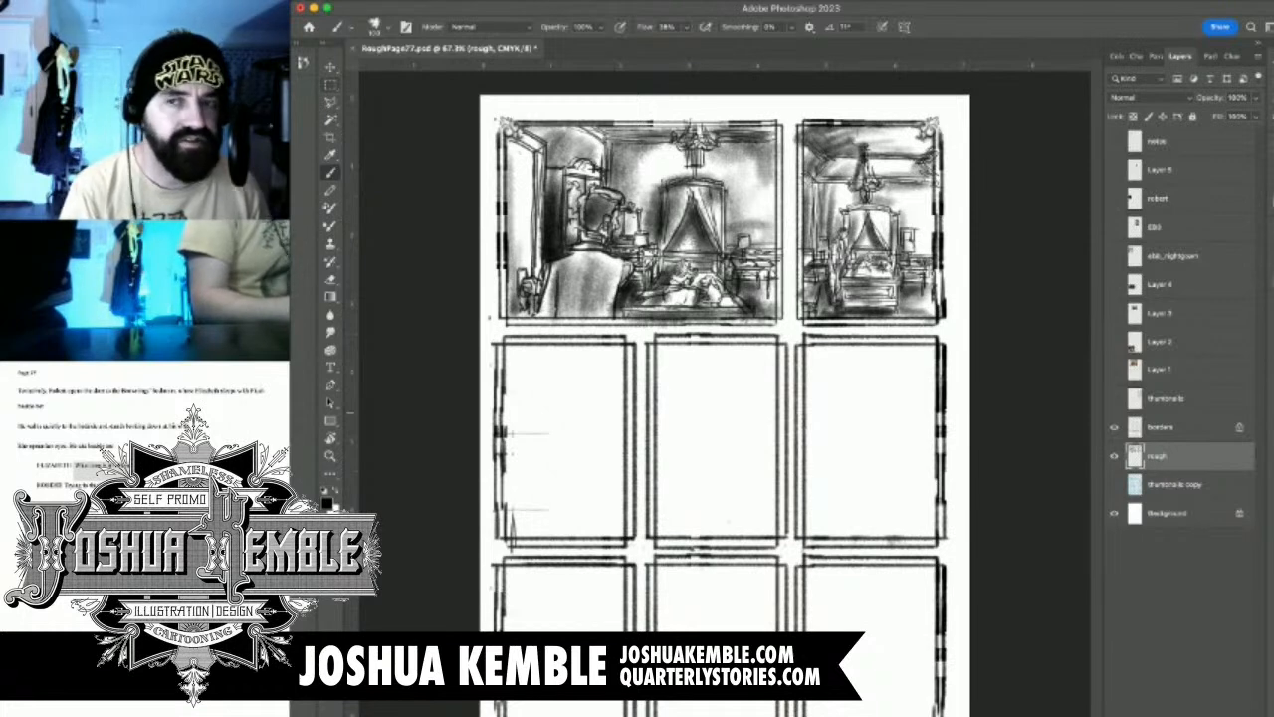
key("super+s")
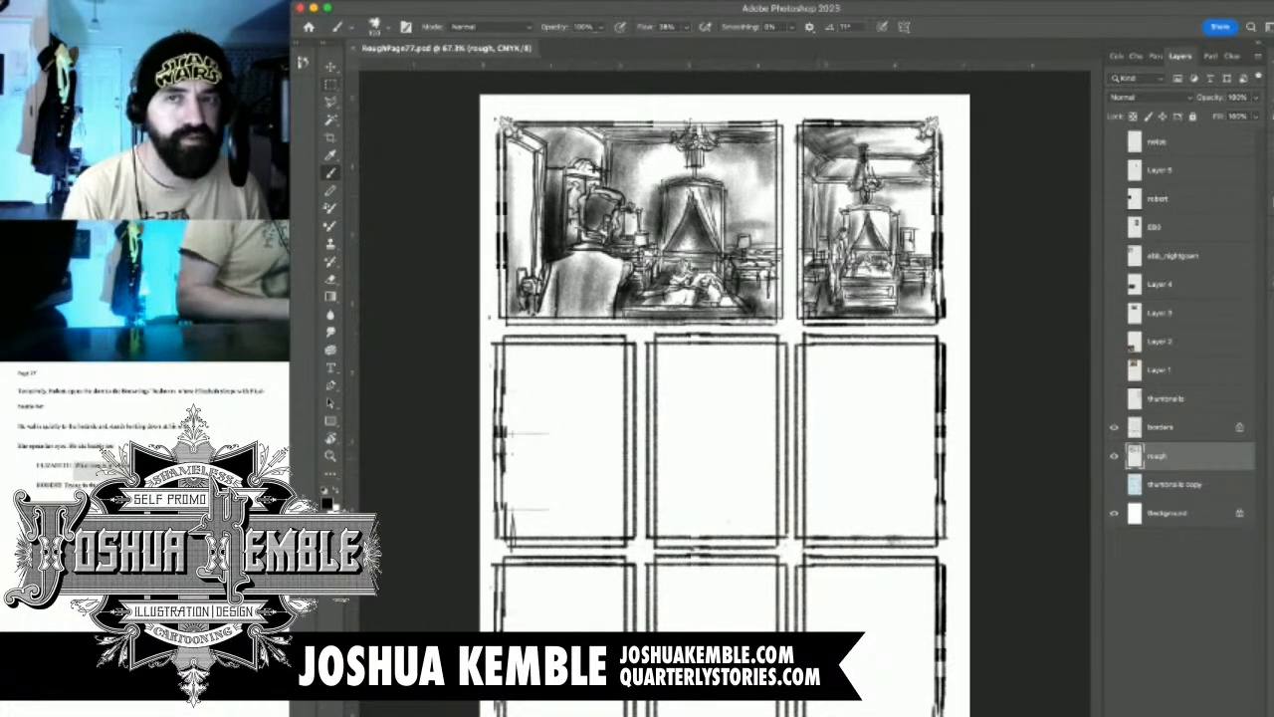